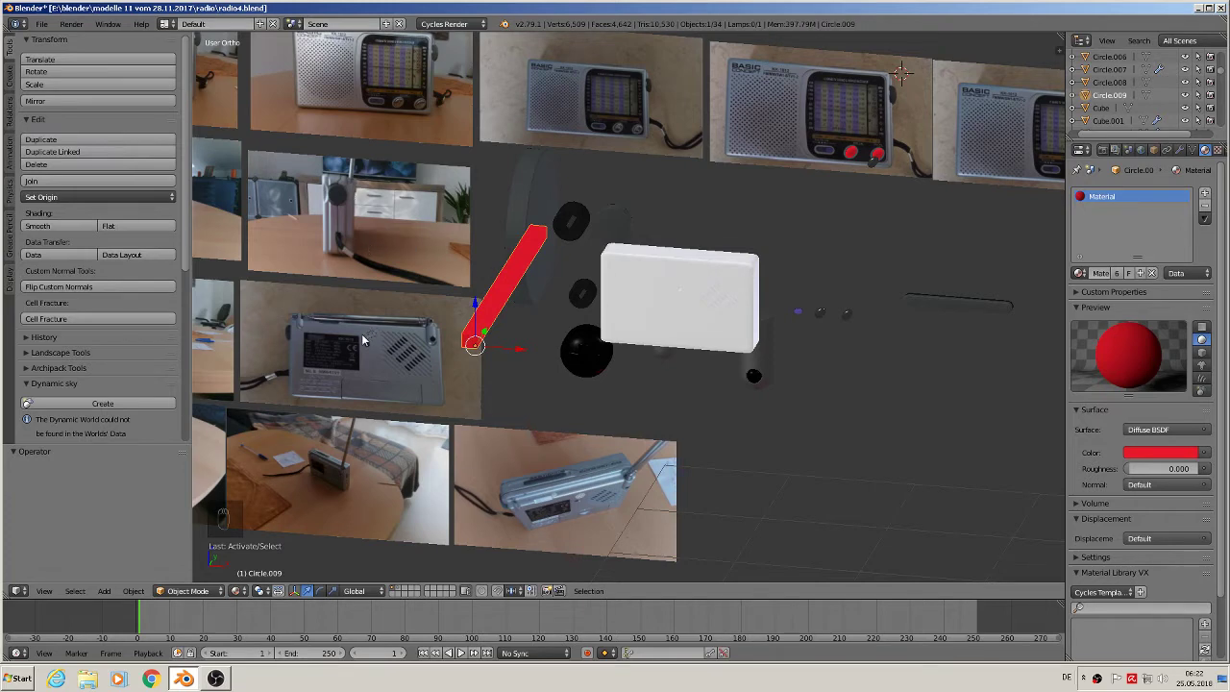
# - Examine the red bar from several angles against the radio's rear and side reference photos
pyautogui.scroll(5, 361, 334)
pyautogui.scroll(-3, 725, 329)
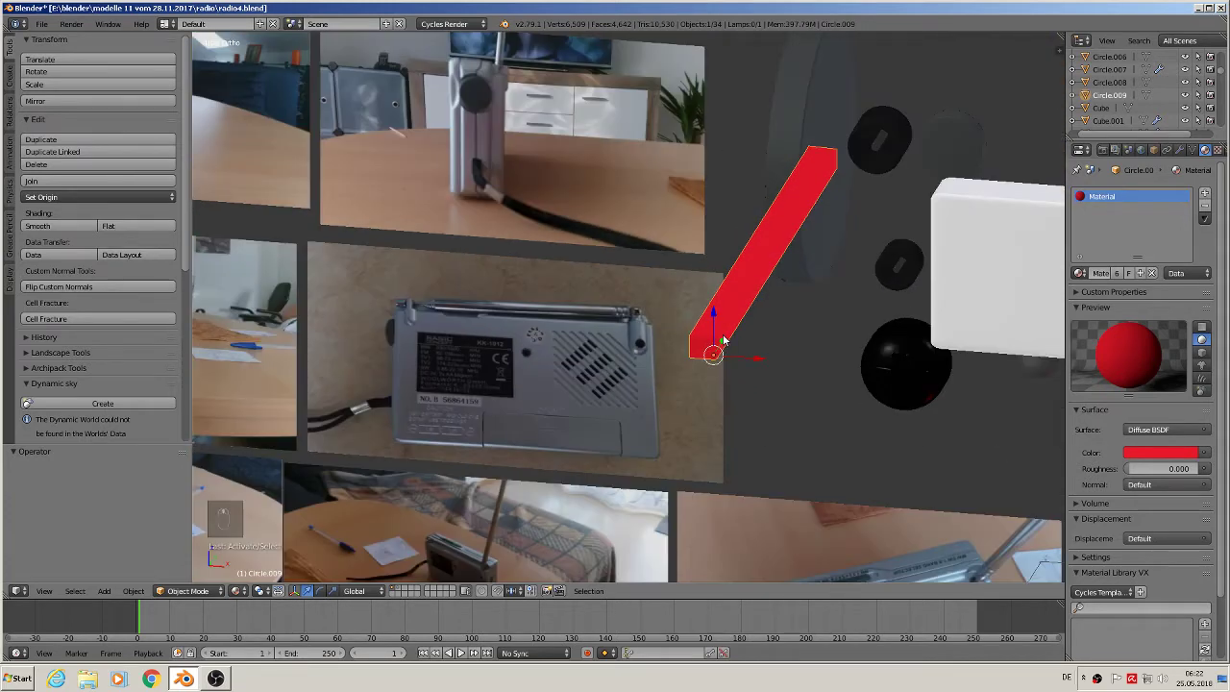
pyautogui.scroll(1, 724, 331)
pyautogui.moveTo(725, 330); pyautogui.dragTo(747, 295, button='middle')
pyautogui.scroll(4, 790, 223)
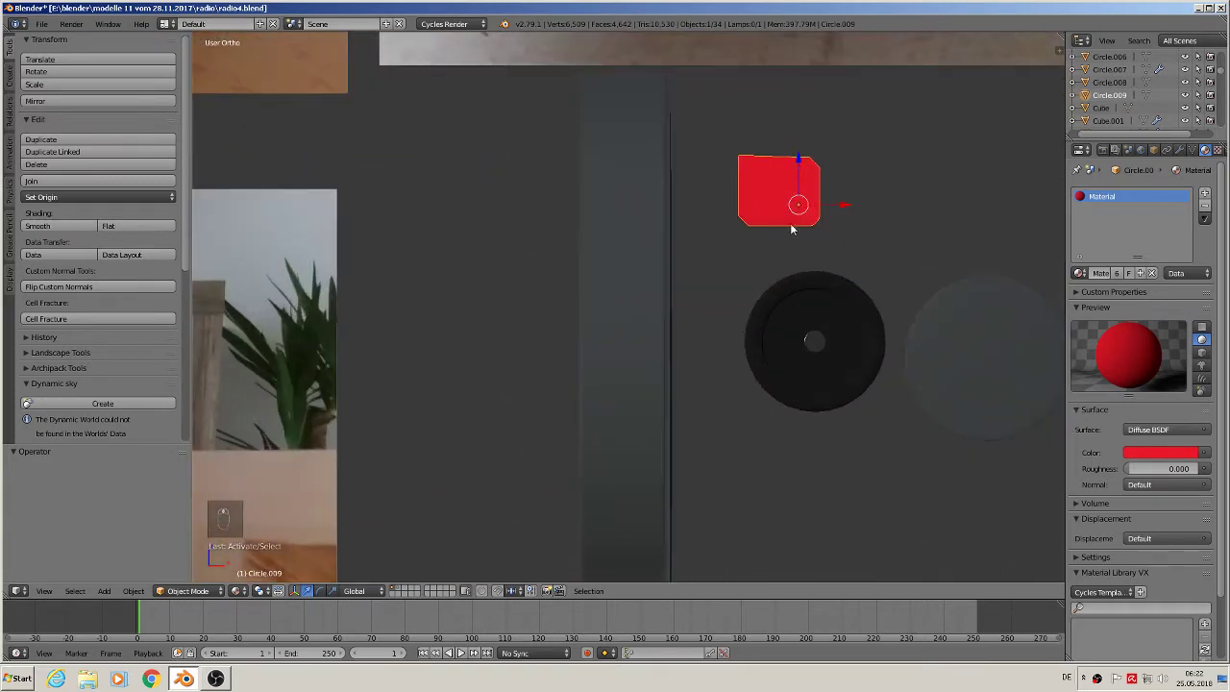
pyautogui.scroll(-4, 823, 288)
pyautogui.scroll(-3, 821, 315)
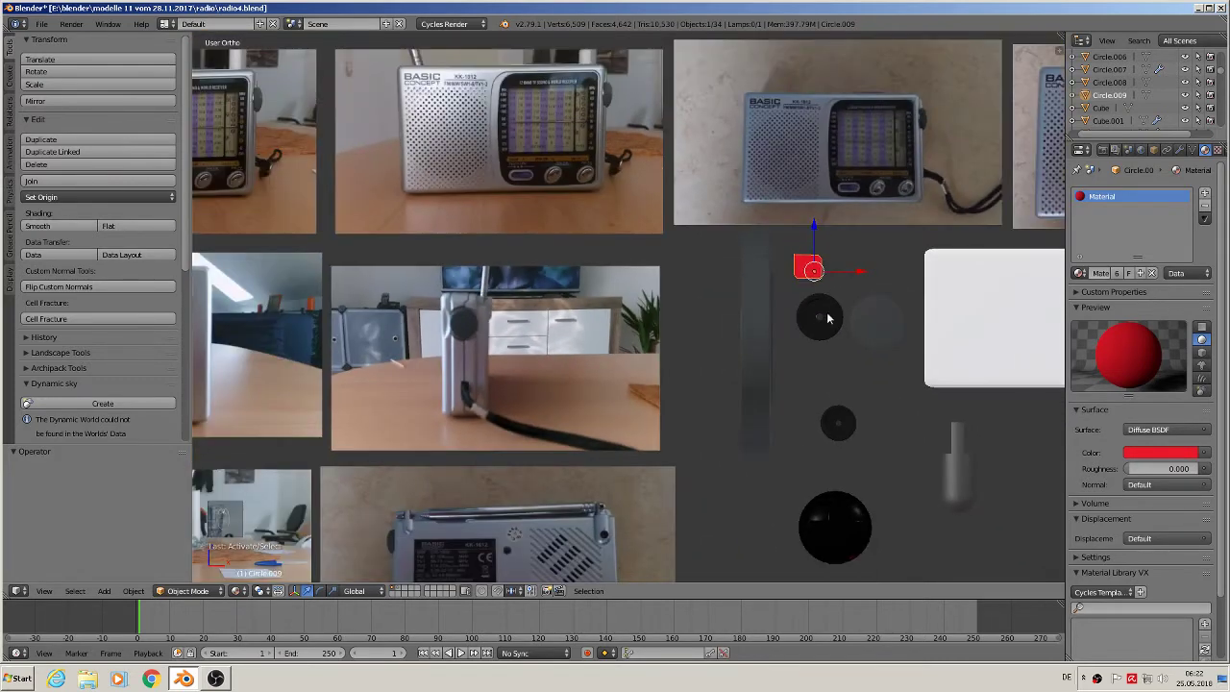
pyautogui.moveTo(821, 315); pyautogui.dragTo(845, 339, button='middle')
# - Duplicate the white radio body and move the copy about 1.94 units along X, beside the original
pyautogui.keyDown('shift'); pyautogui.moveTo(988, 277); pyautogui.dragTo(702, 297, button='middle'); pyautogui.keyUp('shift')
pyautogui.scroll(3, 712, 305)
pyautogui.rightClick(862, 278)
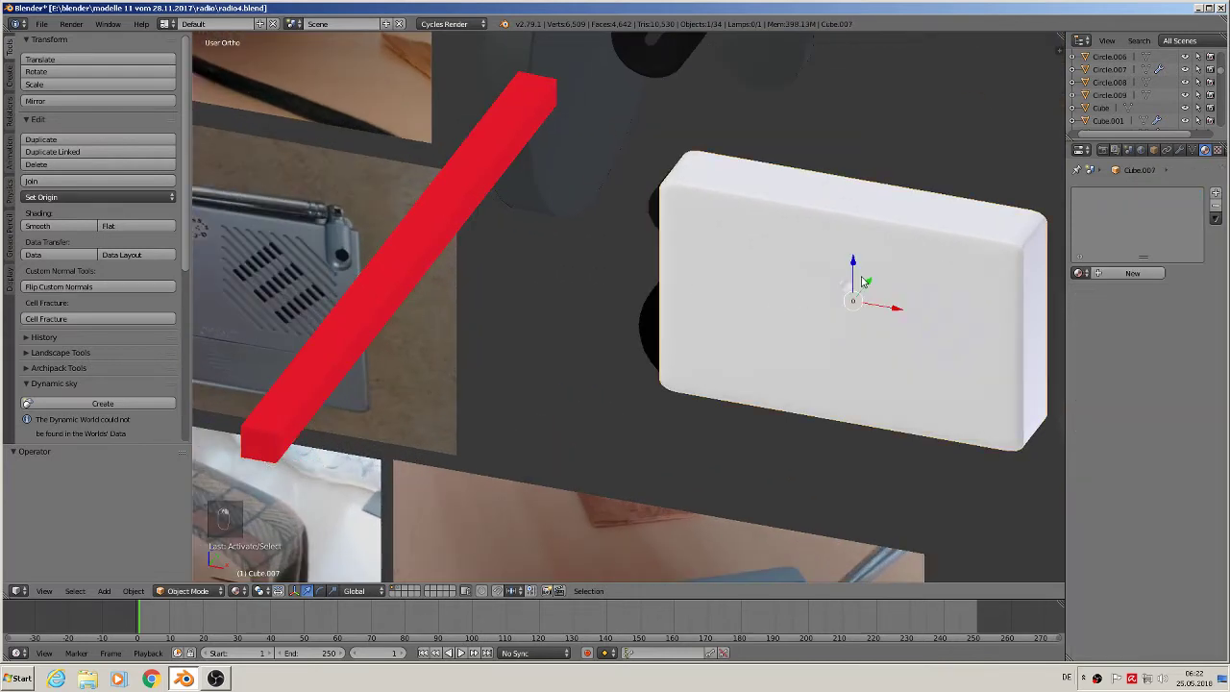
pyautogui.moveTo(875, 345); pyautogui.dragTo(842, 320, button='middle')
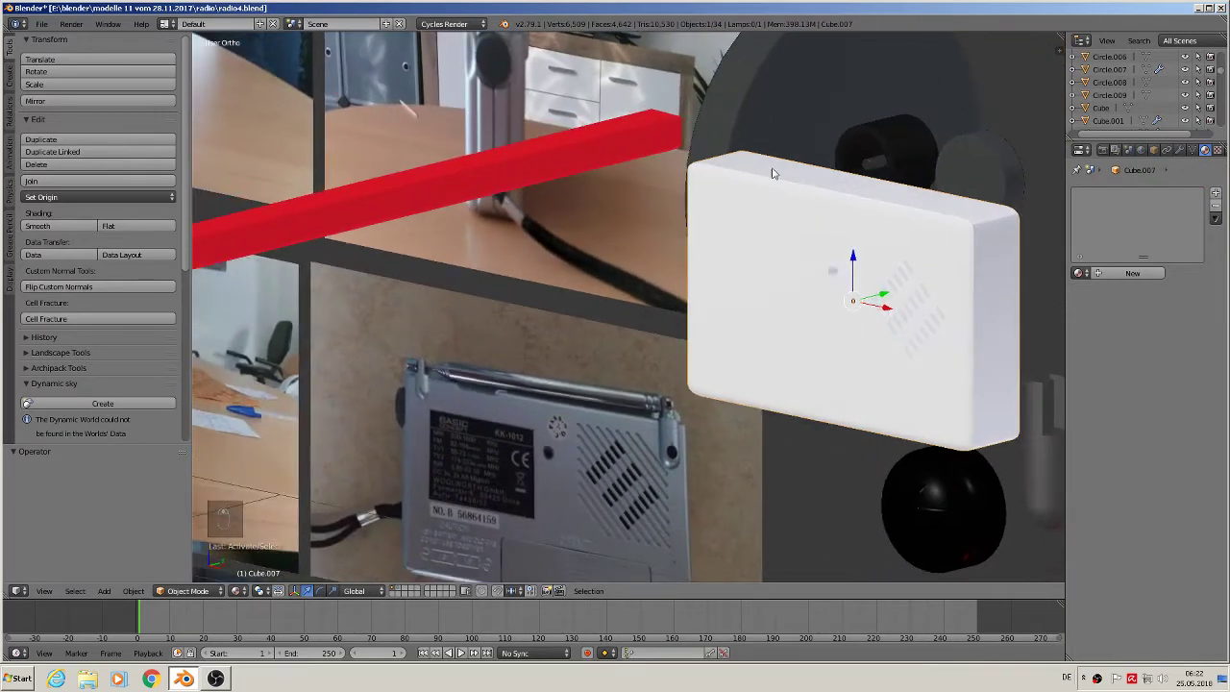
pyautogui.scroll(-3, 804, 318)
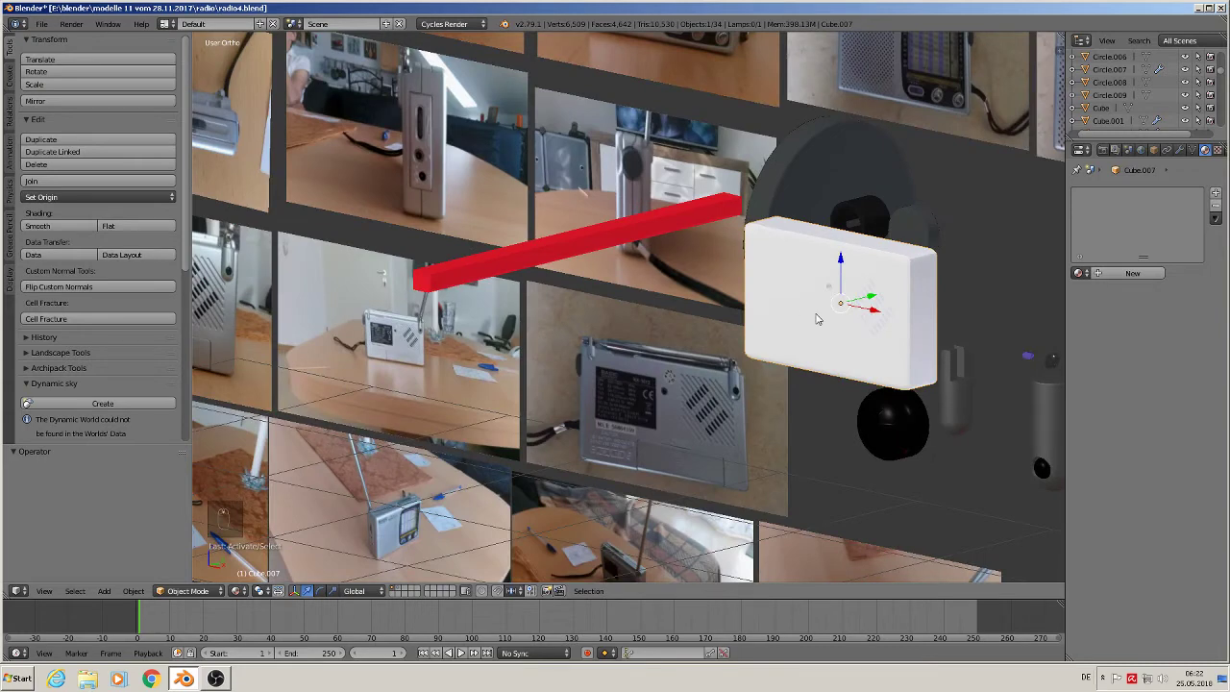
pyautogui.hotkey('shift', 'd')
pyautogui.rightClick(821, 316)
pyautogui.moveTo(872, 311); pyautogui.dragTo(248, 424)
# - Rotate the red bar 90° about the global Z axis
pyautogui.rightClick(485, 287)
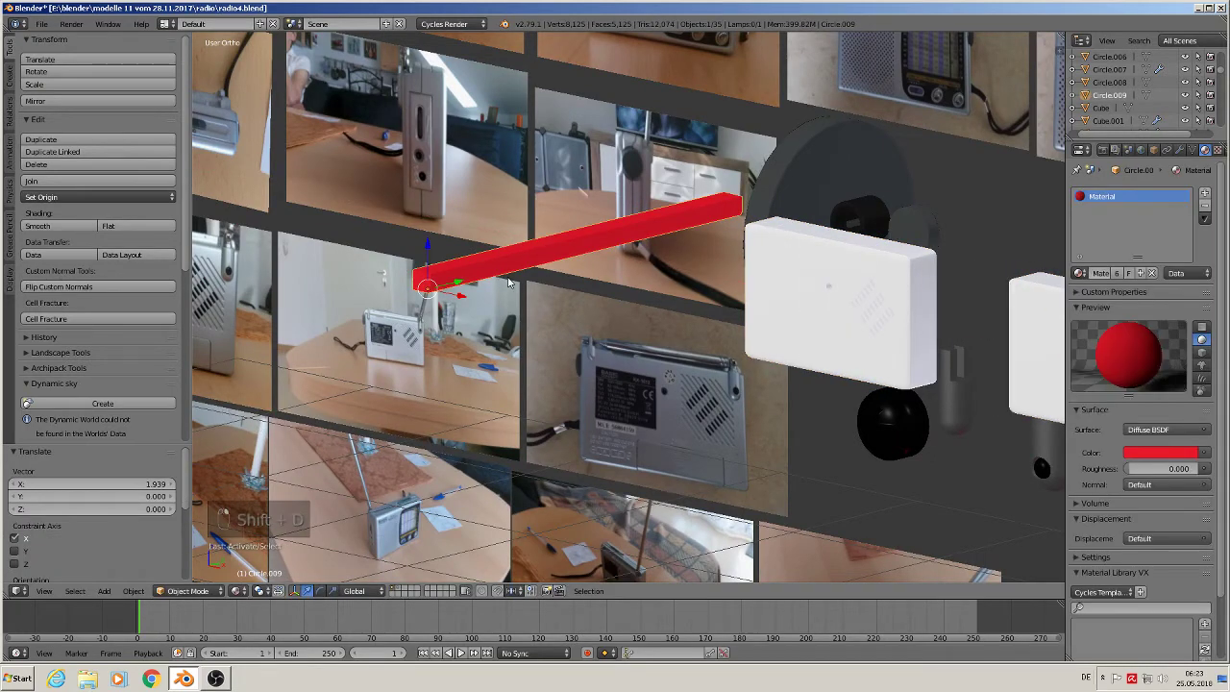
pyautogui.press('r')
pyautogui.press('z')
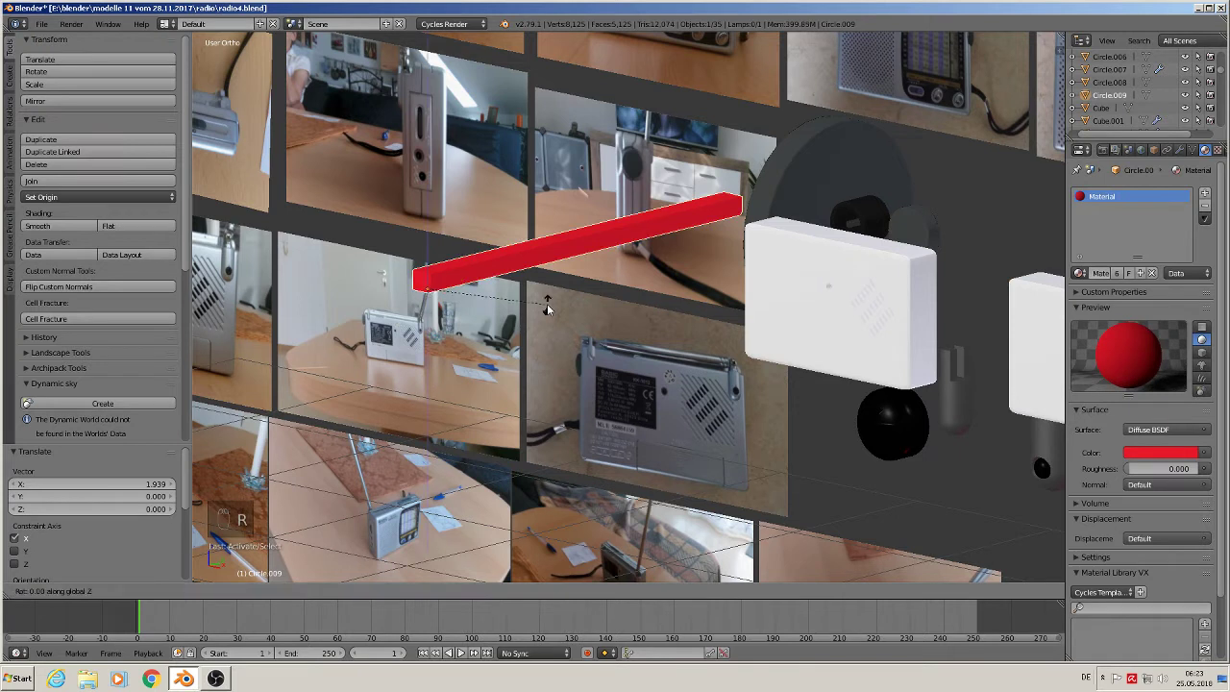
pyautogui.write('90')
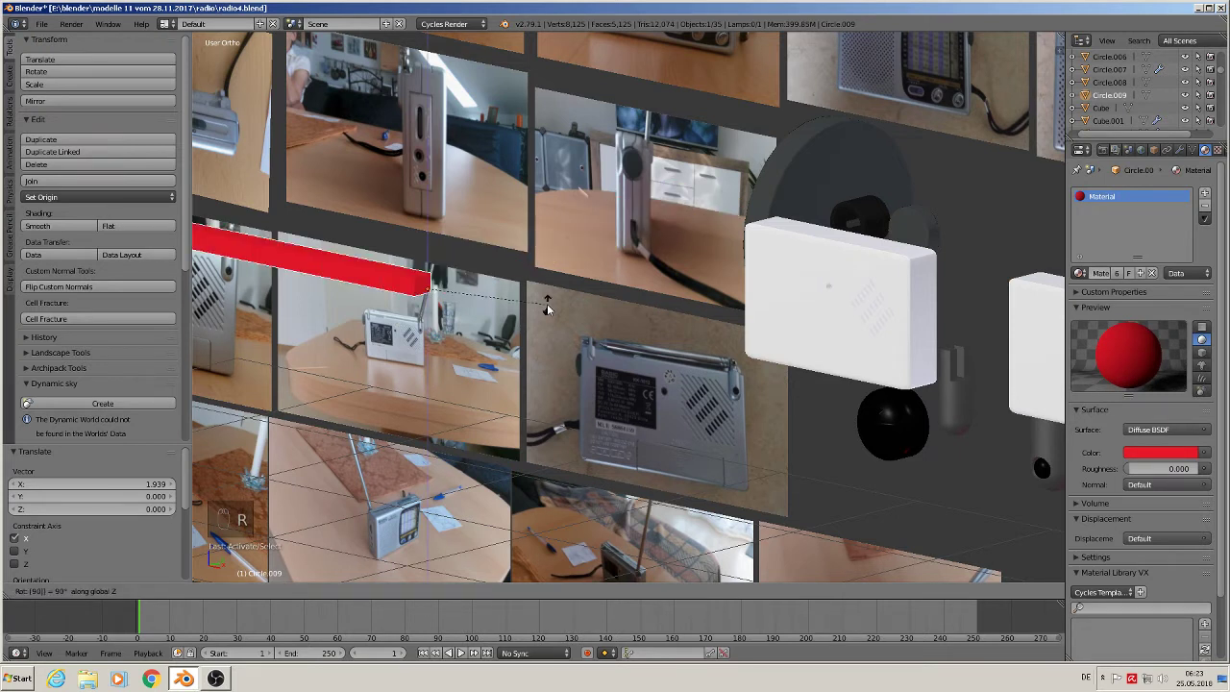
pyautogui.press('Return')
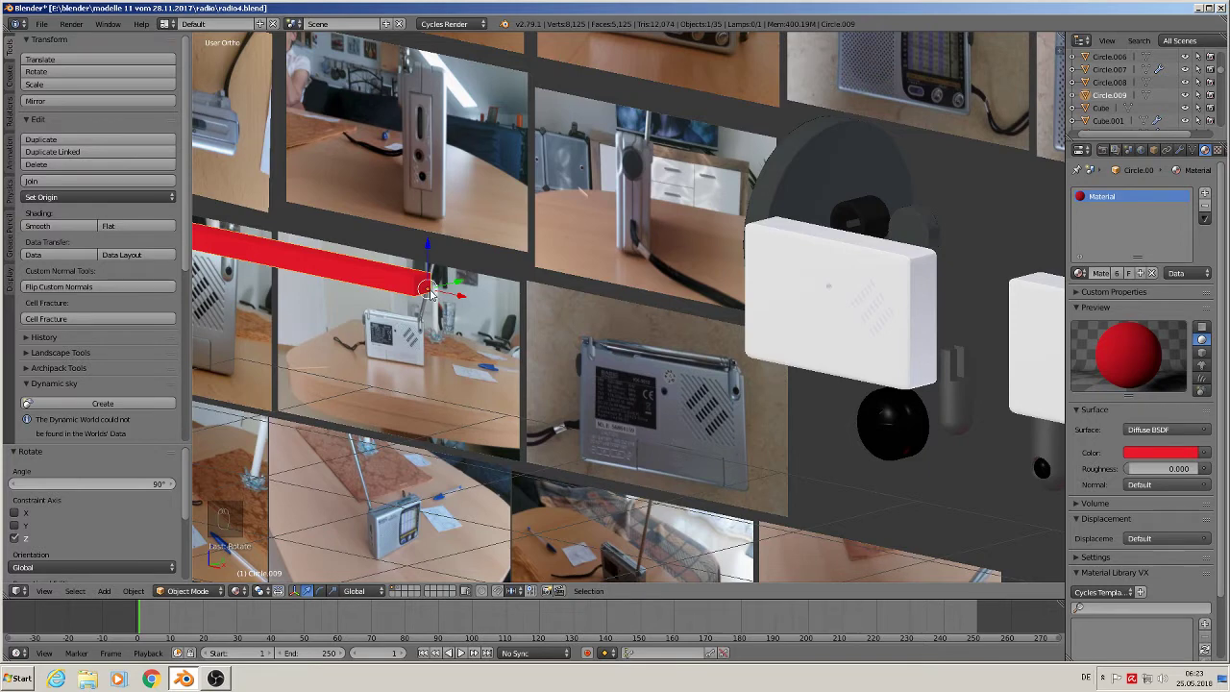
# - Move the red bar along X and about 2 units along Y so it crosses the upper edge of the original radio body
pyautogui.press('KP_7')
pyautogui.press('KP_1')
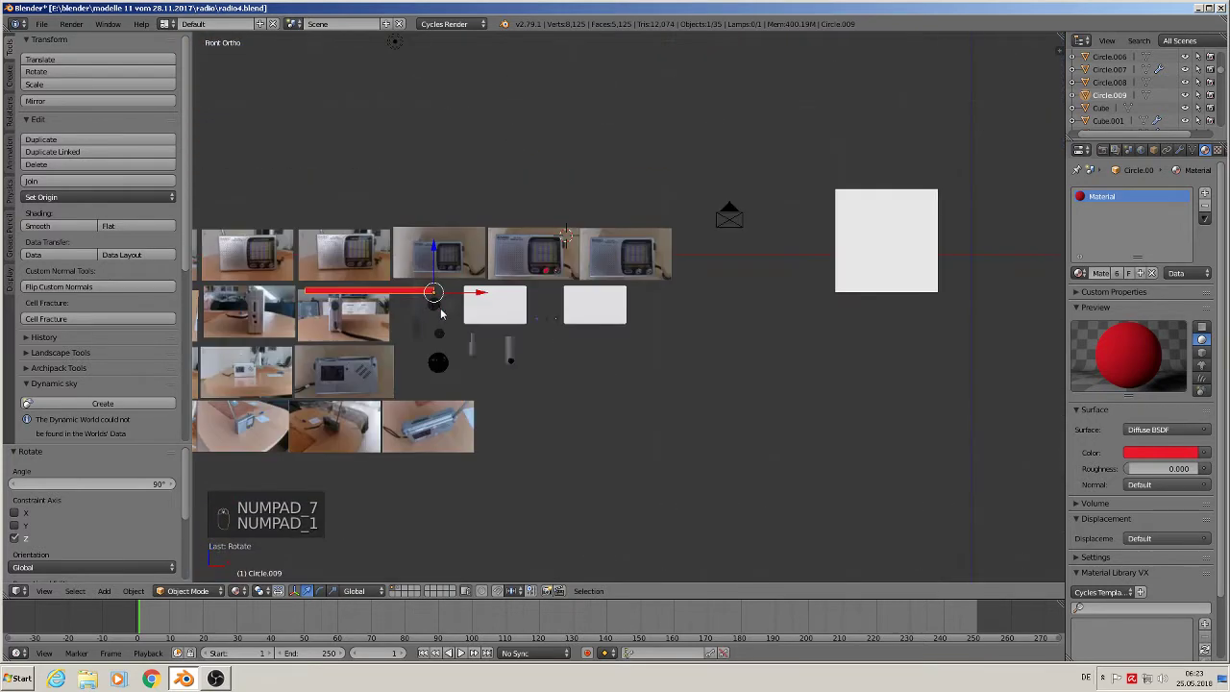
pyautogui.moveTo(486, 294); pyautogui.dragTo(611, 256)
pyautogui.scroll(7, 594, 311)
pyautogui.moveTo(611, 256); pyautogui.dragTo(501, 381, button='middle')
pyautogui.moveTo(485, 405); pyautogui.dragTo(840, 369)
pyautogui.moveTo(839, 369); pyautogui.dragTo(803, 332, button='middle')
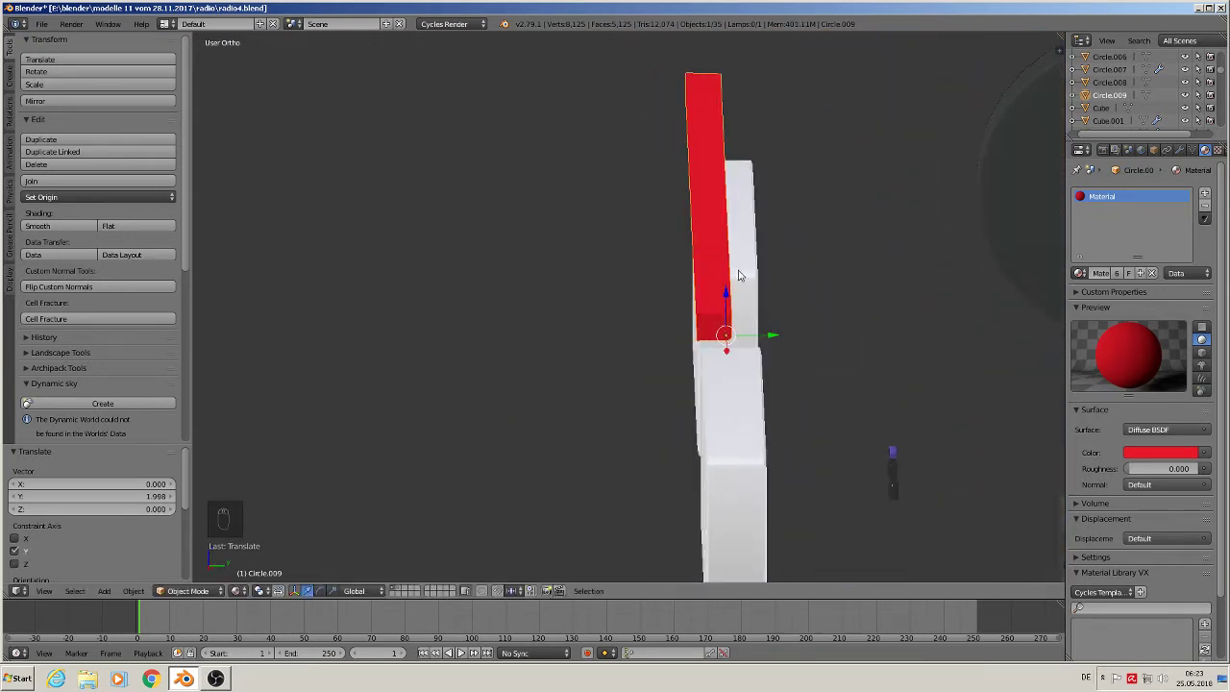
pyautogui.moveTo(726, 293); pyautogui.dragTo(872, 266, button='middle')
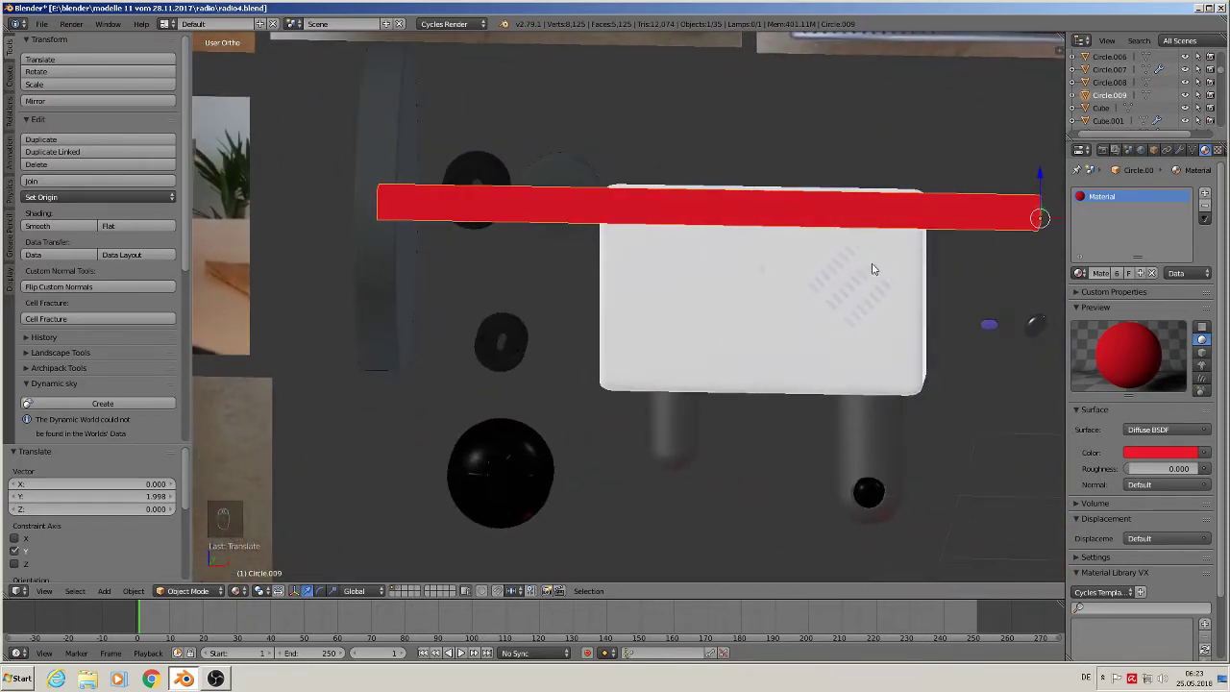
pyautogui.keyDown('shift'); pyautogui.moveTo(746, 306); pyautogui.dragTo(538, 394, button='middle'); pyautogui.keyUp('shift')
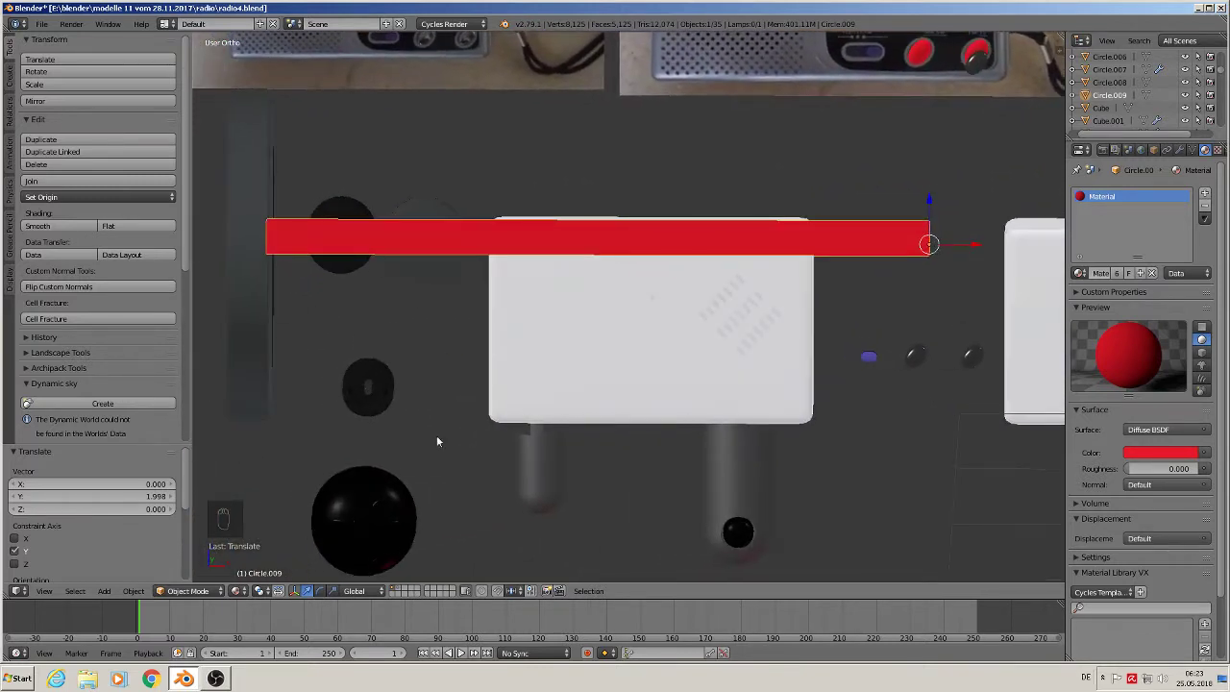
# - Apply rotation and scale to both the red bar and the original radio body
pyautogui.click(136, 591)
pyautogui.moveTo(168, 493)
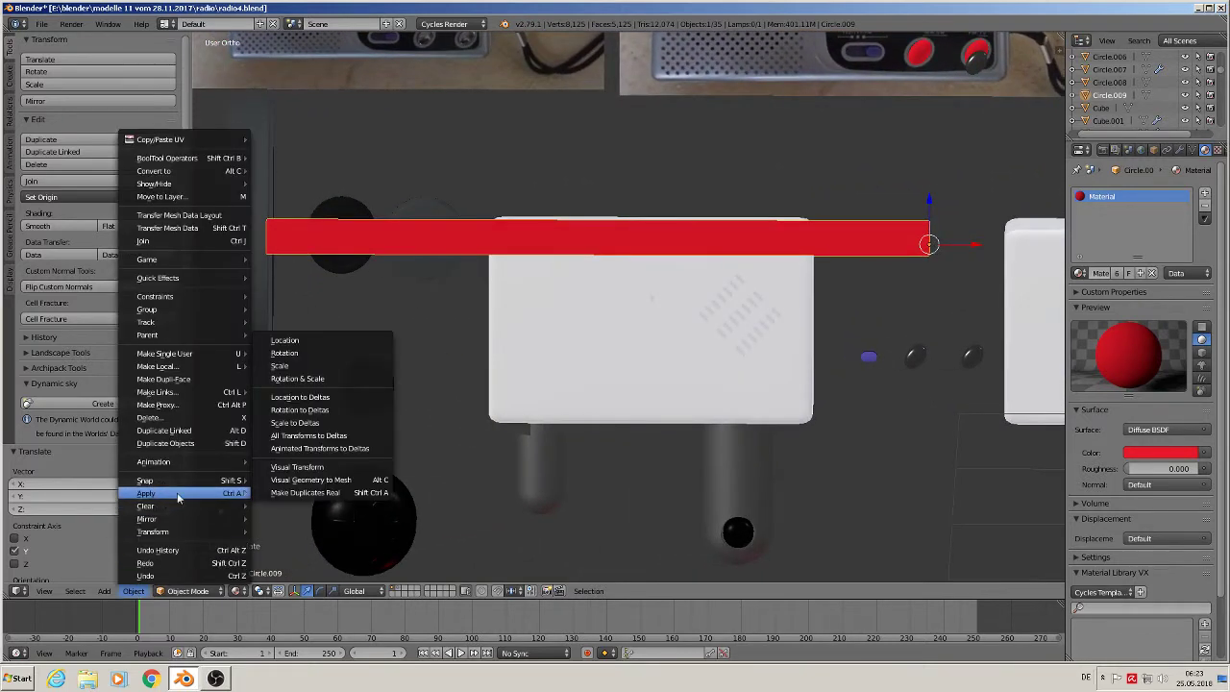
pyautogui.click(341, 384)
pyautogui.rightClick(533, 408)
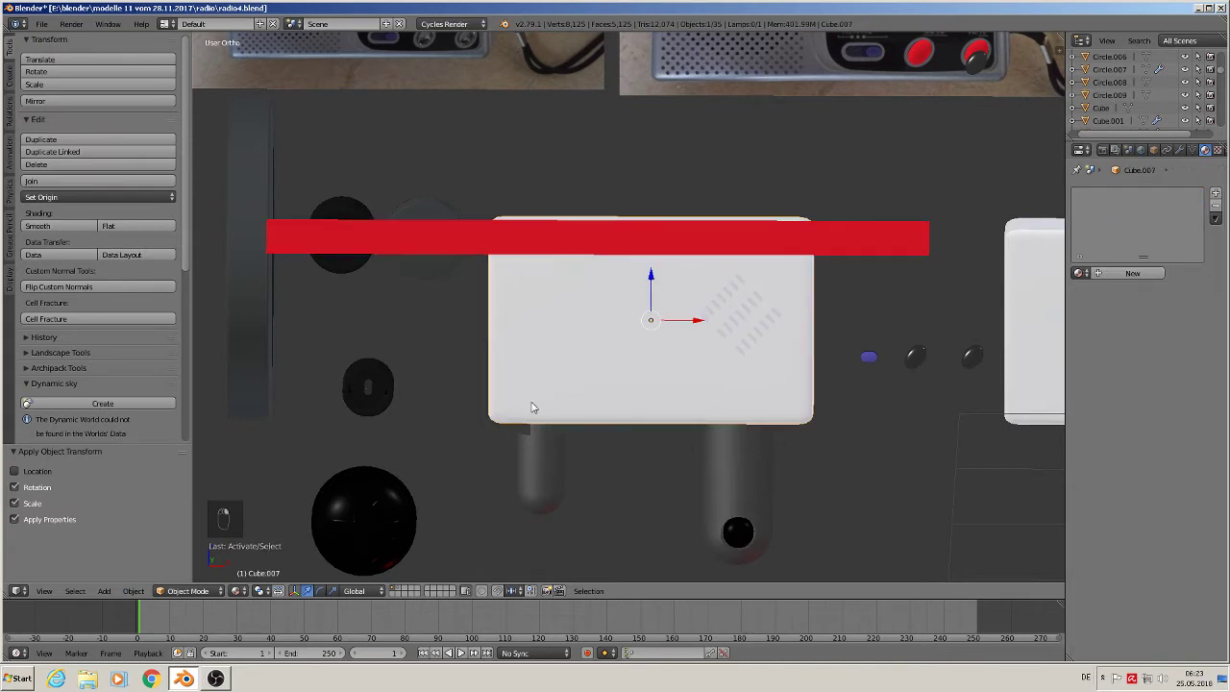
pyautogui.click(133, 590)
pyautogui.moveTo(160, 492)
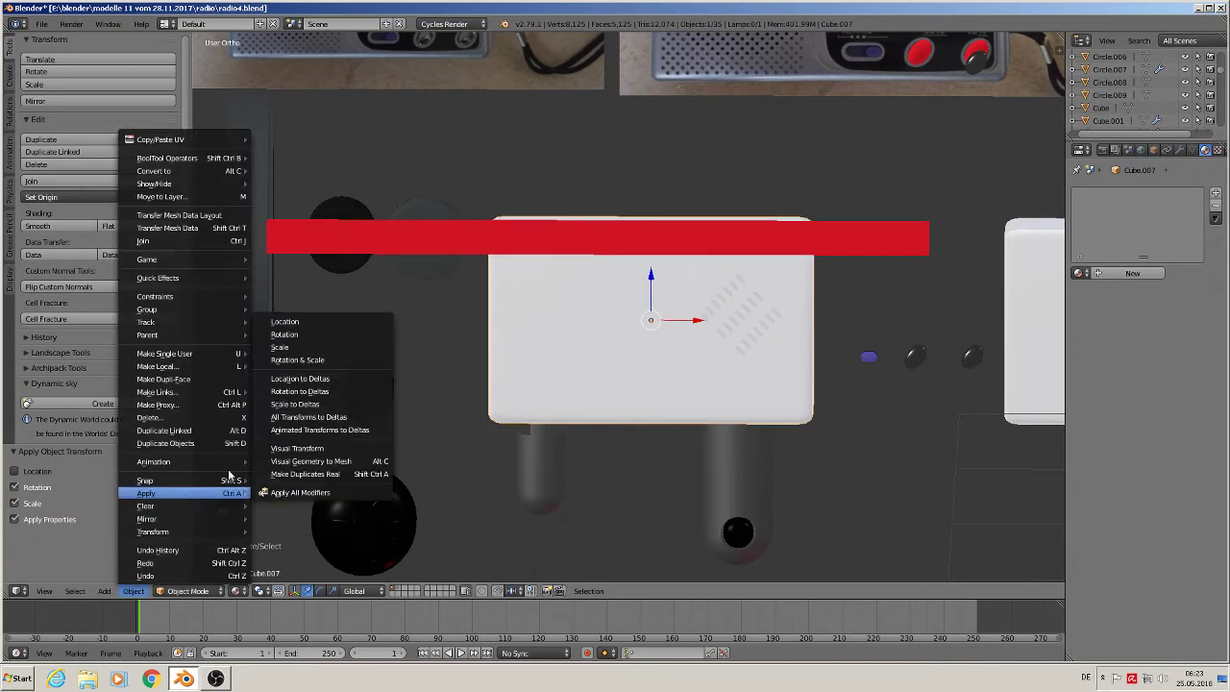
pyautogui.click(292, 361)
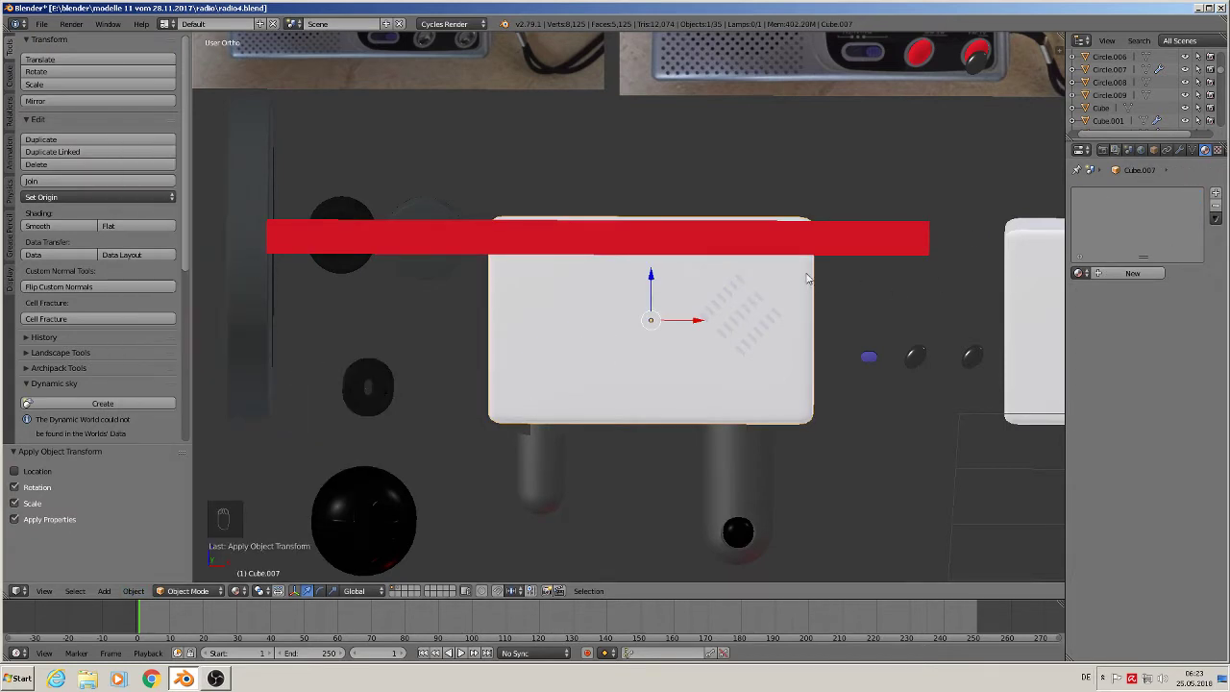
# - Remove the Edge Split modifier from the original radio body
pyautogui.rightClick(790, 239)
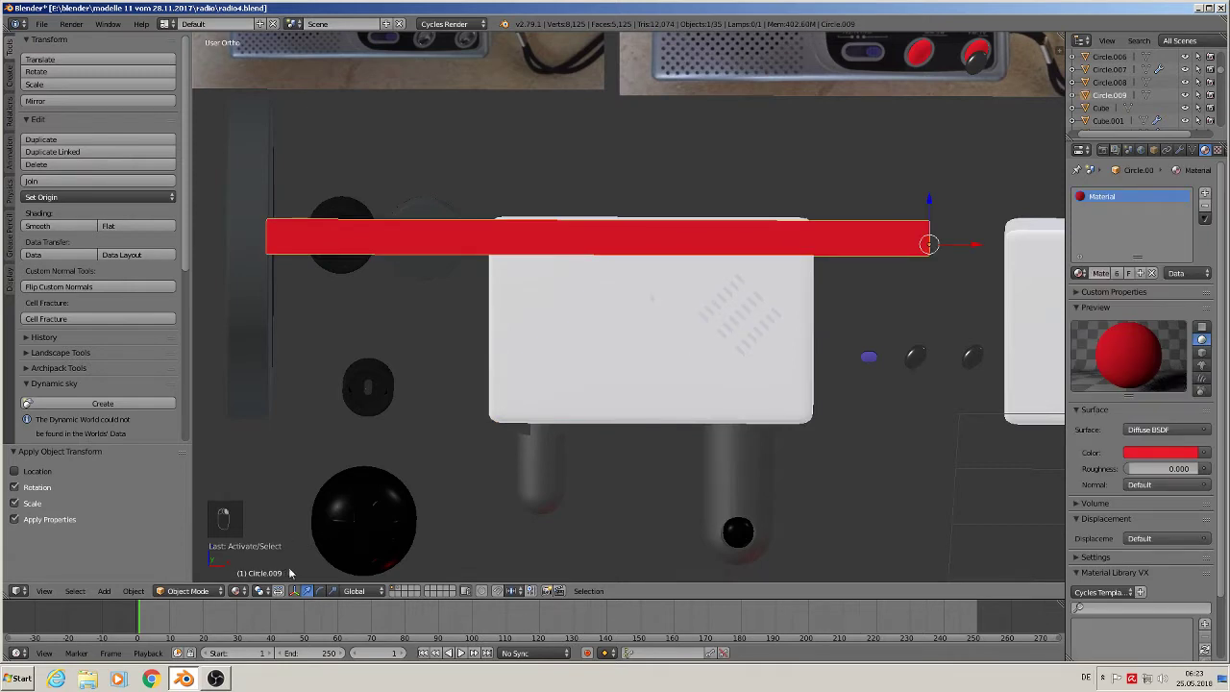
pyautogui.rightClick(644, 348)
pyautogui.click(1180, 150)
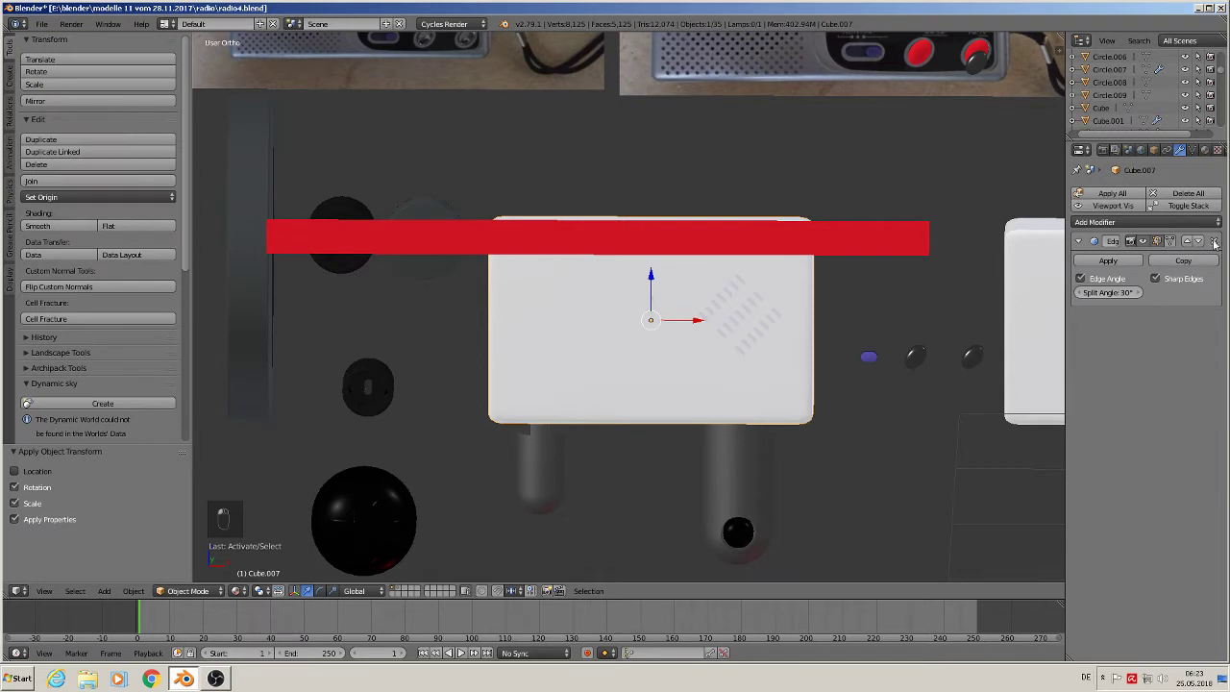
pyautogui.click(1216, 240)
# - Cut the red bar (Circle.009) out of the radio body with a Boolean modifier set to Difference, and apply it
pyautogui.click(1167, 193)
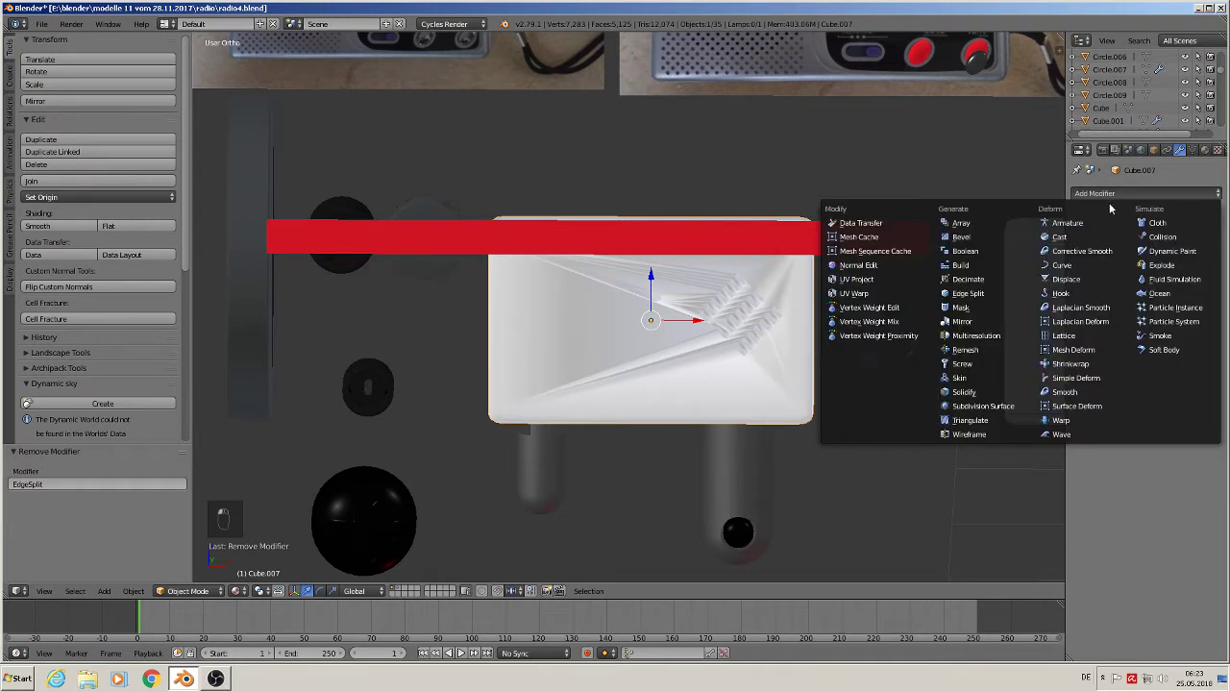
pyautogui.click(989, 252)
pyautogui.click(1174, 294)
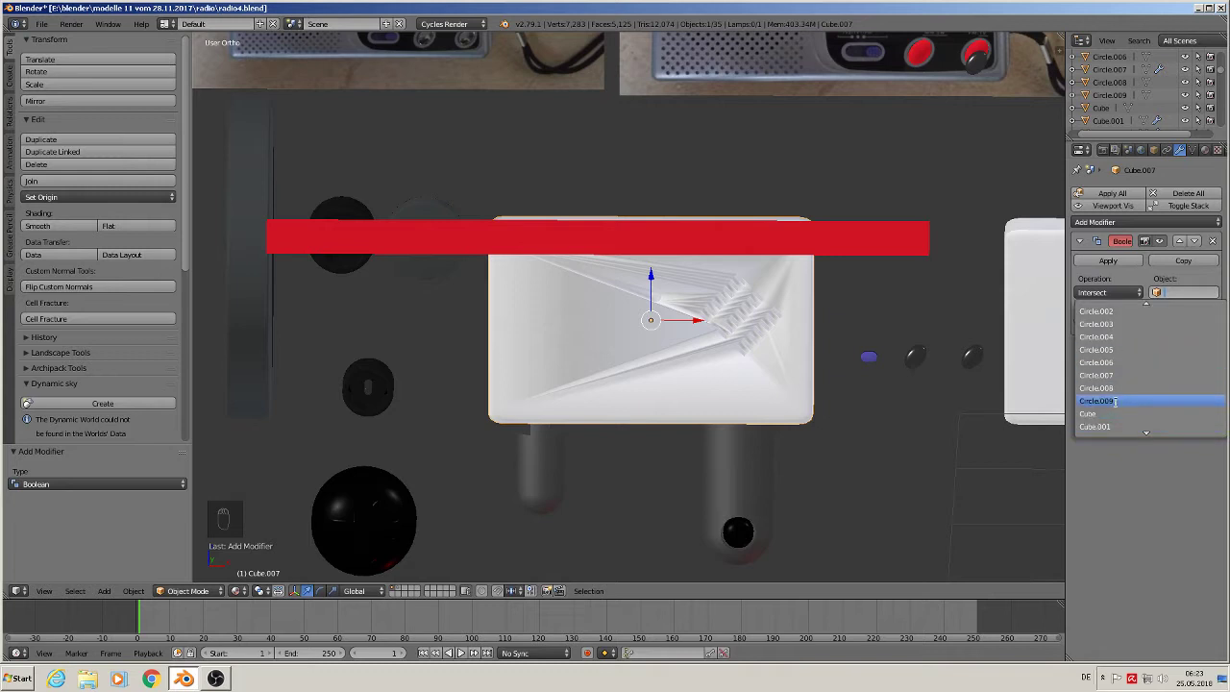
pyautogui.click(1116, 400)
pyautogui.click(1112, 292)
pyautogui.click(1112, 249)
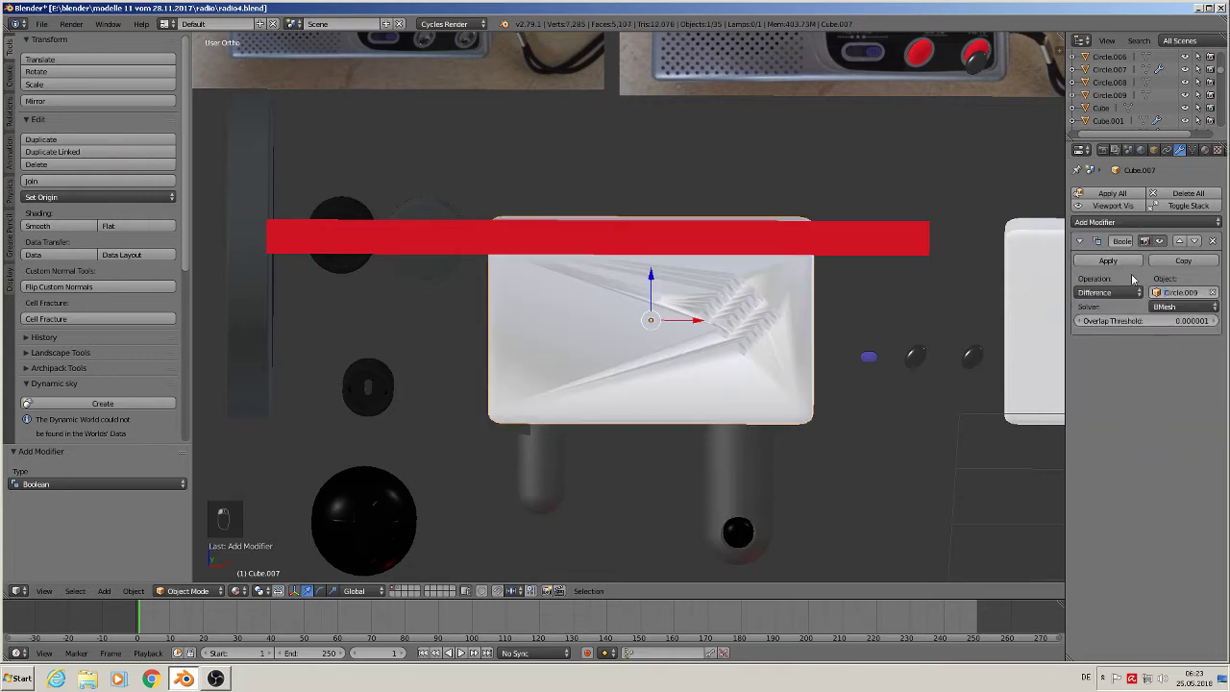
pyautogui.hotkey('ctrl', 'a')
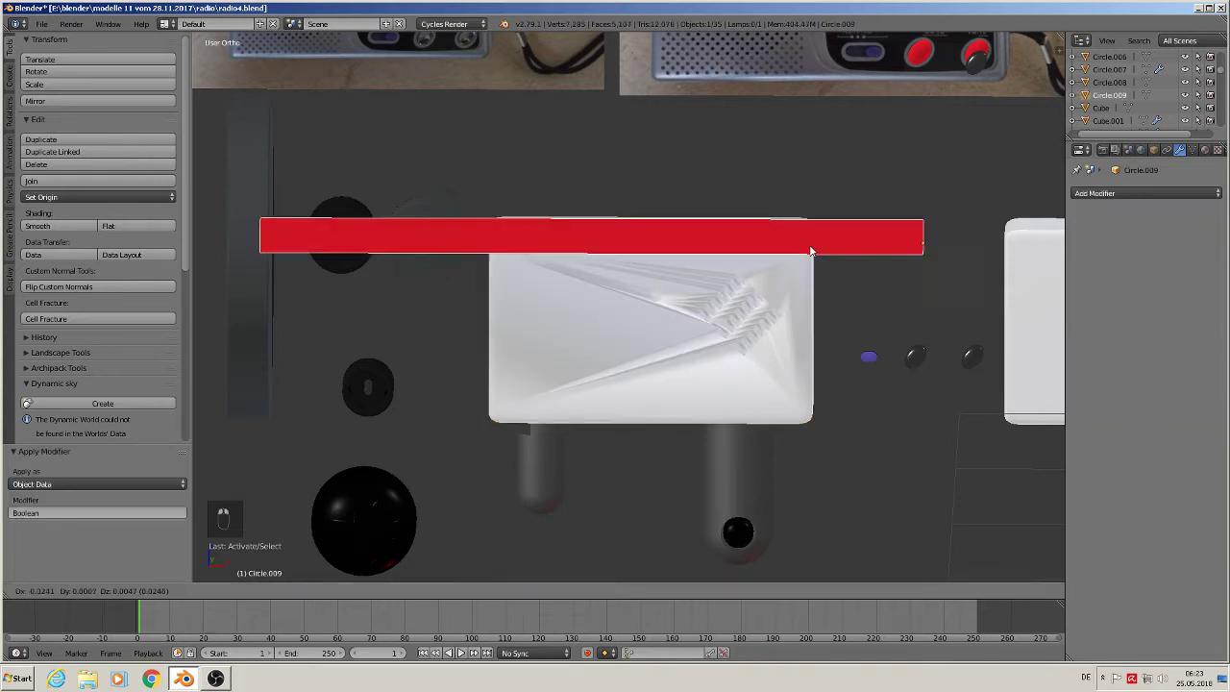
# - Raise the red bar about 0.42 units along Z, clear of the radio body, and inspect the cut recess
pyautogui.rightClick(816, 248)
pyautogui.moveTo(932, 204); pyautogui.dragTo(932, 94)
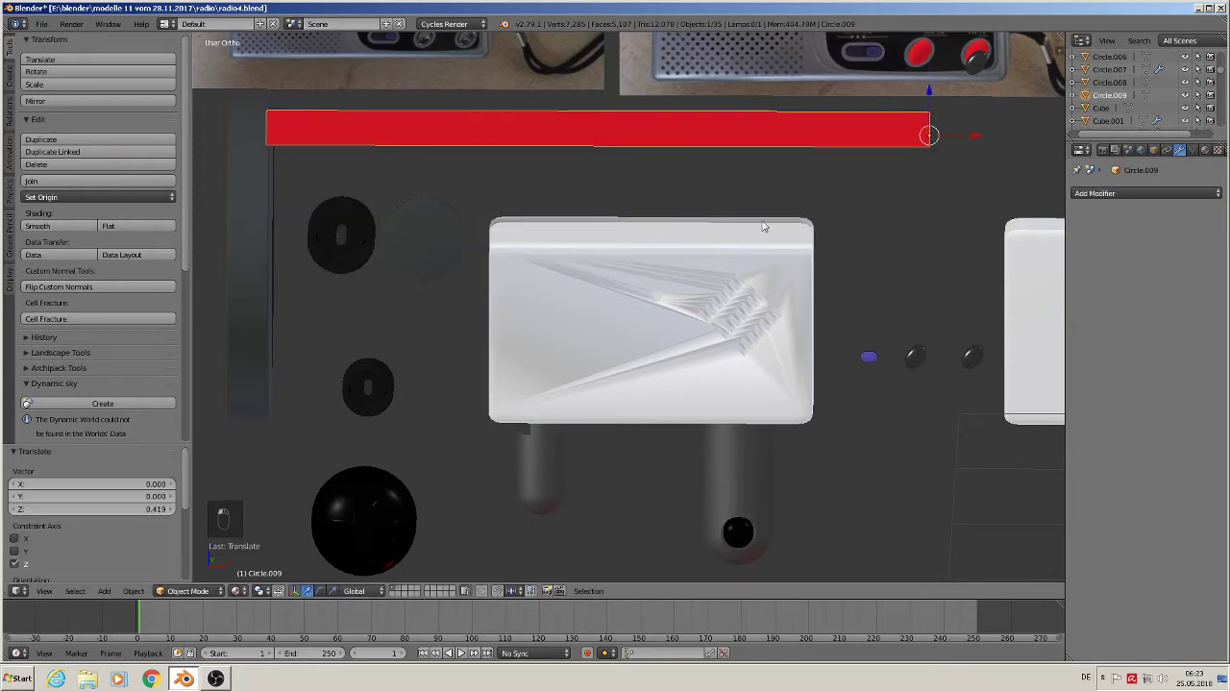
pyautogui.rightClick(710, 261)
pyautogui.moveTo(710, 260); pyautogui.dragTo(572, 334, button='middle')
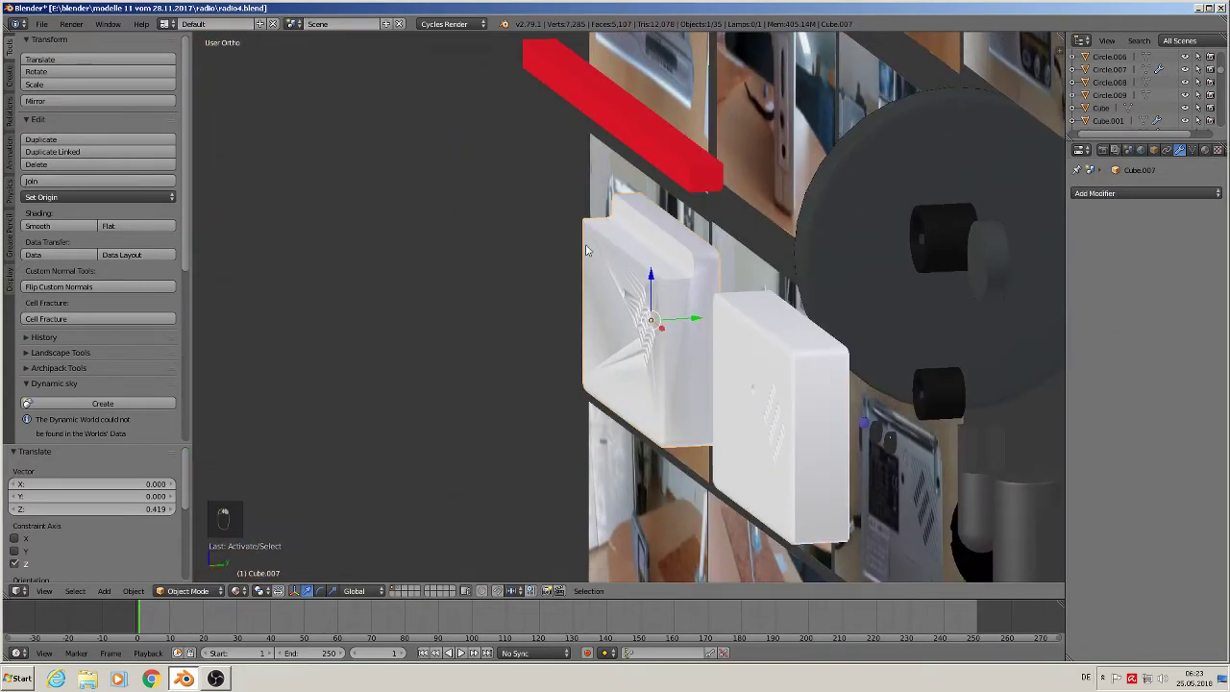
pyautogui.moveTo(700, 247); pyautogui.dragTo(806, 261, button='middle')
# - Move the red bar and the spare copy of the radio body to the second layer
pyautogui.scroll(-5, 803, 292)
pyautogui.rightClick(806, 259)
pyautogui.rightClick(893, 327)
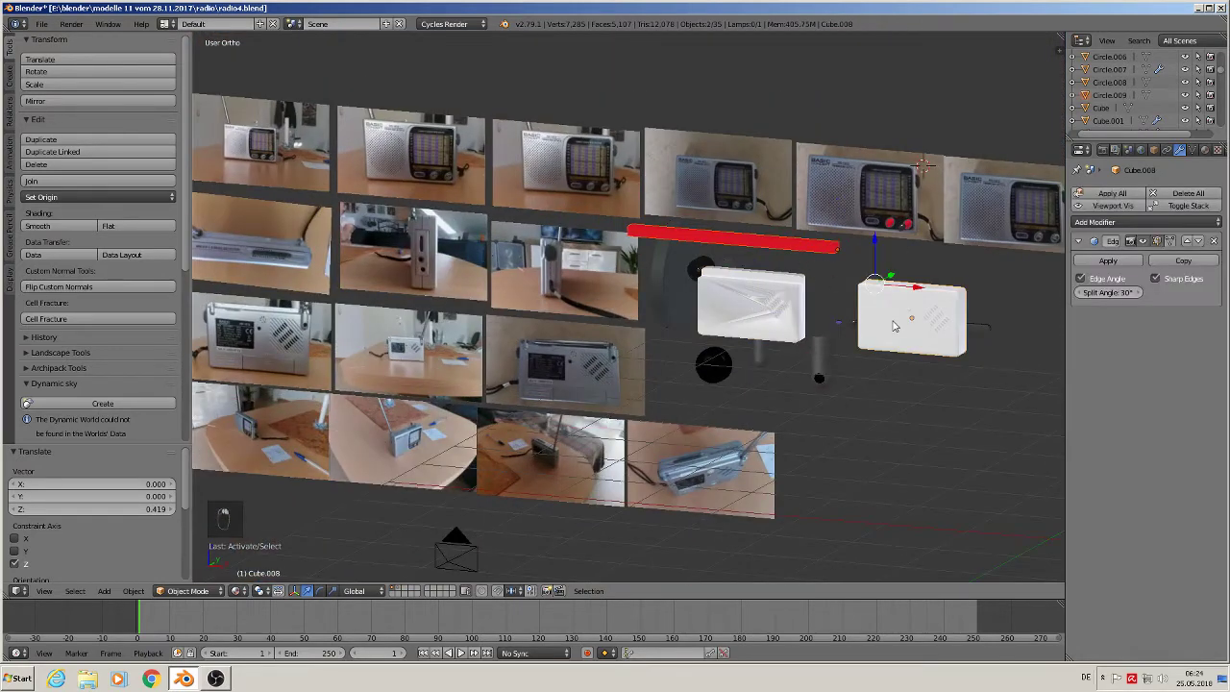
pyautogui.press('m')
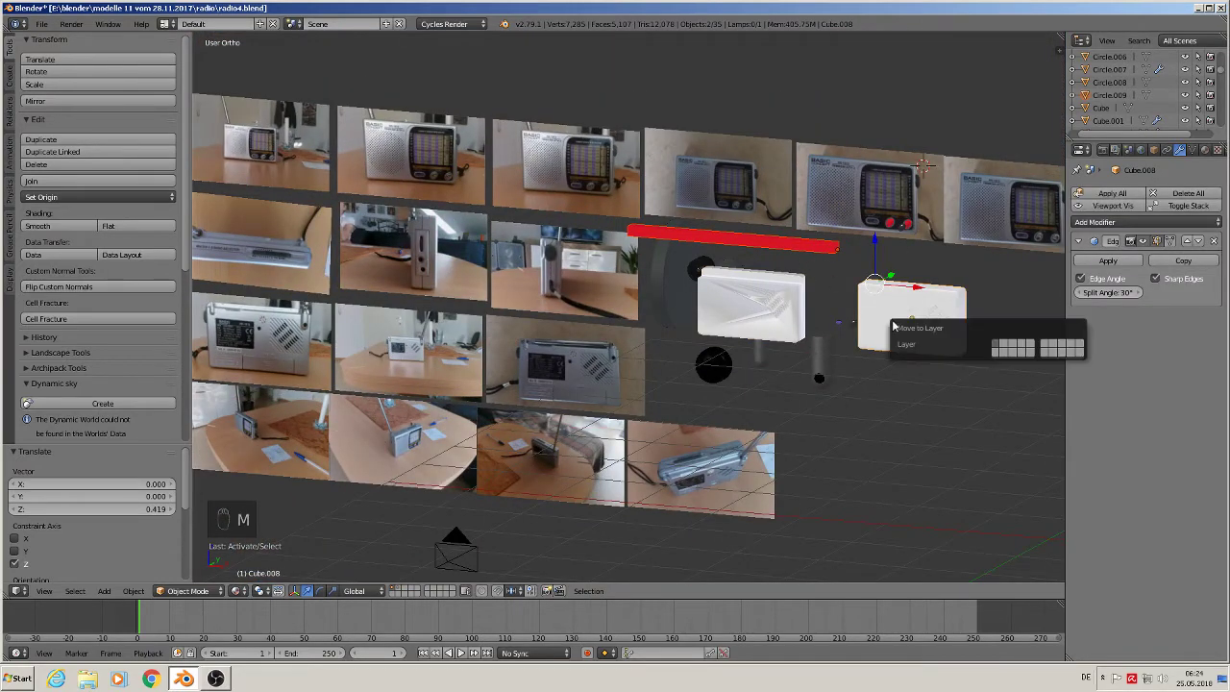
pyautogui.click(1003, 344)
# - Add an Edge Split modifier to the cut radio body and check its shading
pyautogui.scroll(4, 807, 420)
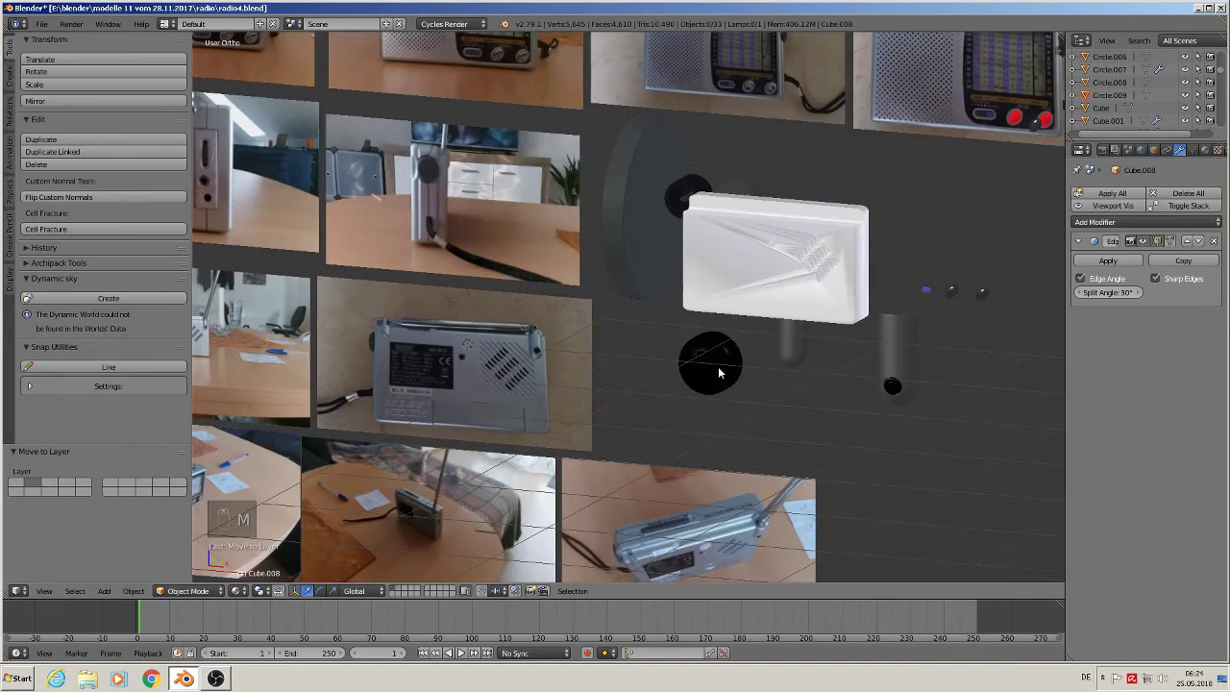
pyautogui.rightClick(890, 240)
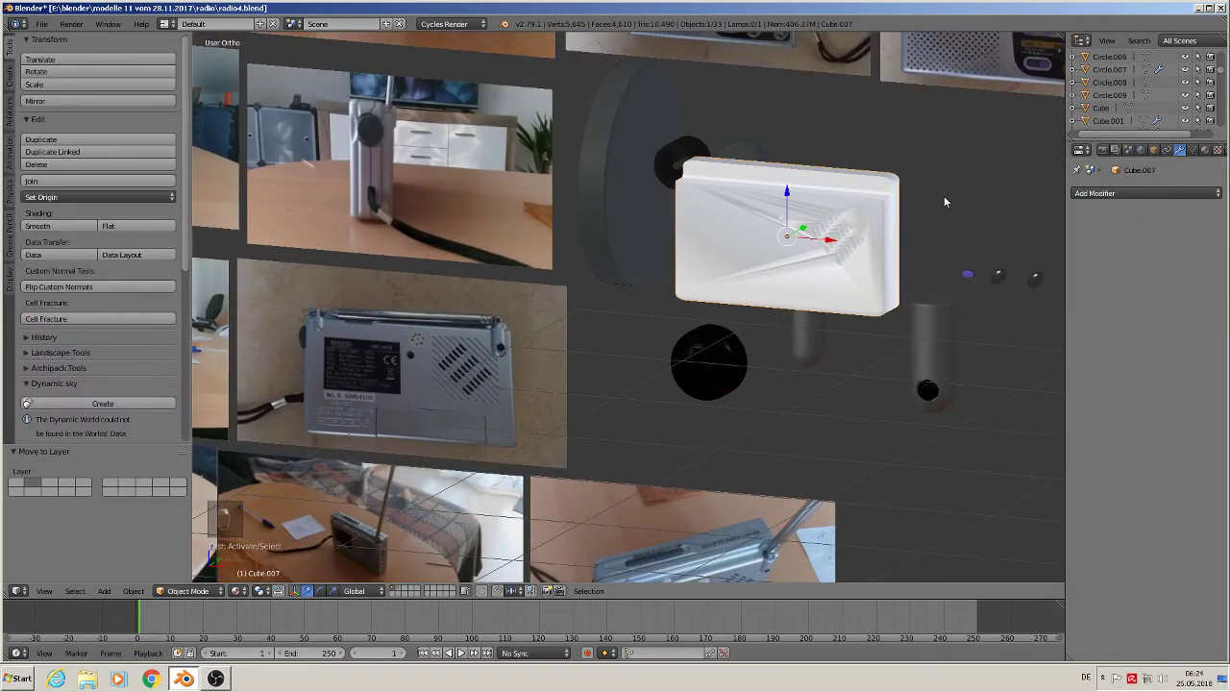
pyautogui.moveTo(817, 235); pyautogui.dragTo(814, 269, button='middle')
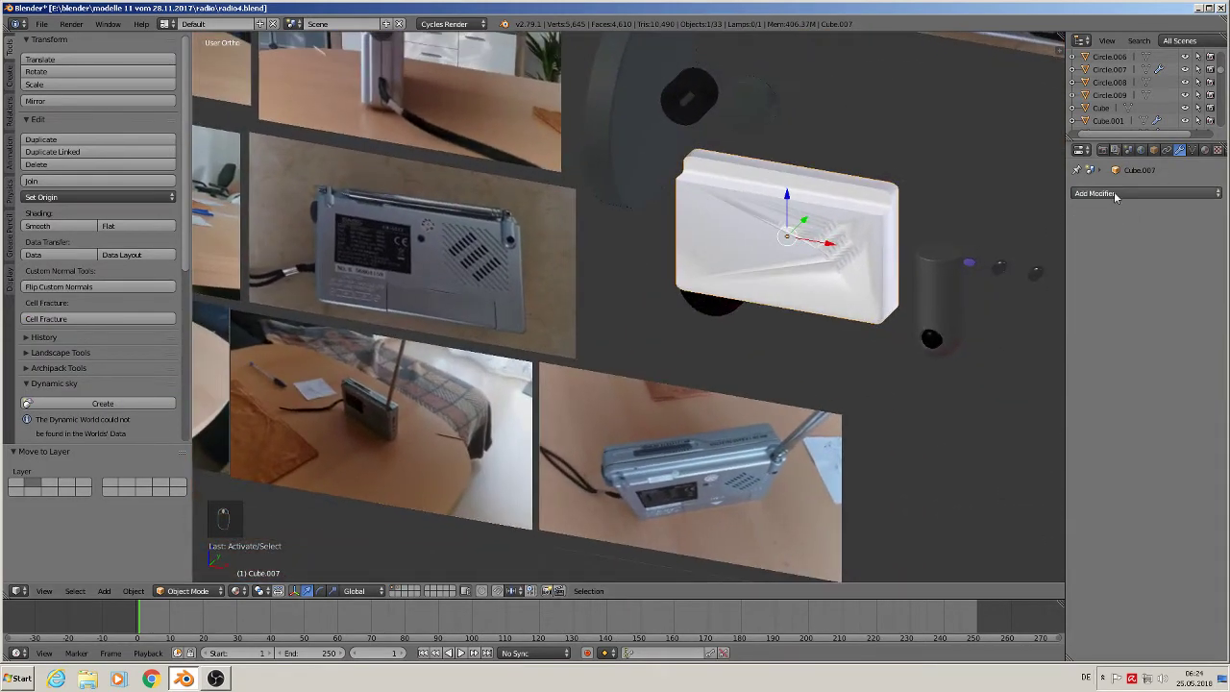
pyautogui.click(1114, 192)
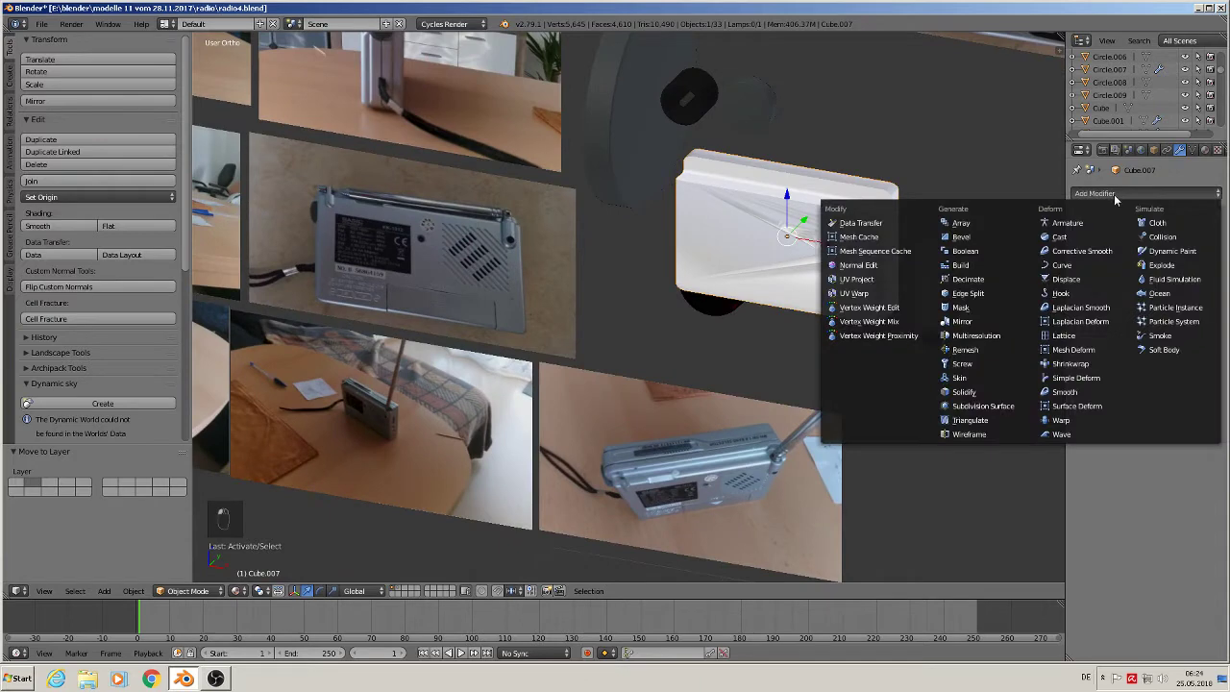
pyautogui.click(1007, 292)
pyautogui.moveTo(873, 294); pyautogui.dragTo(882, 284, button='middle')
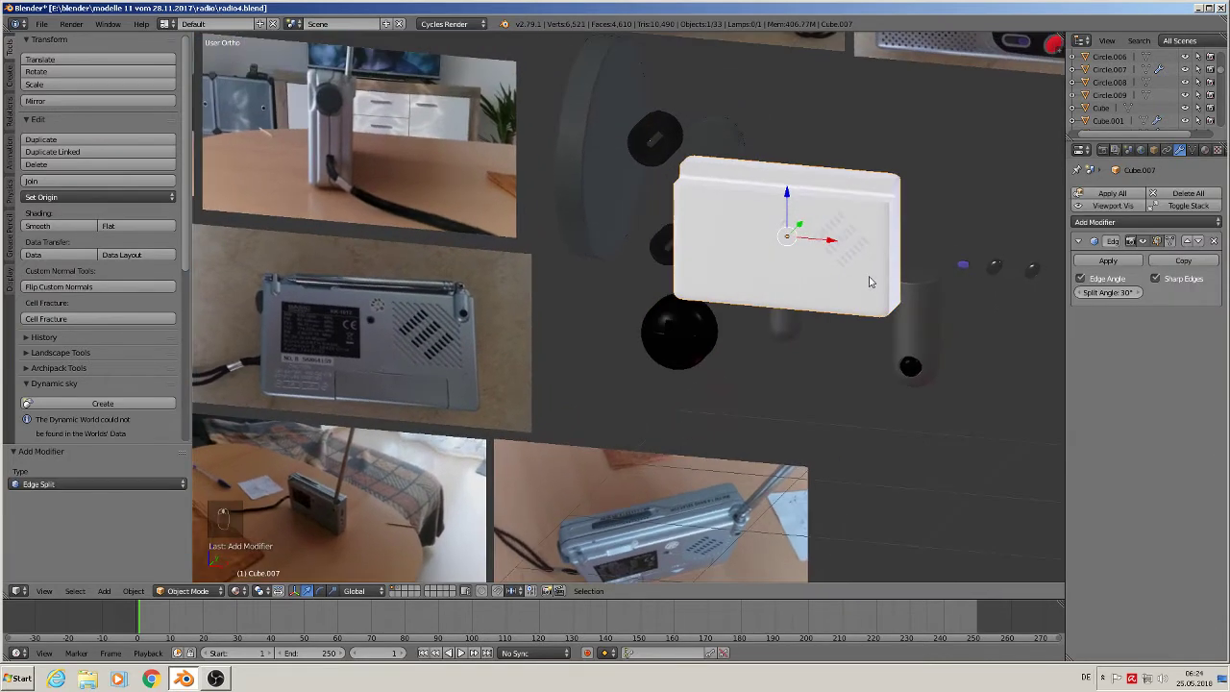
pyautogui.scroll(1, 868, 282)
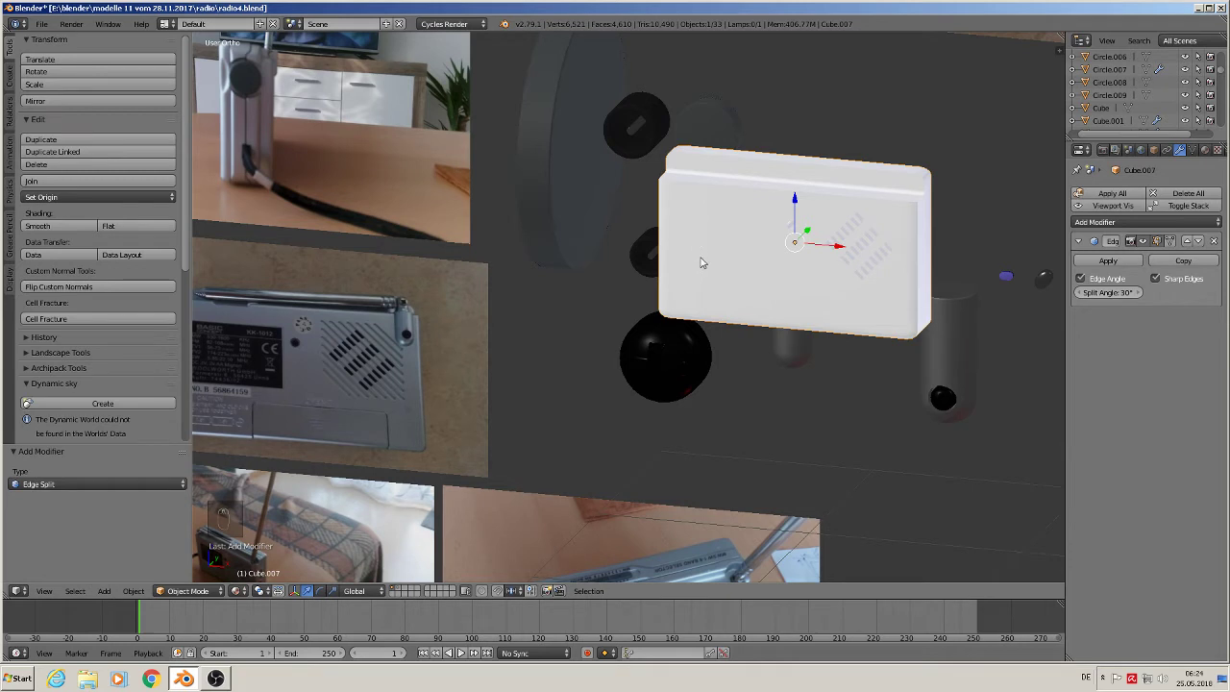
# - Assign the existing material "silver palstic rough" to the cut radio body
pyautogui.click(1206, 150)
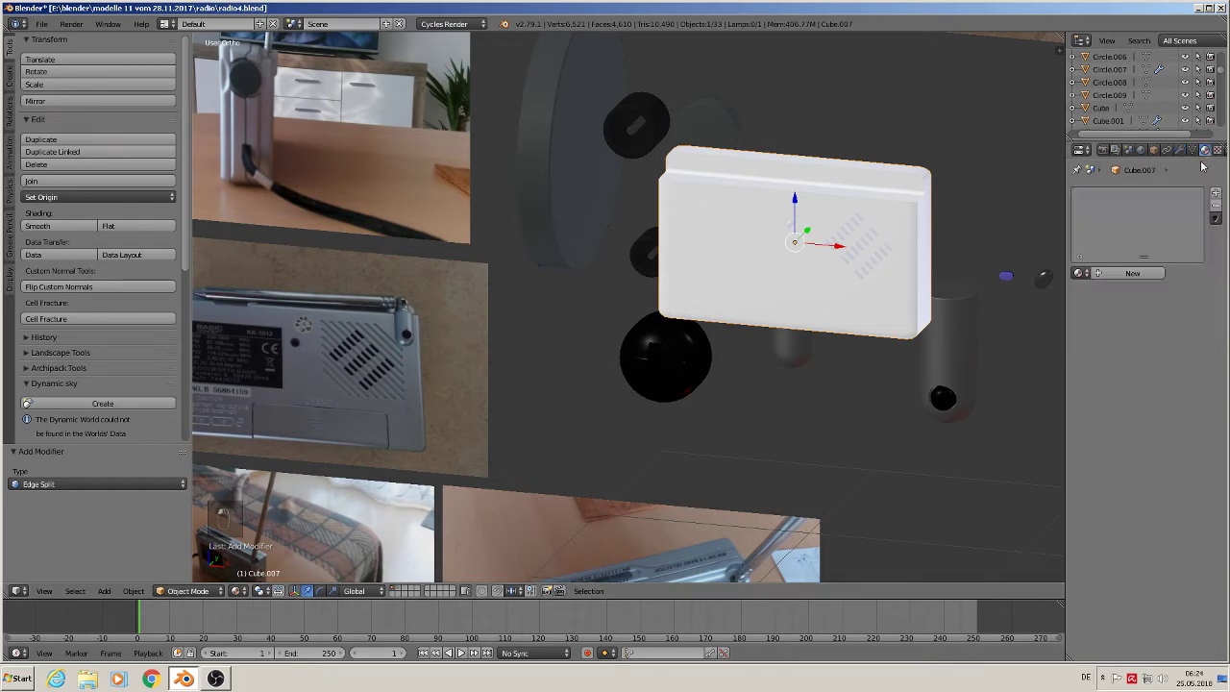
pyautogui.click(1079, 274)
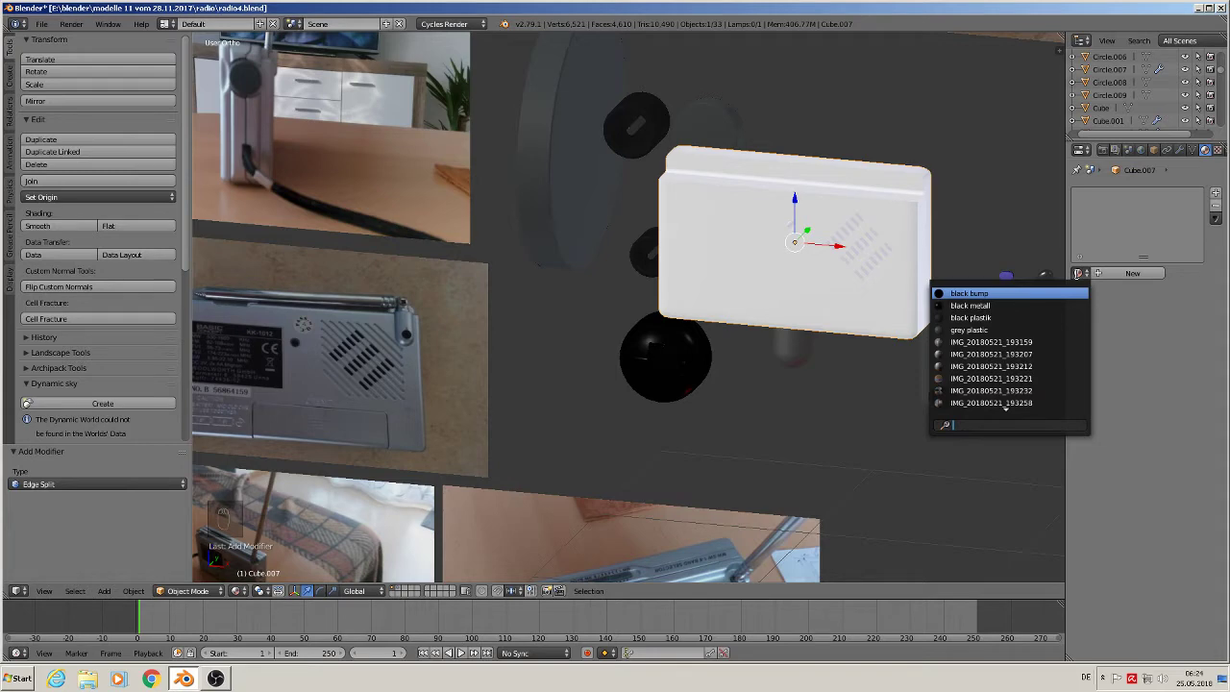
pyautogui.write('si')
pyautogui.press('Down')
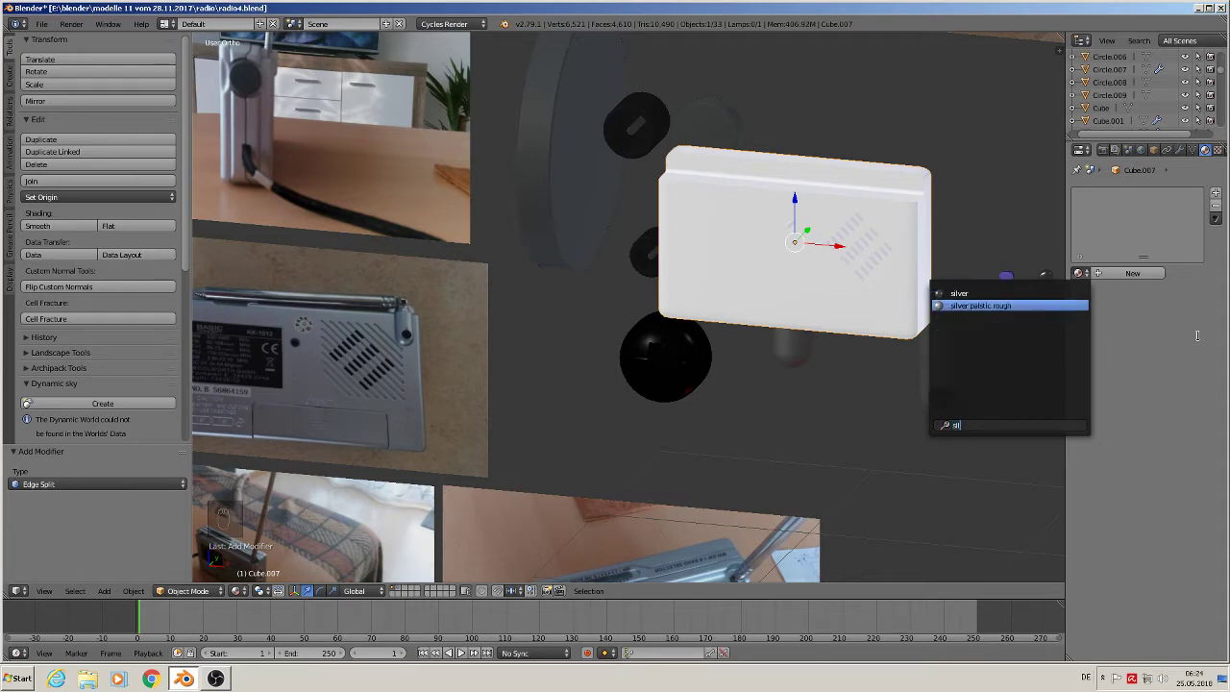
pyautogui.click(1033, 307)
# - In front view, add a mesh circle on the rear-side reference photo, just below the antenna's tip end
pyautogui.scroll(-3, 768, 280)
pyautogui.scroll(2, 737, 281)
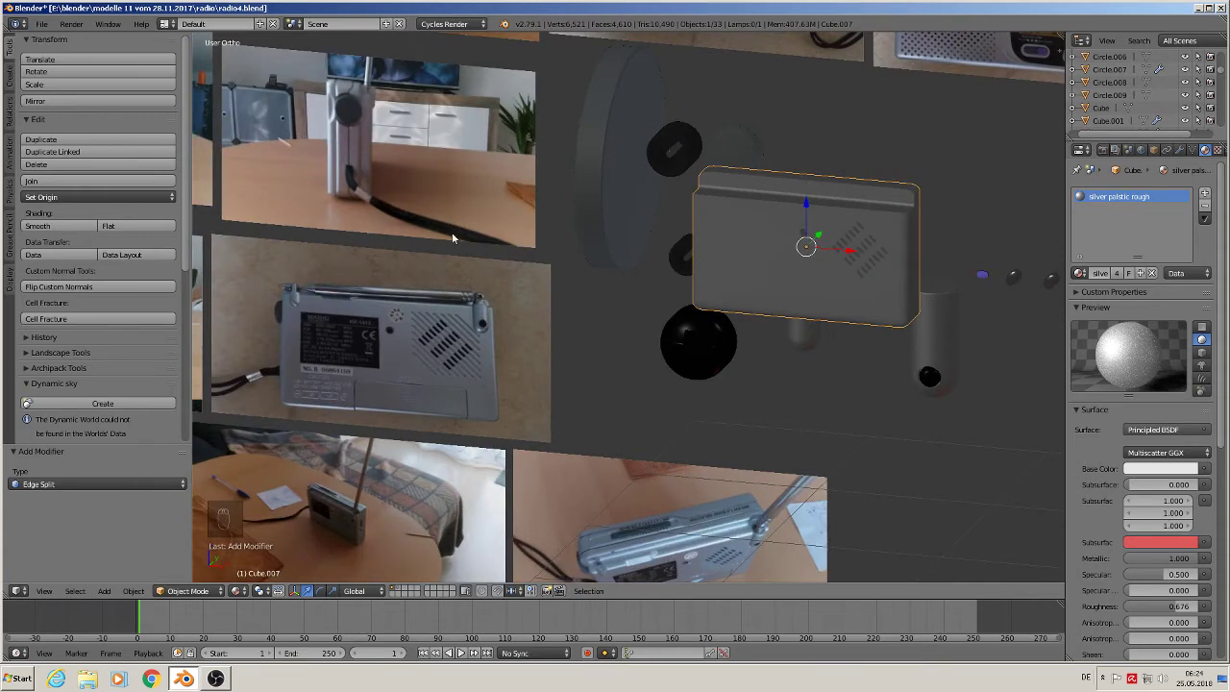
pyautogui.press('KP_1')
pyautogui.scroll(-2, 415, 313)
pyautogui.keyDown('shift'); pyautogui.moveTo(399, 384); pyautogui.dragTo(917, 202, button='middle'); pyautogui.keyUp('shift')
pyautogui.scroll(7, 748, 306)
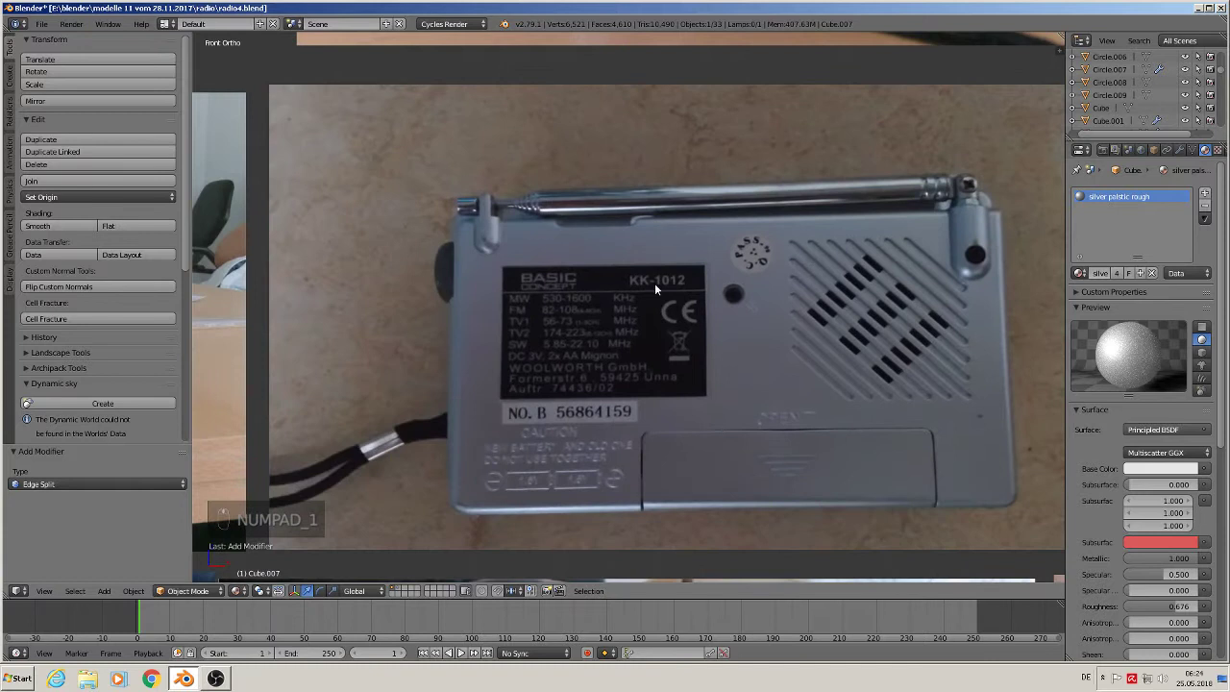
pyautogui.click(536, 250)
pyautogui.click(102, 591)
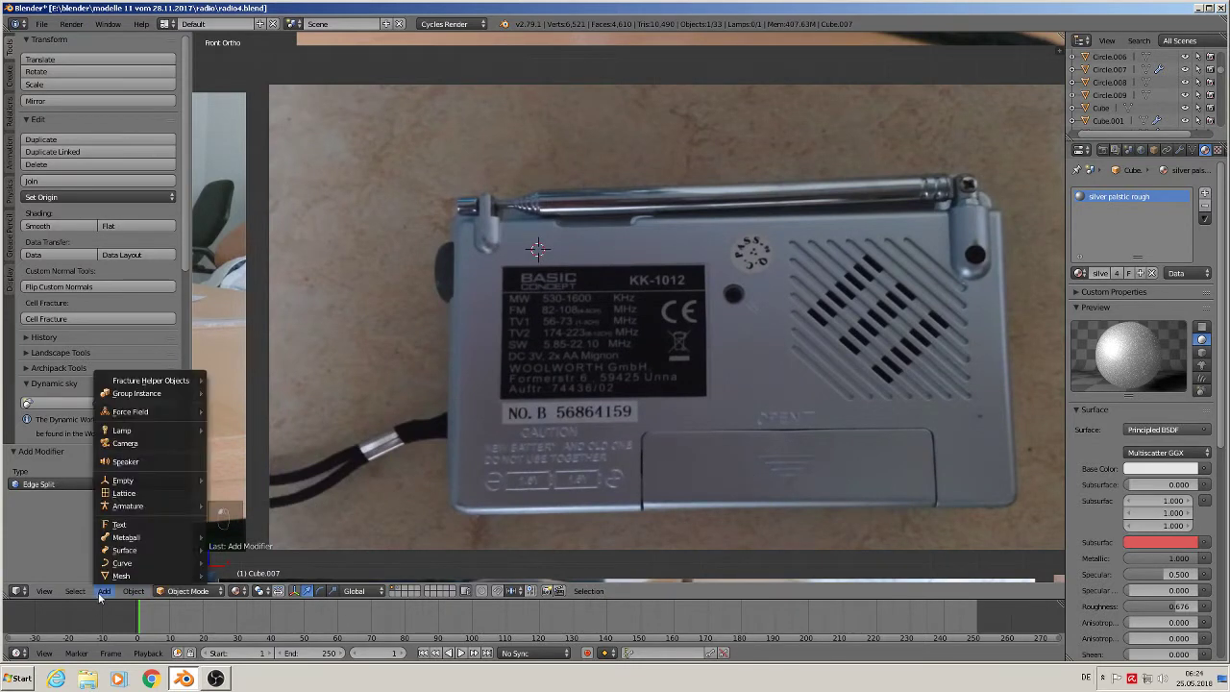
pyautogui.moveTo(119, 577)
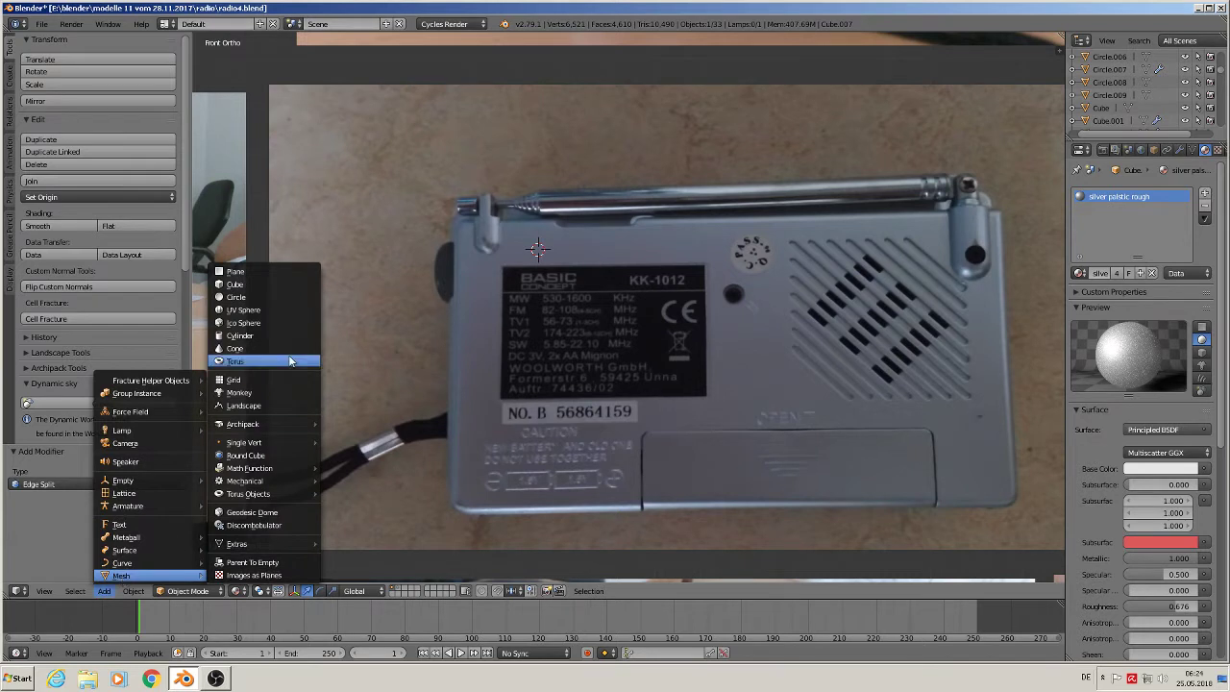
pyautogui.click(273, 296)
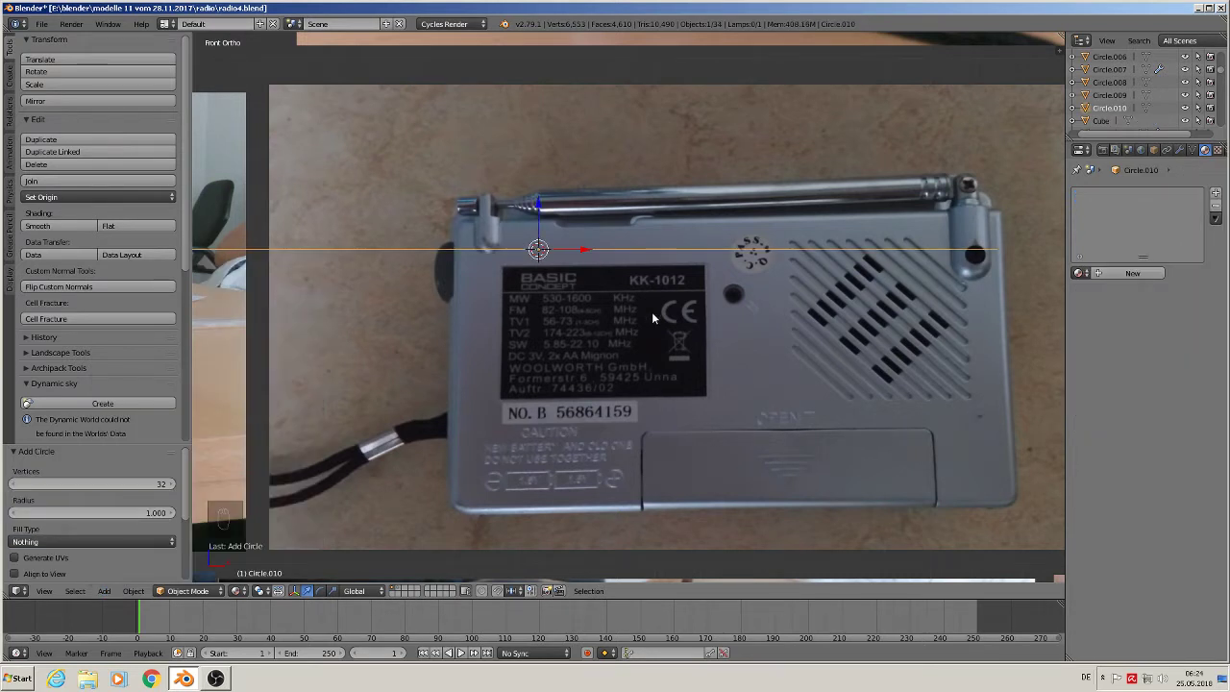
# - Rotate the new circle 90° about X and scale it down to about 0.022
pyautogui.press('r')
pyautogui.press('x')
pyautogui.press('9')
pyautogui.press('0')
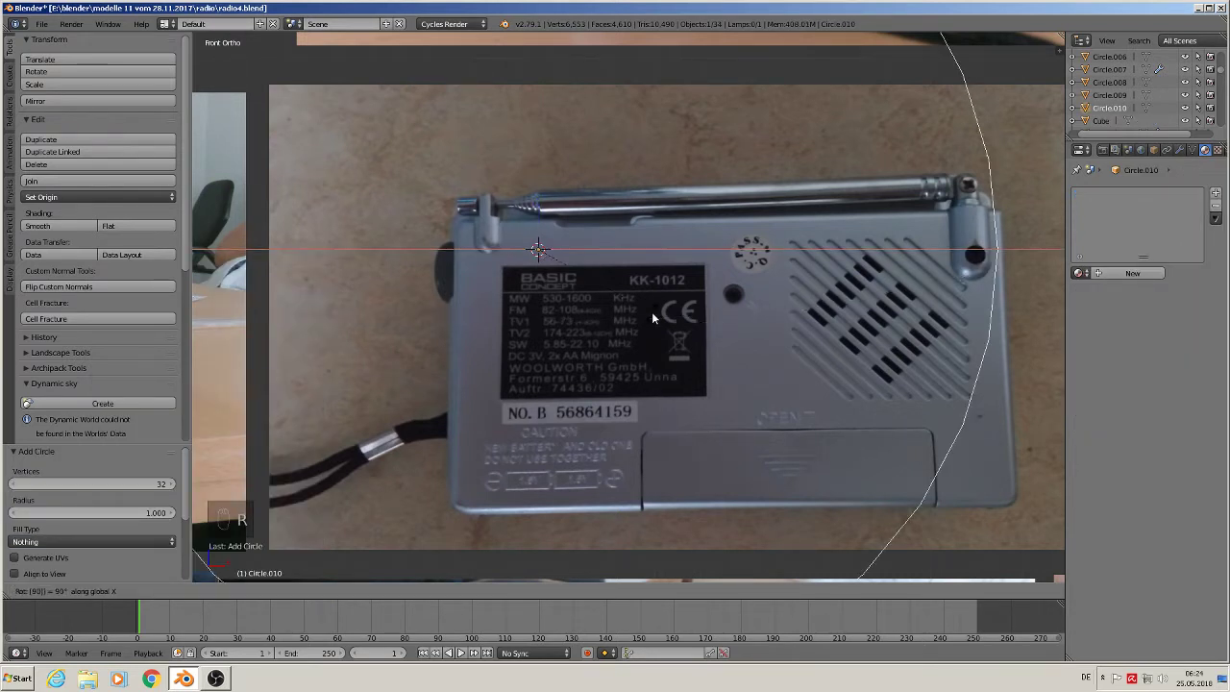
pyautogui.press('Return')
pyautogui.press('s')
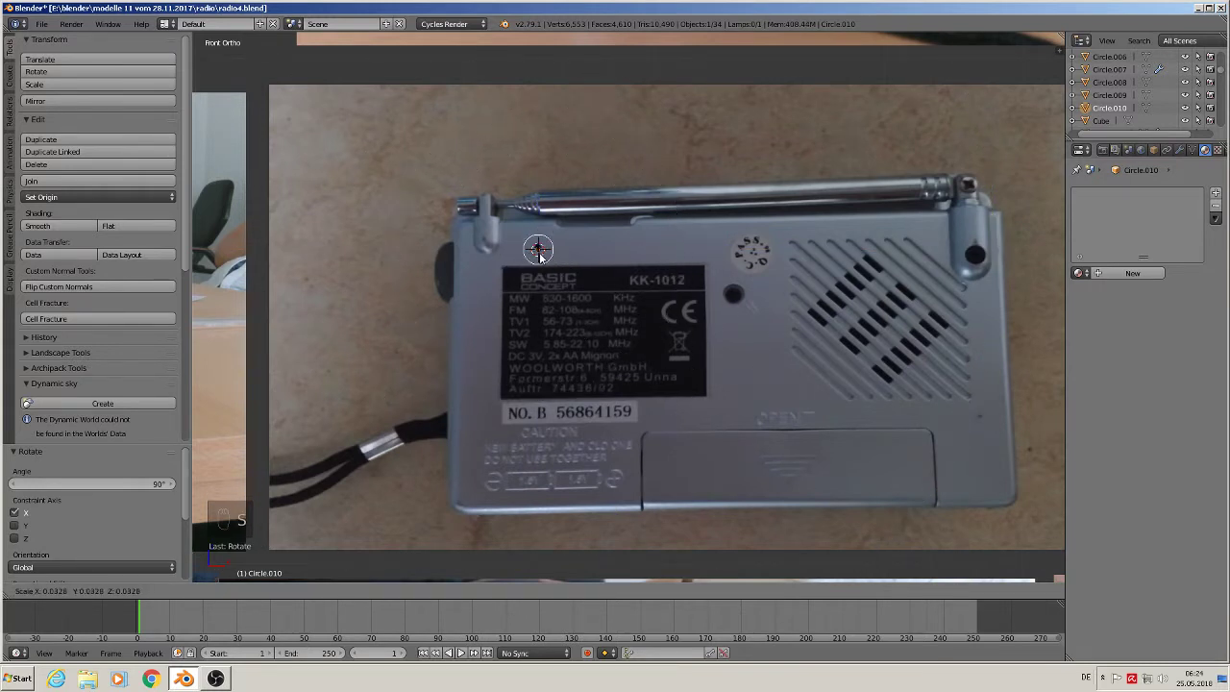
pyautogui.click(539, 252)
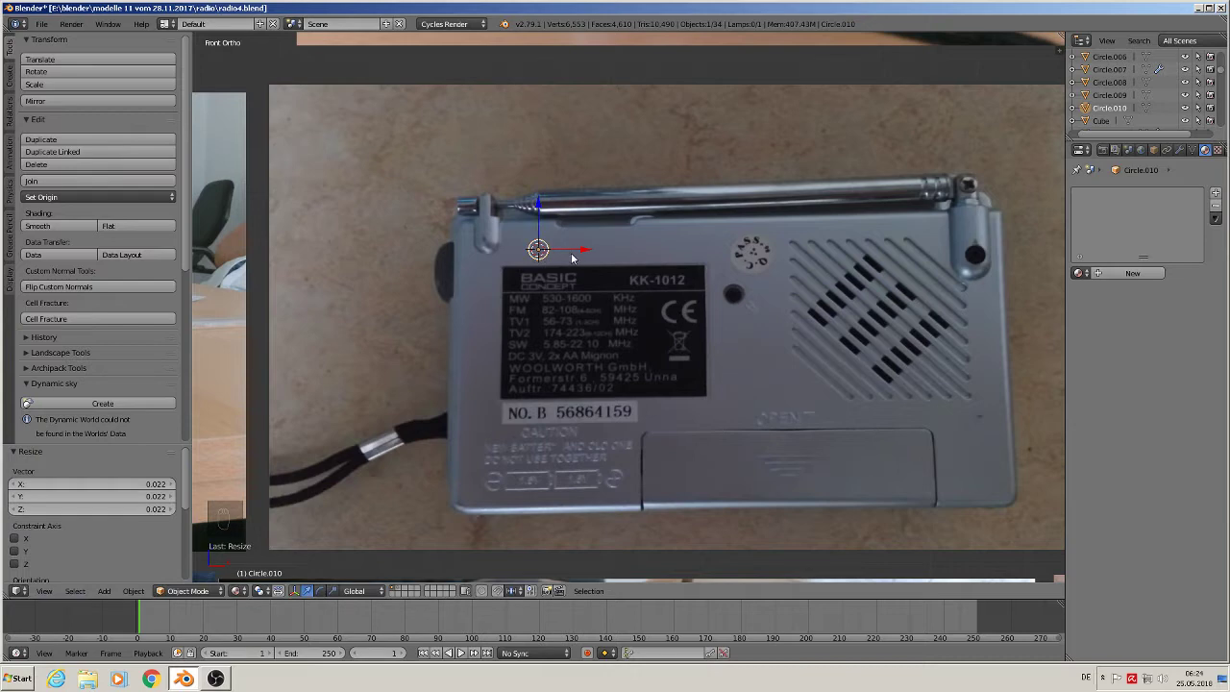
# - Move the circle about -0.169 along X to below the antenna's tip and rotate it 90° about Z
pyautogui.moveTo(572, 257); pyautogui.dragTo(491, 262)
pyautogui.write('r')
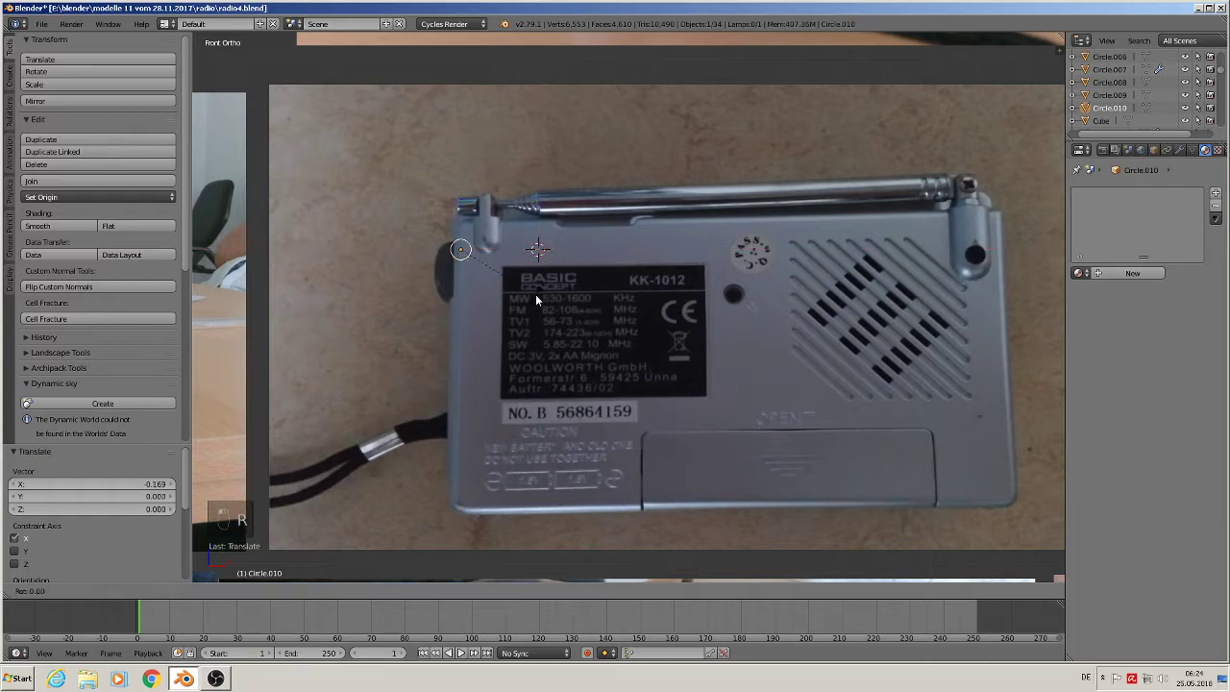
pyautogui.write('z90')
pyautogui.press('Return')
pyautogui.scroll(3, 437, 263)
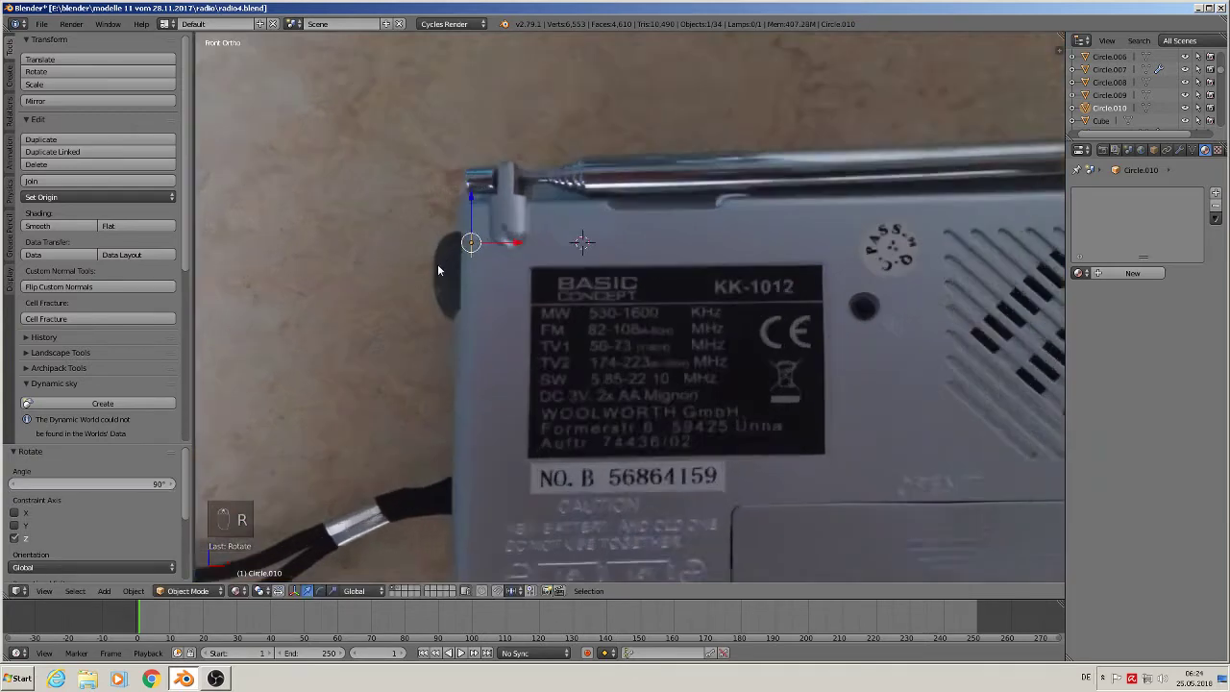
# - Extrude the circle's ring about 0.037 along X to form the antenna's end cap
pyautogui.press('Tab')
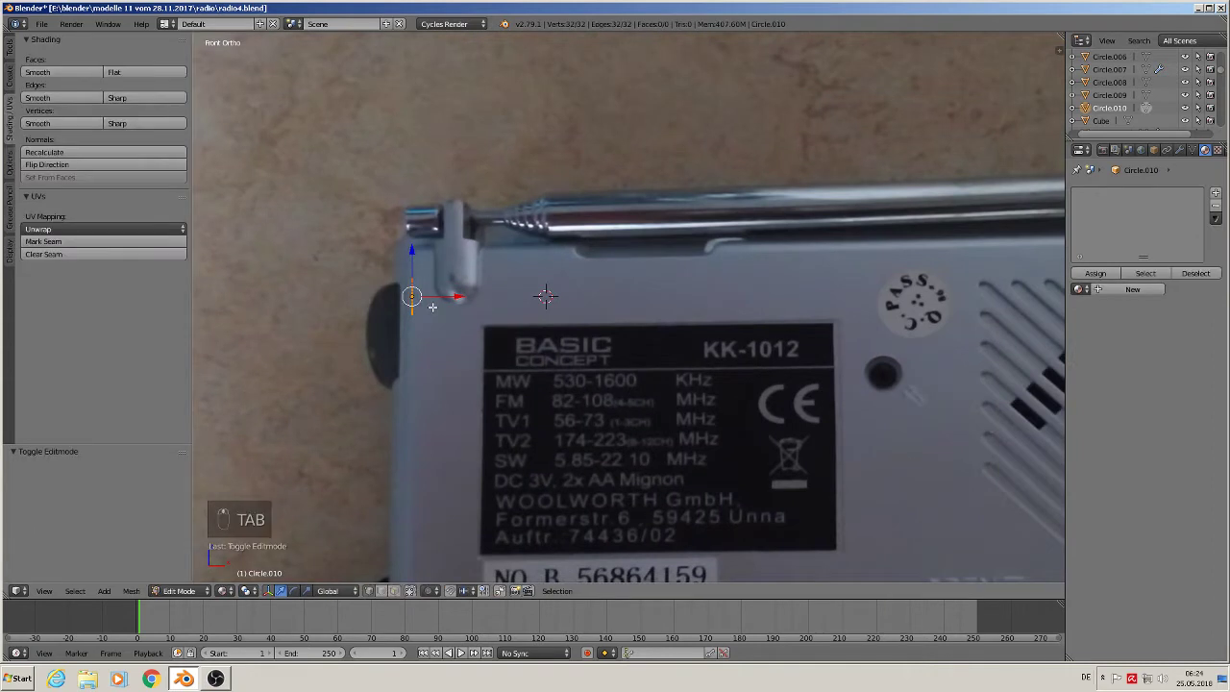
pyautogui.press('w')
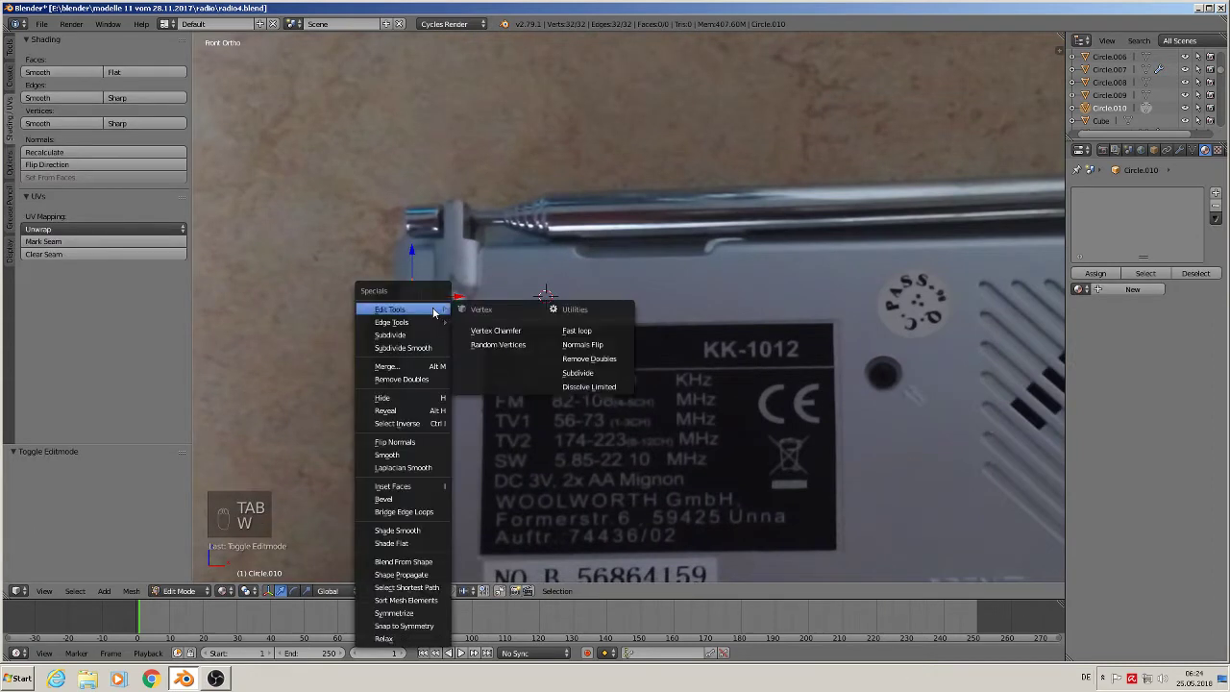
pyautogui.press('e')
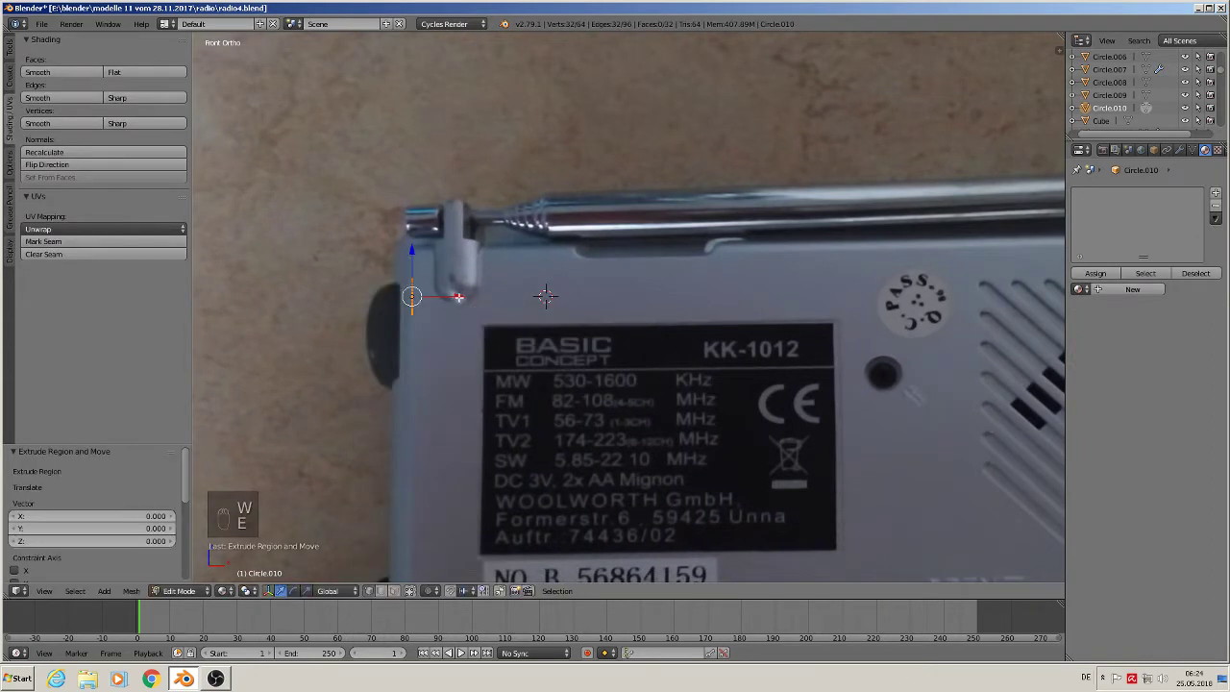
pyautogui.click(488, 301)
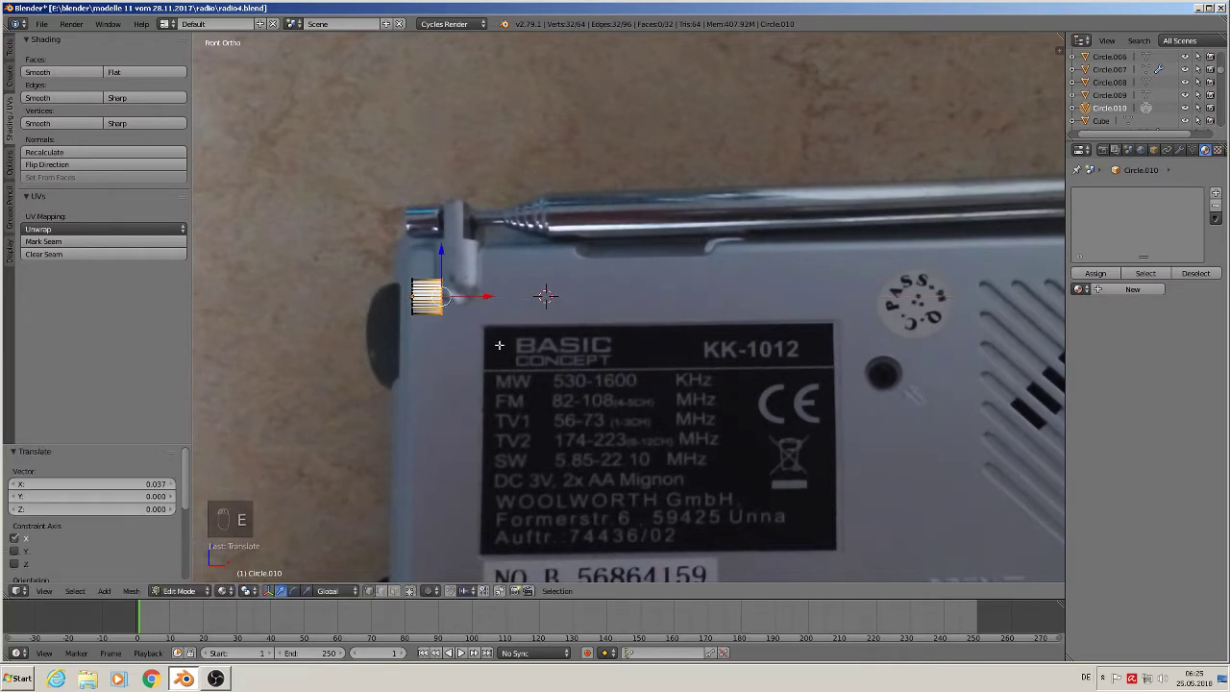
# - Extrude the cap's open end inward to a narrower ring, and extrude that about 0.076 along X as the thin neck
pyautogui.press('e')
pyautogui.press('s')
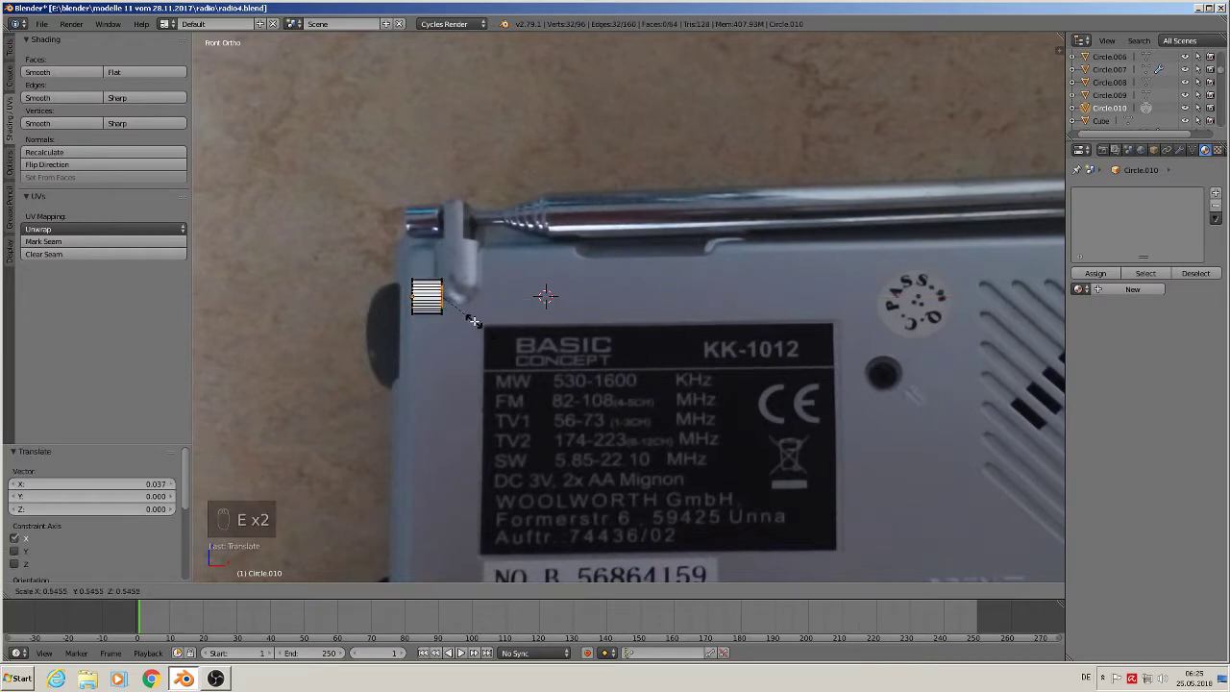
pyautogui.click(472, 309)
pyautogui.press('e')
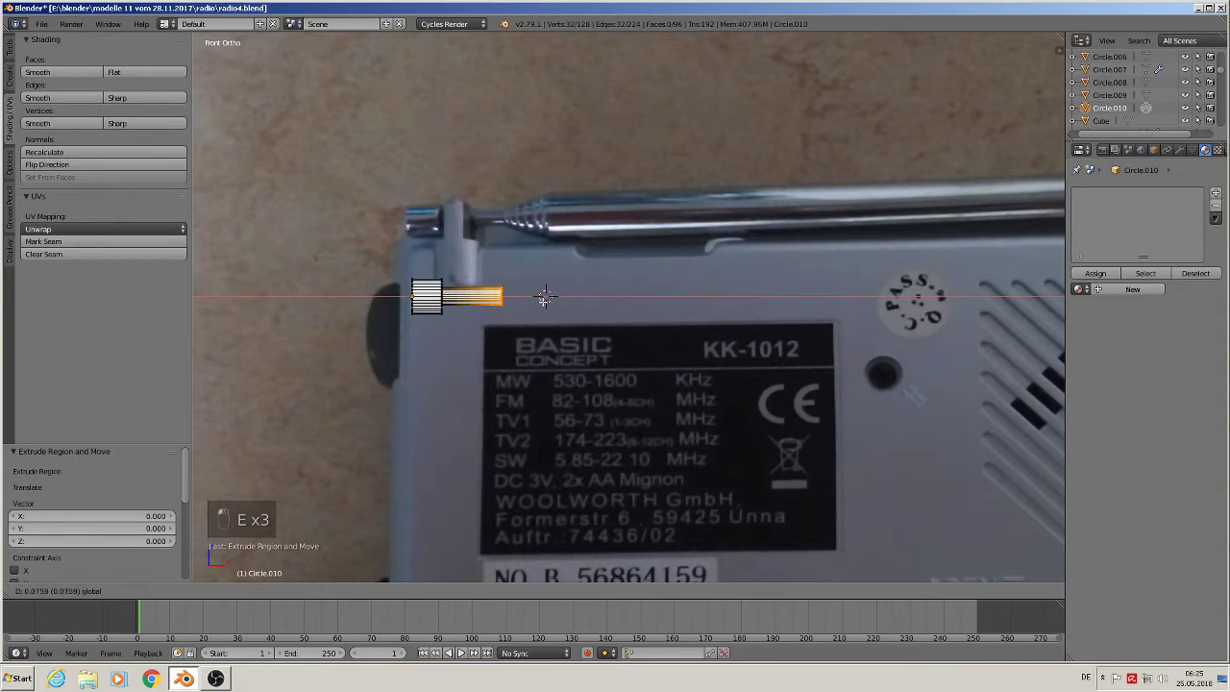
pyautogui.click(544, 297)
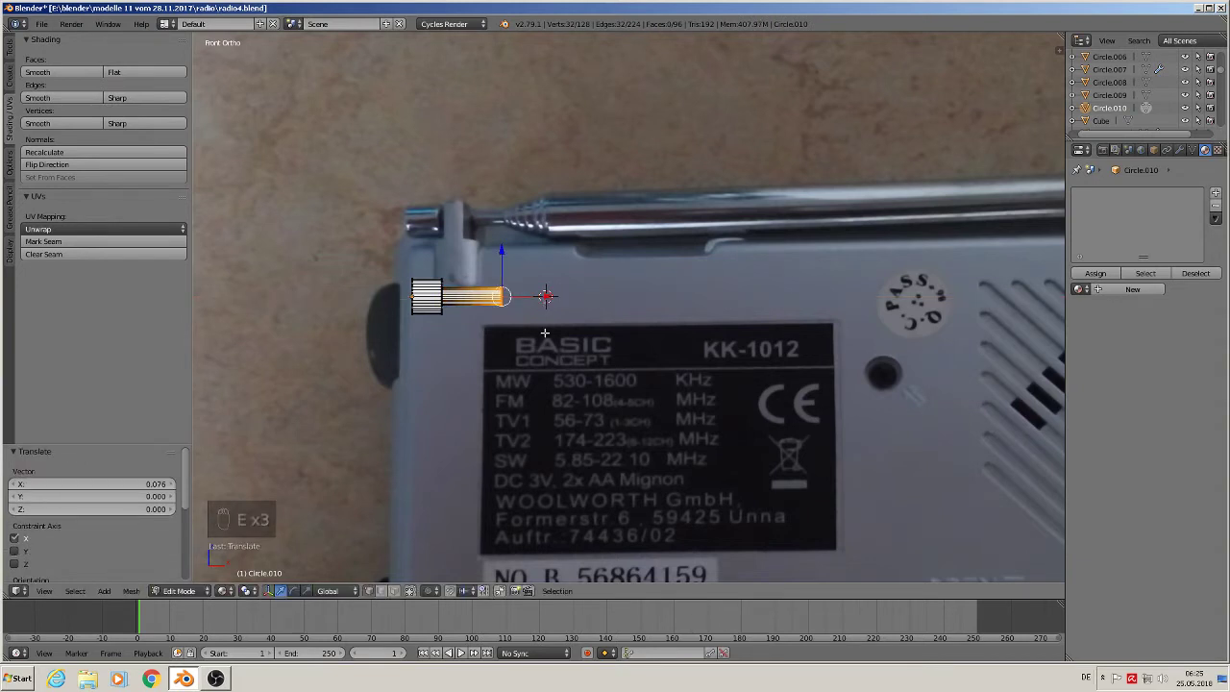
# - Extrude the neck's end outward by a scale of about 1.225, and extrude it about 0.010 along X as the first collar
pyautogui.press('e')
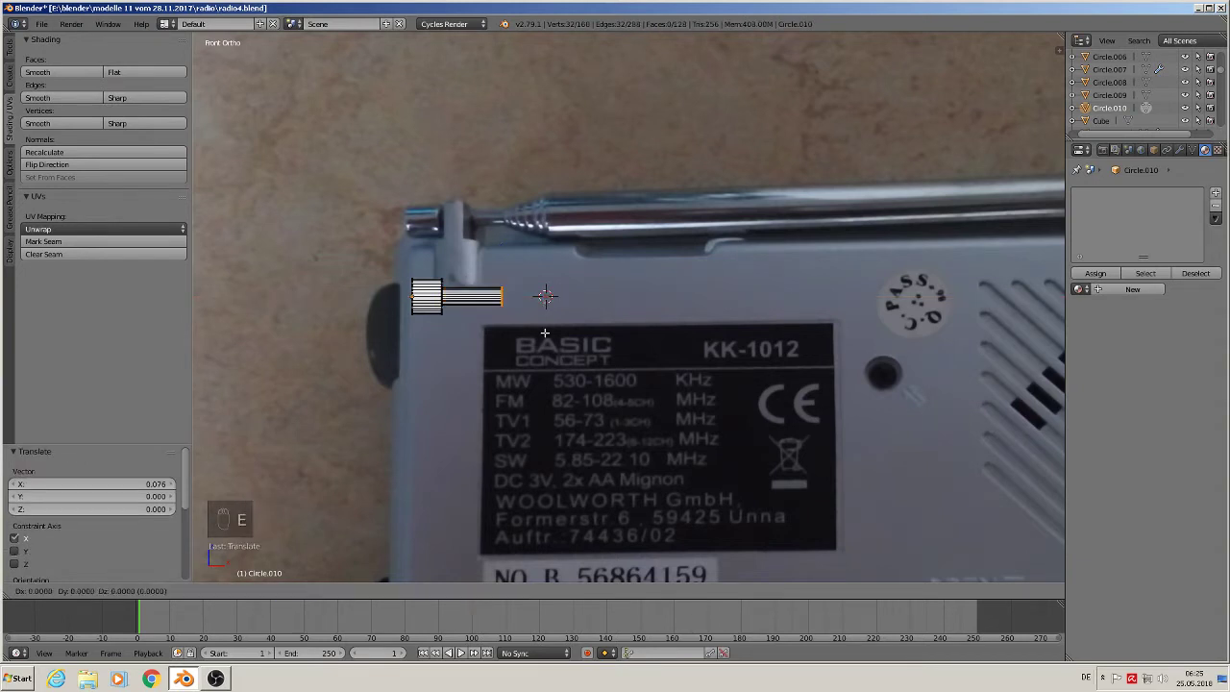
pyautogui.click(554, 341)
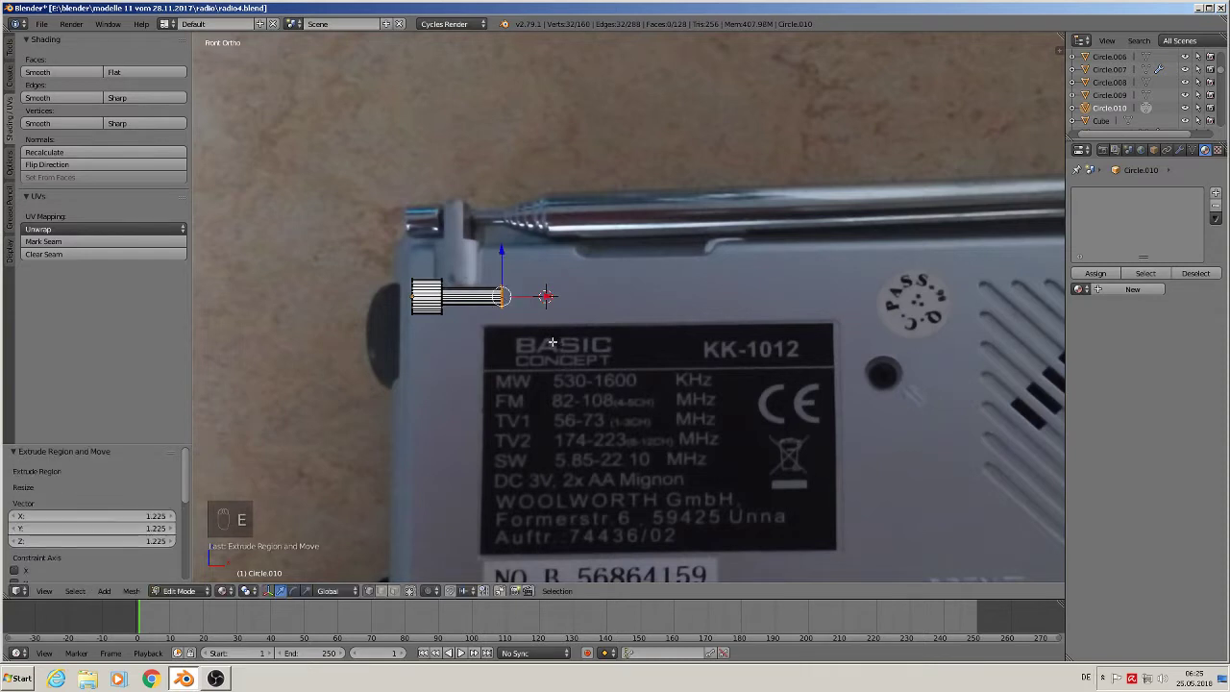
pyautogui.press('e')
pyautogui.click(552, 342)
pyautogui.press('g')
pyautogui.press('x')
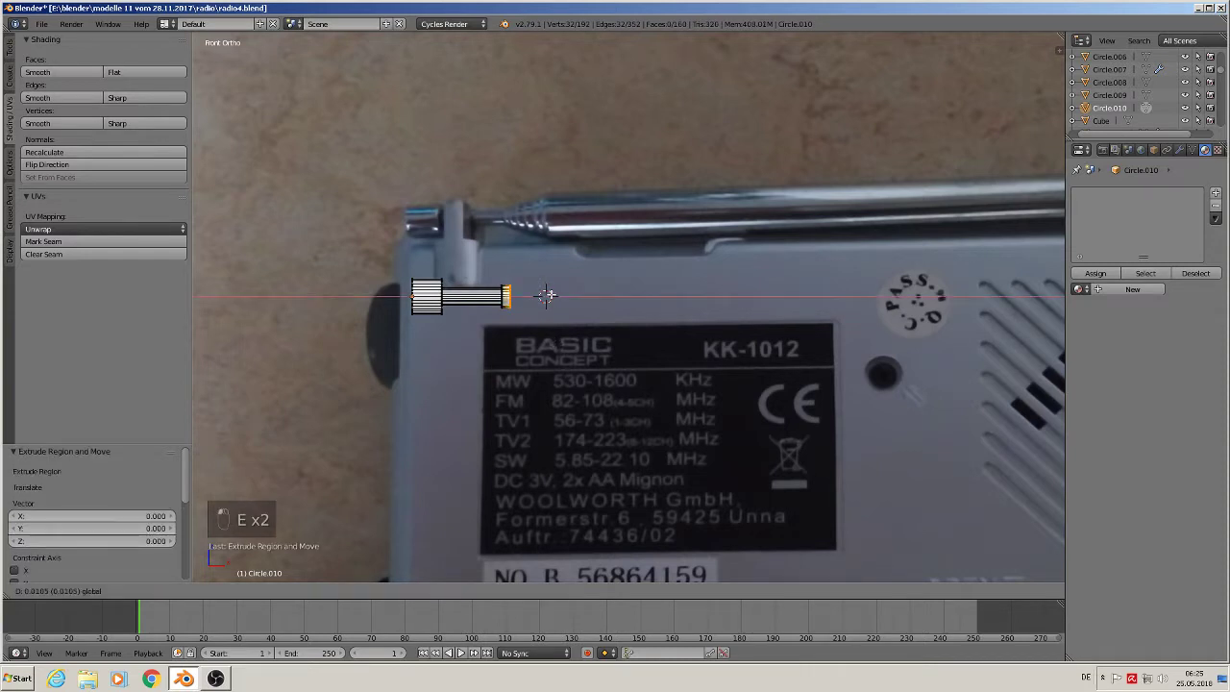
pyautogui.click(546, 295)
# - Add a second, wider collar to the antenna by extruding its end ring outward and about 0.011 along X
pyautogui.press('e')
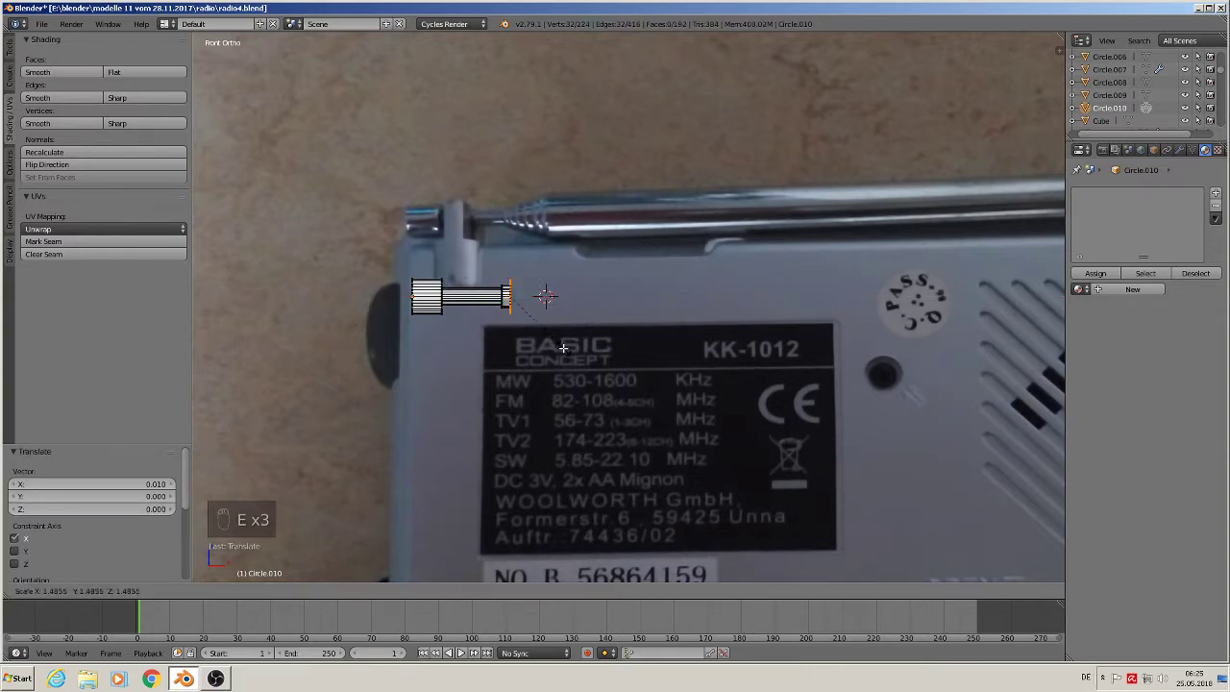
pyautogui.click(554, 342)
pyautogui.press('e')
pyautogui.click(546, 318)
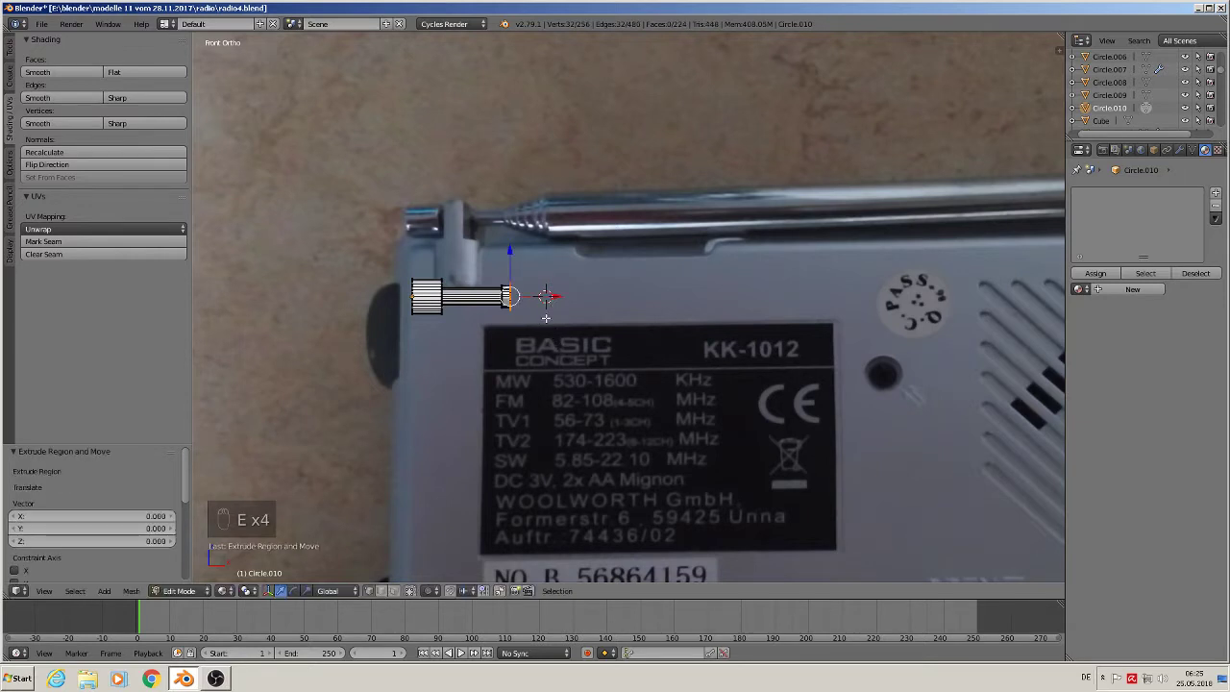
pyautogui.press('g')
pyautogui.press('x')
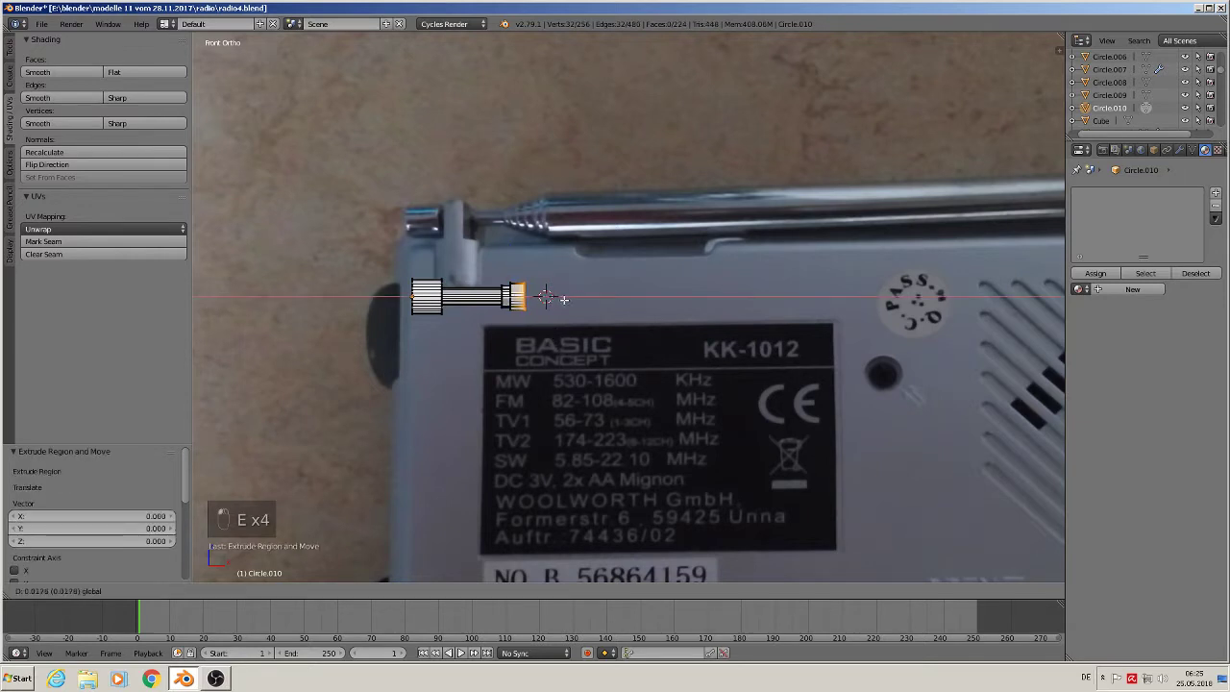
pyautogui.click(564, 314)
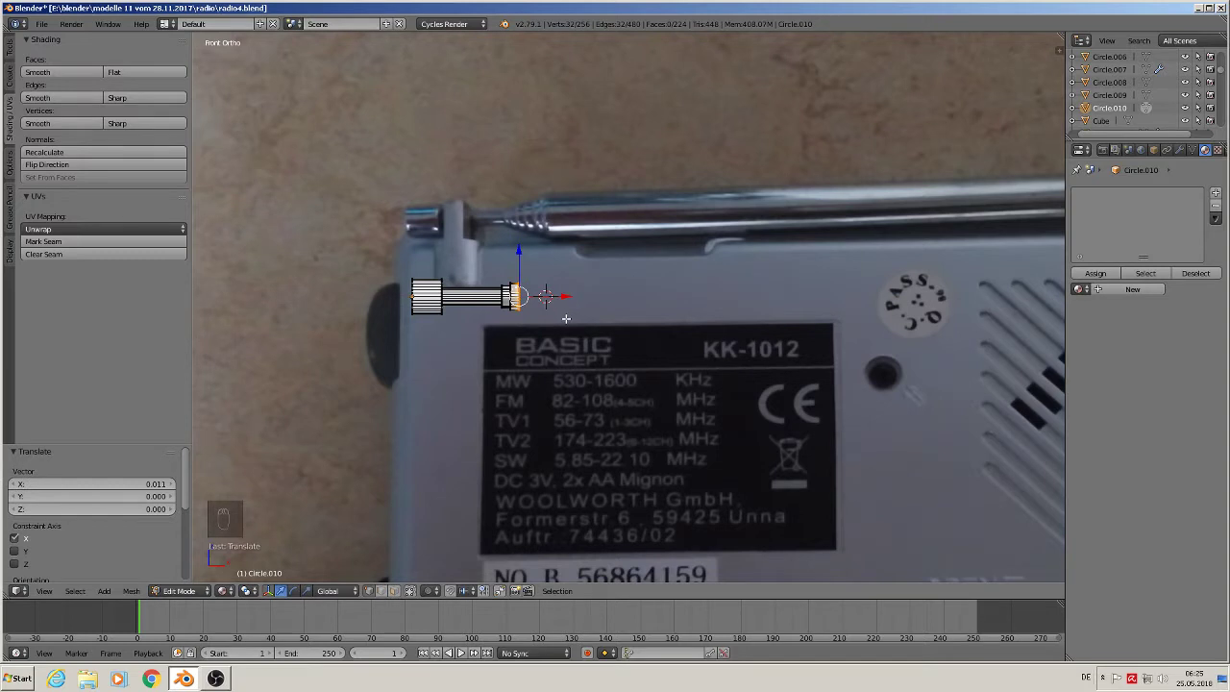
# - Add a third, slightly wider collar by extruding the end ring outward and about 0.012 along X
pyautogui.press('e')
pyautogui.press('s')
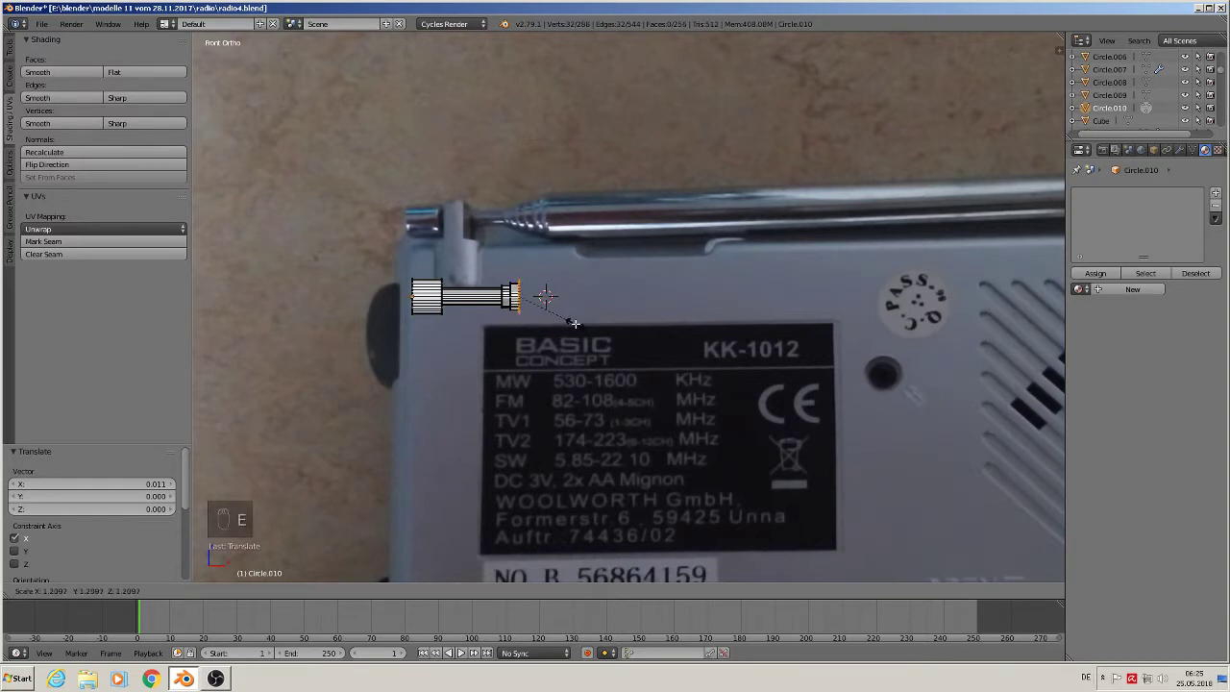
pyautogui.click(570, 321)
pyautogui.press('e')
pyautogui.press('x')
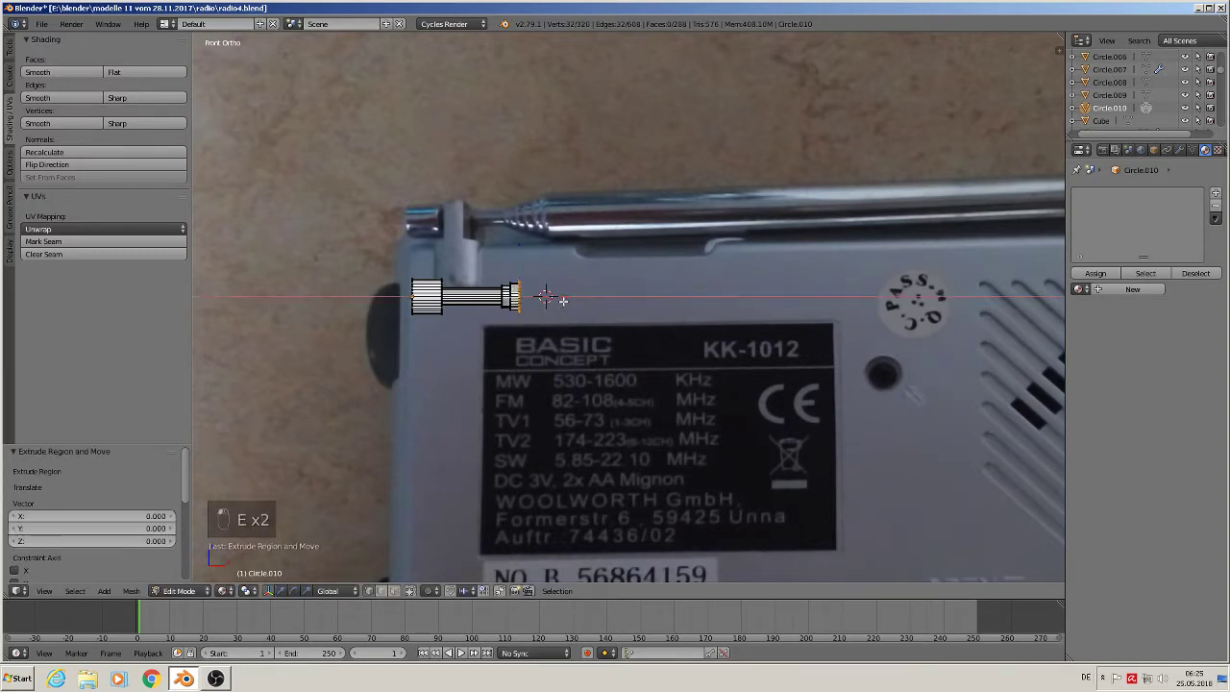
pyautogui.click(572, 300)
# - Widen the end ring once more with a scaled extrusion and extrude it about 0.017 along X to begin the main tube
pyautogui.press('e')
pyautogui.press('s')
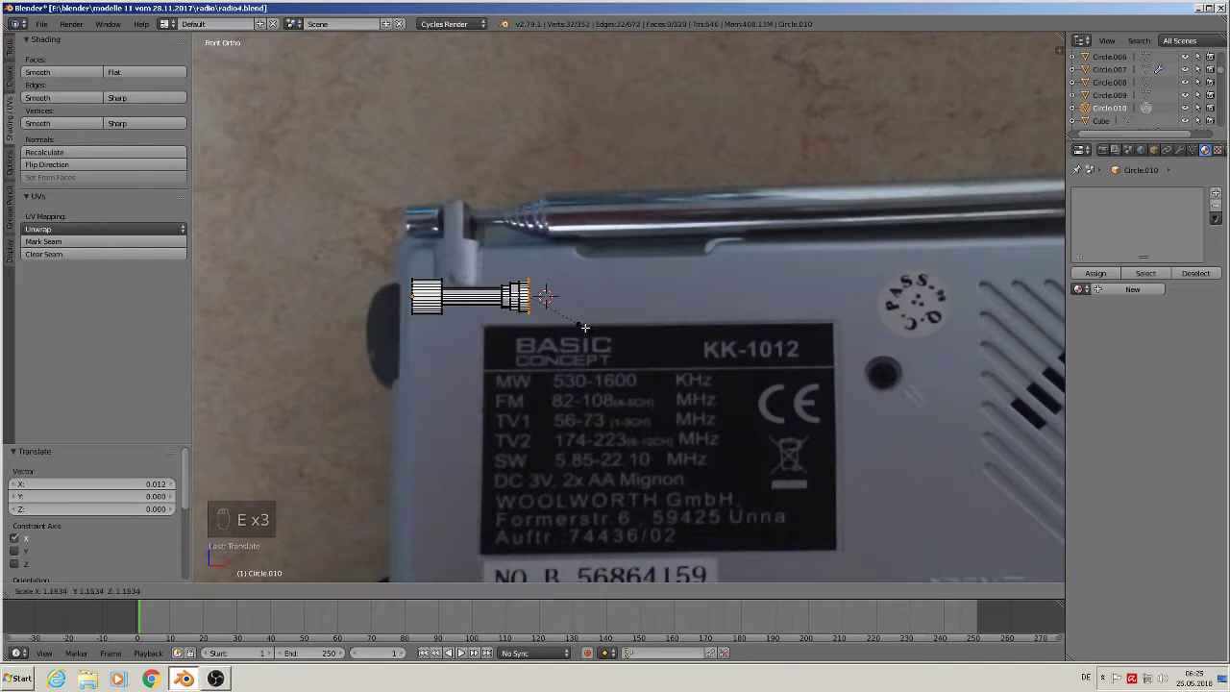
pyautogui.click(574, 320)
pyautogui.press('e')
pyautogui.press('x')
pyautogui.click(581, 299)
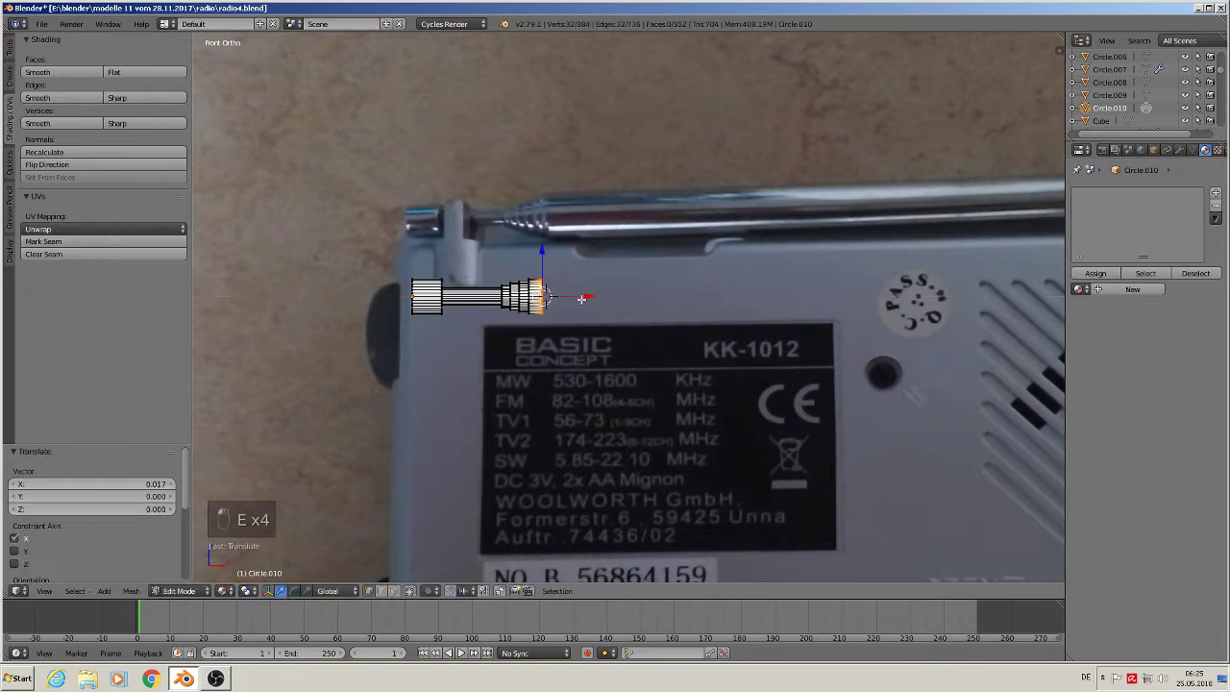
# - Lengthen the antenna's main tube by moving its end ring about 0.843 along X, near the hinge in the photo
pyautogui.scroll(-3, 582, 301)
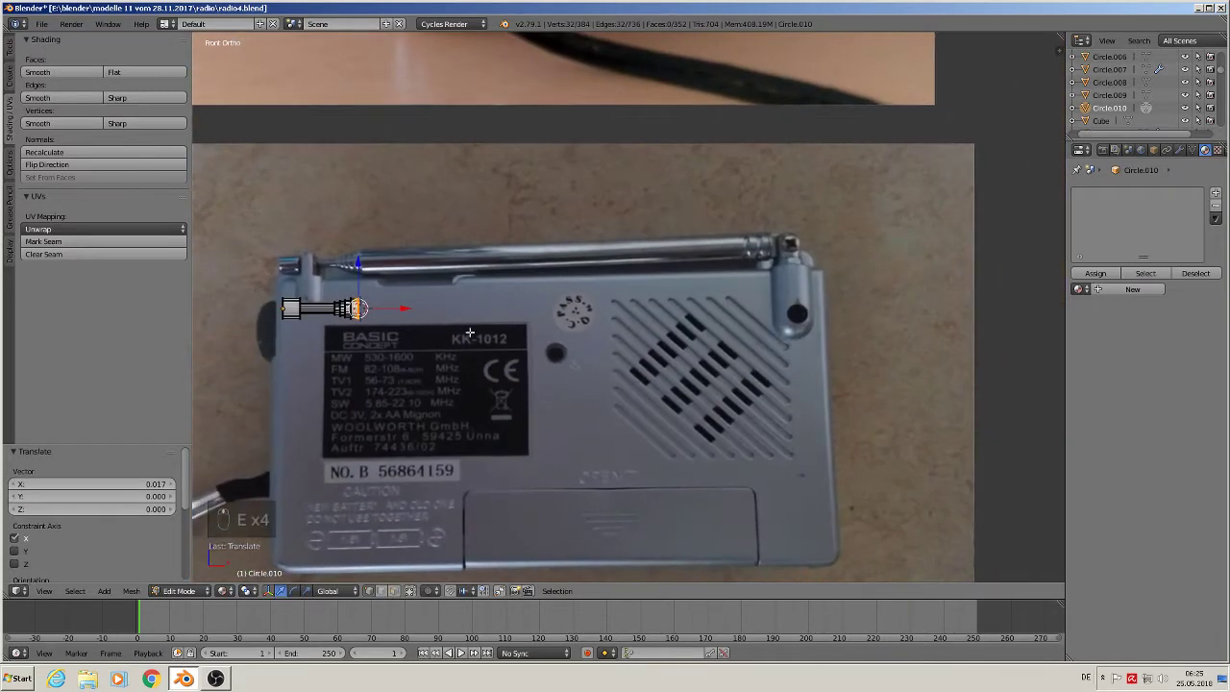
pyautogui.press('g')
pyautogui.press('x')
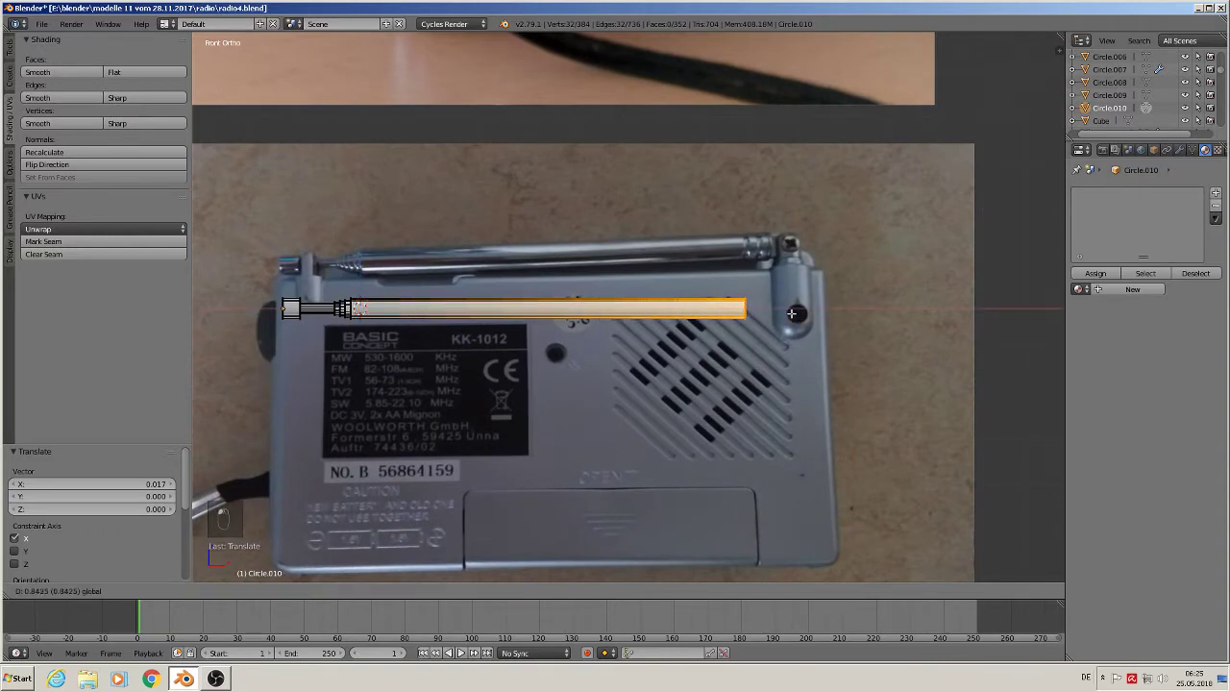
pyautogui.click(756, 253)
pyautogui.scroll(5, 793, 304)
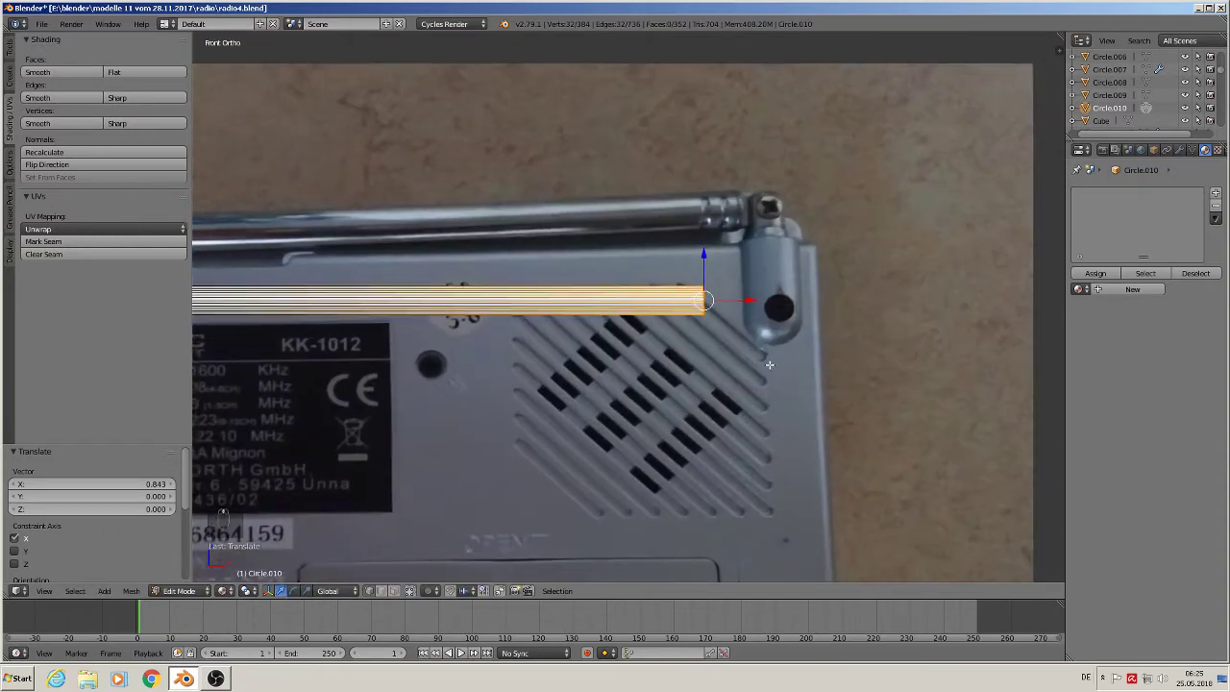
pyautogui.scroll(-1, 662, 337)
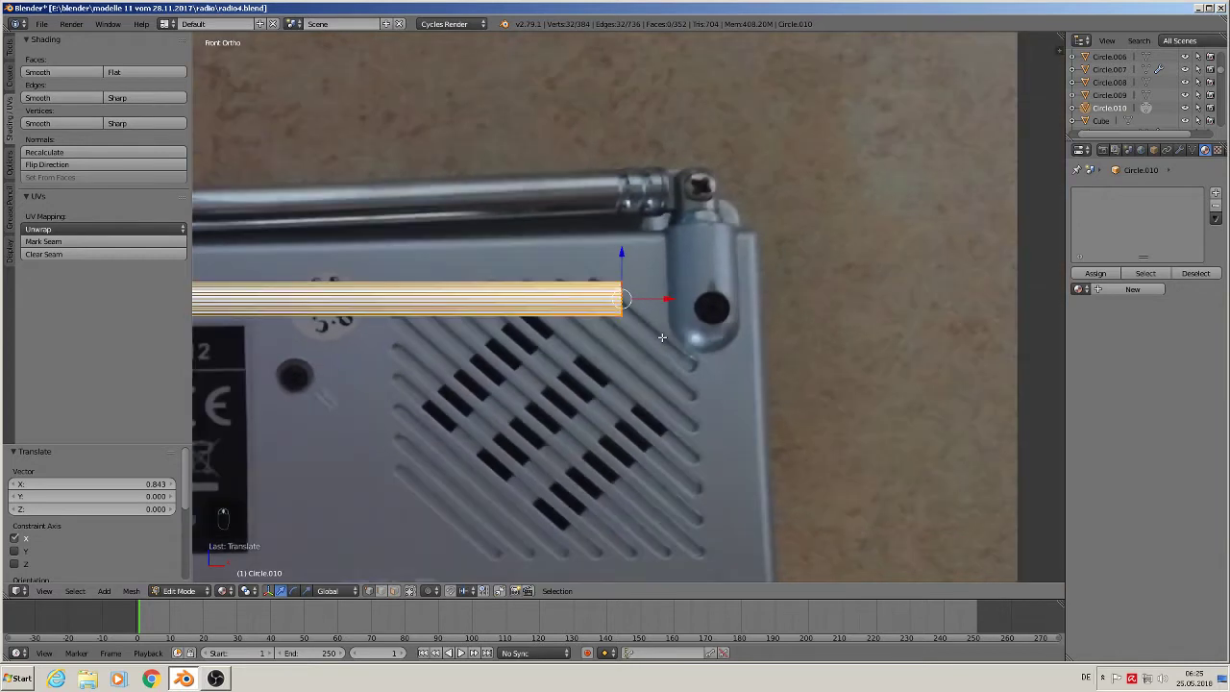
# - Extrude the main tube's end ring along X four times, making short segments of about 0.01 to 0.014 each
pyautogui.press('e')
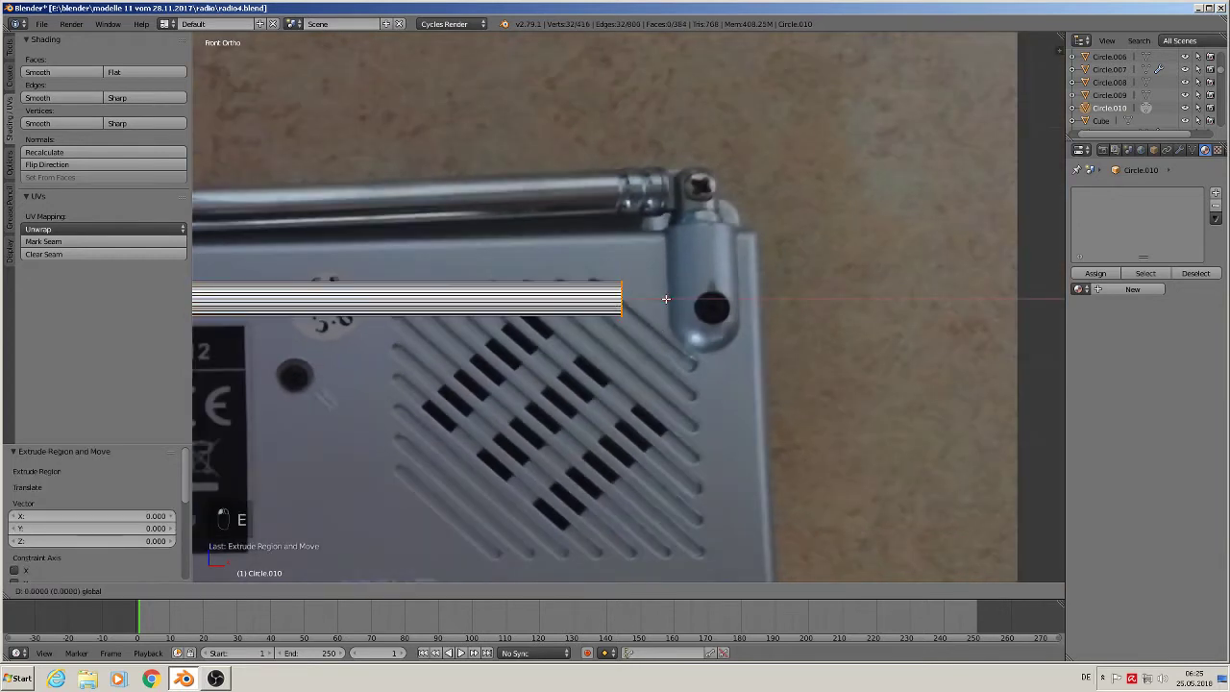
pyautogui.click(677, 300)
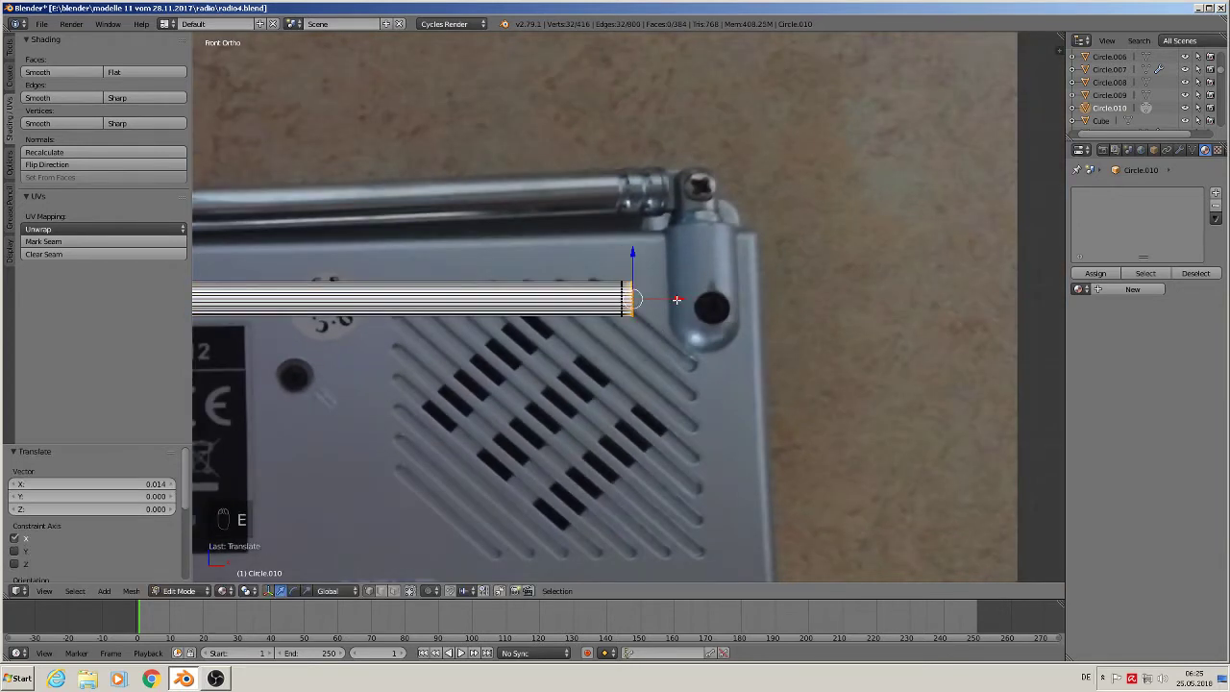
pyautogui.press('e')
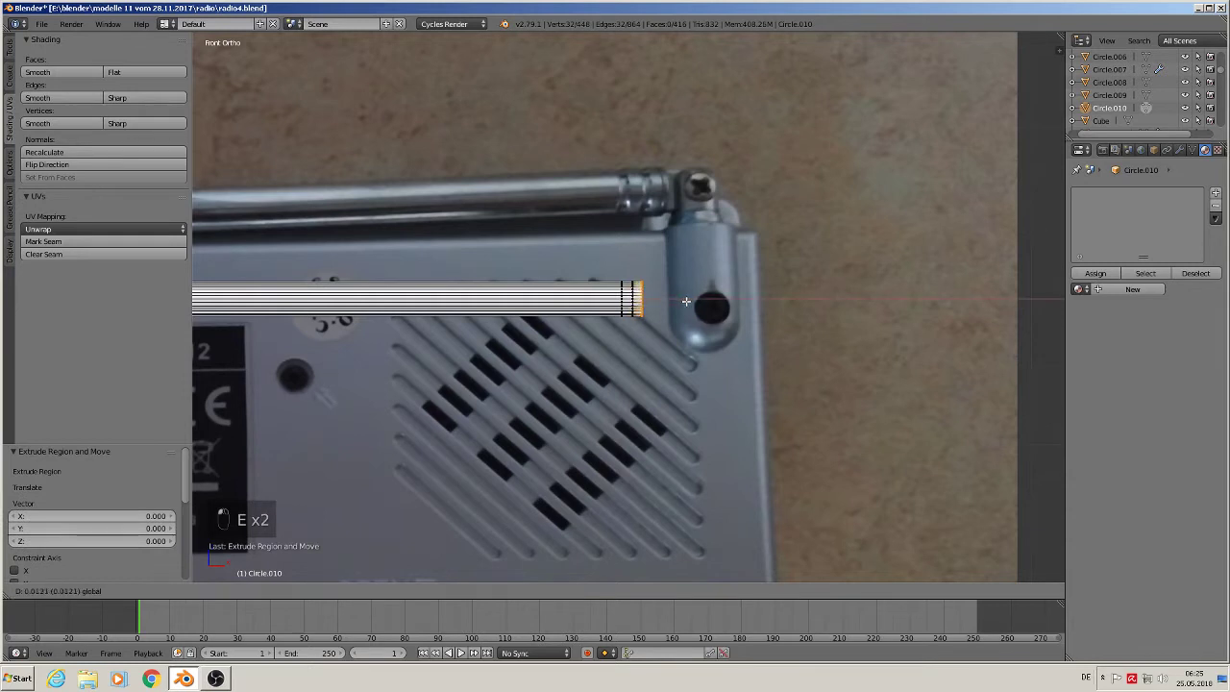
pyautogui.click(687, 302)
pyautogui.press('e')
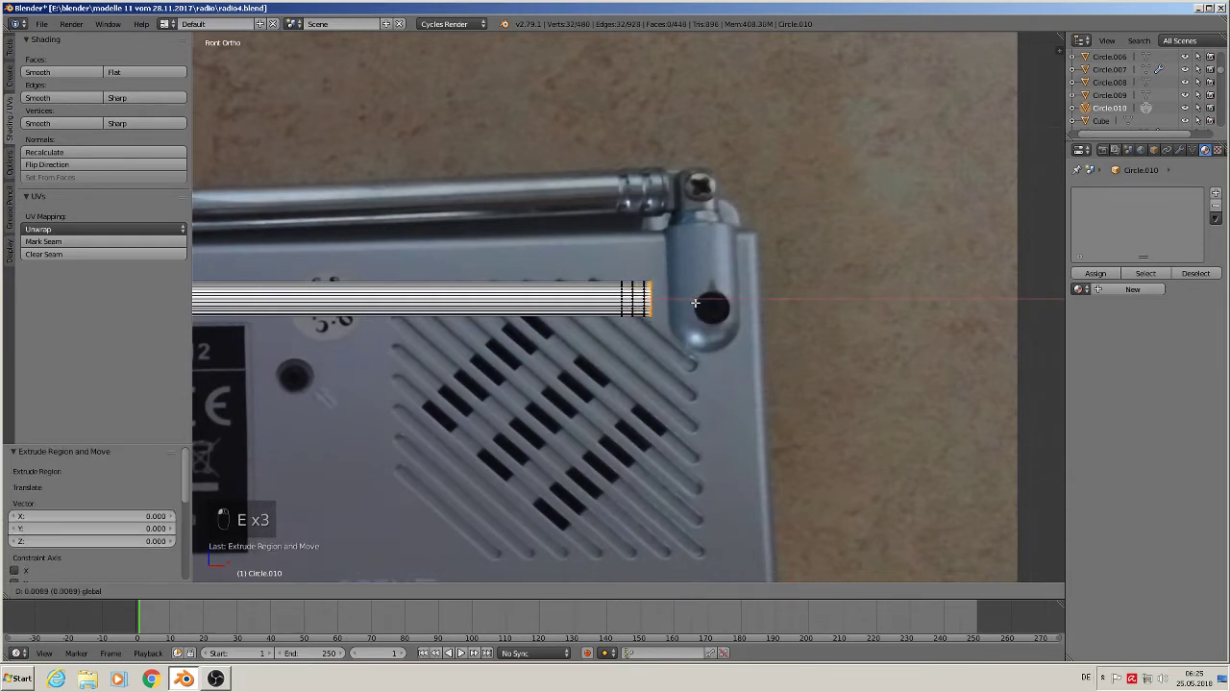
pyautogui.click(696, 304)
pyautogui.press('e')
pyautogui.click(700, 303)
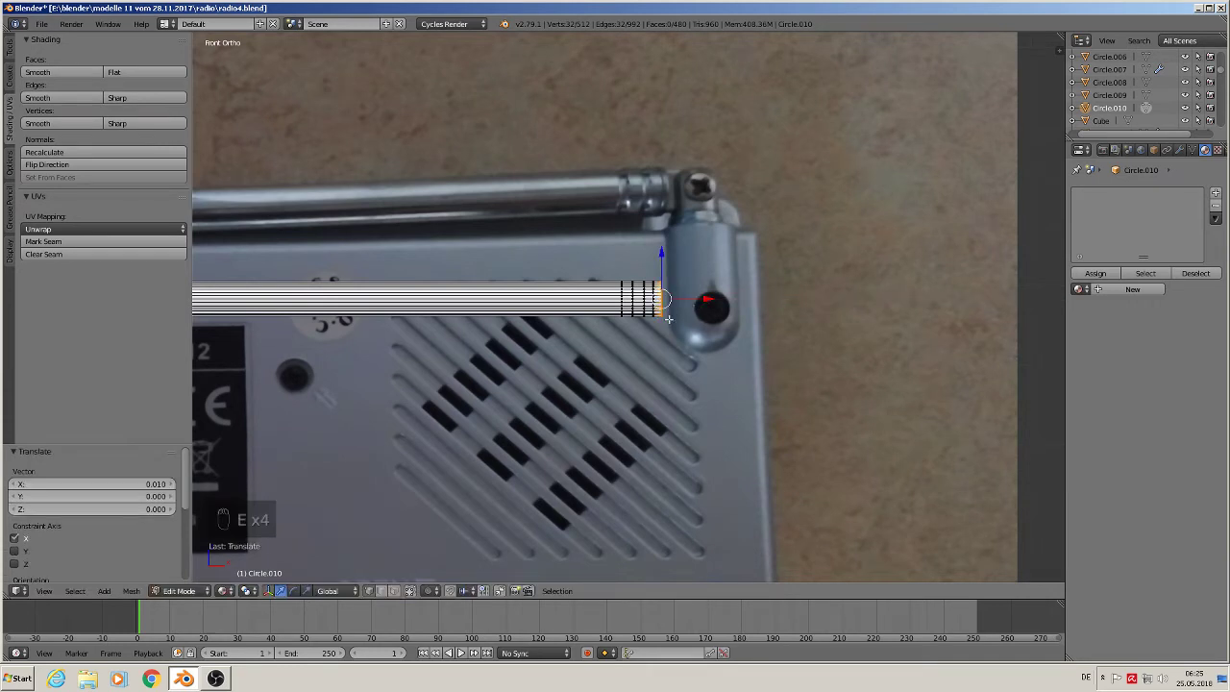
# - Cut two grooves near the tube's end by extruding the first and third short face loops inward to about 0.75 scale around individual origins
pyautogui.scroll(2, 700, 303)
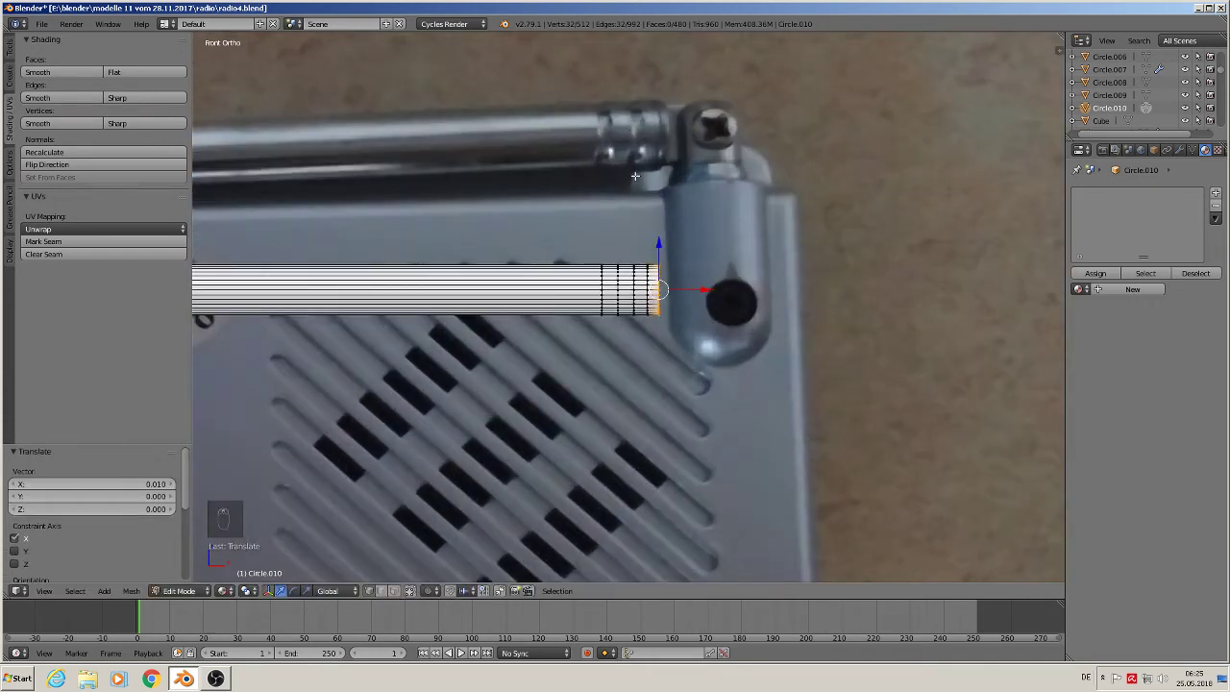
pyautogui.press('a')
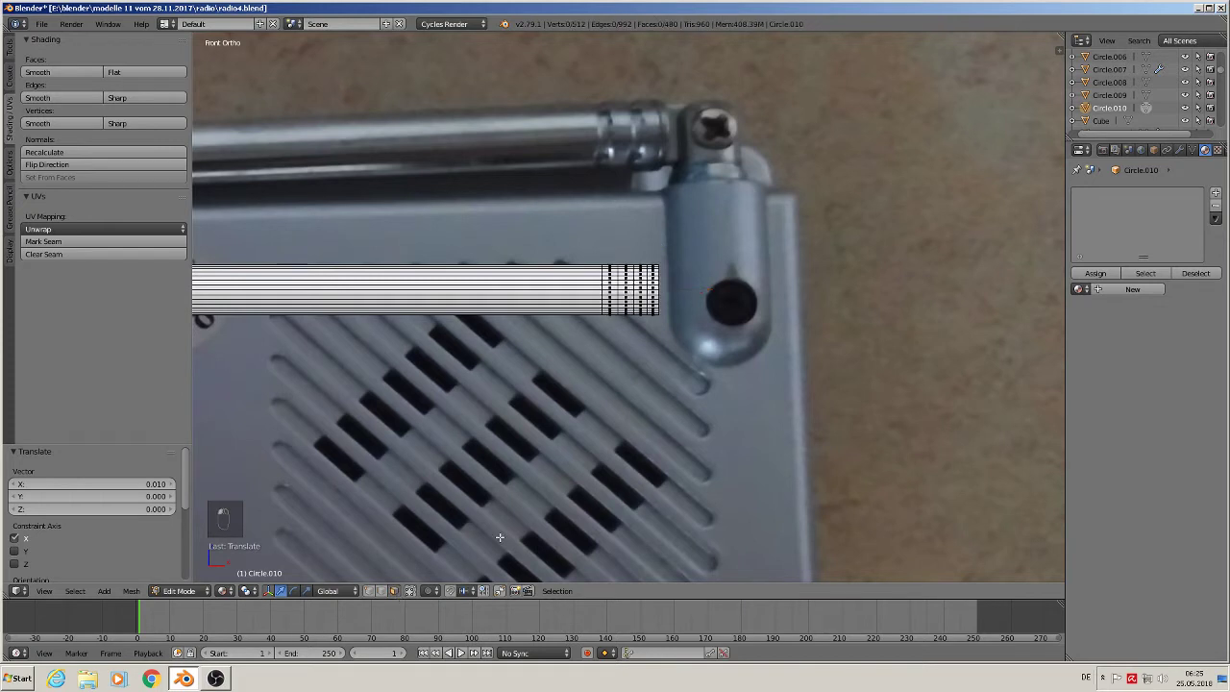
pyautogui.keyDown('alt'); pyautogui.rightClick(608, 289); pyautogui.keyUp('alt')
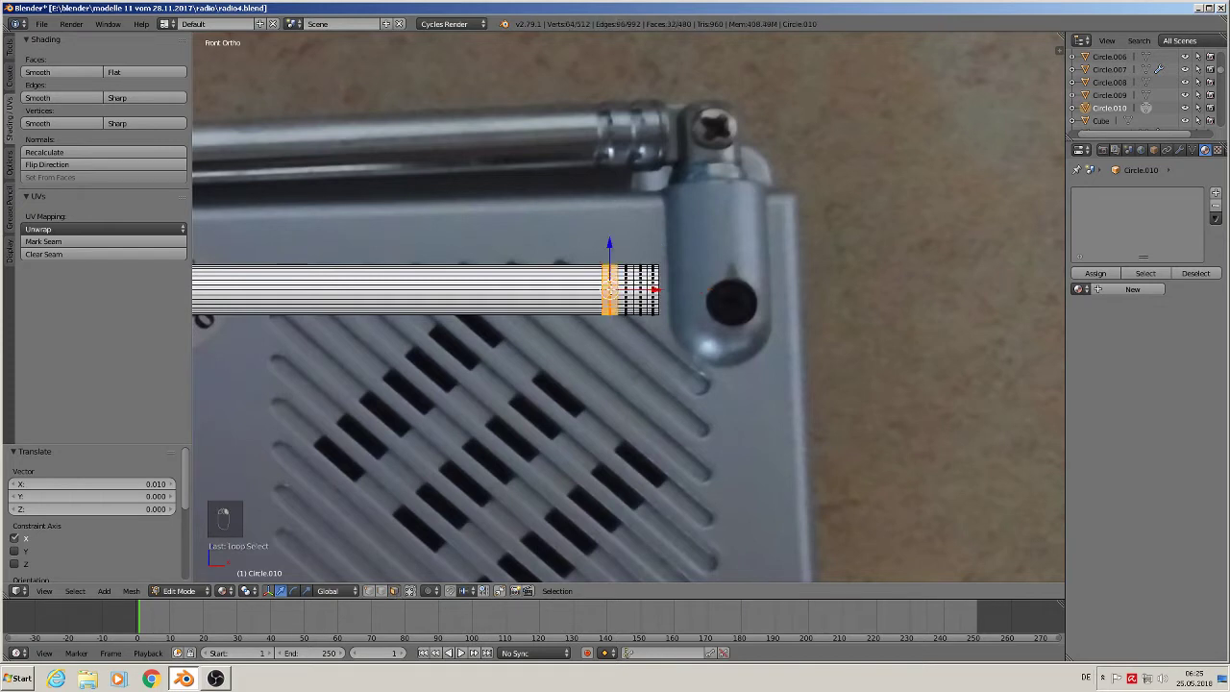
pyautogui.keyDown('alt'); pyautogui.keyDown('shift'); pyautogui.rightClick(639, 288); pyautogui.keyUp('shift'); pyautogui.keyUp('alt')
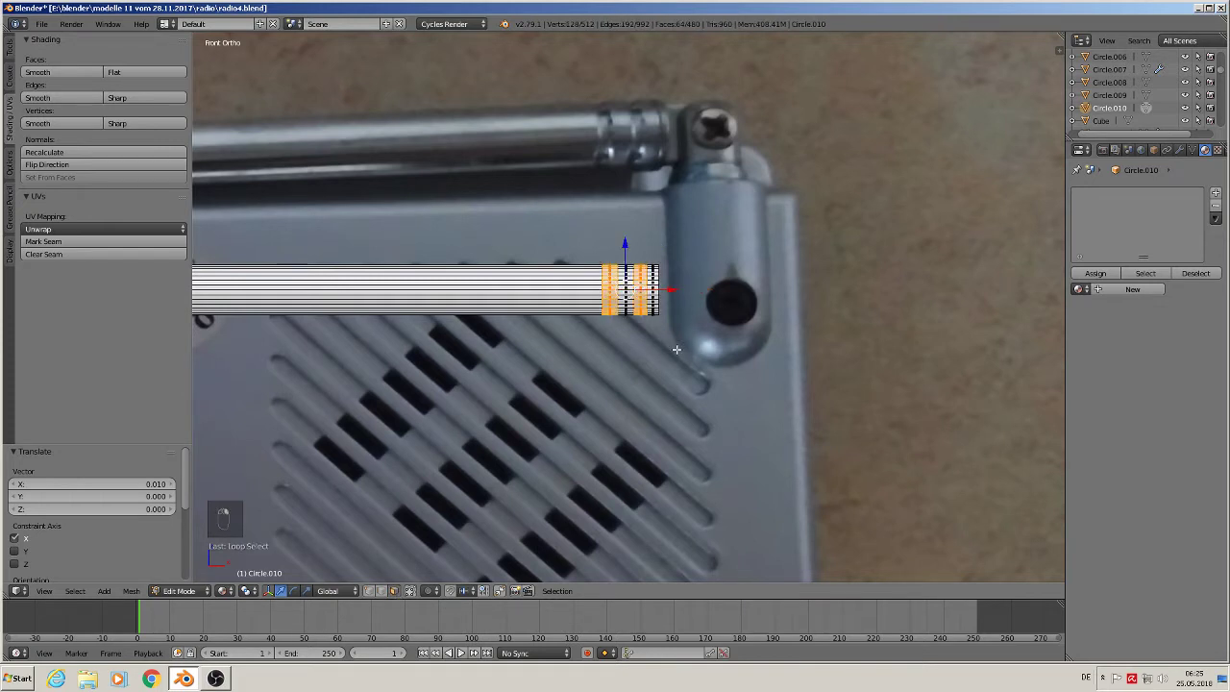
pyautogui.click(247, 590)
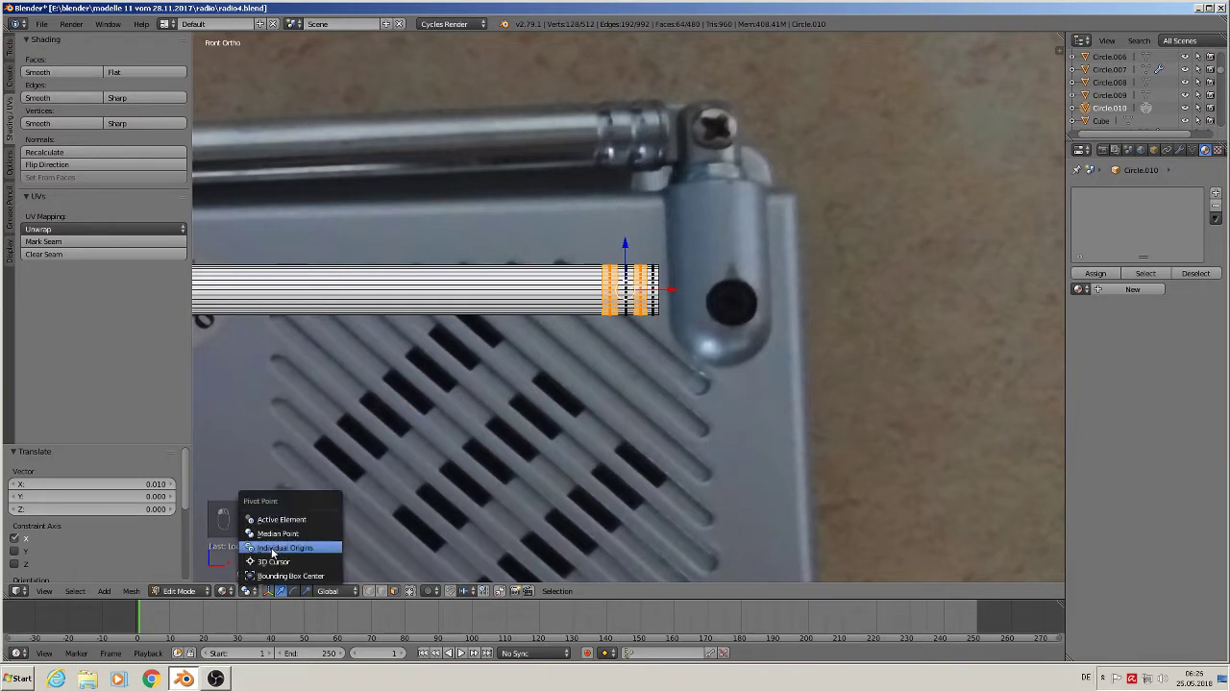
pyautogui.click(272, 551)
pyautogui.press('e')
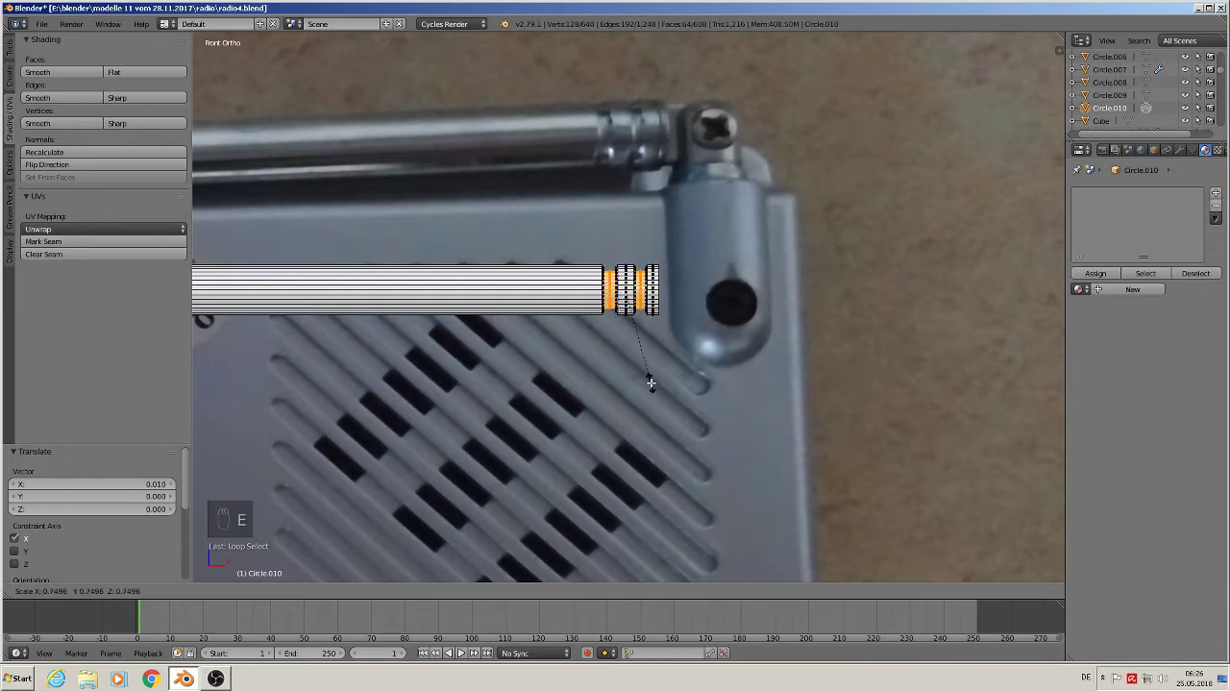
pyautogui.click(653, 386)
pyautogui.press('a')
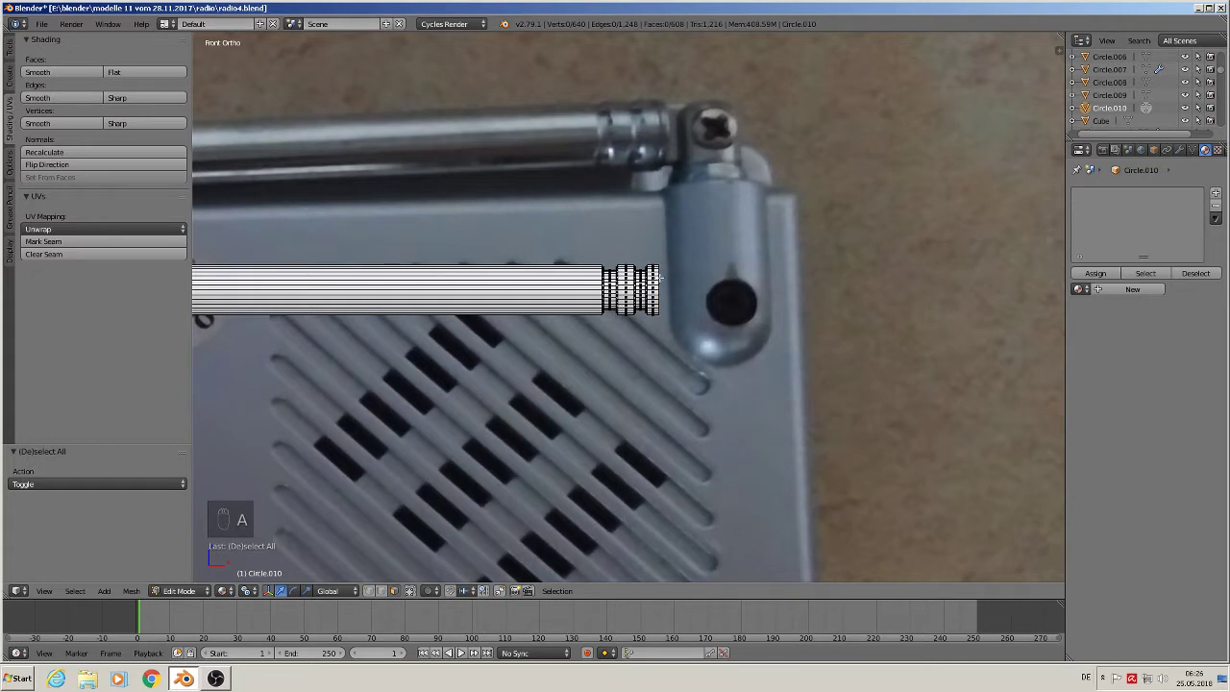
# - Add a separate 32-vertex cylinder just beyond the antenna's grooved end and scale it down to roughly the tube's diameter
pyautogui.press('Tab')
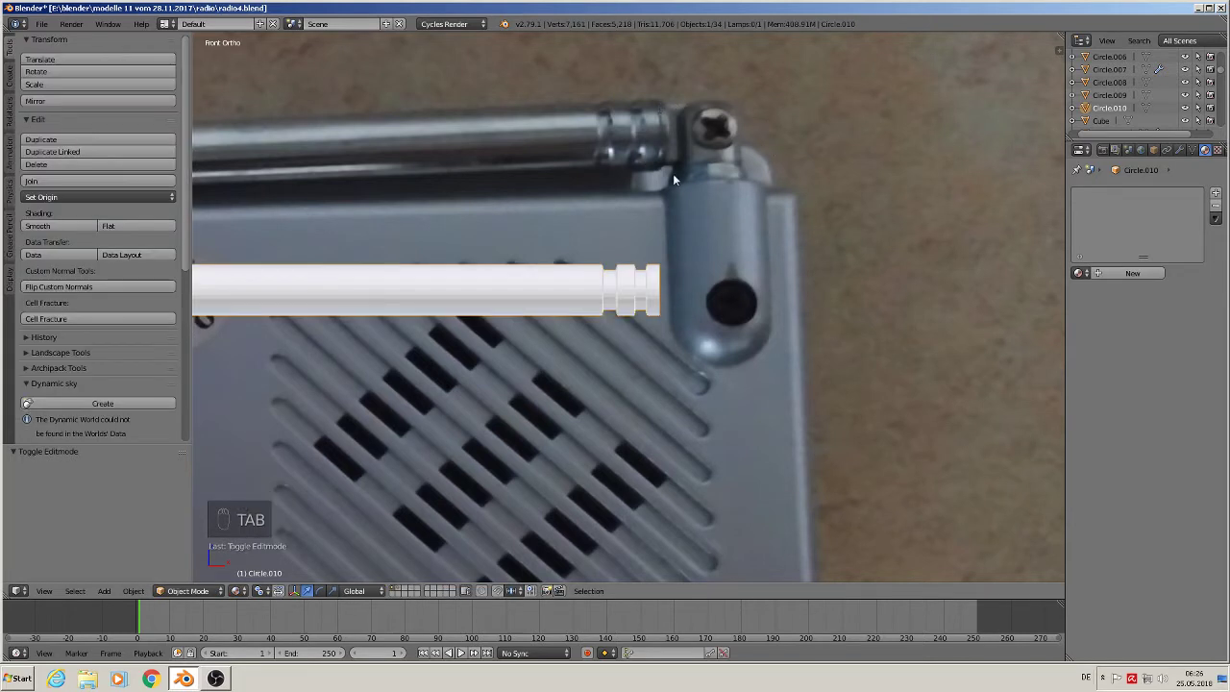
pyautogui.click(685, 299)
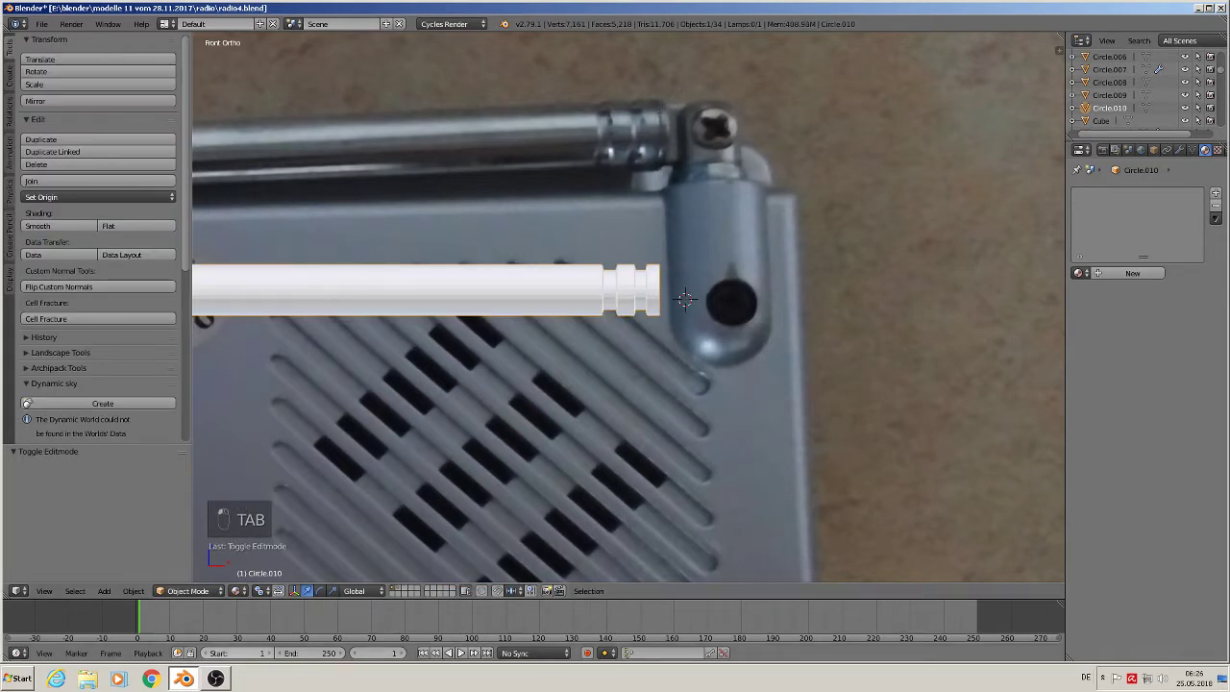
pyautogui.click(104, 590)
pyautogui.moveTo(117, 575)
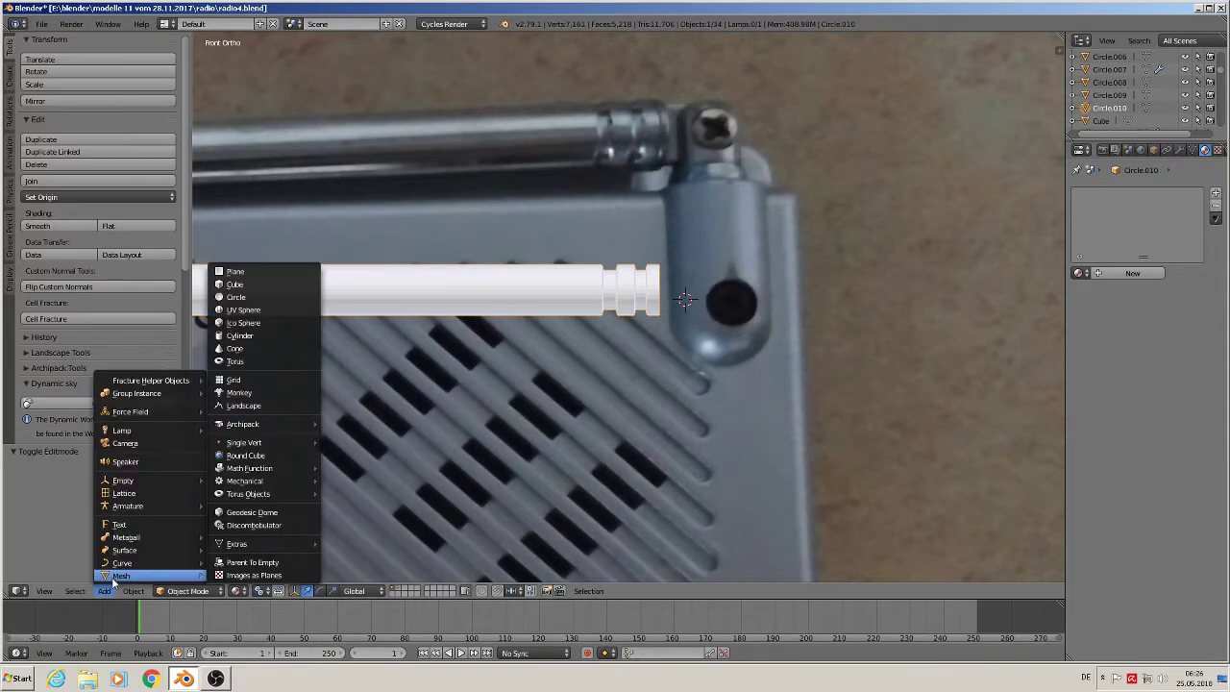
pyautogui.click(237, 338)
pyautogui.press('s')
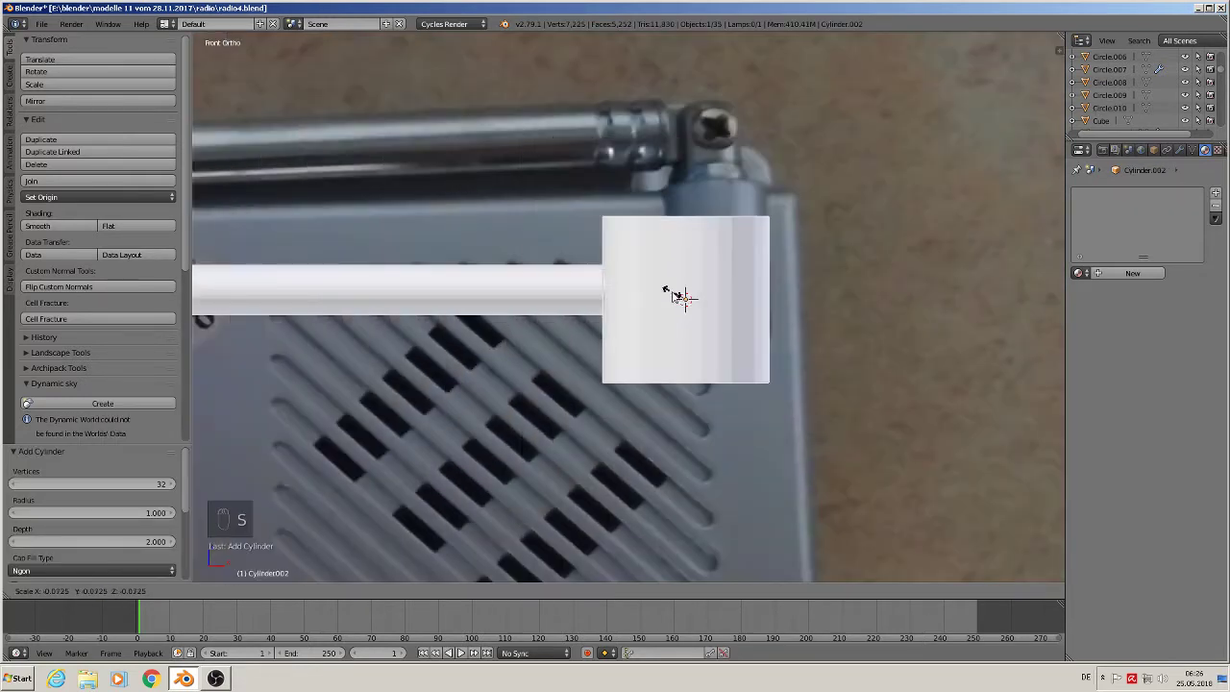
pyautogui.click(681, 304)
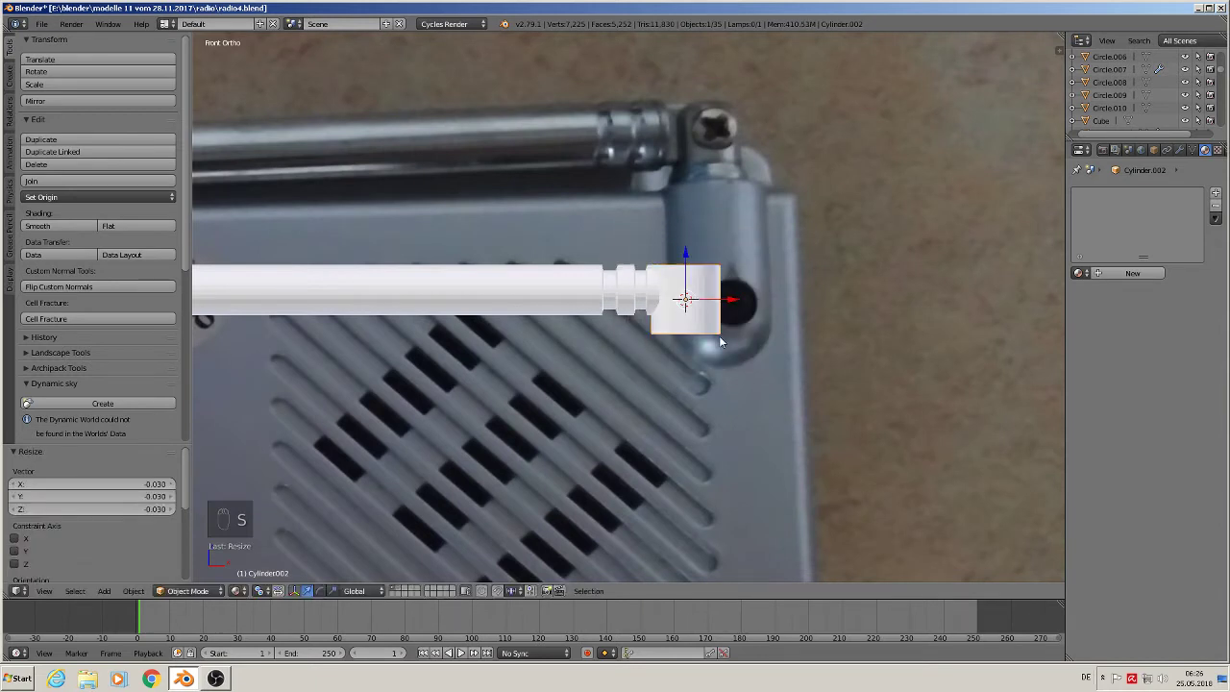
pyautogui.press('s')
pyautogui.click(751, 365)
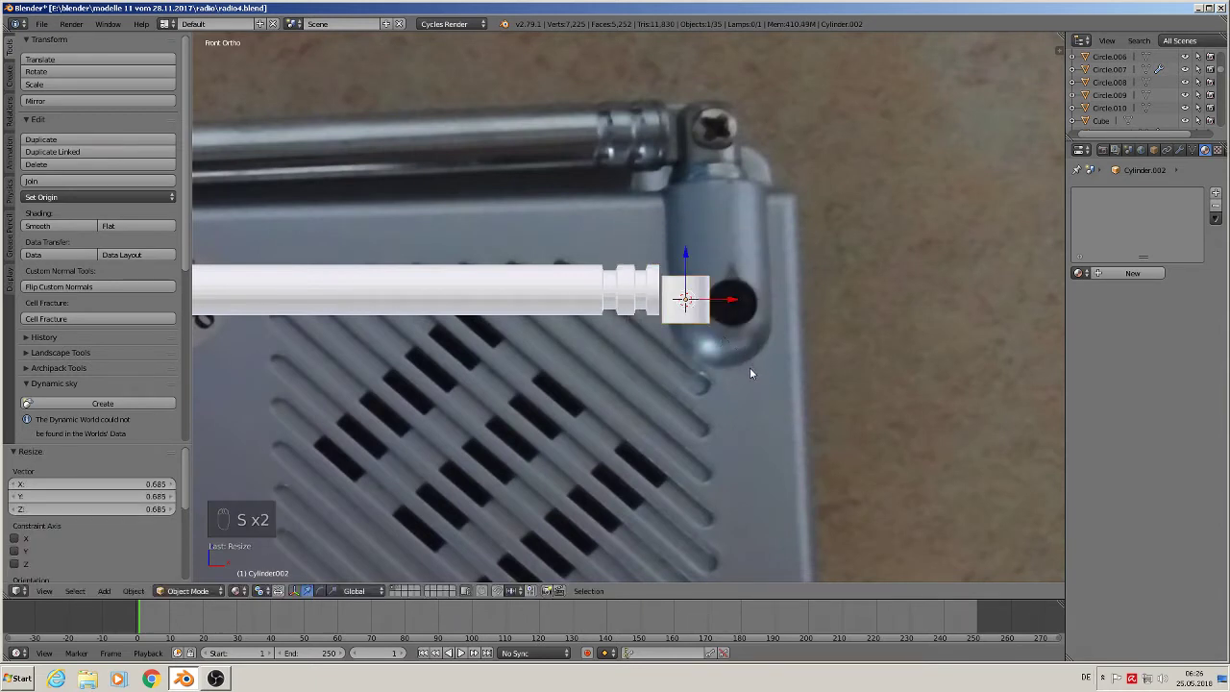
# - Rotate the new cylinder 90° about the X axis and 90° about the Z axis
pyautogui.press('r')
pyautogui.press('x')
pyautogui.press('9')
pyautogui.press('0')
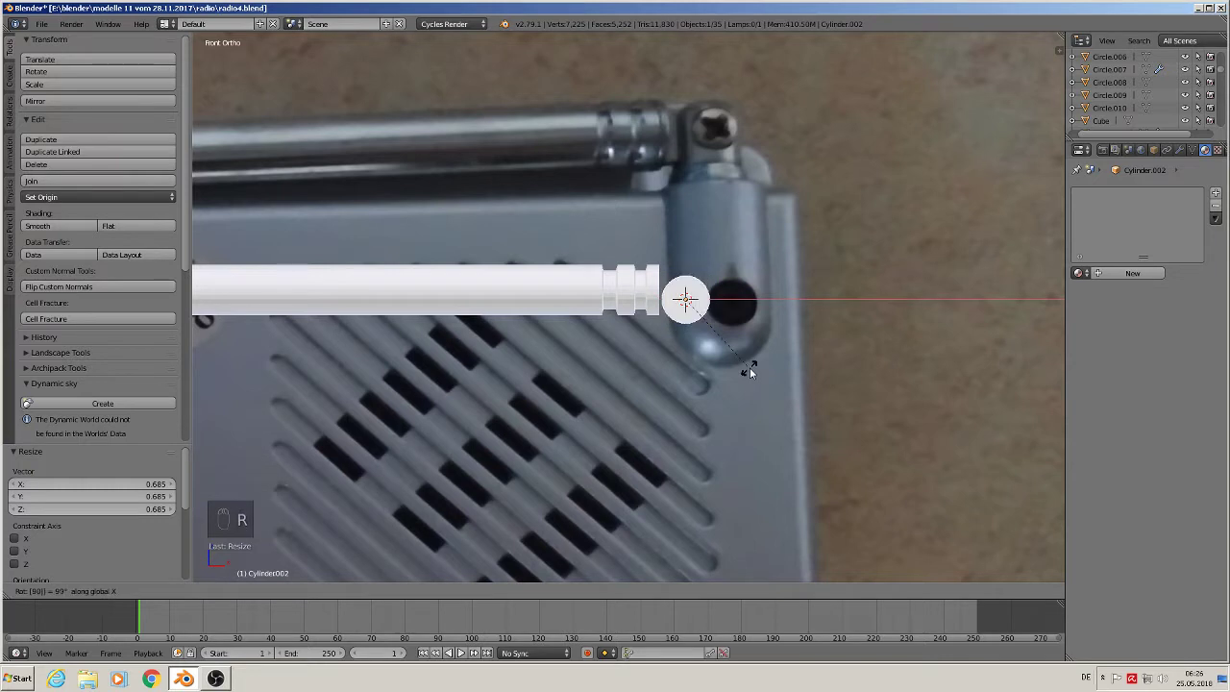
pyautogui.click(750, 371)
pyautogui.press('r')
pyautogui.press('z')
pyautogui.press('9')
pyautogui.press('0')
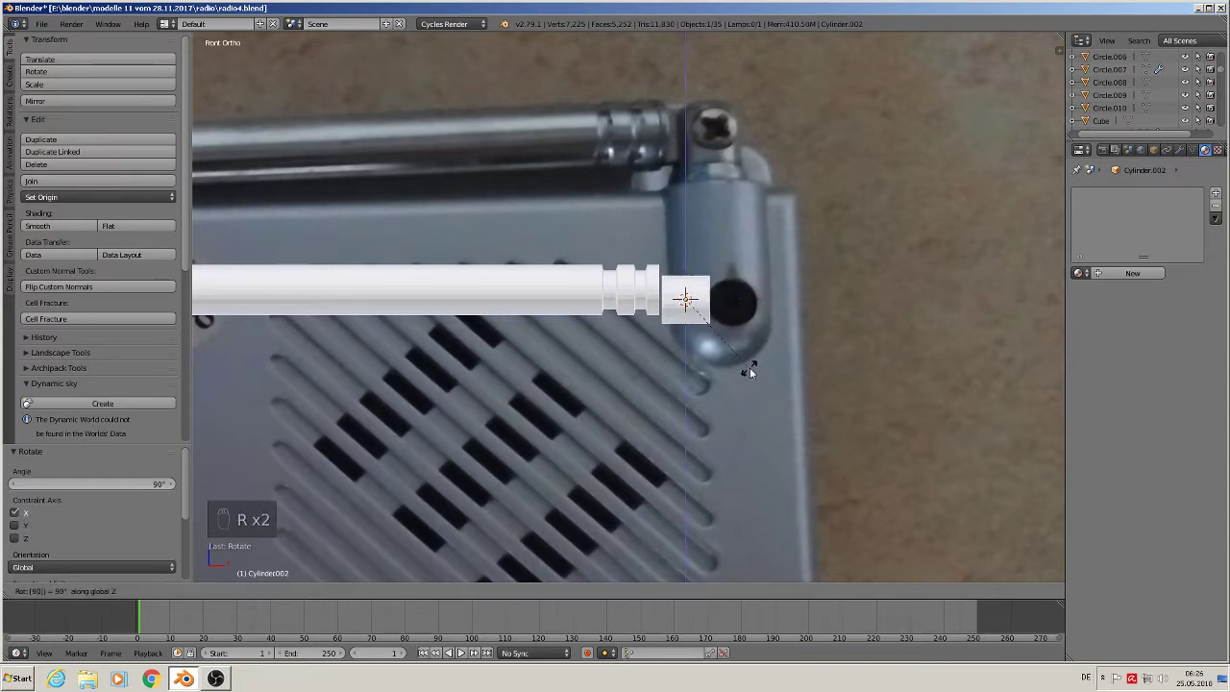
pyautogui.click(750, 371)
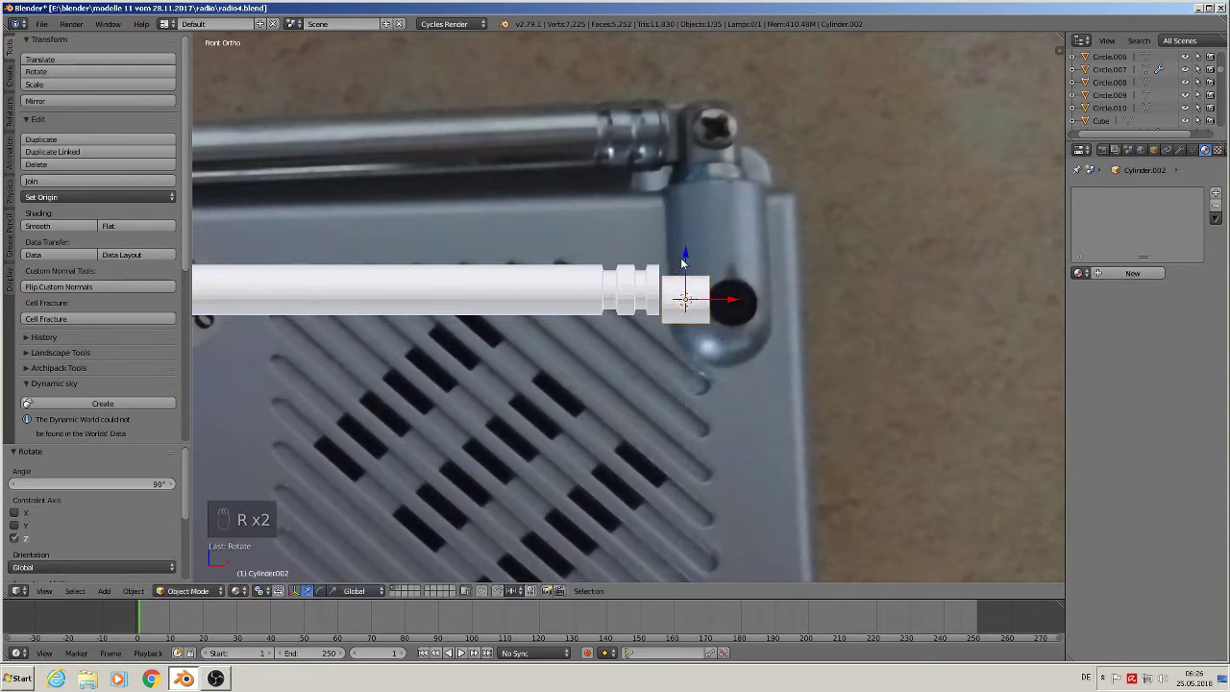
# - Raise the cylinder about 0.008 along Z to line up with the tube and rotate it another 90° about Z
pyautogui.moveTo(683, 258); pyautogui.dragTo(683, 244)
pyautogui.moveTo(682, 244); pyautogui.dragTo(674, 296, button='middle')
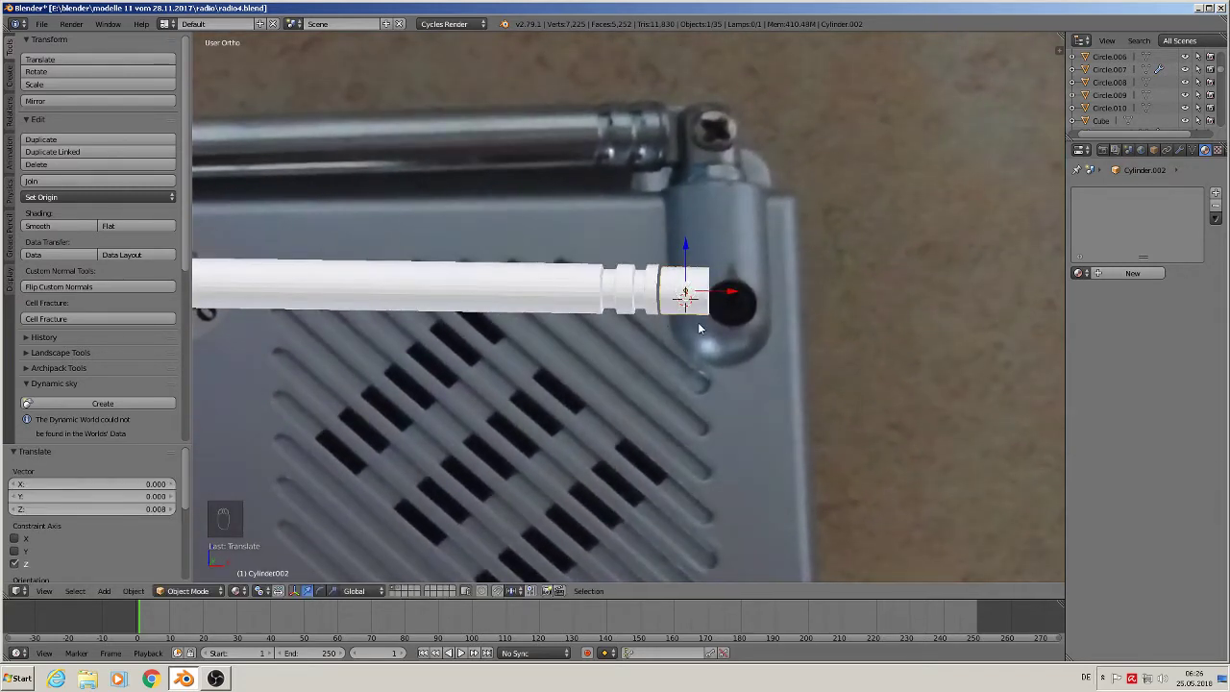
pyautogui.write('rz90')
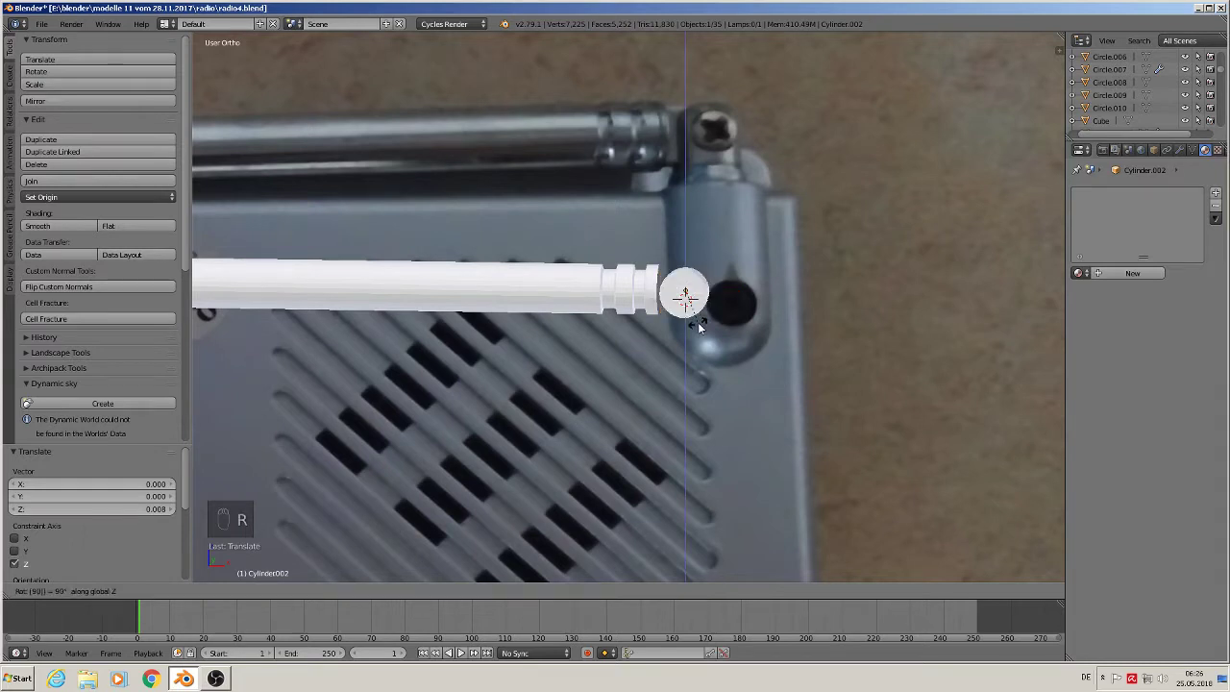
pyautogui.press('Return')
# - Delete the vertices of the cylinder's half facing the antenna tube, keeping only the outer half-round shell
pyautogui.press('Tab')
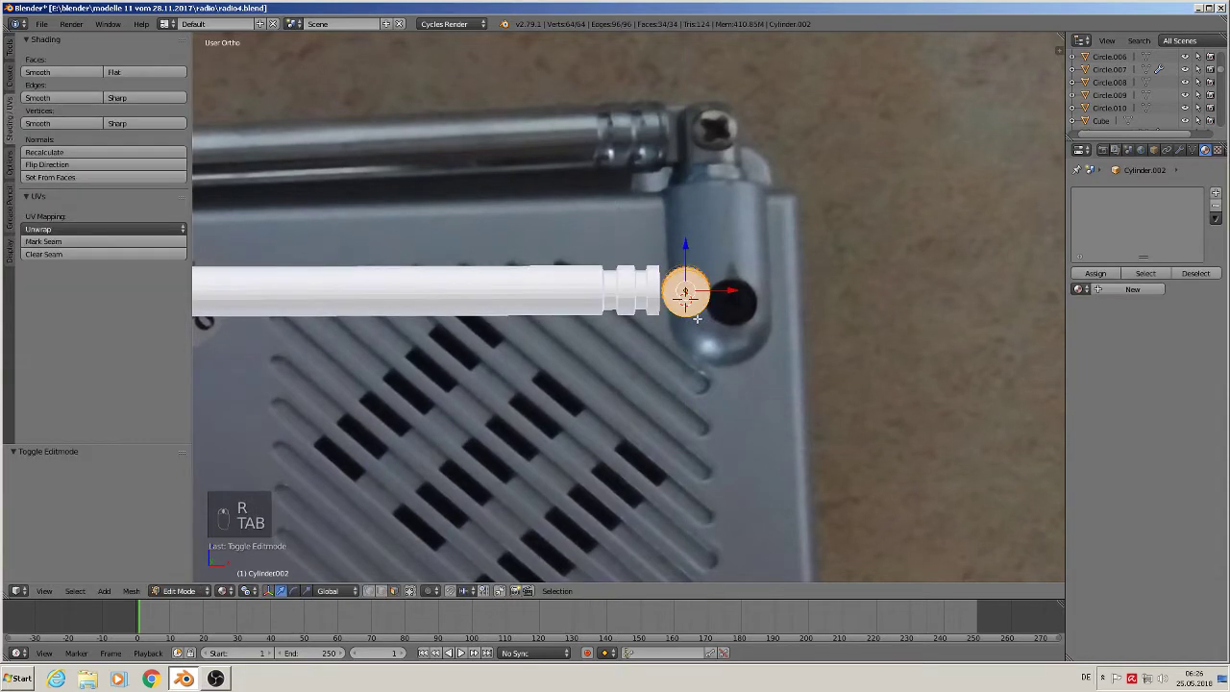
pyautogui.press('KP_1')
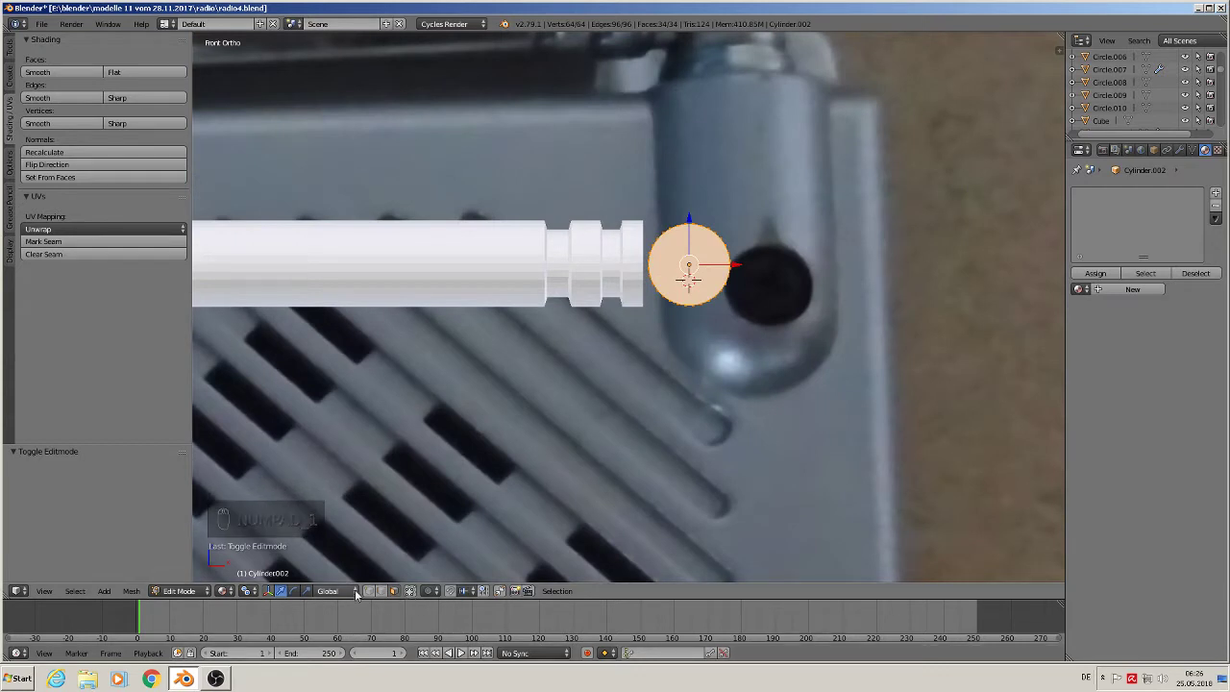
pyautogui.press('a')
pyautogui.press('b')
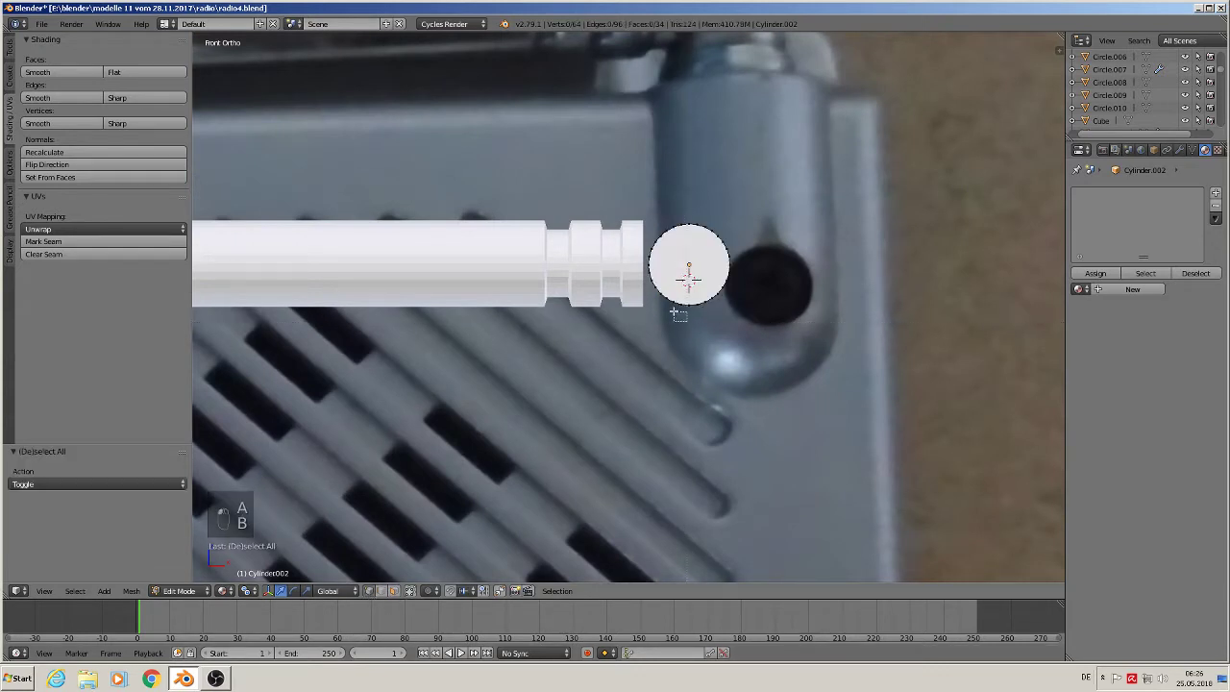
pyautogui.moveTo(688, 321); pyautogui.dragTo(648, 199)
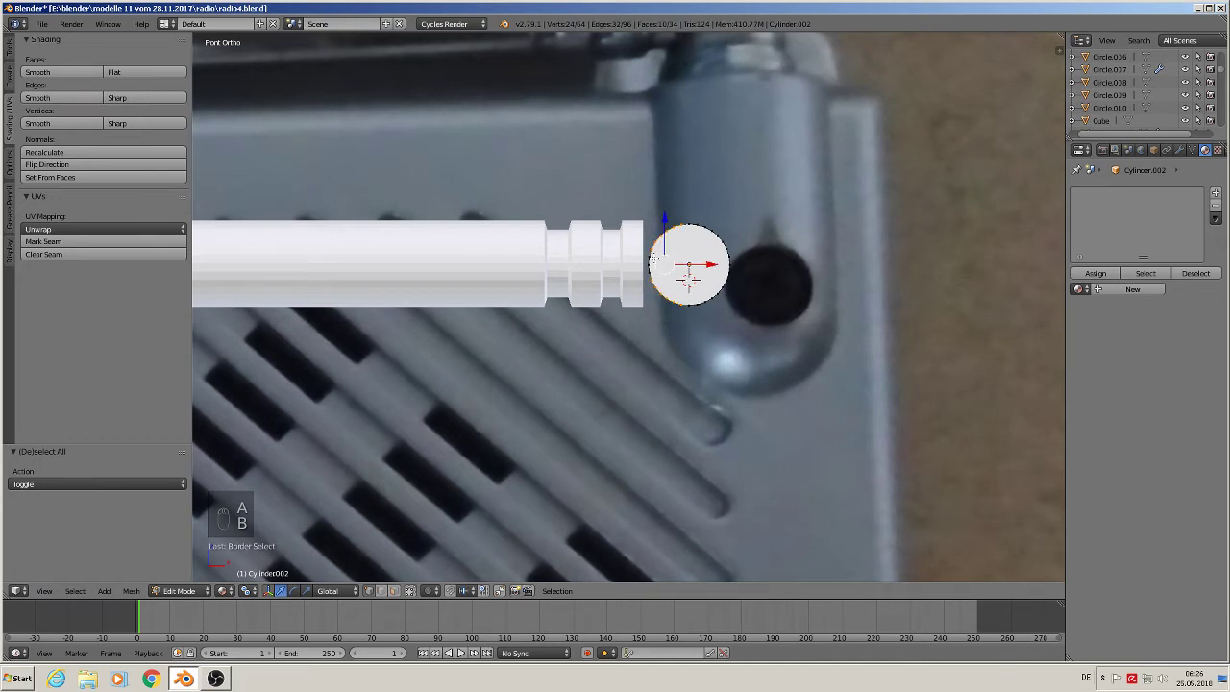
pyautogui.press('c')
pyautogui.click(652, 271)
pyautogui.rightClick(650, 272)
pyautogui.press('x')
pyautogui.click(656, 286)
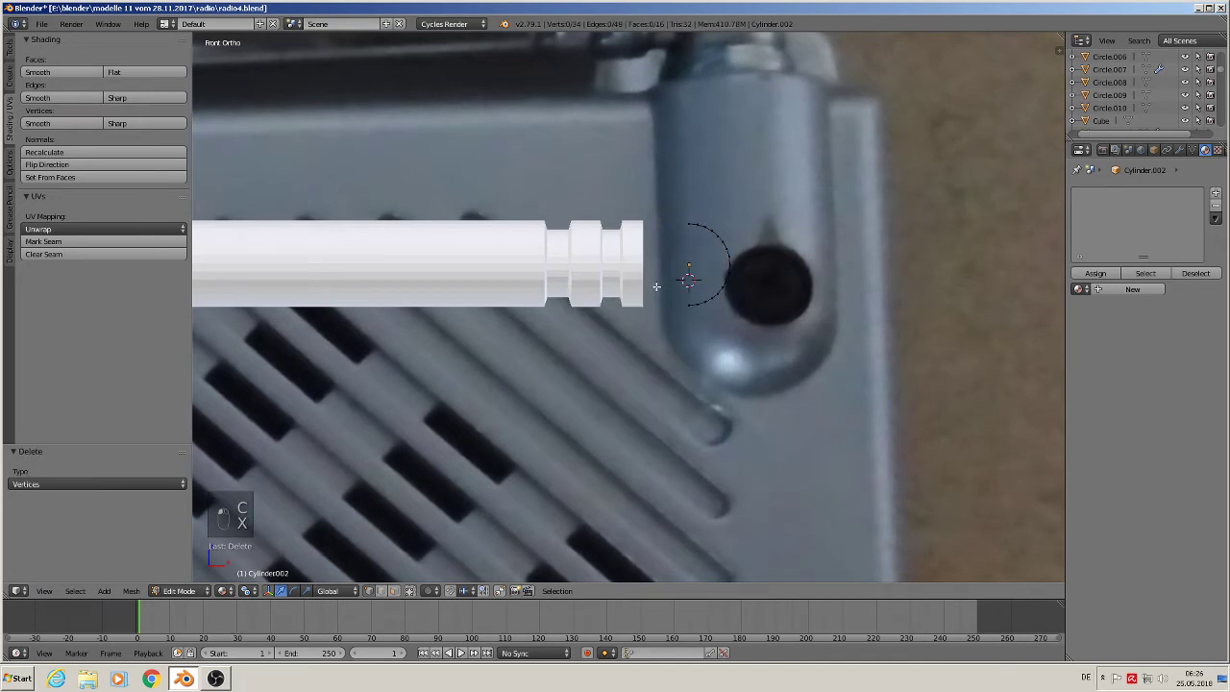
# - Extrude the half-cylinder's two open straight edges about 0.030 along negative X into the tube's end
pyautogui.moveTo(657, 286); pyautogui.dragTo(685, 274, button='middle')
pyautogui.rightClick(685, 273)
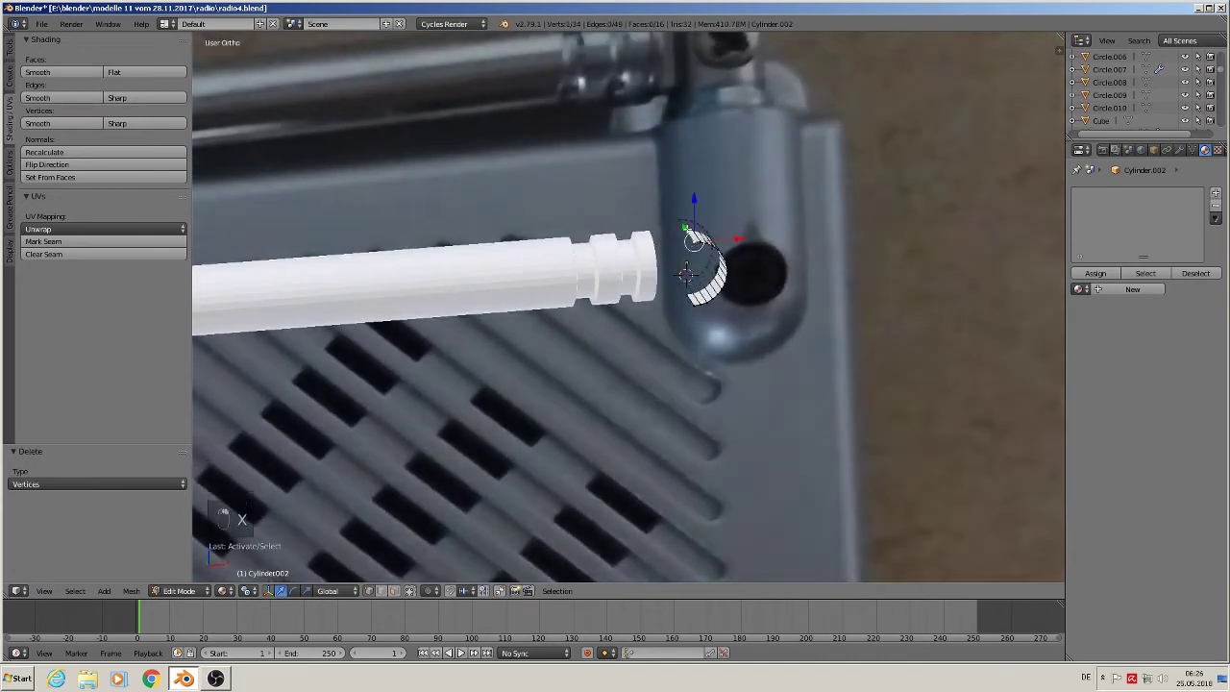
pyautogui.keyDown('shift'); pyautogui.rightClick(684, 227); pyautogui.keyUp('shift')
pyautogui.keyDown('shift'); pyautogui.rightClick(678, 283); pyautogui.keyUp('shift')
pyautogui.keyDown('shift'); pyautogui.rightClick(685, 304); pyautogui.keyUp('shift')
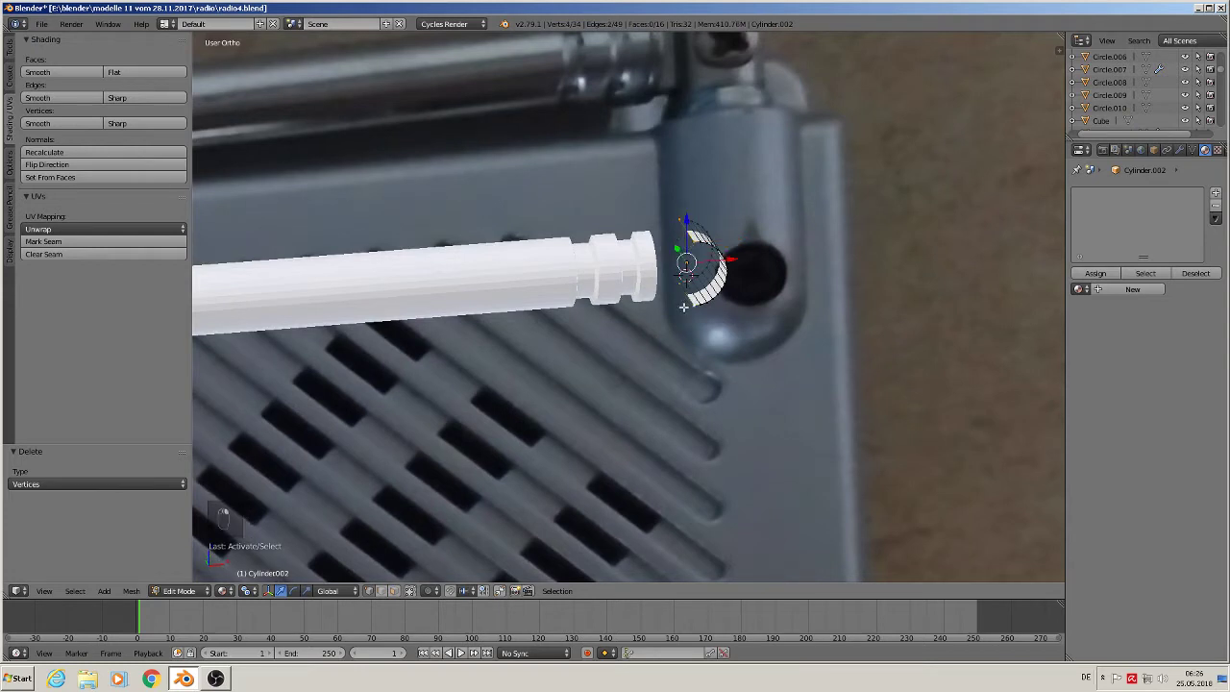
pyautogui.press('e')
pyautogui.moveTo(743, 261); pyautogui.dragTo(686, 273)
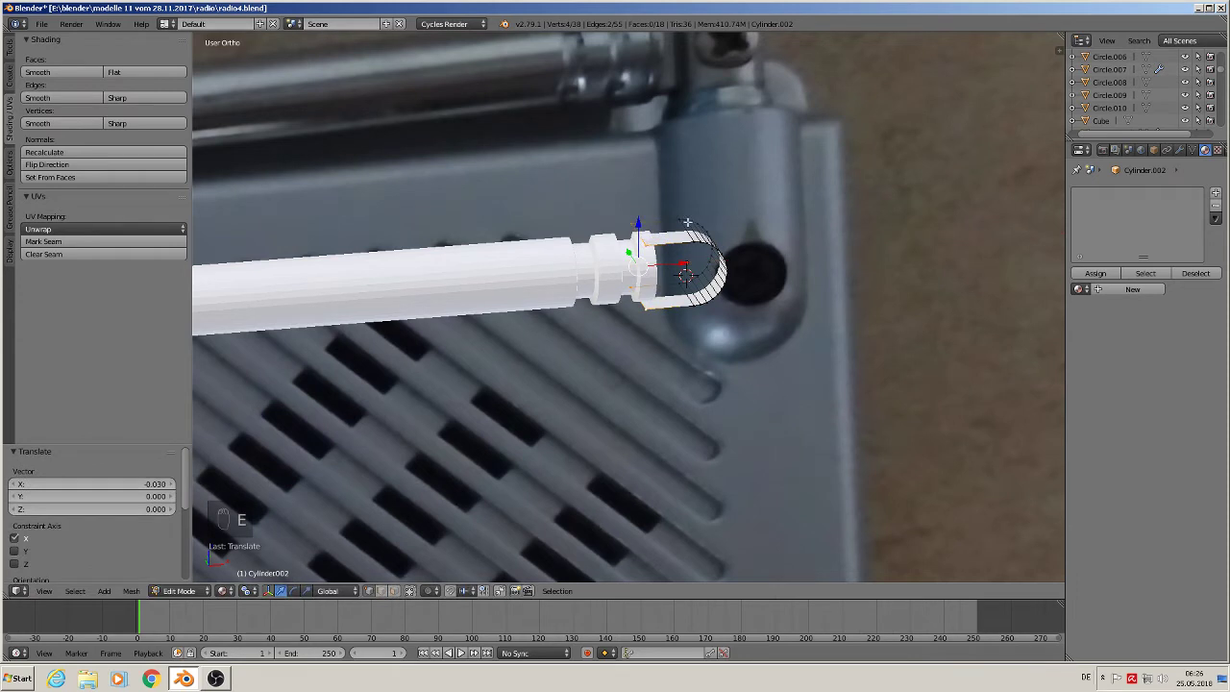
# - Fill the two flat sides and the open end of the rounded hinge piece with faces and finish mesh editing
pyautogui.keyDown('alt'); pyautogui.rightClick(672, 220); pyautogui.keyUp('alt')
pyautogui.press('f')
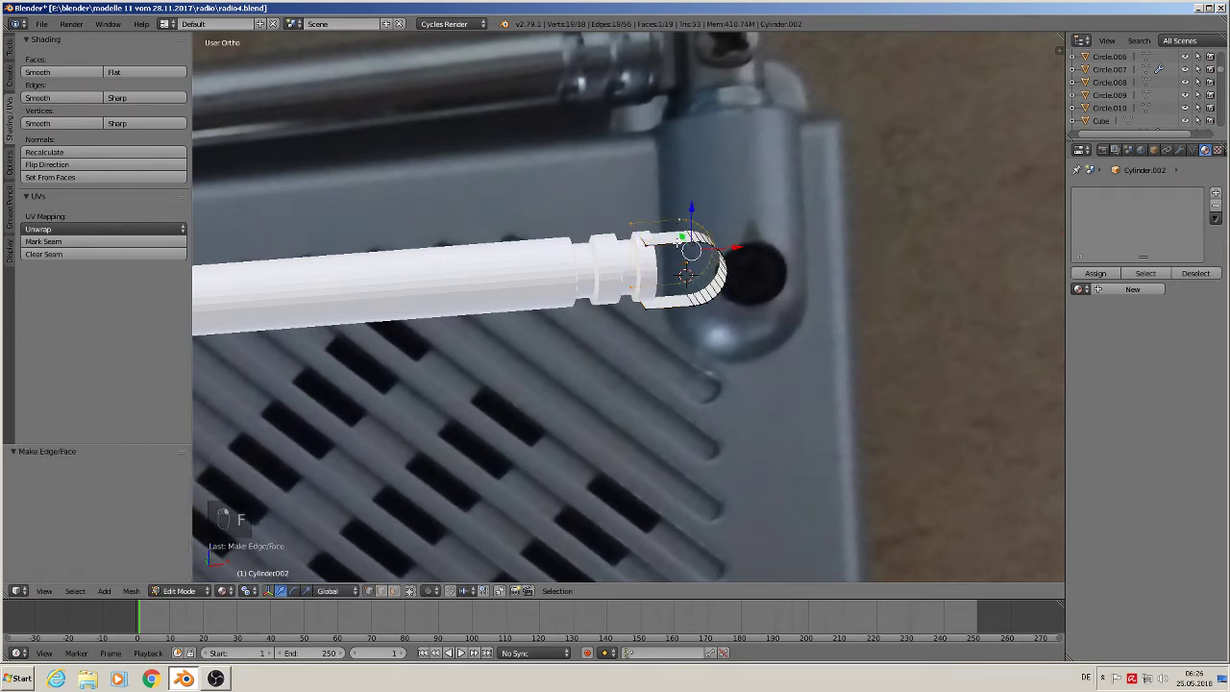
pyautogui.keyDown('alt'); pyautogui.rightClick(676, 242); pyautogui.keyUp('alt')
pyautogui.press('f')
pyautogui.keyDown('alt'); pyautogui.rightClick(639, 246); pyautogui.keyUp('alt')
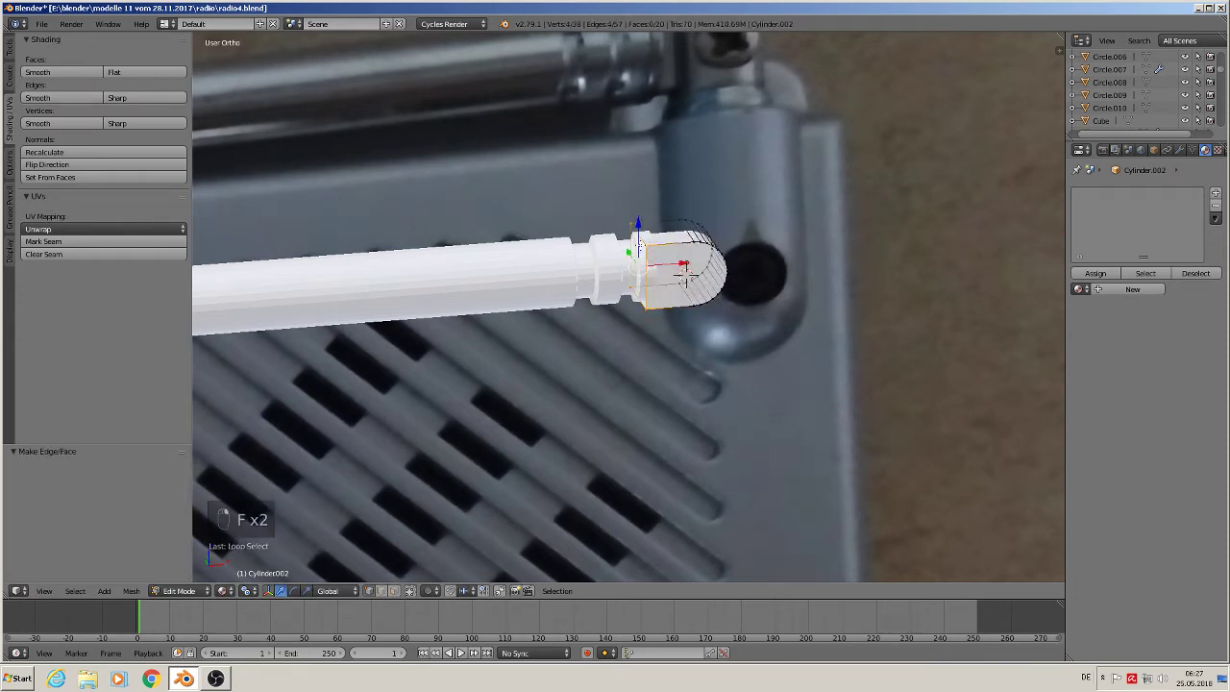
pyautogui.press('f')
pyautogui.rightClick(649, 248)
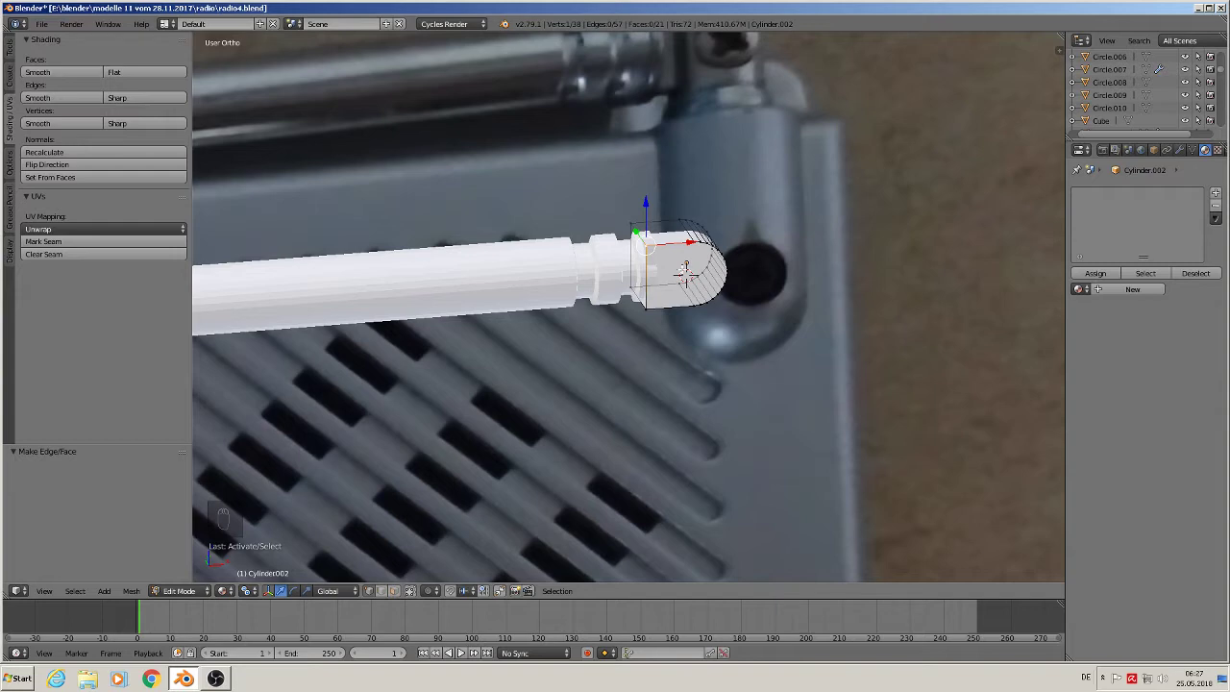
pyautogui.press('Tab')
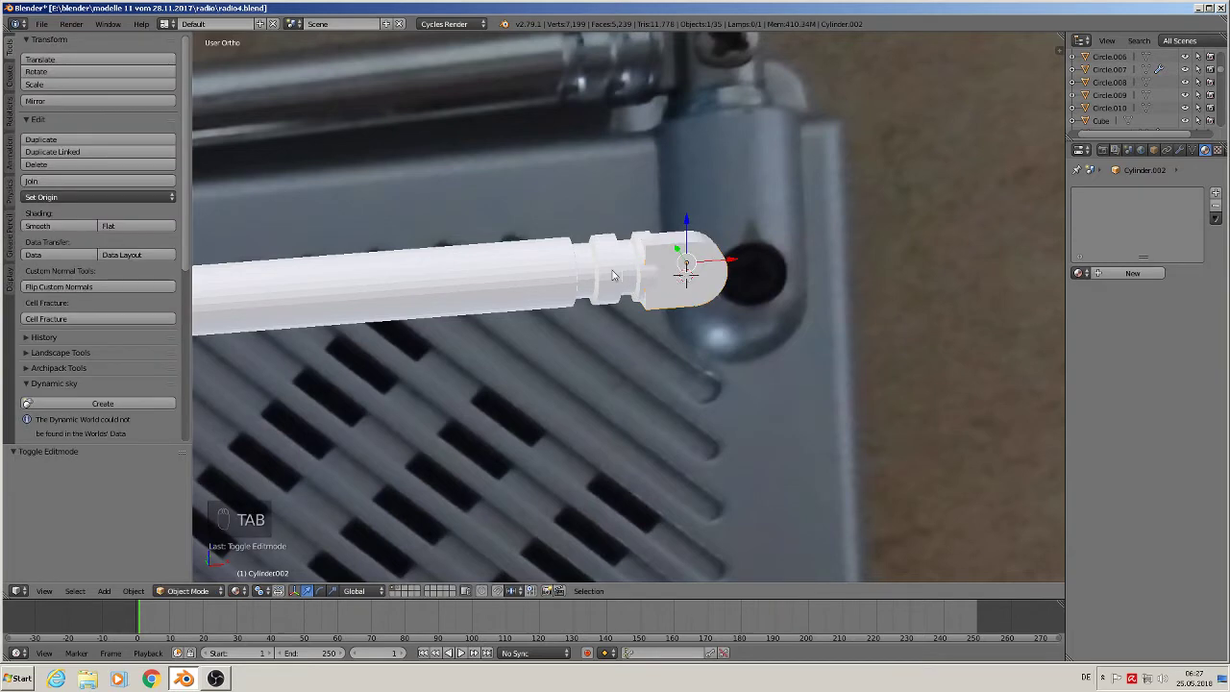
# - Move the rounded hinge piece about -0.211 along Y onto the end of the antenna tube
pyautogui.moveTo(616, 276); pyautogui.dragTo(716, 193, button='middle')
pyautogui.scroll(-4, 636, 374)
pyautogui.moveTo(488, 400); pyautogui.dragTo(673, 433)
pyautogui.scroll(7, 922, 237)
# - Scale the rounded hinge piece to about 0.398 along Y to make it a narrow tongue
pyautogui.rightClick(758, 168)
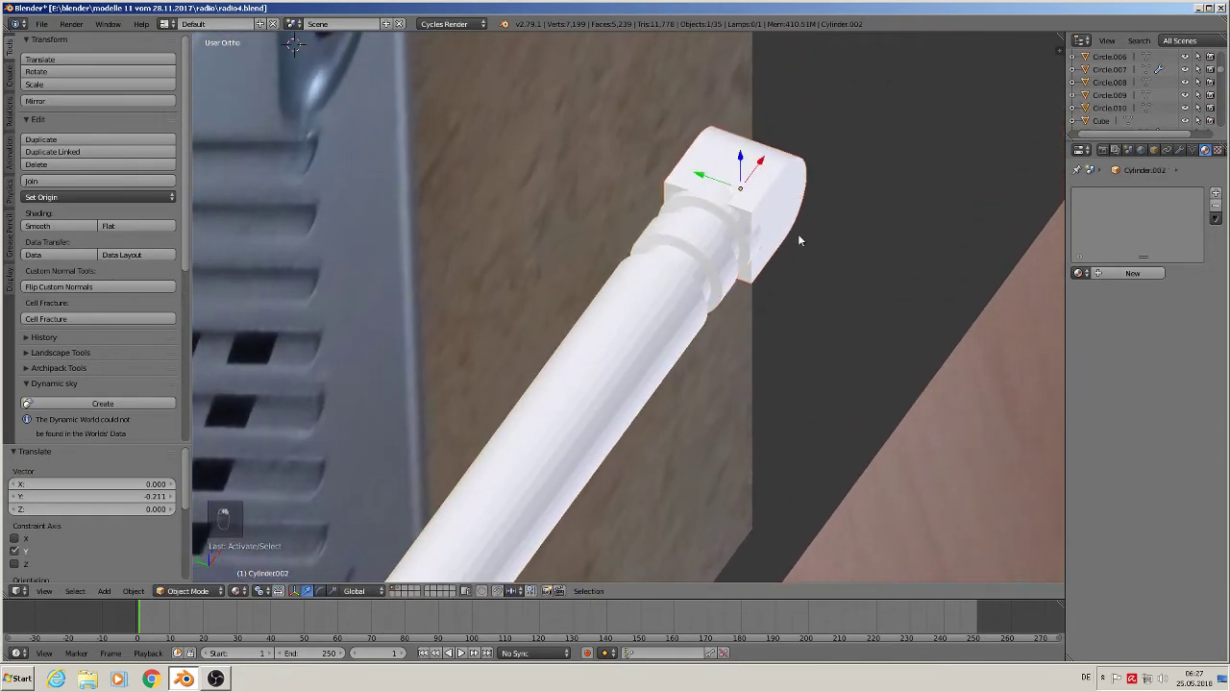
pyautogui.press('s')
pyautogui.press('y')
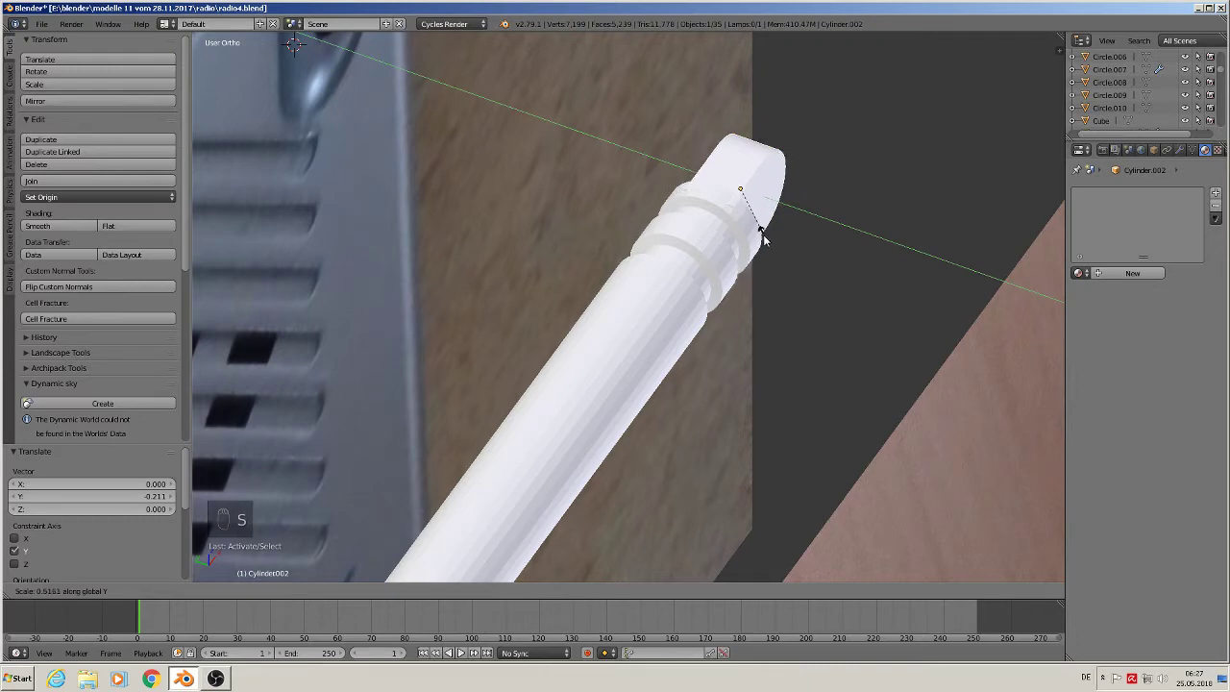
pyautogui.click(754, 226)
# - Duplicate the hinge tongue in place and rotate the copy 90° and another 180° about Y
pyautogui.moveTo(755, 226); pyautogui.dragTo(634, 312, button='middle')
pyautogui.scroll(-4, 674, 177)
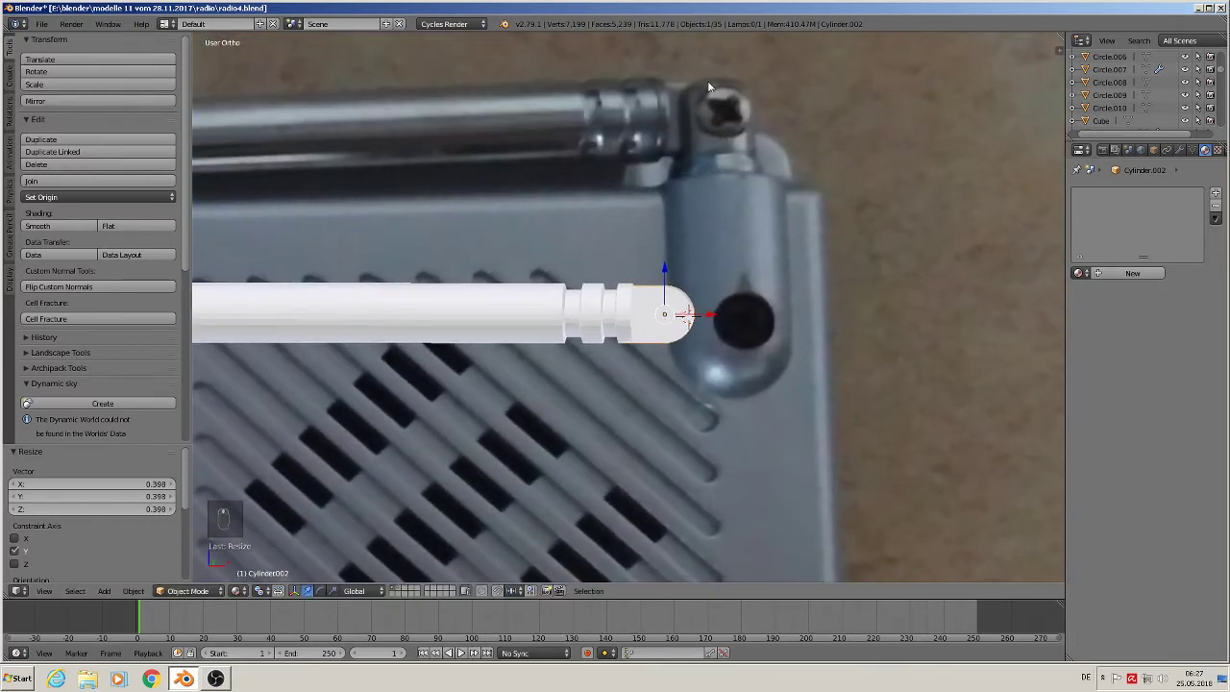
pyautogui.hotkey('shift', 'd')
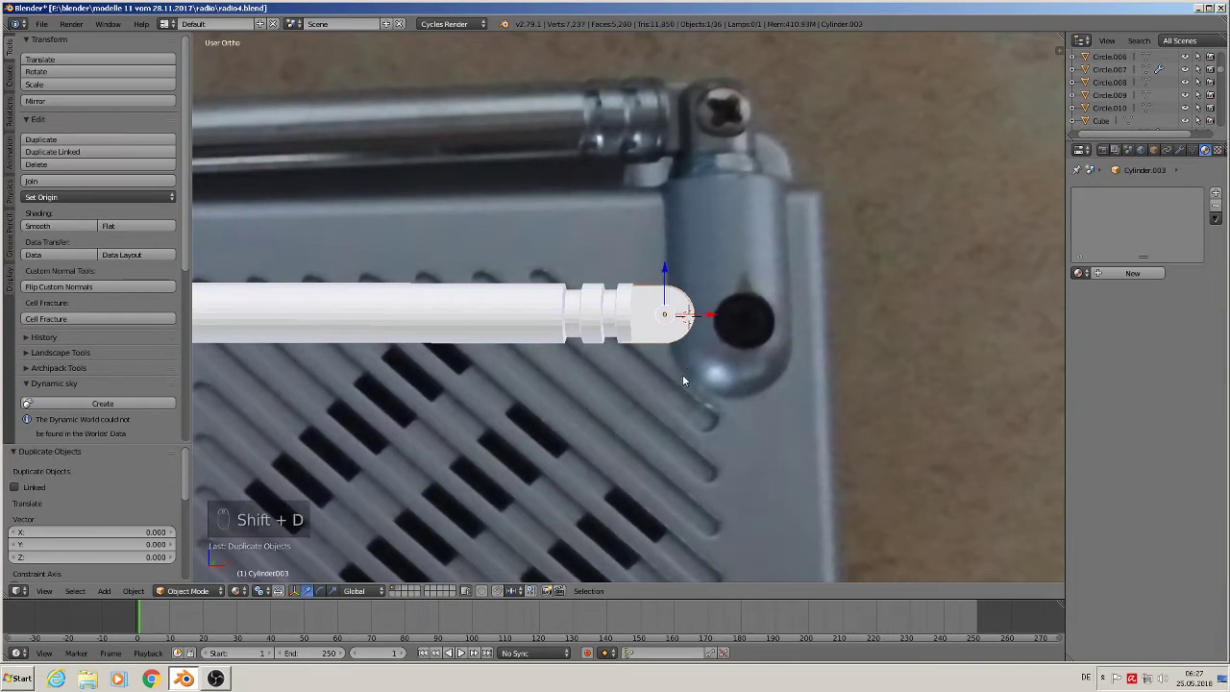
pyautogui.write('ry90')
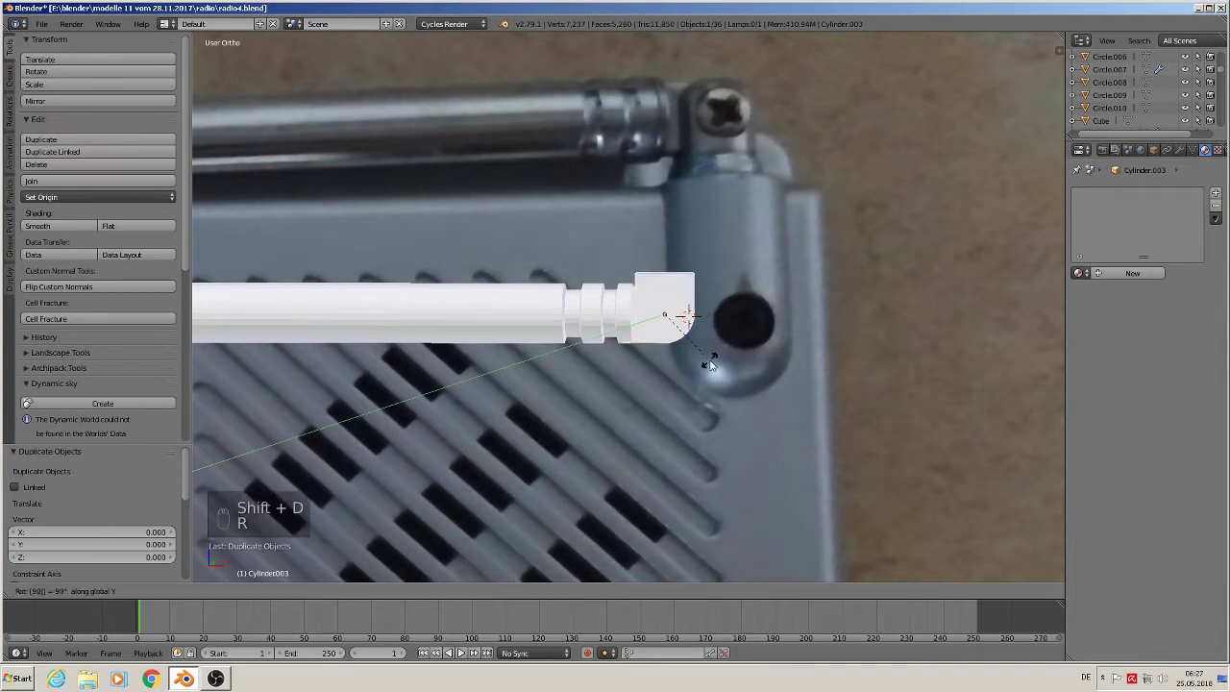
pyautogui.press('Return')
pyautogui.write('ry180')
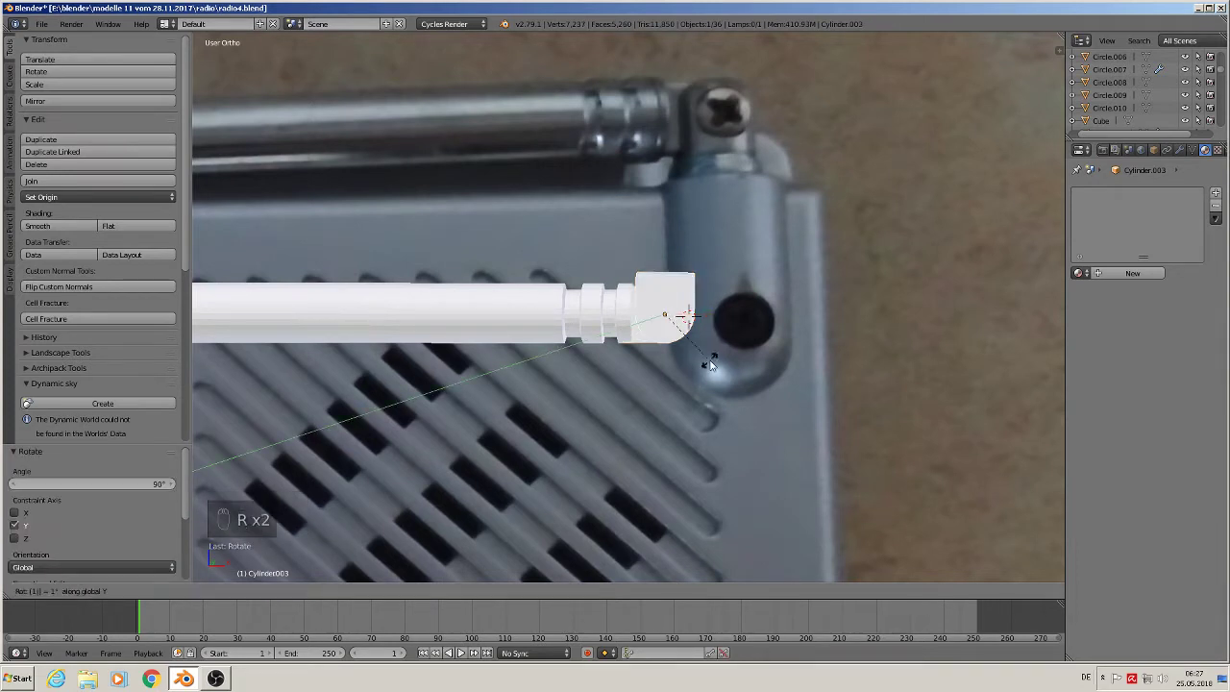
pyautogui.press('Return')
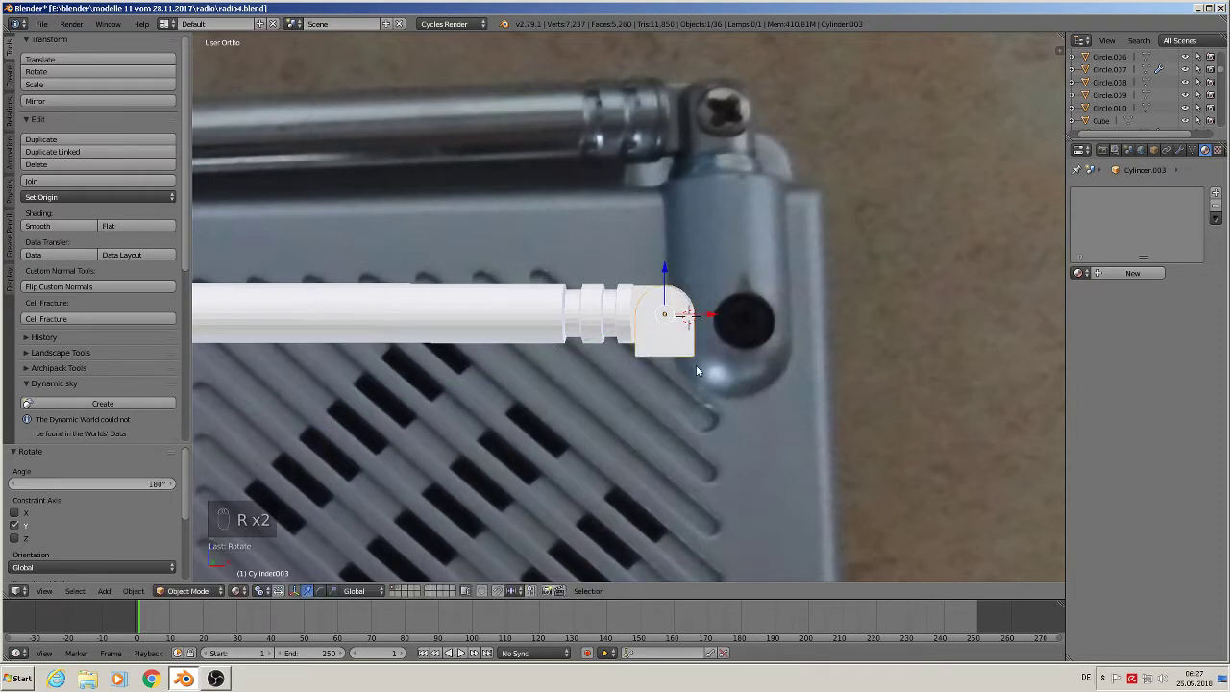
# - Move the rotated copy about -0.017 along Y, thin it to about 0.618 along Y, and shift it back about 0.004 against the tongue
pyautogui.moveTo(676, 355); pyautogui.dragTo(692, 274, button='middle')
pyautogui.press('g')
pyautogui.press('y')
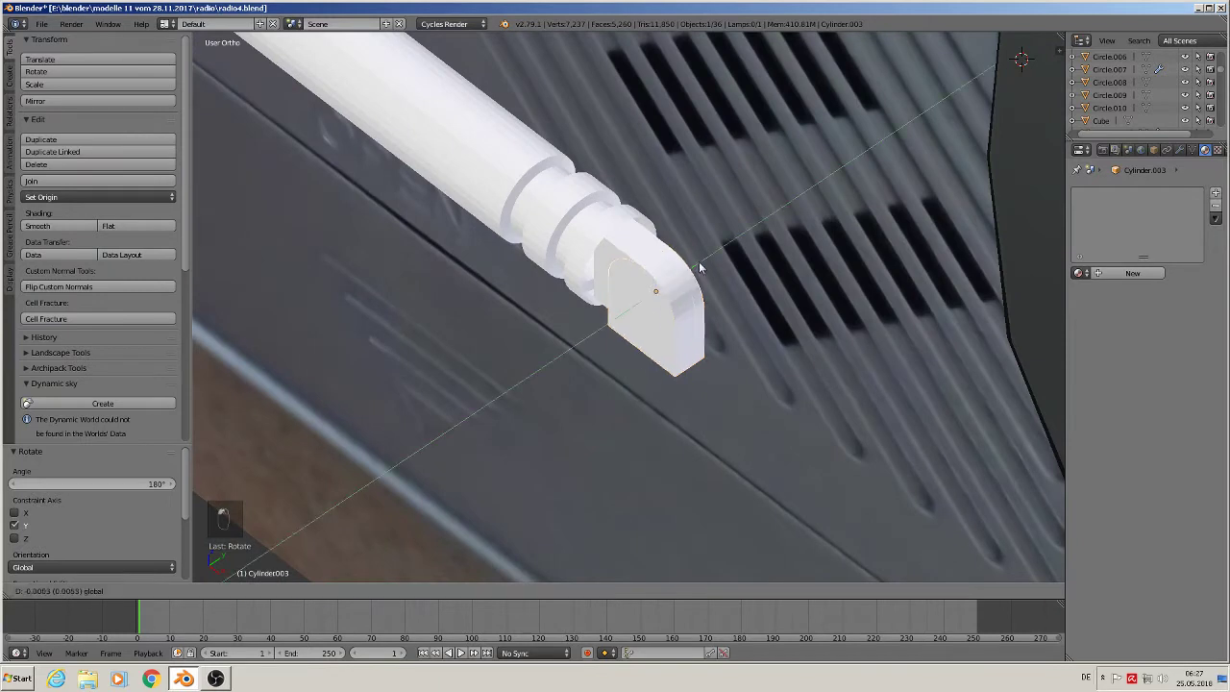
pyautogui.click(670, 285)
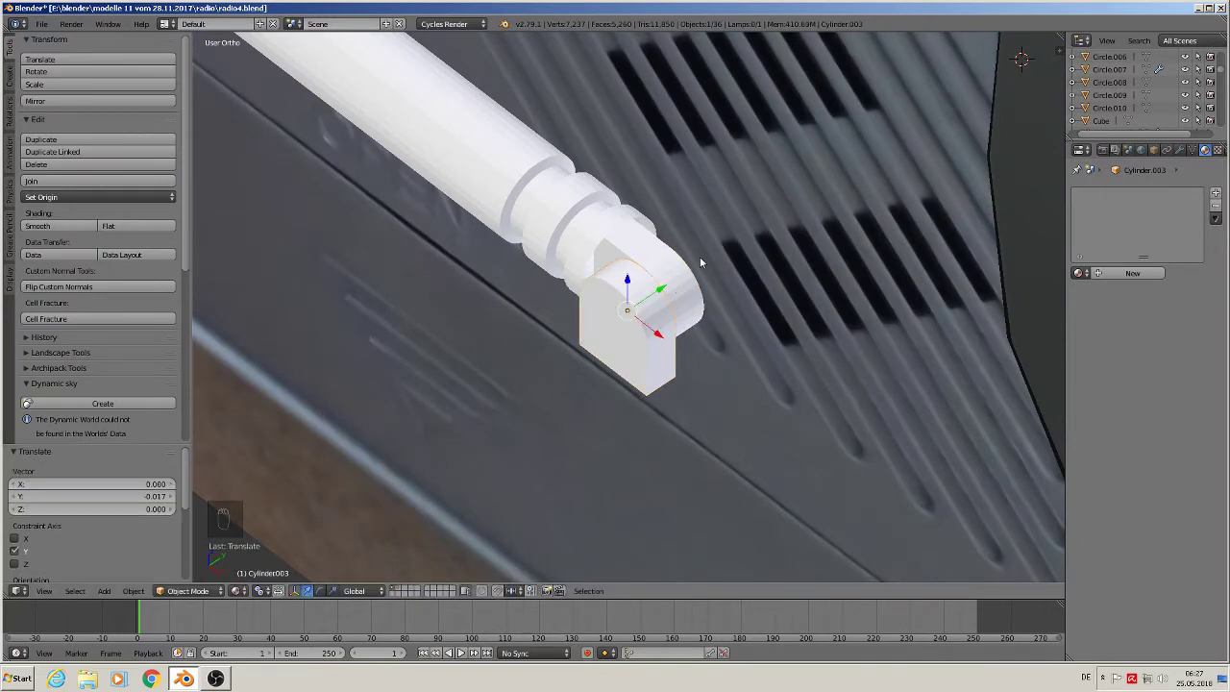
pyautogui.press('s')
pyautogui.press('y')
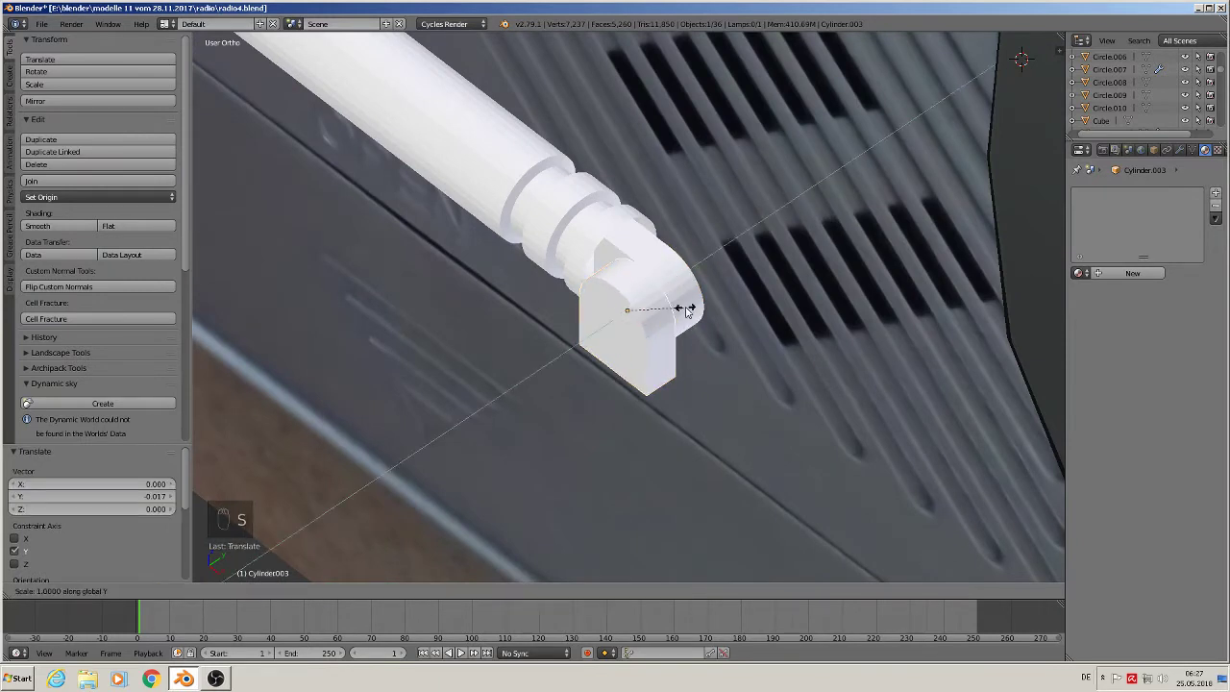
pyautogui.click(664, 308)
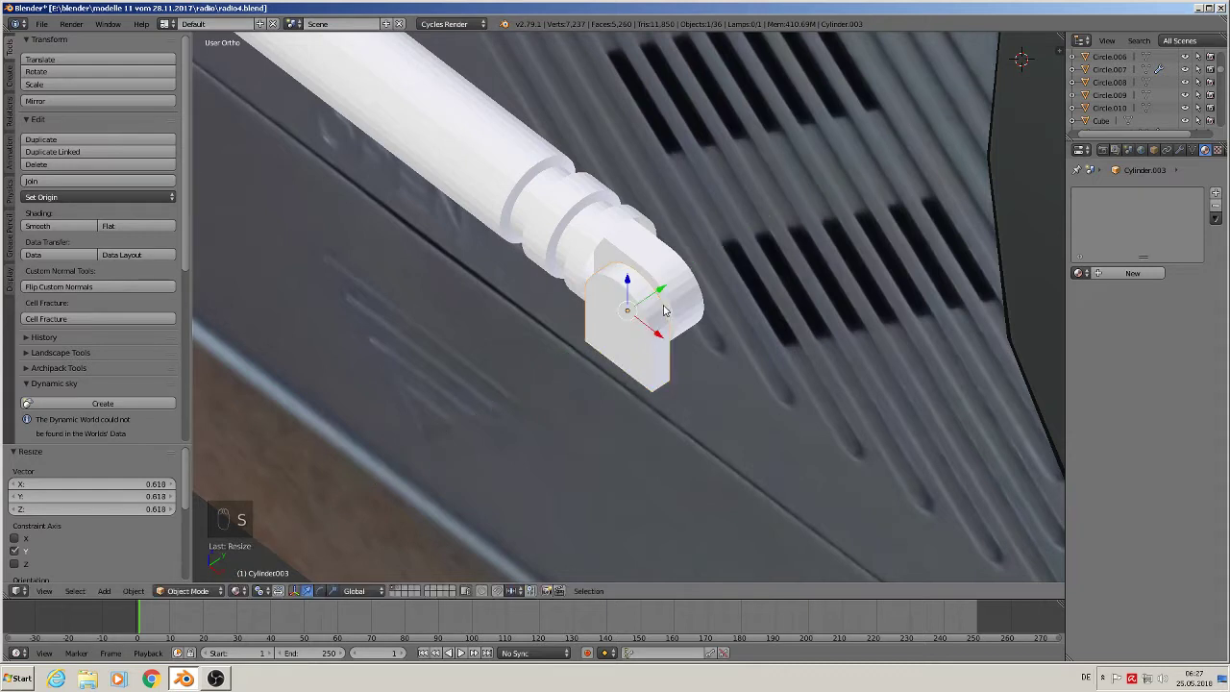
pyautogui.moveTo(663, 289); pyautogui.dragTo(671, 286)
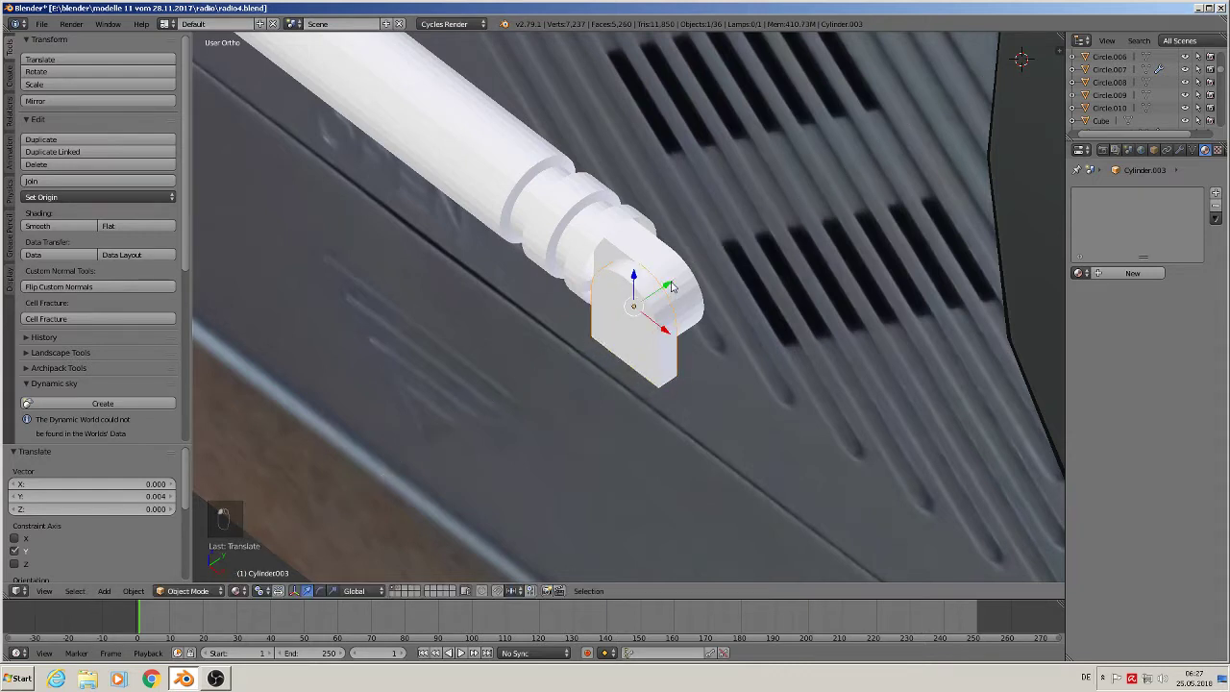
# - Duplicate the thin hinge lug and place the copy about 0.026 along Y on the tongue's opposite side
pyautogui.hotkey('shift', 'd')
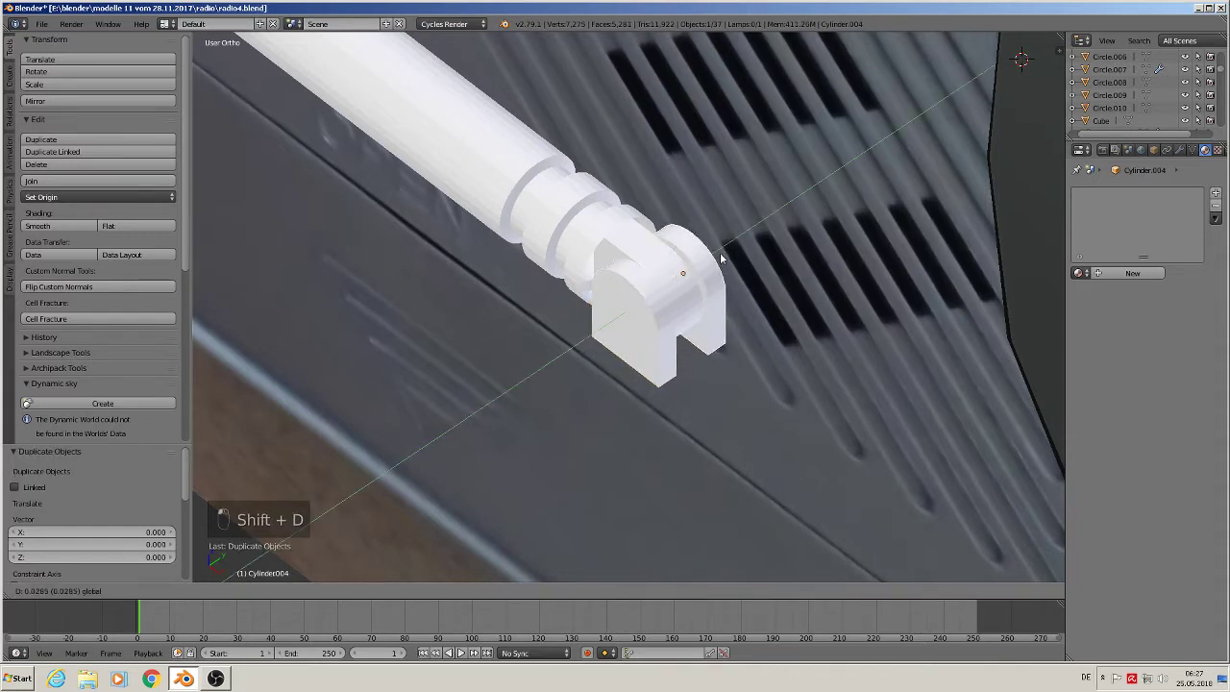
pyautogui.moveTo(716, 260); pyautogui.dragTo(716, 261)
# - Add a mesh cylinder at the lower edge of the hinge lugs and scale it to about 0.024
pyautogui.moveTo(716, 262); pyautogui.dragTo(826, 195, button='middle')
pyautogui.scroll(-3, 826, 195)
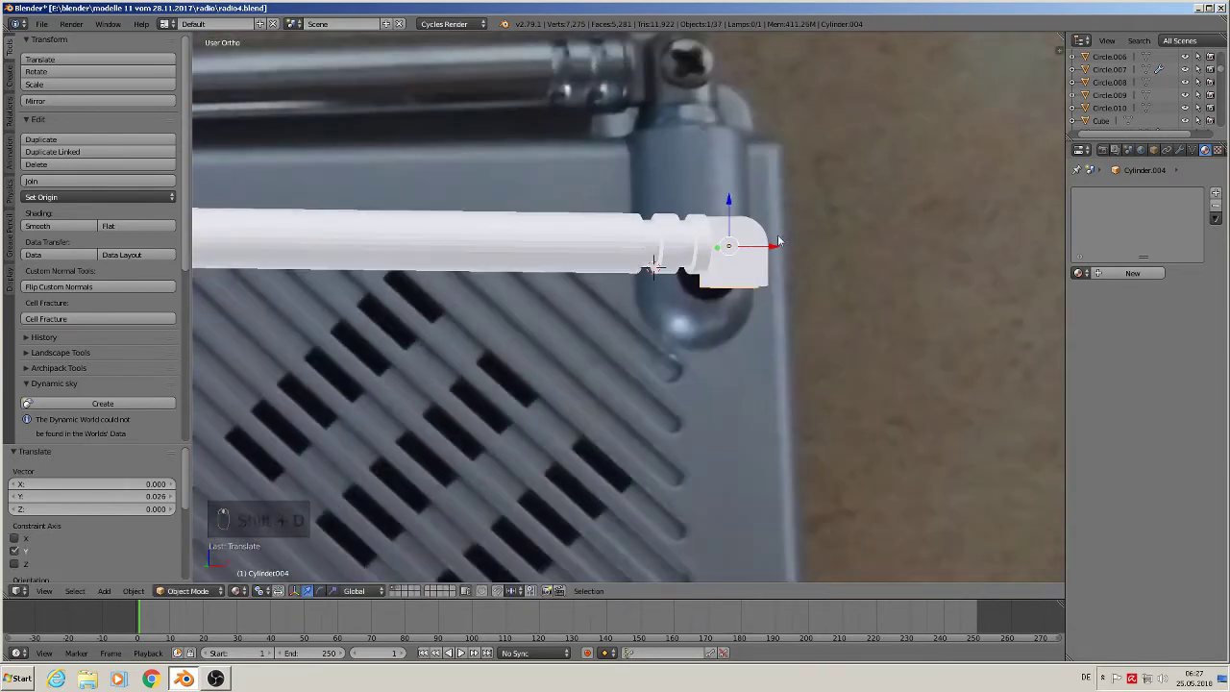
pyautogui.keyDown('shift'); pyautogui.moveTo(755, 269); pyautogui.dragTo(630, 88, button='middle'); pyautogui.keyUp('shift')
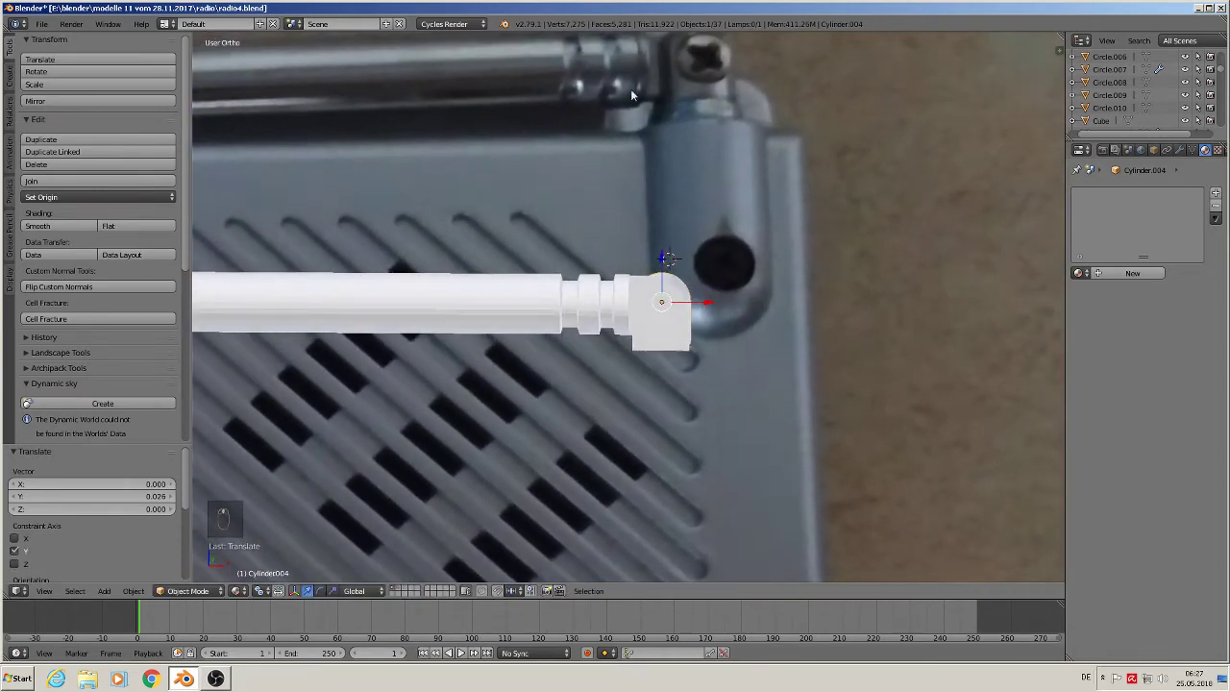
pyautogui.scroll(1, 683, 453)
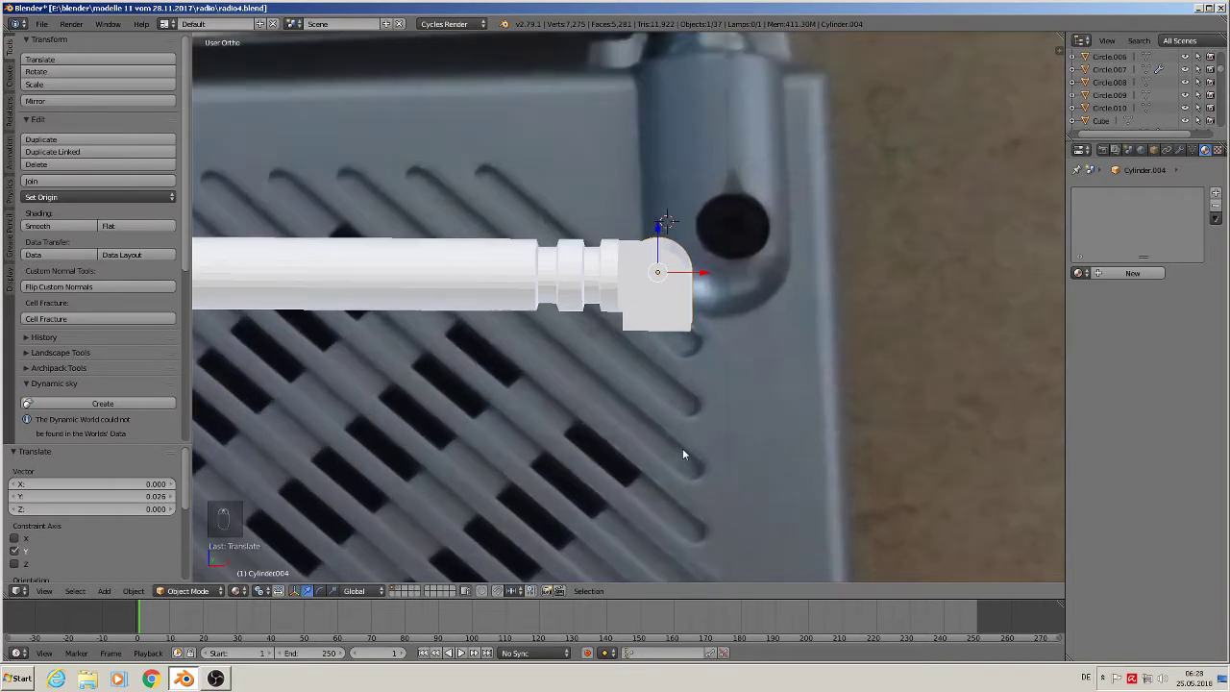
pyautogui.click(657, 333)
pyautogui.click(104, 590)
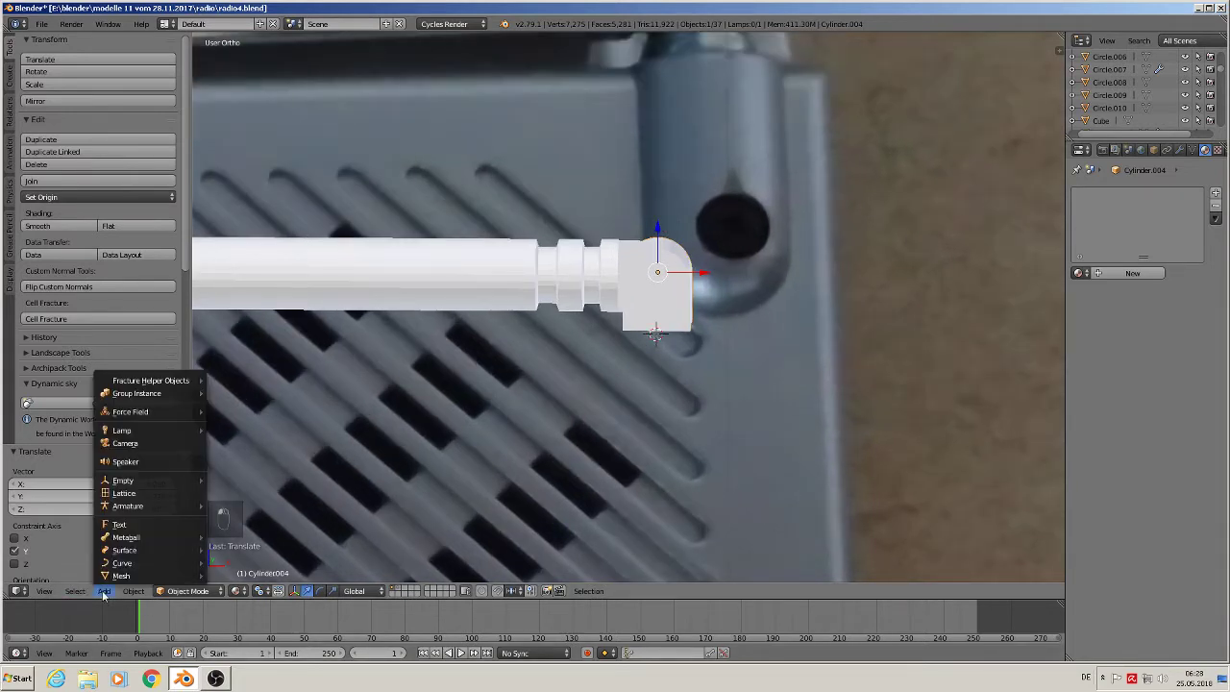
pyautogui.moveTo(121, 576)
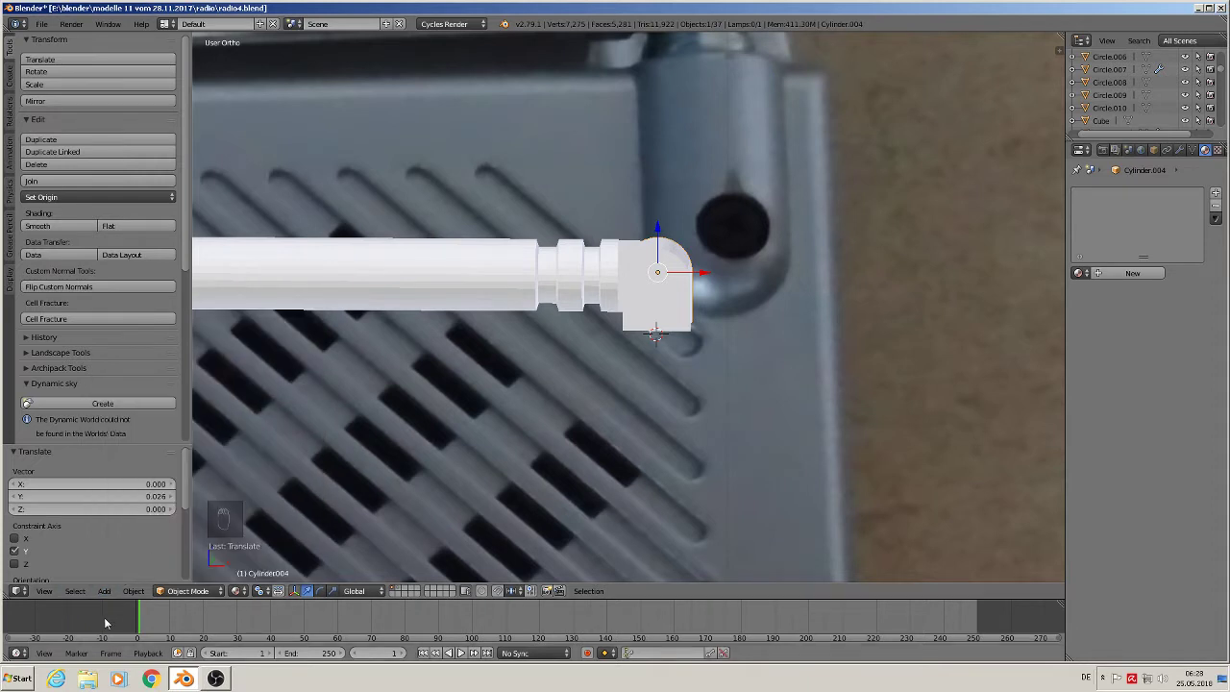
pyautogui.click(104, 590)
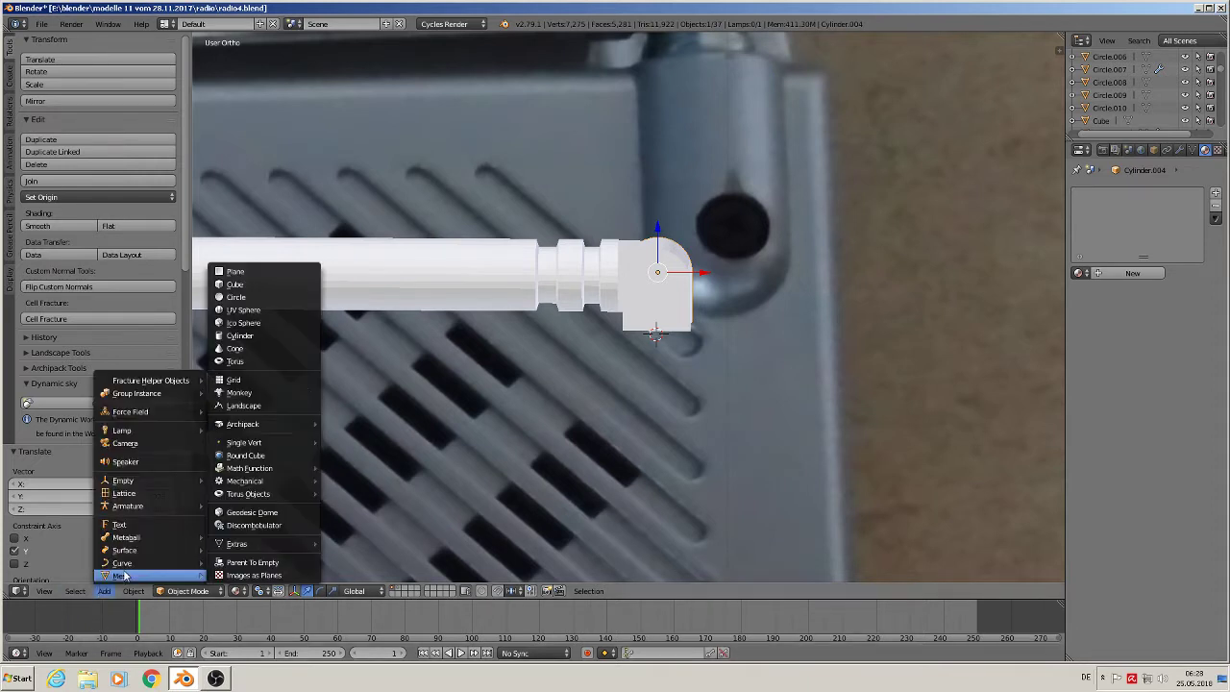
pyautogui.click(279, 336)
pyautogui.press('s')
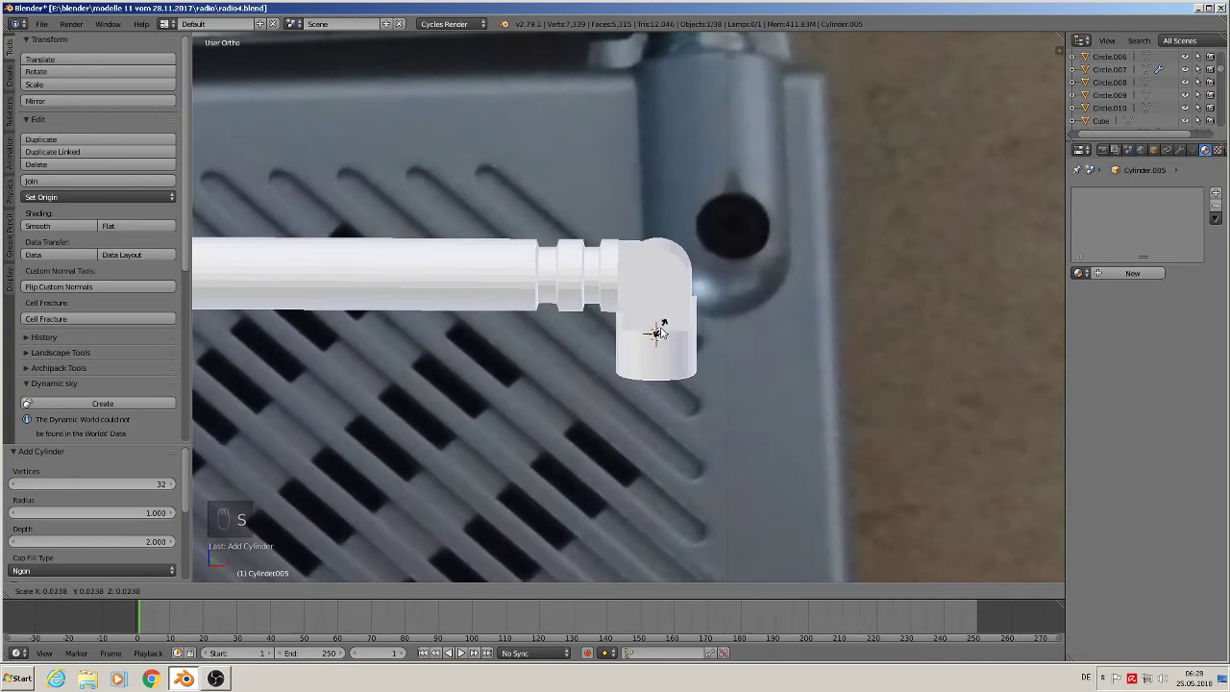
pyautogui.click(657, 334)
# - Move the new cylinder about -0.192 along Y toward the hinge lugs
pyautogui.moveTo(659, 336); pyautogui.dragTo(619, 408, button='middle')
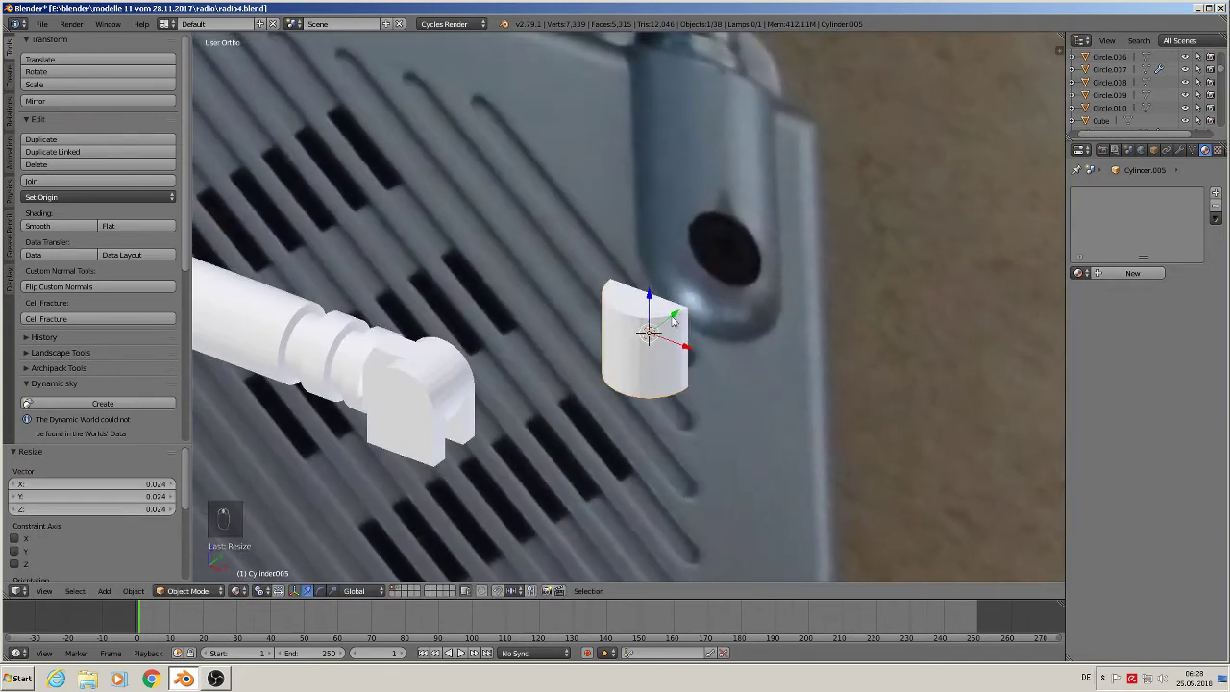
pyautogui.moveTo(670, 316); pyautogui.dragTo(444, 466)
pyautogui.click(444, 466)
pyautogui.moveTo(444, 466); pyautogui.dragTo(498, 415, button='middle')
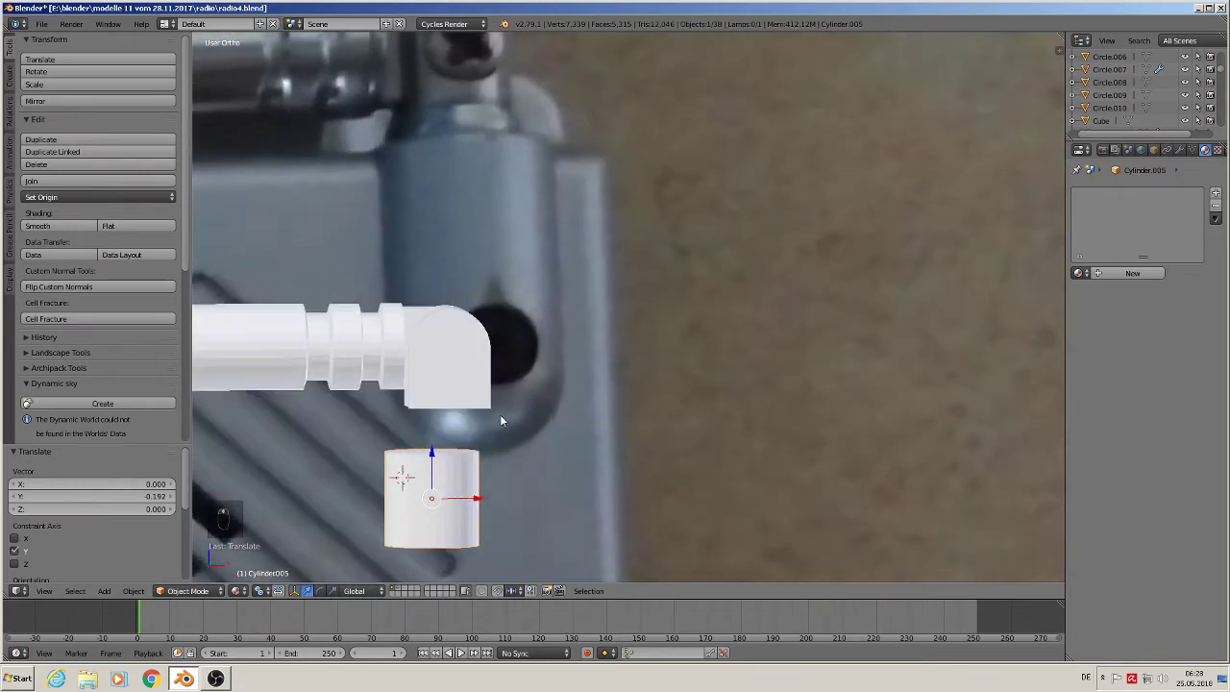
# - Align the cylinder in front view along X and Z so it sits centred directly below the hinge lugs
pyautogui.press('KP_1')
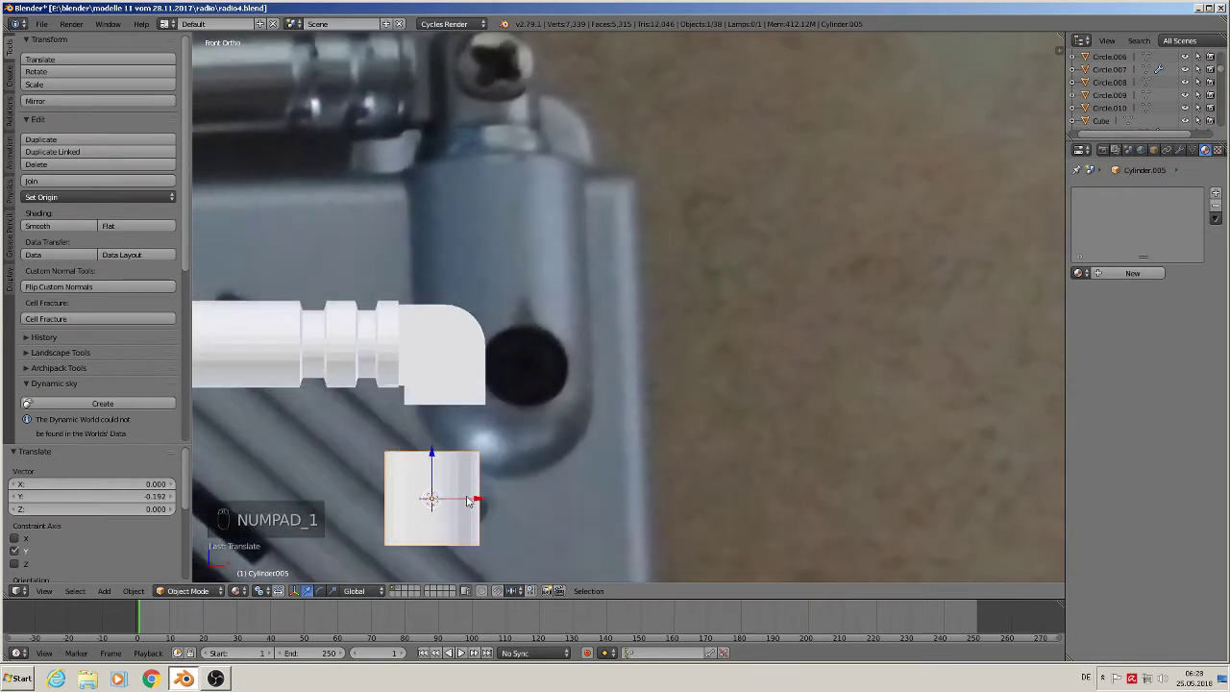
pyautogui.moveTo(471, 500); pyautogui.dragTo(489, 500)
pyautogui.moveTo(449, 443); pyautogui.dragTo(435, 411)
pyautogui.moveTo(497, 454); pyautogui.dragTo(488, 453)
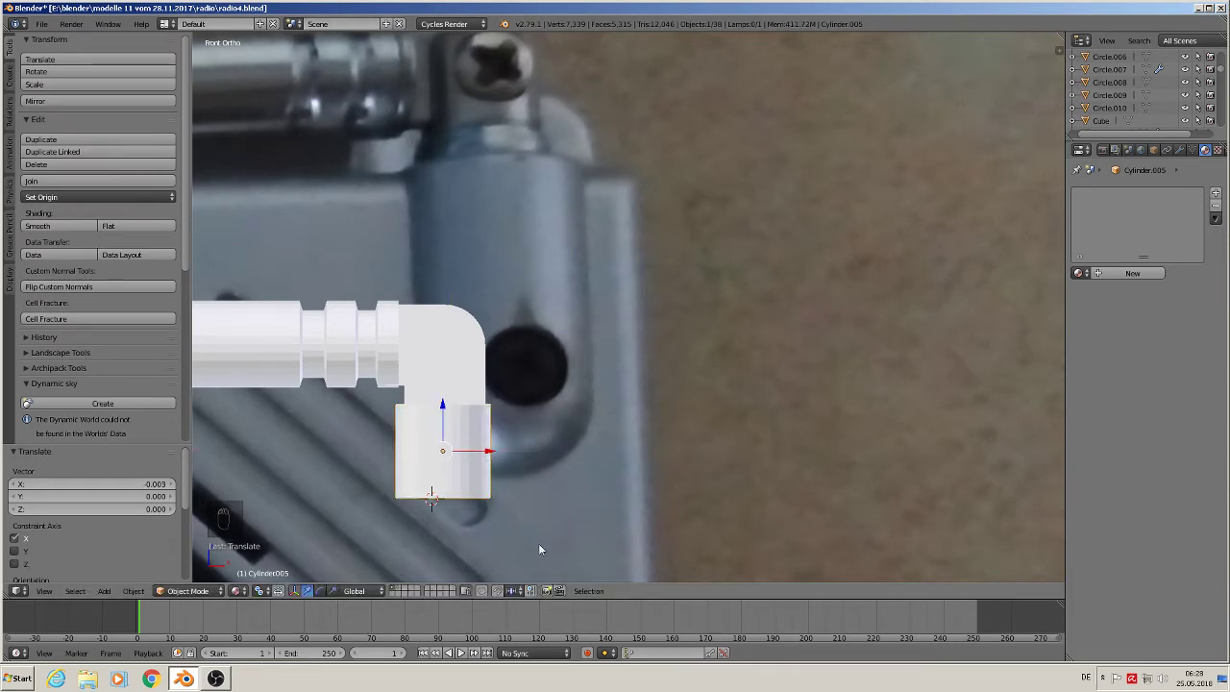
pyautogui.press('s')
pyautogui.press('z')
pyautogui.press('u')
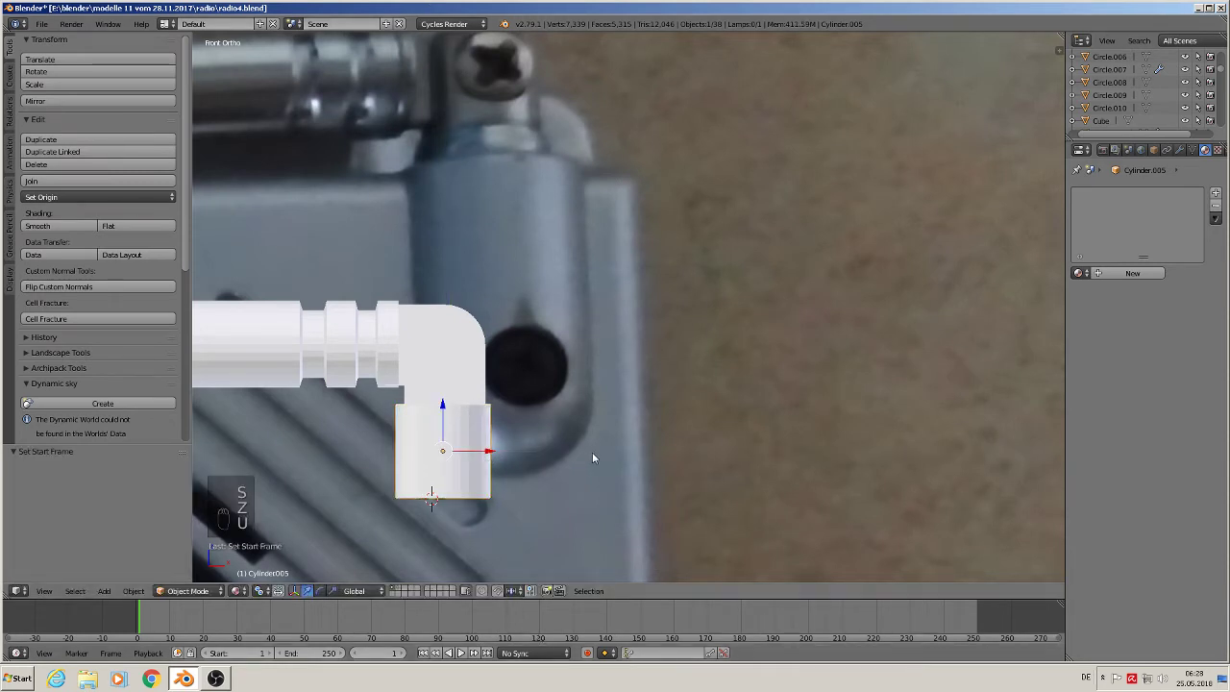
# - Flatten the cylinder to about 0.188 along Z and raise the disc about 0.021 to the lugs' lower edge
pyautogui.press('s')
pyautogui.press('z')
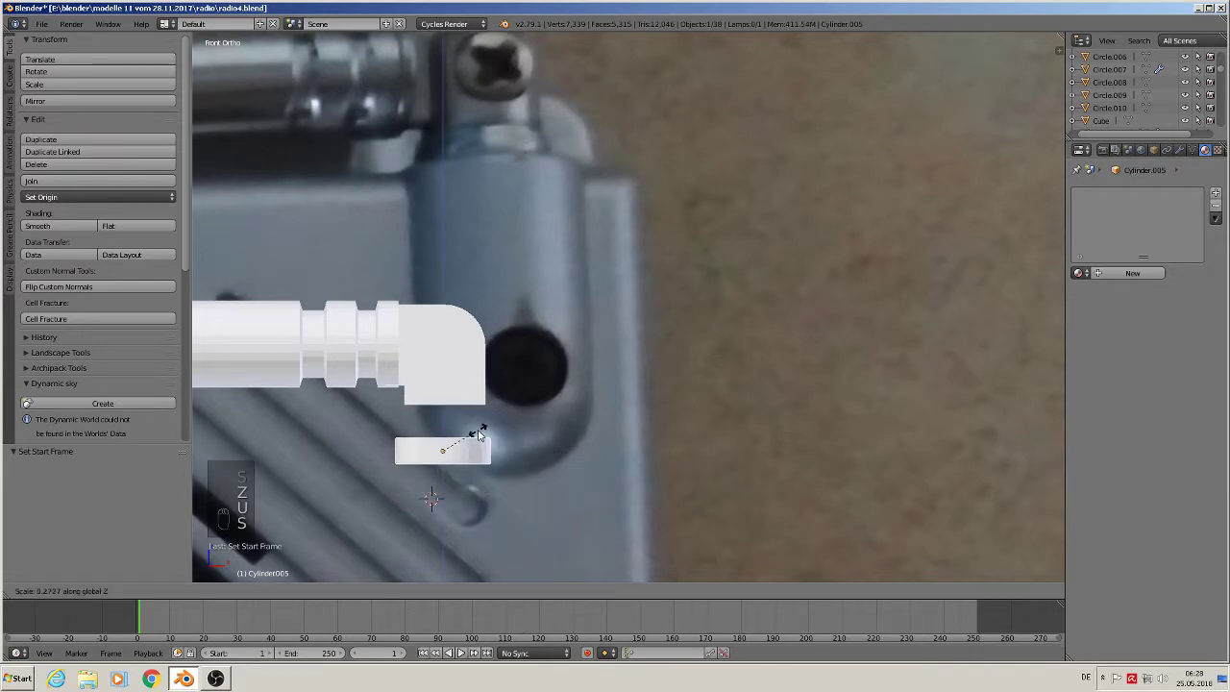
pyautogui.click(468, 435)
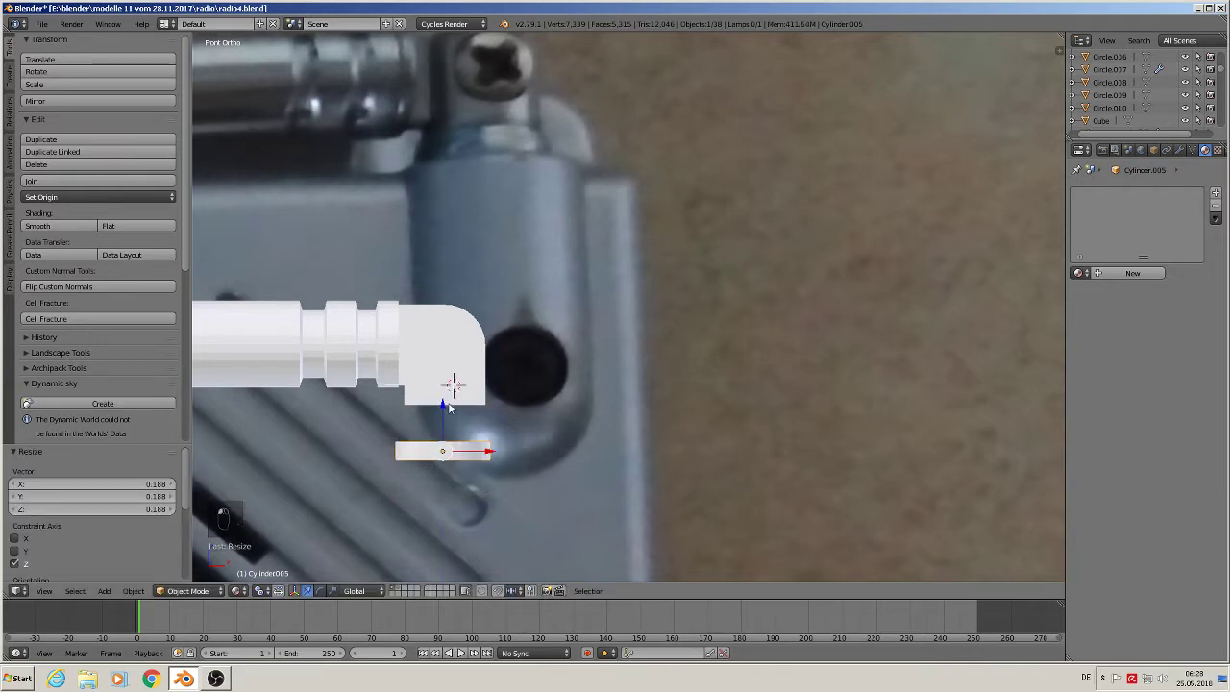
pyautogui.moveTo(443, 408); pyautogui.dragTo(445, 367)
# - Shift the flat disc about -0.019 along Y to centre it under the two hinge lugs
pyautogui.moveTo(484, 444); pyautogui.dragTo(392, 527, button='middle')
pyautogui.scroll(-5, 474, 441)
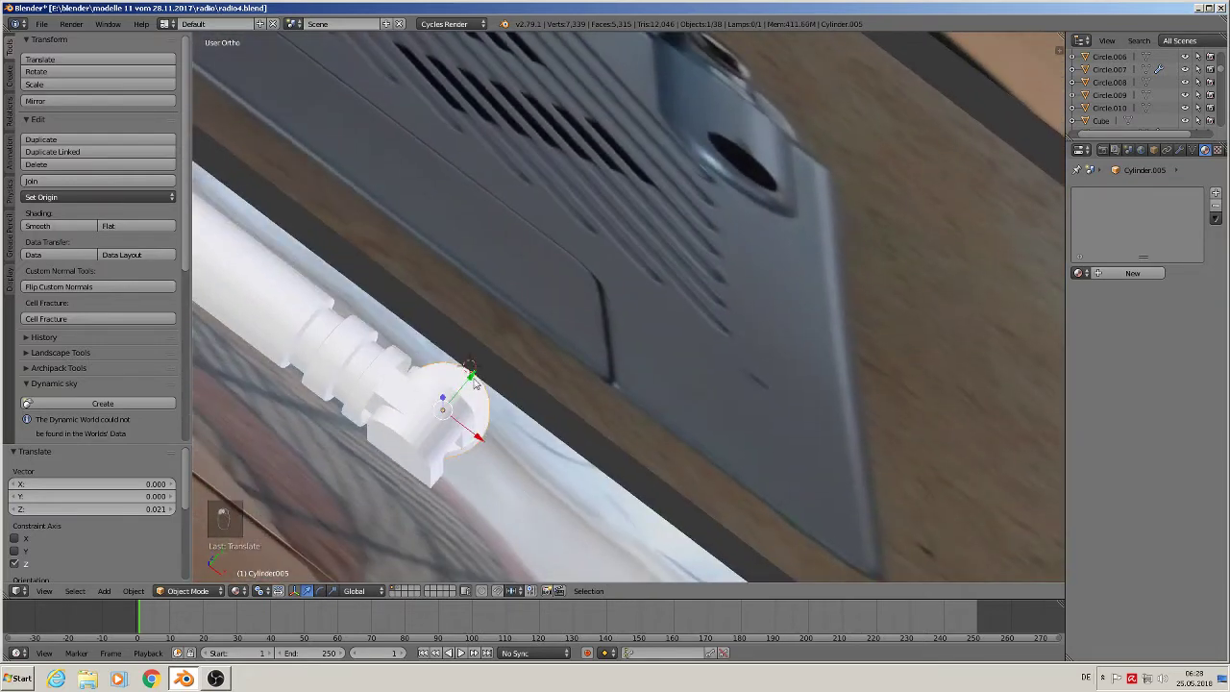
pyautogui.press('g')
pyautogui.press('y')
pyautogui.click(459, 409)
# - Select both hinge lugs and scale them together to about 0.817
pyautogui.press('KP_7')
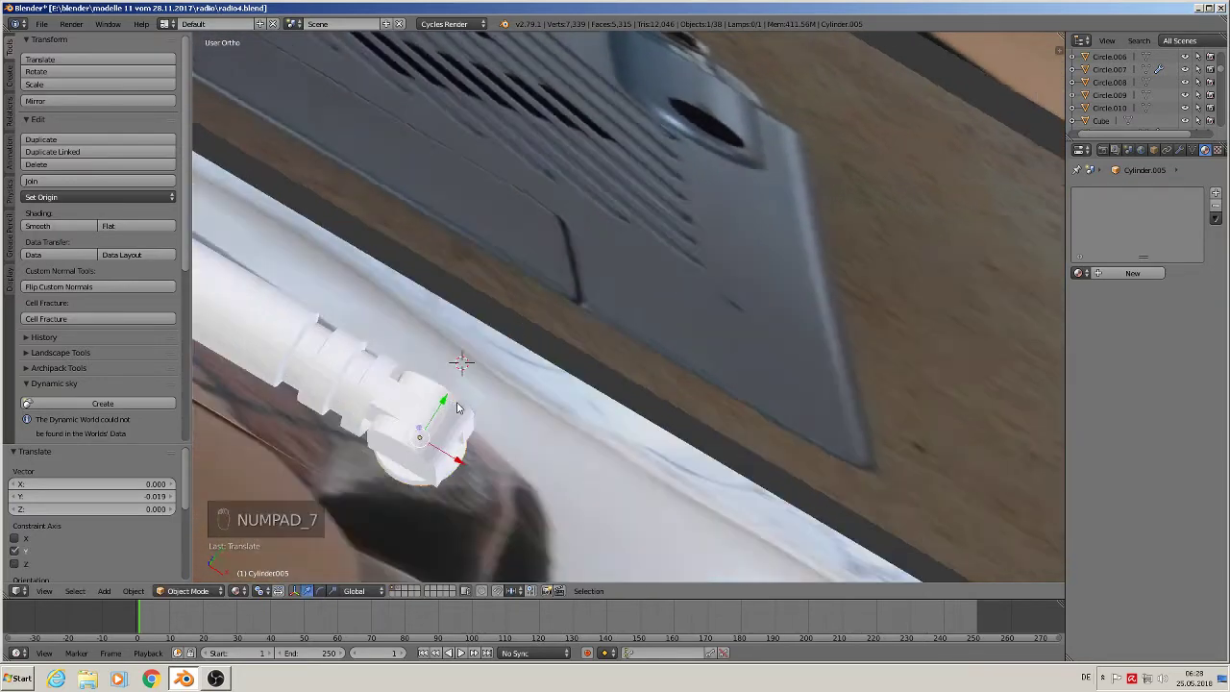
pyautogui.moveTo(463, 505); pyautogui.dragTo(449, 426, button='middle')
pyautogui.scroll(2, 448, 426)
pyautogui.rightClick(426, 382)
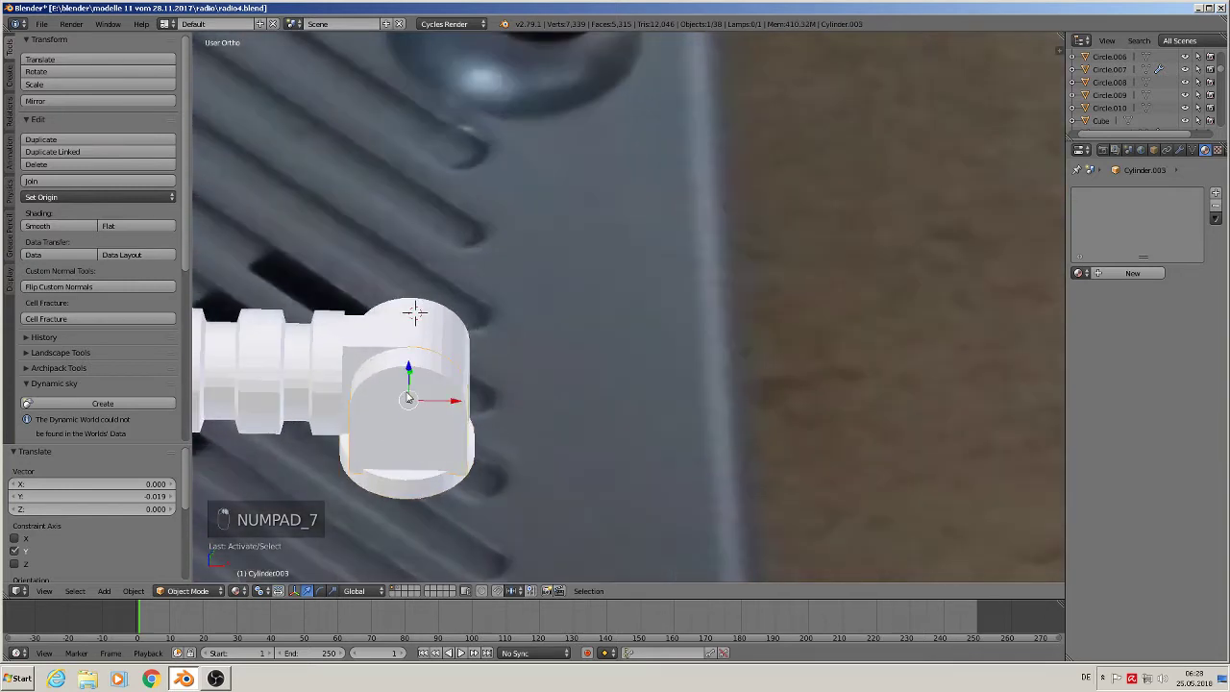
pyautogui.rightClick(428, 305)
pyautogui.press('s')
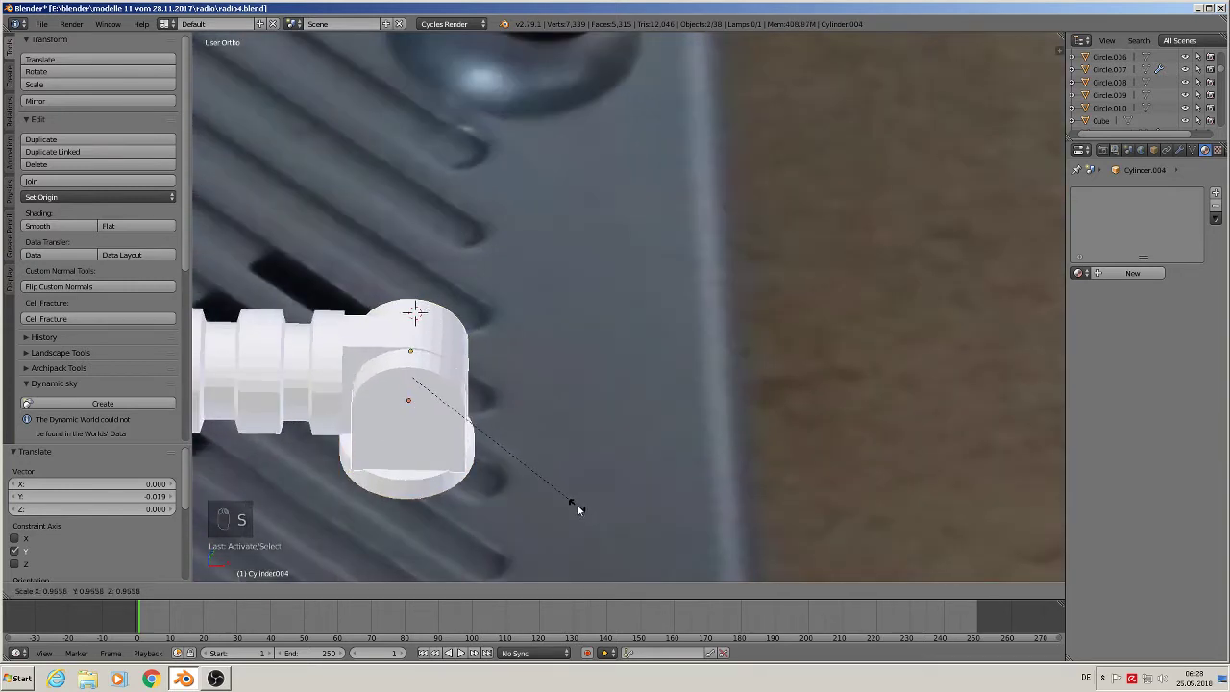
pyautogui.click(546, 490)
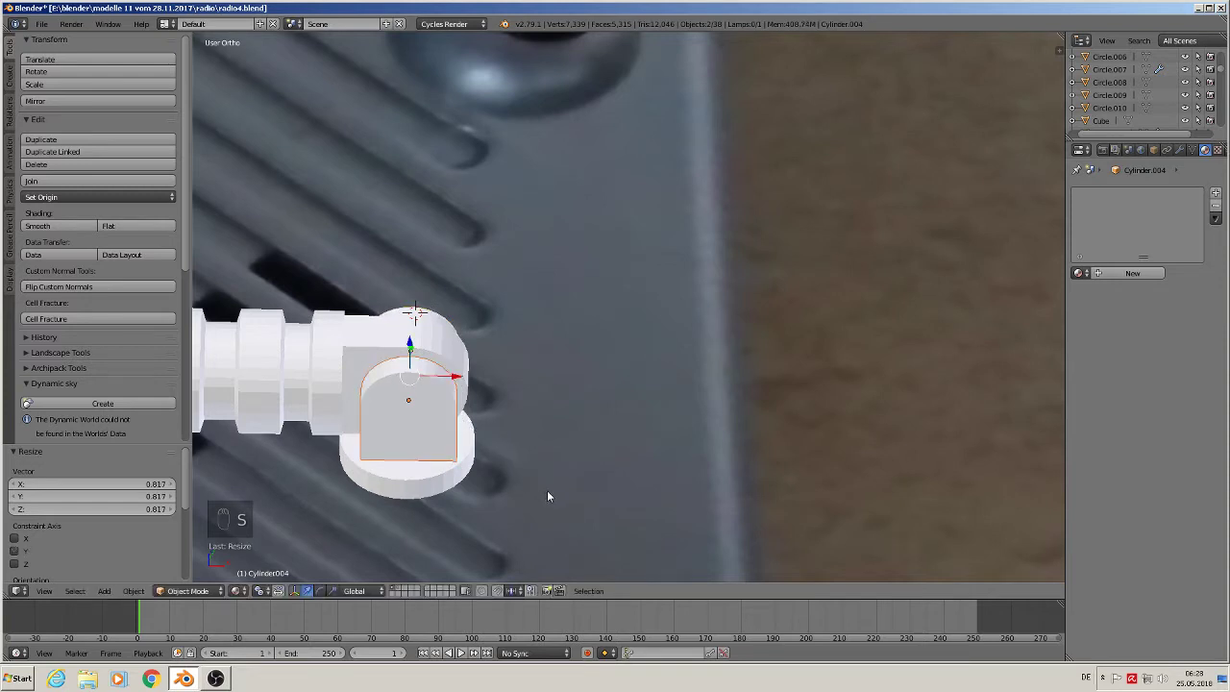
# - Deselect everything and apply smooth shading to the antenna tube with its grooved end
pyautogui.scroll(-5, 546, 489)
pyautogui.press('a')
pyautogui.keyDown('shift'); pyautogui.moveTo(543, 490); pyautogui.dragTo(839, 197, button='middle'); pyautogui.keyUp('shift')
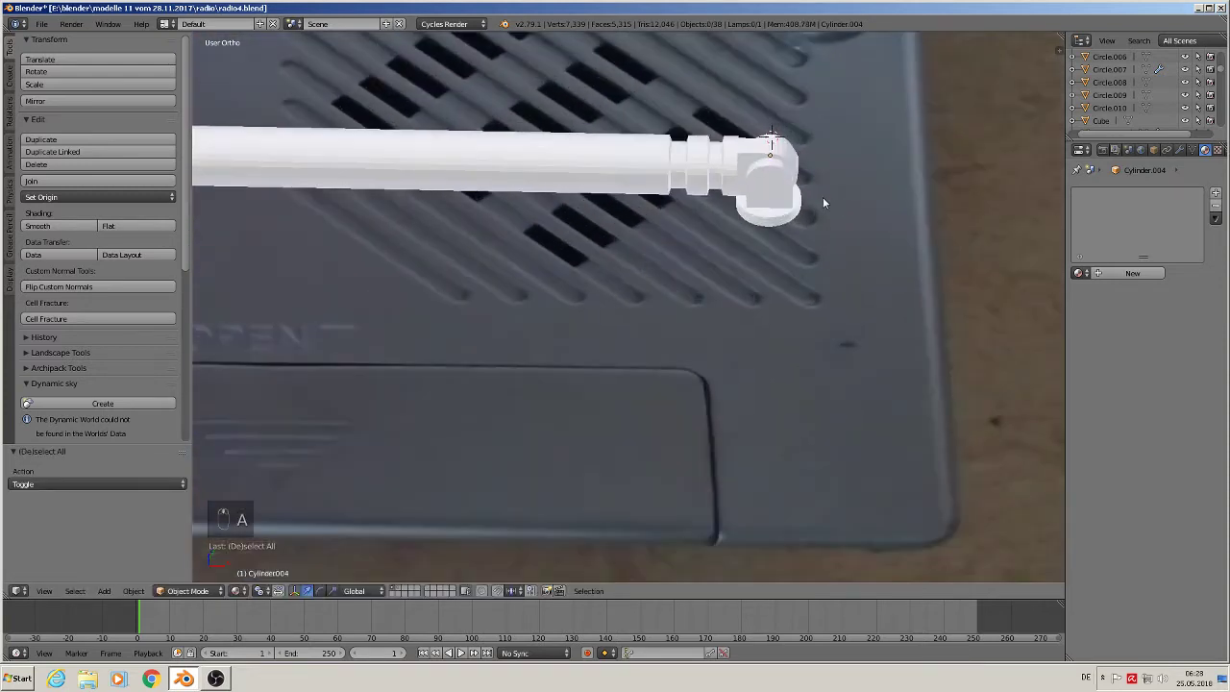
pyautogui.scroll(2, 826, 201)
pyautogui.rightClick(432, 231)
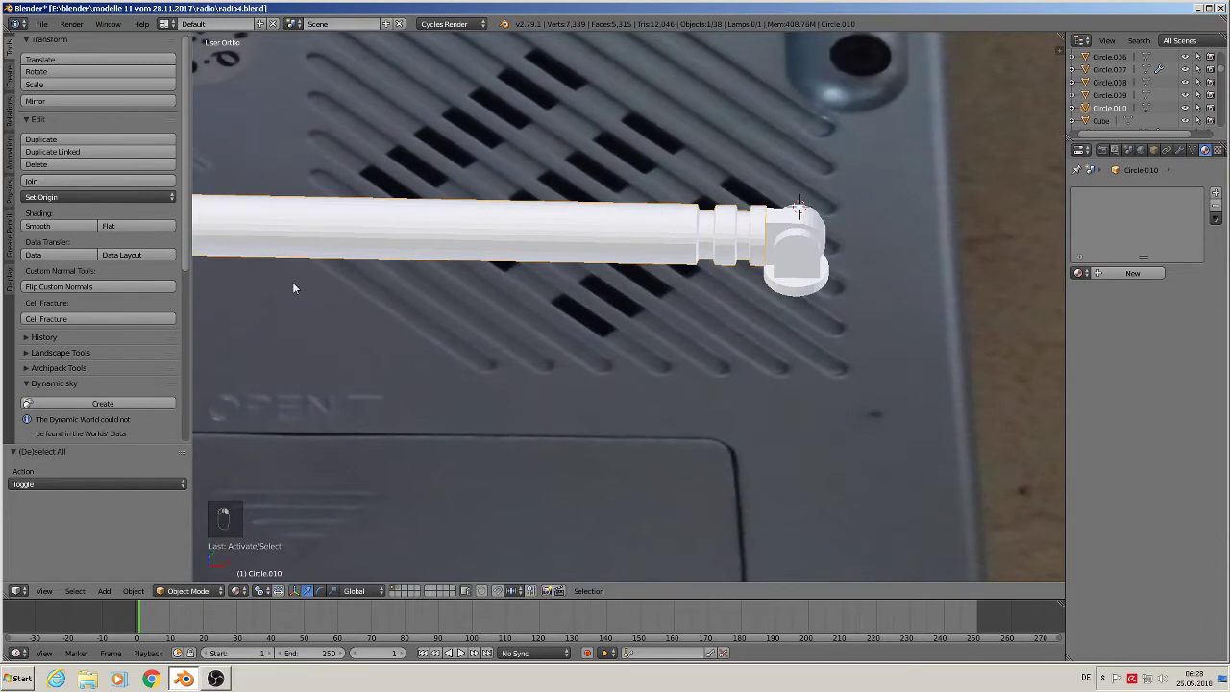
pyautogui.click(38, 227)
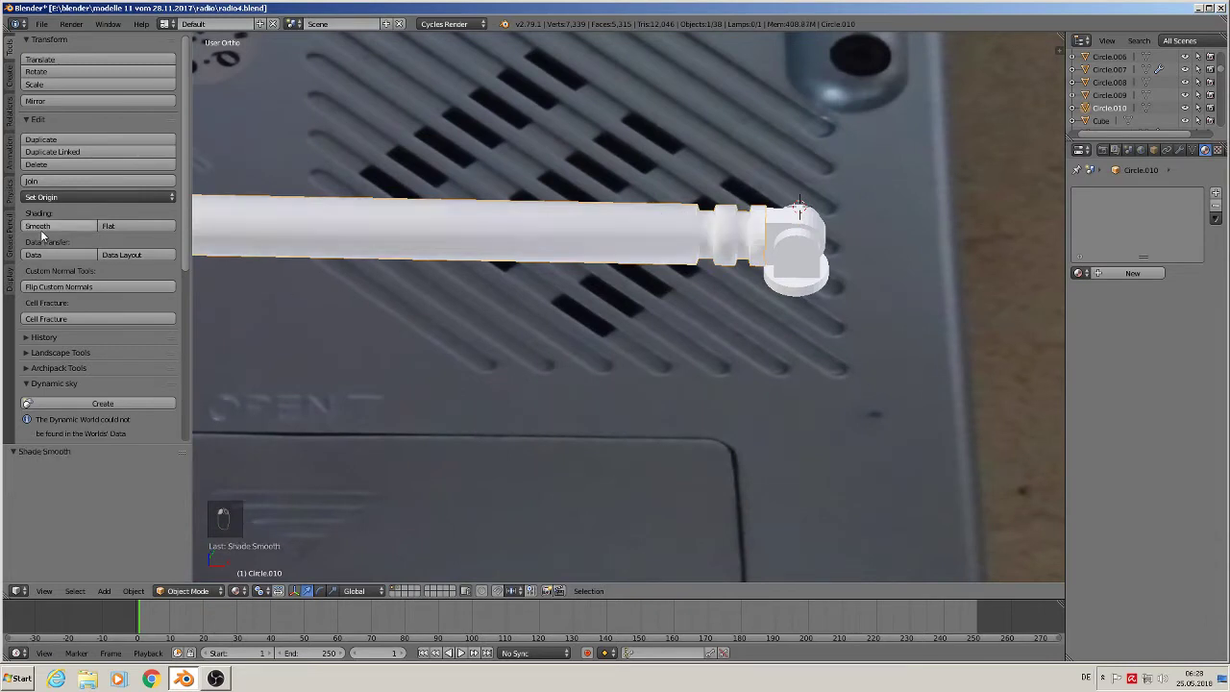
# - Apply smooth shading to the hinge tongue and to both hinge lugs at the antenna's end
pyautogui.rightClick(795, 212)
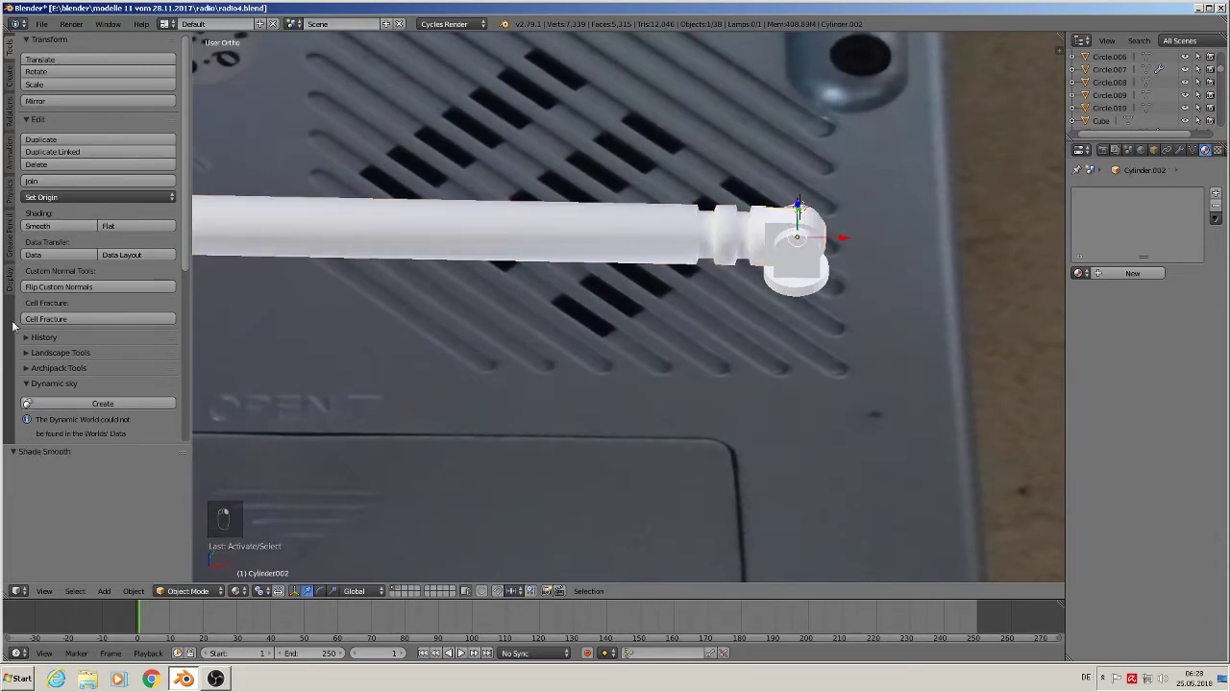
pyautogui.click(39, 227)
pyautogui.rightClick(792, 269)
pyautogui.click(38, 225)
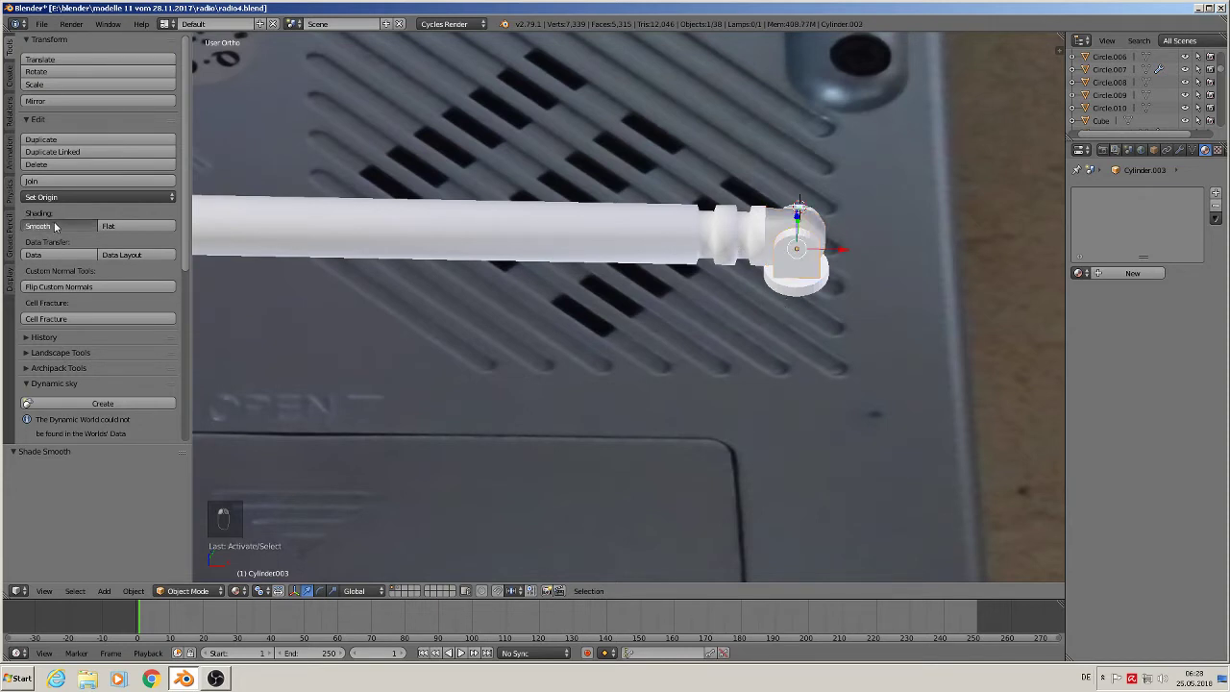
pyautogui.moveTo(1039, 215); pyautogui.dragTo(819, 221, button='middle')
pyautogui.rightClick(819, 221)
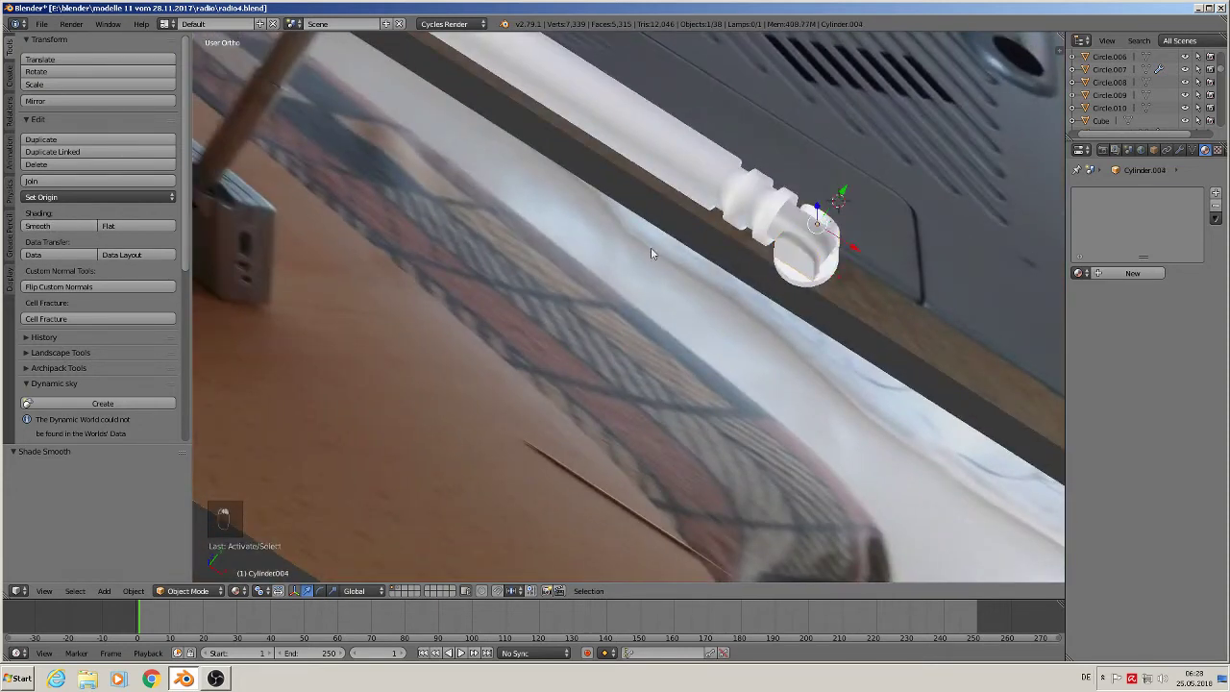
pyautogui.click(39, 226)
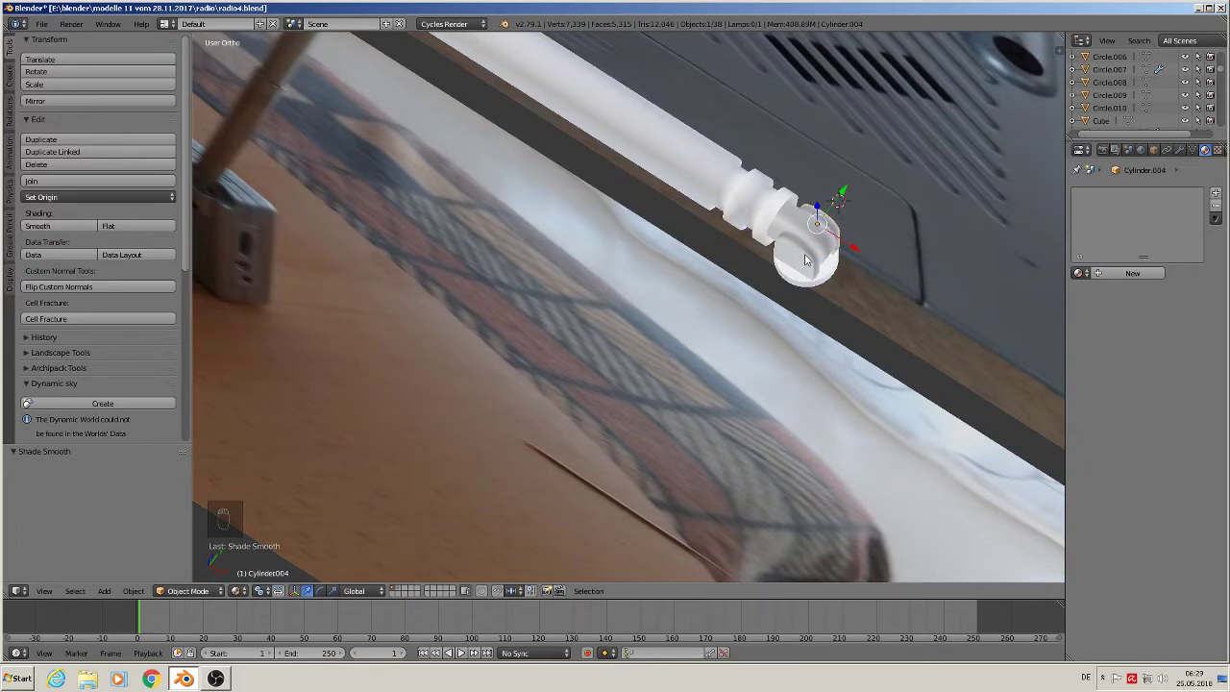
pyautogui.press('Tab')
pyautogui.press('Tab')
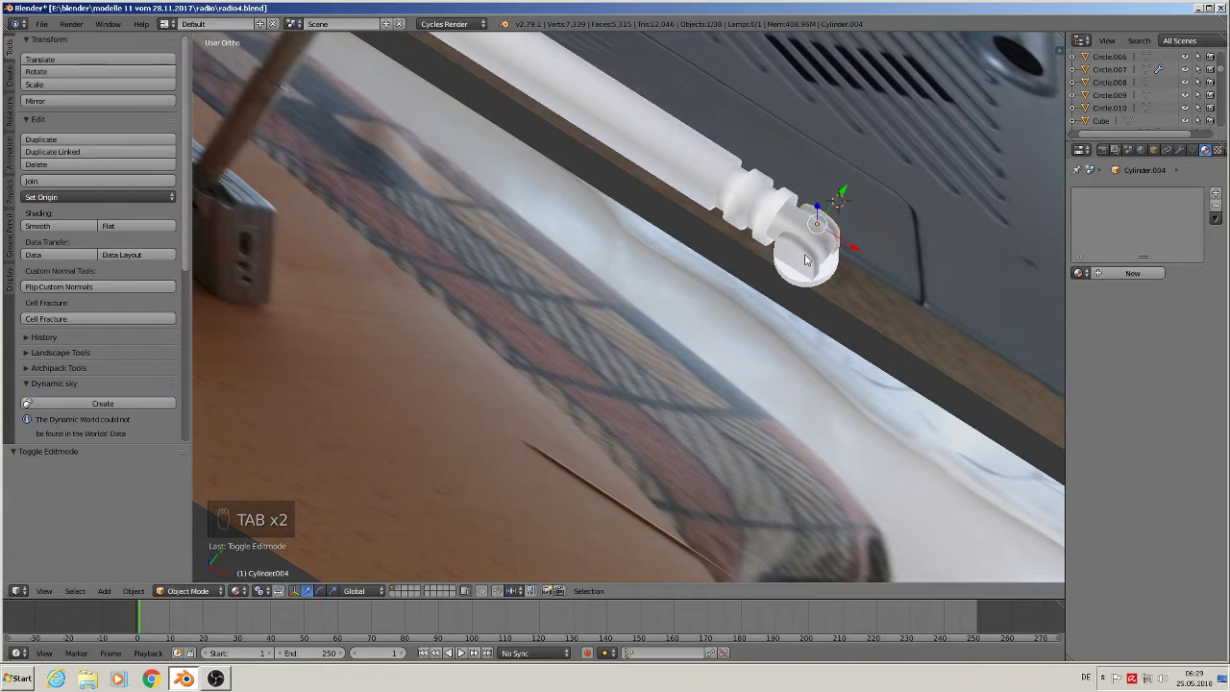
pyautogui.press('Tab')
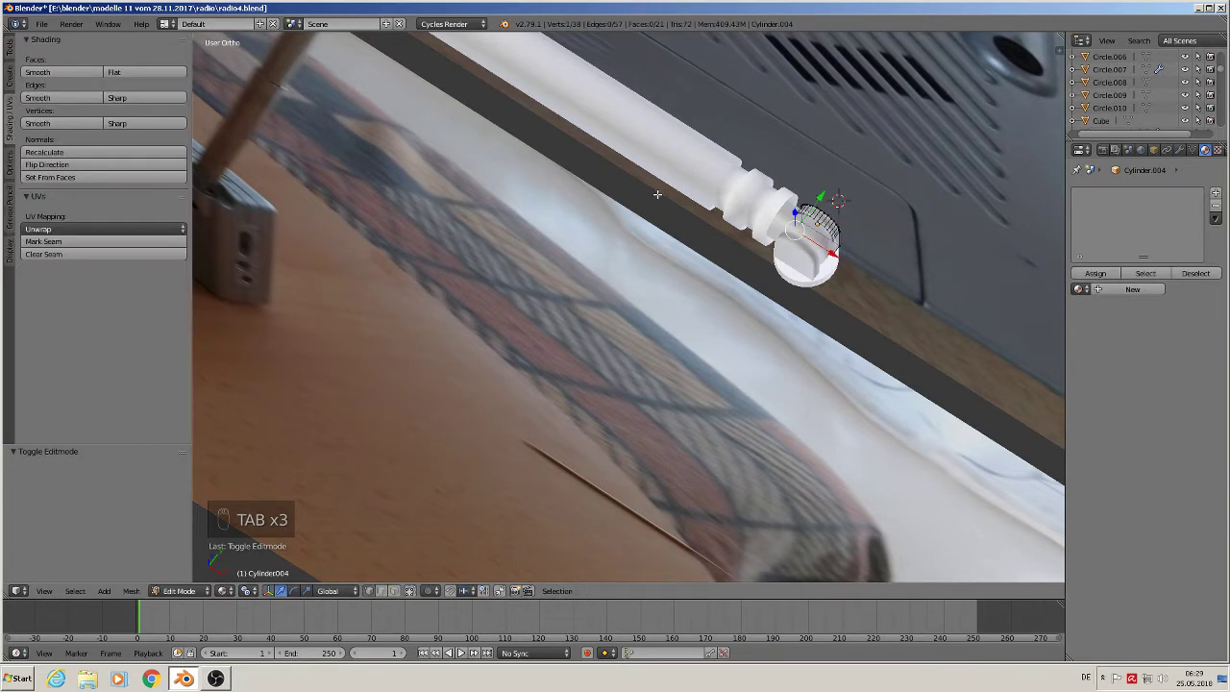
pyautogui.press('a')
pyautogui.press('a')
pyautogui.press('a')
pyautogui.press('a')
pyautogui.press('a')
pyautogui.press('a')
pyautogui.press('Tab')
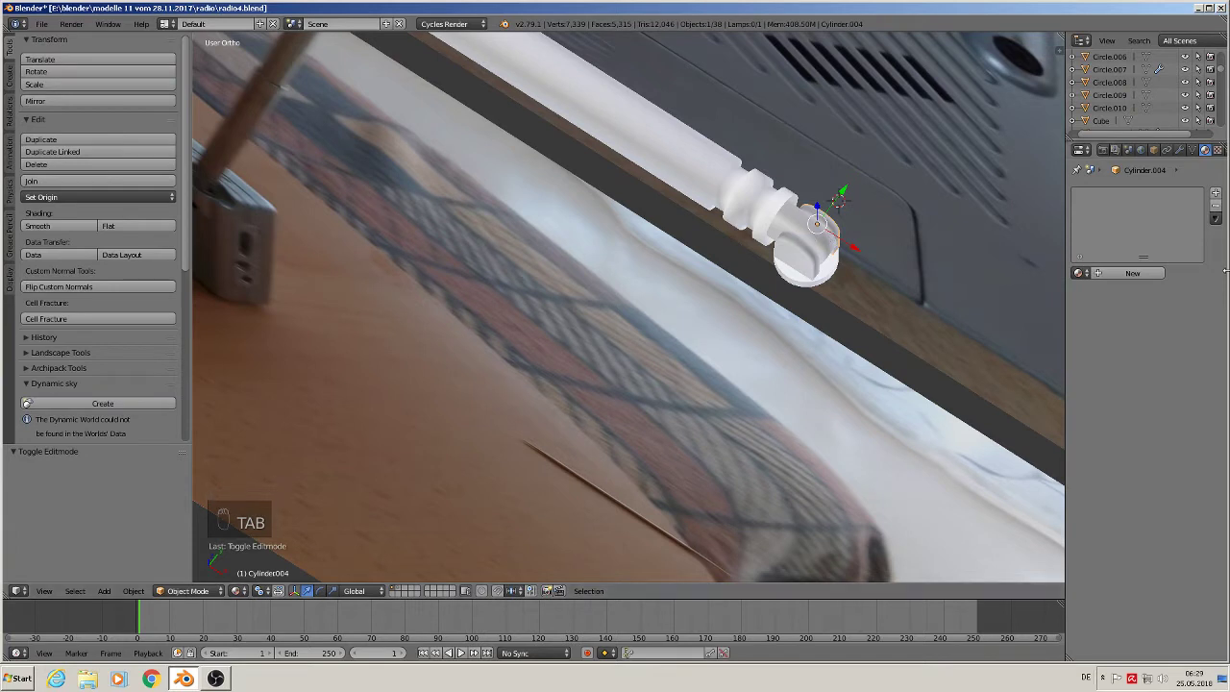
# - Add an Edge Split modifier to each of the three hinge pieces, the tongue and both lugs
pyautogui.click(1179, 150)
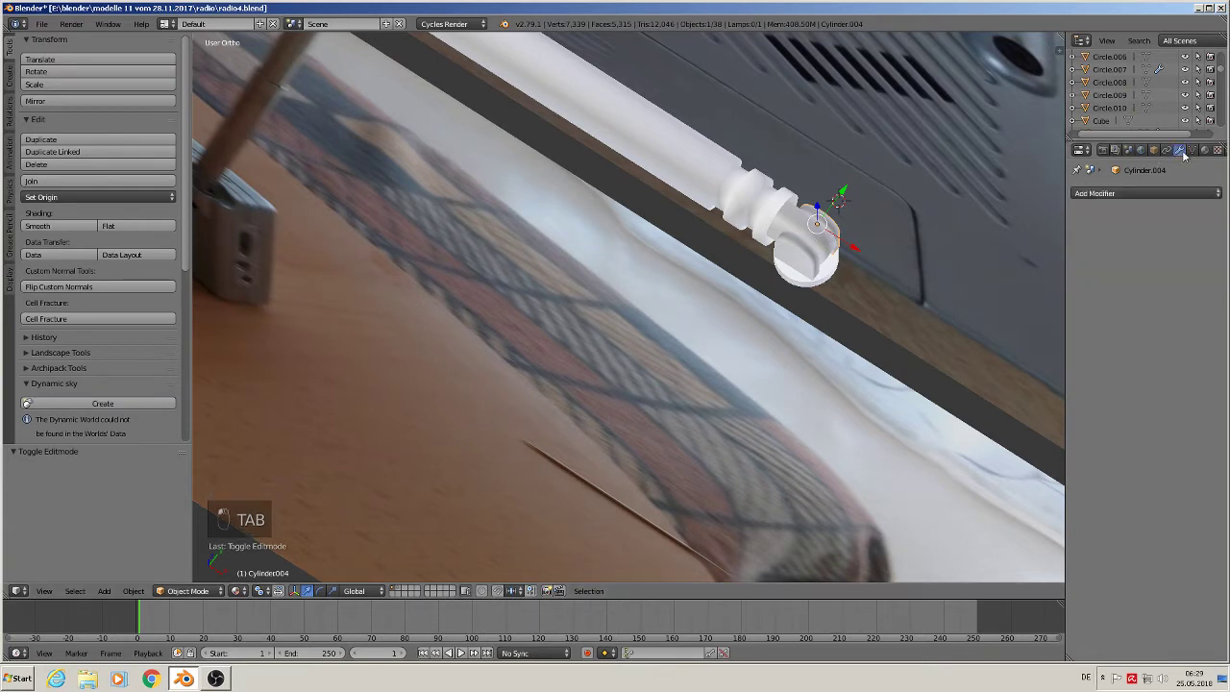
pyautogui.click(1088, 195)
pyautogui.click(1000, 293)
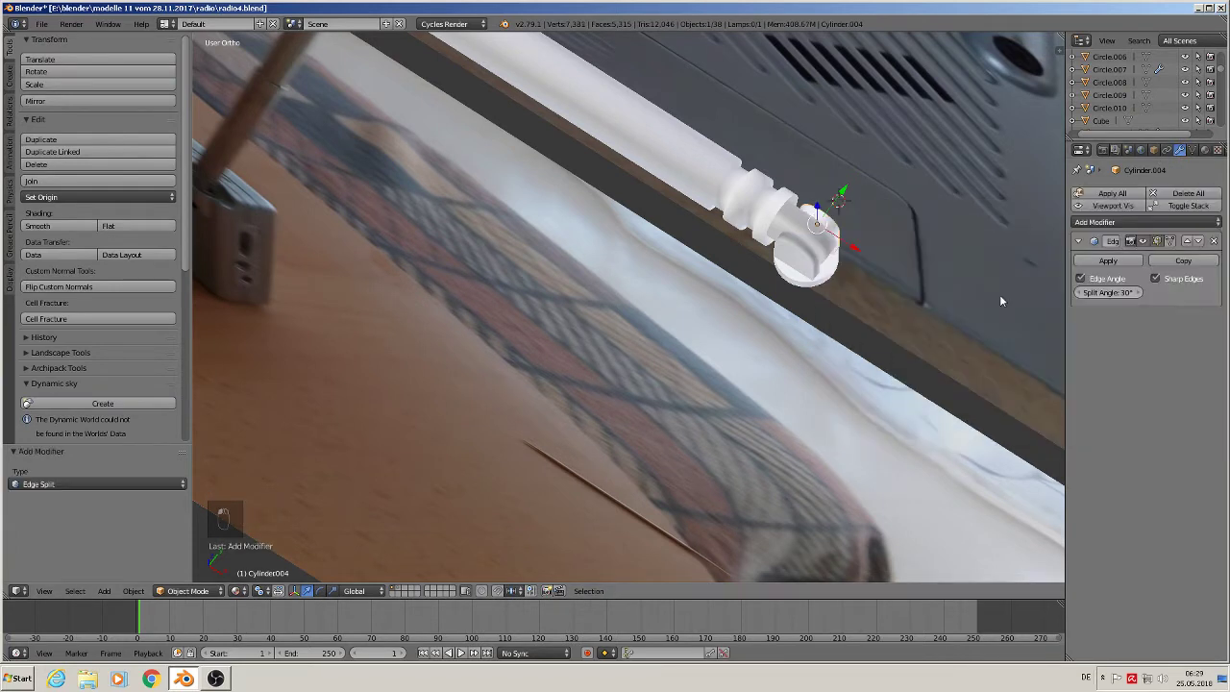
pyautogui.rightClick(803, 223)
pyautogui.click(1115, 193)
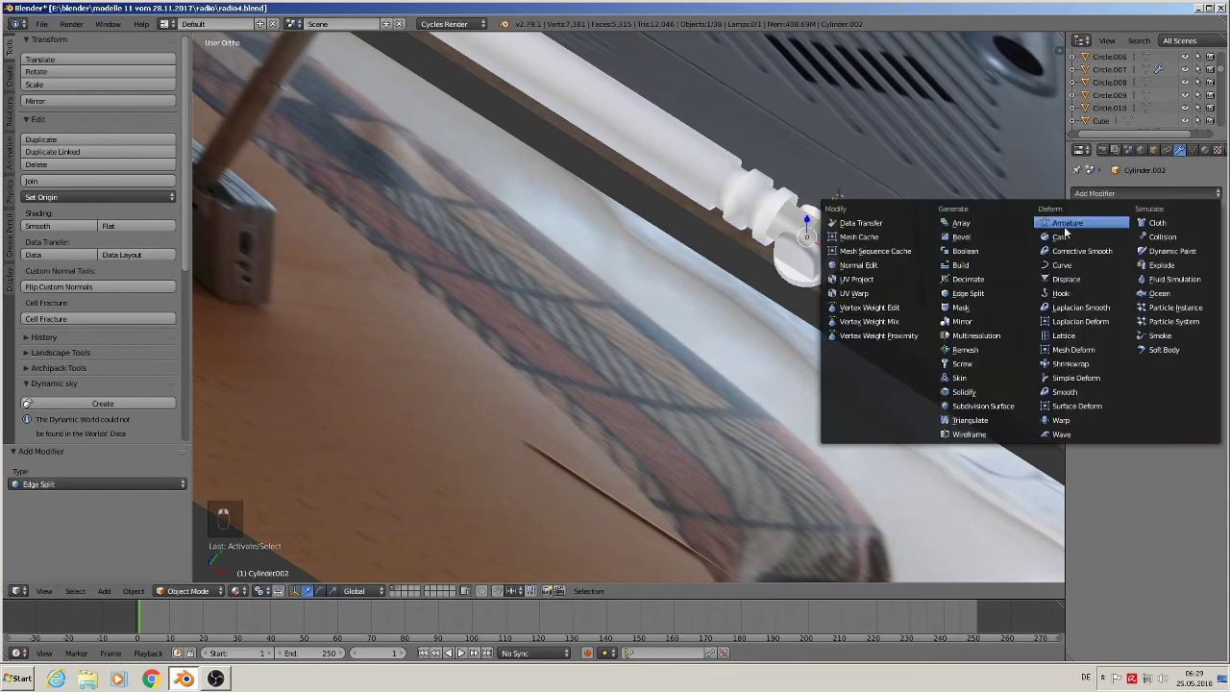
pyautogui.click(979, 280)
pyautogui.rightClick(805, 255)
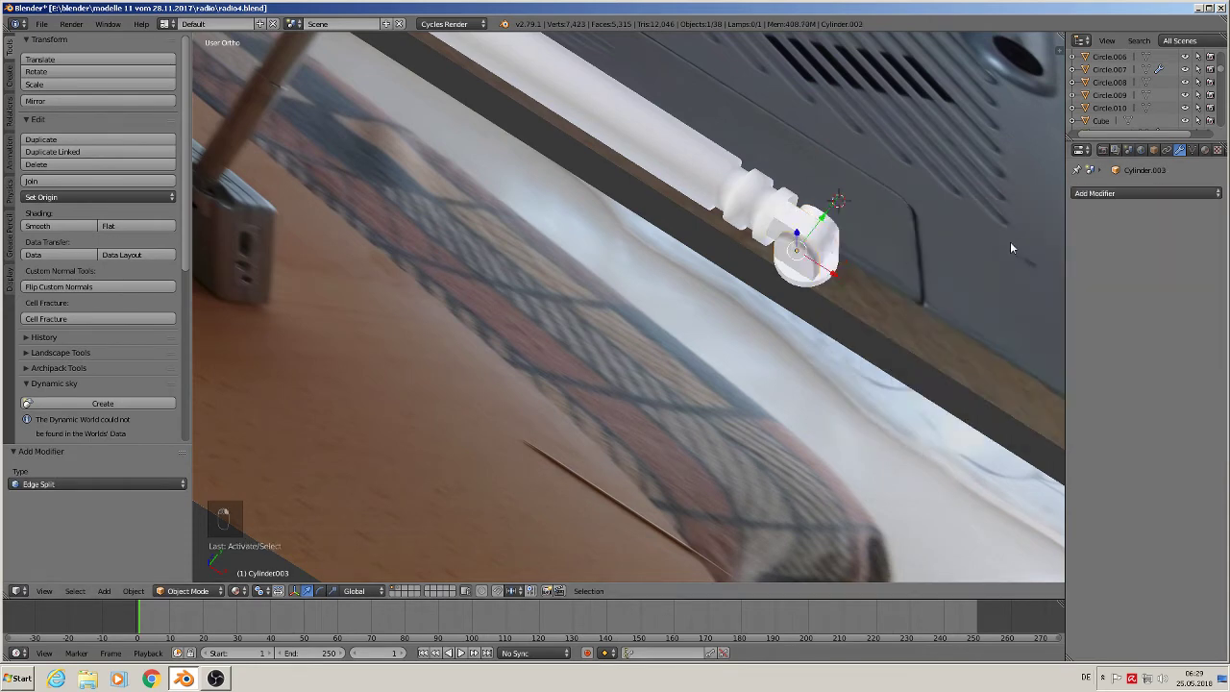
pyautogui.click(1096, 194)
pyautogui.click(991, 294)
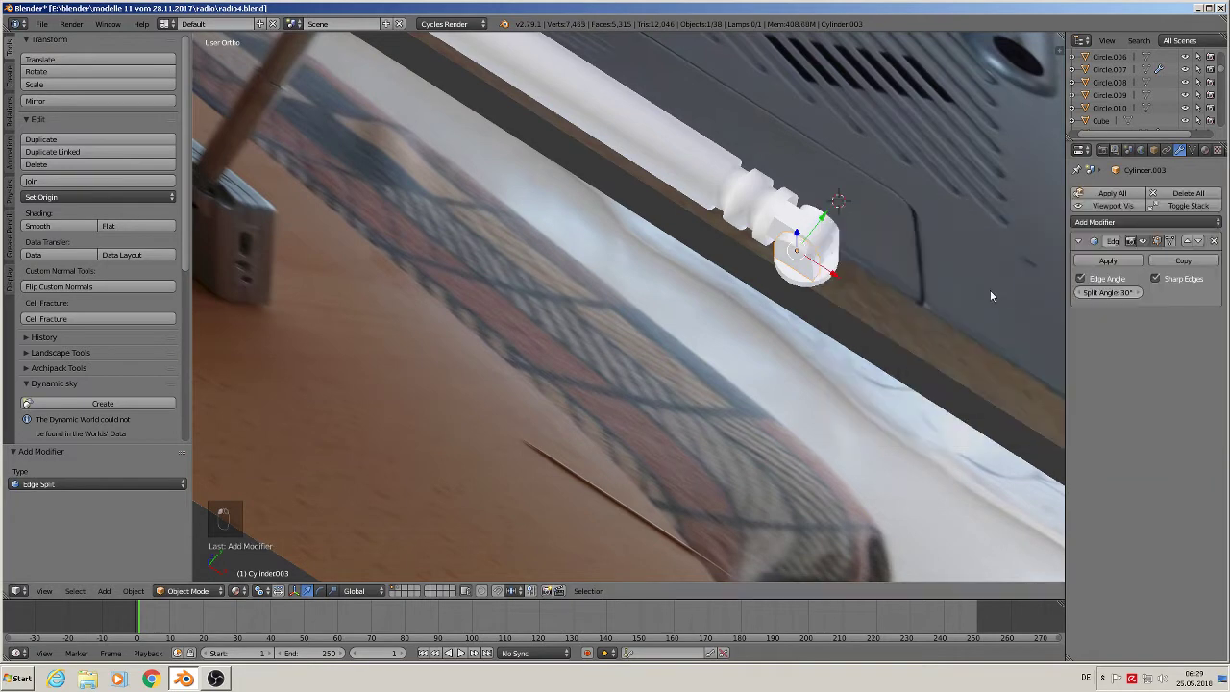
# - Select the hinge tongue, both lugs, the base disc and the antenna tube, and join them into one object
pyautogui.scroll(-2, 790, 318)
pyautogui.press('Tab')
pyautogui.moveTo(795, 315); pyautogui.dragTo(834, 276, button='middle')
pyautogui.press('Tab')
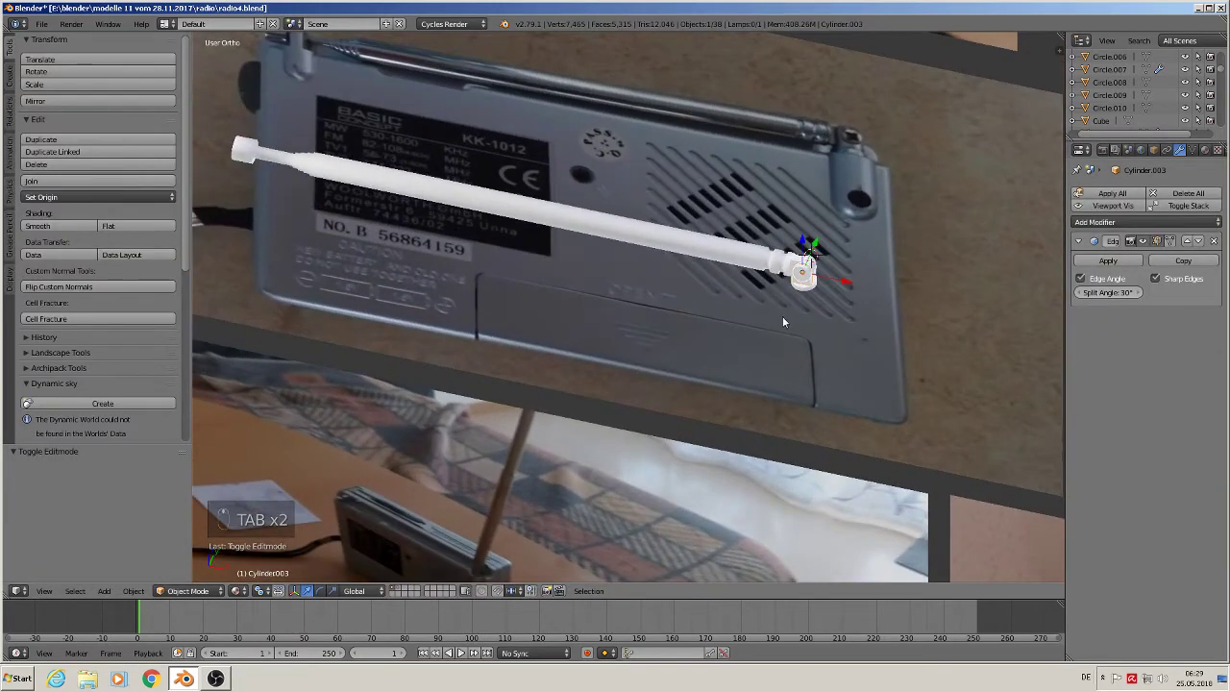
pyautogui.keyDown('shift'); pyautogui.moveTo(782, 317); pyautogui.dragTo(784, 353, button='middle'); pyautogui.keyUp('shift')
pyautogui.scroll(2, 783, 402)
pyautogui.scroll(2, 819, 315)
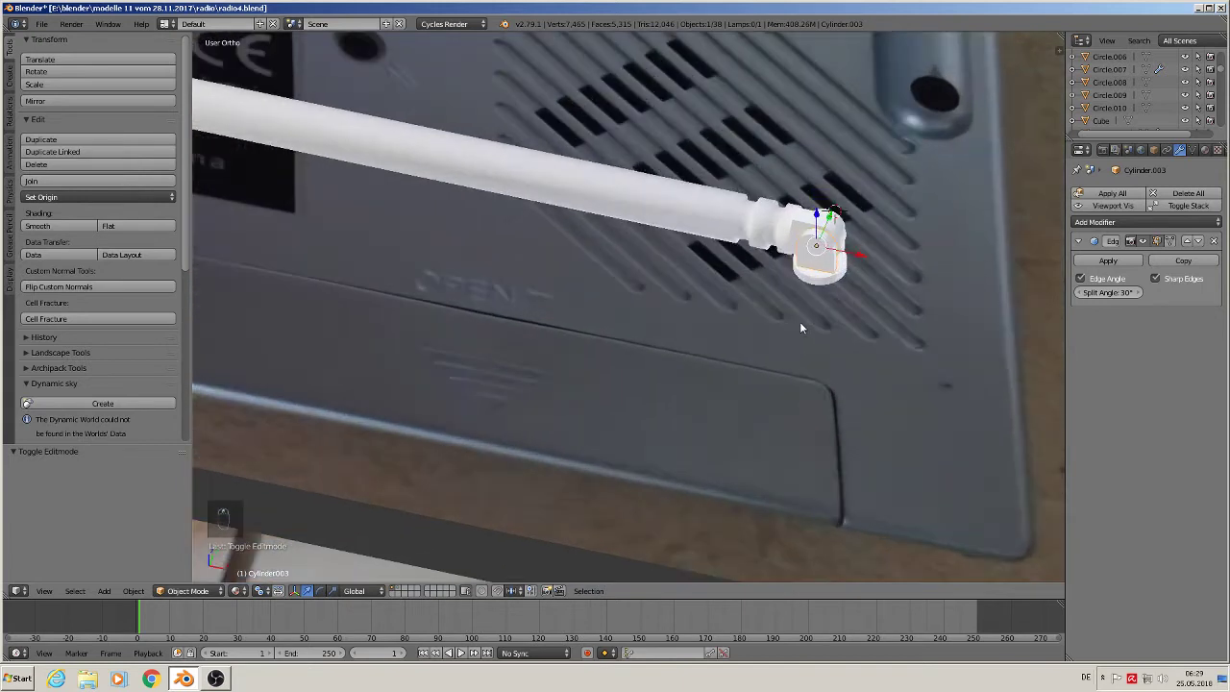
pyautogui.keyDown('shift'); pyautogui.rightClick(832, 217); pyautogui.keyUp('shift')
pyautogui.keyDown('shift'); pyautogui.rightClick(836, 217); pyautogui.keyUp('shift')
pyautogui.keyDown('shift'); pyautogui.rightClick(811, 282); pyautogui.keyUp('shift')
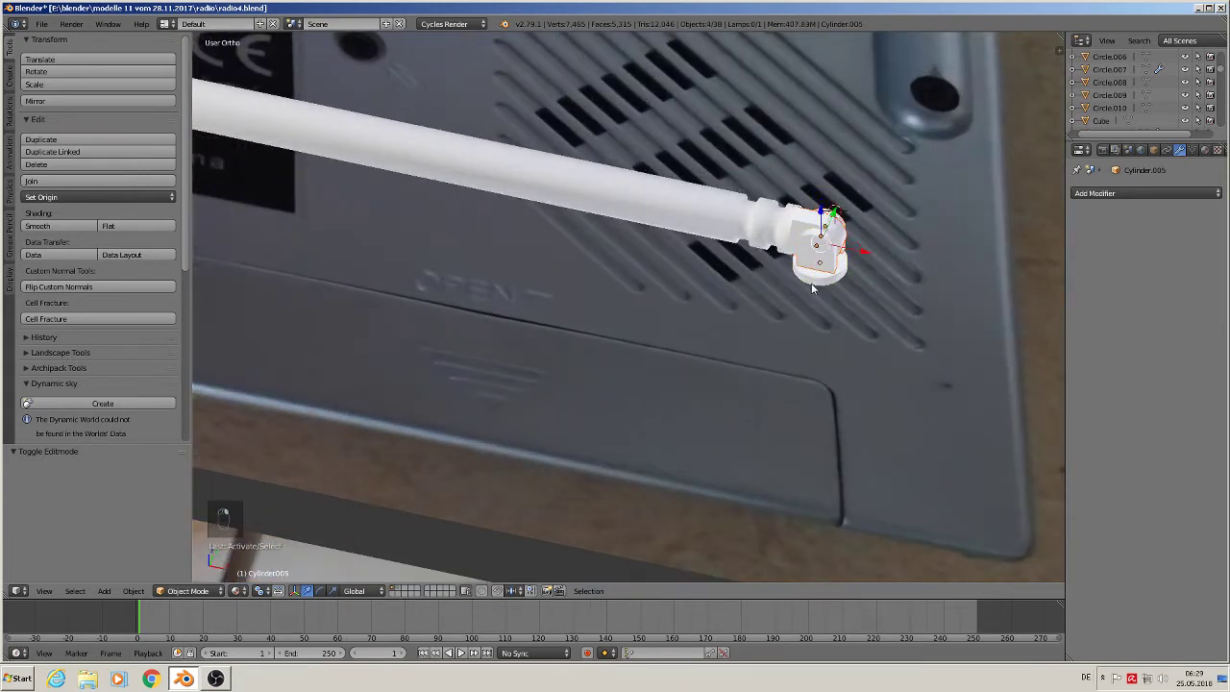
pyautogui.keyDown('shift'); pyautogui.rightClick(720, 209); pyautogui.keyUp('shift')
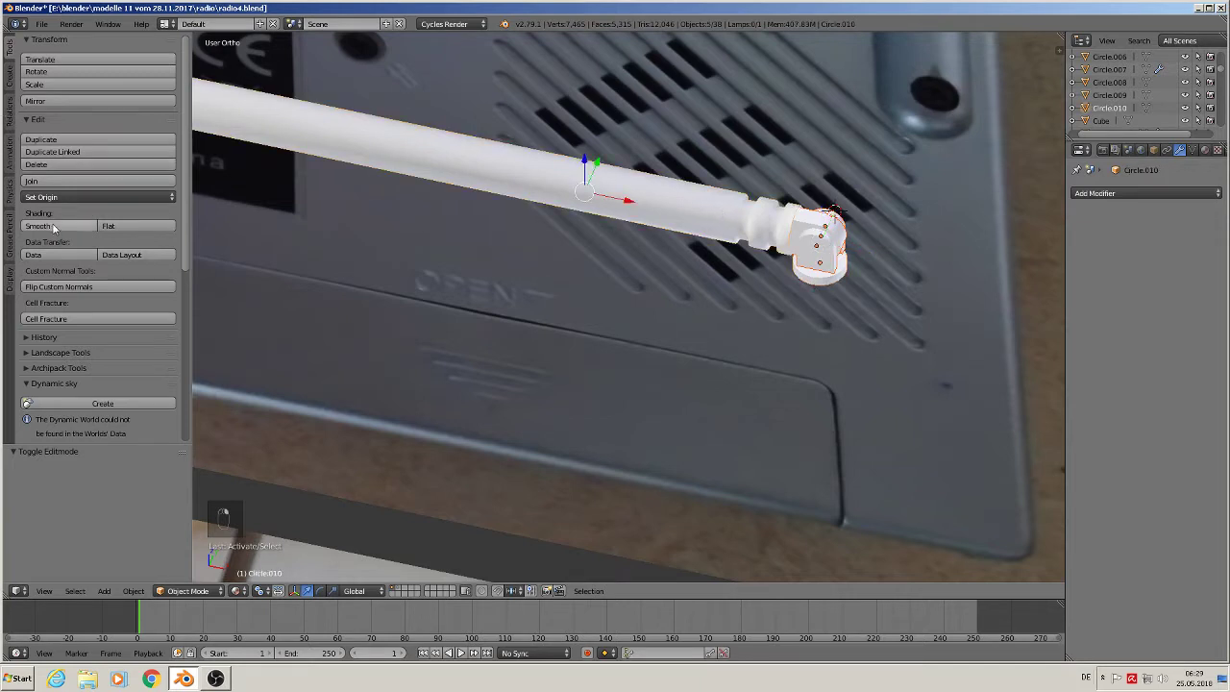
pyautogui.click(66, 183)
# - Add an Edge Split modifier to the joined antenna object
pyautogui.scroll(-3, 367, 251)
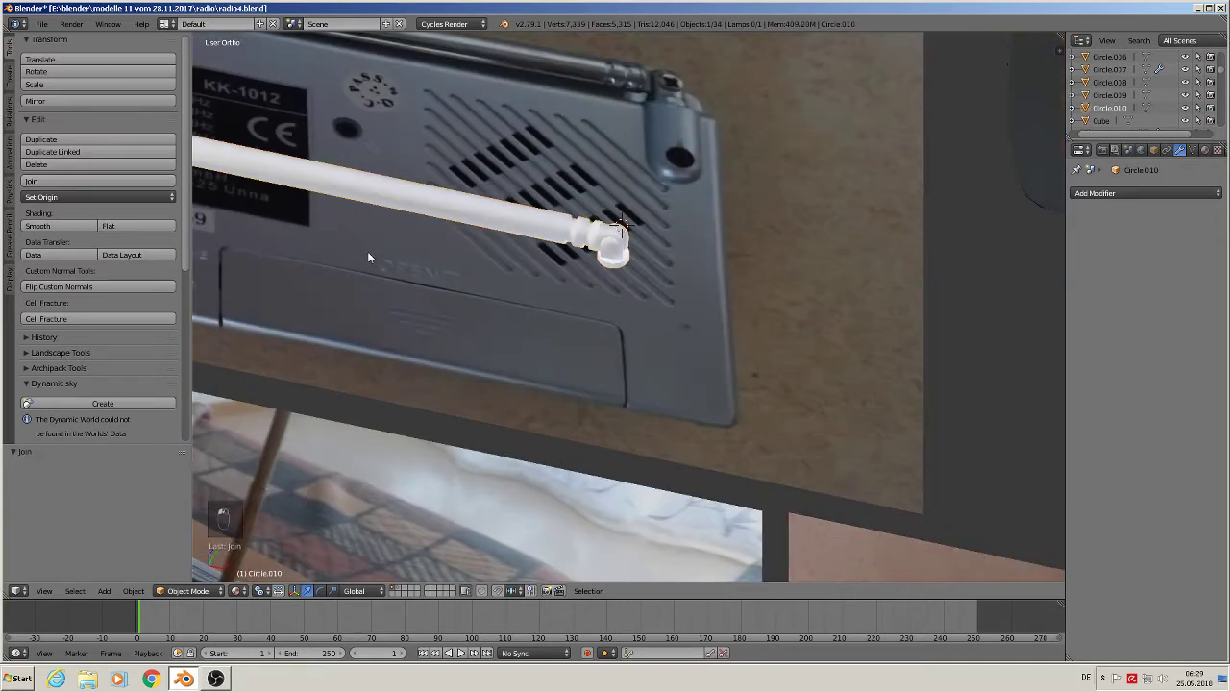
pyautogui.click(1134, 192)
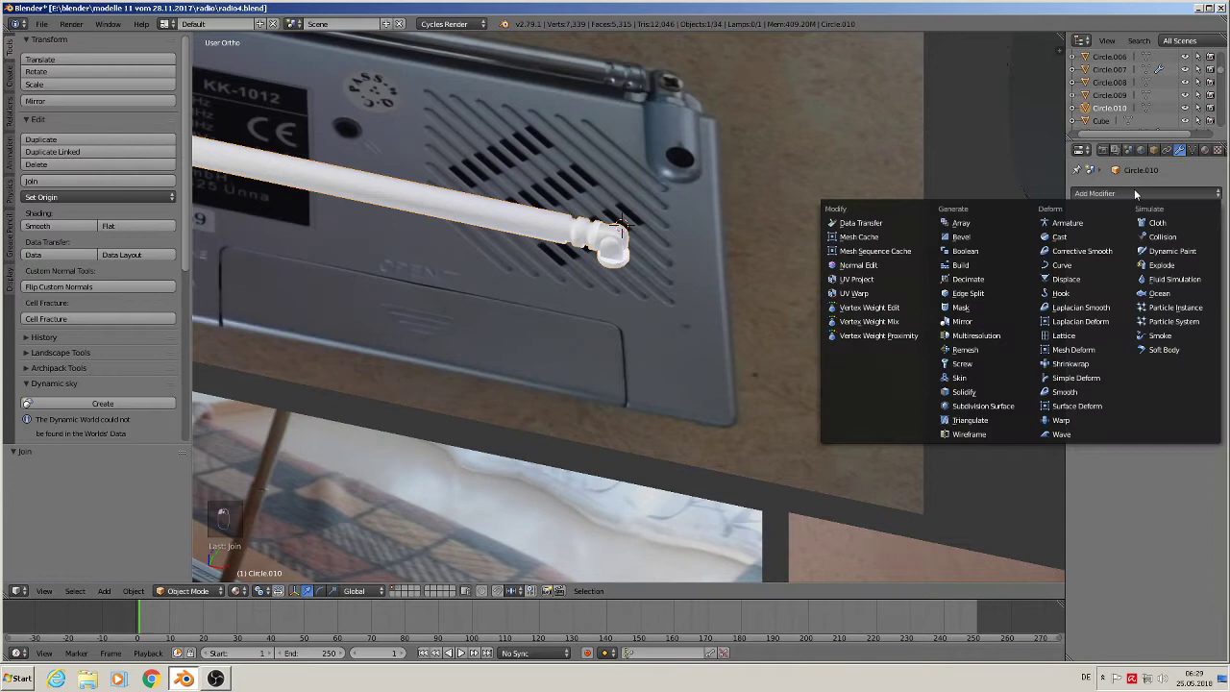
pyautogui.click(988, 291)
pyautogui.keyDown('shift'); pyautogui.moveTo(536, 258); pyautogui.dragTo(888, 250, button='middle'); pyautogui.keyUp('shift')
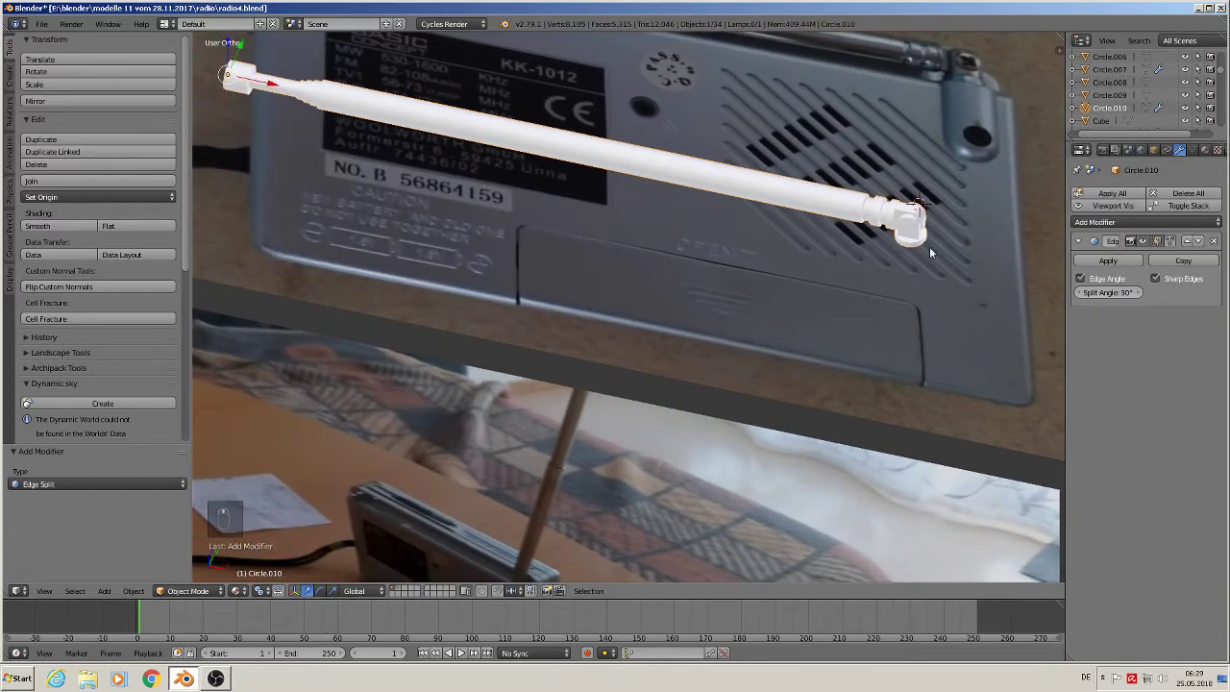
# - Assign the existing material "silver" to the joined antenna
pyautogui.click(1204, 151)
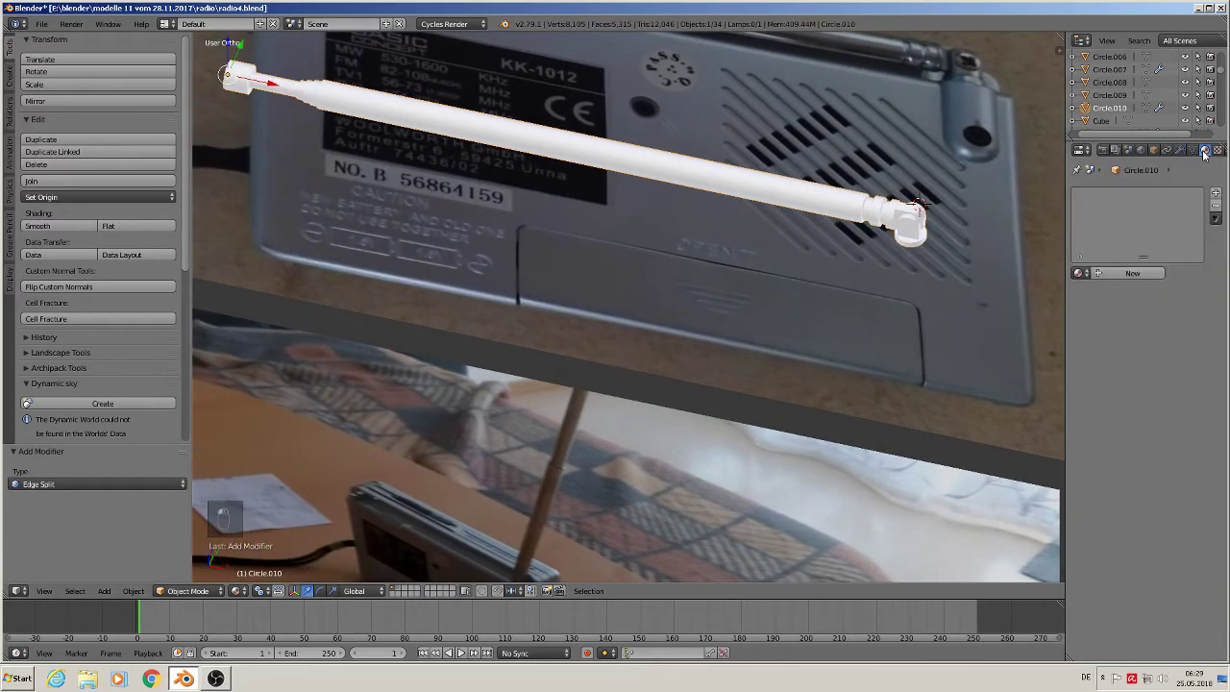
pyautogui.click(1077, 273)
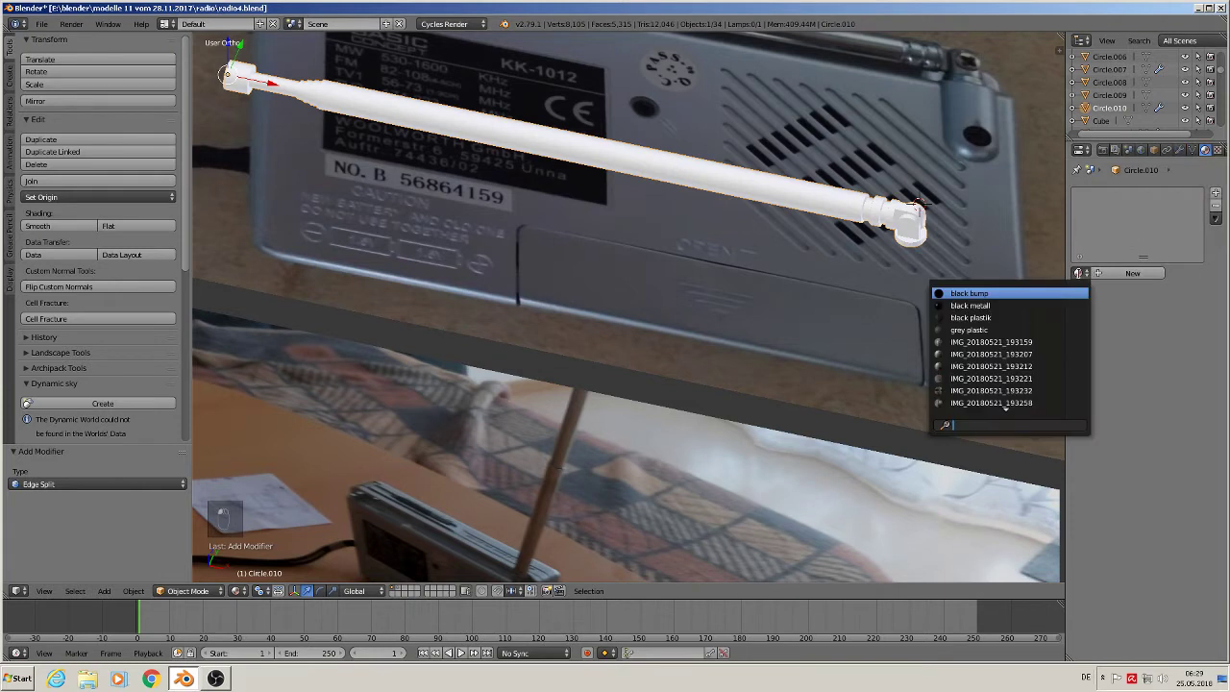
pyautogui.scroll(-10, 1035, 408)
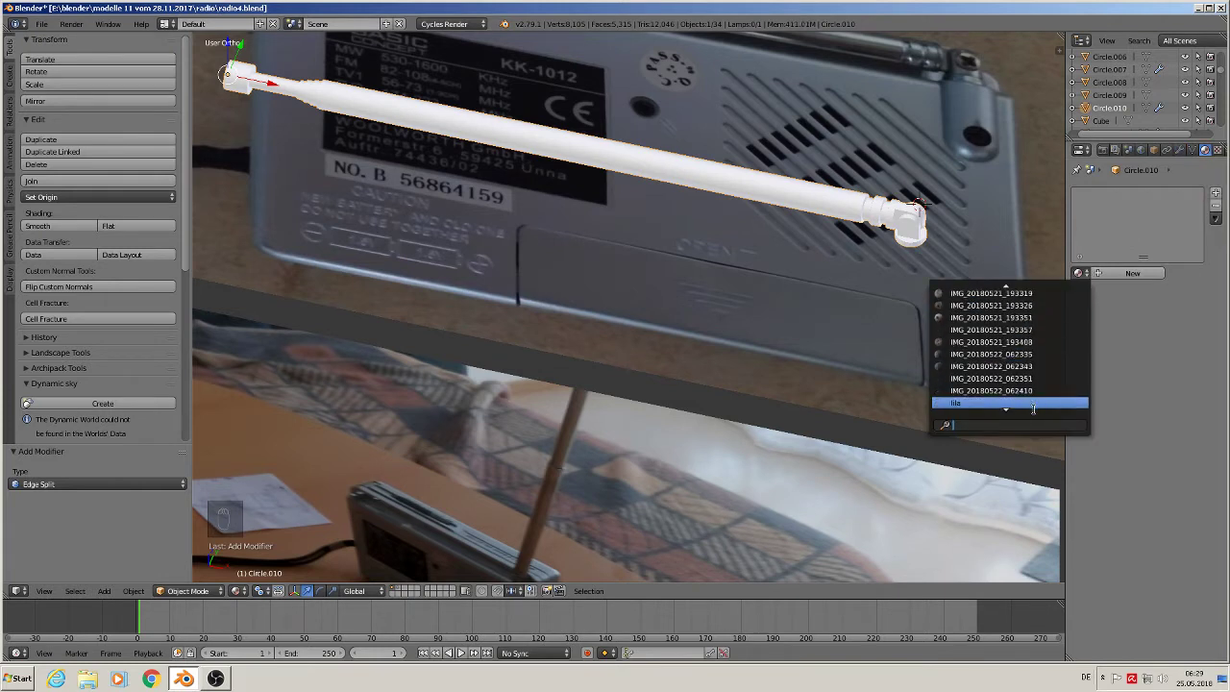
pyautogui.scroll(-4, 1032, 408)
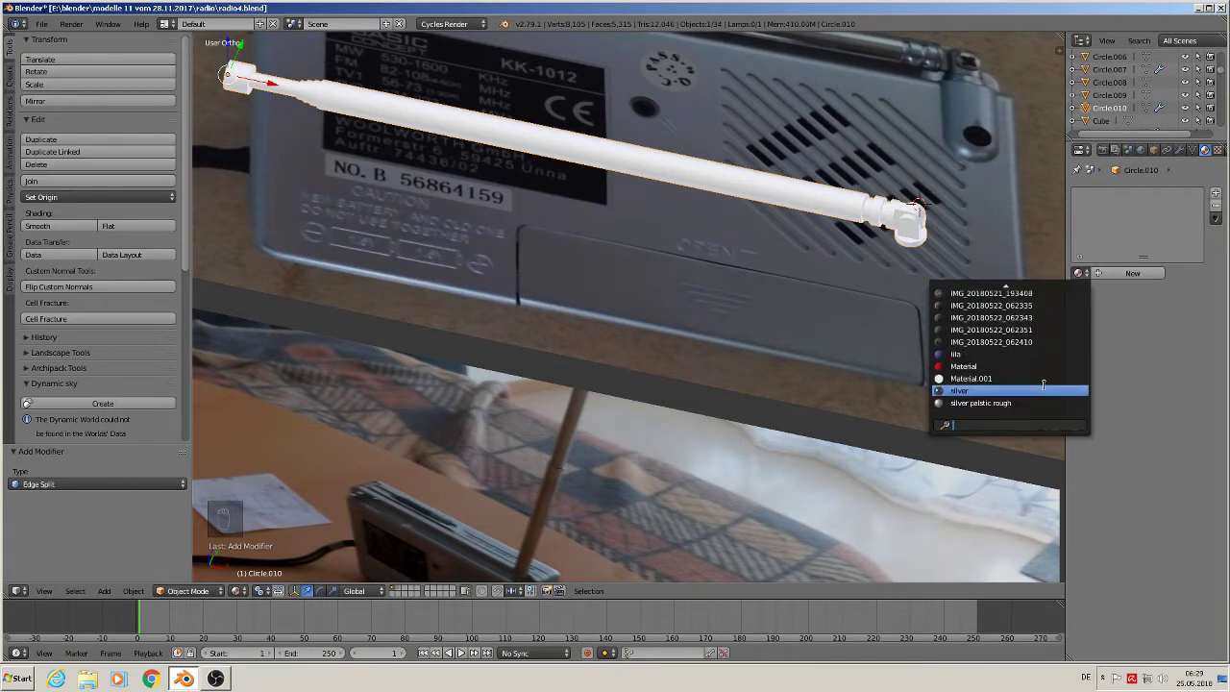
pyautogui.click(1038, 390)
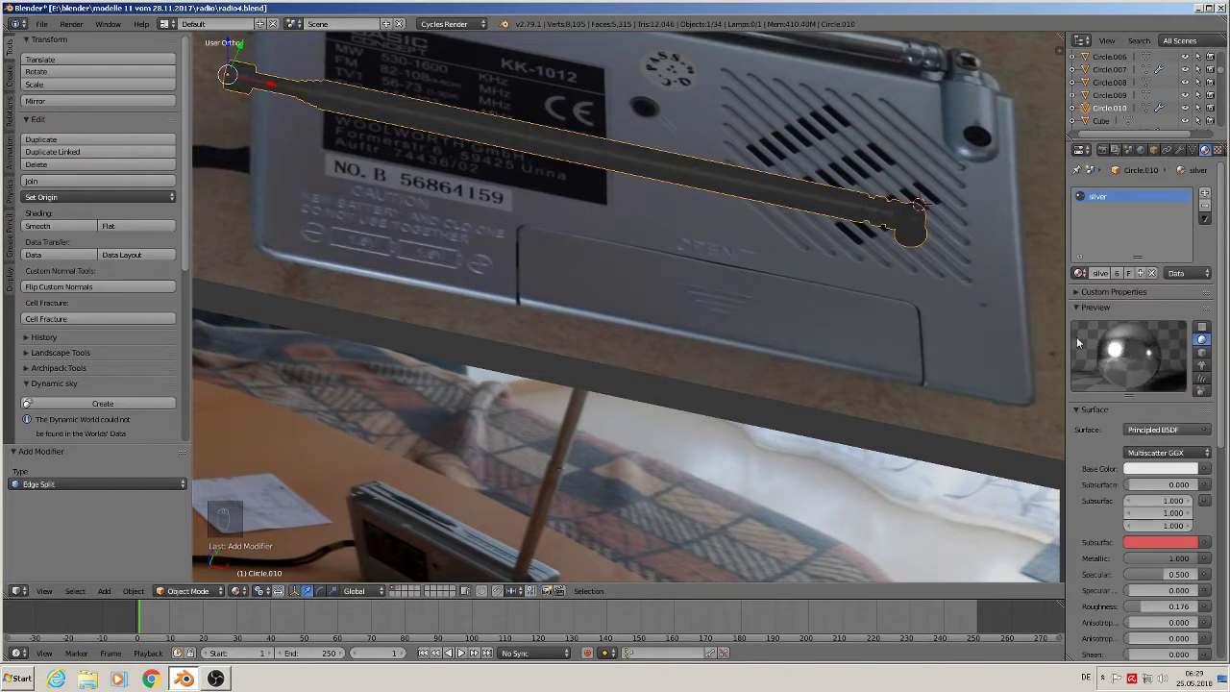
# - Move the antenna about 4.379 along X, away from the reference photo and past the radio body
pyautogui.scroll(-8, 802, 260)
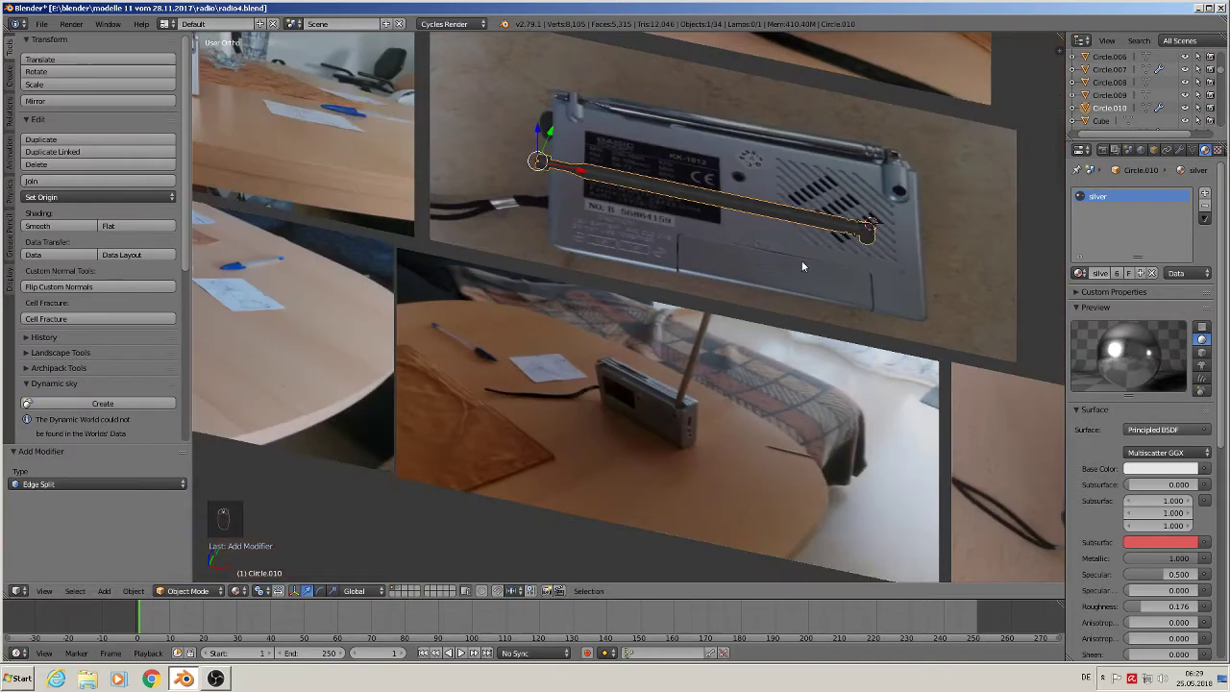
pyautogui.scroll(-4, 748, 380)
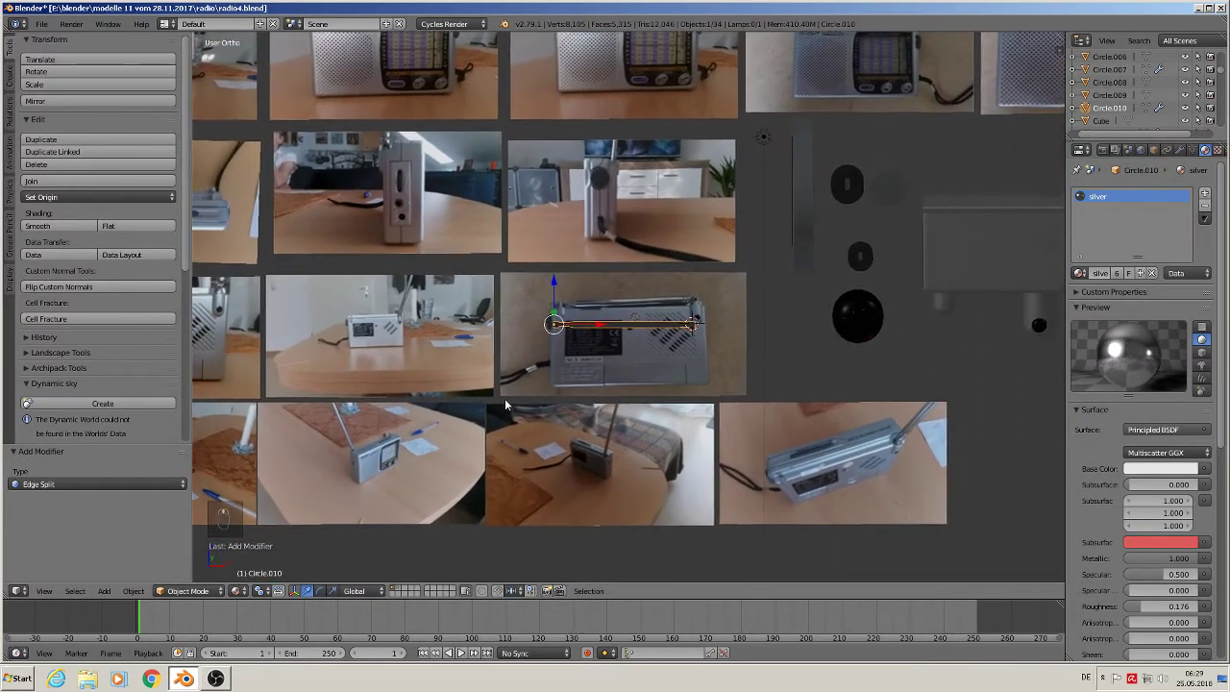
pyautogui.keyDown('shift'); pyautogui.moveTo(505, 400); pyautogui.dragTo(185, 394, button='middle'); pyautogui.keyUp('shift')
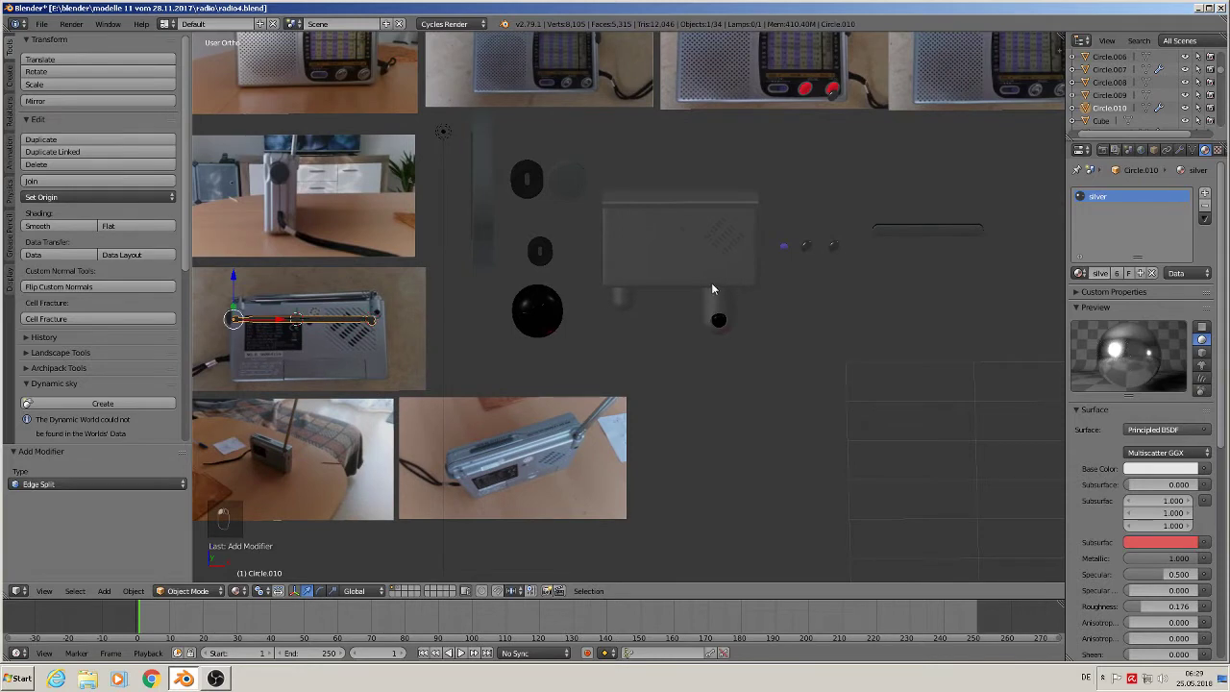
pyautogui.moveTo(278, 321); pyautogui.dragTo(836, 293)
# - Move the antenna in front view about -1.408 along X and 1.466 along Z to the radio body's upper edge
pyautogui.keyDown('shift'); pyautogui.moveTo(665, 376); pyautogui.dragTo(883, 495, button='middle'); pyautogui.keyUp('shift')
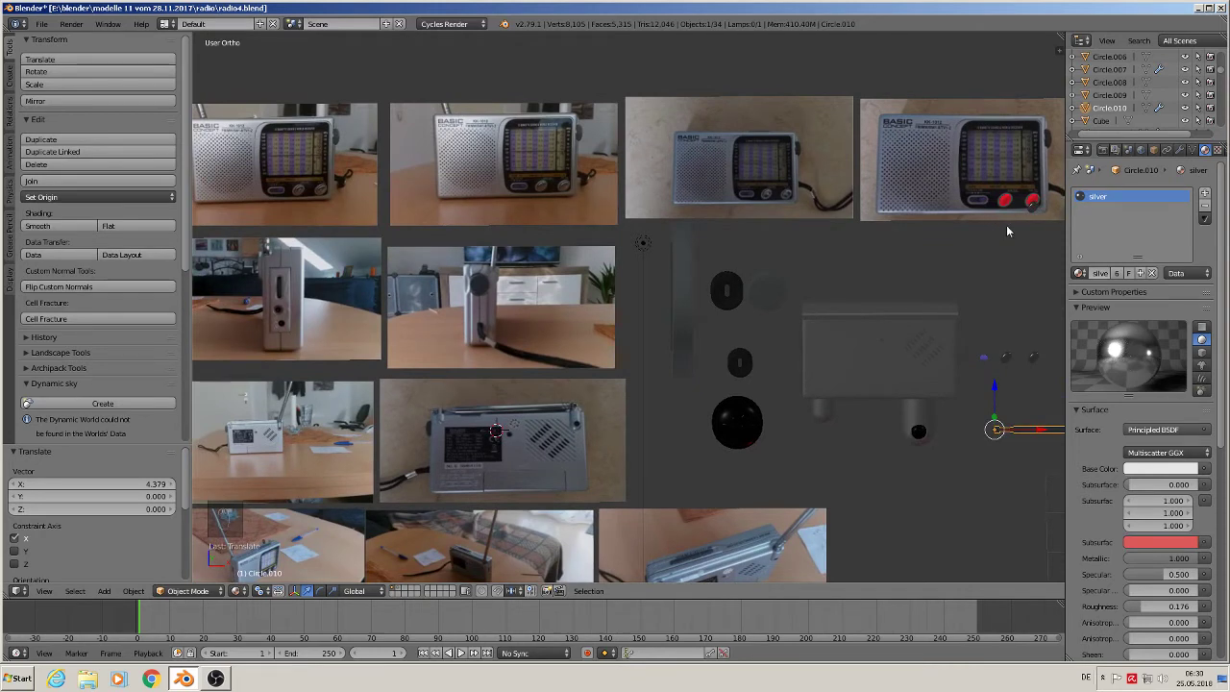
pyautogui.scroll(-2, 453, 353)
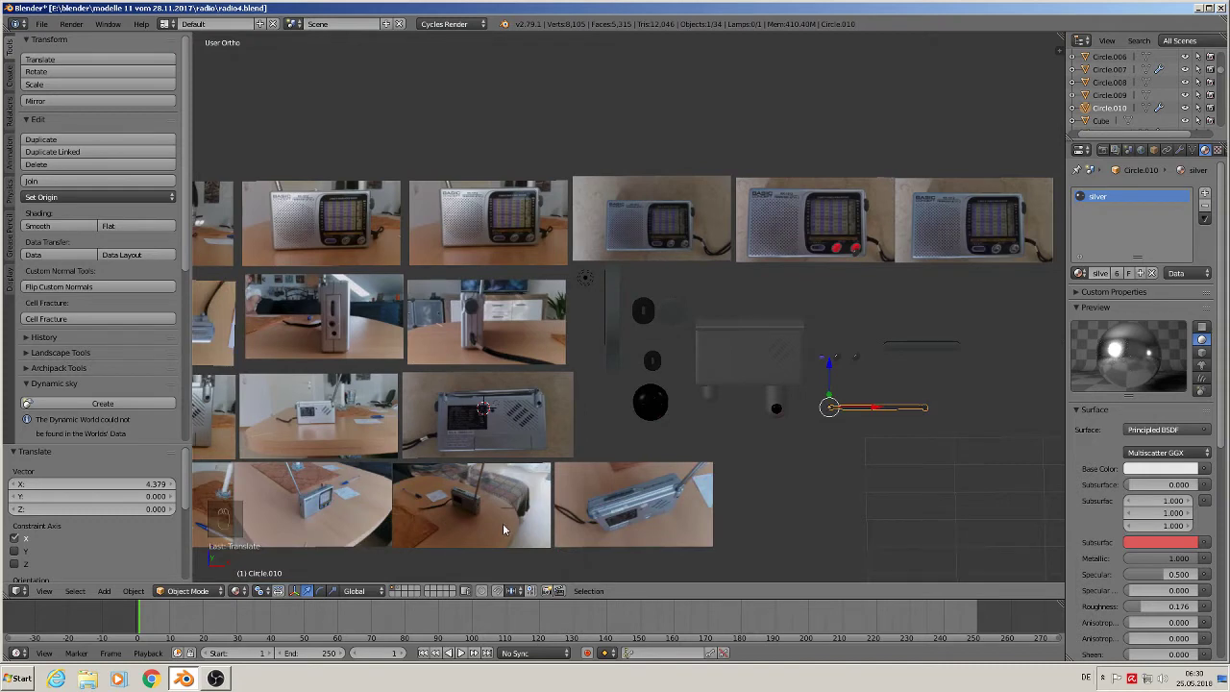
pyautogui.scroll(2, 628, 313)
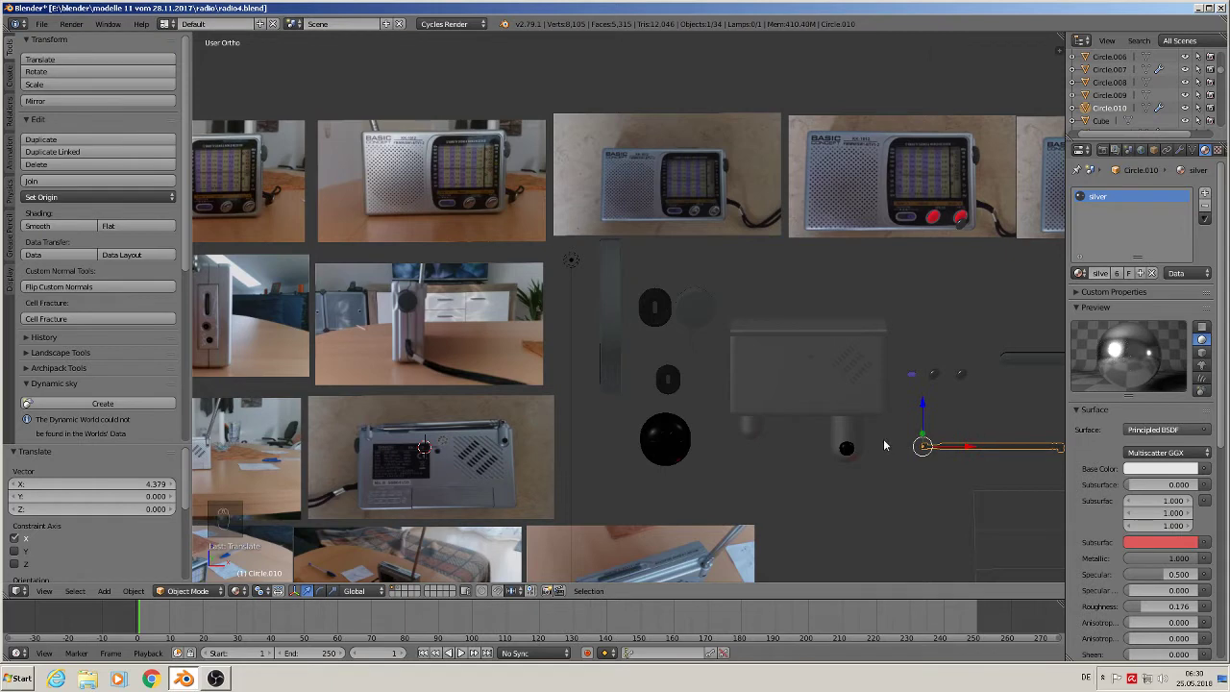
pyautogui.scroll(1, 889, 507)
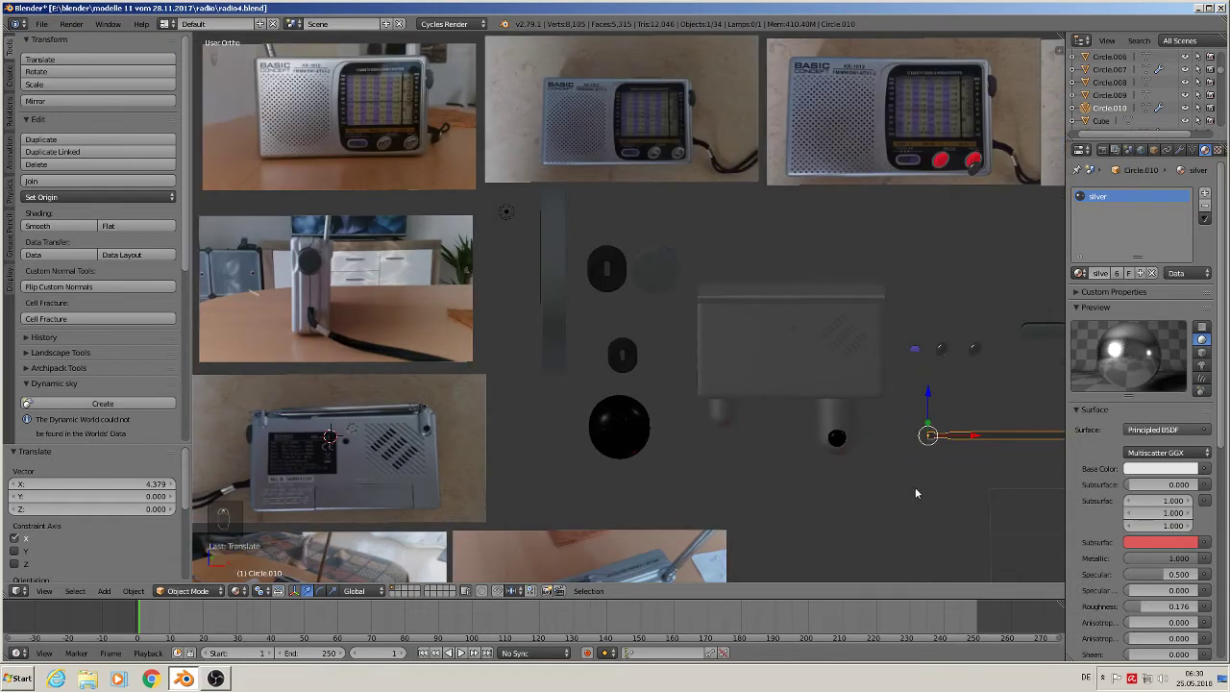
pyautogui.press('KP_1')
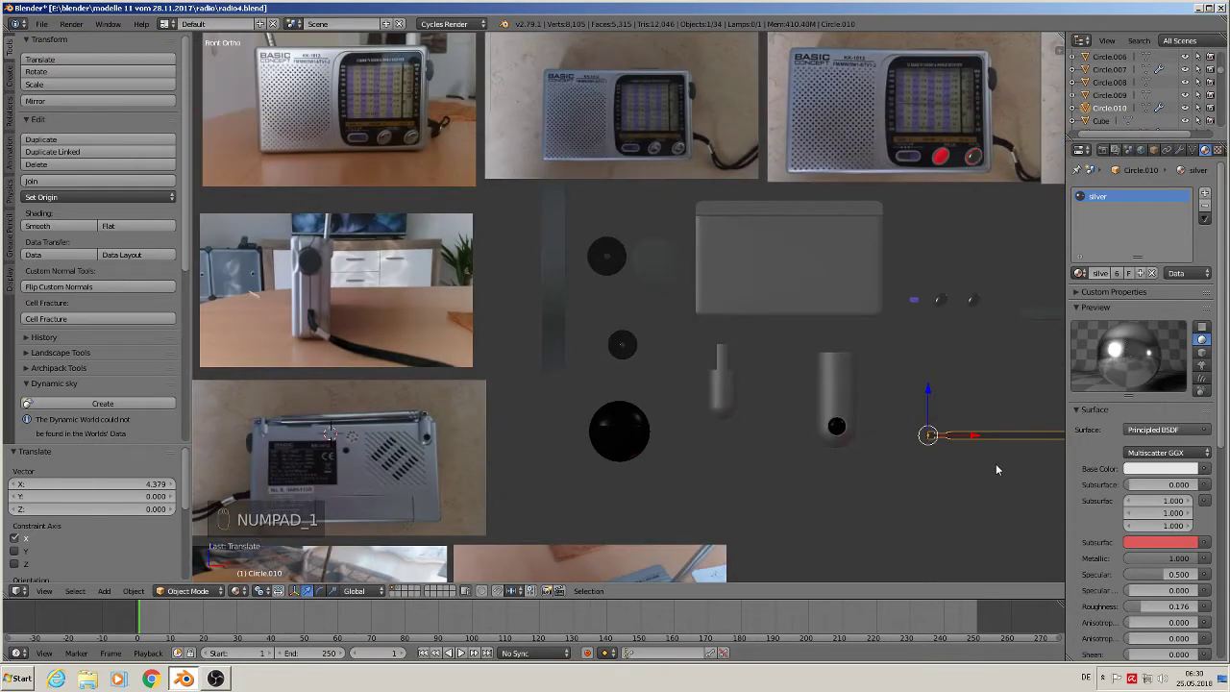
pyautogui.press('g')
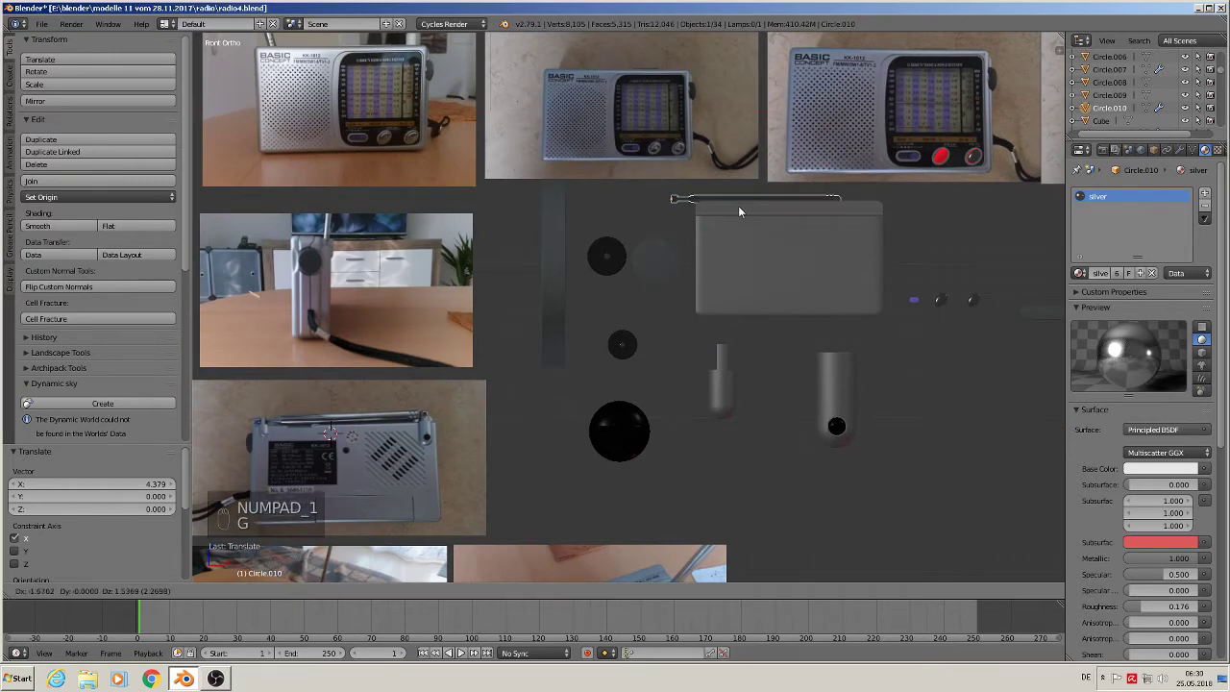
pyautogui.click(778, 216)
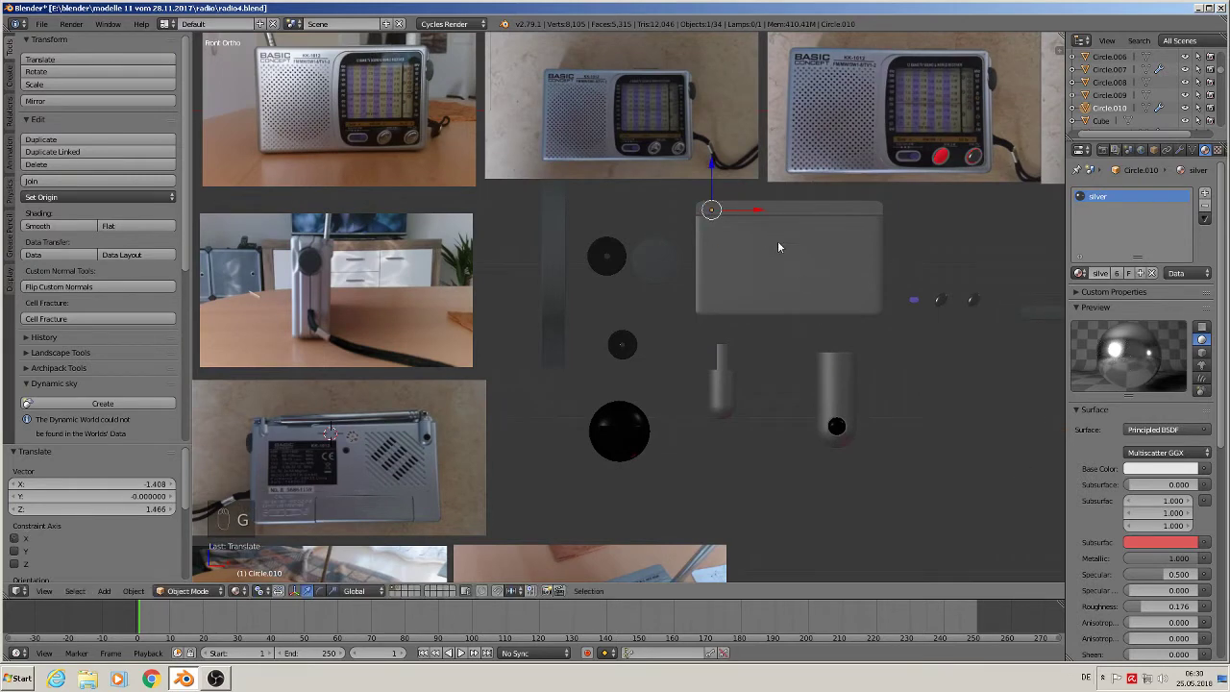
# - Move the antenna about -1.571 along Y to the back of the radio body
pyautogui.moveTo(777, 240); pyautogui.dragTo(744, 190, button='middle')
pyautogui.press('g')
pyautogui.press('y')
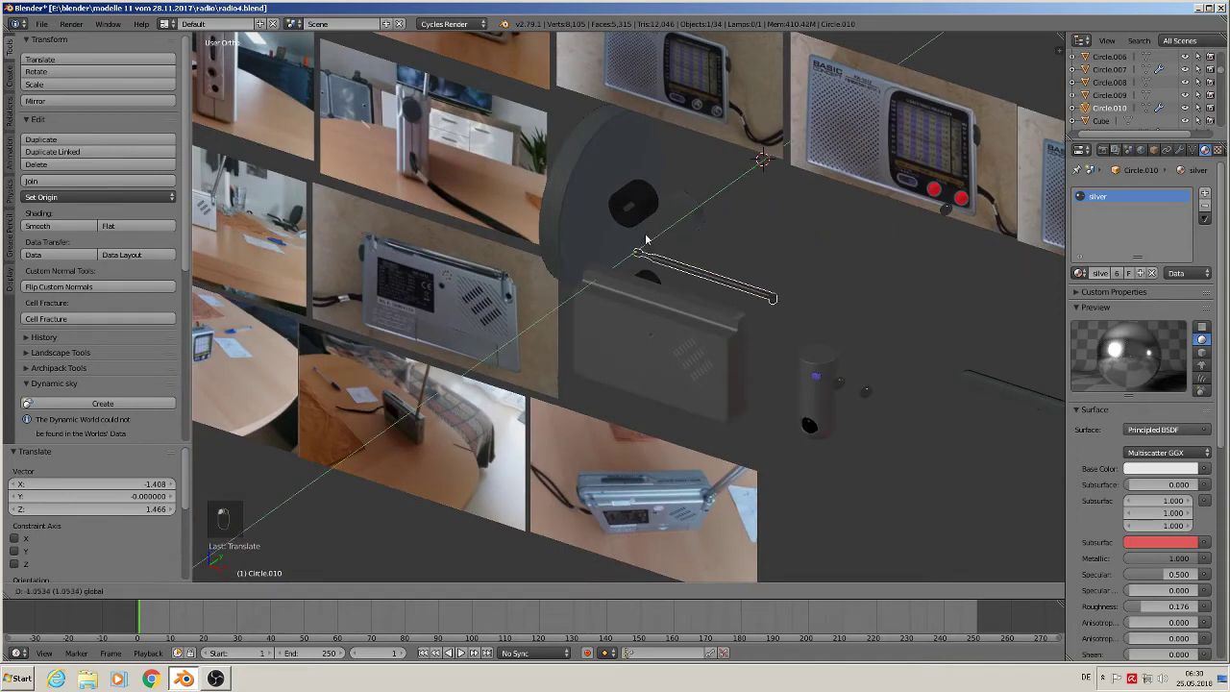
pyautogui.click(602, 260)
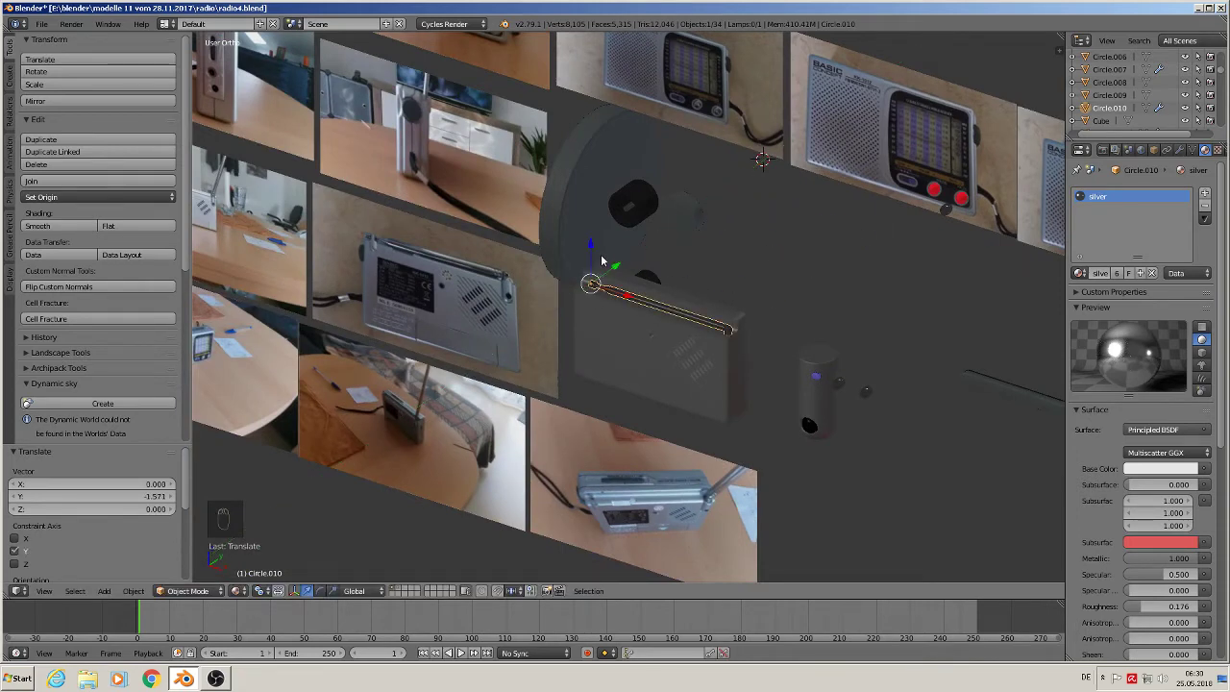
# - Move the antenna about -0.044 along X in front view and scale it by about 1.052 to span the radio's width
pyautogui.press('KP_1')
pyautogui.scroll(4, 836, 341)
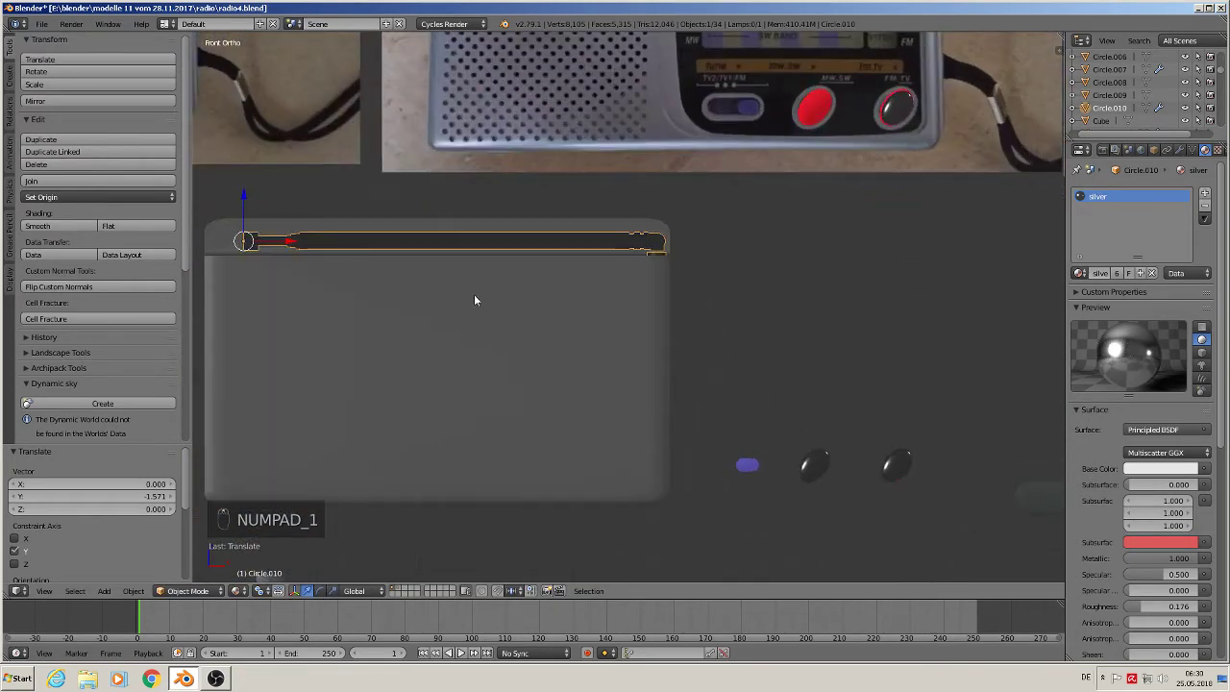
pyautogui.keyDown('shift'); pyautogui.moveTo(284, 235); pyautogui.dragTo(439, 210, button='middle'); pyautogui.keyUp('shift')
pyautogui.press('g')
pyautogui.press('x')
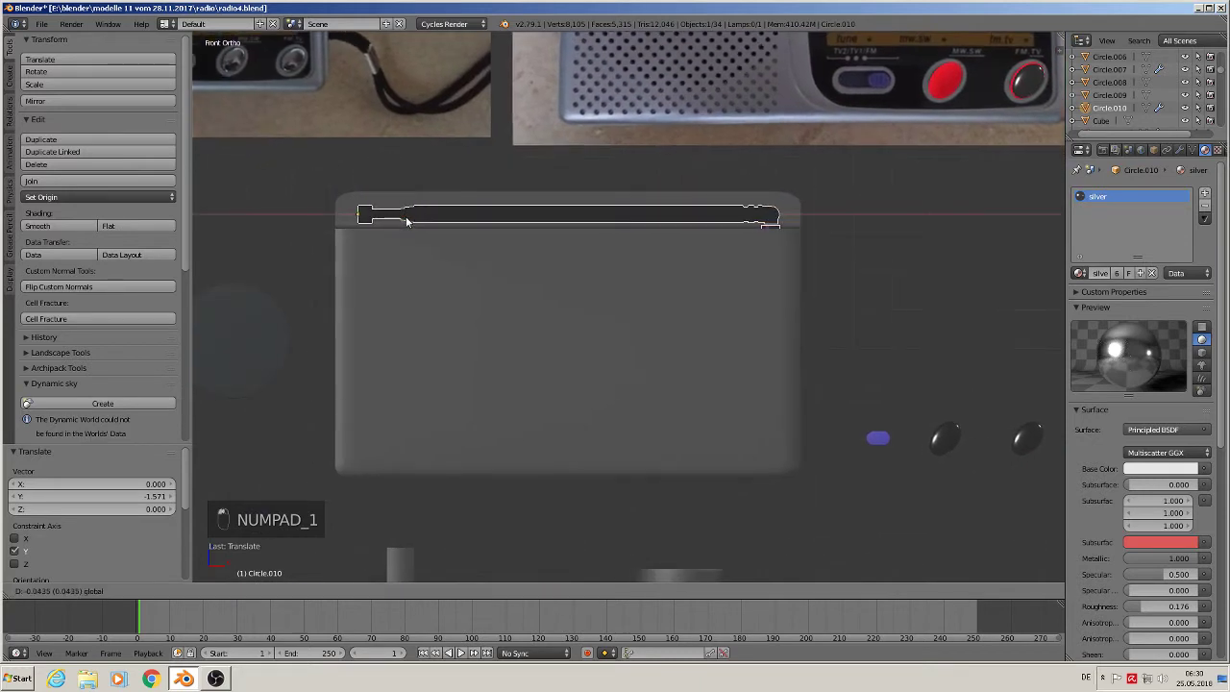
pyautogui.click(406, 220)
pyautogui.press('s')
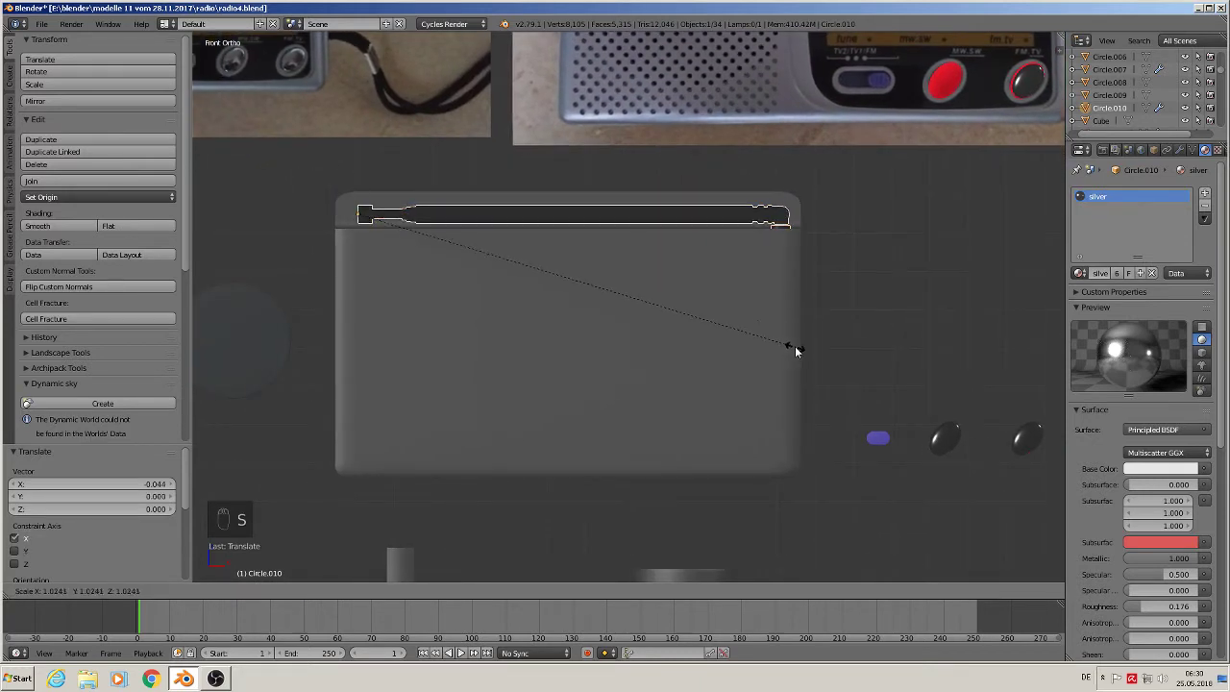
pyautogui.click(806, 350)
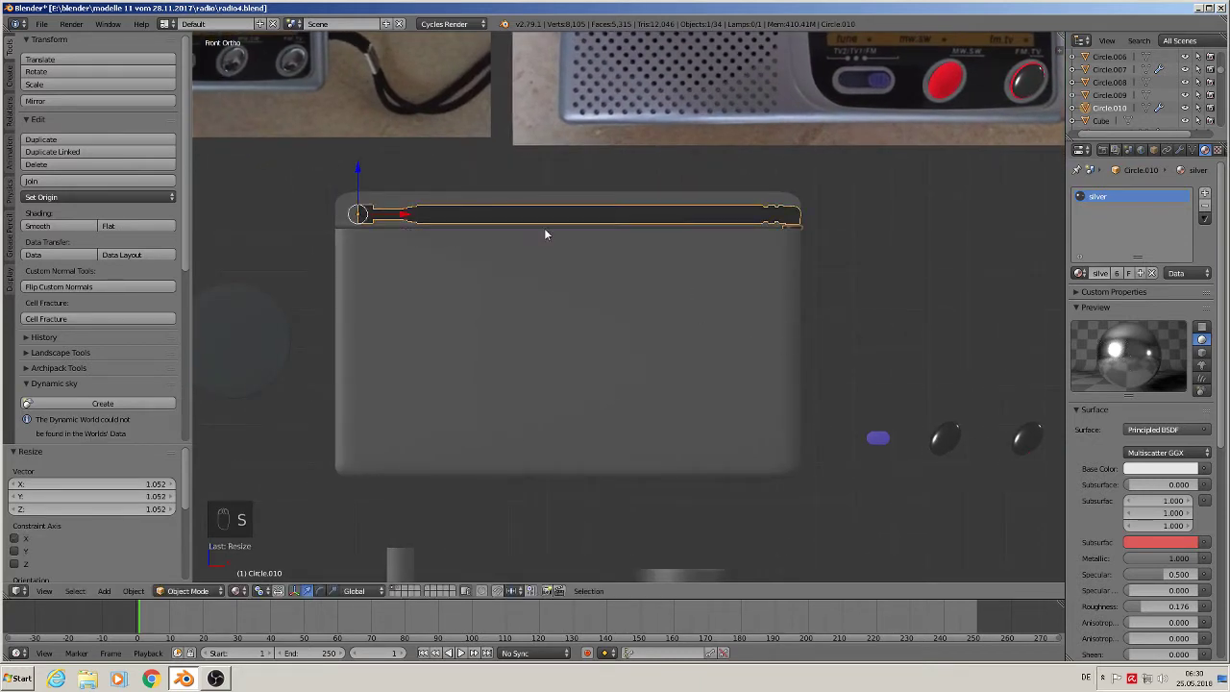
# - Shift the enlarged antenna about -0.038 along X and 0.002 along Z within the radio's upper recess
pyautogui.press('g')
pyautogui.press('x')
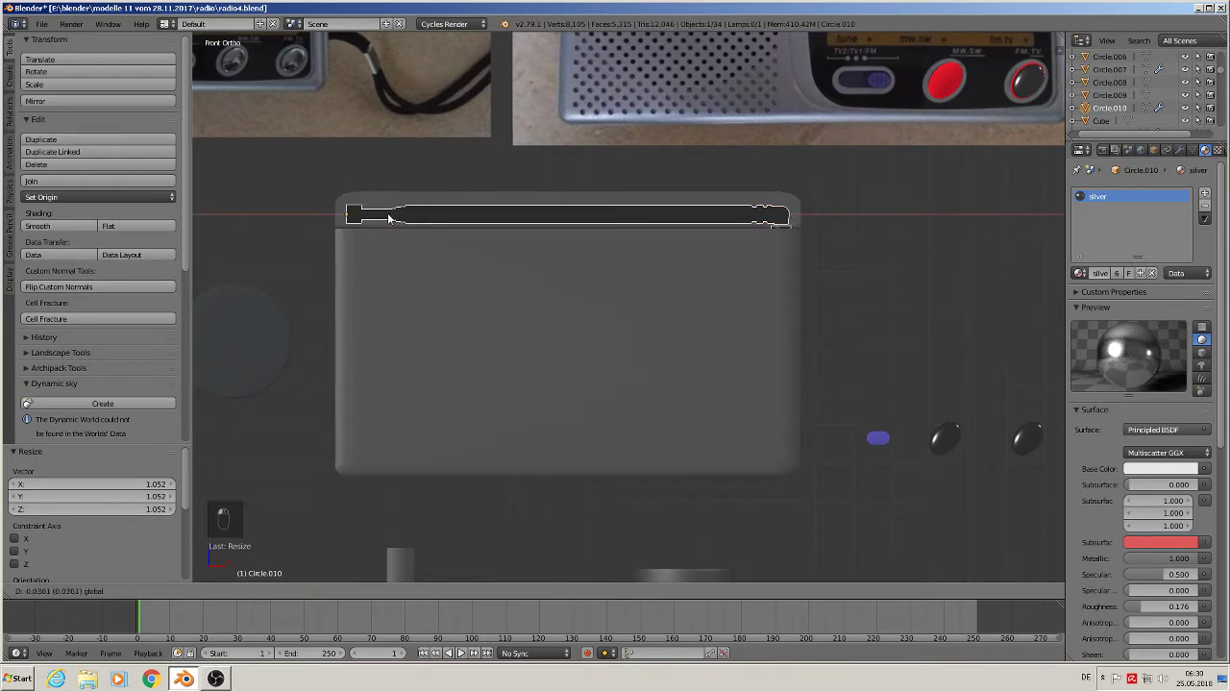
pyautogui.click(382, 215)
pyautogui.press('g')
pyautogui.press('z')
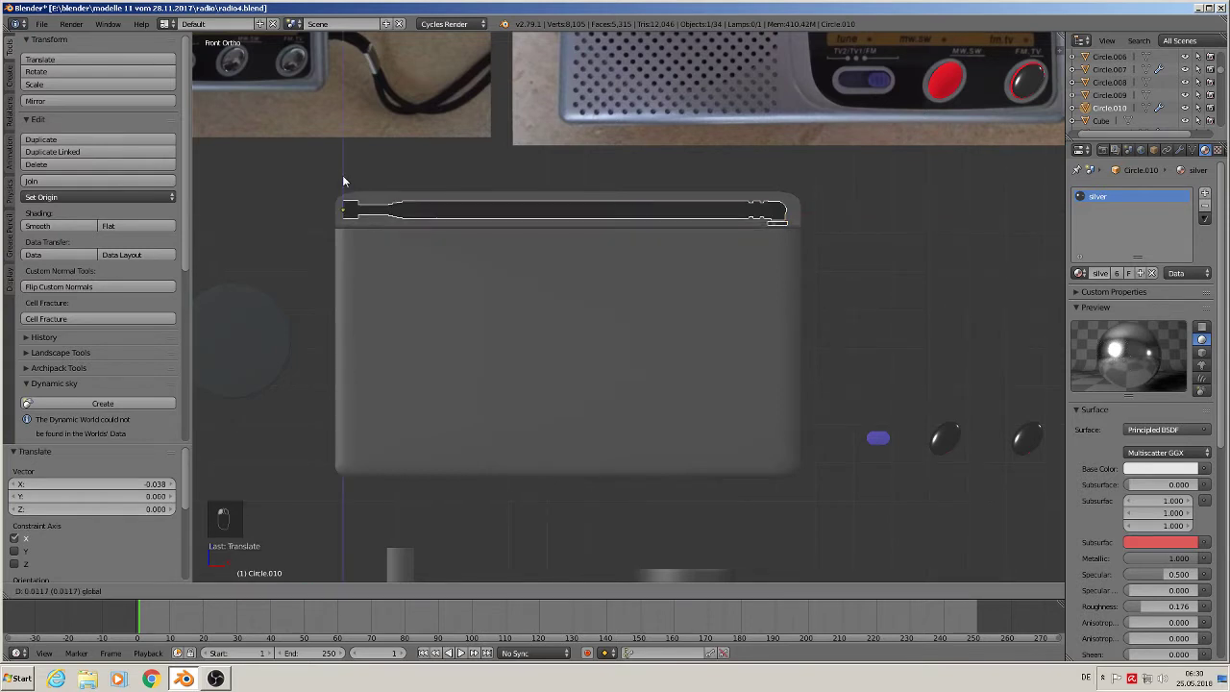
pyautogui.click(342, 178)
# - Examine the rear-view reference photo for the placement of the antenna, its clip and its hinge mount
pyautogui.scroll(-2, 407, 246)
pyautogui.moveTo(407, 247); pyautogui.dragTo(667, 430, button='middle')
pyautogui.scroll(-2, 384, 310)
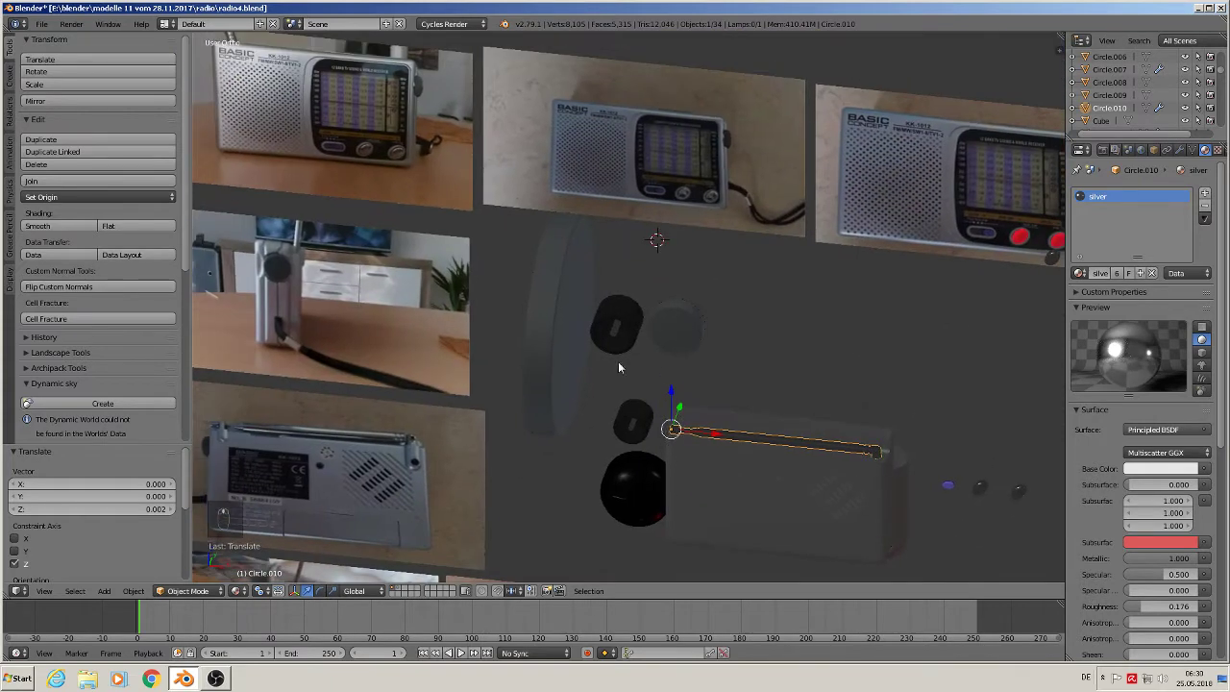
pyautogui.keyDown('shift'); pyautogui.moveTo(618, 362); pyautogui.dragTo(949, 194, button='middle'); pyautogui.keyUp('shift')
pyautogui.scroll(3, 526, 234)
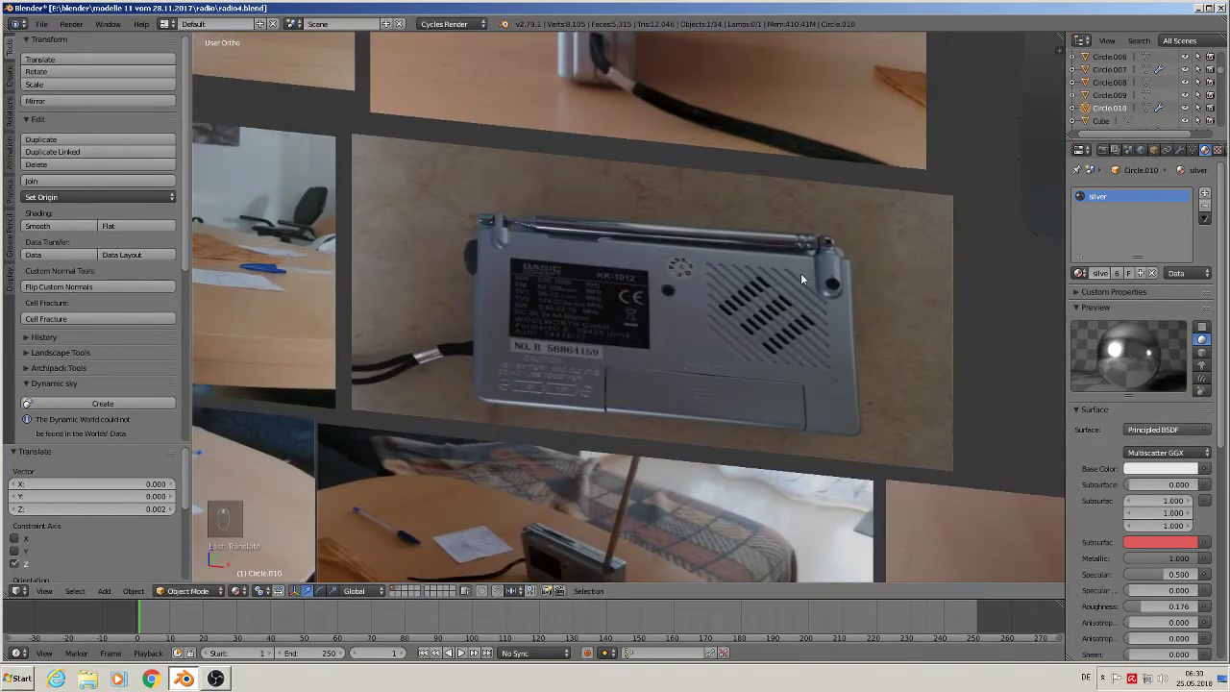
pyautogui.scroll(-2, 889, 348)
pyautogui.keyDown('shift'); pyautogui.moveTo(886, 364); pyautogui.dragTo(371, 328, button='middle'); pyautogui.keyUp('shift')
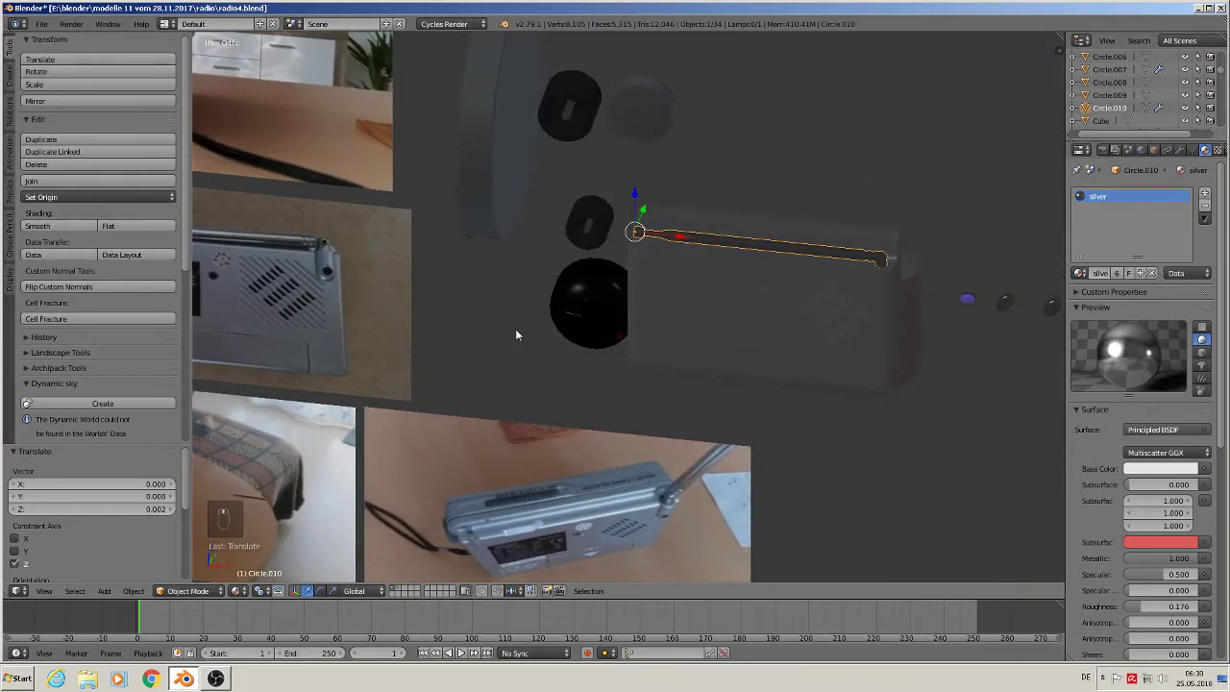
pyautogui.scroll(-1, 548, 328)
# - Move the forked antenna clip about -1.377 along Y and 1.011 along Z to the radio's back beside the antenna tip
pyautogui.moveTo(616, 312); pyautogui.dragTo(560, 323, button='middle')
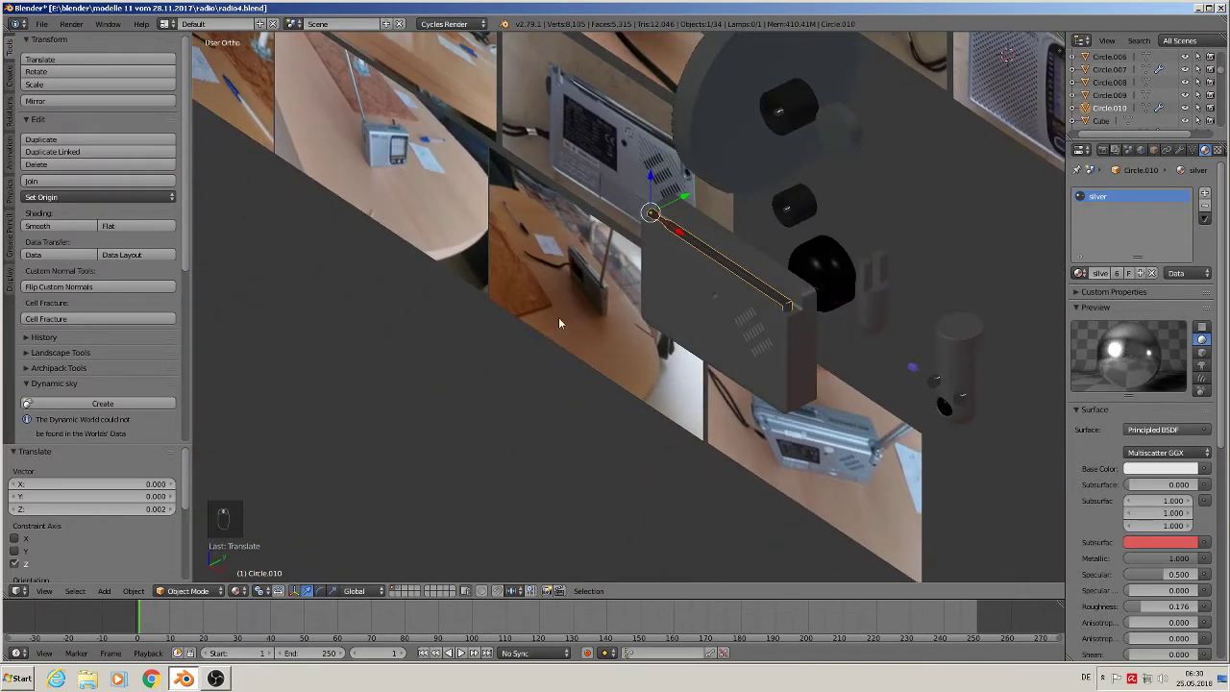
pyautogui.rightClick(879, 291)
pyautogui.press('g')
pyautogui.press('y')
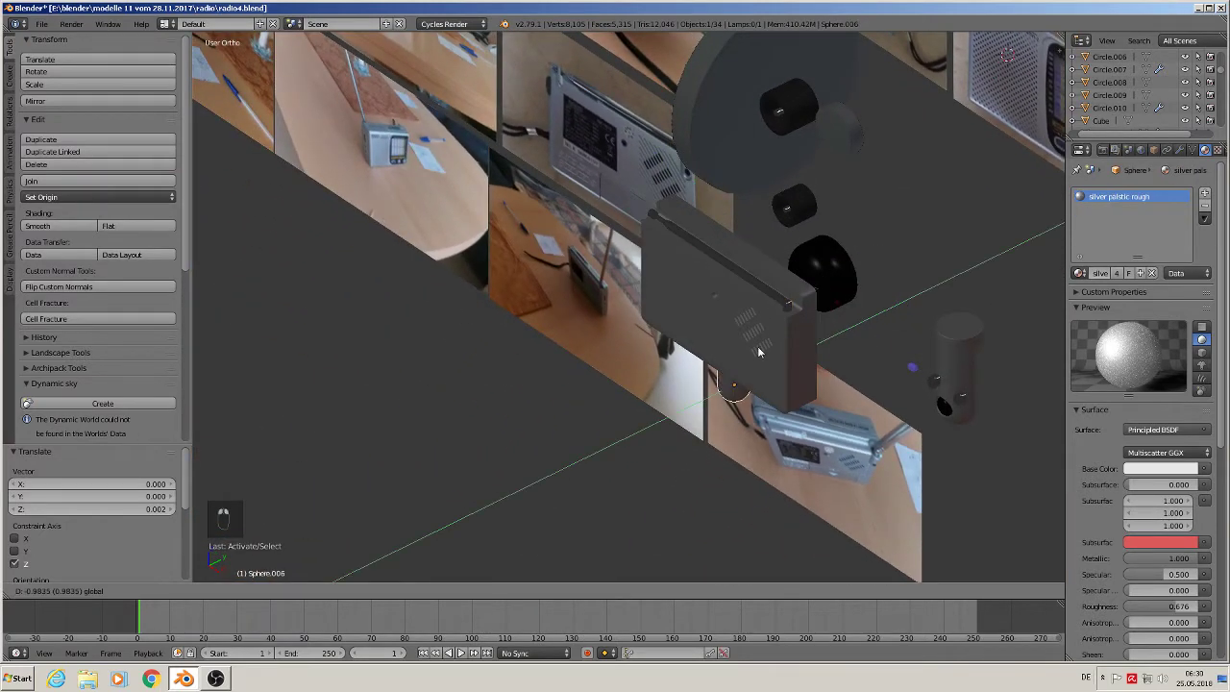
pyautogui.click(690, 361)
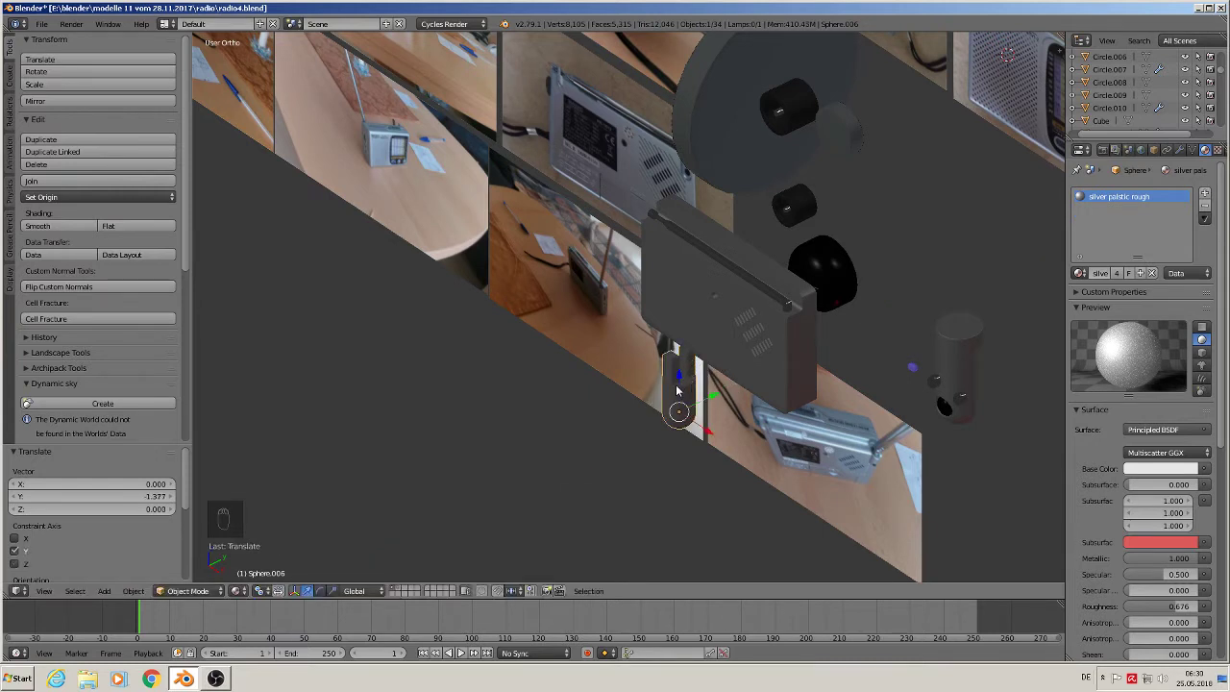
pyautogui.press('g')
pyautogui.press('z')
pyautogui.click(690, 237)
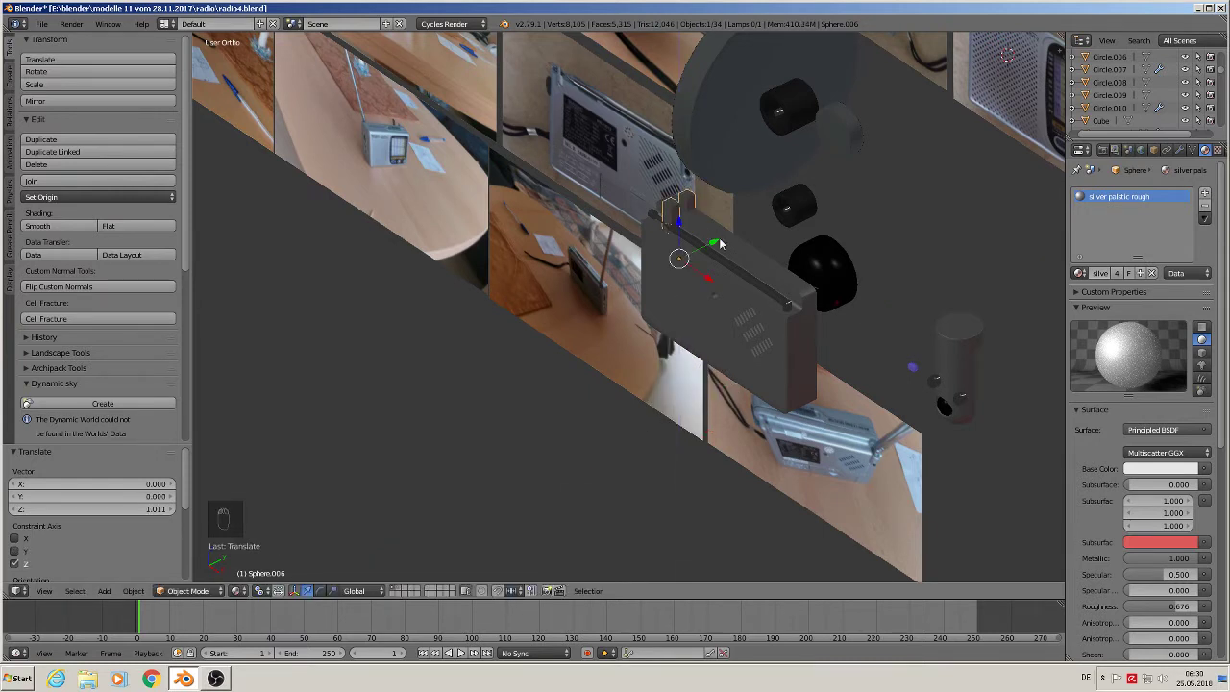
# - Move the rounded mount with the black metal detail about -1.333 along Y, 1.033 along Z and another -0.138 along Y behind the radio
pyautogui.rightClick(990, 377)
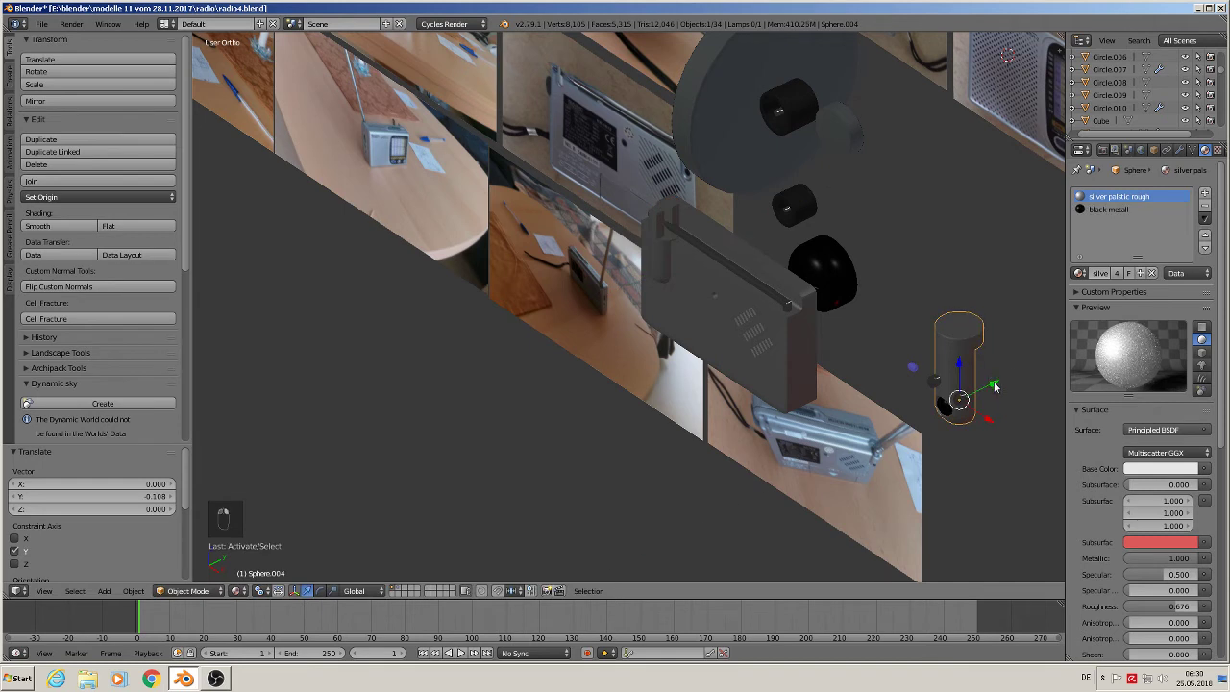
pyautogui.press('g')
pyautogui.press('y')
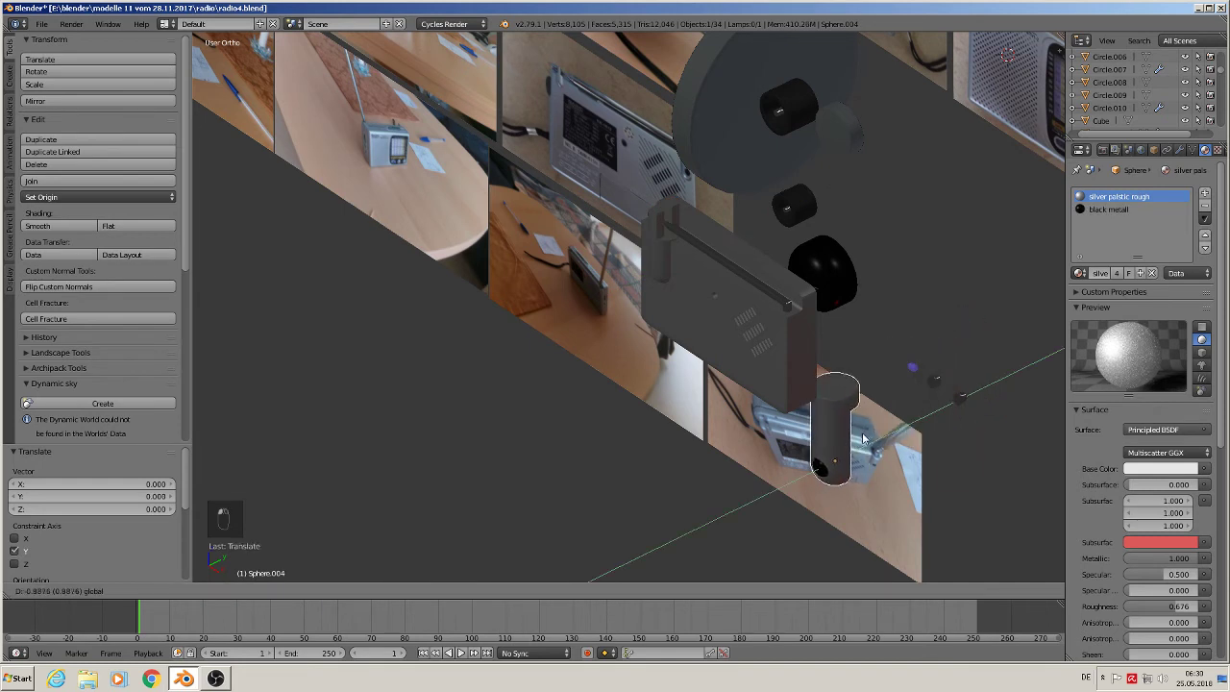
pyautogui.click(769, 452)
pyautogui.press('g')
pyautogui.press('z')
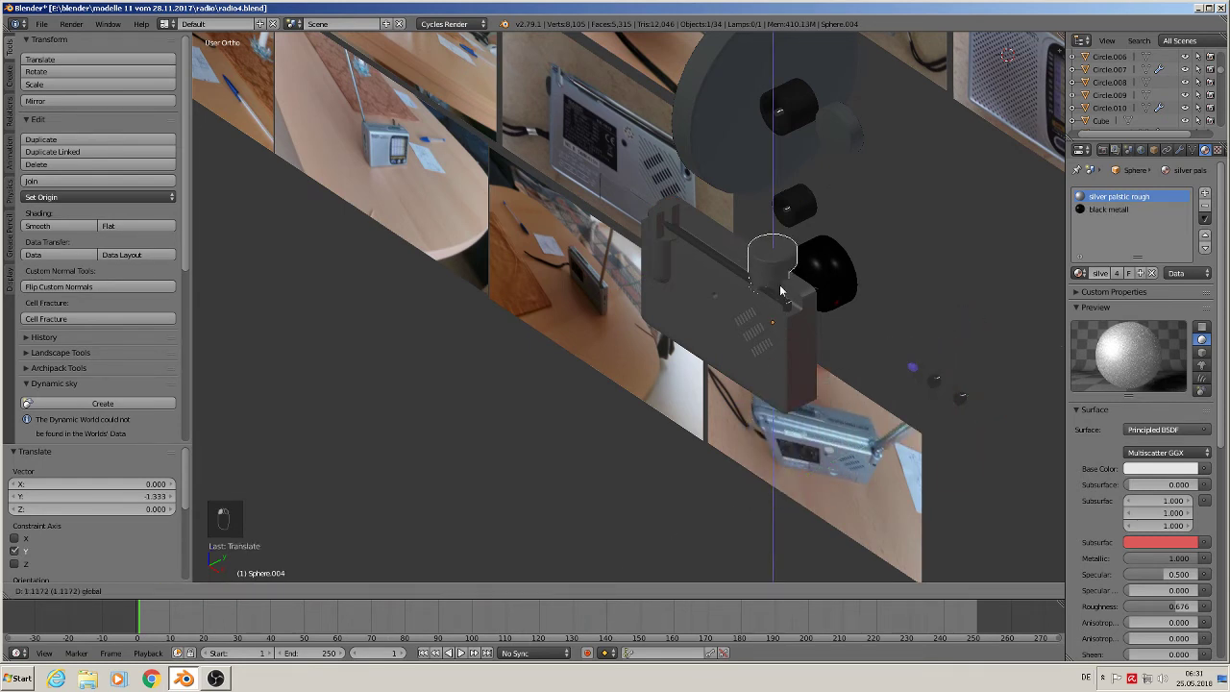
pyautogui.click(782, 294)
pyautogui.press('g')
pyautogui.press('y')
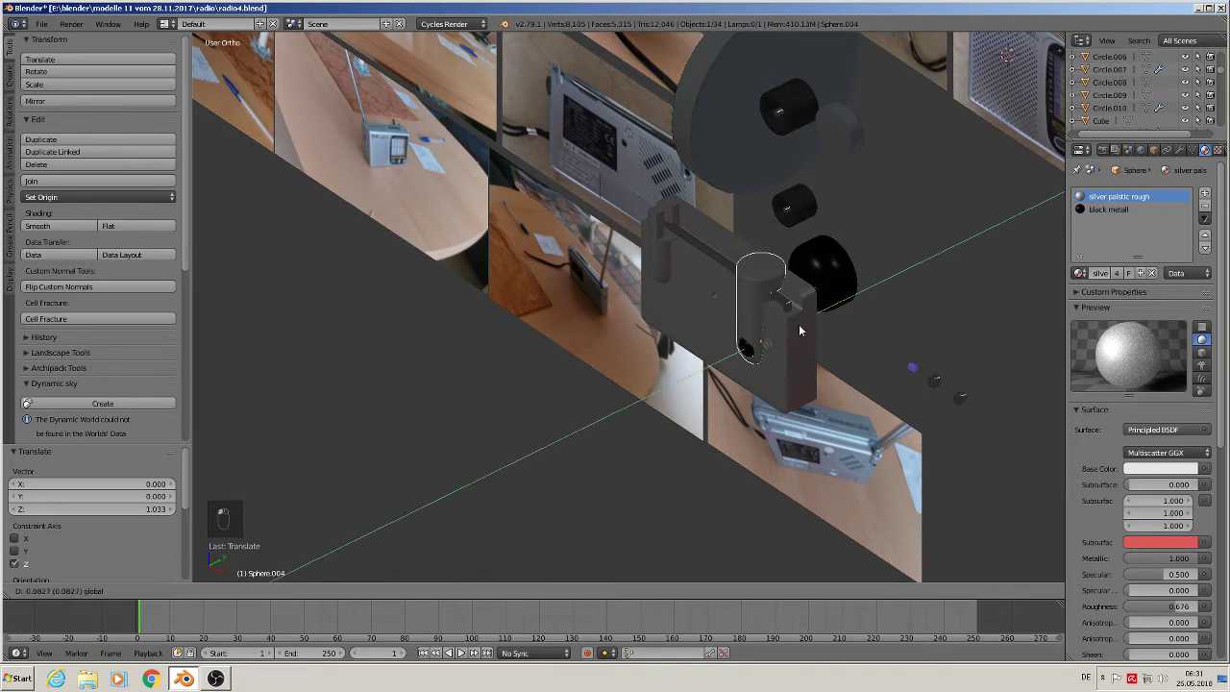
pyautogui.click(791, 334)
# - Scale the rounded mount by about 0.368 and move it about 0.248 along X and 0.166 along Z under the antenna's hinged end
pyautogui.moveTo(791, 333); pyautogui.dragTo(879, 283, button='middle')
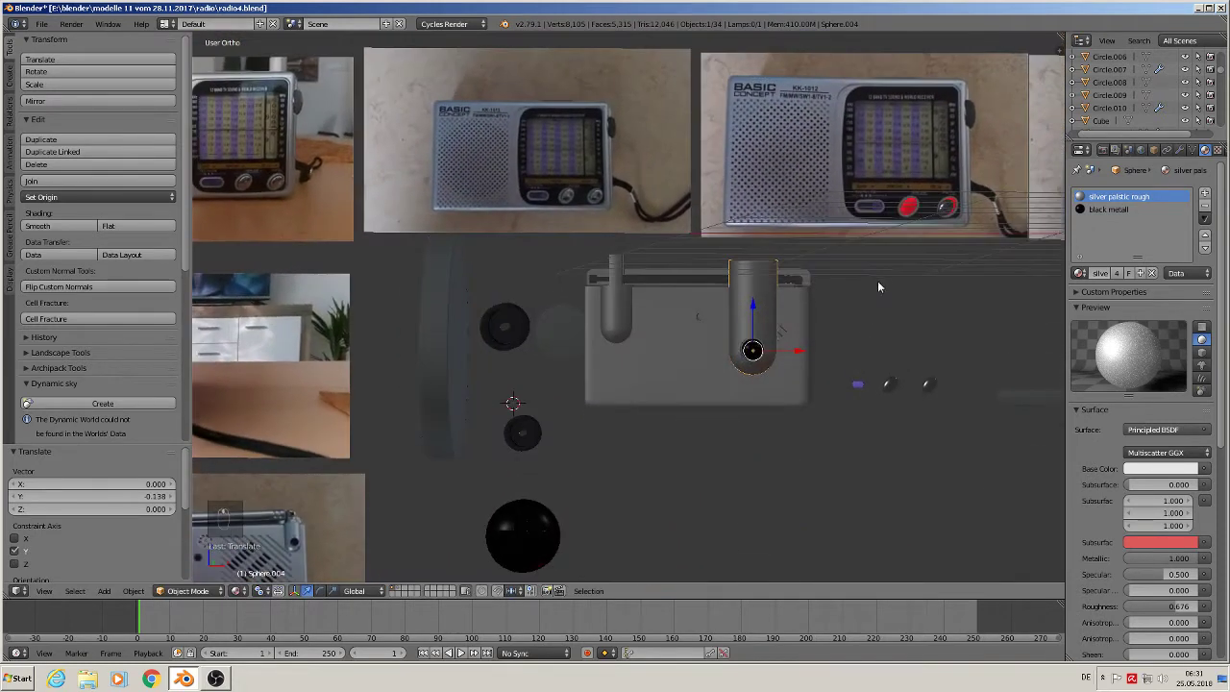
pyautogui.keyDown('shift'); pyautogui.moveTo(653, 396); pyautogui.dragTo(867, 289, button='middle'); pyautogui.keyUp('shift')
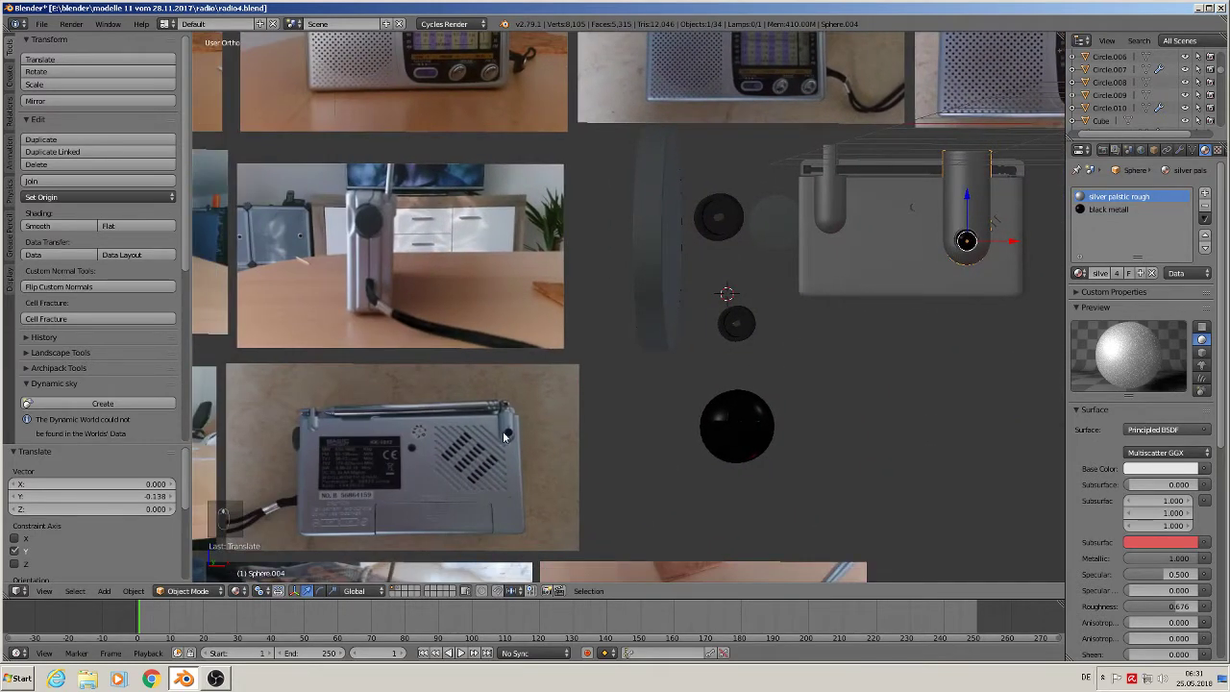
pyautogui.keyDown('shift'); pyautogui.moveTo(949, 231); pyautogui.dragTo(690, 333, button='middle'); pyautogui.keyUp('shift')
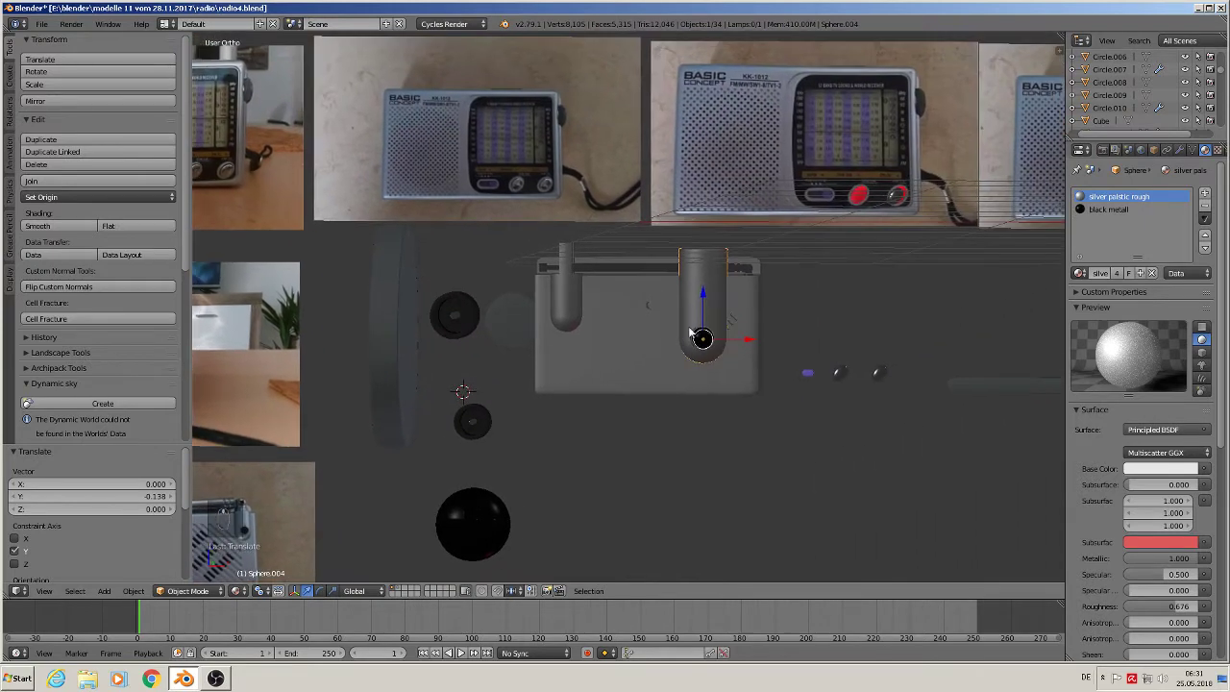
pyautogui.press('KP_1')
pyautogui.scroll(2, 736, 346)
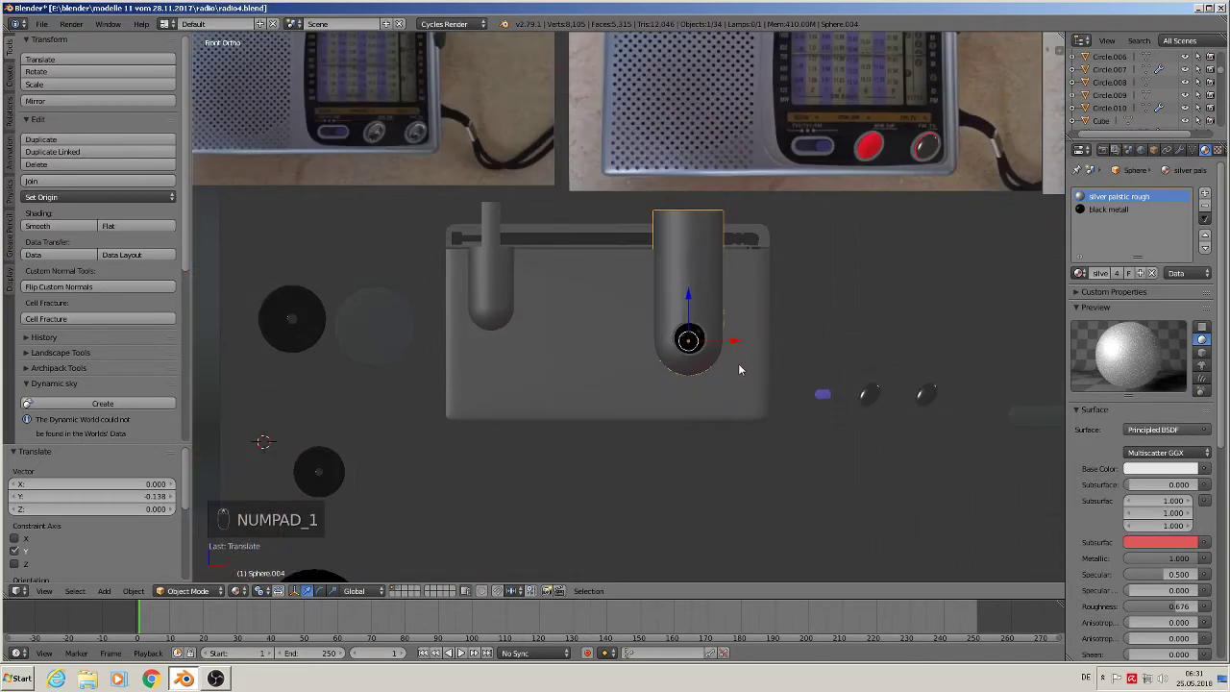
pyautogui.press('s')
pyautogui.click(711, 356)
pyautogui.press('g')
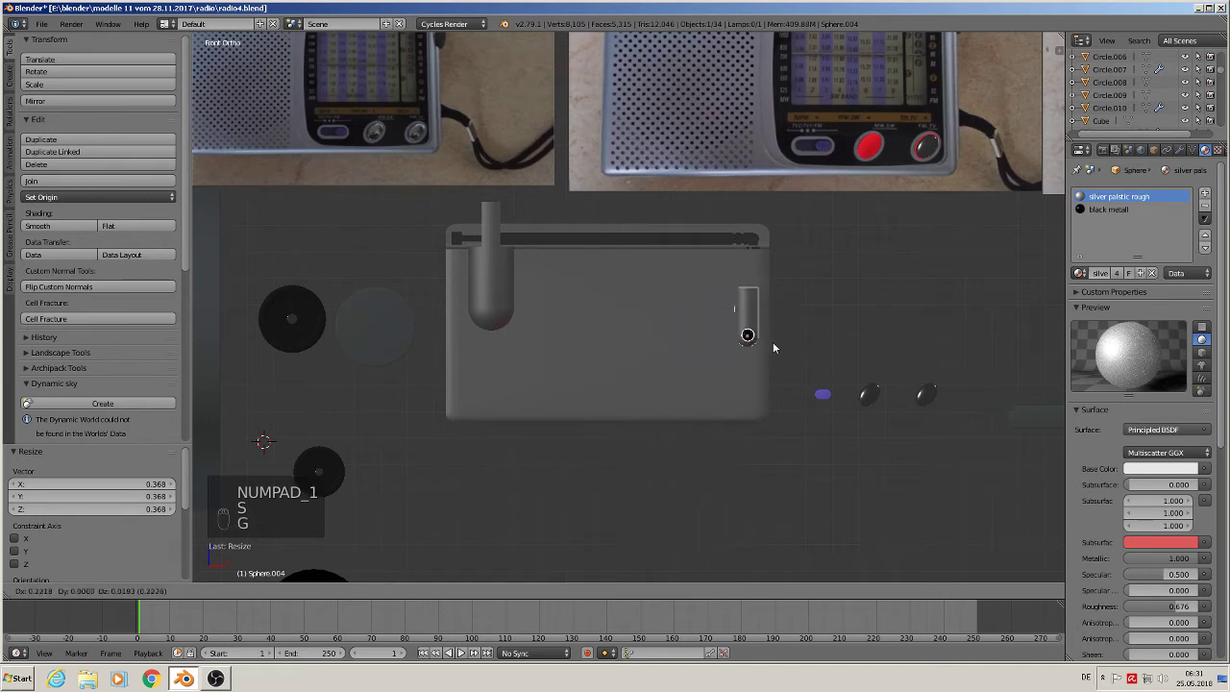
pyautogui.click(779, 307)
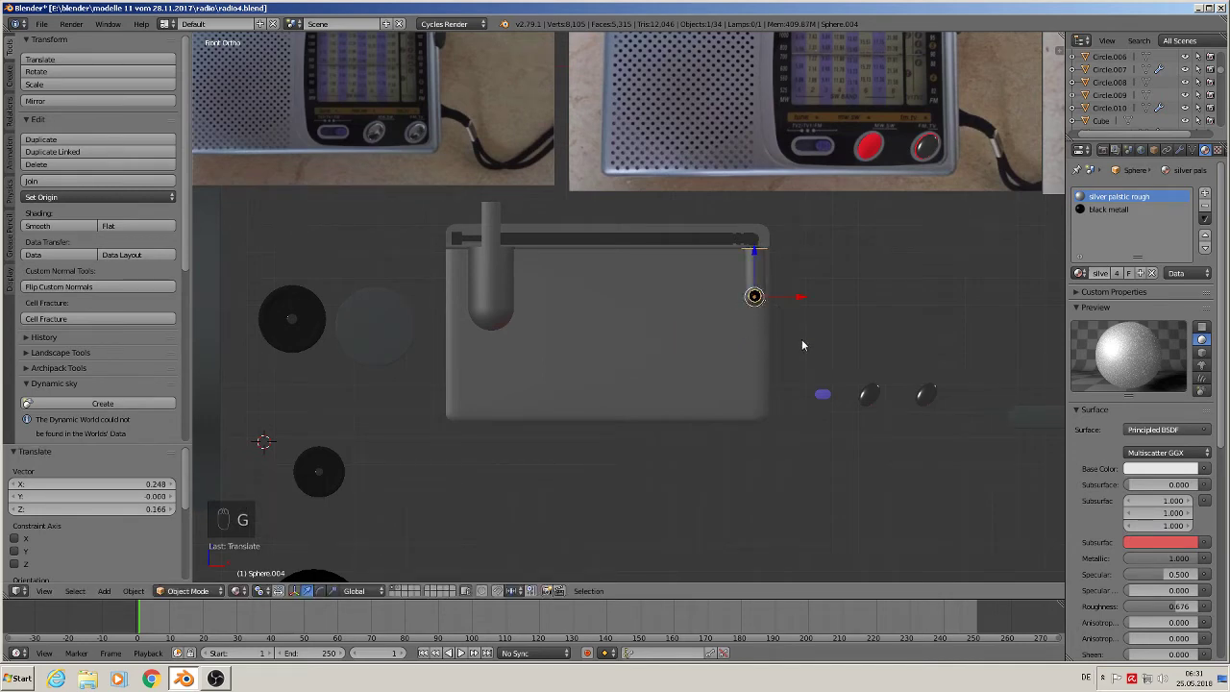
# - Scale the rounded mount by about 0.879, then fine-tune its size and position against the radio's back, shifting it about -0.028 along Y
pyautogui.press('s')
pyautogui.click(794, 341)
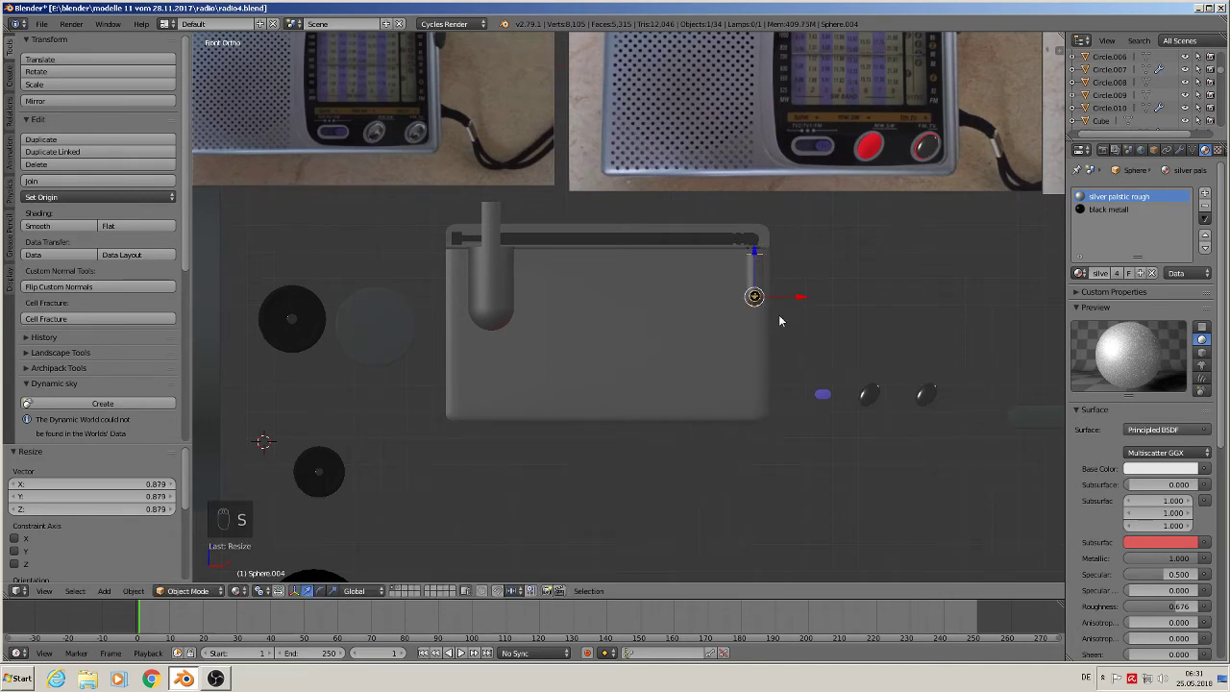
pyautogui.scroll(4, 773, 307)
pyautogui.scroll(-1, 793, 312)
pyautogui.moveTo(784, 271); pyautogui.dragTo(782, 246)
pyautogui.moveTo(817, 293); pyautogui.dragTo(778, 253)
pyautogui.press('s')
pyautogui.click(826, 323)
pyautogui.moveTo(779, 253); pyautogui.dragTo(806, 280, button='middle')
pyautogui.moveTo(806, 280); pyautogui.dragTo(788, 274)
pyautogui.moveTo(788, 274)
pyautogui.mouseDown(button='middle')
pyautogui.moveTo(841, 281)
pyautogui.moveTo(840, 258)
pyautogui.moveTo(817, 253)
pyautogui.moveTo(830, 247)
pyautogui.moveTo(749, 288)
pyautogui.moveTo(781, 242)
pyautogui.moveTo(772, 287)
pyautogui.mouseUp(button='middle')
# - Move the antenna about -0.062 along Y to line up with the rounded mount
pyautogui.rightClick(797, 206)
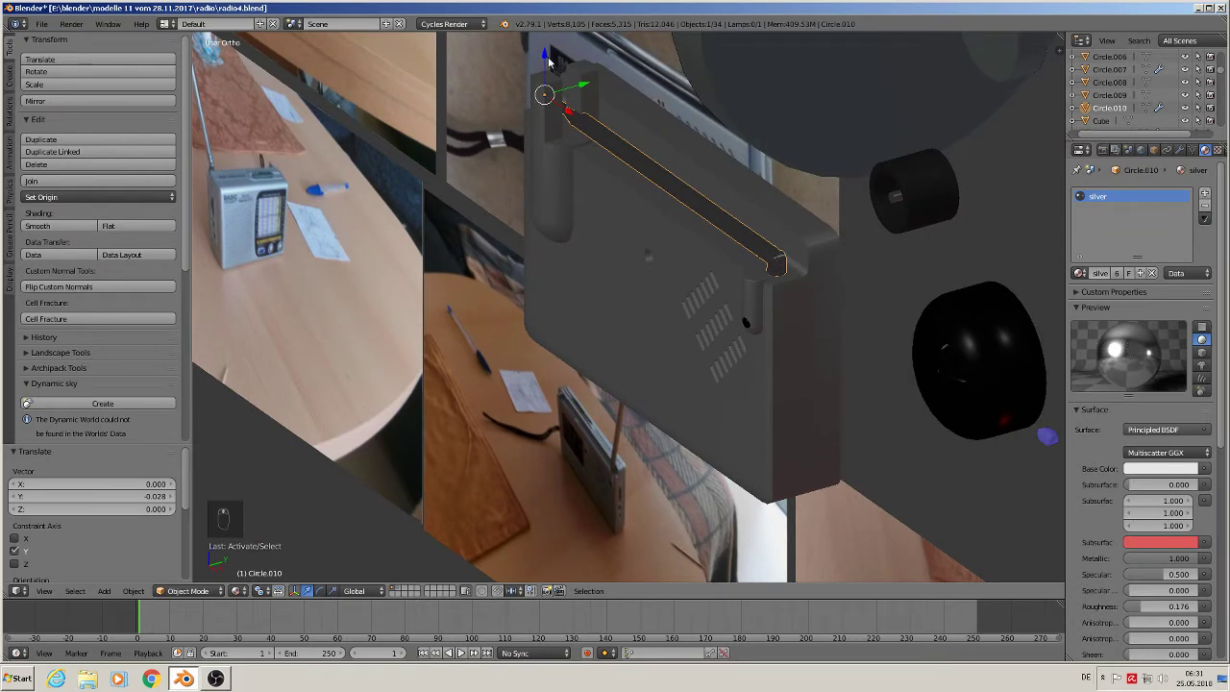
pyautogui.moveTo(550, 60); pyautogui.dragTo(564, 83)
pyautogui.press('g')
pyautogui.press('z')
pyautogui.moveTo(568, 86); pyautogui.dragTo(709, 168, button='middle')
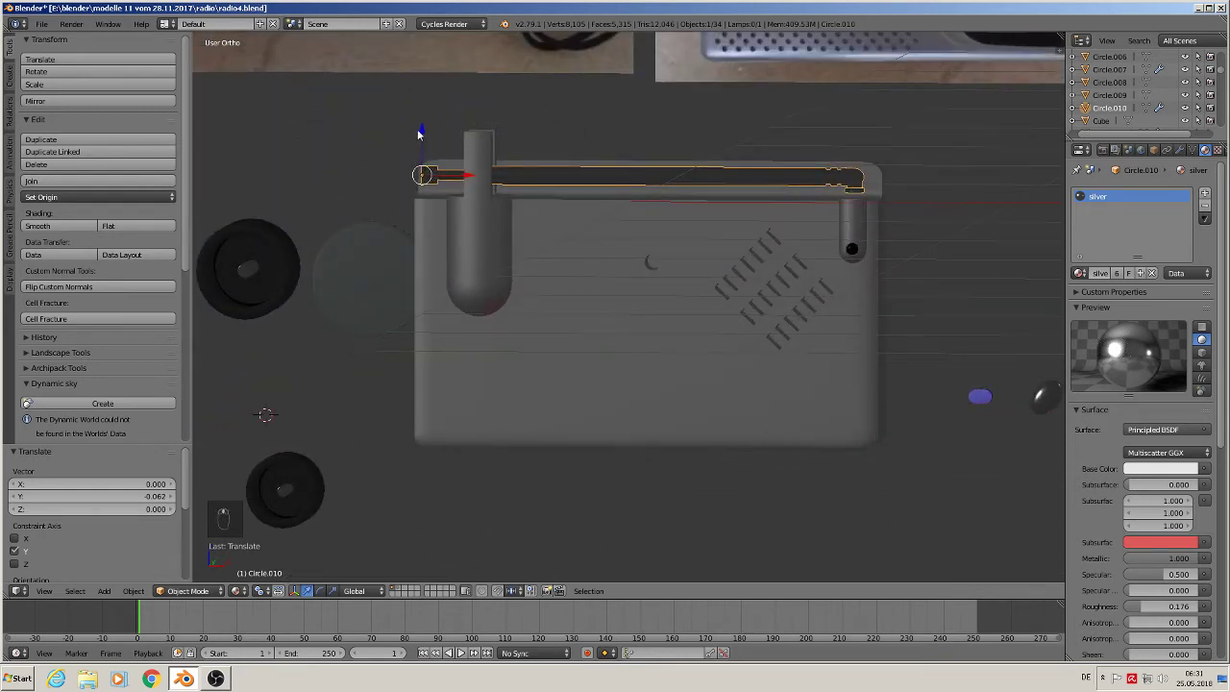
# - Seat the antenna on the rounded mount by moving it about -0.017 along Z and -0.004 along X
pyautogui.moveTo(418, 135); pyautogui.dragTo(417, 133)
pyautogui.moveTo(417, 133); pyautogui.dragTo(670, 311, button='middle')
pyautogui.scroll(2, 936, 205)
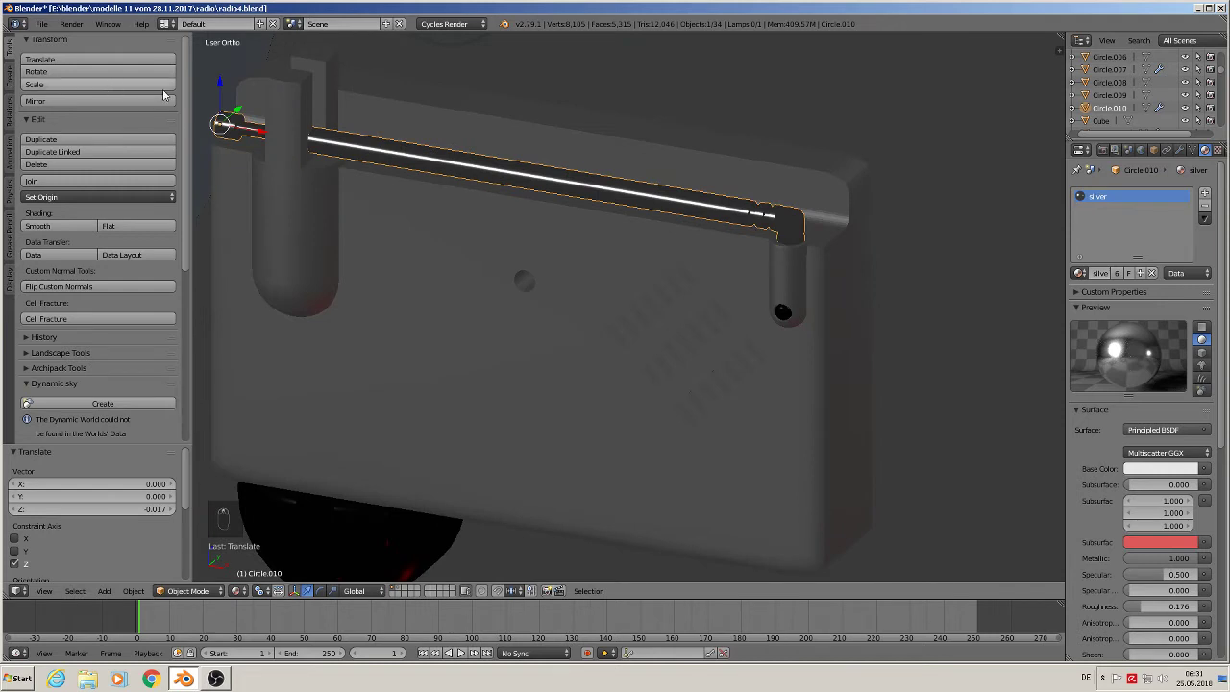
pyautogui.moveTo(259, 135); pyautogui.dragTo(256, 136)
# - Scale the forked clip down to about 0.4, raise it about 0.155 along Z and adjust it along Y to hold the antenna
pyautogui.moveTo(329, 211); pyautogui.dragTo(611, 241, button='middle')
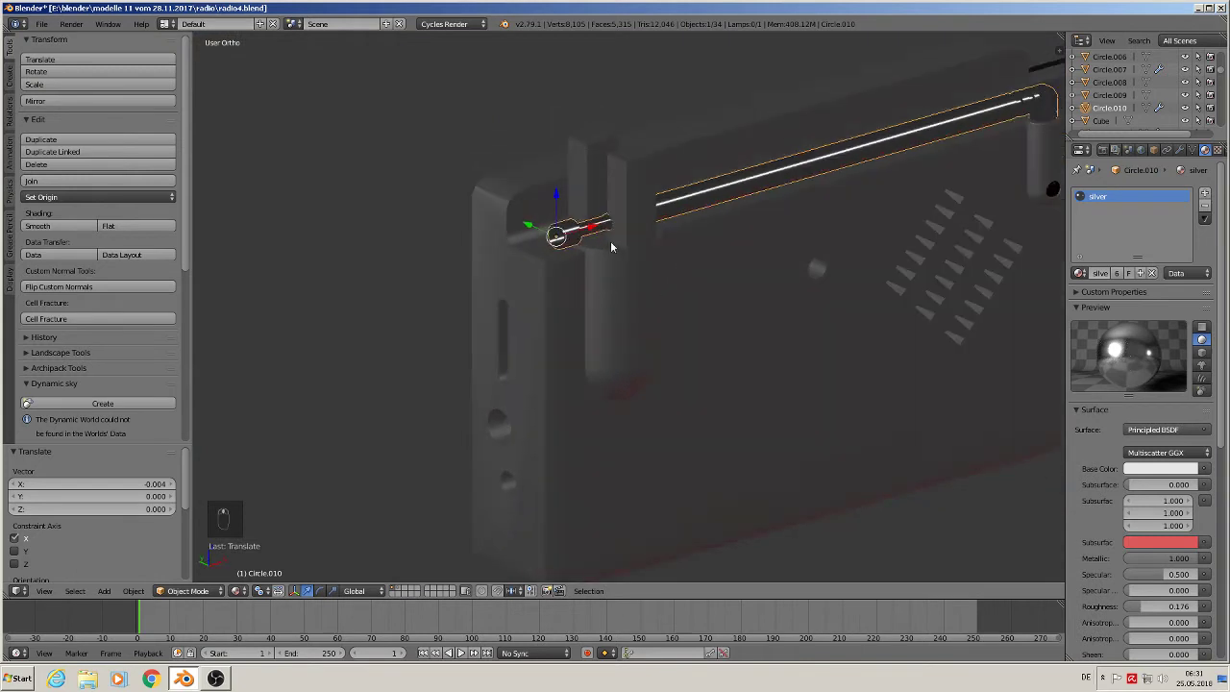
pyautogui.rightClick(624, 305)
pyautogui.press('s')
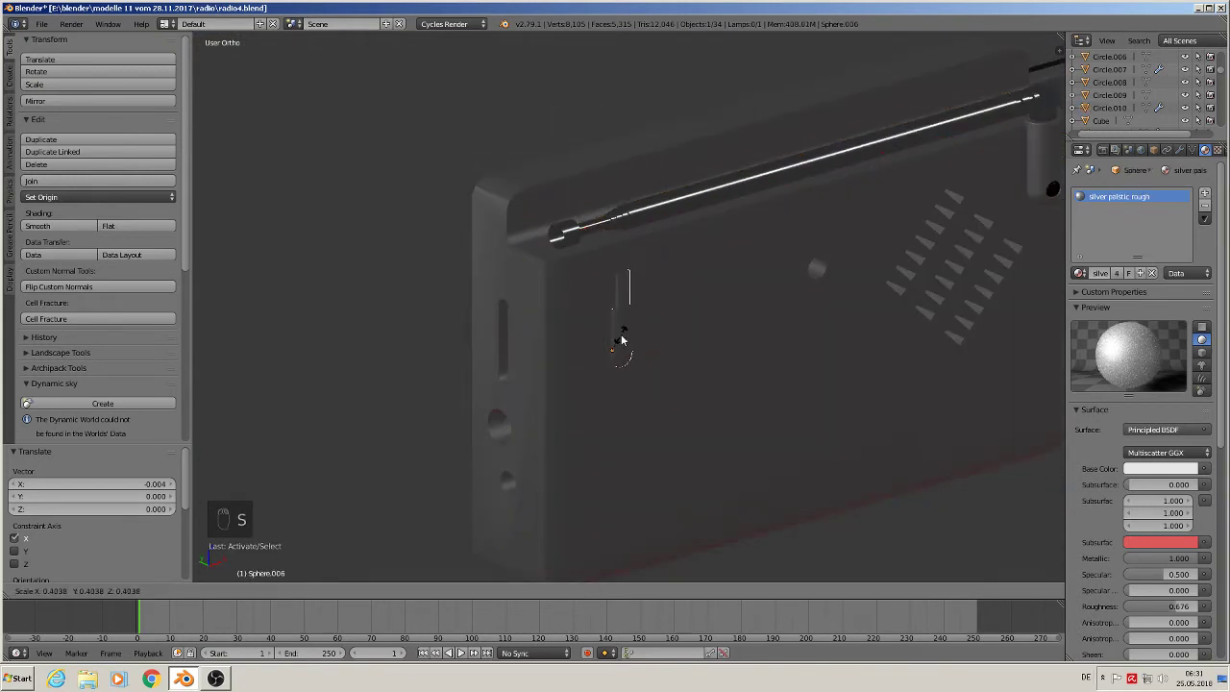
pyautogui.click(620, 338)
pyautogui.moveTo(611, 314); pyautogui.dragTo(611, 231)
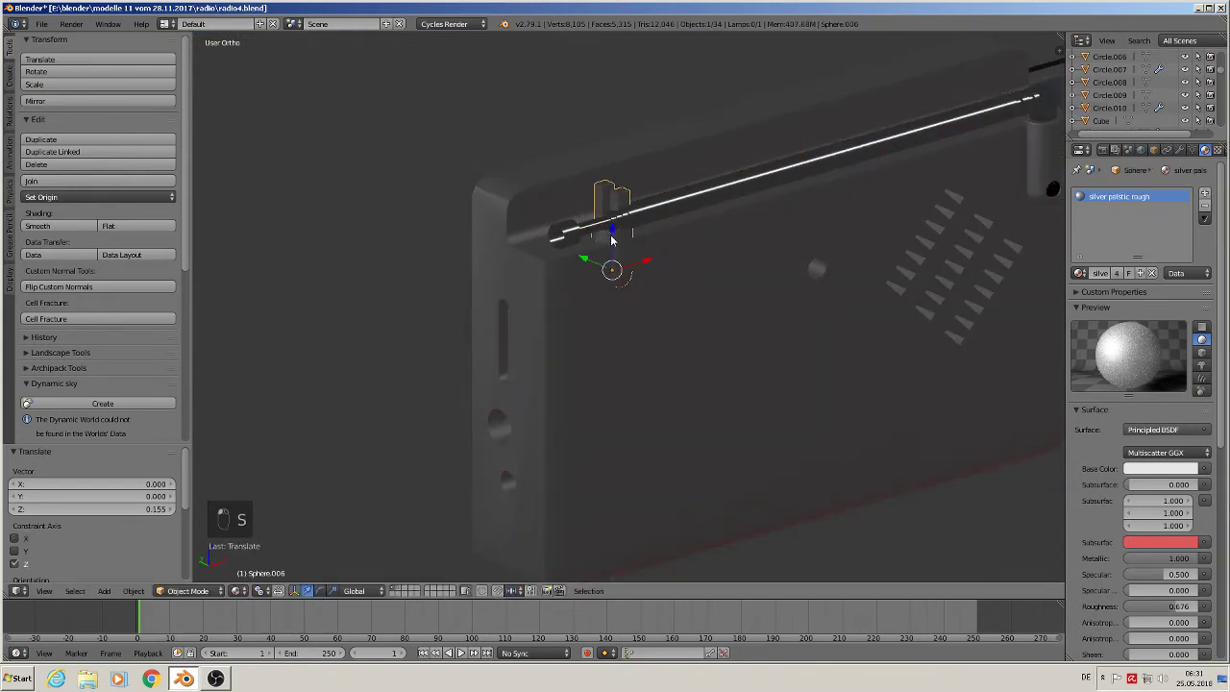
pyautogui.moveTo(611, 230); pyautogui.dragTo(605, 269, button='middle')
pyautogui.moveTo(585, 260); pyautogui.dragTo(630, 272)
# - Join the forked clip, the rounded mount and the radio's back shell into the antenna object
pyautogui.moveTo(630, 273); pyautogui.dragTo(550, 230, button='middle')
pyautogui.scroll(-1, 549, 231)
pyautogui.scroll(-3, 714, 332)
pyautogui.keyDown('shift'); pyautogui.moveTo(794, 358); pyautogui.dragTo(645, 334, button='middle'); pyautogui.keyUp('shift')
pyautogui.press('a')
pyautogui.scroll(1, 645, 333)
pyautogui.scroll(-1, 644, 331)
pyautogui.scroll(4, 596, 296)
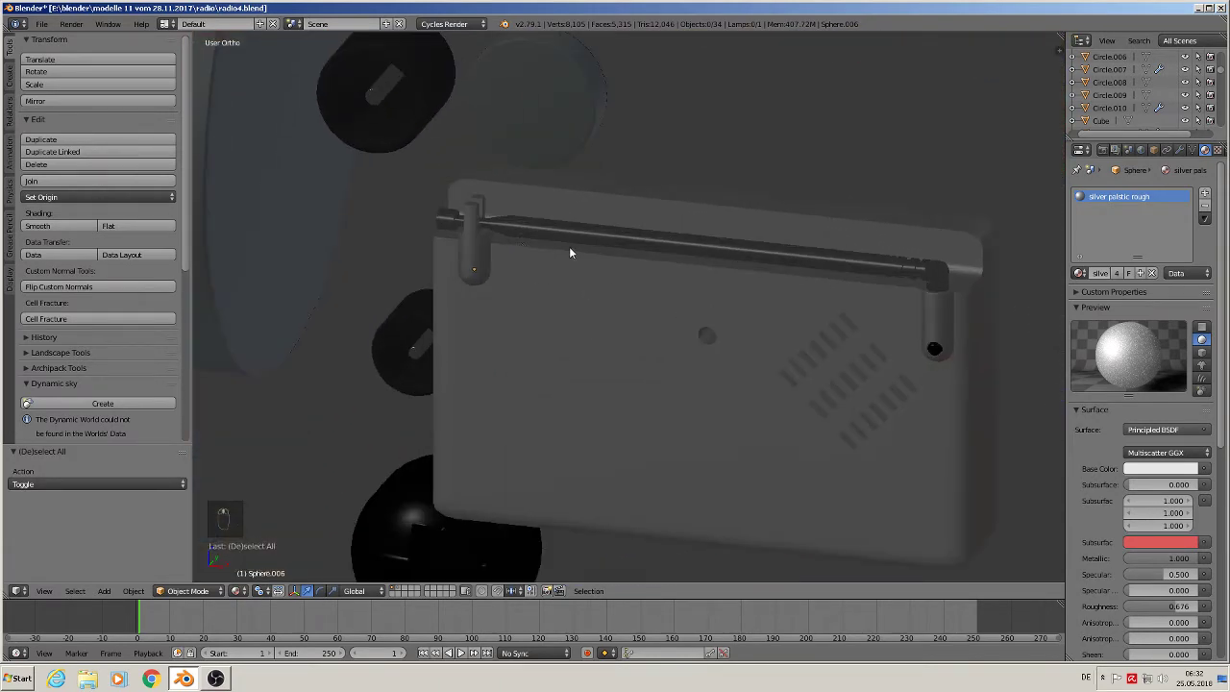
pyautogui.rightClick(476, 244)
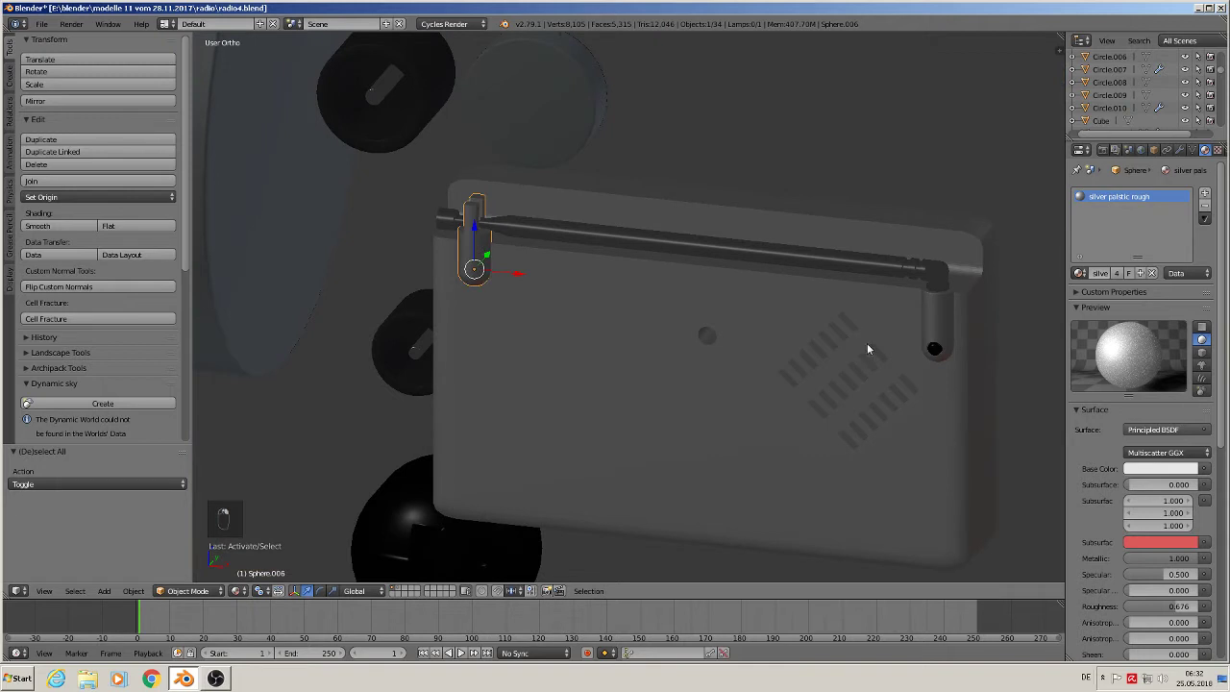
pyautogui.keyDown('shift'); pyautogui.rightClick(936, 313); pyautogui.keyUp('shift')
pyautogui.keyDown('shift'); pyautogui.rightClick(594, 295); pyautogui.keyUp('shift')
pyautogui.keyDown('shift'); pyautogui.rightClick(607, 238); pyautogui.keyUp('shift')
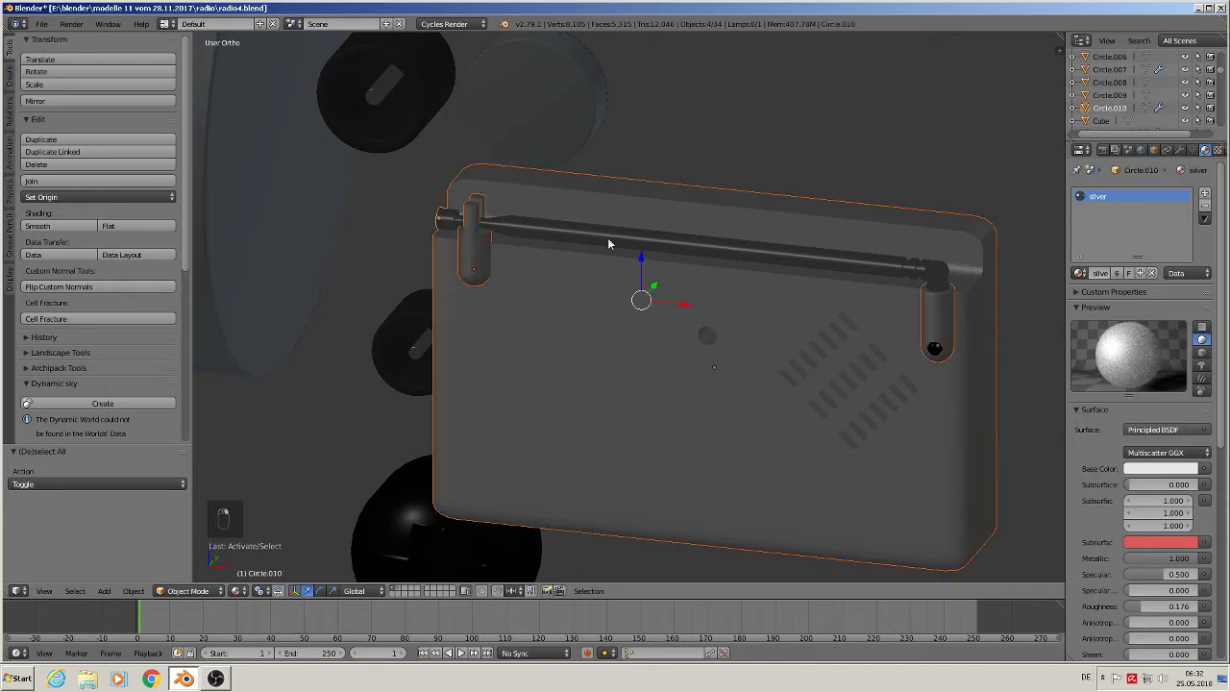
pyautogui.click(31, 180)
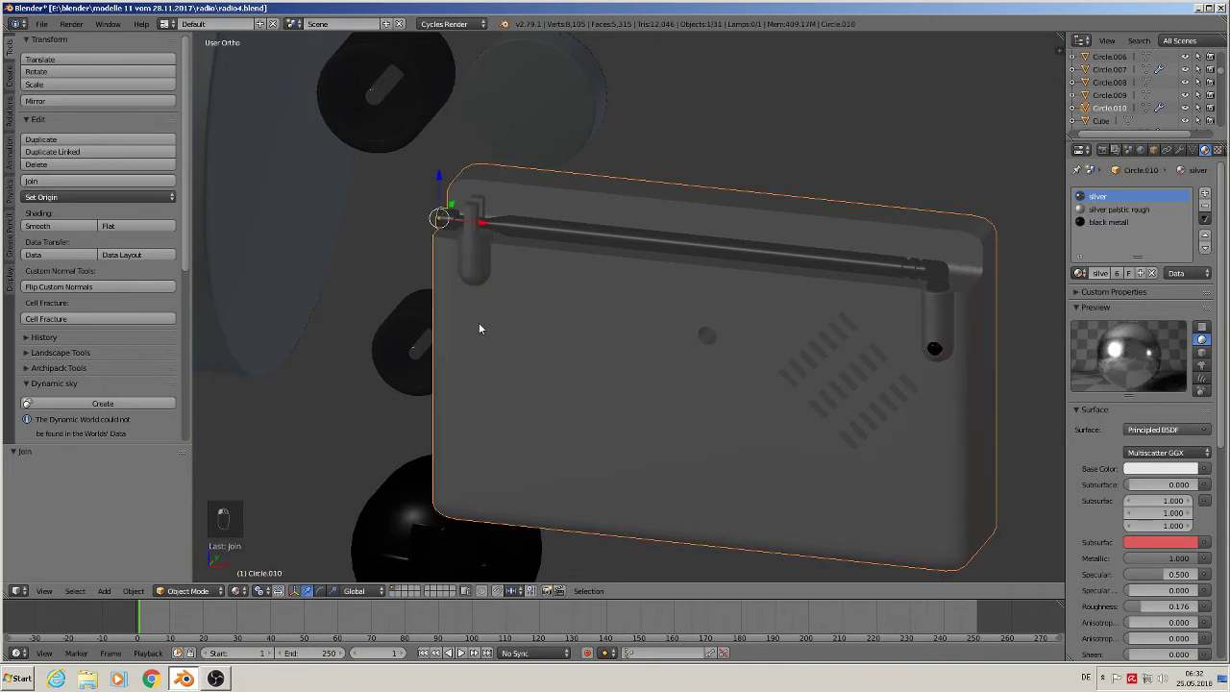
# - Duplicate the large black sphere below the knobs and place the copy beside it along the X axis
pyautogui.scroll(-4, 480, 326)
pyautogui.moveTo(509, 325); pyautogui.dragTo(701, 284, button='middle')
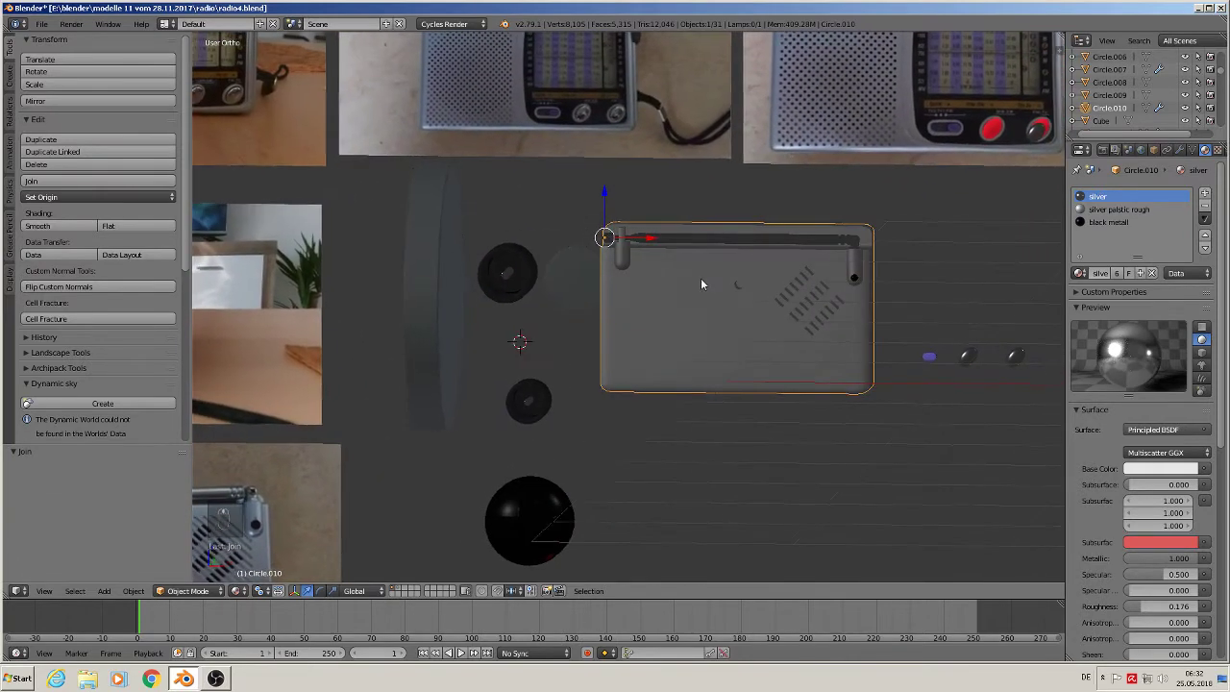
pyautogui.scroll(1, 719, 282)
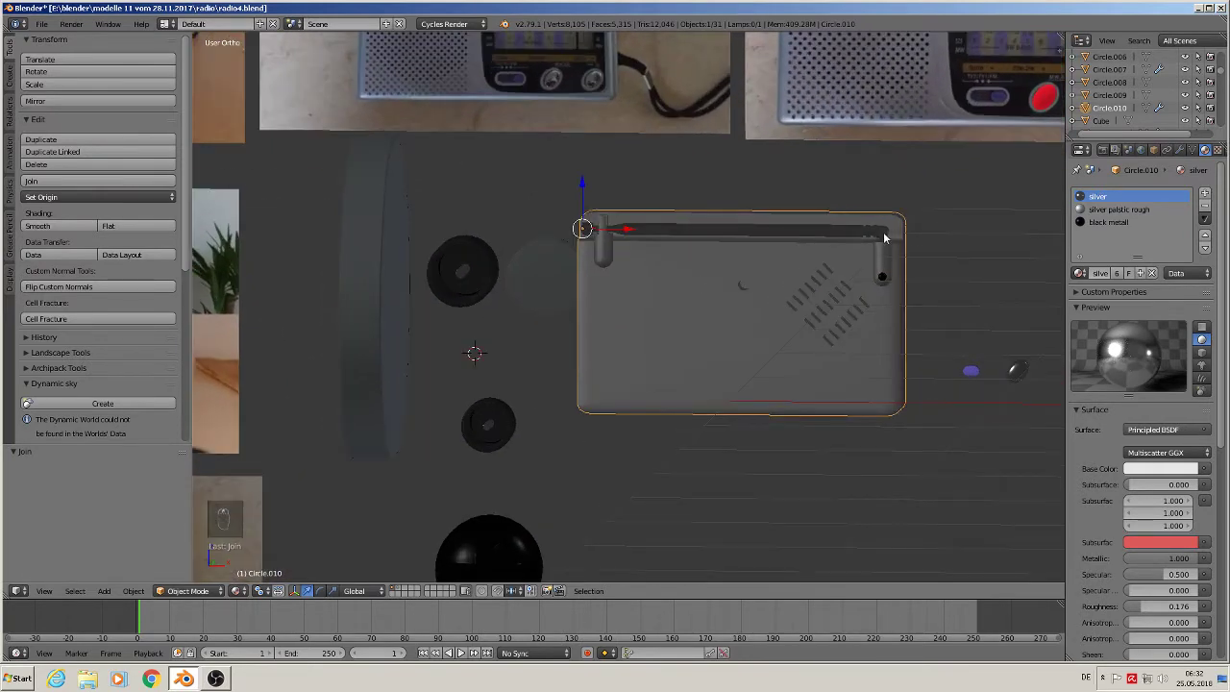
pyautogui.keyDown('shift'); pyautogui.moveTo(413, 409); pyautogui.dragTo(538, 352, button='middle'); pyautogui.keyUp('shift')
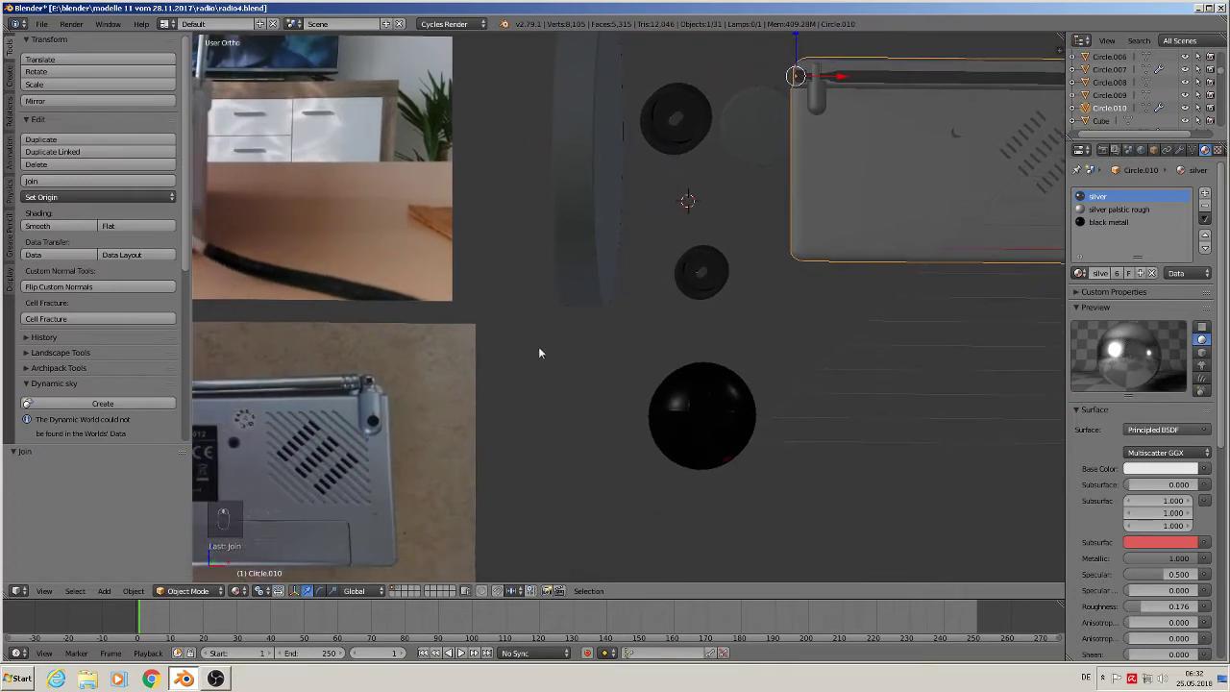
pyautogui.rightClick(694, 419)
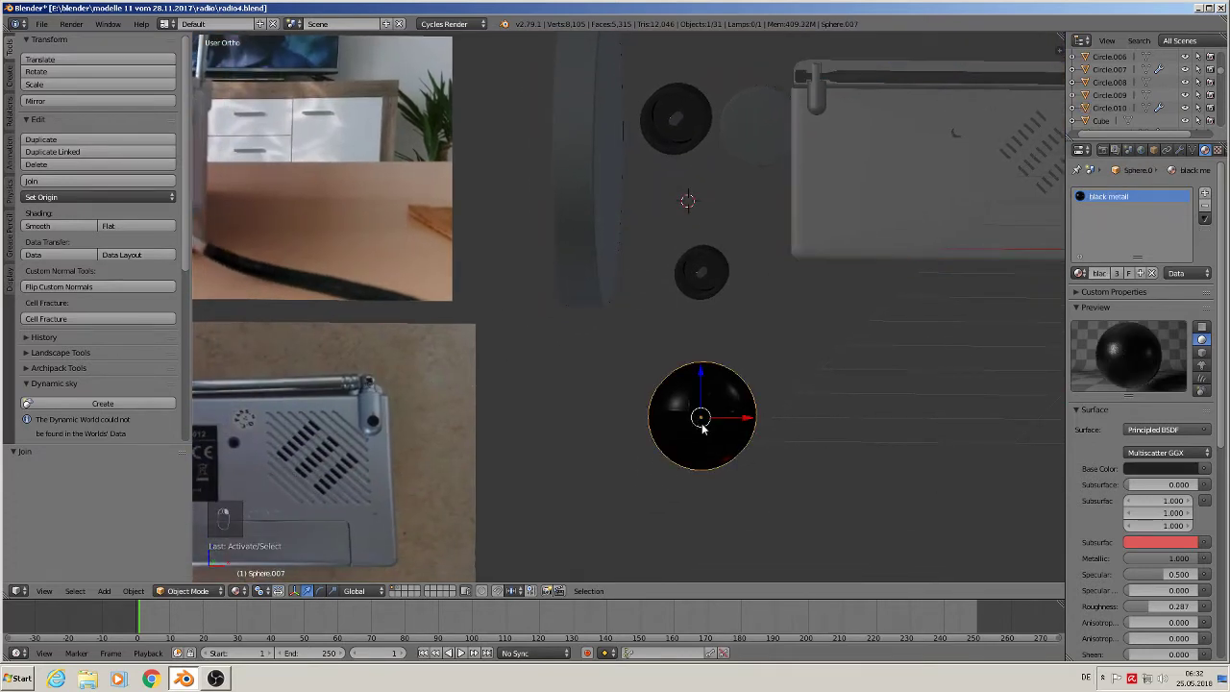
pyautogui.hotkey('shift', 'd')
pyautogui.press('x')
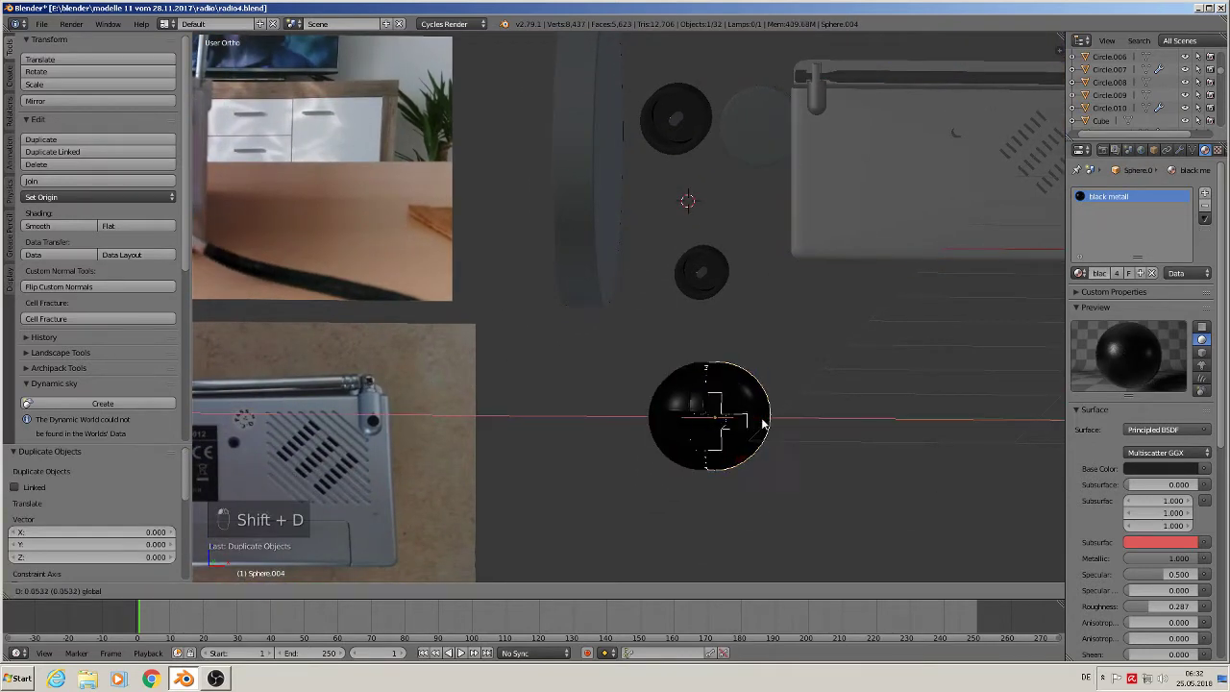
pyautogui.click(874, 419)
# - Replace the duplicated sphere's black material with the existing "silver" material
pyautogui.click(1205, 205)
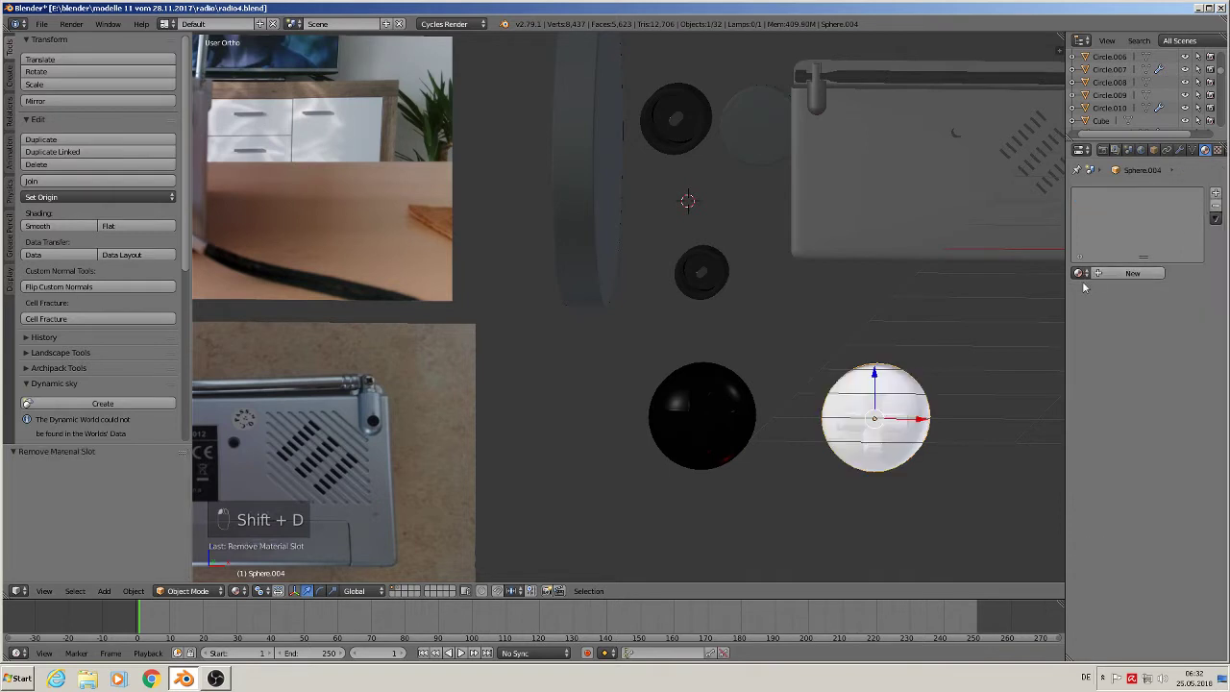
pyautogui.click(1078, 273)
pyautogui.write('sil')
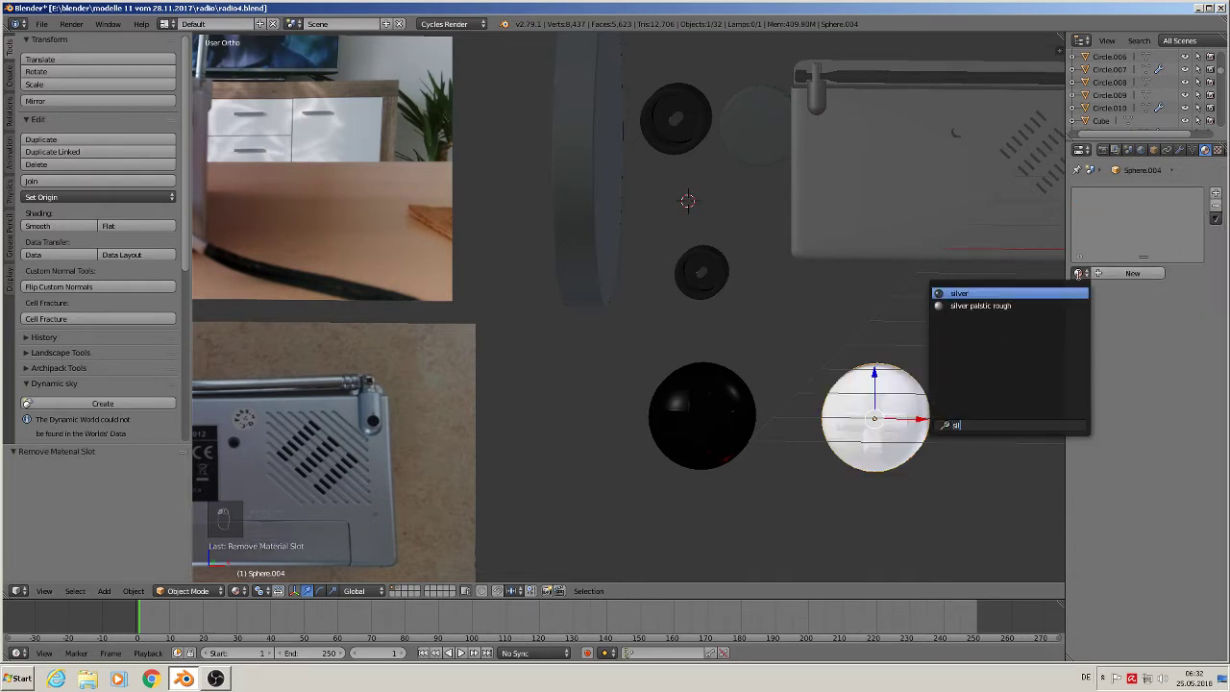
pyautogui.click(959, 293)
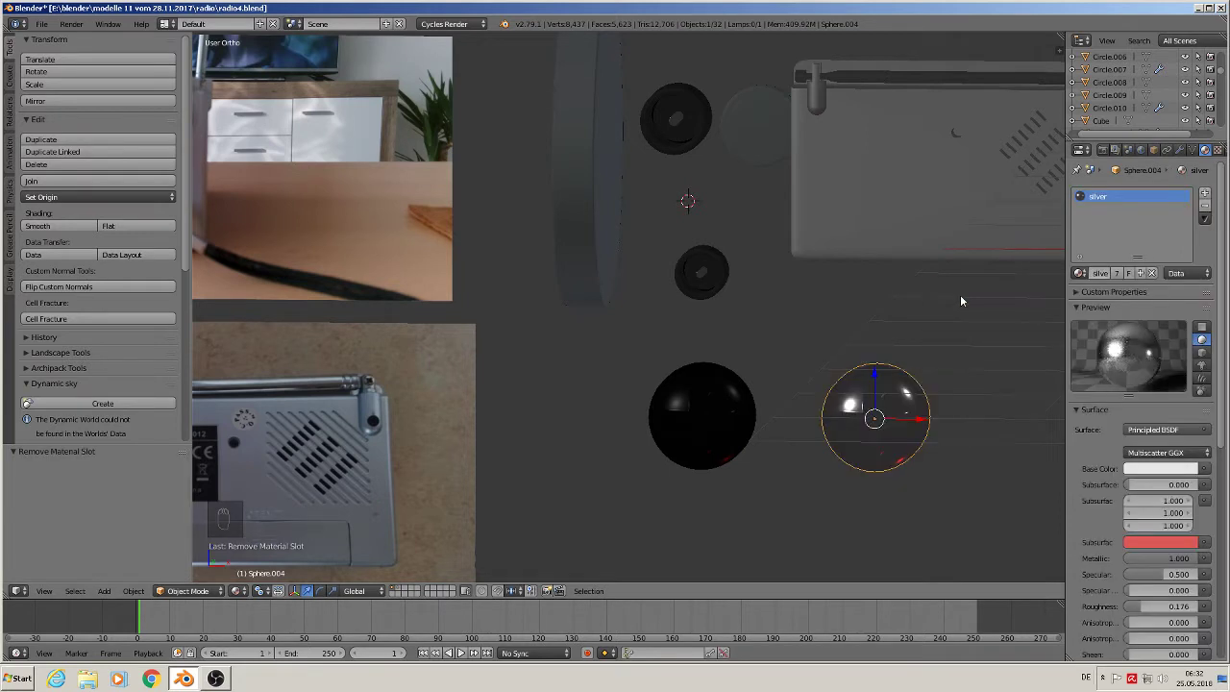
# - Move the silver sphere over to the radio's back and bring it about -1.769 along Y to sit in front of the shell
pyautogui.scroll(-1, 939, 438)
pyautogui.press('KP_1')
pyautogui.scroll(-3, 940, 438)
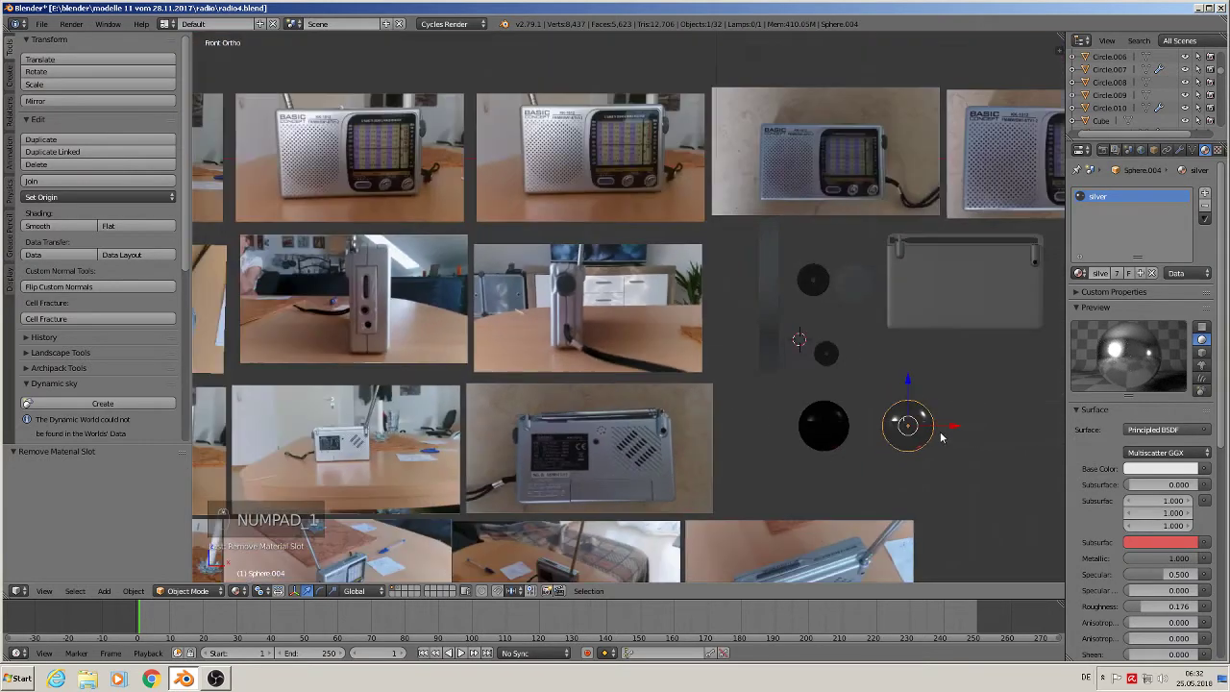
pyautogui.keyDown('shift'); pyautogui.moveTo(941, 438); pyautogui.dragTo(853, 434, button='middle'); pyautogui.keyUp('shift')
pyautogui.scroll(5, 849, 432)
pyautogui.press('g')
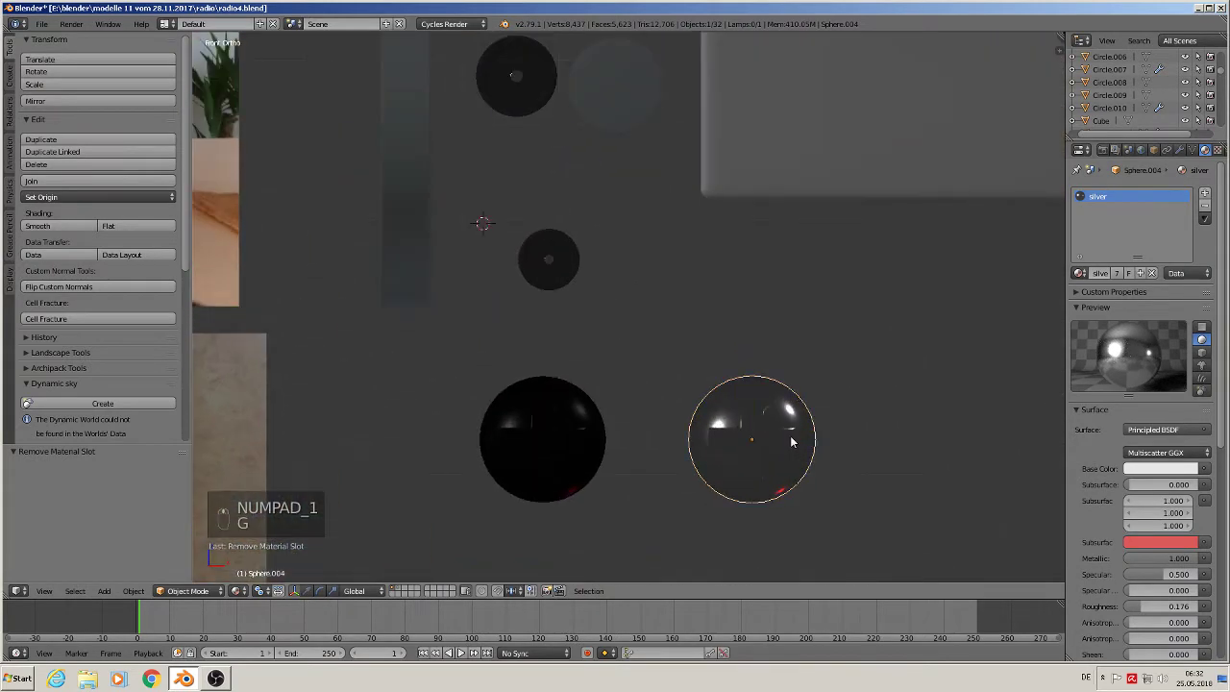
pyautogui.click(1002, 85)
pyautogui.keyDown('shift'); pyautogui.moveTo(967, 154); pyautogui.dragTo(348, 477, button='middle'); pyautogui.keyUp('shift')
pyautogui.keyDown('shift'); pyautogui.moveTo(430, 432); pyautogui.dragTo(778, 263, button='middle'); pyautogui.keyUp('shift')
pyautogui.moveTo(807, 209); pyautogui.dragTo(332, 359)
pyautogui.press('KP_1')
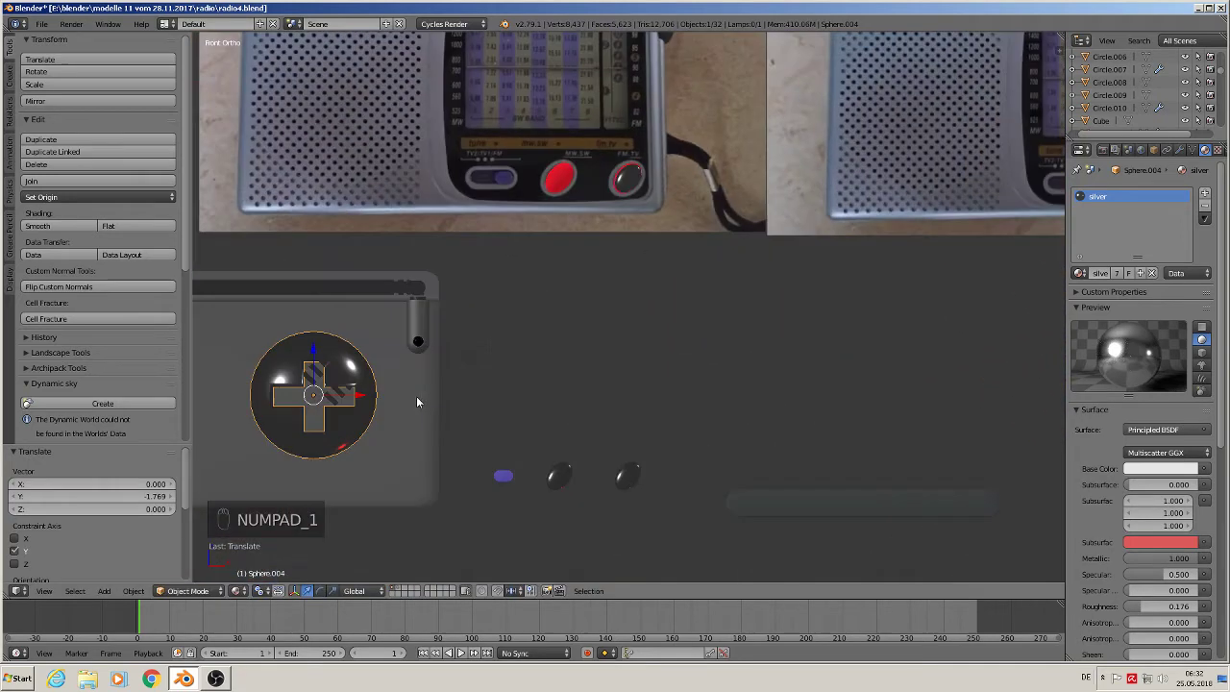
# - Move the silver sphere by 0.322 in X and 0.333 in Z onto the antenna's hinge elbow and scale it to about 0.062
pyautogui.keyDown('shift'); pyautogui.moveTo(366, 408); pyautogui.dragTo(558, 371, button='middle'); pyautogui.keyUp('shift')
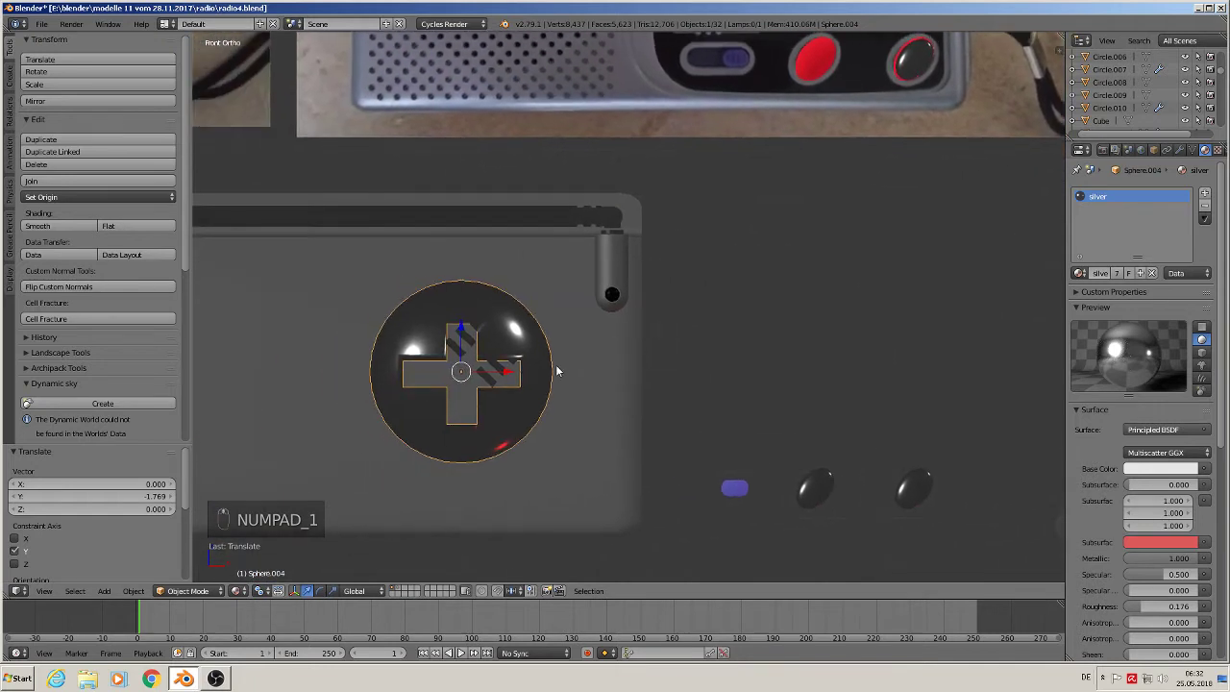
pyautogui.press('g')
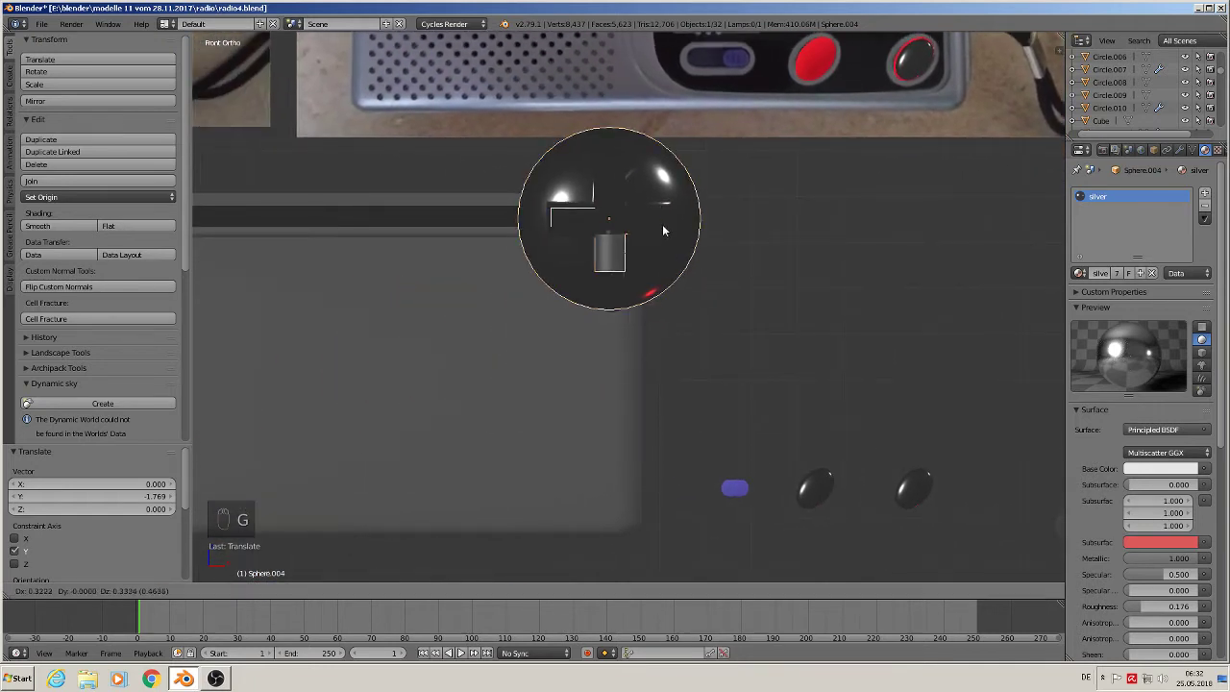
pyautogui.click(661, 224)
pyautogui.press('s')
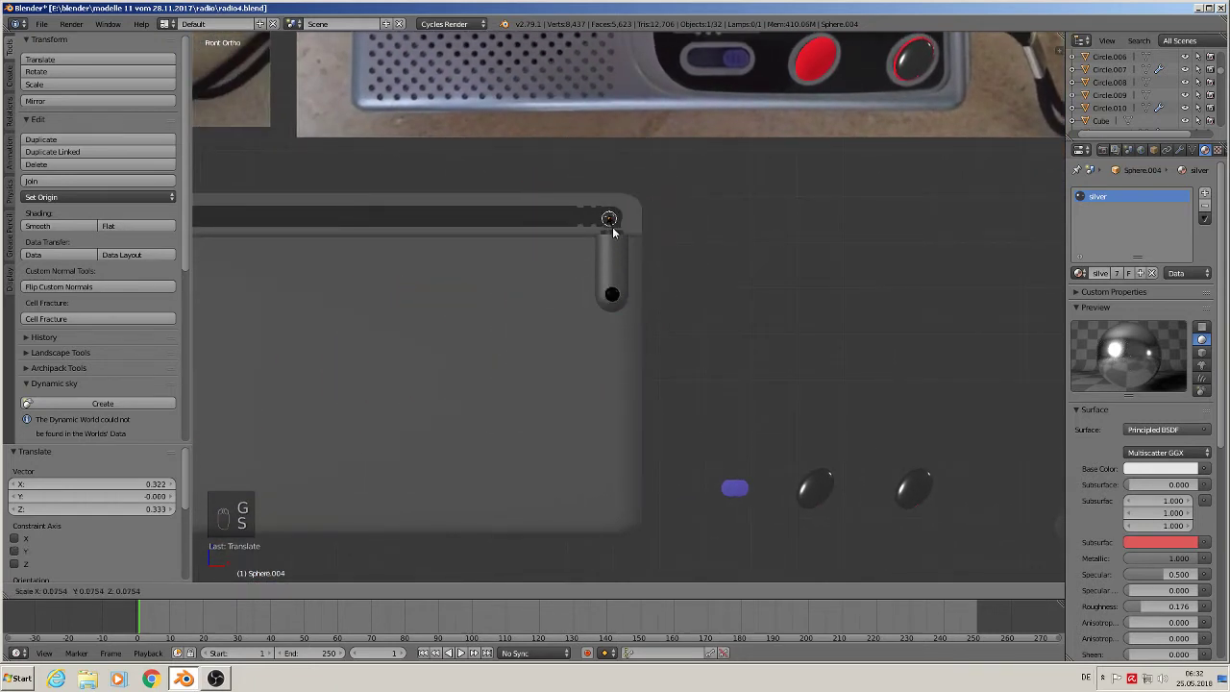
pyautogui.click(612, 227)
# - Center the silver sphere on the antenna elbow, raising it 0.005 along Z, and sink it in by 0.055 along Y
pyautogui.scroll(6, 612, 227)
pyautogui.press('g')
pyautogui.press('x')
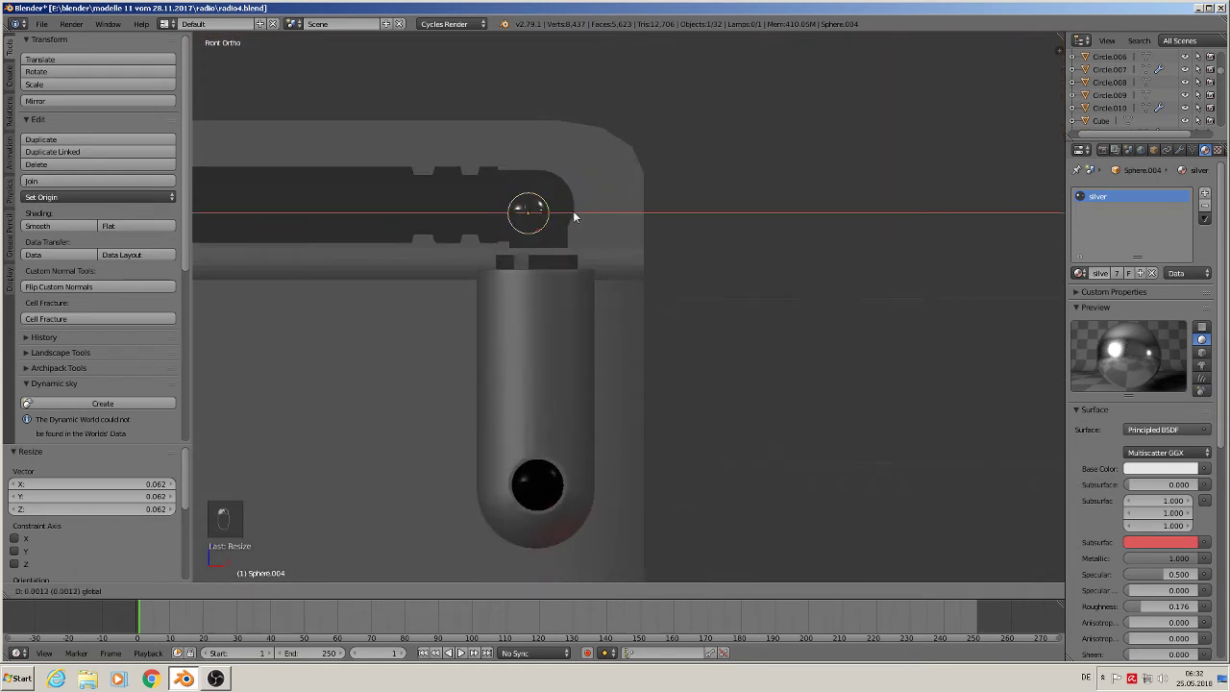
pyautogui.click(584, 211)
pyautogui.press('g')
pyautogui.press('z')
pyautogui.click(536, 161)
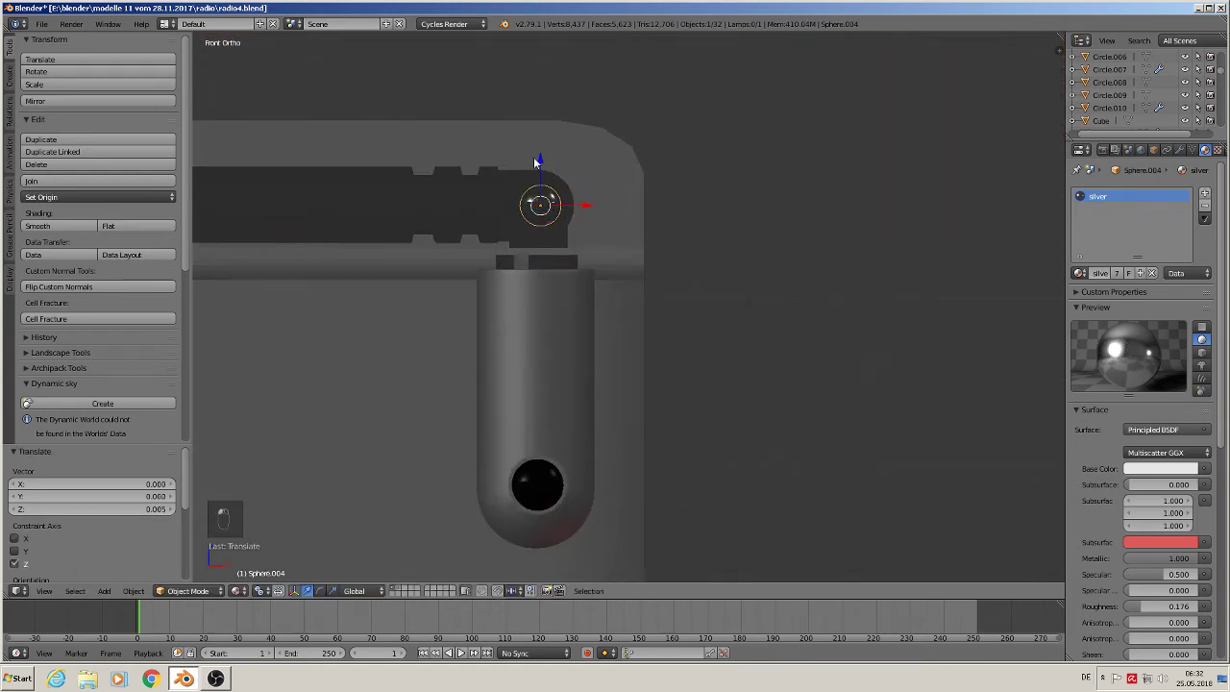
pyautogui.moveTo(535, 161); pyautogui.dragTo(538, 198, button='middle')
pyautogui.press('g')
pyautogui.press('y')
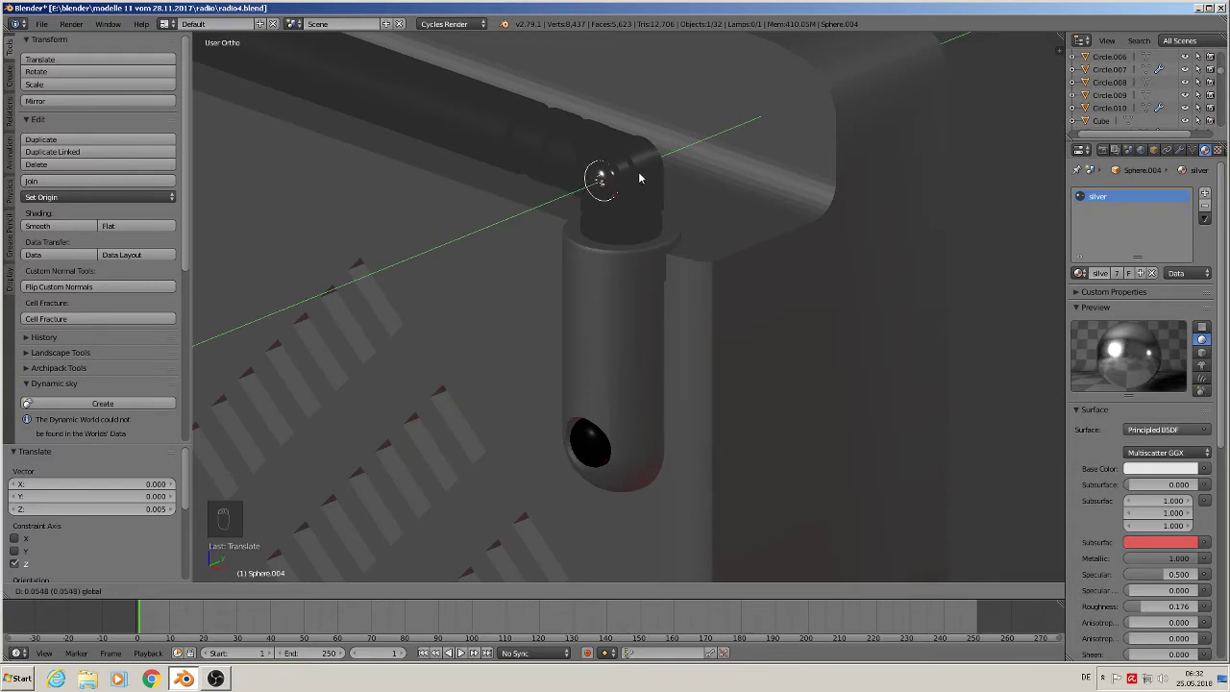
pyautogui.click(641, 179)
# - Join the small silver hinge sphere into the radio's back and antenna object
pyautogui.moveTo(640, 183); pyautogui.dragTo(700, 169, button='middle')
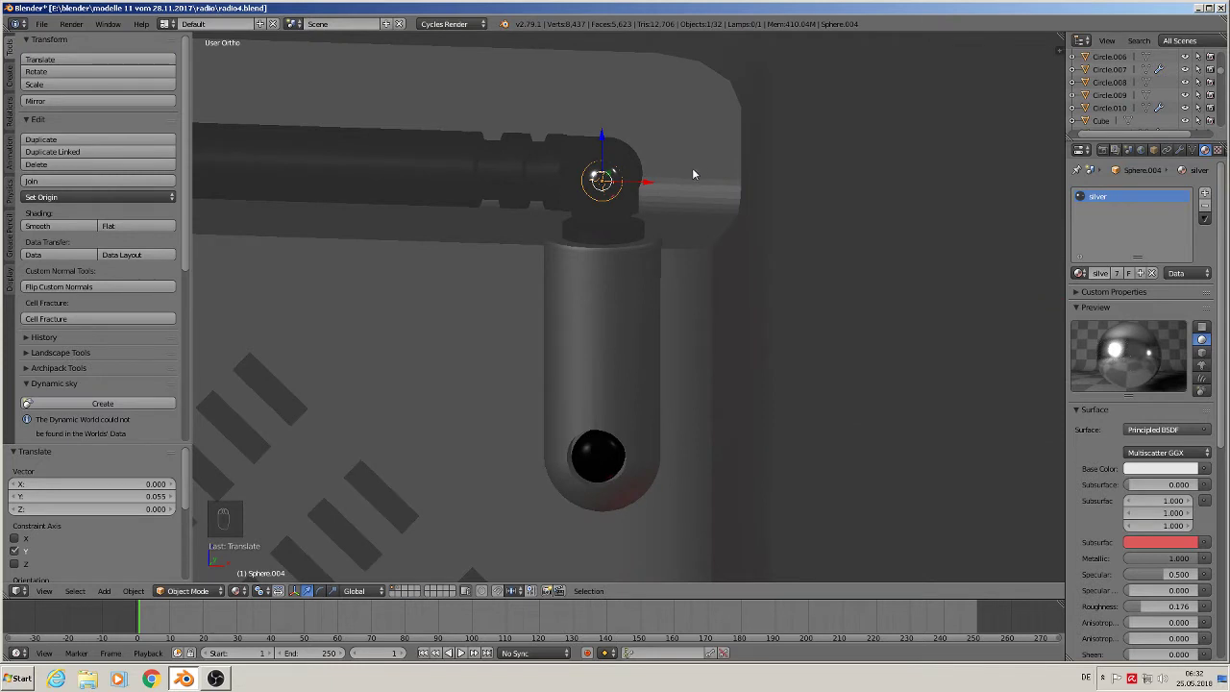
pyautogui.keyDown('shift'); pyautogui.click(487, 178); pyautogui.keyUp('shift')
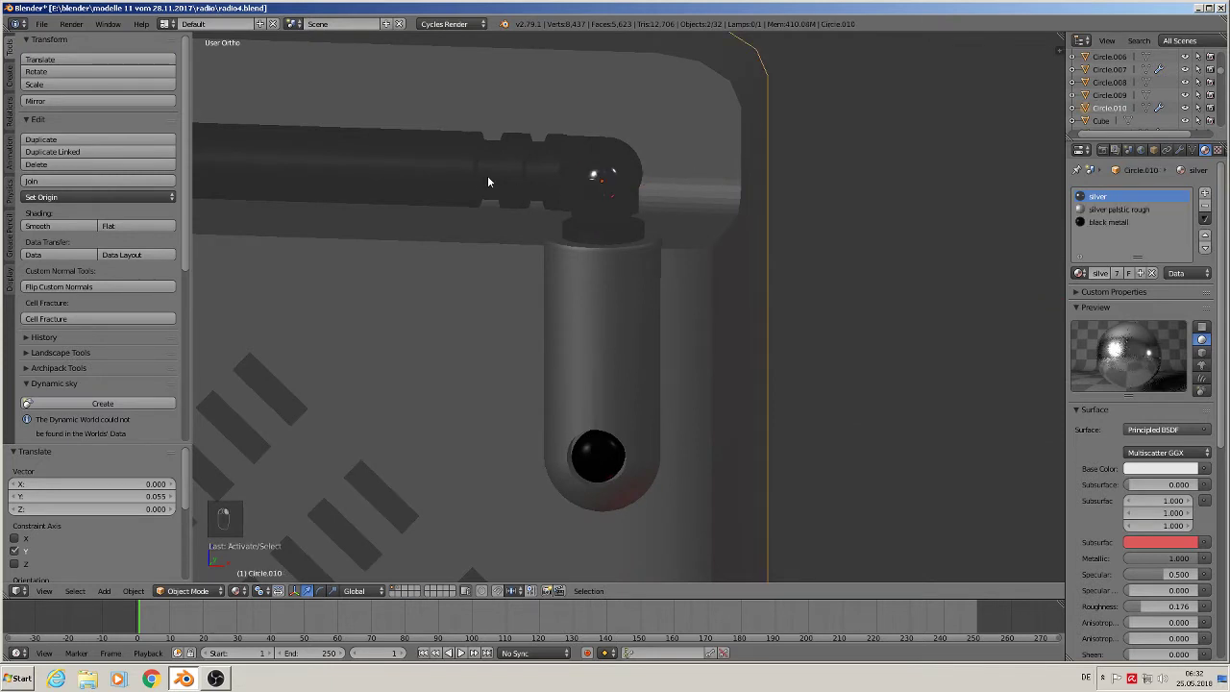
pyautogui.click(58, 181)
# - Duplicate the large black sphere onto the radio's back and move the copy about -1.828 along Y in front of the shell
pyautogui.scroll(-4, 240, 326)
pyautogui.keyDown('shift'); pyautogui.moveTo(264, 358); pyautogui.dragTo(1004, 64, button='middle'); pyautogui.keyUp('shift')
pyautogui.scroll(-3, 1004, 64)
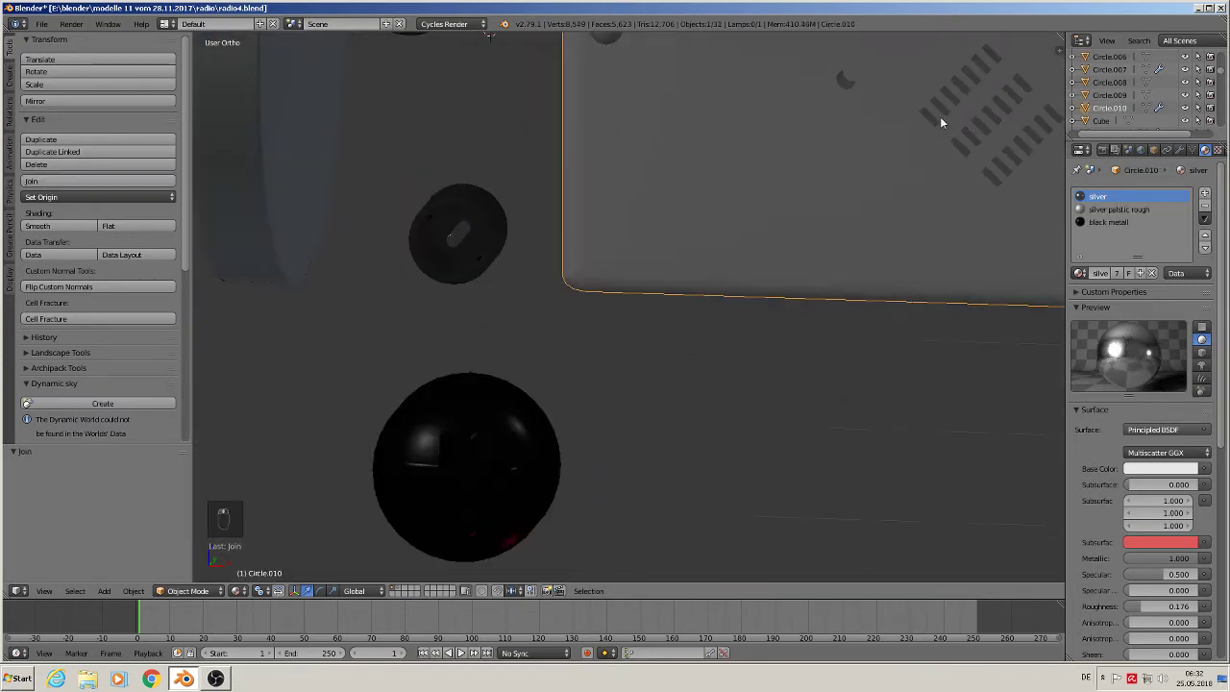
pyautogui.scroll(-2, 500, 429)
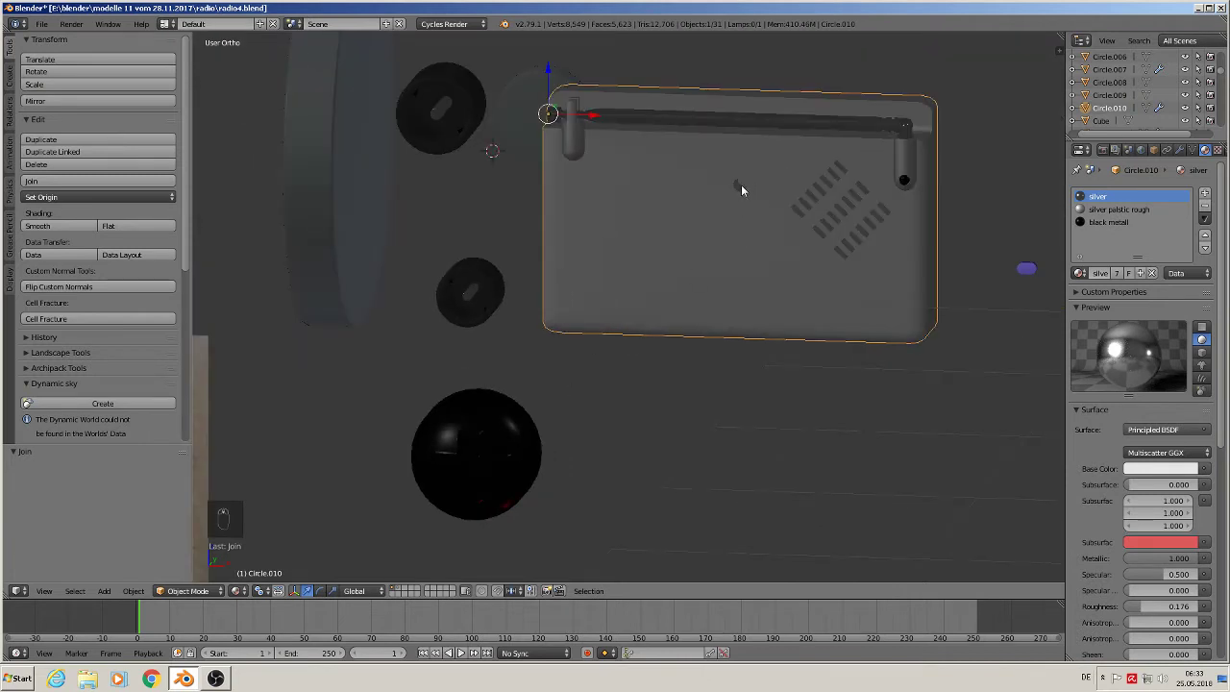
pyautogui.press('KP_1')
pyautogui.scroll(-2, 483, 510)
pyautogui.rightClick(443, 544)
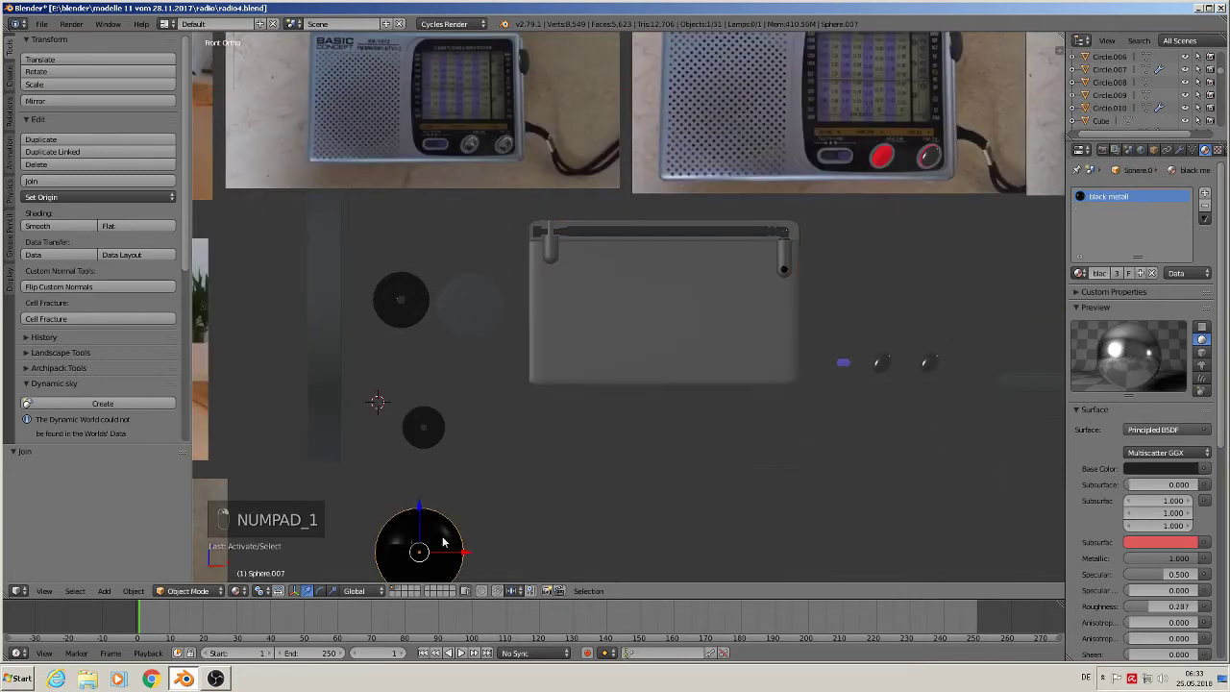
pyautogui.hotkey('shift', 'd')
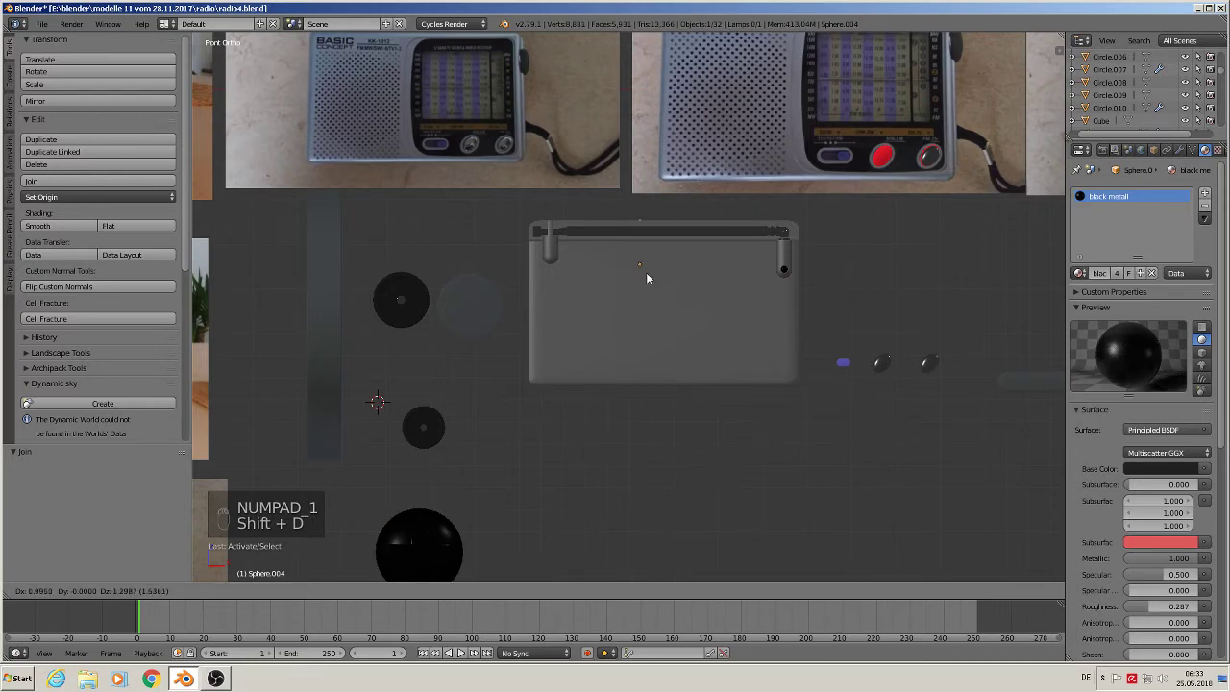
pyautogui.click(682, 284)
pyautogui.moveTo(682, 284); pyautogui.dragTo(715, 268, button='middle')
pyautogui.moveTo(715, 268); pyautogui.dragTo(361, 368)
pyautogui.press('KP_1')
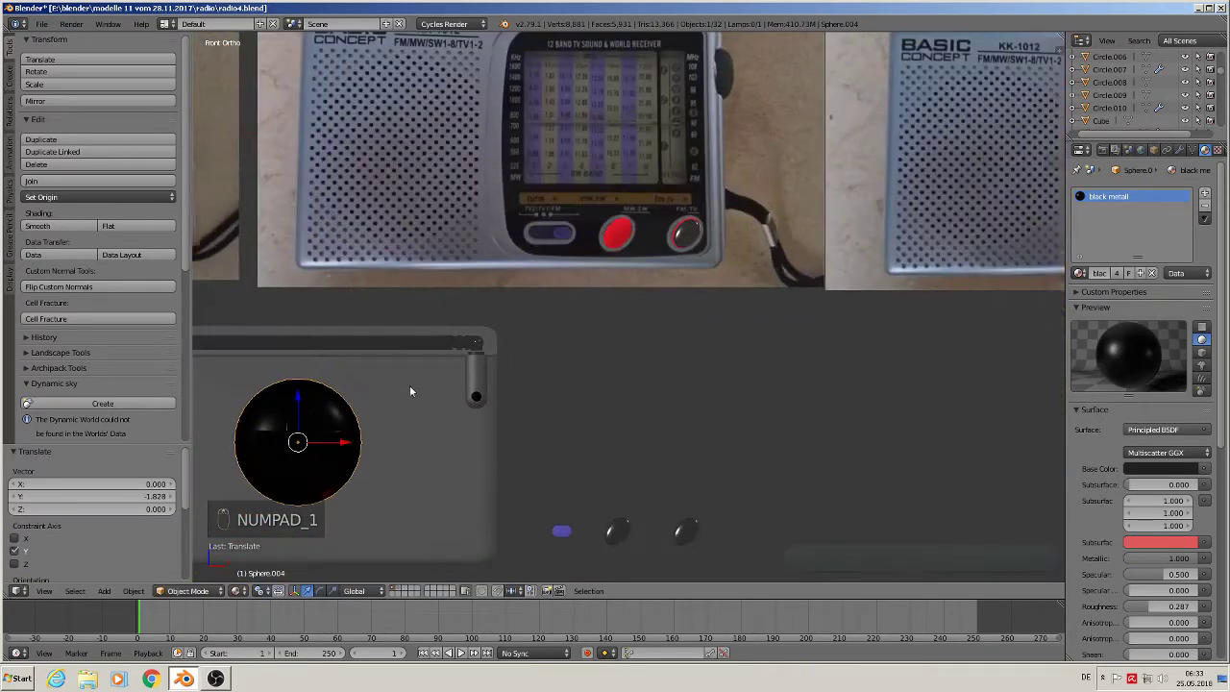
# - Scale the black sphere copy to about 0.225, then shrink it further to nearly the size of the round hole
pyautogui.press('s')
pyautogui.click(304, 474)
pyautogui.moveTo(309, 469); pyautogui.dragTo(466, 328, button='middle')
pyautogui.scroll(6, 468, 328)
pyautogui.press('s')
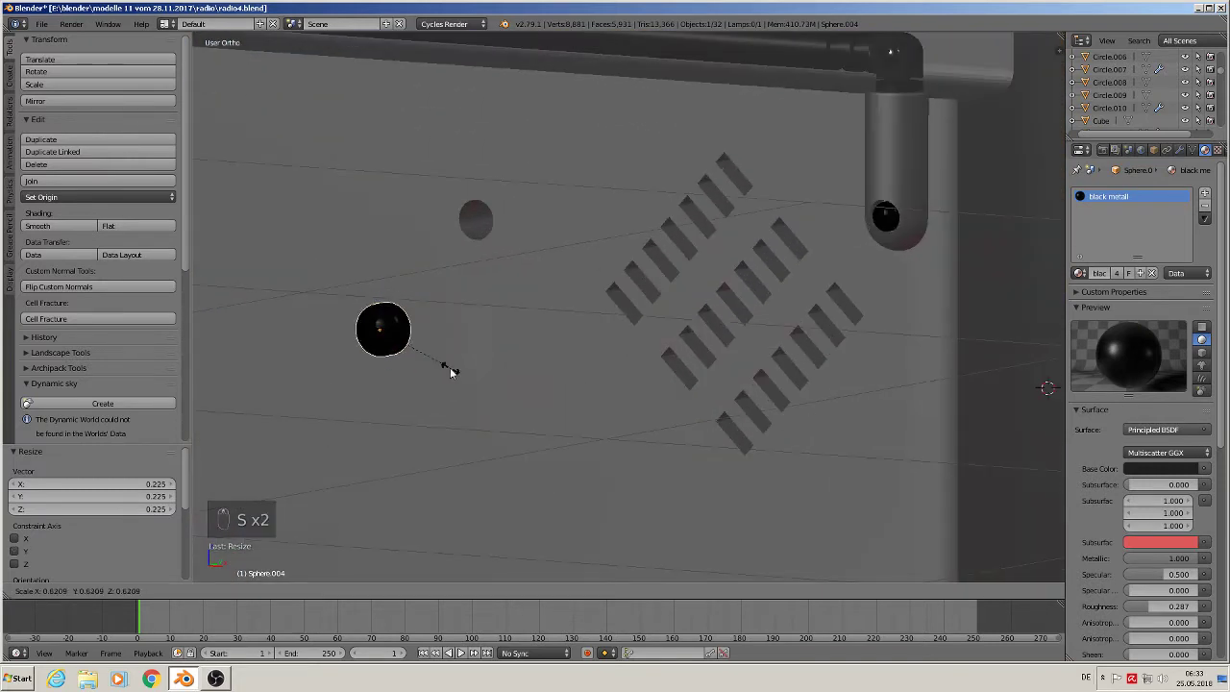
pyautogui.click(428, 353)
# - Fit the small black sphere into the back's round hole by moving it 0.105 along Z, 0.148 along Y and 0.030 along X
pyautogui.press('g')
pyautogui.press('z')
pyautogui.click(411, 215)
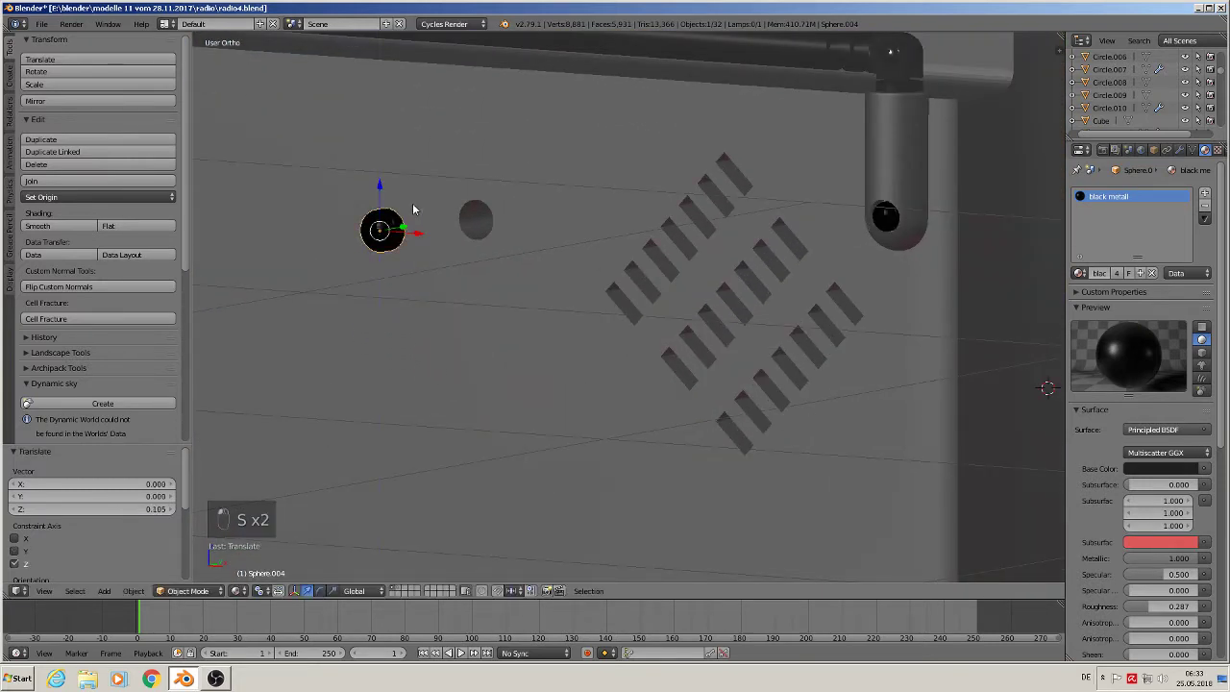
pyautogui.moveTo(411, 216); pyautogui.dragTo(400, 225, button='middle')
pyautogui.press('g')
pyautogui.press('y')
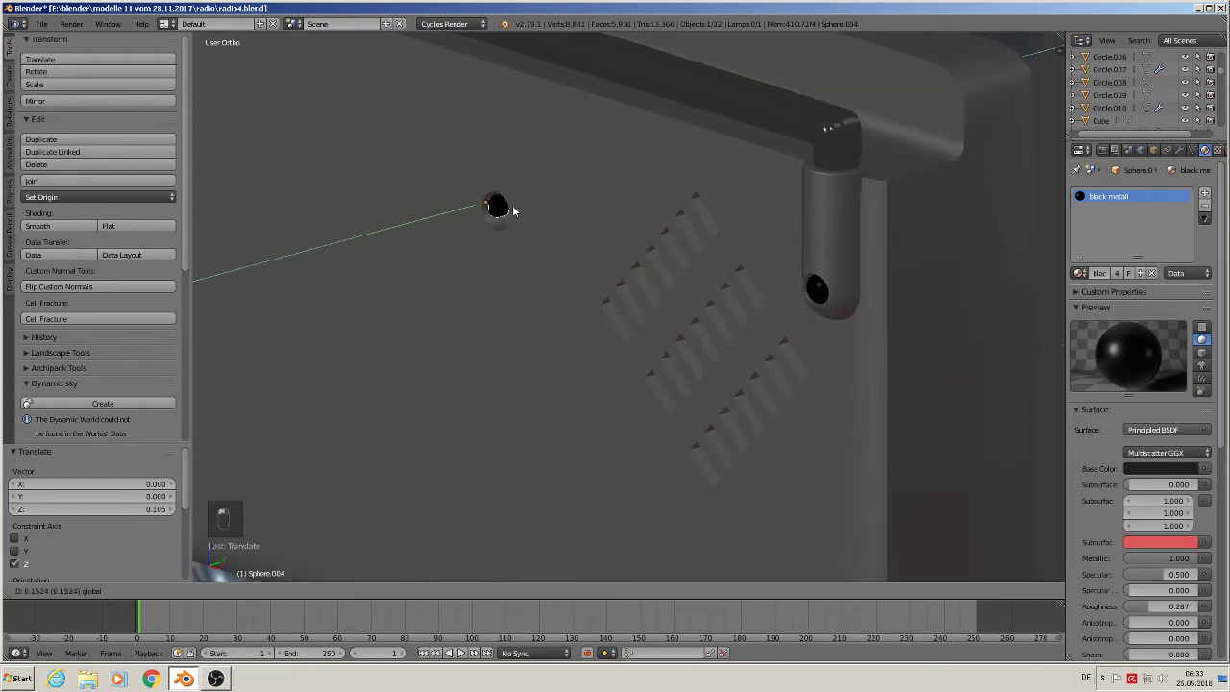
pyautogui.click(511, 219)
pyautogui.press('g')
pyautogui.press('x')
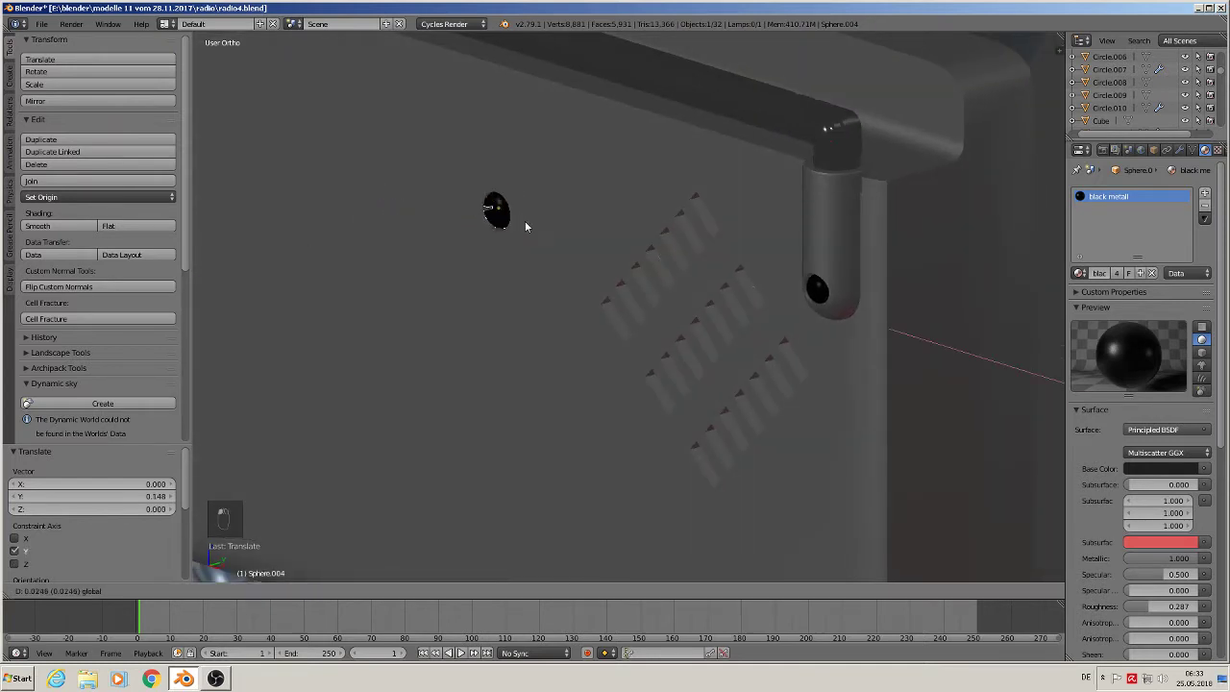
pyautogui.click(524, 226)
# - Shrink the black sphere in the round hole slightly and nudge it 0.002 along X
pyautogui.moveTo(528, 224); pyautogui.dragTo(591, 206, button='middle')
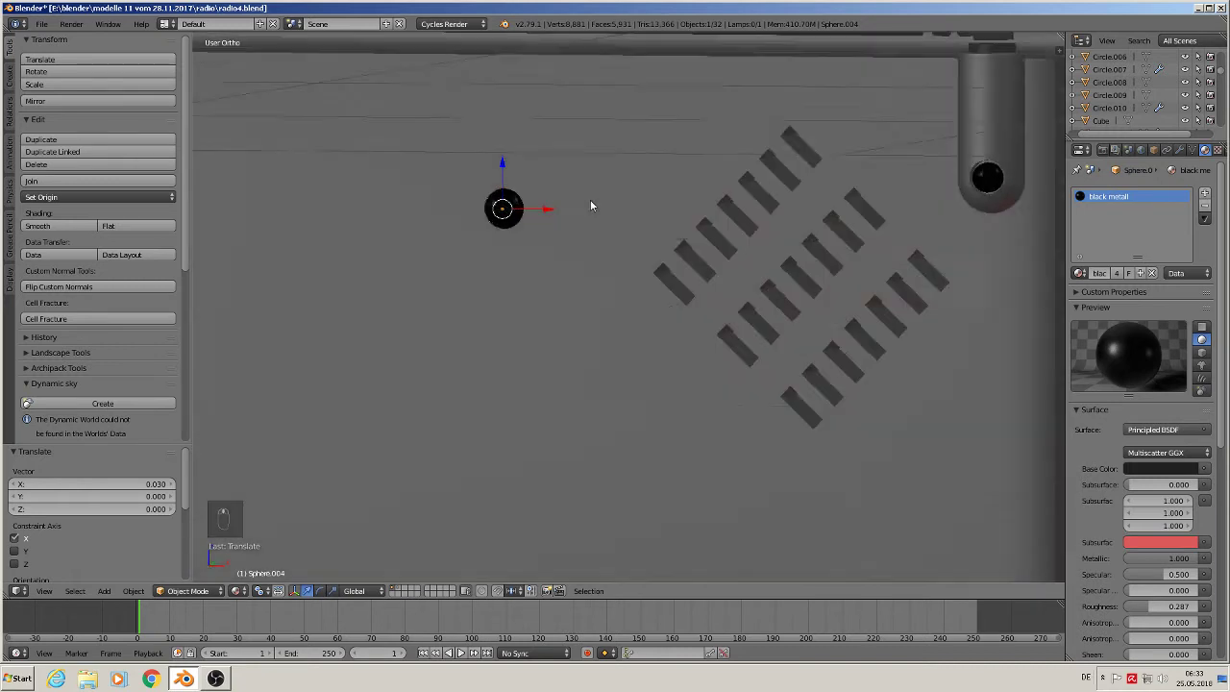
pyautogui.press('s')
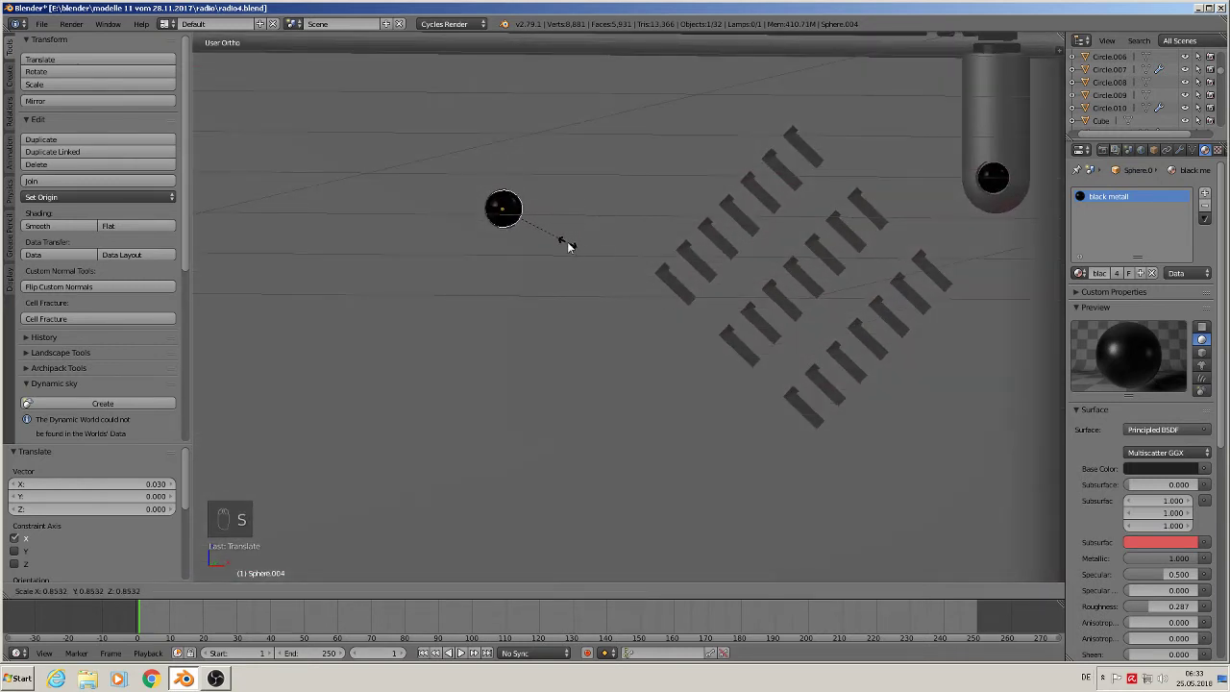
pyautogui.click(567, 241)
pyautogui.moveTo(542, 209); pyautogui.dragTo(545, 208)
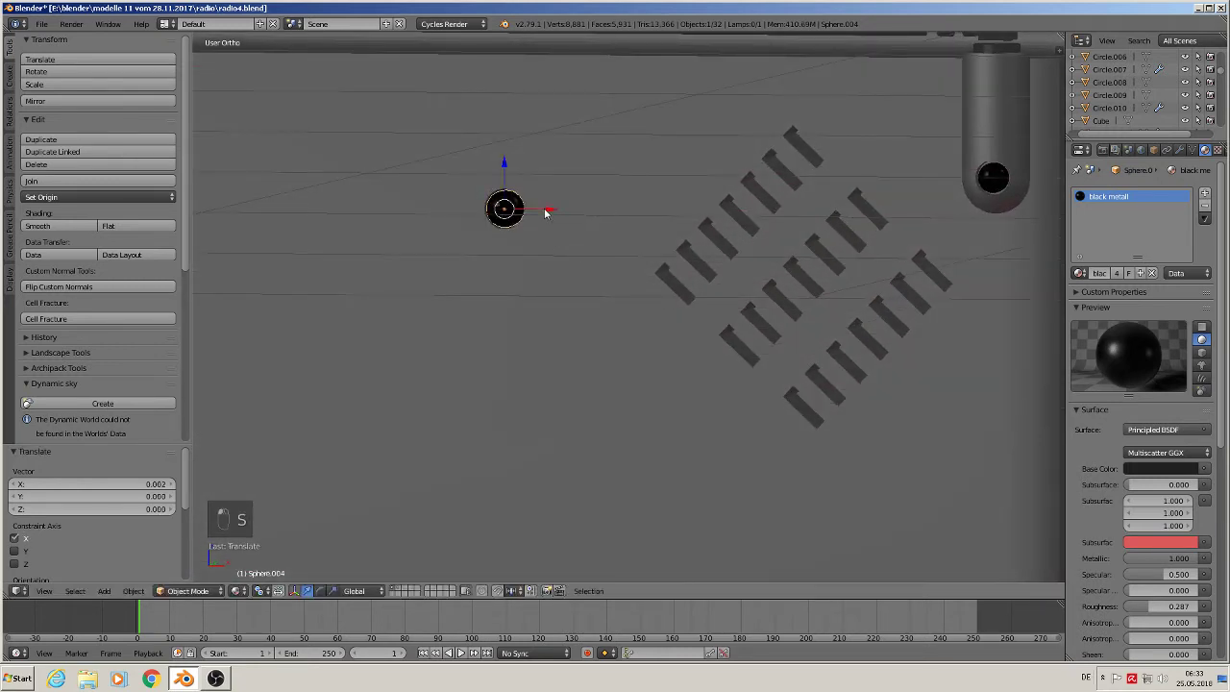
# - Scale the black sphere in the round hole to about 0.959 and join it to the radio's back
pyautogui.press('s')
pyautogui.click(549, 223)
pyautogui.moveTo(549, 223); pyautogui.dragTo(521, 319, button='middle')
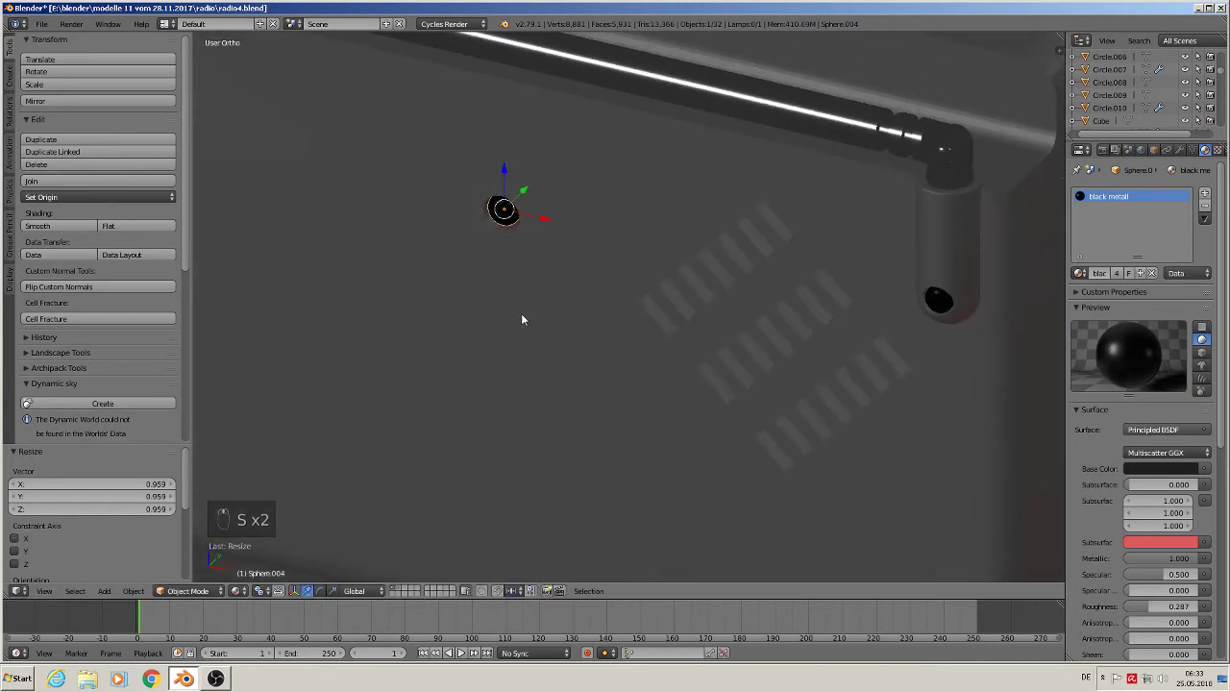
pyautogui.scroll(-5, 526, 298)
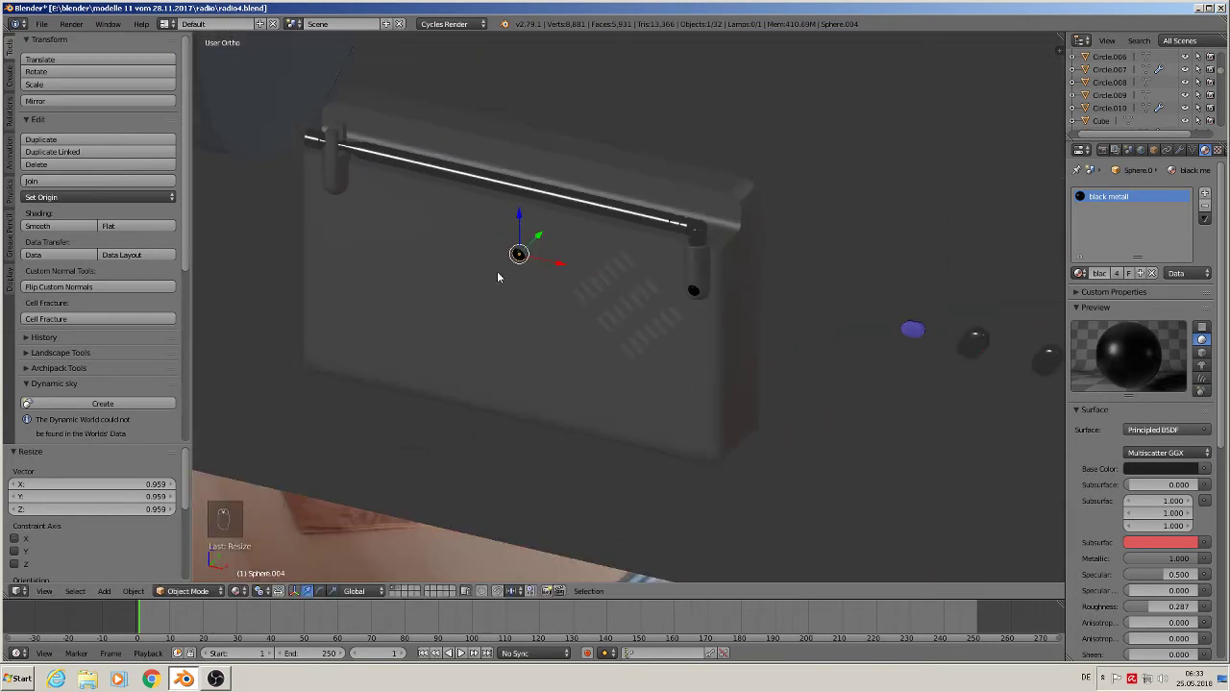
pyautogui.rightClick(496, 271)
pyautogui.click(35, 180)
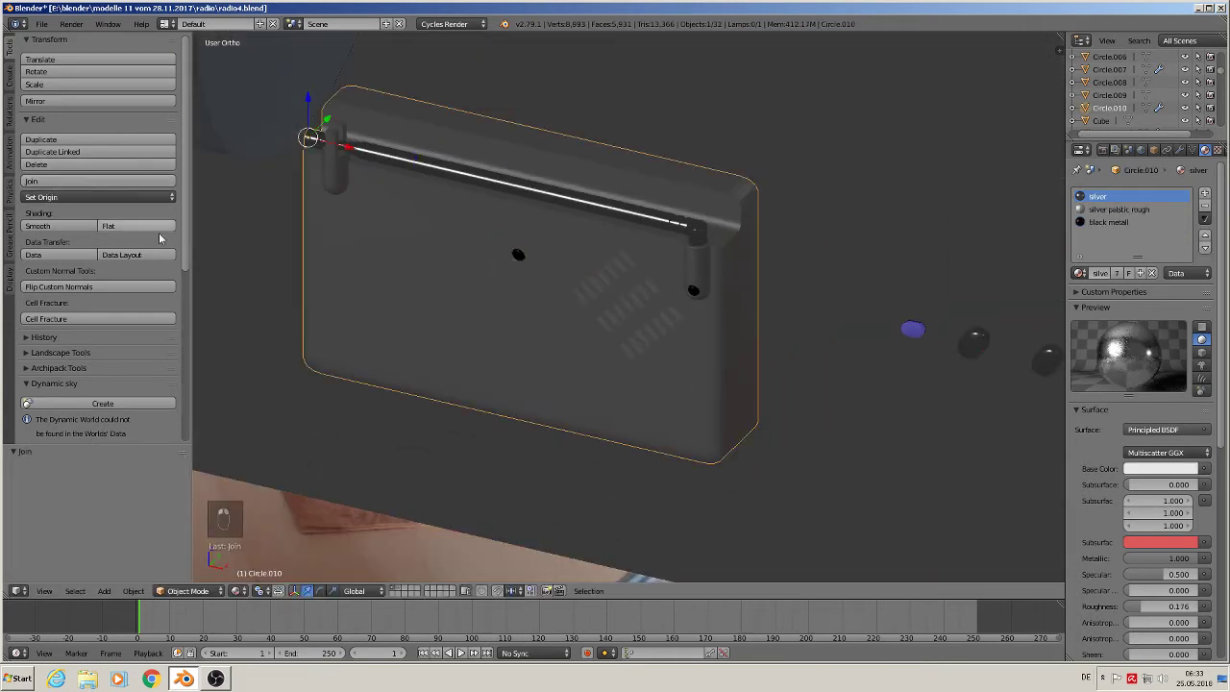
# - Move the large grey wheel about -1.549 along Y to line up with the radio body
pyautogui.scroll(-3, 438, 344)
pyautogui.keyDown('shift'); pyautogui.moveTo(439, 344); pyautogui.dragTo(643, 294, button='middle'); pyautogui.keyUp('shift')
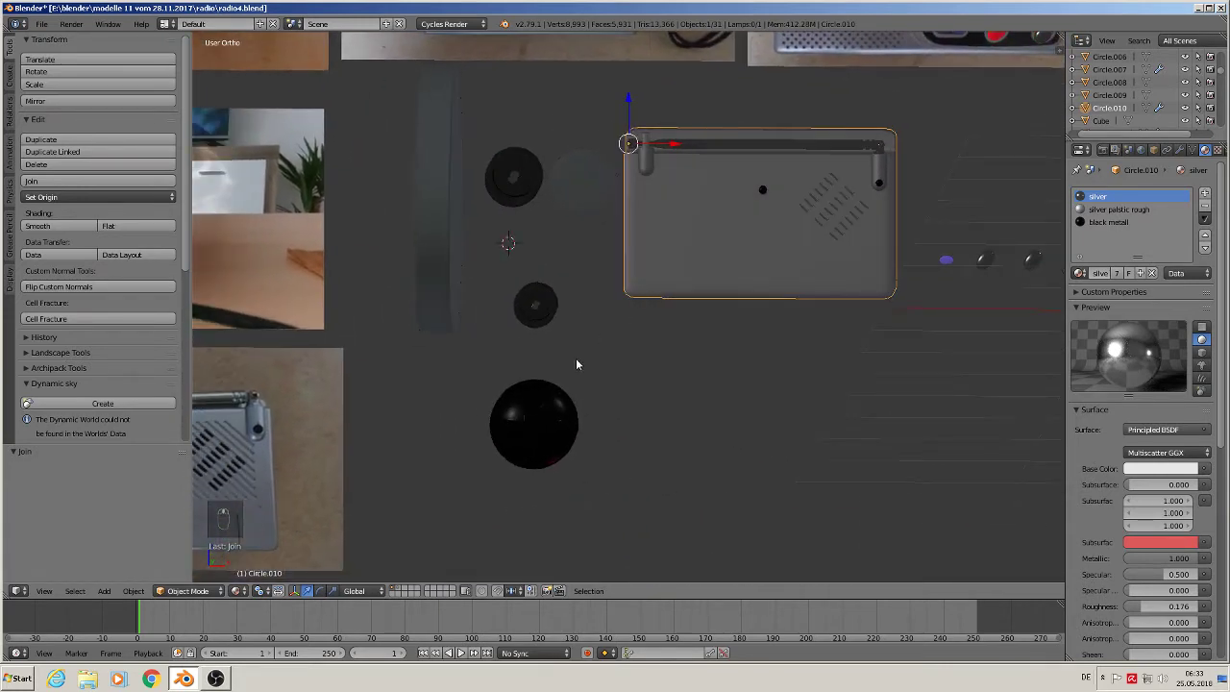
pyautogui.moveTo(875, 321); pyautogui.dragTo(761, 296, button='middle')
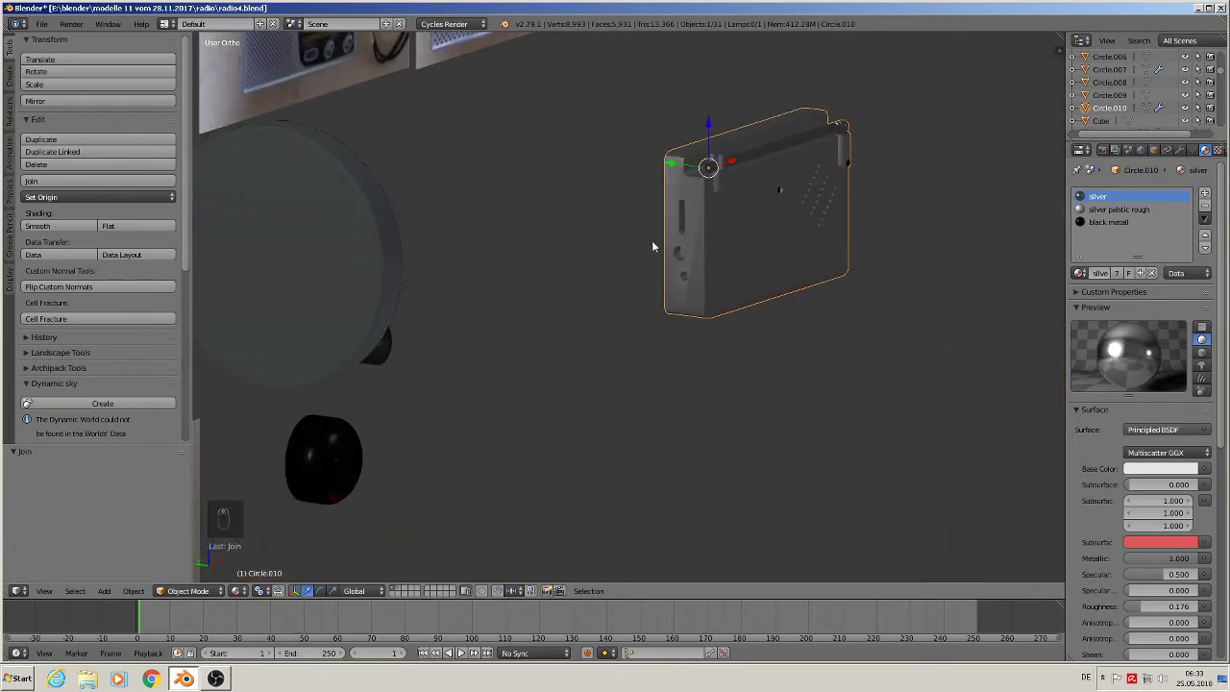
pyautogui.moveTo(683, 242); pyautogui.dragTo(708, 286, button='middle')
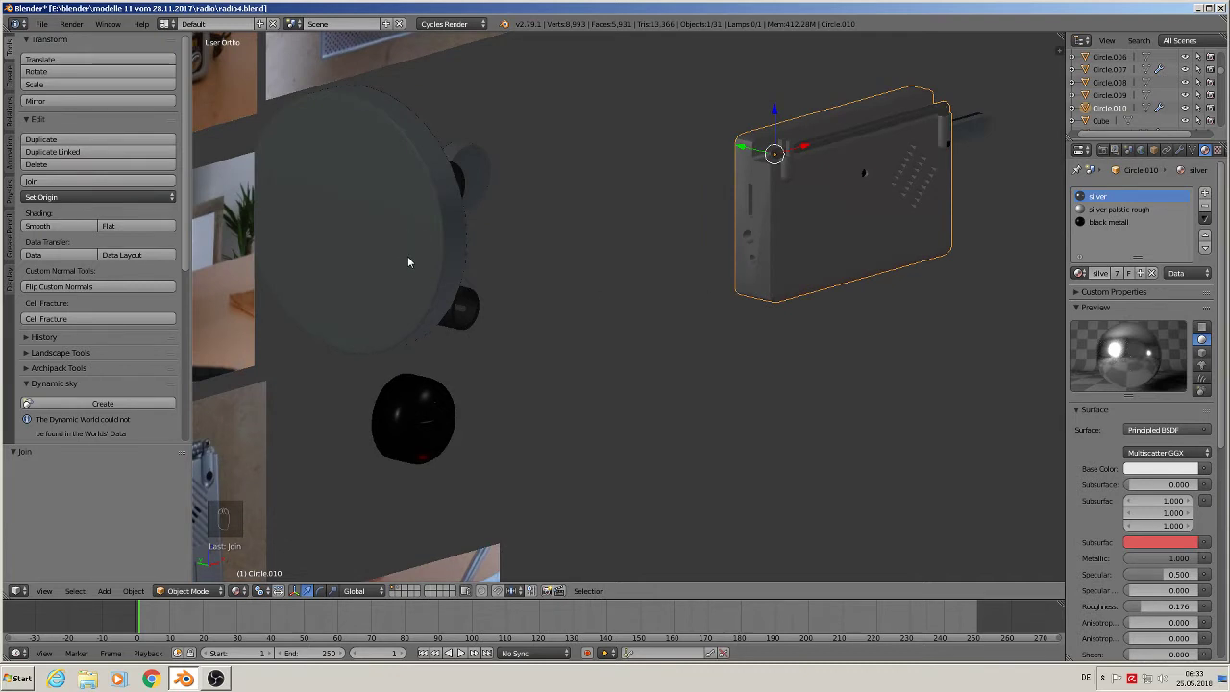
pyautogui.moveTo(407, 262); pyautogui.dragTo(423, 445, button='middle')
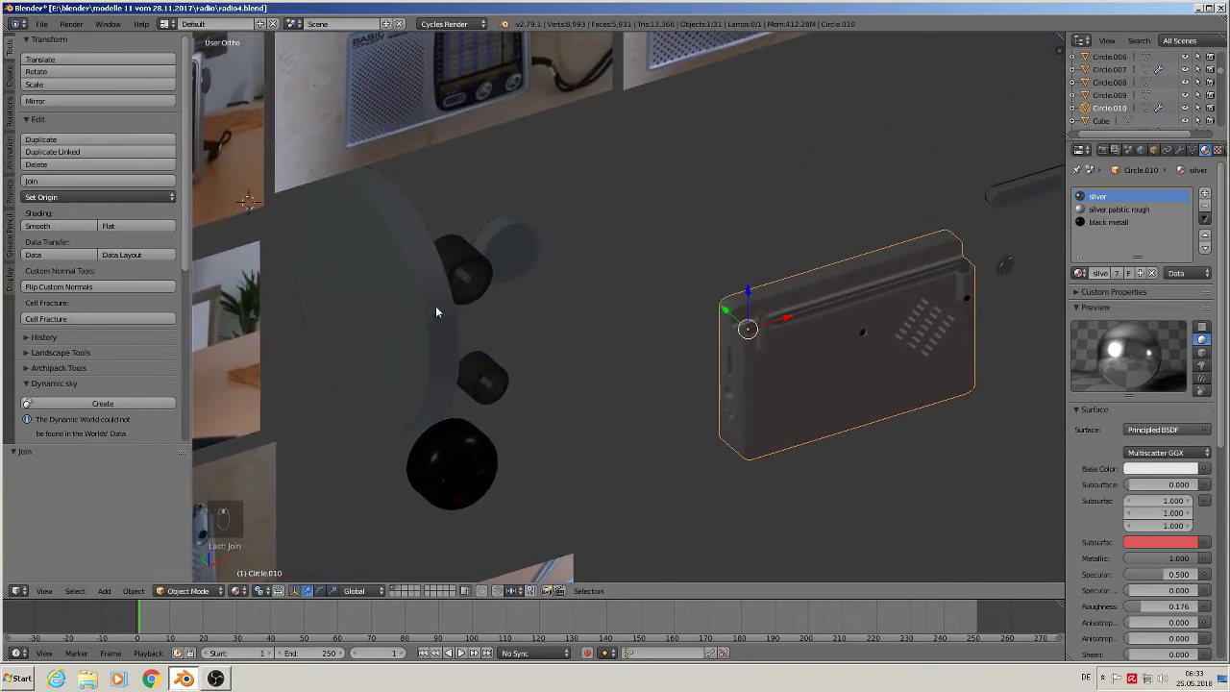
pyautogui.scroll(-3, 435, 306)
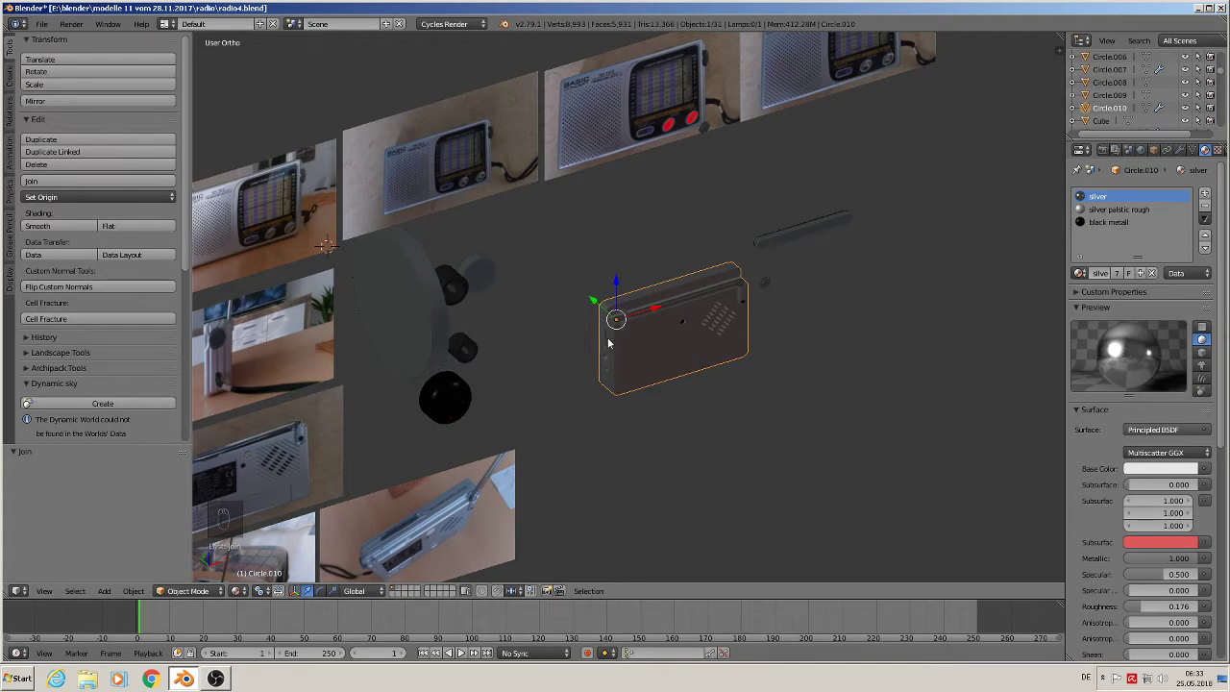
pyautogui.rightClick(358, 306)
pyautogui.moveTo(540, 416); pyautogui.dragTo(582, 348, button='middle')
pyautogui.moveTo(360, 306); pyautogui.dragTo(560, 336)
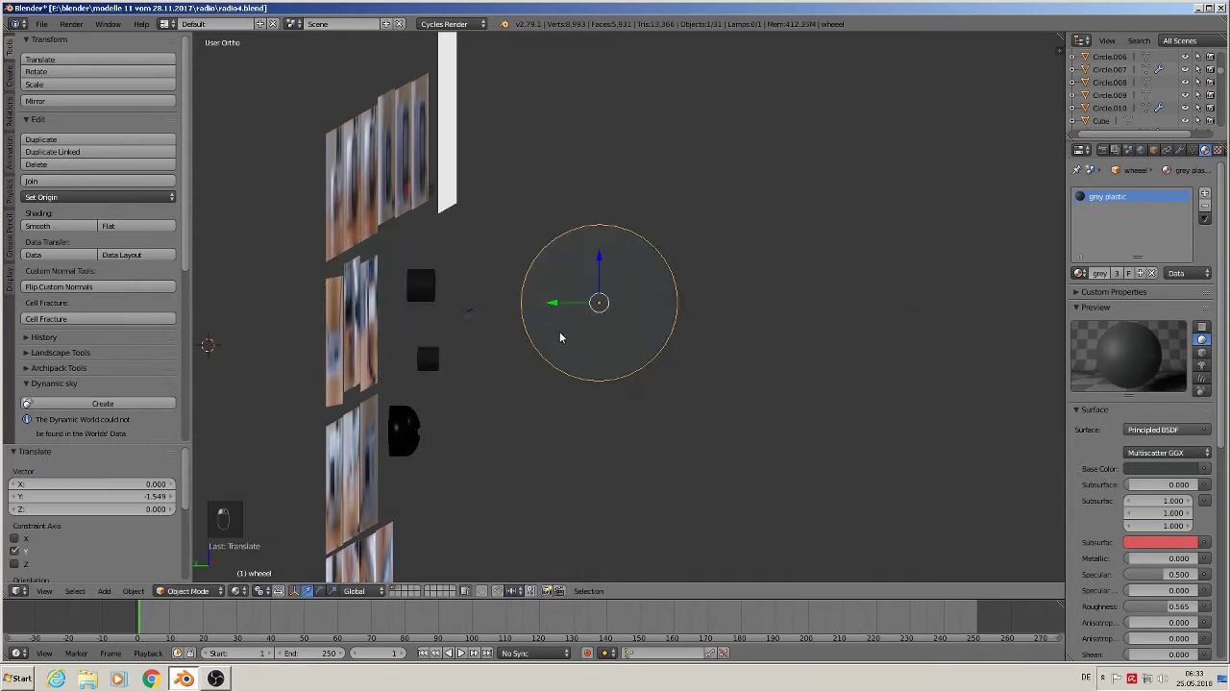
# - Rotate the grey wheel 90° about the Z axis and scale it to about 0.193
pyautogui.press('r')
pyautogui.press('z')
pyautogui.press('9')
pyautogui.press('0')
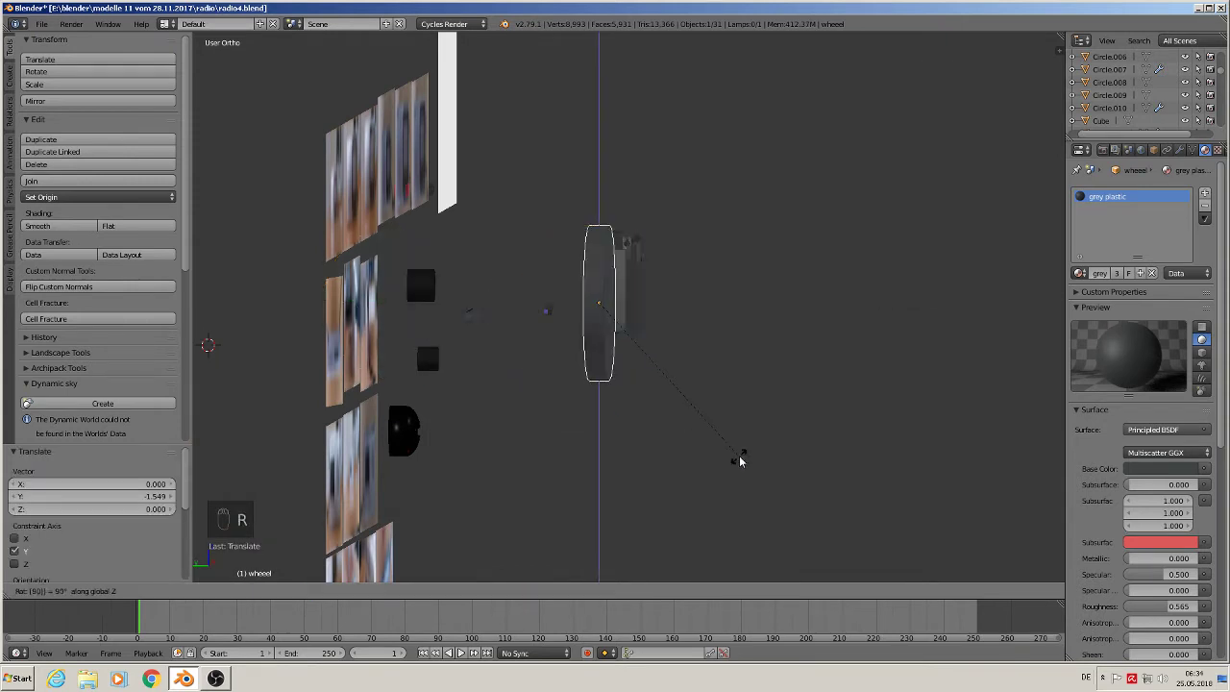
pyautogui.press('Return')
pyautogui.press('s')
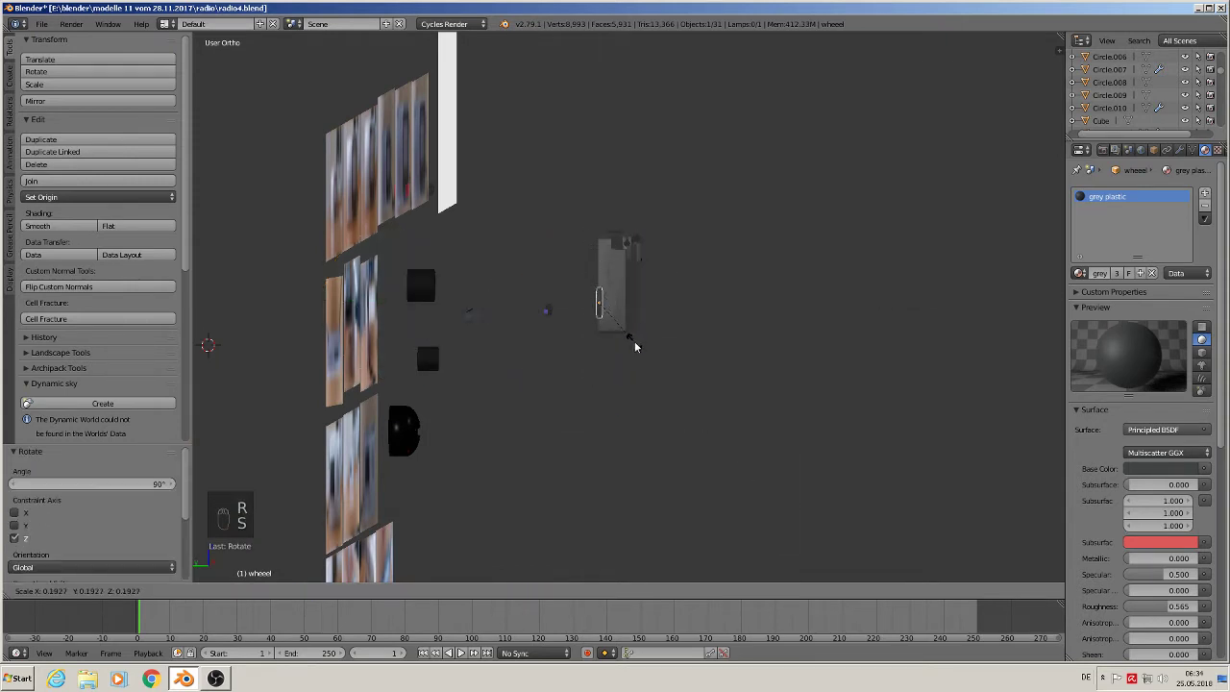
pyautogui.click(632, 338)
pyautogui.scroll(3, 643, 284)
pyautogui.scroll(5, 642, 284)
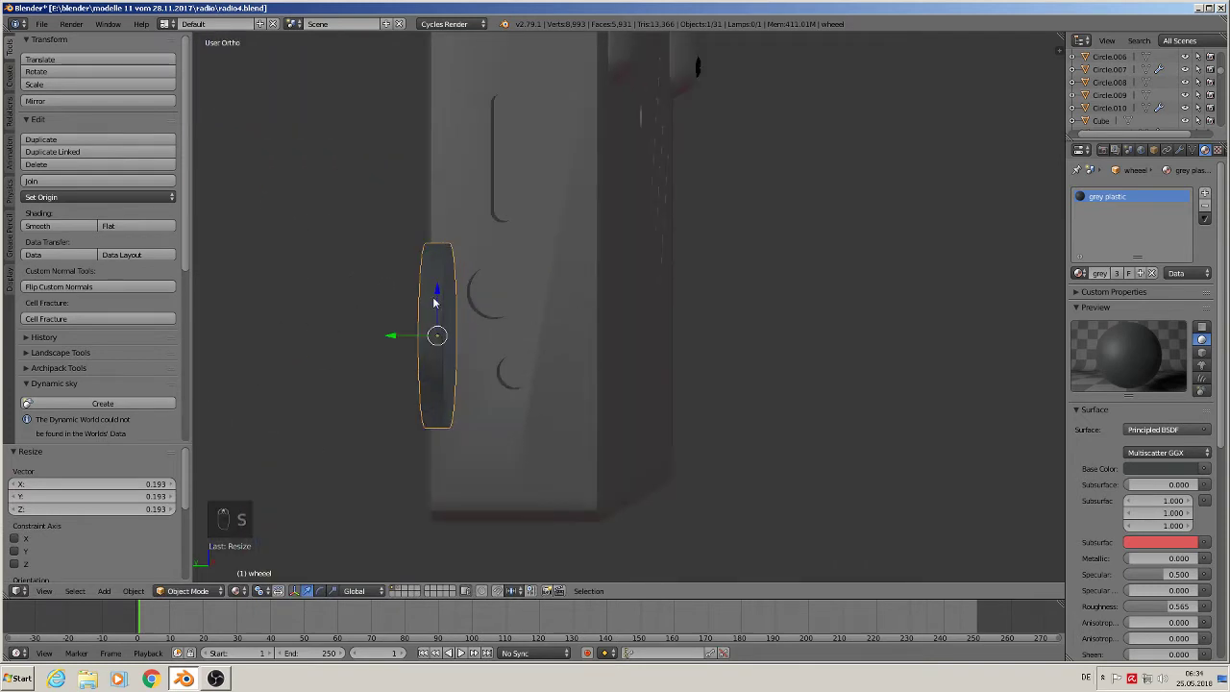
# - Raise the grey wheel to the elongated side slot, move it about -0.077 along Y and bring it along X to the slot
pyautogui.press('g')
pyautogui.press('z')
pyautogui.moveTo(480, 129); pyautogui.dragTo(478, 130)
pyautogui.moveTo(412, 165); pyautogui.dragTo(473, 180)
pyautogui.moveTo(473, 183); pyautogui.dragTo(444, 273, button='middle')
pyautogui.keyDown('shift'); pyautogui.moveTo(667, 171); pyautogui.dragTo(417, 524, button='middle'); pyautogui.keyUp('shift')
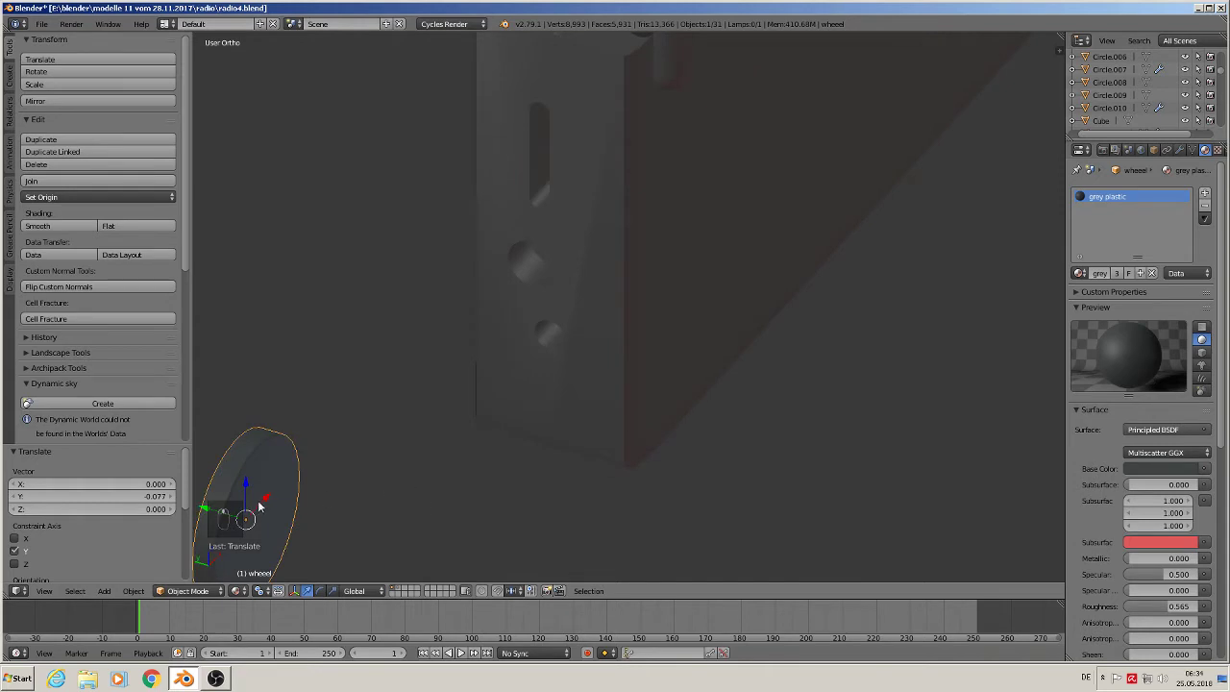
pyautogui.moveTo(259, 507); pyautogui.dragTo(554, 123)
pyautogui.moveTo(554, 123); pyautogui.dragTo(678, 146, button='middle')
# - Scale the wheel to about 0.853 and fit it into the side slot with small Z, Y and X moves, including -0.002 along Y
pyautogui.press('s')
pyautogui.click(652, 174)
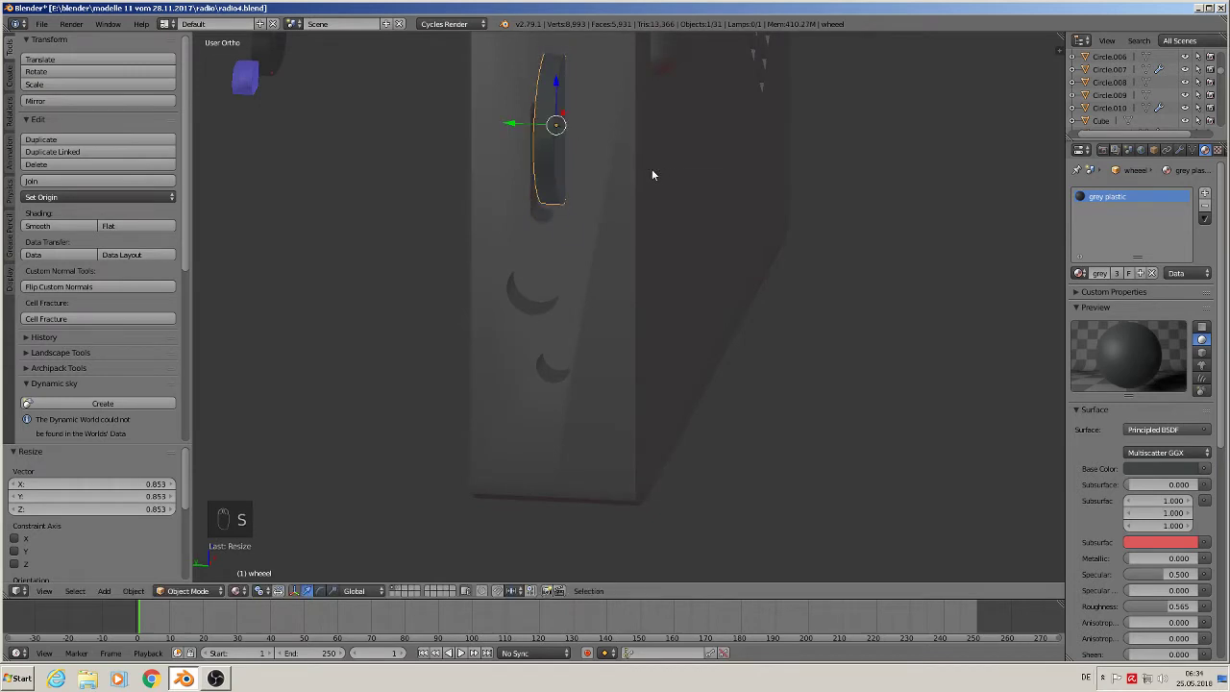
pyautogui.moveTo(557, 91); pyautogui.dragTo(526, 152)
pyautogui.moveTo(536, 181); pyautogui.dragTo(502, 176, button='middle')
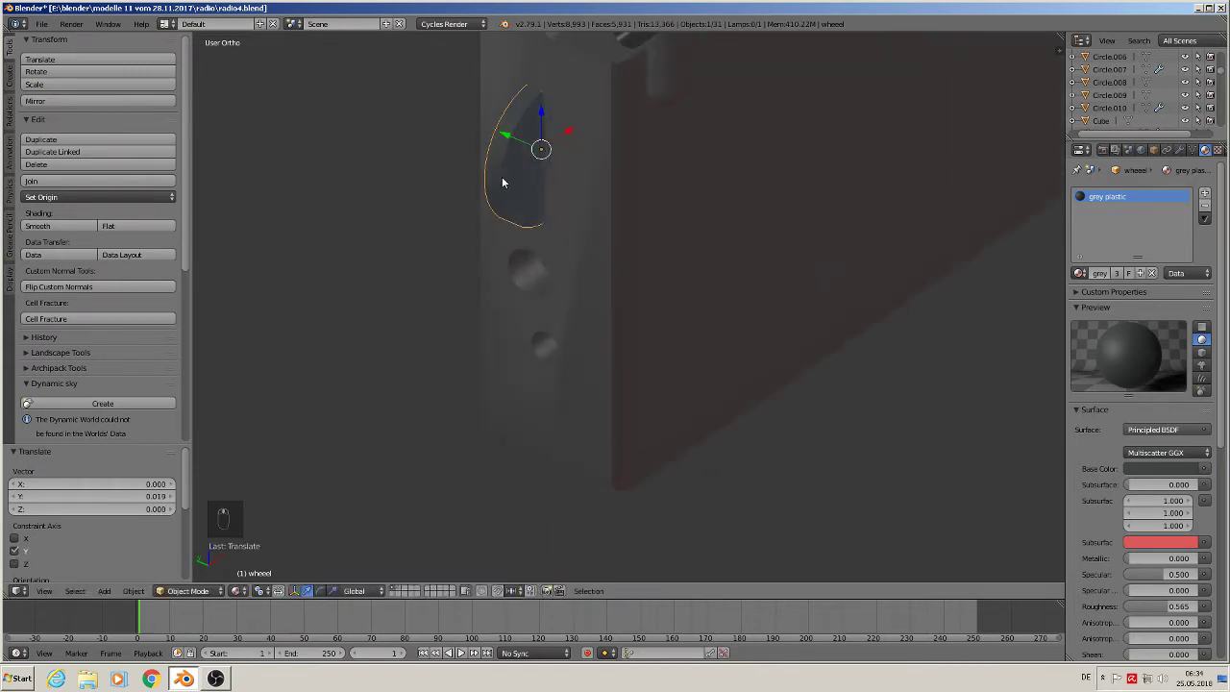
pyautogui.moveTo(501, 176); pyautogui.dragTo(571, 100)
pyautogui.moveTo(581, 108); pyautogui.dragTo(650, 82, button='middle')
pyautogui.moveTo(548, 149); pyautogui.dragTo(544, 146)
pyautogui.moveTo(590, 170); pyautogui.dragTo(616, 241, button='middle')
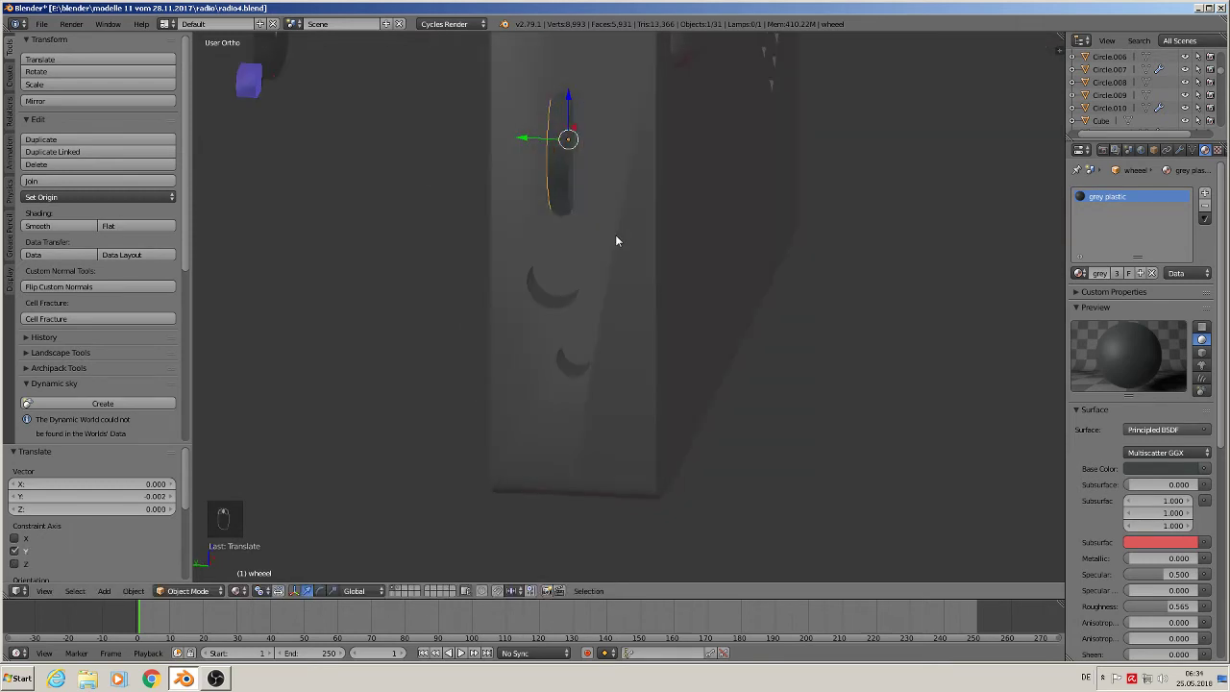
# - Scale the wheel in the side slot to about 0.891 and shift it about -0.010 along X
pyautogui.press('s')
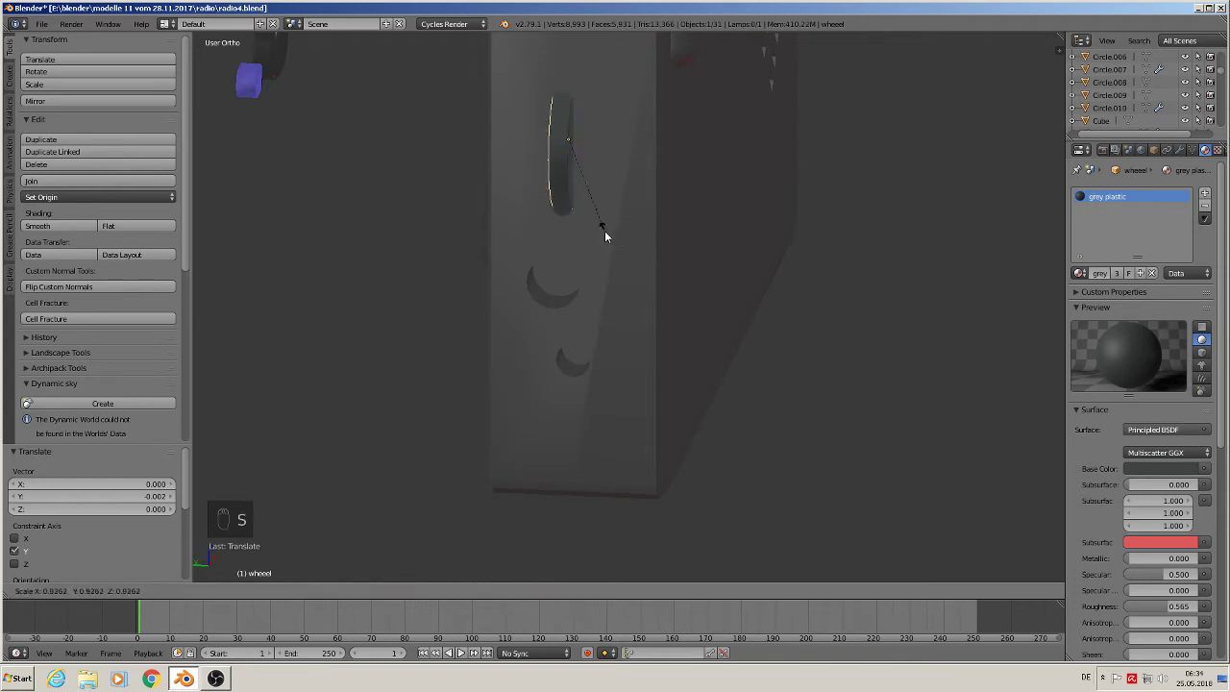
pyautogui.click(602, 234)
pyautogui.moveTo(602, 234); pyautogui.dragTo(593, 158, button='middle')
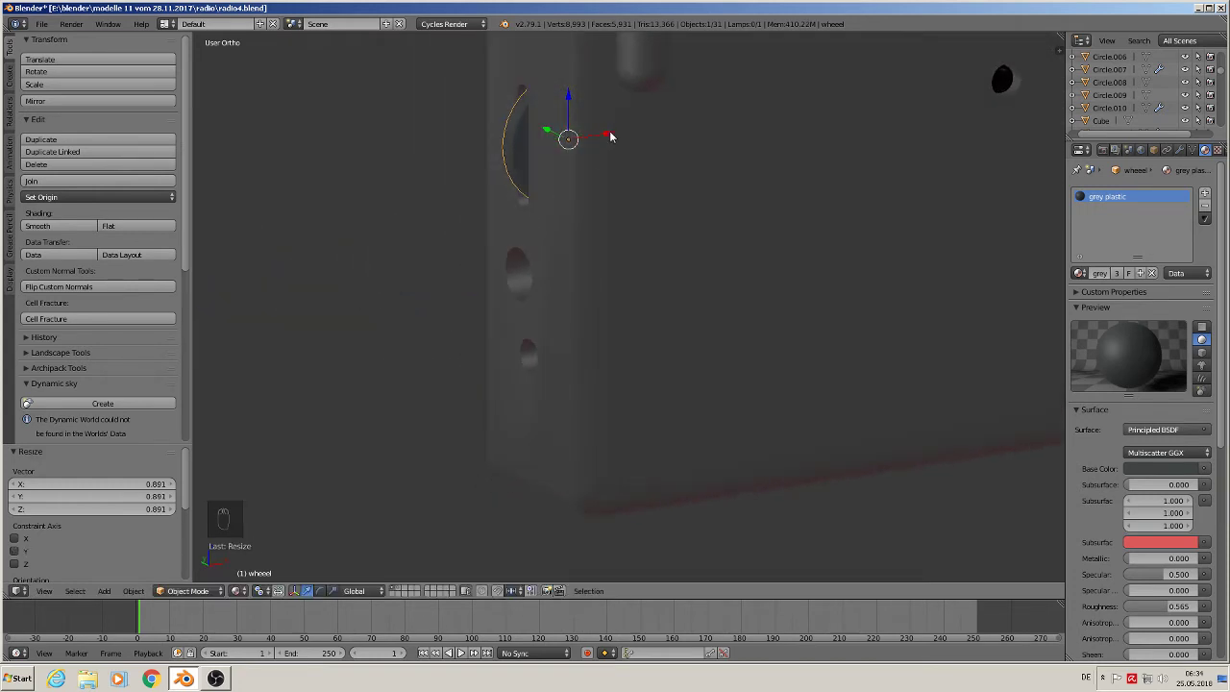
pyautogui.moveTo(610, 137)
pyautogui.mouseDown()
pyautogui.moveTo(601, 132)
pyautogui.moveTo(603, 144)
pyautogui.mouseUp()
pyautogui.moveTo(602, 144); pyautogui.dragTo(648, 206, button='middle')
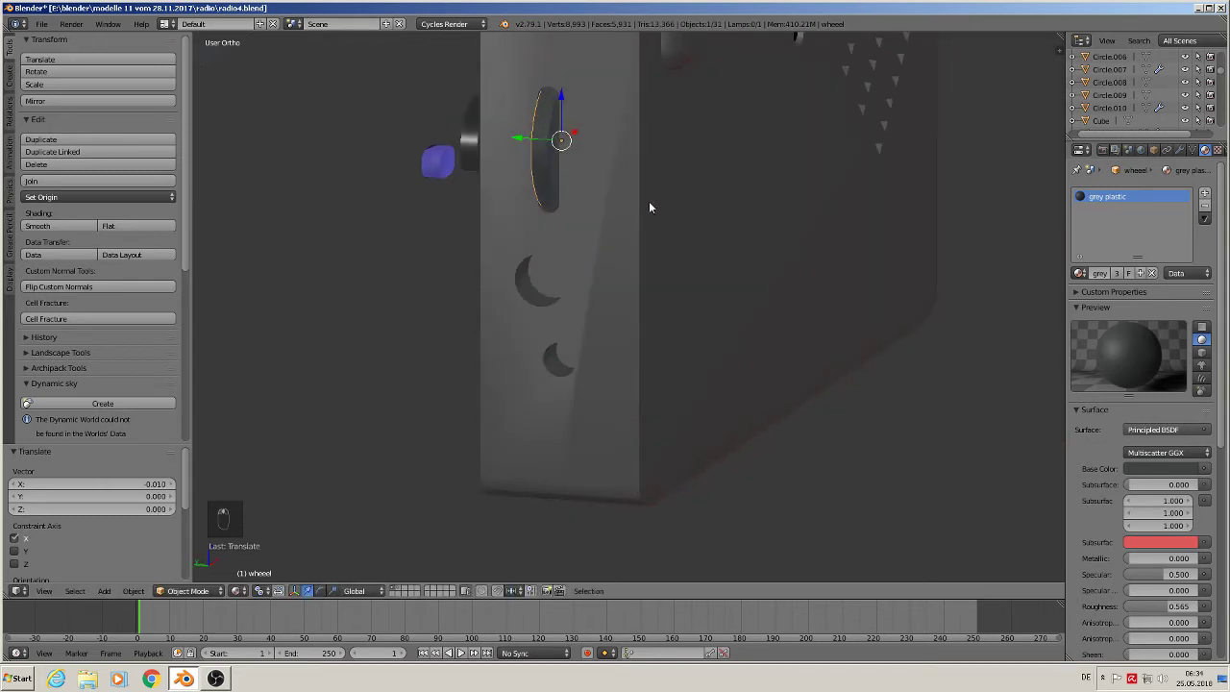
pyautogui.scroll(-3, 648, 206)
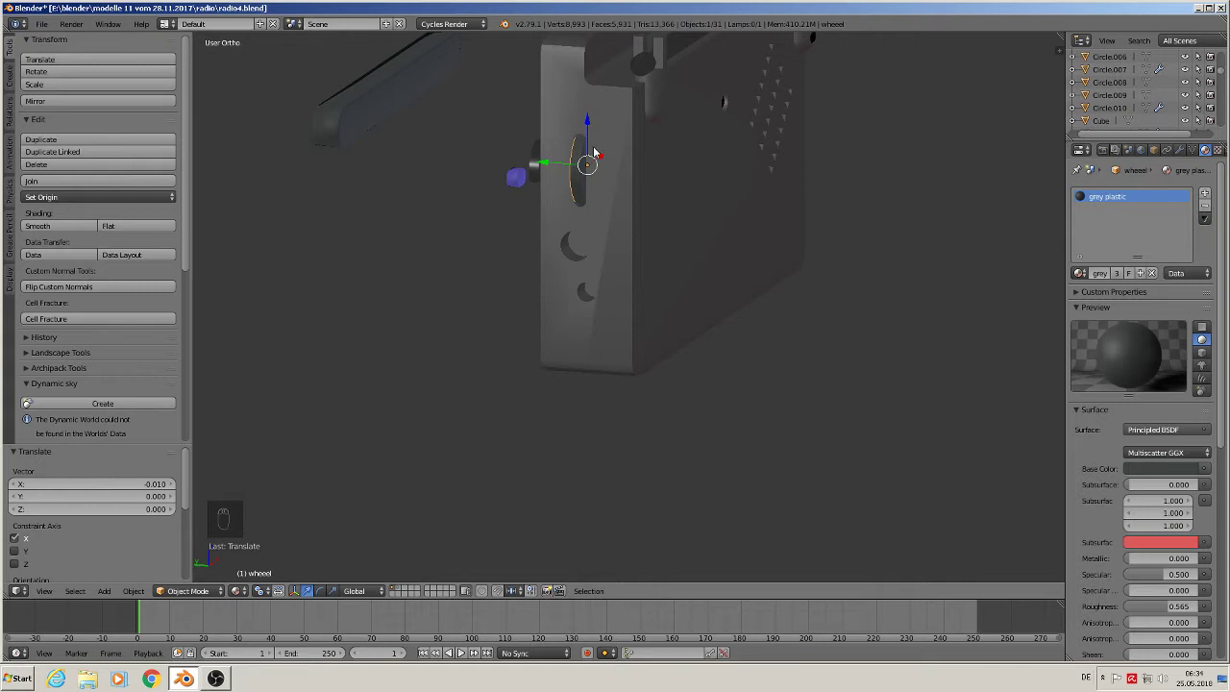
pyautogui.scroll(5, 584, 156)
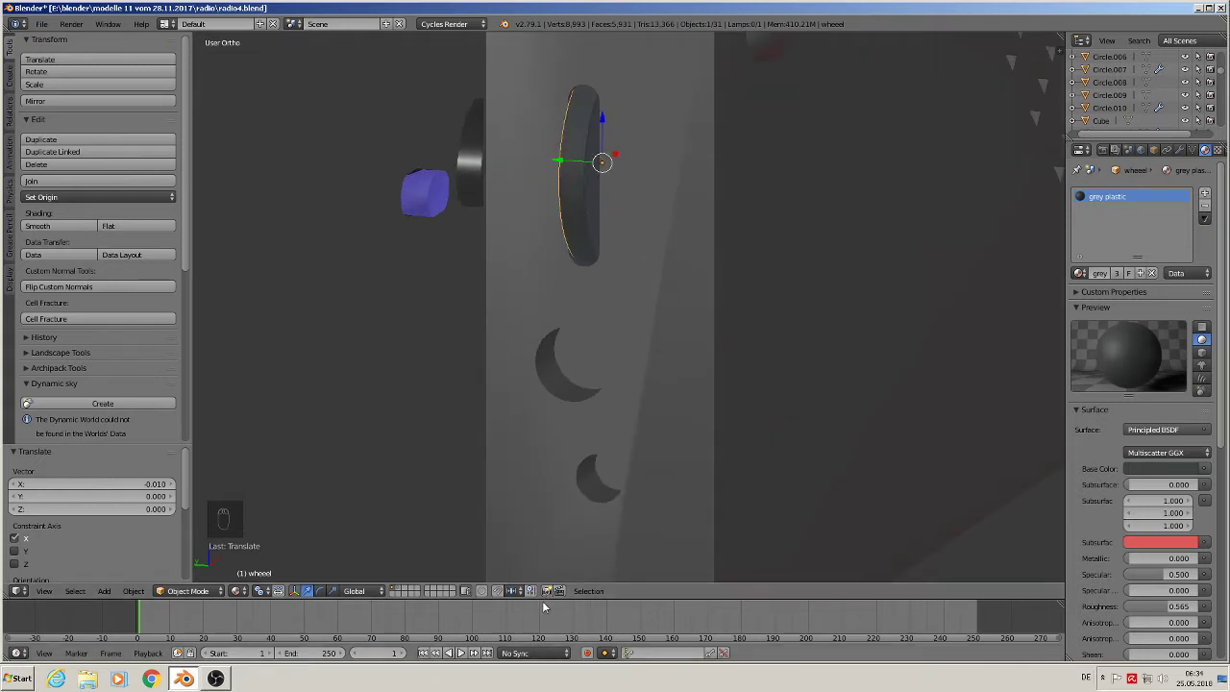
# - Enlarge the timeline area and switch it to the Node Editor
pyautogui.moveTo(546, 599); pyautogui.dragTo(404, 383)
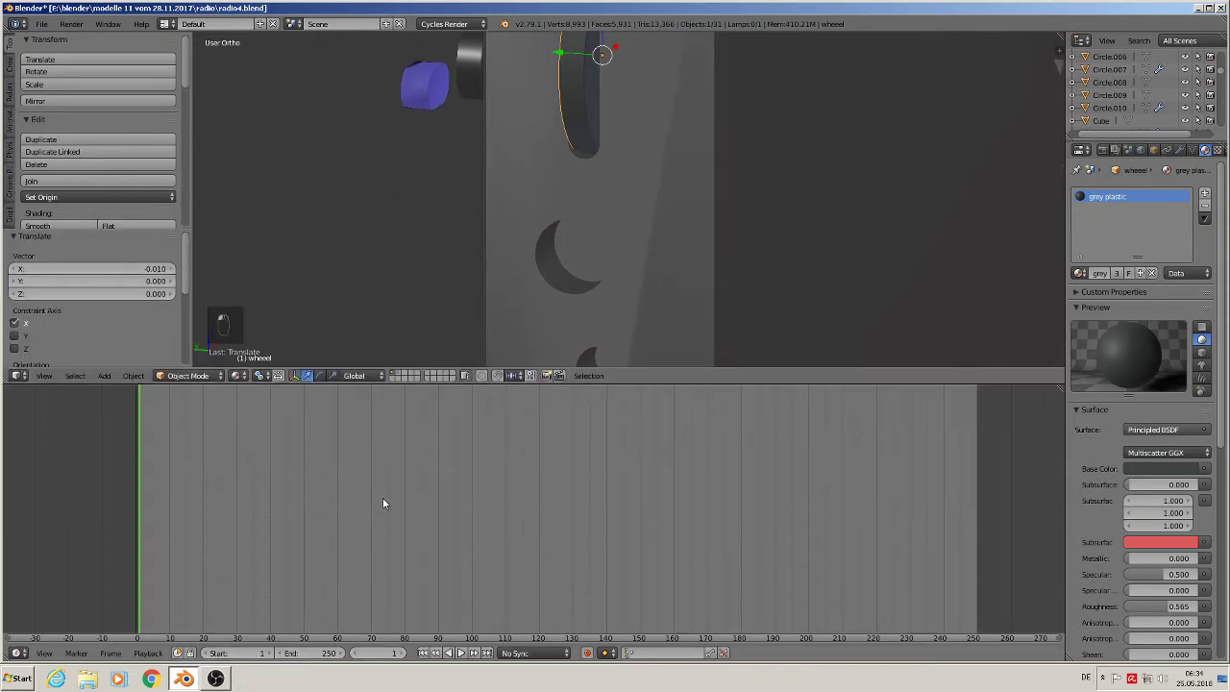
pyautogui.click(16, 653)
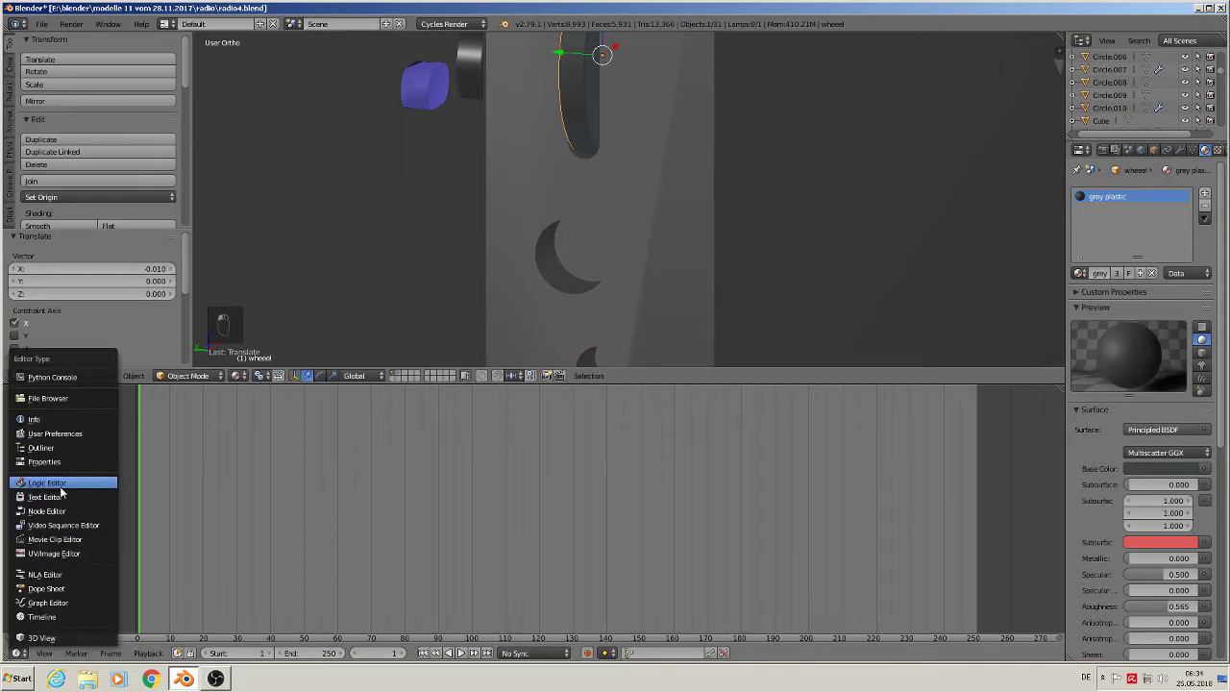
pyautogui.click(54, 512)
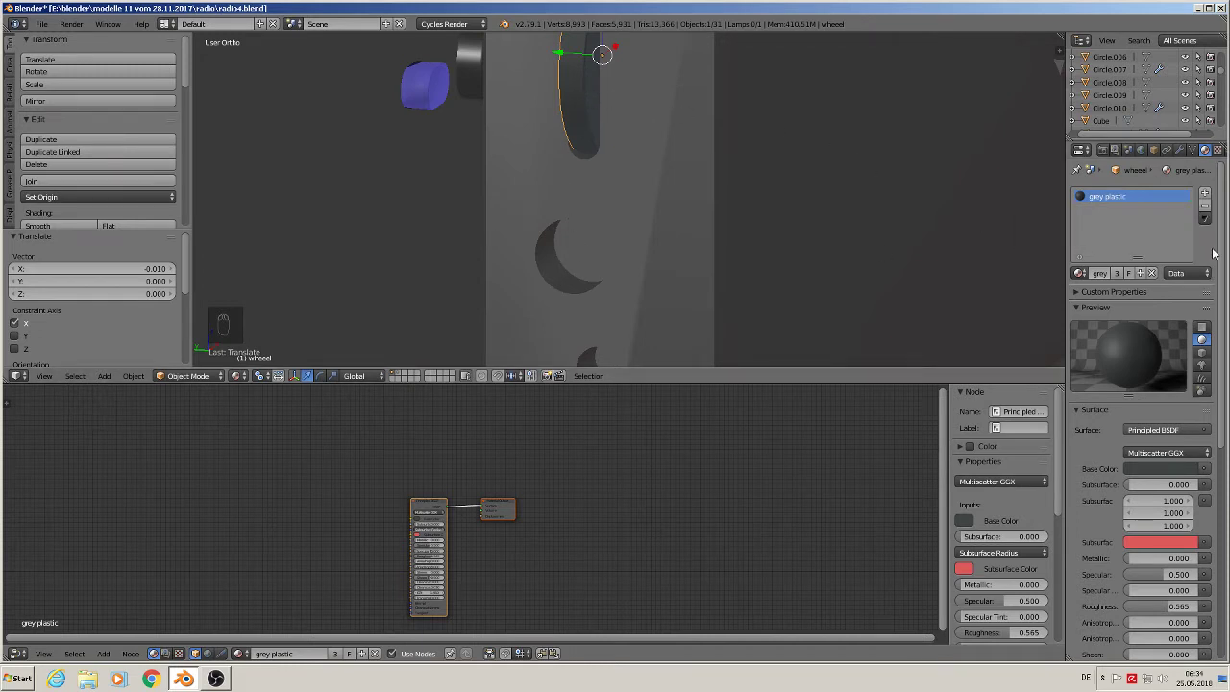
# - Make the wheel's grey plastic material a single-user copy and add a Wave Texture node beside its Principled shader
pyautogui.click(1117, 275)
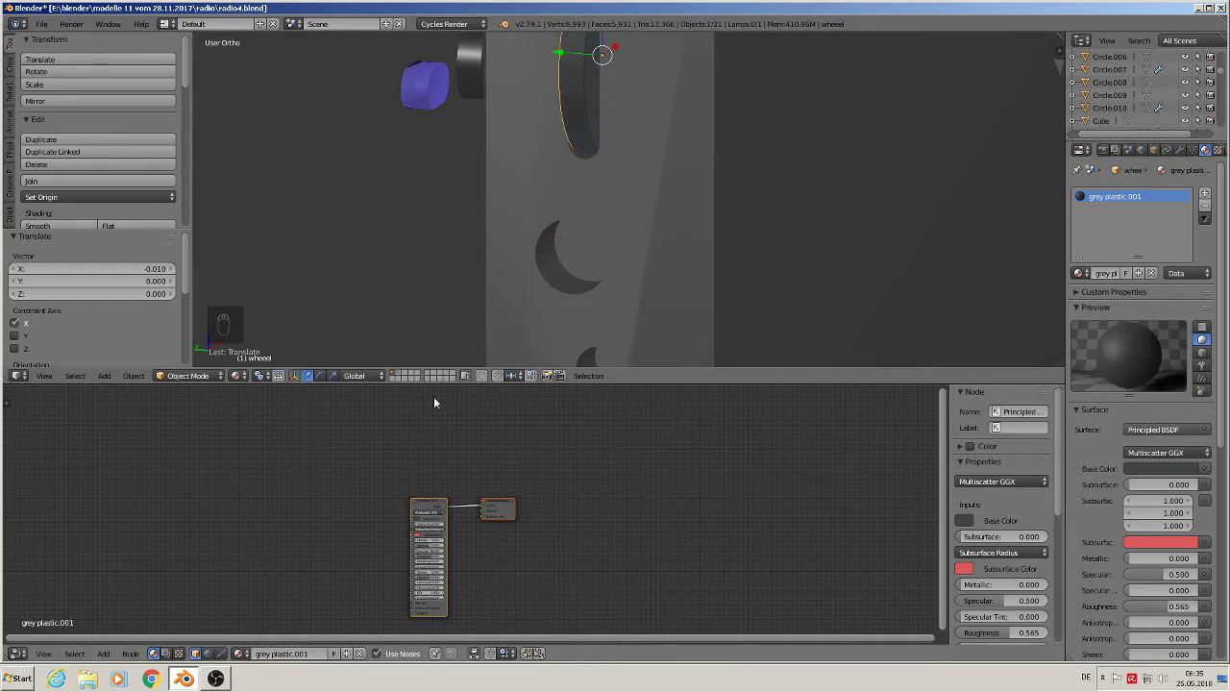
pyautogui.scroll(3, 436, 535)
pyautogui.moveTo(452, 534); pyautogui.dragTo(681, 446, button='middle')
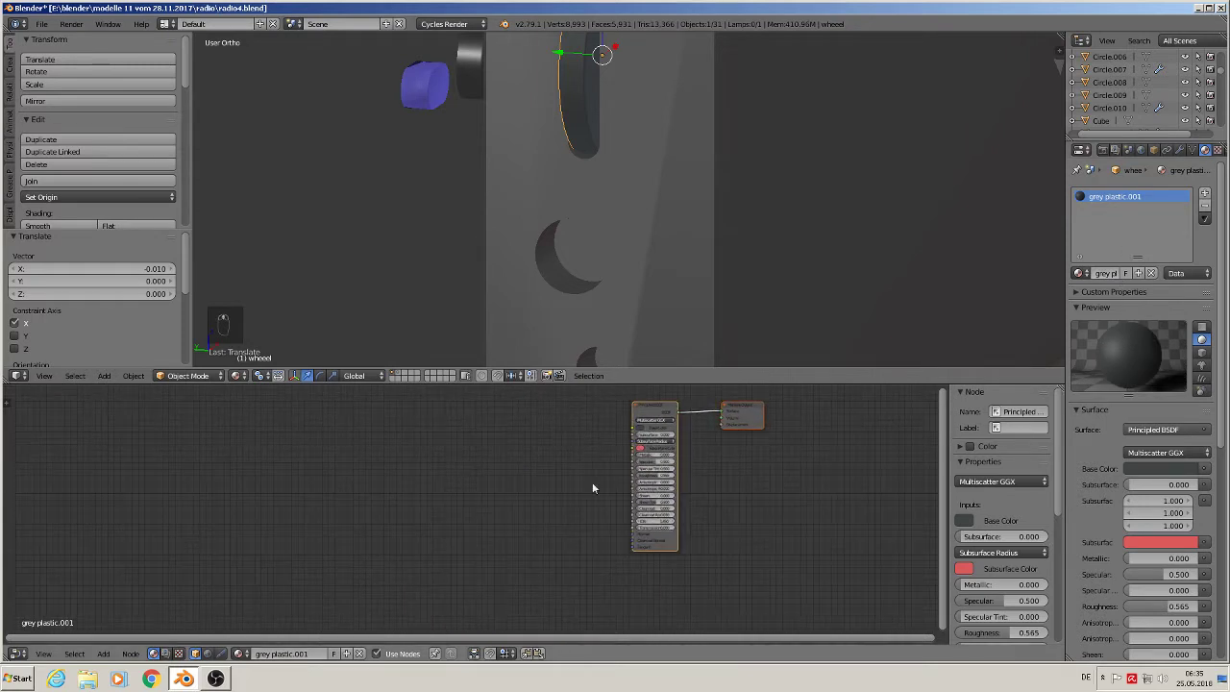
pyautogui.scroll(2, 545, 496)
pyautogui.scroll(1, 538, 519)
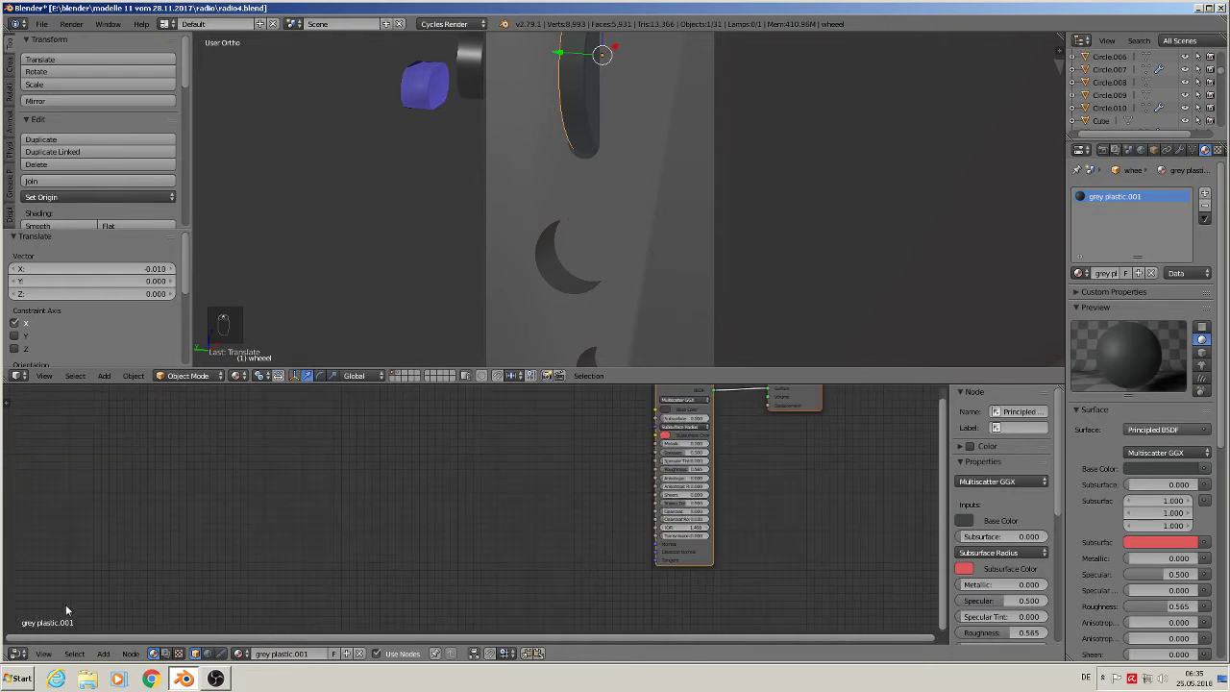
pyautogui.click(103, 654)
pyautogui.moveTo(113, 602)
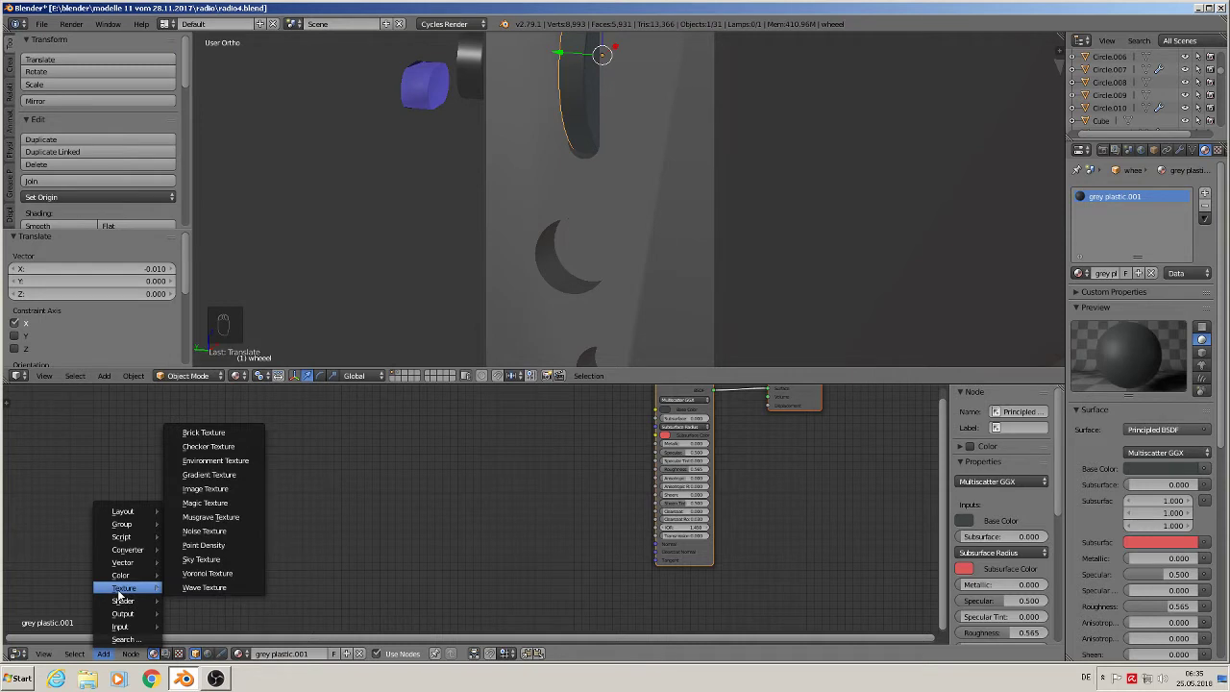
pyautogui.click(215, 588)
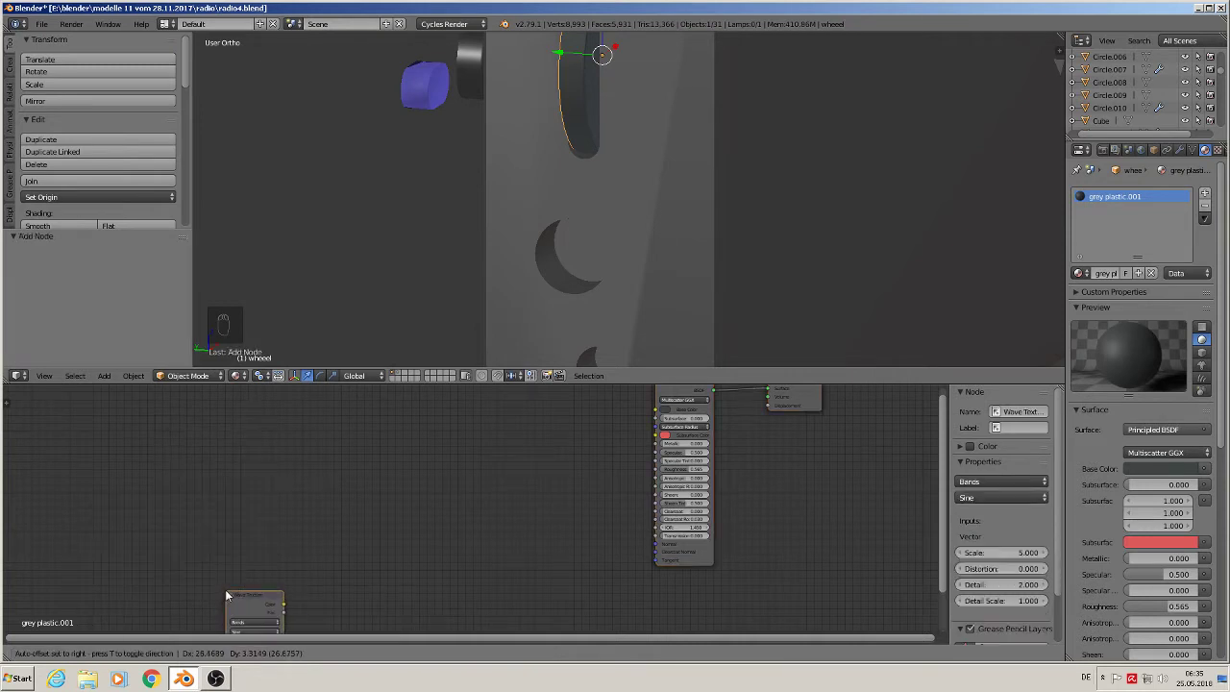
pyautogui.click(373, 499)
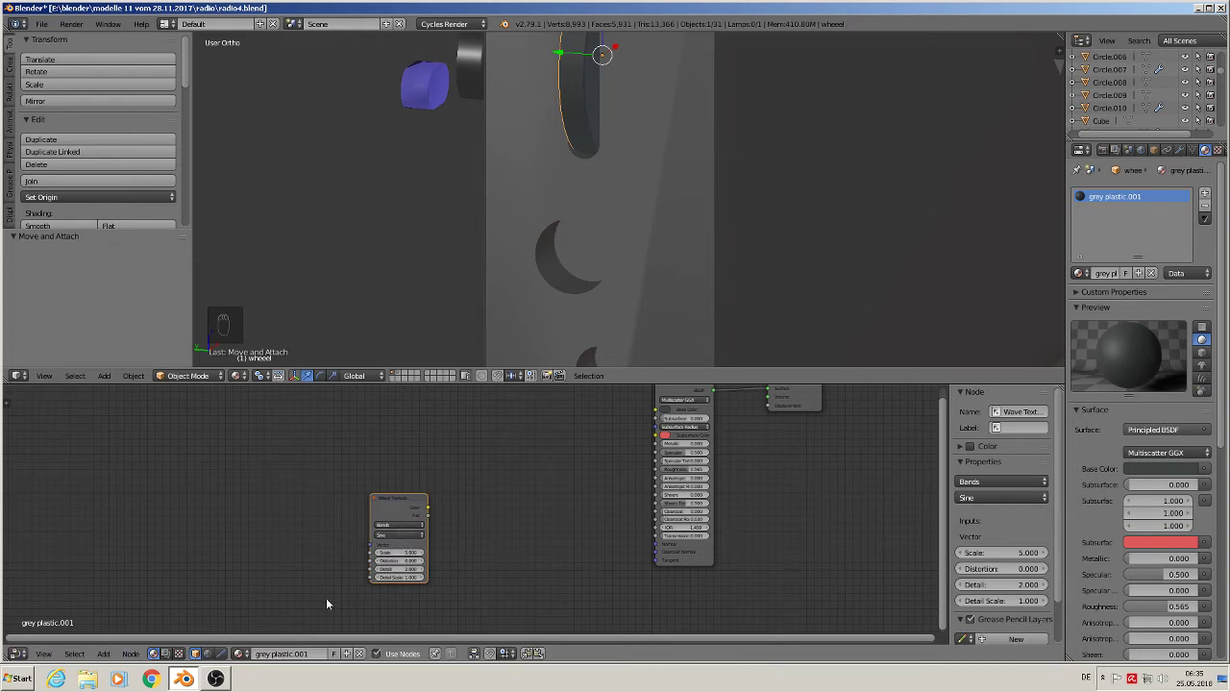
# - Add a Bump node, linking its Normal output to the shader's Normal and the Wave Texture's Color to its Height
pyautogui.scroll(1, 352, 603)
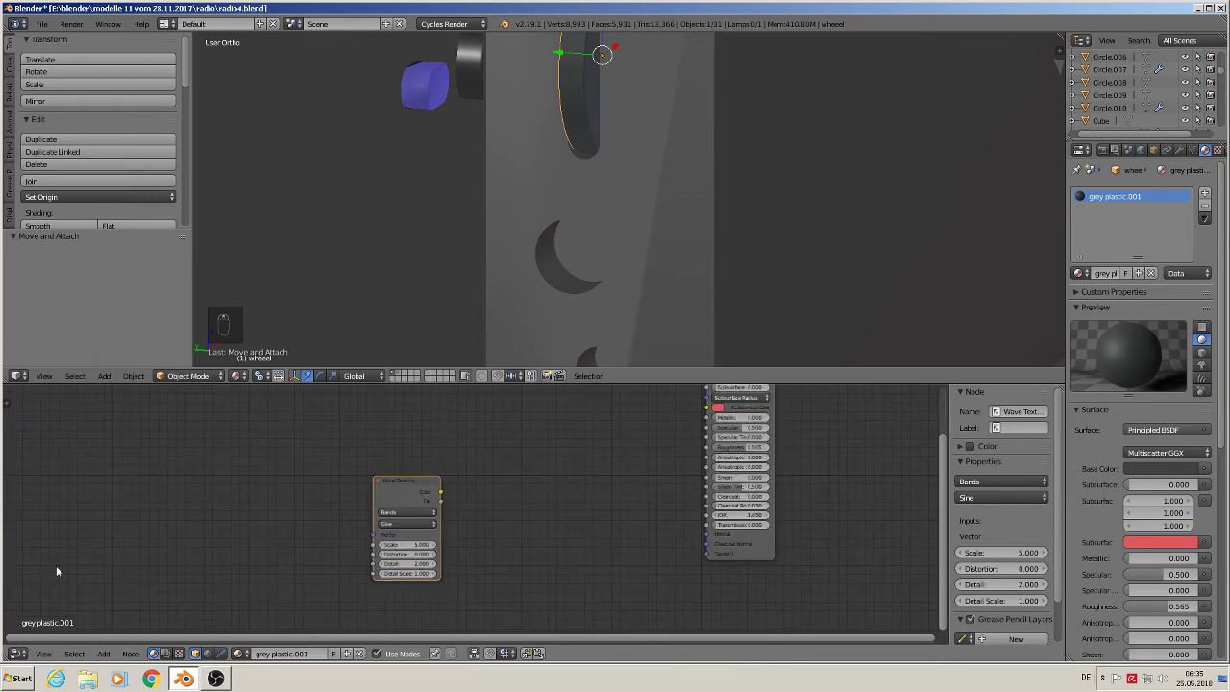
pyautogui.click(100, 654)
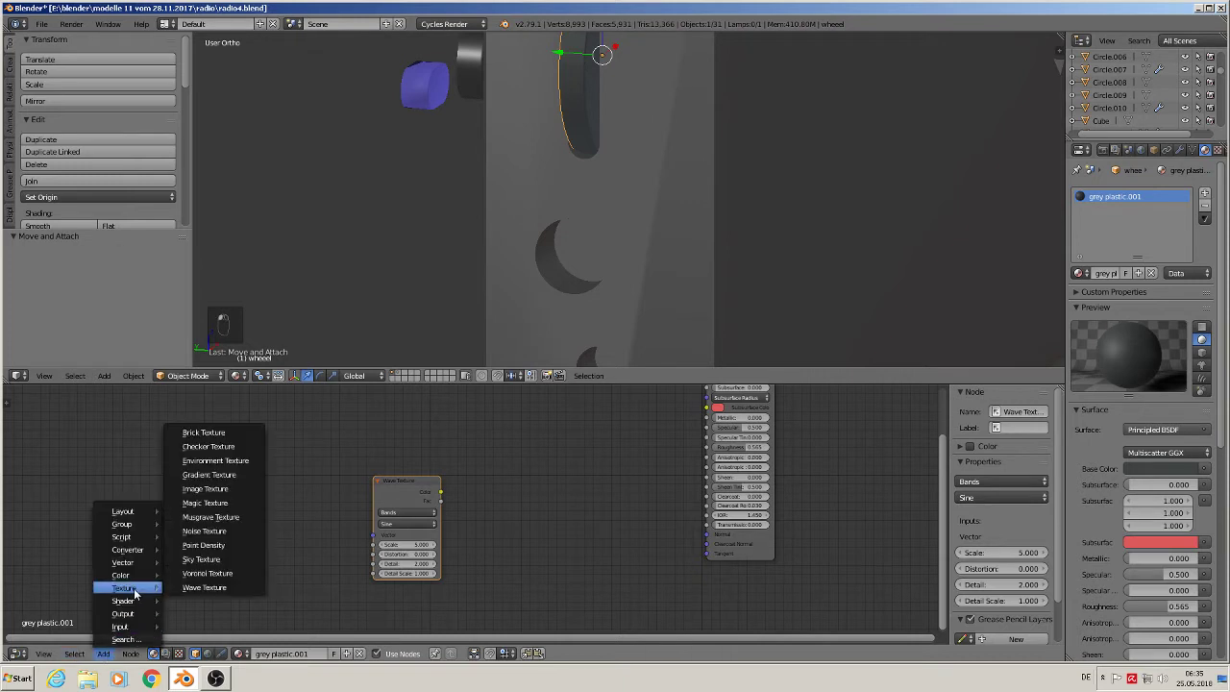
pyautogui.moveTo(117, 569)
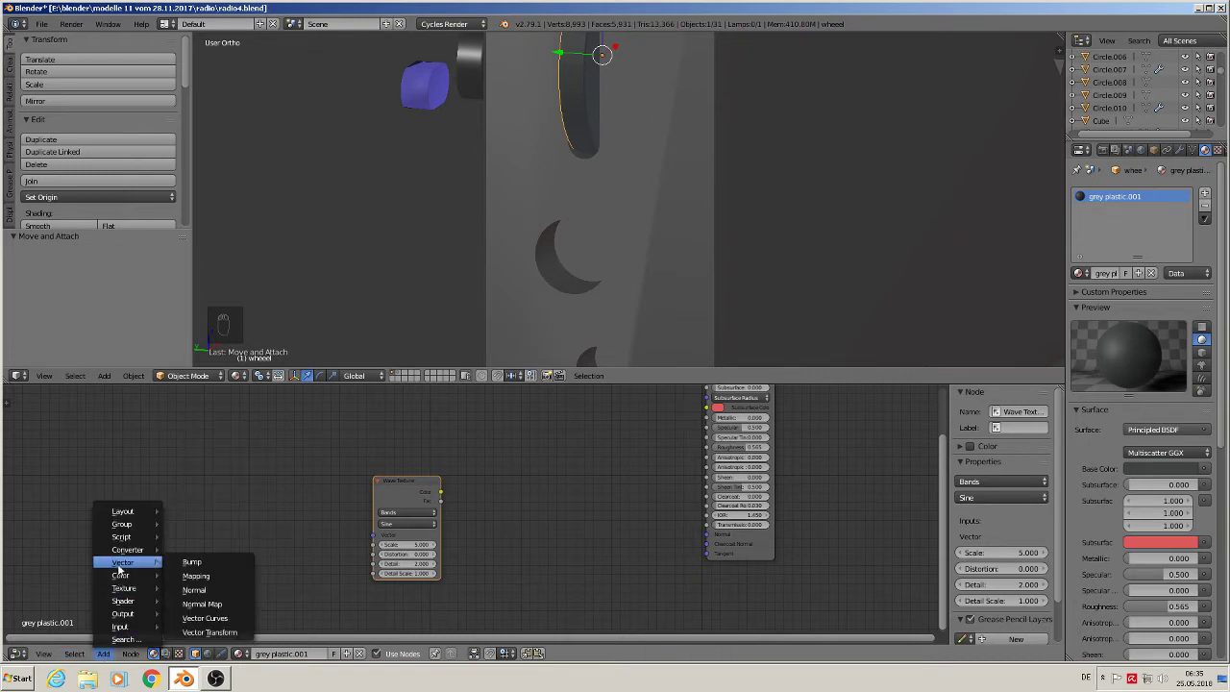
pyautogui.click(215, 562)
pyautogui.click(577, 514)
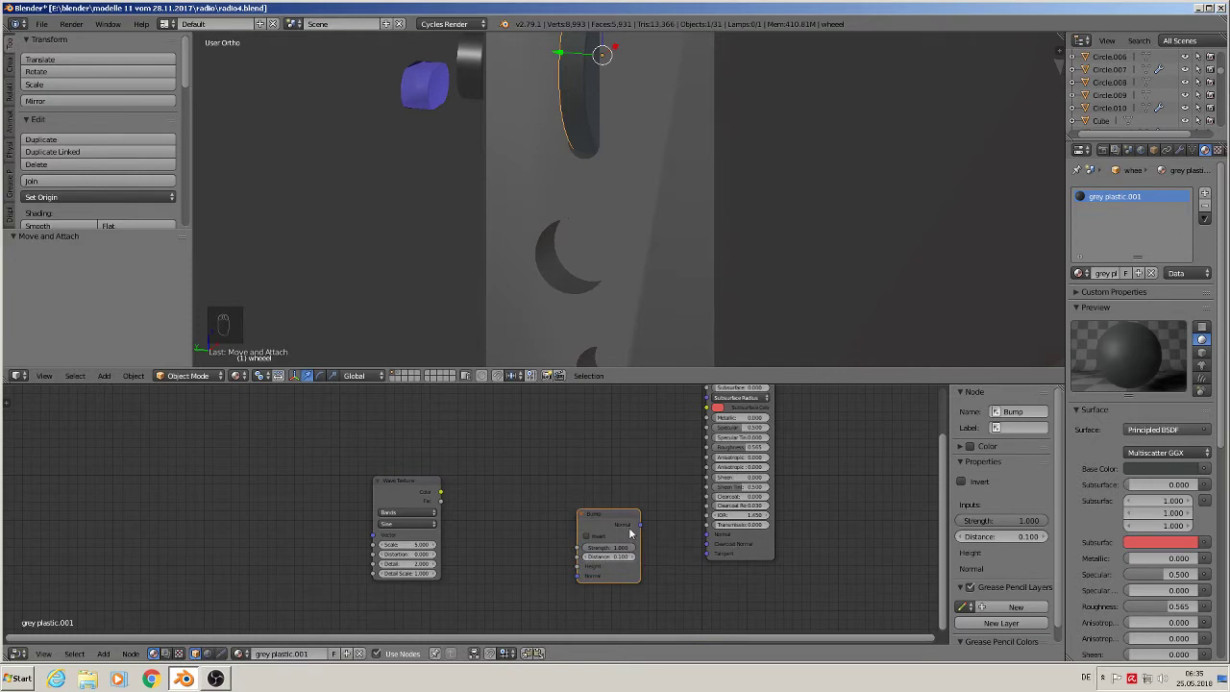
pyautogui.moveTo(642, 528); pyautogui.dragTo(708, 541)
pyautogui.moveTo(441, 497); pyautogui.dragTo(583, 576)
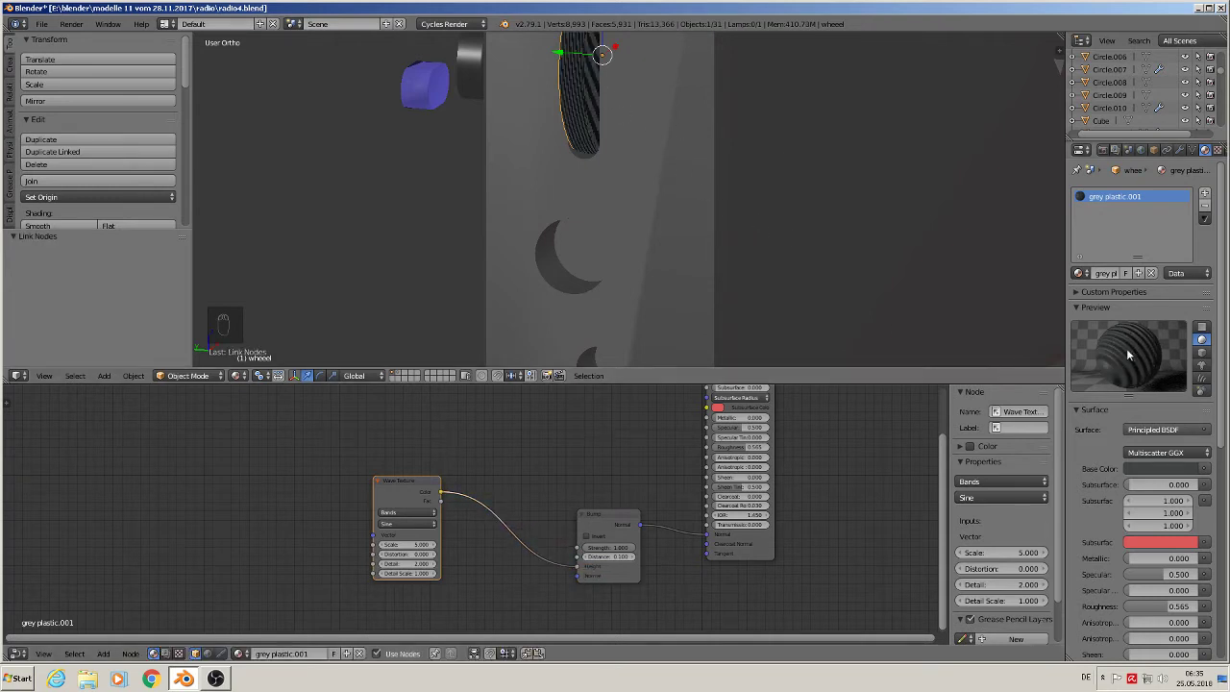
# - Move the Wave Texture node closer to the Bump node and add a Mapping node linked to its Vector input
pyautogui.keyDown('shift'); pyautogui.moveTo(584, 94); pyautogui.dragTo(670, 165, button='middle'); pyautogui.keyUp('shift')
pyautogui.scroll(5, 669, 164)
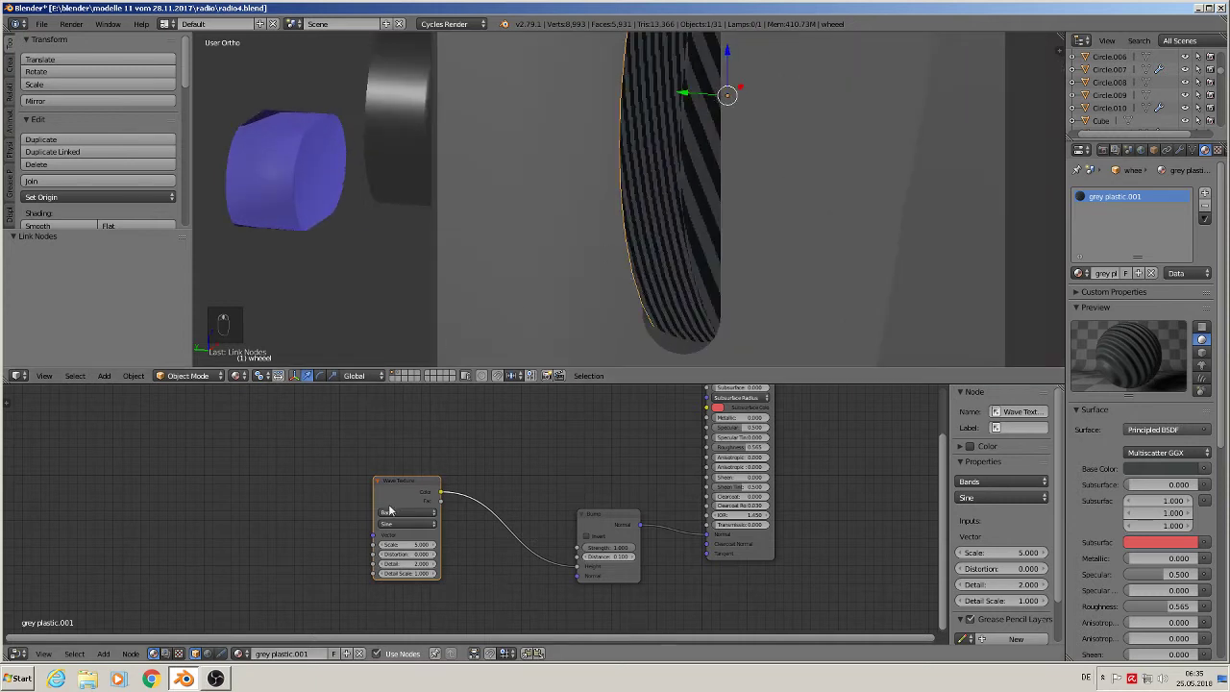
pyautogui.moveTo(405, 483); pyautogui.dragTo(486, 506)
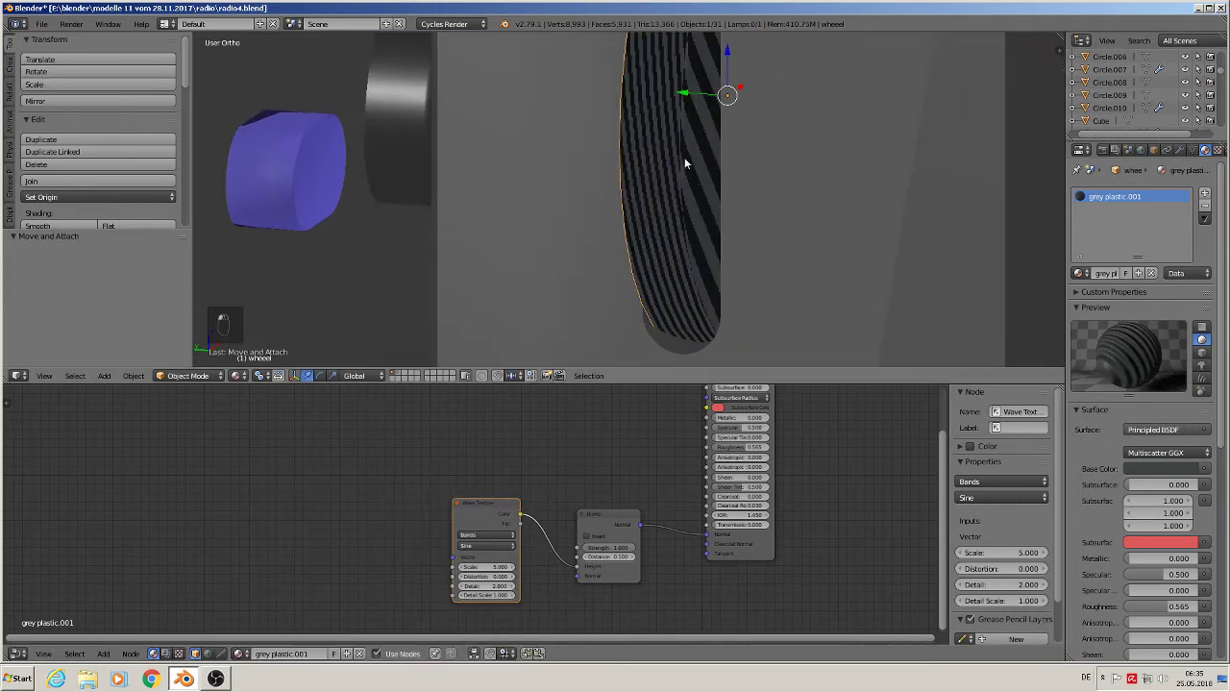
pyautogui.click(104, 654)
pyautogui.moveTo(149, 561)
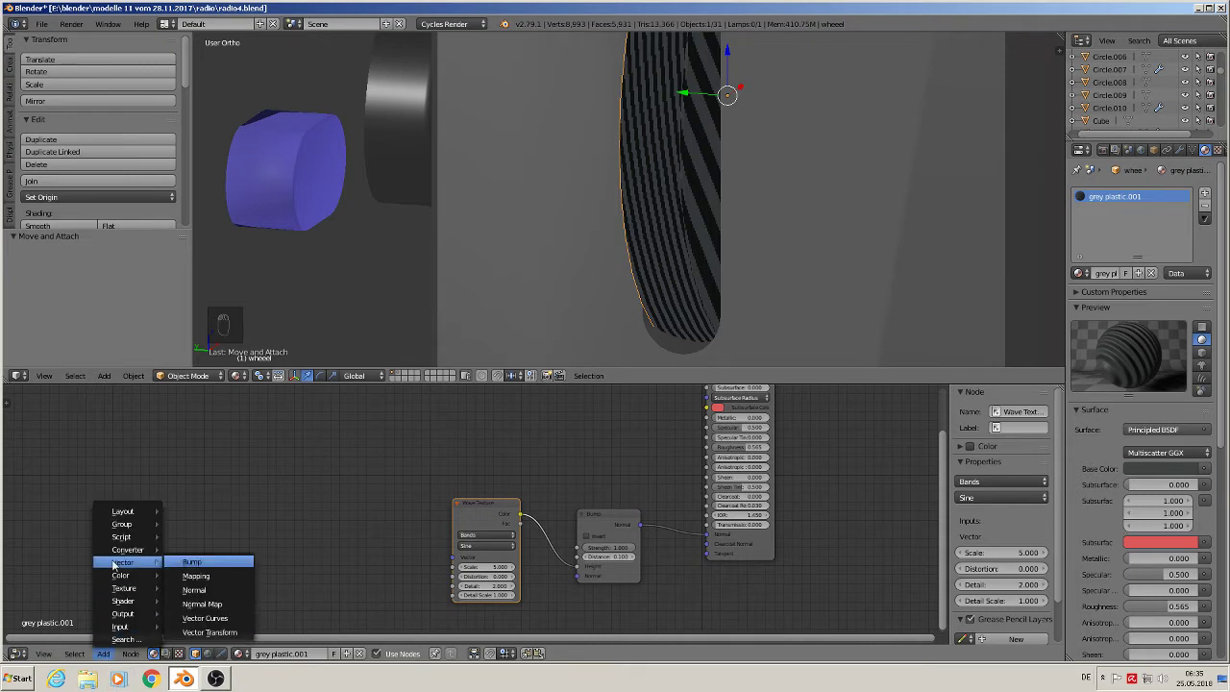
pyautogui.click(191, 578)
pyautogui.click(281, 495)
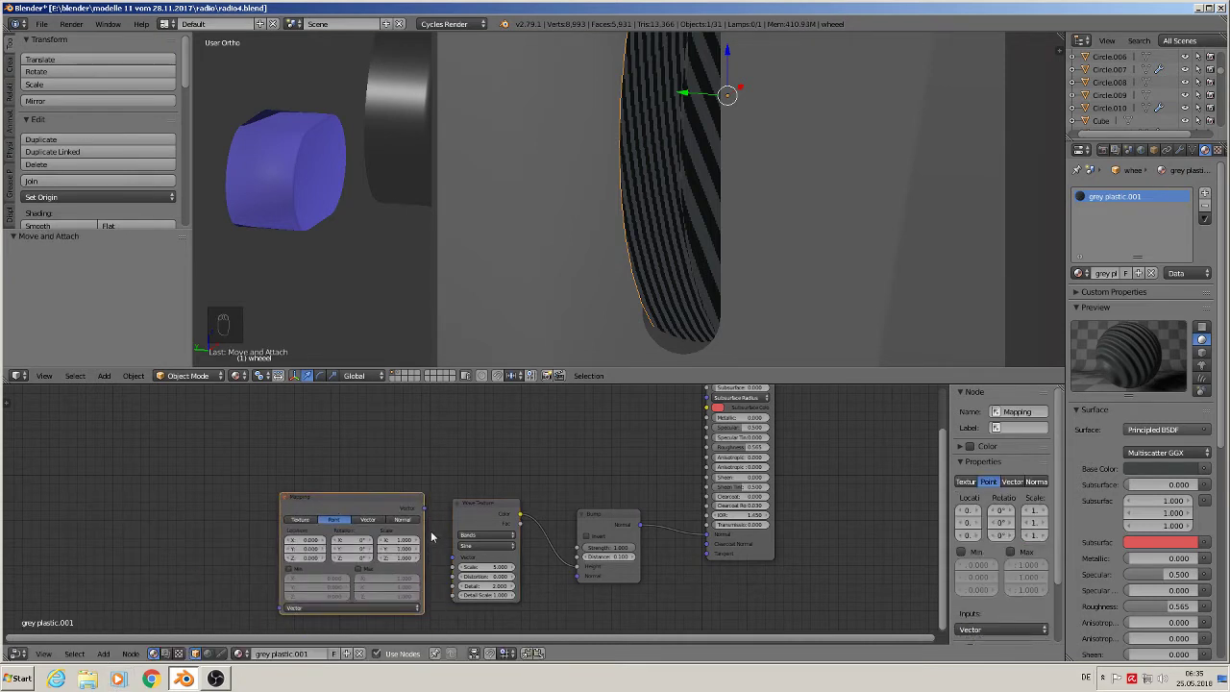
pyautogui.moveTo(425, 509); pyautogui.dragTo(453, 558)
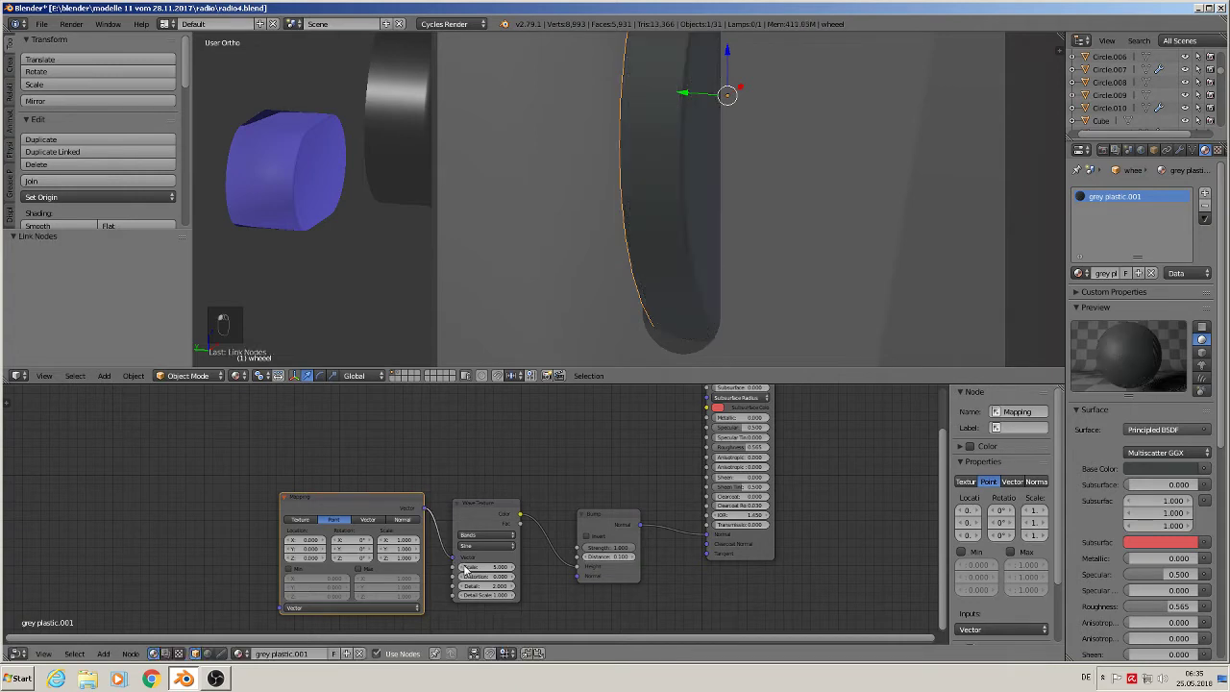
# - Add a Texture Coordinate node, link its UV output to the Mapping node's Vector input, and set the mapping type to Texture
pyautogui.scroll(2, 529, 481)
pyautogui.scroll(3, 528, 482)
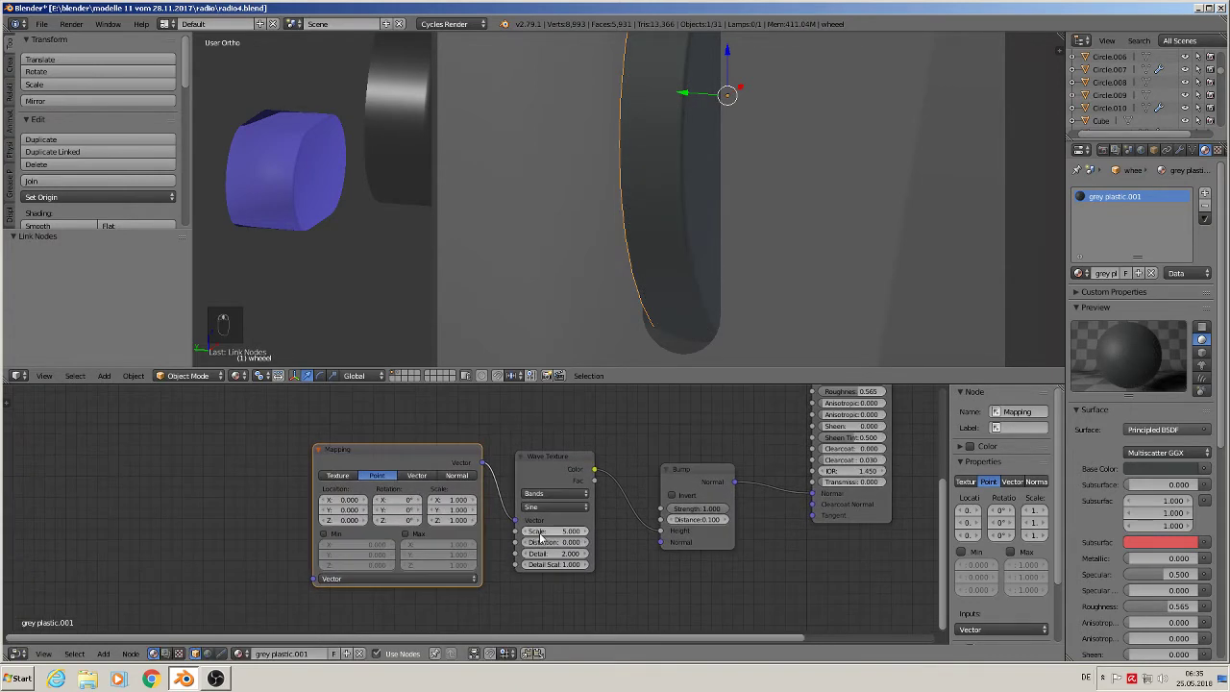
pyautogui.click(104, 654)
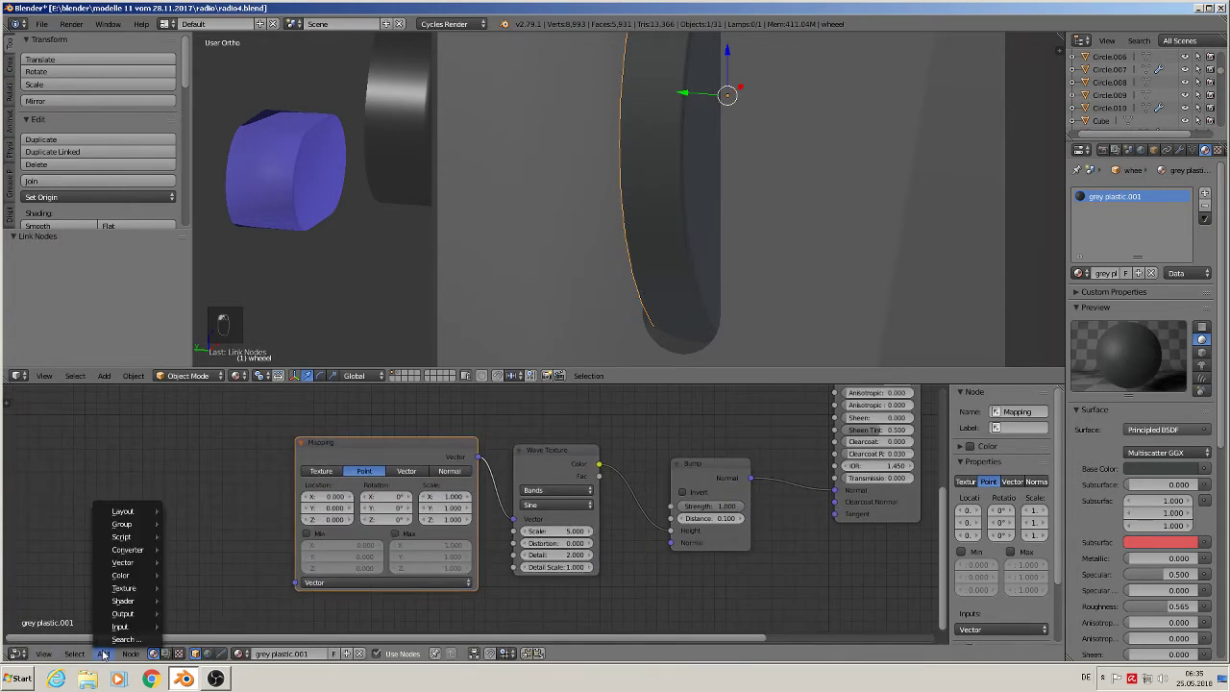
pyautogui.moveTo(126, 626)
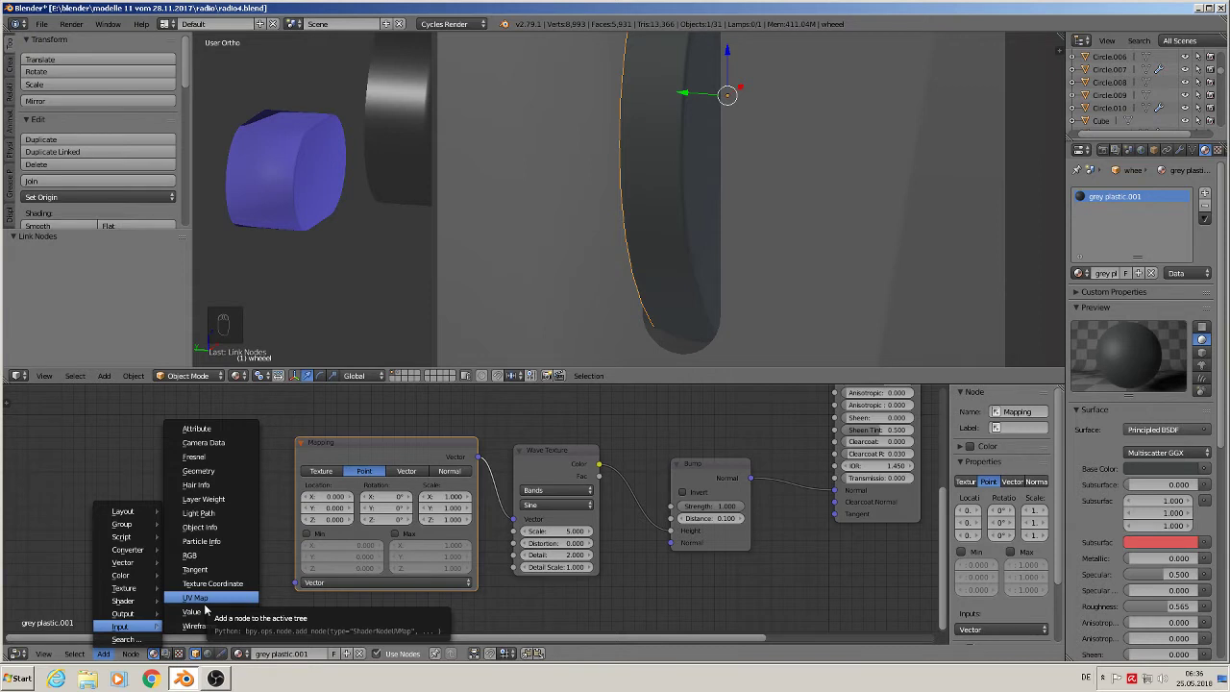
pyautogui.click(213, 583)
pyautogui.click(164, 495)
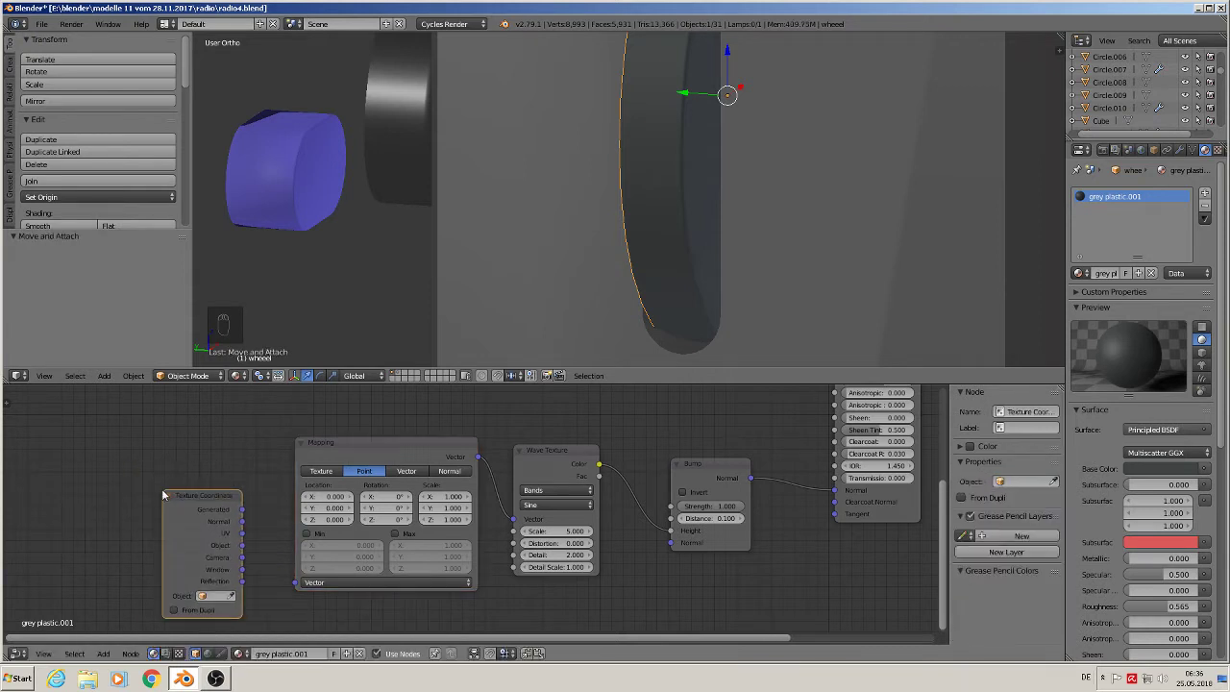
pyautogui.moveTo(241, 534); pyautogui.dragTo(297, 581)
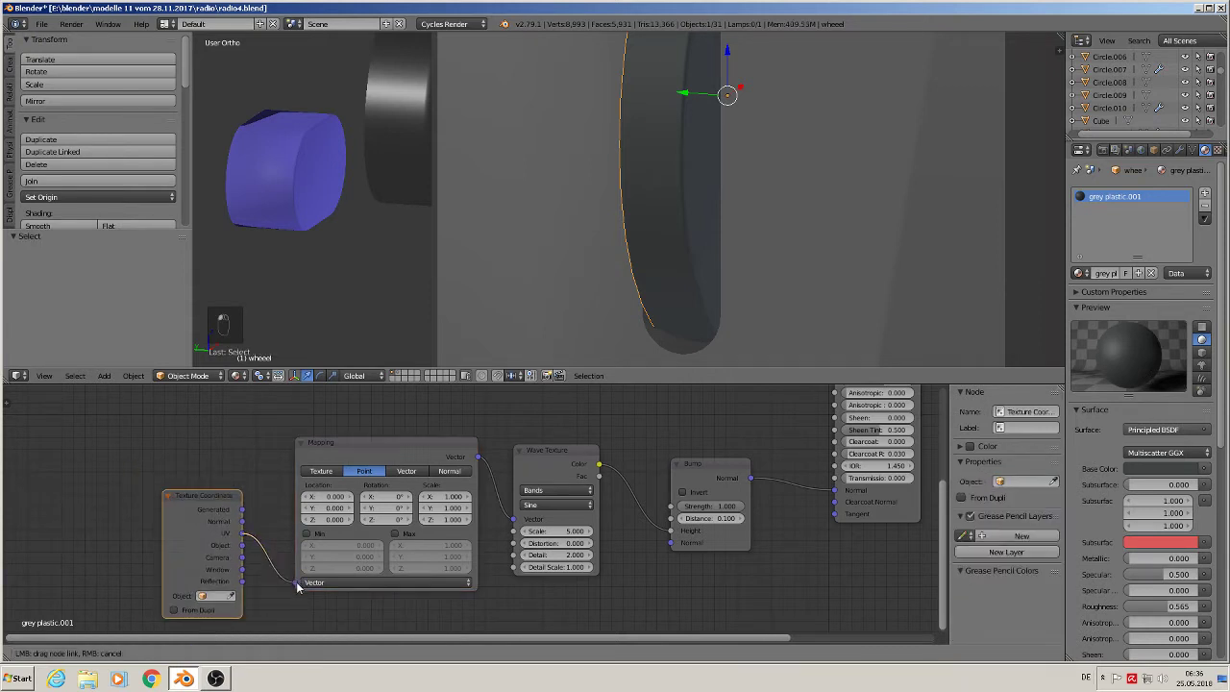
pyautogui.moveTo(391, 486); pyautogui.dragTo(385, 482)
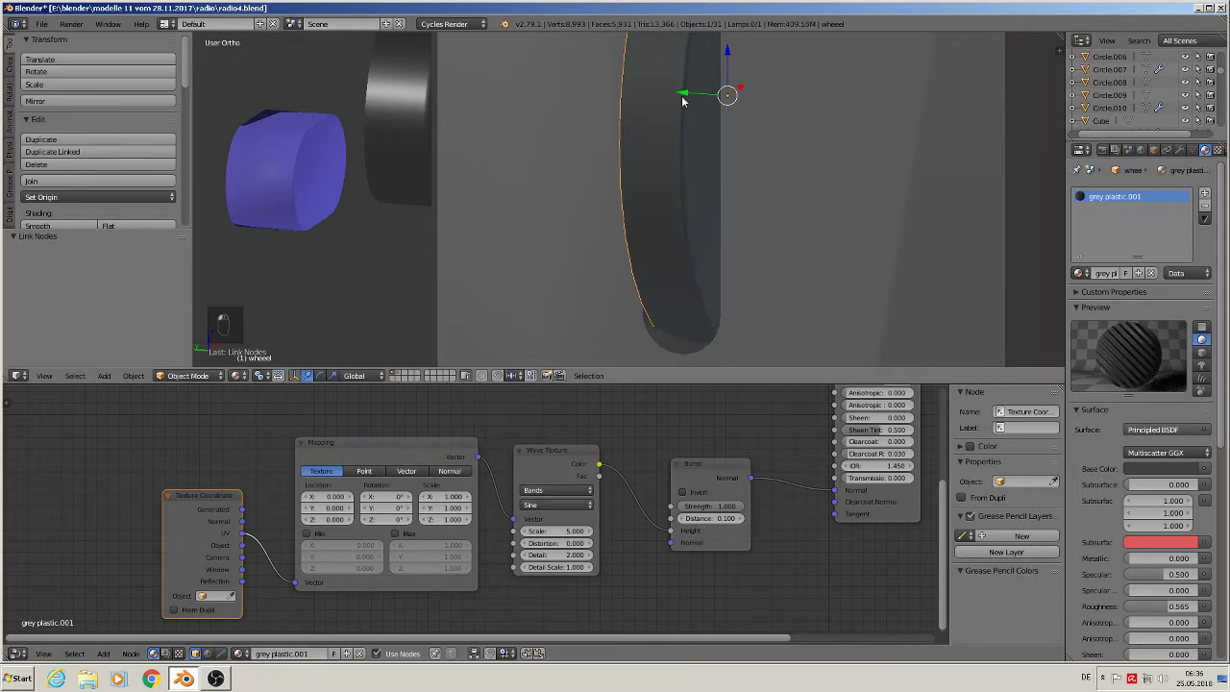
# - Mark UV seams on the wheel mesh along both edge loops of the rim and along one loop crossing it
pyautogui.scroll(-2, 684, 106)
pyautogui.press('Tab')
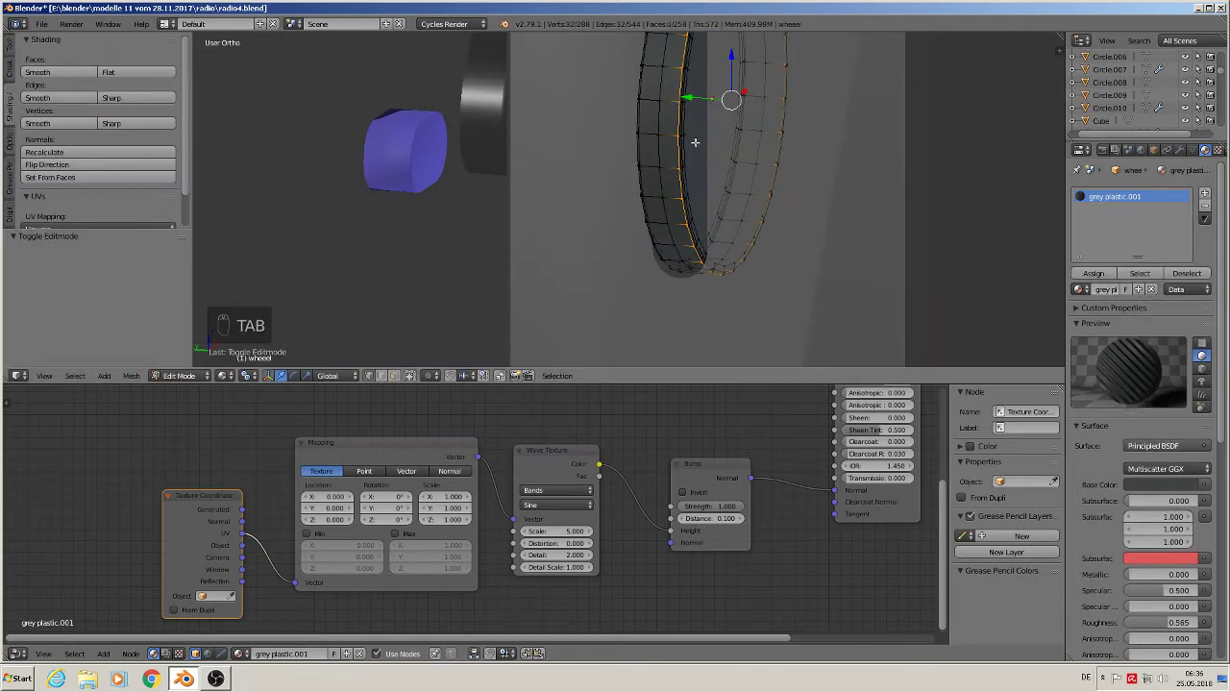
pyautogui.scroll(2, 586, 210)
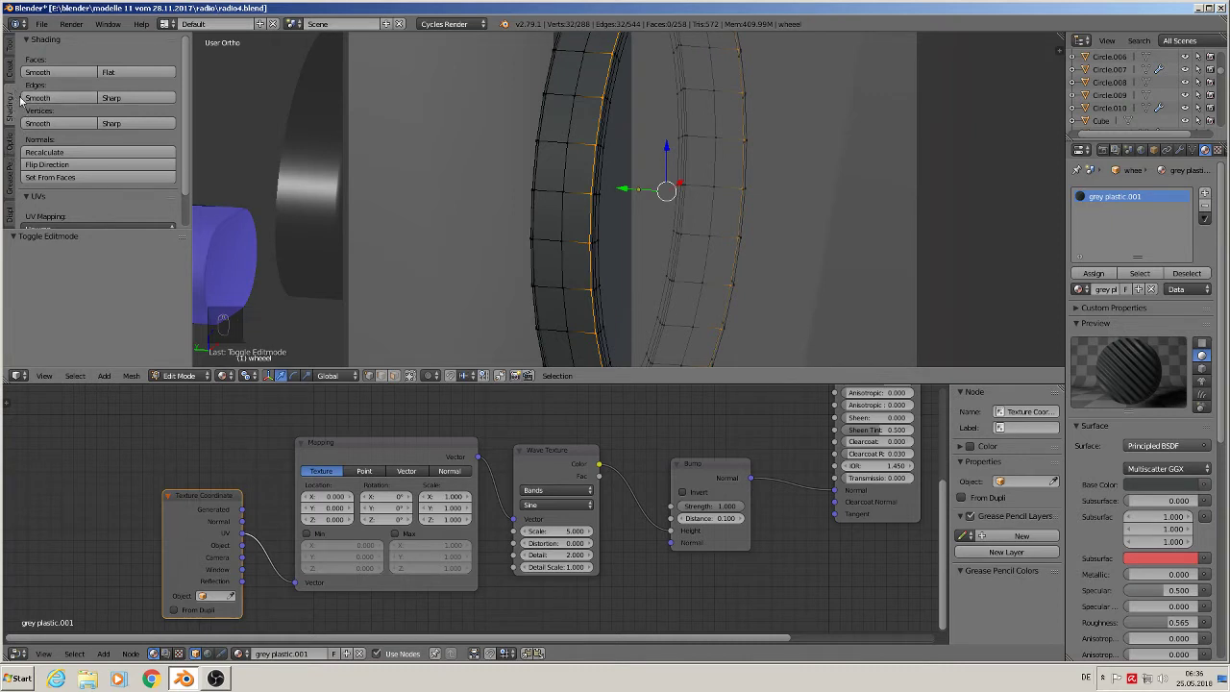
pyautogui.scroll(-2, 82, 121)
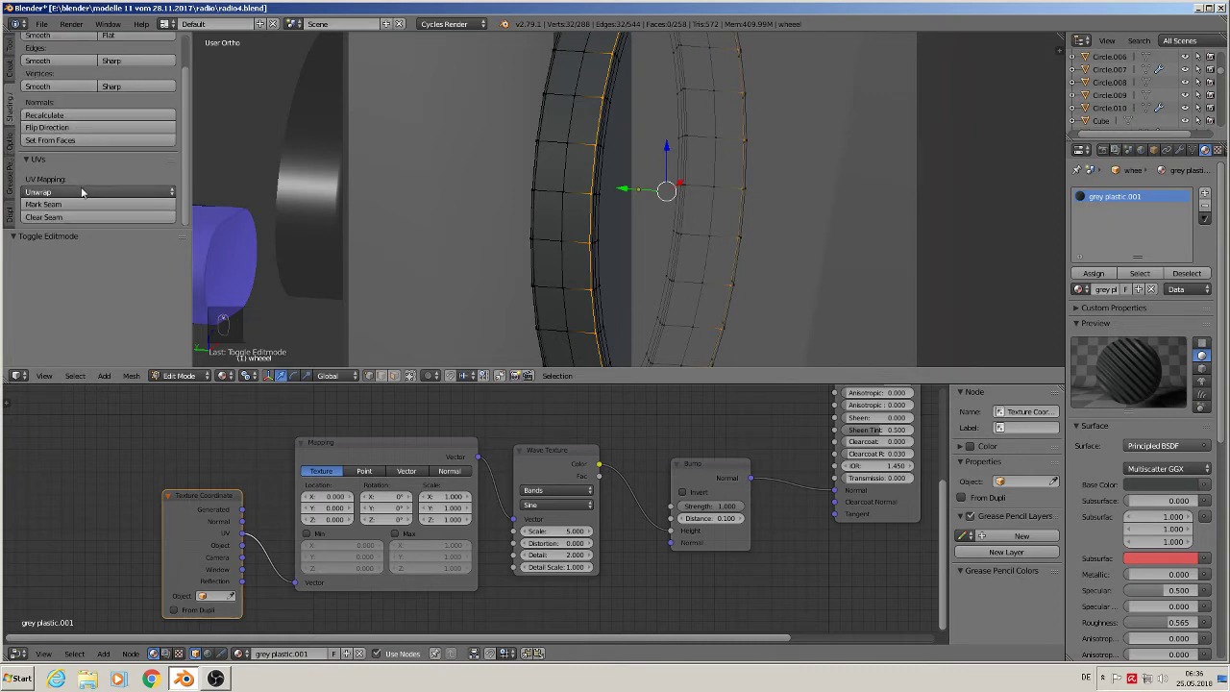
pyautogui.click(43, 204)
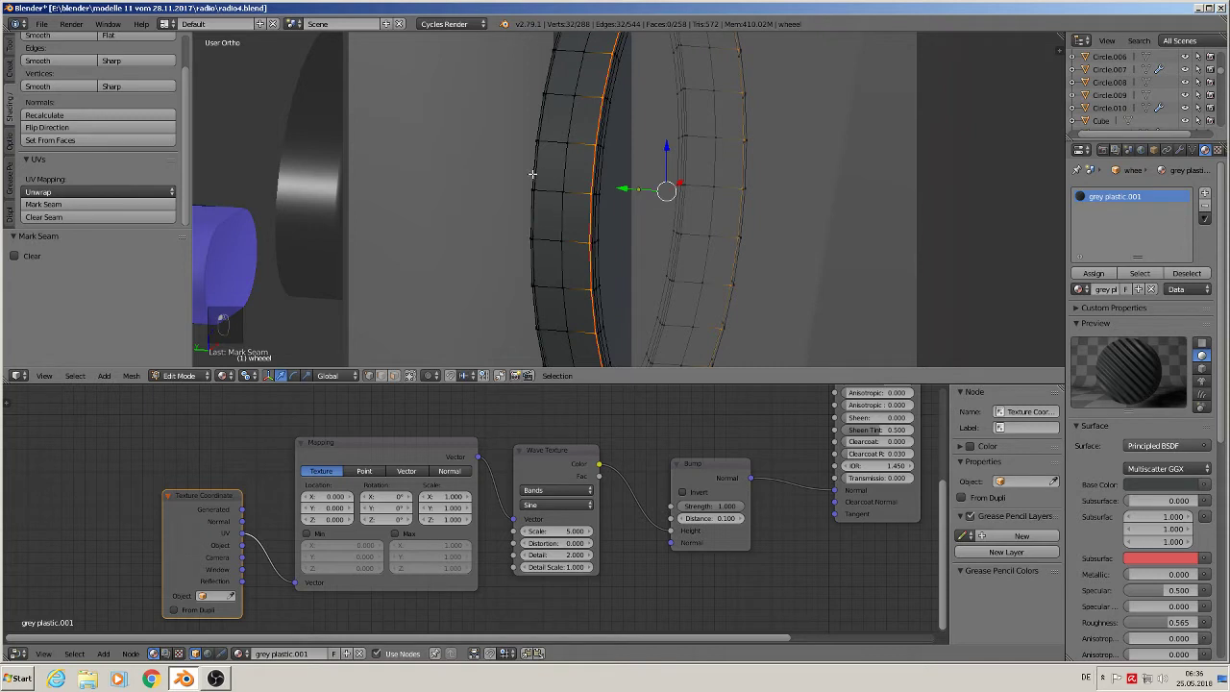
pyautogui.keyDown('alt'); pyautogui.rightClick(529, 180); pyautogui.keyUp('alt')
pyautogui.click(106, 204)
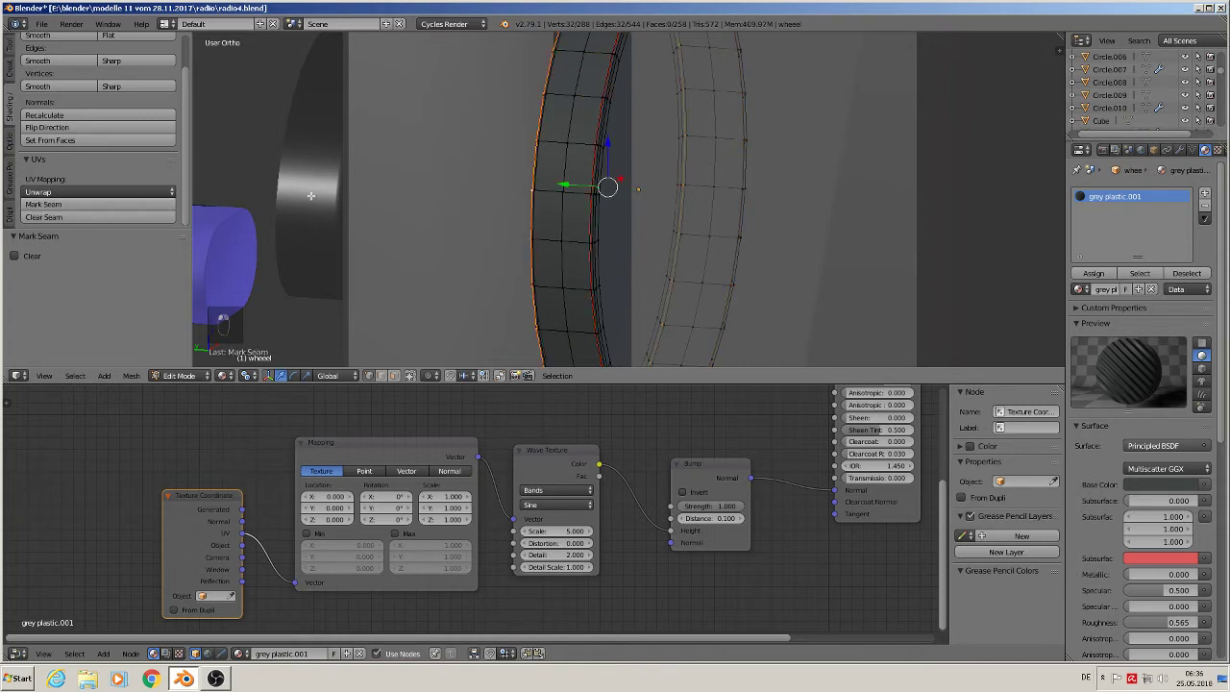
pyautogui.keyDown('alt'); pyautogui.rightClick(742, 184); pyautogui.keyUp('alt')
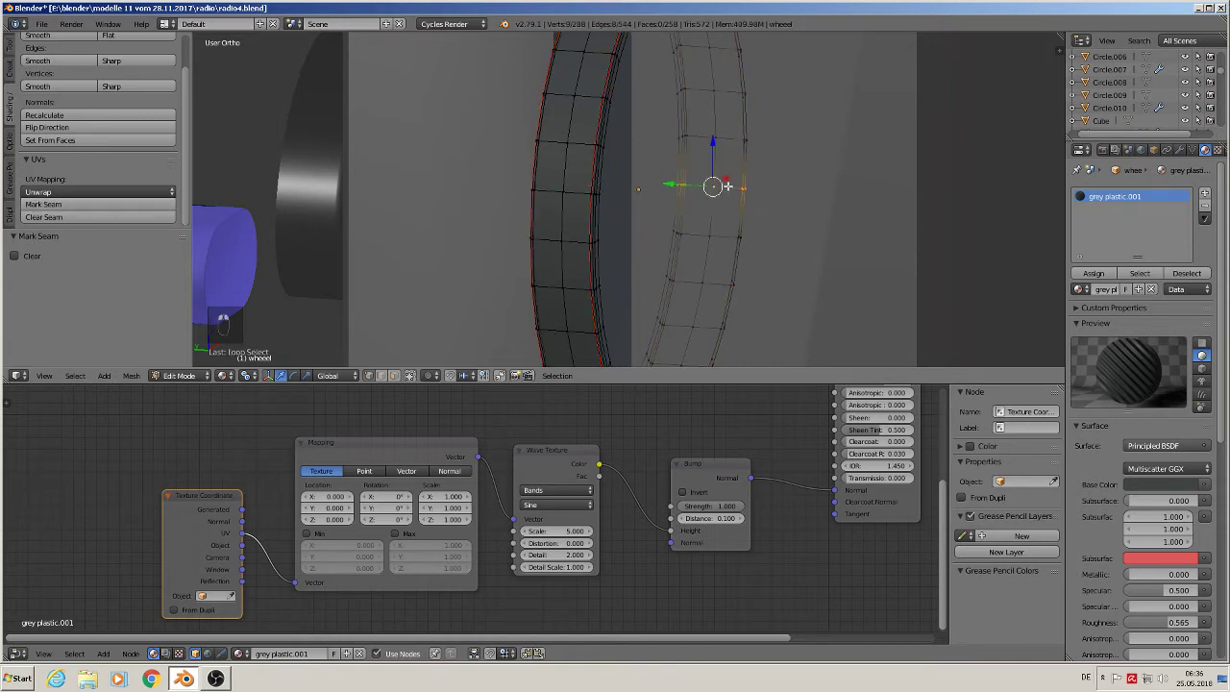
pyautogui.click(57, 206)
# - Select the entire wheel mesh and unwrap it
pyautogui.press('a')
pyautogui.press('a')
pyautogui.press('a')
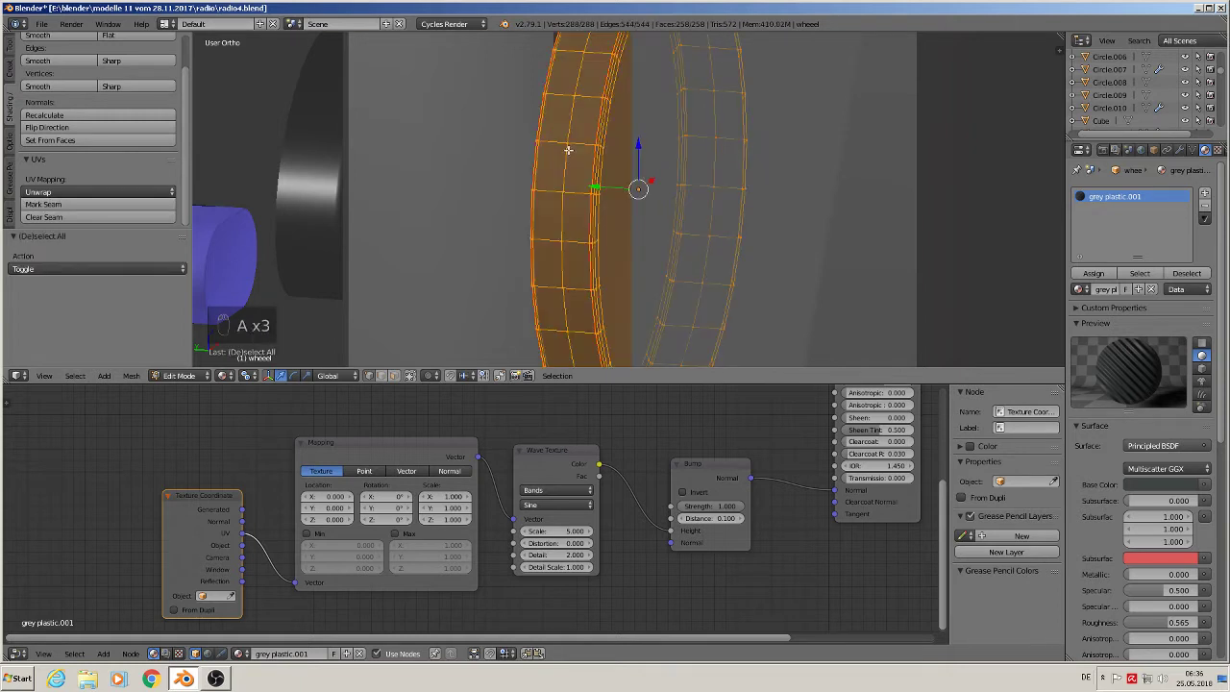
pyautogui.press('u')
pyautogui.click(567, 150)
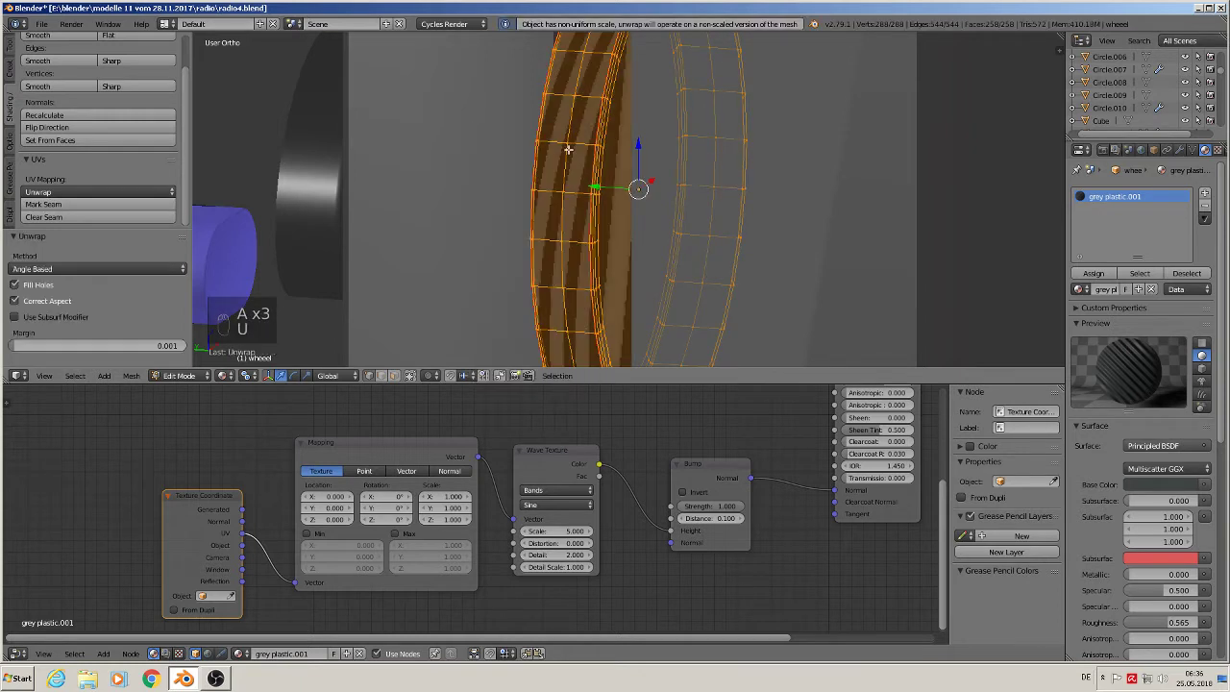
# - Apply the wheel's rotation and scale in Object Mode, and unwrap the whole mesh again
pyautogui.press('Tab')
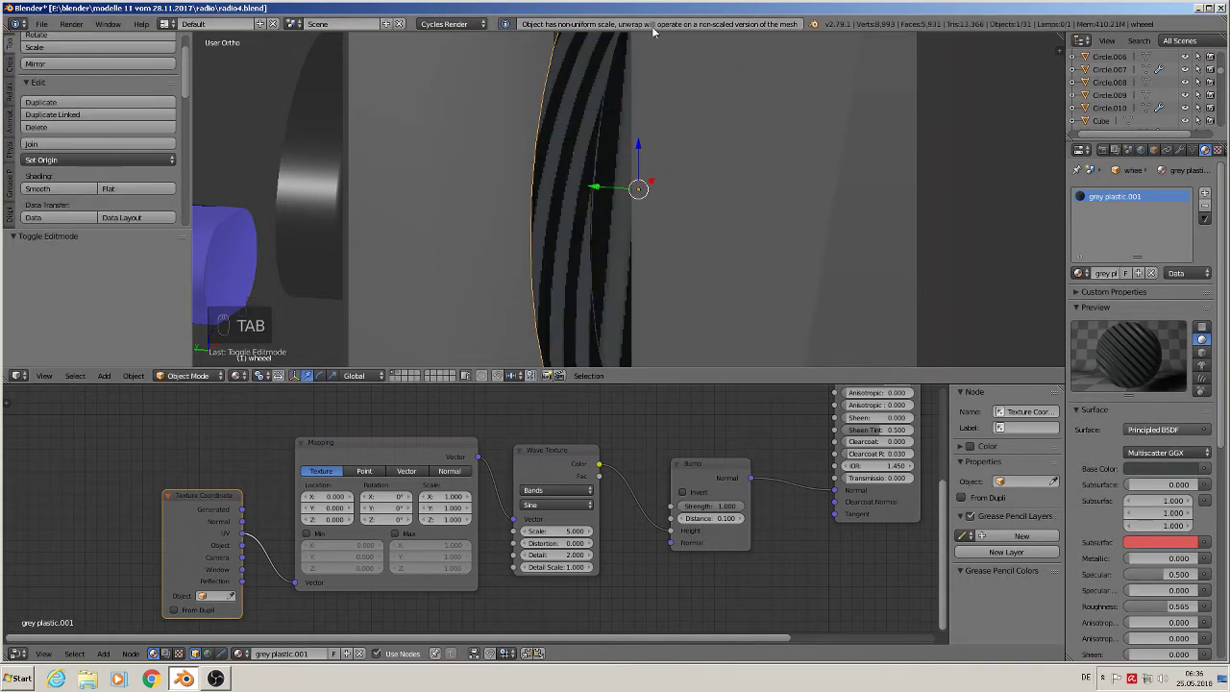
pyautogui.click(136, 375)
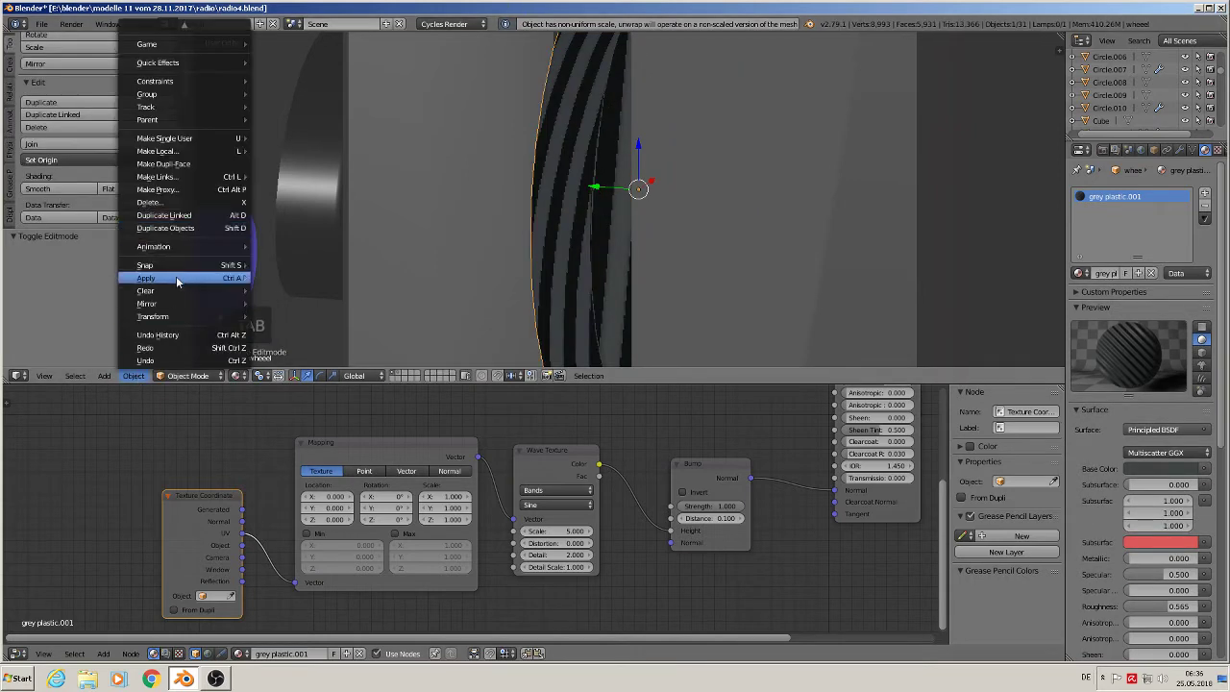
pyautogui.moveTo(180, 278)
pyautogui.click(296, 317)
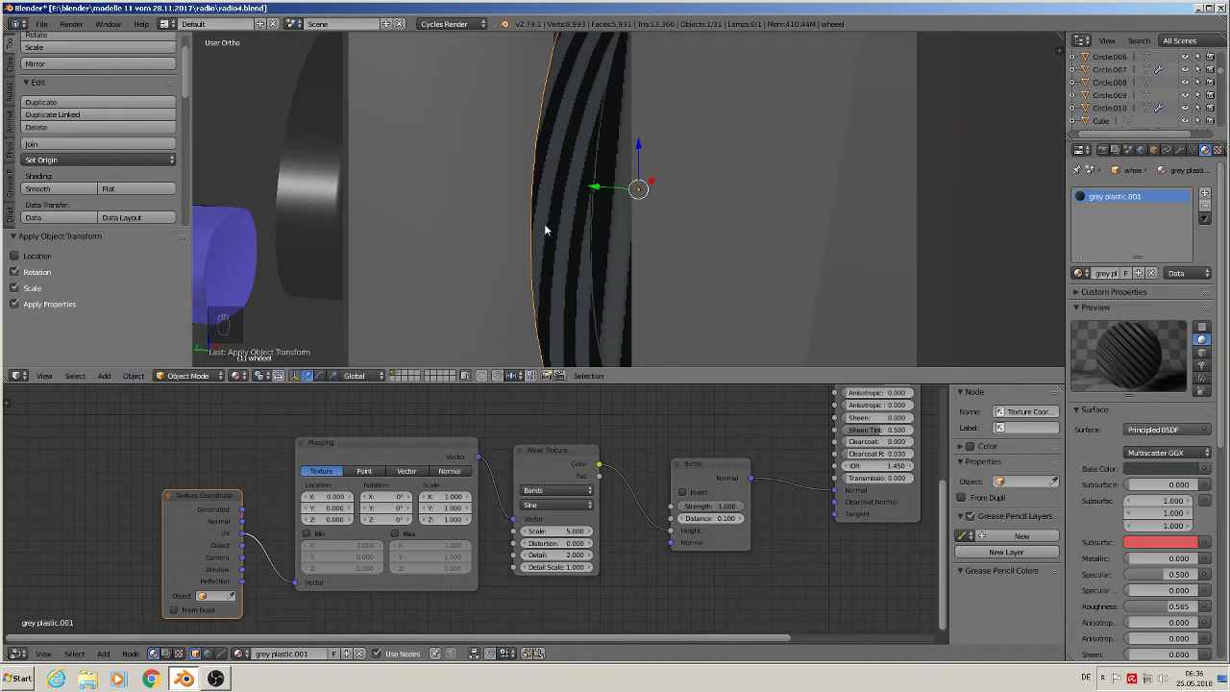
pyautogui.press('Tab')
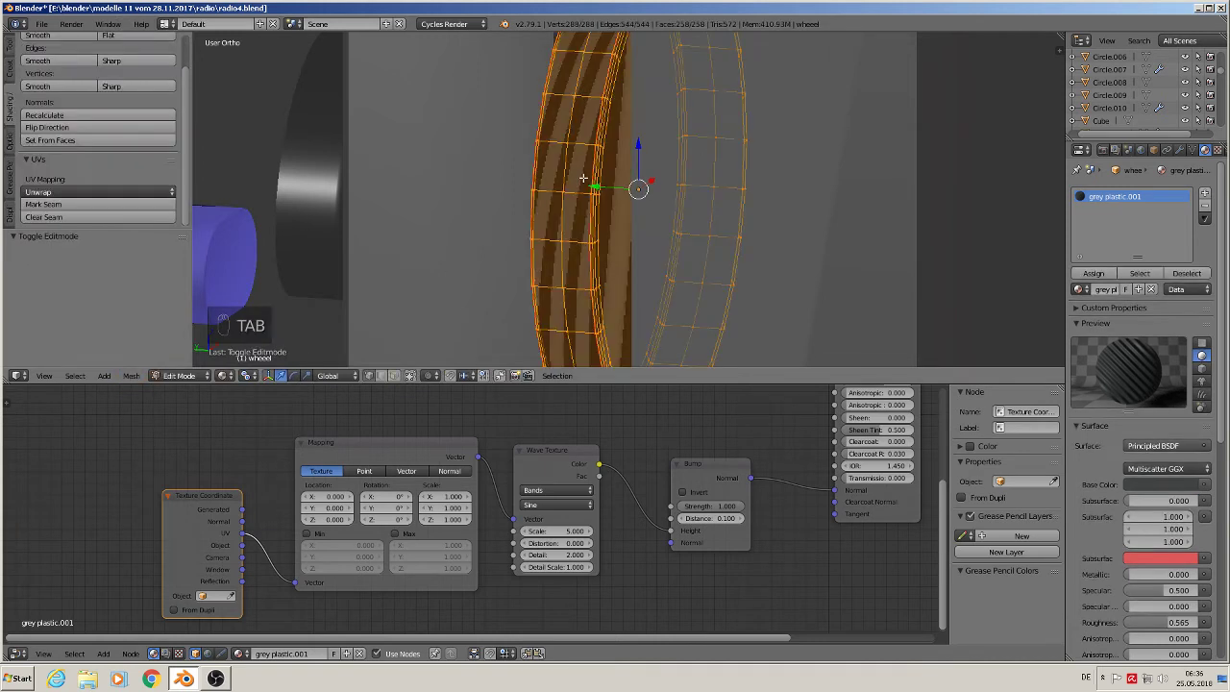
pyautogui.press('u')
pyautogui.click(583, 178)
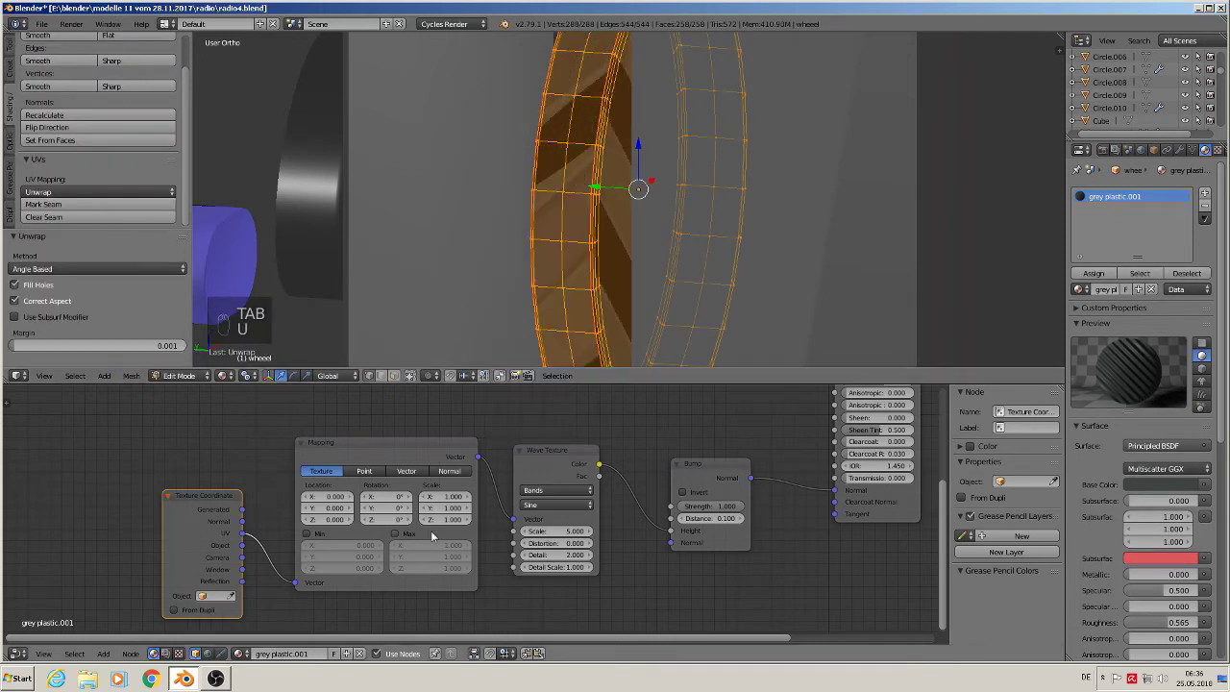
# - Set the Mapping node's X scale to 0.200
pyautogui.scroll(1, 430, 530)
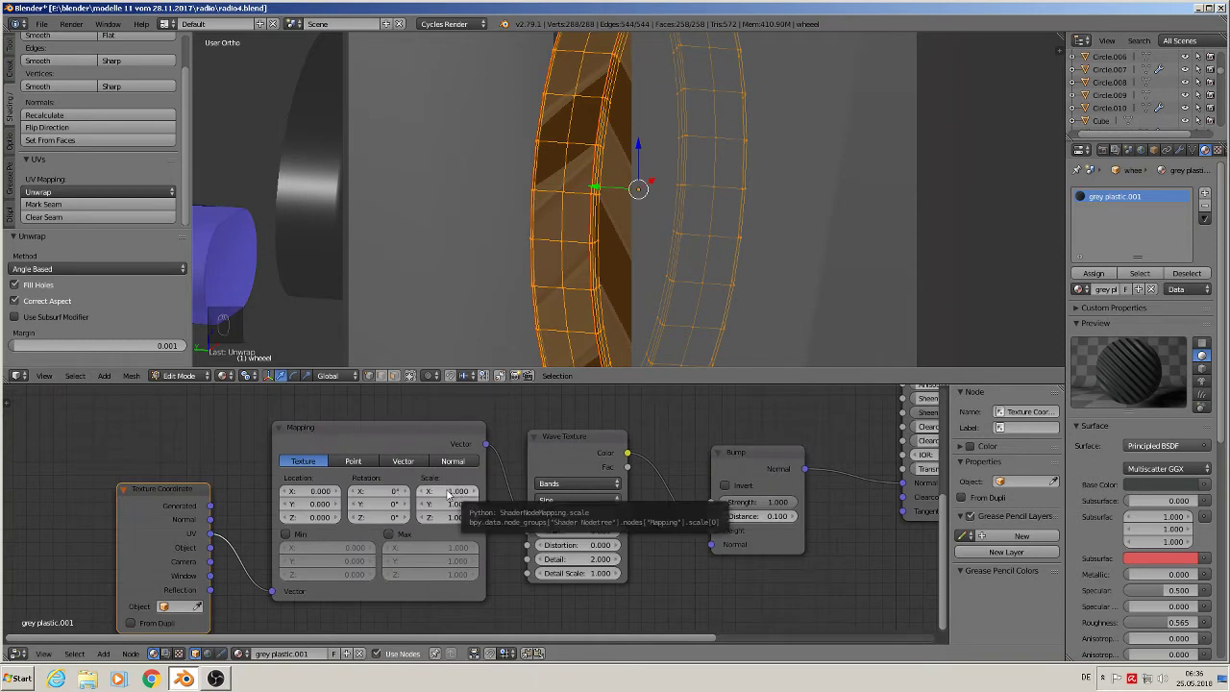
pyautogui.click(421, 493)
pyautogui.click(420, 493)
pyautogui.click(421, 493)
pyautogui.click(421, 493)
pyautogui.click(421, 493)
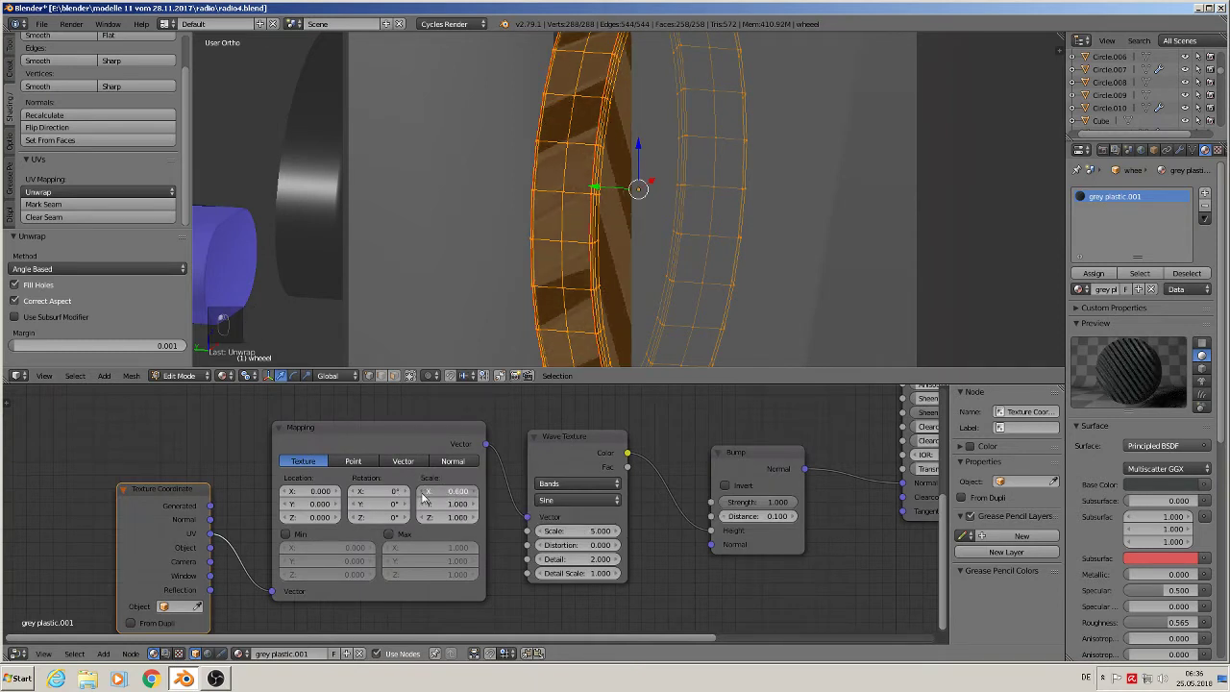
pyautogui.click(421, 493)
pyautogui.click(421, 493)
pyautogui.click(421, 492)
# - Try Y scales of 0.100 and 0.200 on the Mapping node, and settle on 0.100 for both X and Y scale
pyautogui.click(419, 507)
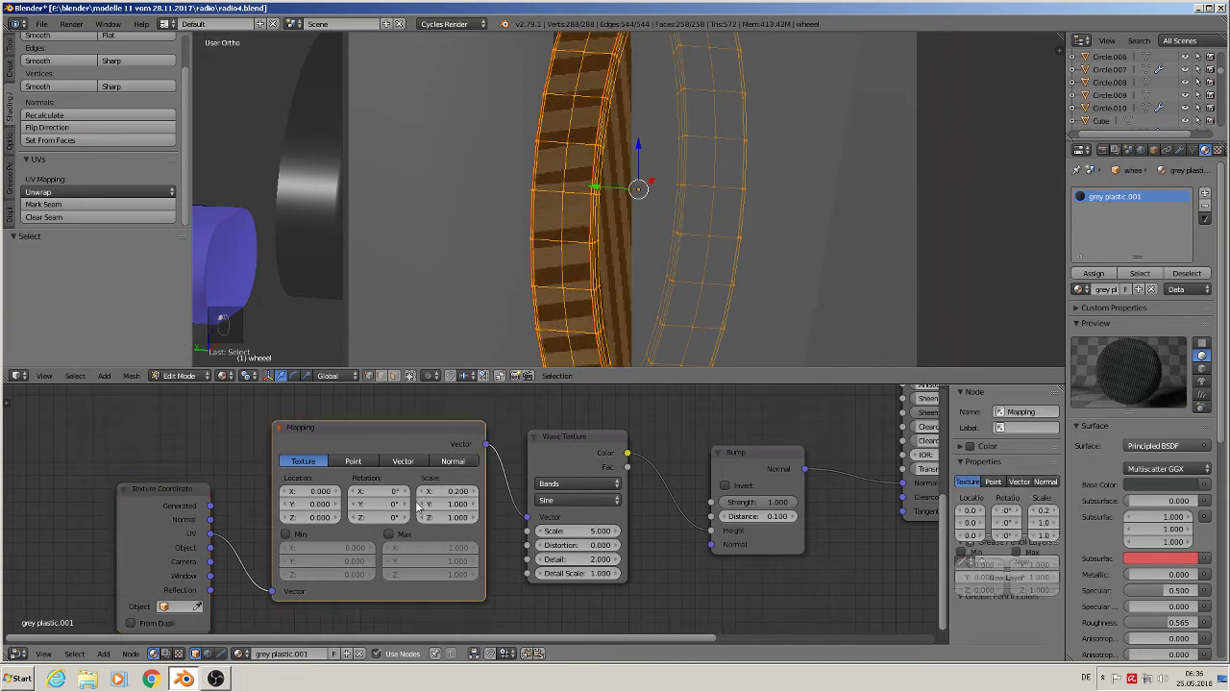
pyautogui.click(420, 505)
pyautogui.click(420, 505)
pyautogui.click(420, 504)
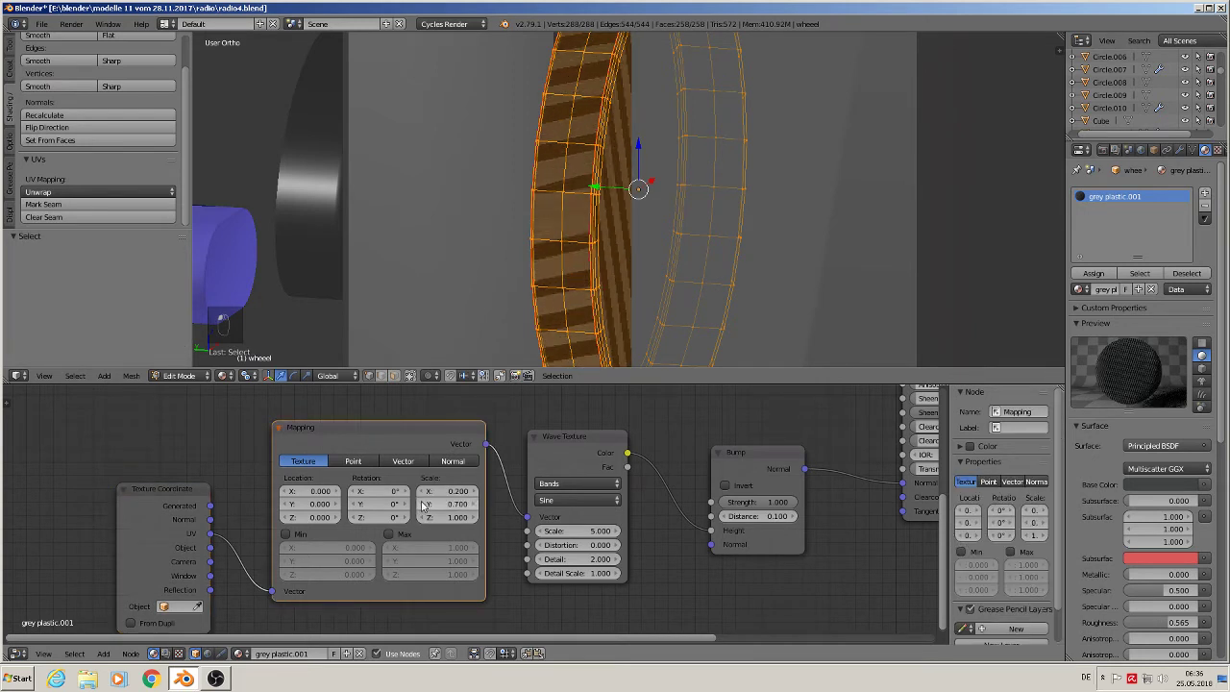
pyautogui.click(420, 504)
pyautogui.click(420, 504)
pyautogui.click(420, 505)
pyautogui.click(420, 505)
pyautogui.click(420, 504)
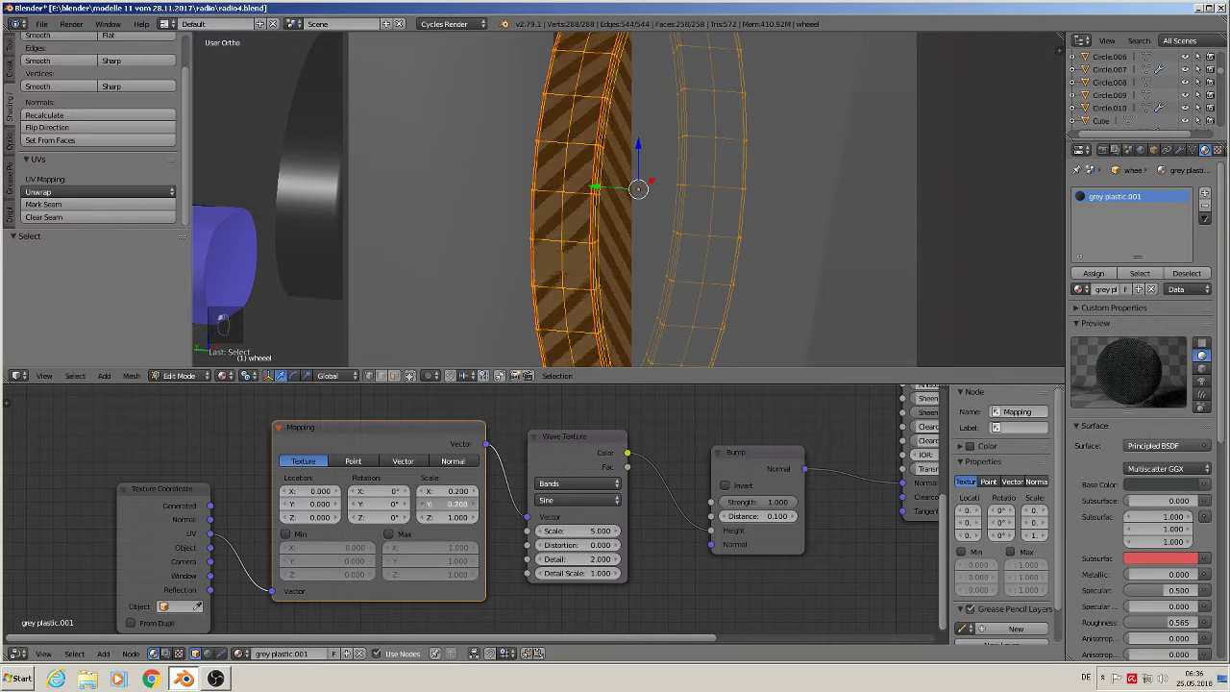
pyautogui.click(420, 504)
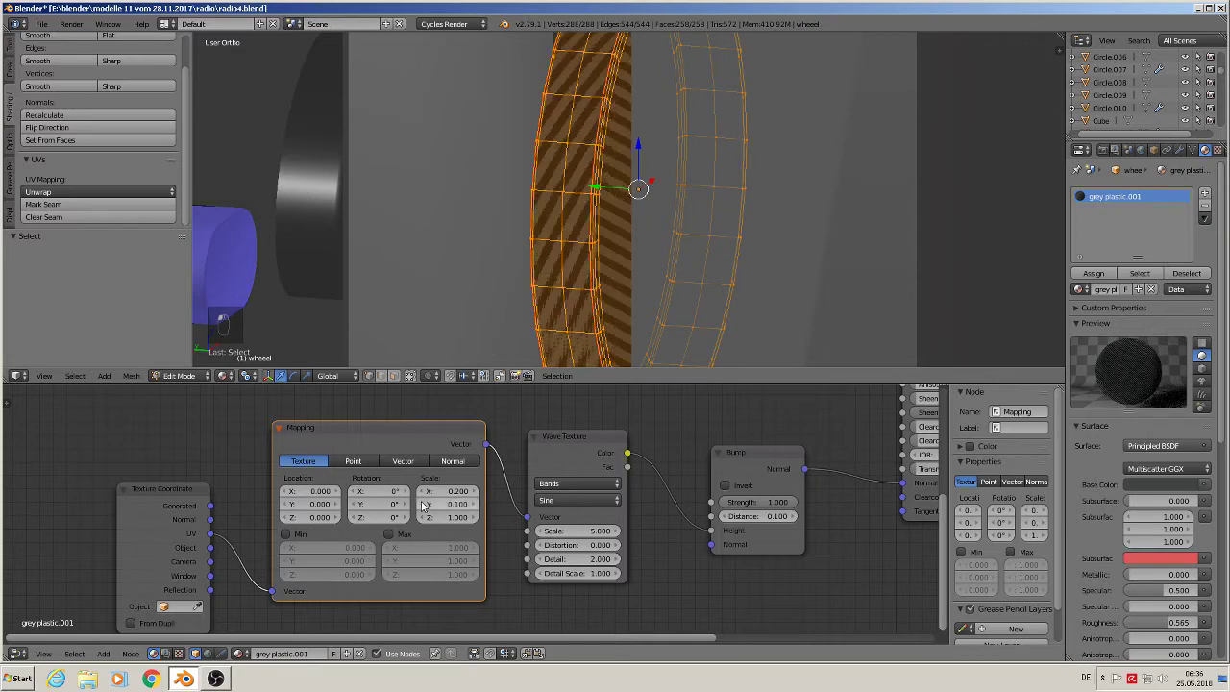
pyautogui.click(475, 506)
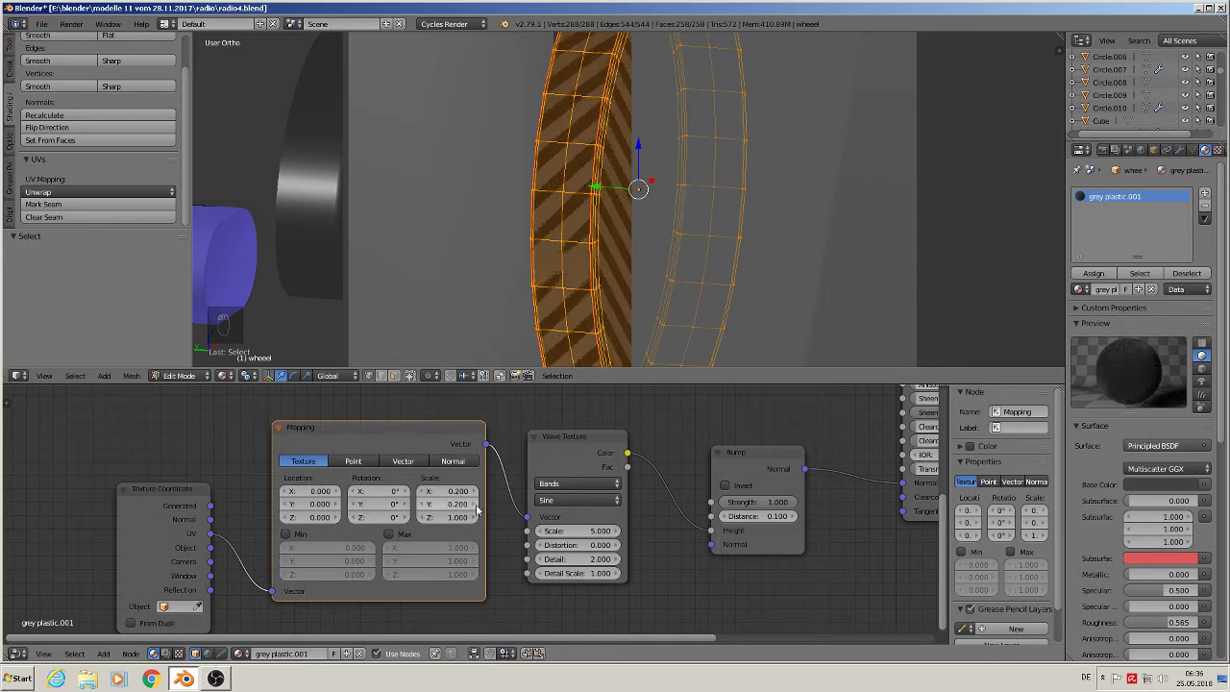
pyautogui.click(420, 505)
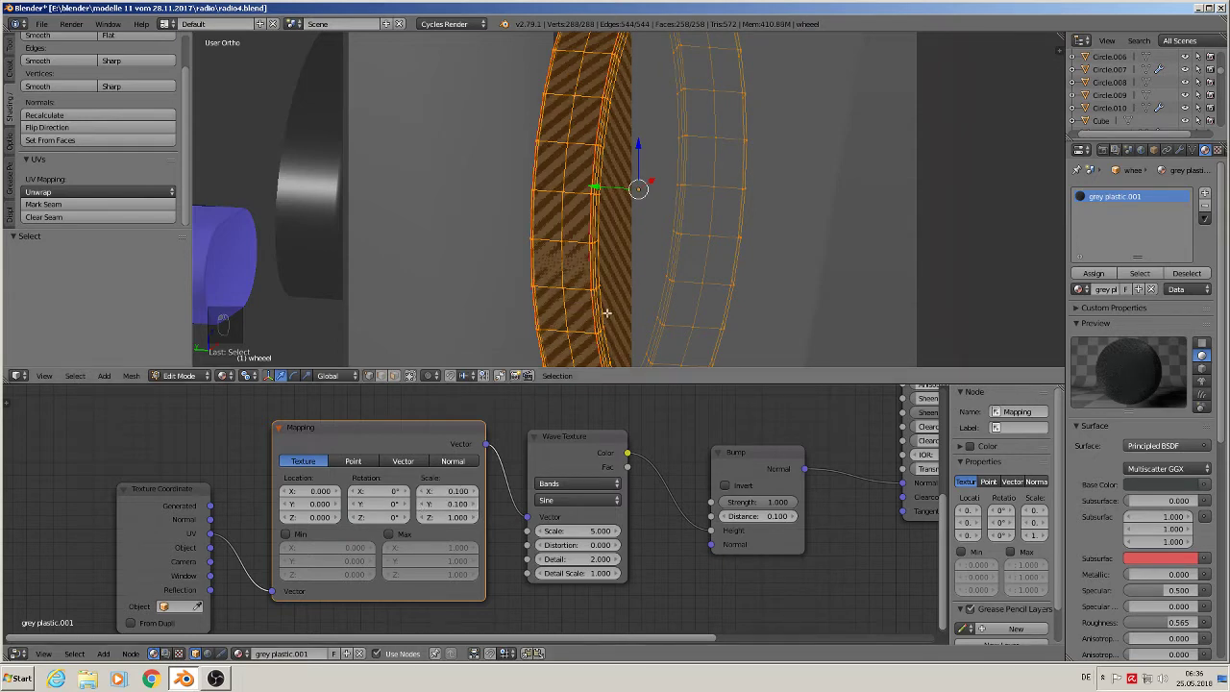
# - Try a Mapping rotation of 3° on X and 300° on Y for the wheel's stripe texture
pyautogui.scroll(-4, 609, 313)
pyautogui.scroll(3, 610, 315)
pyautogui.moveTo(610, 317); pyautogui.dragTo(639, 317, button='middle')
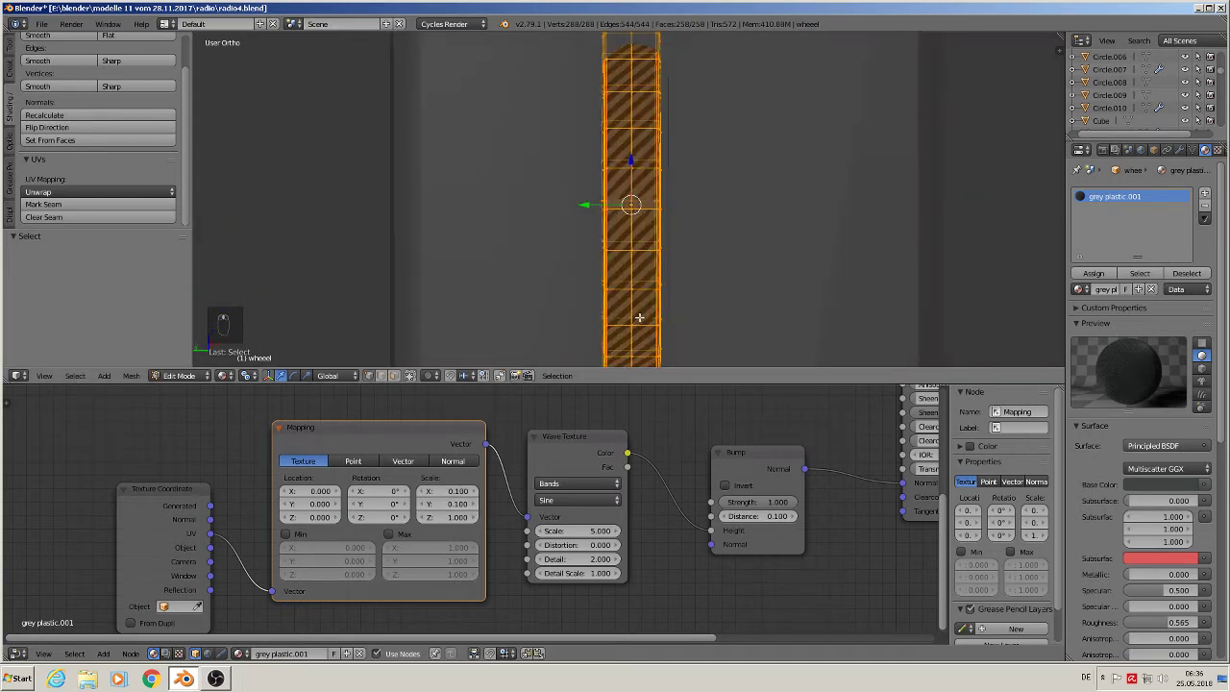
pyautogui.scroll(3, 360, 518)
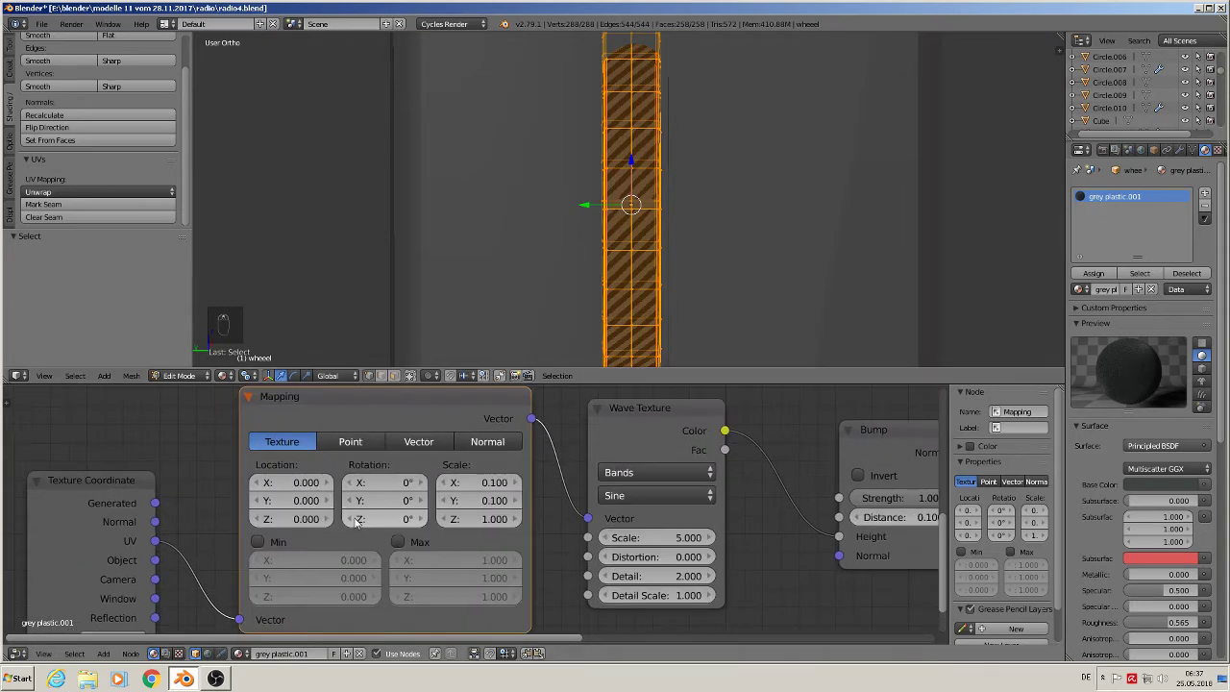
pyautogui.moveTo(402, 488)
pyautogui.mouseDown()
pyautogui.moveTo(422, 488)
pyautogui.moveTo(407, 501)
pyautogui.moveTo(448, 501)
pyautogui.moveTo(403, 500)
pyautogui.mouseUp()
pyautogui.click(402, 499)
pyautogui.write('3')
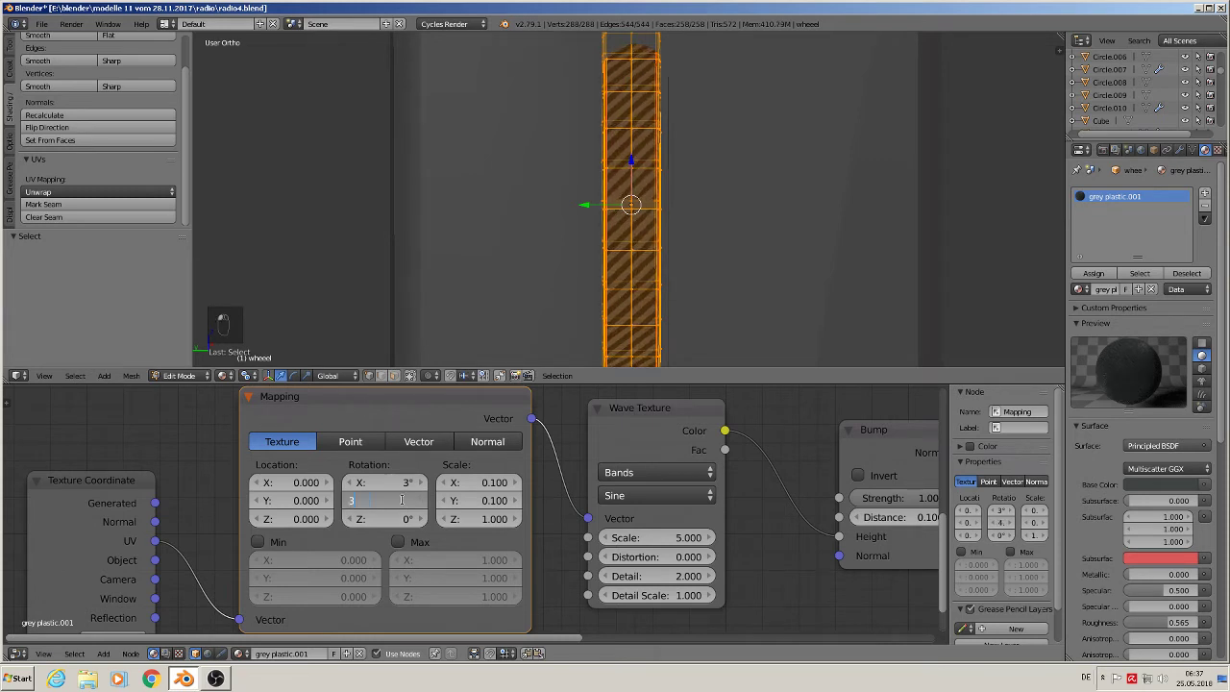
pyautogui.write('00')
pyautogui.press('Return')
# - Set the Mapping node's rotation to about 84.9° on X and 202° on Y, then leave Edit Mode and check the wheel's stripes
pyautogui.click(402, 500)
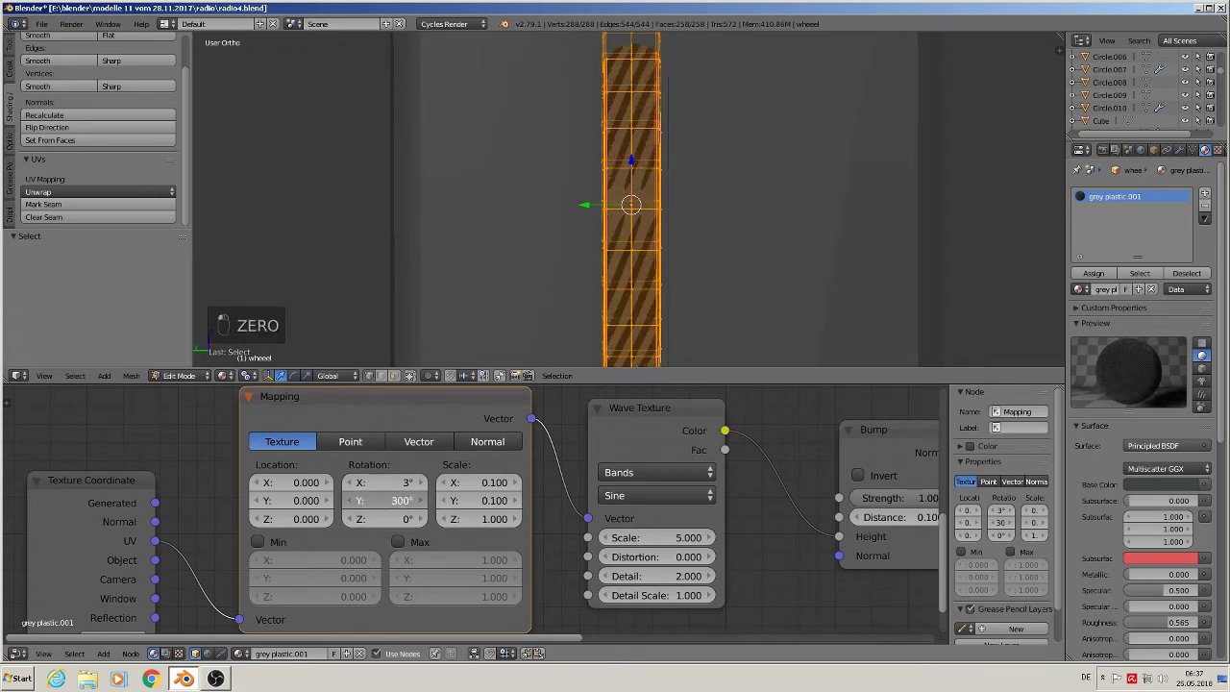
pyautogui.click(380, 473)
pyautogui.moveTo(400, 500); pyautogui.dragTo(485, 487)
pyautogui.scroll(-1, 861, 559)
pyautogui.moveTo(862, 559); pyautogui.dragTo(678, 555, button='middle')
pyautogui.press('Tab')
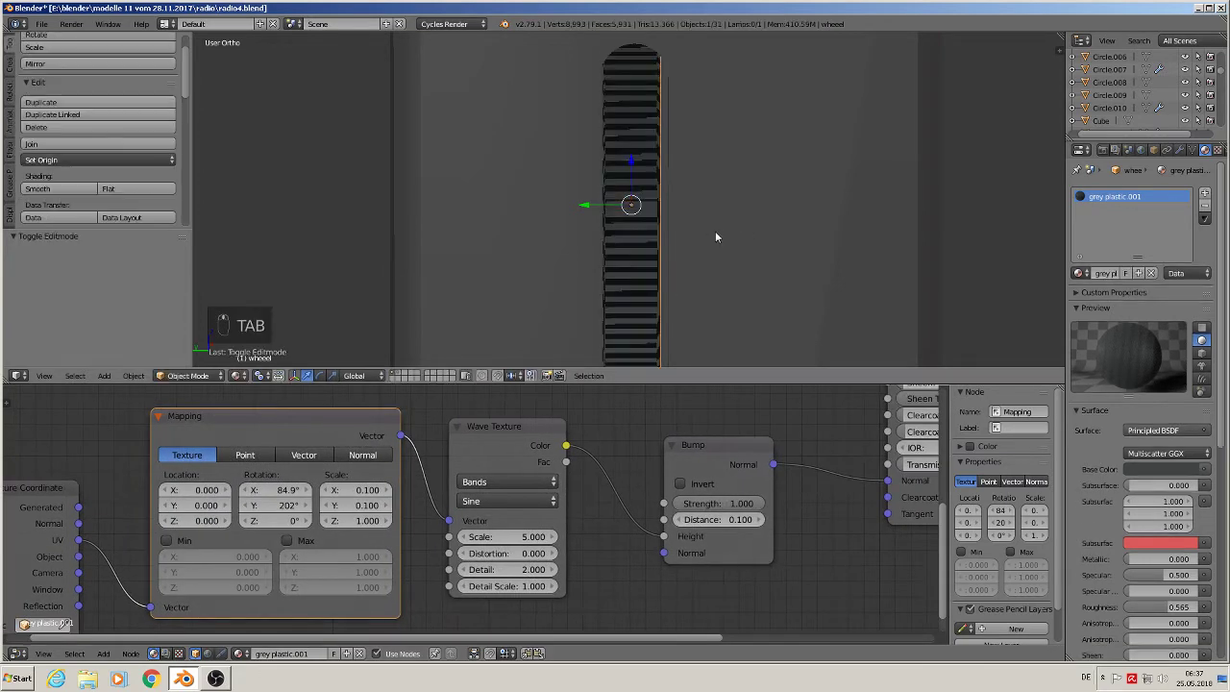
pyautogui.moveTo(715, 231); pyautogui.dragTo(640, 248, button='middle')
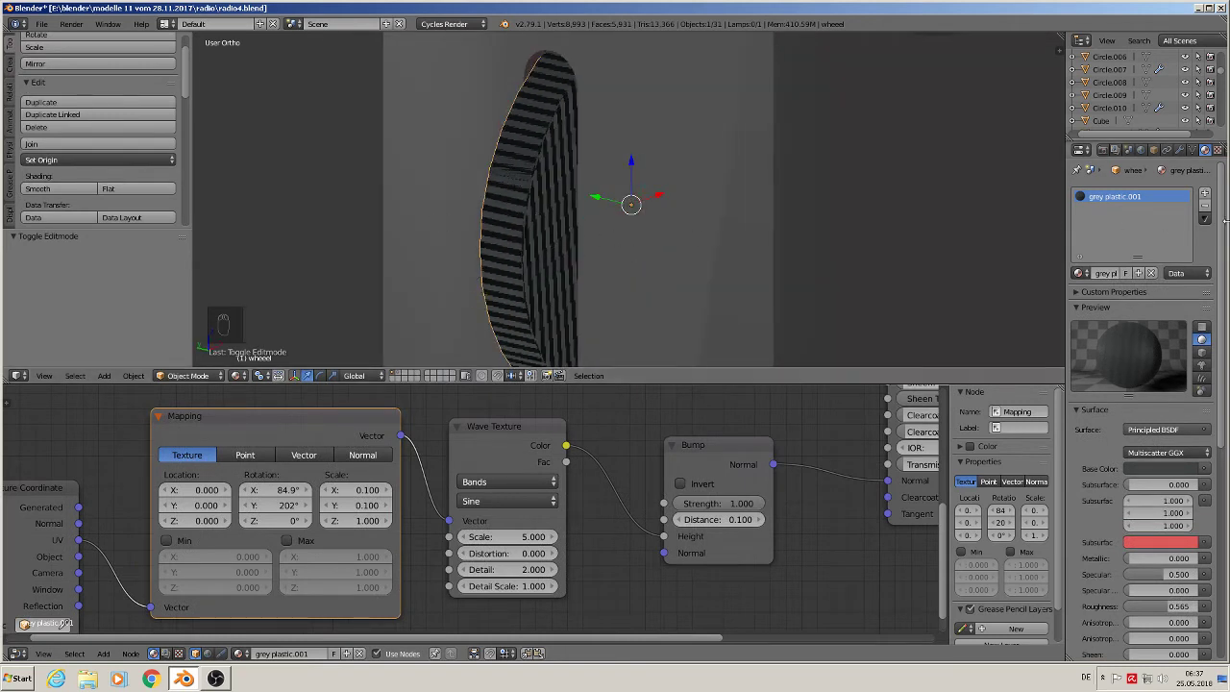
# - Add a second material slot to the wheel and give it the existing grey plastic material
pyautogui.click(1207, 195)
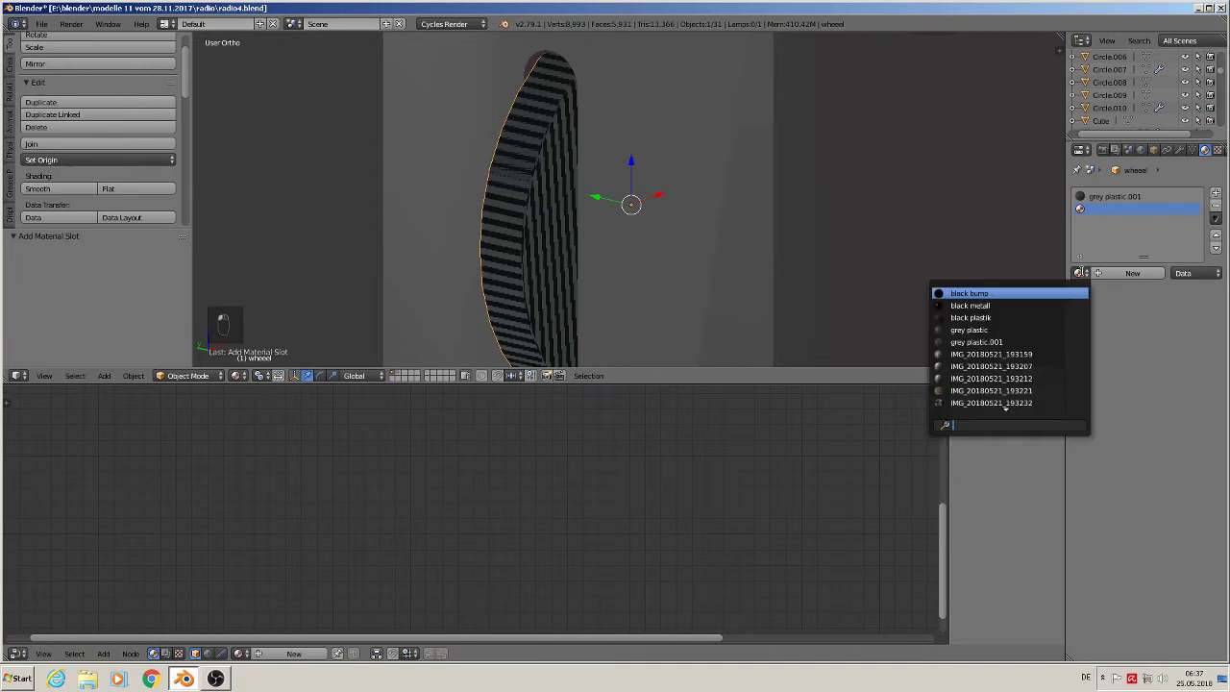
pyautogui.click(1079, 273)
pyautogui.click(1046, 329)
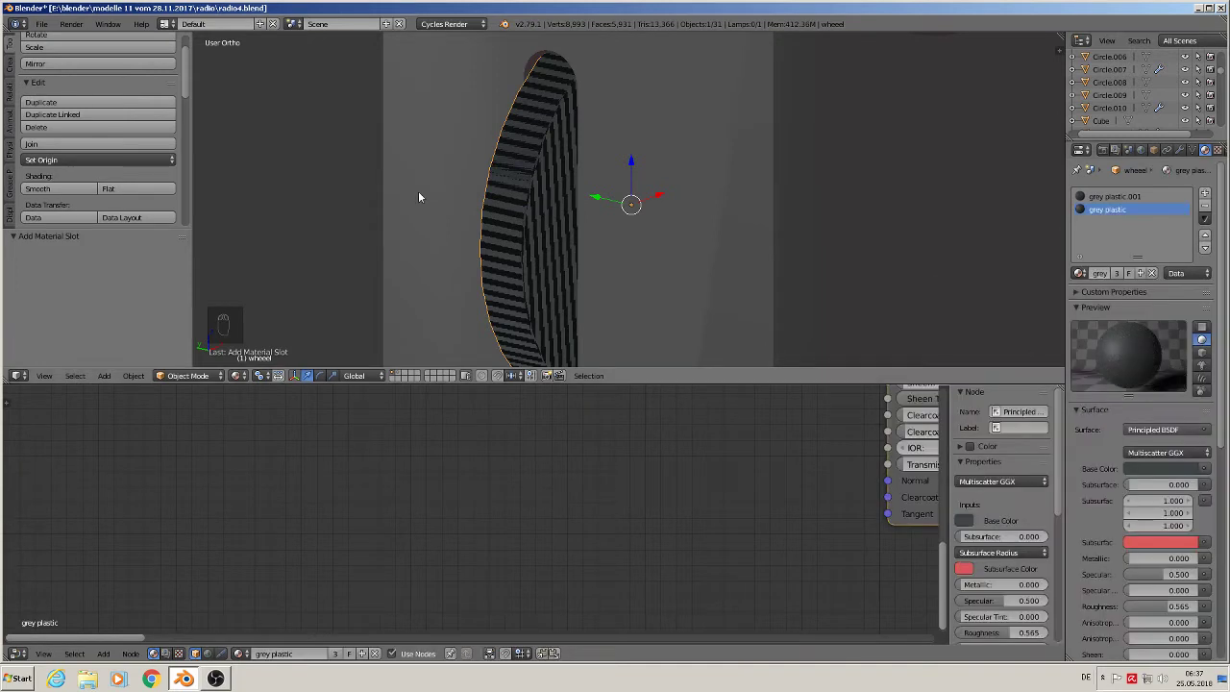
# - In face select mode, select the wheel's flat side face, grow the selection twice, and assign grey plastic to it
pyautogui.press('Tab')
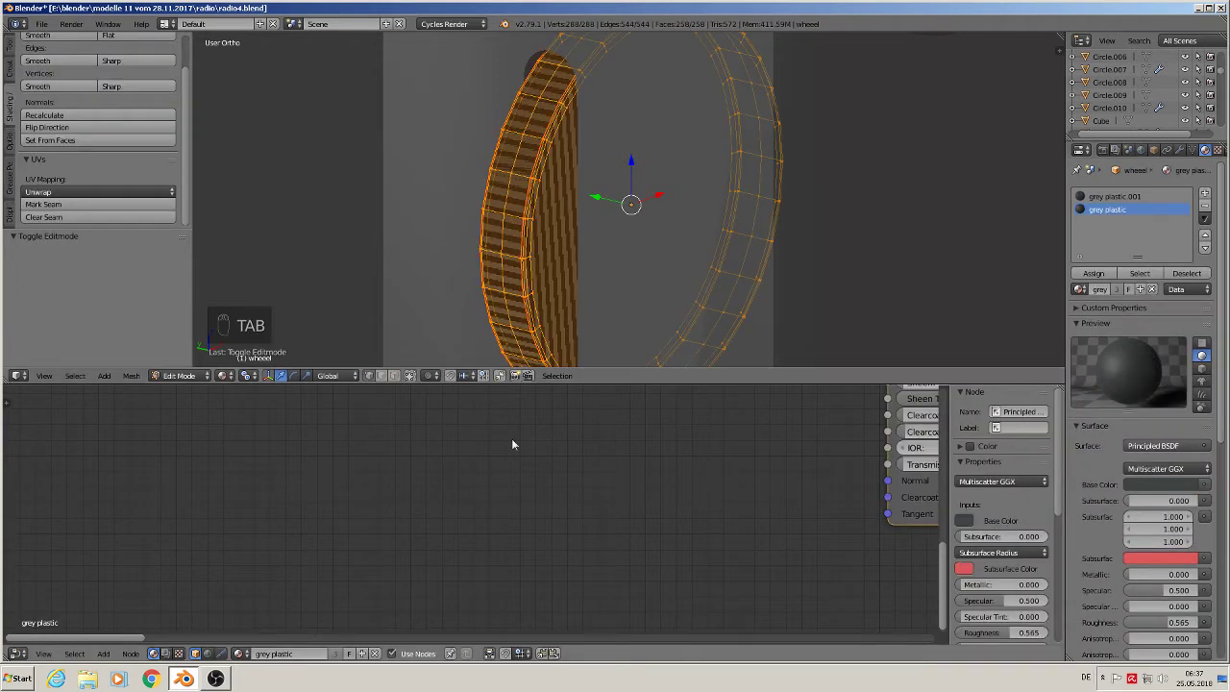
pyautogui.click(394, 375)
pyautogui.click(669, 205)
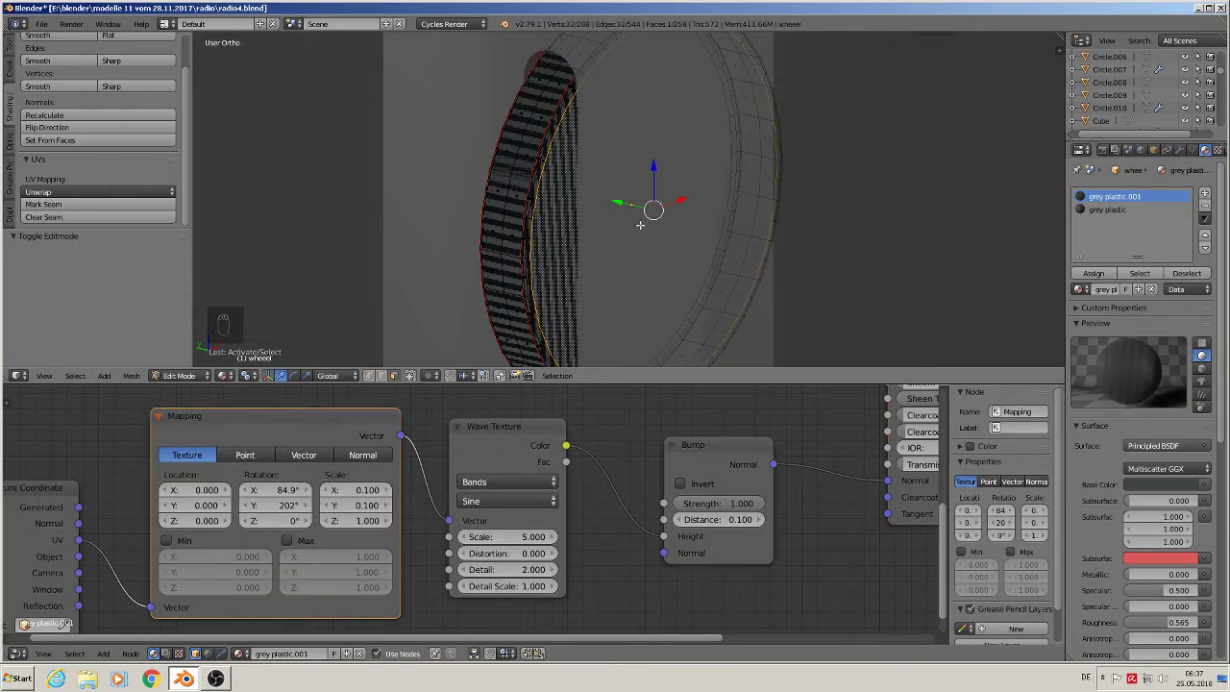
pyautogui.press('ctrl+KP_Add')
pyautogui.press('ctrl+KP_Add')
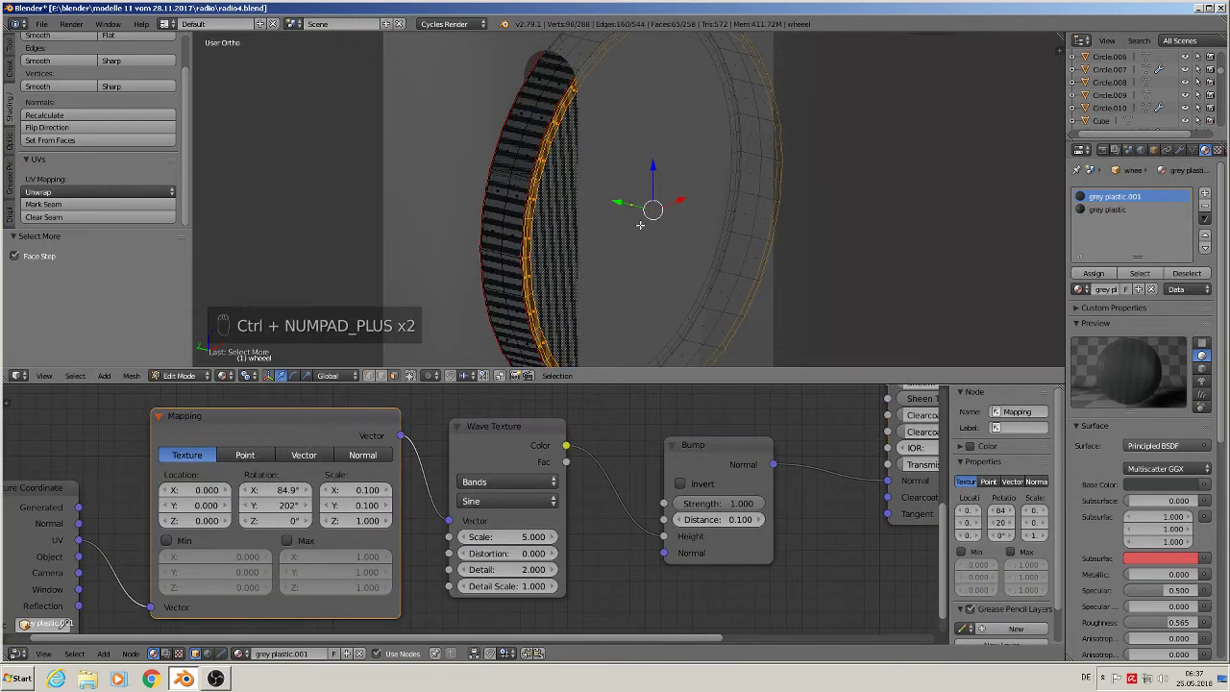
pyautogui.click(1107, 209)
pyautogui.click(1093, 273)
# - Select the wheel's opposite flat side, grow the selection twice, assign grey plastic to it, and return to Object Mode
pyautogui.moveTo(524, 236); pyautogui.dragTo(564, 242, button='middle')
pyautogui.rightClick(599, 220)
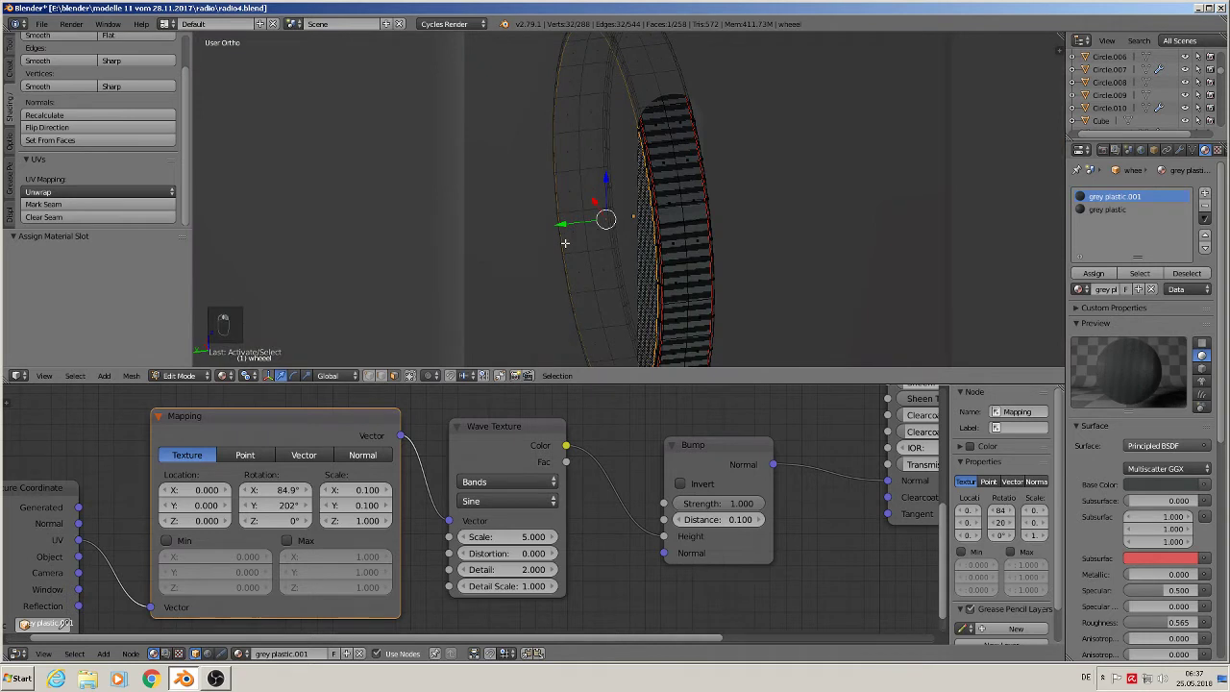
pyautogui.press('ctrl+KP_Add')
pyautogui.press('ctrl+KP_Add')
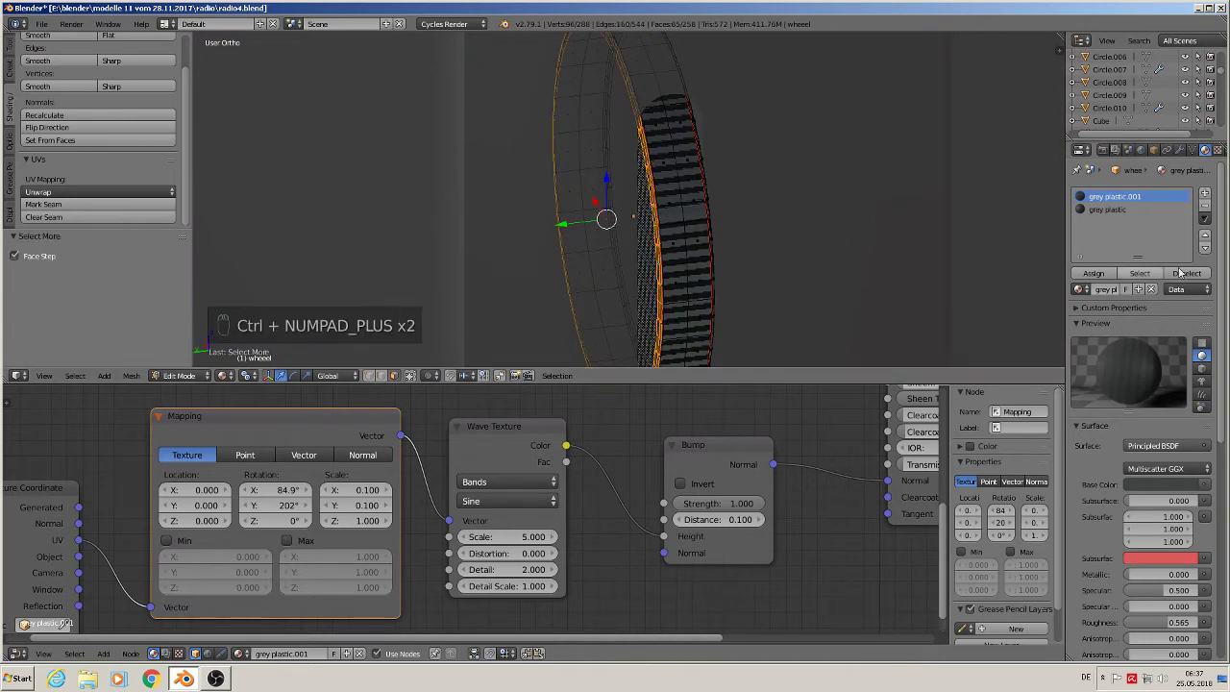
pyautogui.click(1122, 211)
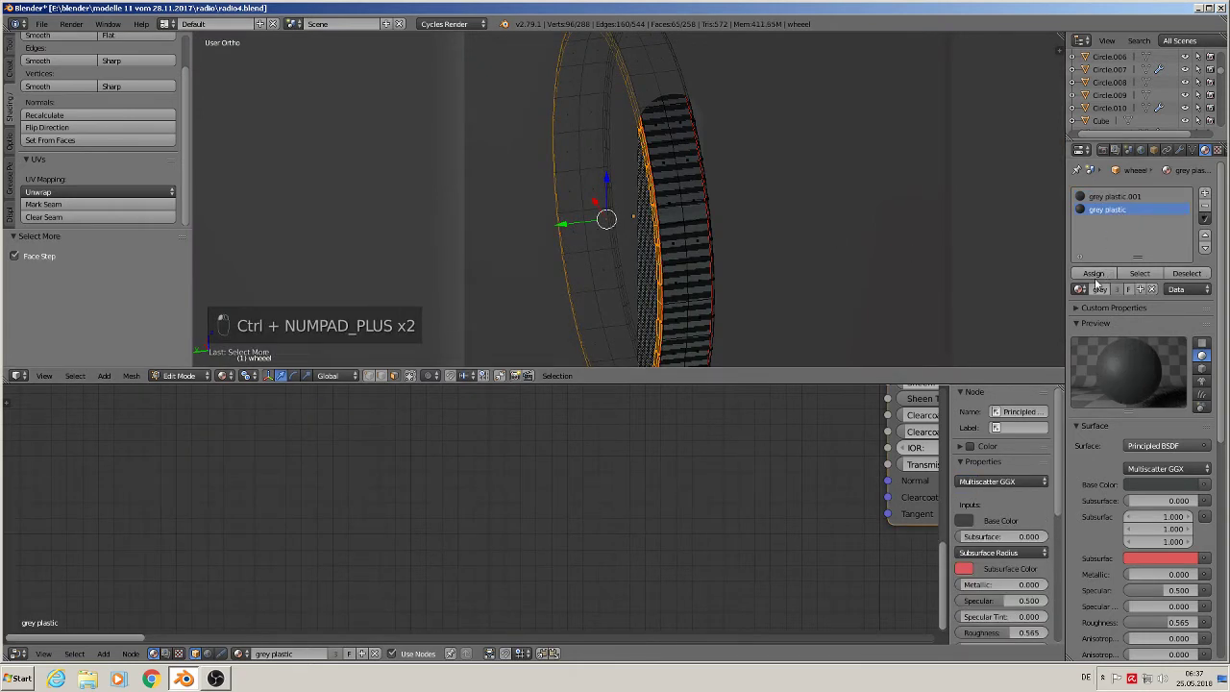
pyautogui.click(1096, 276)
pyautogui.moveTo(983, 288); pyautogui.dragTo(598, 164, button='middle')
pyautogui.press('Tab')
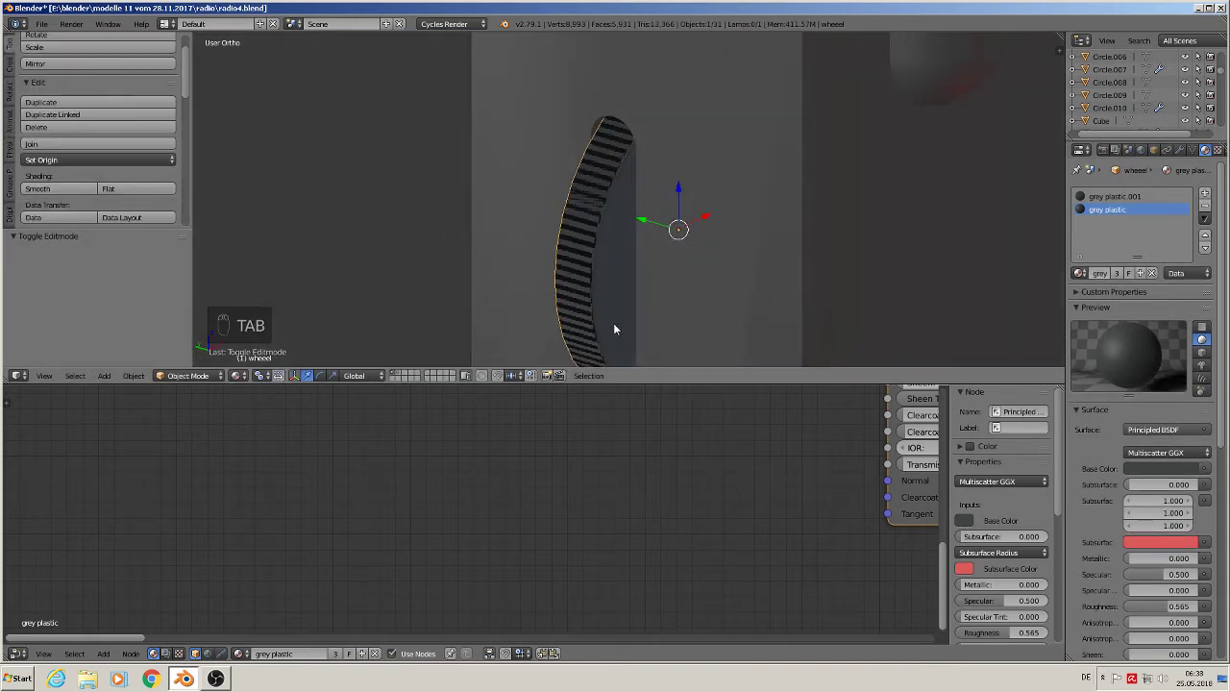
# - With the wheel selected, set the pivot point to Individual Origins and switch the viewport to Rendered shading
pyautogui.scroll(-3, 615, 329)
pyautogui.rightClick(565, 297)
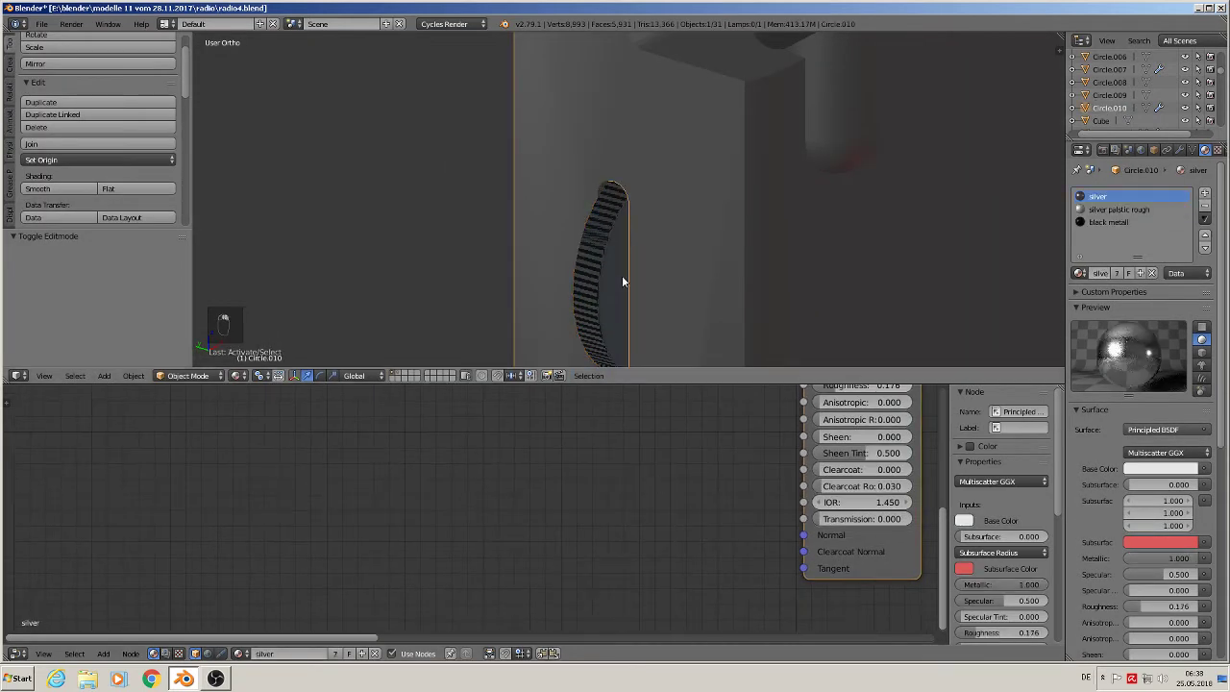
pyautogui.rightClick(609, 228)
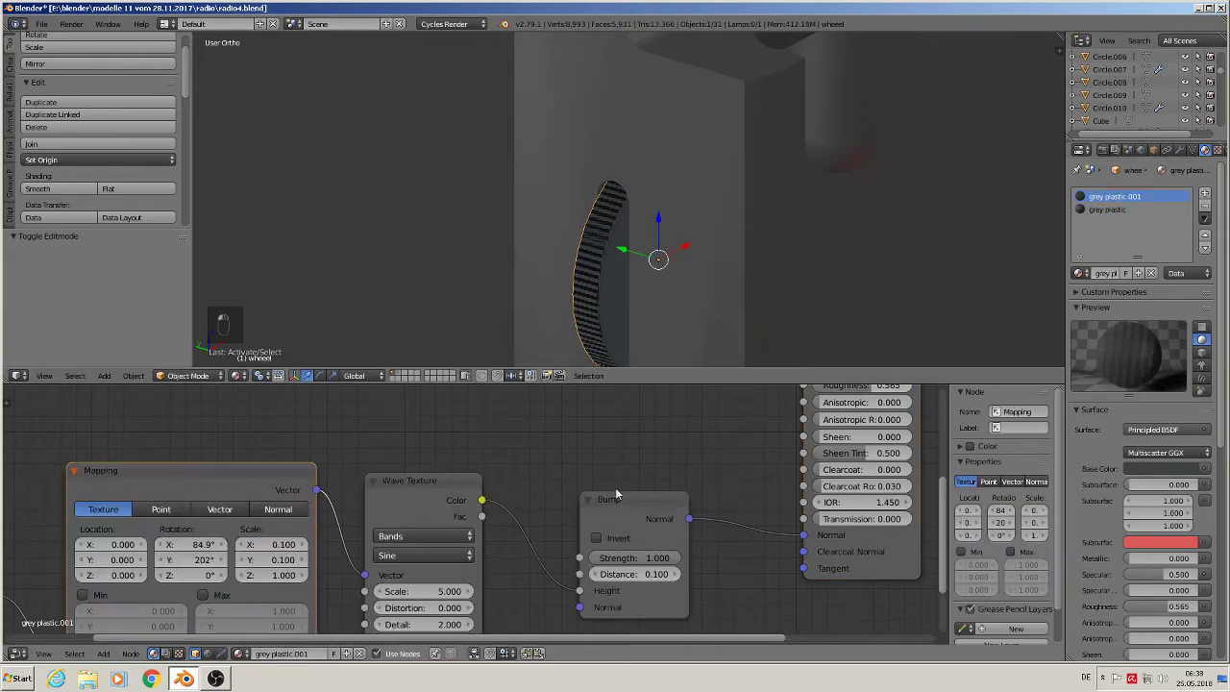
pyautogui.moveTo(618, 494); pyautogui.dragTo(631, 461, button='middle')
pyautogui.scroll(3, 592, 243)
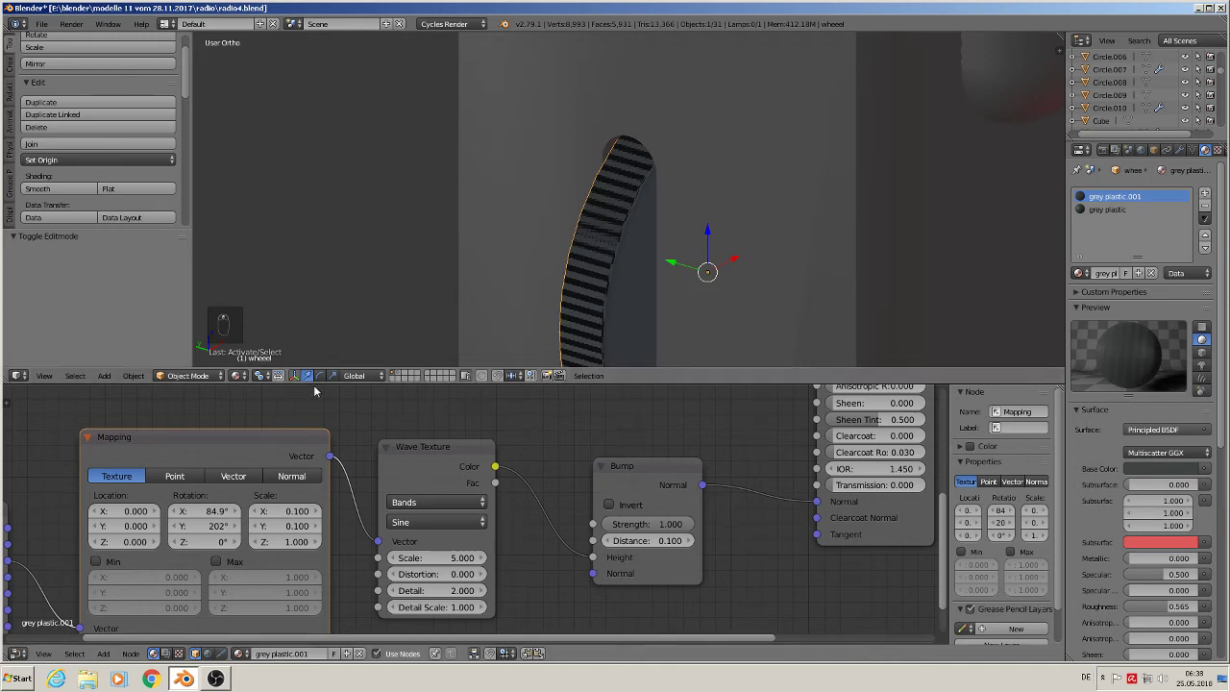
pyautogui.click(236, 374)
pyautogui.click(259, 375)
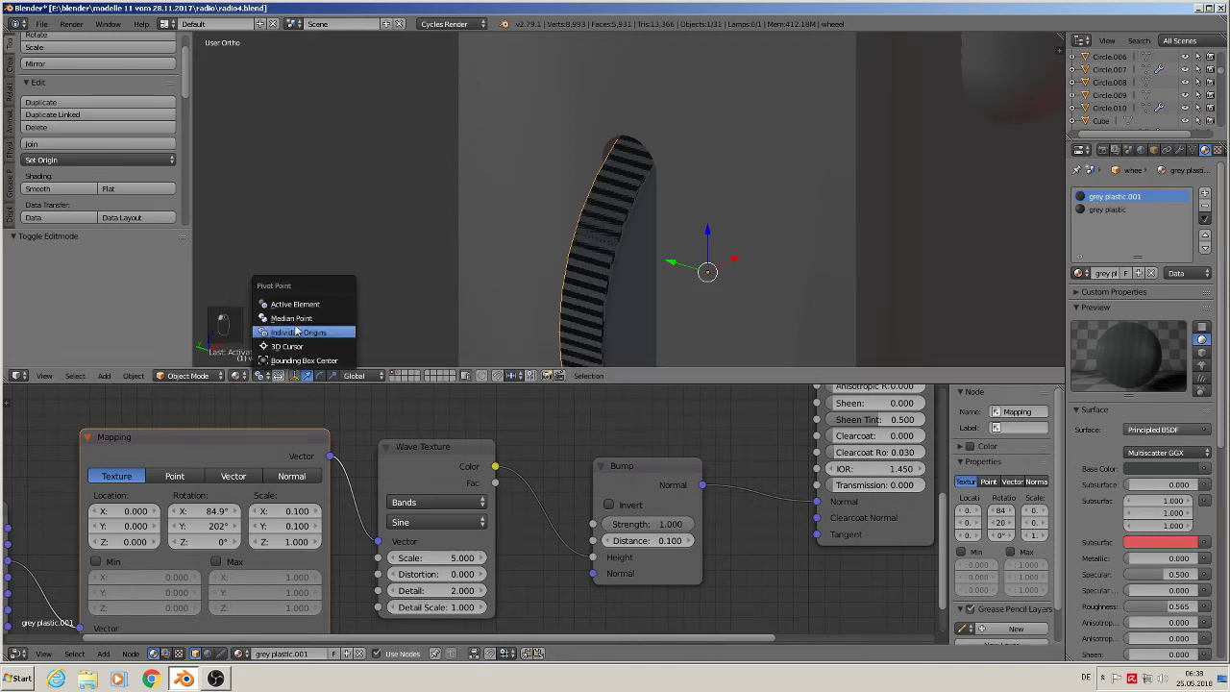
pyautogui.click(296, 332)
pyautogui.click(235, 375)
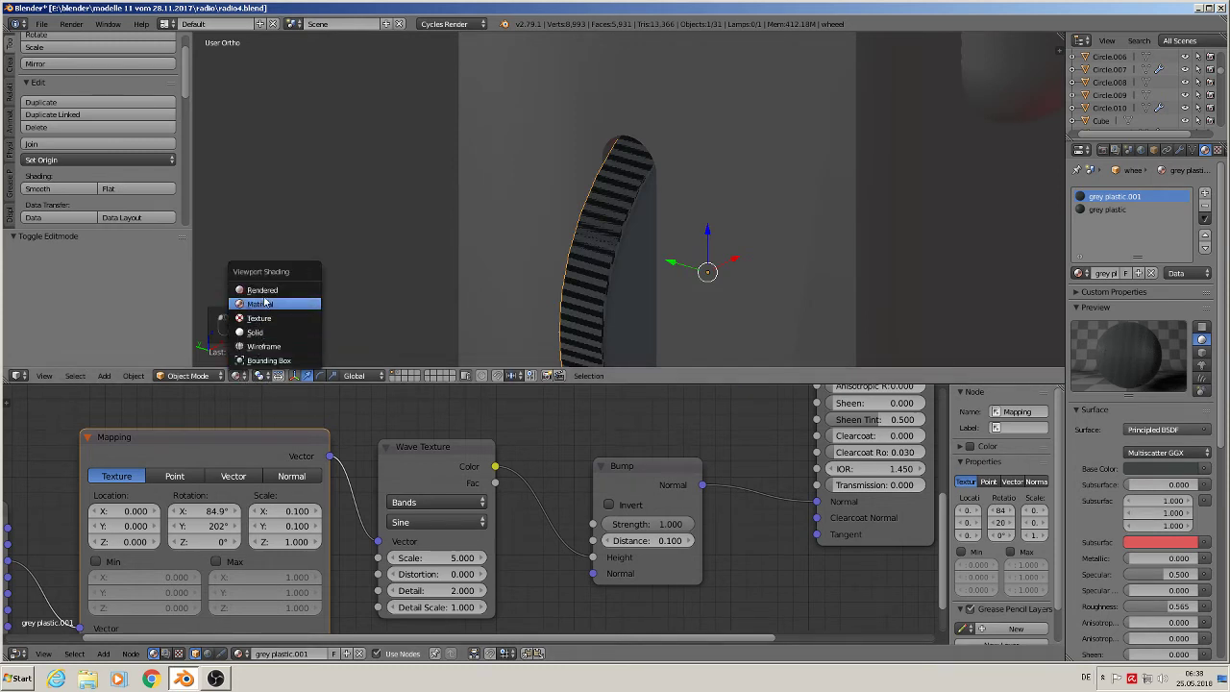
pyautogui.click(262, 290)
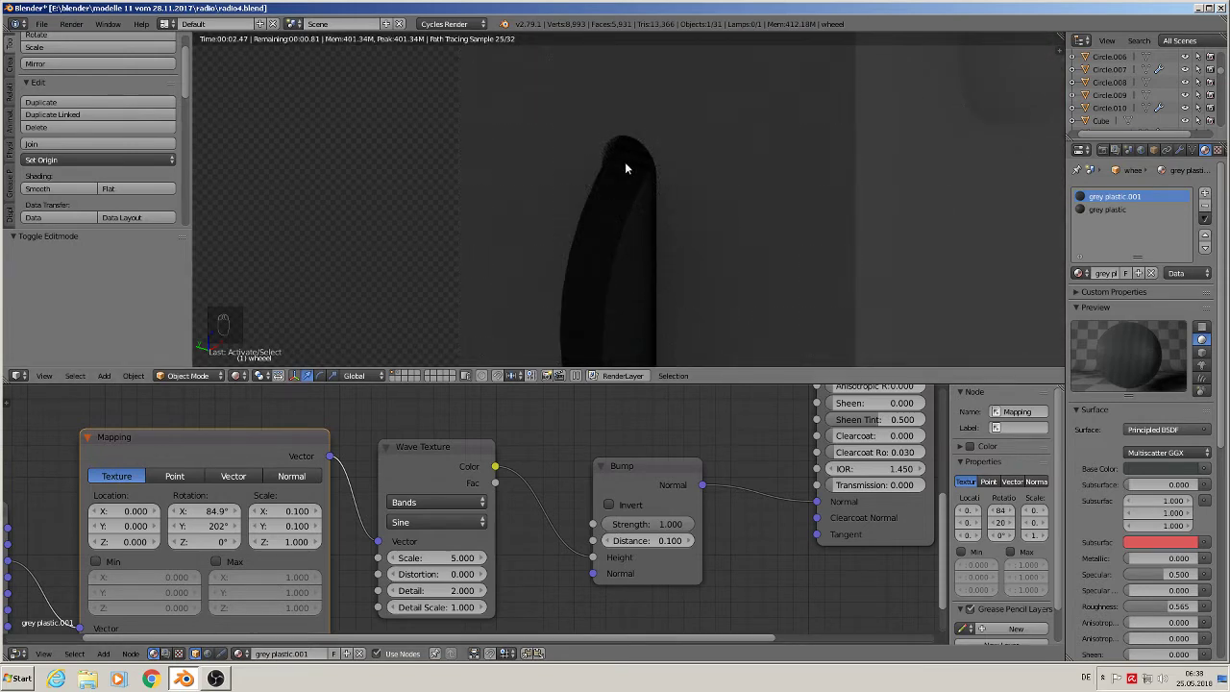
# - Lower the Bump node's strength to about 0.391, check the rendered wheel, and return the viewport to Material shading
pyautogui.moveTo(656, 270); pyautogui.dragTo(653, 303, button='middle')
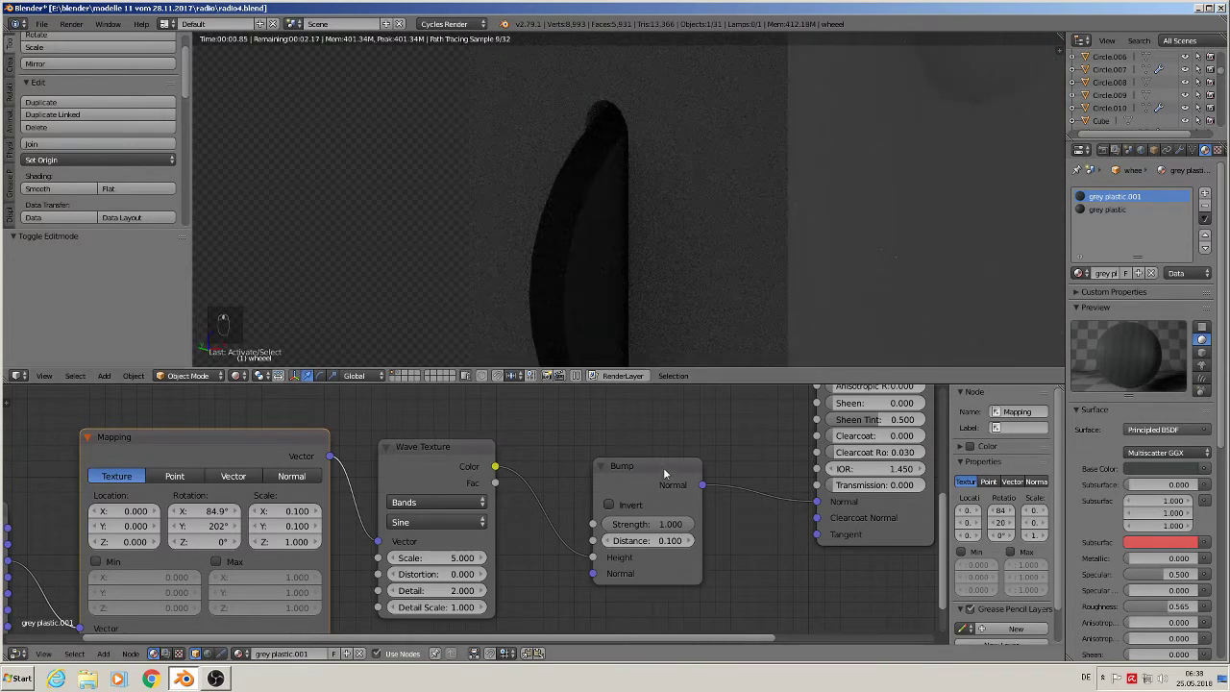
pyautogui.scroll(3, 662, 467)
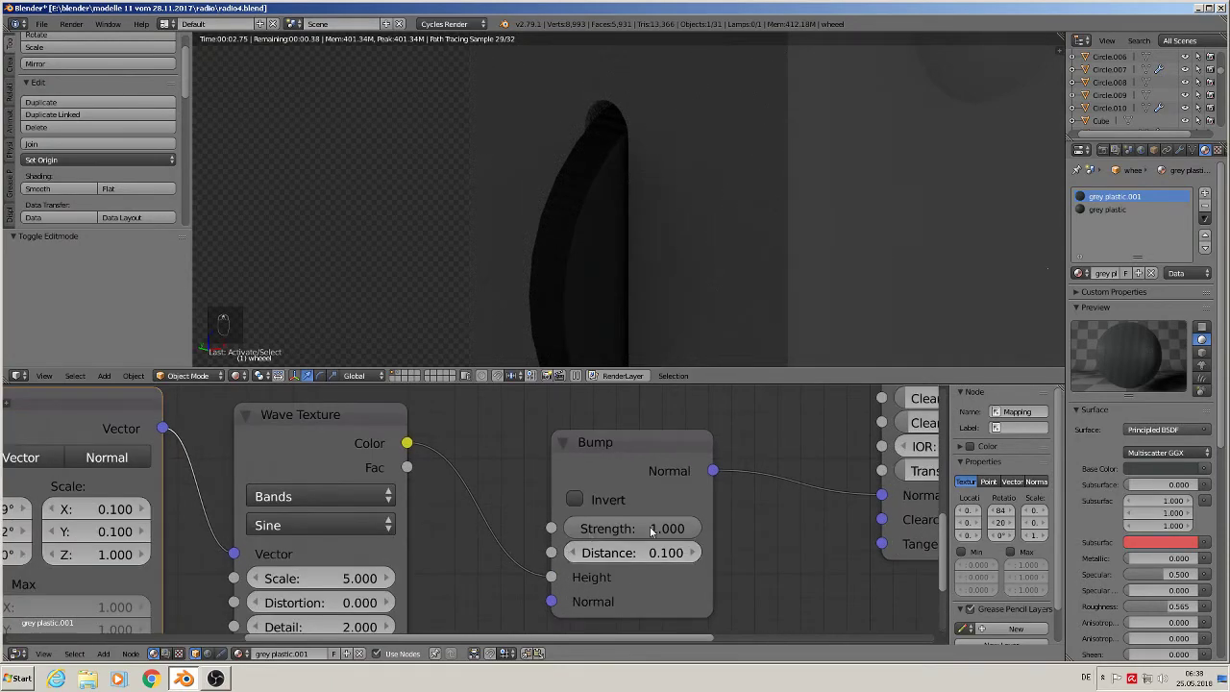
pyautogui.moveTo(652, 532); pyautogui.dragTo(591, 531)
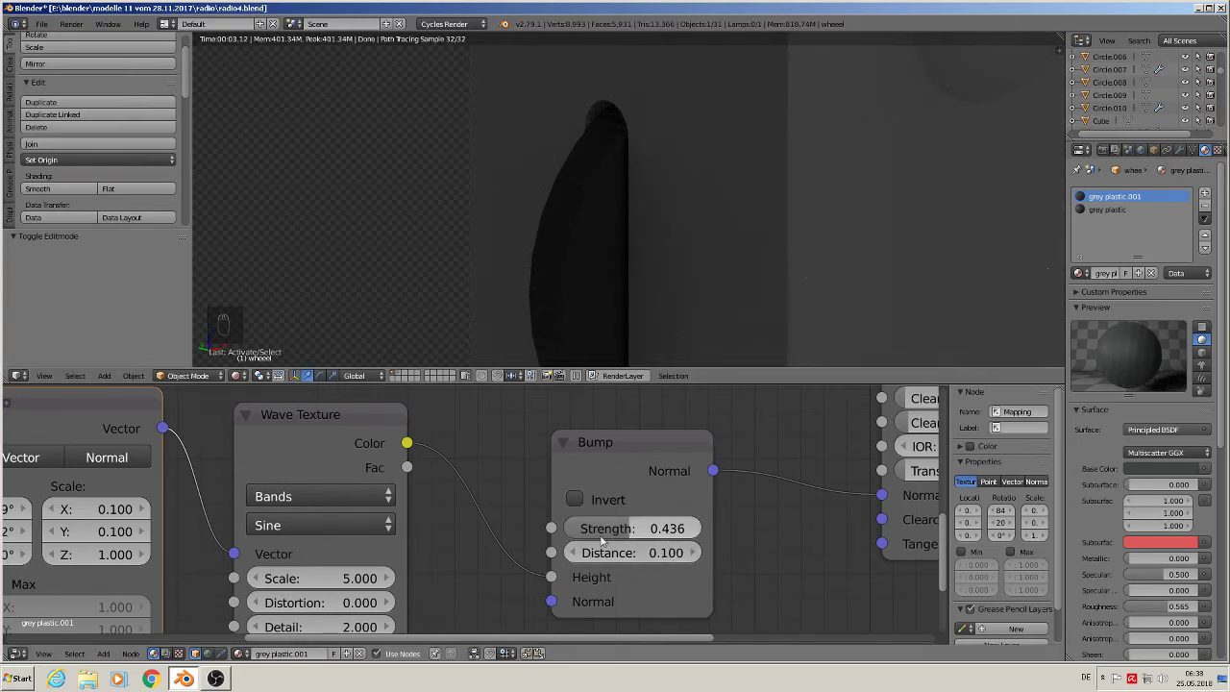
pyautogui.moveTo(622, 531); pyautogui.dragTo(600, 530)
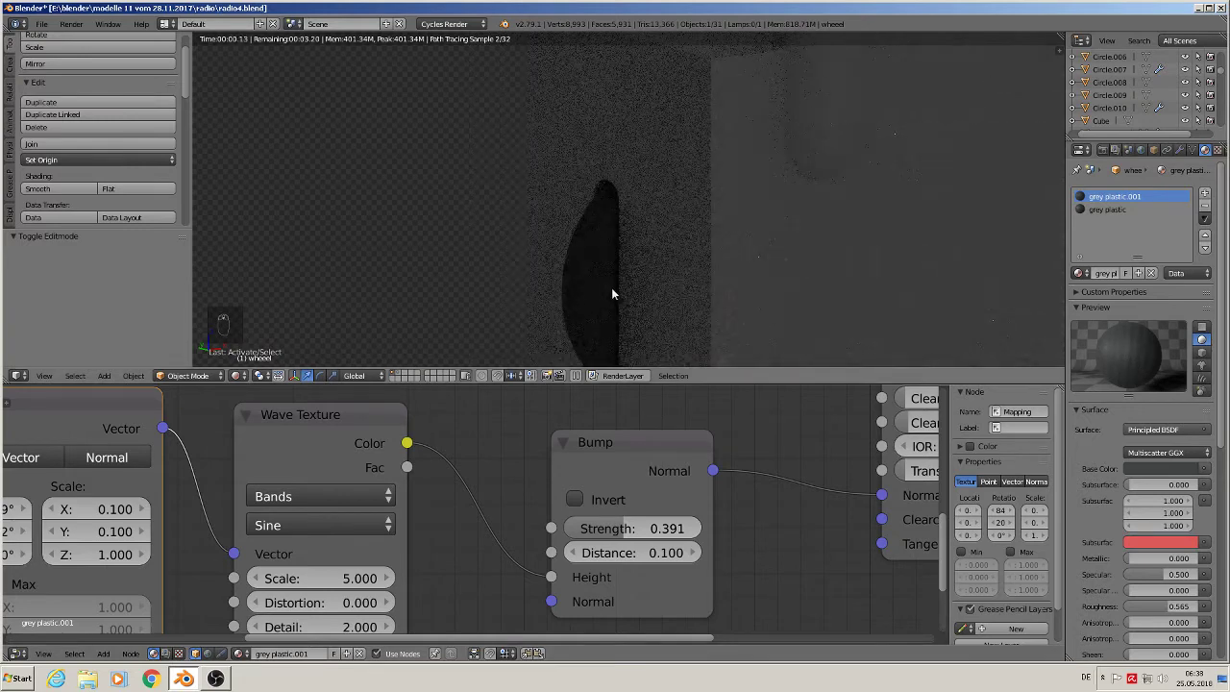
pyautogui.scroll(-2, 611, 288)
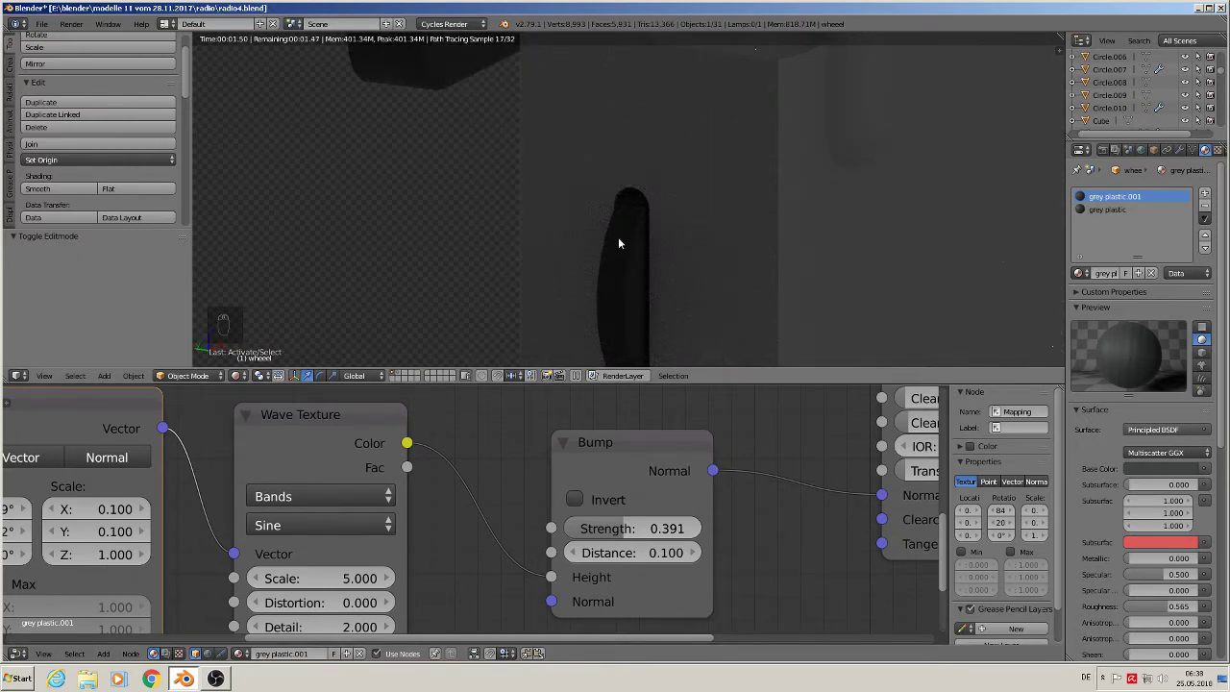
pyautogui.click(235, 374)
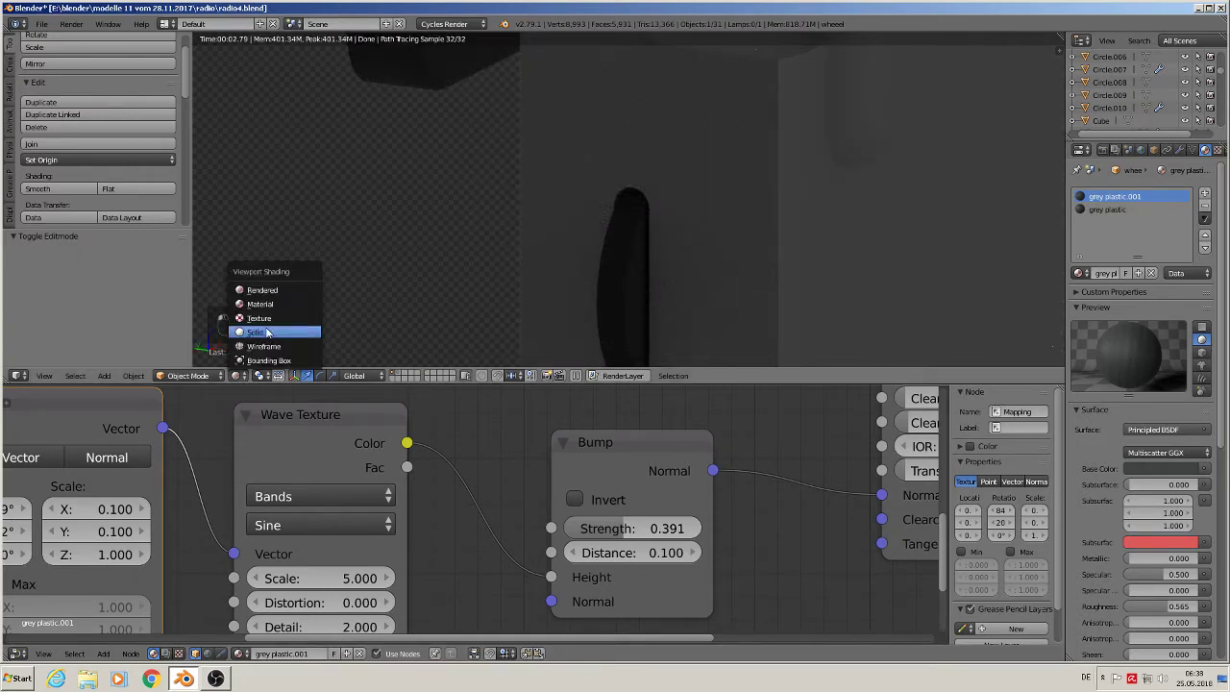
pyautogui.click(261, 306)
# - Add the radio body to the wheel selection and join both into one object
pyautogui.scroll(-6, 491, 294)
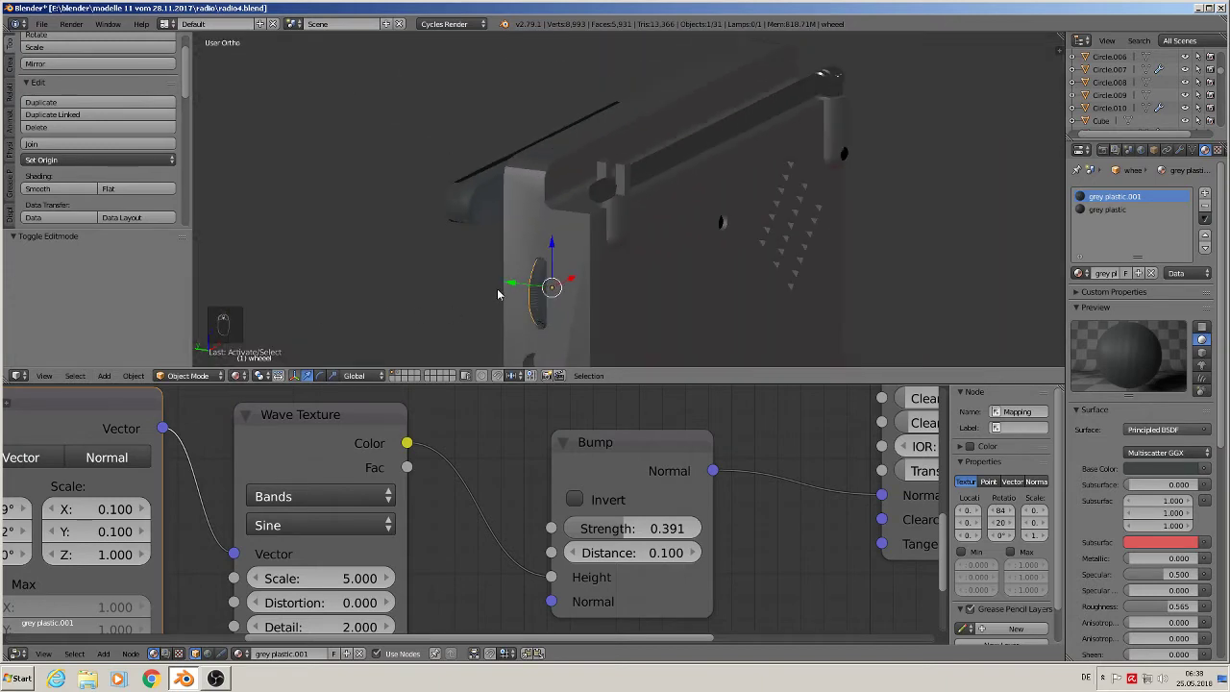
pyautogui.moveTo(496, 288); pyautogui.dragTo(562, 291, button='middle')
pyautogui.rightClick(522, 222)
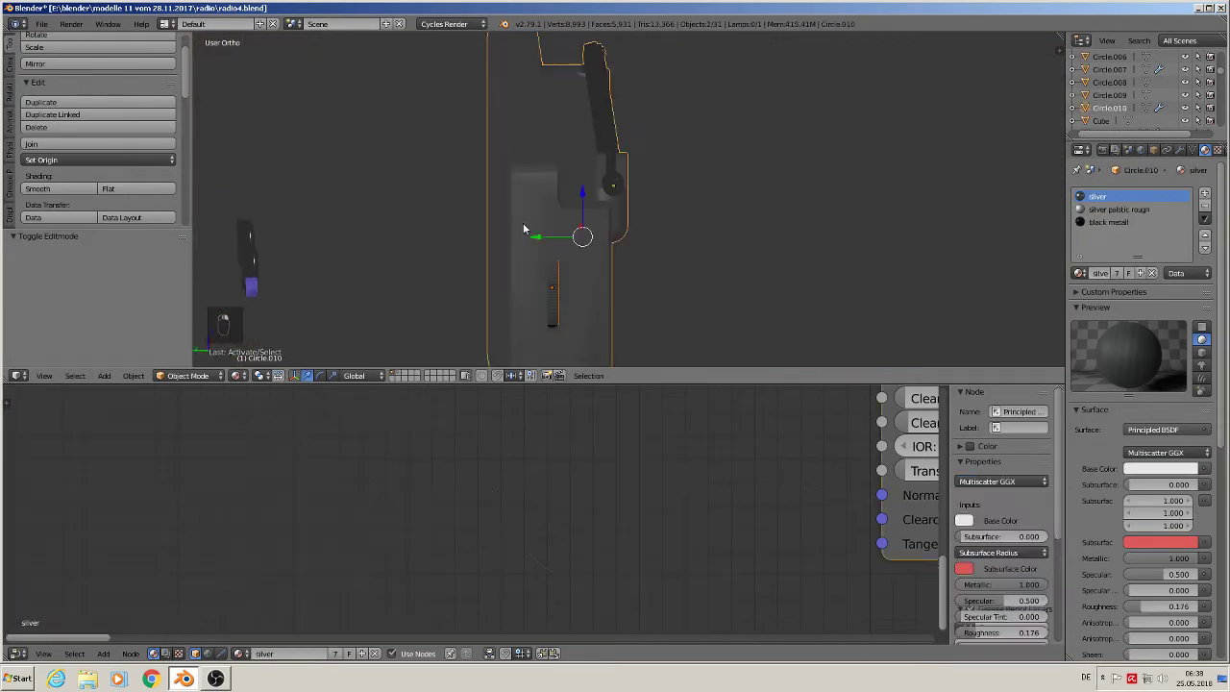
pyautogui.click(38, 143)
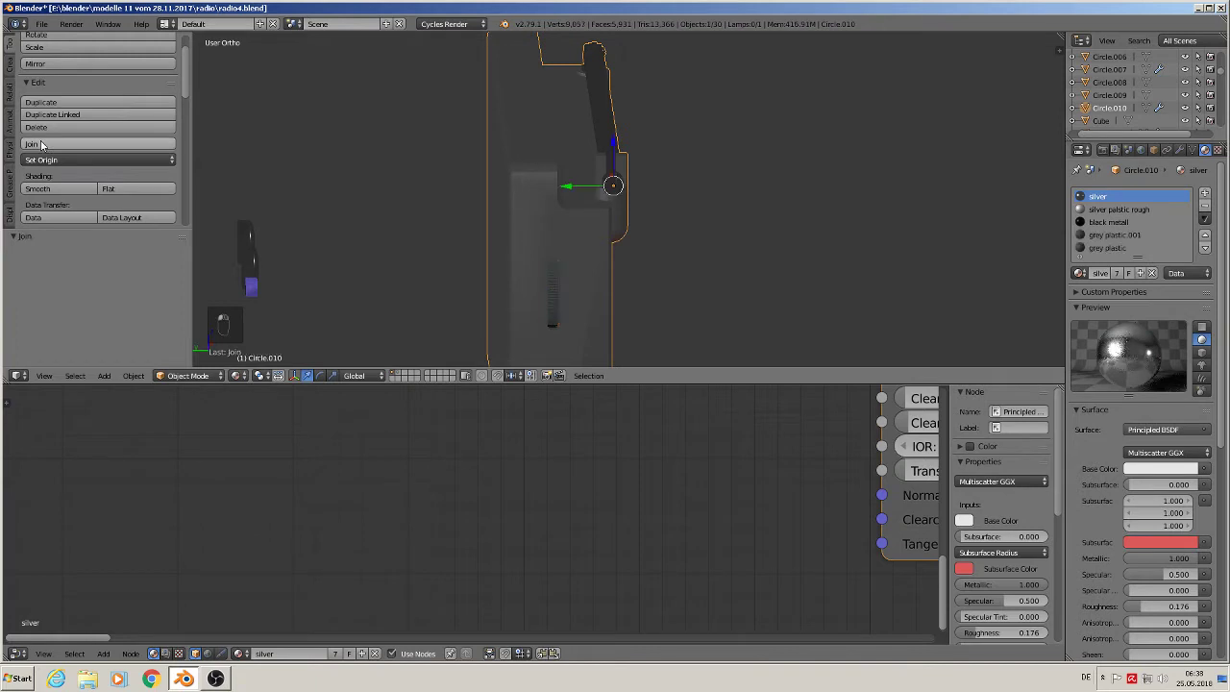
# - Select both loose black socket cylinders beside the radio and move them along Y by about -1.496
pyautogui.moveTo(429, 197); pyautogui.dragTo(411, 198, button='middle')
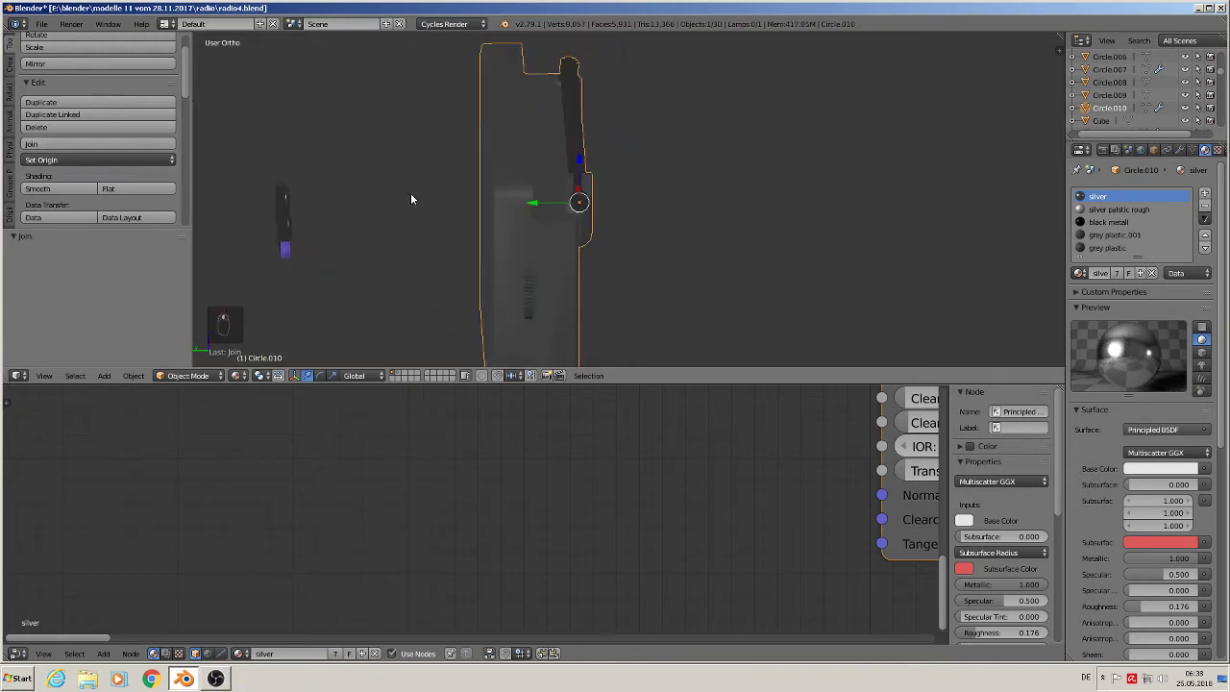
pyautogui.keyDown('shift'); pyautogui.moveTo(522, 339); pyautogui.dragTo(530, 210, button='middle'); pyautogui.keyUp('shift')
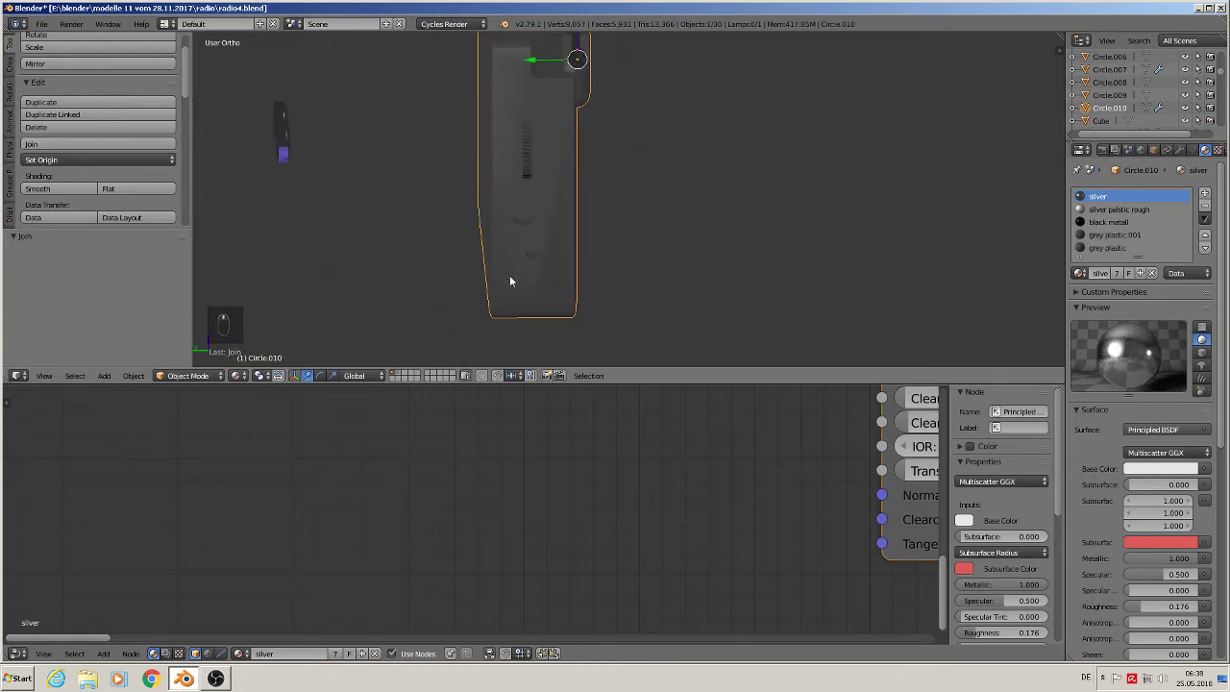
pyautogui.moveTo(509, 281); pyautogui.dragTo(283, 241, button='middle')
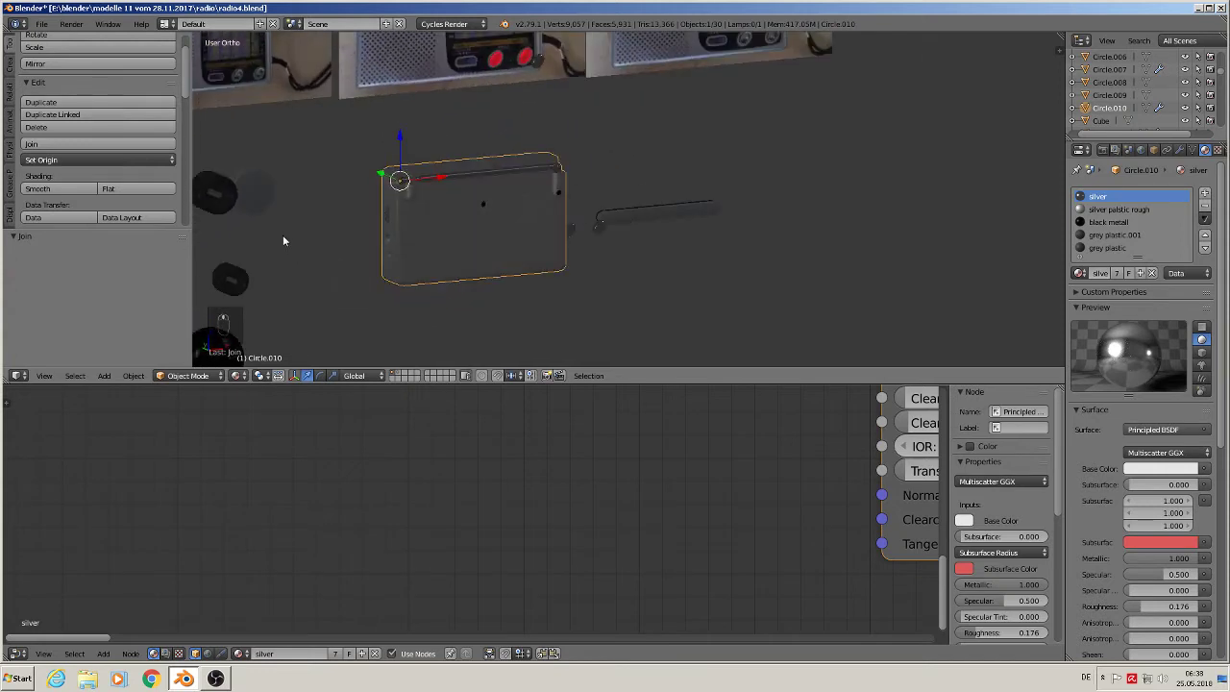
pyautogui.keyDown('shift'); pyautogui.rightClick(219, 186); pyautogui.keyUp('shift')
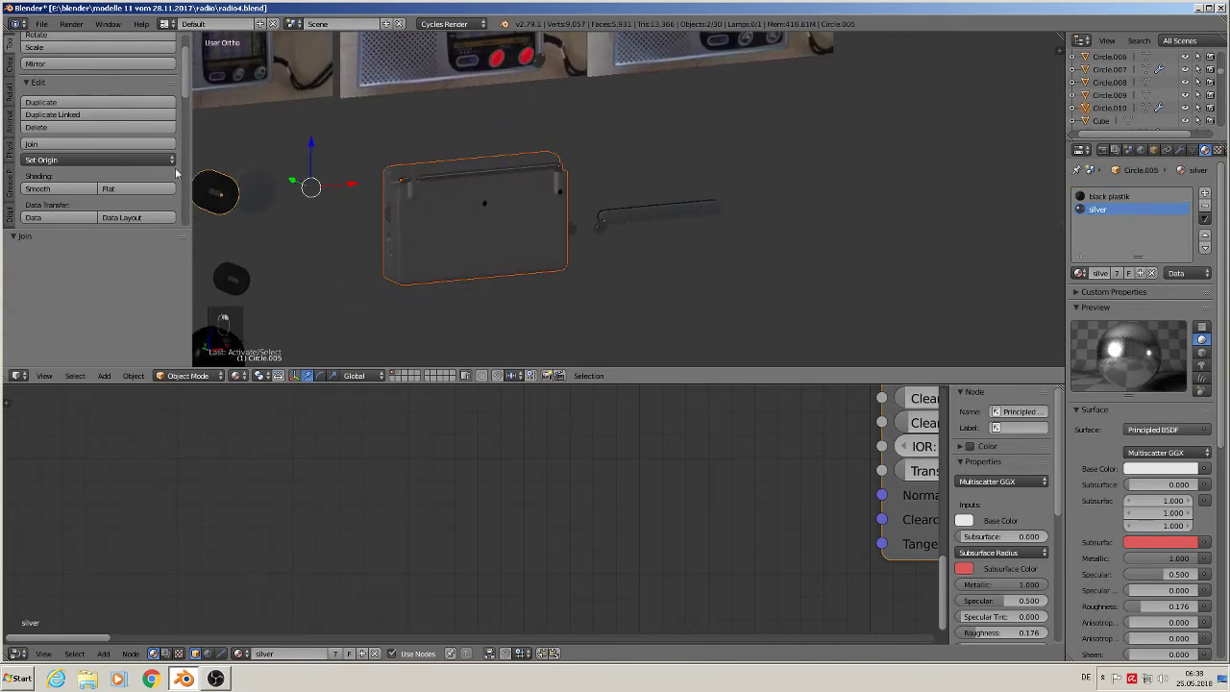
pyautogui.rightClick(222, 210)
pyautogui.moveTo(246, 281); pyautogui.dragTo(351, 285, button='middle')
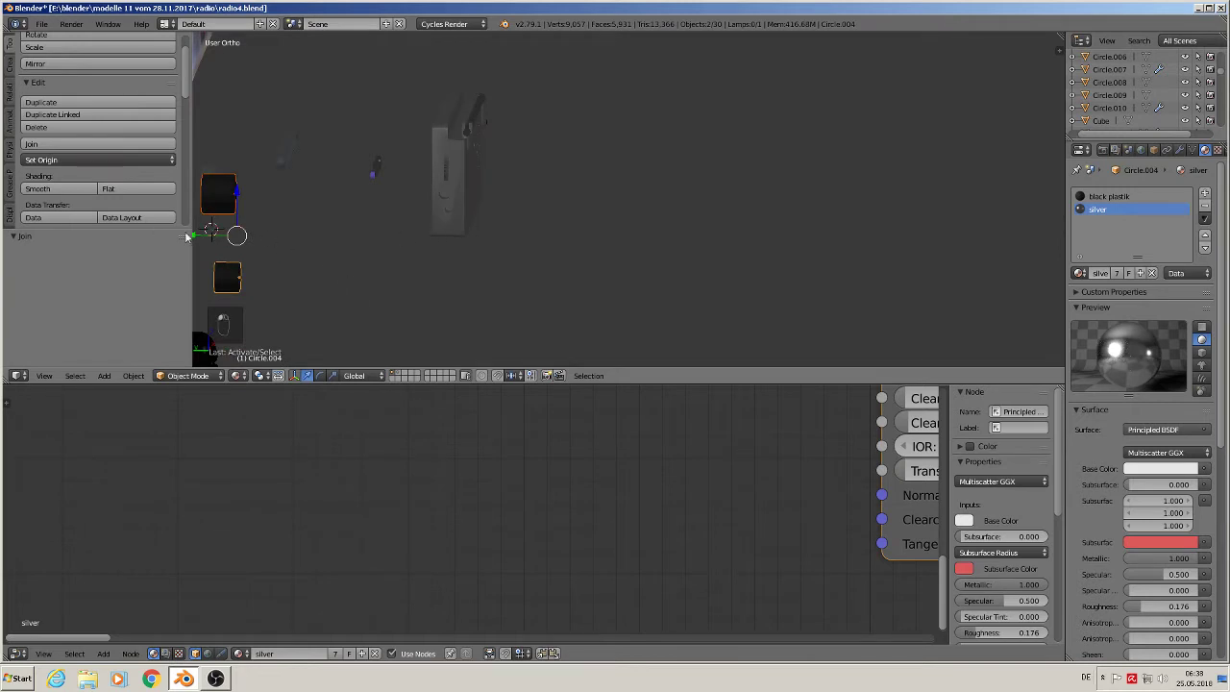
pyautogui.moveTo(187, 236); pyautogui.dragTo(416, 239)
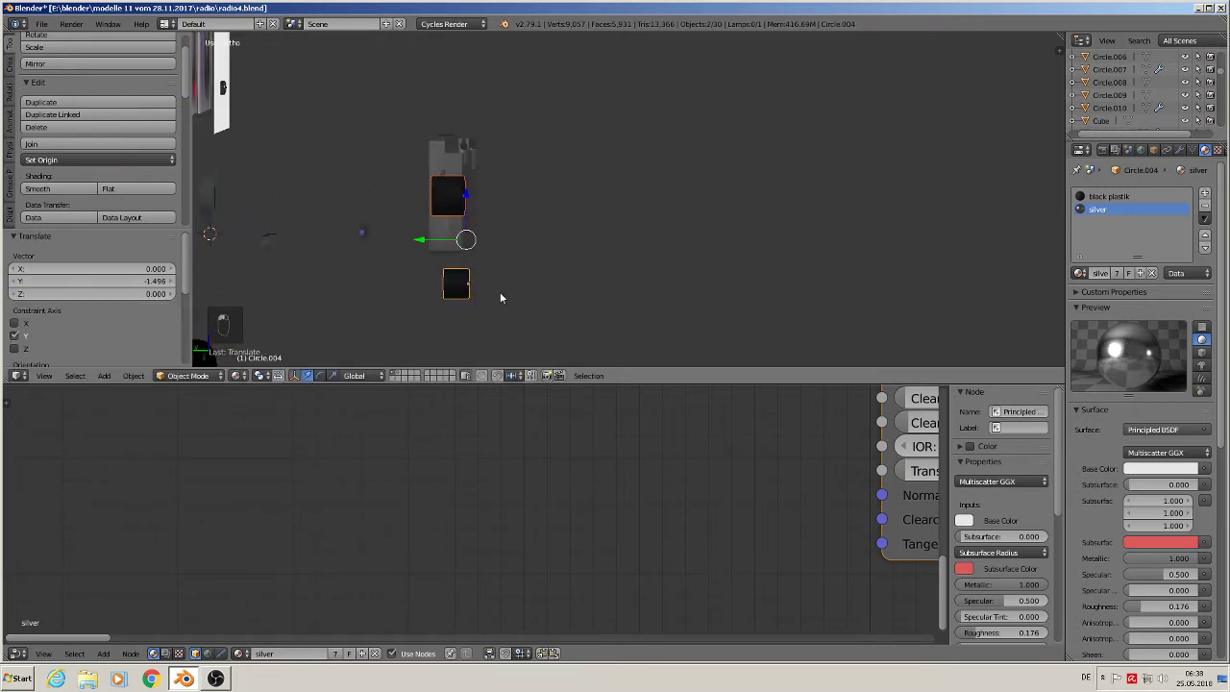
# - Scale both black sockets to about 0.295 and shift them level with the radio's lower side, raising them about 0.062 on Z
pyautogui.press('s')
pyautogui.click(463, 260)
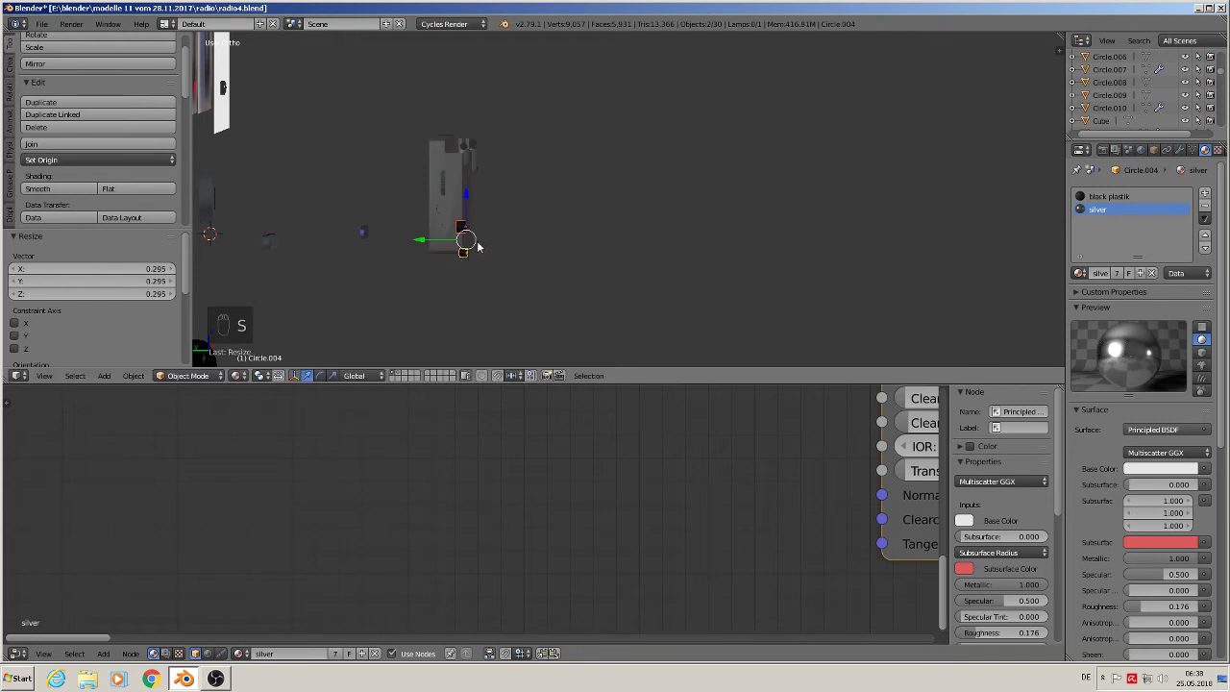
pyautogui.moveTo(450, 240); pyautogui.dragTo(448, 189)
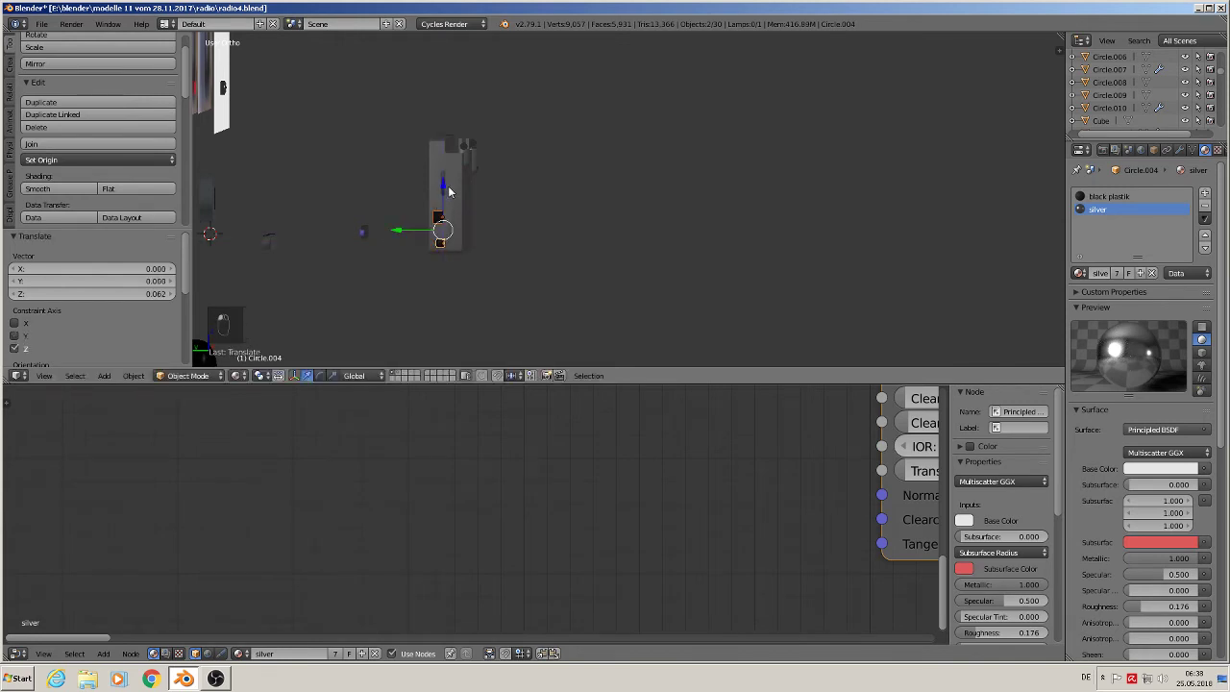
# - Rotate both sockets -90° about global Z and move them about 0.514 along X to the radio's narrow side face
pyautogui.moveTo(467, 251); pyautogui.dragTo(439, 270, button='middle')
pyautogui.scroll(4, 459, 269)
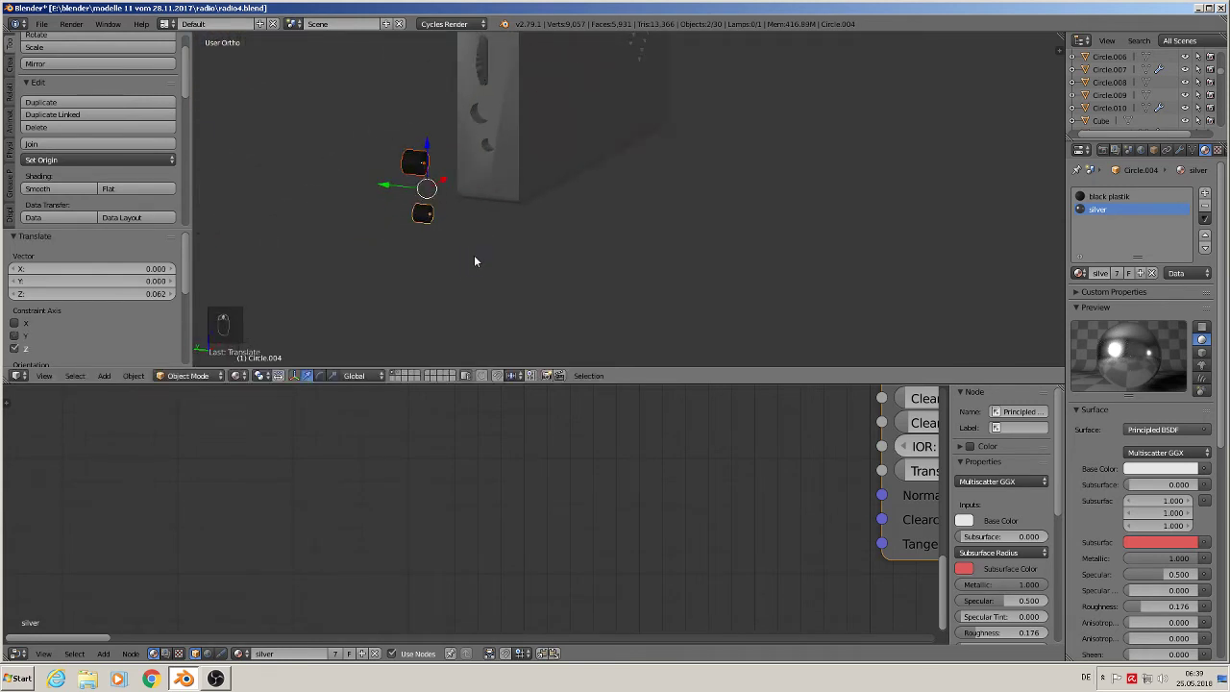
pyautogui.write('r-90')
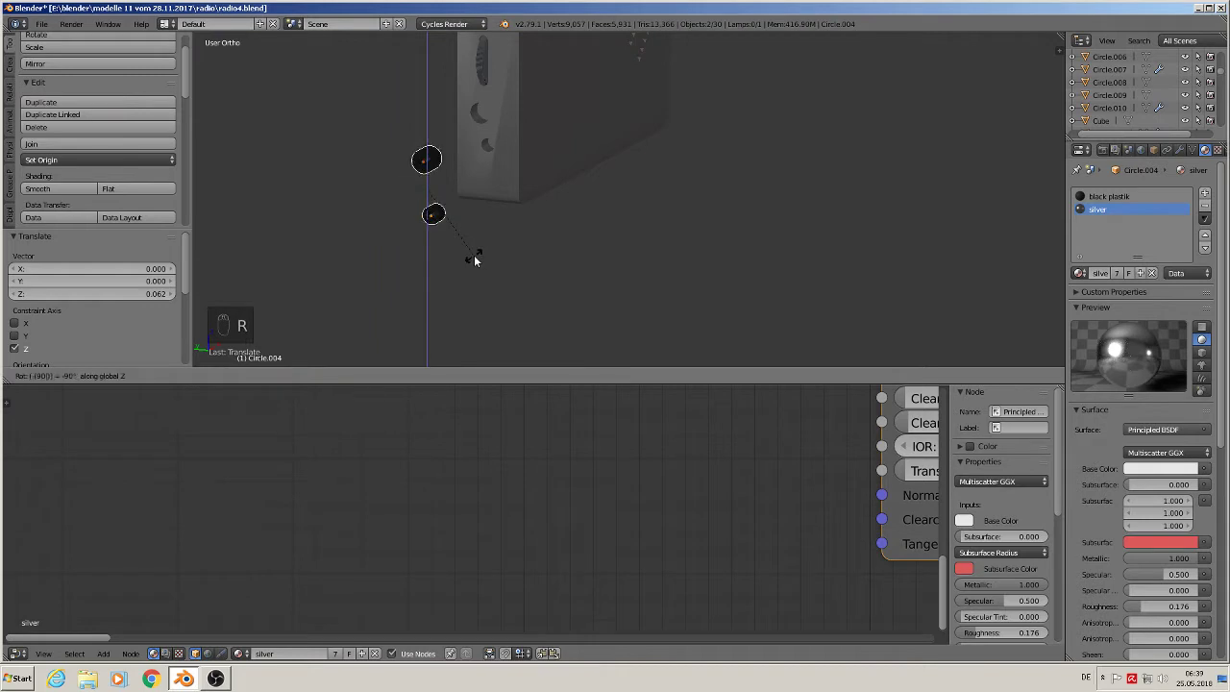
pyautogui.click(473, 254)
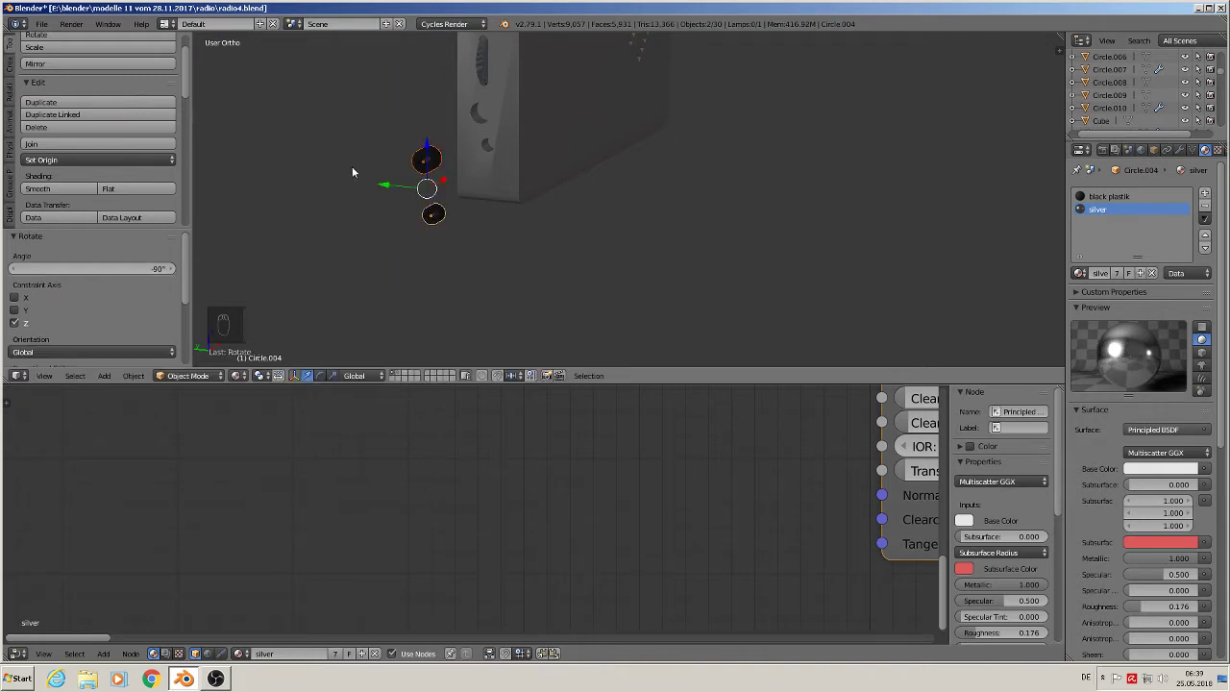
pyautogui.moveTo(352, 166); pyautogui.dragTo(428, 189, button='middle')
pyautogui.moveTo(451, 178); pyautogui.dragTo(533, 139)
pyautogui.moveTo(533, 139)
pyautogui.mouseDown(button='middle')
pyautogui.moveTo(602, 205)
pyautogui.moveTo(508, 102)
pyautogui.moveTo(571, 76)
pyautogui.moveTo(531, 196)
pyautogui.moveTo(488, 108)
pyautogui.moveTo(466, 288)
pyautogui.moveTo(480, 126)
pyautogui.moveTo(456, 126)
pyautogui.moveTo(464, 138)
pyautogui.moveTo(548, 128)
pyautogui.mouseUp(button='middle')
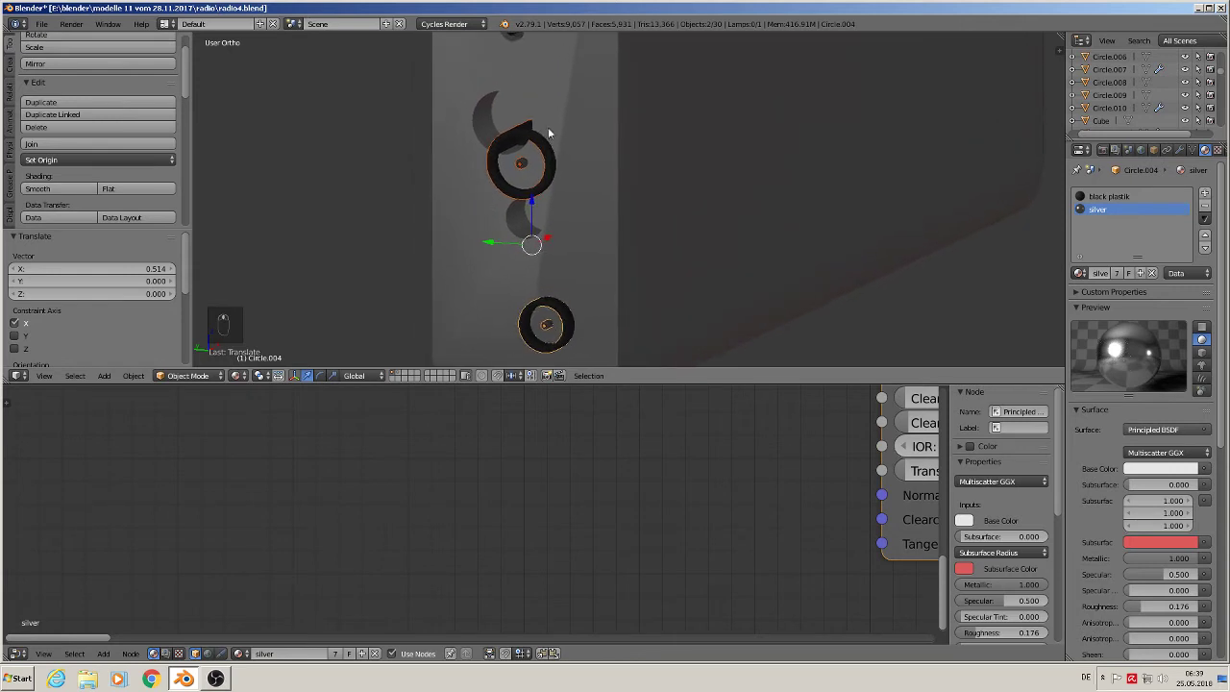
# - Move the larger socket about 0.043 up on Z and along Y onto the larger round hole
pyautogui.rightClick(530, 147)
pyautogui.press('g')
pyautogui.press('z')
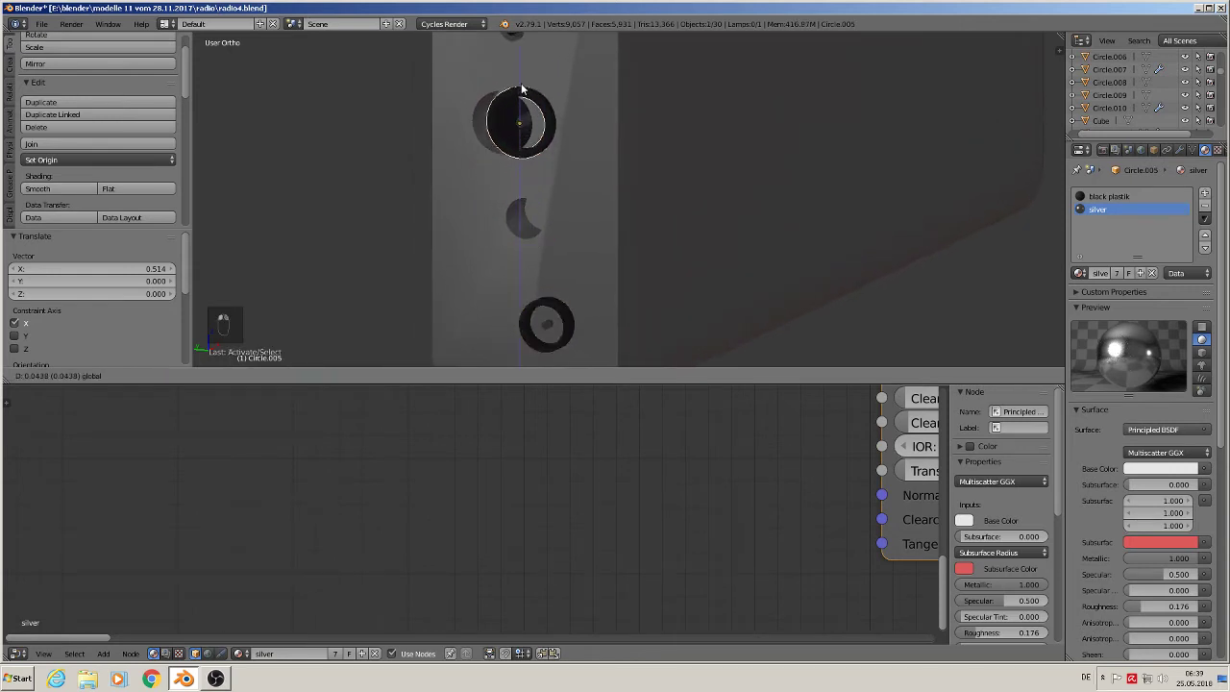
pyautogui.press('y')
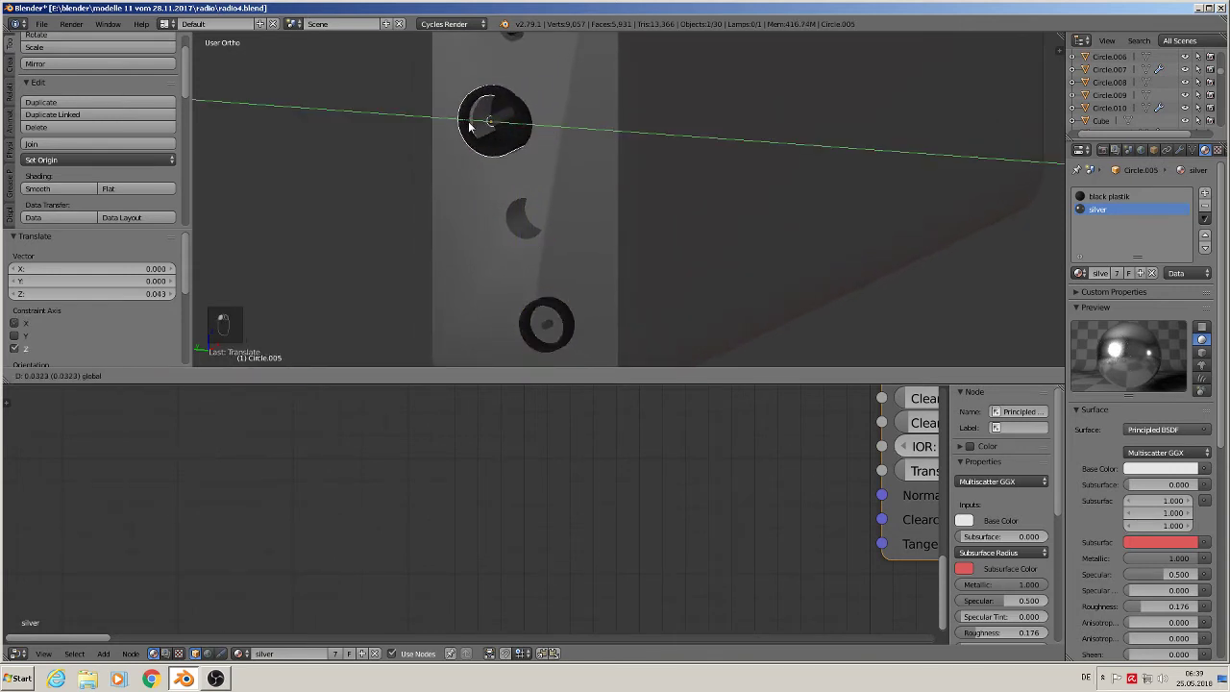
pyautogui.click(517, 151)
# - Scale the larger socket to about 0.787 and fine-tune its Y position to centre it in its hole
pyautogui.press('s')
pyautogui.click(524, 157)
pyautogui.moveTo(522, 157); pyautogui.dragTo(556, 147, button='middle')
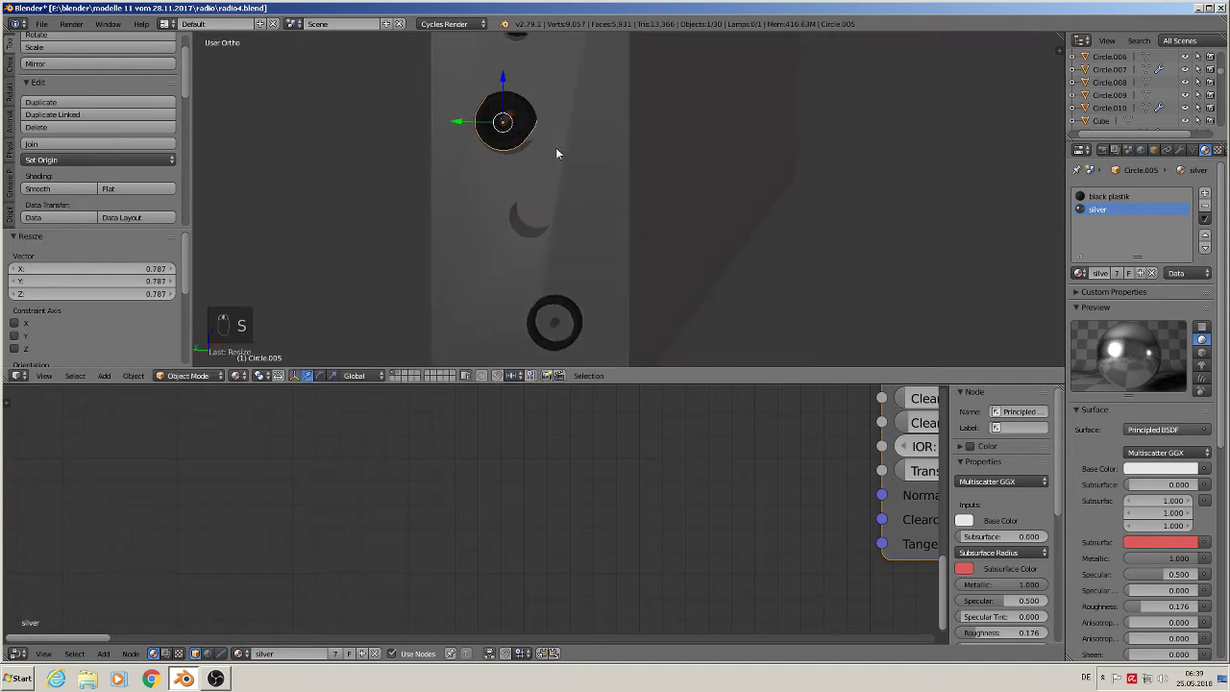
pyautogui.press('g')
pyautogui.press('y')
pyautogui.click(462, 126)
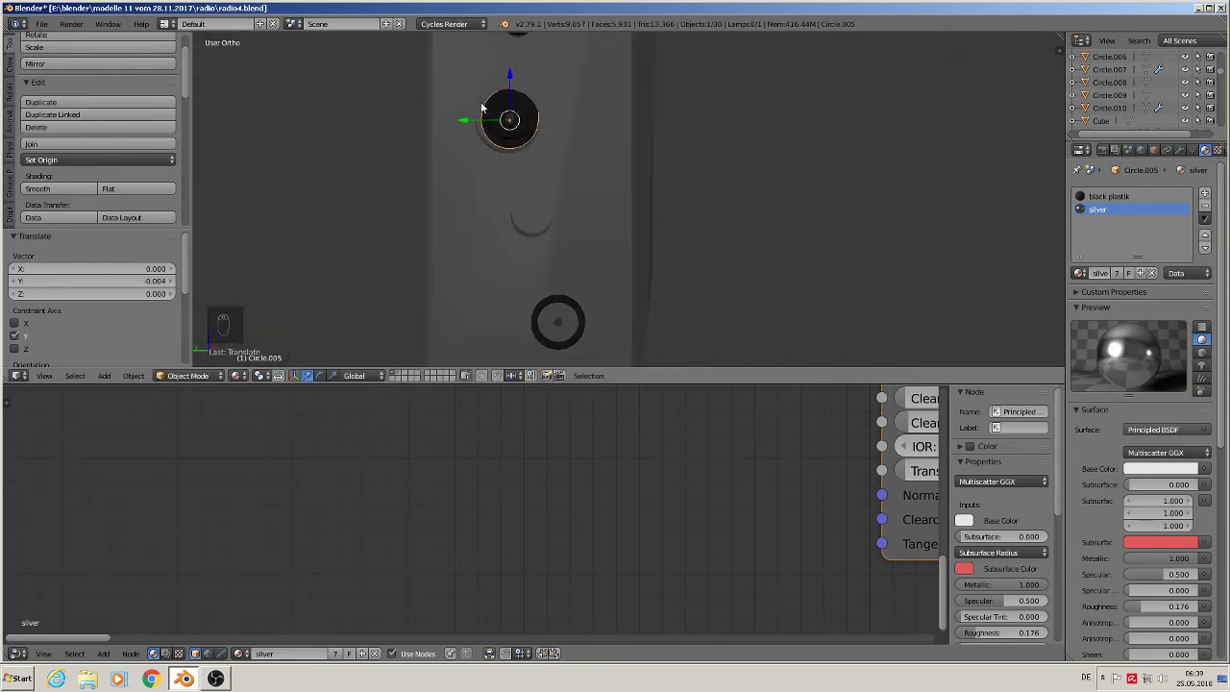
pyautogui.moveTo(485, 119); pyautogui.dragTo(483, 120)
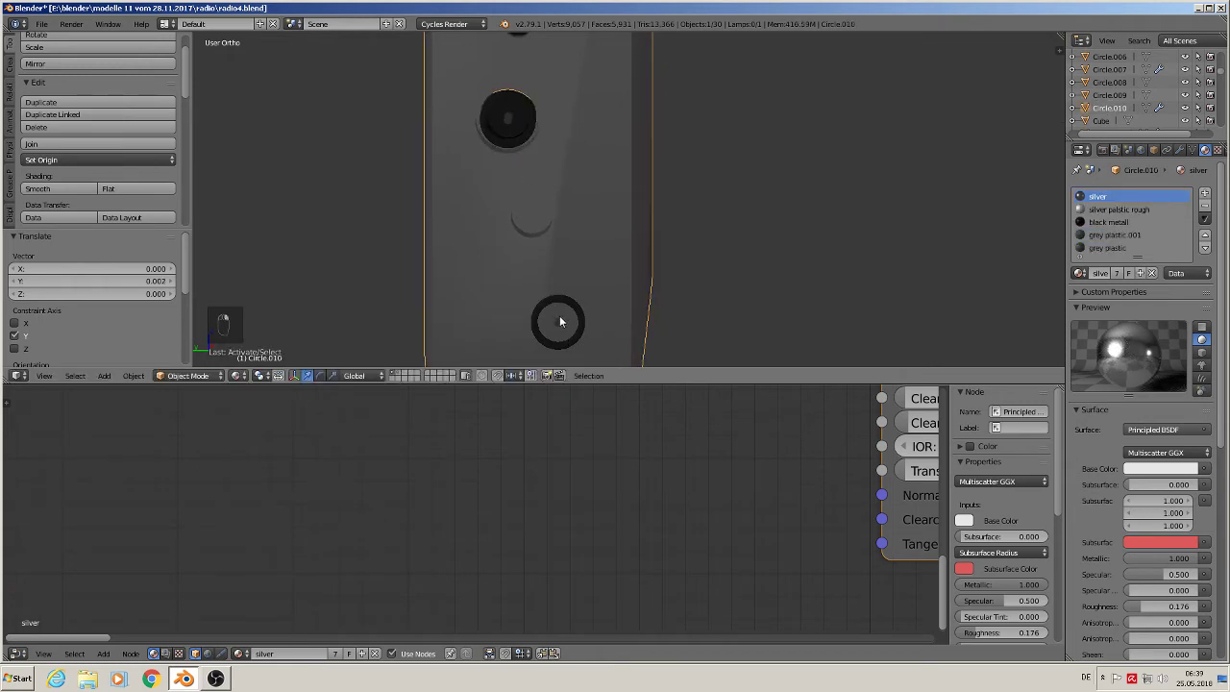
# - Move the smaller socket onto the lower round hole, scale it to about 0.762, and nudge it about 0.002 on Z
pyautogui.rightClick(565, 306)
pyautogui.moveTo(565, 306); pyautogui.dragTo(563, 192)
pyautogui.moveTo(558, 279); pyautogui.dragTo(554, 175)
pyautogui.moveTo(514, 227); pyautogui.dragTo(496, 217)
pyautogui.press('s')
pyautogui.press('s')
pyautogui.click(554, 248)
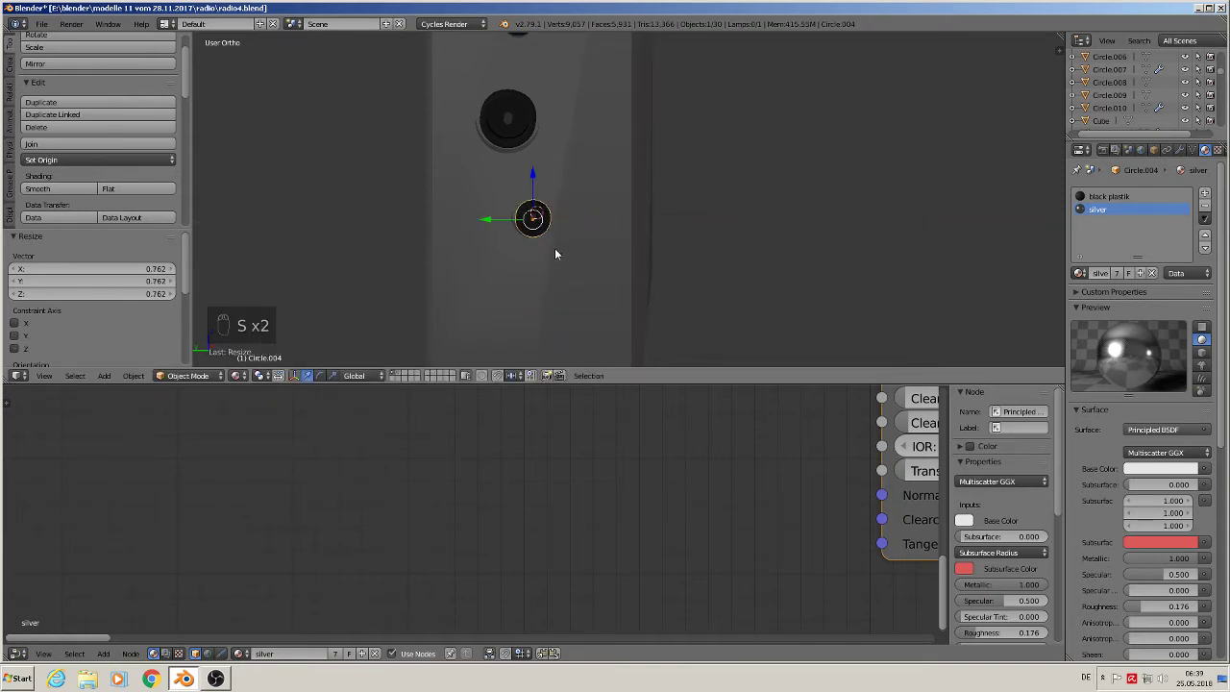
pyautogui.moveTo(554, 248); pyautogui.dragTo(530, 207, button='middle')
pyautogui.moveTo(532, 174); pyautogui.dragTo(529, 173)
# - Push the sockets into the radio body along X, the smaller by about 0.016 and the larger by about 0.012
pyautogui.moveTo(545, 186); pyautogui.dragTo(482, 208, button='middle')
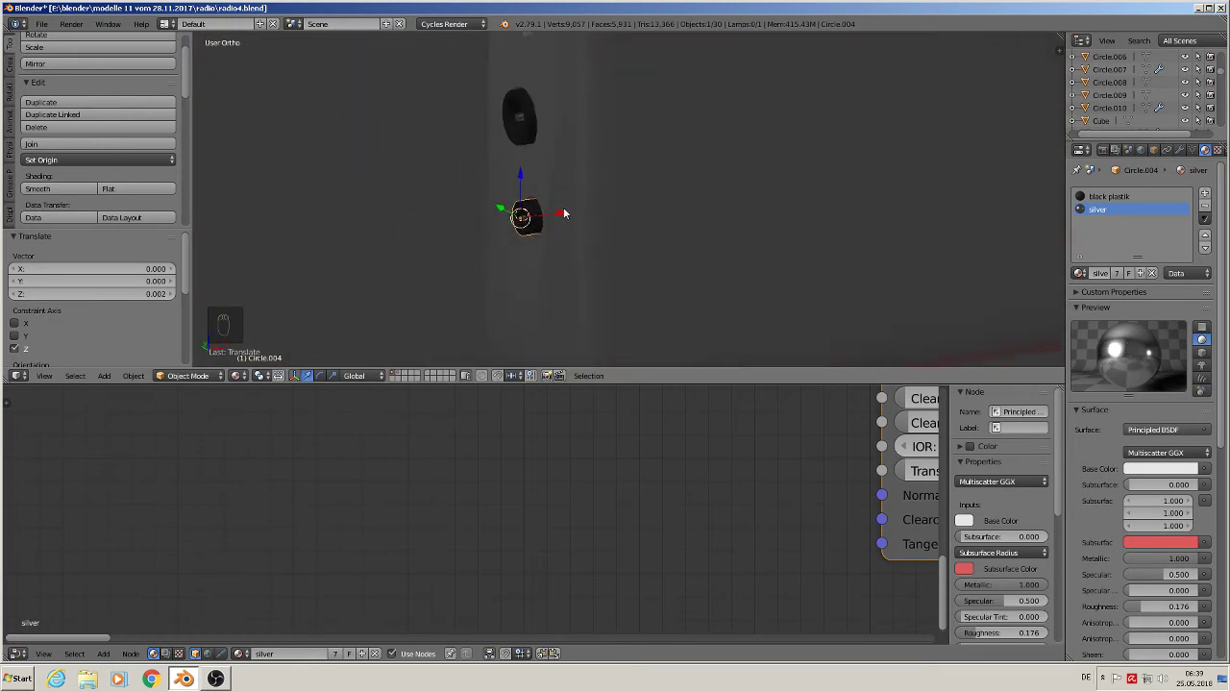
pyautogui.moveTo(564, 213); pyautogui.dragTo(577, 220)
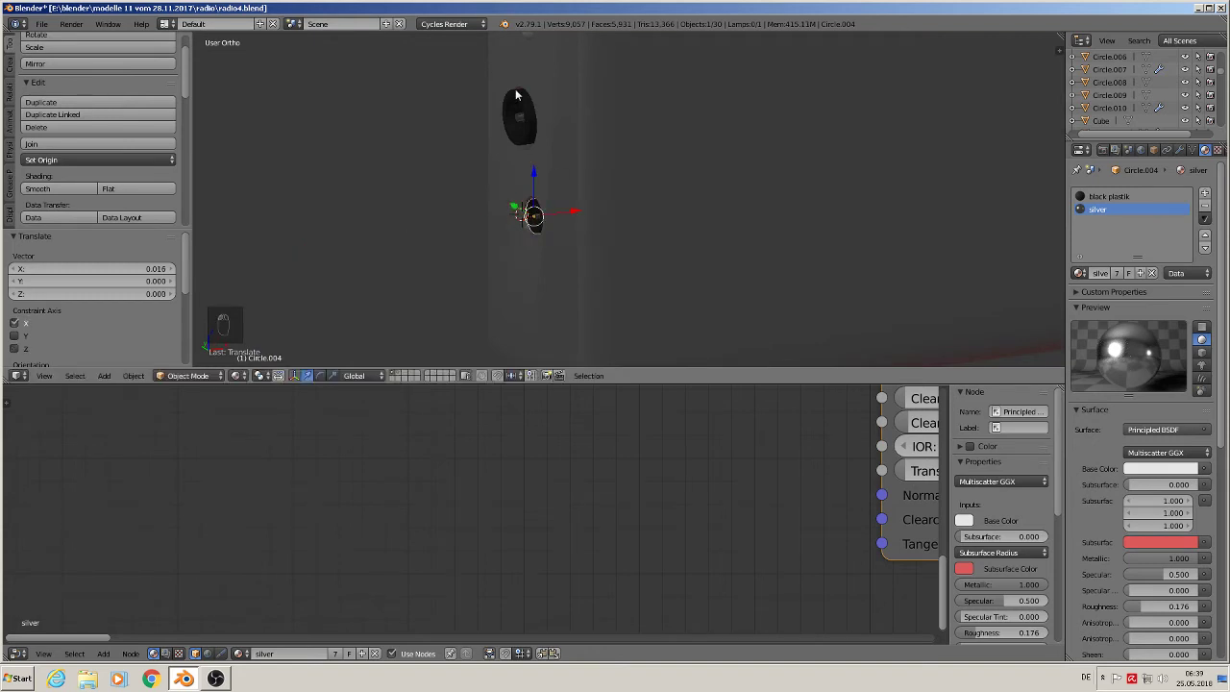
pyautogui.rightClick(522, 117)
pyautogui.moveTo(549, 115); pyautogui.dragTo(563, 119)
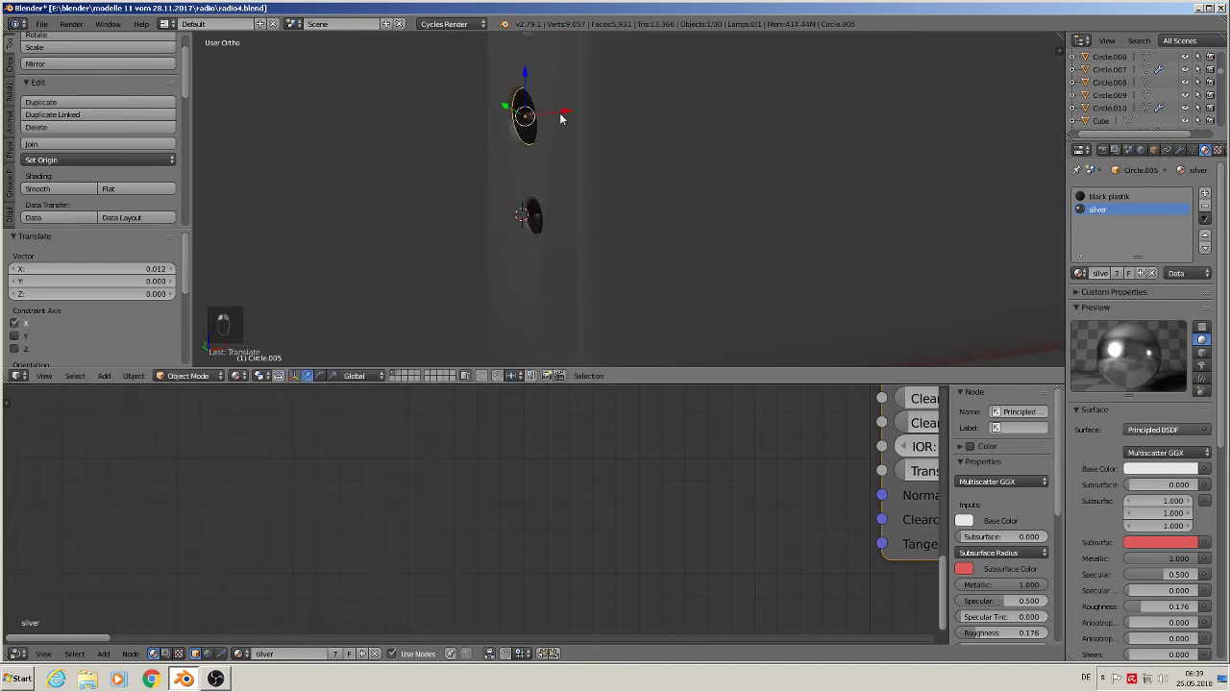
# - Join the larger socket and the smaller socket one after the other into the radio body
pyautogui.keyDown('shift'); pyautogui.rightClick(561, 143); pyautogui.keyUp('shift')
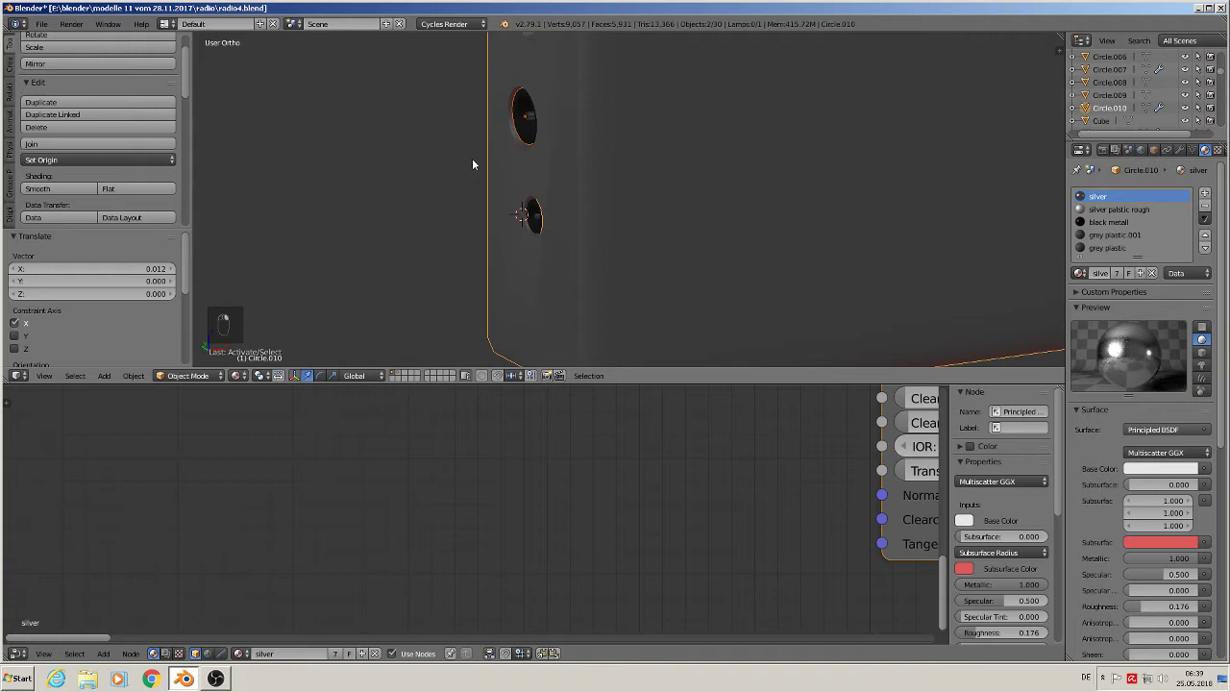
pyautogui.click(38, 144)
pyautogui.rightClick(535, 215)
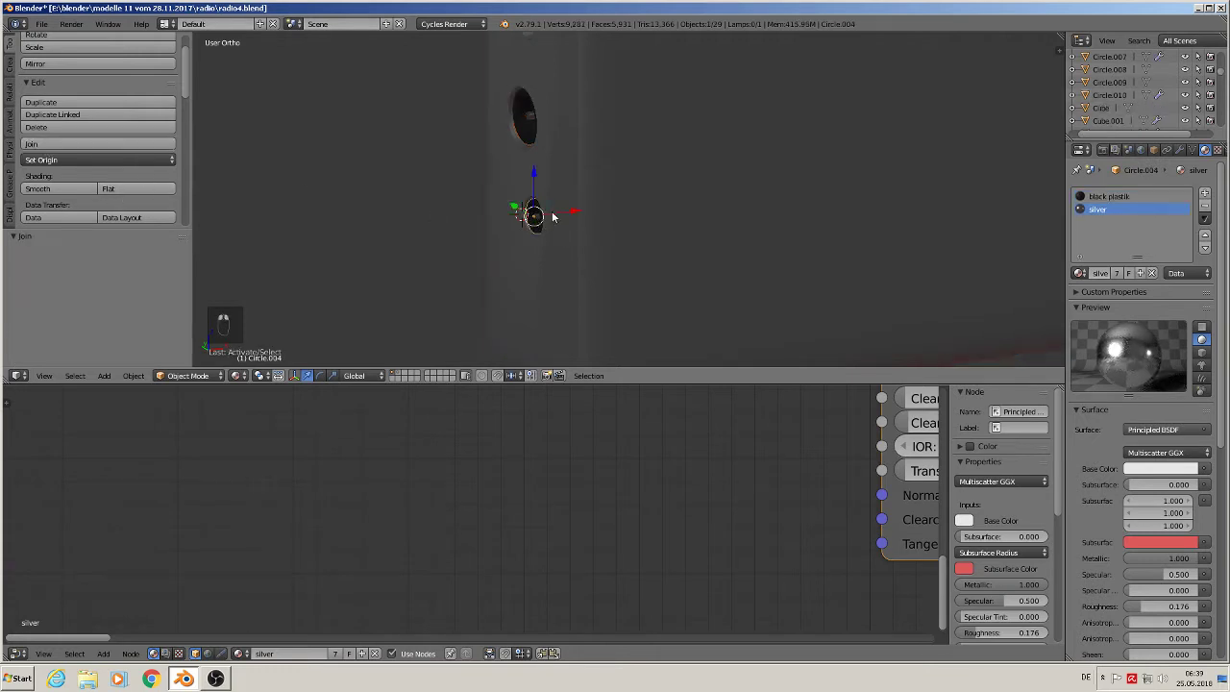
pyautogui.keyDown('shift'); pyautogui.rightClick(561, 205); pyautogui.keyUp('shift')
pyautogui.click(39, 144)
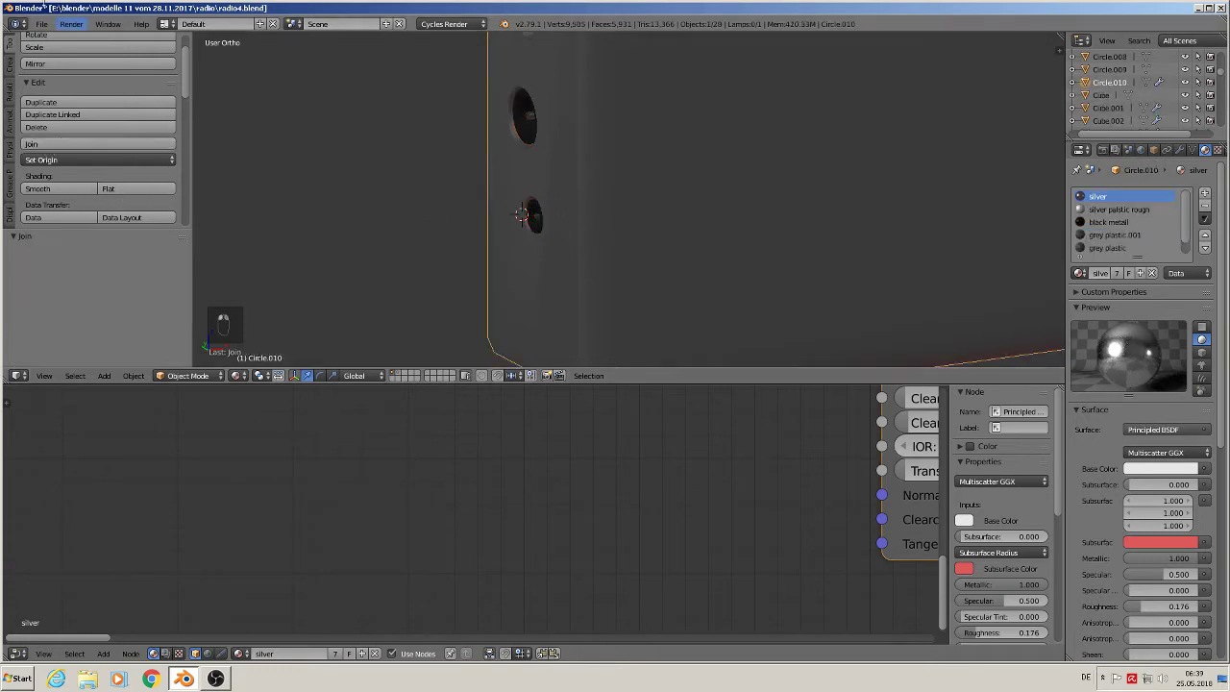
# - Save the current file, and save a new copy of it as radio5.blend in the radio folder
pyautogui.click(42, 23)
pyautogui.click(50, 119)
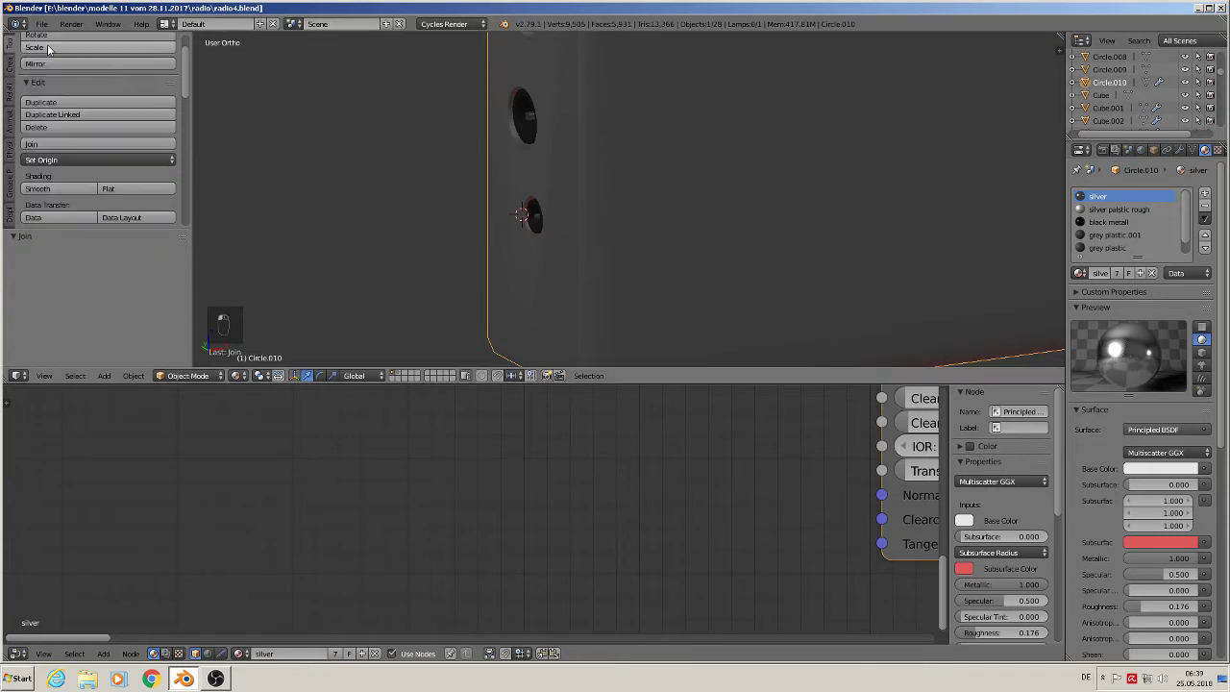
pyautogui.click(42, 23)
pyautogui.click(68, 137)
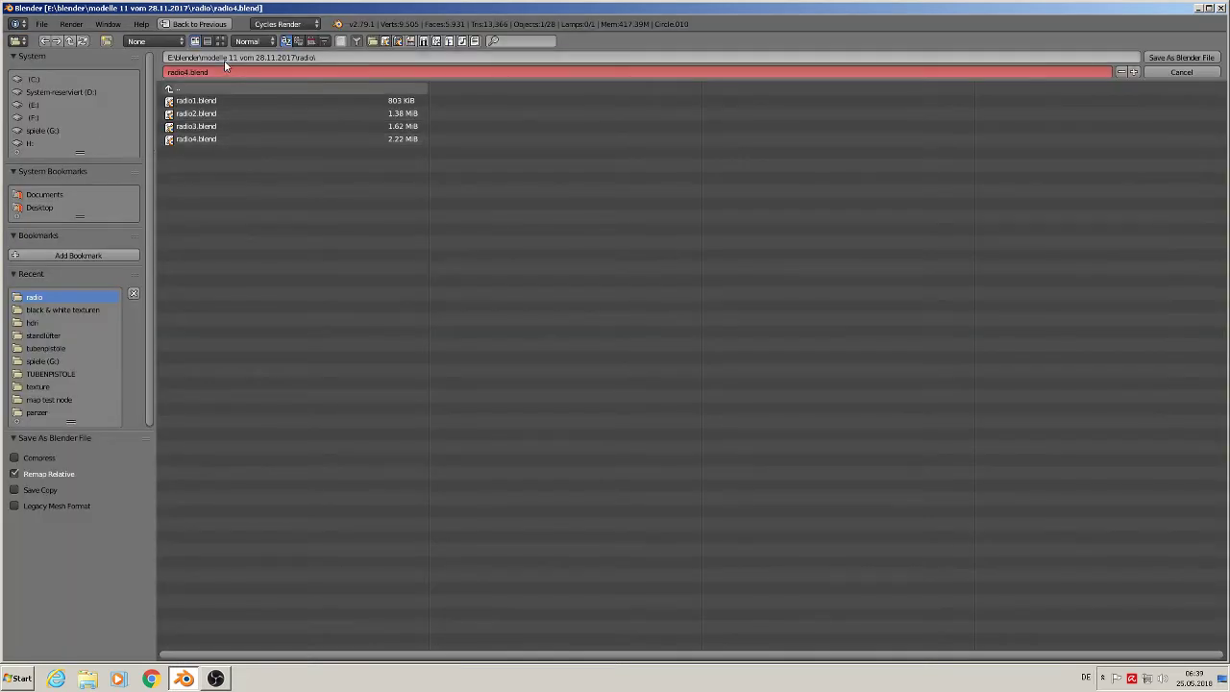
pyautogui.click(1172, 61)
pyautogui.click(1172, 60)
# - Move the loose grey cylinder along X past the radio's opposite end, and along Y by about -1.605 to line up with the body
pyautogui.scroll(-8, 561, 259)
pyautogui.moveTo(561, 259); pyautogui.dragTo(332, 116, button='middle')
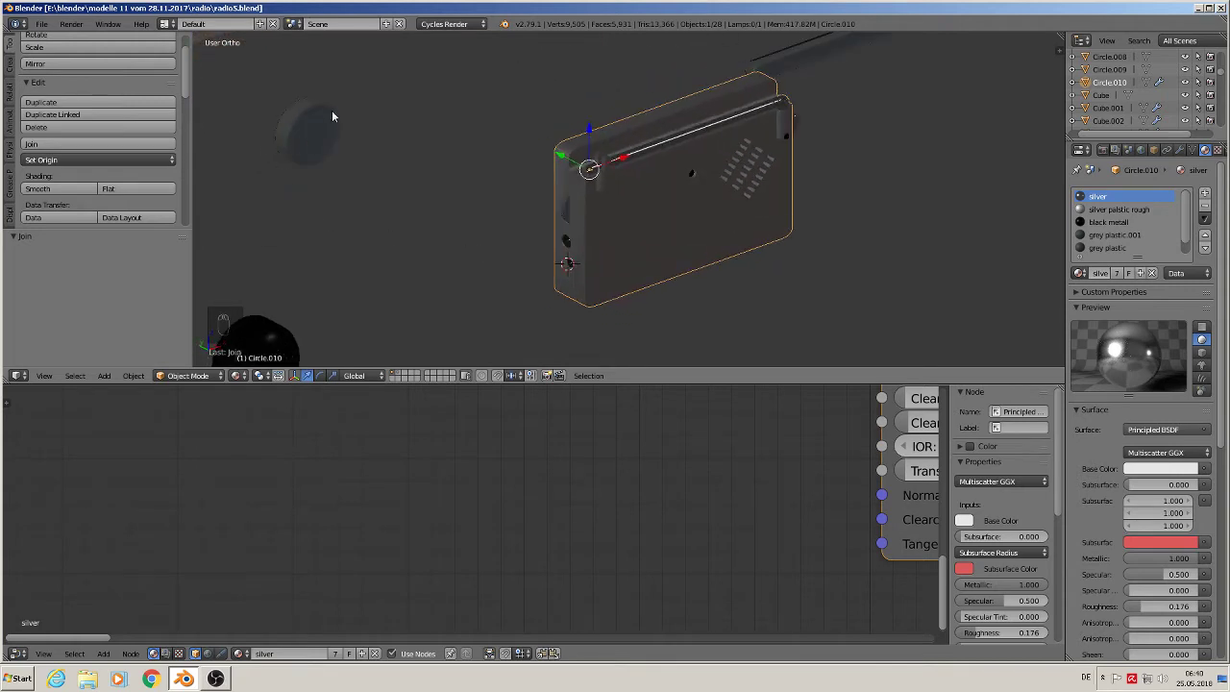
pyautogui.scroll(-4, 487, 176)
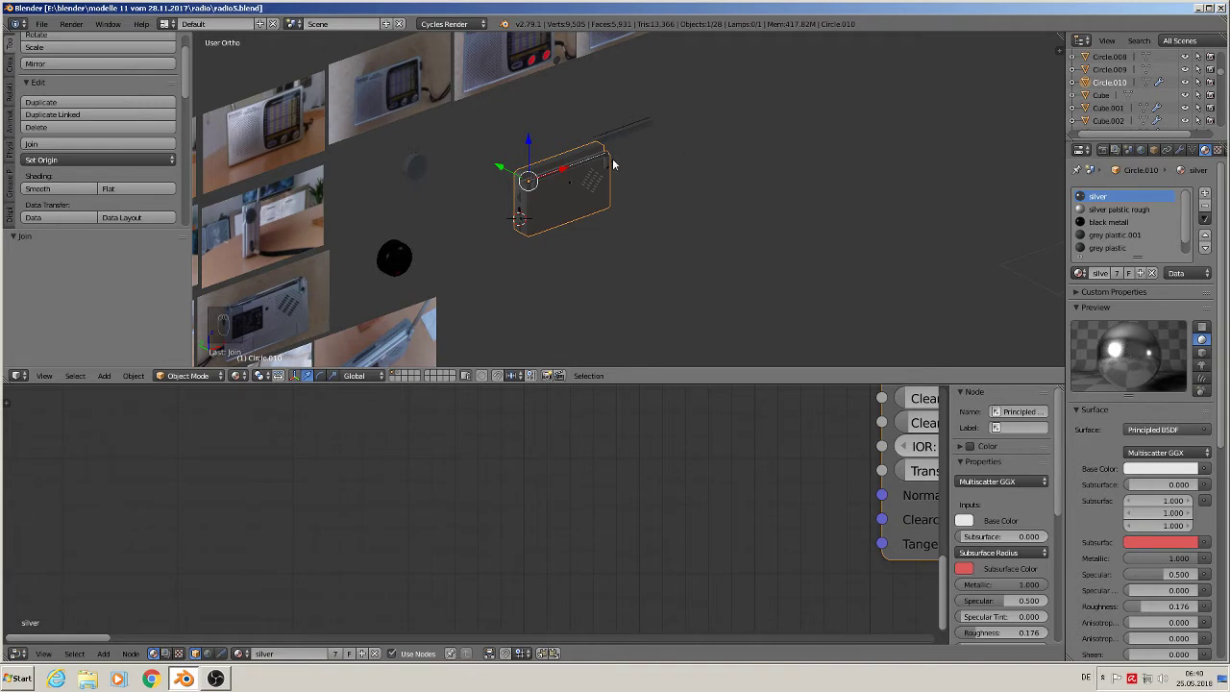
pyautogui.rightClick(415, 165)
pyautogui.press('g')
pyautogui.press('x')
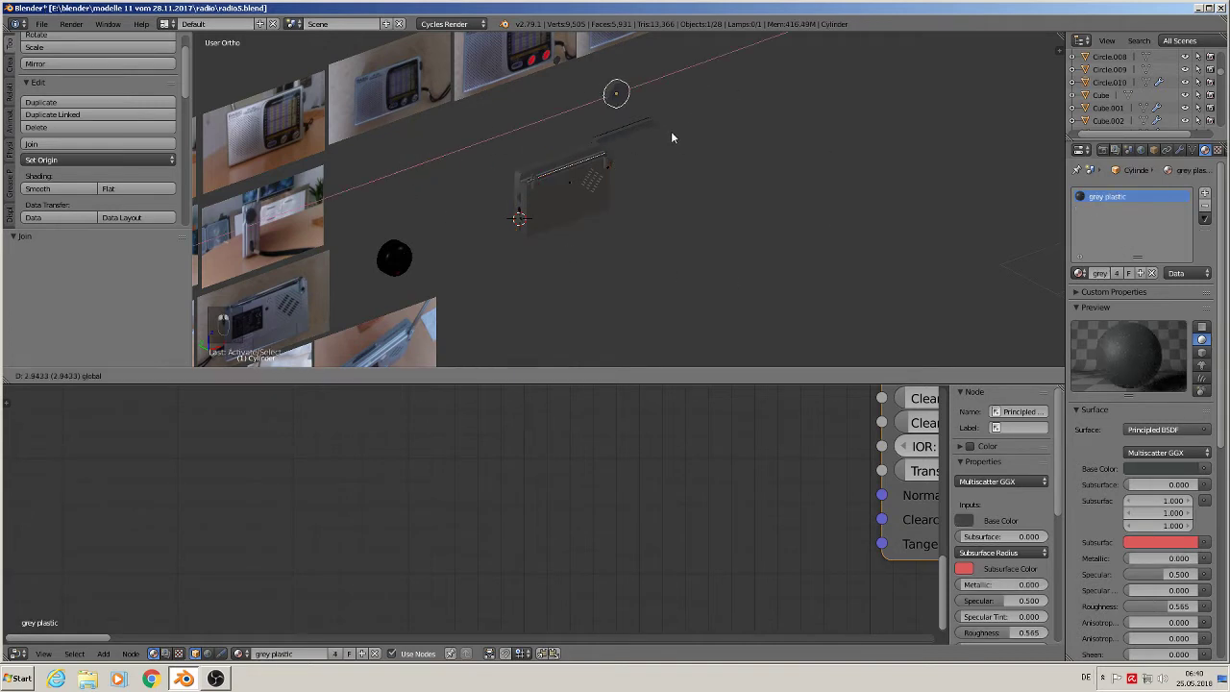
pyautogui.click(650, 145)
pyautogui.moveTo(649, 144); pyautogui.dragTo(626, 106, button='middle')
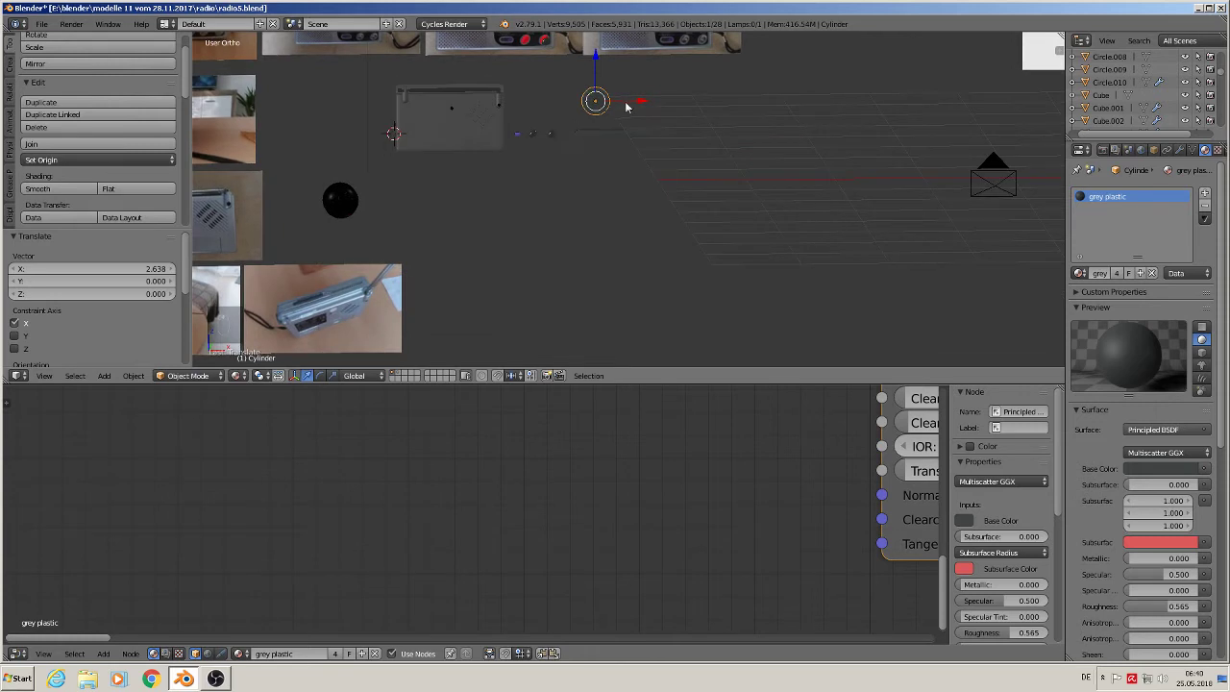
pyautogui.moveTo(640, 102); pyautogui.dragTo(552, 105)
pyautogui.moveTo(552, 104); pyautogui.dragTo(475, 146, button='middle')
pyautogui.moveTo(544, 88); pyautogui.dragTo(438, 121)
# - Rotate the grey cylinder 90° about global Z to face the radio's side
pyautogui.scroll(8, 421, 117)
pyautogui.keyDown('shift'); pyautogui.moveTo(392, 169); pyautogui.dragTo(523, 127, button='middle'); pyautogui.keyUp('shift')
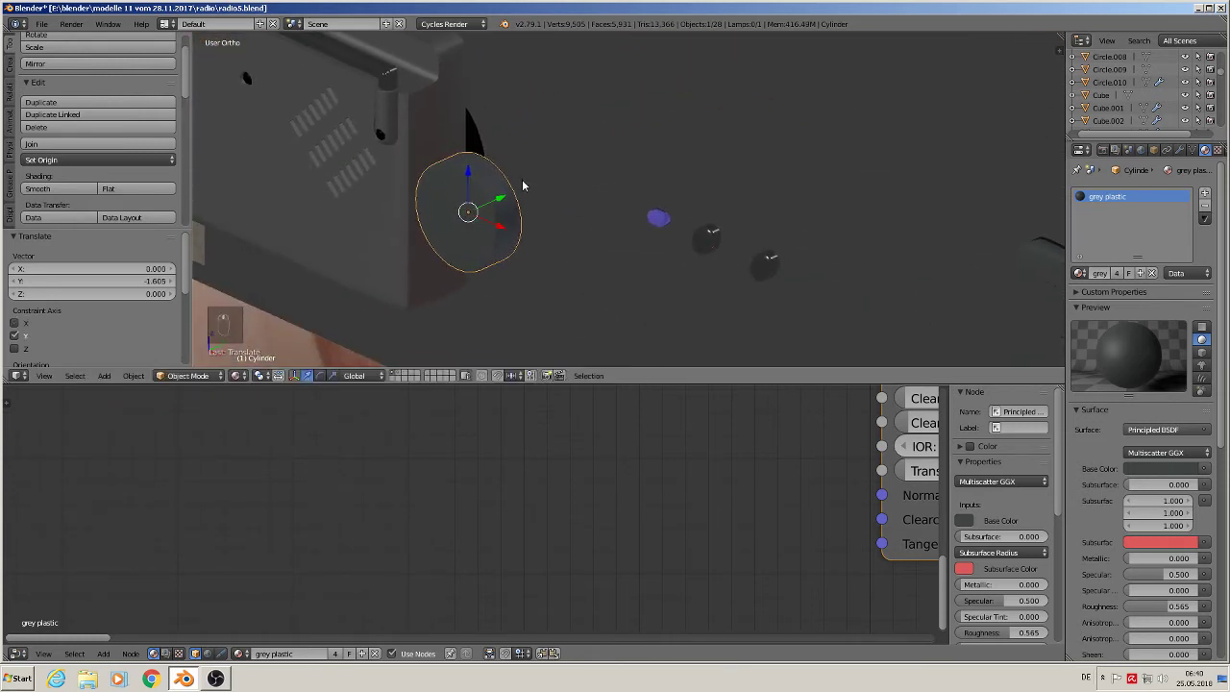
pyautogui.moveTo(522, 186); pyautogui.dragTo(571, 252, button='middle')
pyautogui.write('rz90')
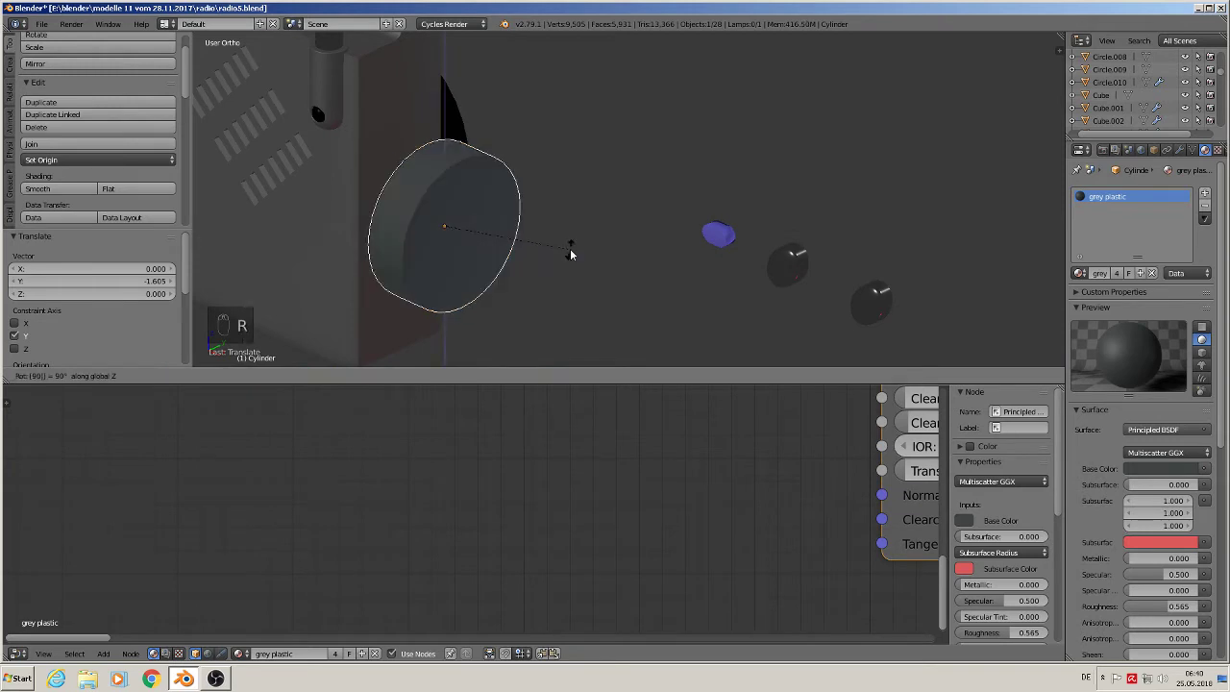
pyautogui.press('Return')
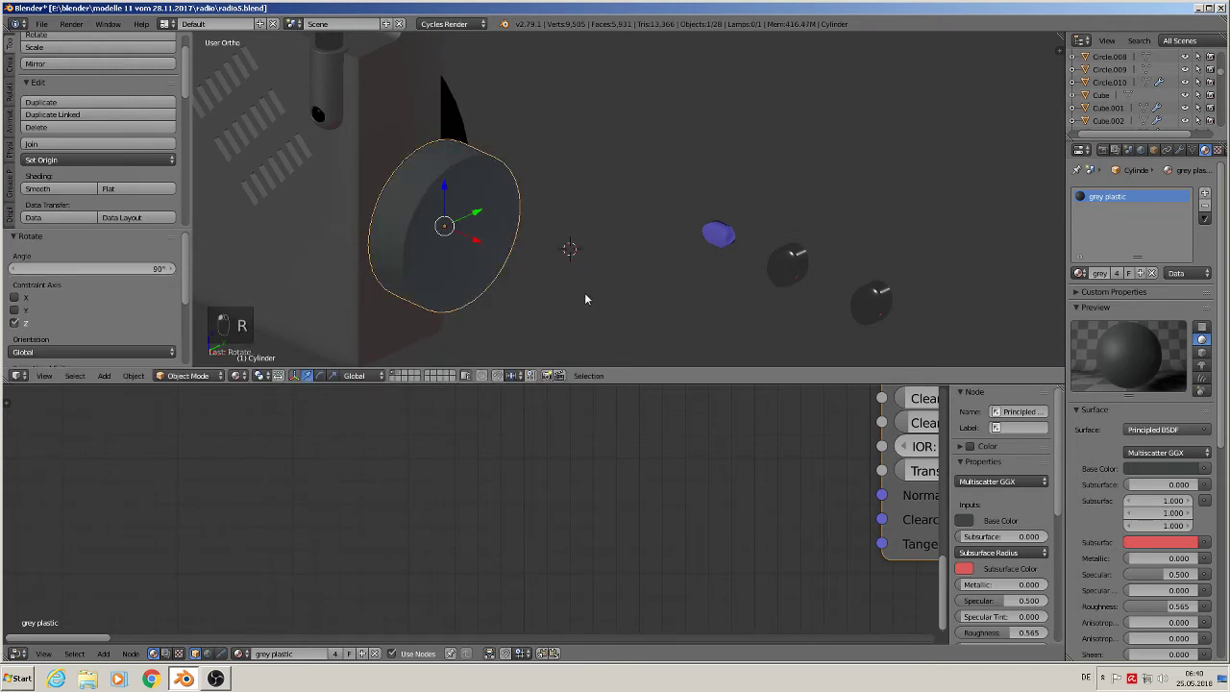
# - Scale the grey cylinder by about 0.653 and move it along Z and Y to the upper part of the radio's side
pyautogui.press('s')
pyautogui.click(535, 269)
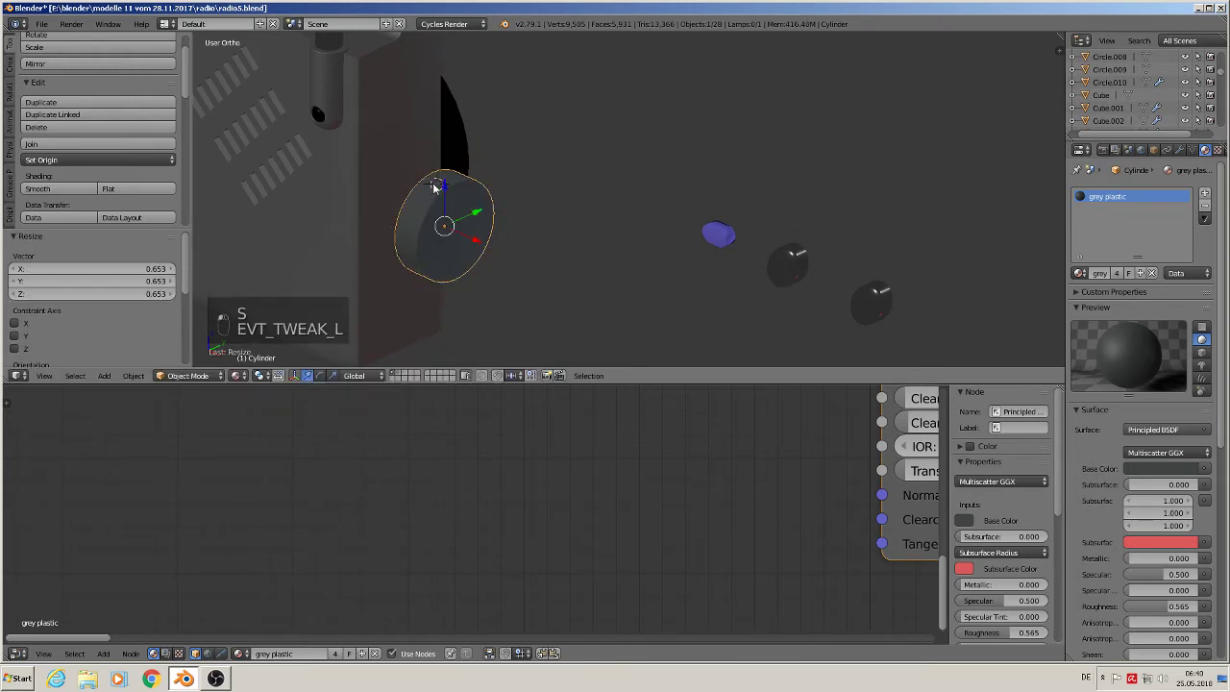
pyautogui.moveTo(443, 186); pyautogui.dragTo(438, 82)
pyautogui.moveTo(474, 137); pyautogui.dragTo(412, 83)
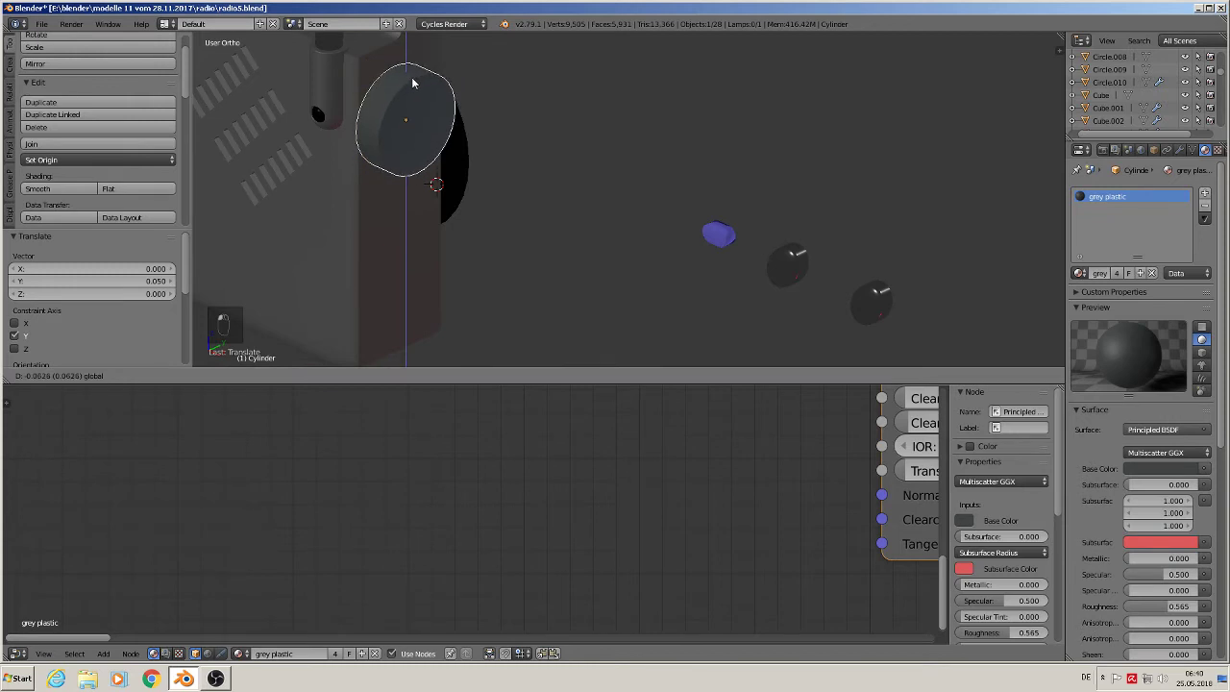
pyautogui.moveTo(412, 83); pyautogui.dragTo(338, 80, button='middle')
pyautogui.moveTo(443, 122); pyautogui.dragTo(453, 117)
# - Thin the grey cylinder along X and nudge it about -0.015 on X and 0.014 on Z against the radio's side
pyautogui.moveTo(453, 118); pyautogui.dragTo(415, 152, button='middle')
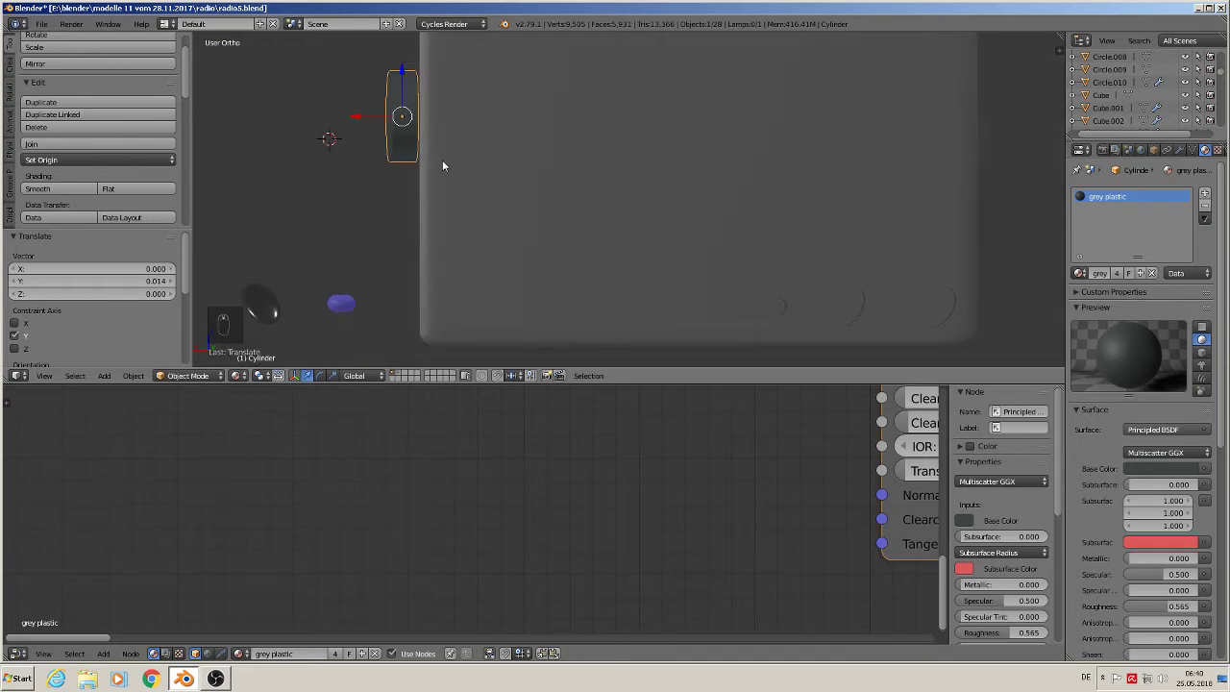
pyautogui.press('s')
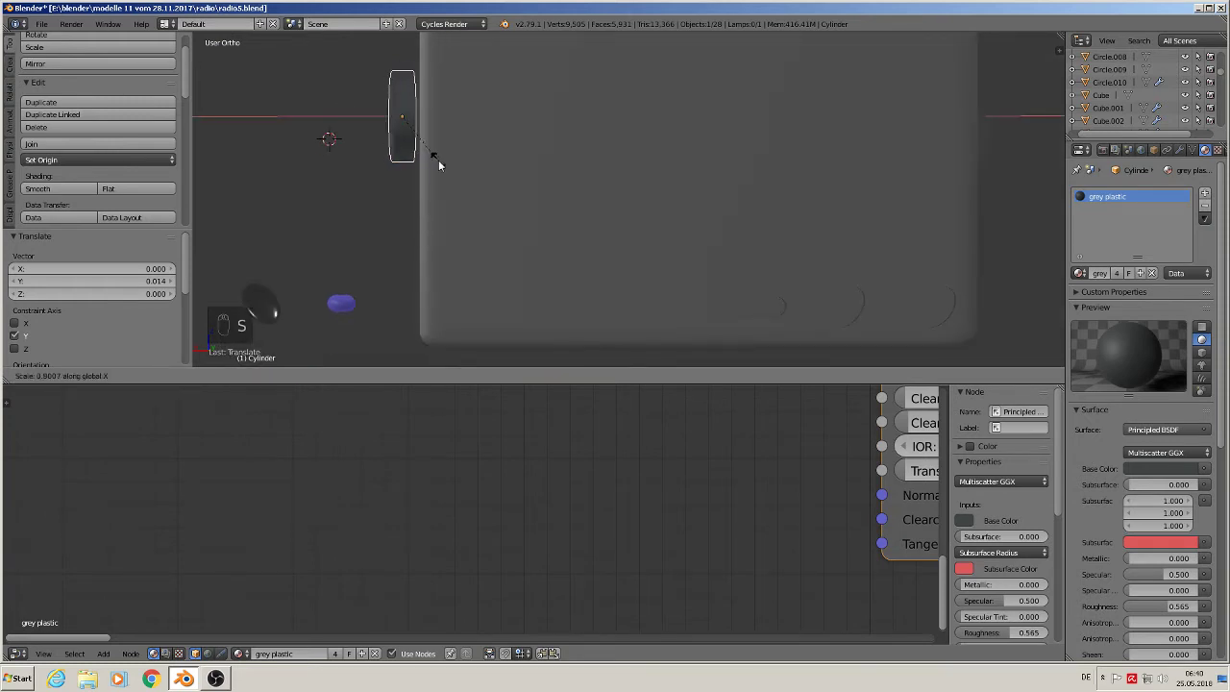
pyautogui.click(435, 159)
pyautogui.moveTo(373, 116); pyautogui.dragTo(380, 119)
pyautogui.moveTo(381, 119); pyautogui.dragTo(601, 139, button='middle')
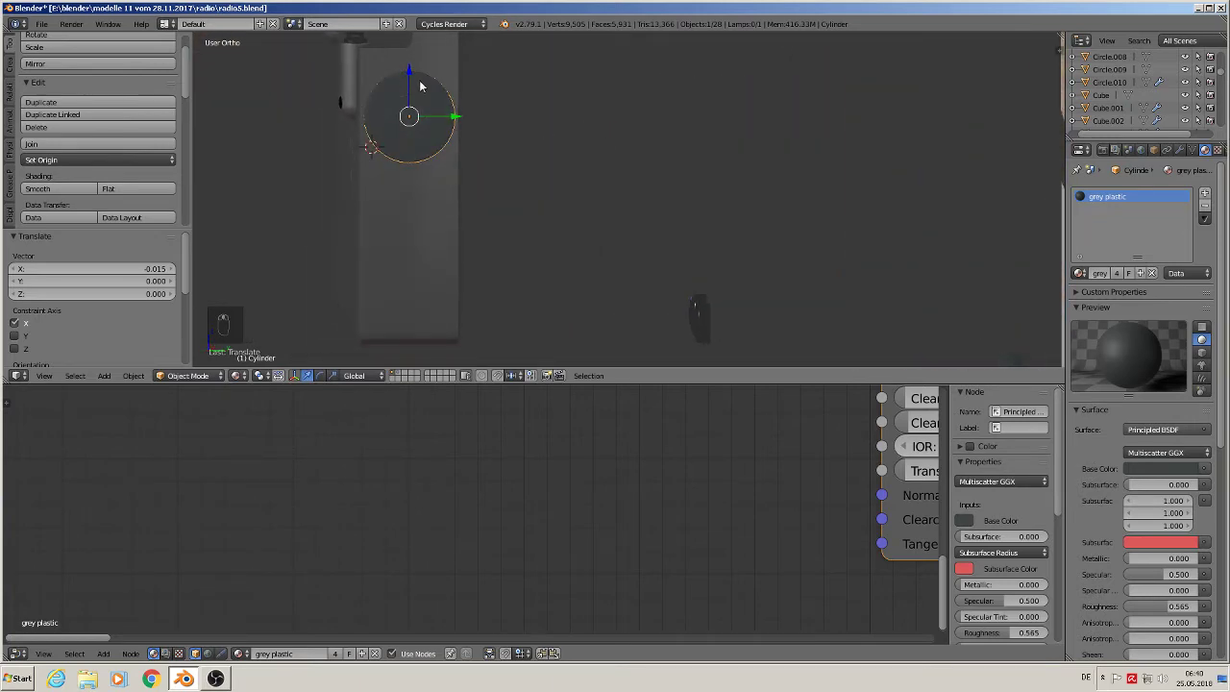
pyautogui.moveTo(413, 77); pyautogui.dragTo(412, 70)
# - Add a second material slot to the grey cylinder and give it the existing material grey plastic.001
pyautogui.scroll(1, 421, 77)
pyautogui.keyDown('shift'); pyautogui.moveTo(424, 77); pyautogui.dragTo(703, 215, button='middle'); pyautogui.keyUp('shift')
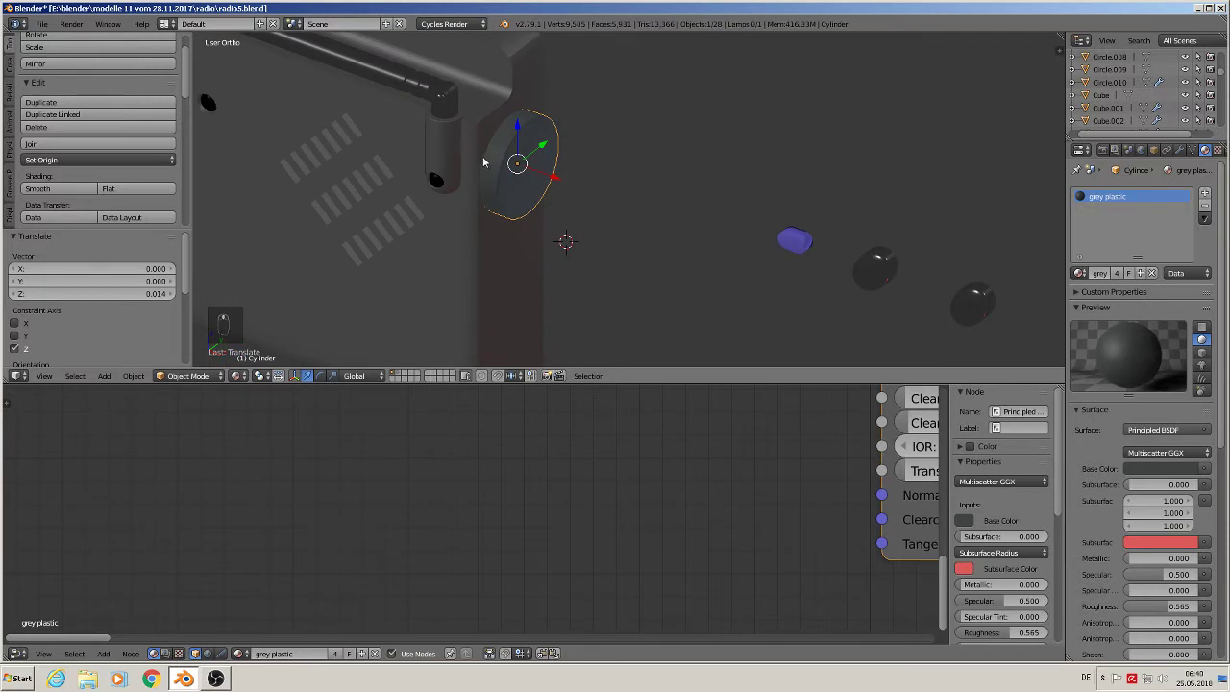
pyautogui.scroll(4, 593, 194)
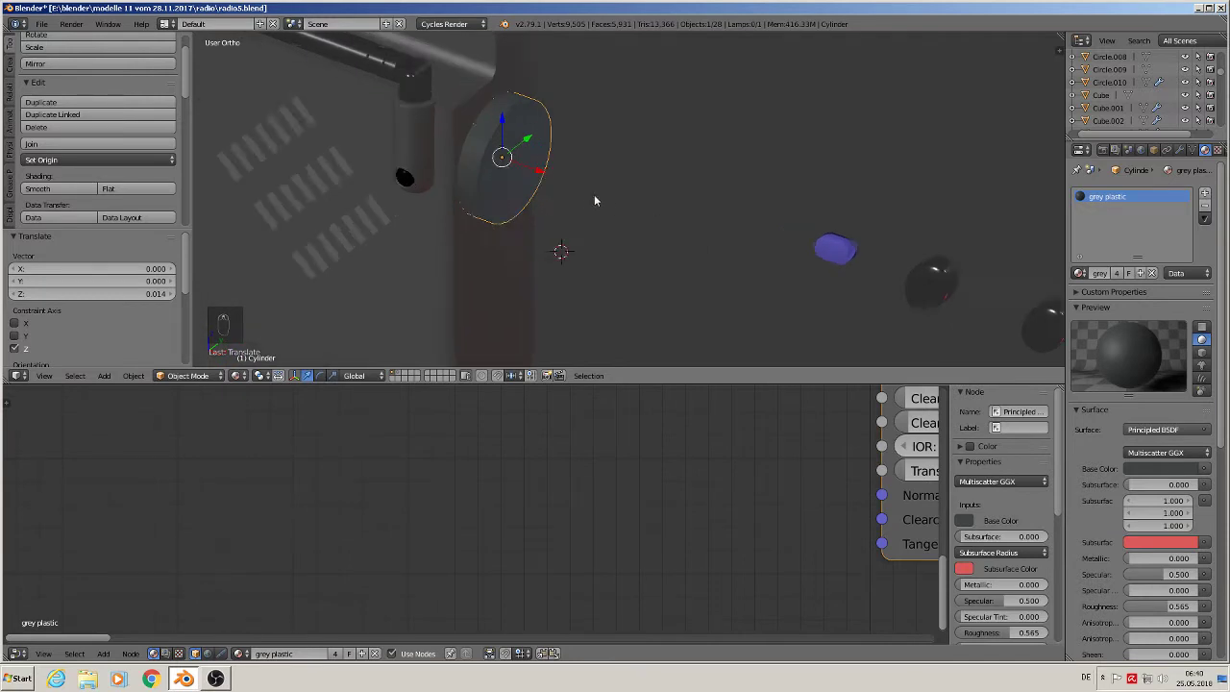
pyautogui.click(1206, 196)
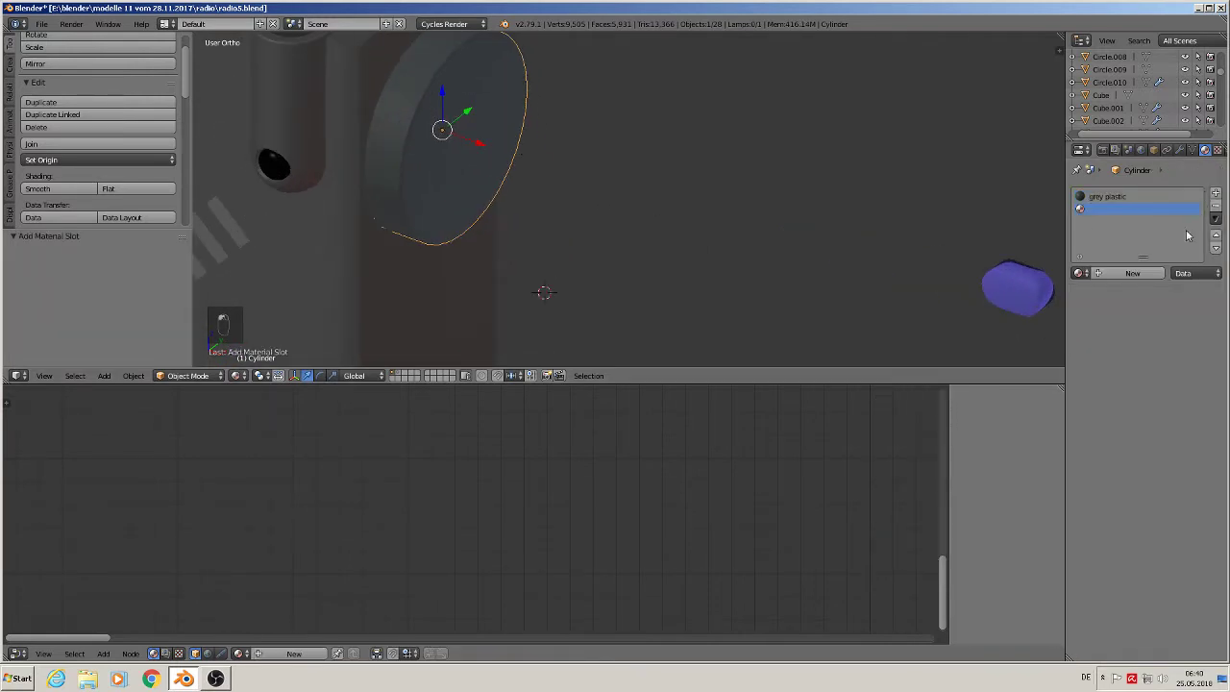
pyautogui.click(1078, 274)
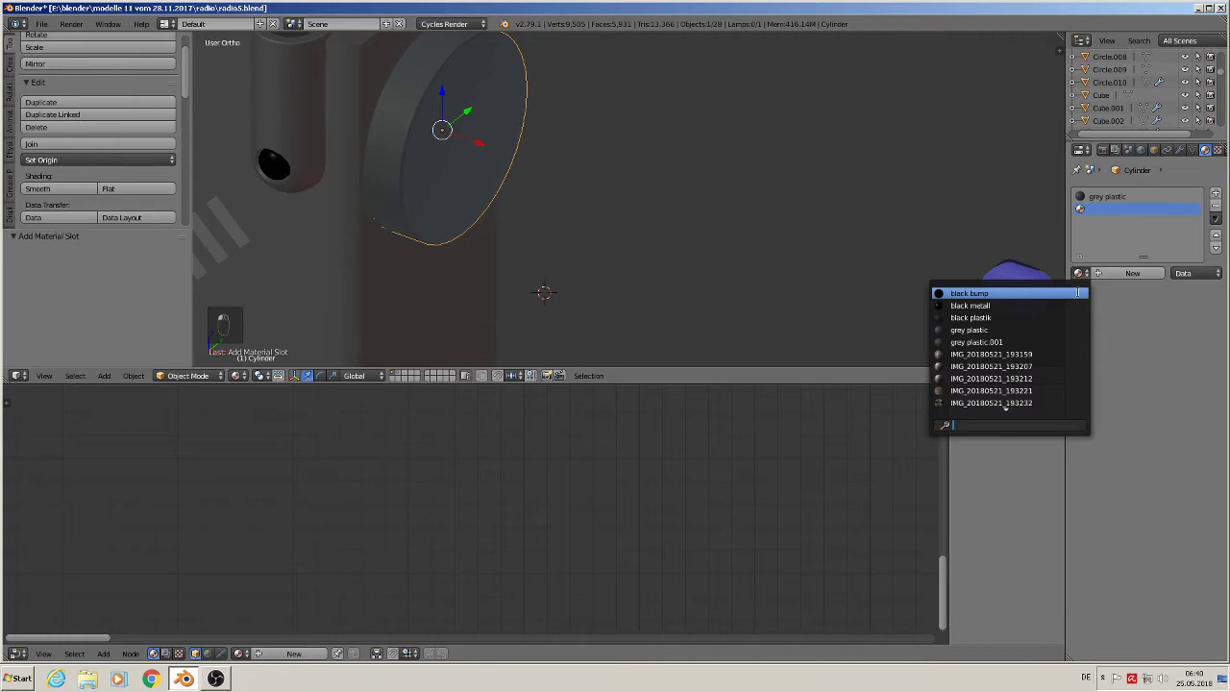
pyautogui.click(1037, 340)
# - Assign grey plastic.001 to the ring of faces around the cylinder's rim in Edit Mode
pyautogui.press('Tab')
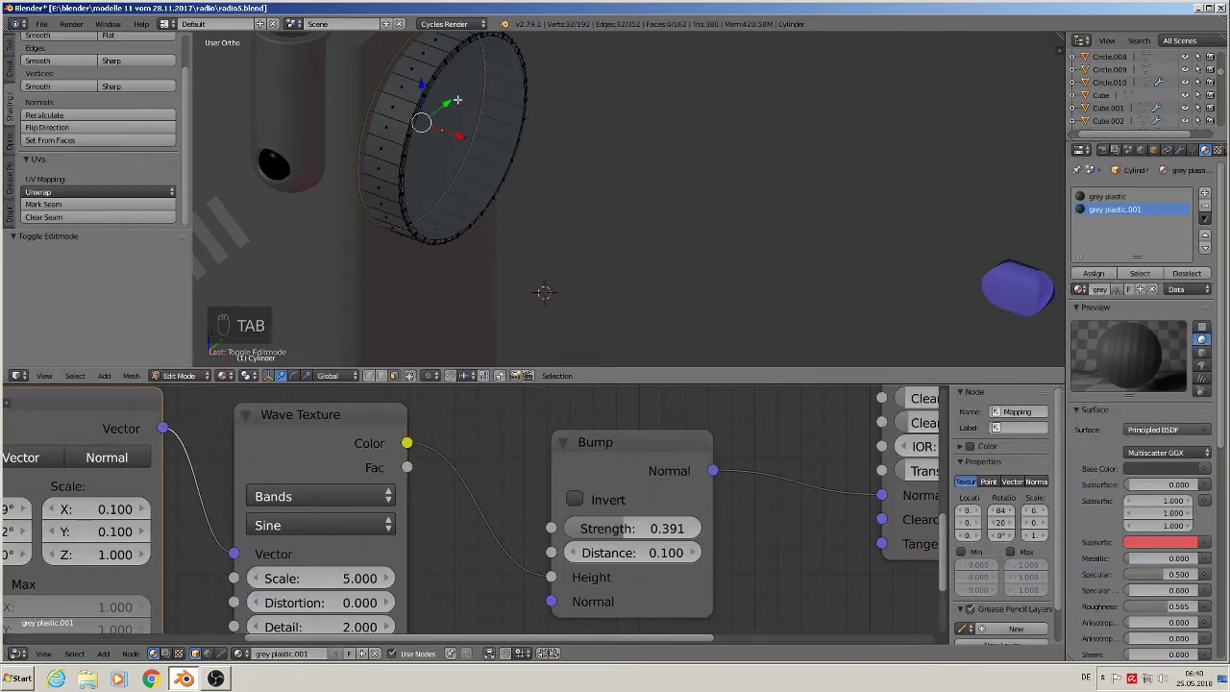
pyautogui.keyDown('alt'); pyautogui.rightClick(390, 114); pyautogui.keyUp('alt')
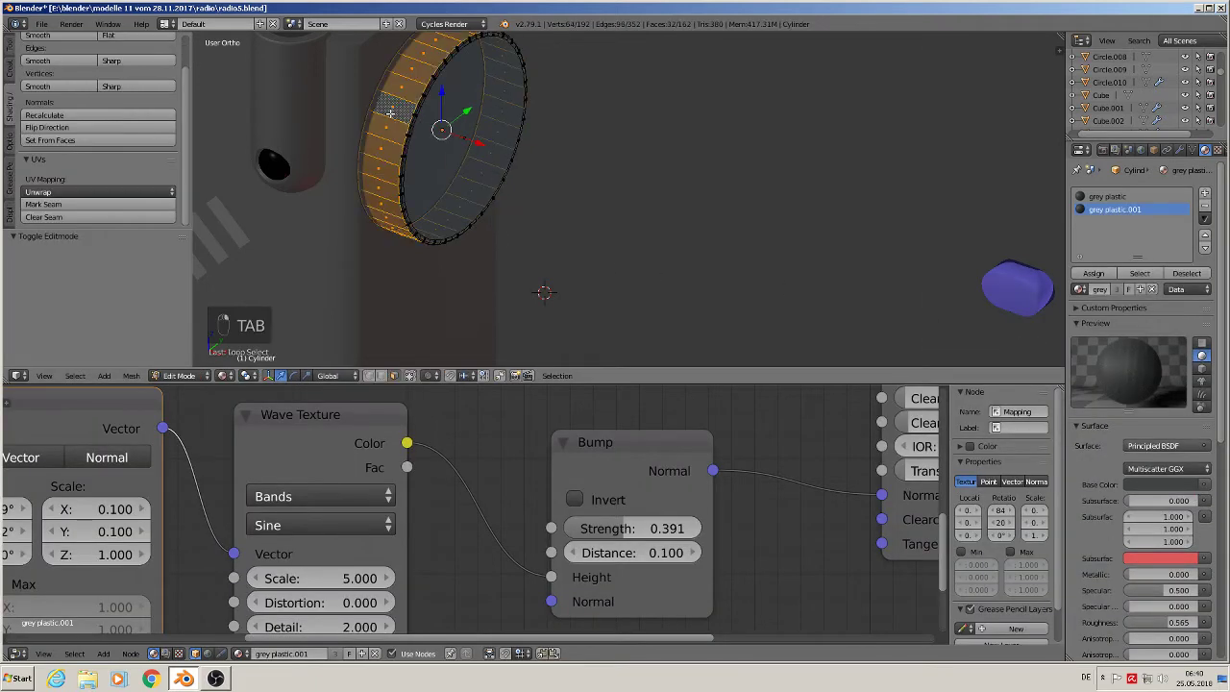
pyautogui.click(1095, 274)
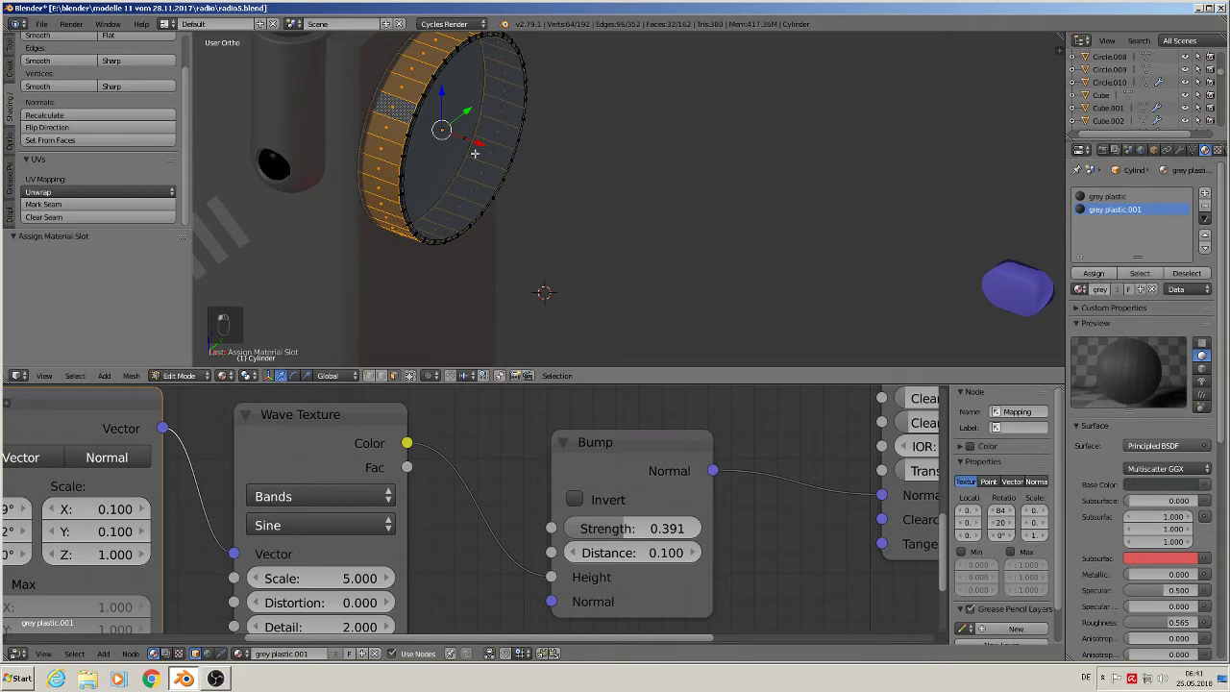
pyautogui.press('Tab')
pyautogui.press('Tab')
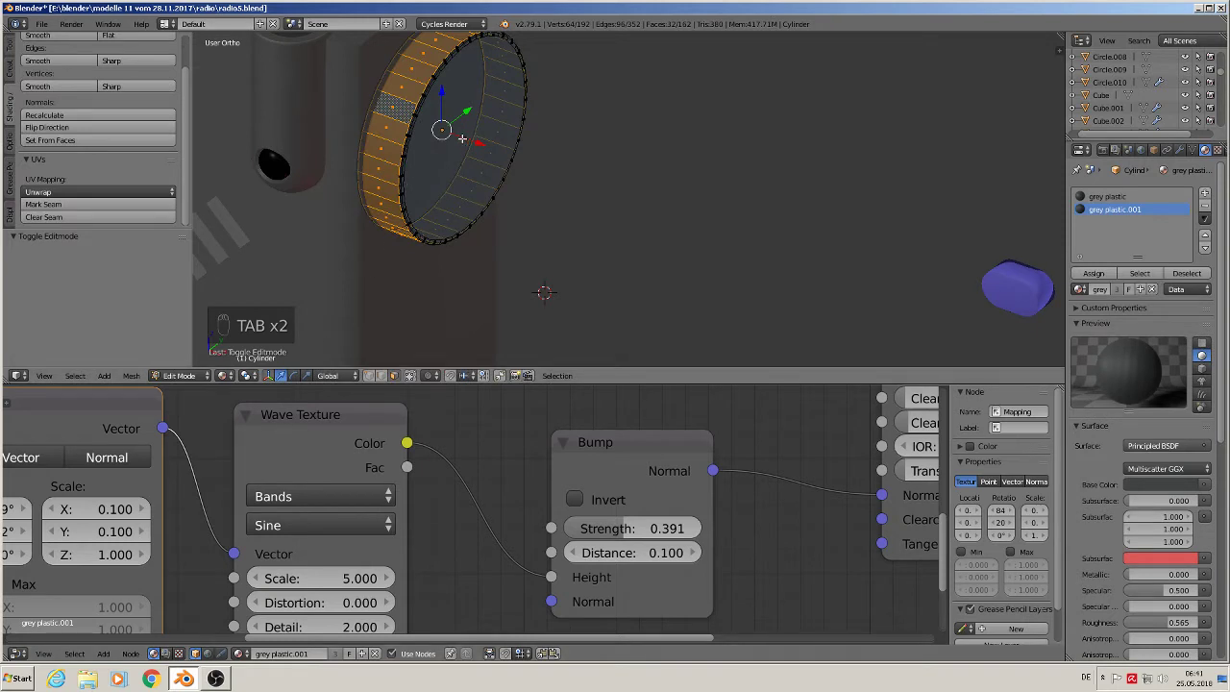
# - Mark the front and back edge loops of the cylinder's rim as UV seams
pyautogui.scroll(2, 280, 286)
pyautogui.click(382, 376)
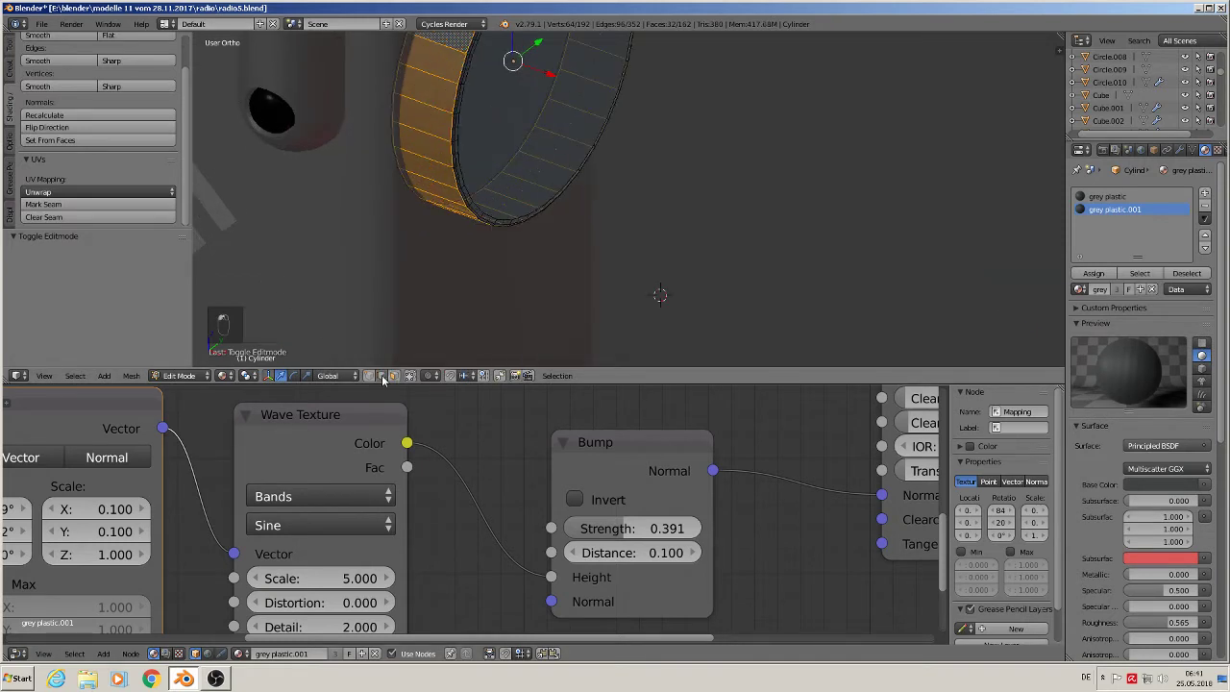
pyautogui.keyDown('alt'); pyautogui.rightClick(461, 70); pyautogui.keyUp('alt')
pyautogui.click(69, 204)
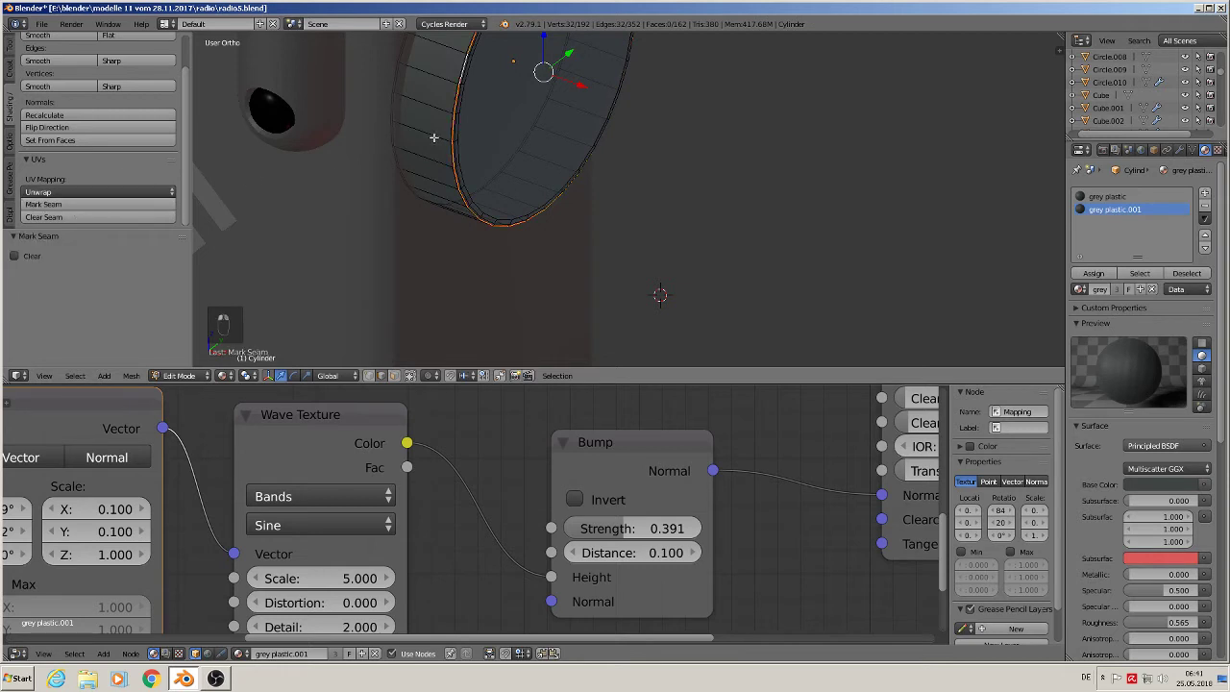
pyautogui.keyDown('alt'); pyautogui.rightClick(397, 76); pyautogui.keyUp('alt')
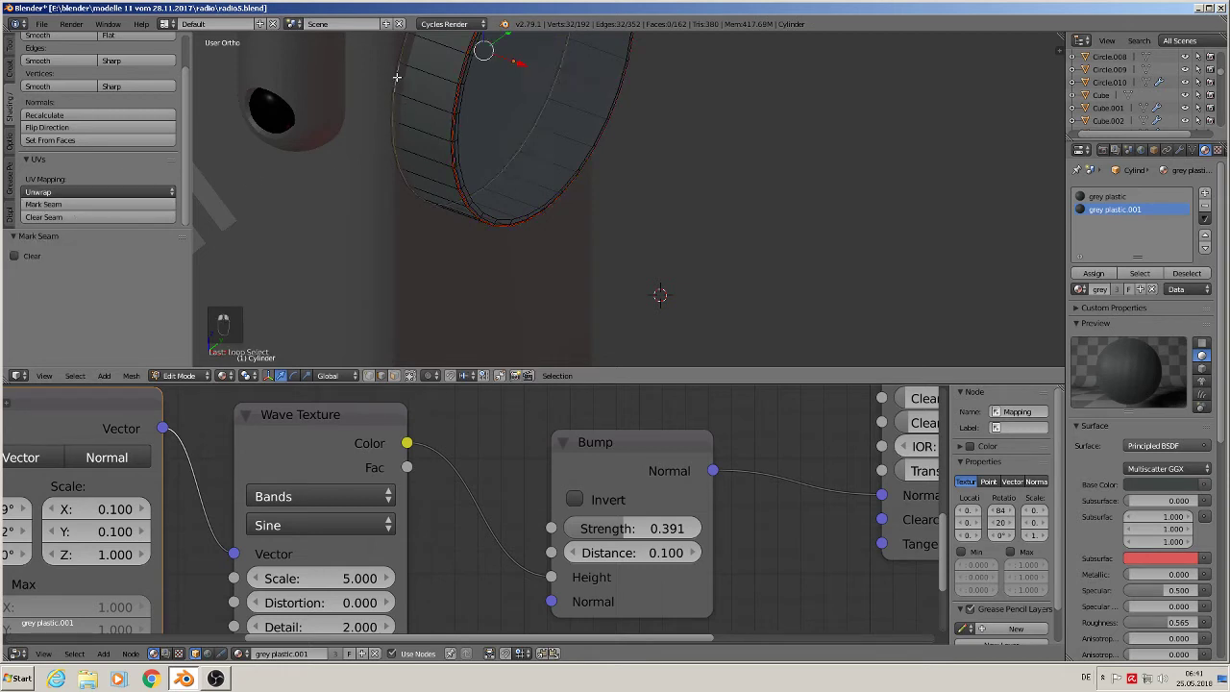
pyautogui.click(77, 203)
# - Unwrap the cylinder's entire mesh along the marked seams and return to Object Mode
pyautogui.rightClick(492, 211)
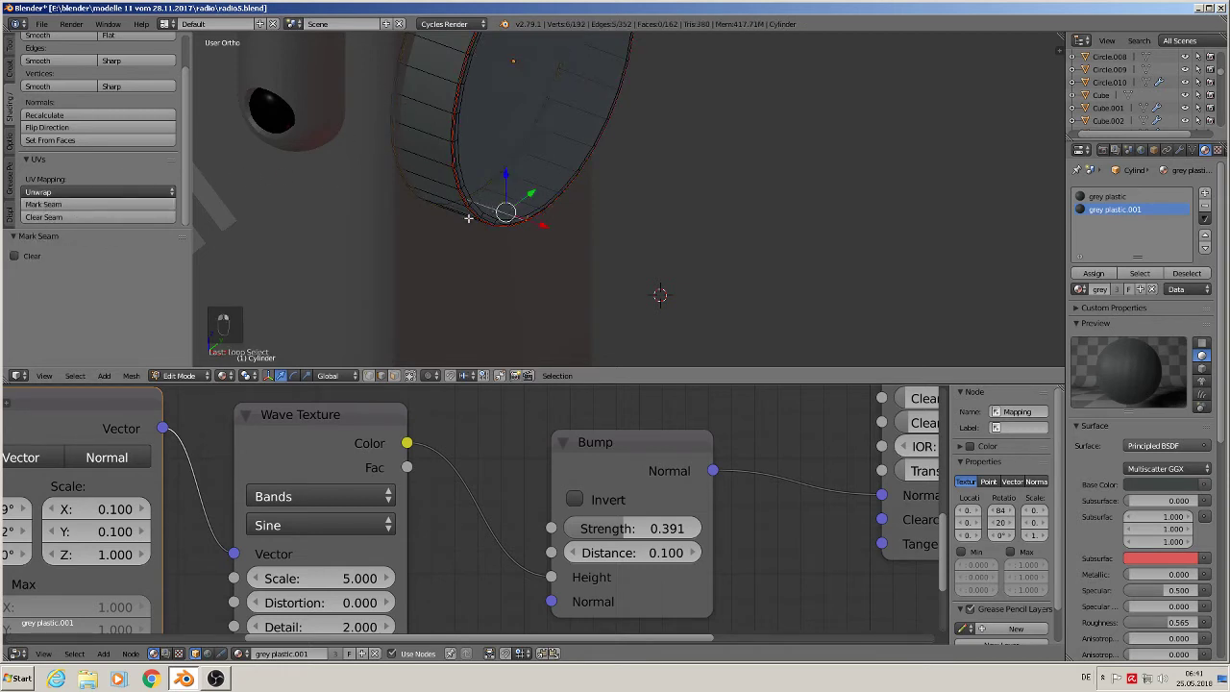
pyautogui.press('a')
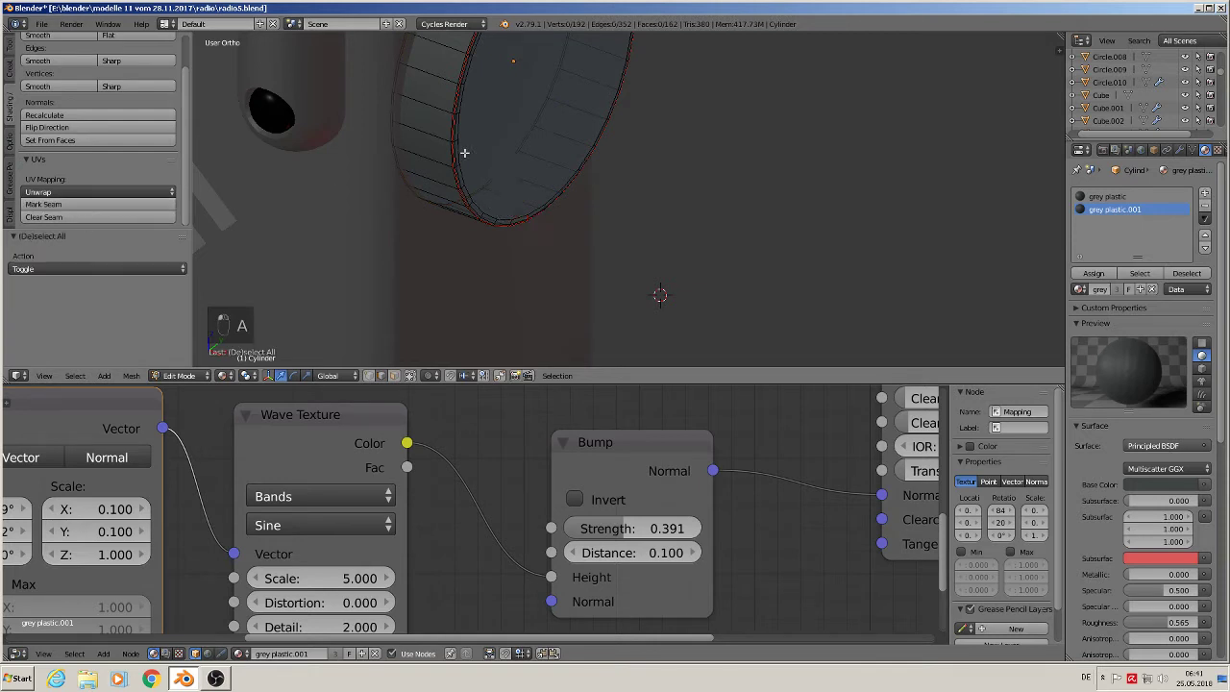
pyautogui.press('a')
pyautogui.press('u')
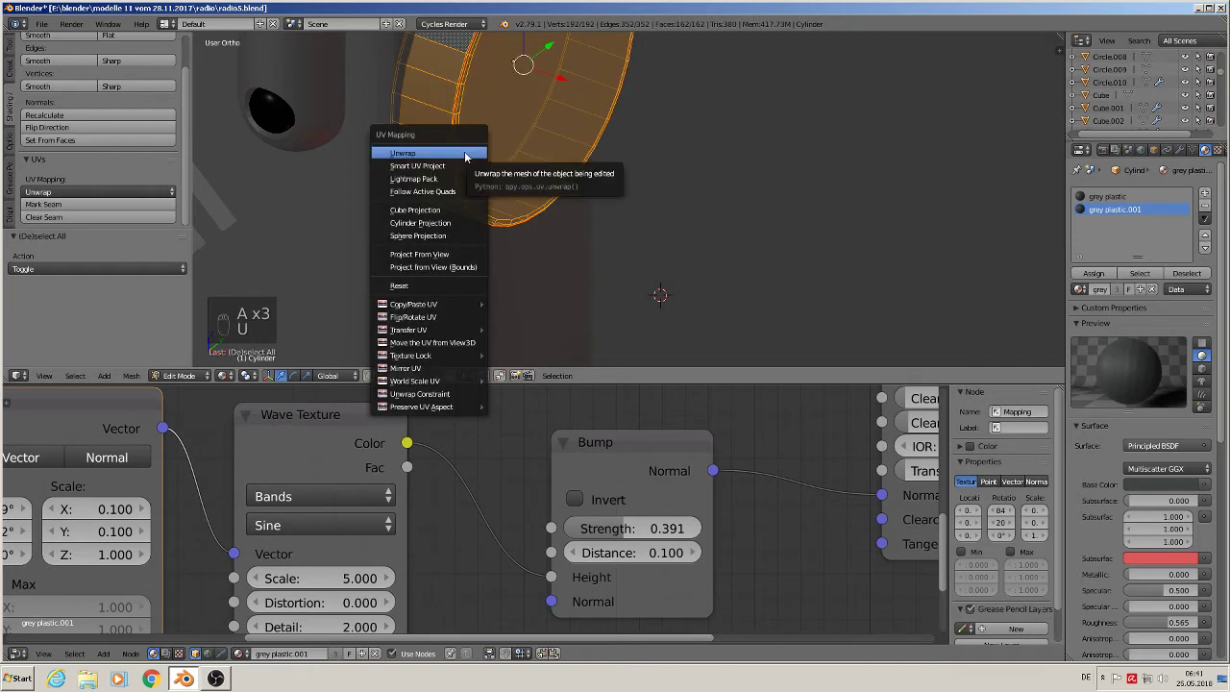
pyautogui.click(464, 156)
pyautogui.press('Tab')
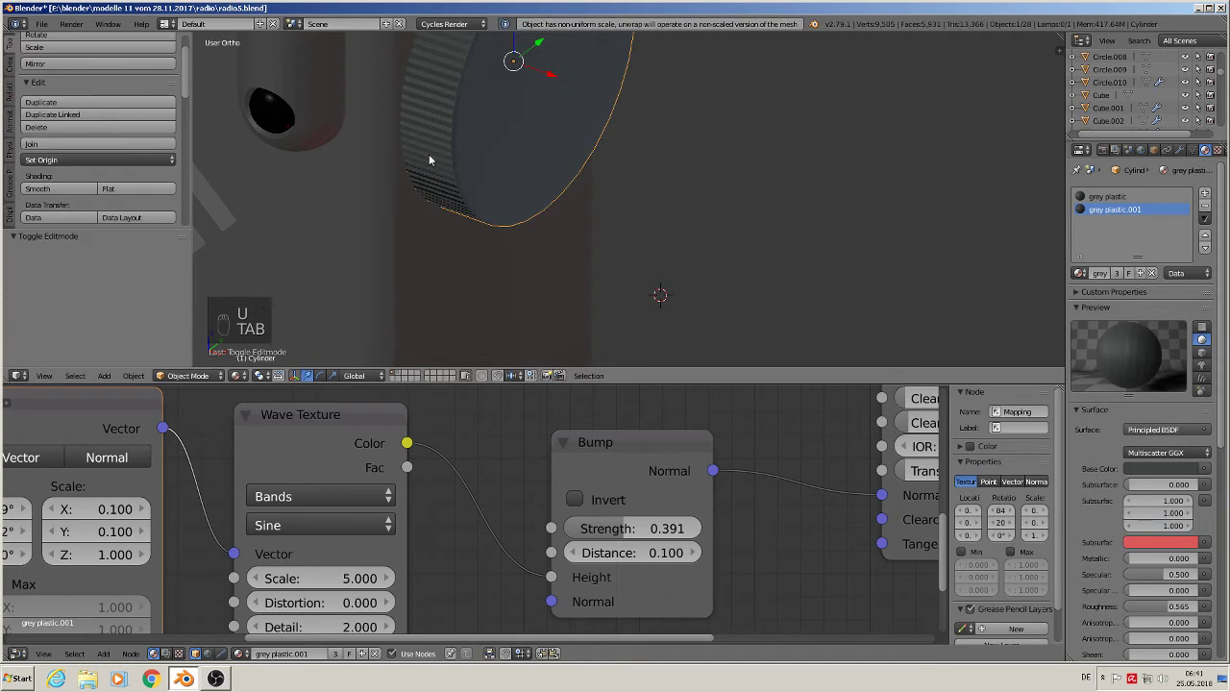
# - Apply the grey cylinder's rotation and scale, and join it into the radio body
pyautogui.click(133, 375)
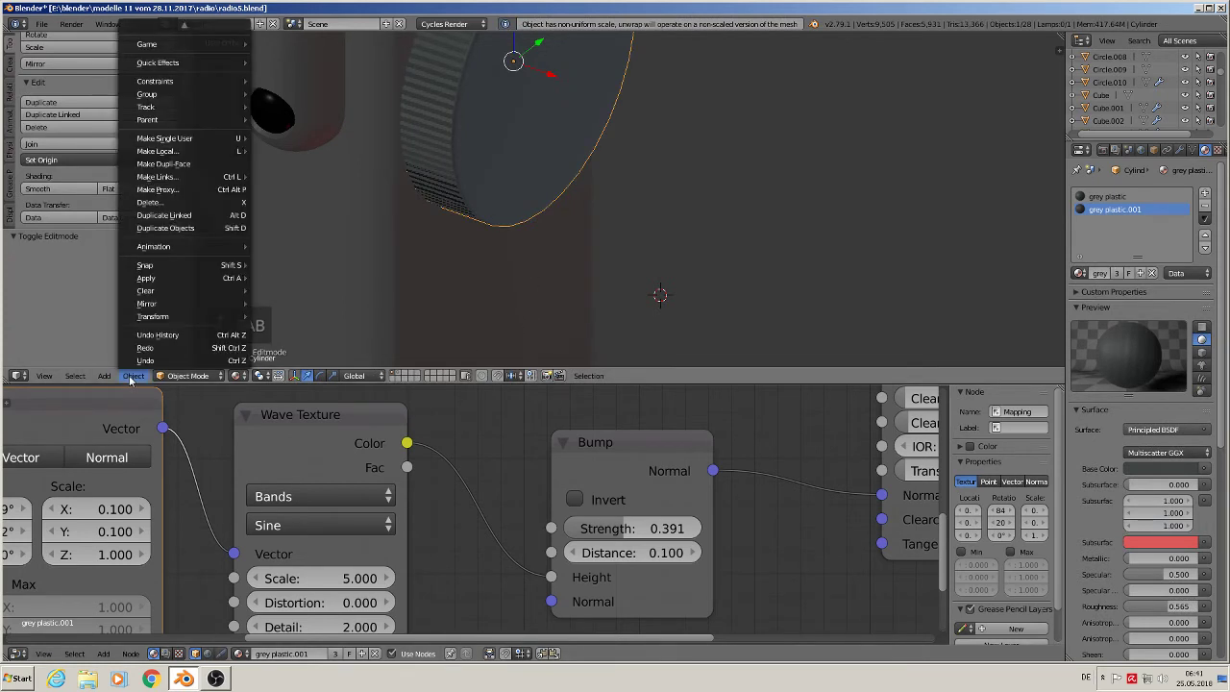
pyautogui.moveTo(205, 277)
pyautogui.click(293, 319)
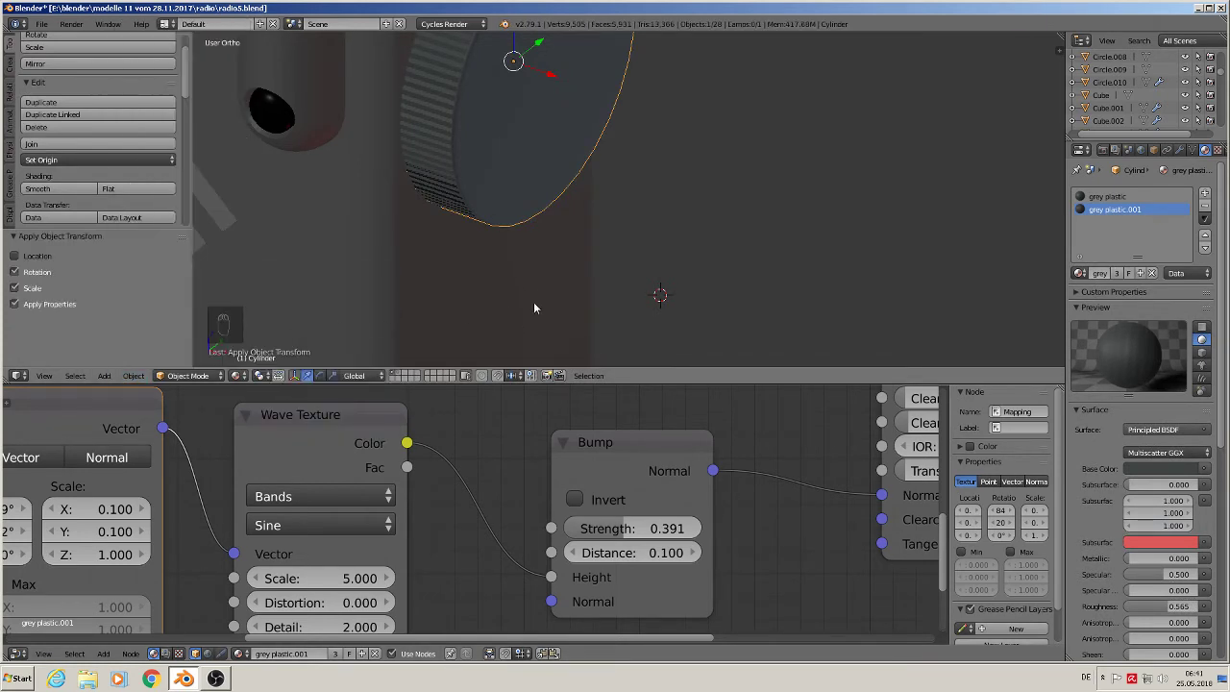
pyautogui.moveTo(533, 302); pyautogui.dragTo(592, 260, button='middle')
pyautogui.scroll(-2, 593, 261)
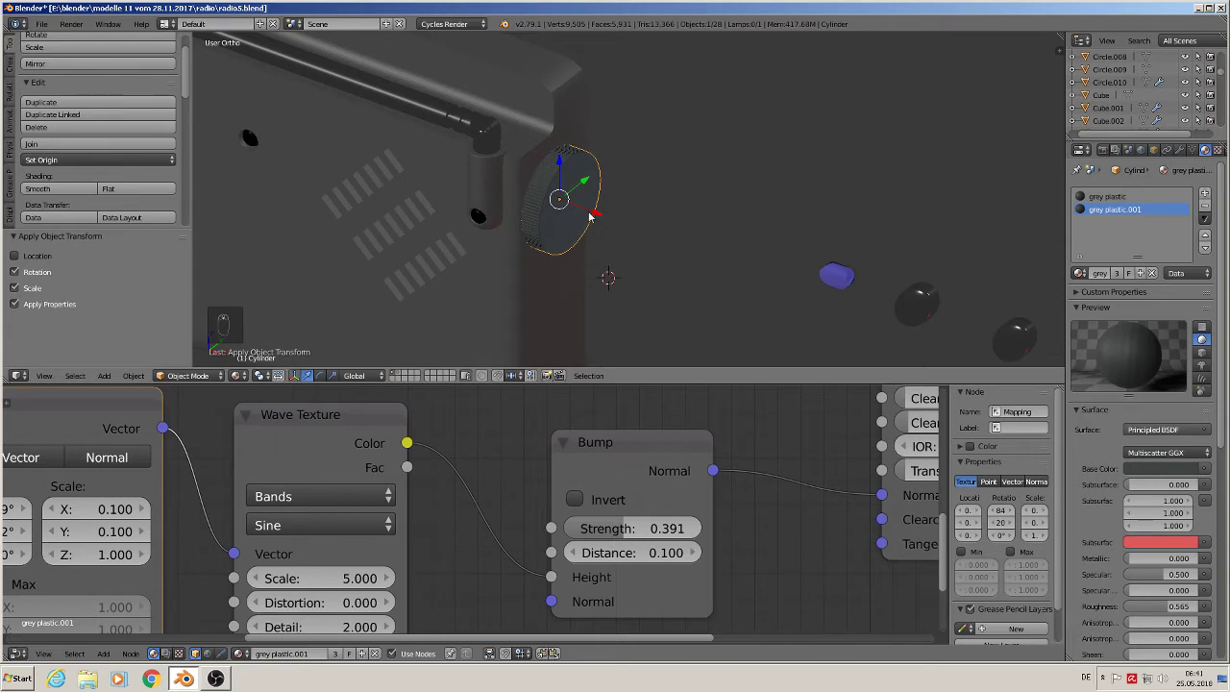
pyautogui.rightClick(414, 223)
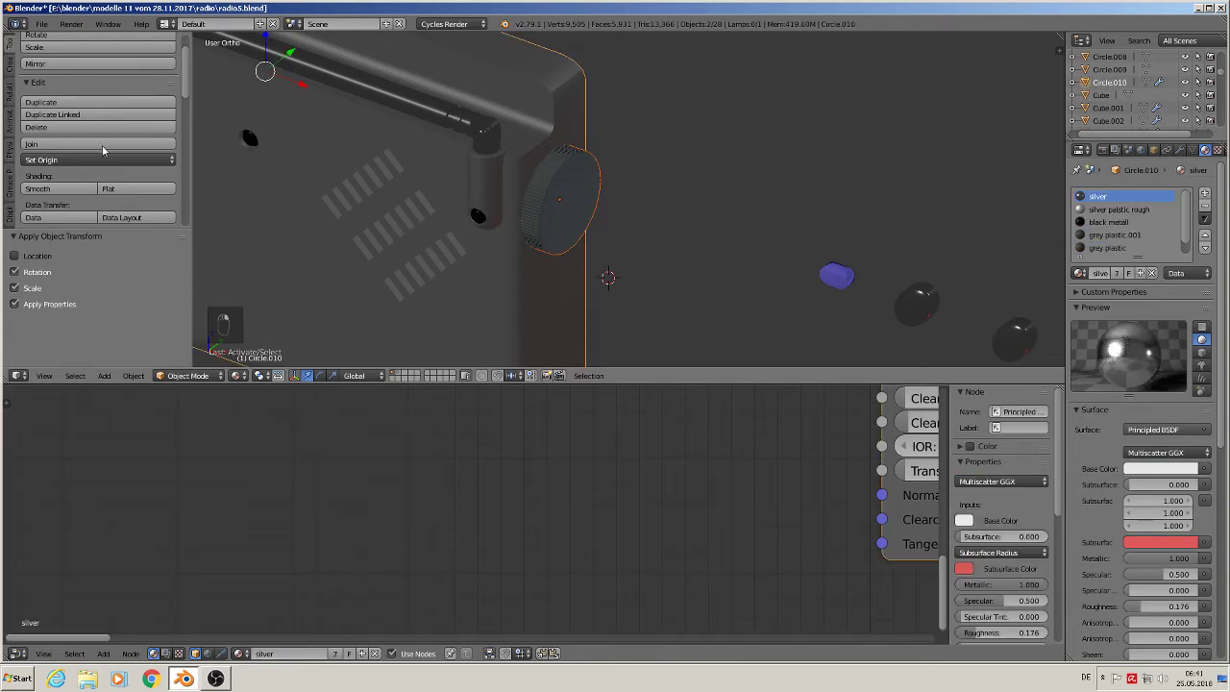
pyautogui.click(38, 146)
# - Rotate the radio body 180° about global Z and move it about 1.079 along X
pyautogui.moveTo(353, 176); pyautogui.dragTo(497, 180, button='middle')
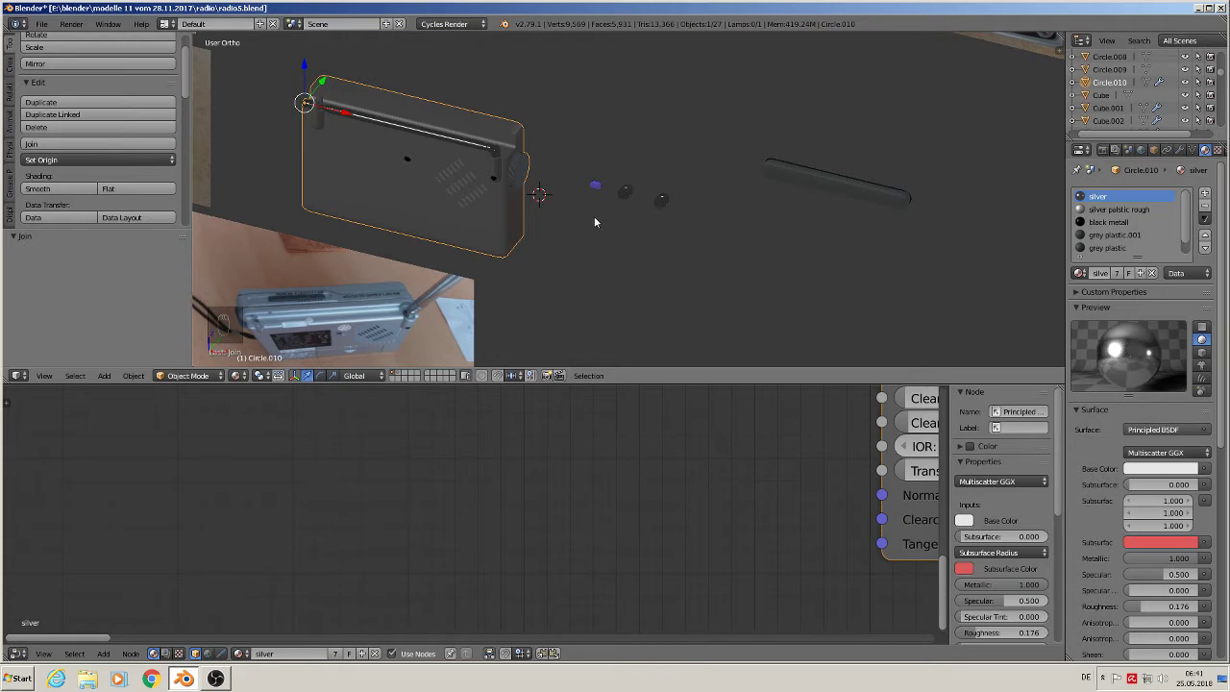
pyautogui.scroll(-2, 601, 236)
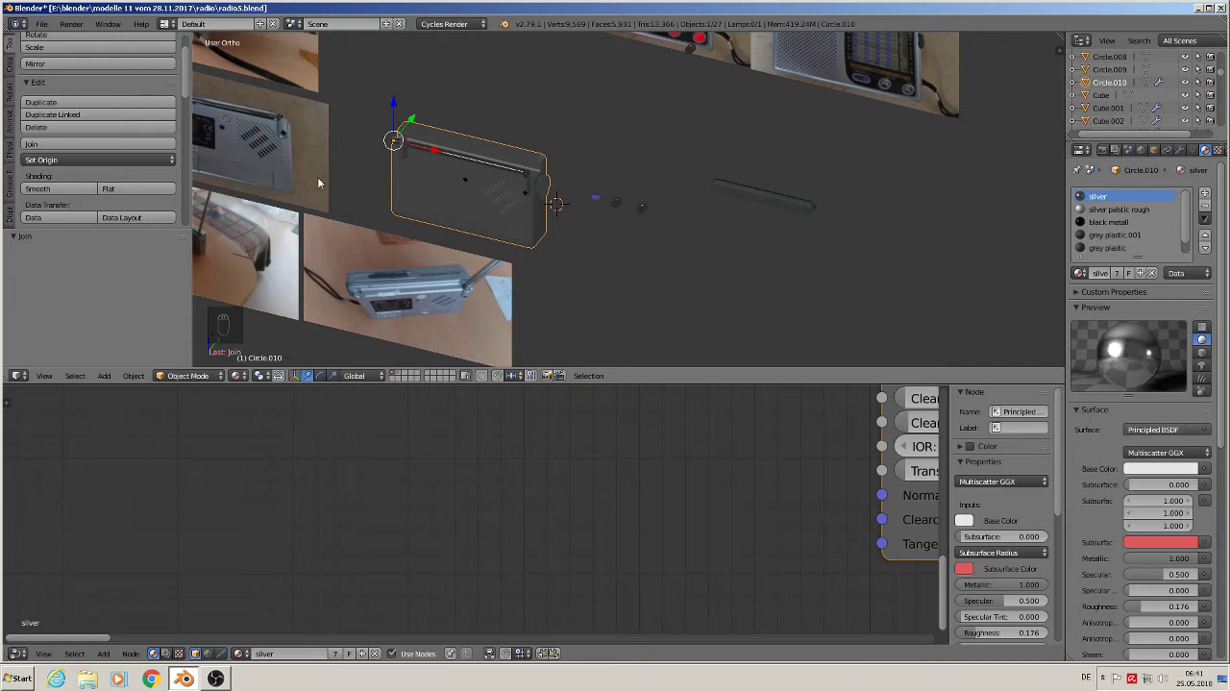
pyautogui.press('r')
pyautogui.press('z')
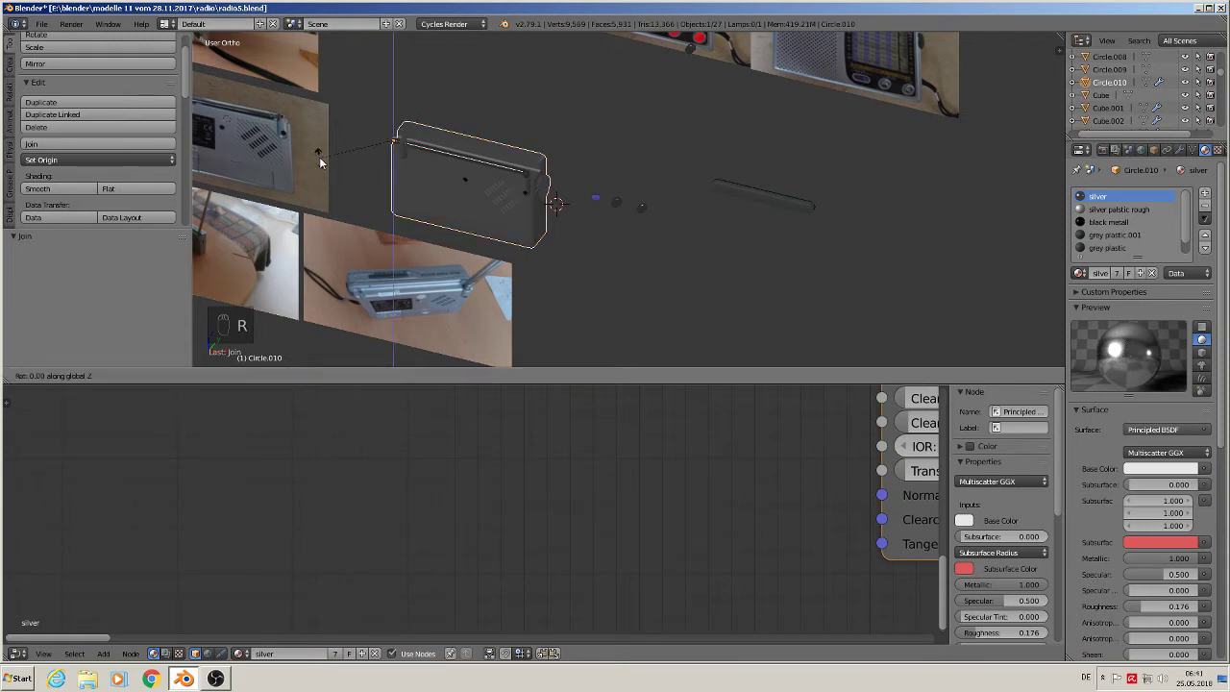
pyautogui.press('1')
pyautogui.press('8')
pyautogui.press('0')
pyautogui.press('Return')
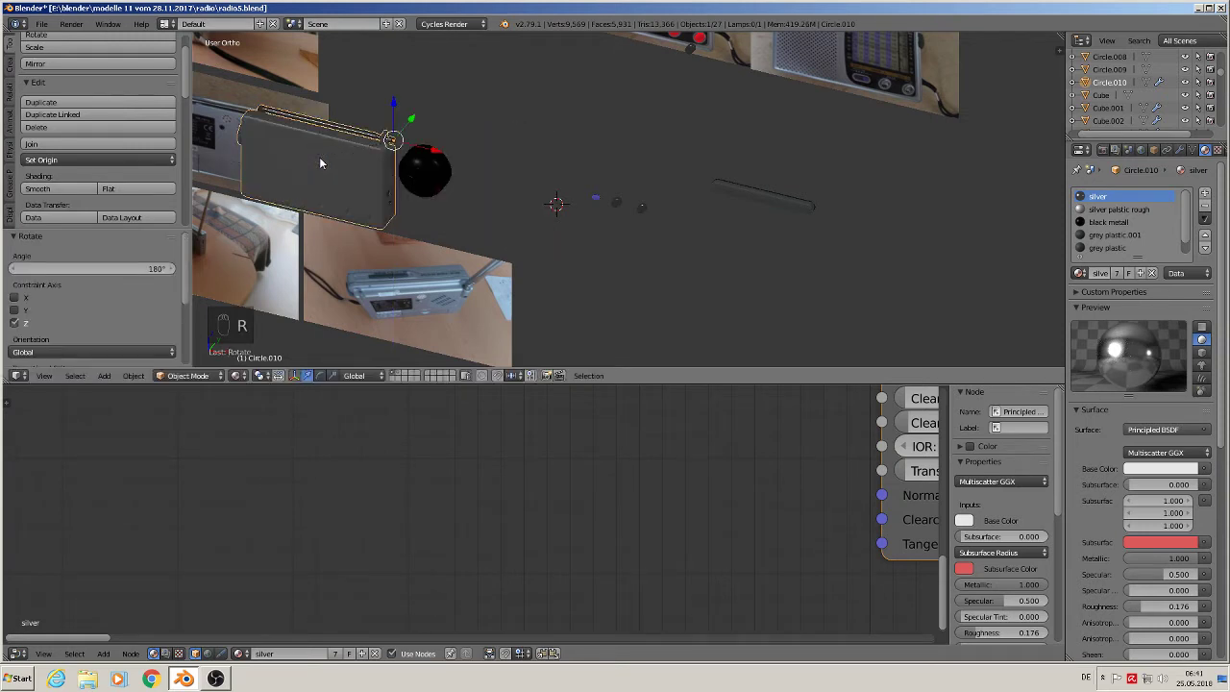
pyautogui.moveTo(412, 116); pyautogui.dragTo(610, 93)
# - Move the loose purple button about -0.904 along X from the front view to the radio's elongated slot
pyautogui.scroll(4, 600, 180)
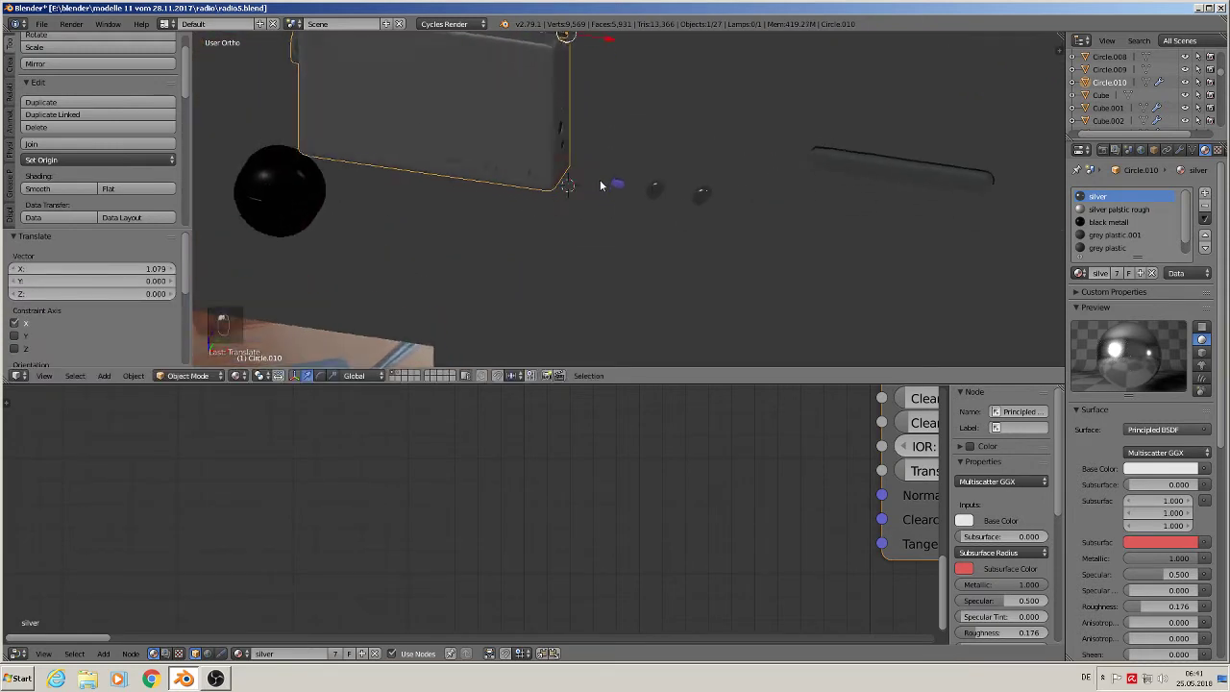
pyautogui.scroll(2, 586, 203)
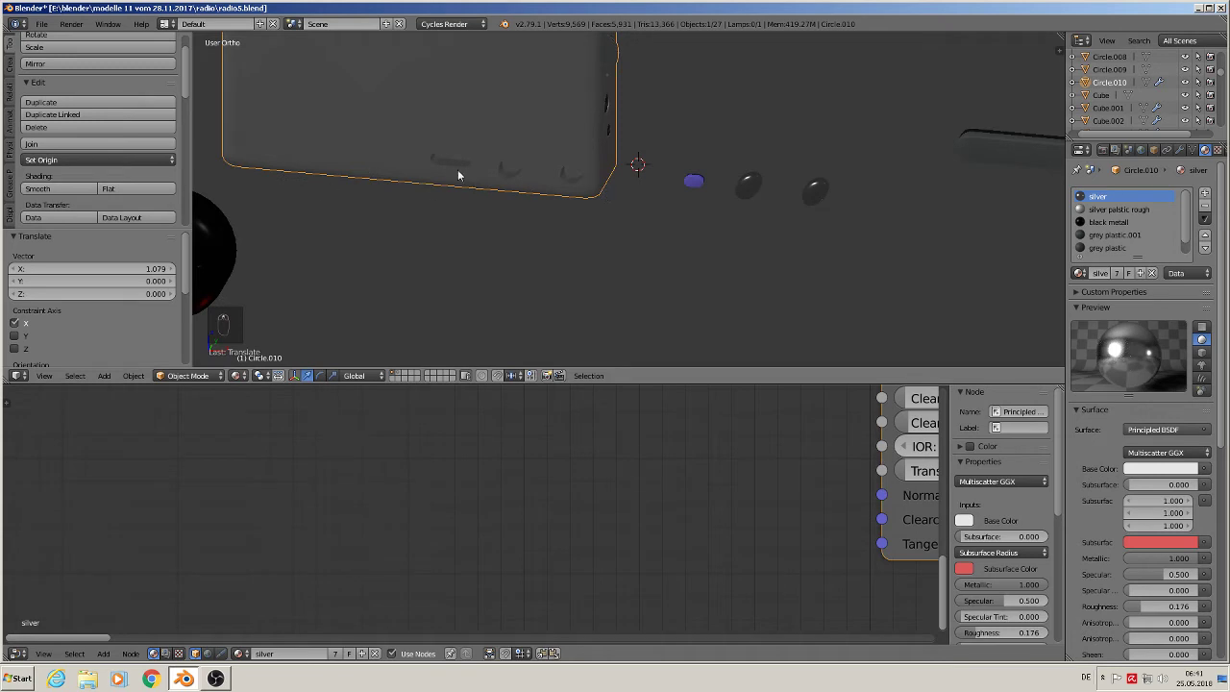
pyautogui.press('KP_1')
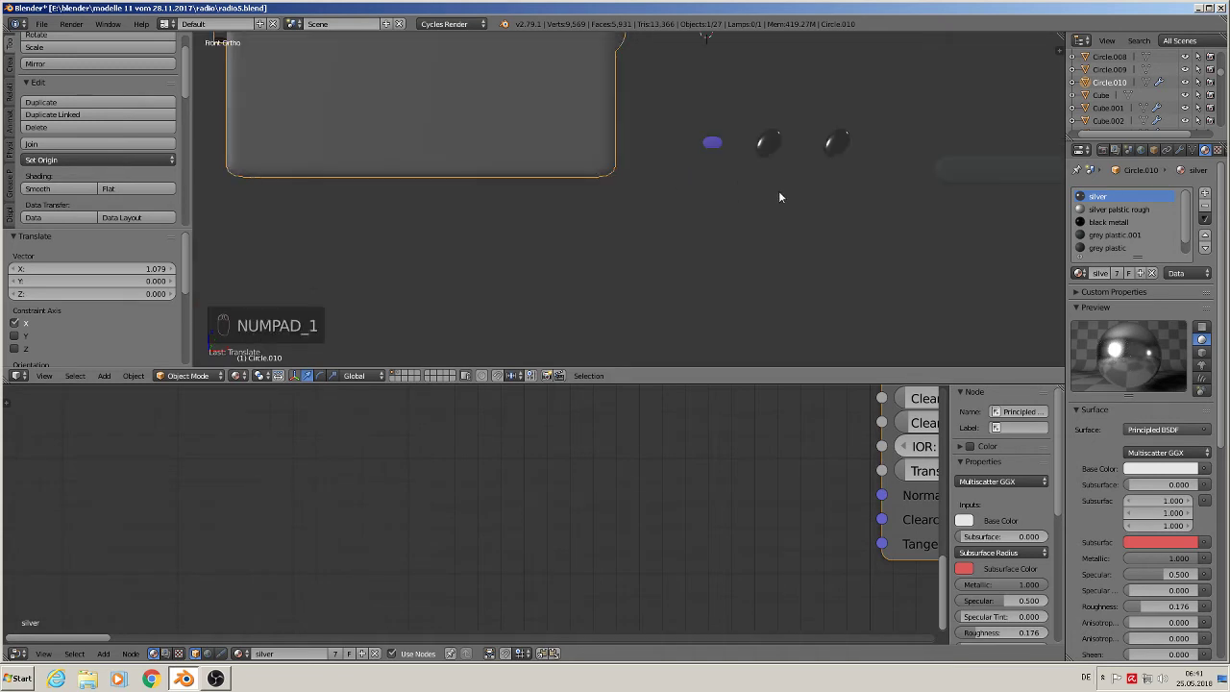
pyautogui.keyDown('shift'); pyautogui.moveTo(697, 120); pyautogui.dragTo(741, 119, button='middle'); pyautogui.keyUp('shift')
pyautogui.rightClick(728, 118)
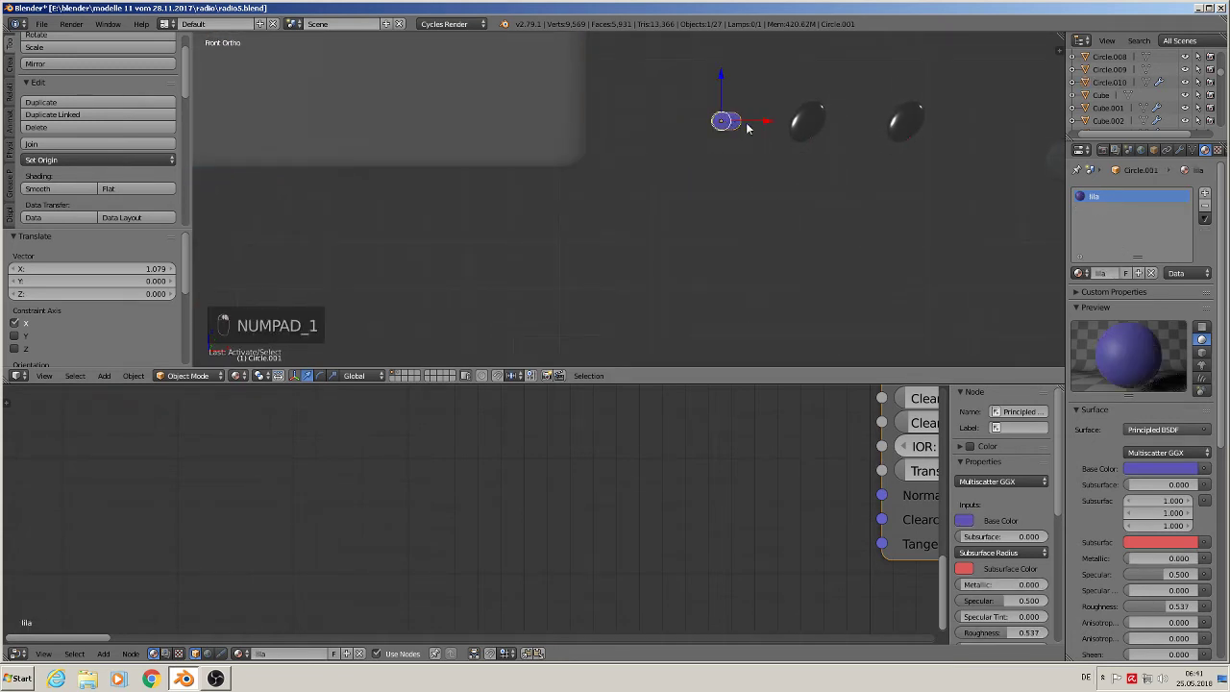
pyautogui.moveTo(752, 122); pyautogui.dragTo(334, 133)
pyautogui.click(343, 135)
# - Shift the purple button about 0.034 along Y and 0.153 along X to sit in the elongated slot
pyautogui.moveTo(366, 141); pyautogui.dragTo(316, 157, button='middle')
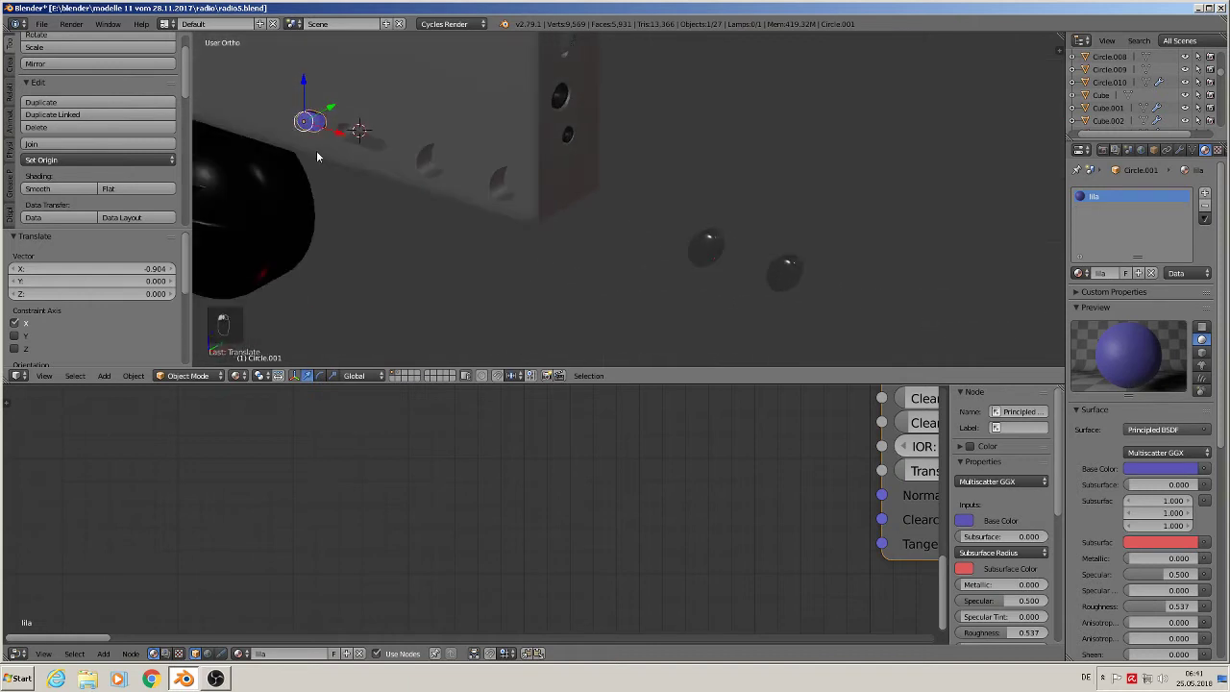
pyautogui.press('g')
pyautogui.press('x')
pyautogui.click(339, 113)
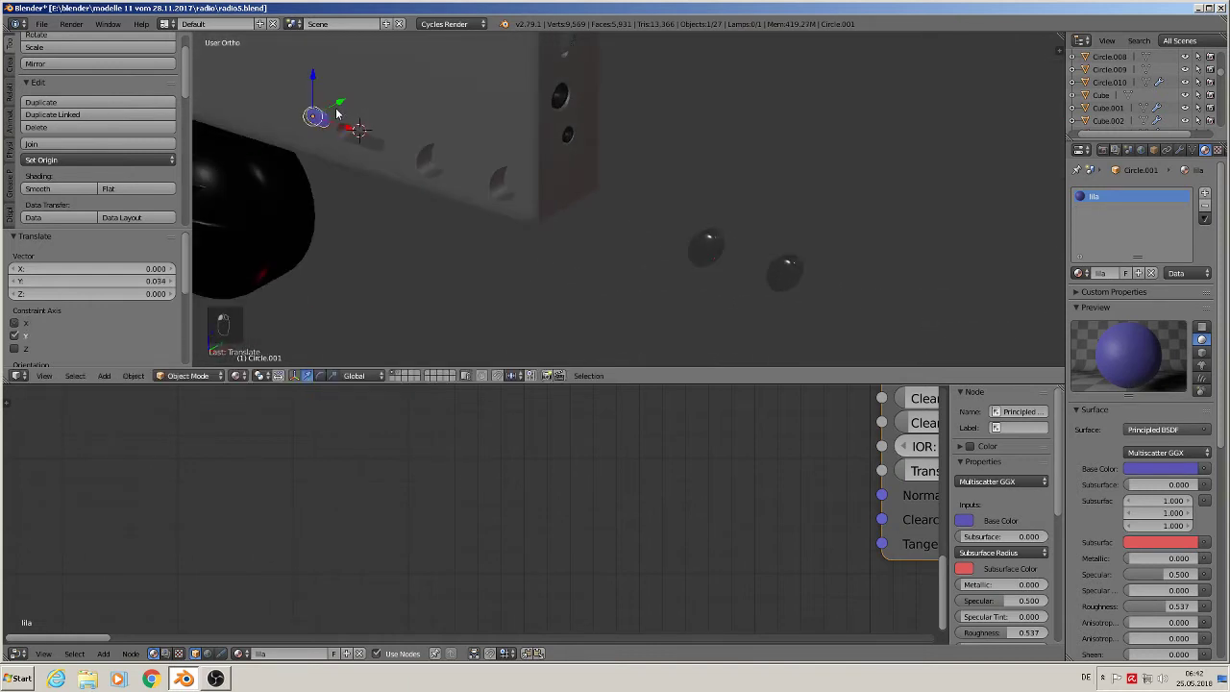
pyautogui.press('g')
pyautogui.press('x')
pyautogui.click(390, 146)
pyautogui.scroll(5, 389, 146)
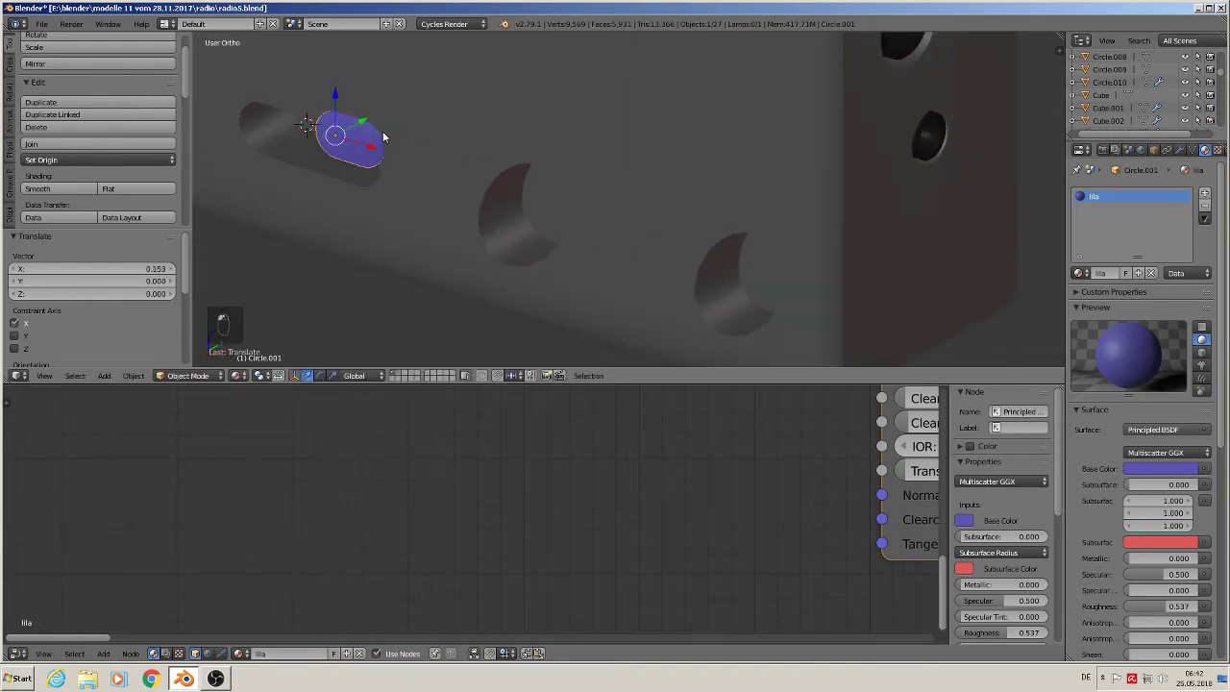
# - Lower the purple button about 0.013 along Z and shift it about -0.004 along X in the elongated slot
pyautogui.keyDown('shift'); pyautogui.moveTo(384, 137); pyautogui.dragTo(572, 113, button='middle'); pyautogui.keyUp('shift')
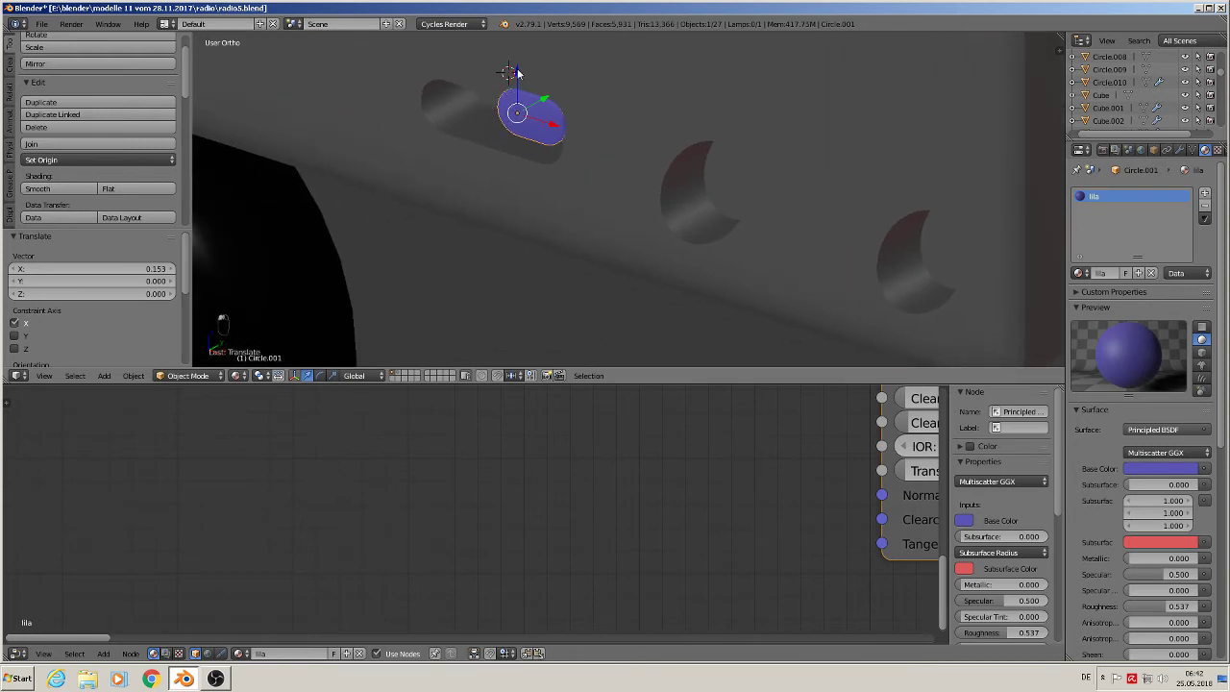
pyautogui.press('g')
pyautogui.press('z')
pyautogui.click(544, 141)
pyautogui.press('g')
pyautogui.press('x')
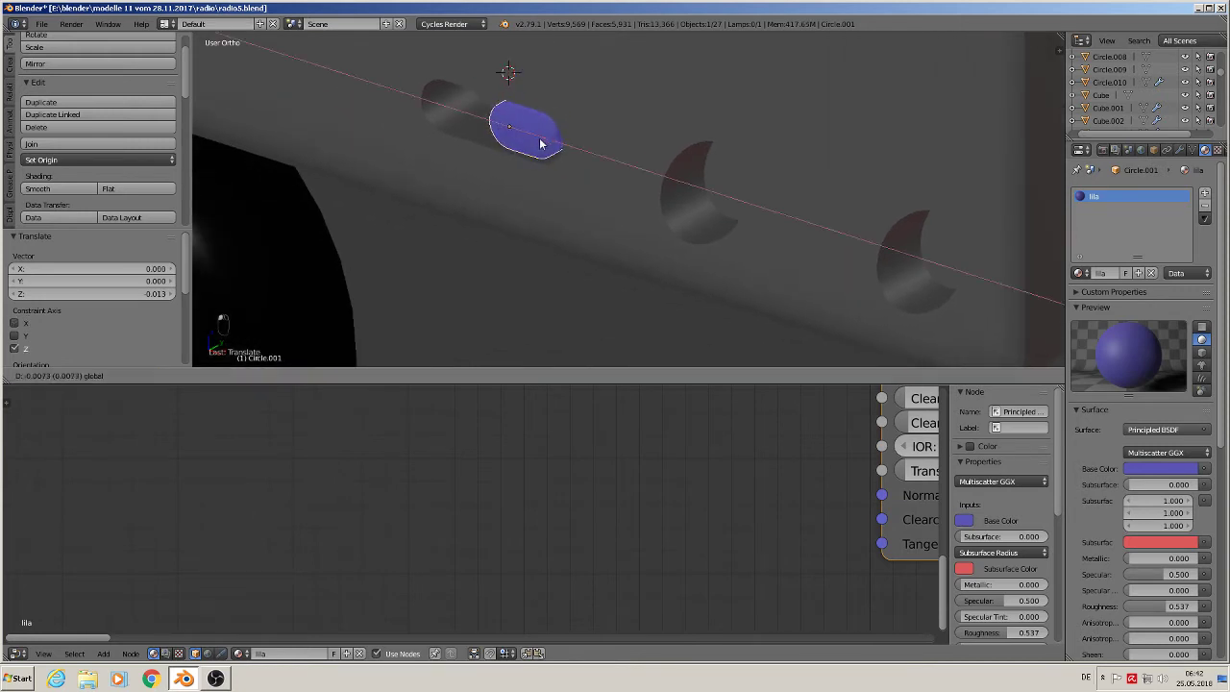
pyautogui.click(541, 143)
# - Fine-tune the purple button's height in the slot and move it about -0.003 along Y
pyautogui.moveTo(542, 140); pyautogui.dragTo(606, 105, button='middle')
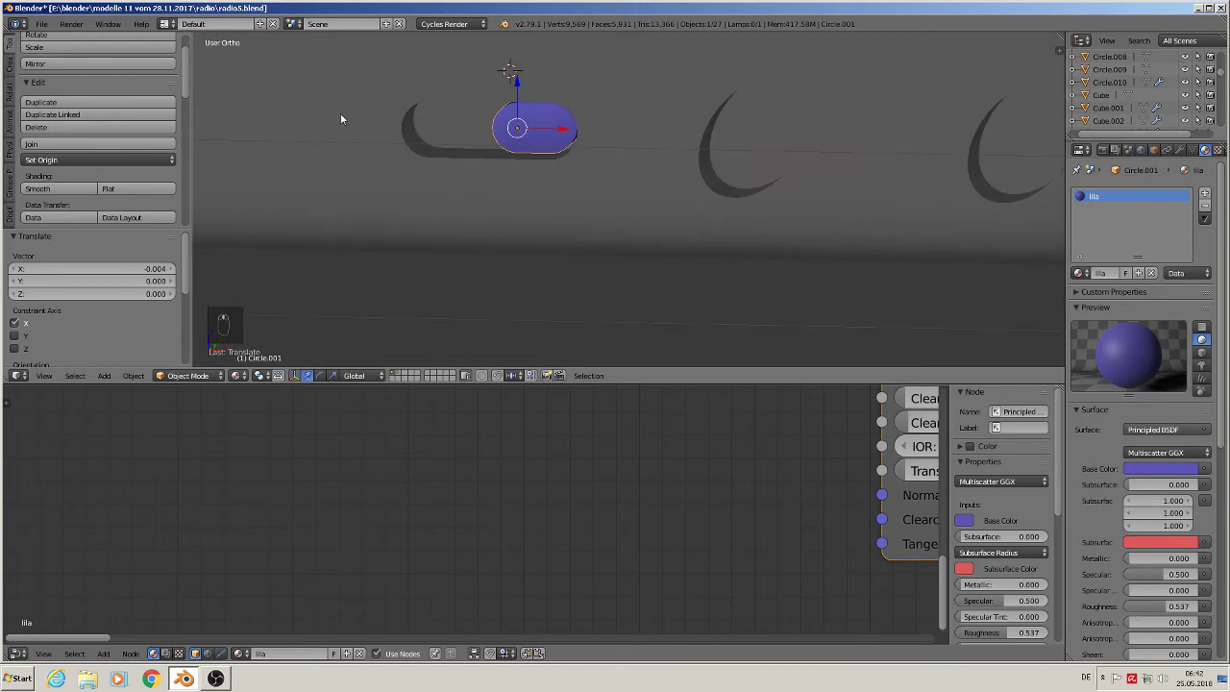
pyautogui.moveTo(518, 88); pyautogui.dragTo(517, 92)
pyautogui.moveTo(560, 123)
pyautogui.mouseDown(button='middle')
pyautogui.moveTo(613, 131)
pyautogui.moveTo(529, 172)
pyautogui.moveTo(513, 201)
pyautogui.moveTo(563, 124)
pyautogui.mouseUp(button='middle')
pyautogui.moveTo(561, 114); pyautogui.dragTo(555, 123)
pyautogui.moveTo(555, 123); pyautogui.dragTo(541, 170, button='middle')
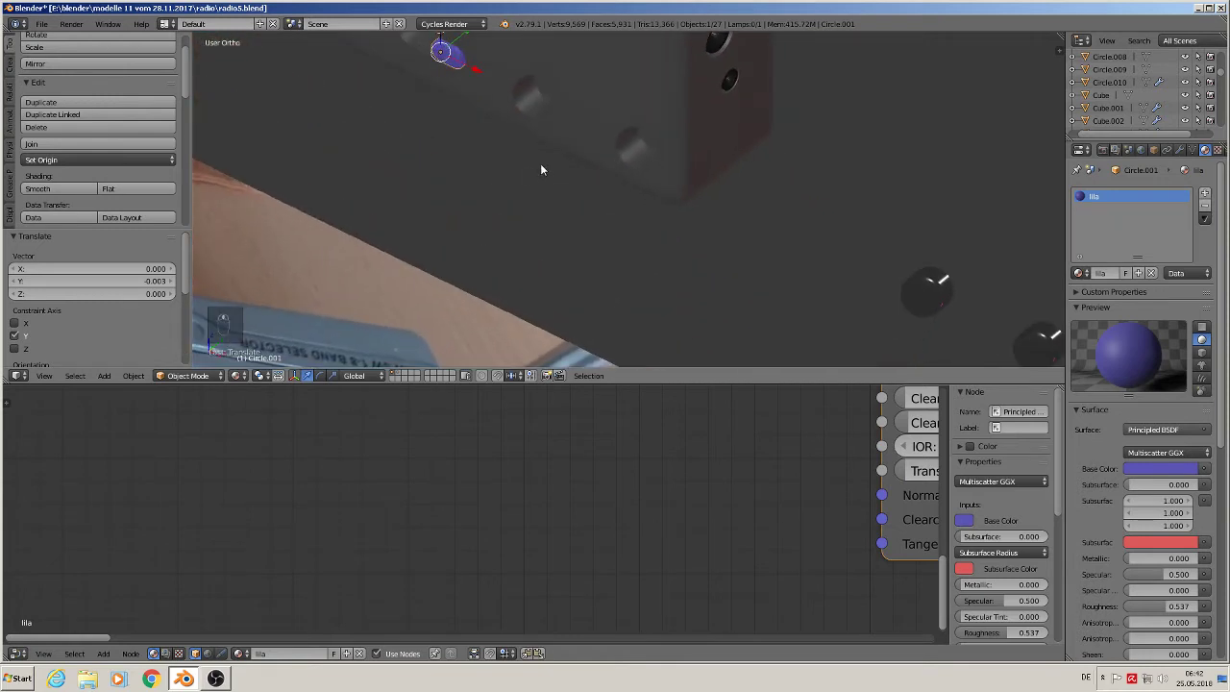
pyautogui.moveTo(699, 219); pyautogui.dragTo(716, 223, button='middle')
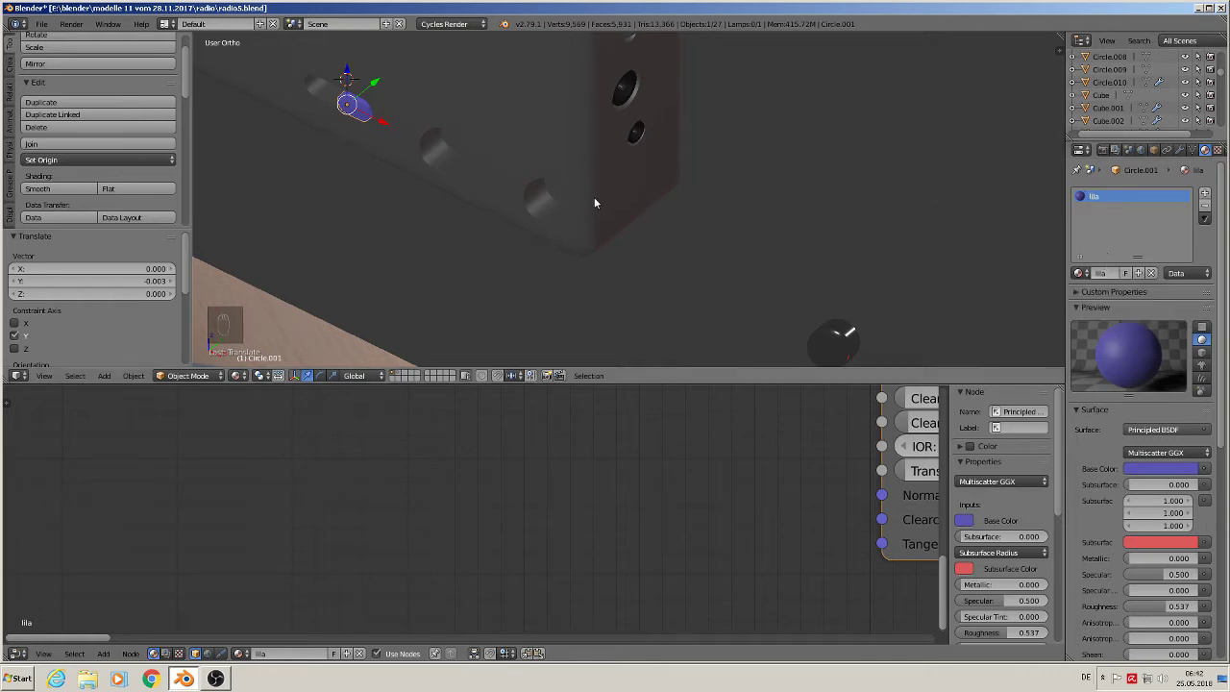
# - Give the purple button its own single-user copy of the lila material, with a fake user enabled
pyautogui.click(1125, 272)
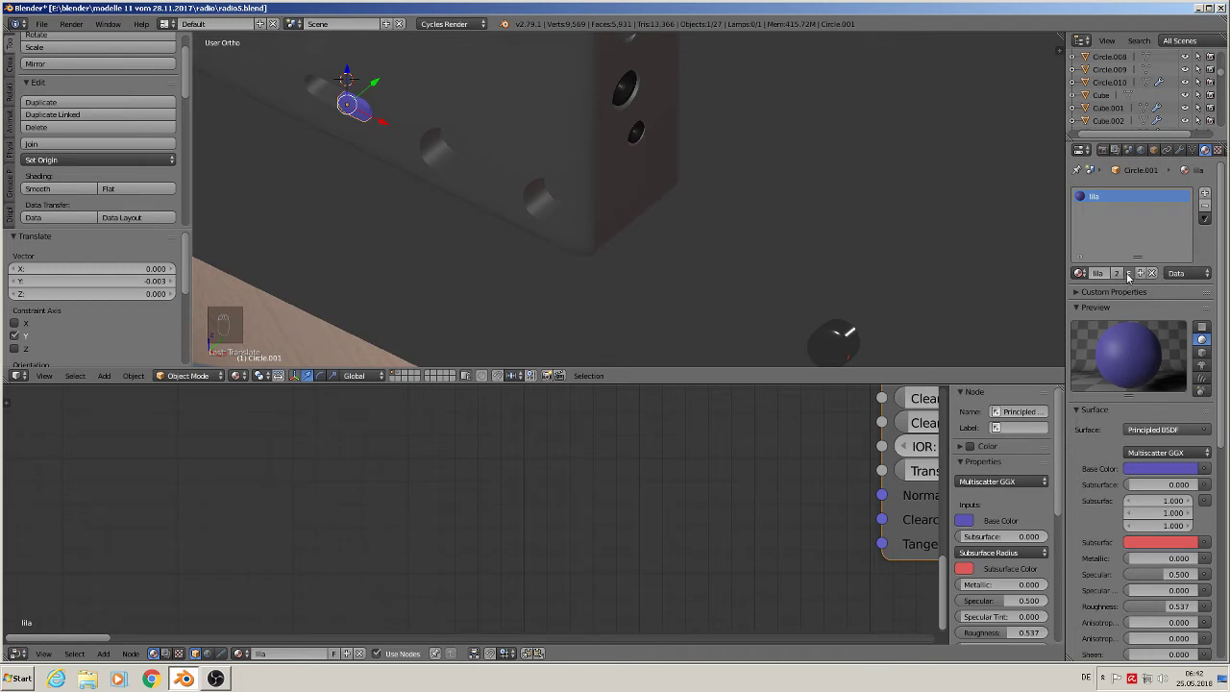
pyautogui.click(1119, 273)
pyautogui.click(1125, 273)
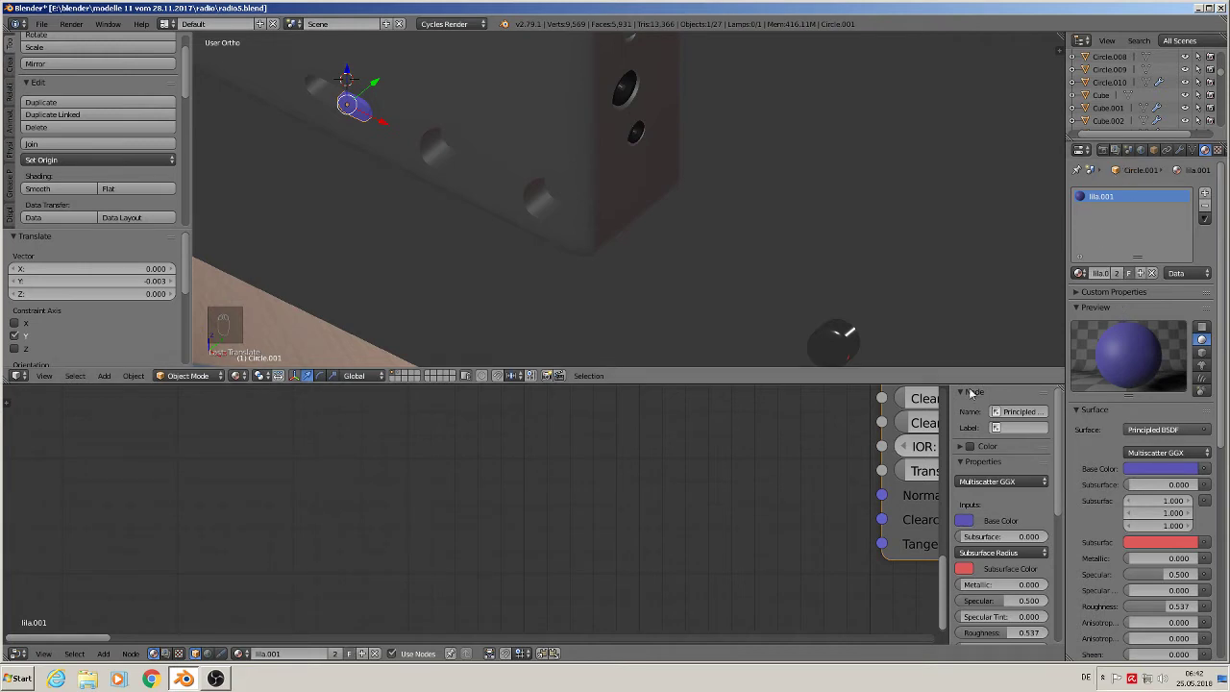
pyautogui.scroll(-4, 584, 501)
pyautogui.moveTo(644, 506); pyautogui.dragTo(550, 538, button='middle')
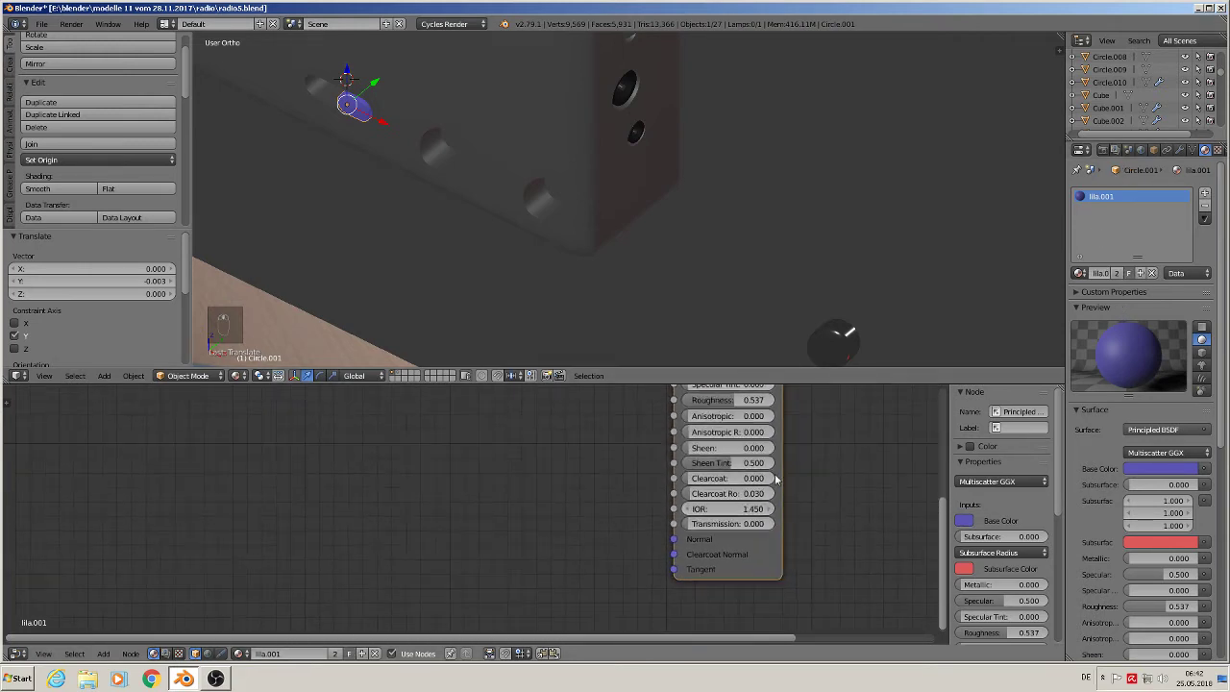
# - Copy the Texture Coordinate, Mapping, Wave Texture and Bump nodes from the radio body's grey plastic.001 material
pyautogui.moveTo(614, 233); pyautogui.dragTo(562, 161, button='middle')
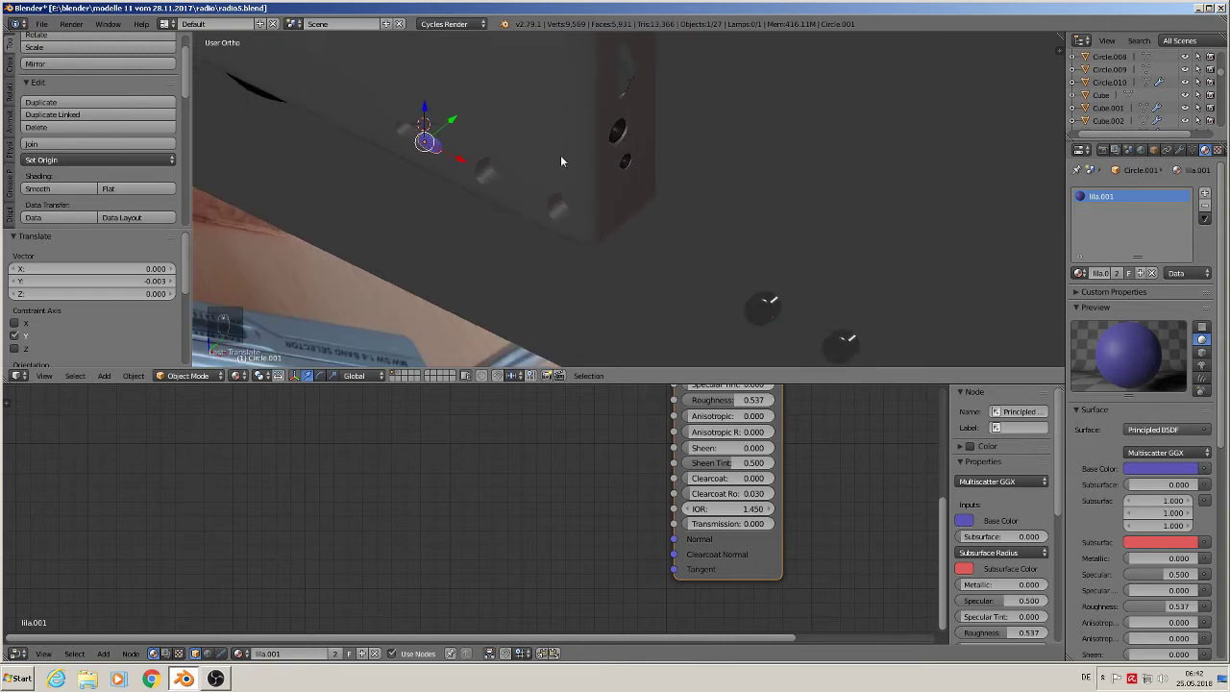
pyautogui.rightClick(624, 87)
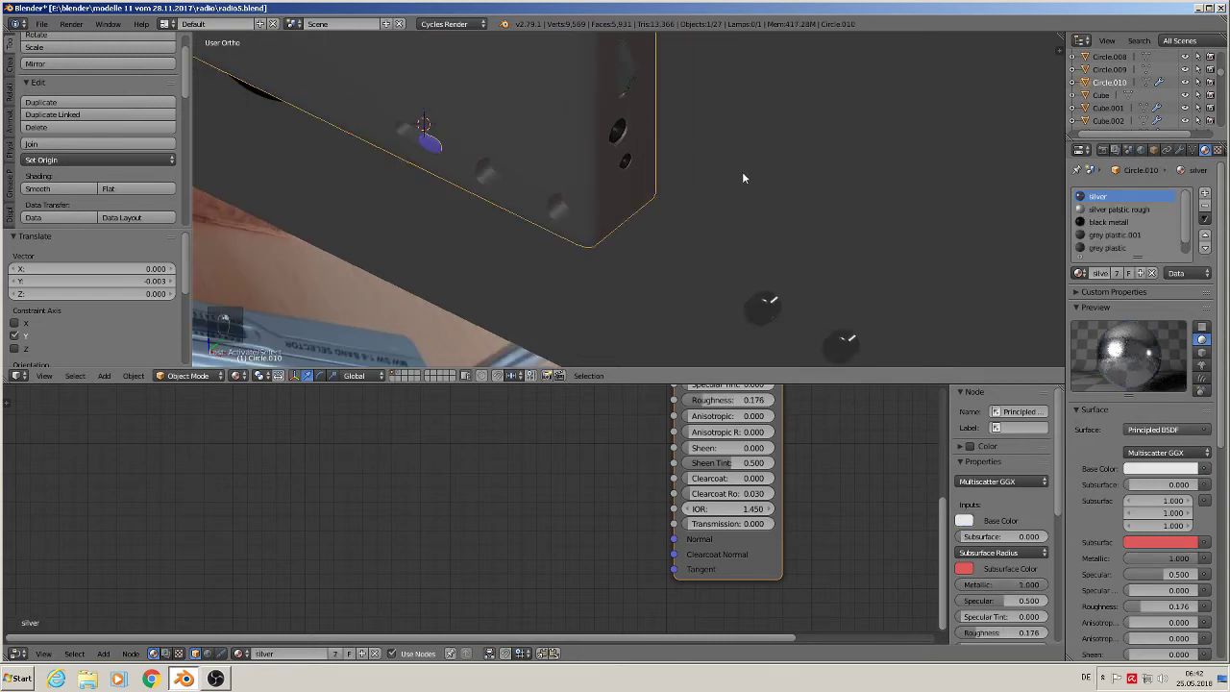
pyautogui.click(1106, 236)
pyautogui.press('Home')
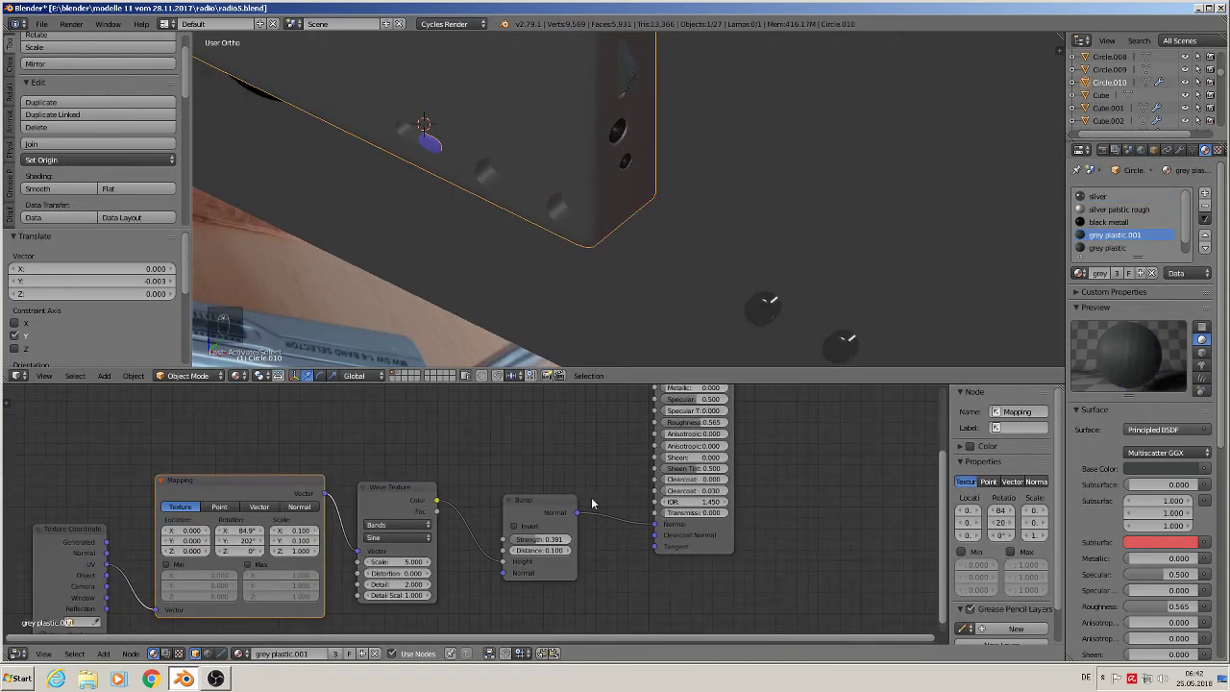
pyautogui.moveTo(629, 488); pyautogui.dragTo(726, 422, button='middle')
pyautogui.scroll(-2, 687, 463)
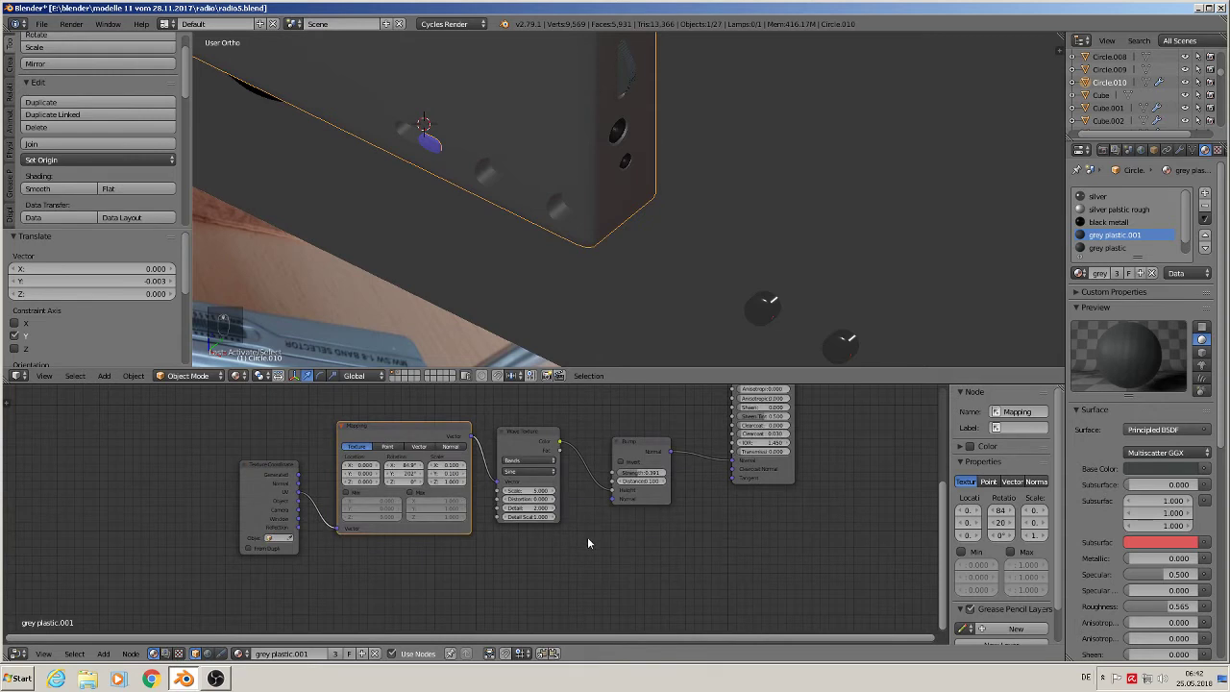
pyautogui.press('b')
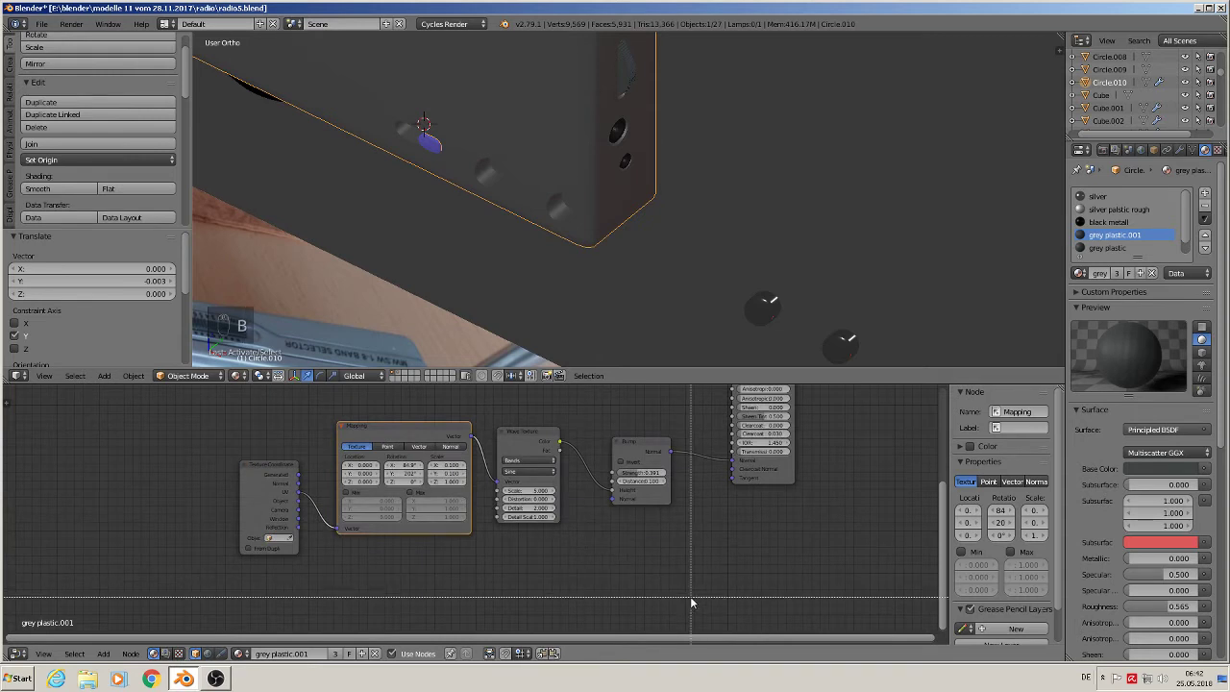
pyautogui.moveTo(690, 596); pyautogui.dragTo(125, 400)
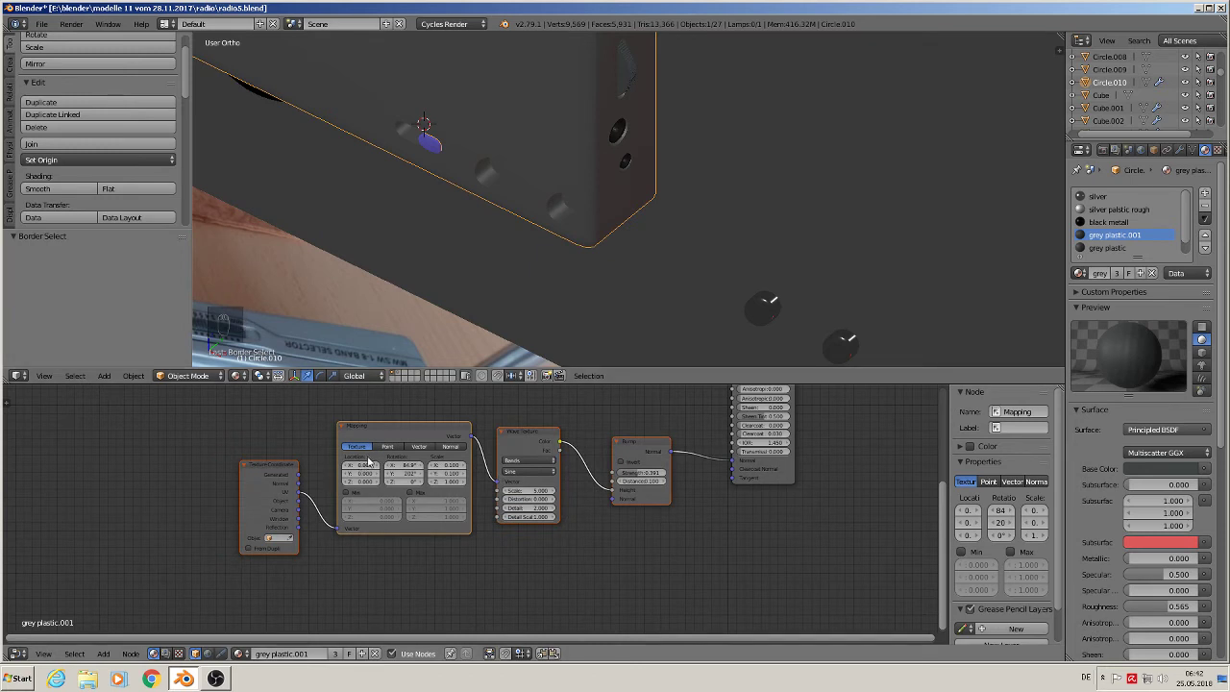
pyautogui.hotkey('ctrl', 'c')
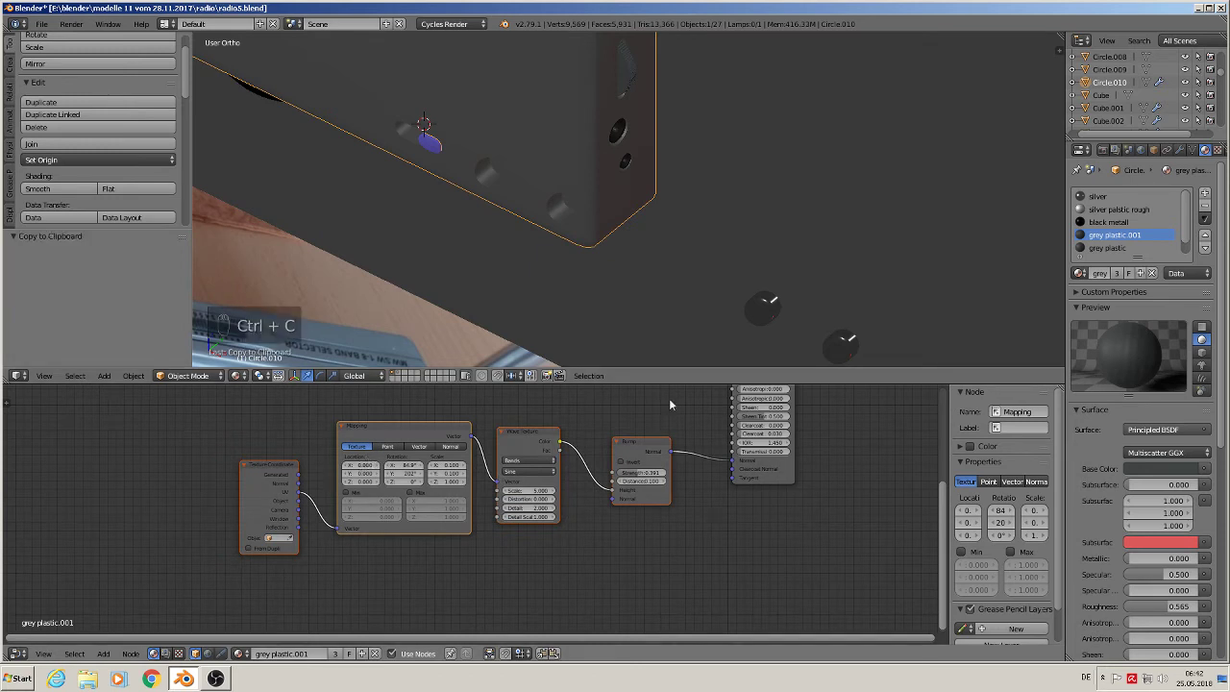
# - Paste the copied nodes into the purple button's material and link Bump's Normal output to the Principled BSDF's Normal input
pyautogui.rightClick(423, 146)
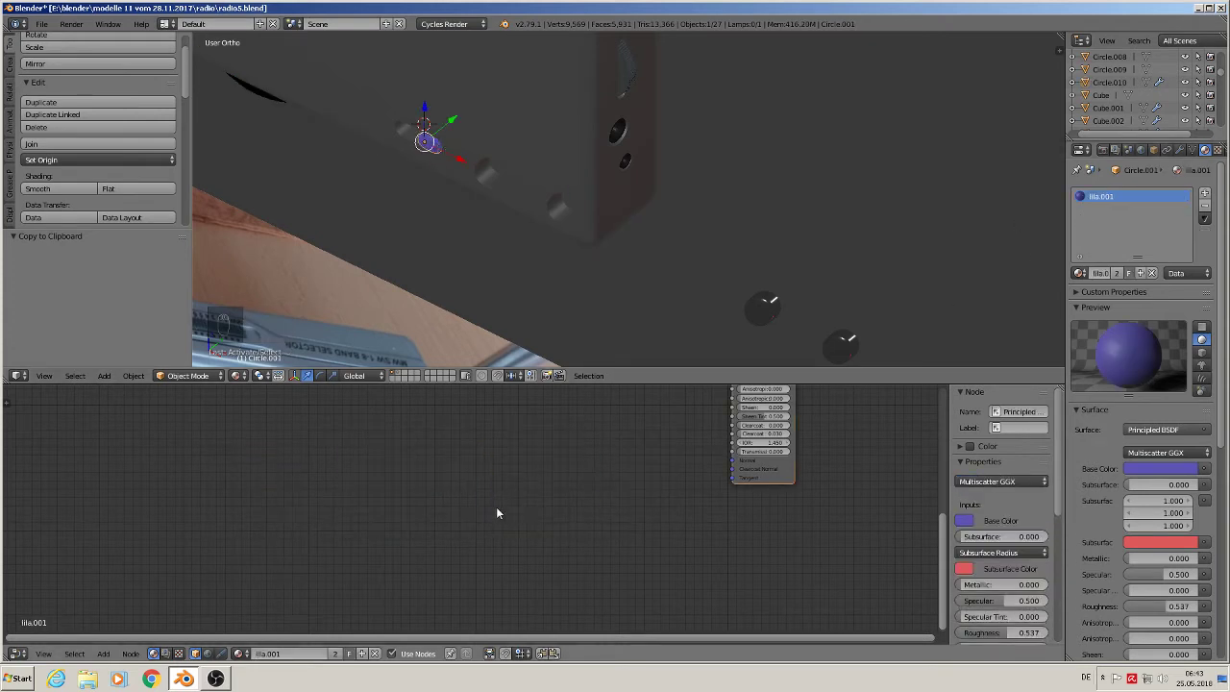
pyautogui.hotkey('ctrl', 'v')
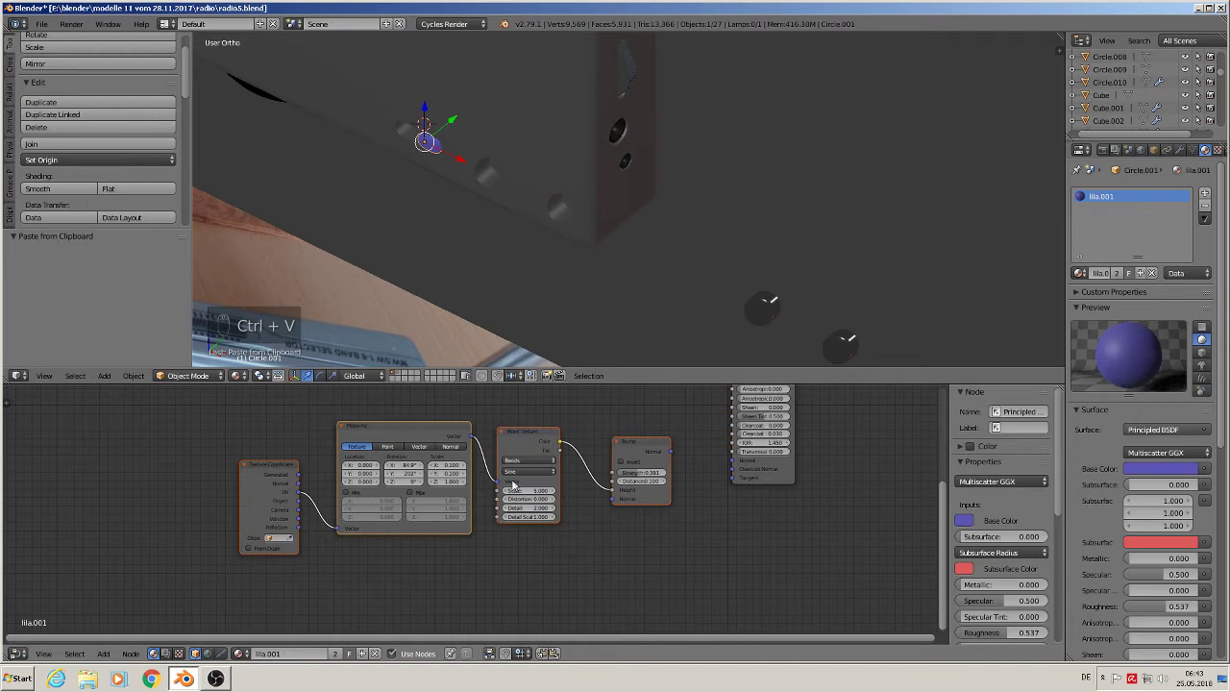
pyautogui.scroll(2, 614, 549)
pyautogui.moveTo(738, 483); pyautogui.dragTo(770, 571, button='middle')
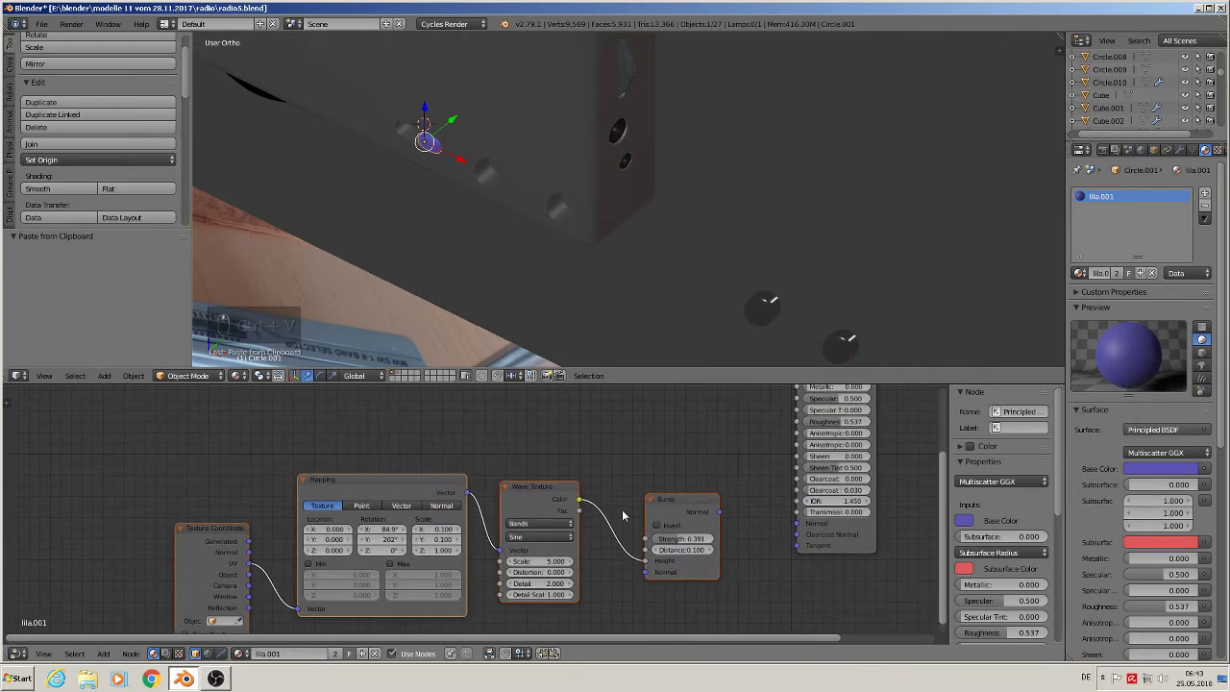
pyautogui.moveTo(718, 511); pyautogui.dragTo(796, 523)
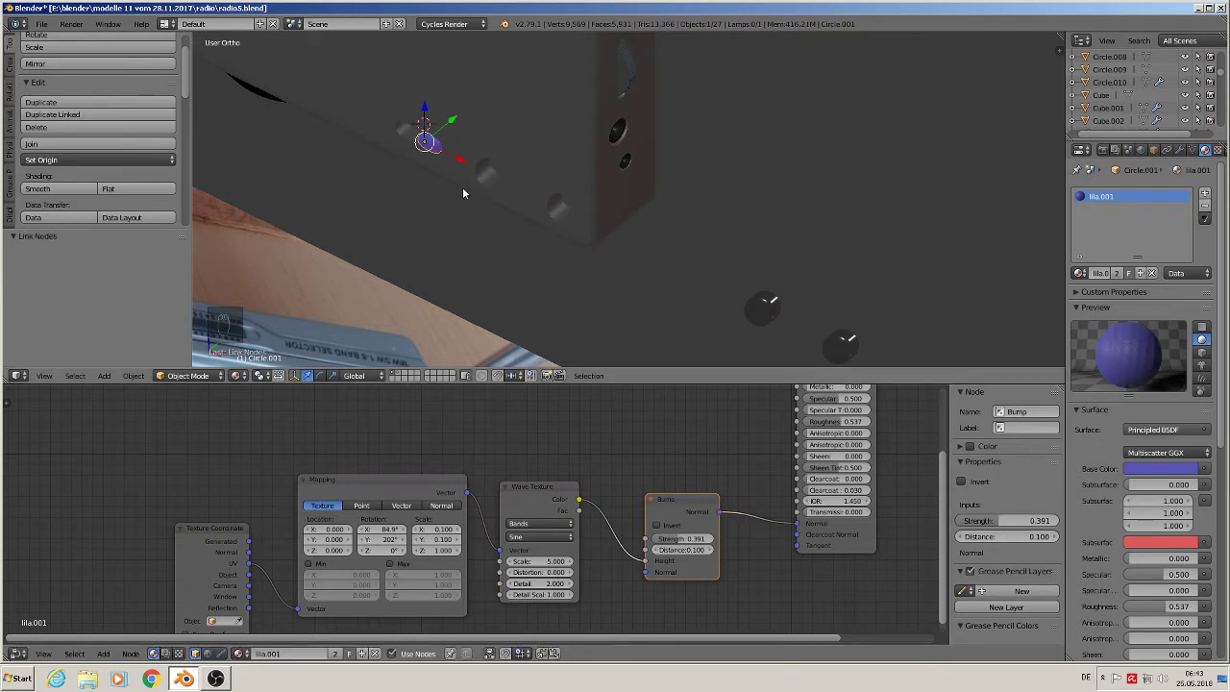
# - Mark seams on the purple button's front rim loop, its rear edge loop and one lower edge across the side wall
pyautogui.scroll(6, 425, 168)
pyautogui.keyDown('shift'); pyautogui.moveTo(364, 129); pyautogui.dragTo(516, 261, button='middle'); pyautogui.keyUp('shift')
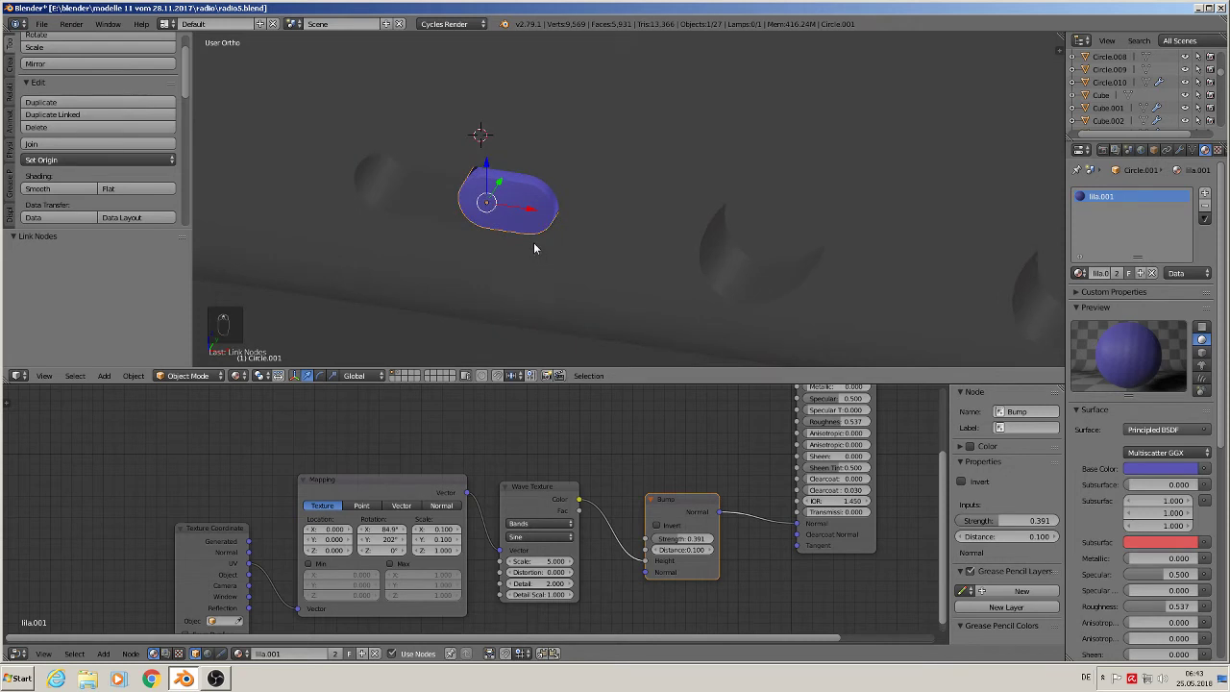
pyautogui.scroll(2, 534, 248)
pyautogui.keyDown('shift'); pyautogui.moveTo(512, 189); pyautogui.dragTo(528, 243, button='middle'); pyautogui.keyUp('shift')
pyautogui.press('Tab')
pyautogui.scroll(3, 513, 234)
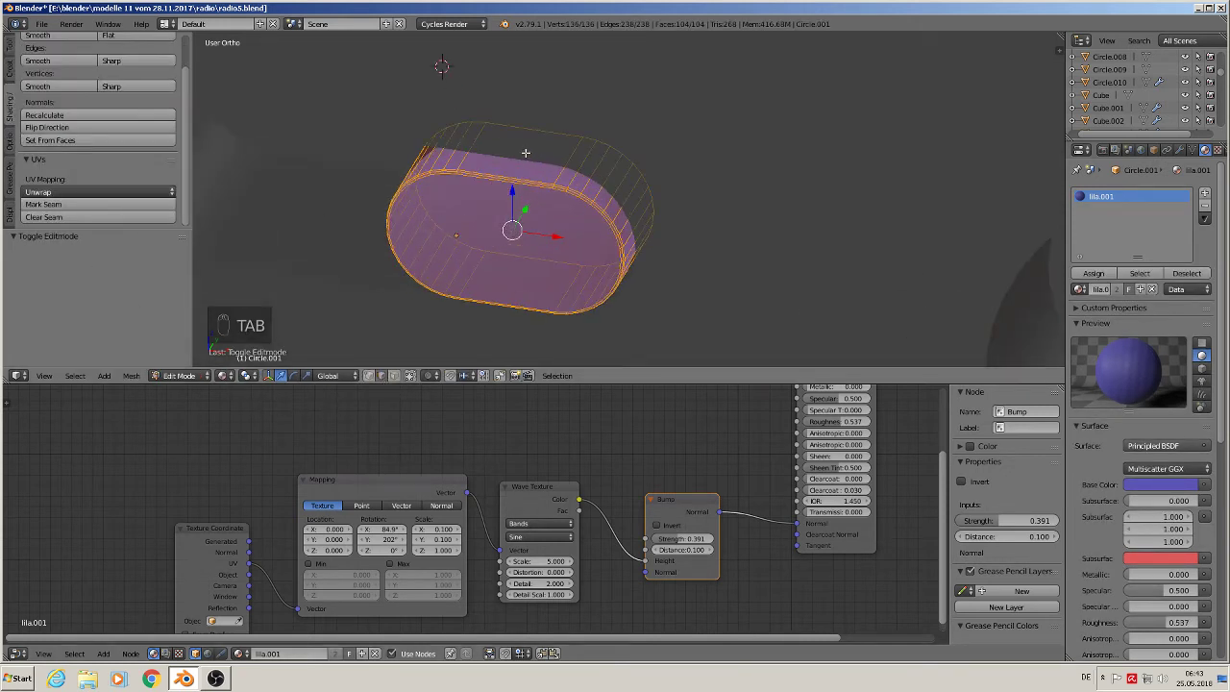
pyautogui.keyDown('alt'); pyautogui.rightClick(475, 173); pyautogui.keyUp('alt')
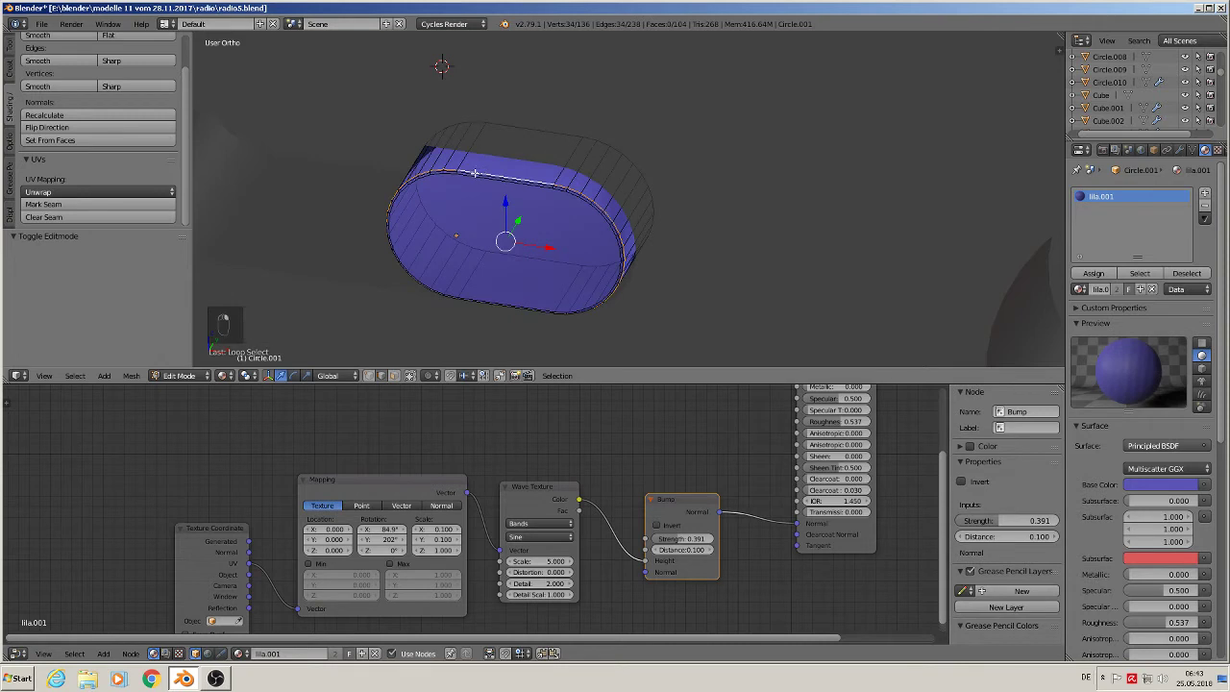
pyautogui.click(83, 208)
pyautogui.keyDown('alt'); pyautogui.rightClick(503, 124); pyautogui.keyUp('alt')
pyautogui.click(83, 207)
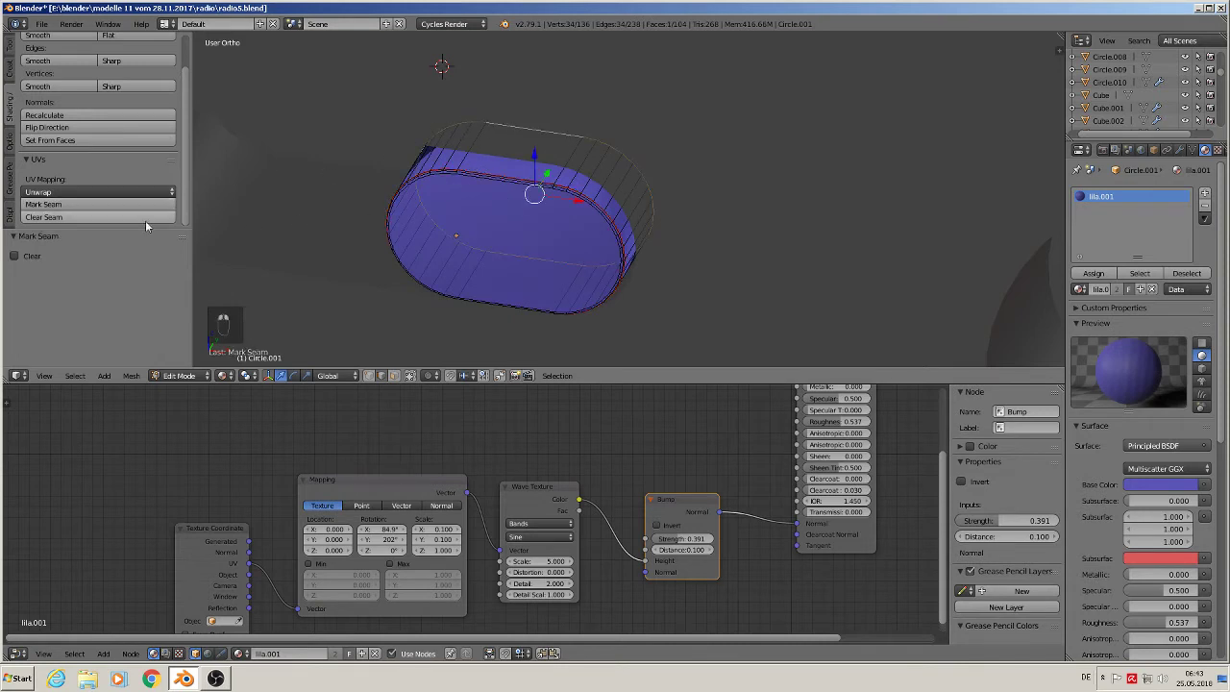
pyautogui.keyDown('alt'); pyautogui.rightClick(470, 276); pyautogui.keyUp('alt')
pyautogui.click(75, 204)
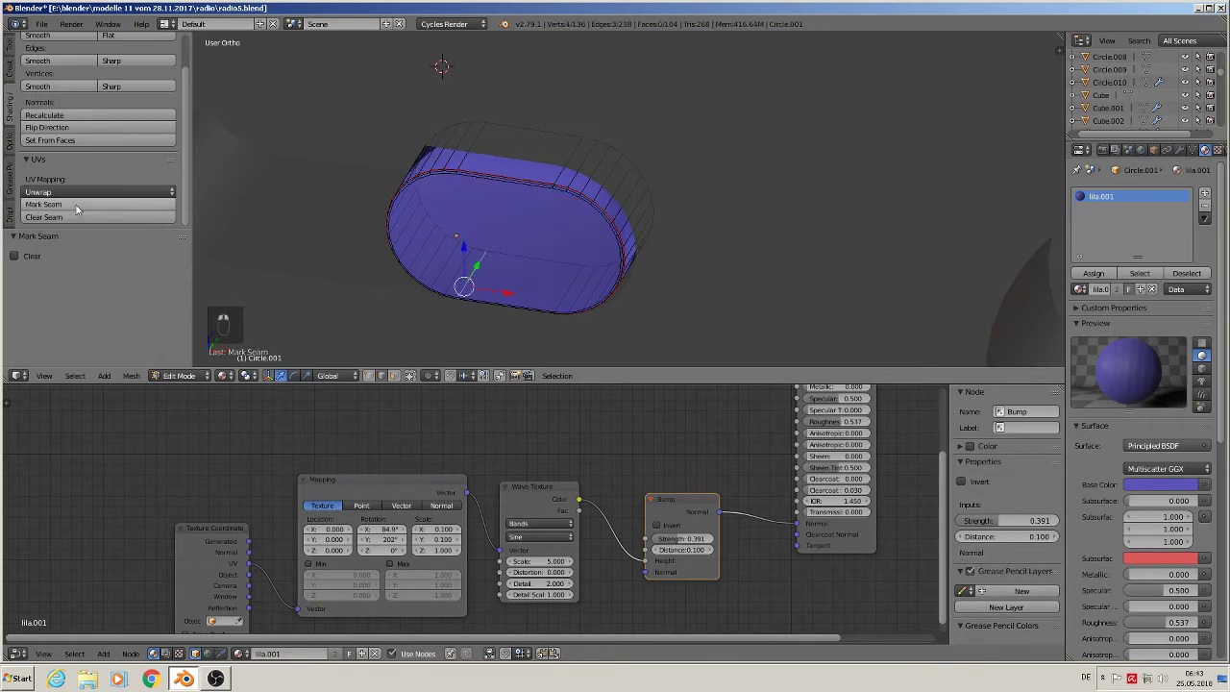
# - Unwrap the purple button's entire mesh along its marked seams
pyautogui.press('Tab')
pyautogui.press('Tab')
pyautogui.press('a')
pyautogui.press('a')
pyautogui.press('a')
pyautogui.press('a')
pyautogui.press('a')
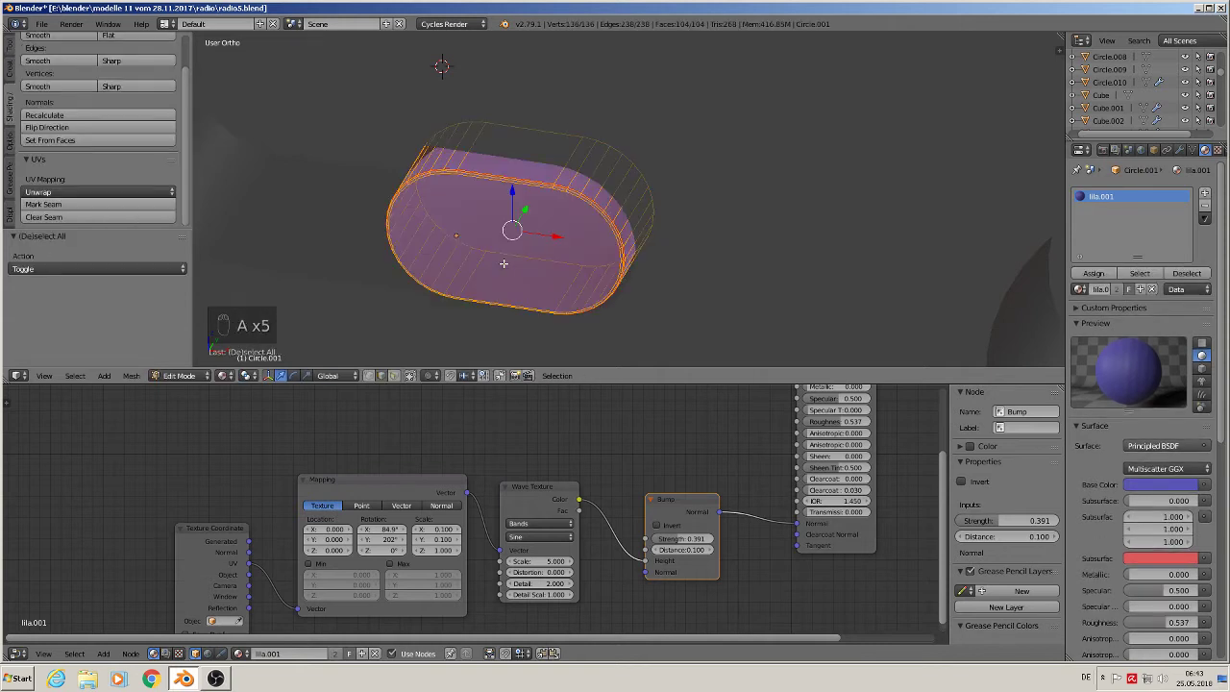
pyautogui.press('u')
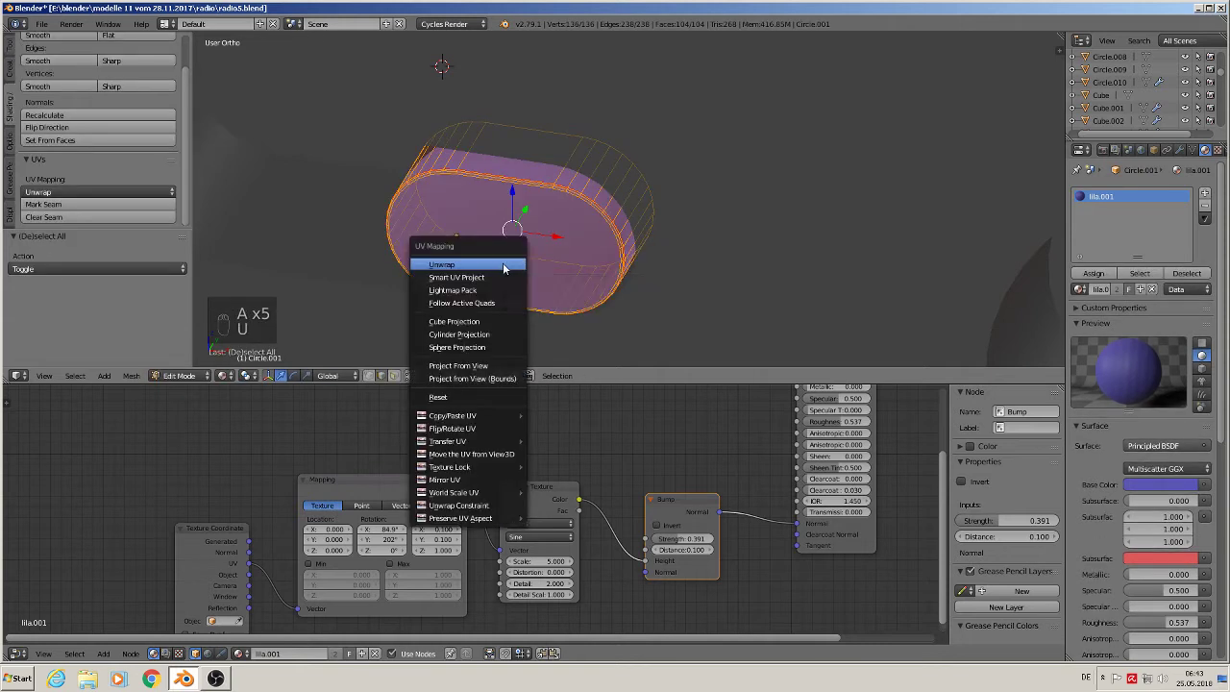
pyautogui.click(503, 262)
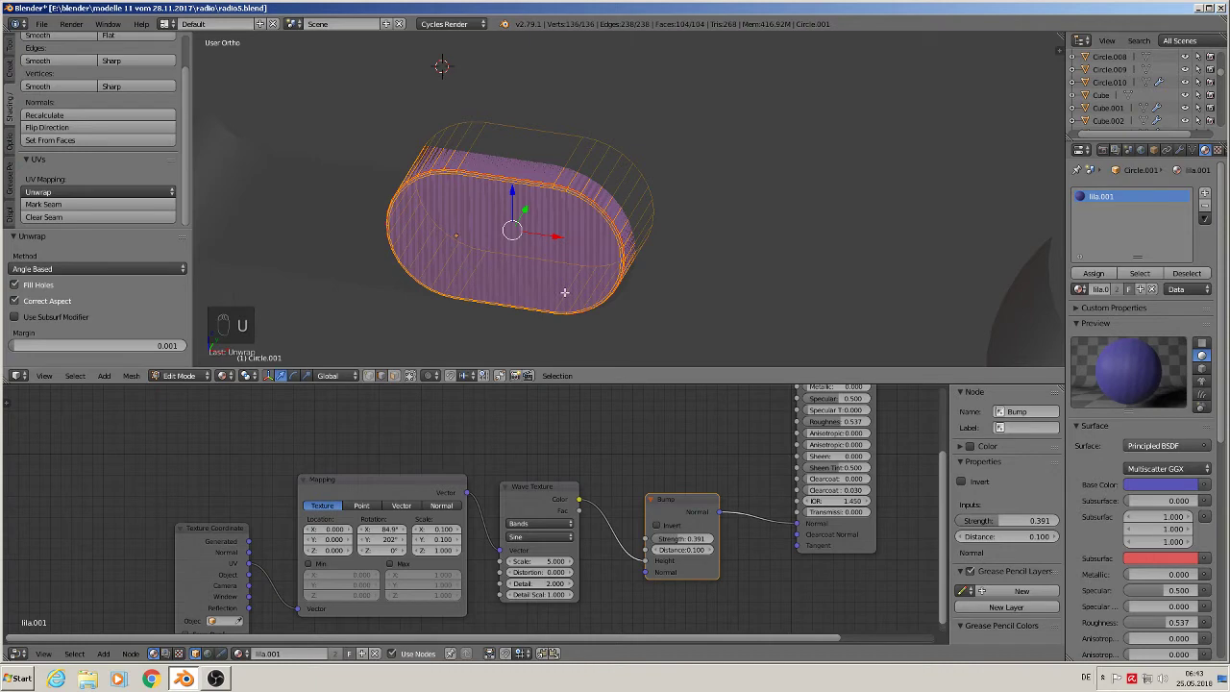
pyautogui.press('Tab')
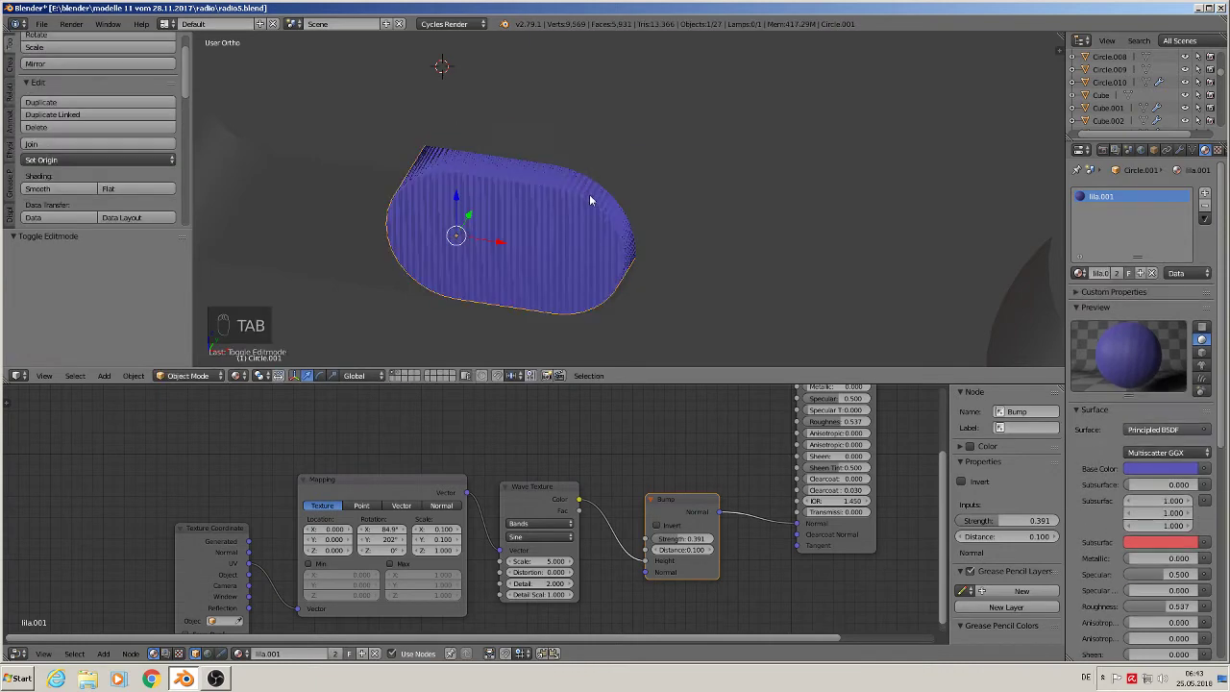
# - Add a second material slot to the purple button and assign the original lila material to that slot
pyautogui.press('Tab')
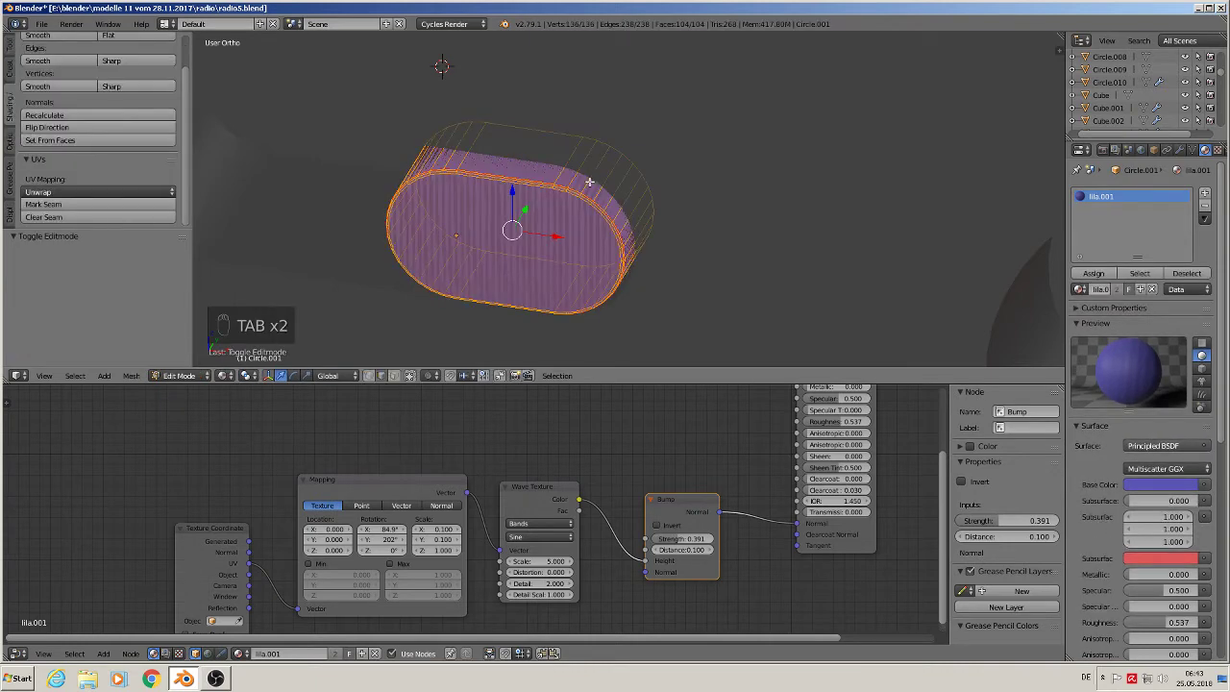
pyautogui.keyDown('alt'); pyautogui.rightClick(588, 181); pyautogui.keyUp('alt')
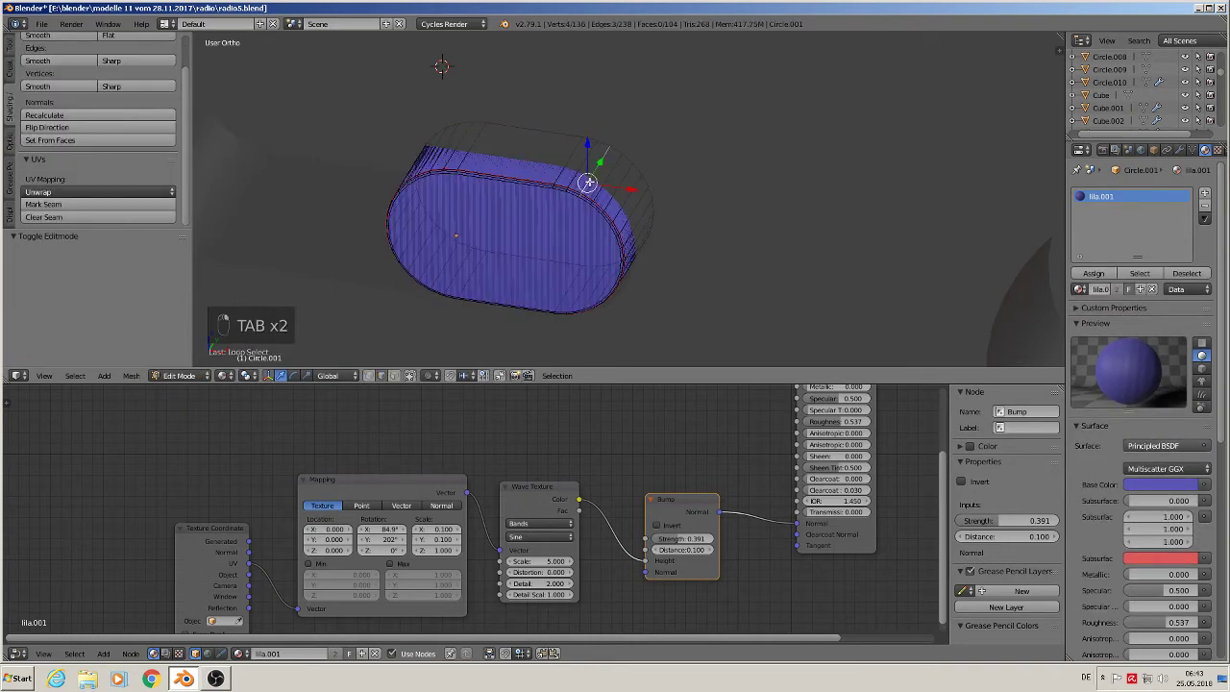
pyautogui.click(1208, 194)
pyautogui.click(1079, 289)
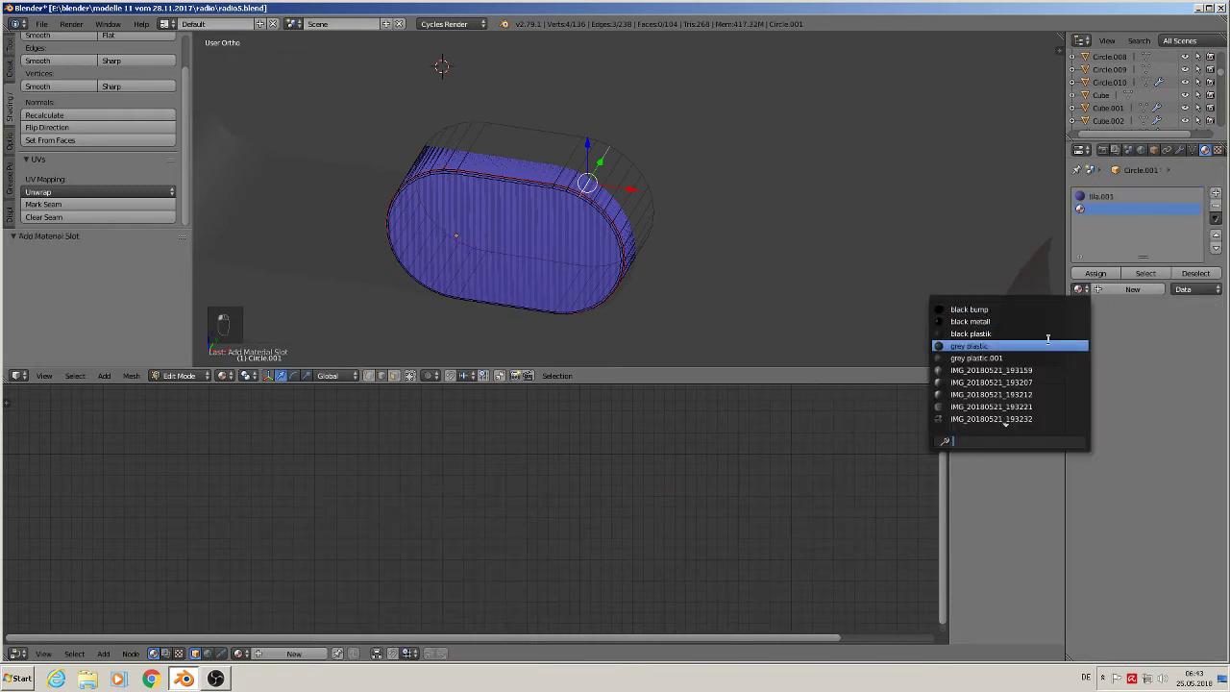
pyautogui.write('lila')
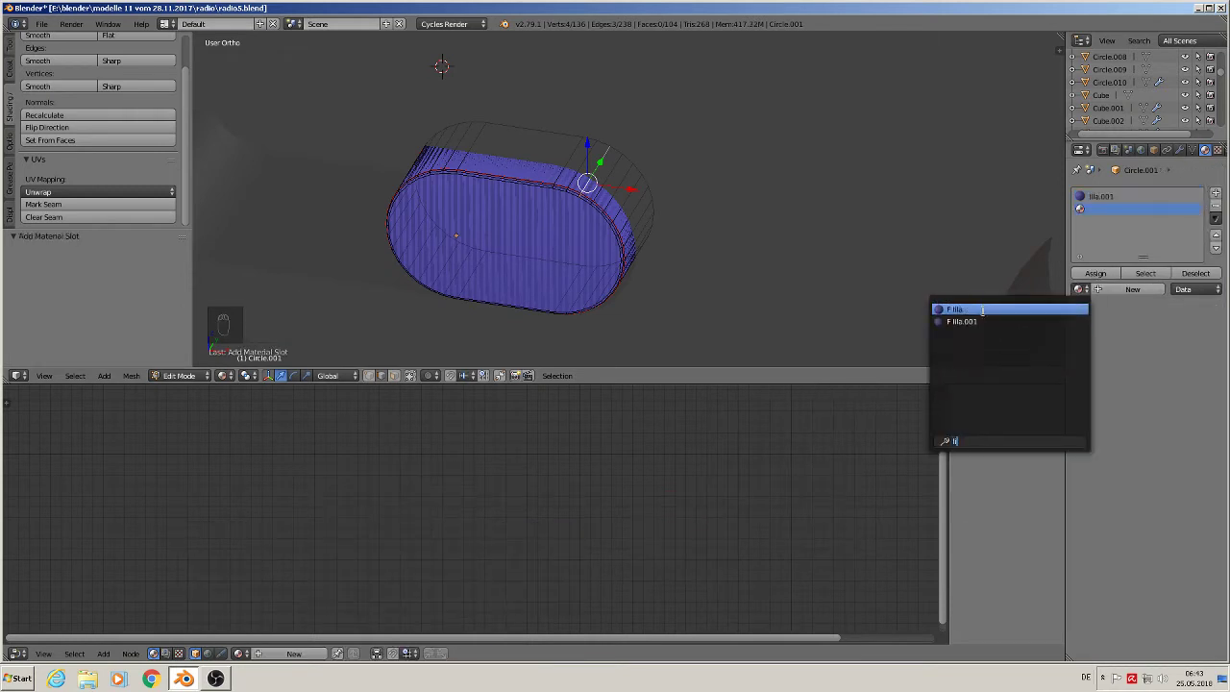
pyautogui.click(982, 309)
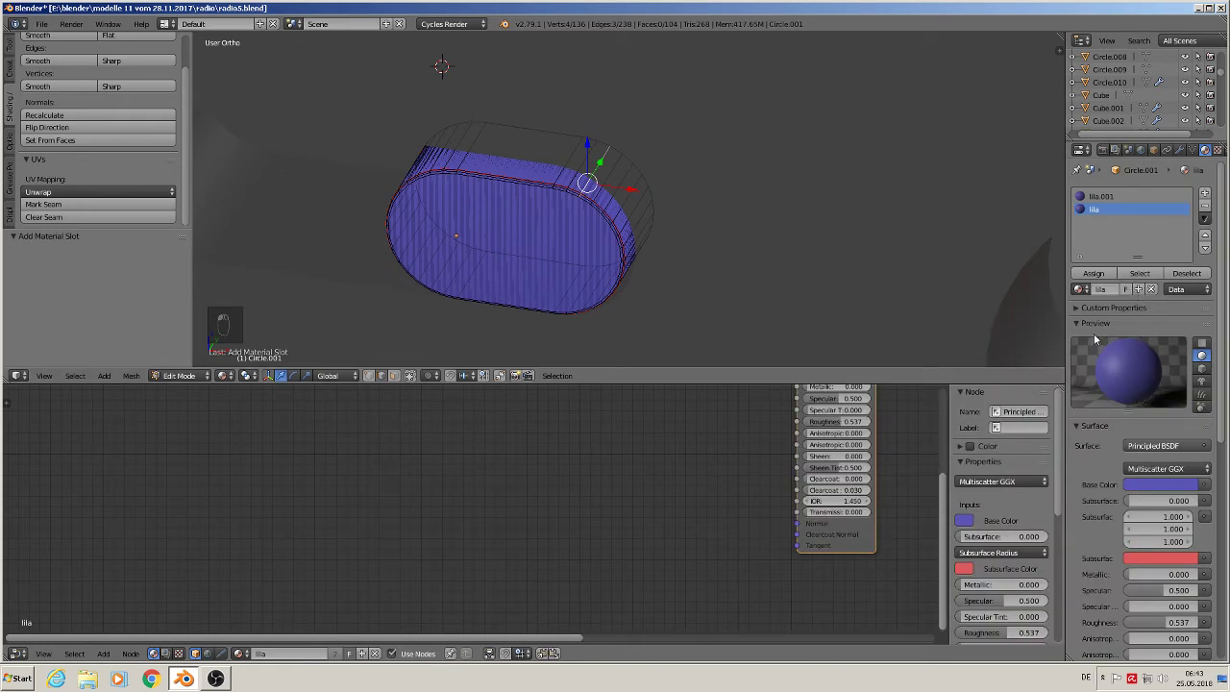
# - Assign the plain lila material to the loop of side-wall faces around the purple button and return to Object Mode
pyautogui.click(396, 377)
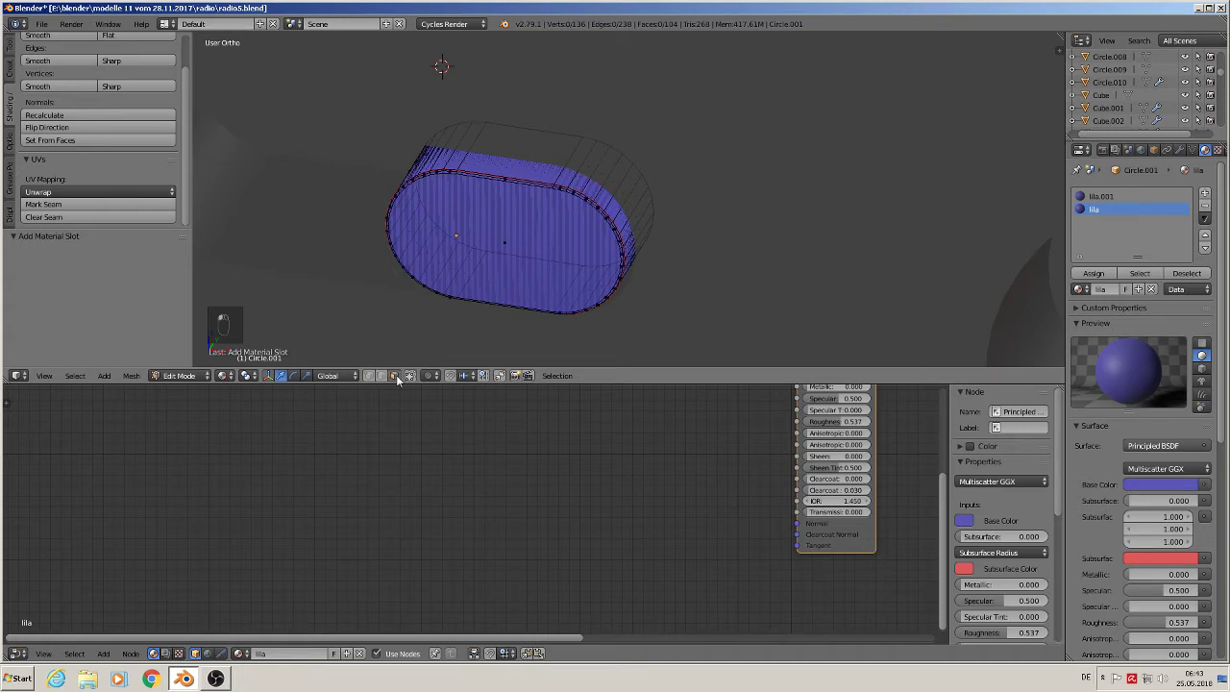
pyautogui.keyDown('alt'); pyautogui.rightClick(583, 205); pyautogui.keyUp('alt')
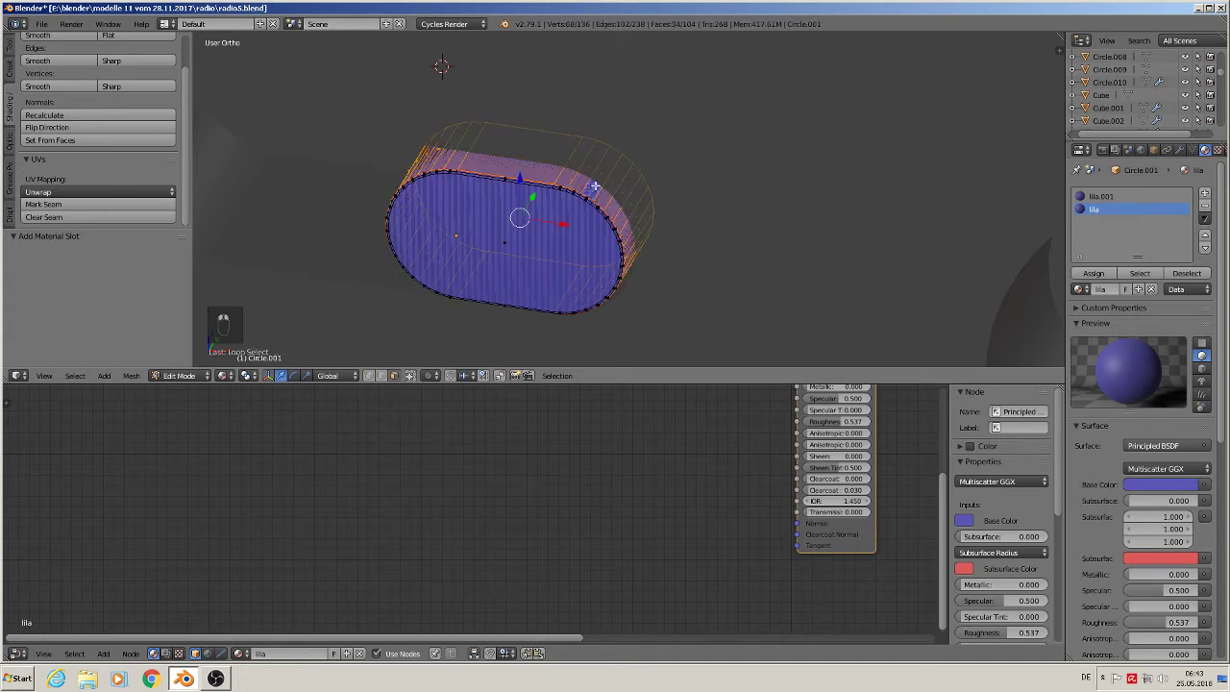
pyautogui.click(1093, 273)
pyautogui.press('Tab')
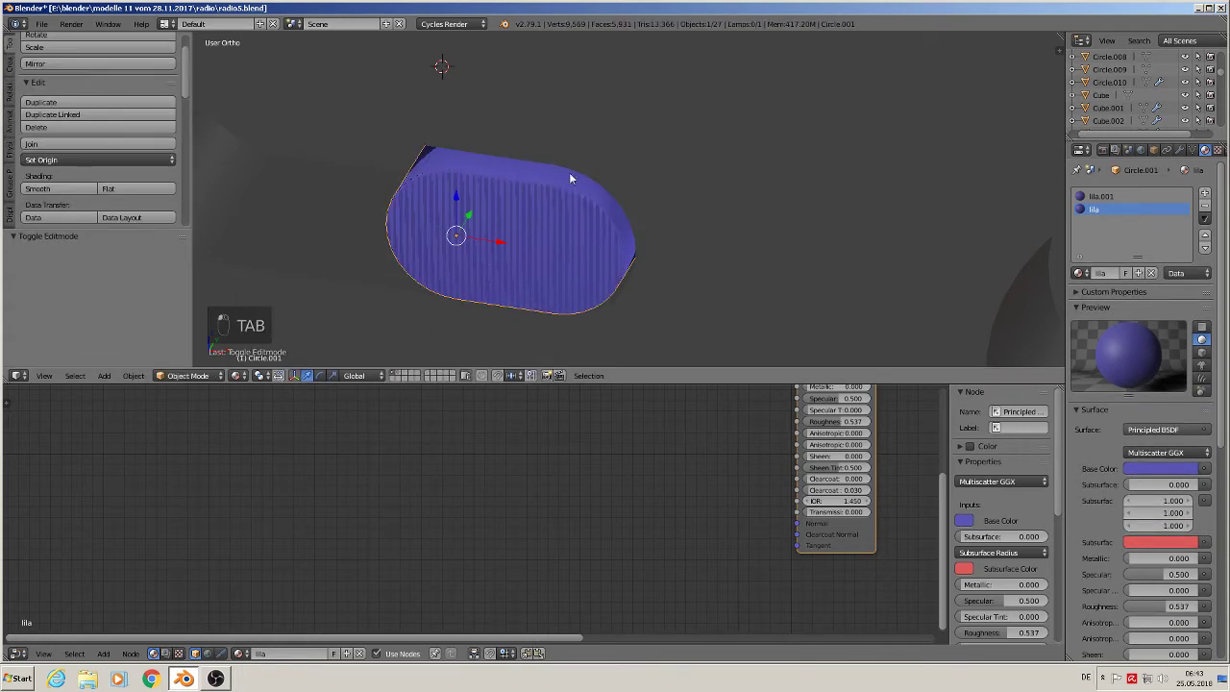
# - Select the radio body and set the X and Y scale of grey plastic.001's Mapping node to 0.4
pyautogui.rightClick(543, 242)
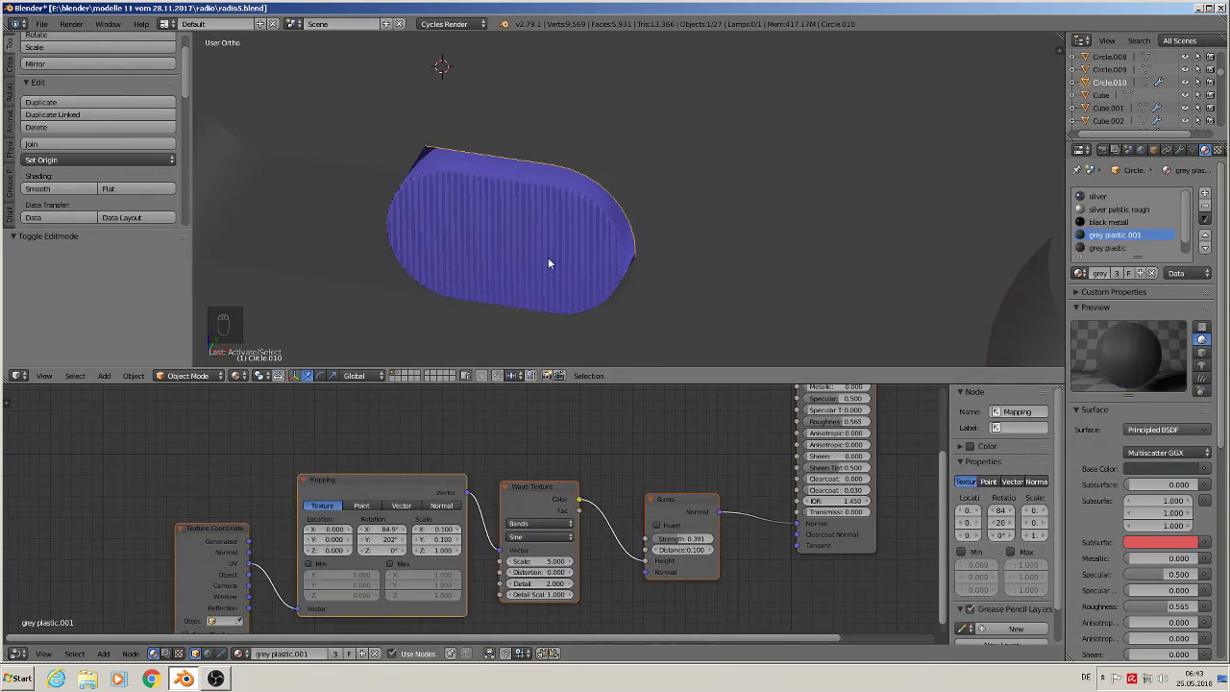
pyautogui.moveTo(632, 486); pyautogui.dragTo(760, 388, button='middle')
pyautogui.scroll(1, 564, 414)
pyautogui.scroll(2, 565, 414)
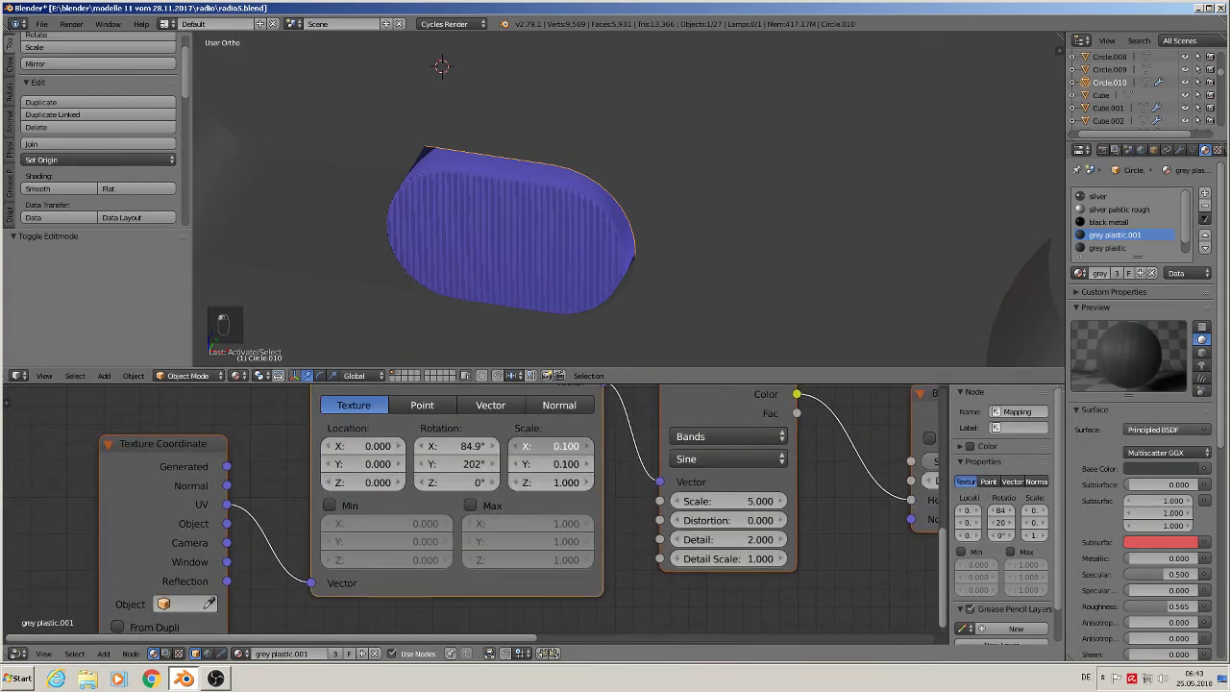
pyautogui.click(587, 455)
pyautogui.click(587, 448)
pyautogui.click(587, 449)
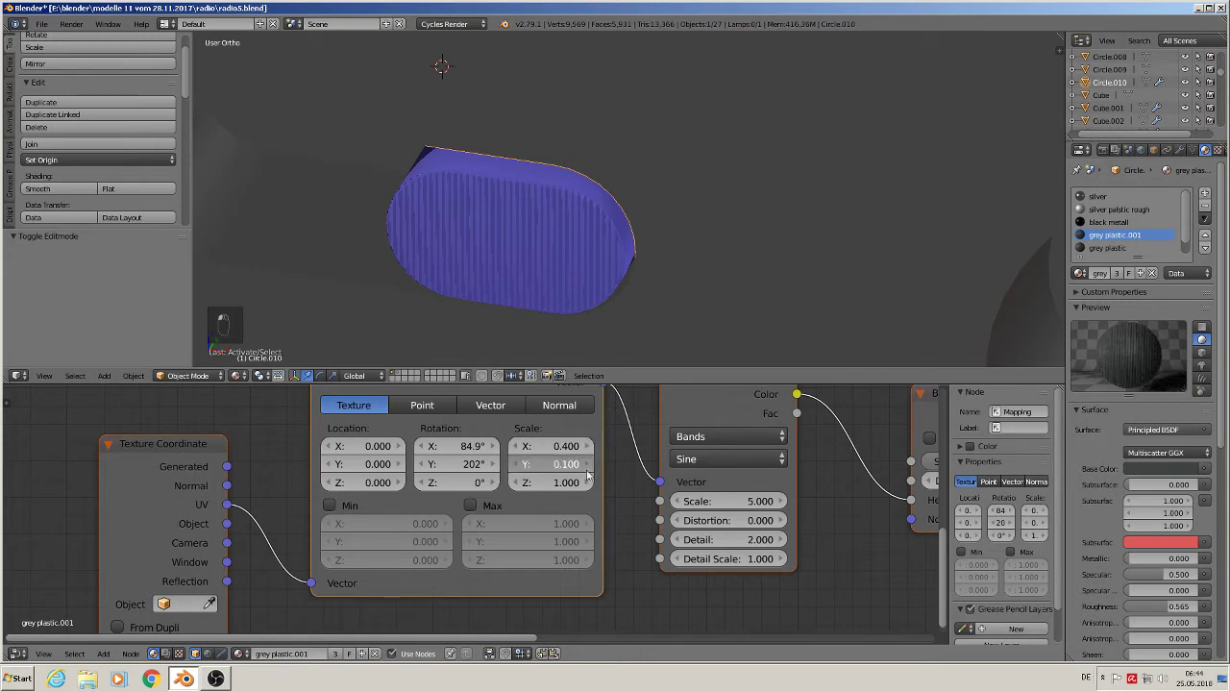
pyautogui.click(587, 470)
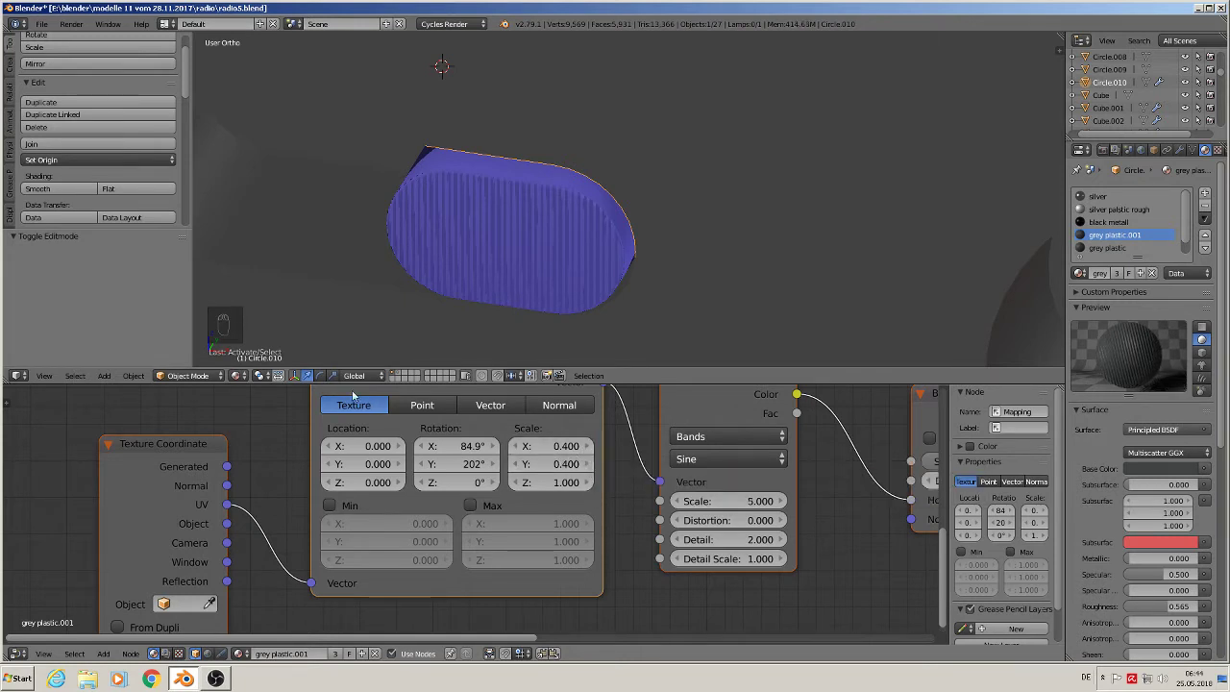
# - Preview the button area in Rendered shading and raise the grey plastic.001 Mapping scale to 0.7 in X and Y
pyautogui.click(238, 374)
pyautogui.click(255, 291)
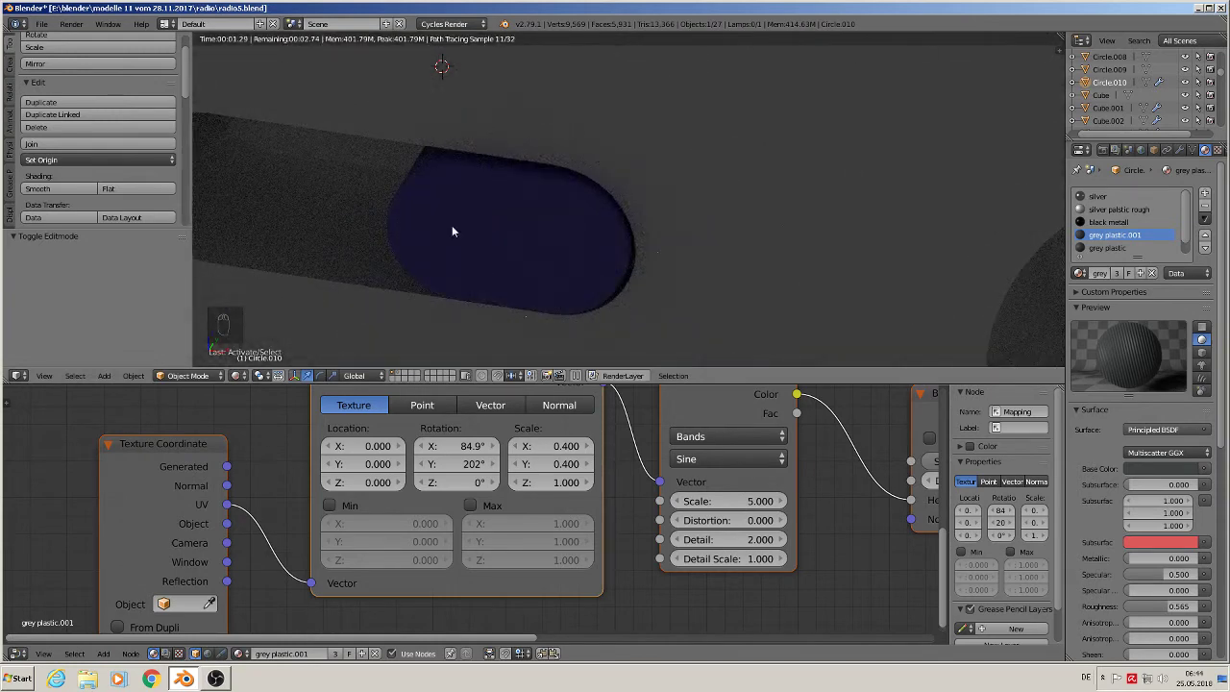
pyautogui.scroll(2, 561, 217)
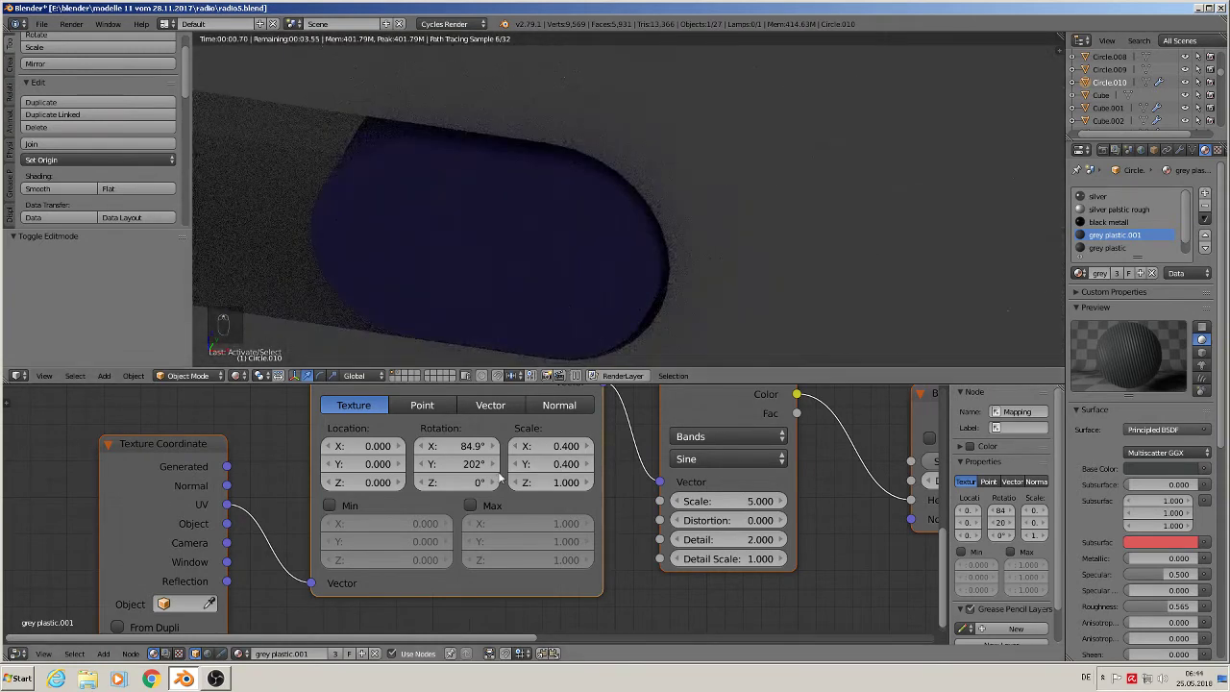
pyautogui.click(588, 448)
pyautogui.click(588, 447)
pyautogui.click(588, 448)
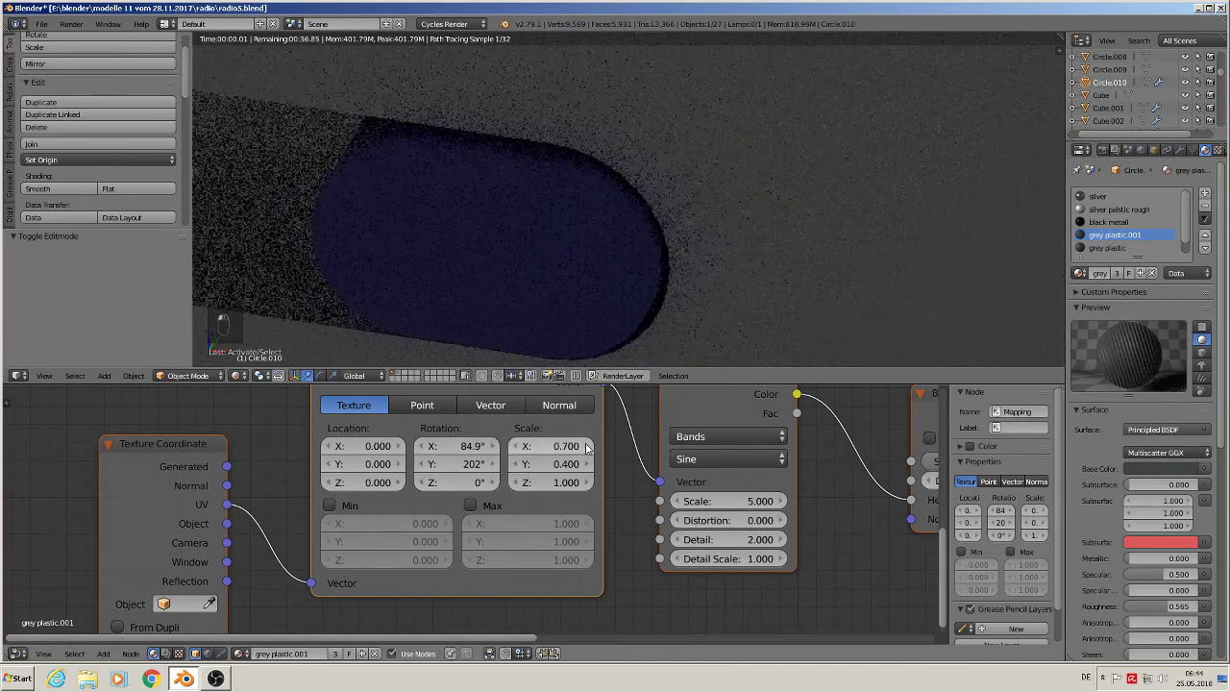
pyautogui.click(588, 465)
pyautogui.click(588, 465)
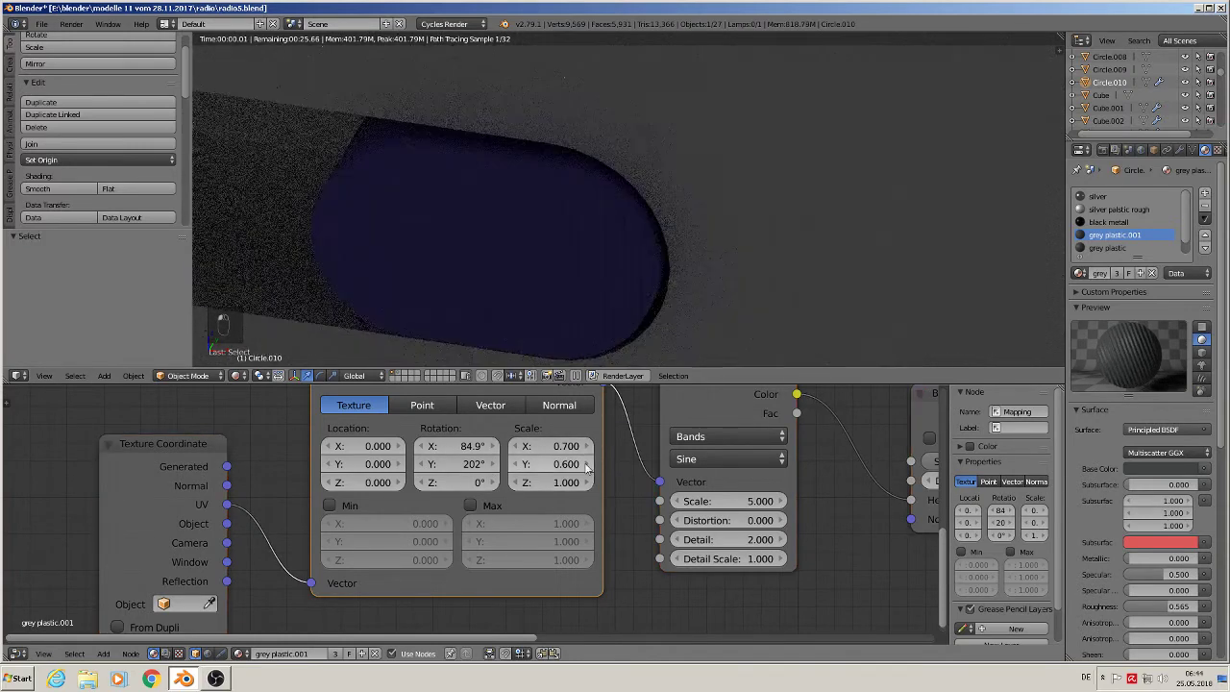
pyautogui.click(588, 465)
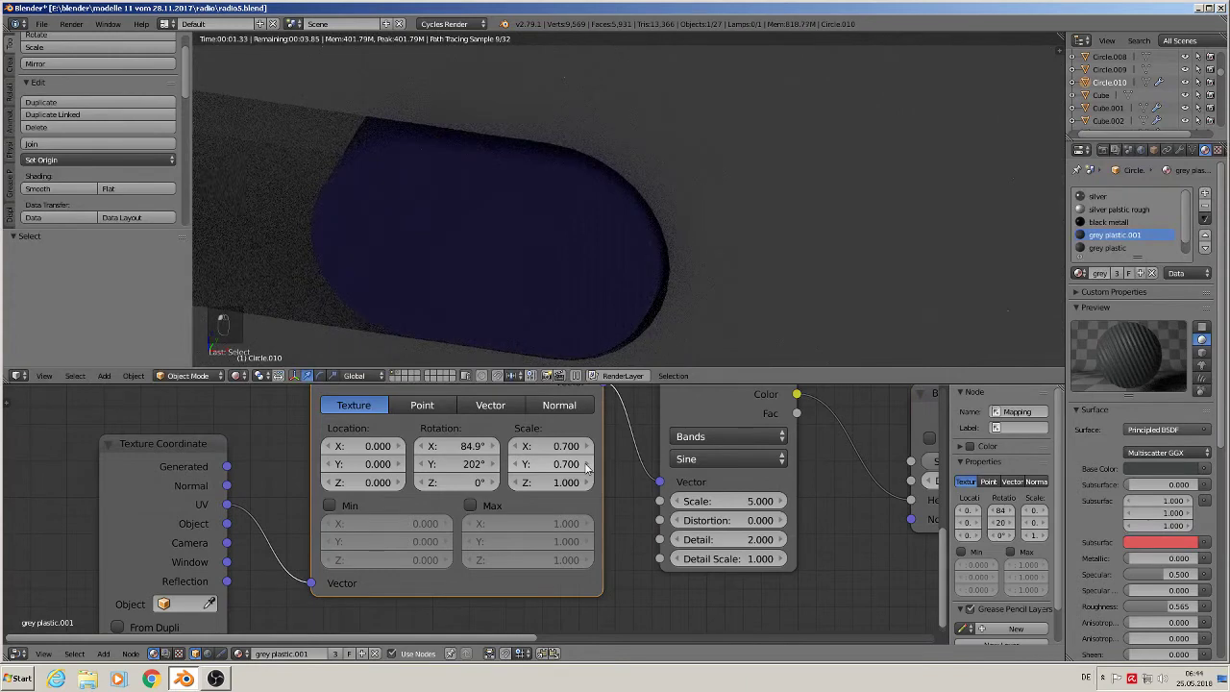
# - Set the grey plastic.001 Mapping node's X and Y scale to 1
pyautogui.click(563, 447)
pyautogui.write('1')
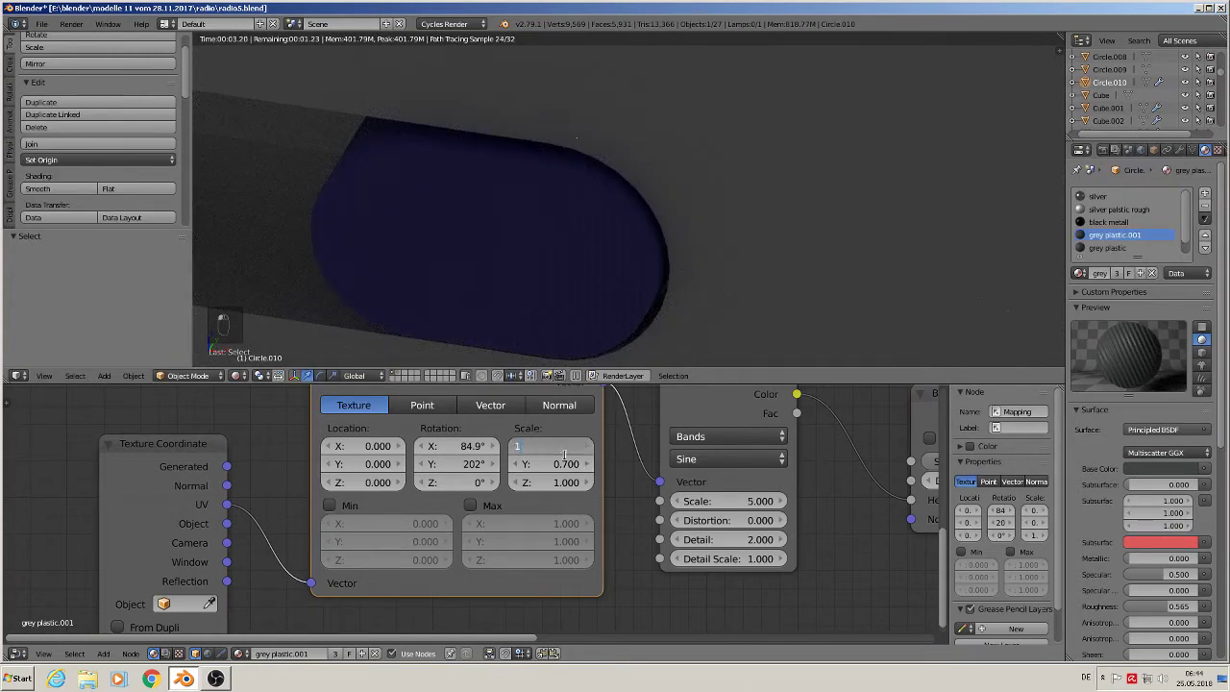
pyautogui.press('Return')
pyautogui.write('1')
pyautogui.press('Return')
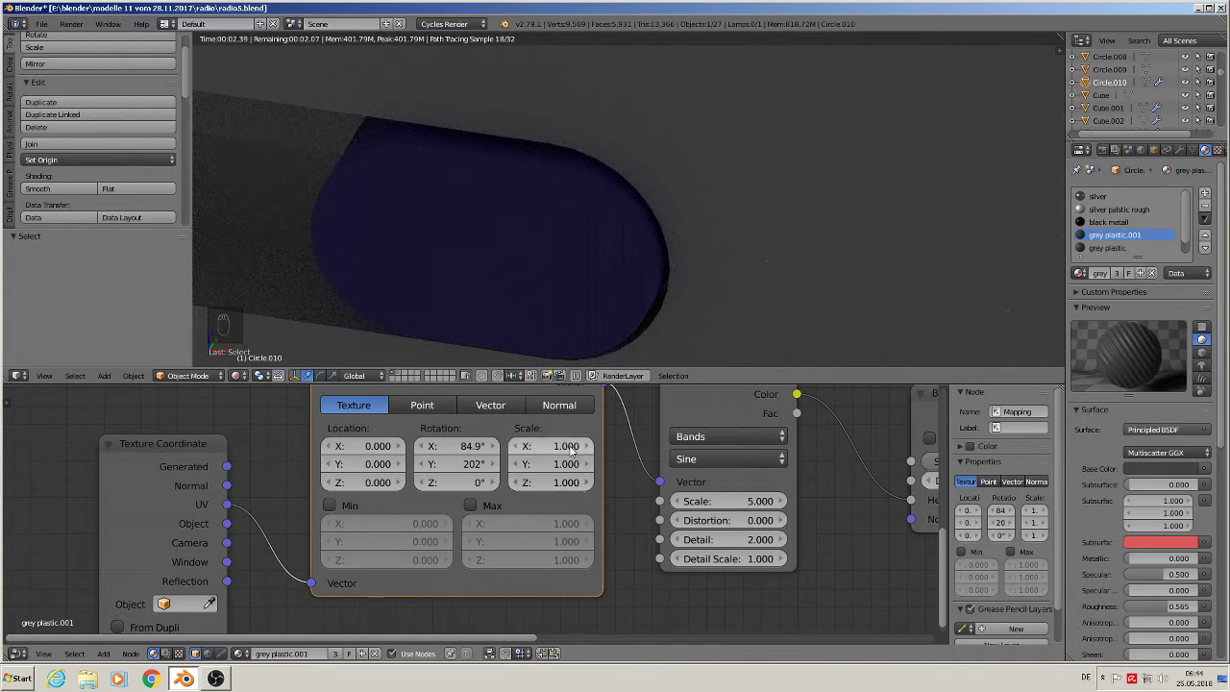
# - Set the grey plastic.001 Mapping node's X and Y scale to 2
pyautogui.click(570, 449)
pyautogui.write('2')
pyautogui.press('Return')
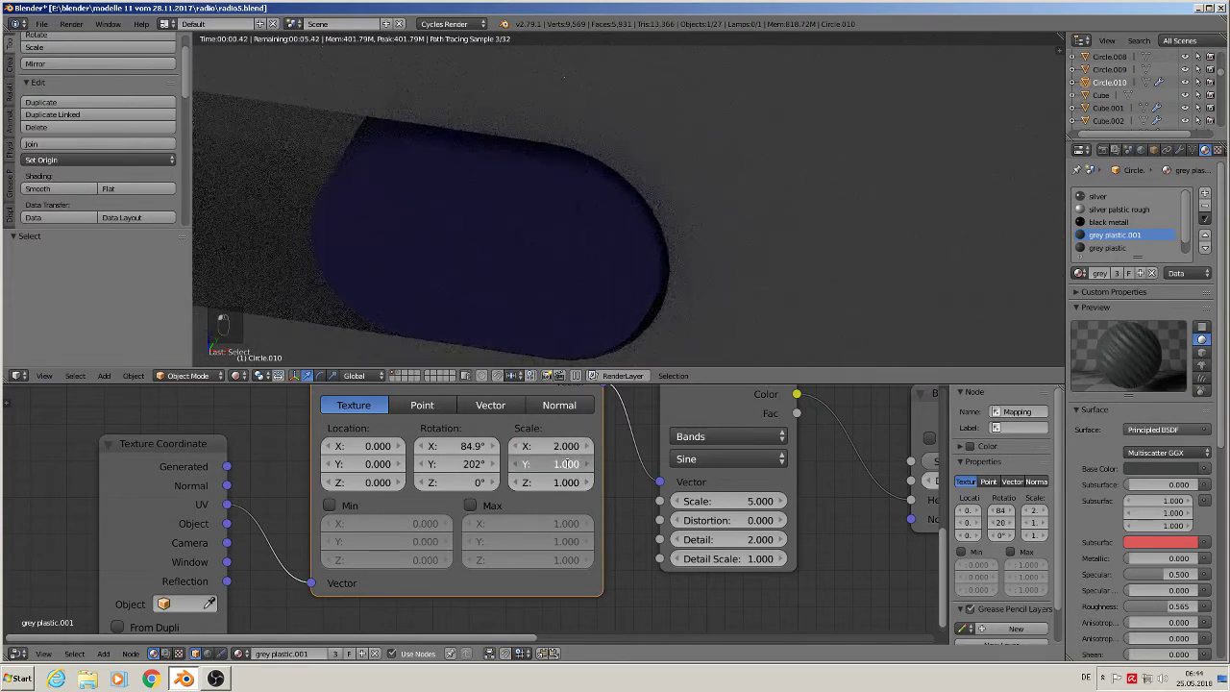
pyautogui.write('2')
pyautogui.press('Return')
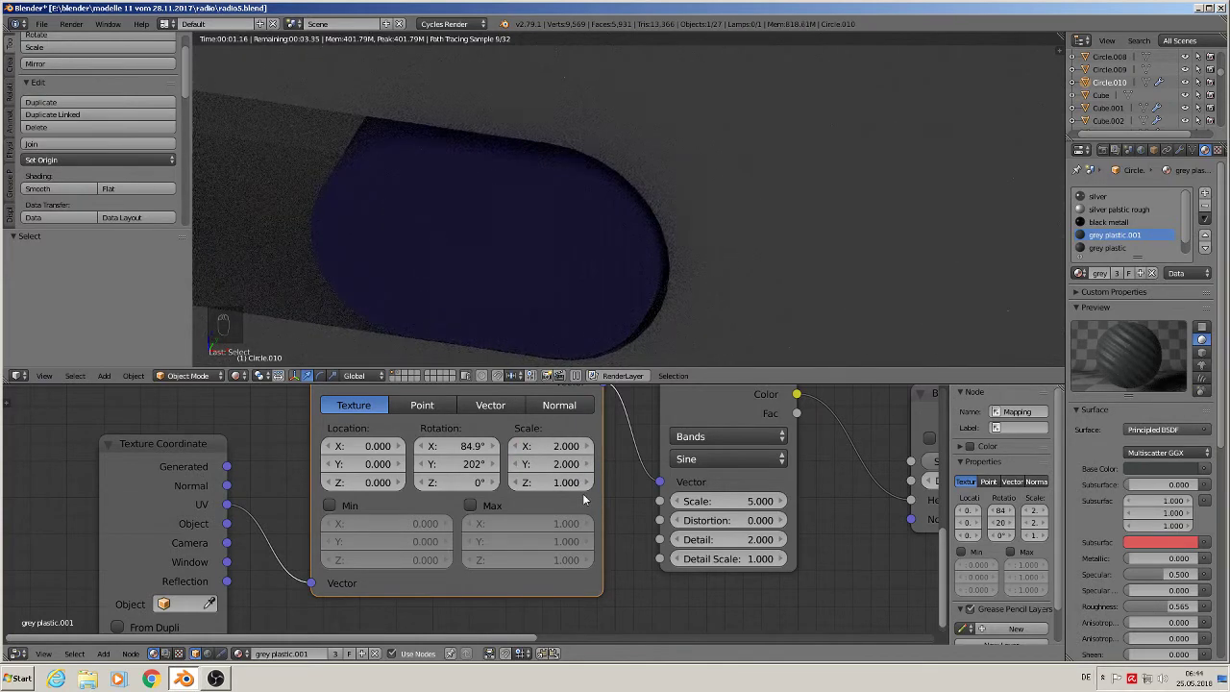
# - Examine the rendered button and its surrounding body surface, and return the viewport to Material shading
pyautogui.scroll(-2, 592, 489)
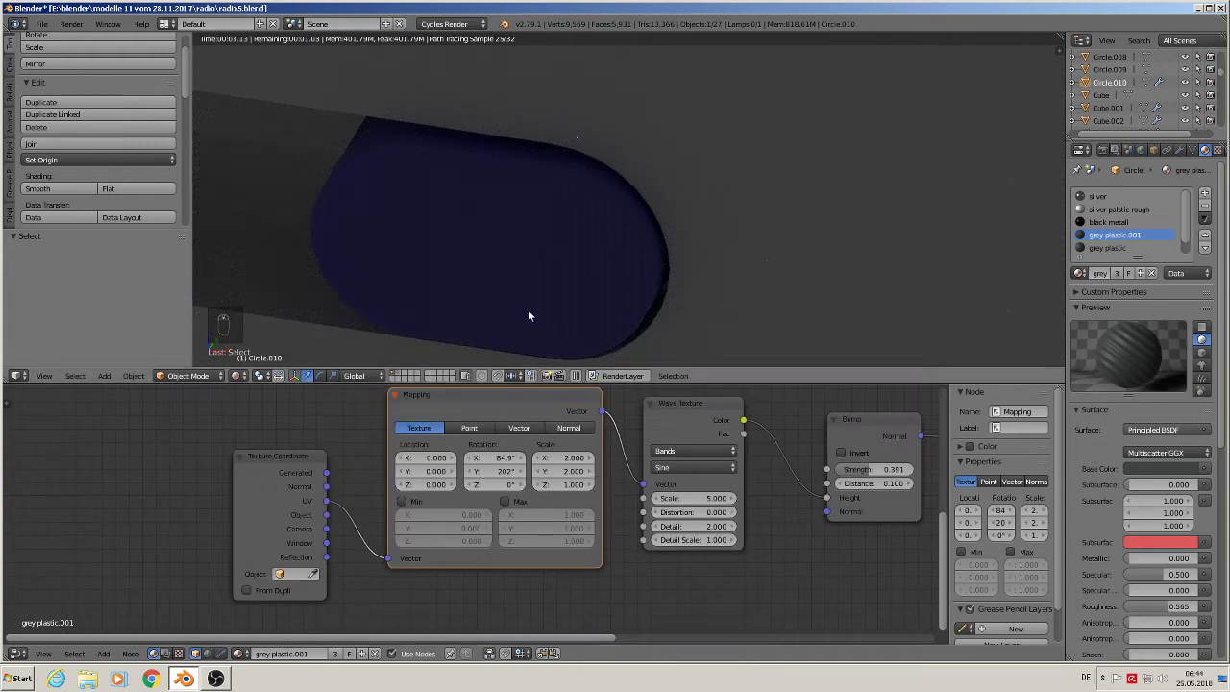
pyautogui.scroll(-2, 528, 315)
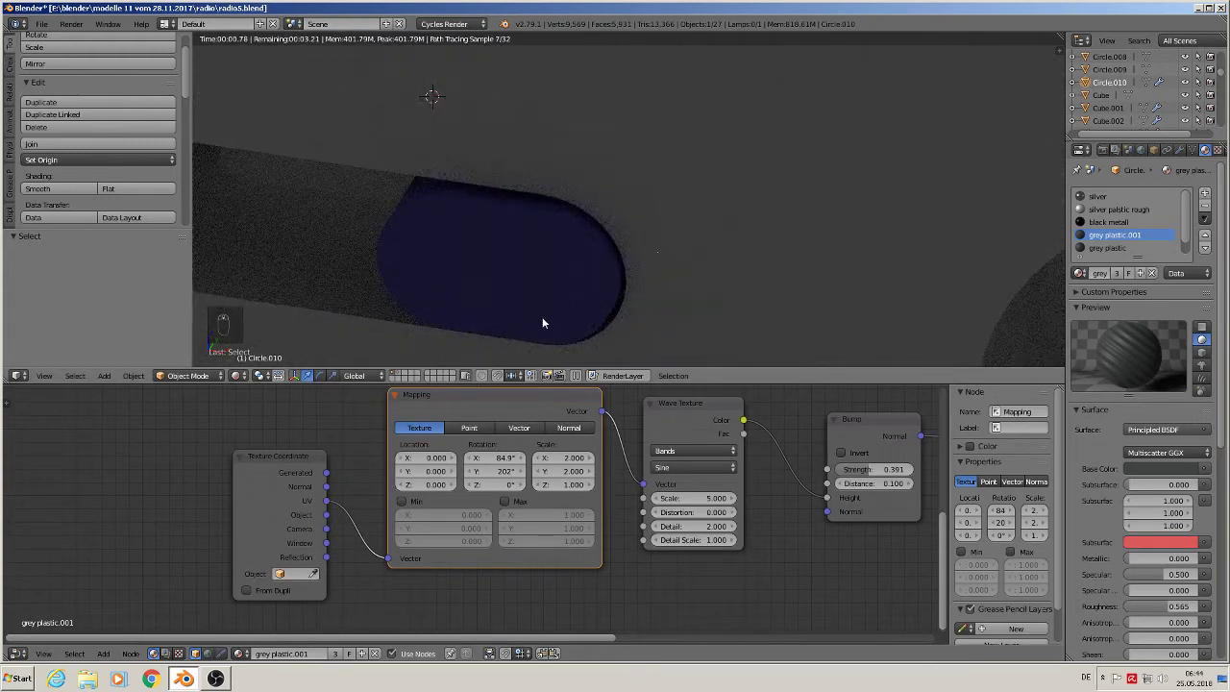
pyautogui.moveTo(711, 472); pyautogui.dragTo(434, 494, button='middle')
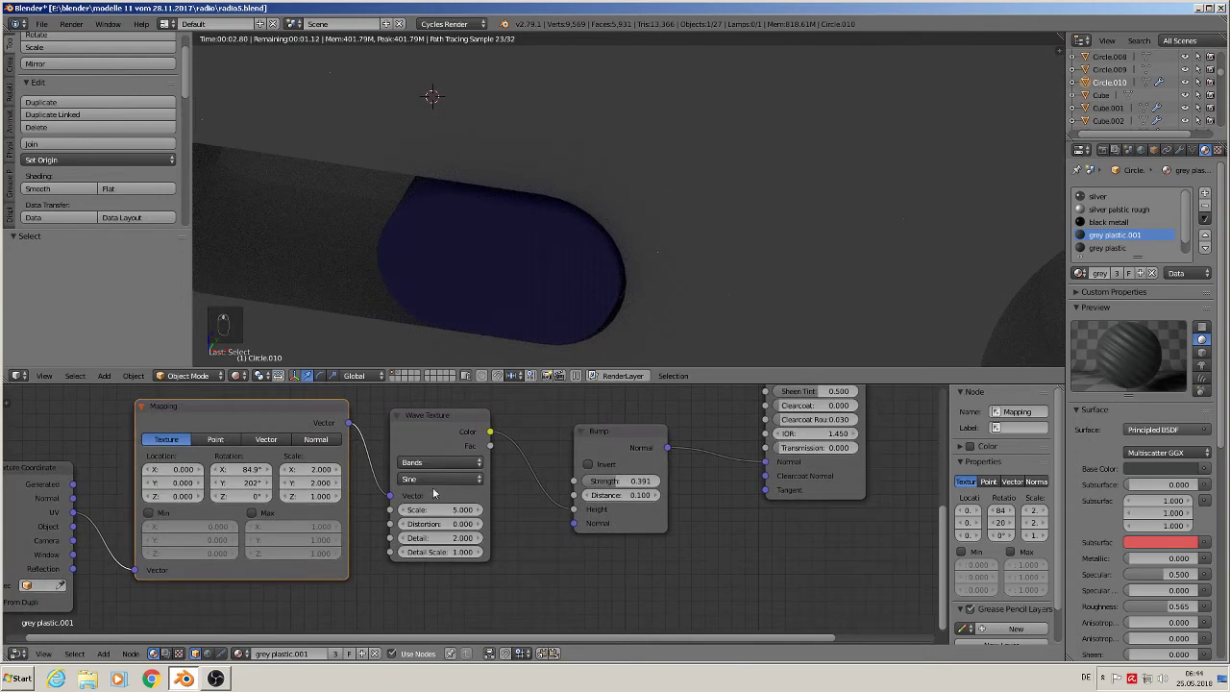
pyautogui.click(236, 375)
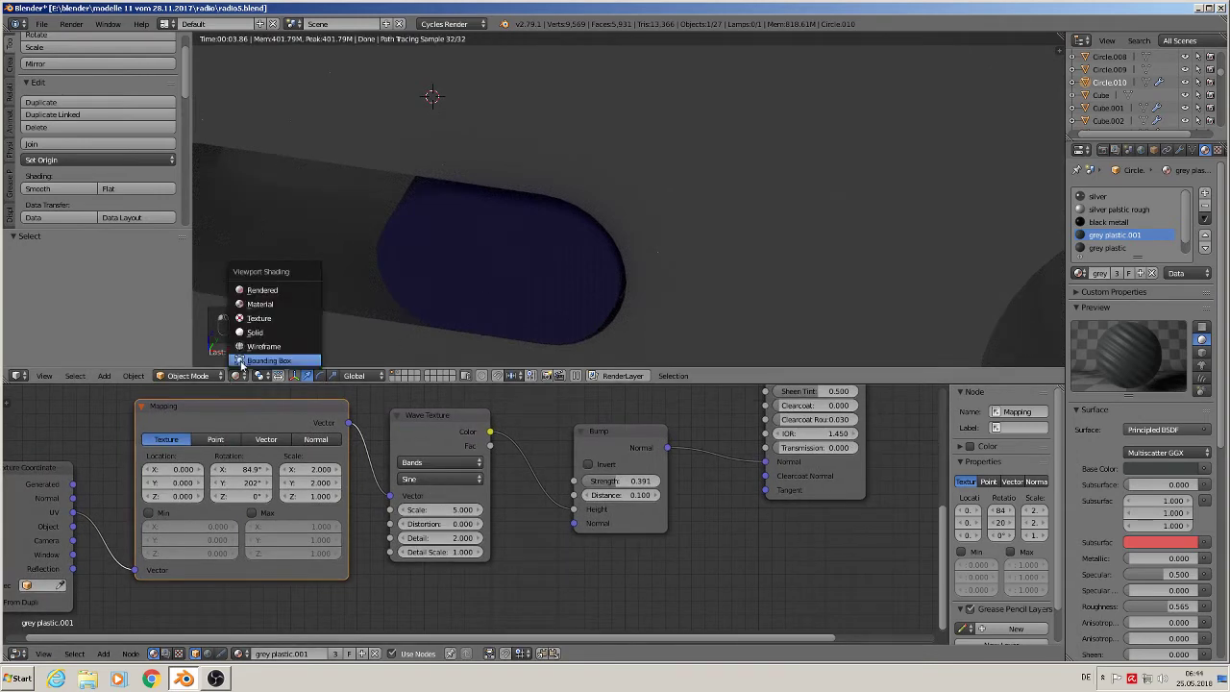
pyautogui.click(305, 302)
pyautogui.click(502, 270)
# - Select the purple button's entire mesh, unwrap it again along its seams and return to Object Mode
pyautogui.press('Tab')
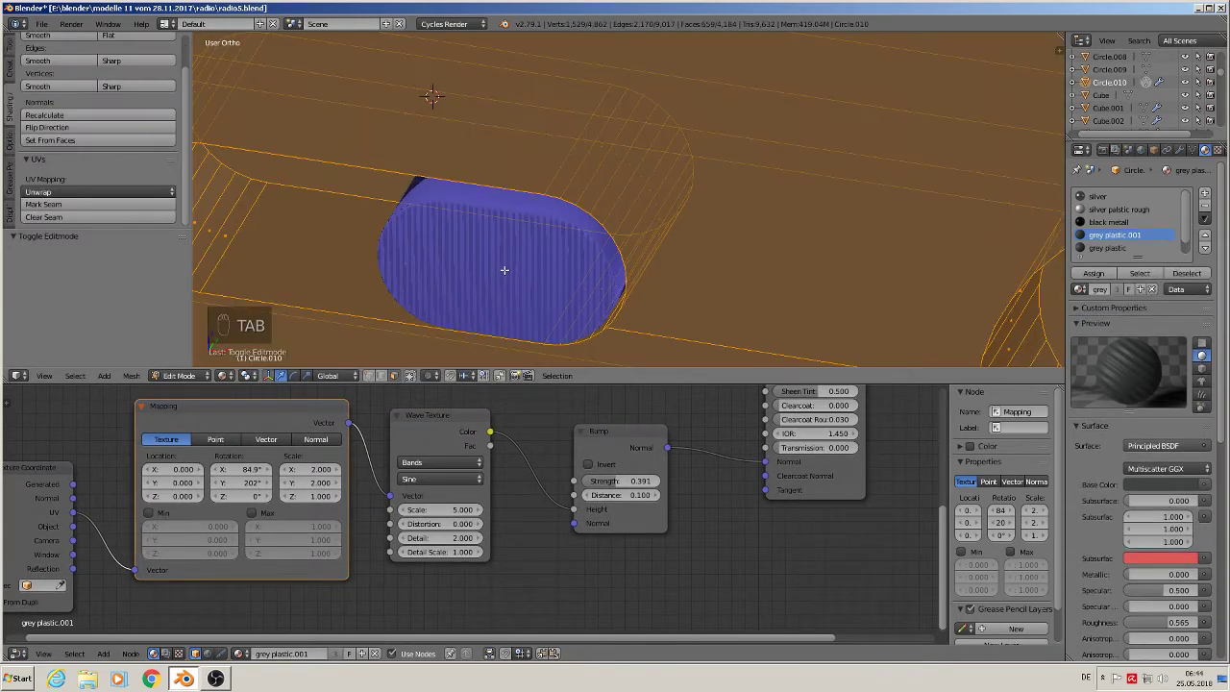
pyautogui.press('Tab')
pyautogui.press('Tab')
pyautogui.press('a')
pyautogui.press('a')
pyautogui.press('a')
pyautogui.press('a')
pyautogui.press('a')
pyautogui.press('a')
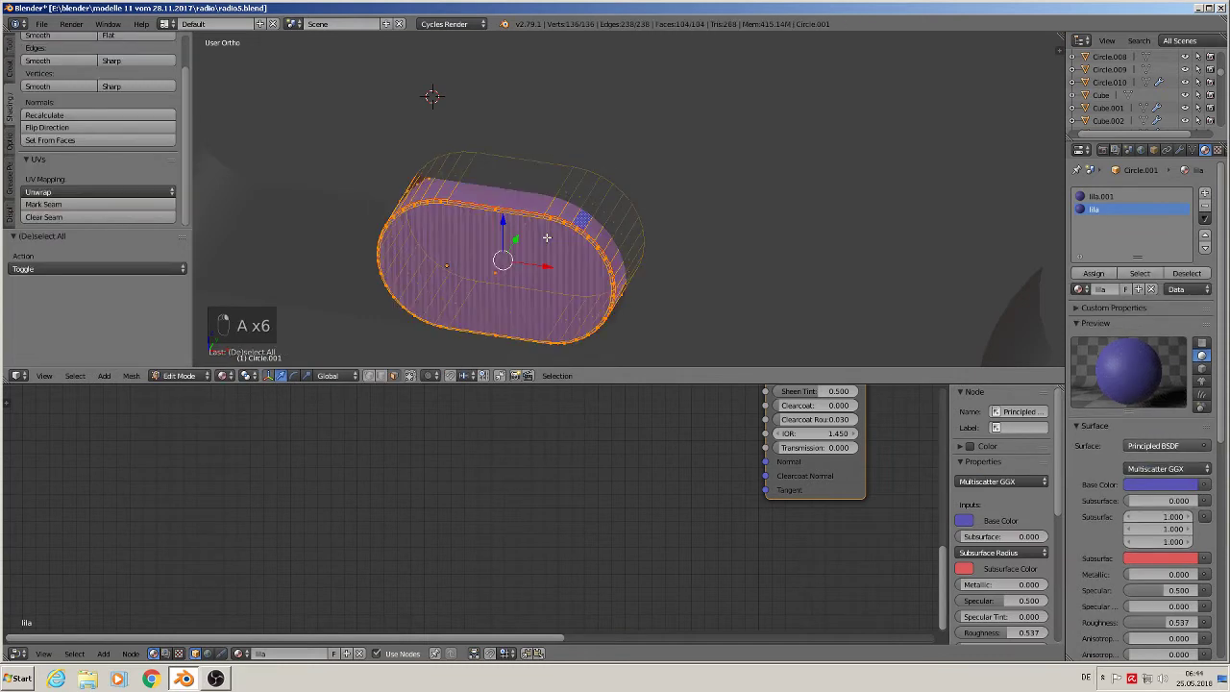
pyautogui.press('u')
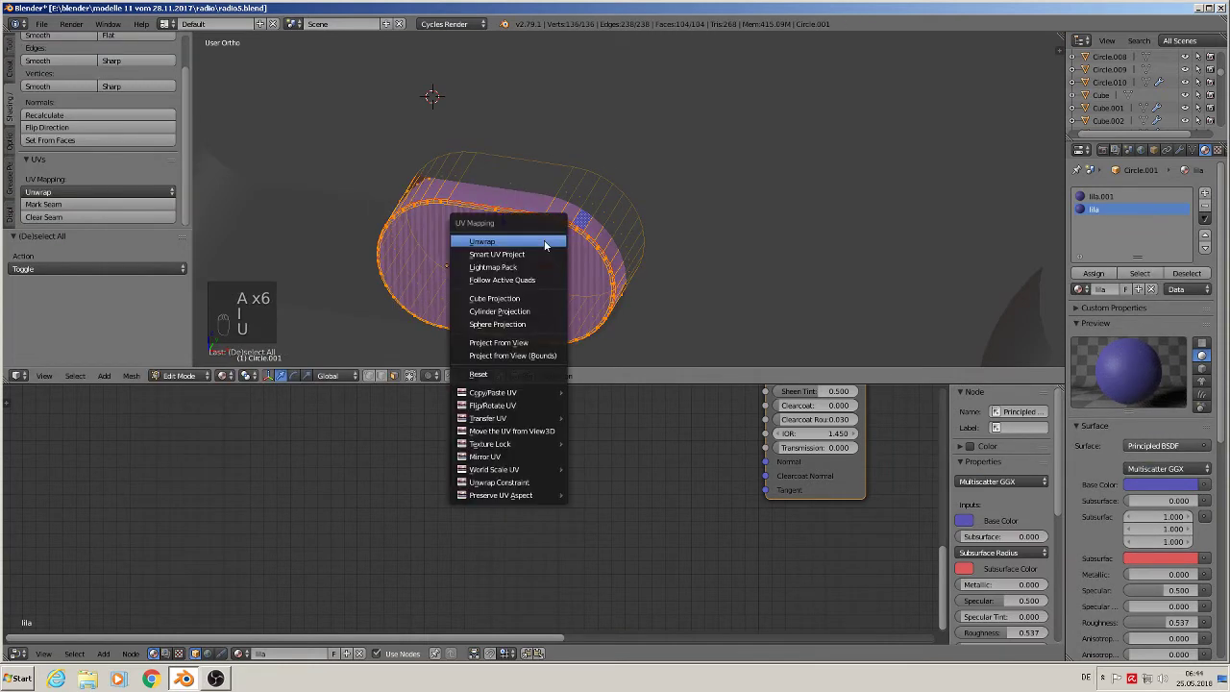
pyautogui.click(544, 240)
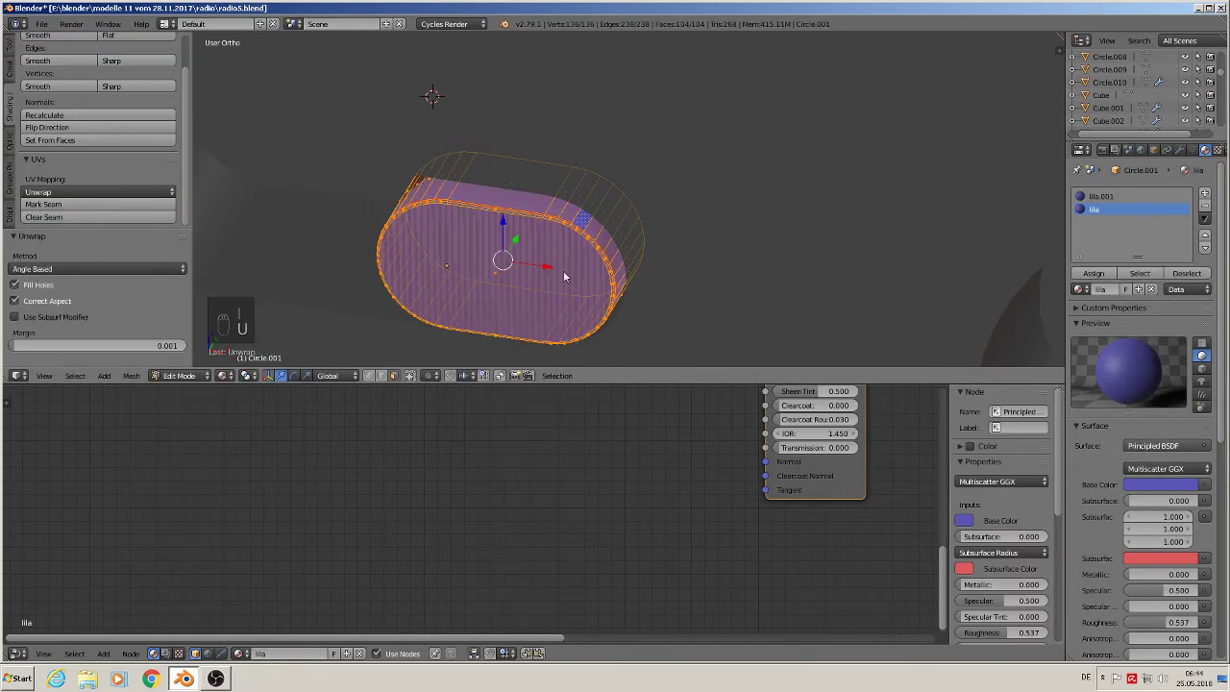
pyautogui.press('Tab')
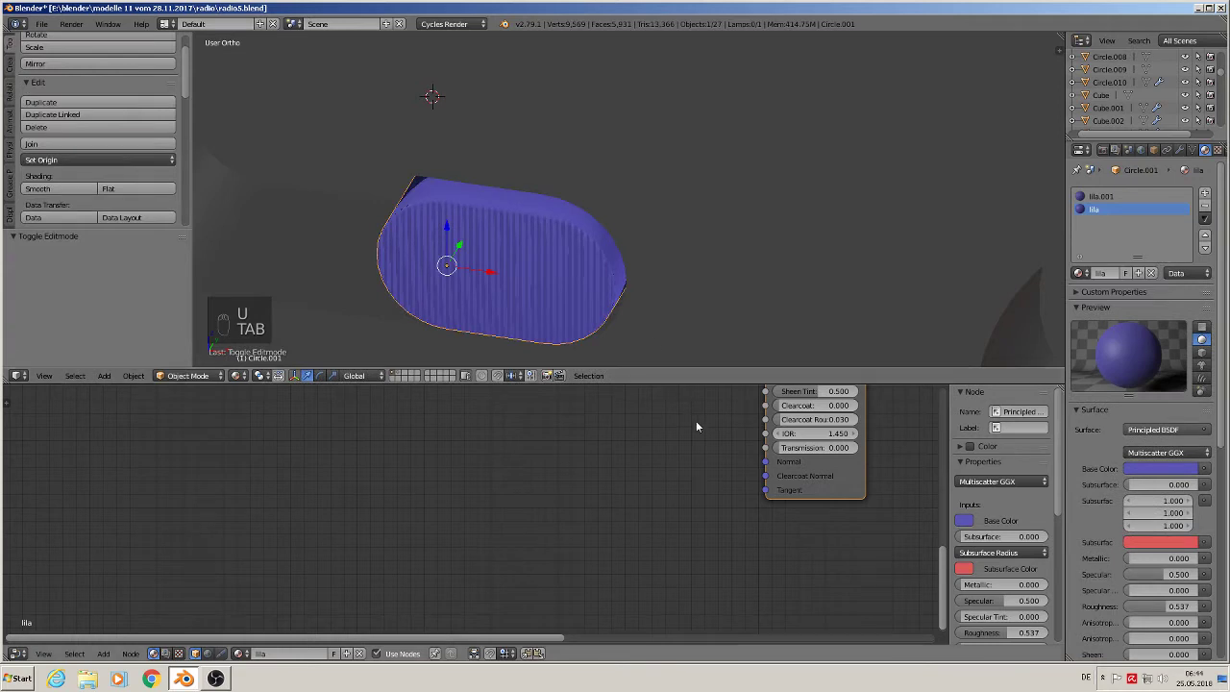
# - Make lila.001 the purple button's active material, hide the node editor's sidebar and set the Wave Texture scale to 1
pyautogui.click(1122, 196)
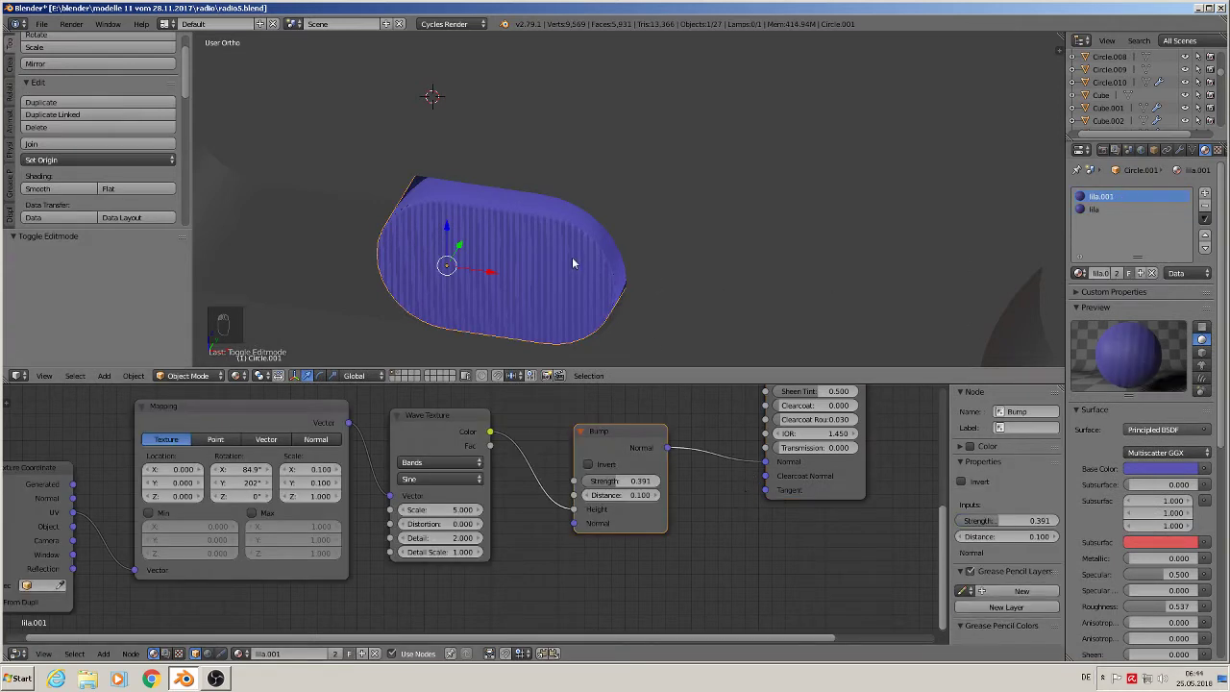
pyautogui.moveTo(572, 256); pyautogui.dragTo(567, 231, button='middle')
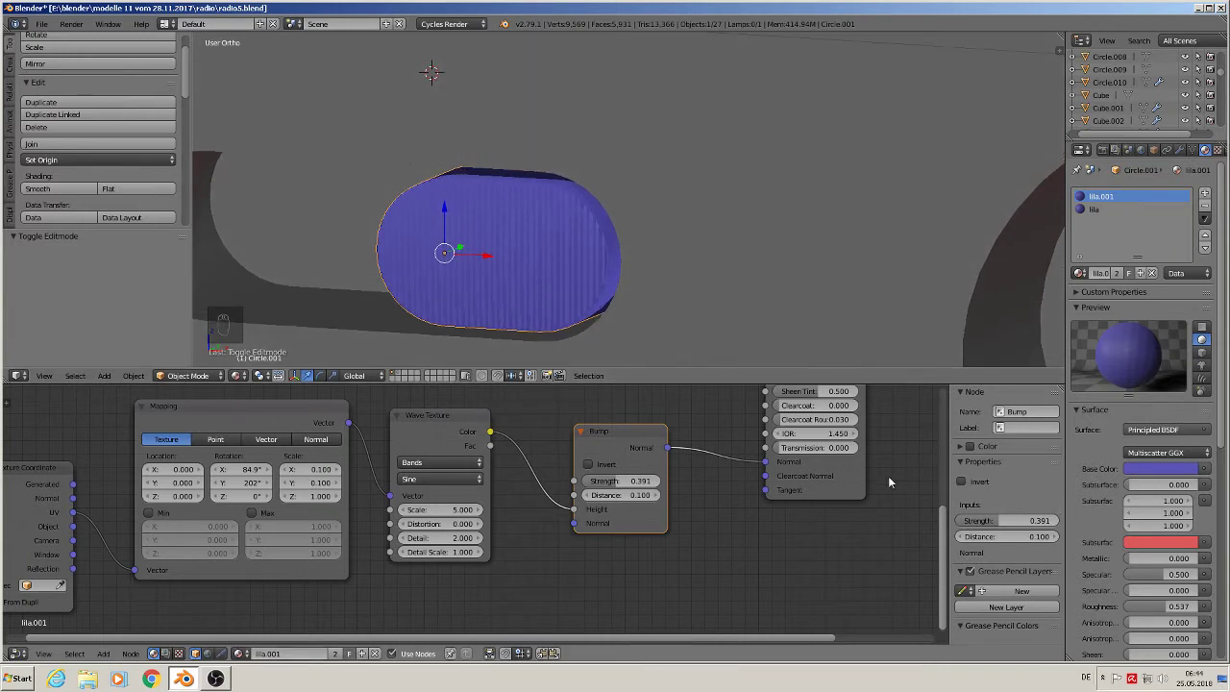
pyautogui.press('n')
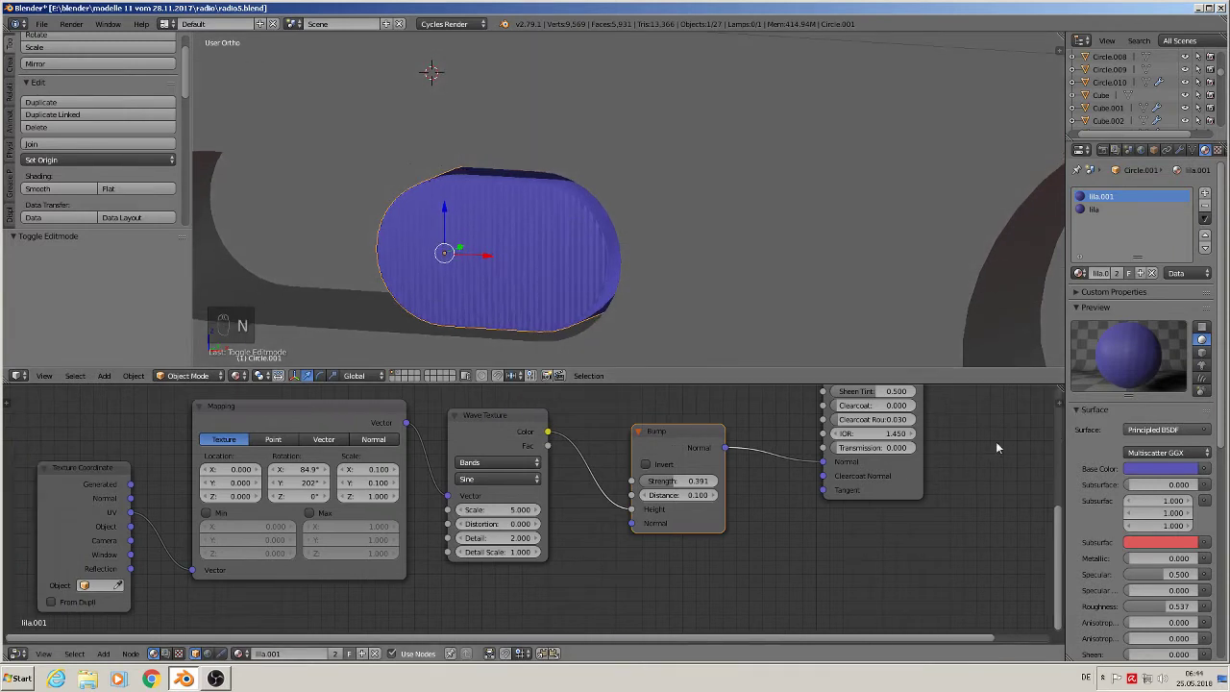
pyautogui.scroll(2, 487, 536)
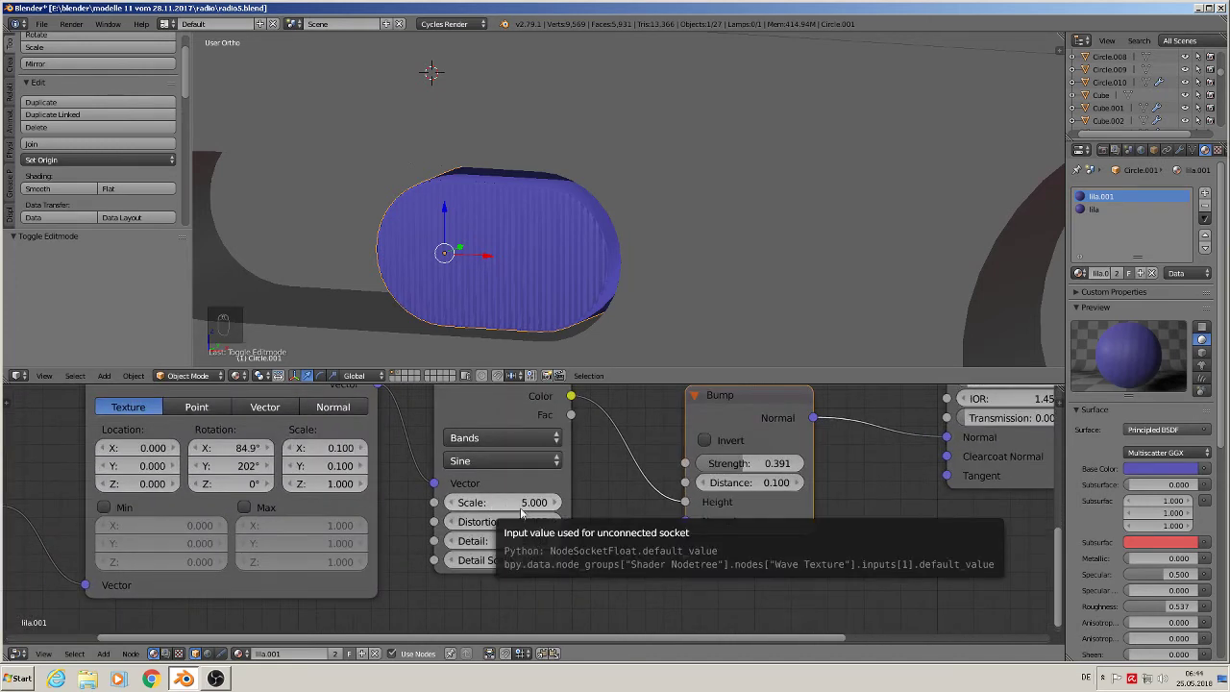
pyautogui.moveTo(468, 507)
pyautogui.mouseDown()
pyautogui.moveTo(524, 507)
pyautogui.moveTo(492, 507)
pyautogui.mouseUp()
pyautogui.click(492, 502)
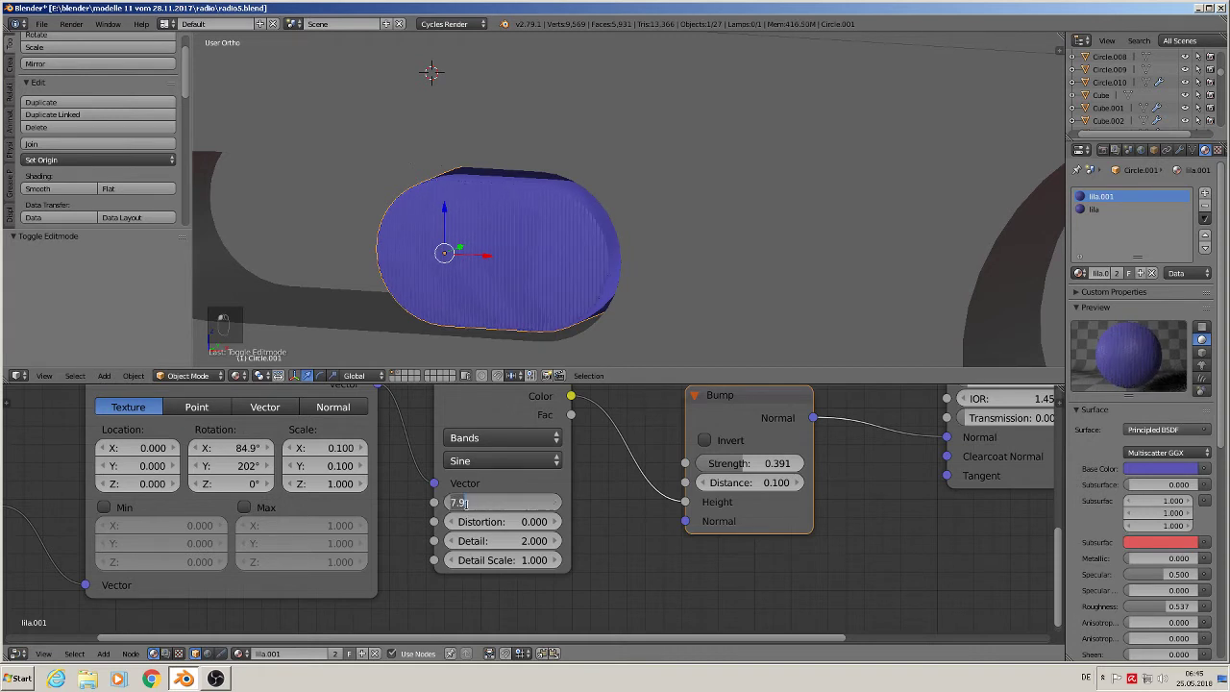
pyautogui.write('1')
pyautogui.press('Return')
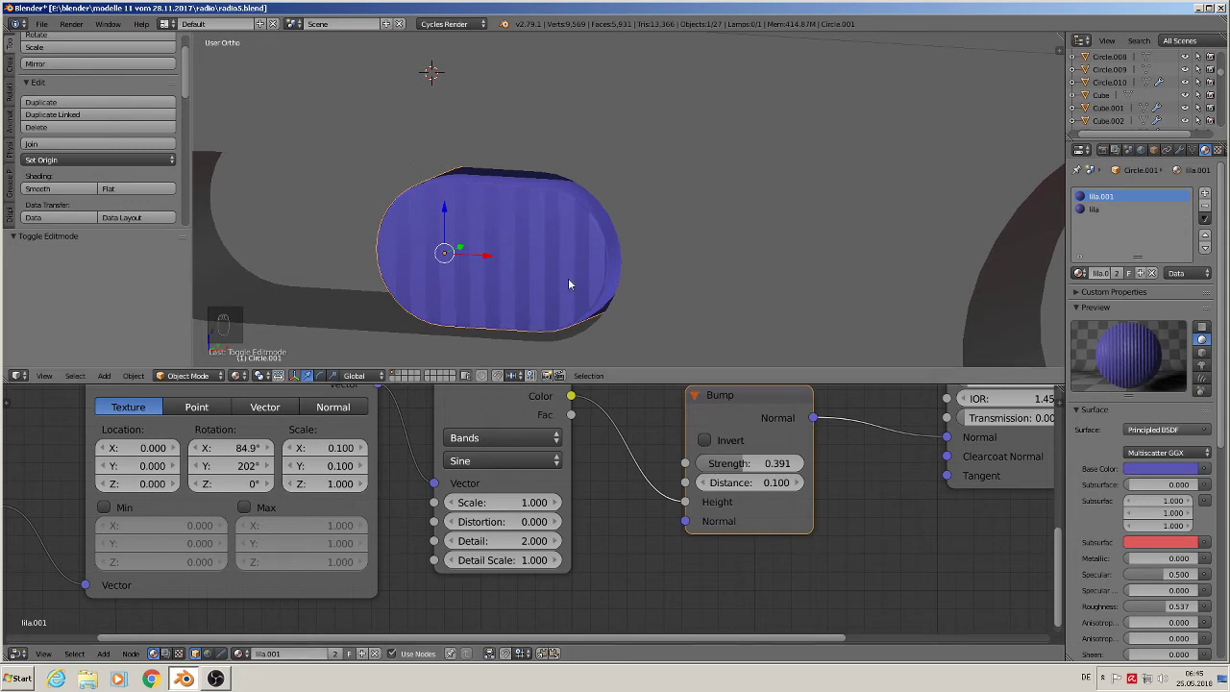
# - Deselect all objects and raise the Bump strength of lila.001 to 0.509
pyautogui.press('Tab')
pyautogui.press('Tab')
pyautogui.press('a')
pyautogui.press('a')
pyautogui.press('a')
pyautogui.moveTo(585, 318); pyautogui.dragTo(572, 331, button='middle')
pyautogui.scroll(-2, 573, 331)
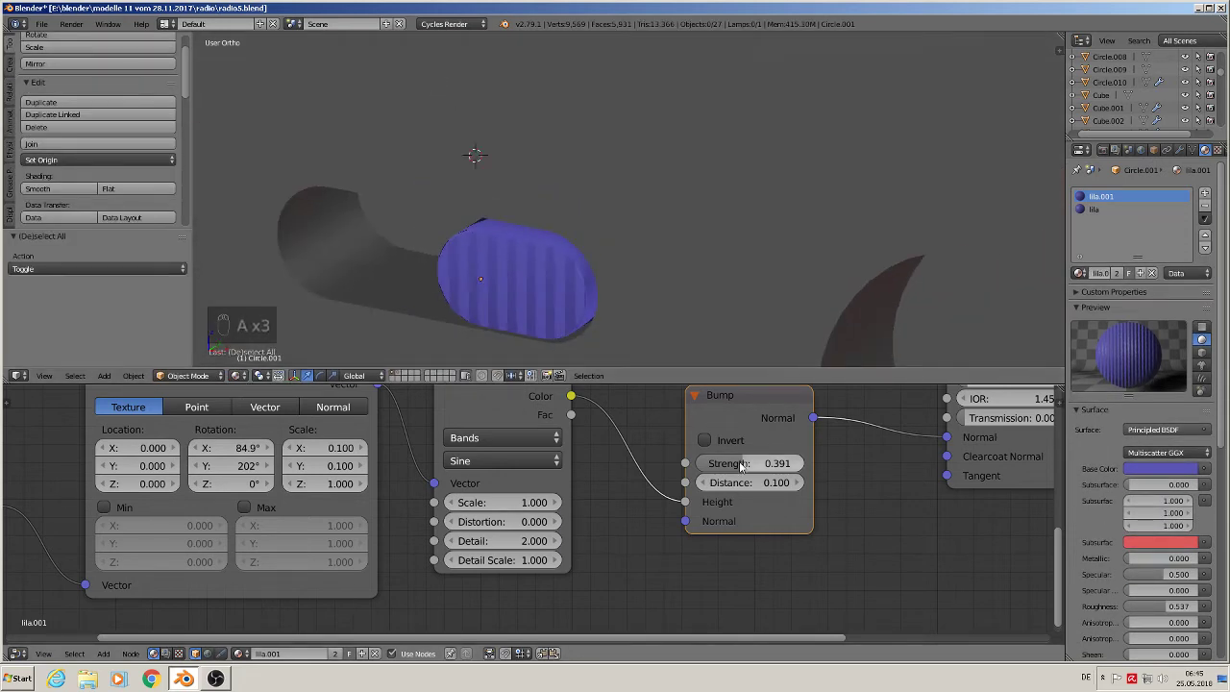
pyautogui.moveTo(738, 462); pyautogui.dragTo(756, 462)
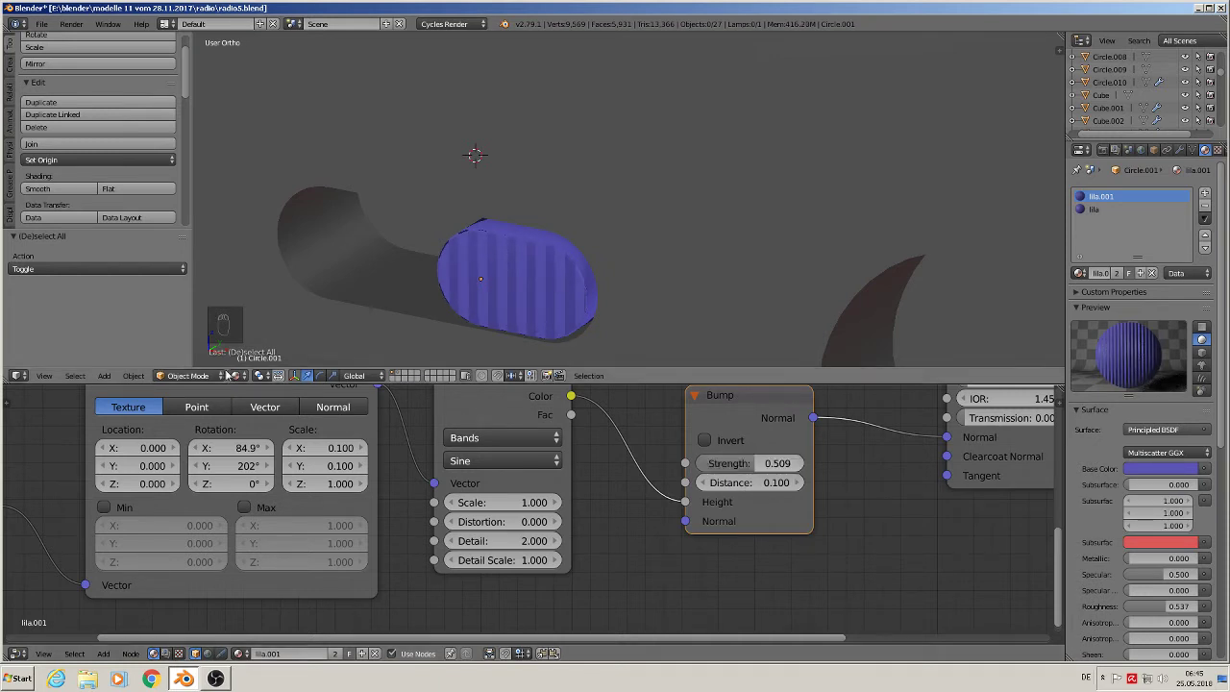
# - Preview the ribbed button in Rendered shading and from another angle, and lower the Bump strength of lila.001 to about 0.4
pyautogui.click(236, 375)
pyautogui.click(260, 289)
pyautogui.moveTo(390, 274)
pyautogui.mouseDown(button='middle')
pyautogui.moveTo(346, 246)
pyautogui.moveTo(407, 248)
pyautogui.moveTo(479, 274)
pyautogui.moveTo(498, 249)
pyautogui.moveTo(484, 267)
pyautogui.mouseUp(button='middle')
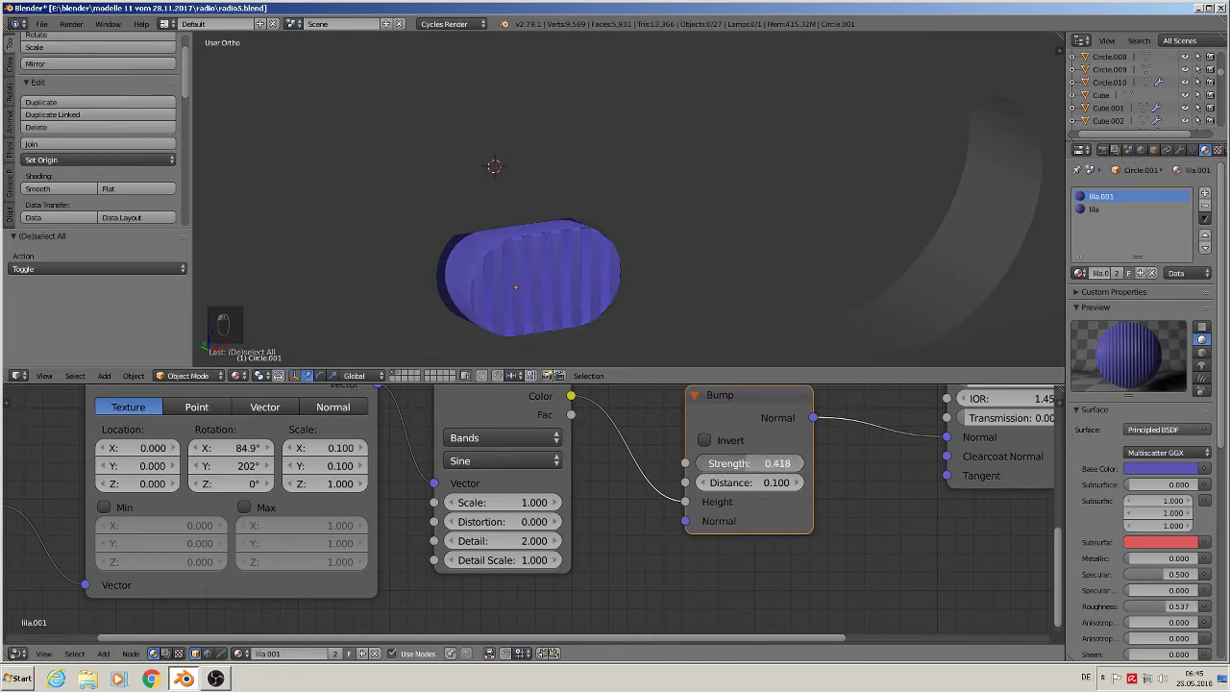
pyautogui.moveTo(767, 463); pyautogui.dragTo(763, 463)
pyautogui.scroll(-6, 794, 469)
pyautogui.moveTo(977, 460); pyautogui.dragTo(683, 405, button='middle')
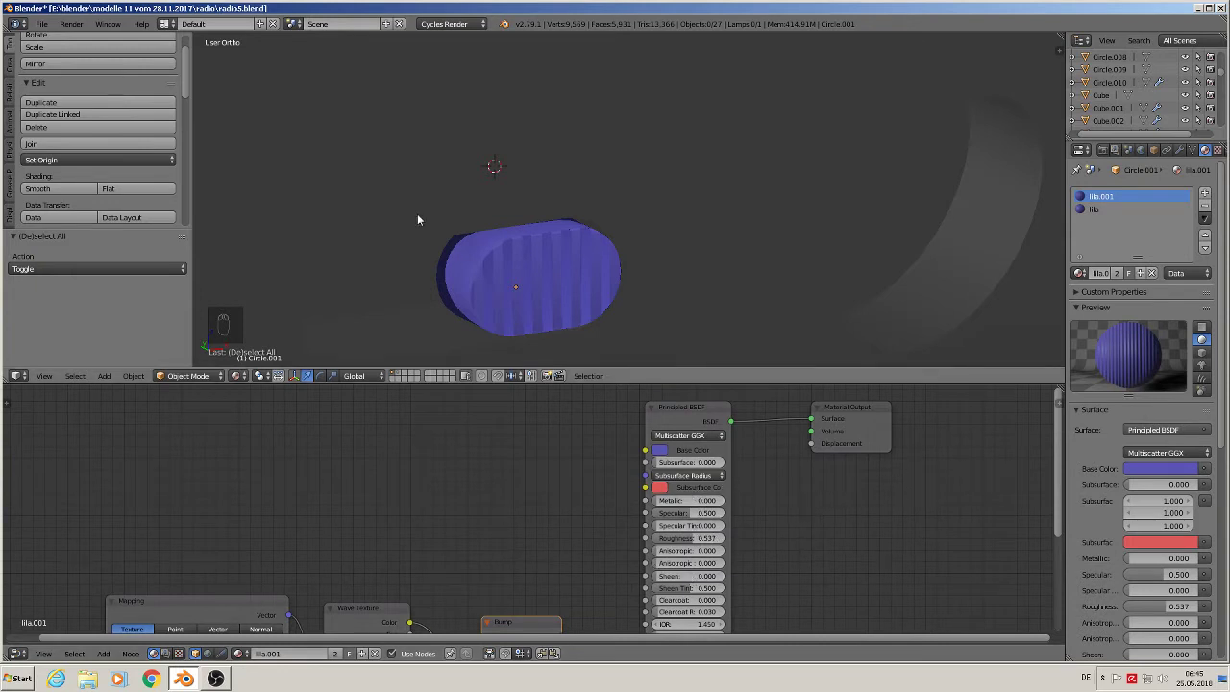
# - Preview the purple button in Rendered shading from another angle, then return the viewport to Material shading
pyautogui.scroll(-2, 417, 220)
pyautogui.click(236, 374)
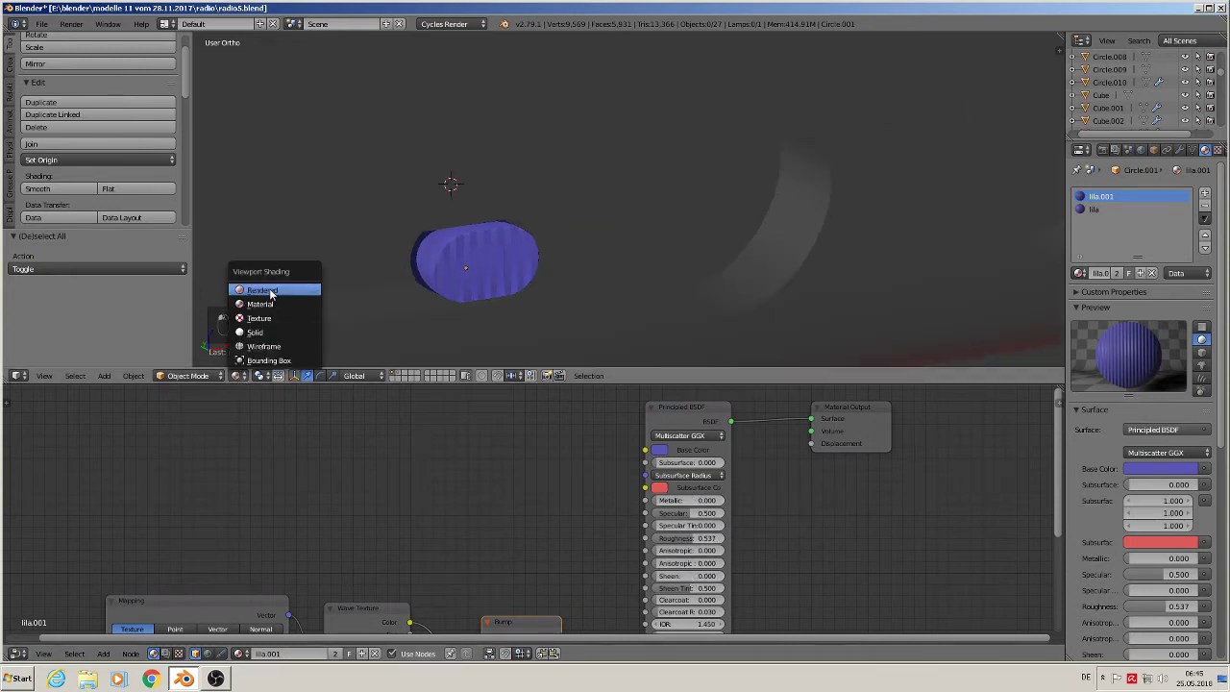
pyautogui.click(270, 291)
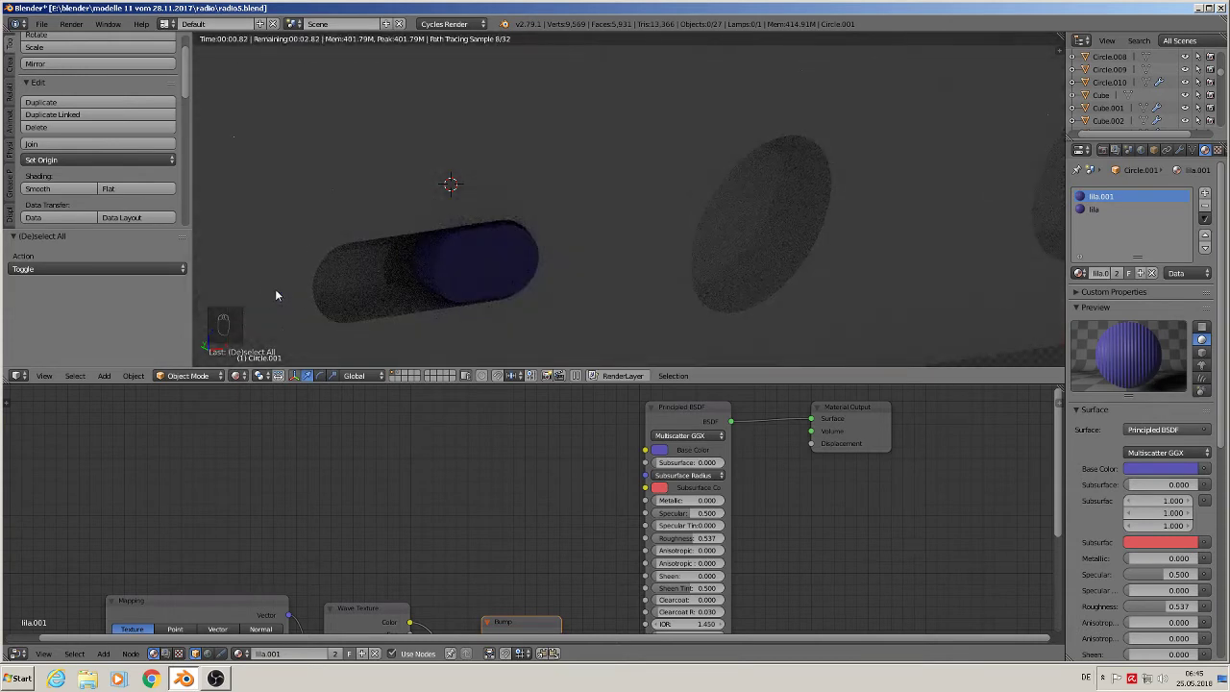
pyautogui.moveTo(276, 291)
pyautogui.mouseDown(button='middle')
pyautogui.moveTo(293, 270)
pyautogui.moveTo(271, 257)
pyautogui.moveTo(253, 294)
pyautogui.mouseUp(button='middle')
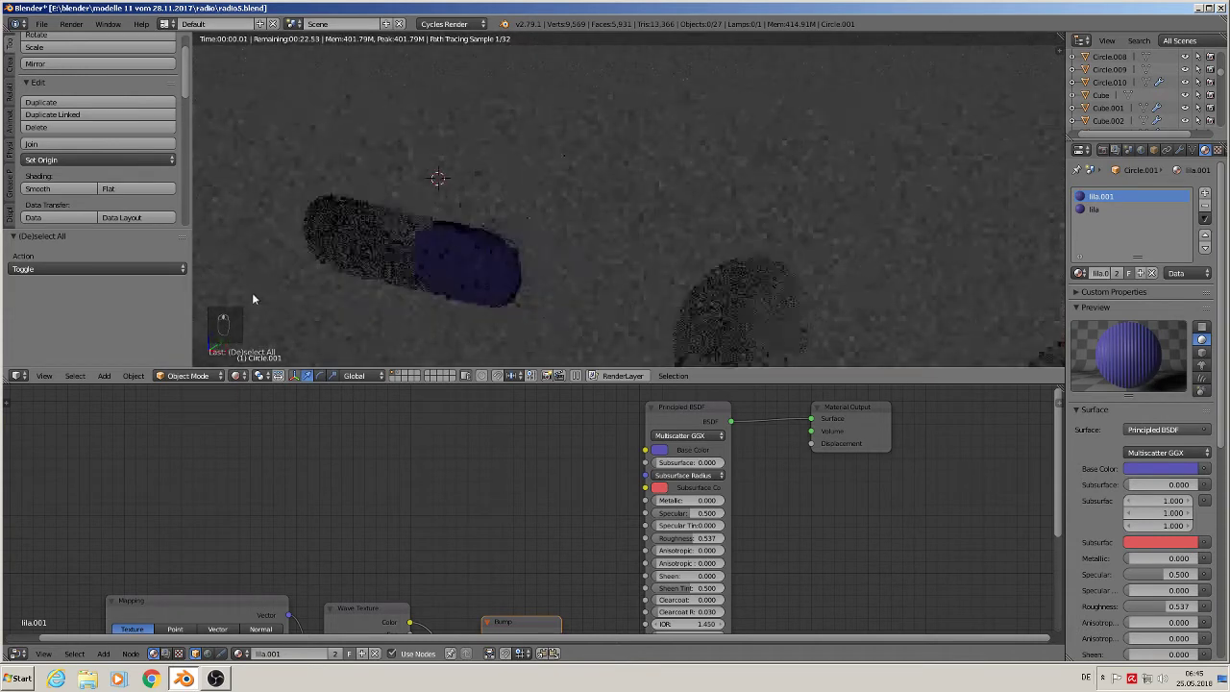
pyautogui.click(237, 376)
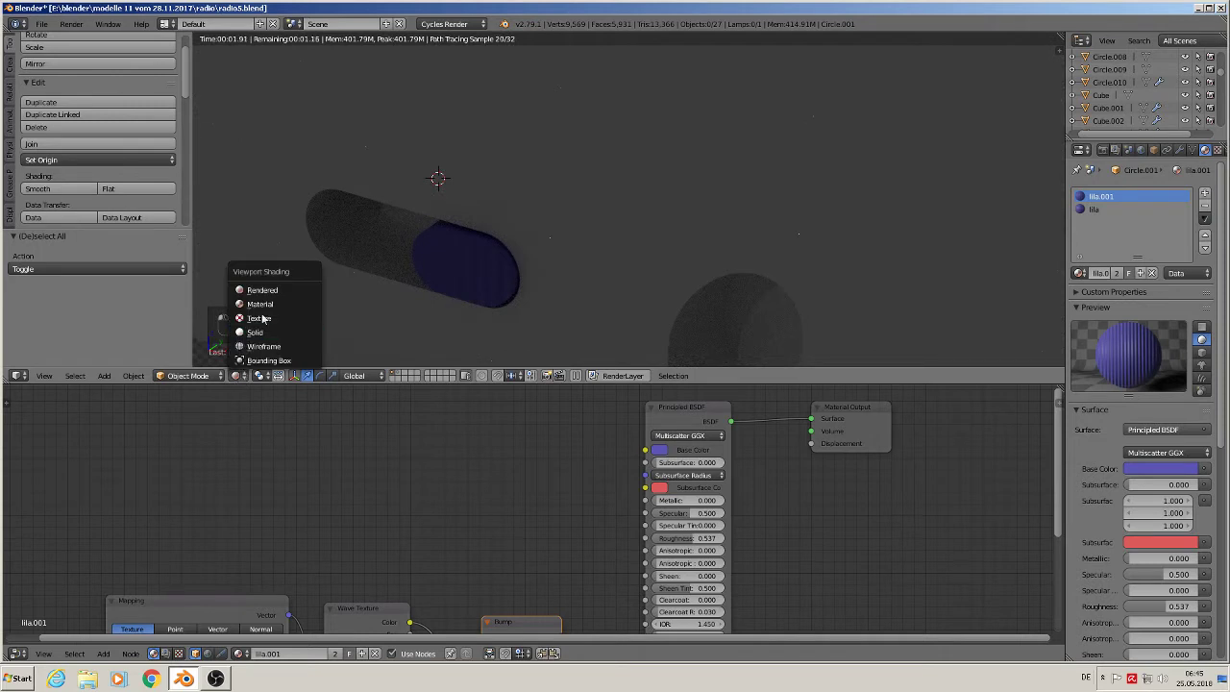
pyautogui.click(259, 303)
# - Join the purple button with the radio body, keeping the body as the active object
pyautogui.press('KP_5')
pyautogui.rightClick(409, 274)
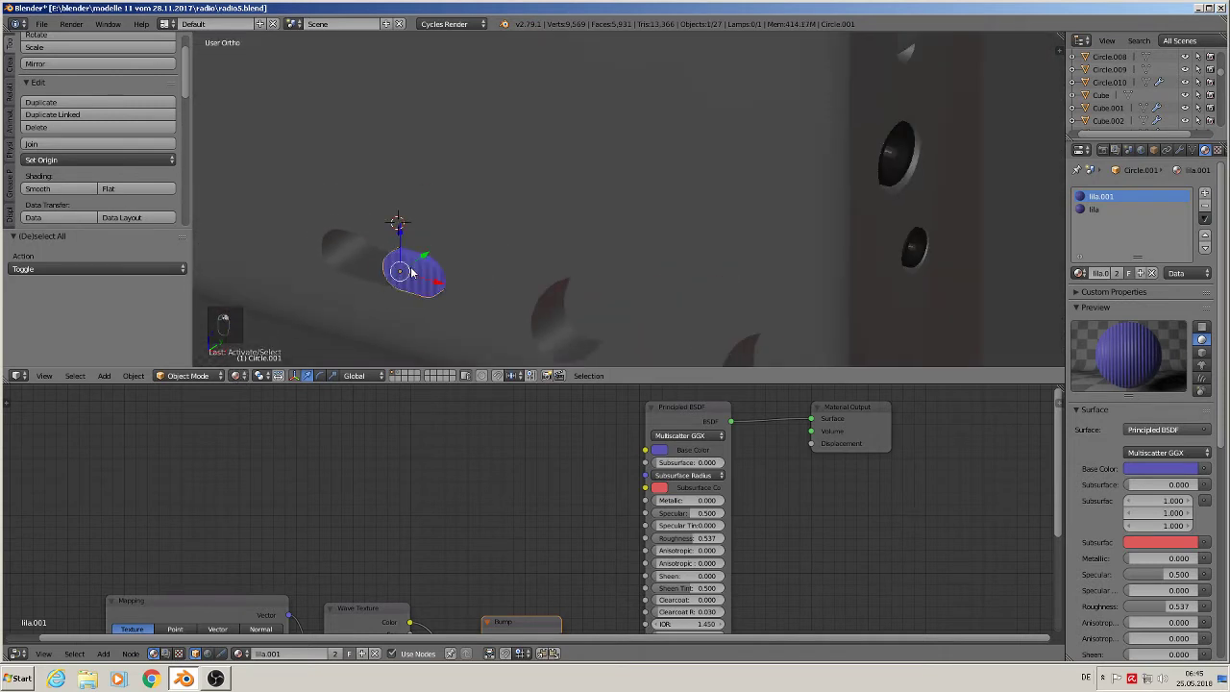
pyautogui.keyDown('shift'); pyautogui.rightClick(427, 186); pyautogui.keyUp('shift')
pyautogui.click(72, 144)
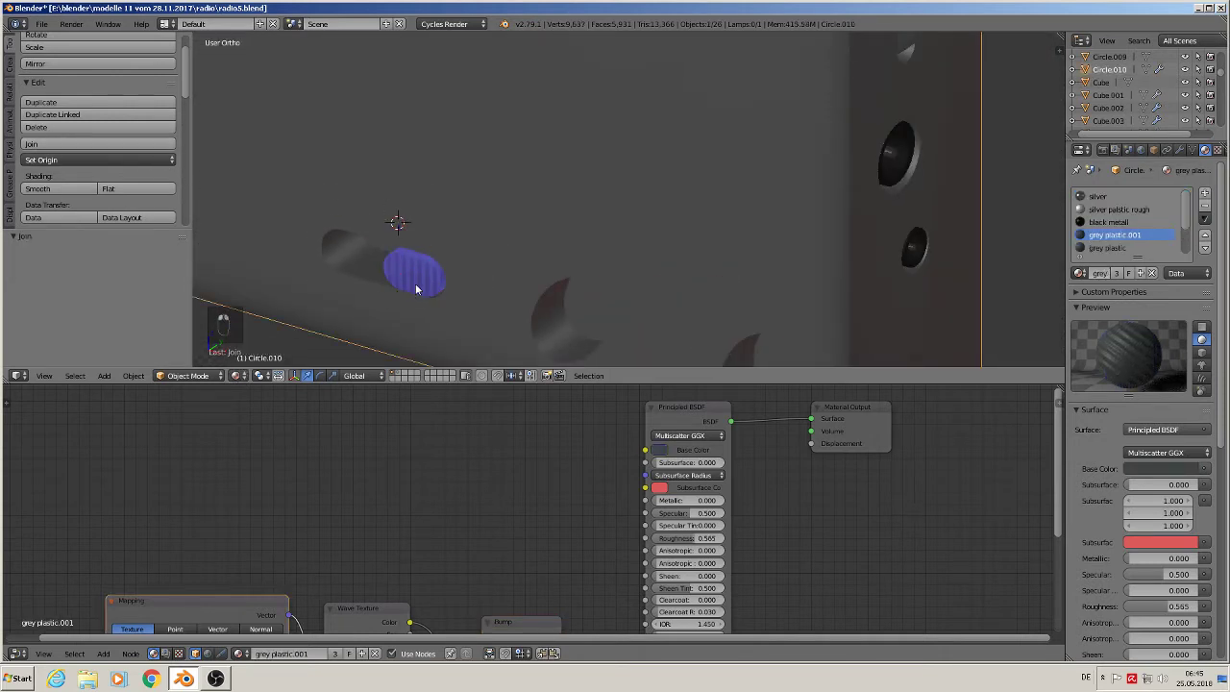
# - Select both loose silver spheres beside the radio and move them -0.771 along X to the round recesses
pyautogui.moveTo(416, 289); pyautogui.dragTo(651, 257, button='middle')
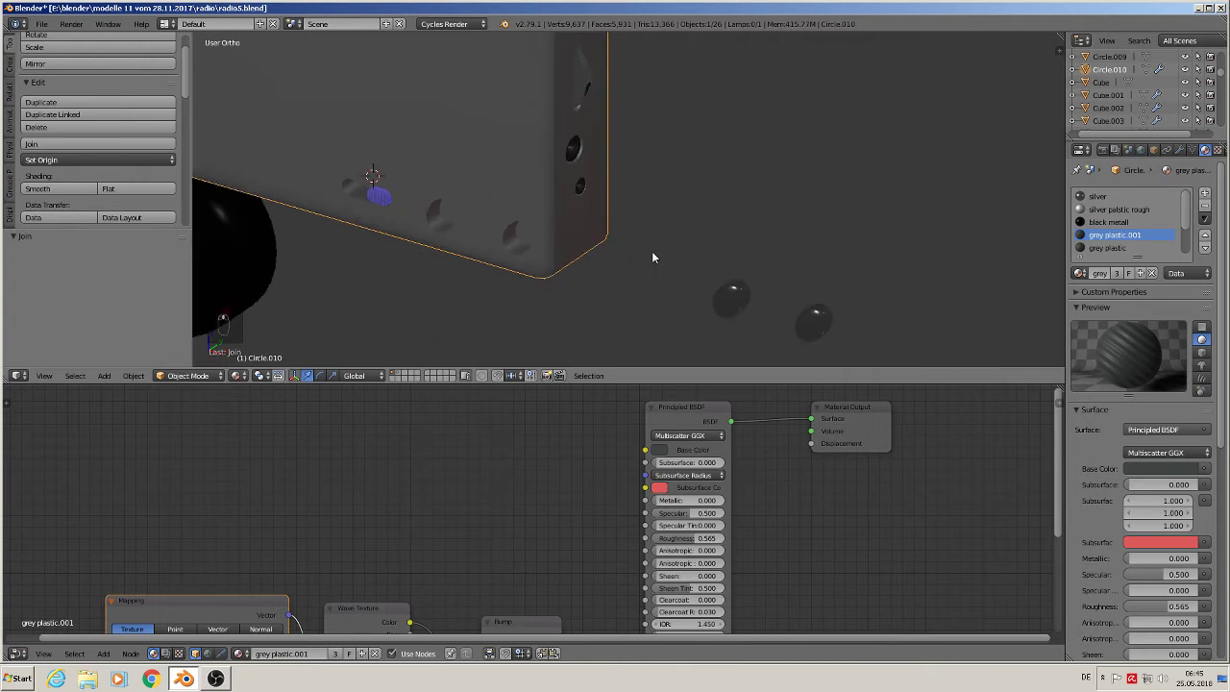
pyautogui.rightClick(734, 294)
pyautogui.keyDown('shift'); pyautogui.rightClick(811, 322); pyautogui.keyUp('shift')
pyautogui.press('g')
pyautogui.press('x')
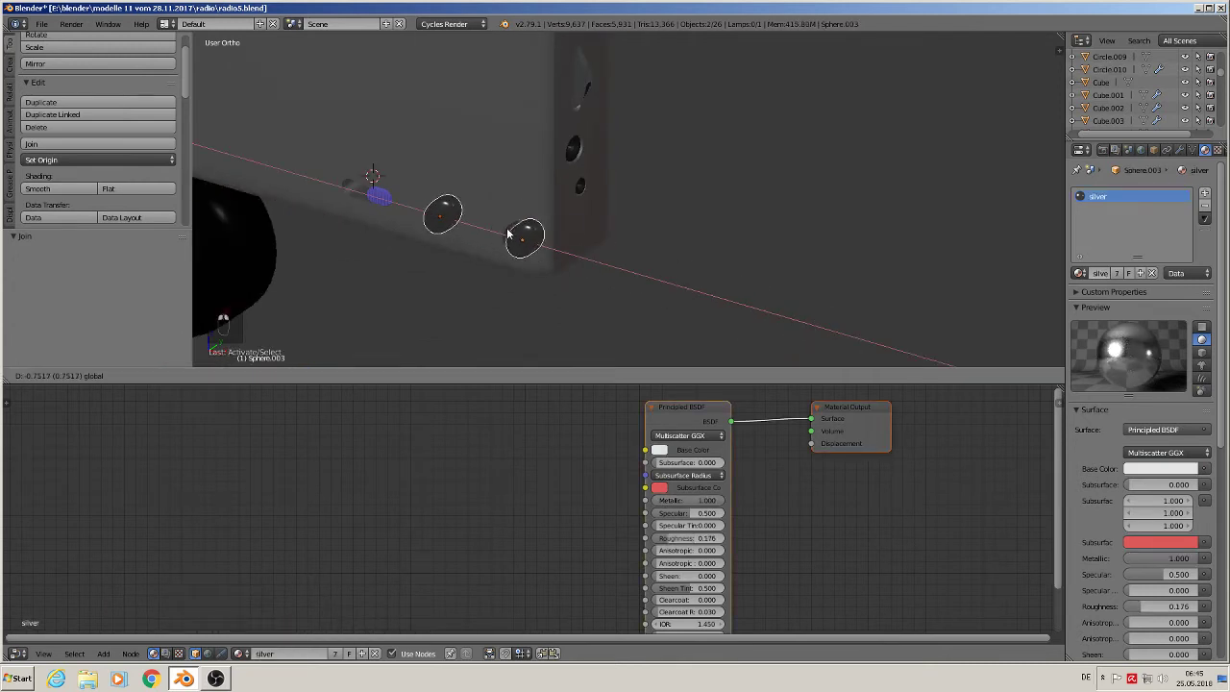
pyautogui.click(509, 233)
# - Fit both silver spheres into their recesses by moving them 0.028 along Y and -0.010 along X
pyautogui.press('KP_1')
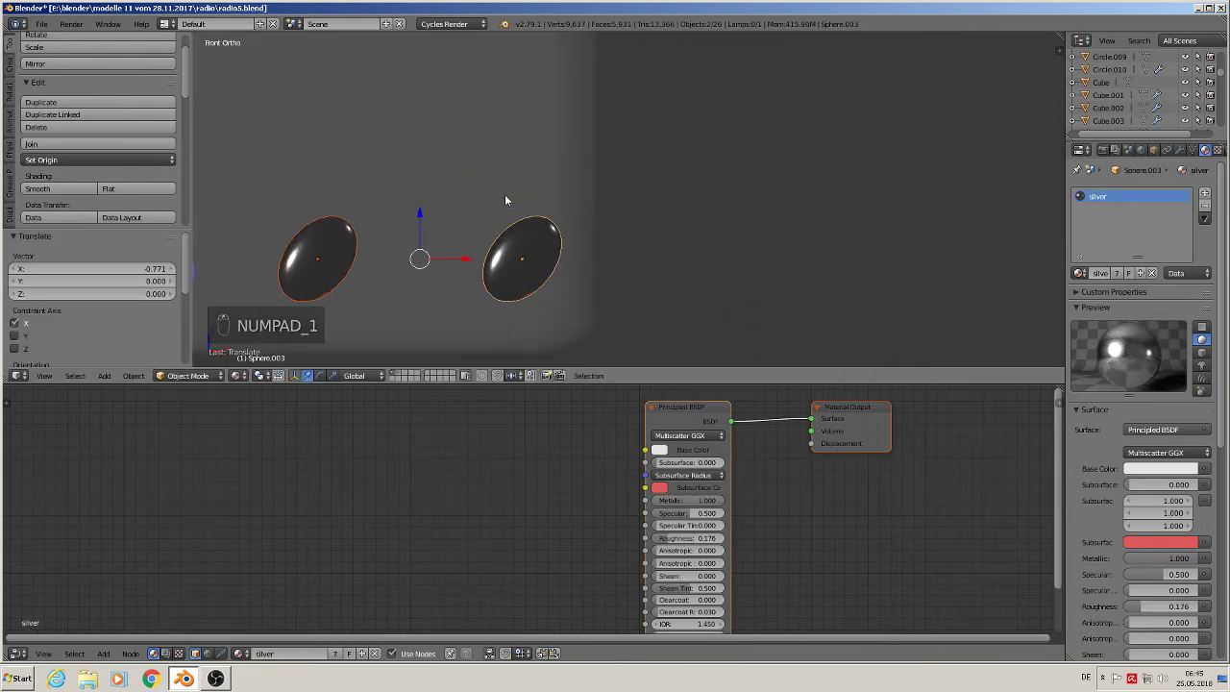
pyautogui.moveTo(505, 200); pyautogui.dragTo(399, 279, button='middle')
pyautogui.moveTo(415, 222); pyautogui.dragTo(461, 251)
pyautogui.moveTo(461, 251); pyautogui.dragTo(499, 242, button='middle')
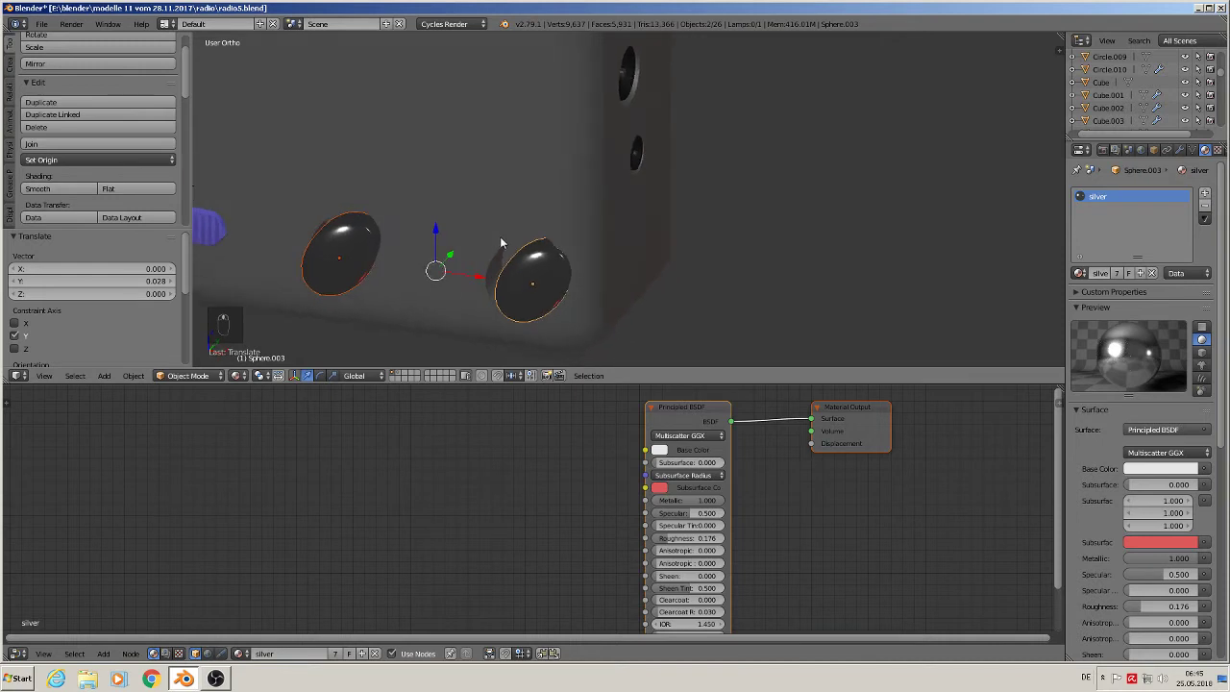
pyautogui.moveTo(480, 280); pyautogui.dragTo(468, 271)
pyautogui.moveTo(483, 245); pyautogui.dragTo(544, 253, button='middle')
# - Centre the sphere nearest the body's corner in its recess, moving it 0.008 along Z and -0.002 along X
pyautogui.rightClick(526, 257)
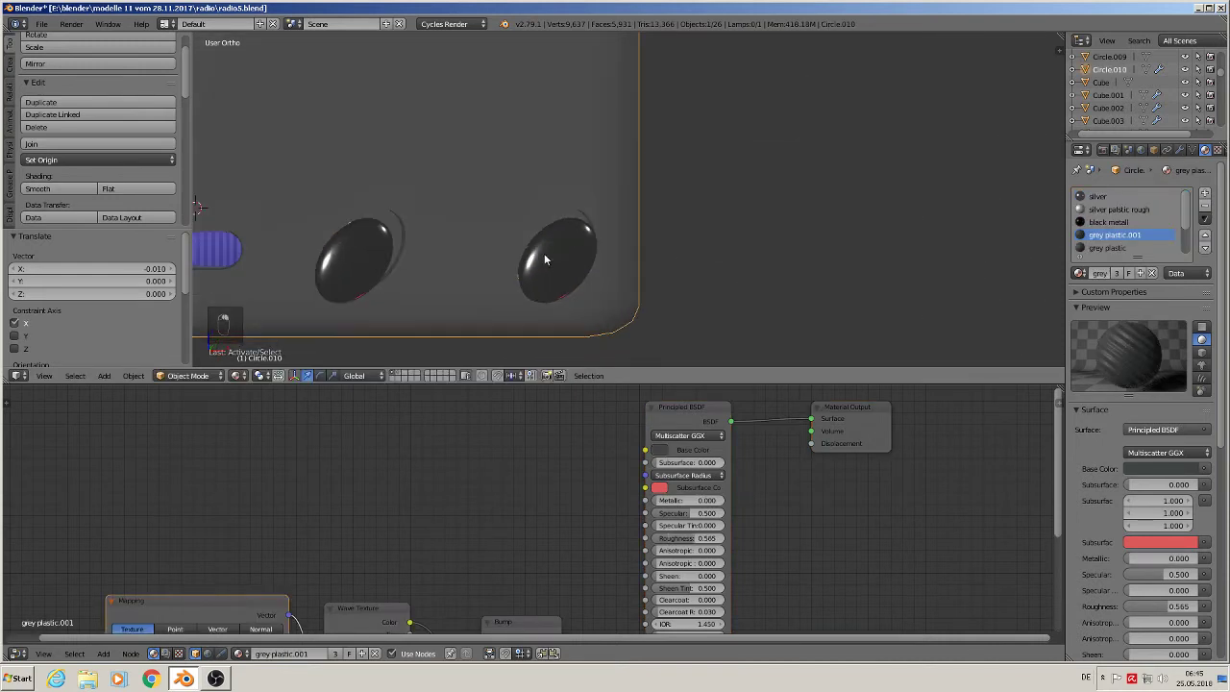
pyautogui.rightClick(544, 255)
pyautogui.scroll(2, 545, 258)
pyautogui.moveTo(564, 220); pyautogui.dragTo(564, 211)
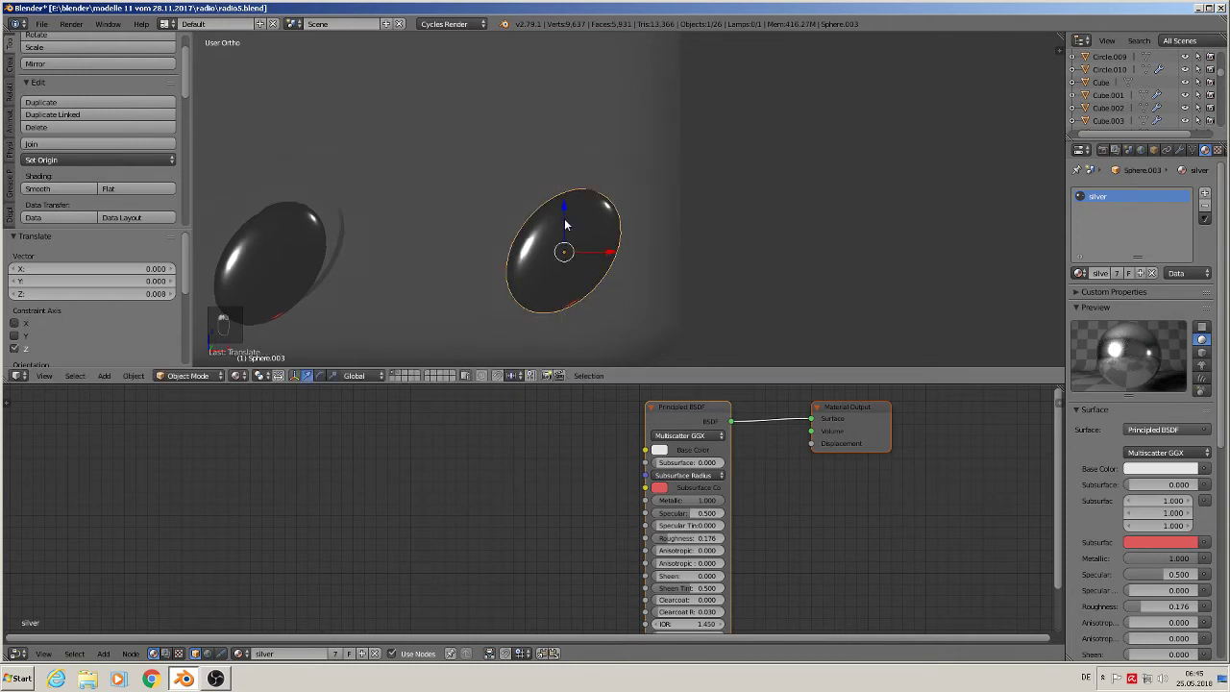
pyautogui.moveTo(563, 227); pyautogui.dragTo(532, 251, button='middle')
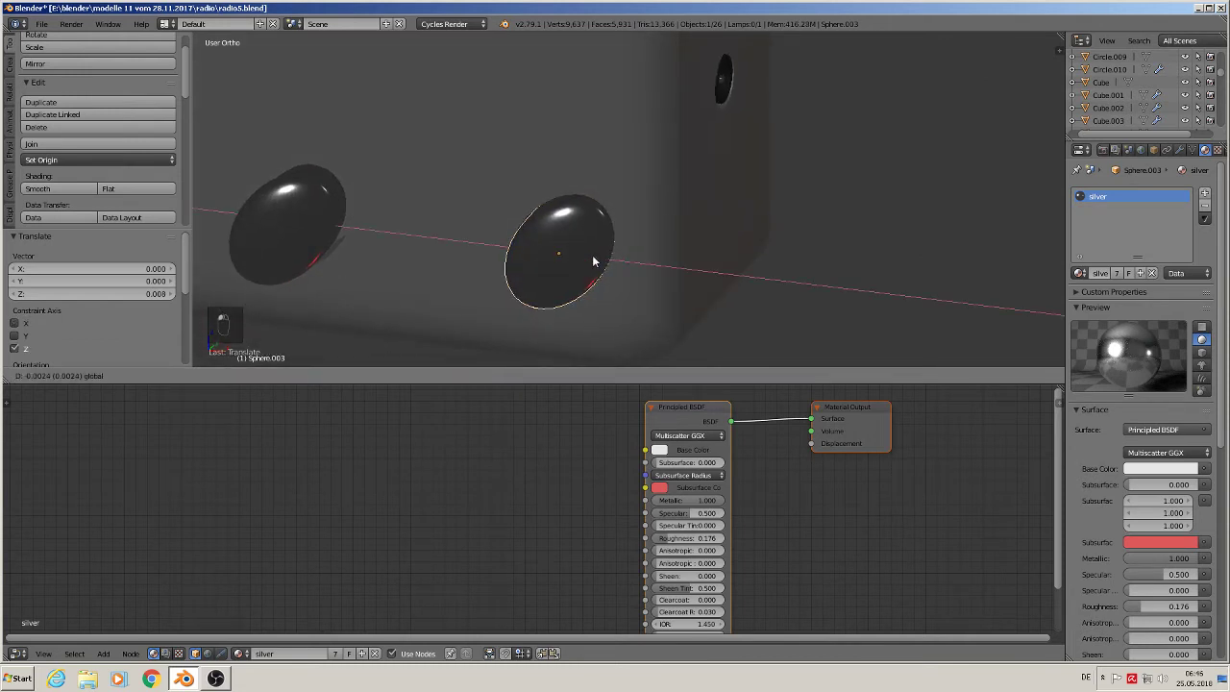
pyautogui.click(592, 255)
pyautogui.moveTo(650, 222); pyautogui.dragTo(608, 279, button='middle')
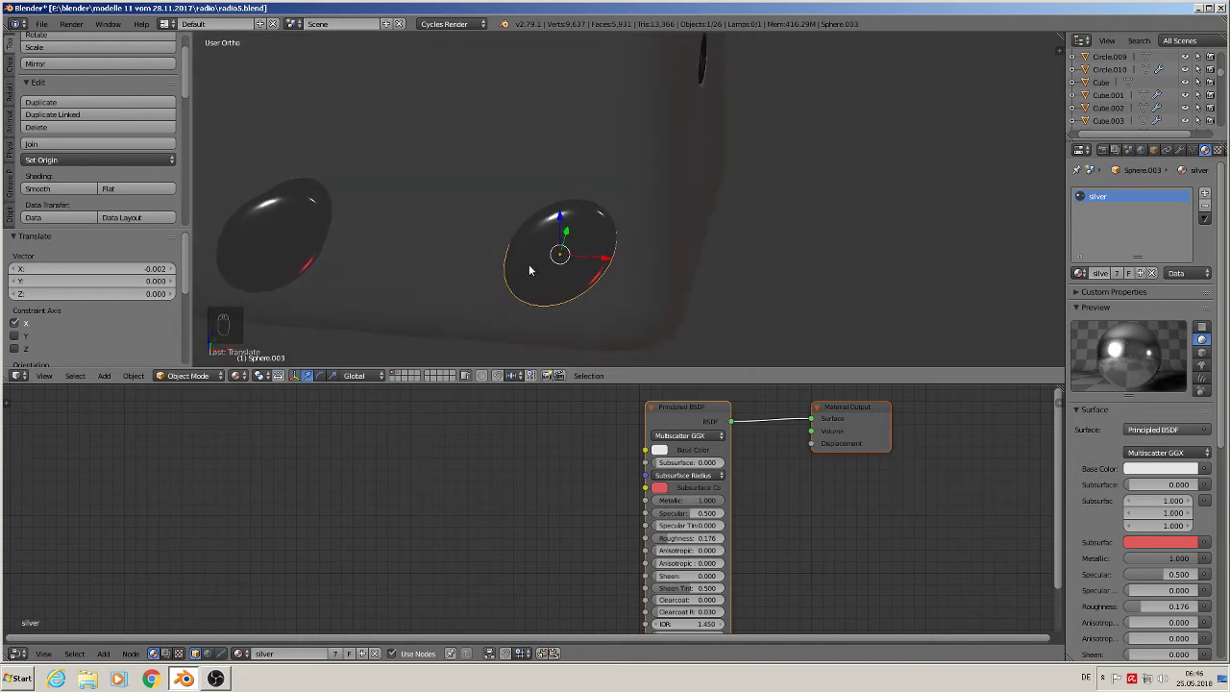
# - Centre the other sphere, nearer the purple button, in its recess by moving it 0.011 along X and 0.010 along Z
pyautogui.moveTo(528, 270); pyautogui.dragTo(426, 211, button='middle')
pyautogui.rightClick(399, 178)
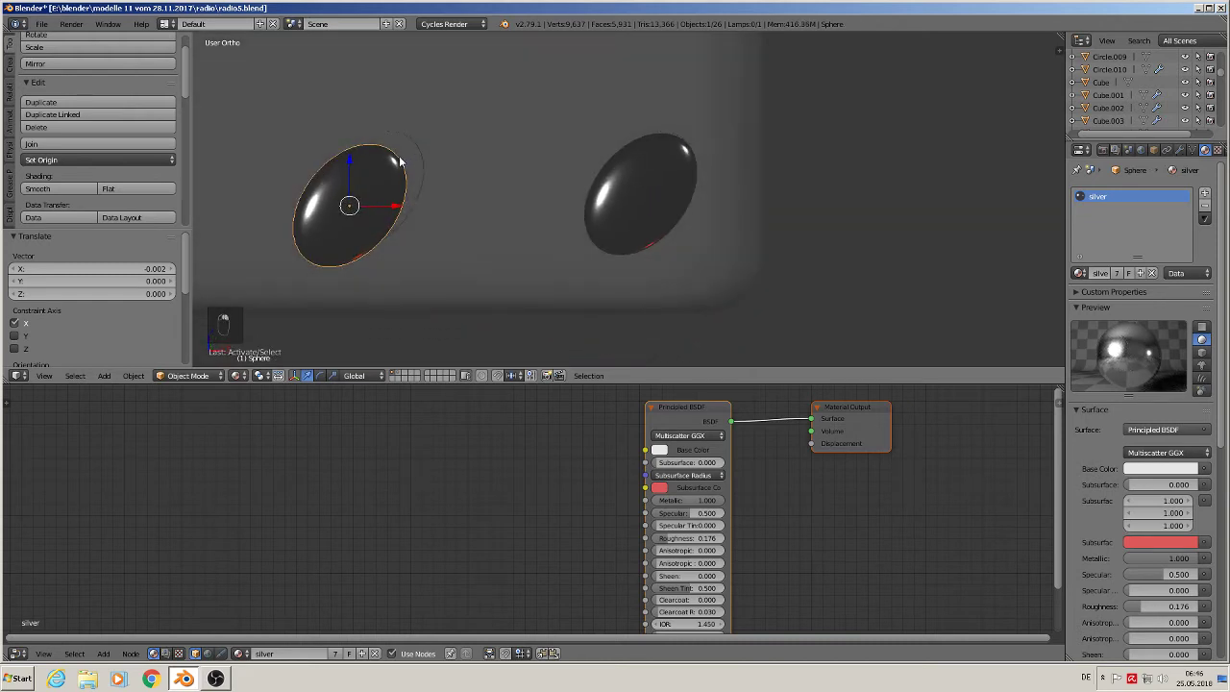
pyautogui.moveTo(394, 217); pyautogui.dragTo(408, 213)
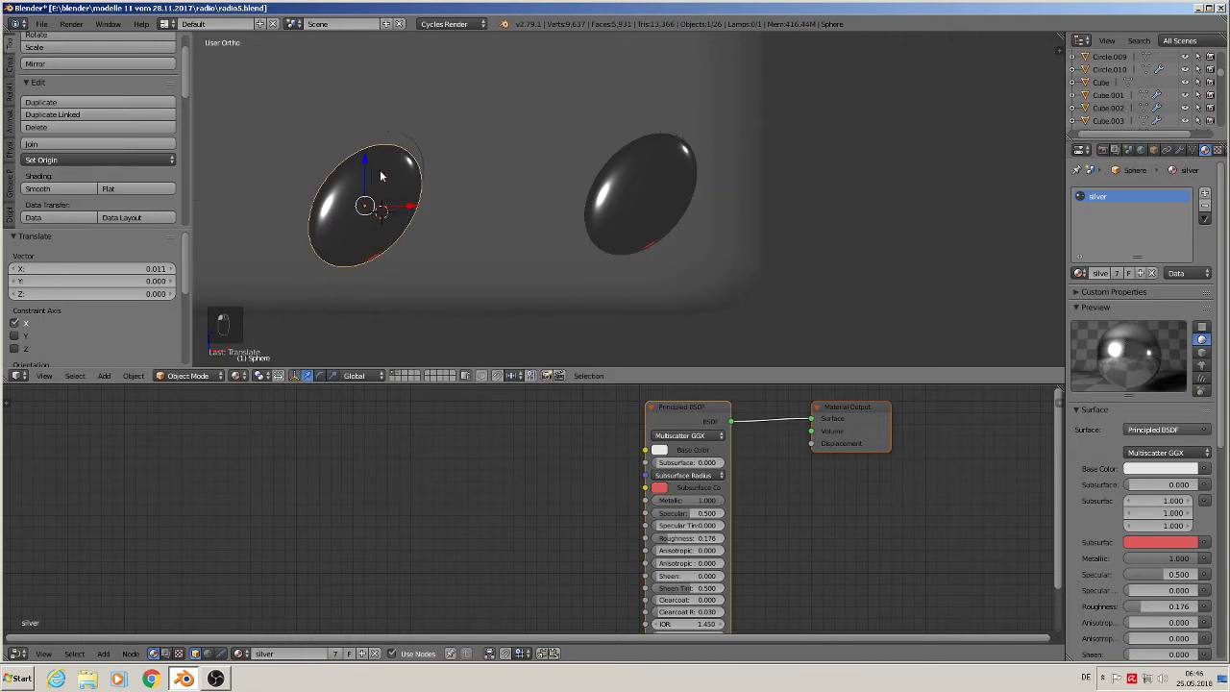
pyautogui.moveTo(365, 171); pyautogui.dragTo(368, 155)
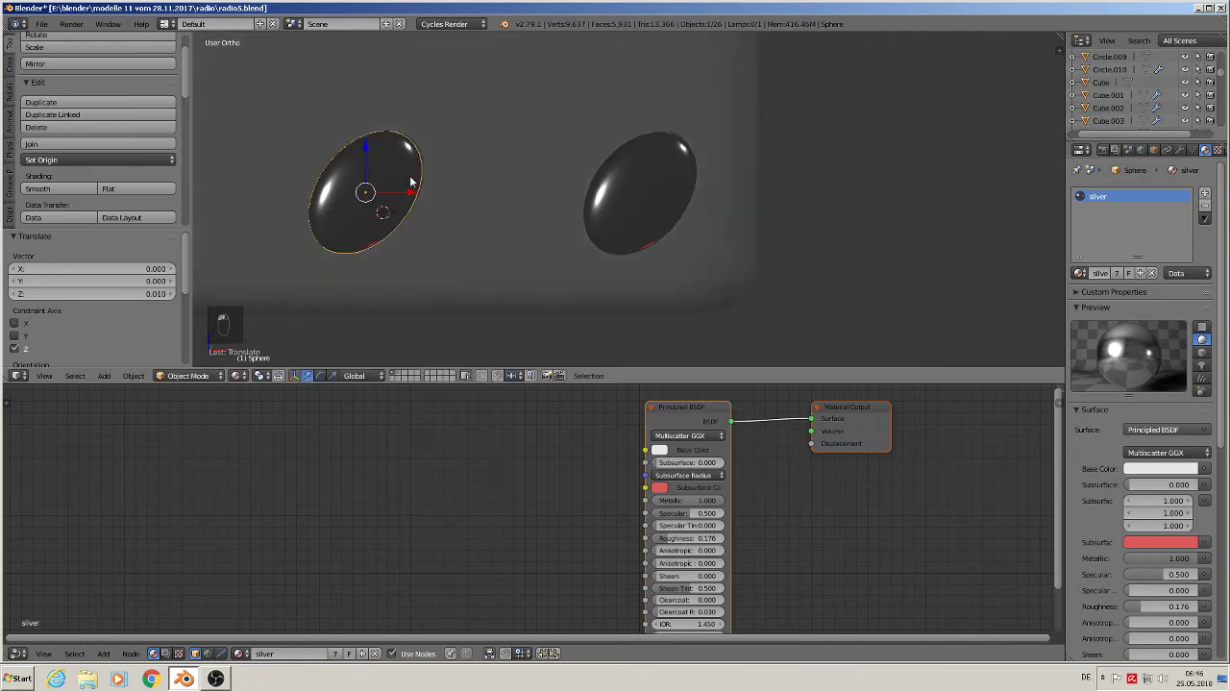
pyautogui.moveTo(368, 154); pyautogui.dragTo(412, 205, button='middle')
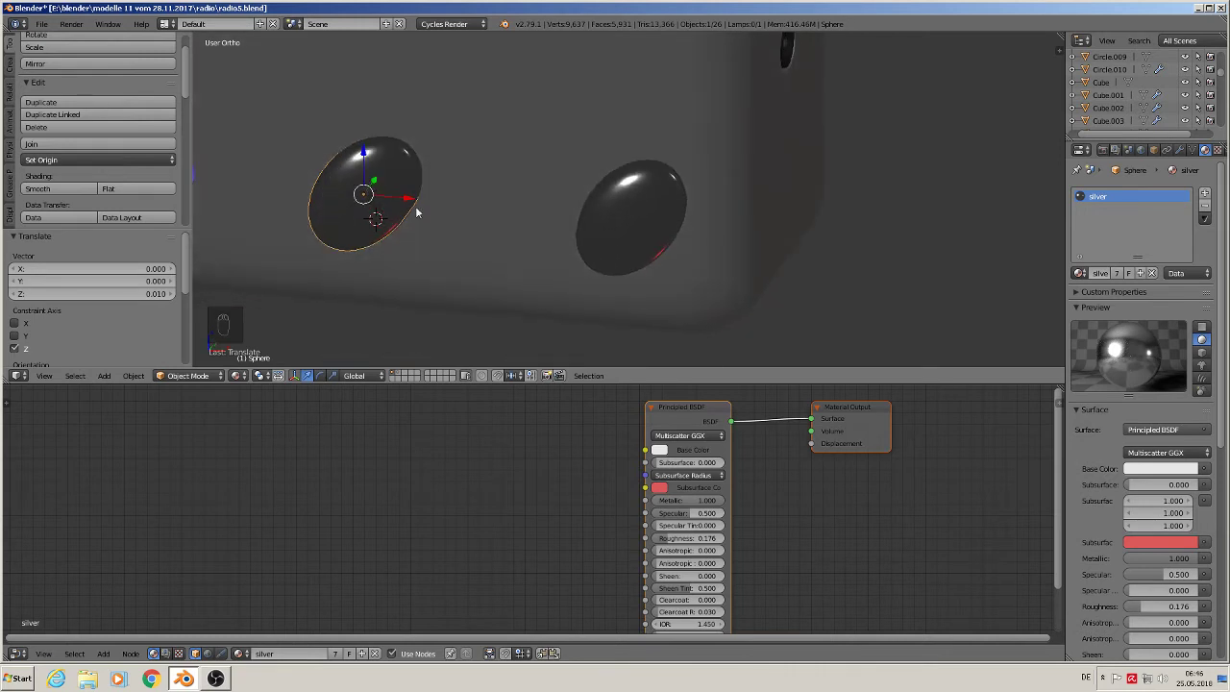
# - Join both silver spheres with the radio body and save the file
pyautogui.keyDown('shift'); pyautogui.rightClick(639, 227); pyautogui.keyUp('shift')
pyautogui.click(75, 144)
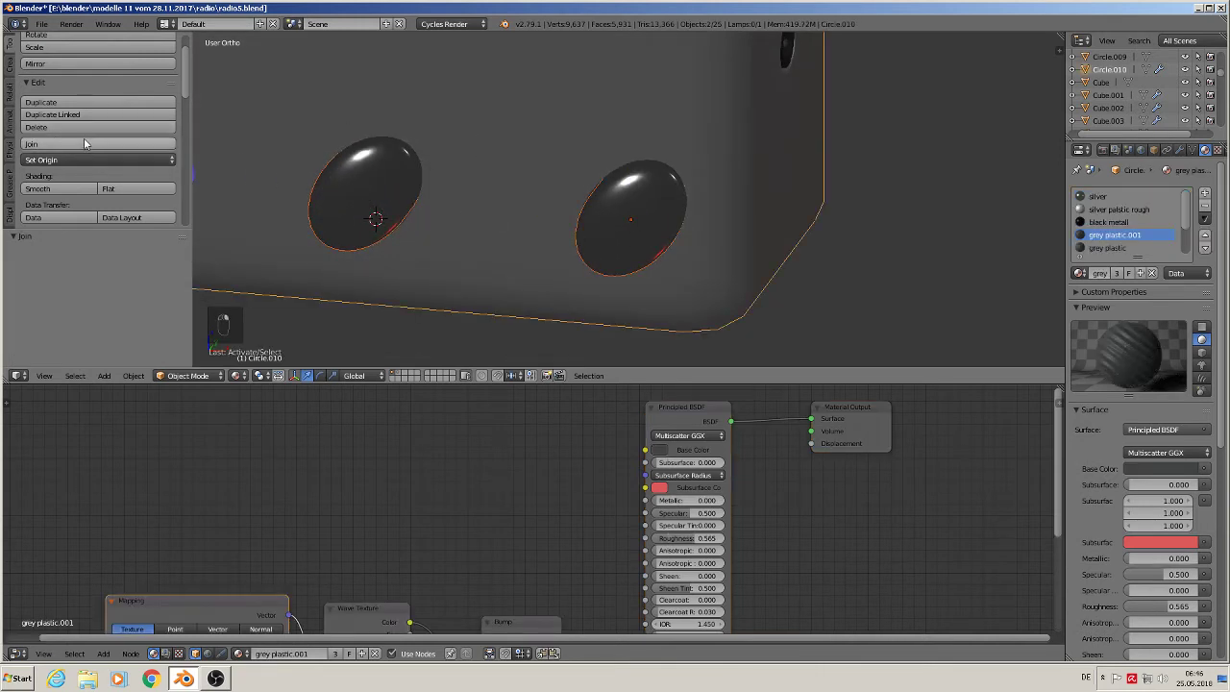
pyautogui.scroll(-2, 607, 223)
pyautogui.scroll(-5, 608, 222)
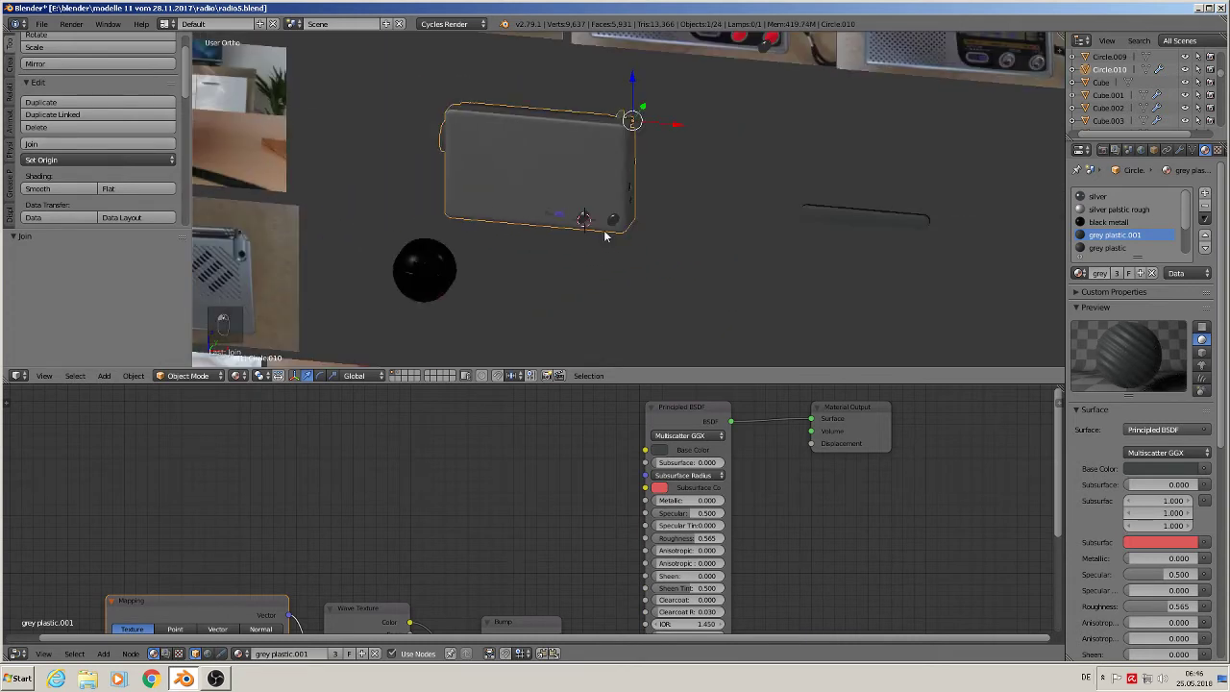
pyautogui.keyDown('shift'); pyautogui.moveTo(471, 58); pyautogui.dragTo(449, 190, button='middle'); pyautogui.keyUp('shift')
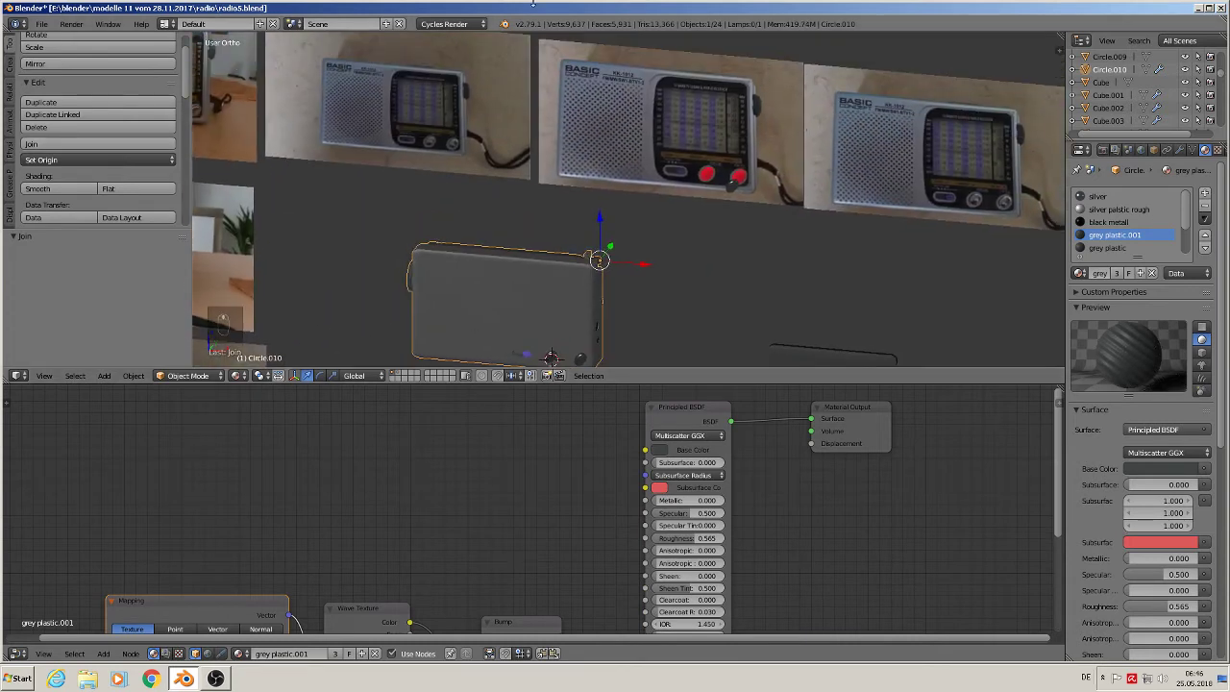
pyautogui.click(43, 23)
pyautogui.click(46, 125)
# - Select the loose grey plastic bar and examine the reference photo showing the radio's top and back
pyautogui.moveTo(760, 305)
pyautogui.keyDown('shift'); pyautogui.mouseDown(button='middle')
pyautogui.moveTo(693, 99)
pyautogui.moveTo(764, 290)
pyautogui.mouseUp(button='middle'); pyautogui.keyUp('shift')
pyautogui.rightClick(791, 227)
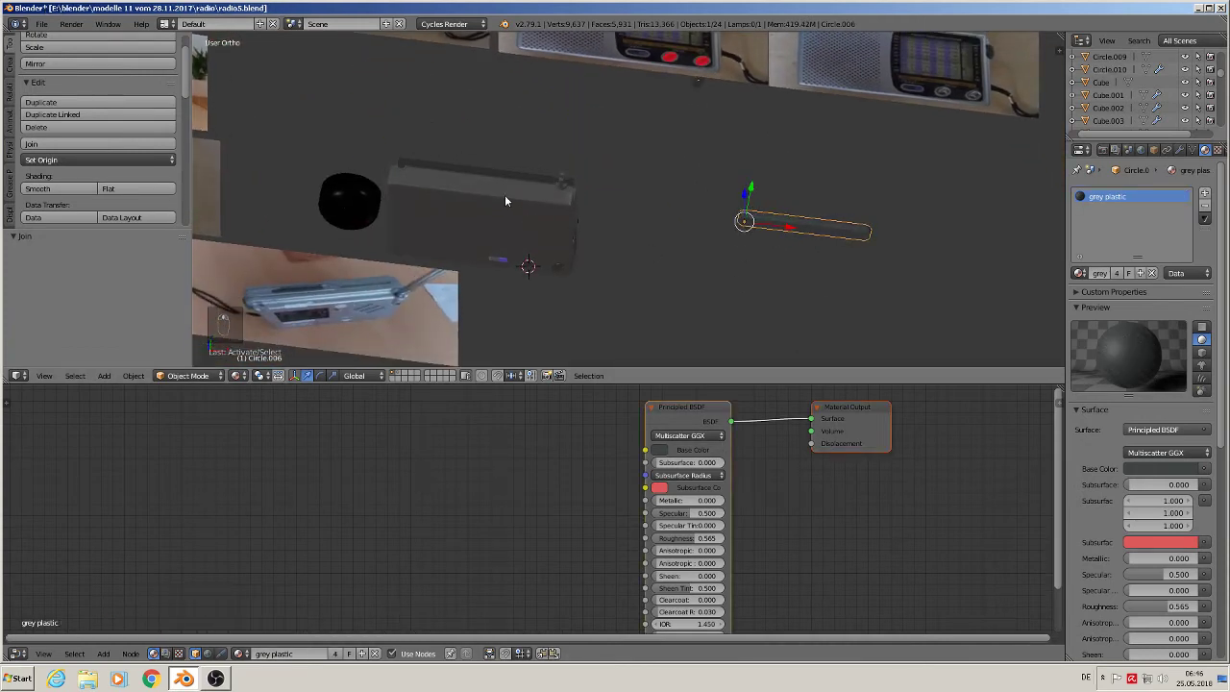
pyautogui.moveTo(506, 200); pyautogui.dragTo(804, 154, button='middle')
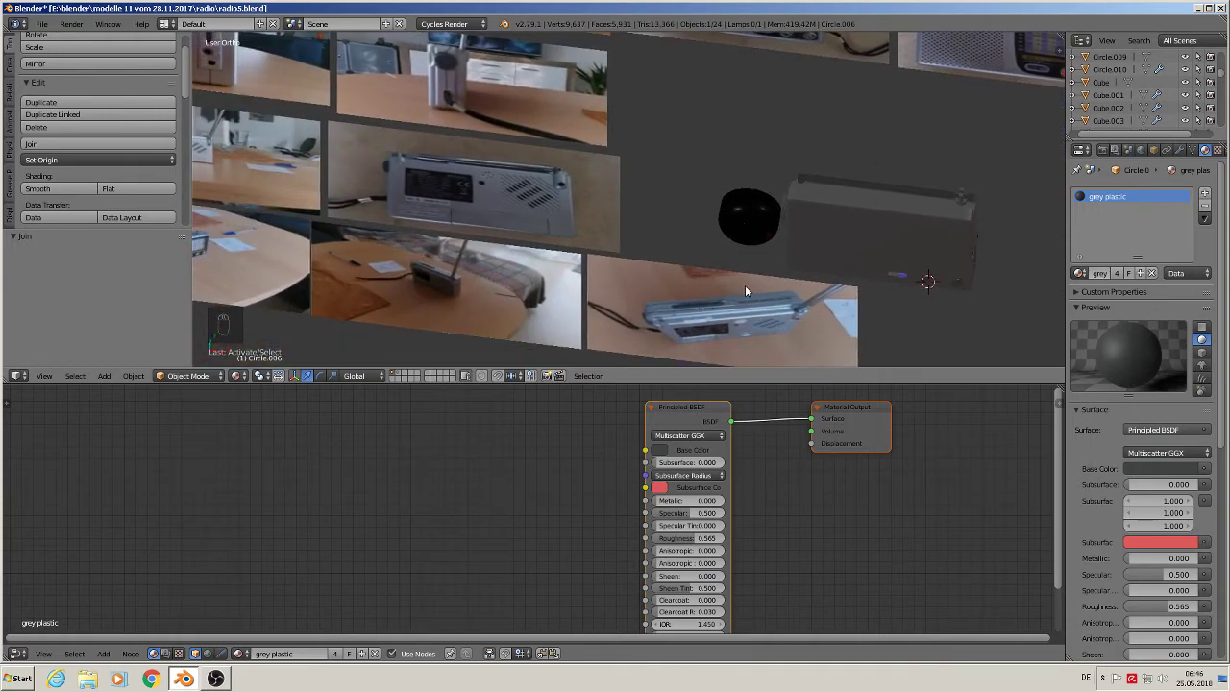
pyautogui.press('KP_1')
pyautogui.scroll(4, 643, 334)
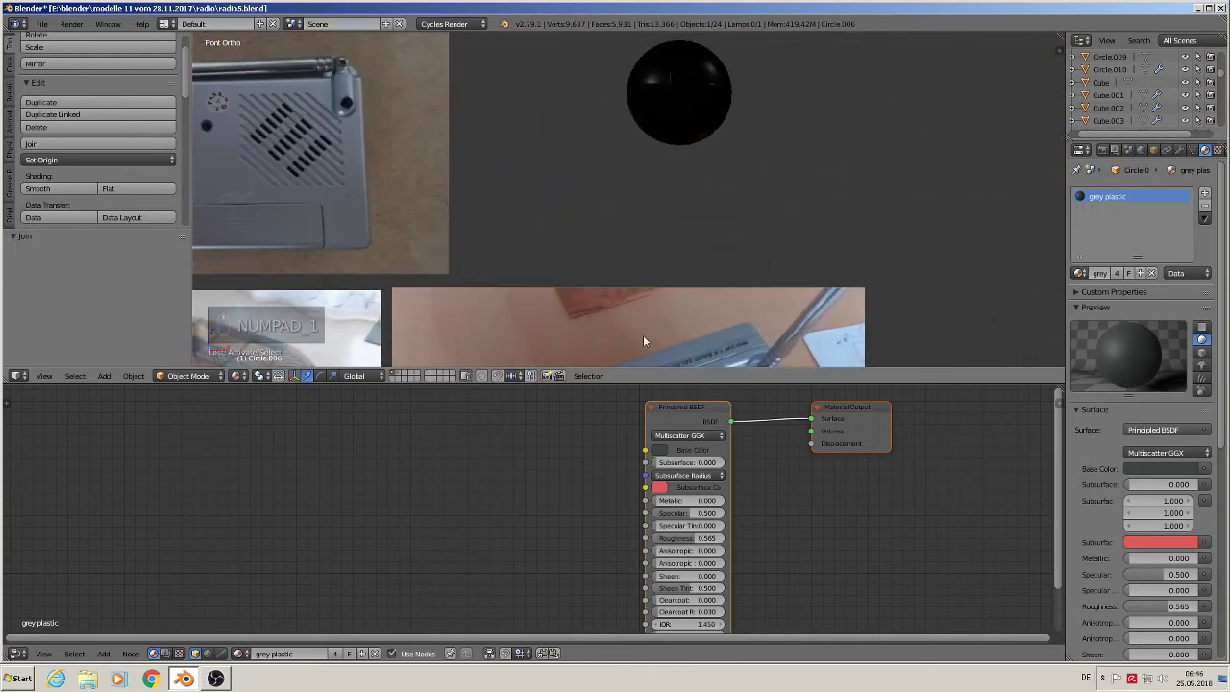
pyautogui.keyDown('shift'); pyautogui.moveTo(643, 334); pyautogui.dragTo(612, 113, button='middle'); pyautogui.keyUp('shift')
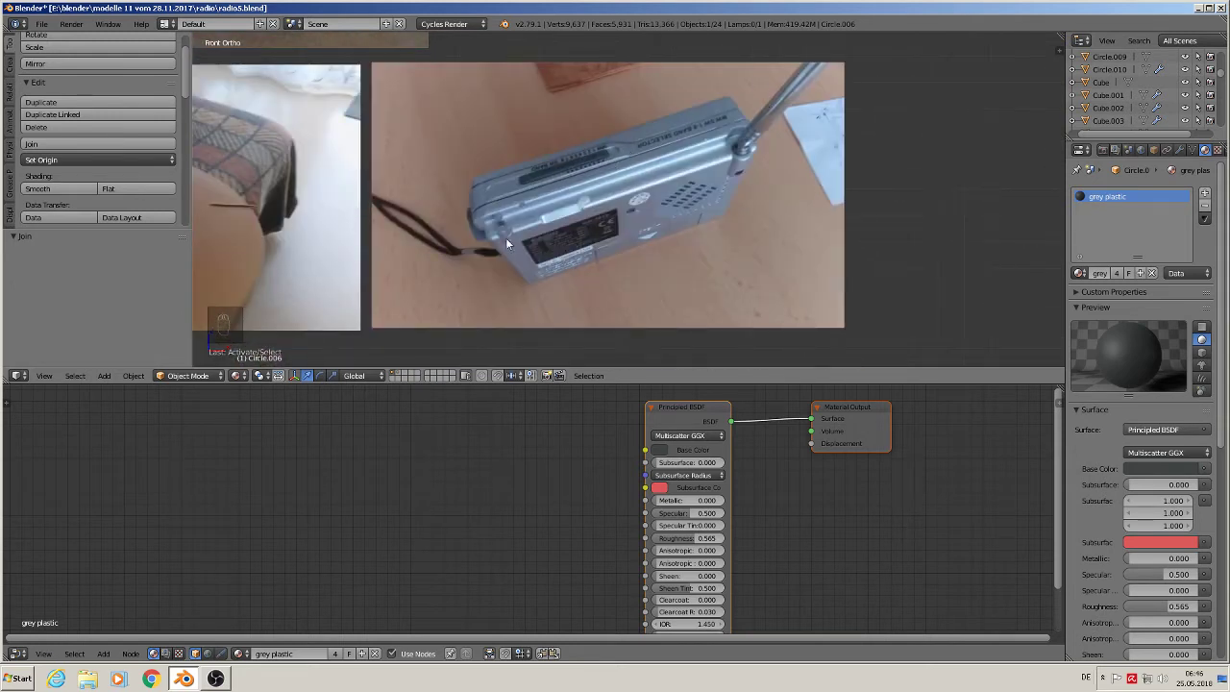
pyautogui.scroll(-3, 705, 203)
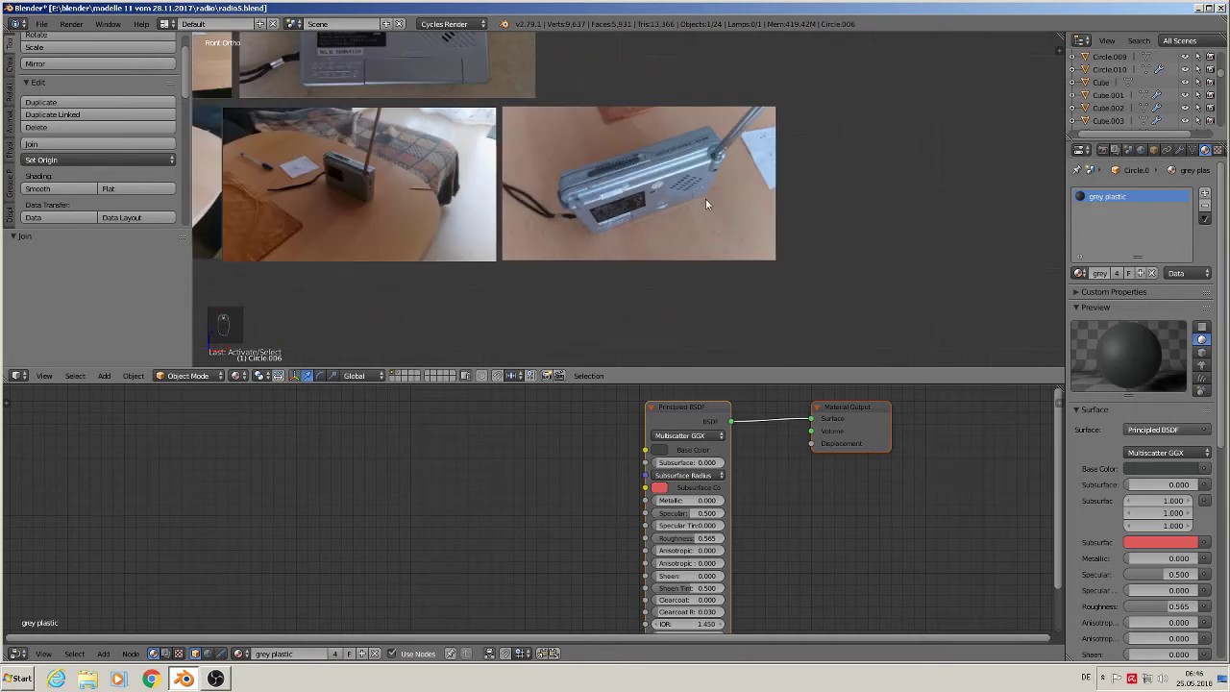
pyautogui.keyDown('shift'); pyautogui.moveTo(808, 151); pyautogui.dragTo(385, 264, button='middle'); pyautogui.keyUp('shift')
pyautogui.scroll(-4, 455, 225)
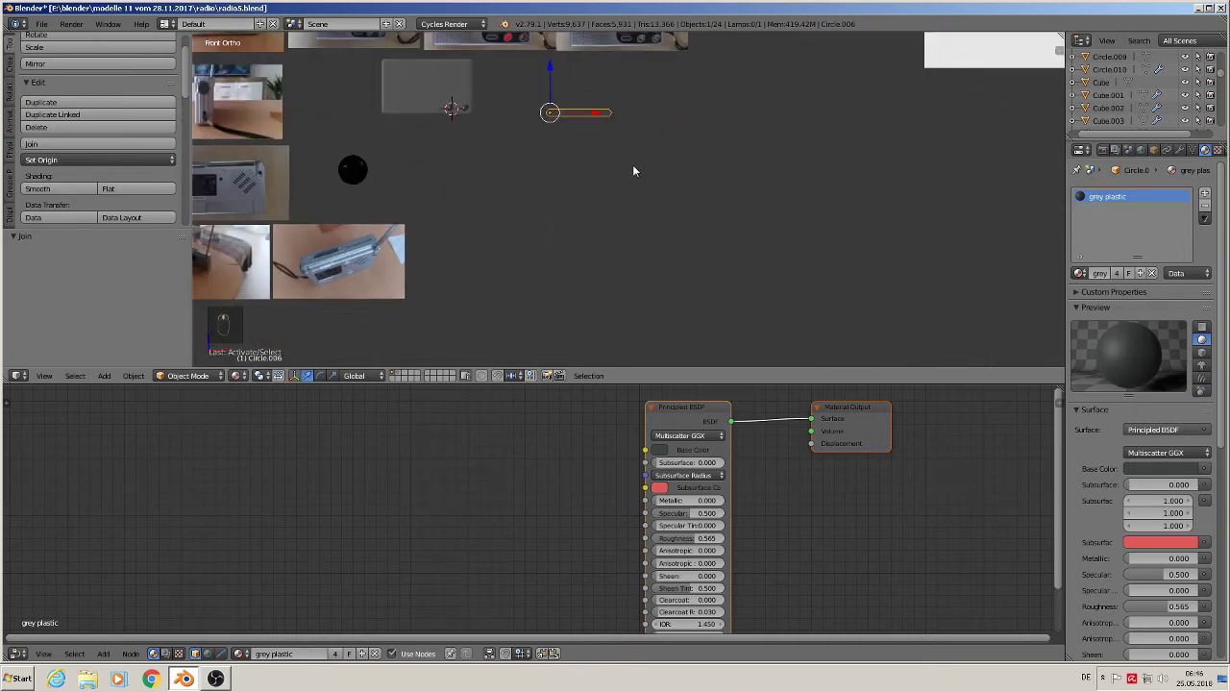
# - Place the grey plastic bar above the radio body, raising it 0.691, shifting it in negative X and raising it another 0.096
pyautogui.keyDown('shift'); pyautogui.moveTo(579, 142); pyautogui.dragTo(607, 256, button='middle'); pyautogui.keyUp('shift')
pyautogui.moveTo(581, 187); pyautogui.dragTo(581, 138)
pyautogui.scroll(2, 612, 203)
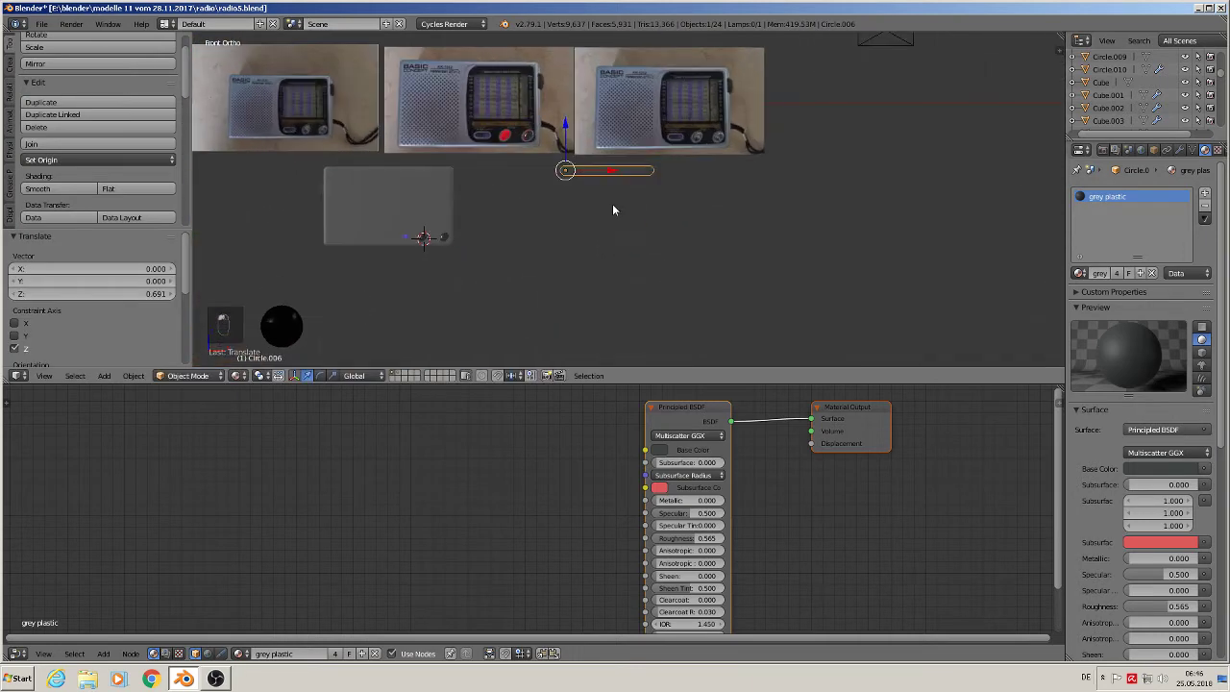
pyautogui.keyDown('shift'); pyautogui.moveTo(612, 204); pyautogui.dragTo(768, 245, button='middle'); pyautogui.keyUp('shift')
pyautogui.press('g')
pyautogui.press('x')
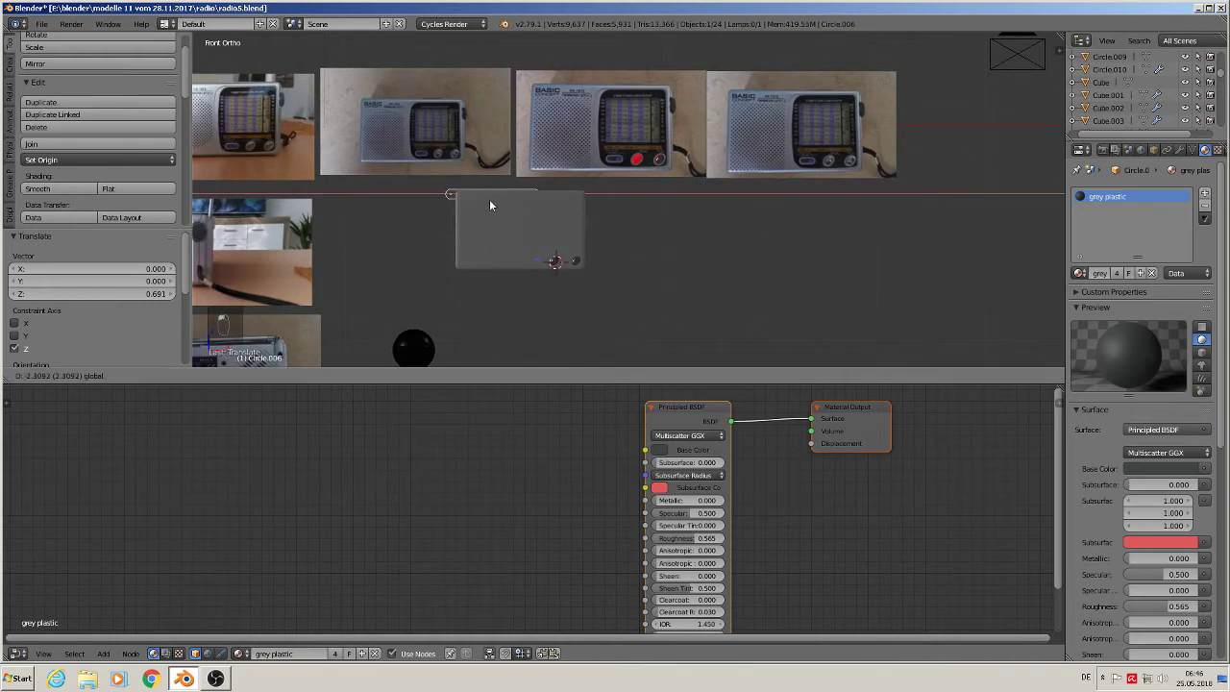
pyautogui.click(503, 196)
pyautogui.moveTo(477, 163); pyautogui.dragTo(472, 158)
# - Rotate the grey plastic bar 90° about the X axis
pyautogui.scroll(5, 509, 192)
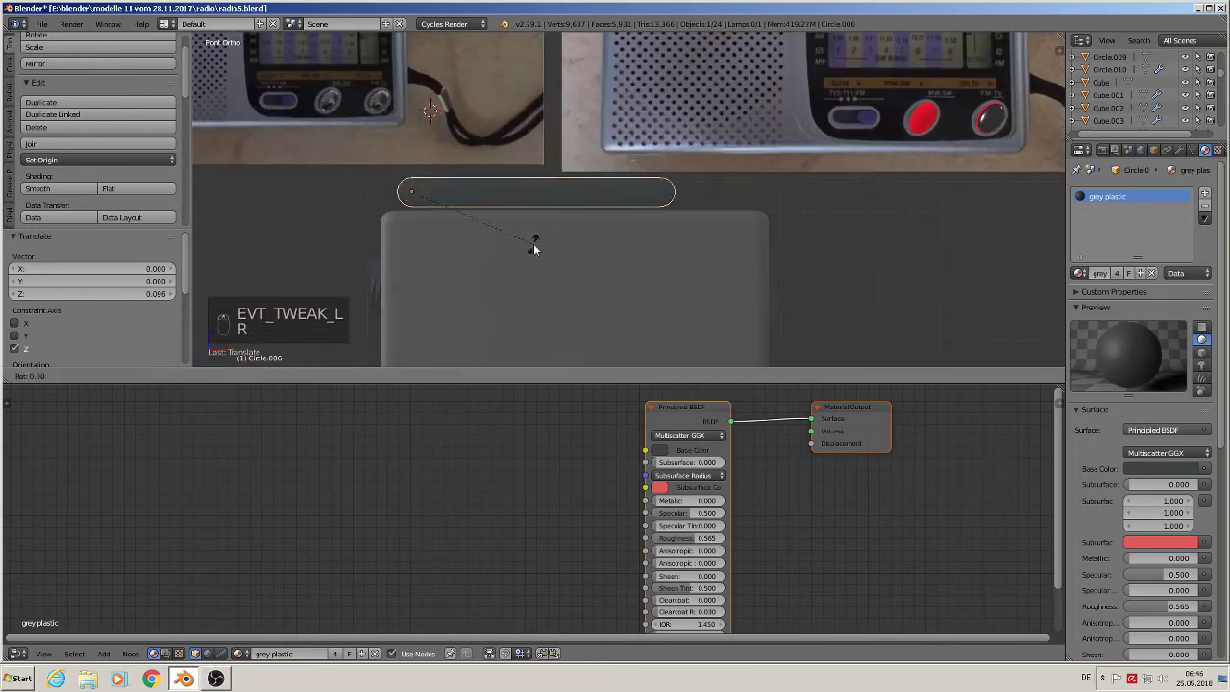
pyautogui.write('rx90')
pyautogui.press('Return')
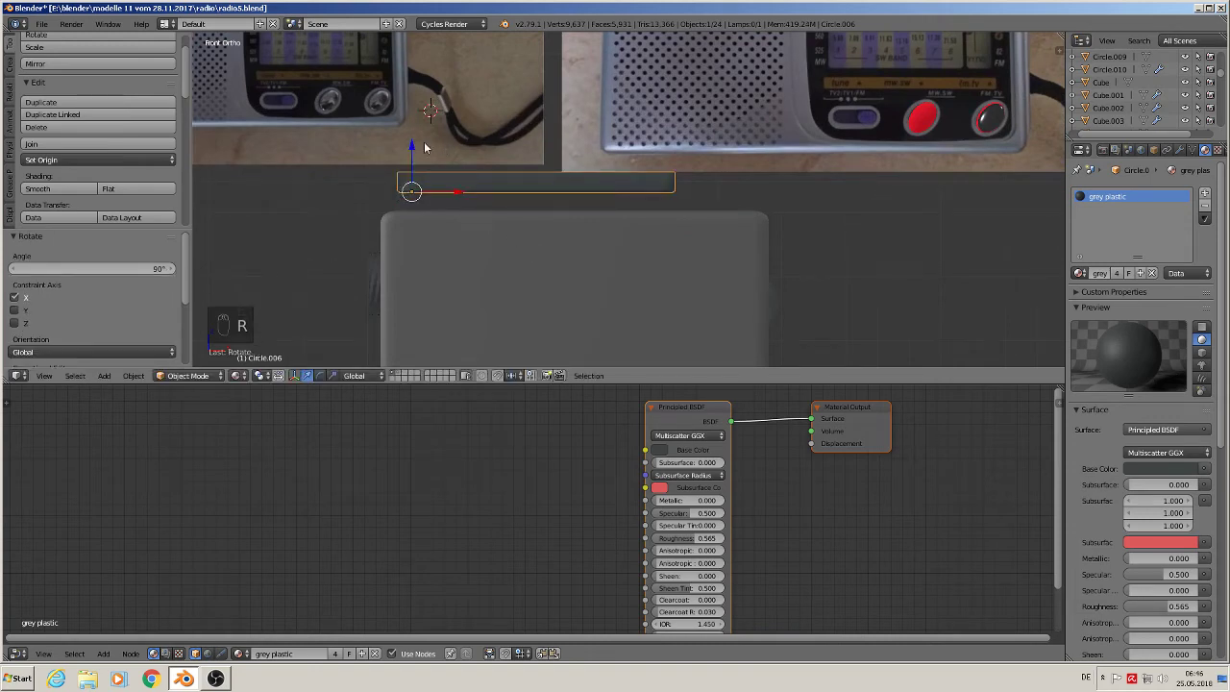
# - Move the grey plastic bar -0.052 along Z and -0.545 along Y onto the radio's top side
pyautogui.moveTo(425, 147); pyautogui.dragTo(409, 155)
pyautogui.moveTo(409, 154); pyautogui.dragTo(355, 273, button='middle')
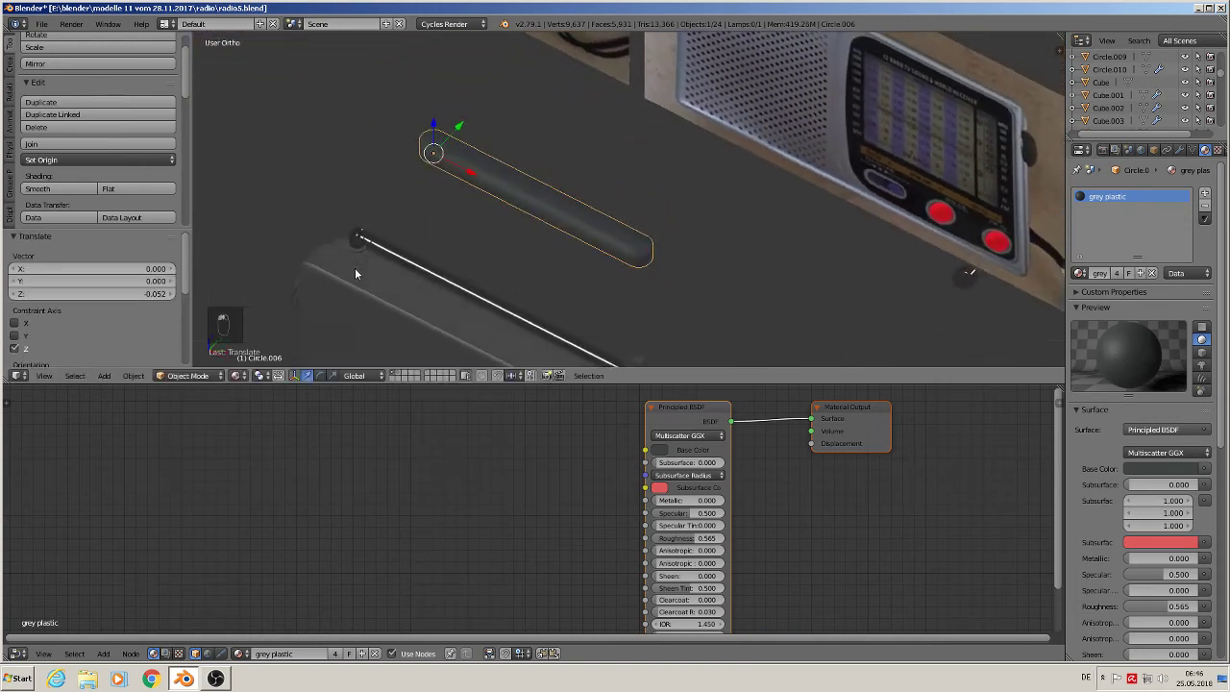
pyautogui.moveTo(452, 135); pyautogui.dragTo(388, 258)
pyautogui.moveTo(387, 257); pyautogui.dragTo(552, 64, button='middle')
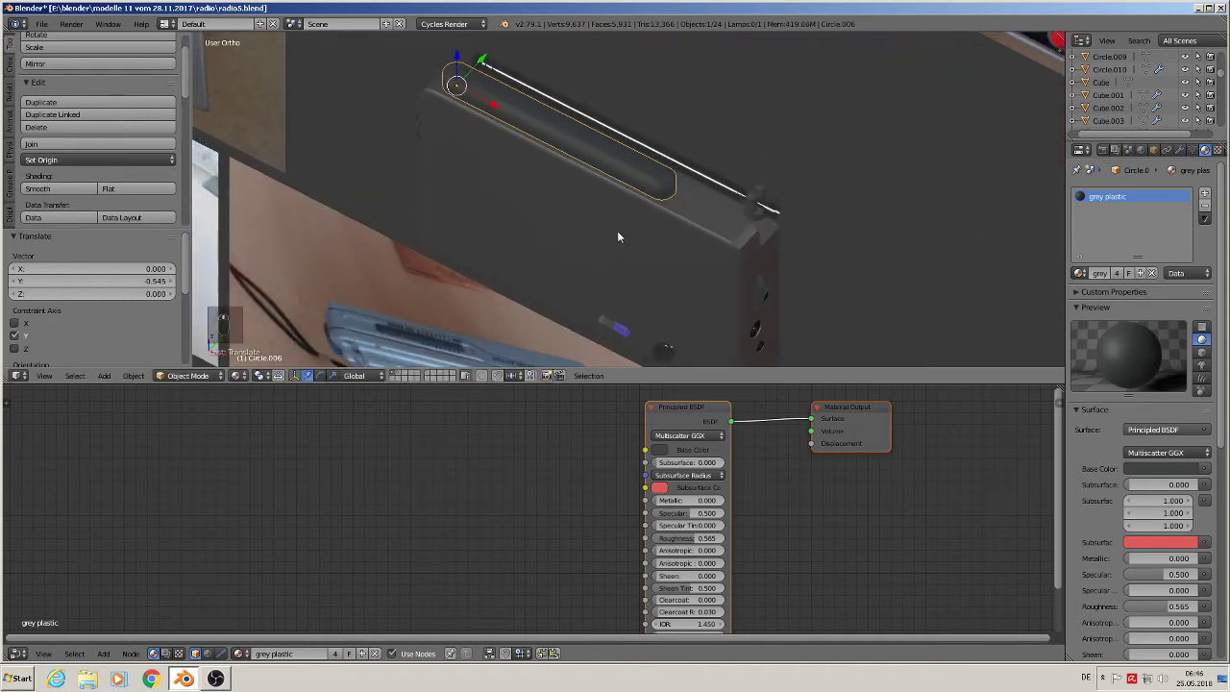
# - Scale the grey plastic bar down uniformly by a factor of about 0.423 on the radio's top
pyautogui.press('s')
pyautogui.click(521, 139)
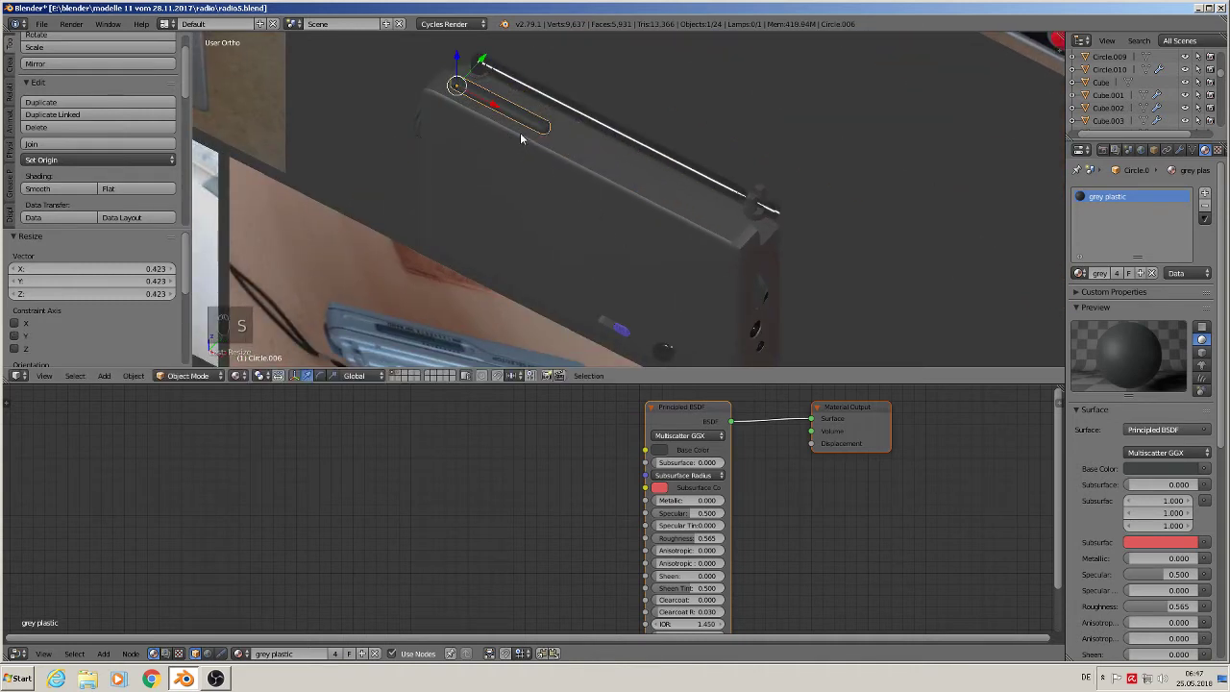
pyautogui.moveTo(520, 139); pyautogui.dragTo(523, 196, button='middle')
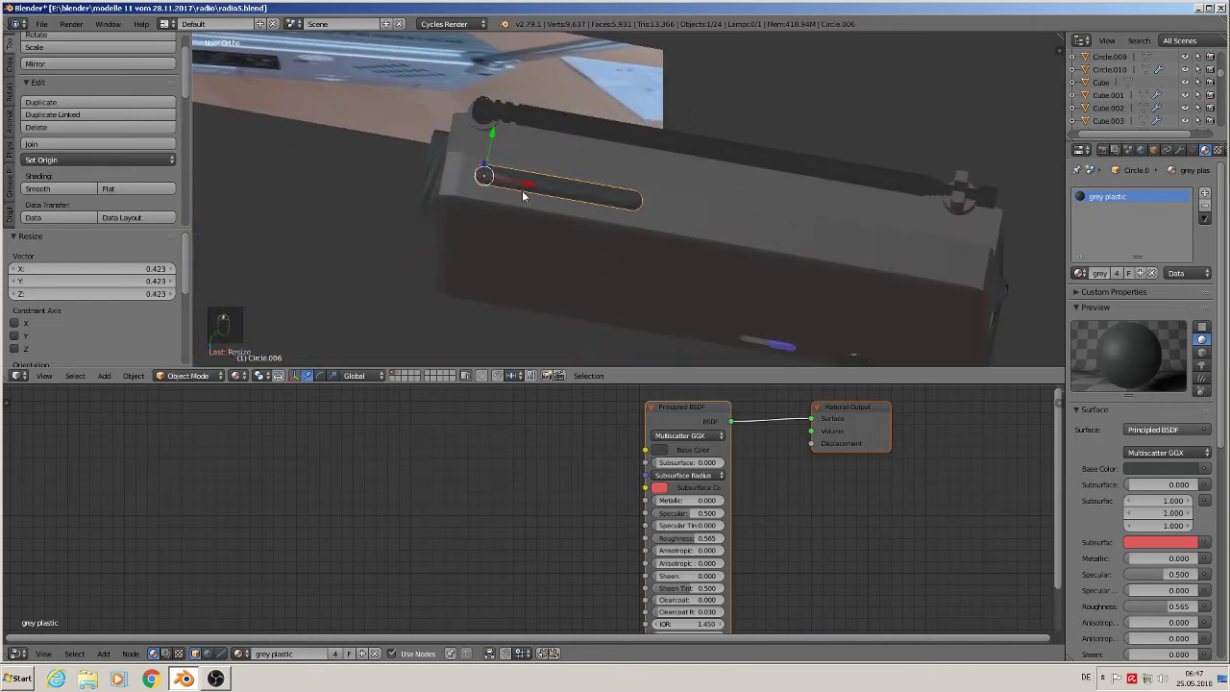
# - Move the grey plastic bar along the radio's top by 0.209 in X, 0.038 and -0.028 in Y, and -0.017 in Z
pyautogui.moveTo(523, 196); pyautogui.dragTo(637, 207)
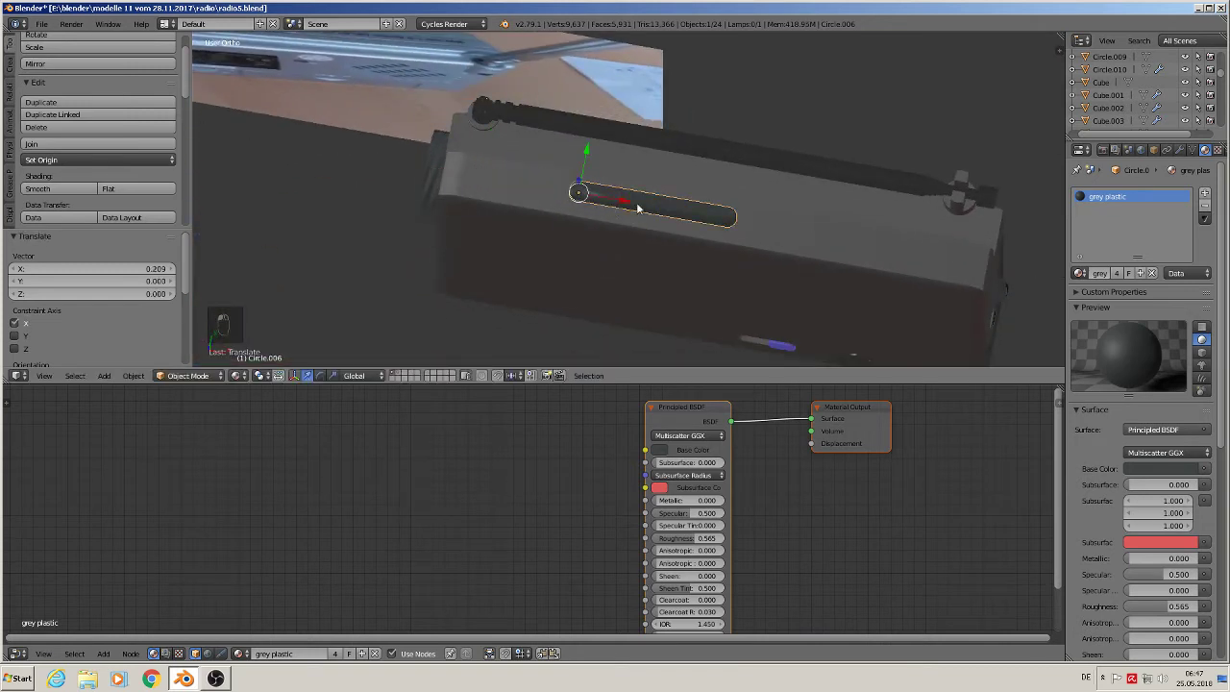
pyautogui.moveTo(586, 153); pyautogui.dragTo(588, 136)
pyautogui.moveTo(588, 136)
pyautogui.mouseDown(button='middle')
pyautogui.moveTo(565, 184)
pyautogui.moveTo(587, 144)
pyautogui.mouseUp(button='middle')
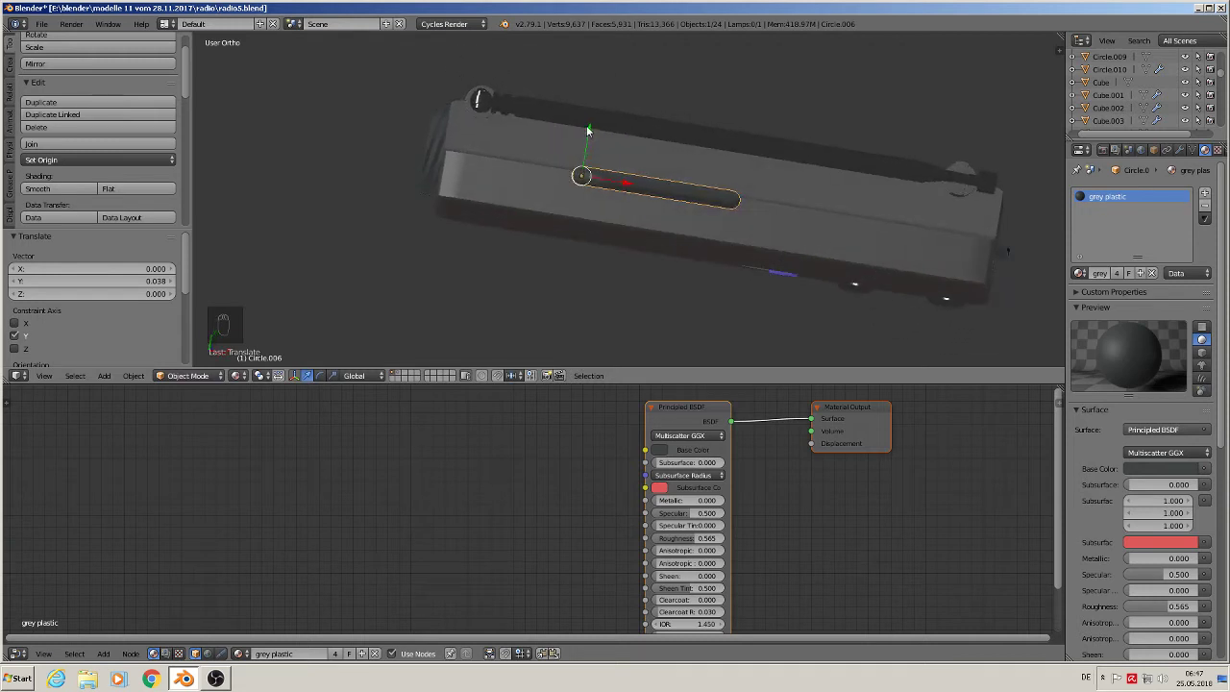
pyautogui.moveTo(588, 131); pyautogui.dragTo(579, 142)
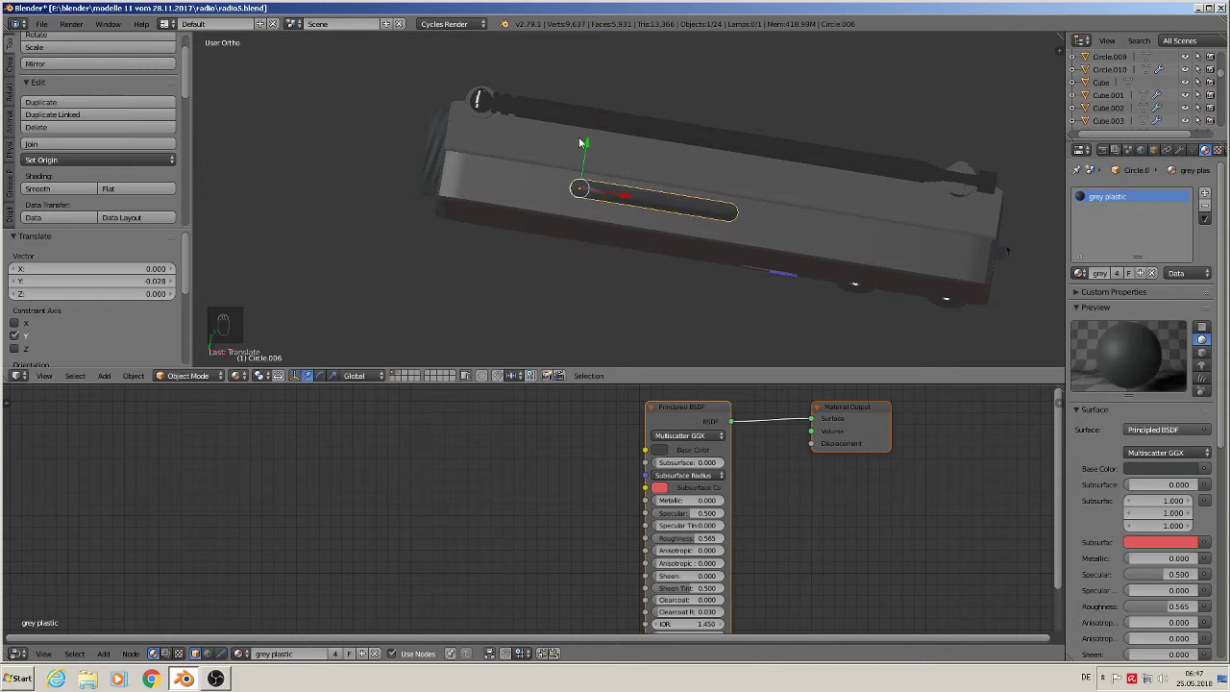
pyautogui.moveTo(579, 142); pyautogui.dragTo(629, 101, button='middle')
pyautogui.moveTo(579, 180); pyautogui.dragTo(578, 186)
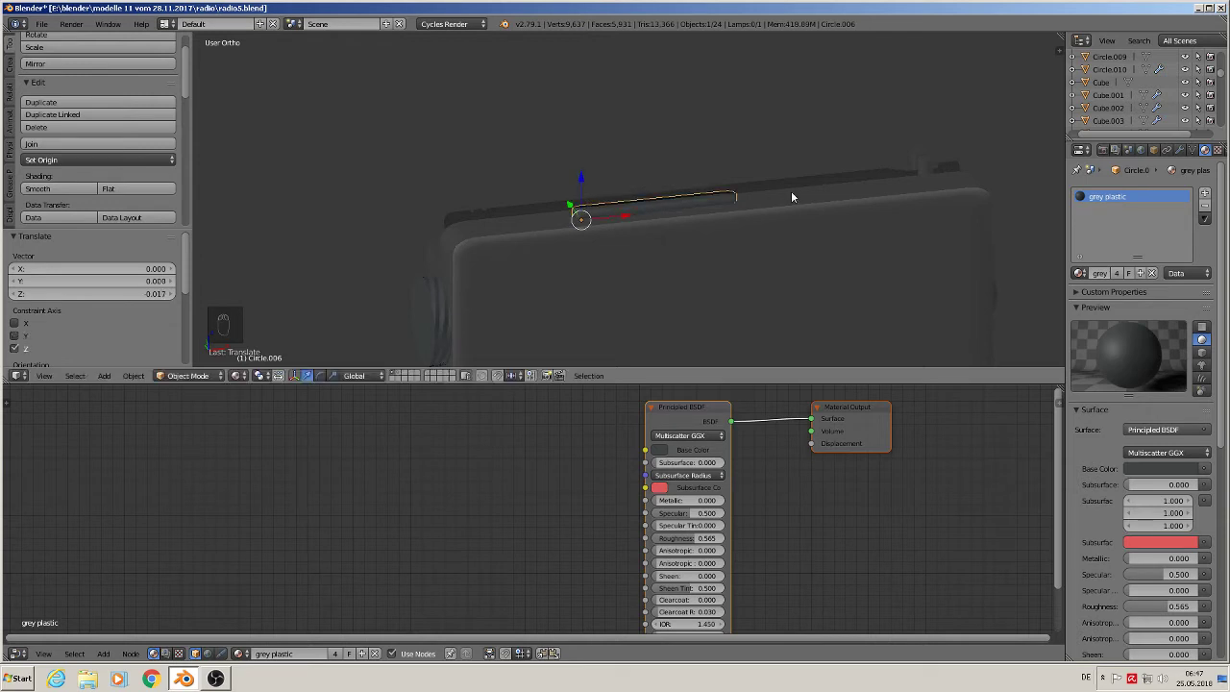
# - Add a second material slot with grey plastic.001 to the bar and assign it to the bar's middle top face
pyautogui.moveTo(794, 195); pyautogui.dragTo(640, 285, button='middle')
pyautogui.press('Tab')
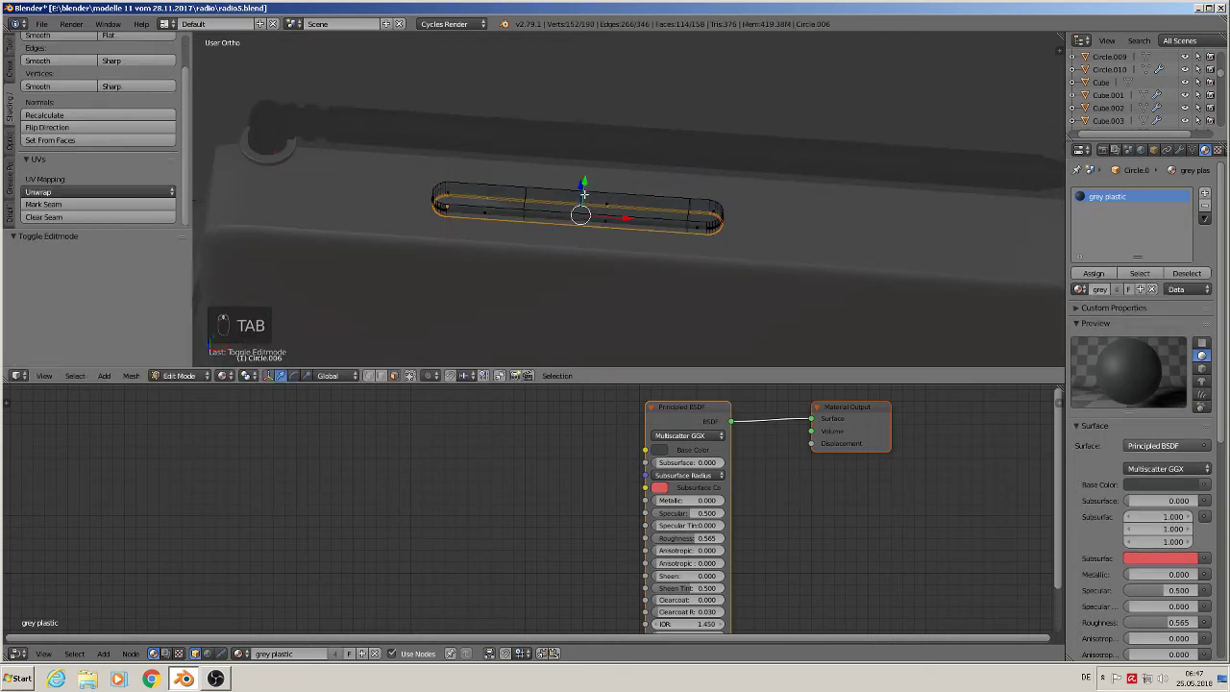
pyautogui.rightClick(611, 204)
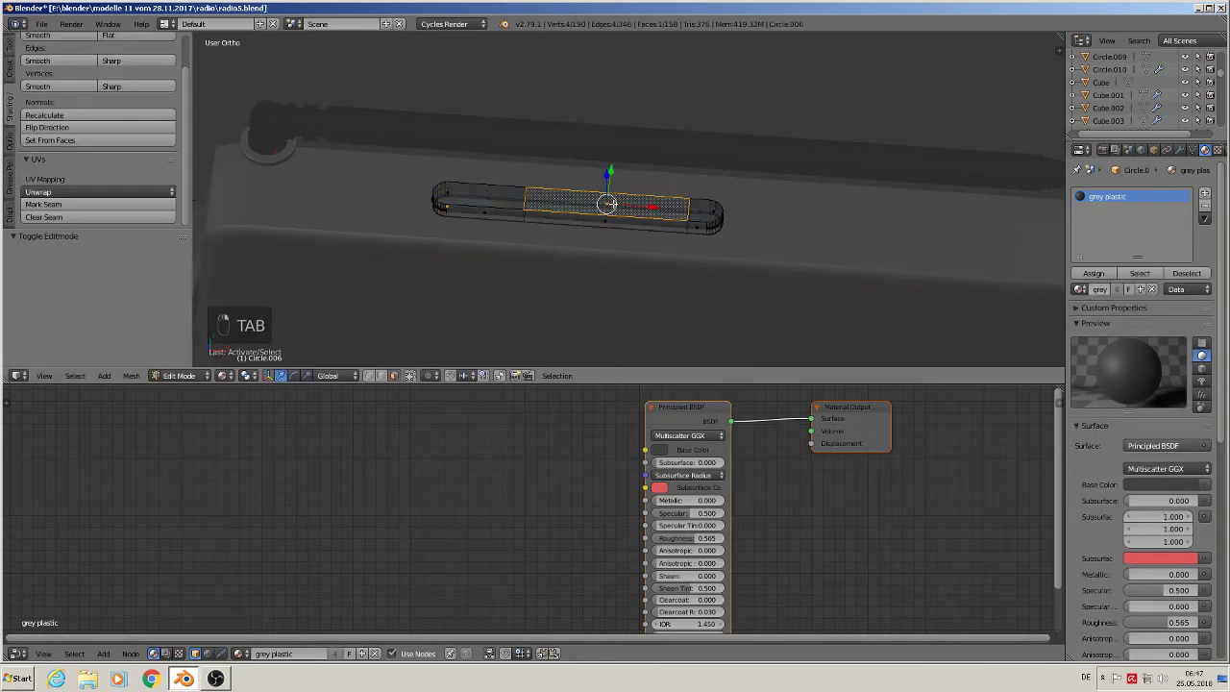
pyautogui.click(1205, 194)
pyautogui.click(1078, 291)
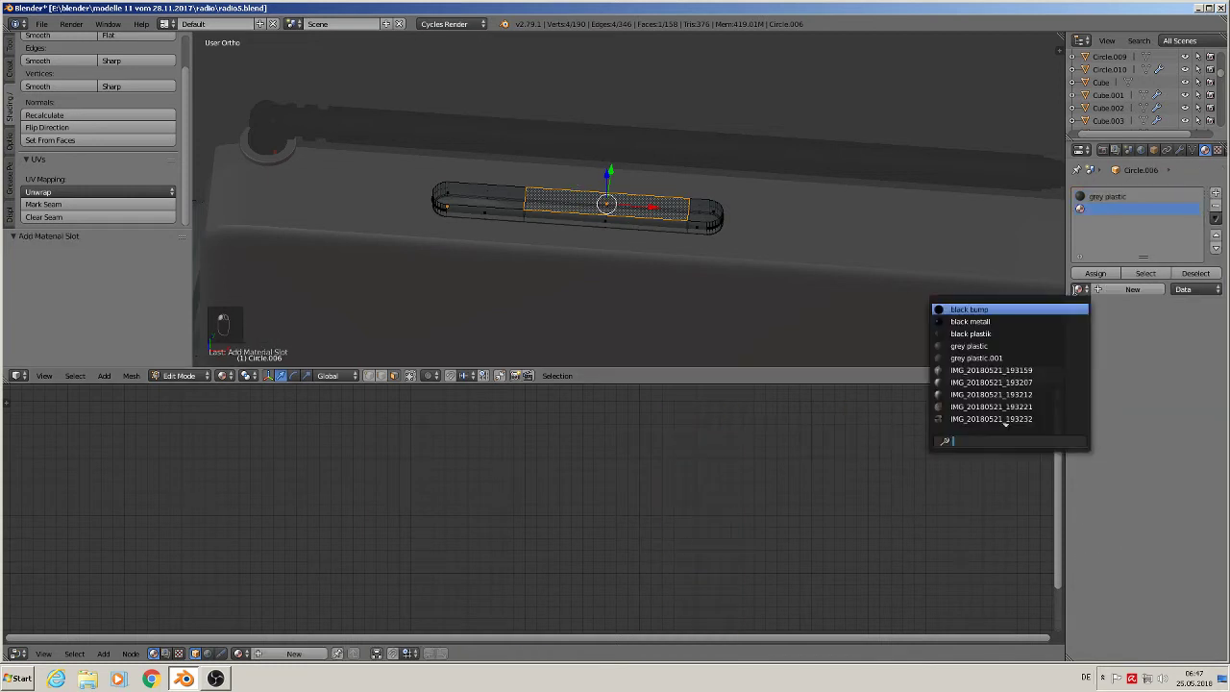
pyautogui.click(1037, 357)
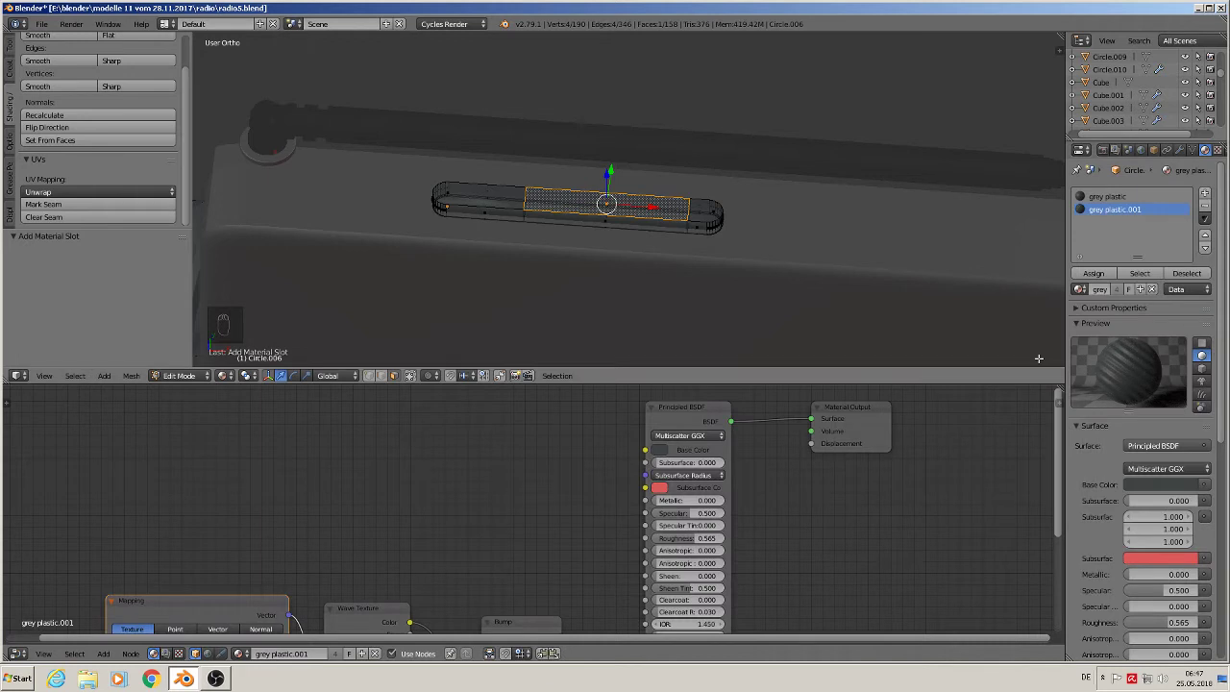
pyautogui.click(1095, 274)
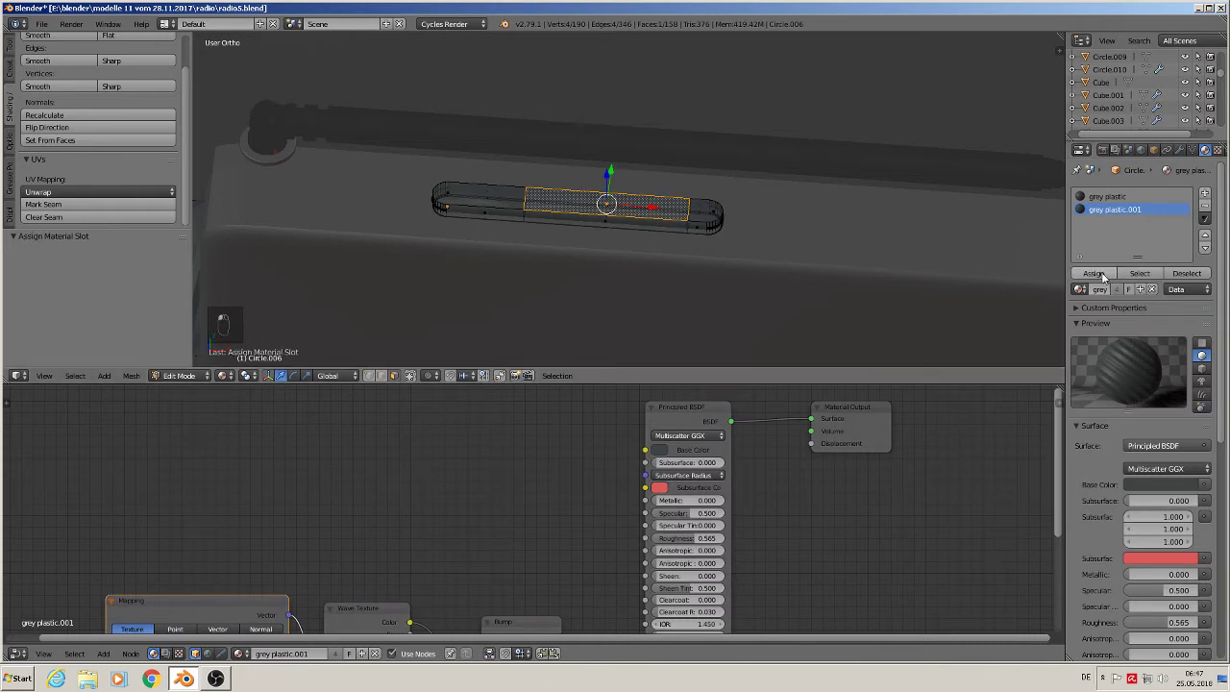
pyautogui.press('Tab')
# - Mark the bar's complete upper rim edge loop and its lower edge loop as UV seams
pyautogui.scroll(2, 677, 198)
pyautogui.scroll(4, 647, 239)
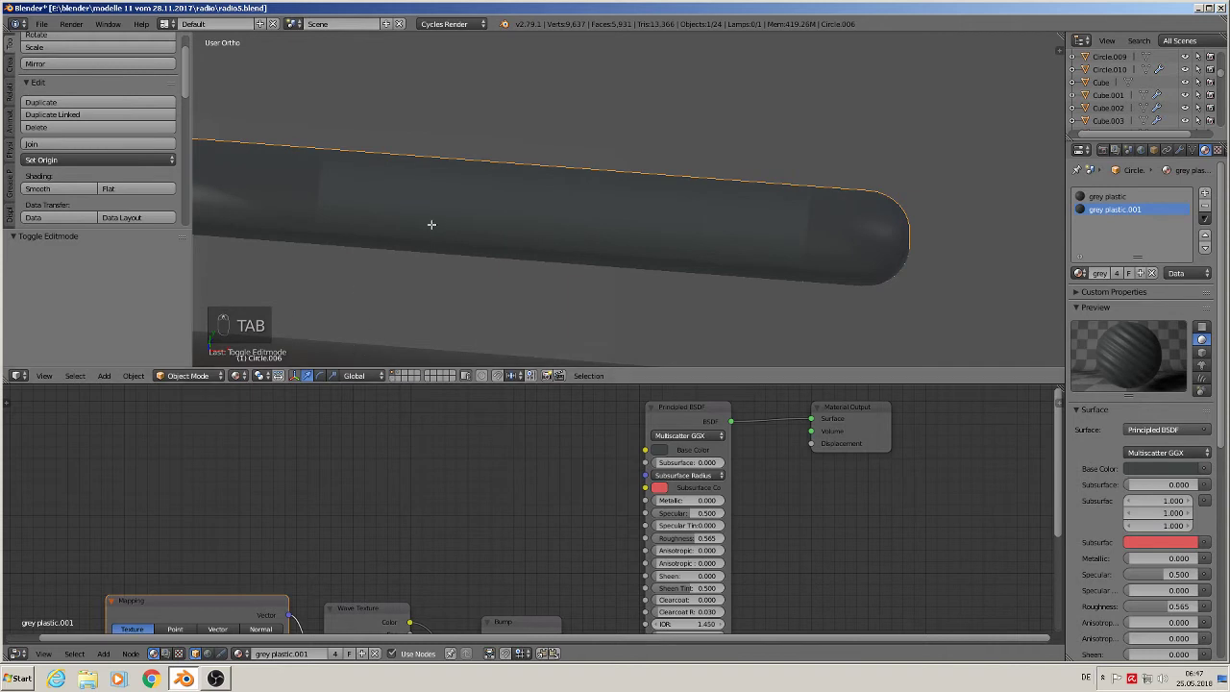
pyautogui.press('Tab')
pyautogui.keyDown('shift'); pyautogui.moveTo(402, 328); pyautogui.dragTo(521, 304, button='middle'); pyautogui.keyUp('shift')
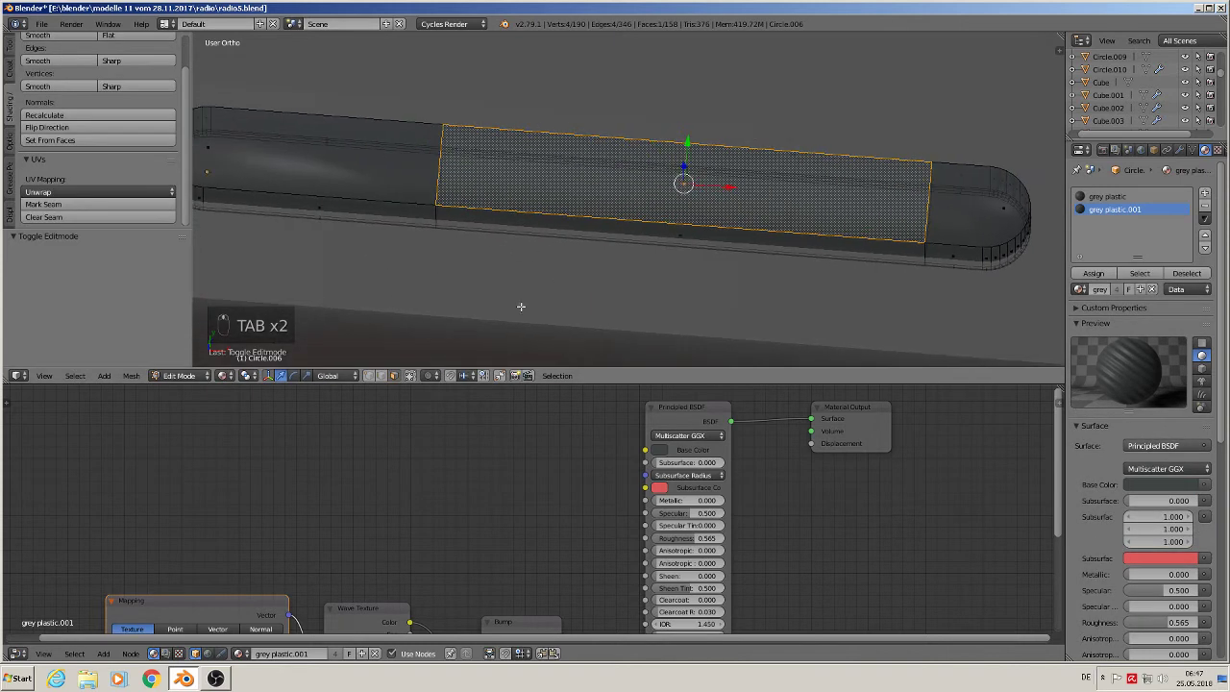
pyautogui.keyDown('alt'); pyautogui.rightClick(359, 204); pyautogui.keyUp('alt')
pyautogui.keyDown('shift'); pyautogui.moveTo(397, 210); pyautogui.dragTo(465, 212, button='middle'); pyautogui.keyUp('shift')
pyautogui.keyDown('alt'); pyautogui.keyDown('shift'); pyautogui.rightClick(655, 212); pyautogui.keyUp('shift'); pyautogui.keyUp('alt')
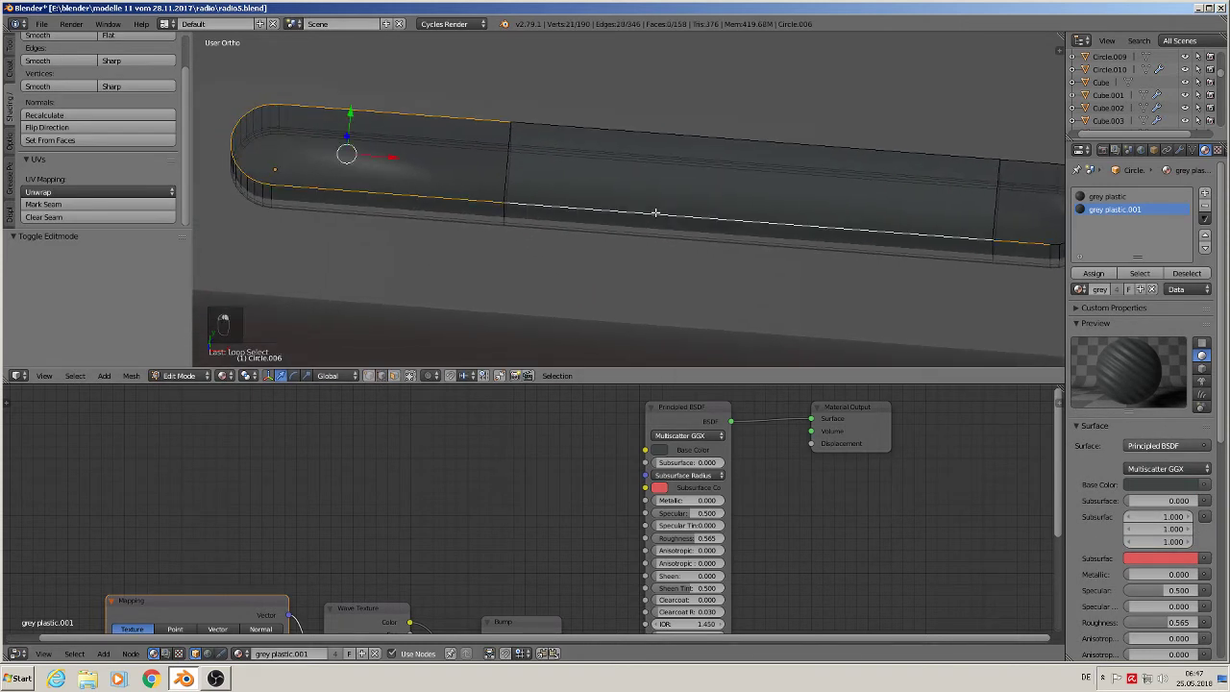
pyautogui.keyDown('alt'); pyautogui.keyDown('shift'); pyautogui.rightClick(708, 123); pyautogui.keyUp('shift'); pyautogui.keyUp('alt')
pyautogui.keyDown('ctrl'); pyautogui.scroll(-4, 906, 225); pyautogui.keyUp('ctrl')
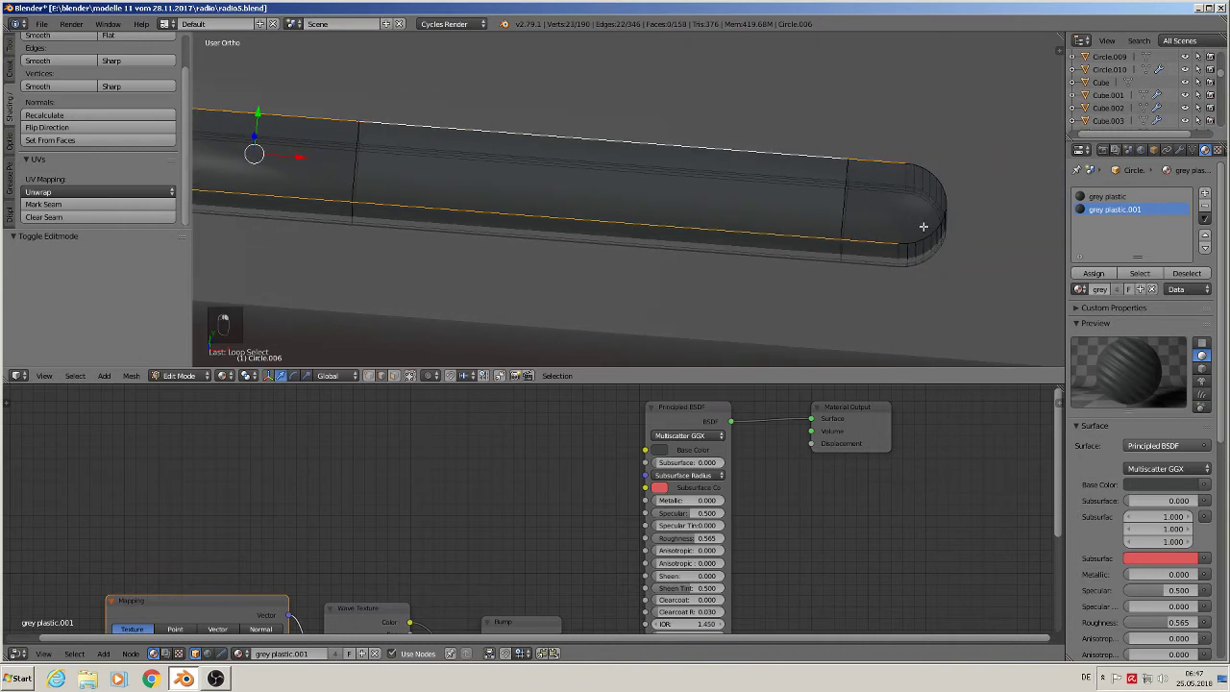
pyautogui.keyDown('alt'); pyautogui.keyDown('shift'); pyautogui.rightClick(915, 240); pyautogui.keyUp('shift'); pyautogui.keyUp('alt')
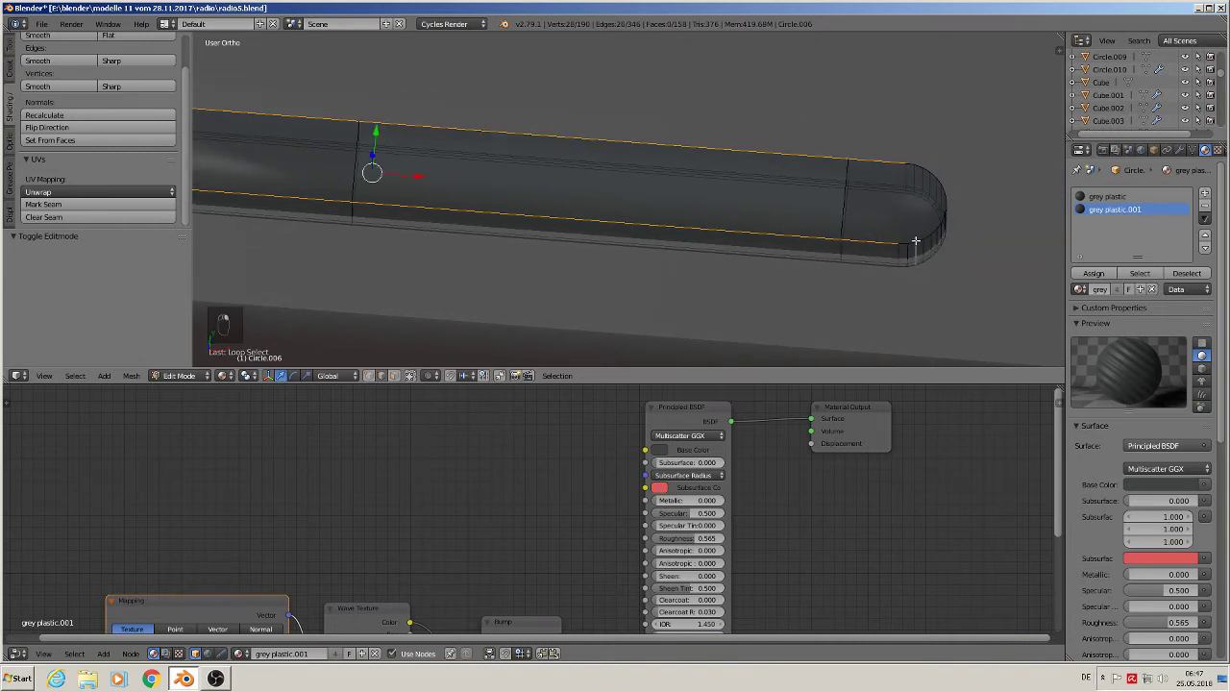
pyautogui.keyDown('alt'); pyautogui.keyDown('shift'); pyautogui.rightClick(918, 239); pyautogui.keyUp('shift'); pyautogui.keyUp('alt')
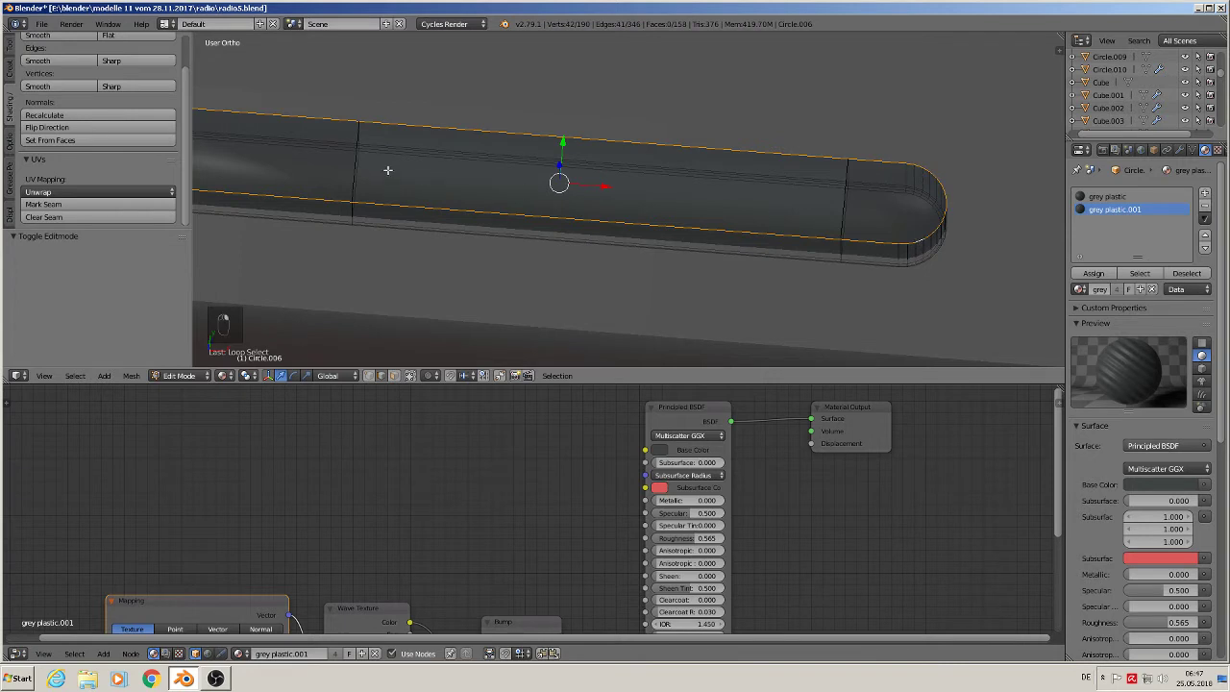
pyautogui.scroll(-3, 388, 170)
pyautogui.click(43, 204)
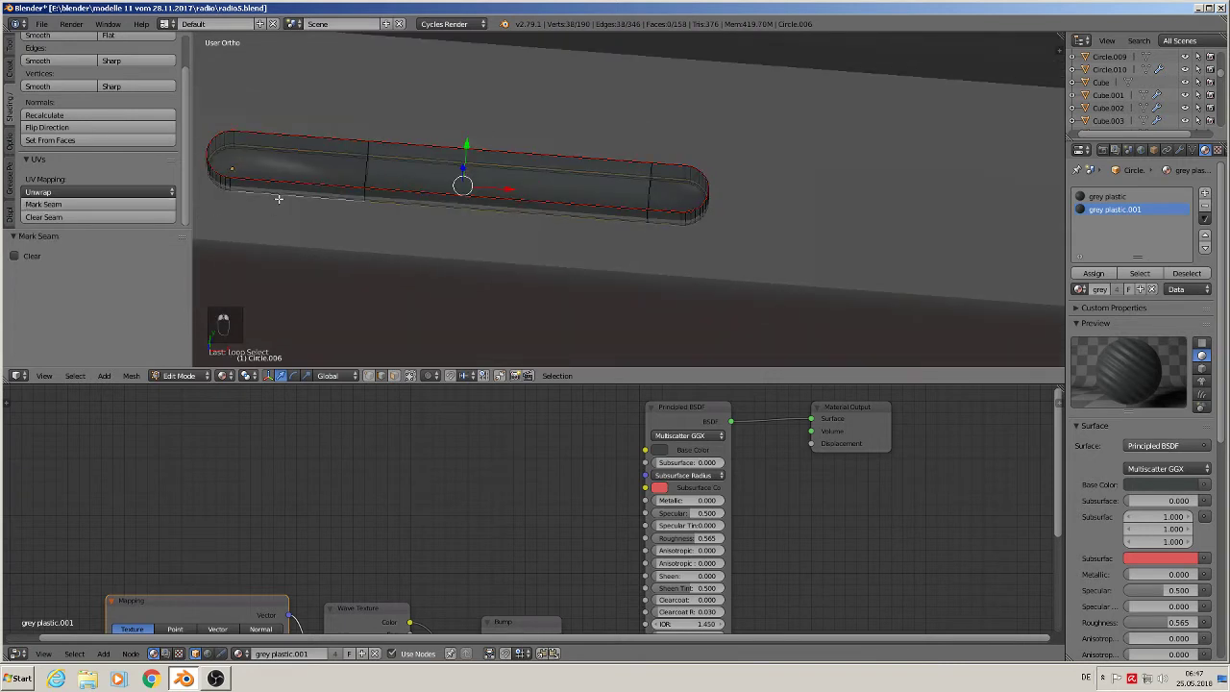
pyautogui.click(63, 205)
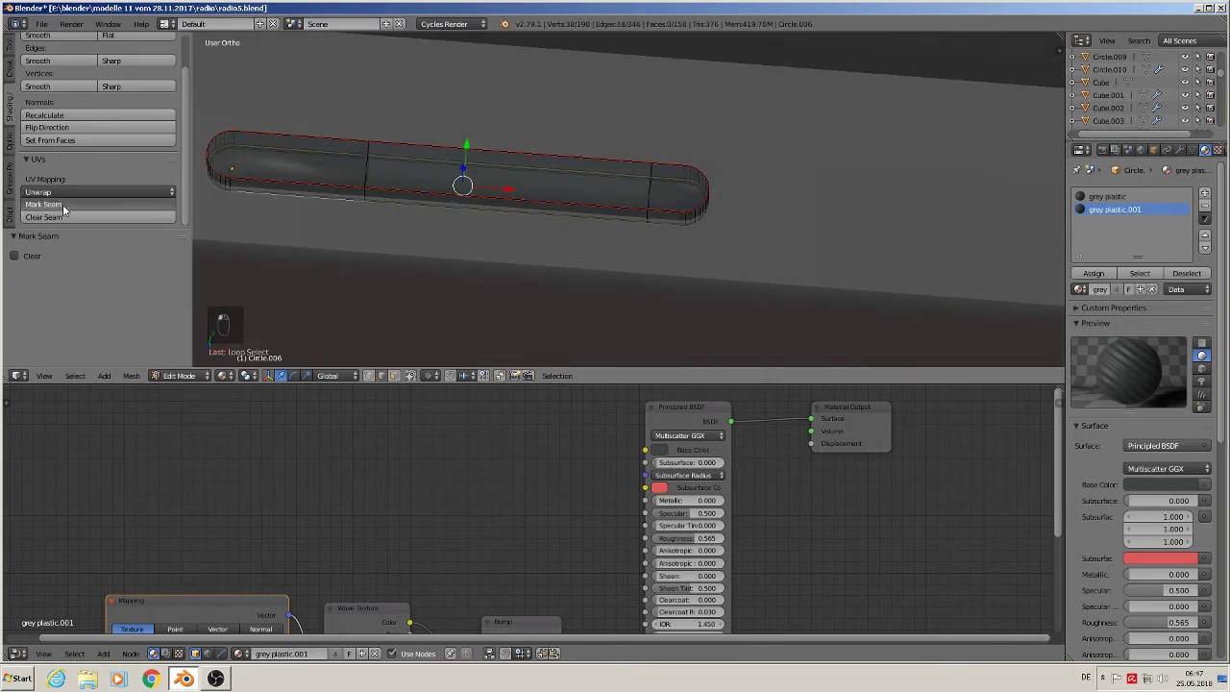
# - Apply the rotation and scale of the grey plastic bar in Object Mode
pyautogui.moveTo(259, 147); pyautogui.dragTo(254, 122, button='middle')
pyautogui.keyDown('alt'); pyautogui.rightClick(235, 125); pyautogui.keyUp('alt')
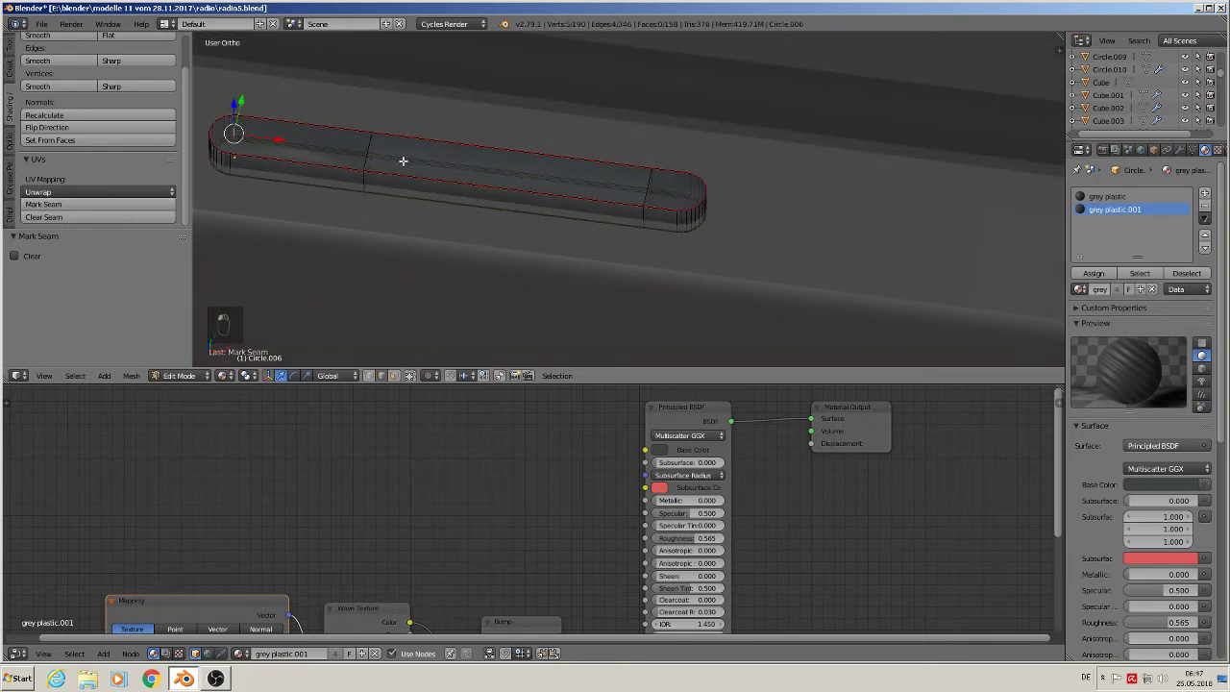
pyautogui.press('Tab')
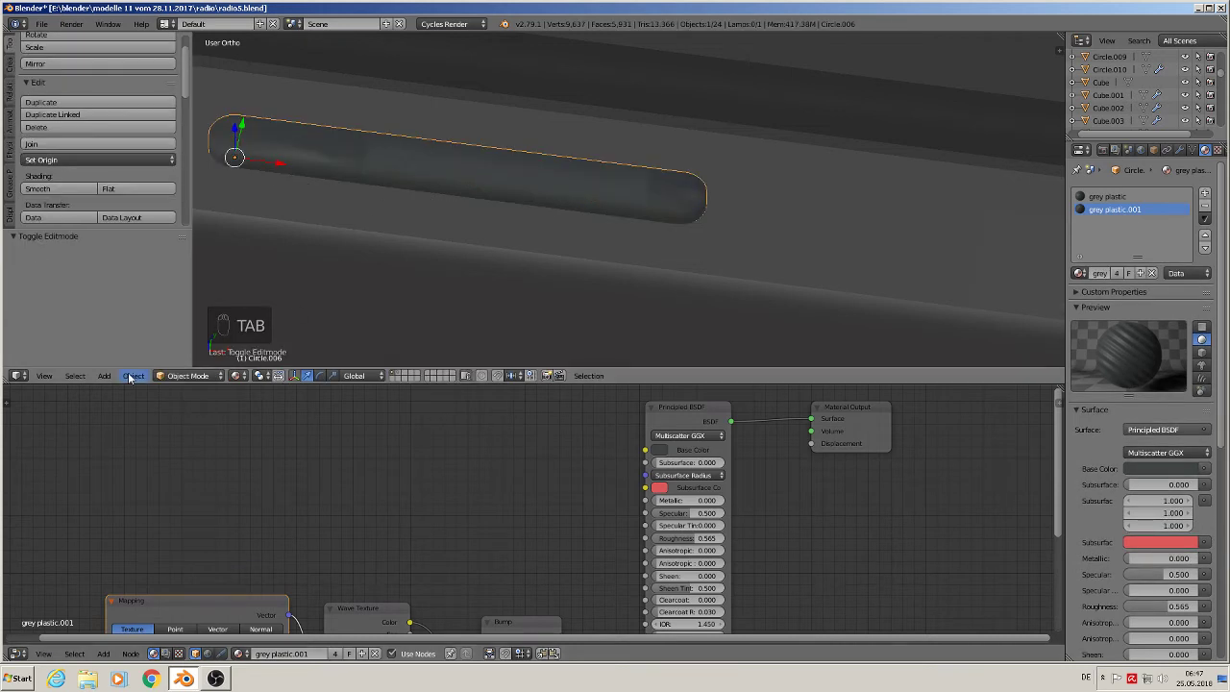
pyautogui.click(133, 374)
pyautogui.moveTo(182, 278)
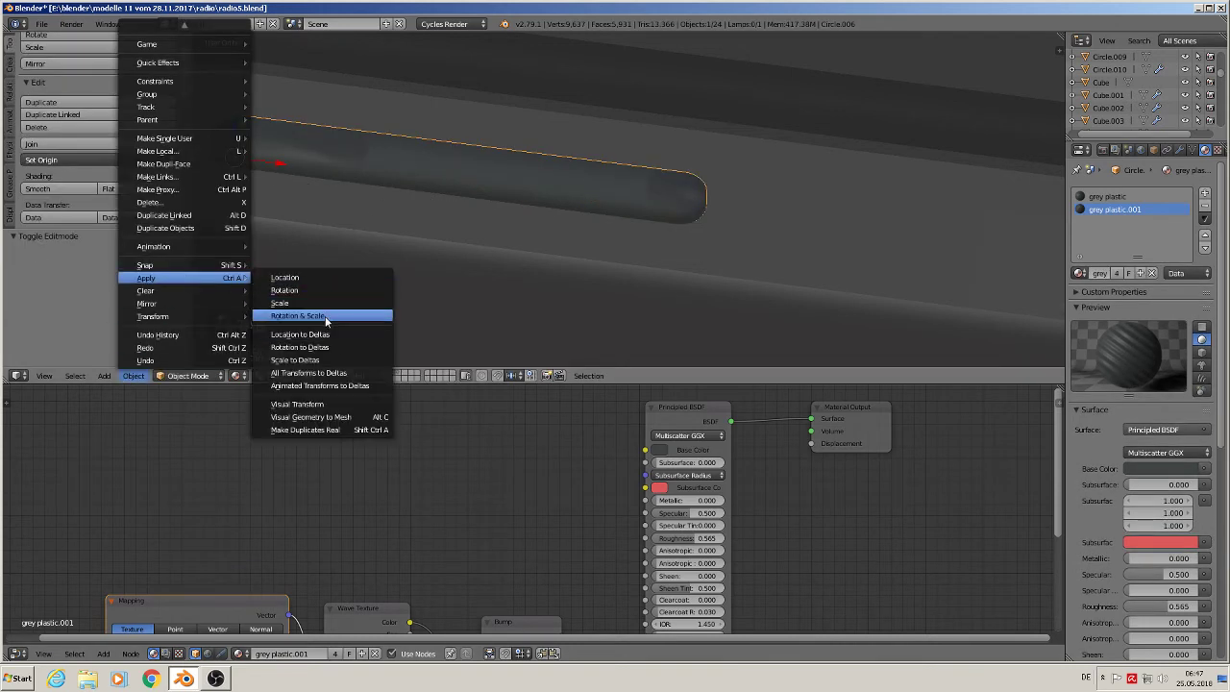
pyautogui.click(329, 314)
# - Select the bar's entire mesh and unwrap its UVs along the marked seams
pyautogui.press('Tab')
pyautogui.press('a')
pyautogui.press('a')
pyautogui.press('a')
pyautogui.press('a')
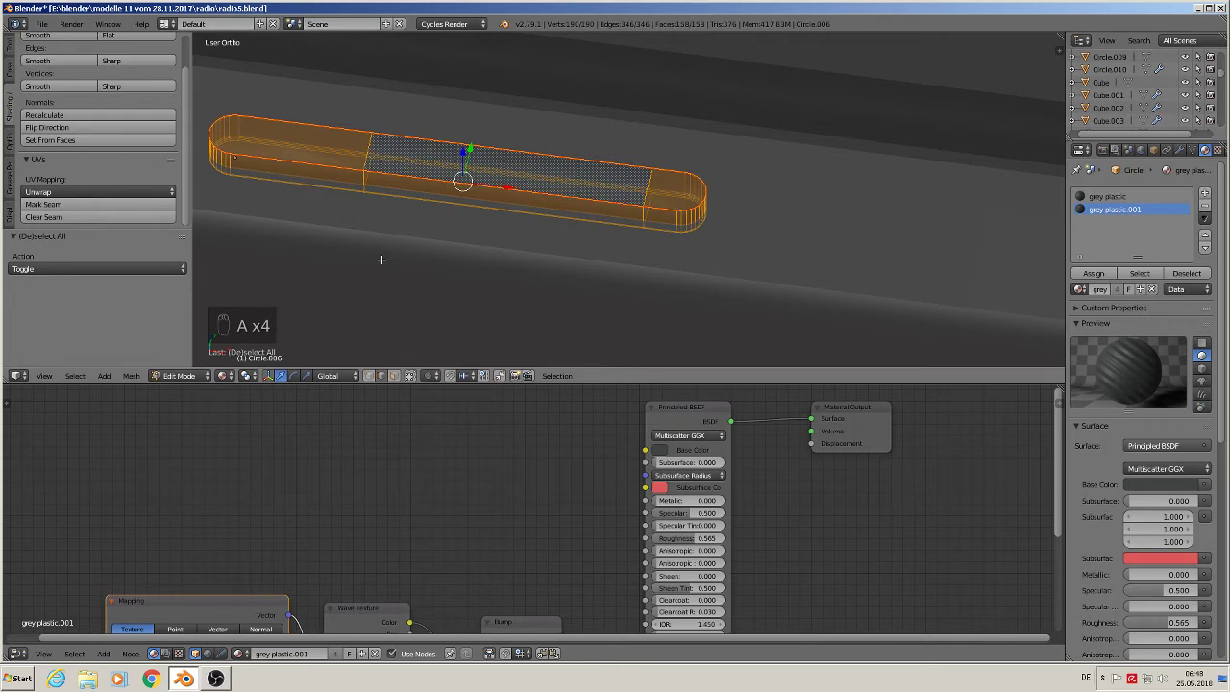
pyautogui.press('u')
pyautogui.click(381, 259)
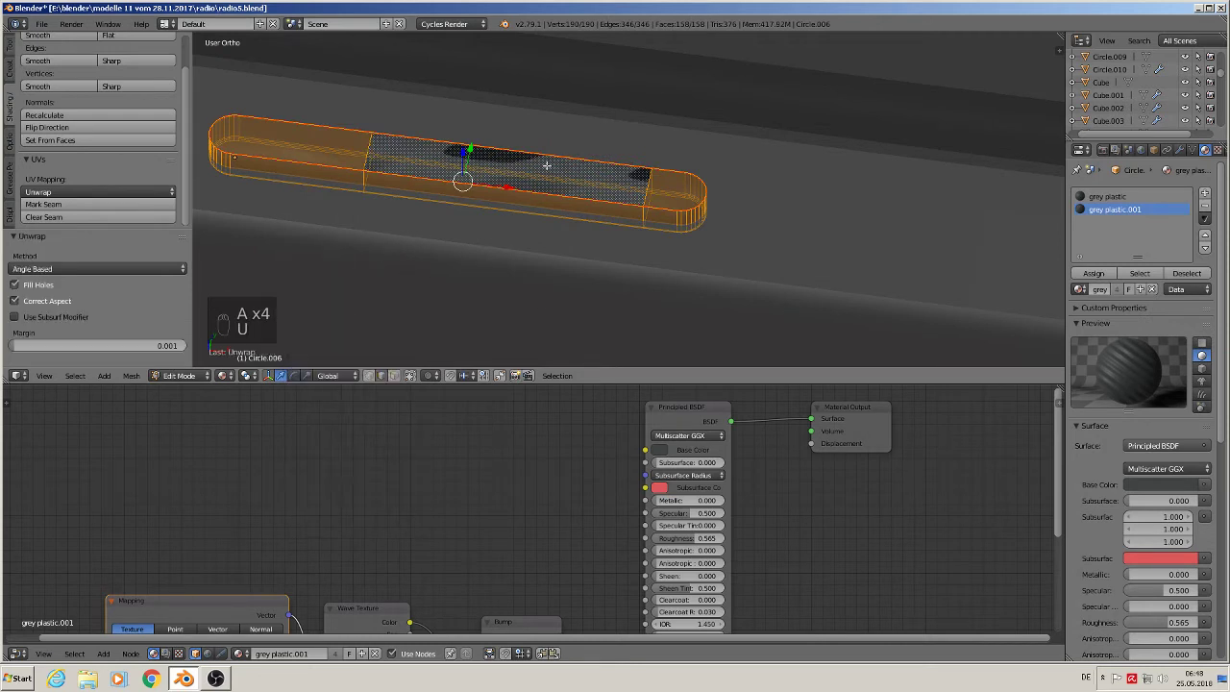
pyautogui.press('Tab')
pyautogui.press('Tab')
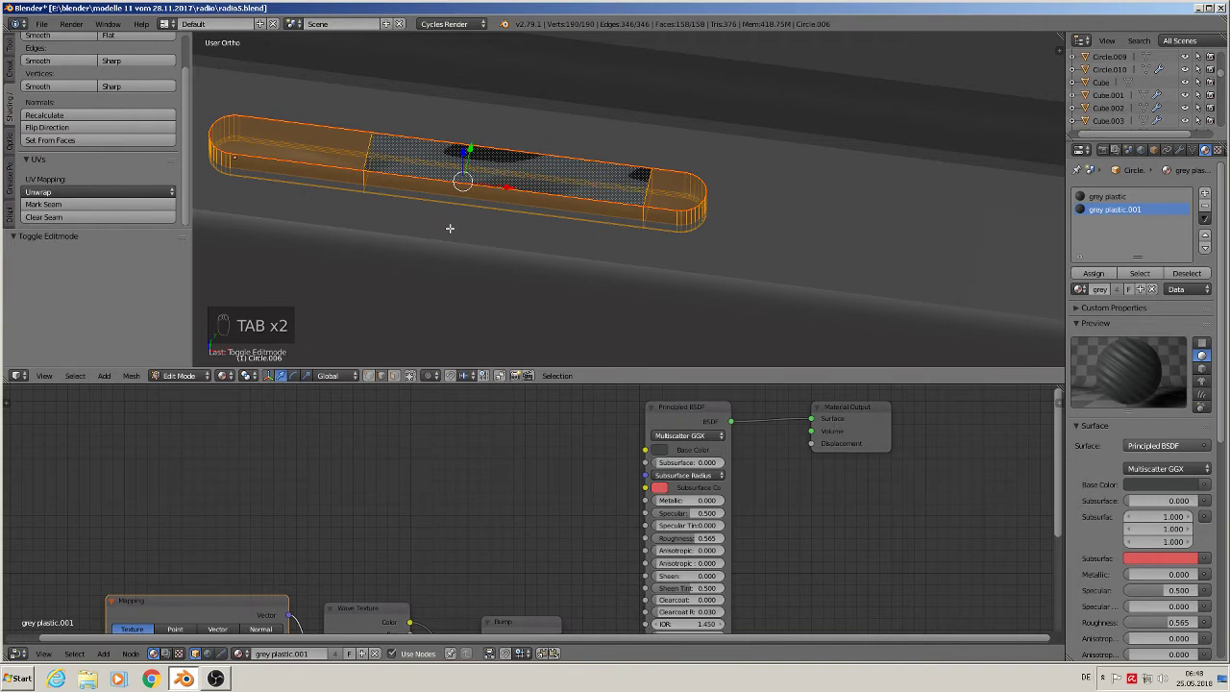
# - Select the bar's middle top face in face select mode and make the grey plastic.001 material a single-user copy
pyautogui.click(395, 377)
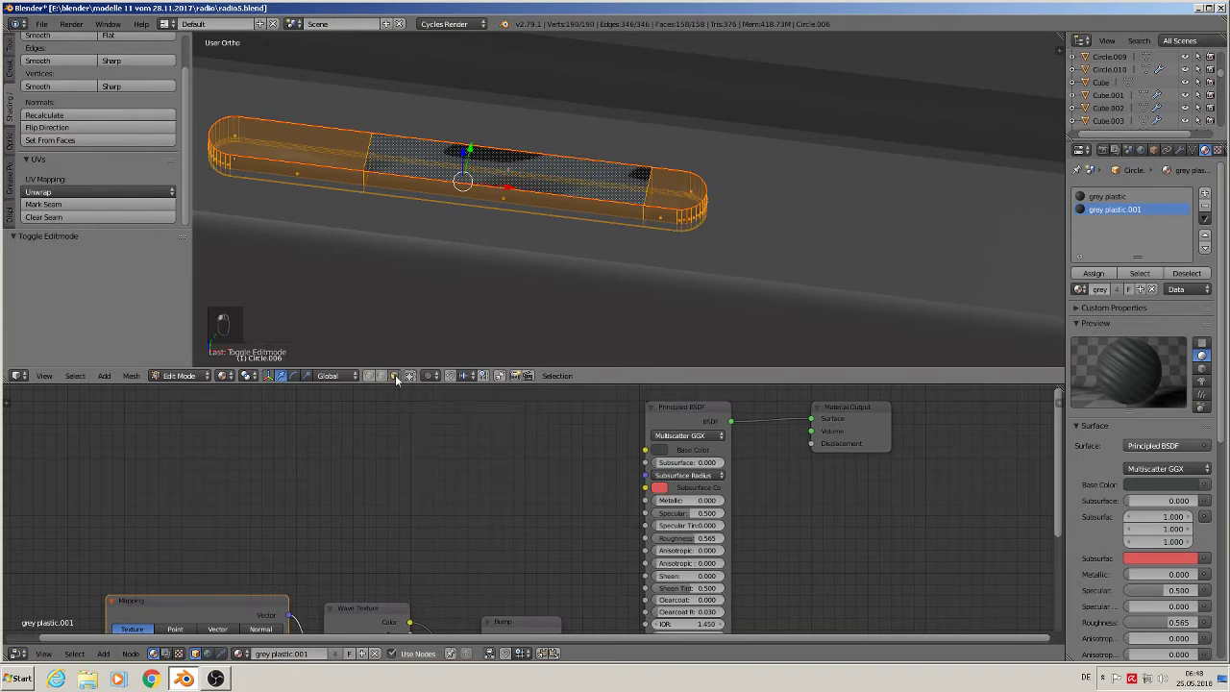
pyautogui.rightClick(507, 168)
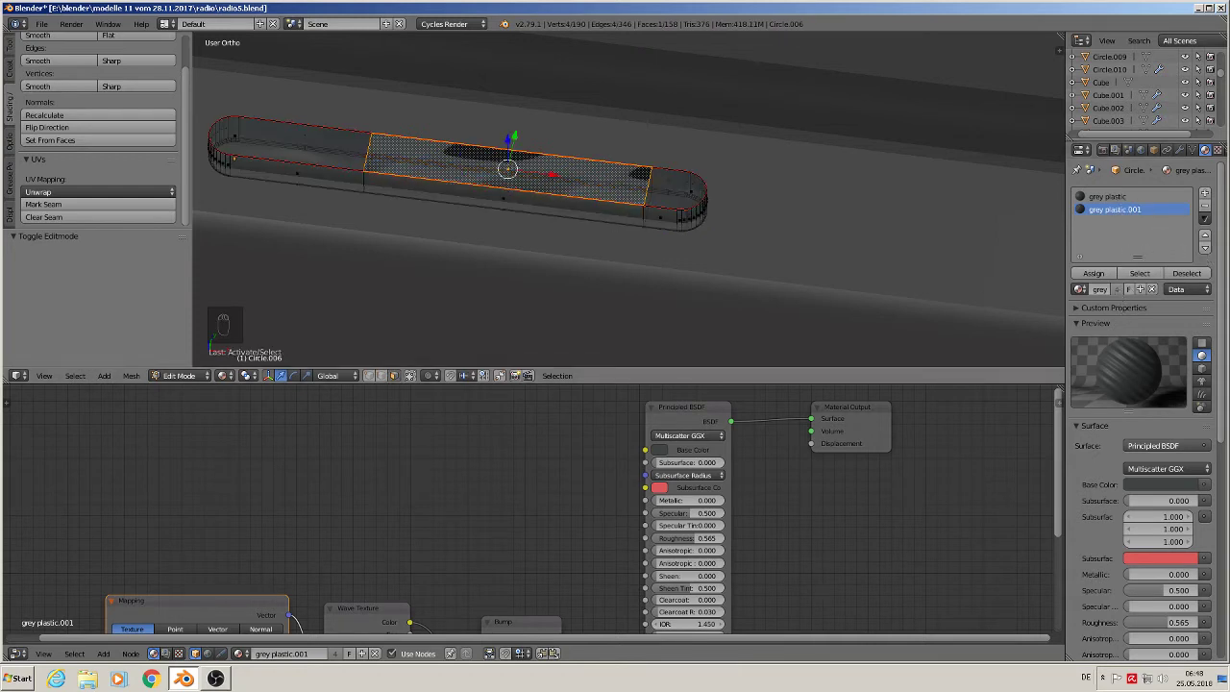
pyautogui.press('Tab')
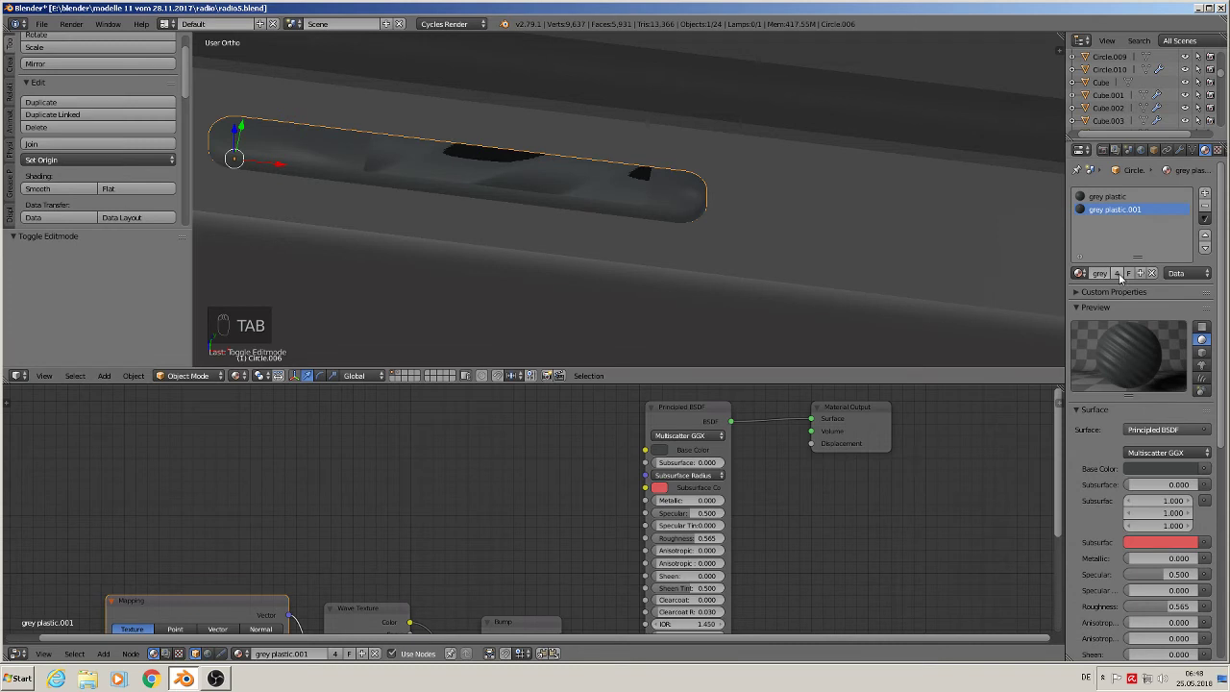
pyautogui.click(1117, 274)
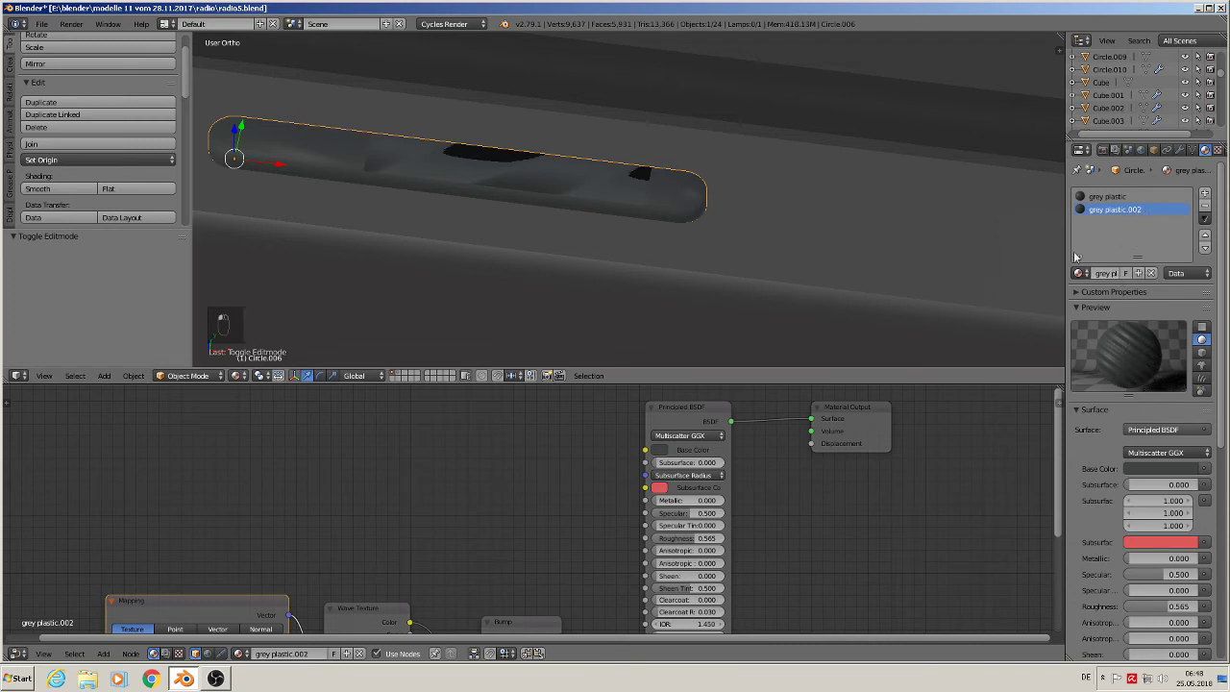
# - Set the X and Y scale of the copied material's Mapping node to 1
pyautogui.scroll(-1, 446, 470)
pyautogui.moveTo(445, 470); pyautogui.dragTo(473, 427, button='middle')
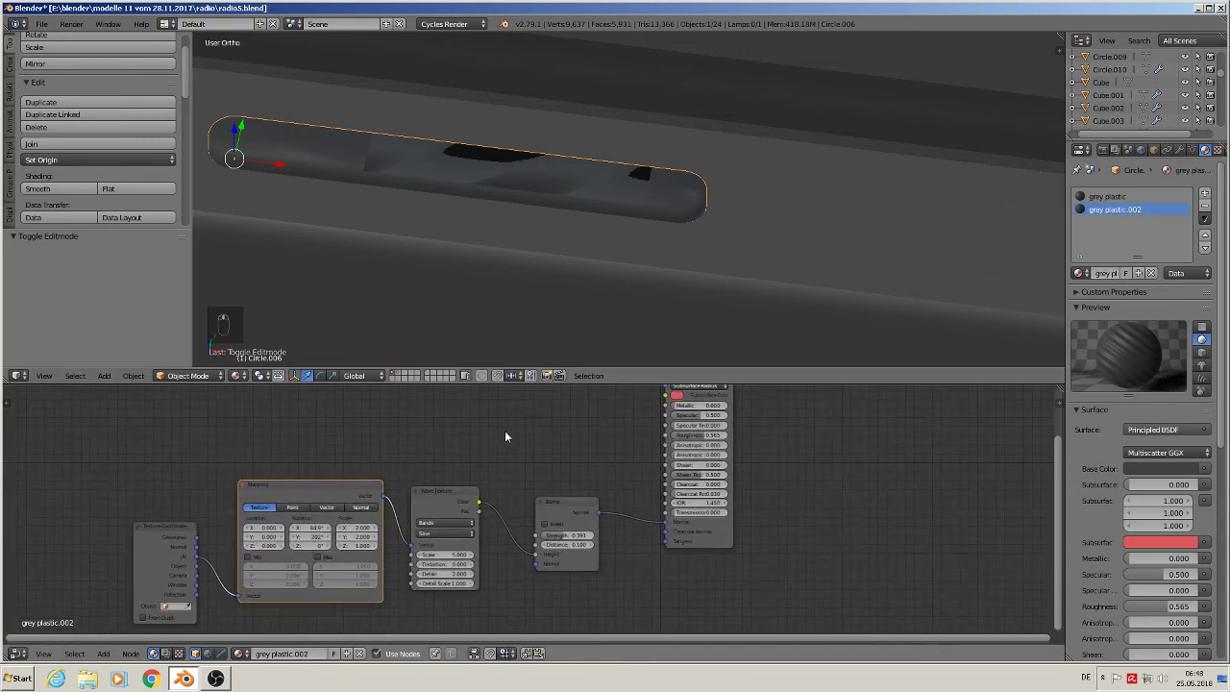
pyautogui.scroll(2, 488, 136)
pyautogui.press('Tab')
pyautogui.scroll(3, 484, 468)
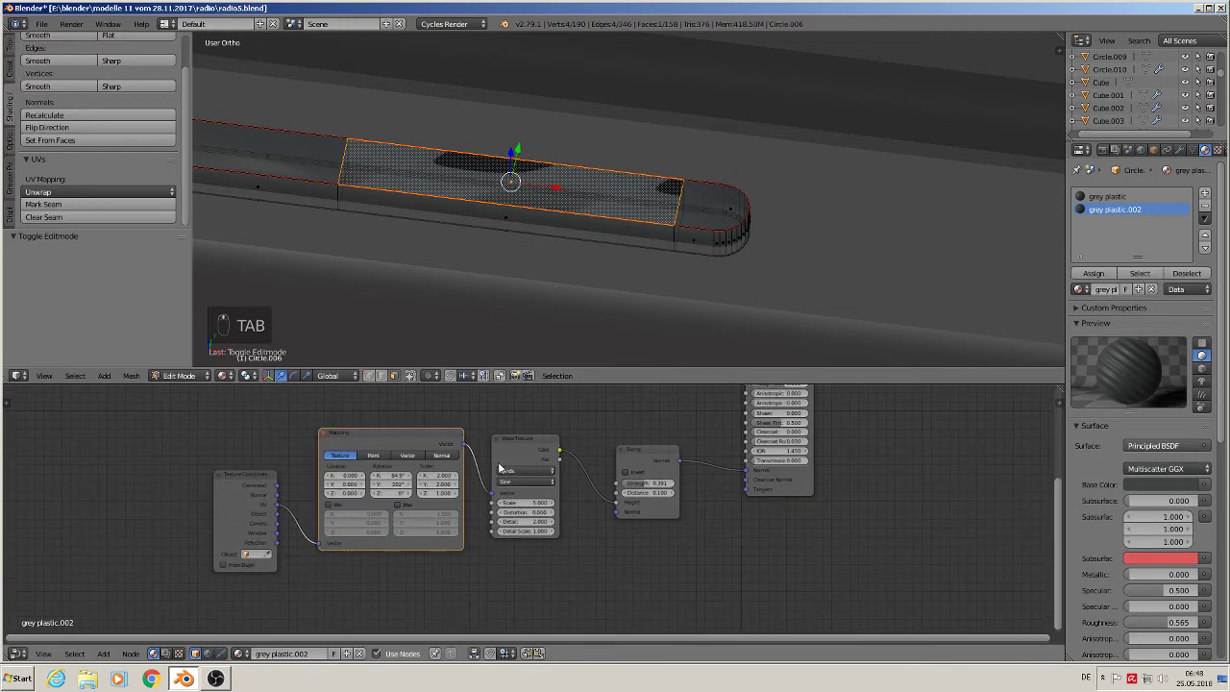
pyautogui.click(423, 476)
pyautogui.write('1')
pyautogui.press('Return')
pyautogui.click(423, 488)
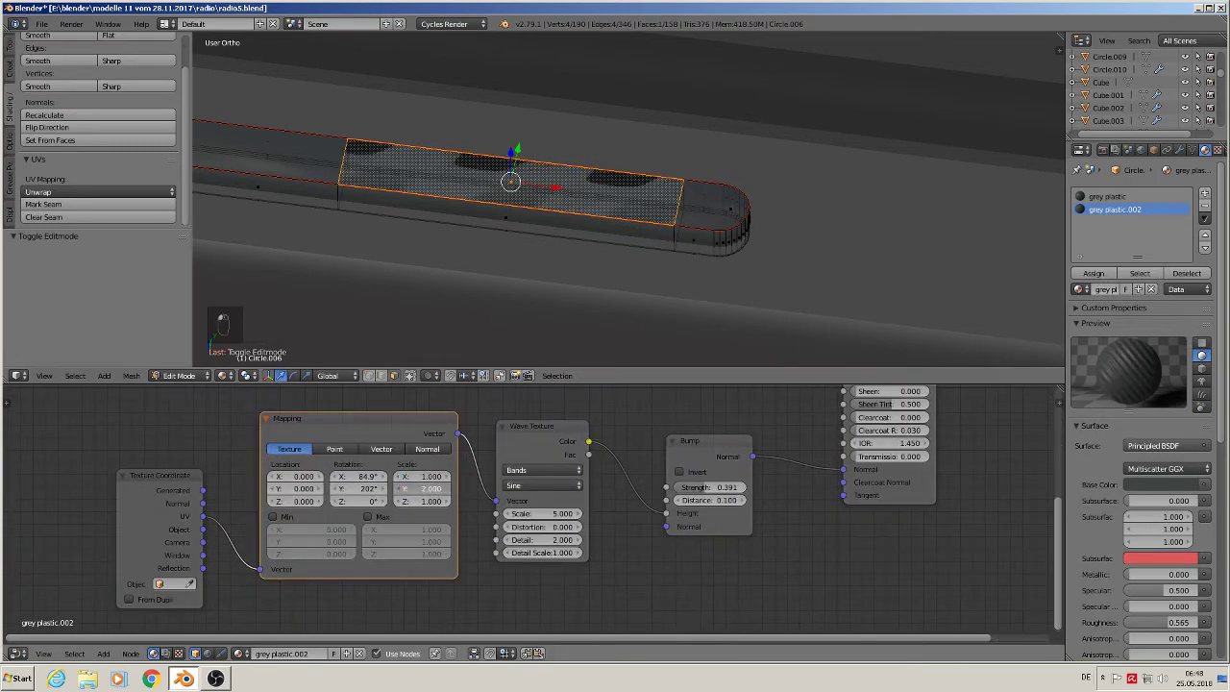
pyautogui.write('1')
pyautogui.press('Return')
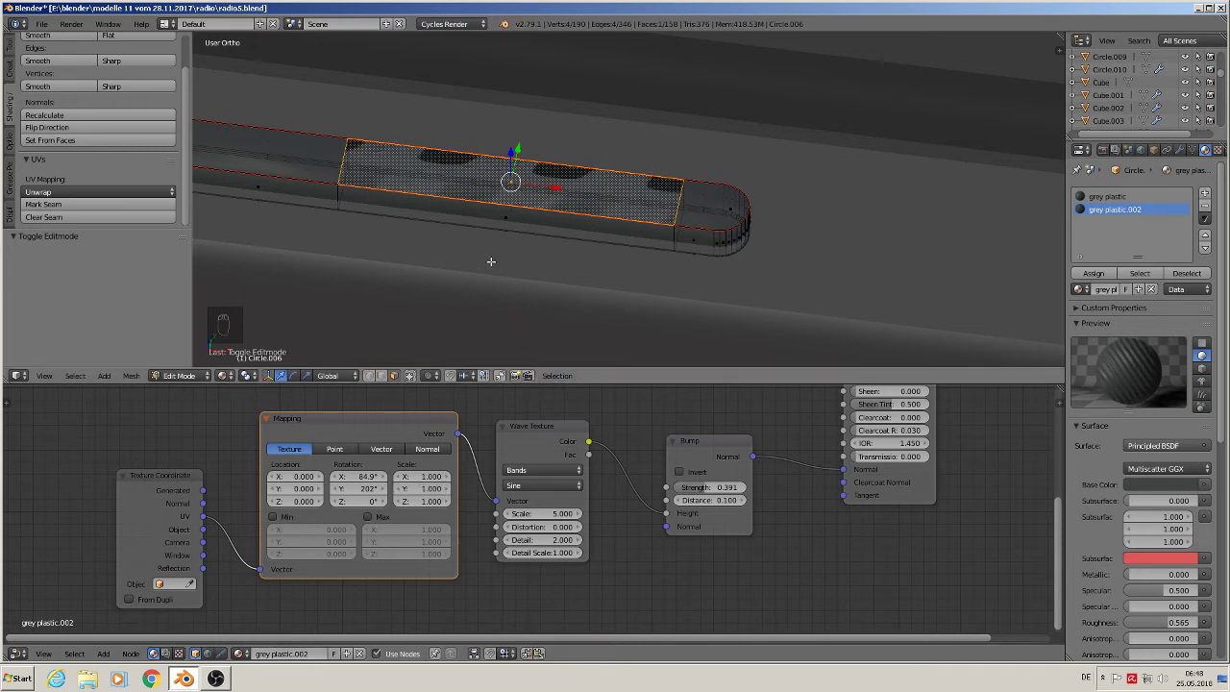
# - Set the Wave Texture node's scale to 19.1 for finer grooves on the bar's top
pyautogui.press('Tab')
pyautogui.moveTo(491, 262); pyautogui.dragTo(526, 220, button='middle')
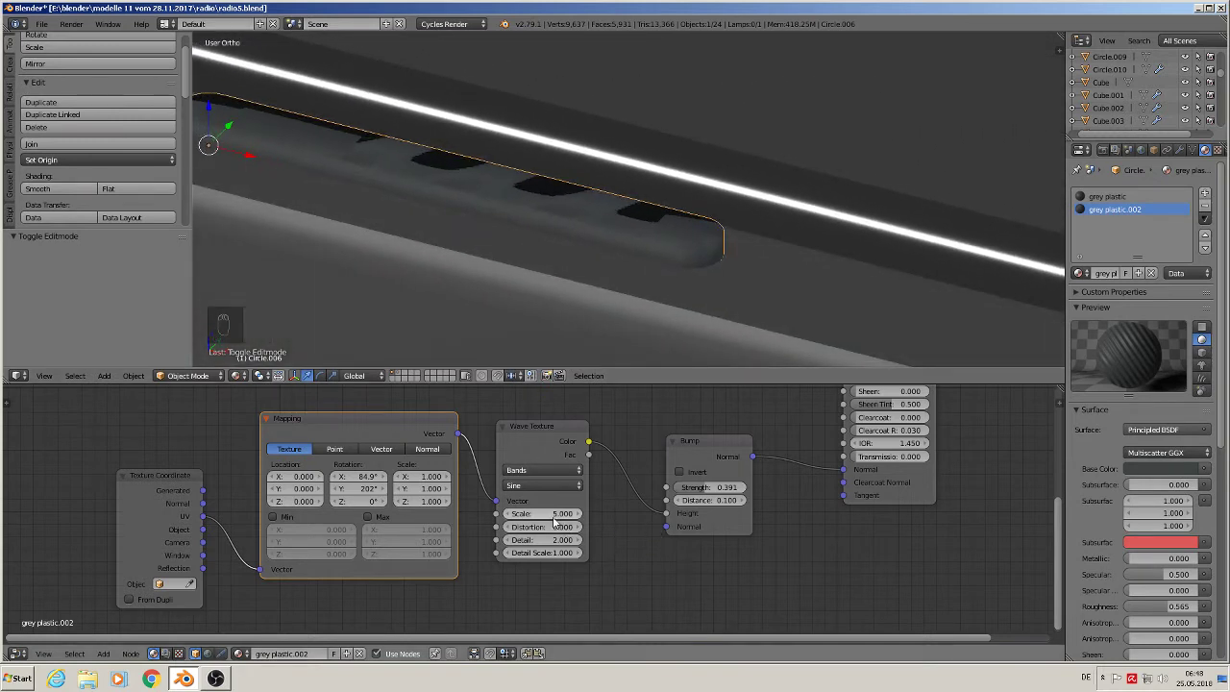
pyautogui.moveTo(553, 518); pyautogui.dragTo(554, 518)
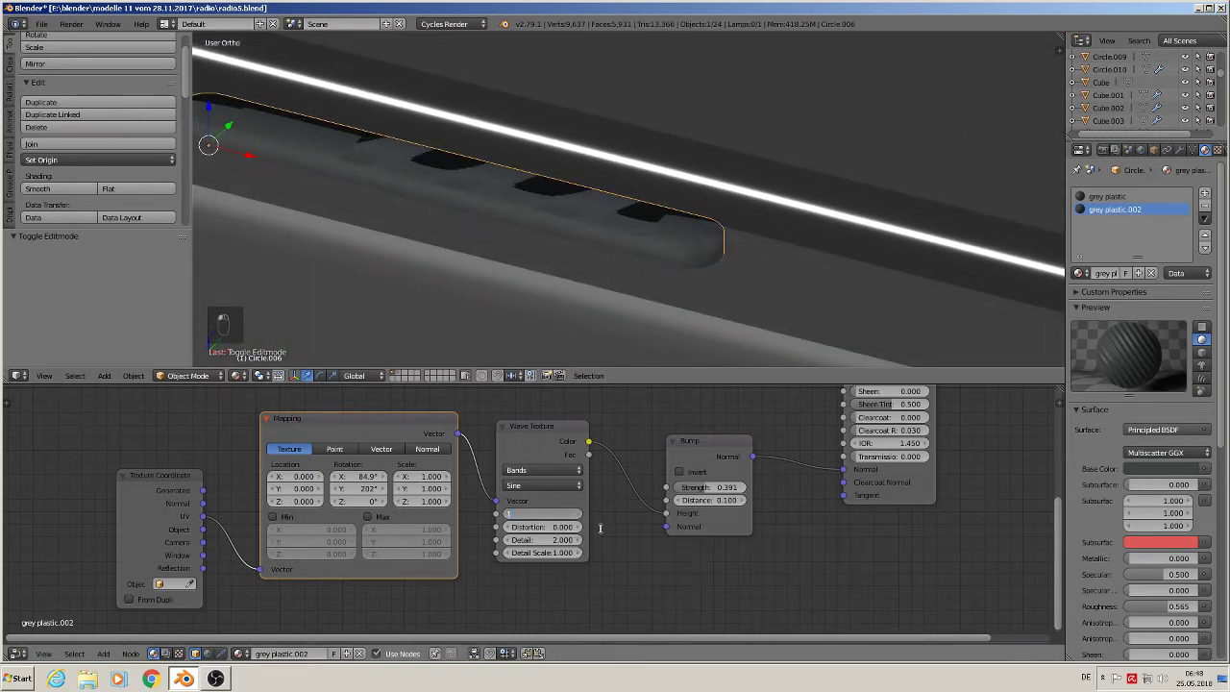
pyautogui.write('1')
pyautogui.press('Return')
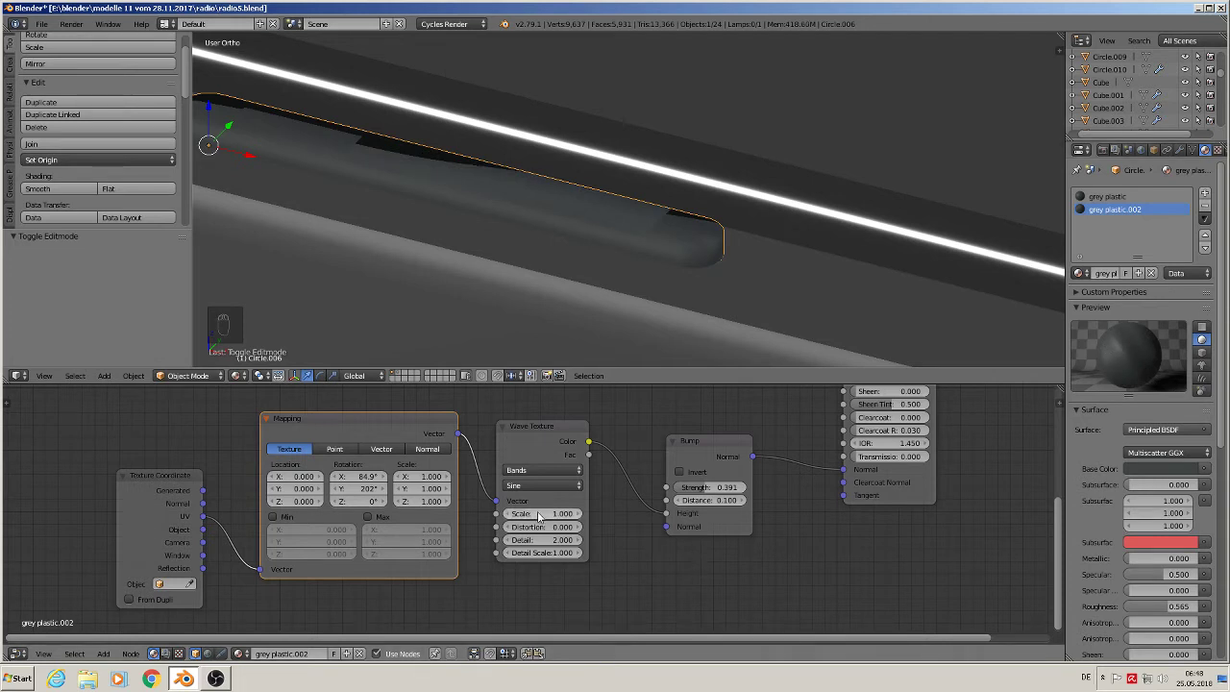
pyautogui.moveTo(539, 517)
pyautogui.mouseDown()
pyautogui.moveTo(575, 517)
pyautogui.moveTo(541, 517)
pyautogui.moveTo(559, 517)
pyautogui.mouseUp()
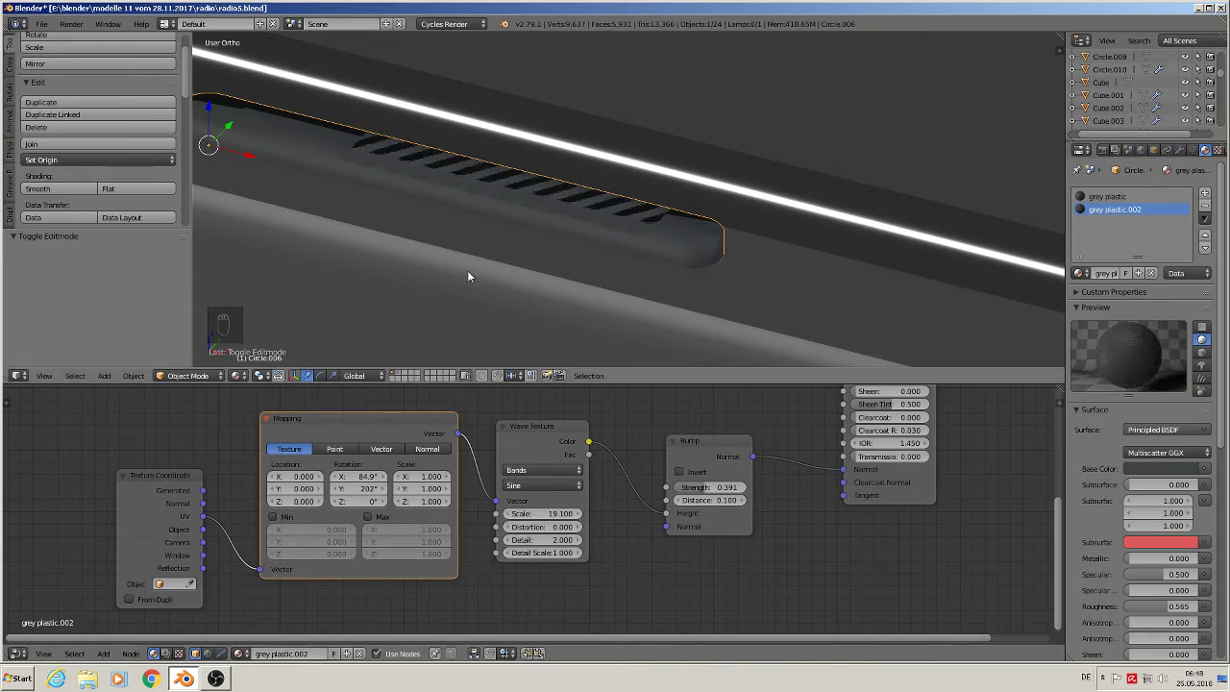
# - Set the X rotation of the copied material's Mapping node to 43.8° to straighten the grooves on the bar
pyautogui.moveTo(468, 272); pyautogui.dragTo(523, 319, button='middle')
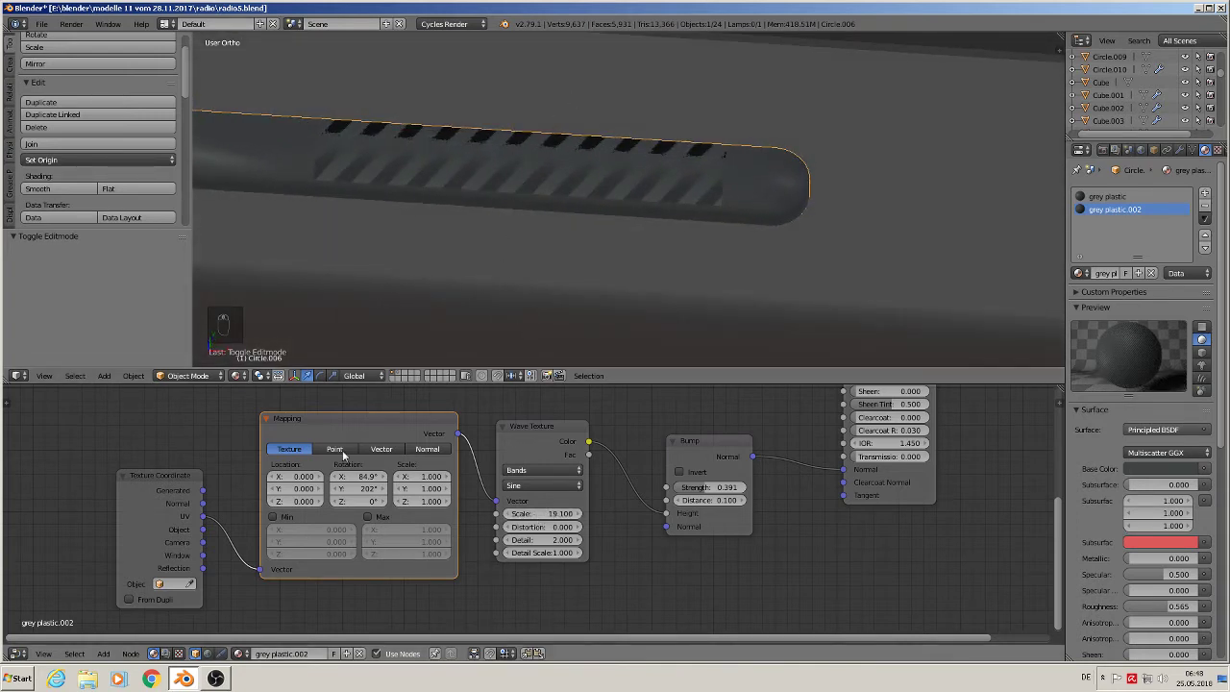
pyautogui.scroll(2, 368, 479)
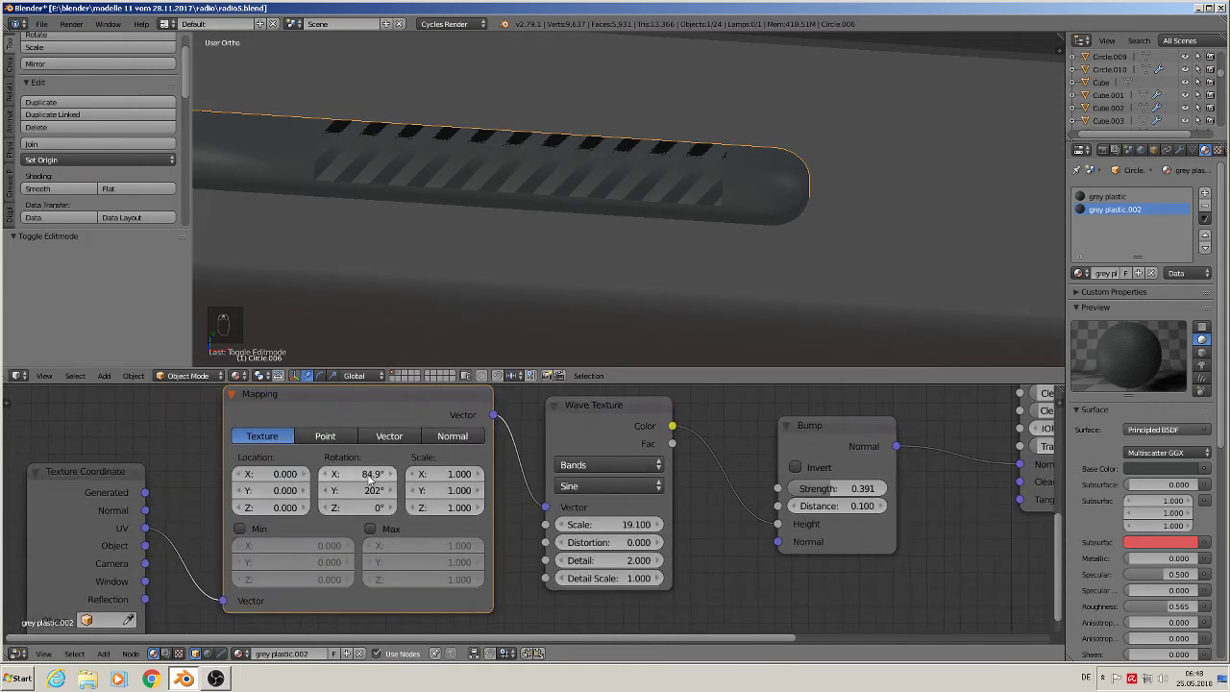
pyautogui.moveTo(370, 477); pyautogui.dragTo(305, 477)
pyautogui.moveTo(492, 213)
pyautogui.mouseDown(button='middle')
pyautogui.moveTo(513, 220)
pyautogui.moveTo(527, 190)
pyautogui.moveTo(500, 206)
pyautogui.mouseUp(button='middle')
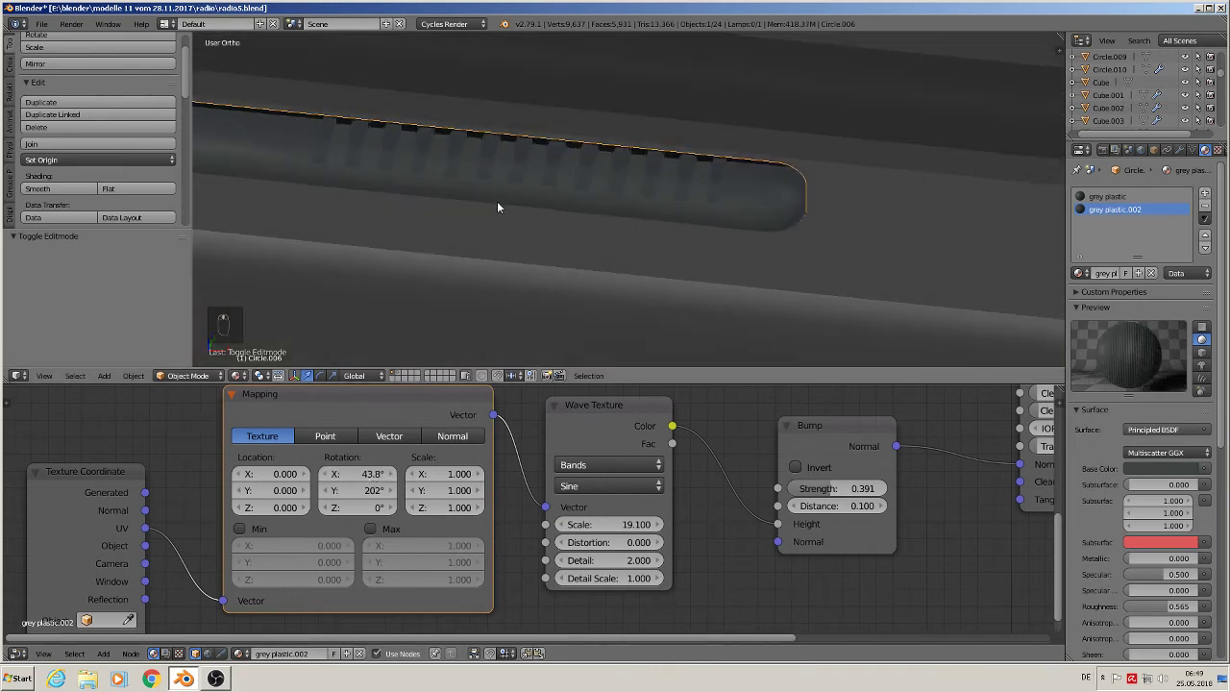
# - Raise the Bump node's strength to 0.855 while checking the bar in rendered shading, and return the viewport to material shading
pyautogui.click(237, 374)
pyautogui.click(275, 286)
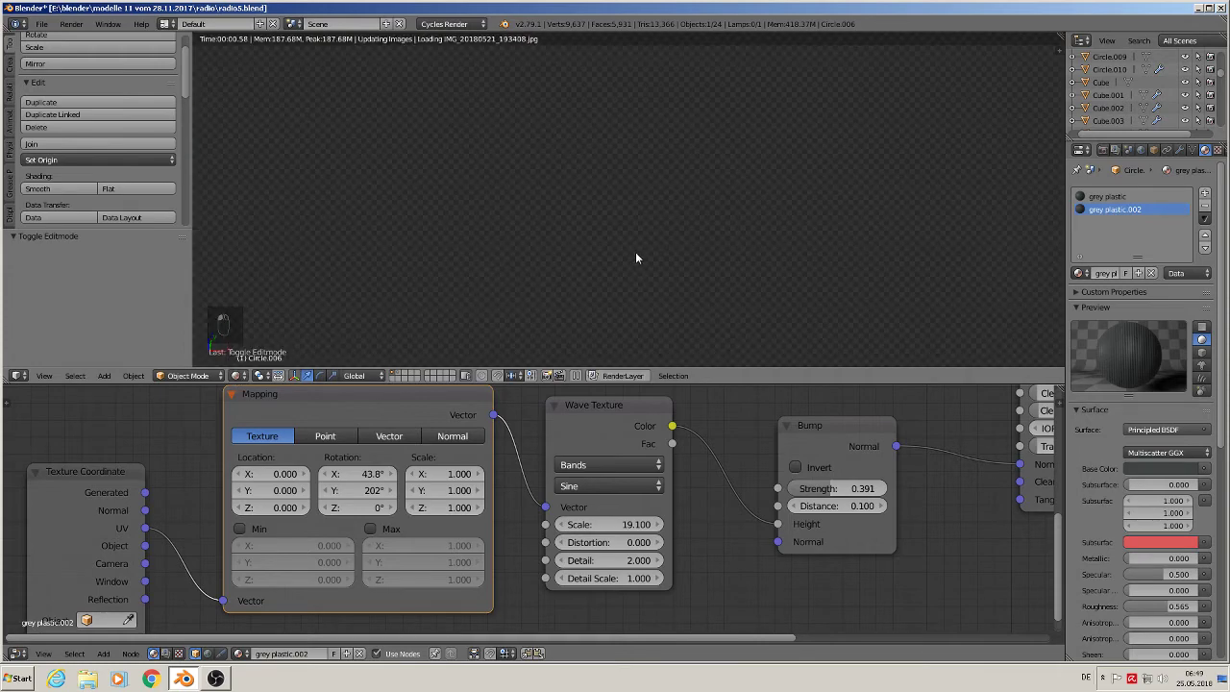
pyautogui.moveTo(633, 259); pyautogui.dragTo(574, 276, button='middle')
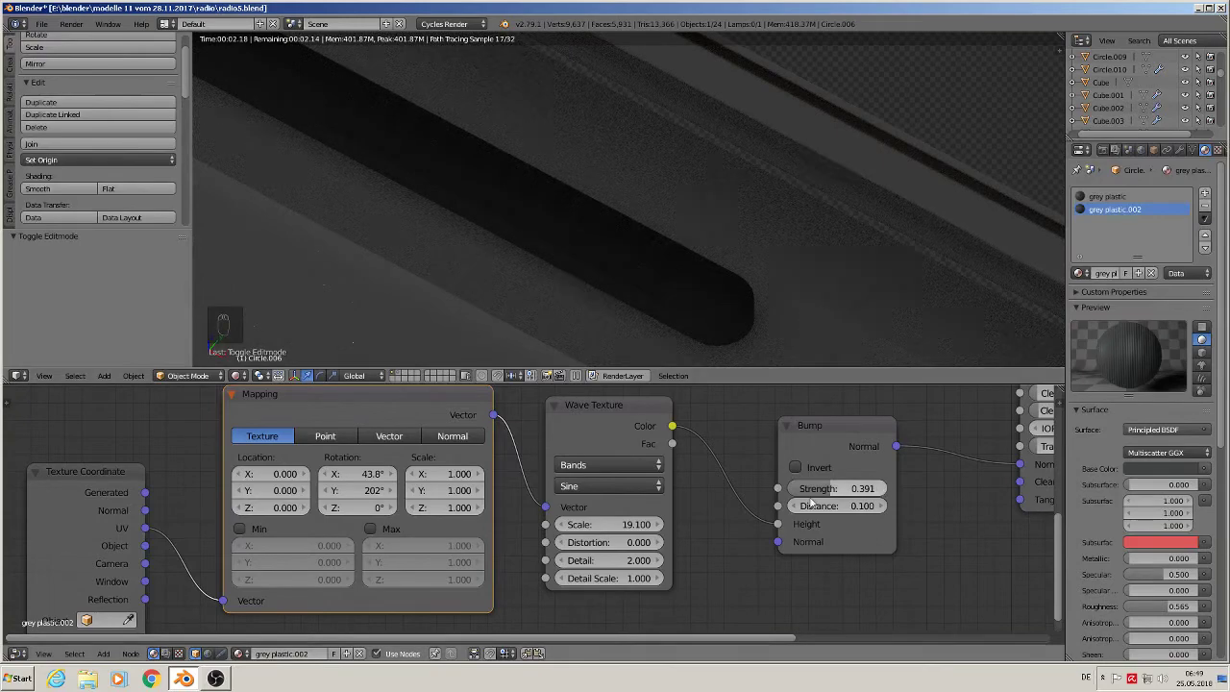
pyautogui.moveTo(828, 493); pyautogui.dragTo(847, 490)
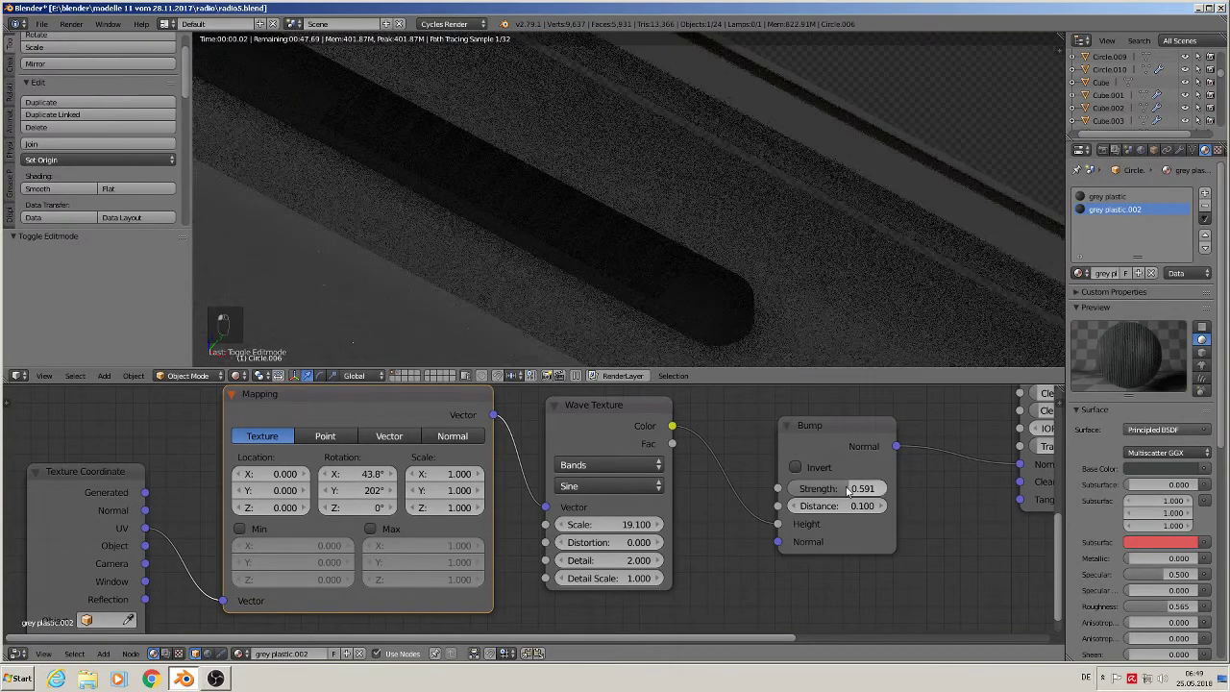
pyautogui.moveTo(615, 304); pyautogui.dragTo(590, 243, button='middle')
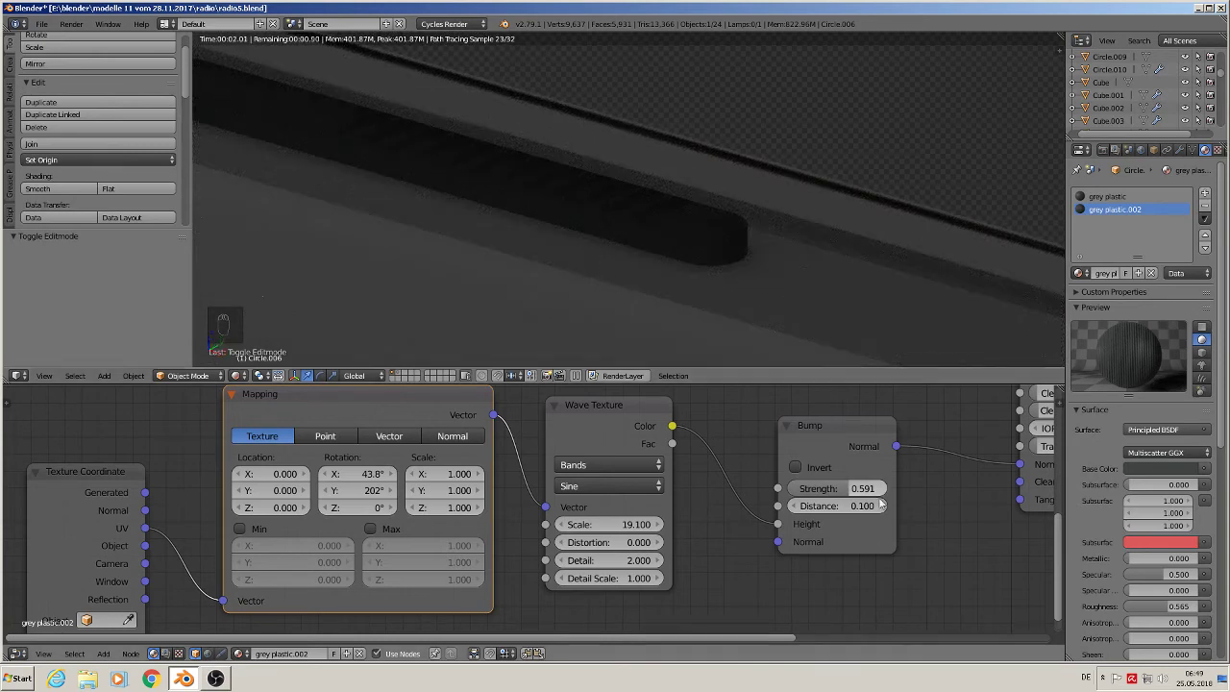
pyautogui.moveTo(846, 488); pyautogui.dragTo(876, 492)
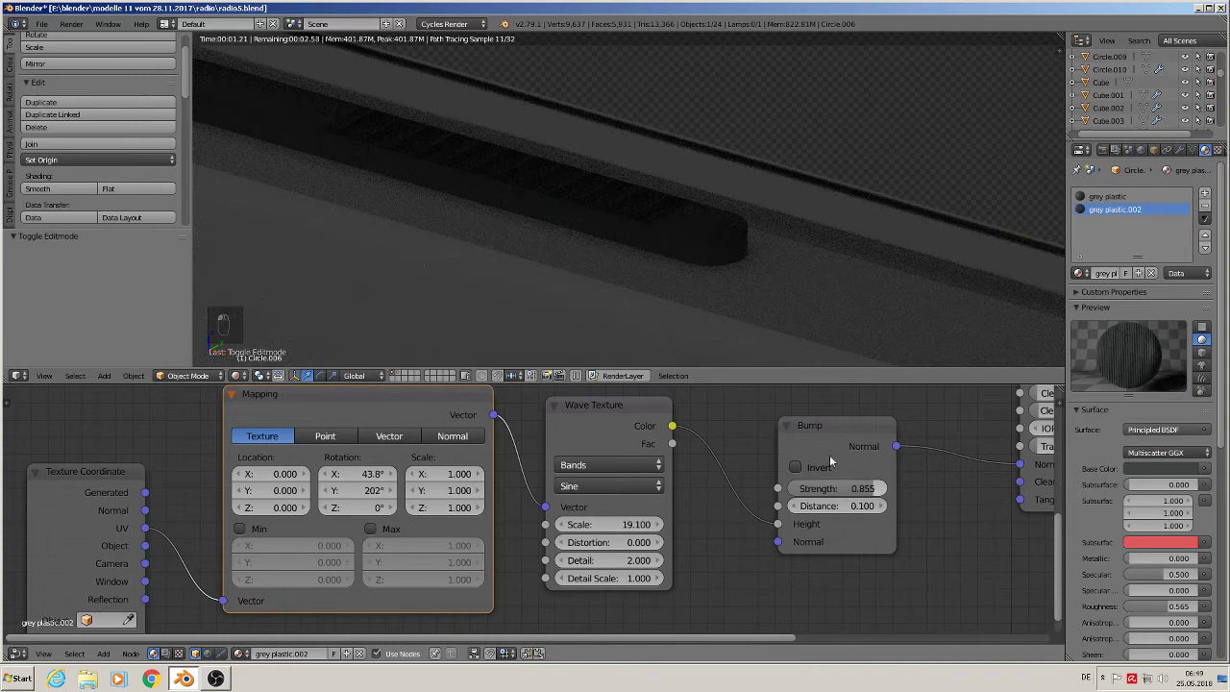
pyautogui.moveTo(565, 189); pyautogui.dragTo(596, 267, button='middle')
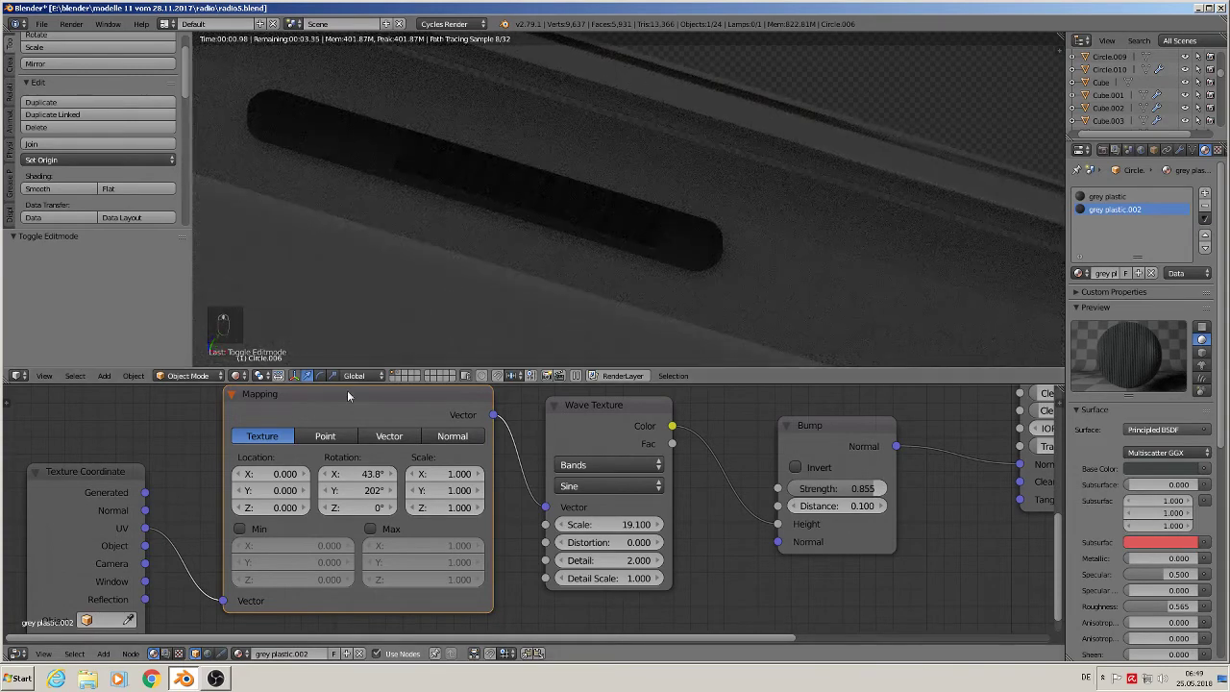
pyautogui.click(237, 375)
pyautogui.click(317, 301)
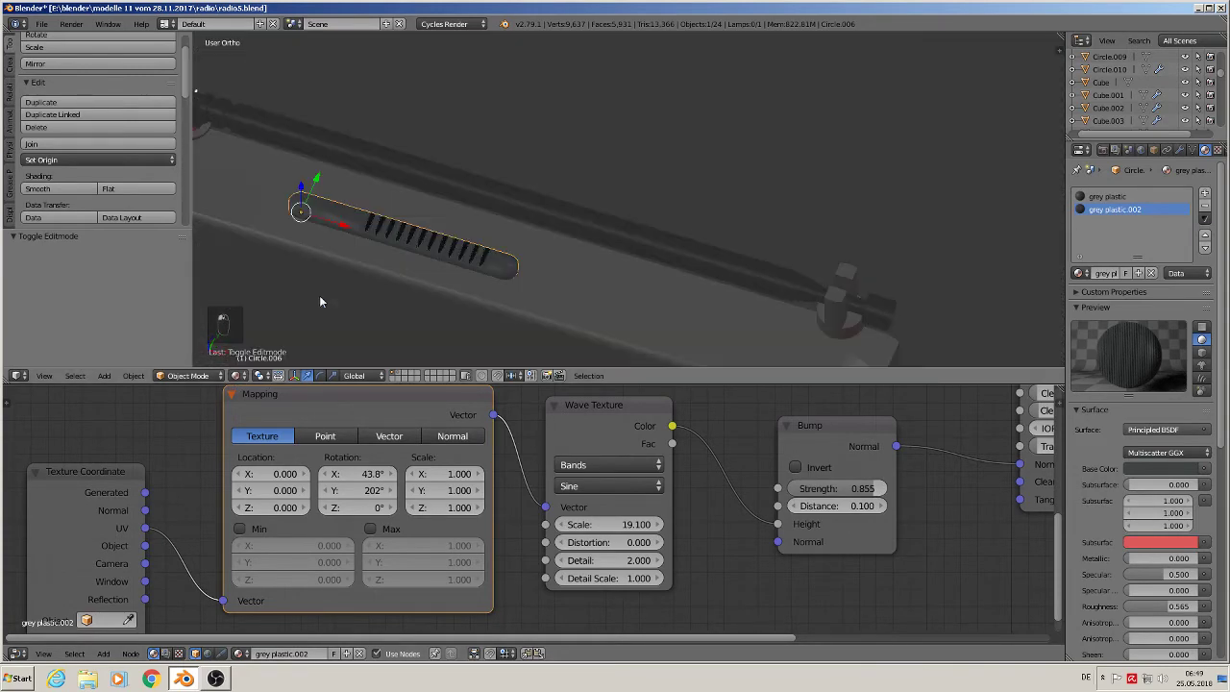
# - Join the grooved bar to the radio body
pyautogui.rightClick(350, 257)
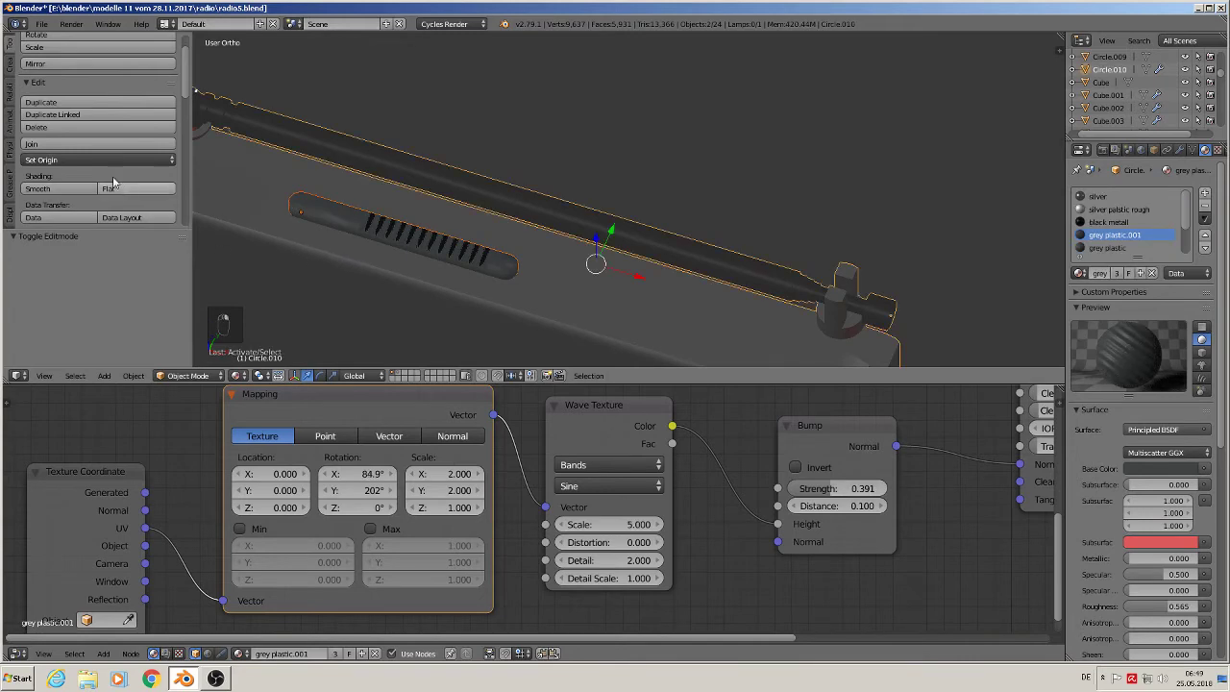
pyautogui.click(39, 146)
pyautogui.moveTo(637, 181); pyautogui.dragTo(700, 179, button='middle')
pyautogui.scroll(-3, 700, 179)
pyautogui.keyDown('shift'); pyautogui.moveTo(683, 239); pyautogui.dragTo(733, 200, button='middle'); pyautogui.keyUp('shift')
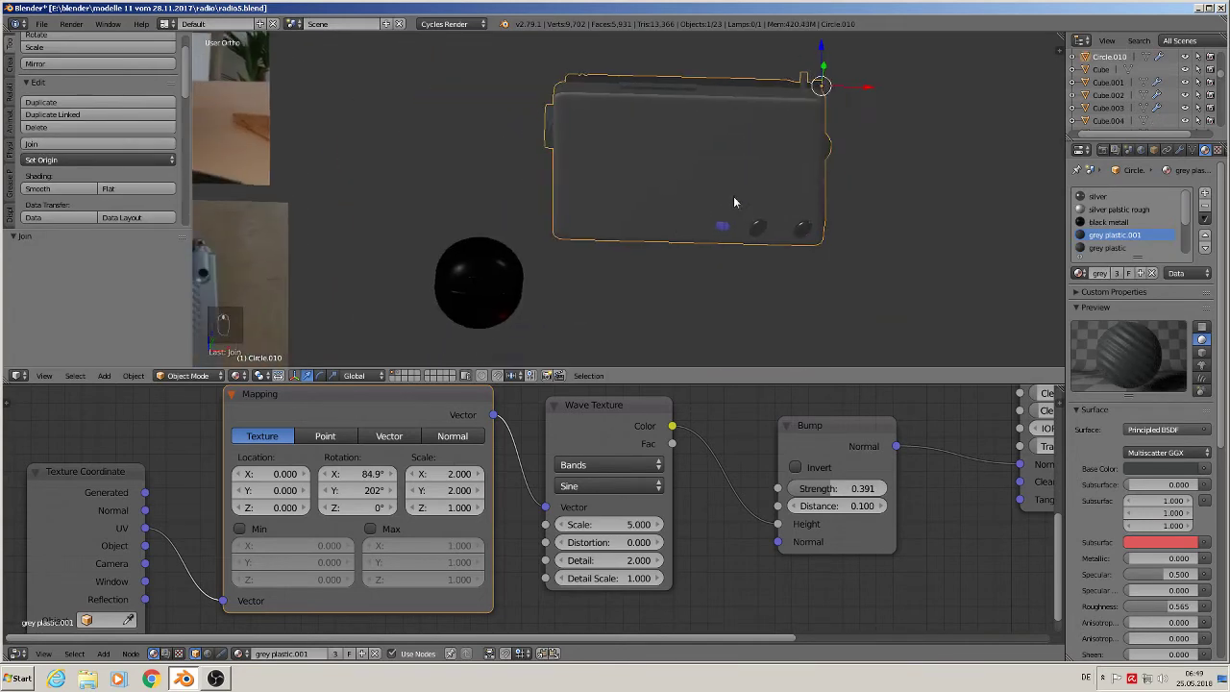
# - Move the large black metal sphere beside the radio to the second layer
pyautogui.rightClick(496, 283)
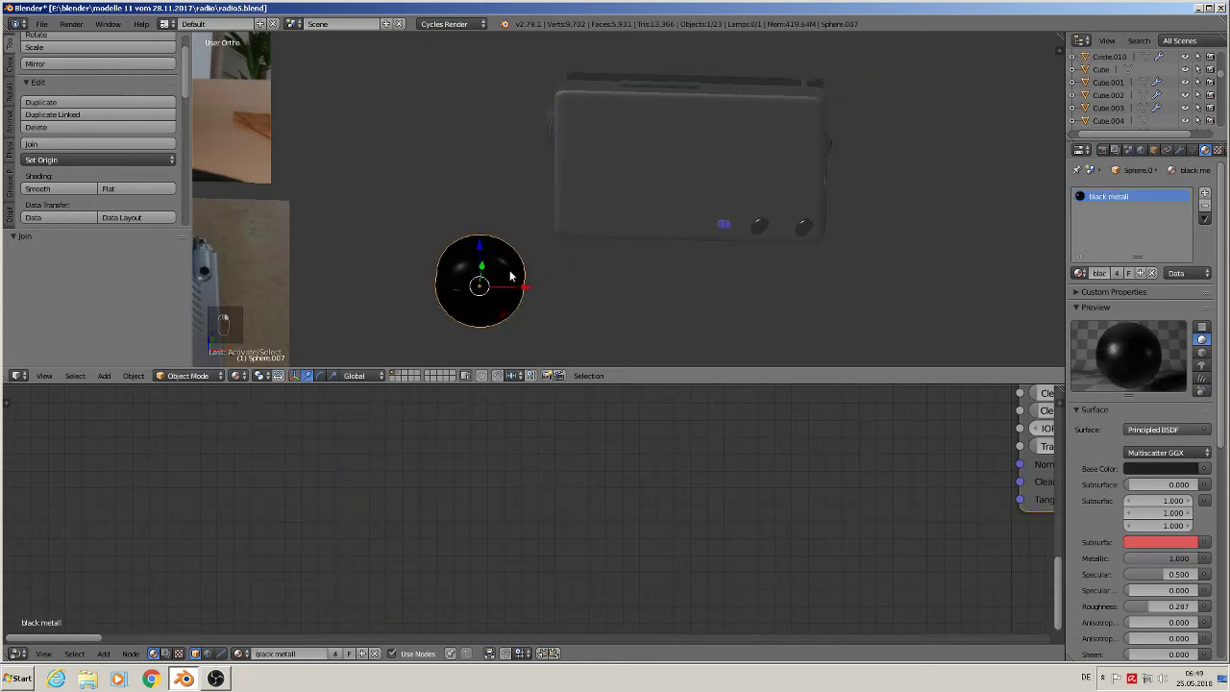
pyautogui.press('m')
pyautogui.click(621, 295)
pyautogui.scroll(-4, 767, 224)
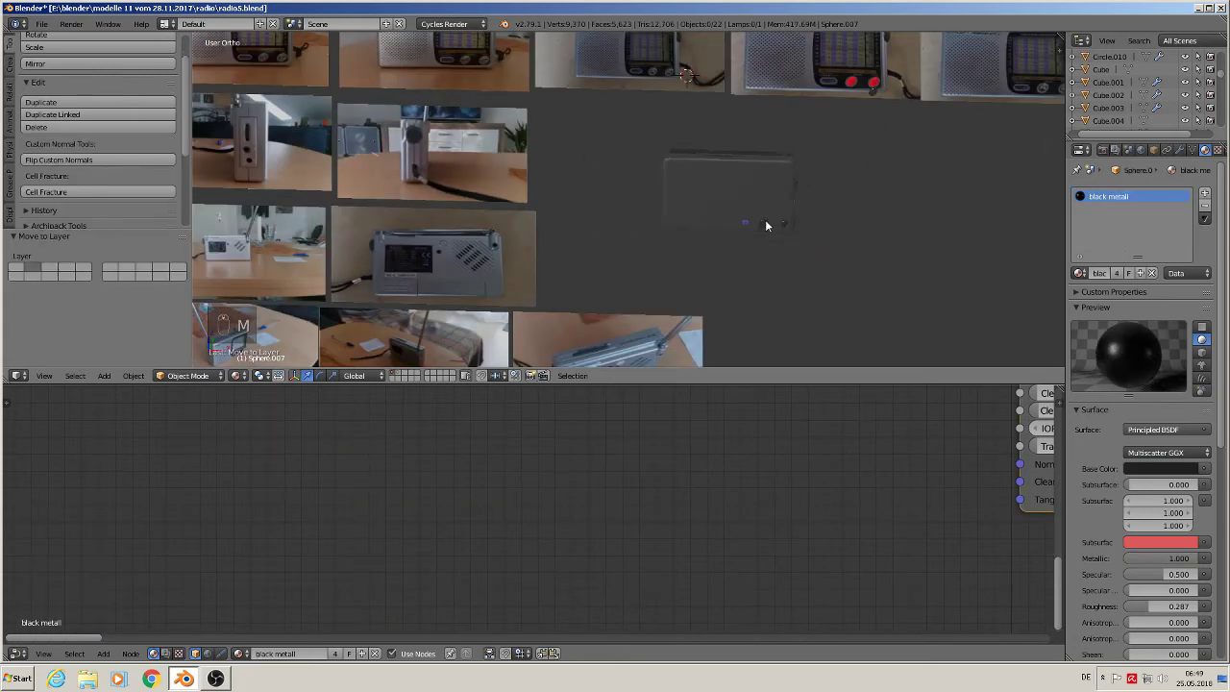
# - Move the red button object and the dark silver sphere in front of the reference photo to the second layer
pyautogui.moveTo(768, 225)
pyautogui.mouseDown(button='middle')
pyautogui.moveTo(785, 220)
pyautogui.moveTo(765, 229)
pyautogui.mouseUp(button='middle')
pyautogui.scroll(8, 766, 229)
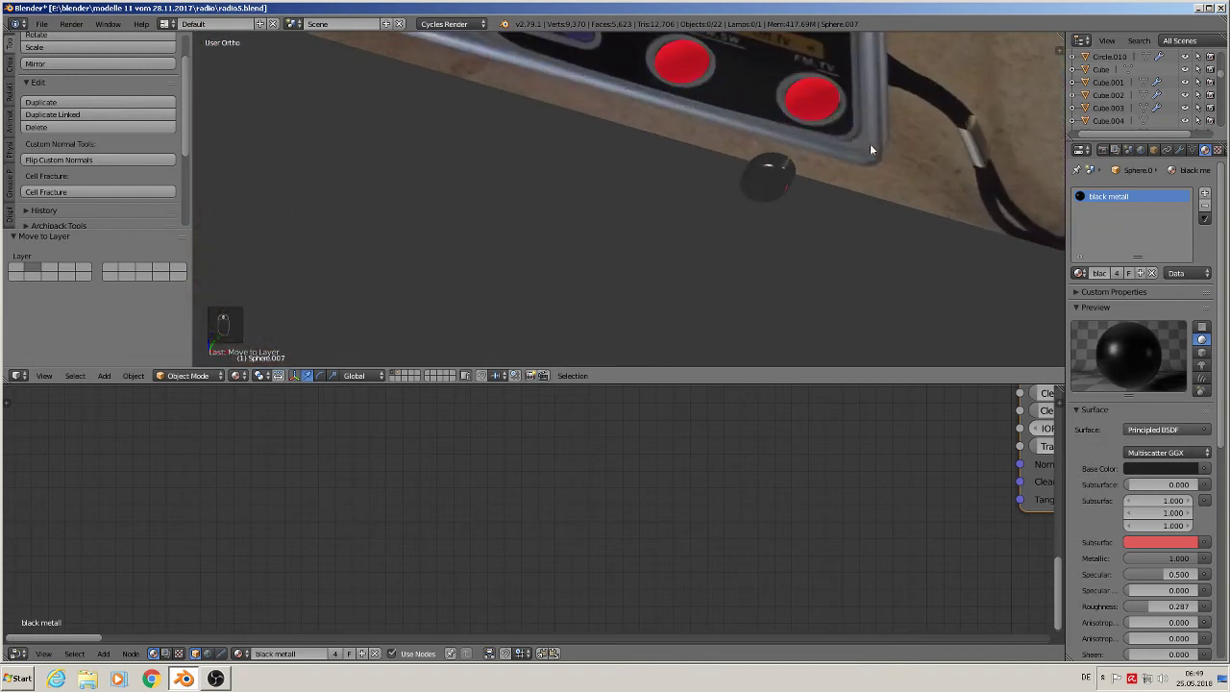
pyautogui.rightClick(807, 102)
pyautogui.keyDown('shift'); pyautogui.rightClick(751, 187); pyautogui.keyUp('shift')
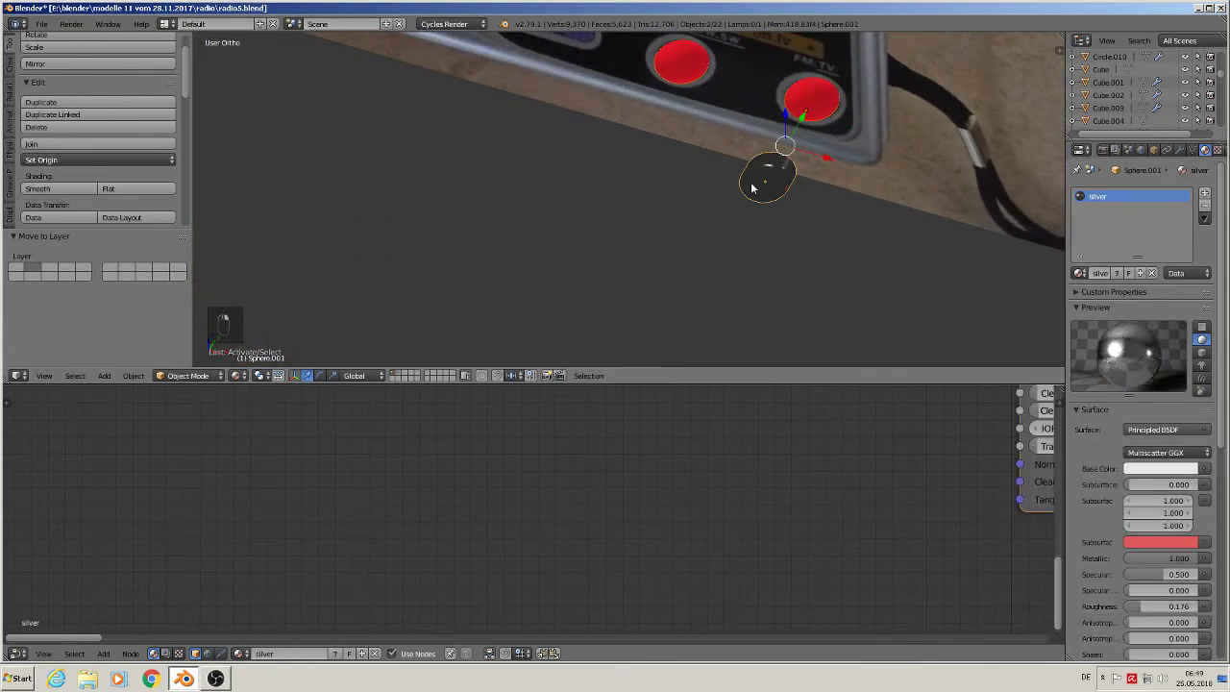
pyautogui.press('m')
pyautogui.click(856, 214)
pyautogui.scroll(-6, 786, 296)
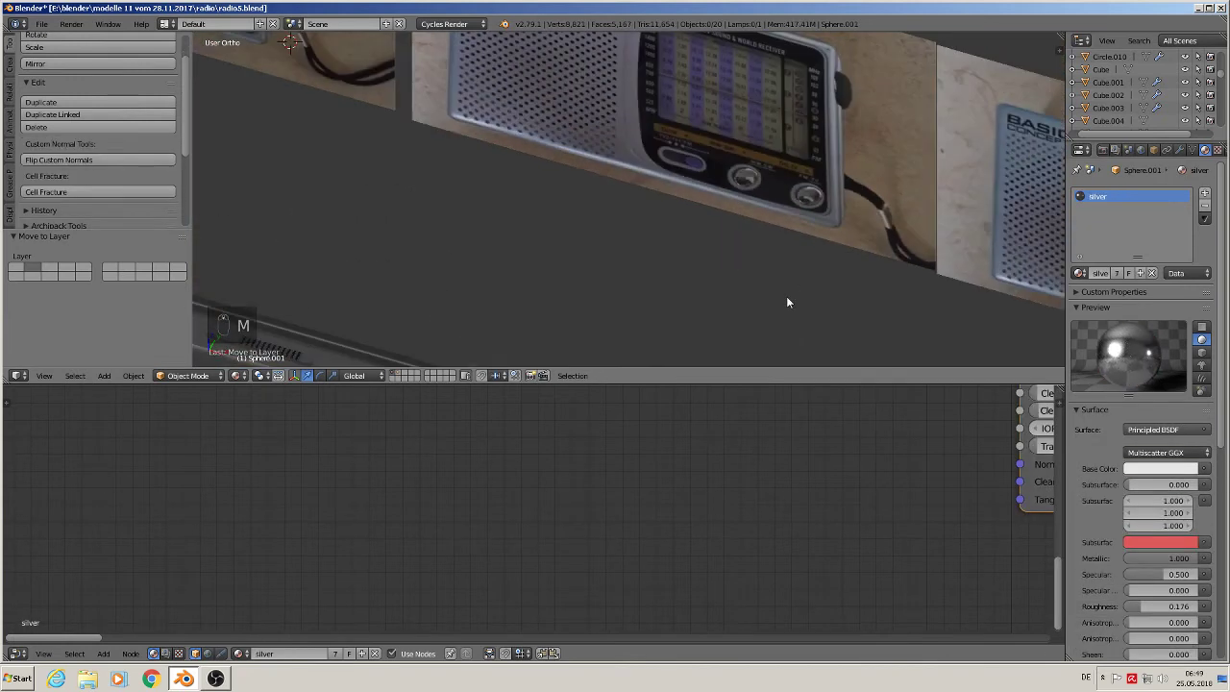
# - Select the joined radio body in front view and open its mesh for editing
pyautogui.moveTo(726, 318); pyautogui.dragTo(723, 117, button='middle')
pyautogui.press('KP_1')
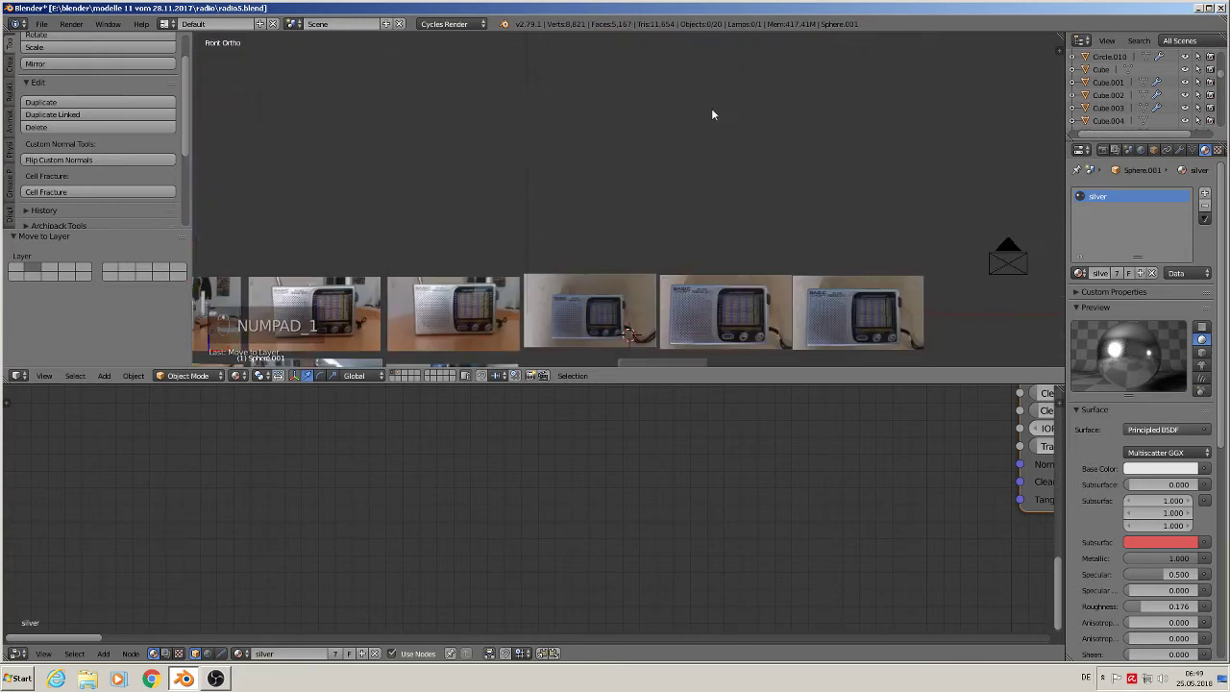
pyautogui.keyDown('shift'); pyautogui.moveTo(648, 229); pyautogui.dragTo(607, 157, button='middle'); pyautogui.keyUp('shift')
pyautogui.scroll(7, 624, 156)
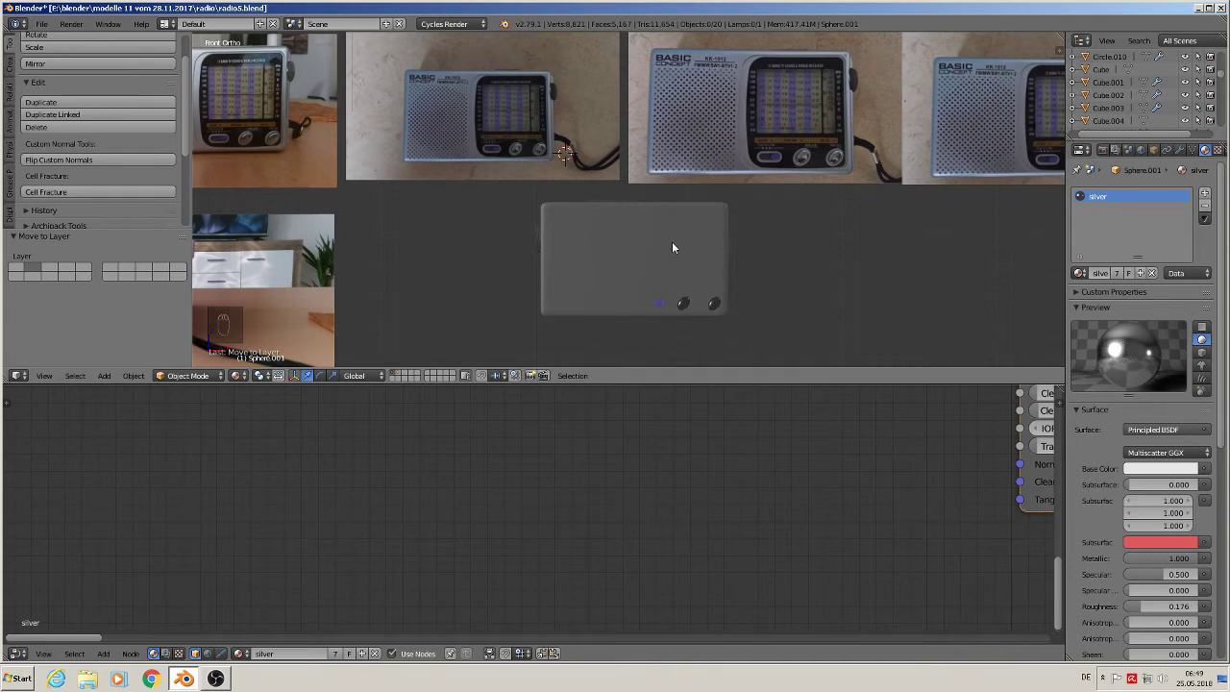
pyautogui.click(43, 22)
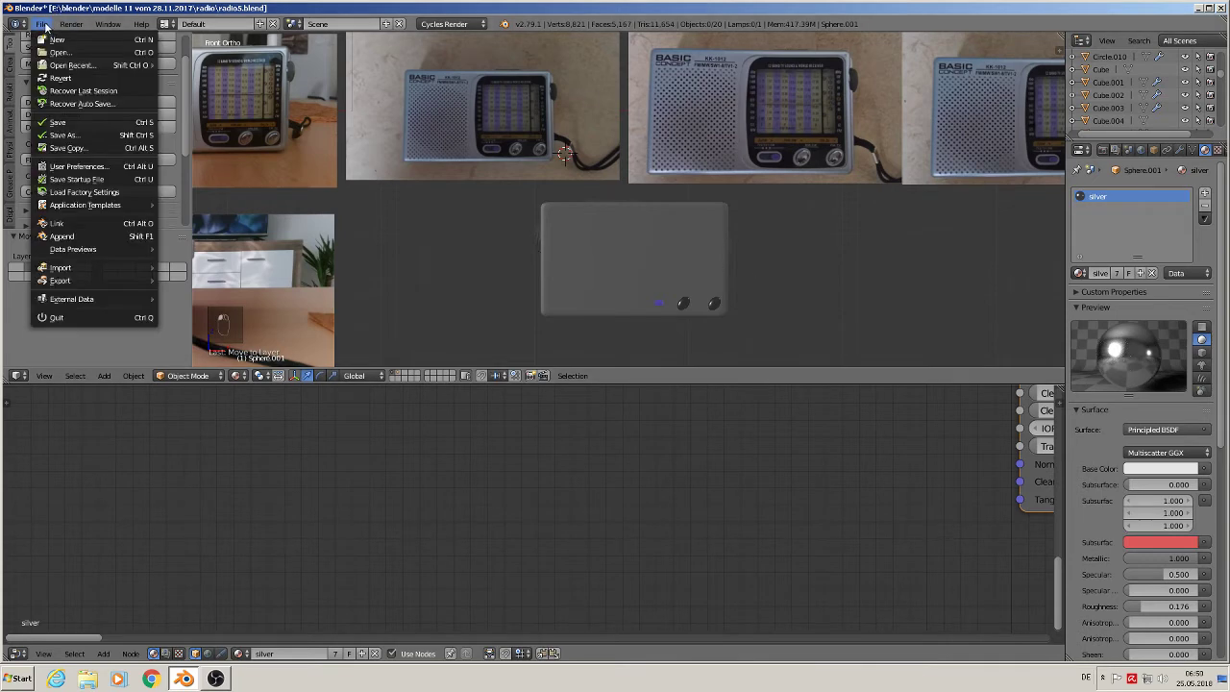
pyautogui.scroll(4, 401, 230)
pyautogui.rightClick(851, 306)
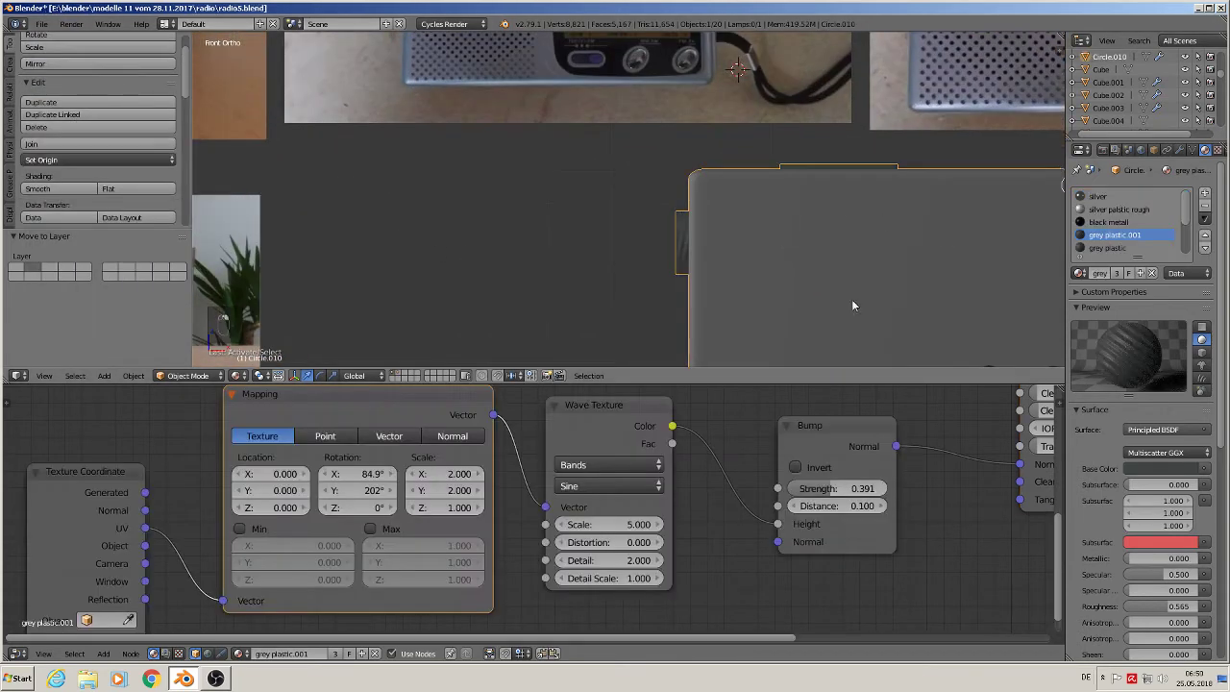
pyautogui.scroll(-3, 747, 240)
pyautogui.press('Tab')
# - In edge select mode with hidden geometry occluded, select the edge loop around the radio's large front face and mark it as a seam
pyautogui.moveTo(701, 239); pyautogui.dragTo(397, 45, button='middle')
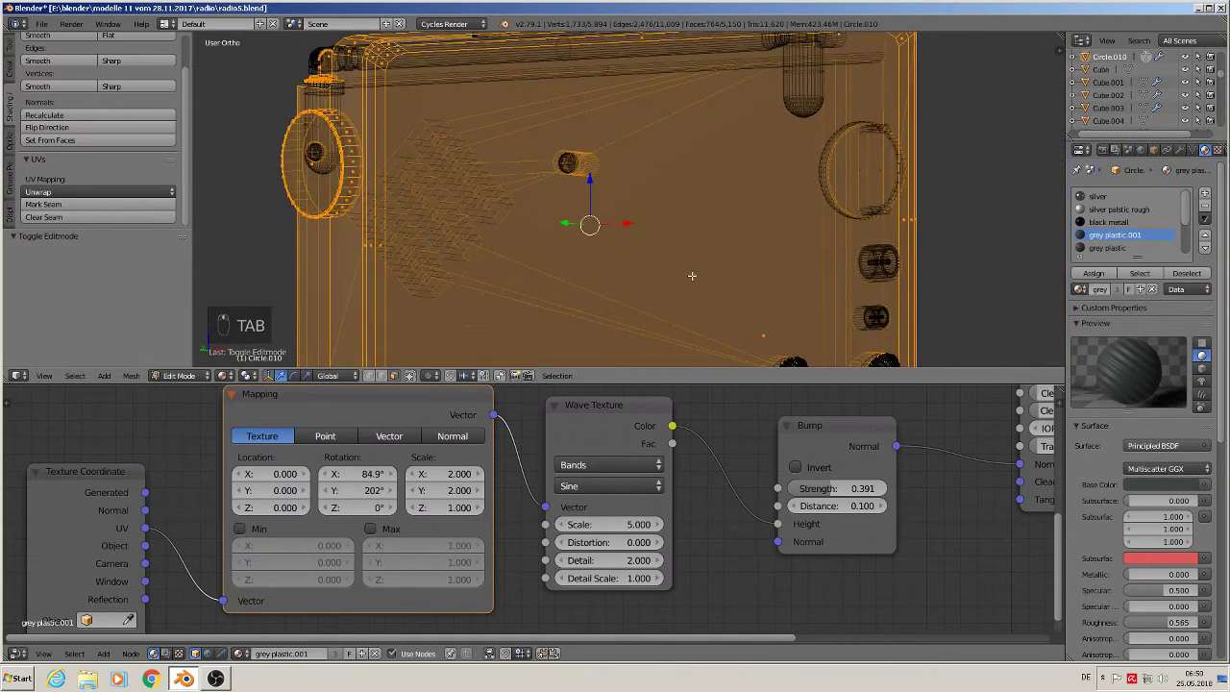
pyautogui.click(409, 374)
pyautogui.click(381, 375)
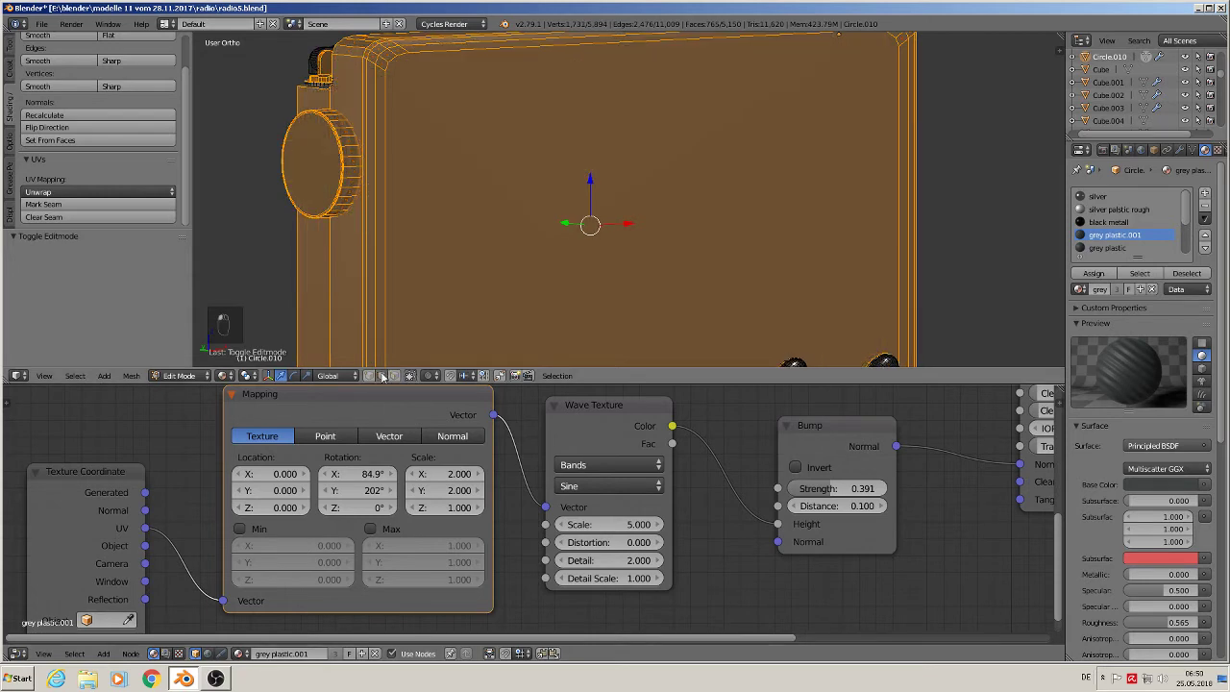
pyautogui.press('a')
pyautogui.keyDown('alt'); pyautogui.rightClick(385, 99); pyautogui.keyUp('alt')
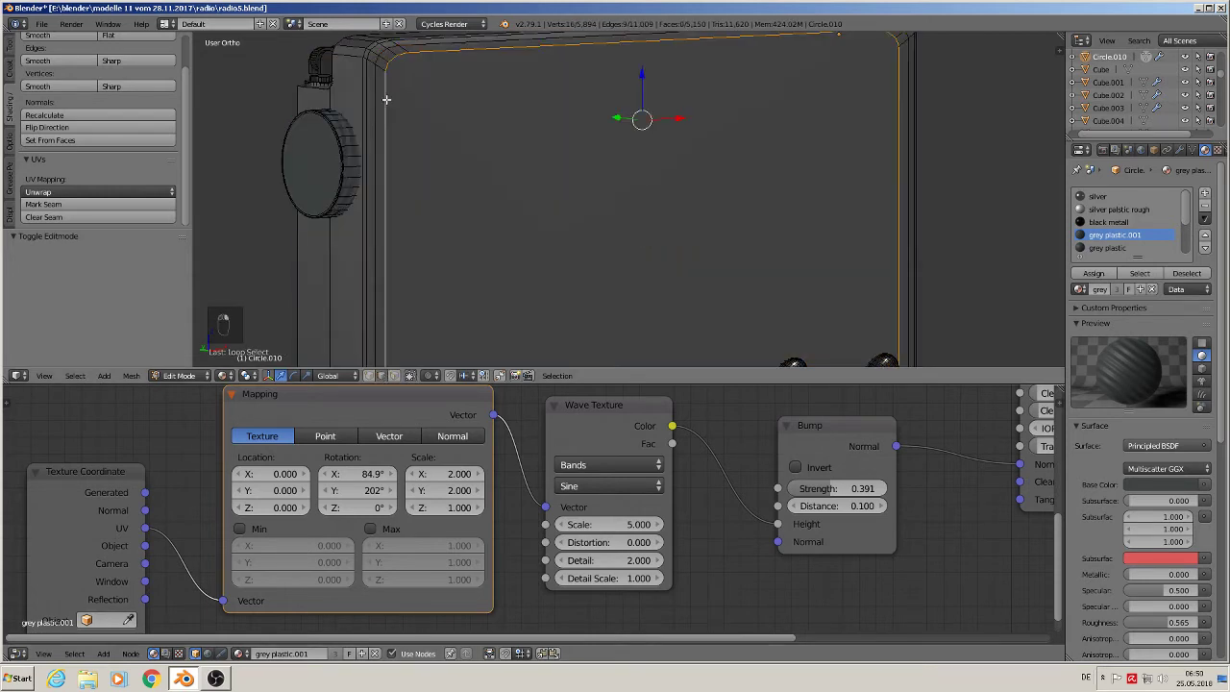
pyautogui.click(58, 204)
# - Select the edge loop around the rear half of the side face with the round knob, leaving out its vertical middle edge
pyautogui.scroll(-4, 513, 206)
pyautogui.keyDown('shift'); pyautogui.moveTo(514, 206); pyautogui.dragTo(655, 160, button='middle'); pyautogui.keyUp('shift')
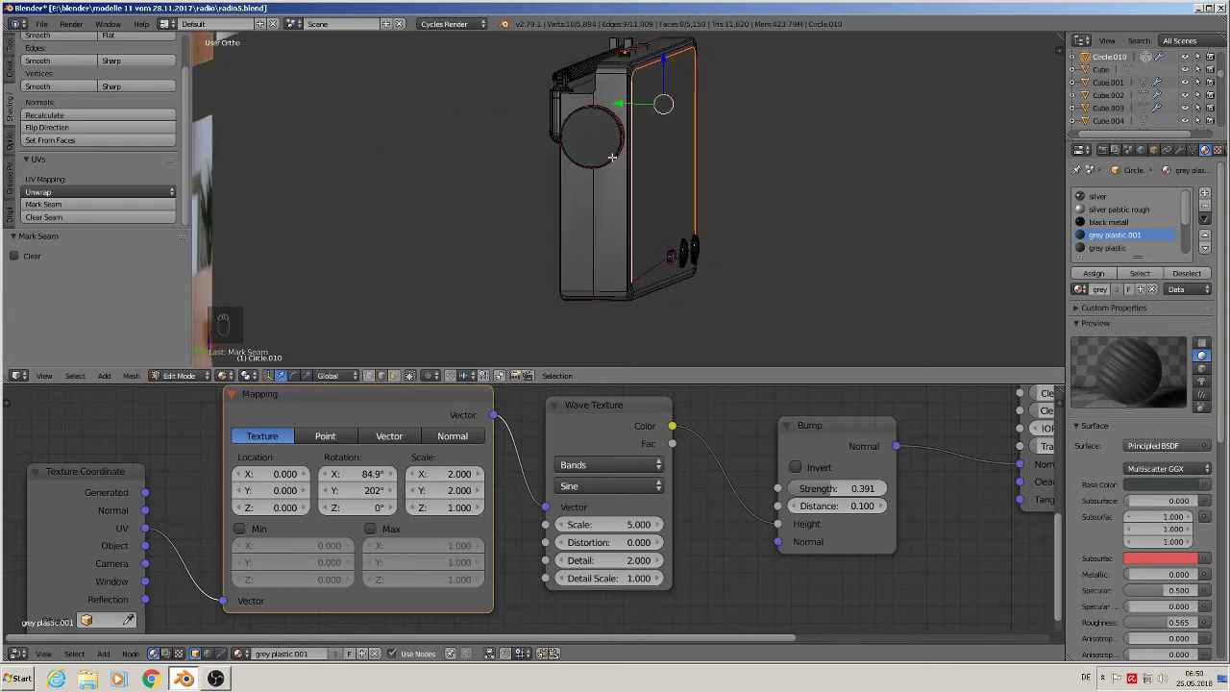
pyautogui.moveTo(602, 222); pyautogui.dragTo(614, 199, button='middle')
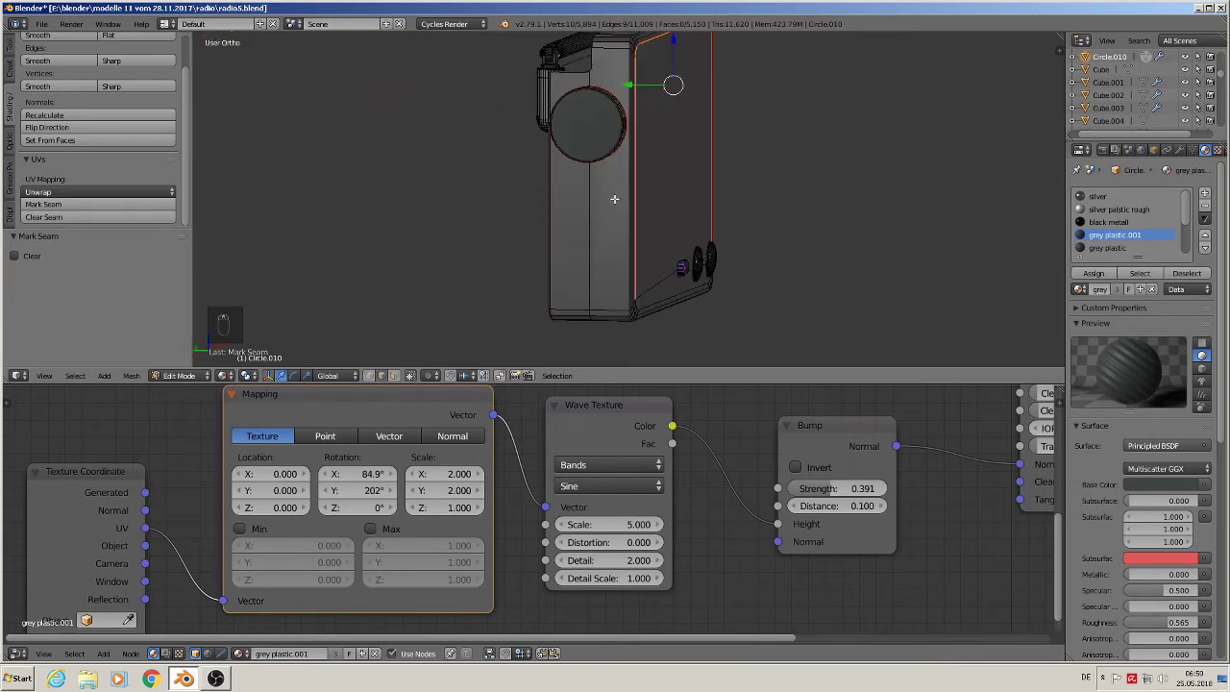
pyautogui.moveTo(596, 56); pyautogui.dragTo(626, 103, button='middle')
pyautogui.rightClick(618, 80)
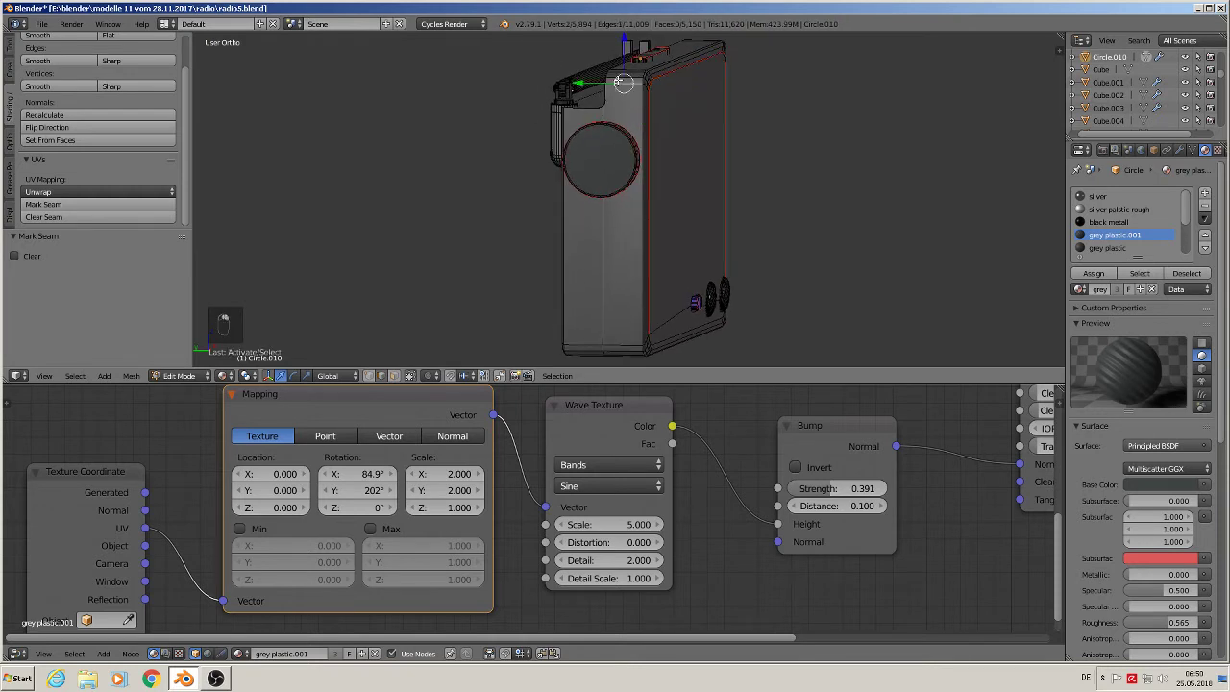
pyautogui.scroll(3, 609, 107)
pyautogui.keyDown('alt'); pyautogui.keyDown('shift'); pyautogui.rightClick(604, 84); pyautogui.keyUp('shift'); pyautogui.keyUp('alt')
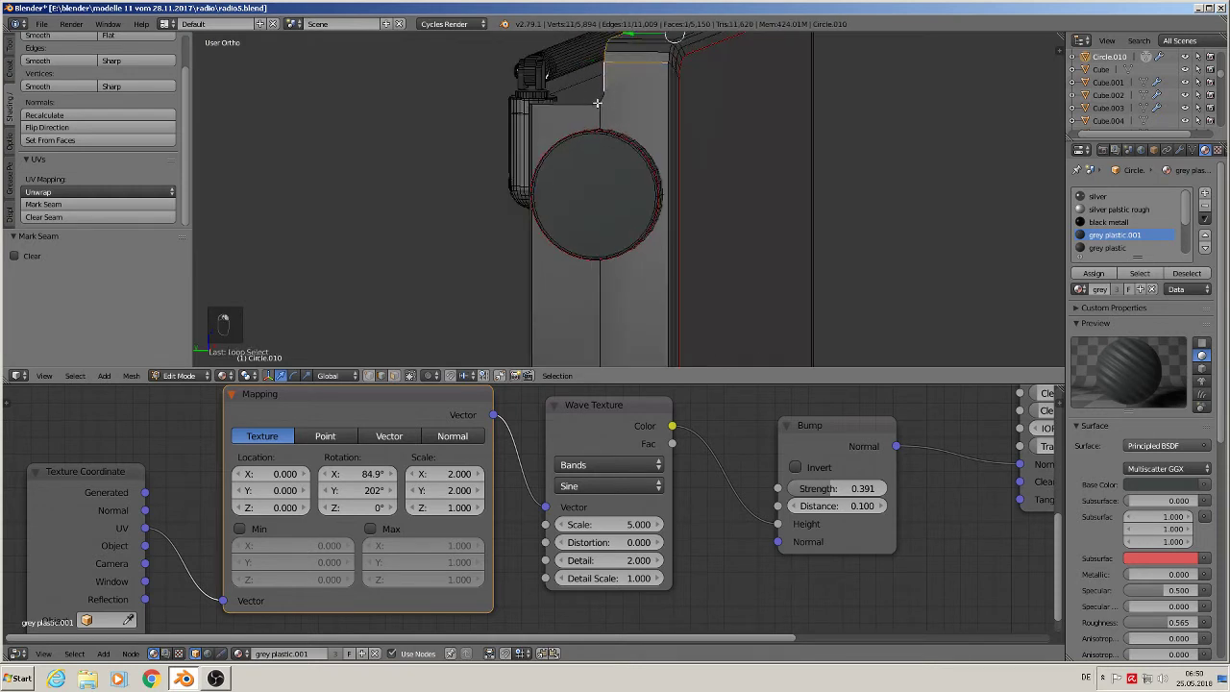
pyautogui.keyDown('alt'); pyautogui.rightClick(597, 105); pyautogui.keyUp('alt')
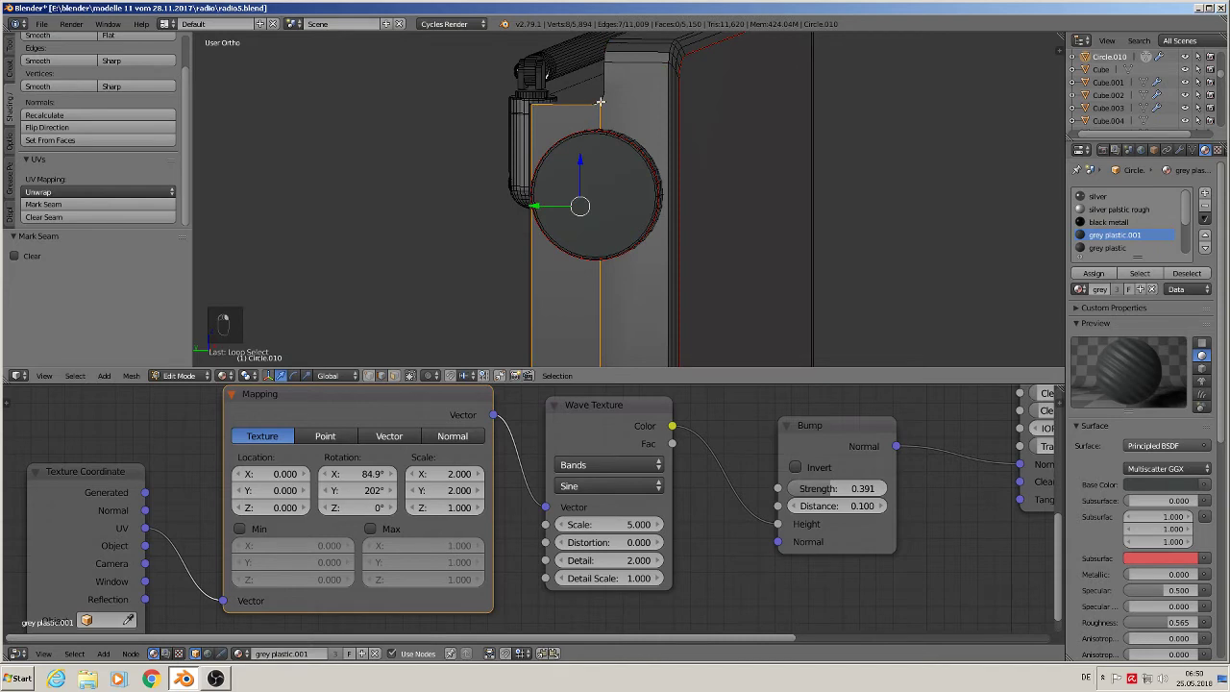
pyautogui.keyDown('shift'); pyautogui.rightClick(603, 111); pyautogui.keyUp('shift')
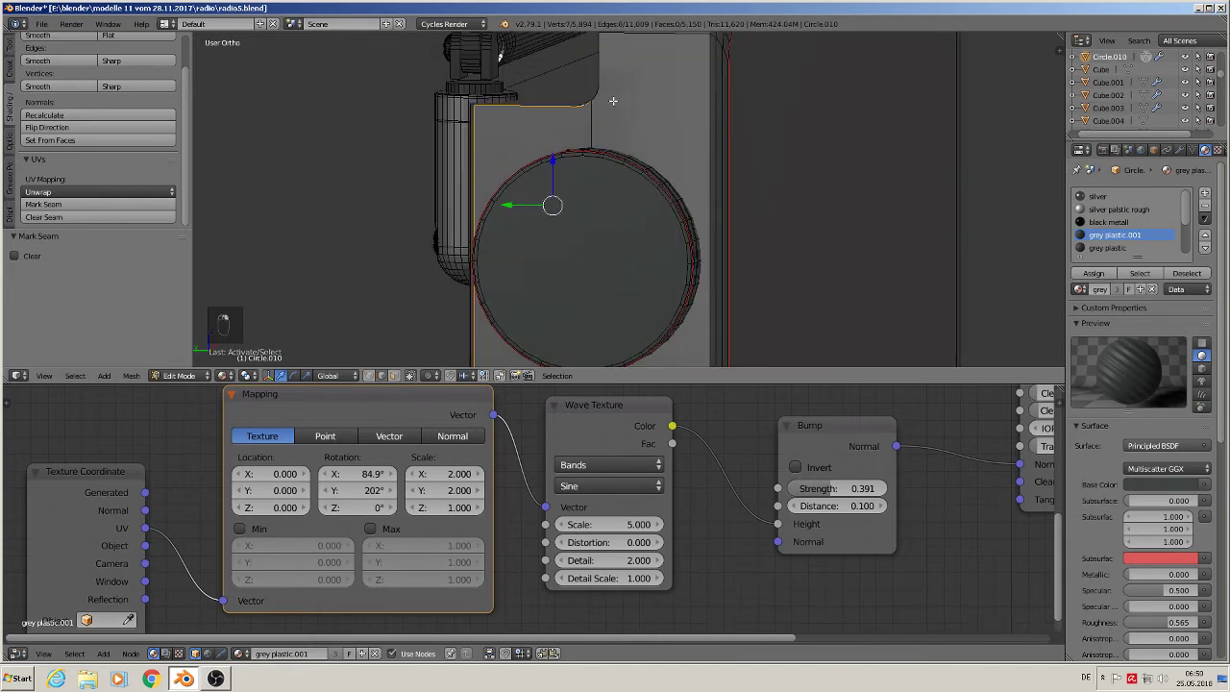
# - Add the side face's upper edge, vertical edge and rounded inner corner below the handle to the outline selection
pyautogui.scroll(5, 605, 106)
pyautogui.scroll(2, 577, 180)
pyautogui.keyDown('shift'); pyautogui.moveTo(582, 121); pyautogui.dragTo(576, 212, button='middle'); pyautogui.keyUp('shift')
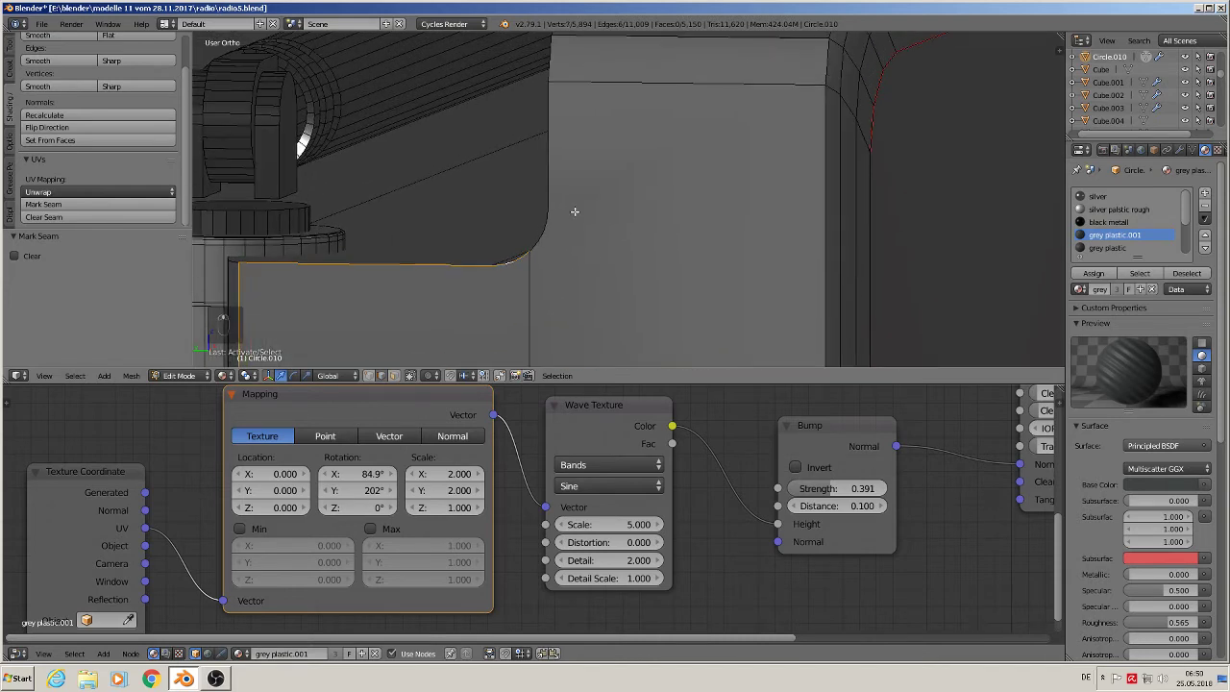
pyautogui.keyDown('shift'); pyautogui.rightClick(602, 90); pyautogui.keyUp('shift')
pyautogui.keyDown('shift'); pyautogui.rightClick(566, 135); pyautogui.keyUp('shift')
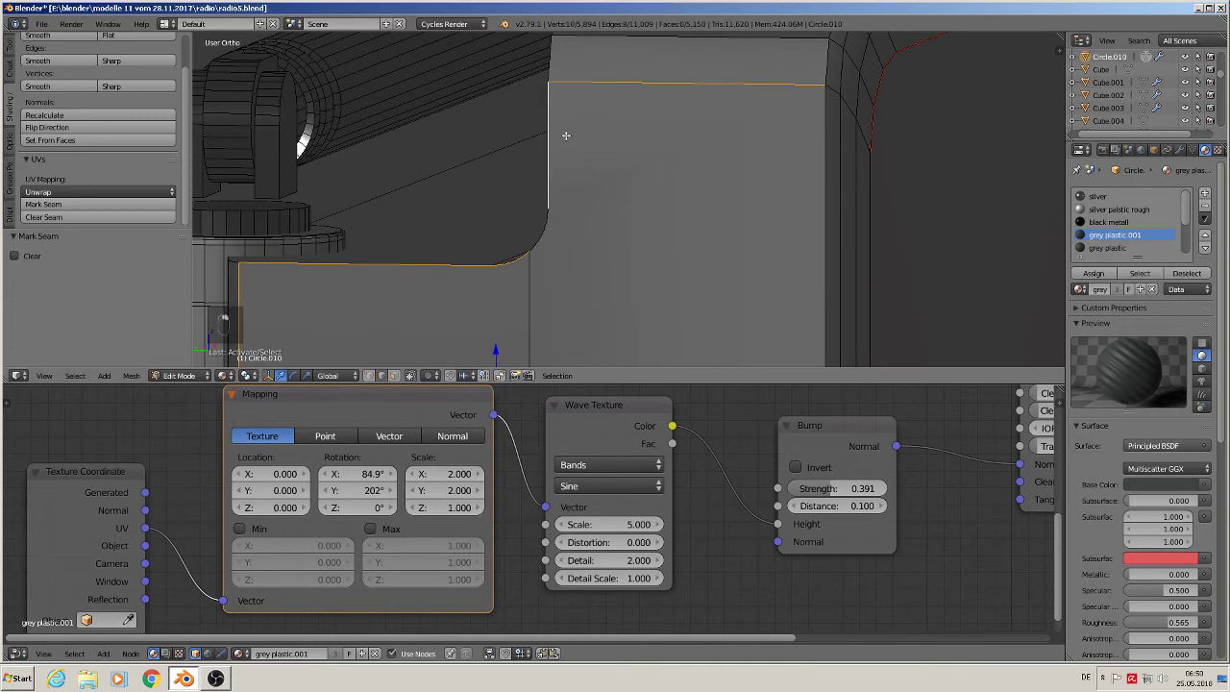
pyautogui.keyDown('shift'); pyautogui.rightClick(546, 225); pyautogui.keyUp('shift')
pyautogui.keyDown('shift'); pyautogui.rightClick(536, 252); pyautogui.keyUp('shift')
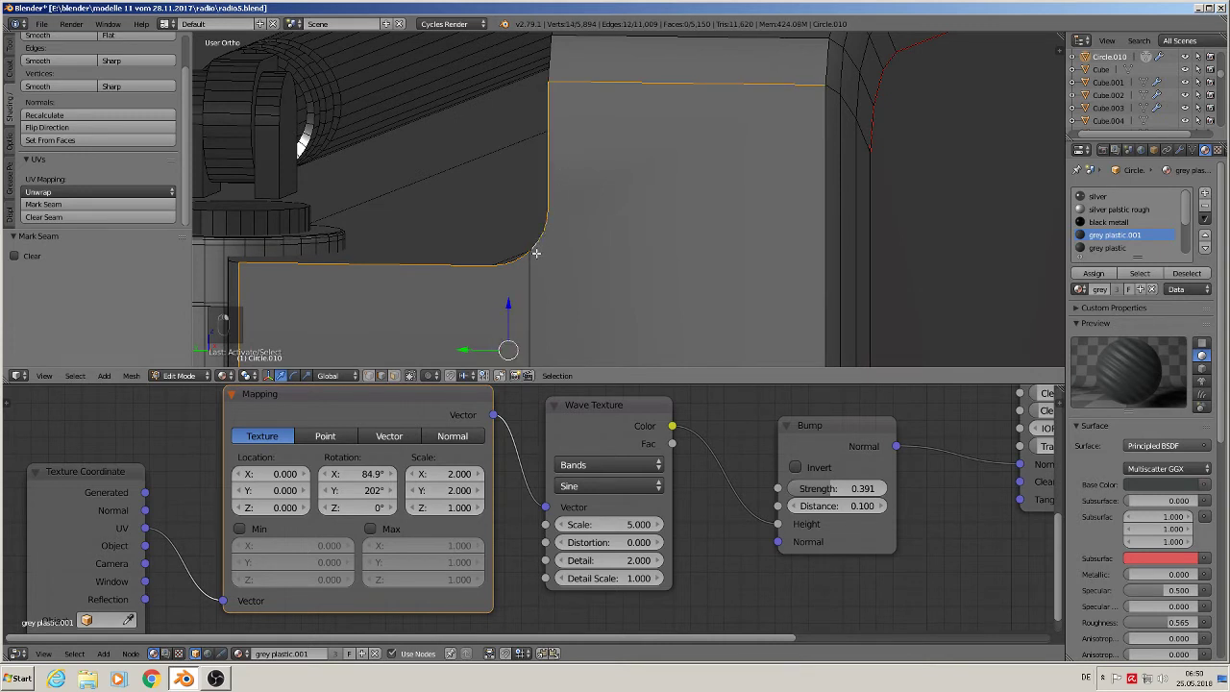
pyautogui.scroll(1, 548, 260)
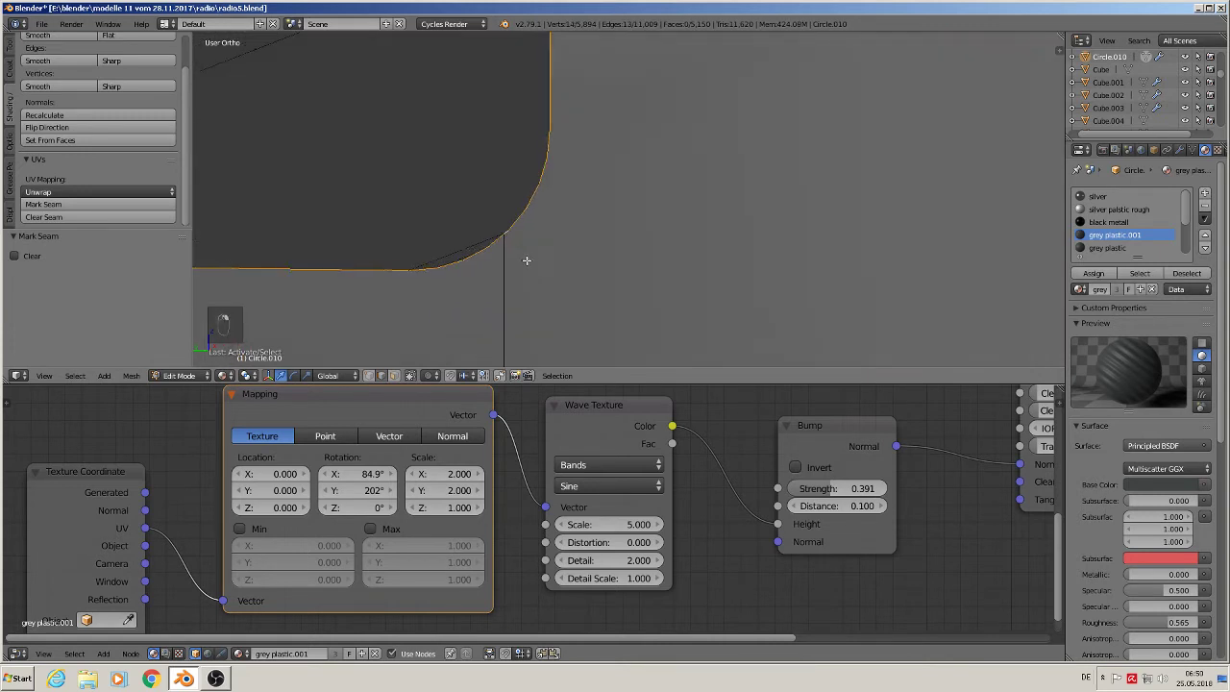
pyautogui.scroll(-3, 513, 253)
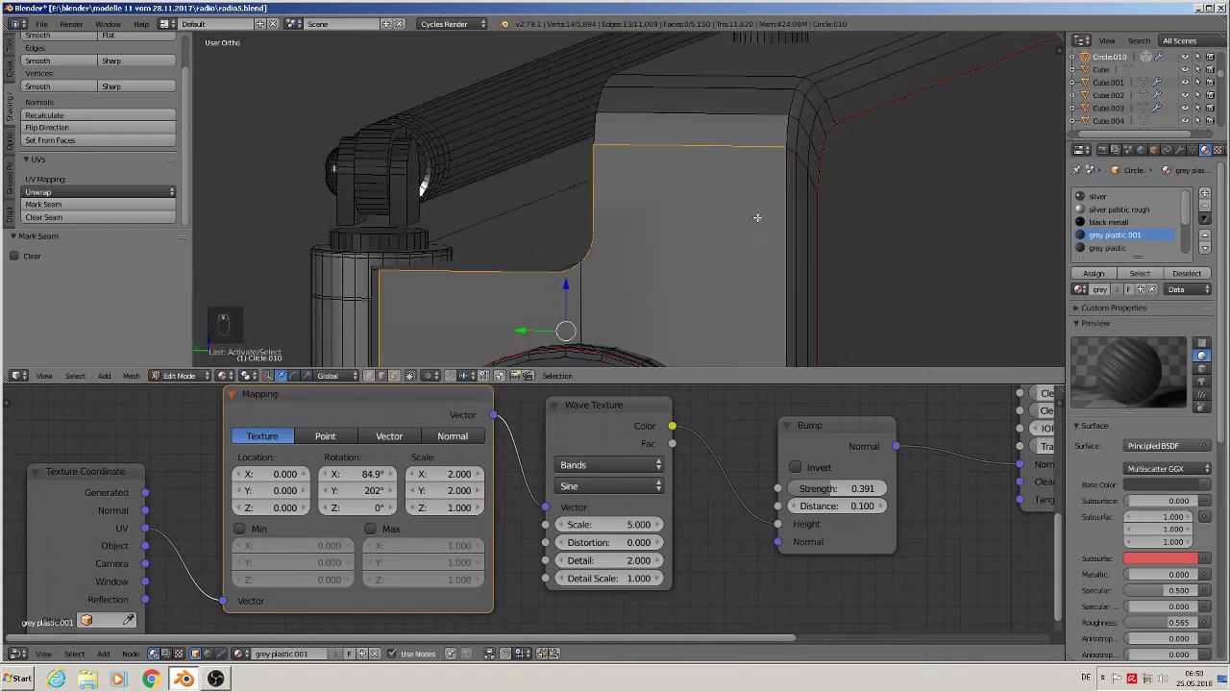
# - Add the side face's front vertical edge and both bottom edges to the selection and mark the outline as a seam
pyautogui.keyDown('shift'); pyautogui.rightClick(785, 223); pyautogui.keyUp('shift')
pyautogui.keyDown('shift'); pyautogui.moveTo(840, 303); pyautogui.dragTo(894, 269, button='middle'); pyautogui.keyUp('shift')
pyautogui.scroll(-3, 871, 313)
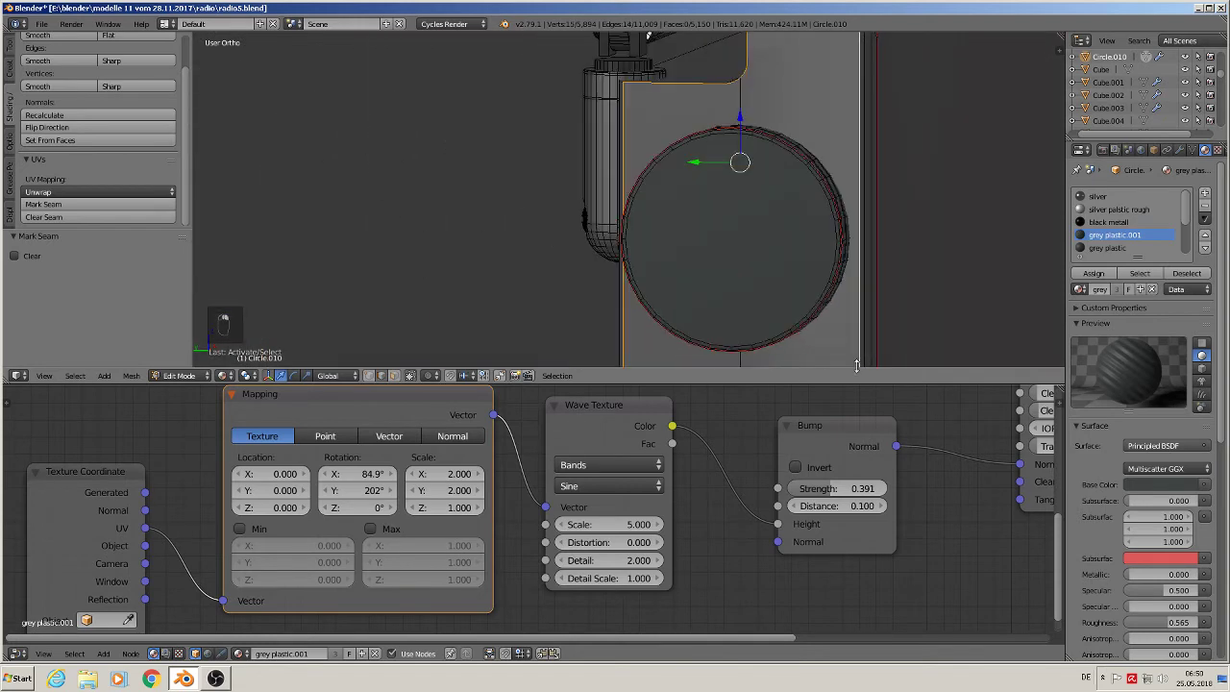
pyautogui.keyDown('shift'); pyautogui.moveTo(856, 365); pyautogui.dragTo(743, 166, button='middle'); pyautogui.keyUp('shift')
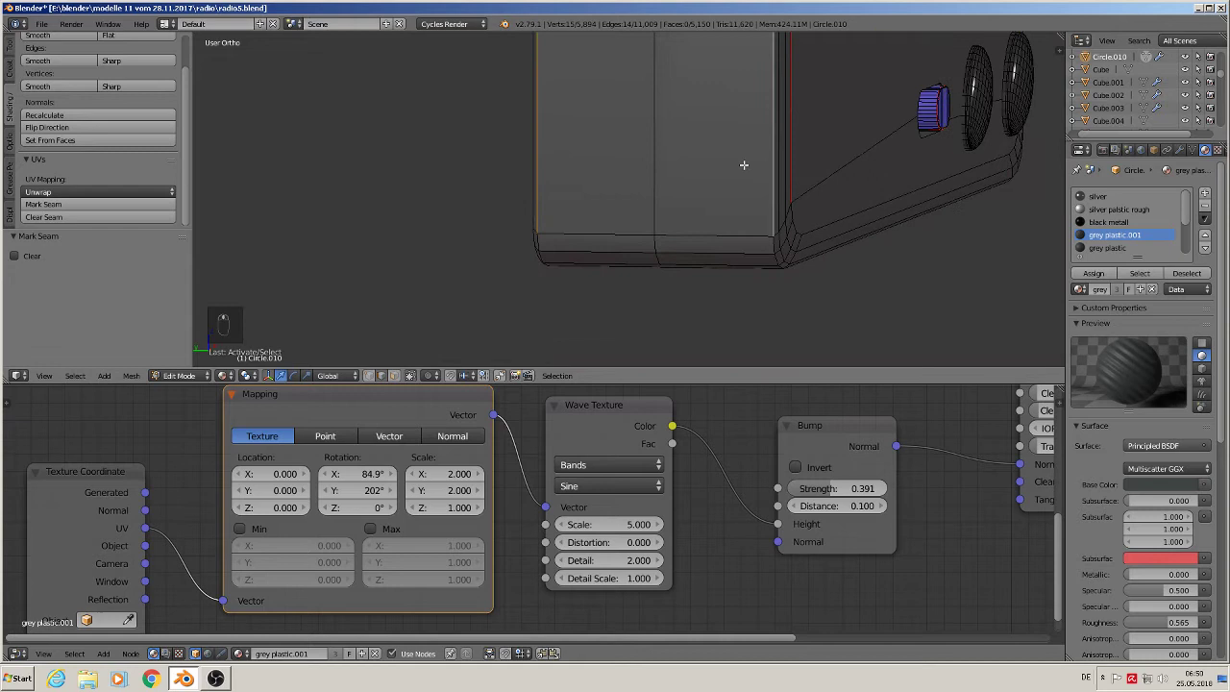
pyautogui.keyDown('shift'); pyautogui.rightClick(611, 232); pyautogui.keyUp('shift')
pyautogui.click(43, 204)
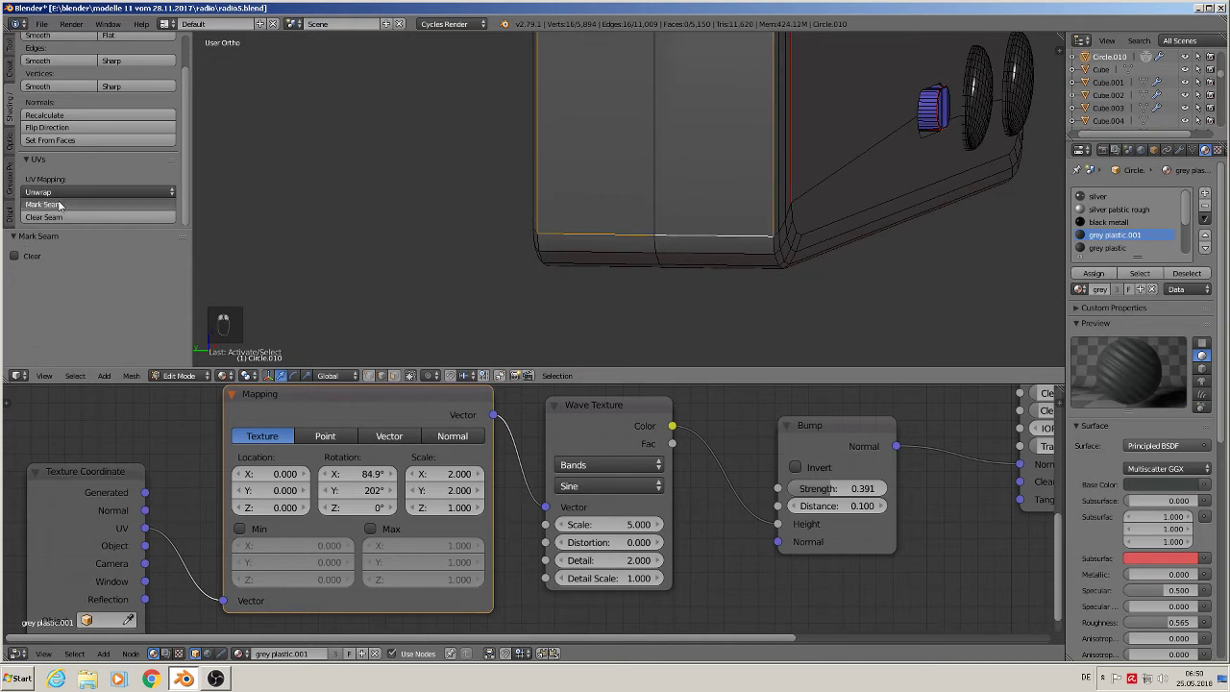
# - Select the lower edge run of the radio's front face, mark it as a seam and clear the selection
pyautogui.moveTo(824, 235); pyautogui.dragTo(467, 271, button='middle')
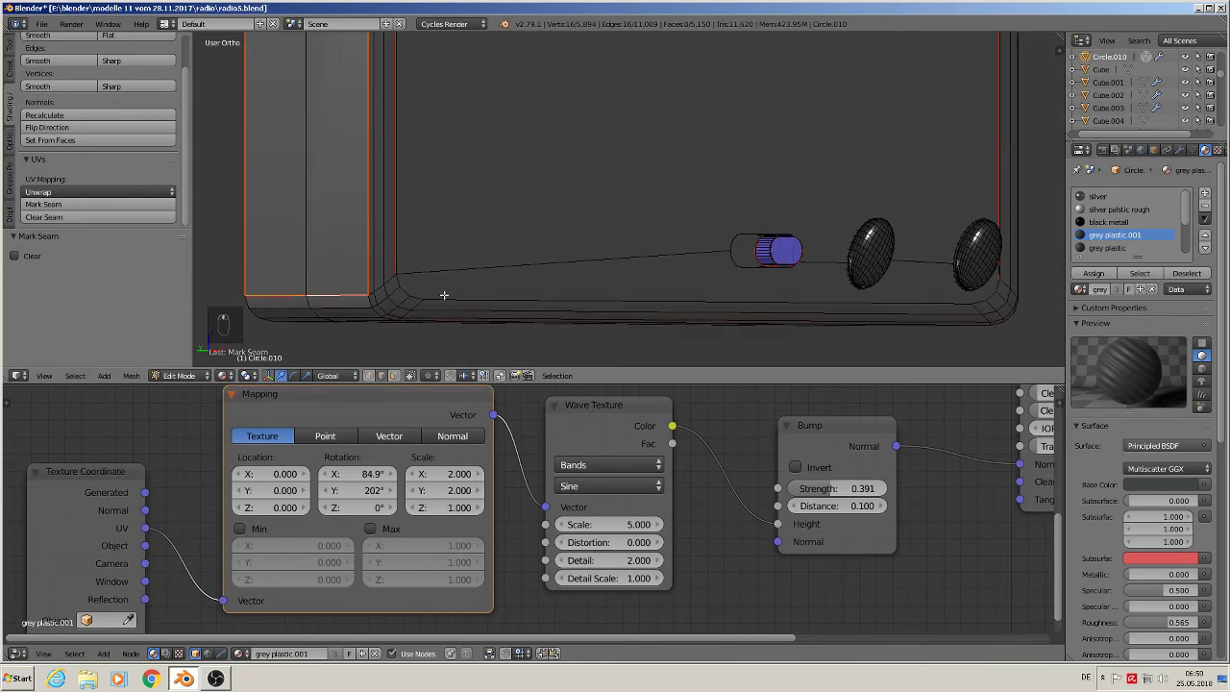
pyautogui.keyDown('alt'); pyautogui.rightClick(455, 298); pyautogui.keyUp('alt')
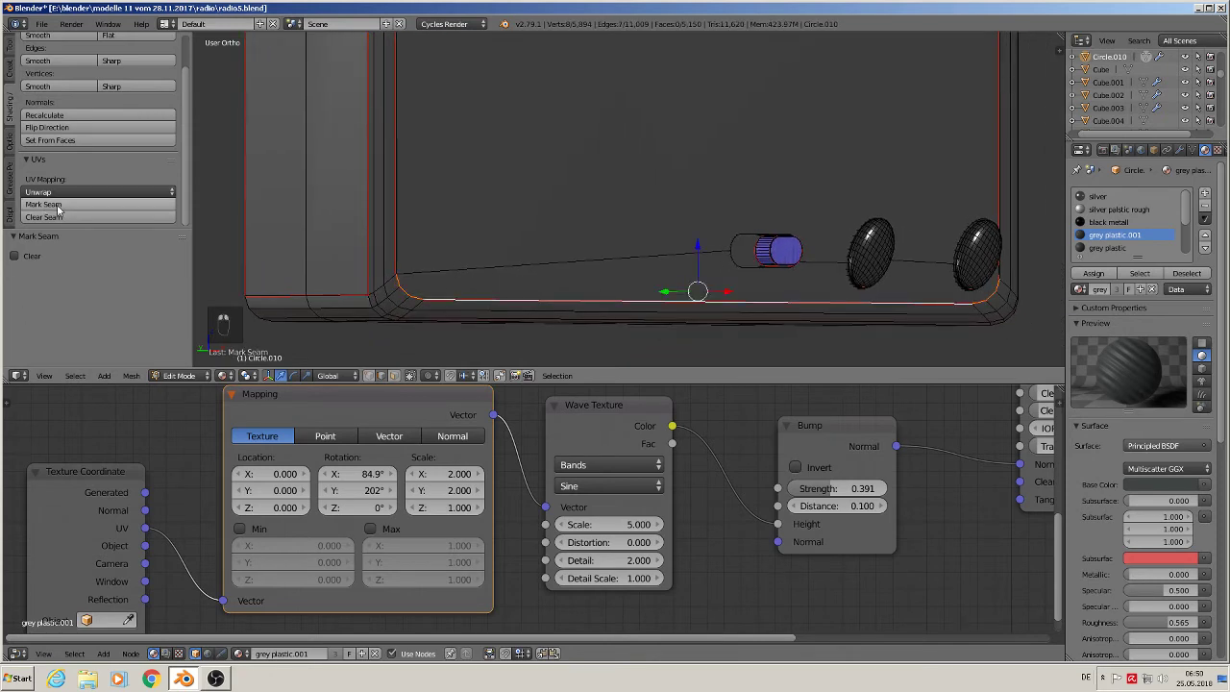
pyautogui.press('a')
# - Select the outline of the slot around the blue switch, leaving out the connecting front-face edge, and mark it as a seam
pyautogui.scroll(7, 783, 282)
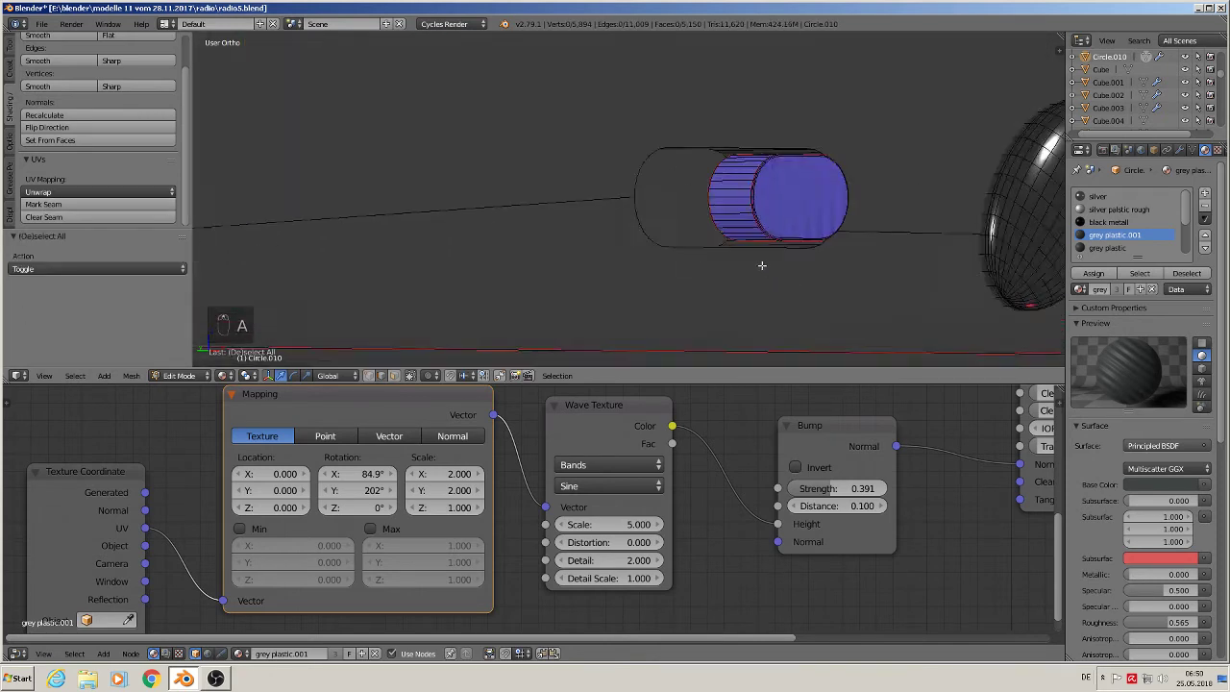
pyautogui.keyDown('alt'); pyautogui.rightClick(617, 149); pyautogui.keyUp('alt')
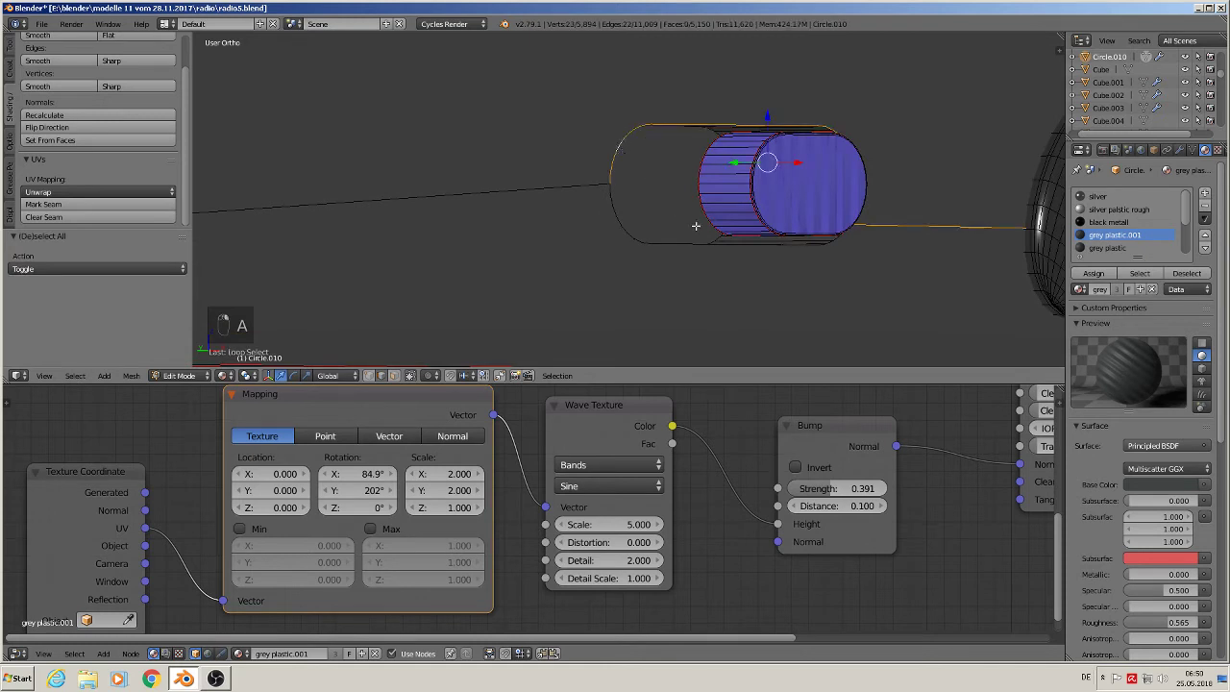
pyautogui.scroll(-3, 696, 239)
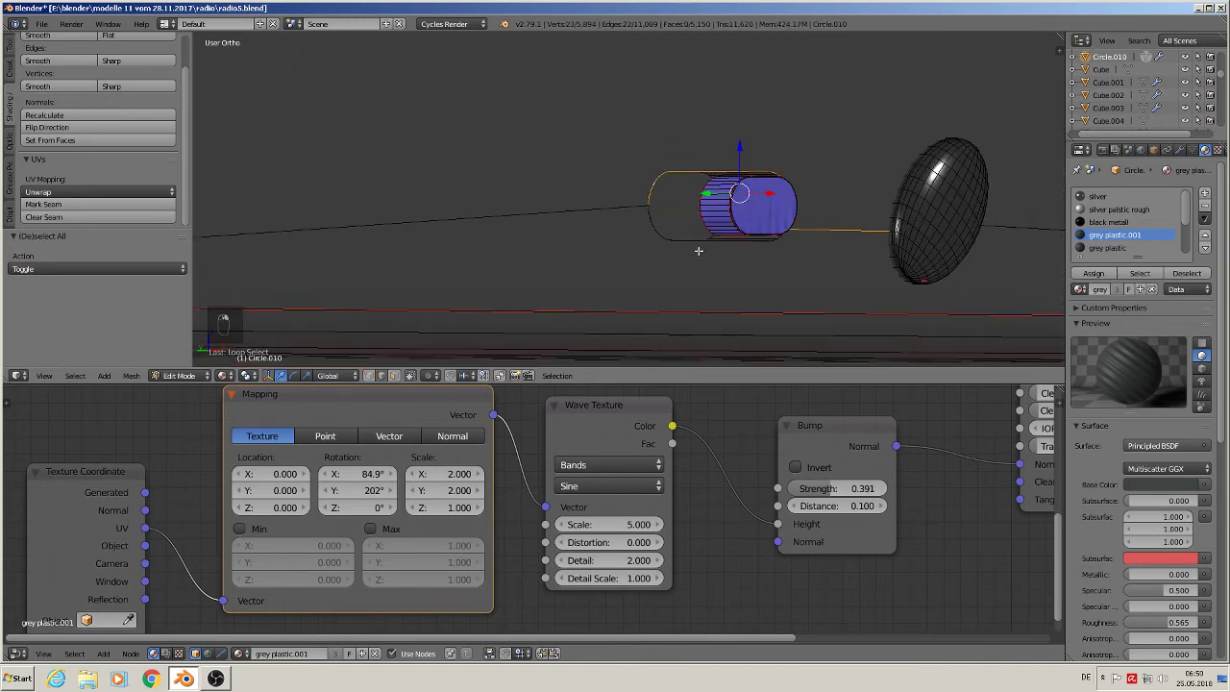
pyautogui.keyDown('shift'); pyautogui.rightClick(833, 230); pyautogui.keyUp('shift')
pyautogui.keyDown('alt'); pyautogui.keyDown('shift'); pyautogui.rightClick(652, 230); pyautogui.keyUp('shift'); pyautogui.keyUp('alt')
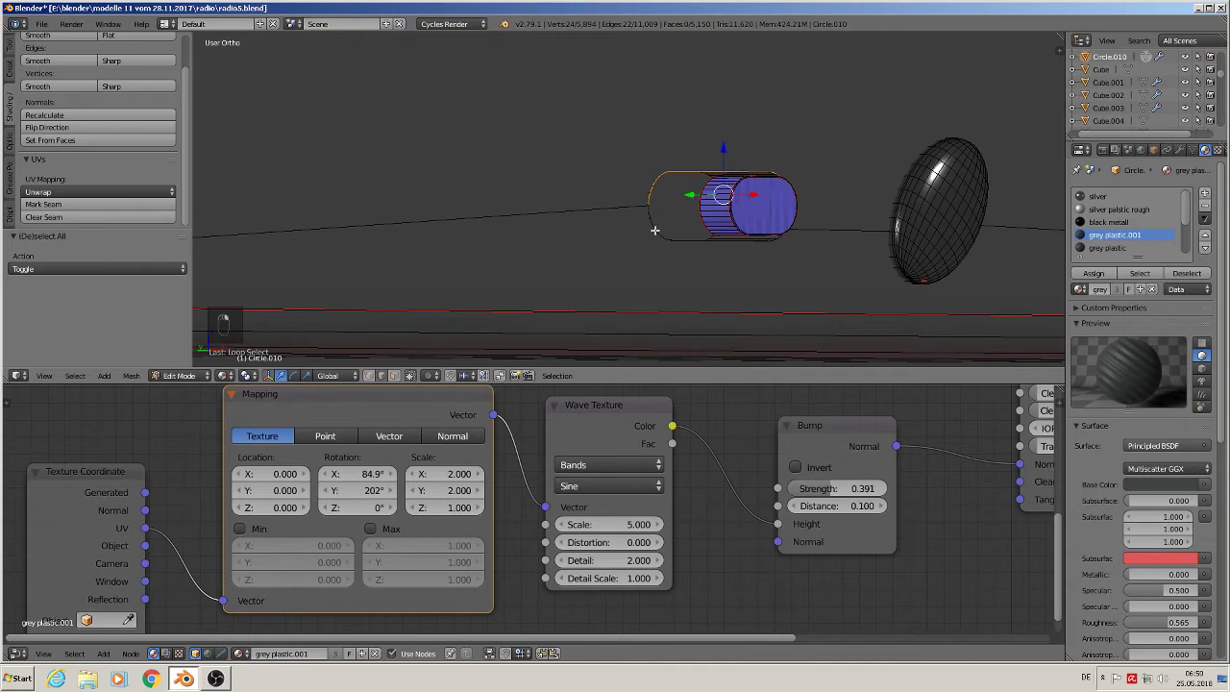
pyautogui.keyDown('alt'); pyautogui.keyDown('shift'); pyautogui.rightClick(654, 230); pyautogui.keyUp('shift'); pyautogui.keyUp('alt')
pyautogui.keyDown('shift'); pyautogui.rightClick(842, 241); pyautogui.keyUp('shift')
pyautogui.moveTo(837, 240); pyautogui.dragTo(623, 303, button='middle')
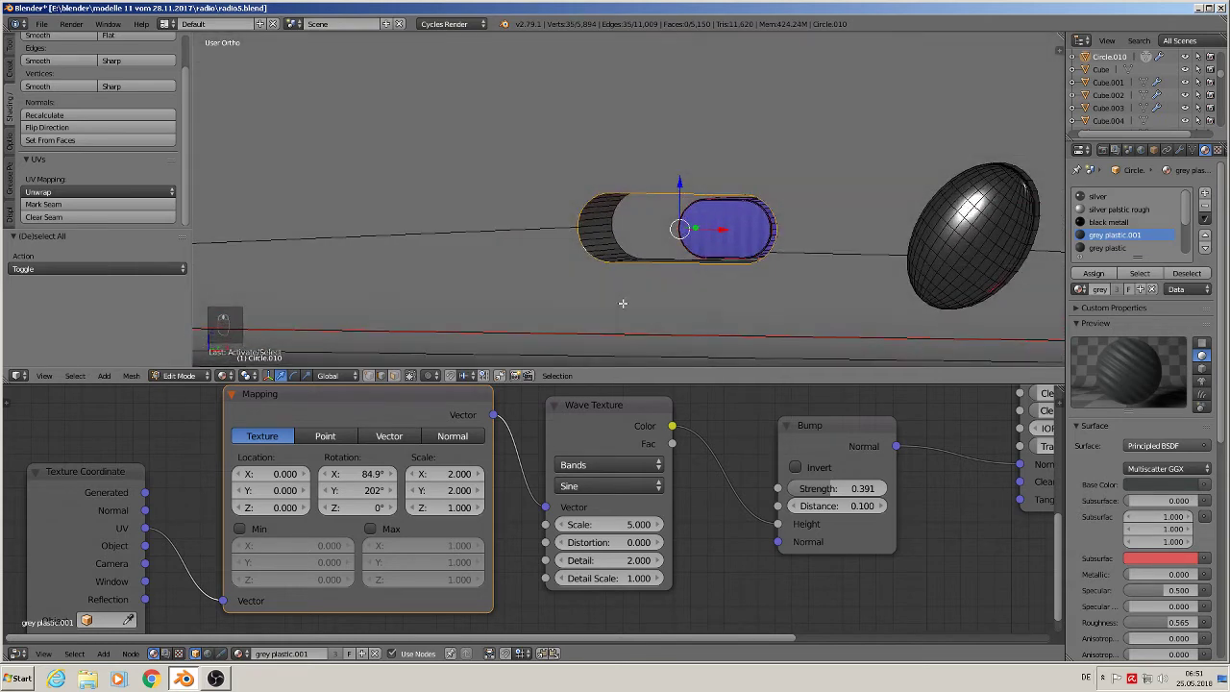
pyautogui.click(44, 204)
# - Mark the outline of the slot's recessed floor face and one edge across the slot's curved wall as seams
pyautogui.scroll(3, 689, 333)
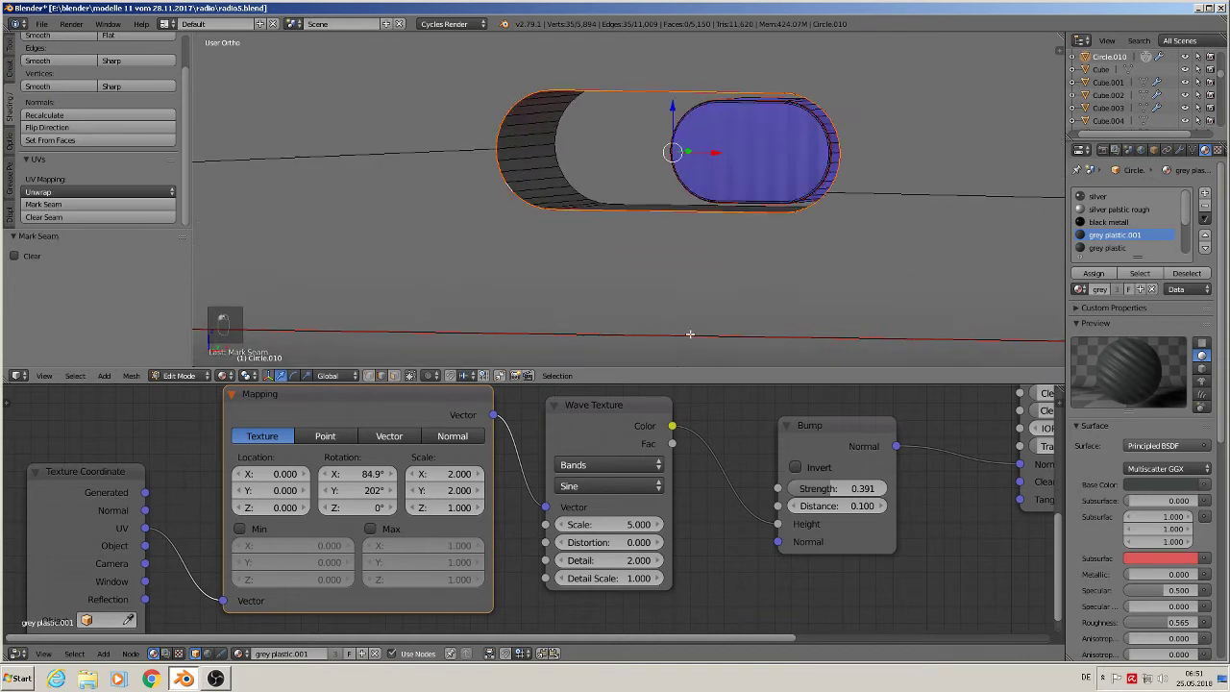
pyautogui.click(393, 376)
pyautogui.rightClick(650, 146)
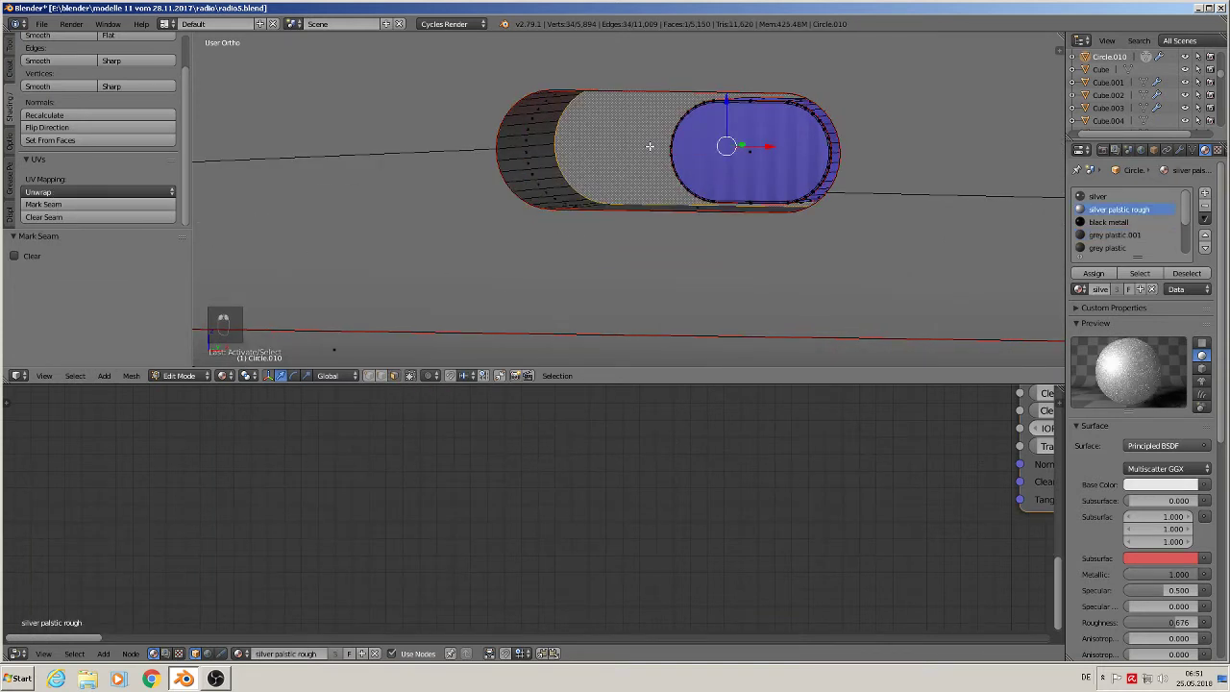
pyautogui.click(67, 203)
pyautogui.rightClick(528, 183)
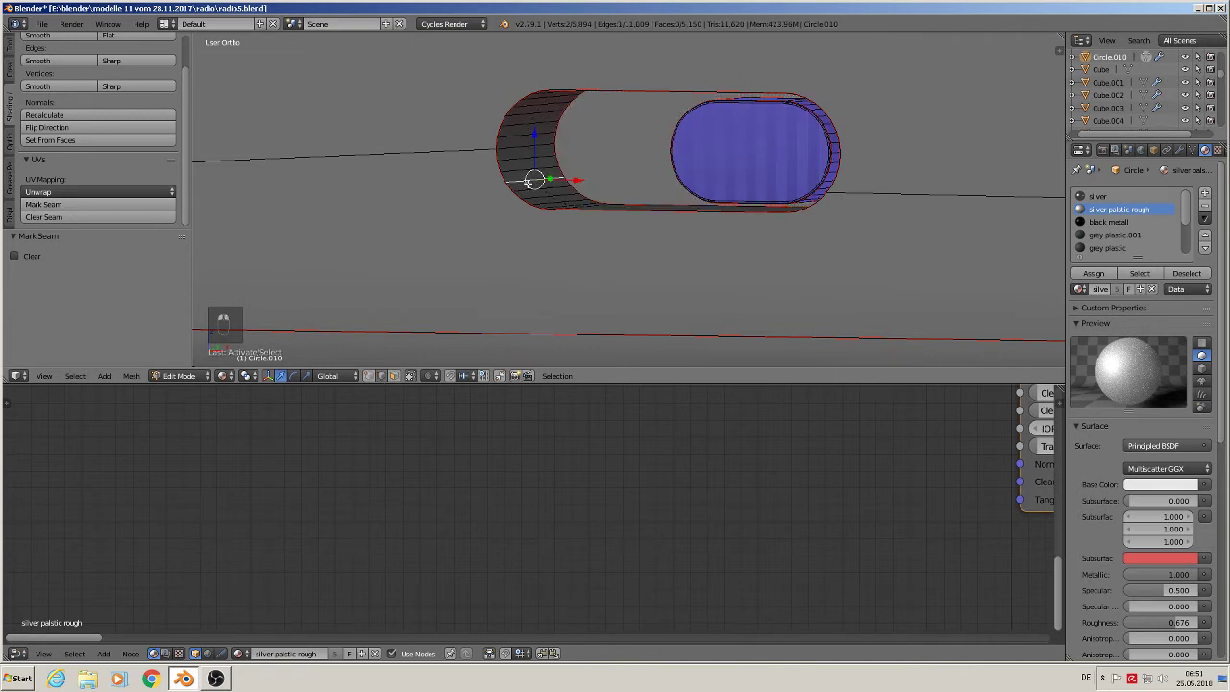
pyautogui.click(48, 203)
# - Select the first part of the left domed knob's base ring, undoing the additional loop selection
pyautogui.scroll(-4, 606, 227)
pyautogui.keyDown('shift'); pyautogui.moveTo(752, 237); pyautogui.dragTo(381, 227, button='middle'); pyautogui.keyUp('shift')
pyautogui.scroll(4, 537, 203)
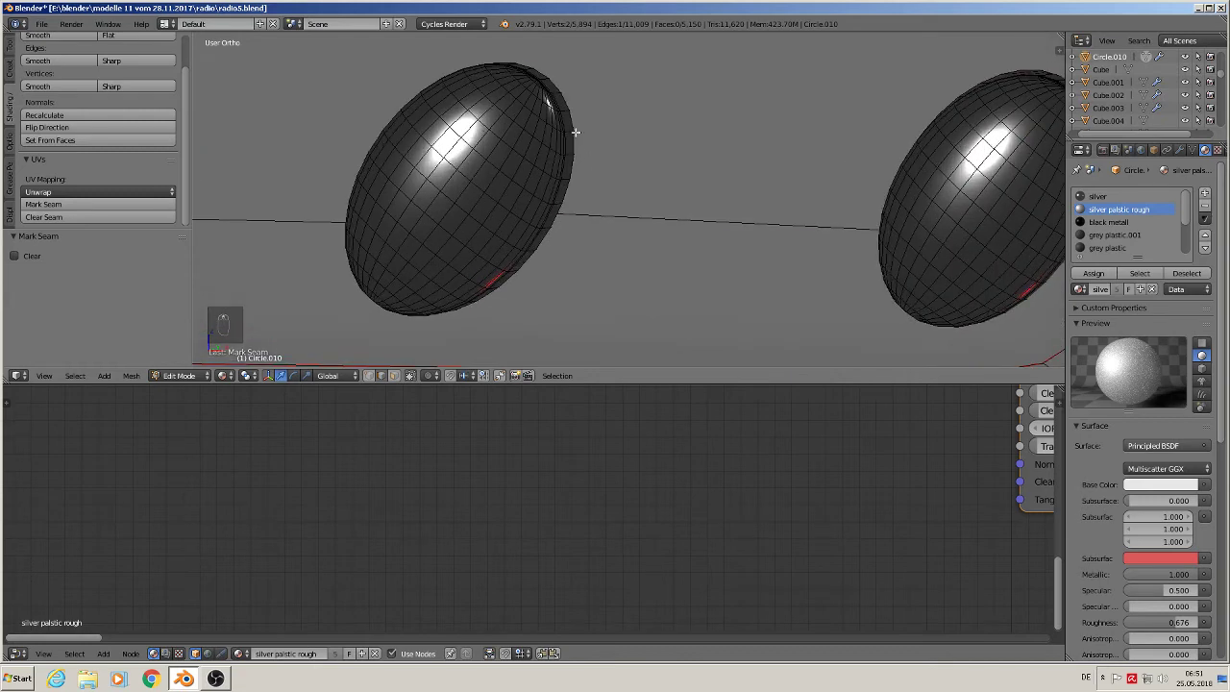
pyautogui.keyDown('alt'); pyautogui.rightClick(575, 132); pyautogui.keyUp('alt')
pyautogui.keyDown('shift'); pyautogui.rightClick(626, 224); pyautogui.keyUp('shift')
pyautogui.moveTo(626, 222); pyautogui.dragTo(680, 217, button='middle')
pyautogui.keyDown('alt'); pyautogui.keyDown('shift'); pyautogui.rightClick(388, 118); pyautogui.keyUp('shift'); pyautogui.keyUp('alt')
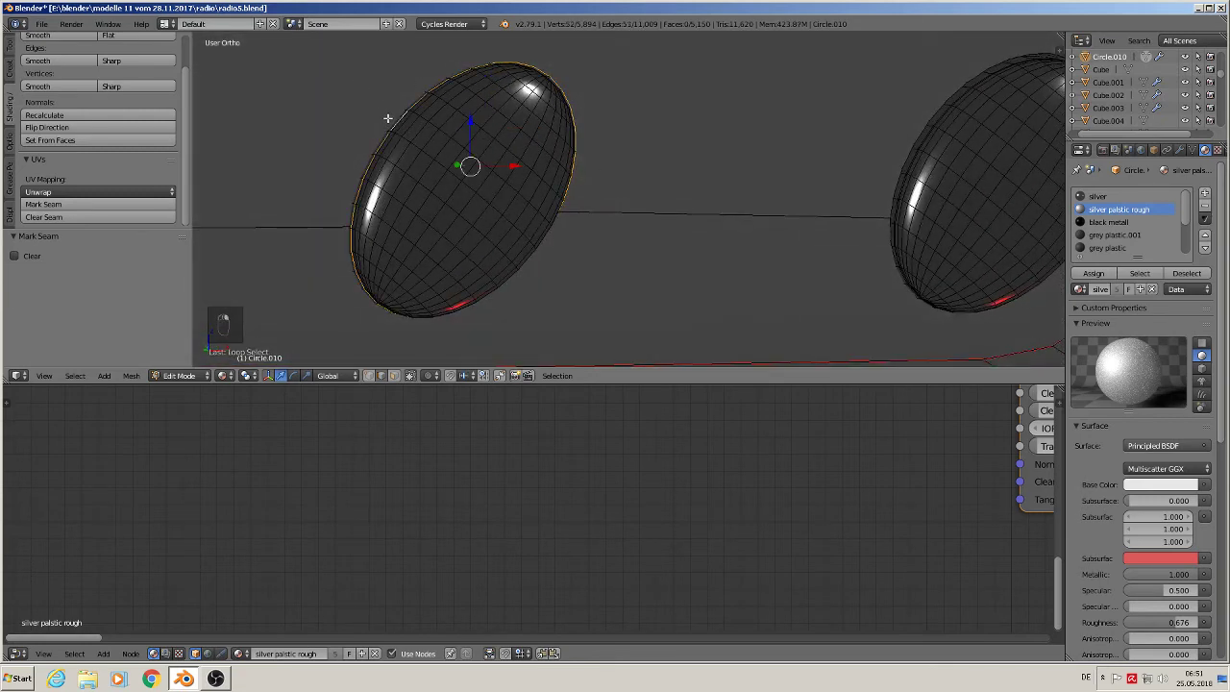
pyautogui.moveTo(410, 248); pyautogui.dragTo(456, 282, button='middle')
pyautogui.hotkey('ctrl', 'z')
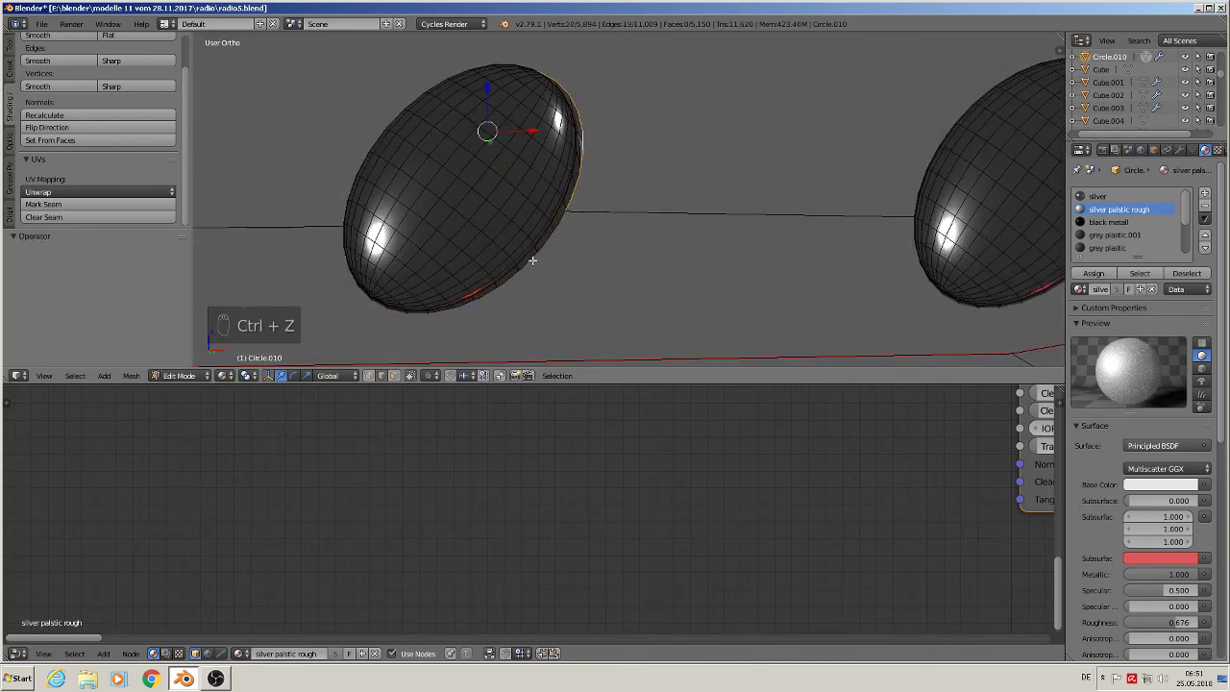
# - Complete the left domed knob's base ring selection, leaving out the adjoining front-face edge, and split the ring off
pyautogui.scroll(5, 563, 242)
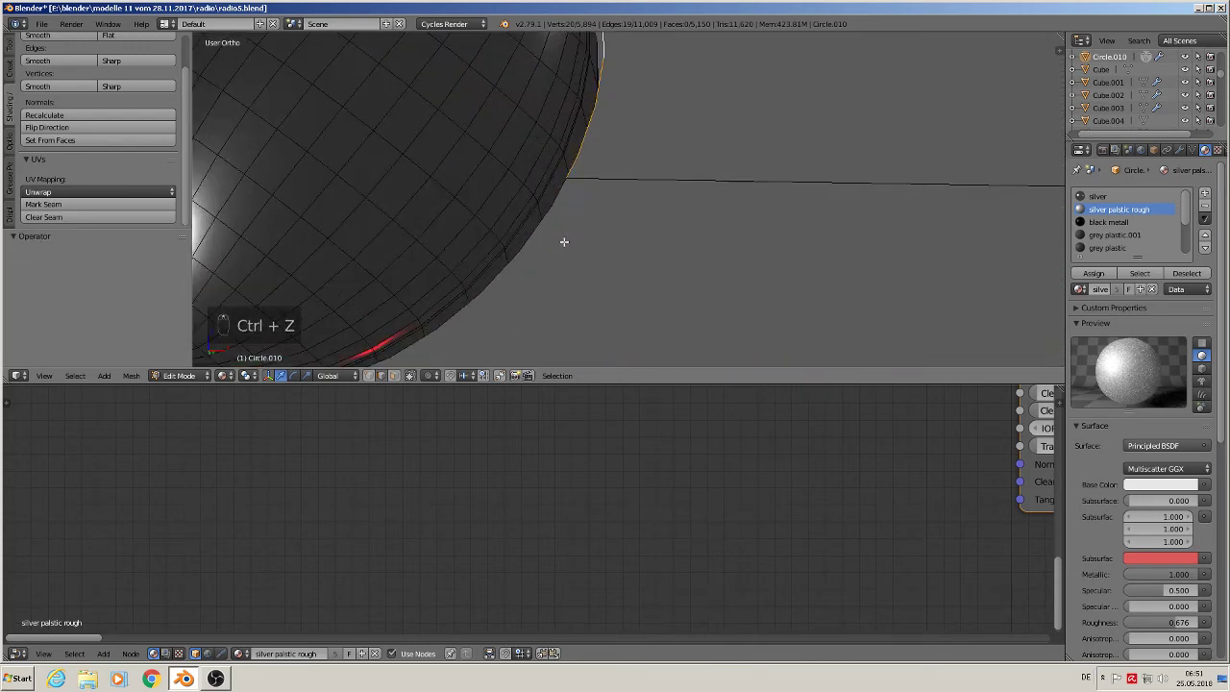
pyautogui.rightClick(517, 223)
pyautogui.scroll(-5, 521, 244)
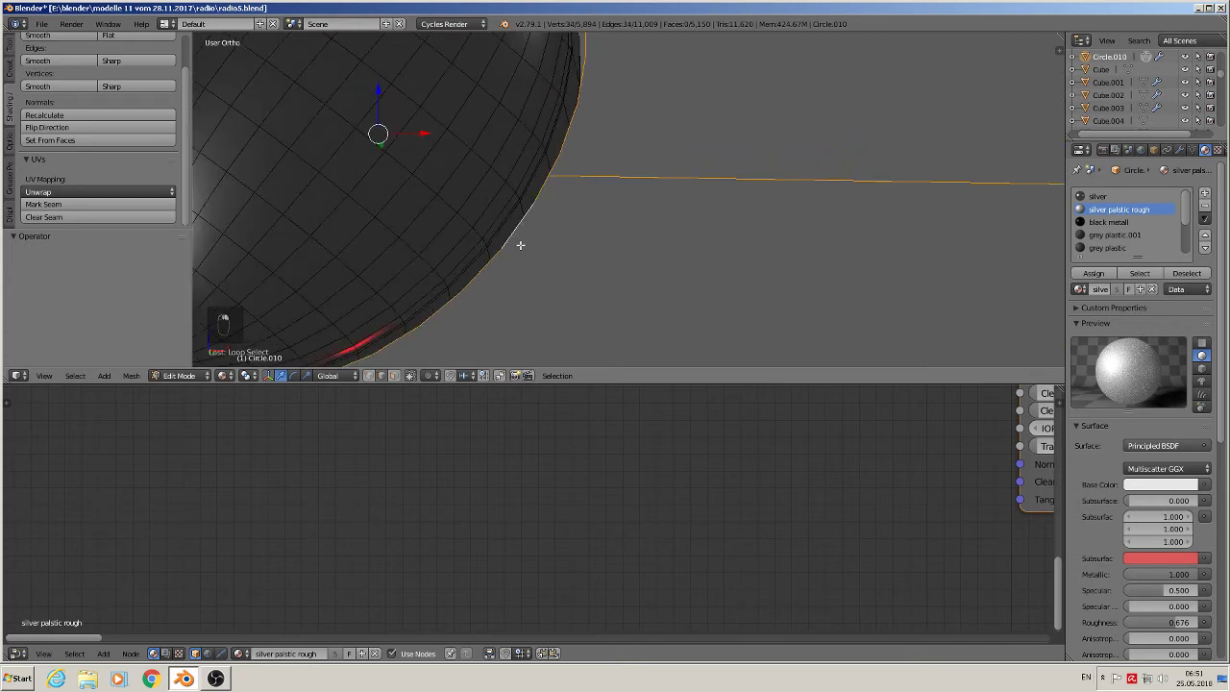
pyautogui.moveTo(643, 211); pyautogui.dragTo(307, 258, button='middle')
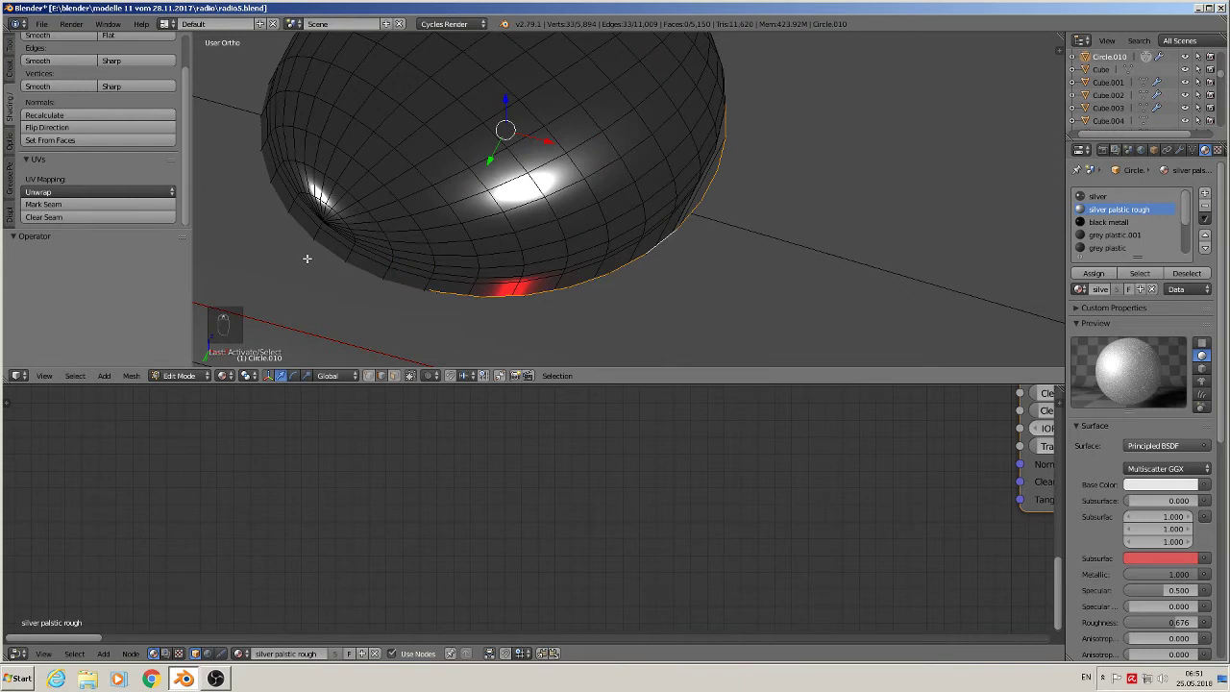
pyautogui.press('y')
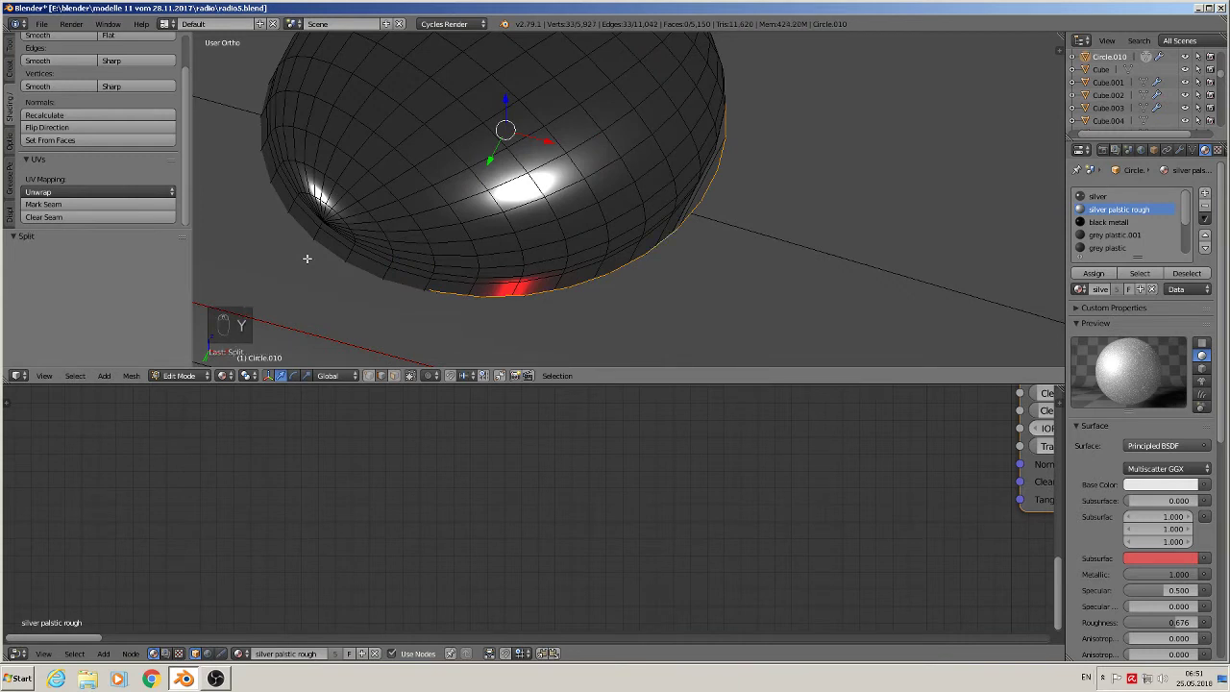
# - Switch the viewport to wireframe shading and mark the left knob's selected base ring as a seam
pyautogui.click(232, 376)
pyautogui.click(252, 343)
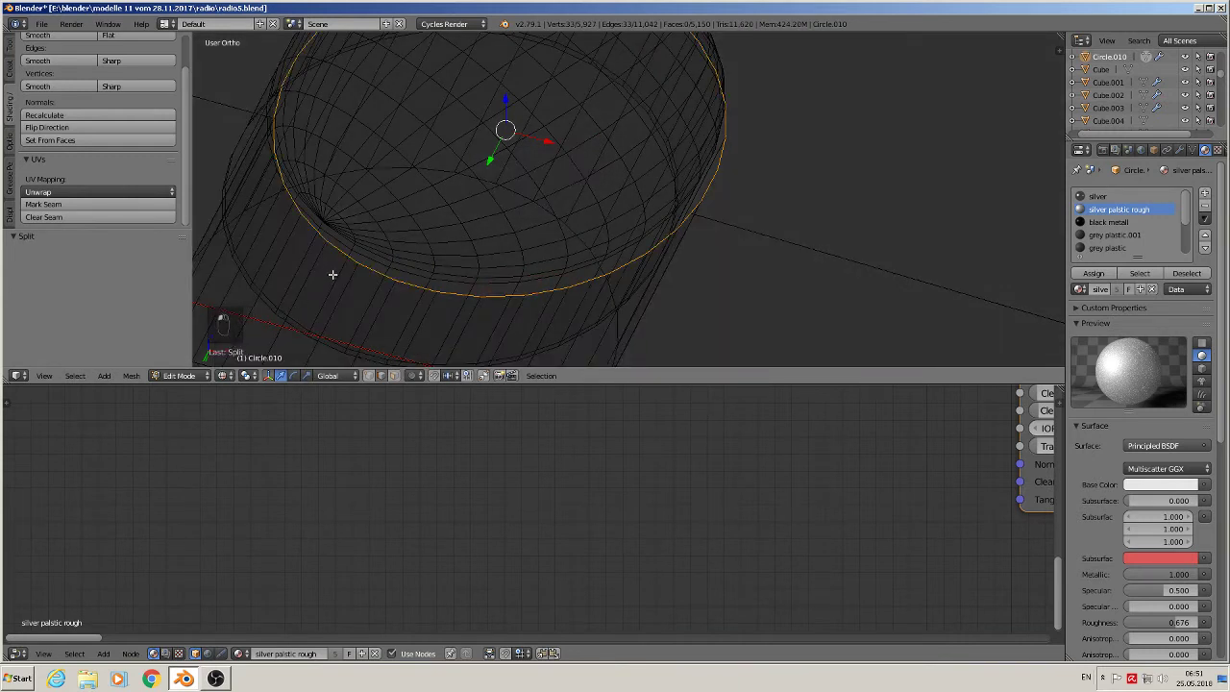
pyautogui.moveTo(332, 275); pyautogui.dragTo(416, 211, button='middle')
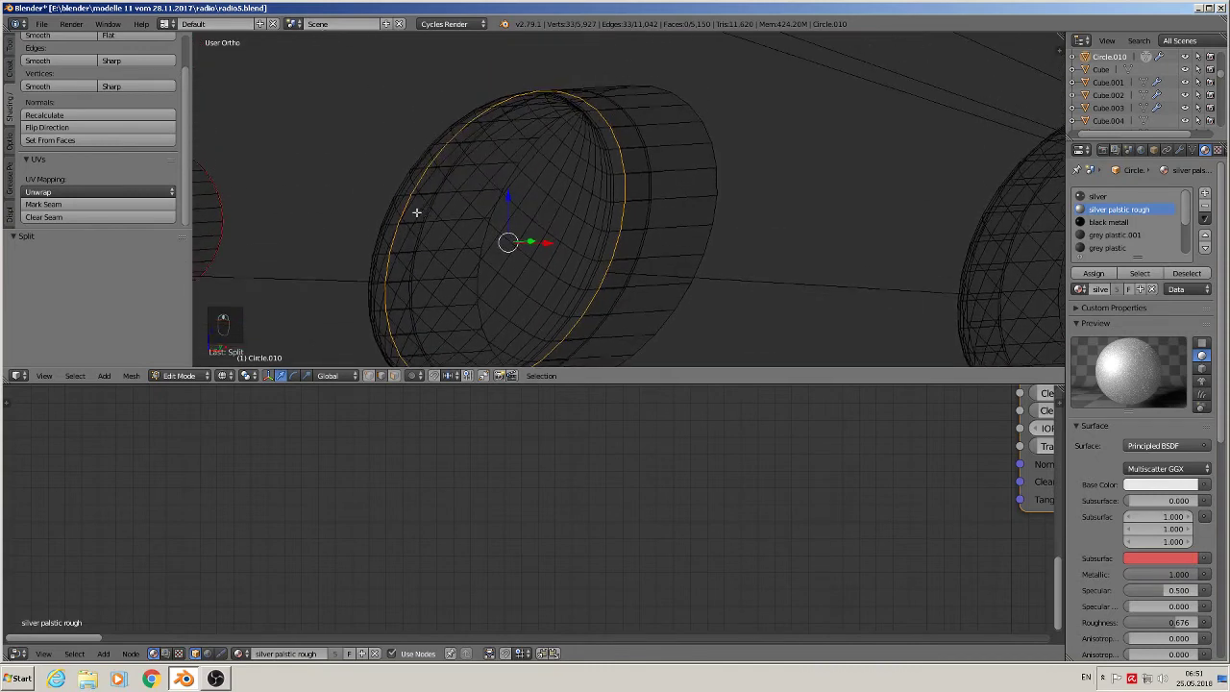
pyautogui.click(87, 205)
# - In face select mode, select the left knob's round back face and mark its outline as a seam
pyautogui.click(369, 375)
pyautogui.press('a')
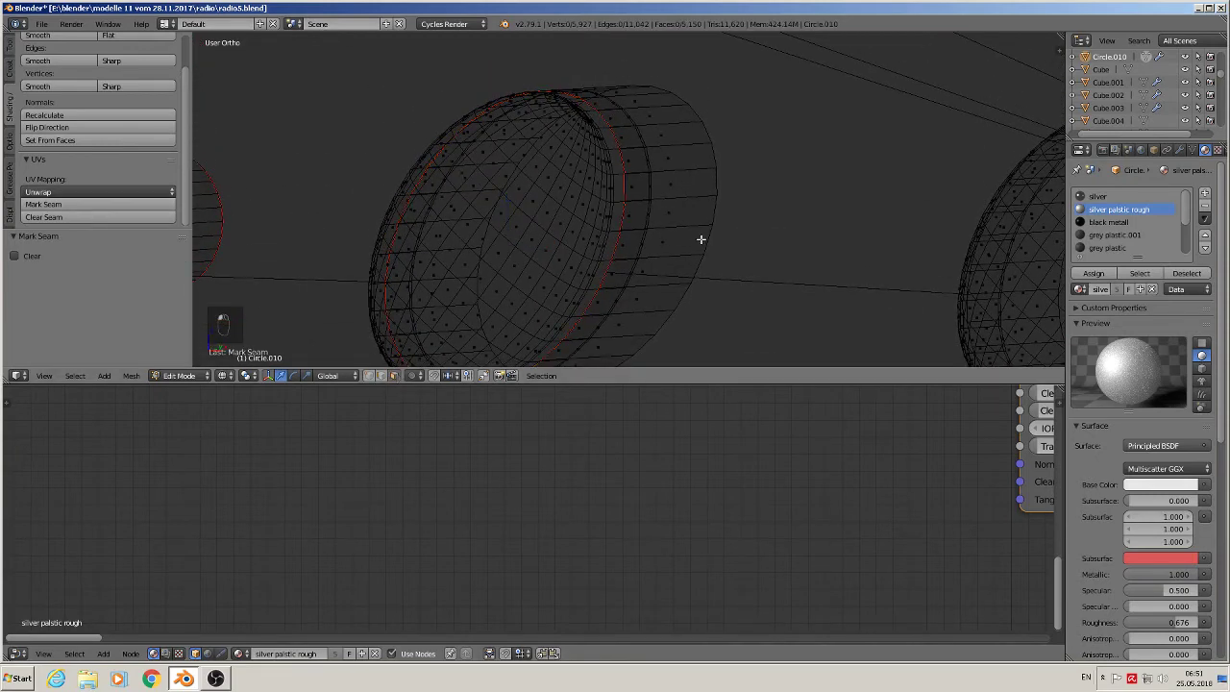
pyautogui.moveTo(686, 248); pyautogui.dragTo(500, 245, button='middle')
pyautogui.rightClick(547, 217)
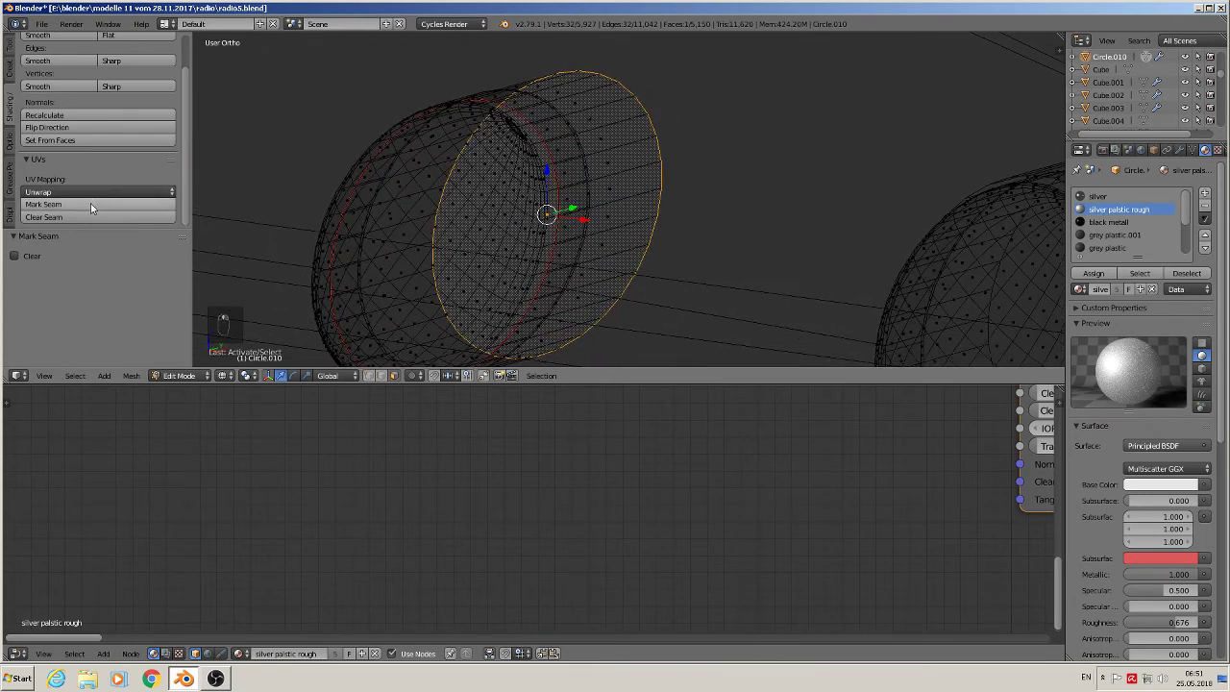
pyautogui.click(90, 204)
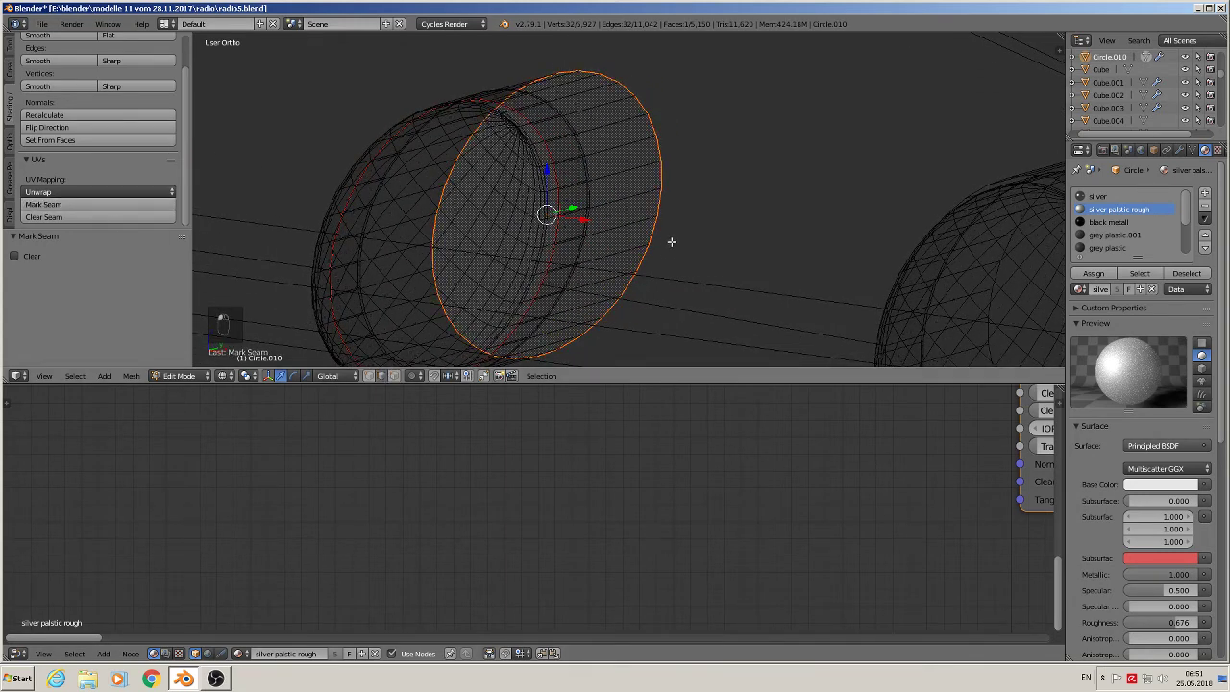
# - Select a single edge running across the left knob's rear side wall and mark it as a seam
pyautogui.moveTo(671, 242); pyautogui.dragTo(646, 245, button='middle')
pyautogui.press('KP_1')
pyautogui.rightClick(629, 128)
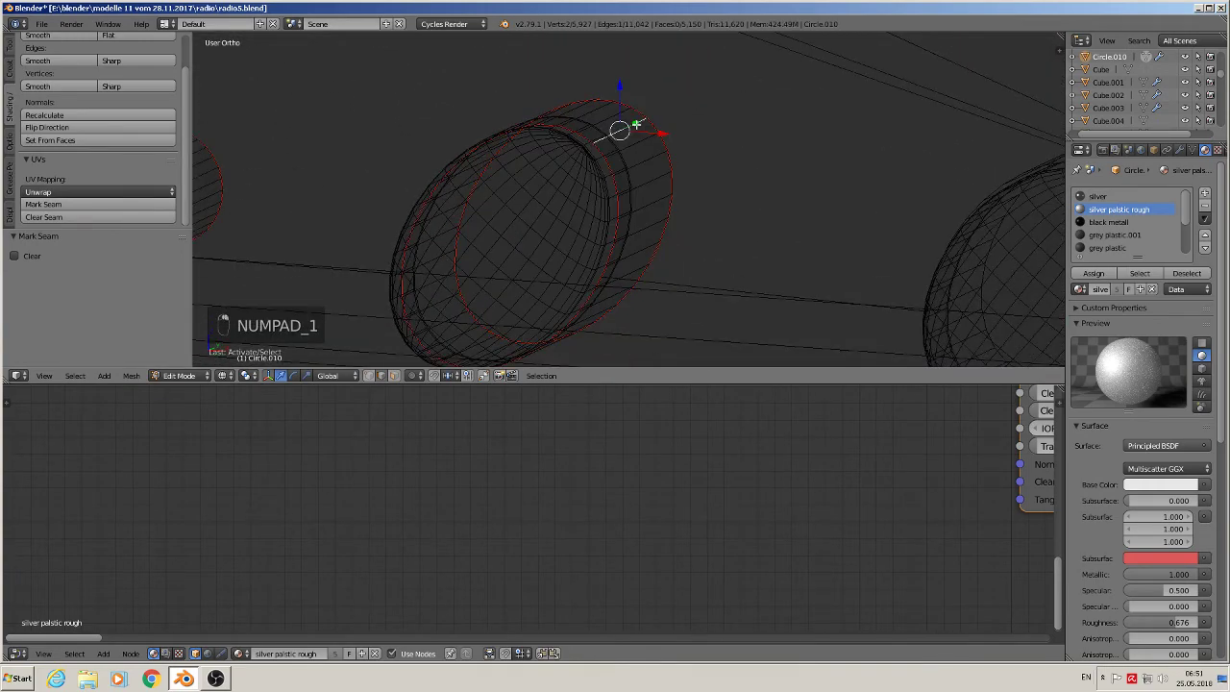
pyautogui.scroll(1, 625, 128)
pyautogui.click(67, 204)
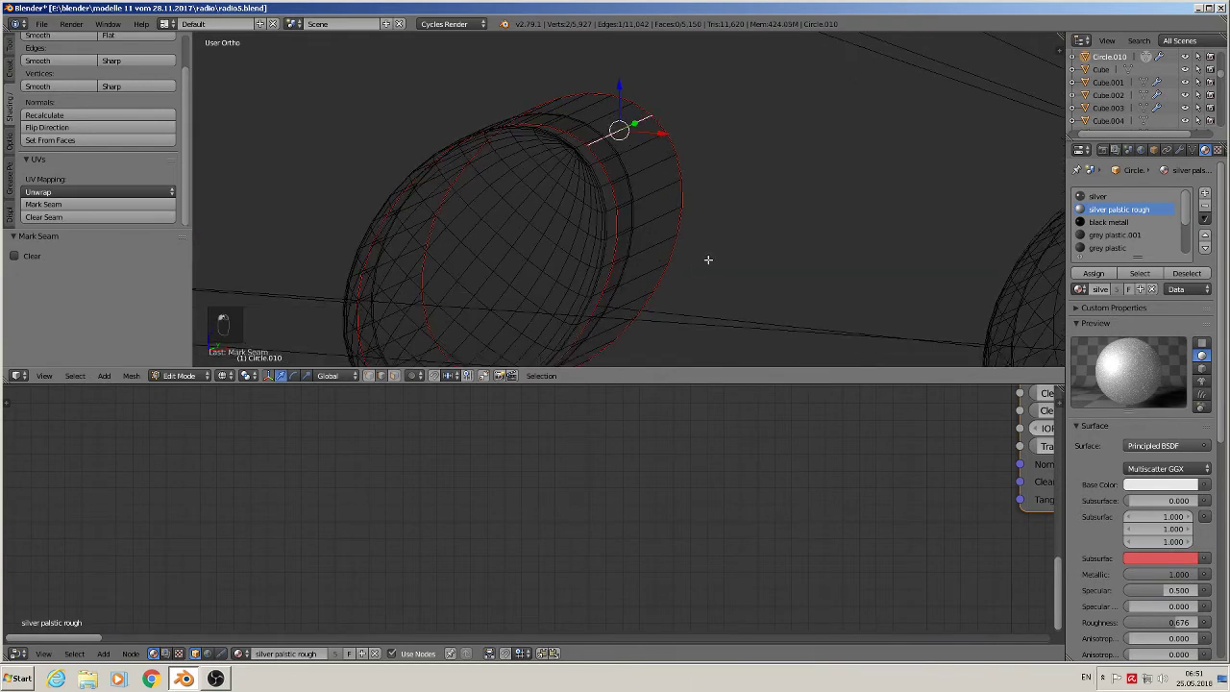
# - Select the edge loop around the second domed knob's round back face and mark it as a seam
pyautogui.moveTo(708, 260); pyautogui.dragTo(620, 203, button='middle')
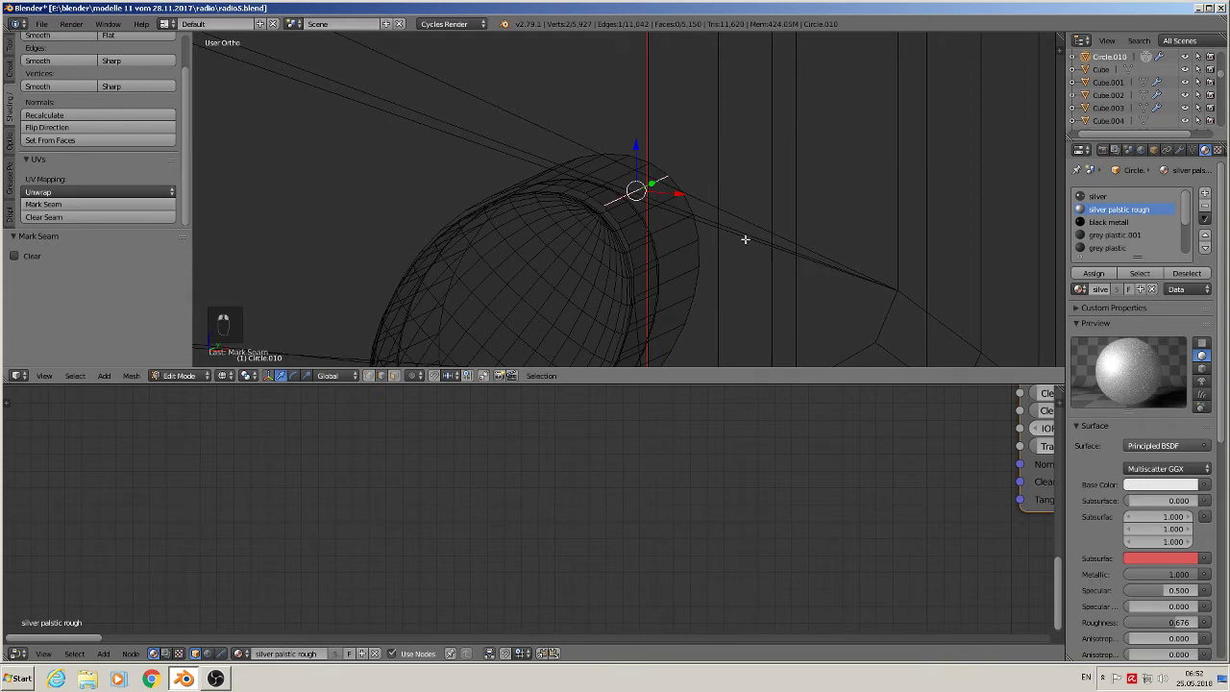
pyautogui.keyDown('alt'); pyautogui.rightClick(680, 178); pyautogui.keyUp('alt')
pyautogui.click(58, 204)
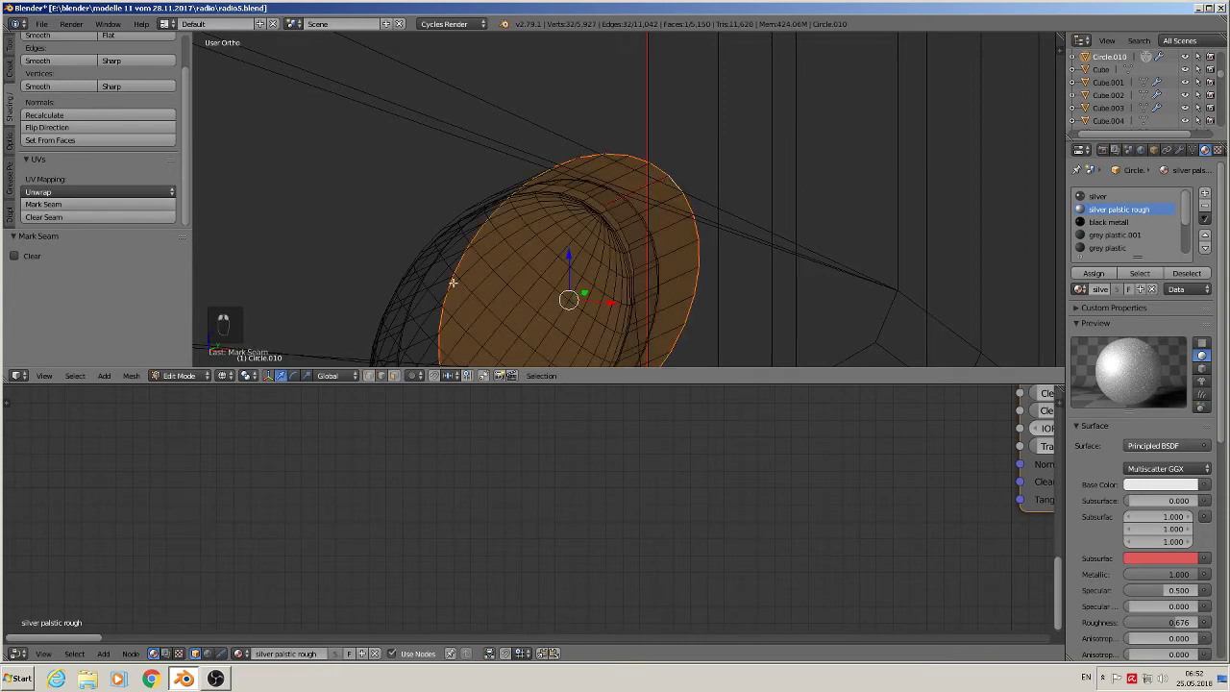
pyautogui.moveTo(538, 221); pyautogui.dragTo(609, 136, button='middle')
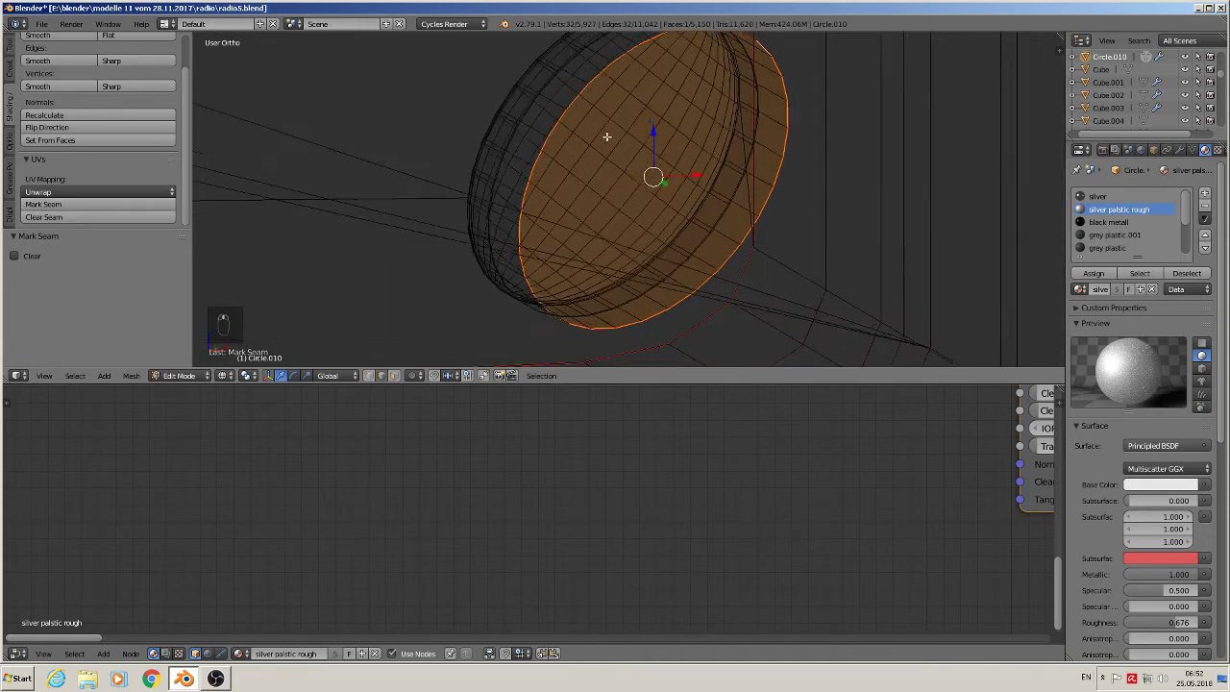
# - Select the edge loop around the second domed knob where the dome meets its side wall and mark it as a seam
pyautogui.scroll(2, 684, 160)
pyautogui.scroll(1, 774, 224)
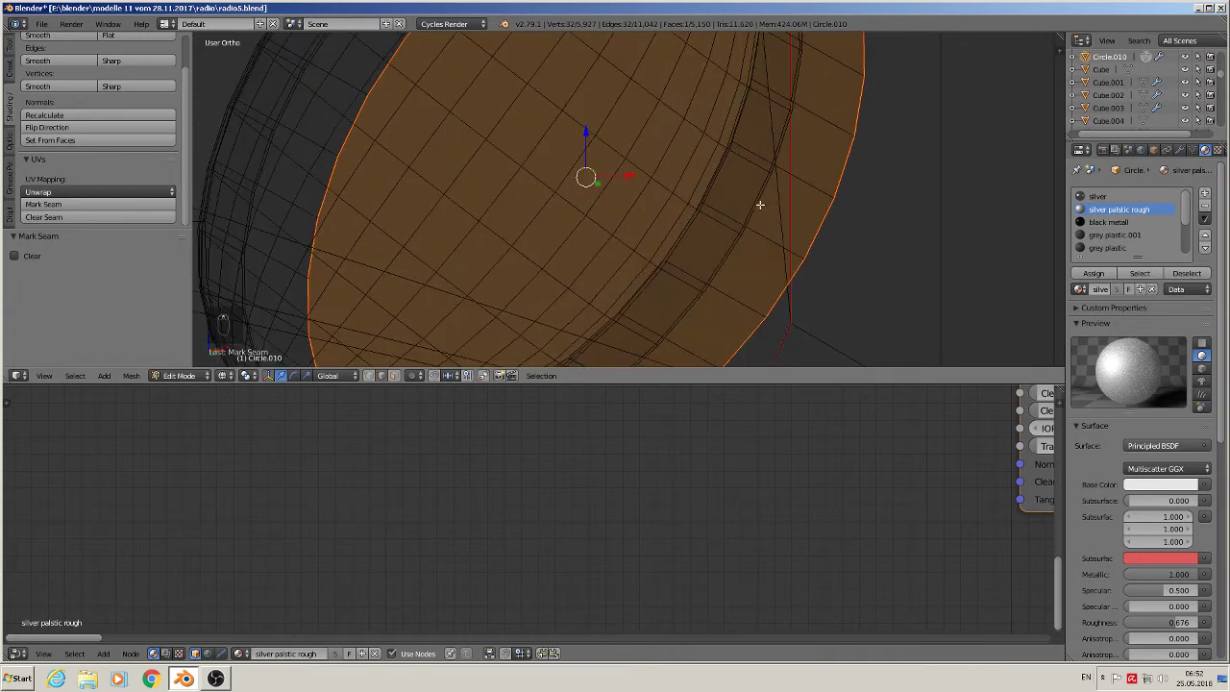
pyautogui.keyDown('alt'); pyautogui.rightClick(760, 204); pyautogui.keyUp('alt')
pyautogui.moveTo(760, 204); pyautogui.dragTo(726, 205, button='middle')
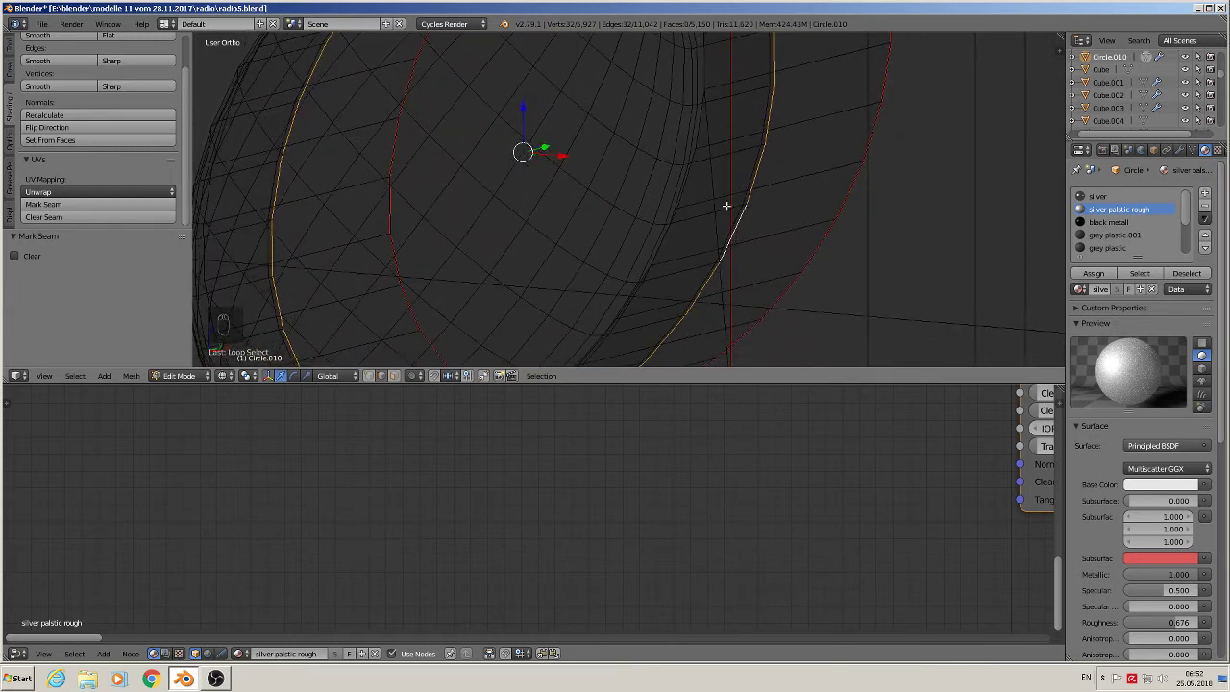
pyautogui.keyDown('alt'); pyautogui.rightClick(700, 125); pyautogui.keyUp('alt')
pyautogui.keyDown('alt'); pyautogui.keyDown('shift'); pyautogui.rightClick(702, 72); pyautogui.keyUp('shift'); pyautogui.keyUp('alt')
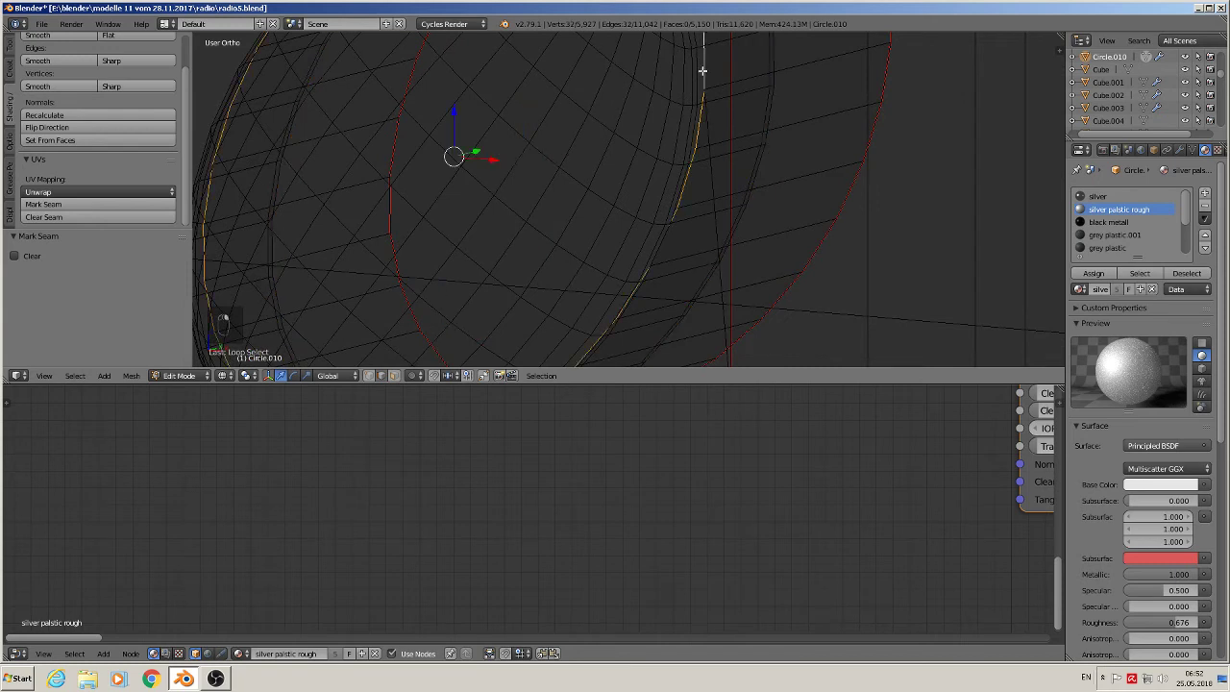
pyautogui.scroll(-4, 692, 146)
pyautogui.click(68, 203)
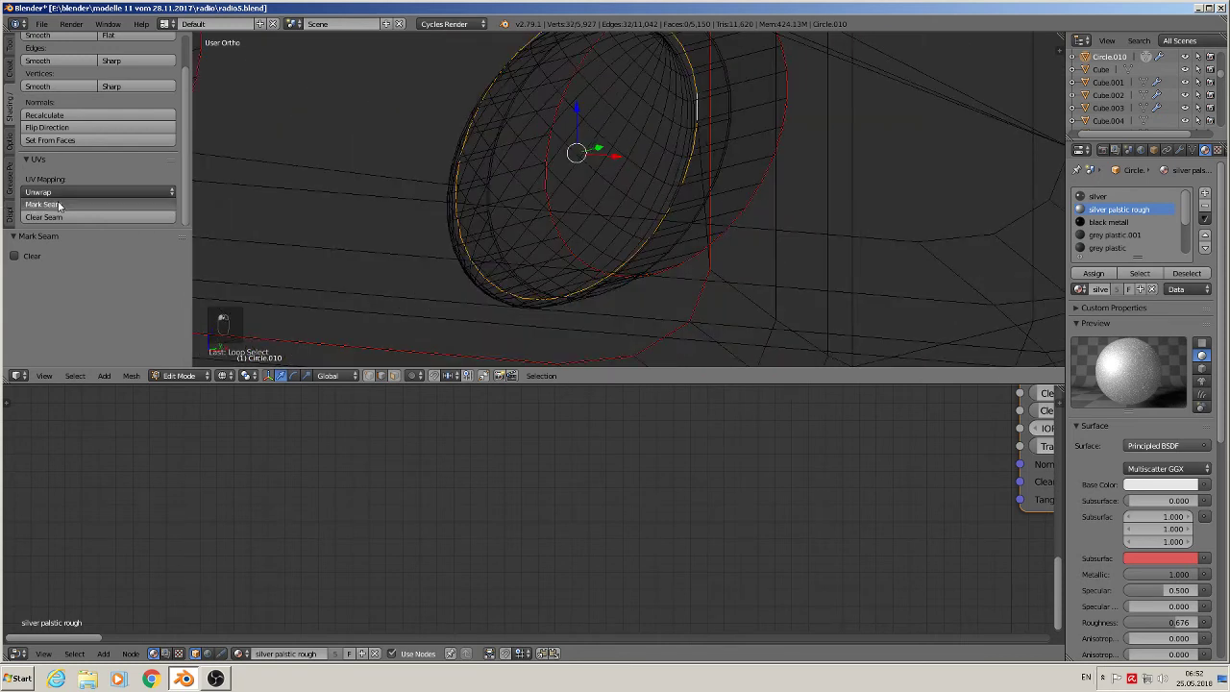
# - Select a single edge running across the second knob's side wall, between its two ring seams, and mark it as a seam
pyautogui.moveTo(595, 334); pyautogui.dragTo(568, 335, button='middle')
pyautogui.keyDown('alt'); pyautogui.rightClick(574, 331); pyautogui.keyUp('alt')
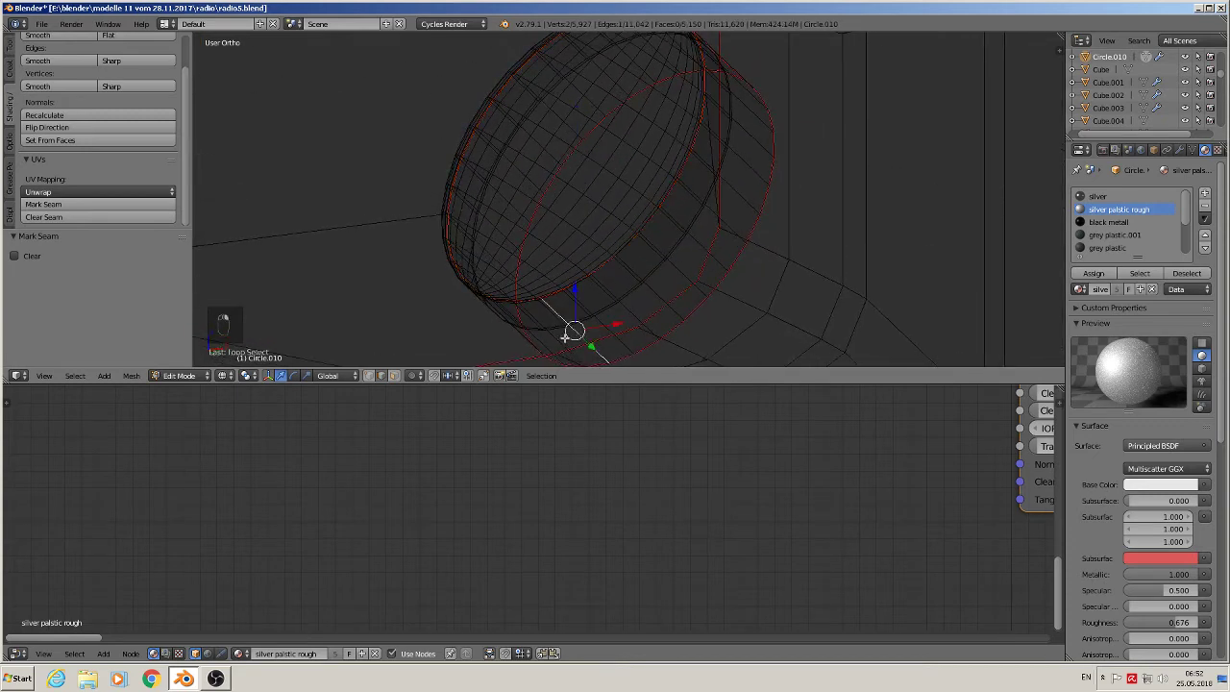
pyautogui.click(86, 203)
pyautogui.scroll(-2, 289, 274)
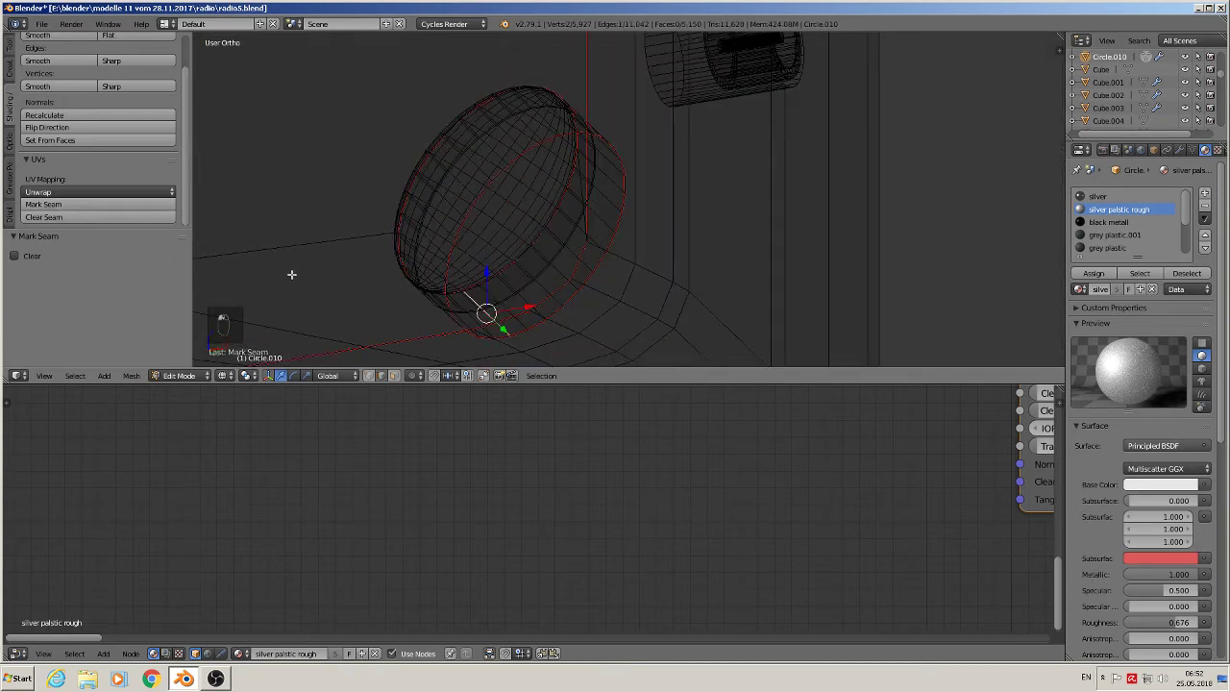
pyautogui.keyDown('shift'); pyautogui.moveTo(294, 272); pyautogui.dragTo(491, 270, button='middle'); pyautogui.keyUp('shift')
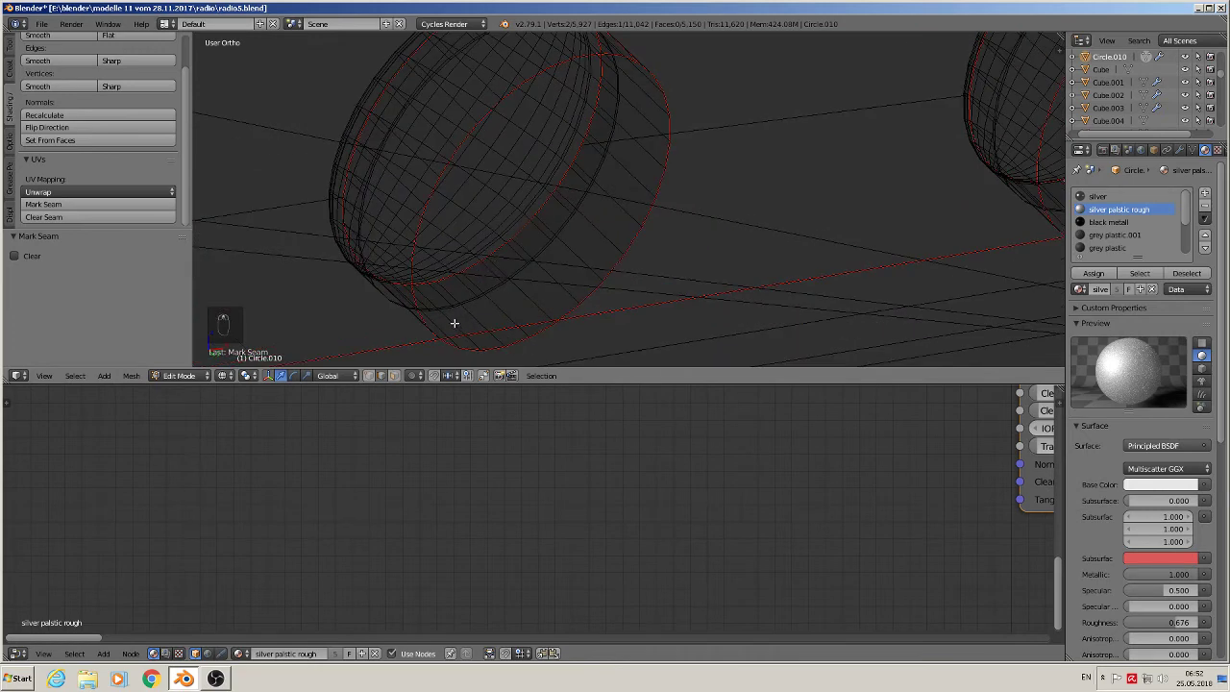
# - Switch the viewport from wireframe to Material shading and bring the radio's side panel into view
pyautogui.scroll(-2, 411, 319)
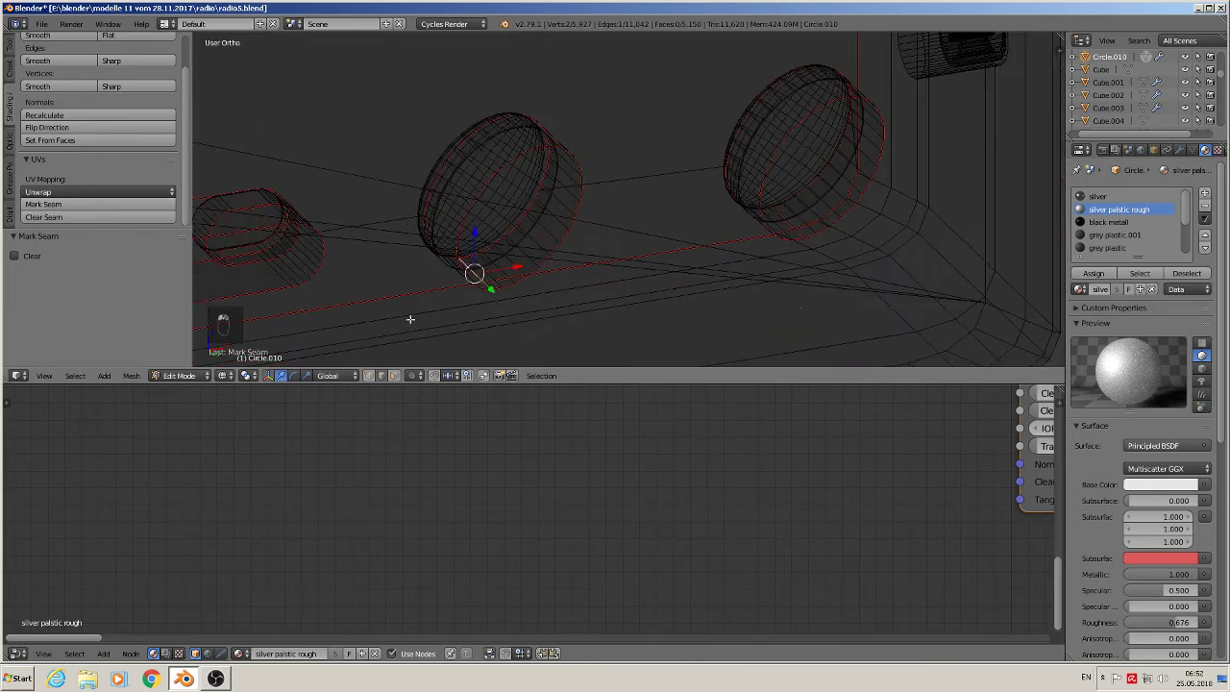
pyautogui.moveTo(411, 335); pyautogui.dragTo(438, 353, button='middle')
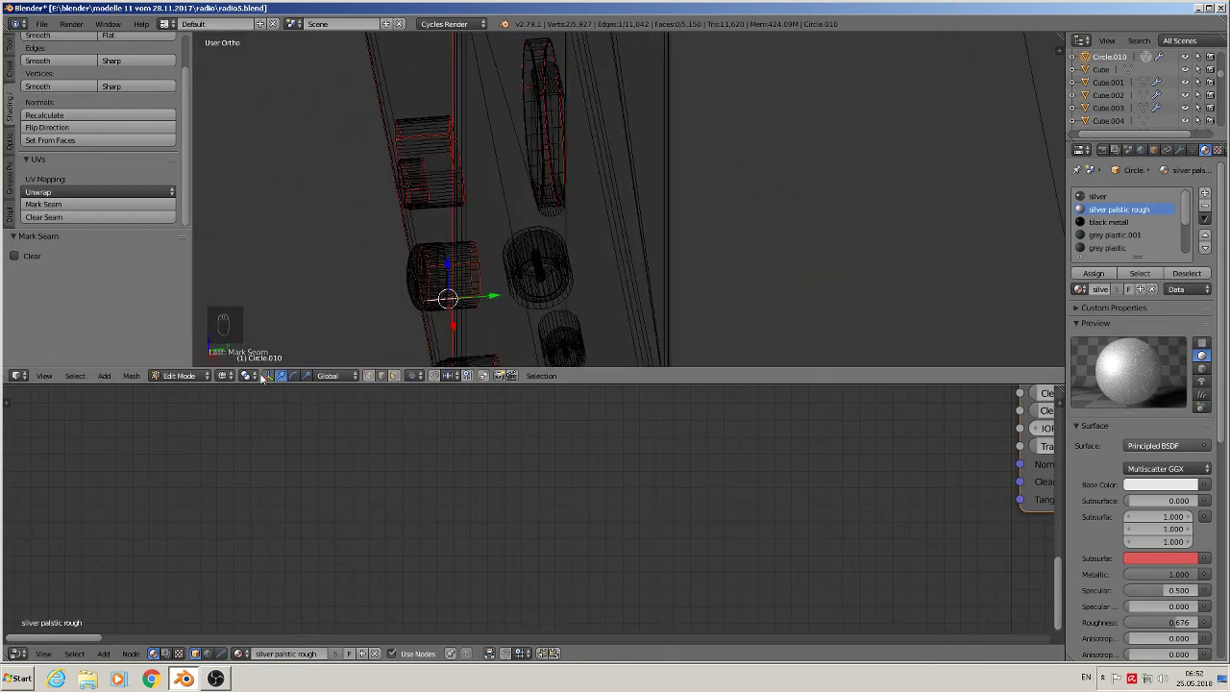
pyautogui.click(230, 376)
pyautogui.click(289, 306)
pyautogui.moveTo(298, 285); pyautogui.dragTo(519, 111, button='middle')
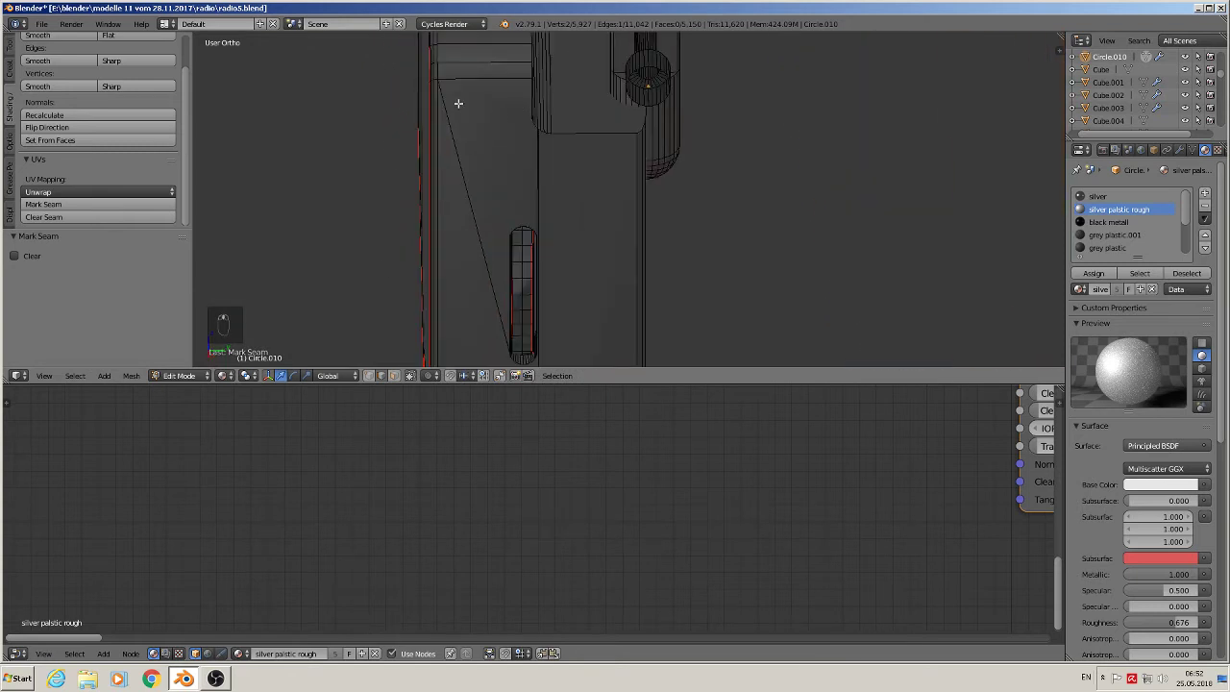
# - Select the outline edges of the radio's side panel, including the stepped, rounded corner by the handle
pyautogui.keyDown('alt'); pyautogui.rightClick(436, 126); pyautogui.keyUp('alt')
pyautogui.rightClick(435, 129)
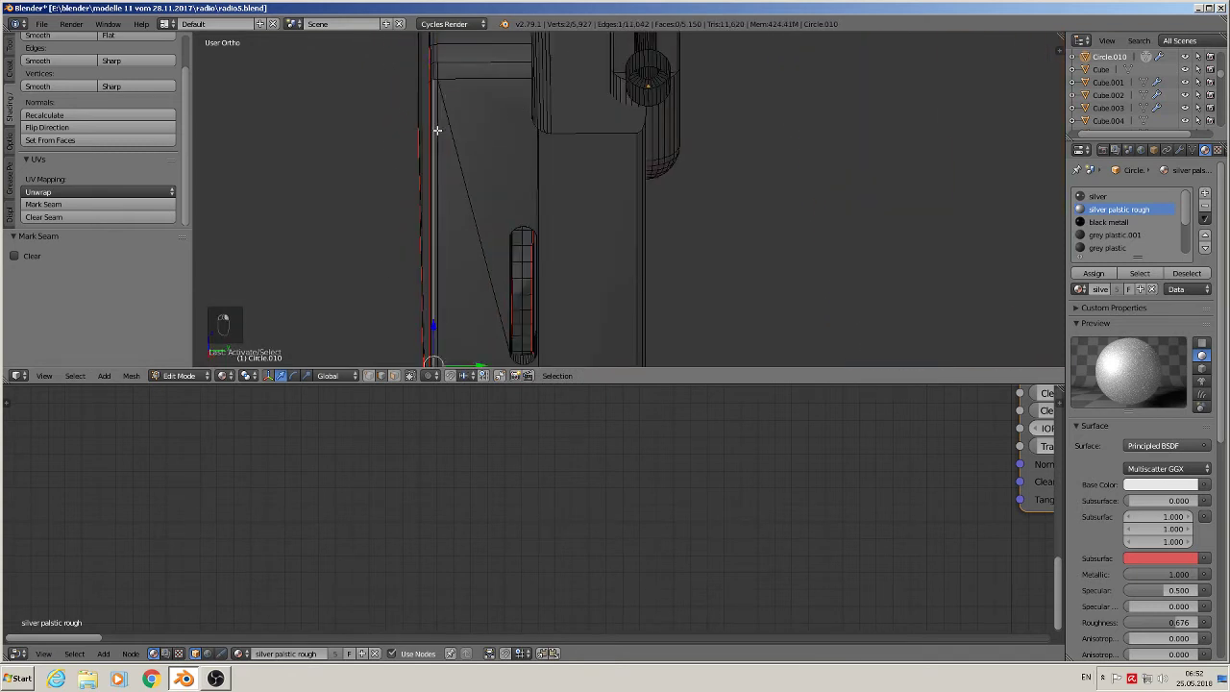
pyautogui.rightClick(440, 128)
pyautogui.keyDown('shift'); pyautogui.rightClick(466, 80); pyautogui.keyUp('shift')
pyautogui.scroll(1, 499, 112)
pyautogui.moveTo(507, 110); pyautogui.dragTo(579, 130, button='middle')
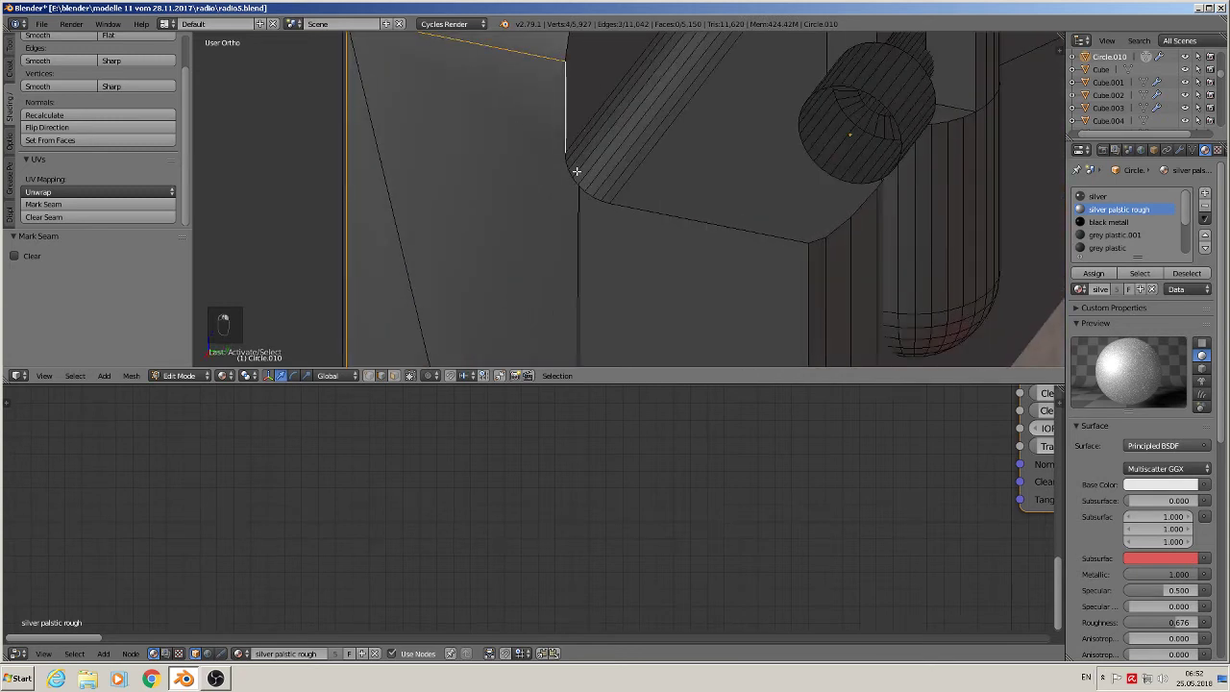
pyautogui.keyDown('alt'); pyautogui.keyDown('shift'); pyautogui.rightClick(569, 173); pyautogui.keyUp('shift'); pyautogui.keyUp('alt')
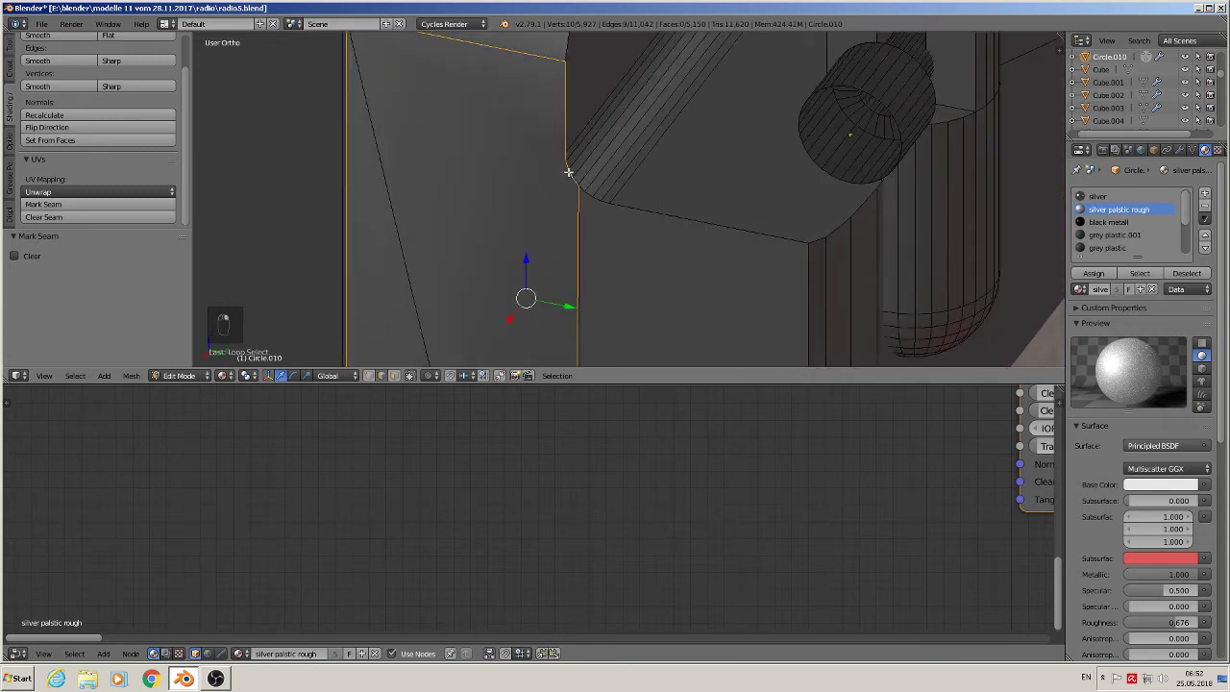
pyautogui.keyDown('alt'); pyautogui.keyDown('shift'); pyautogui.rightClick(599, 195); pyautogui.keyUp('shift'); pyautogui.keyUp('alt')
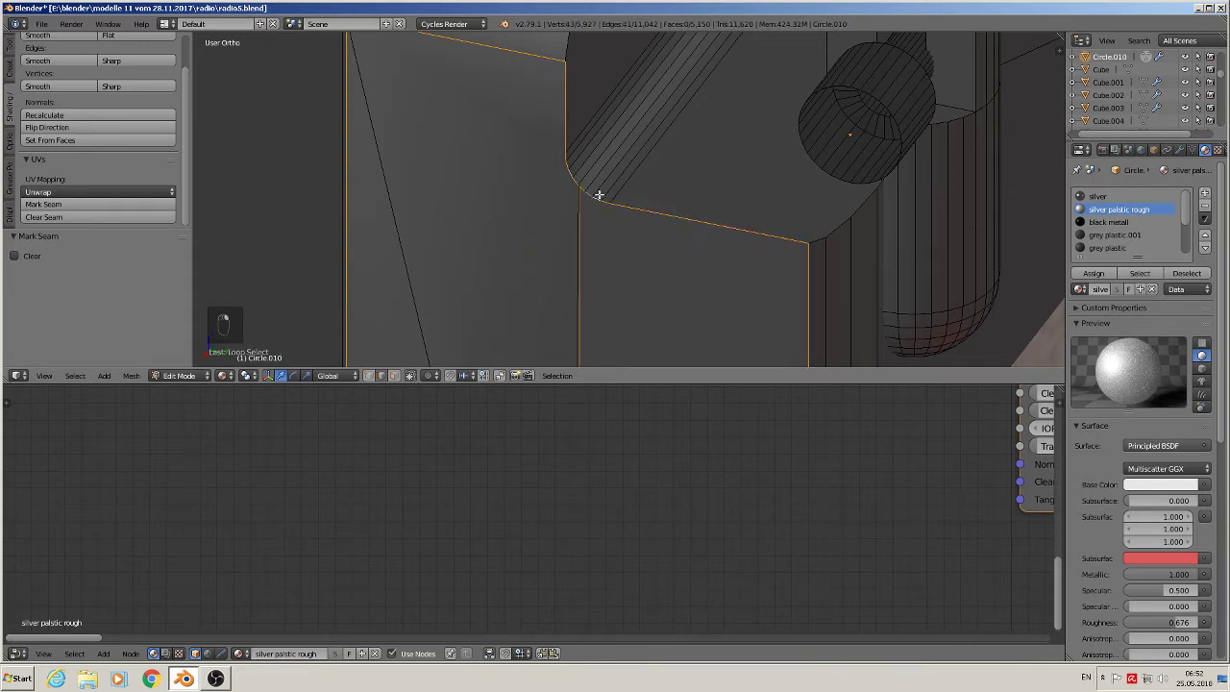
pyautogui.keyDown('shift'); pyautogui.rightClick(577, 237); pyautogui.keyUp('shift')
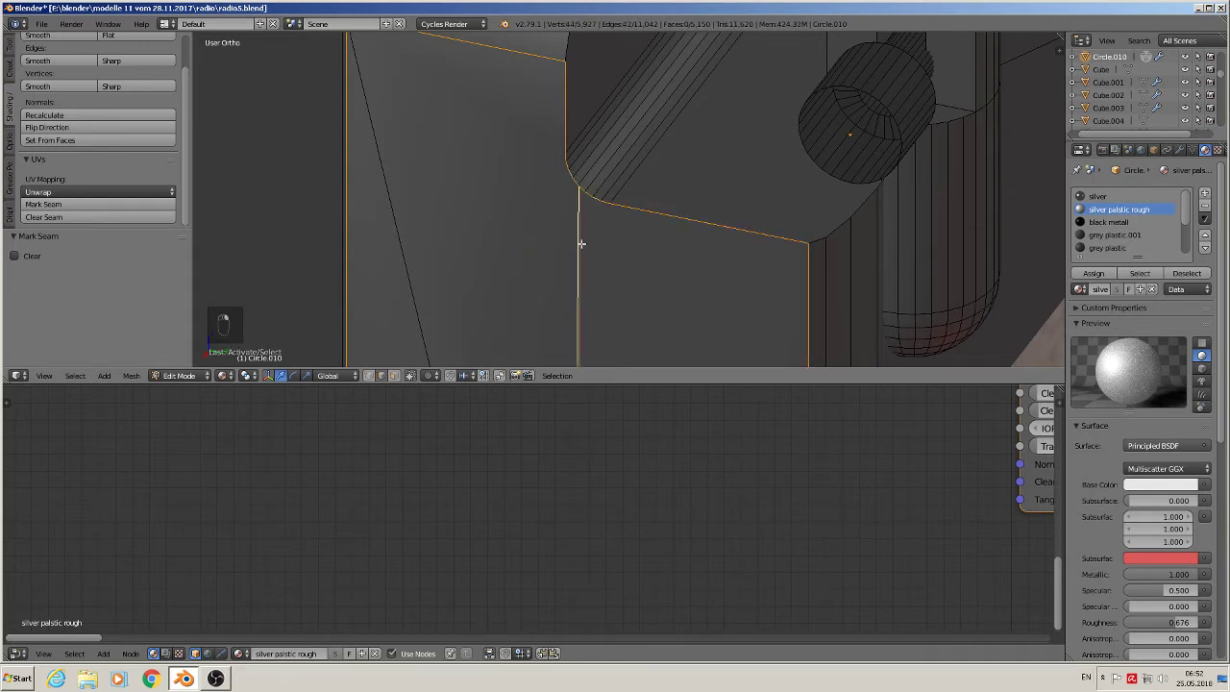
# - Remove the side panel's vertical centre edge and the surplus loop edges from the selection with Circle Select
pyautogui.press('c')
pyautogui.middleClick(583, 253)
pyautogui.rightClick(582, 252)
pyautogui.scroll(-3, 640, 269)
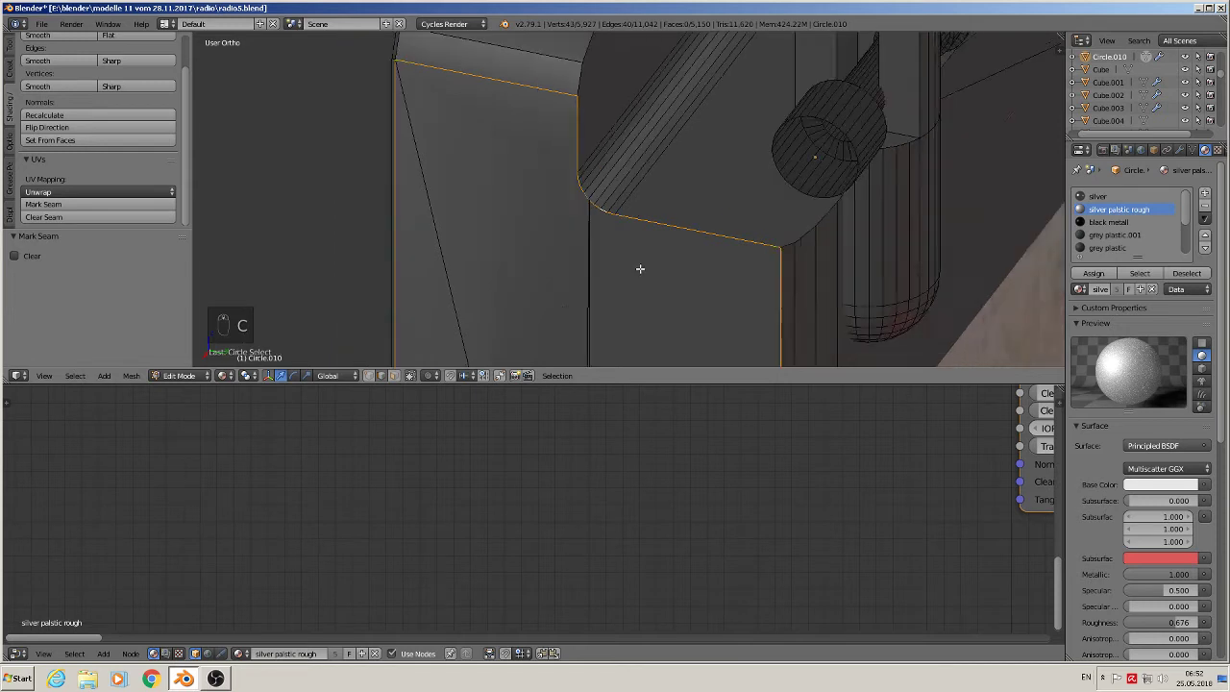
pyautogui.keyDown('shift'); pyautogui.moveTo(651, 239); pyautogui.dragTo(828, 104, button='middle'); pyautogui.keyUp('shift')
pyautogui.moveTo(764, 152)
pyautogui.mouseDown(button='middle')
pyautogui.moveTo(800, 149)
pyautogui.moveTo(856, 170)
pyautogui.moveTo(825, 85)
pyautogui.moveTo(807, 202)
pyautogui.moveTo(843, 198)
pyautogui.mouseUp(button='middle')
pyautogui.press('x')
pyautogui.press('c')
pyautogui.rightClick(843, 198)
pyautogui.keyDown('shift'); pyautogui.moveTo(857, 299); pyautogui.dragTo(826, 140, button='middle'); pyautogui.keyUp('shift')
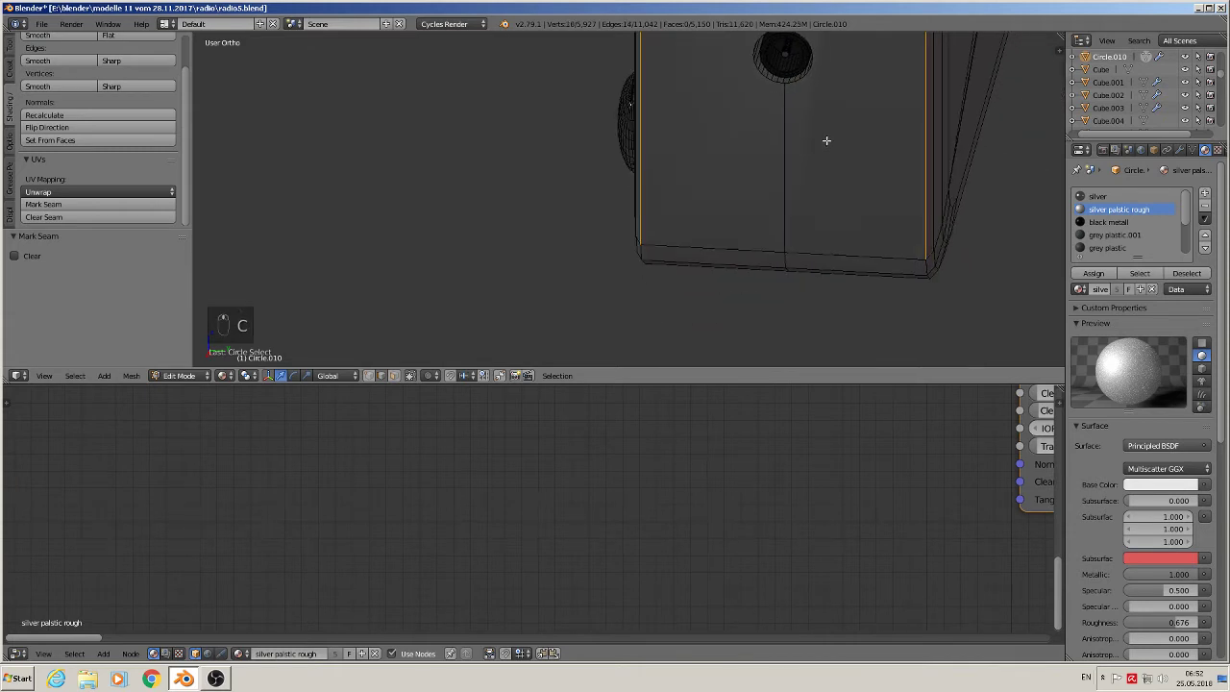
# - Add the side panel's two lower edges to the selection and mark the outline as a seam
pyautogui.keyDown('shift'); pyautogui.rightClick(832, 255); pyautogui.keyUp('shift')
pyautogui.keyDown('shift'); pyautogui.rightClick(693, 261); pyautogui.keyUp('shift')
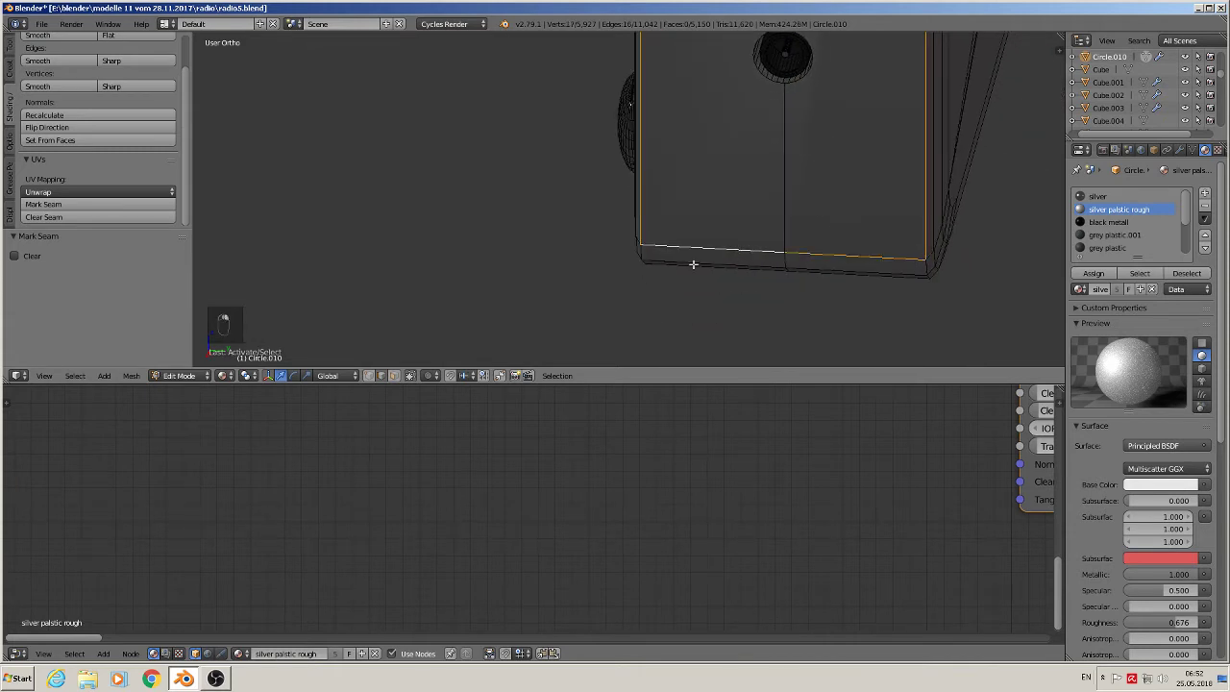
pyautogui.click(39, 205)
# - Select the edge loops around the rims of both round sockets in the side panel
pyautogui.keyDown('shift'); pyautogui.moveTo(697, 170); pyautogui.dragTo(634, 283, button='middle'); pyautogui.keyUp('shift')
pyautogui.scroll(4, 582, 313)
pyautogui.keyDown('alt'); pyautogui.rightClick(616, 230); pyautogui.keyUp('alt')
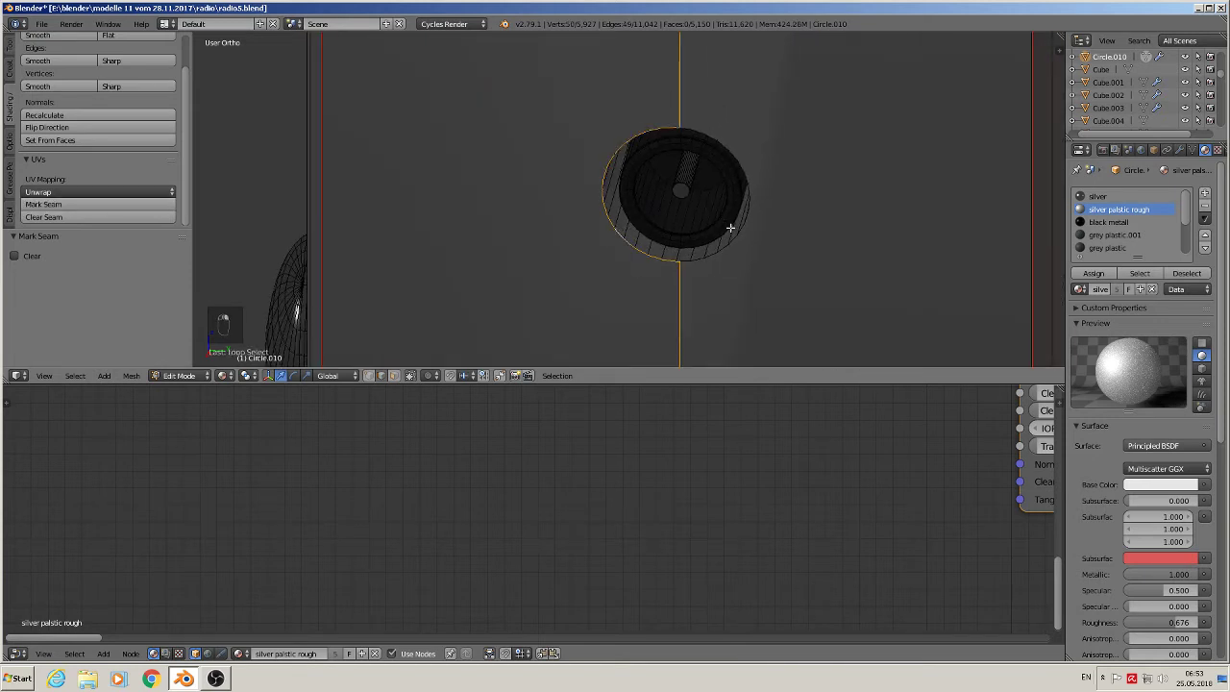
pyautogui.scroll(-5, 736, 226)
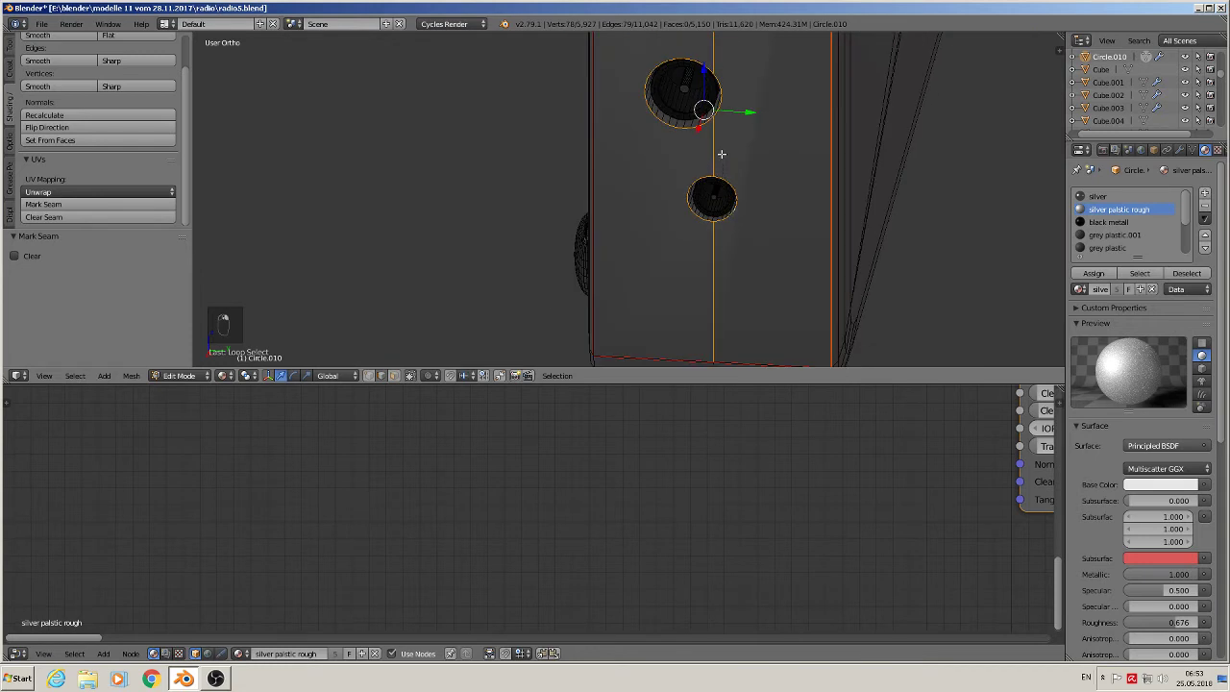
pyautogui.scroll(-3, 722, 149)
# - Deselect everything except the two socket rims using Circle Select and mark the rims as seams
pyautogui.press('x')
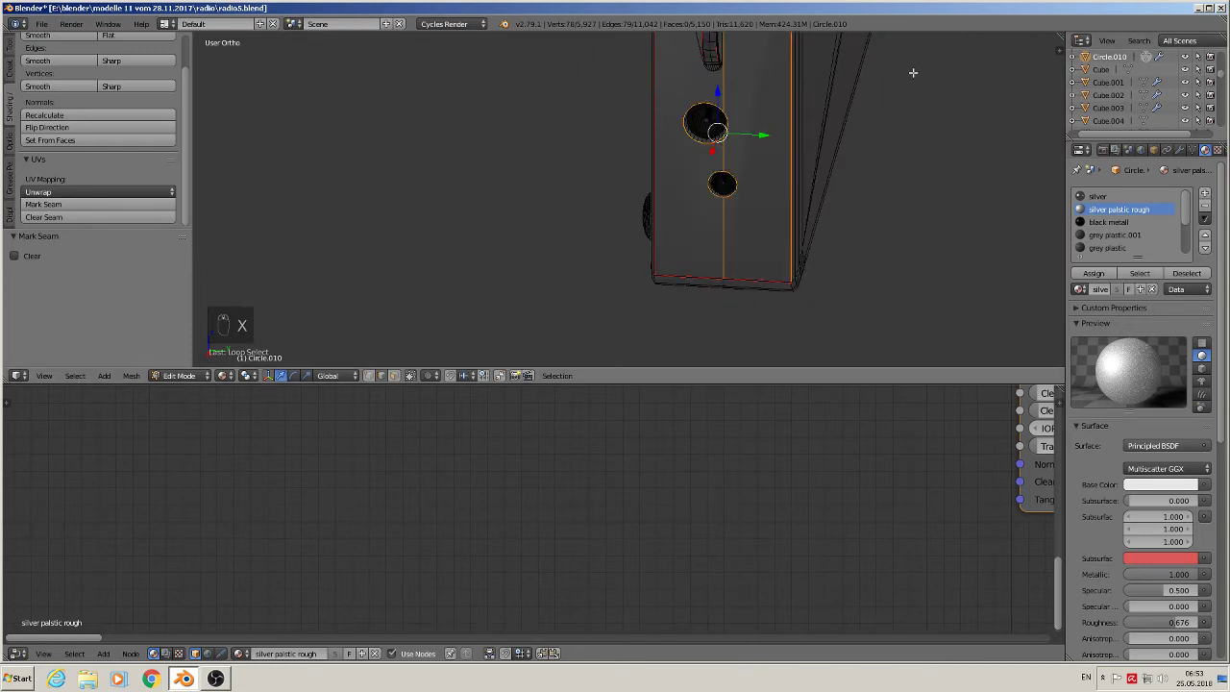
pyautogui.press('c')
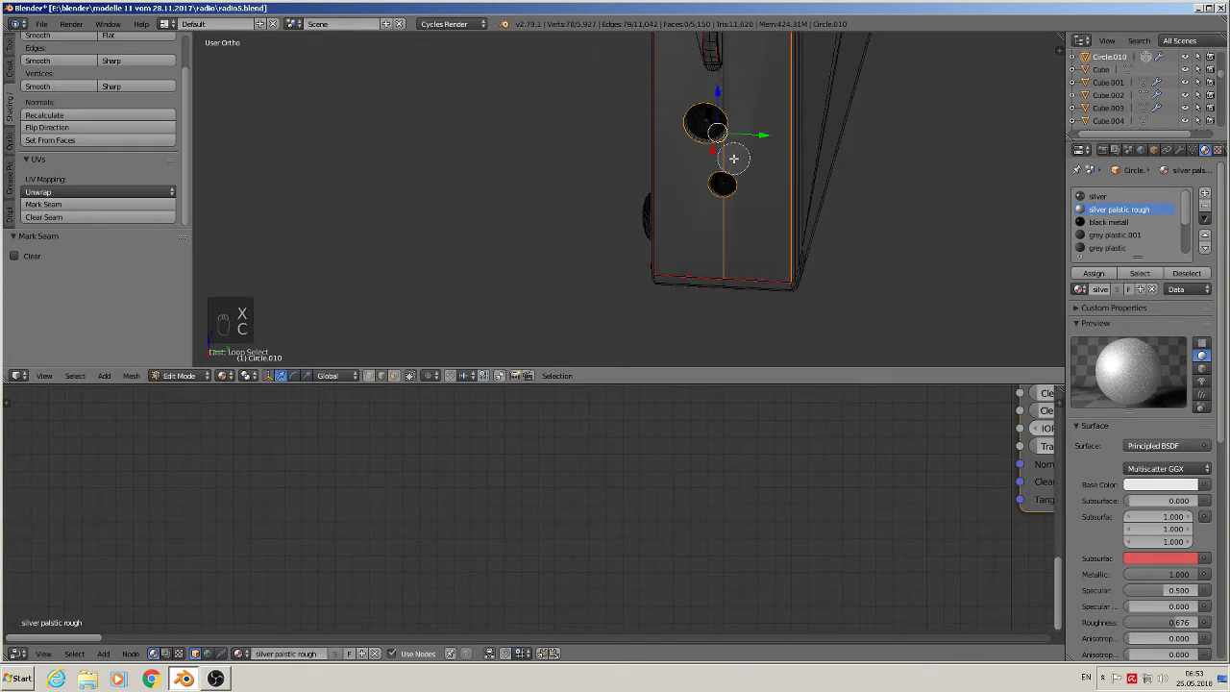
pyautogui.moveTo(741, 241)
pyautogui.mouseDown(button='middle')
pyautogui.moveTo(785, 231)
pyautogui.moveTo(799, 170)
pyautogui.moveTo(755, 316)
pyautogui.mouseUp(button='middle')
pyautogui.rightClick(798, 170)
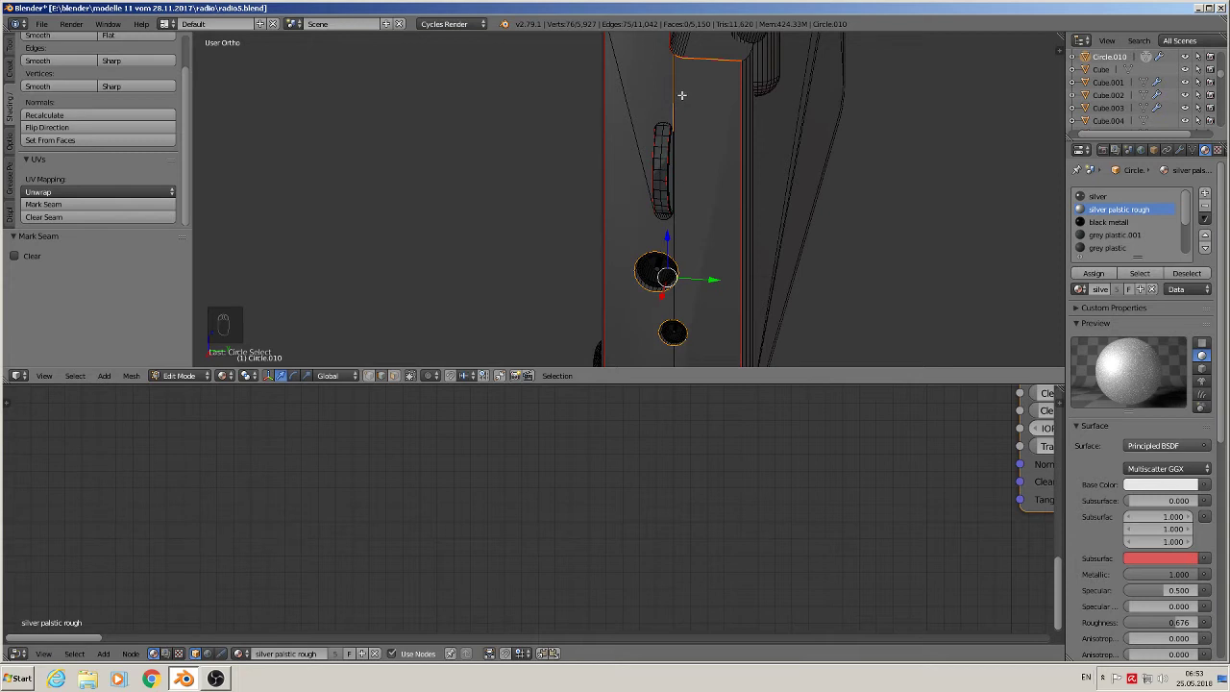
pyautogui.press('c')
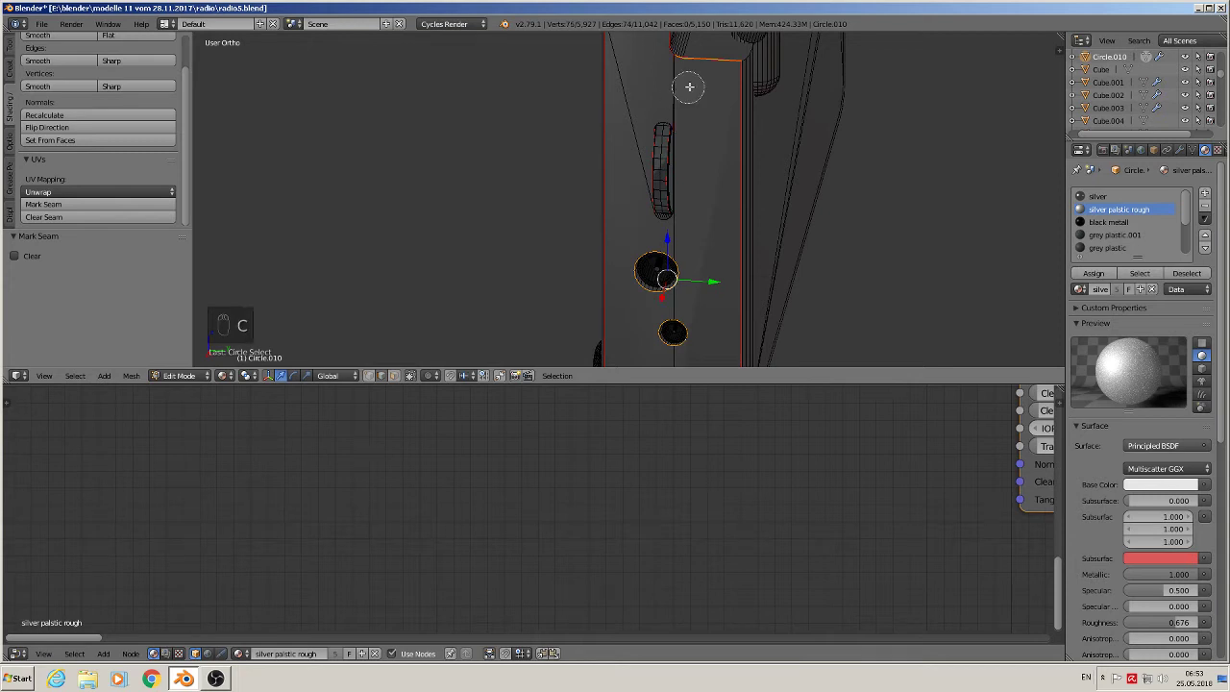
pyautogui.moveTo(689, 88)
pyautogui.mouseDown(button='middle')
pyautogui.moveTo(717, 55)
pyautogui.moveTo(701, 55)
pyautogui.mouseUp(button='middle')
pyautogui.middleClick(687, 60)
pyautogui.rightClick(686, 61)
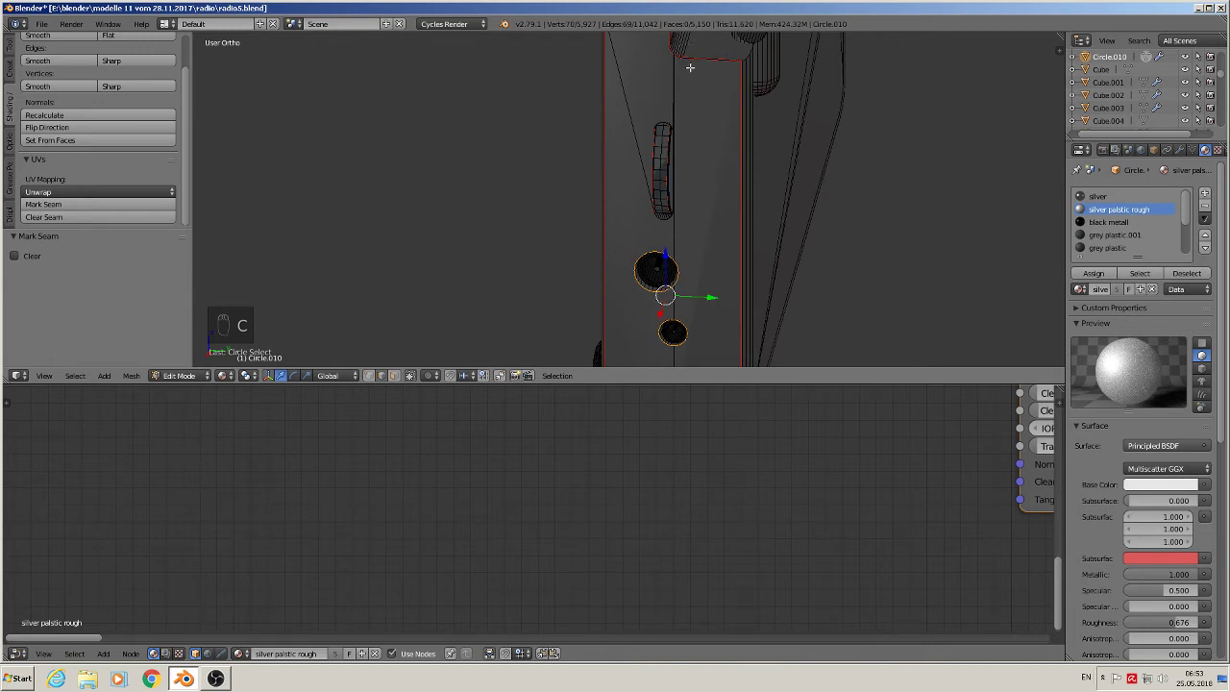
pyautogui.click(46, 204)
# - Mark seams around the irregular corner face and along one lower wall edge of the larger socket
pyautogui.scroll(2, 596, 289)
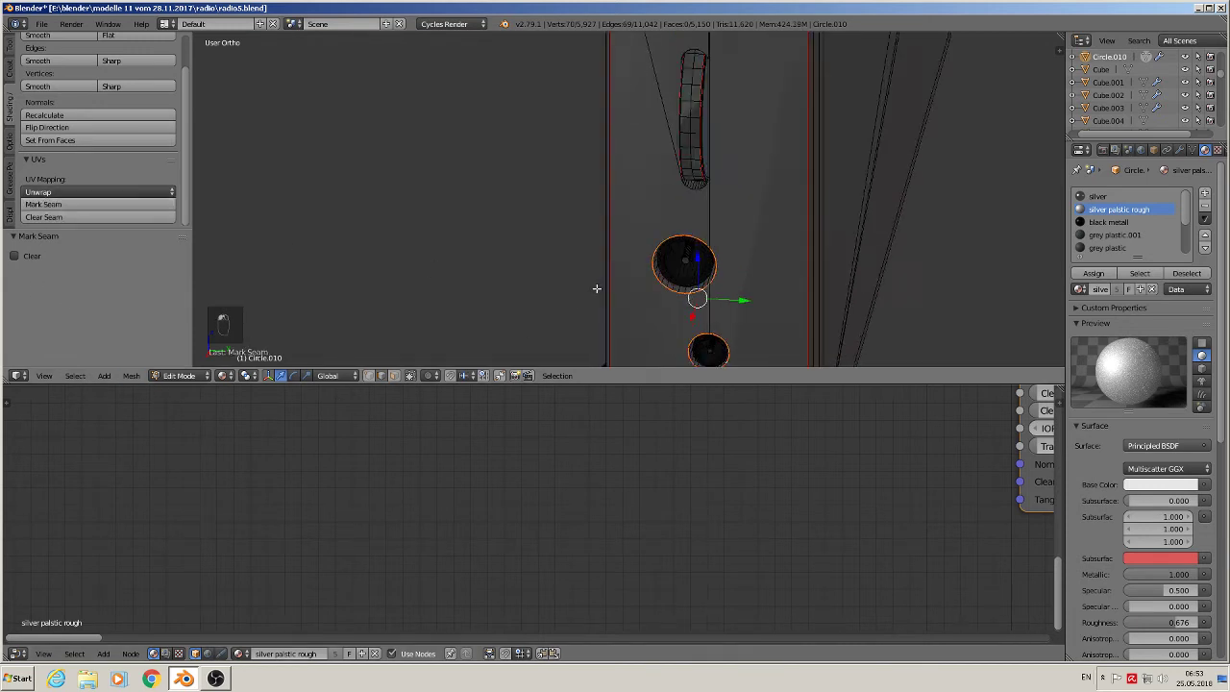
pyautogui.scroll(6, 679, 248)
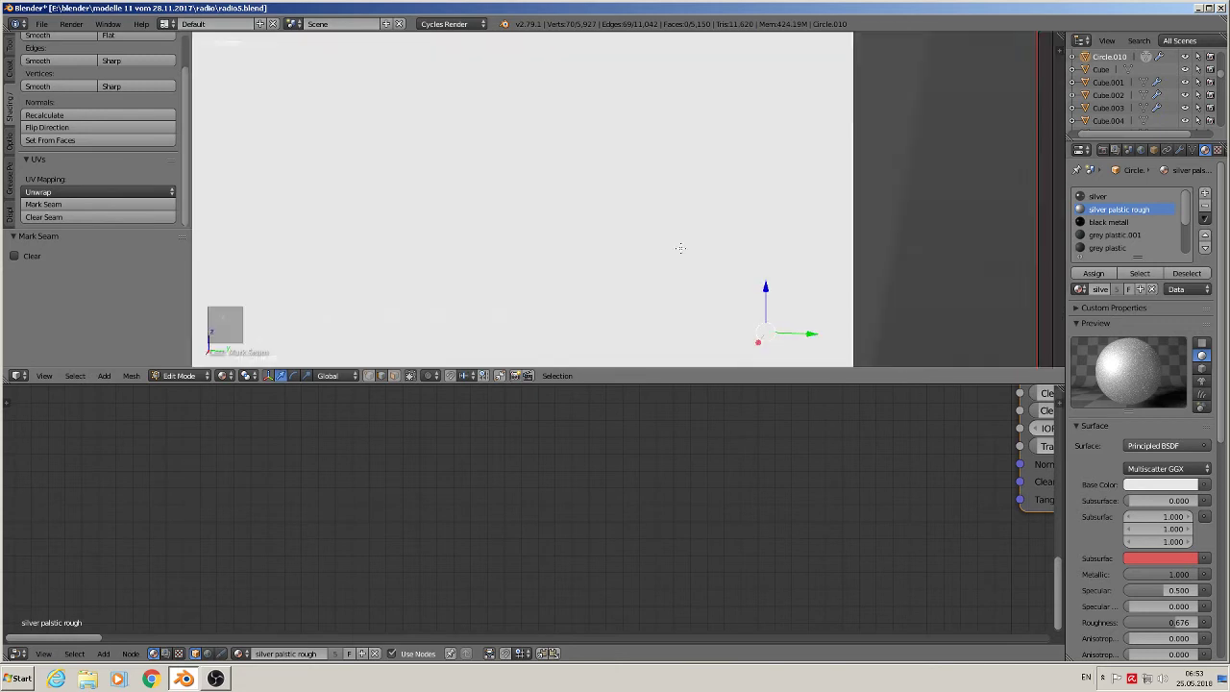
pyautogui.scroll(-5, 679, 248)
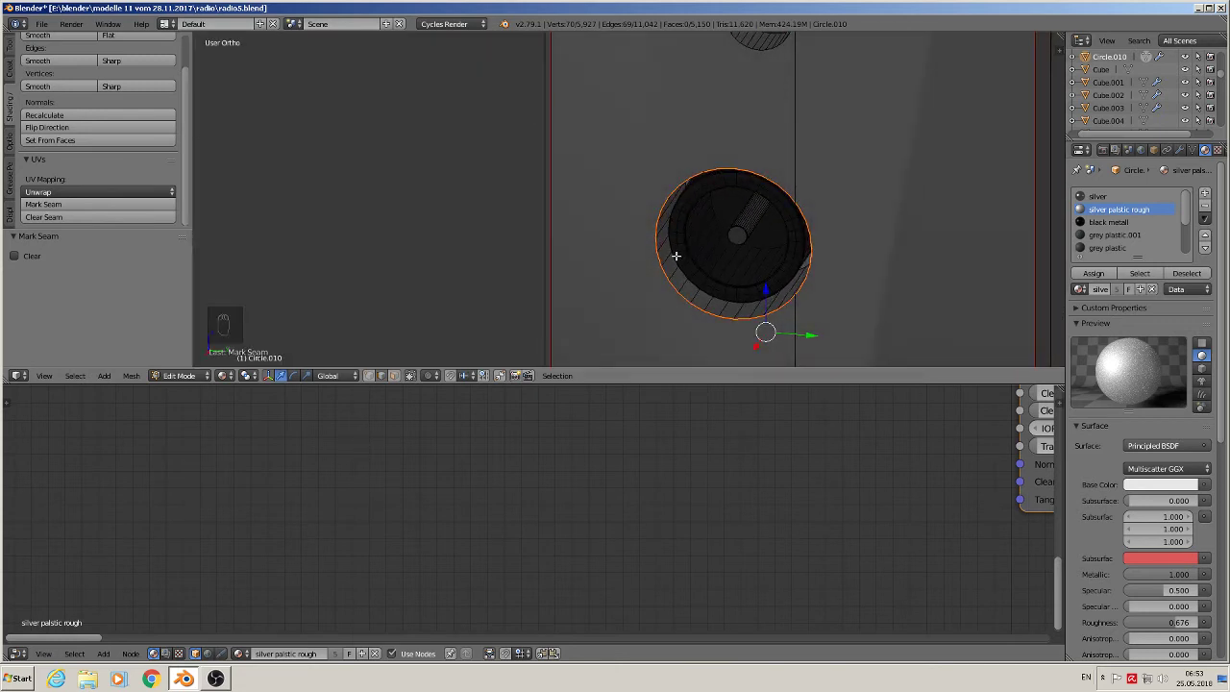
pyautogui.scroll(5, 676, 252)
pyautogui.scroll(-5, 675, 246)
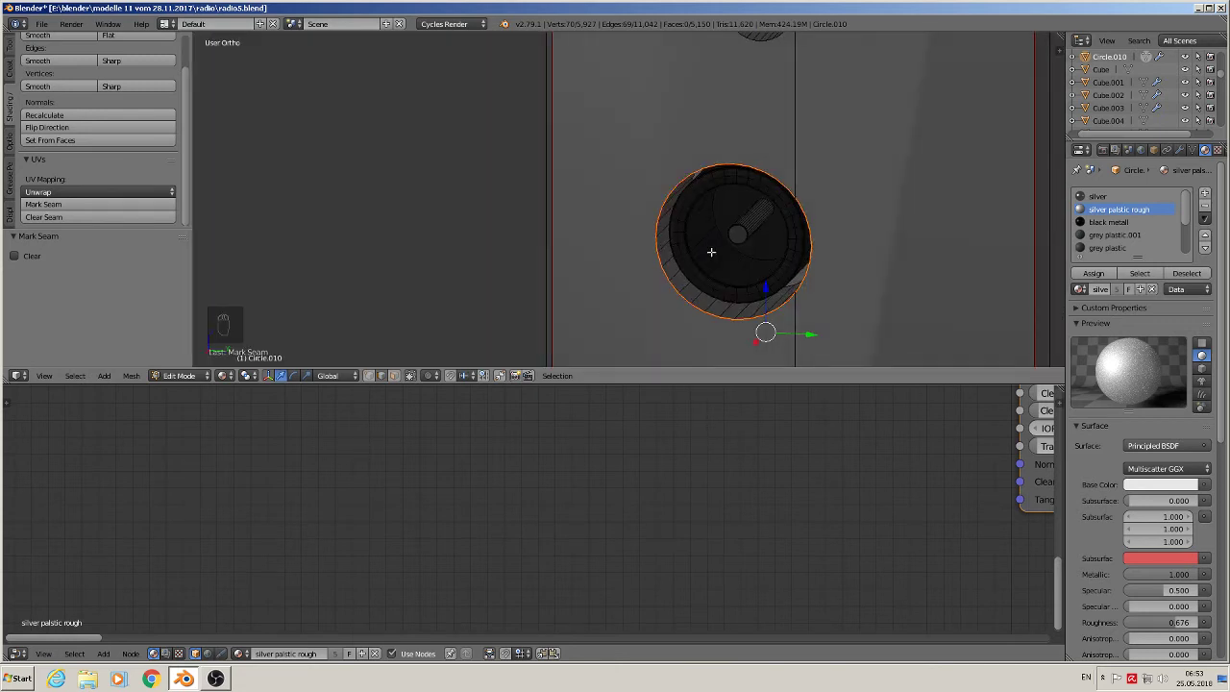
pyautogui.scroll(3, 711, 251)
pyautogui.press('a')
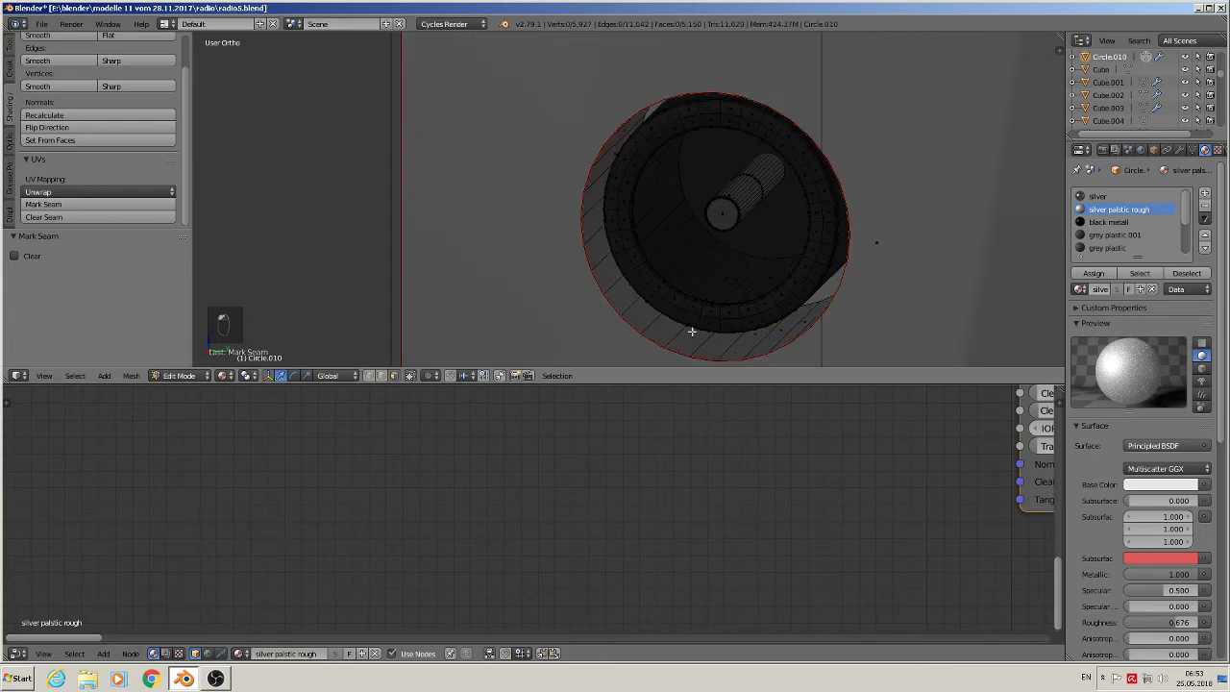
pyautogui.rightClick(819, 288)
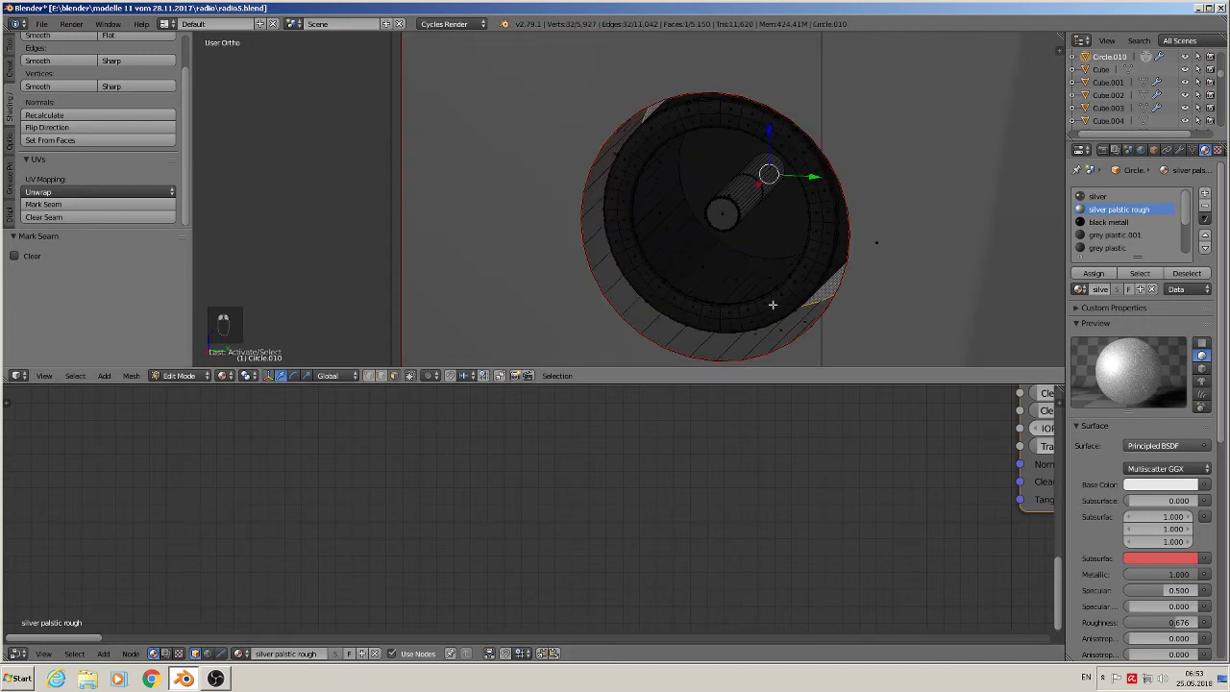
pyautogui.click(105, 203)
pyautogui.rightClick(713, 335)
pyautogui.click(86, 203)
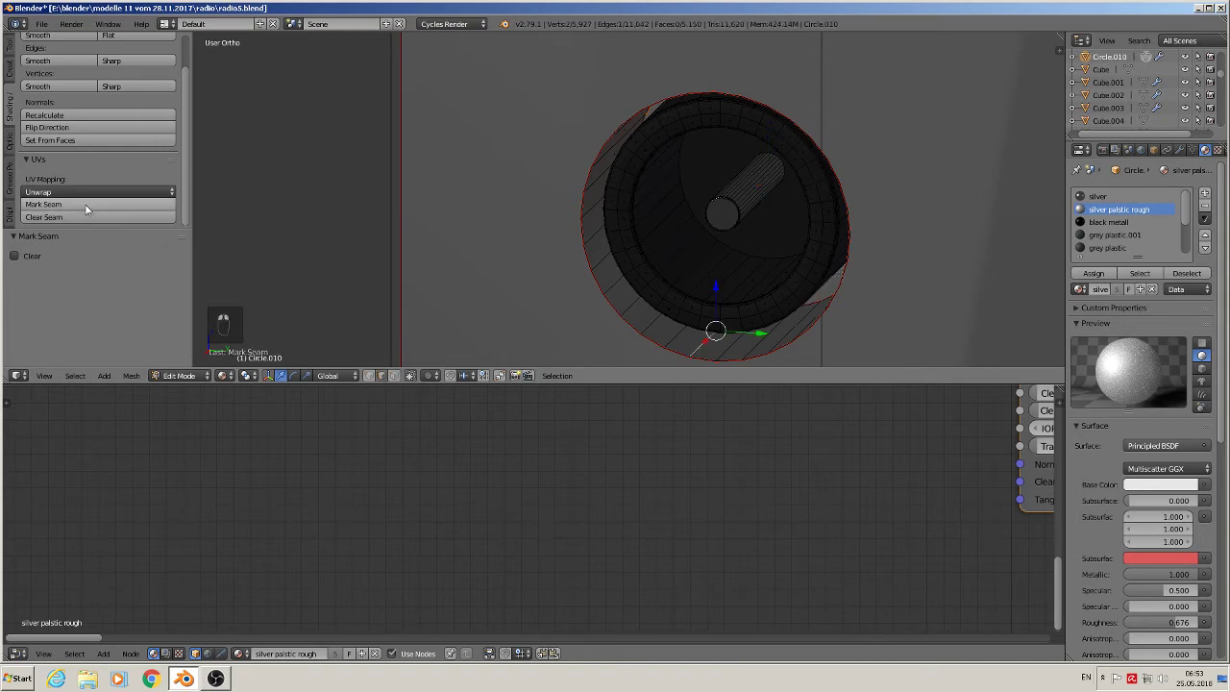
# - Mark one lower wall edge inside the smaller socket as a seam
pyautogui.keyDown('shift'); pyautogui.moveTo(648, 312); pyautogui.dragTo(529, 80, button='middle'); pyautogui.keyUp('shift')
pyautogui.scroll(-3, 544, 120)
pyautogui.keyDown('shift'); pyautogui.moveTo(610, 238); pyautogui.dragTo(587, 175, button='middle'); pyautogui.keyUp('shift')
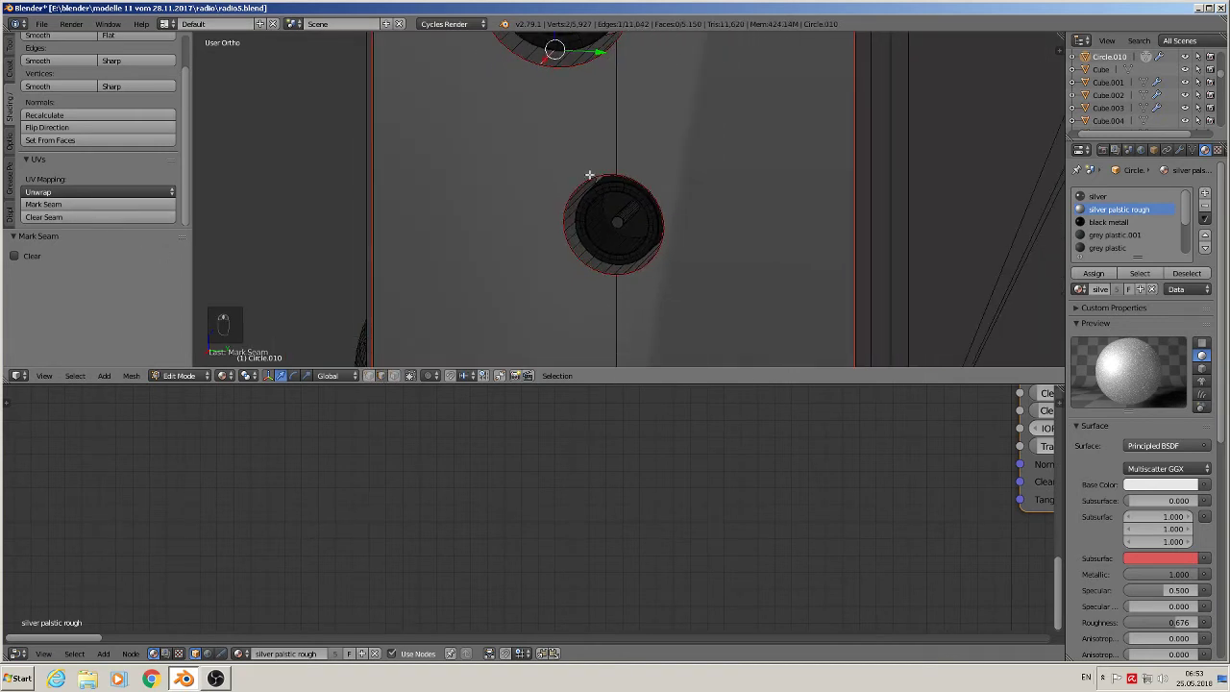
pyautogui.scroll(4, 587, 177)
pyautogui.rightClick(629, 364)
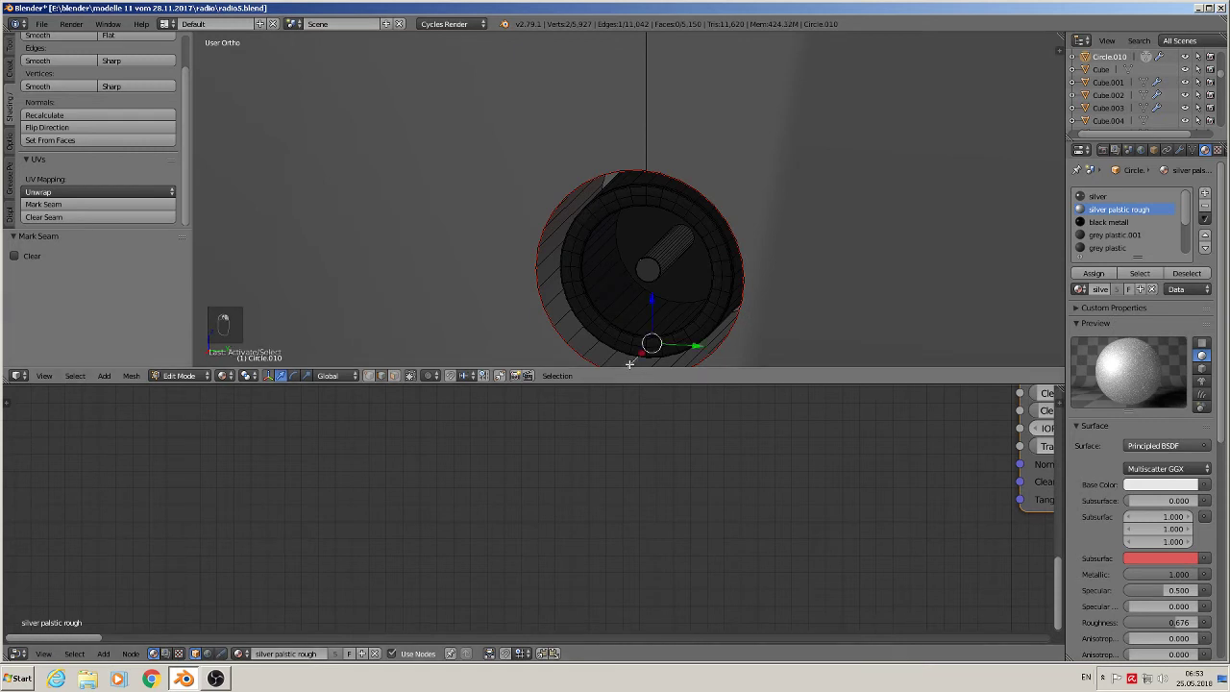
pyautogui.click(82, 203)
# - Select the irregular corner face inside the smaller socket and mark its border as a seam
pyautogui.click(394, 375)
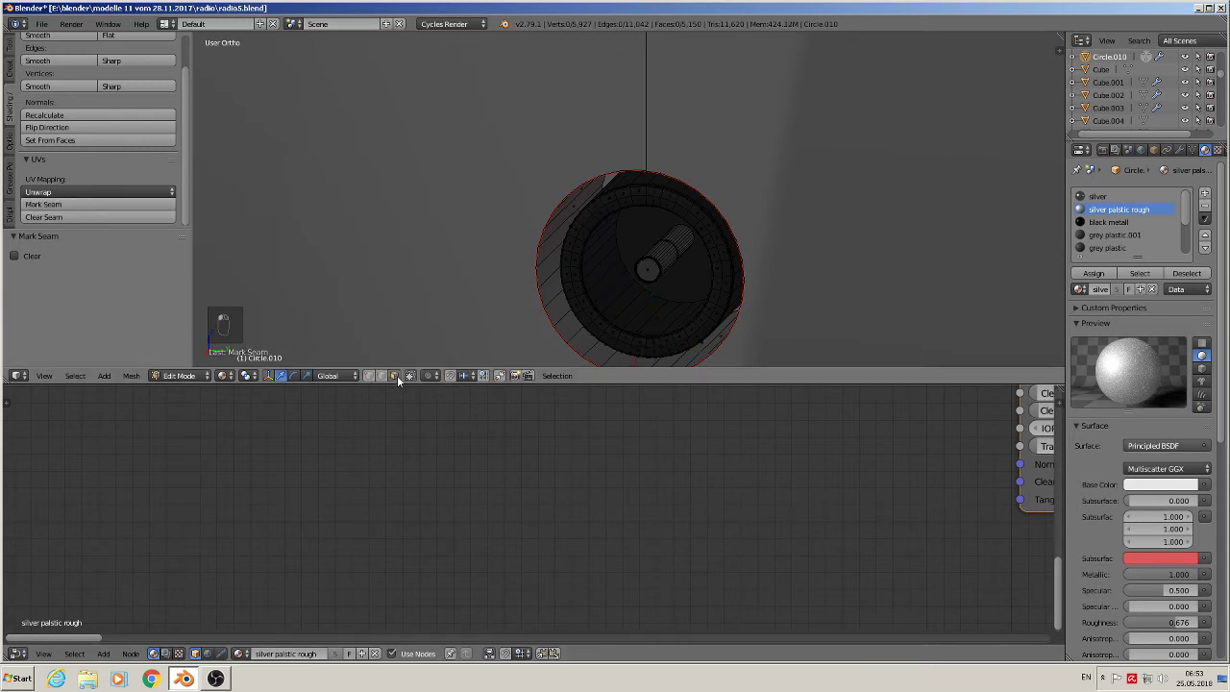
pyautogui.rightClick(611, 179)
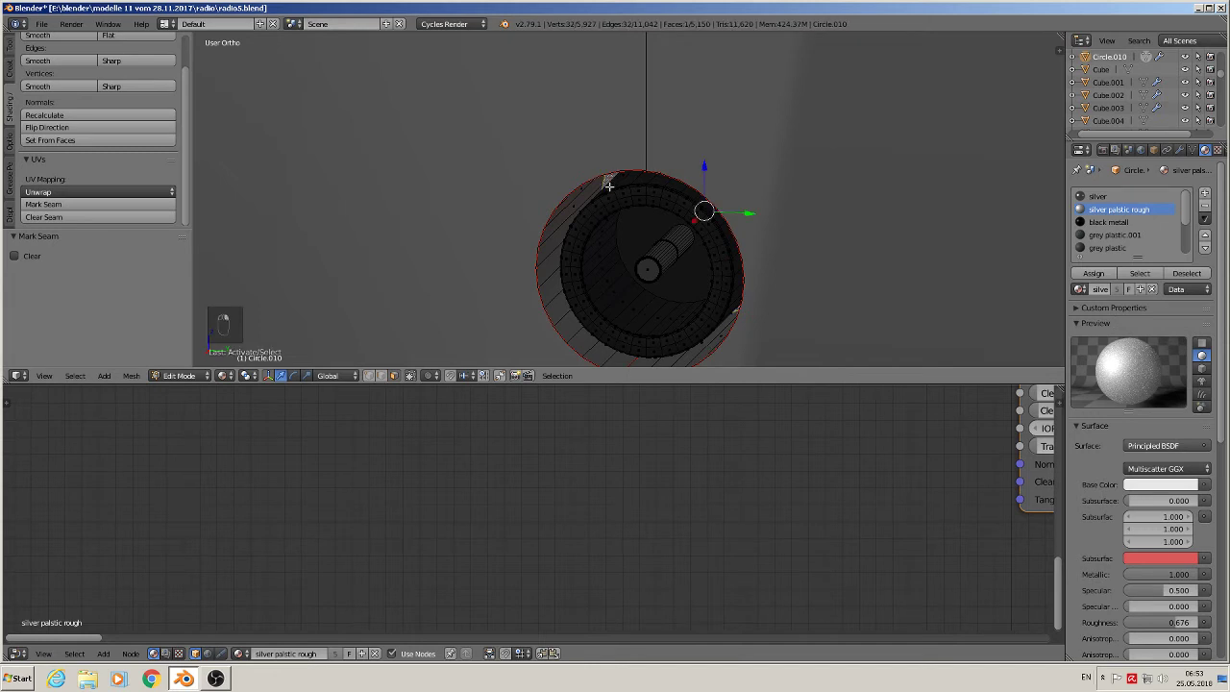
pyautogui.click(99, 204)
# - Deselect all geometry, turn to the radio's back, and save the file
pyautogui.press('KP_Divide')
pyautogui.press('a')
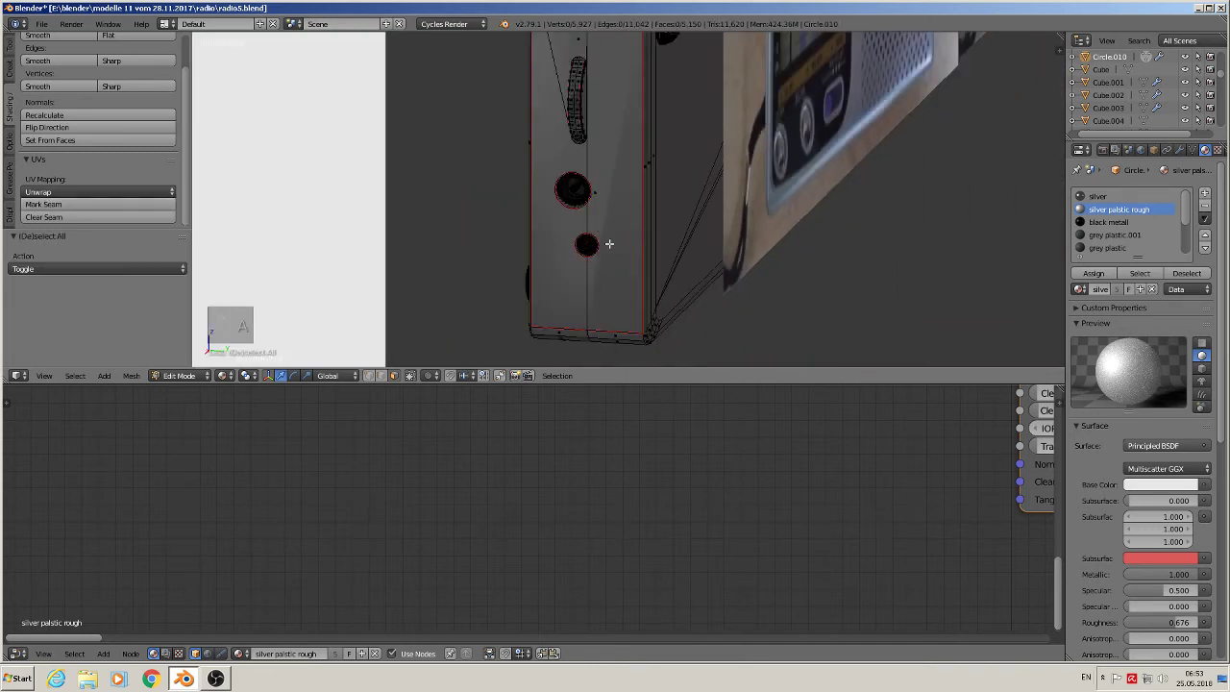
pyautogui.moveTo(663, 249); pyautogui.dragTo(546, 269, button='middle')
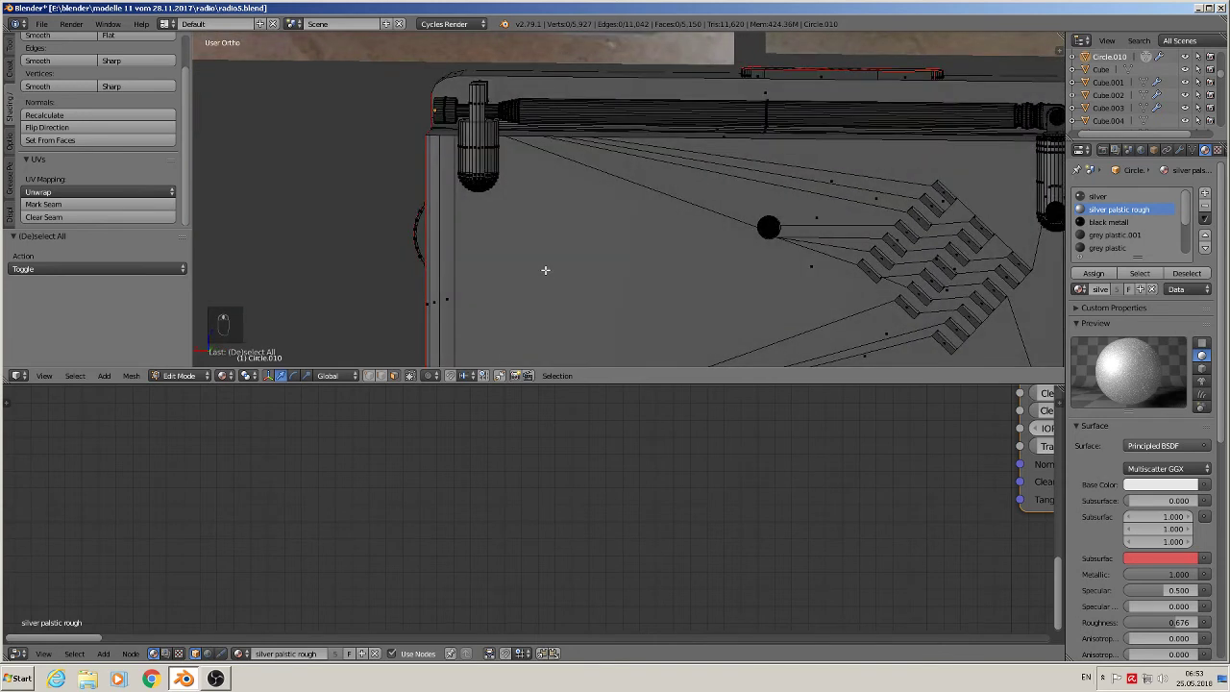
pyautogui.scroll(1, 546, 267)
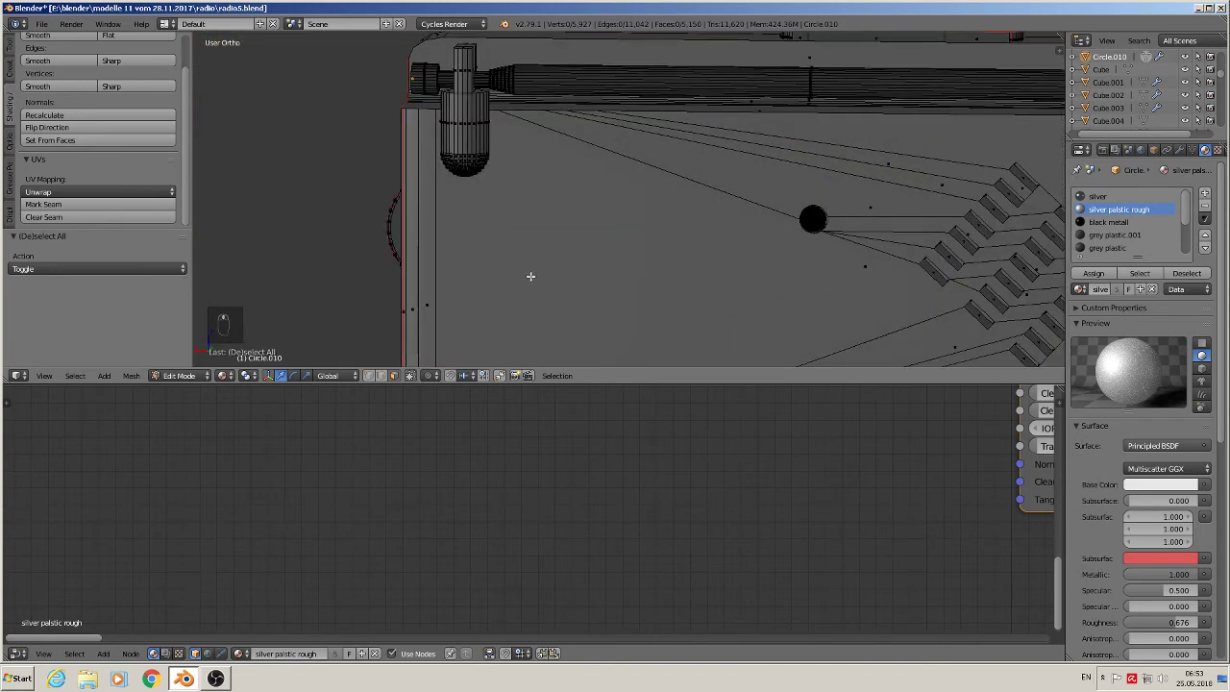
pyautogui.click(41, 23)
pyautogui.click(73, 122)
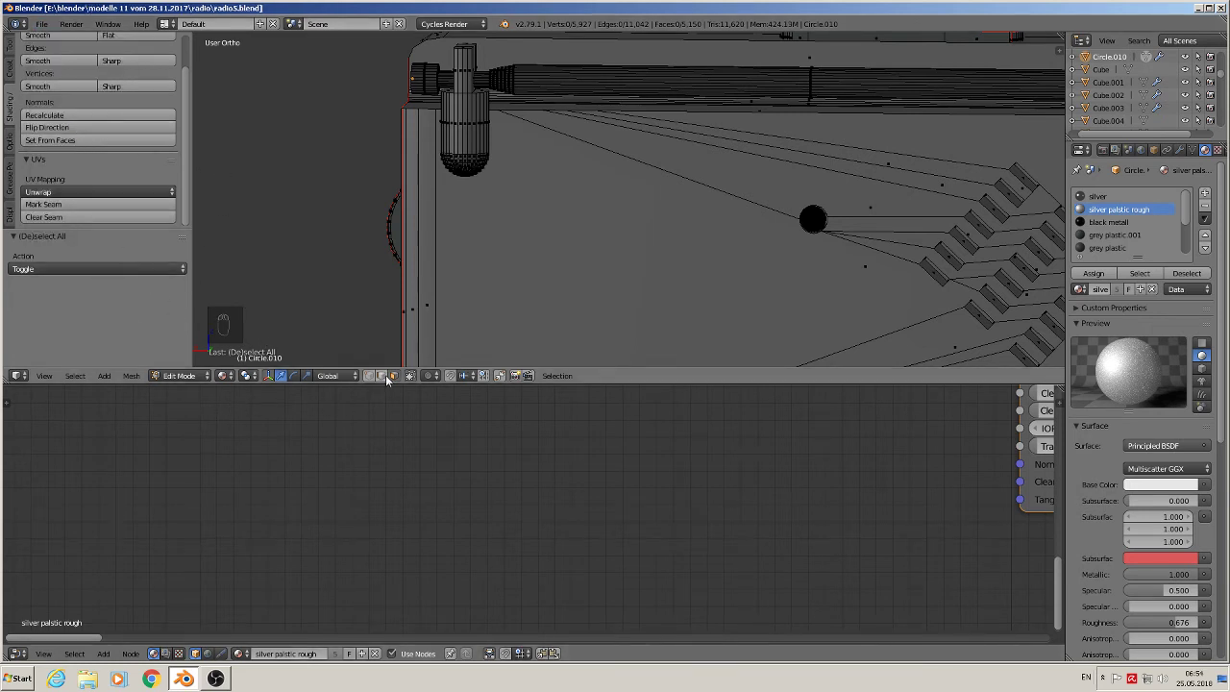
# - Select the inner vertical side edge of the radio's back panel and the long edge pieces along its upper border
pyautogui.rightClick(439, 226)
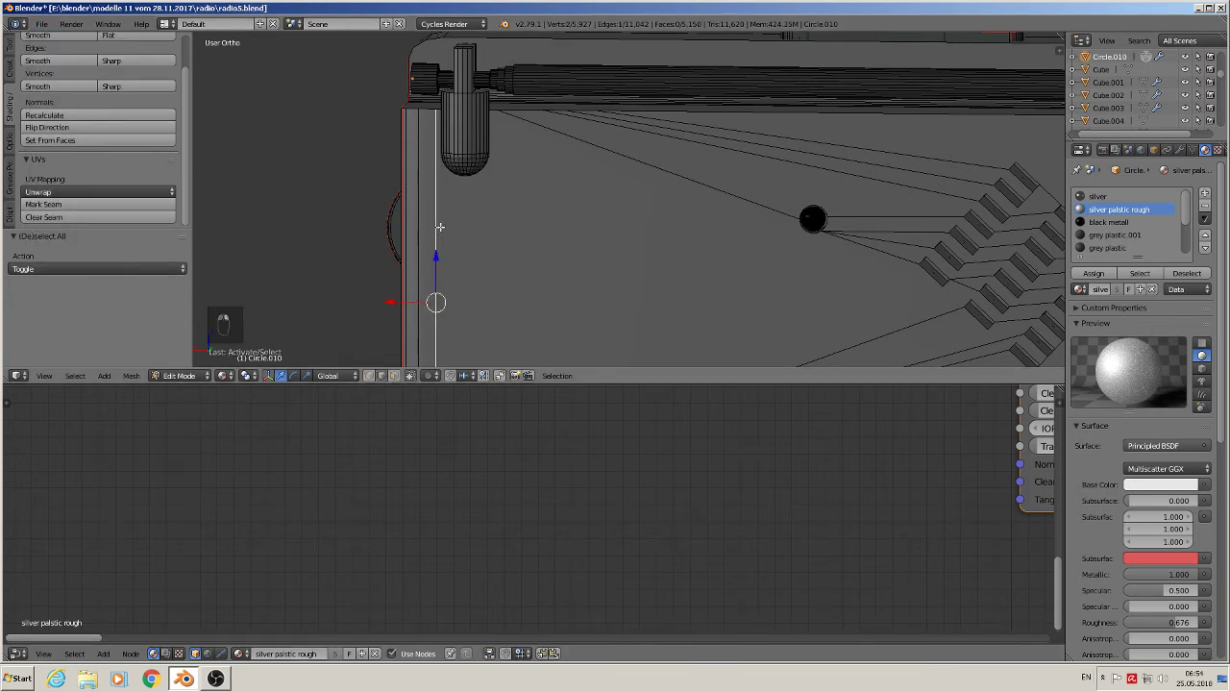
pyautogui.keyDown('alt'); pyautogui.keyDown('shift'); pyautogui.rightClick(493, 108); pyautogui.keyUp('shift'); pyautogui.keyUp('alt')
pyautogui.keyDown('shift'); pyautogui.rightClick(540, 125); pyautogui.keyUp('shift')
pyautogui.keyDown('shift'); pyautogui.rightClick(528, 111); pyautogui.keyUp('shift')
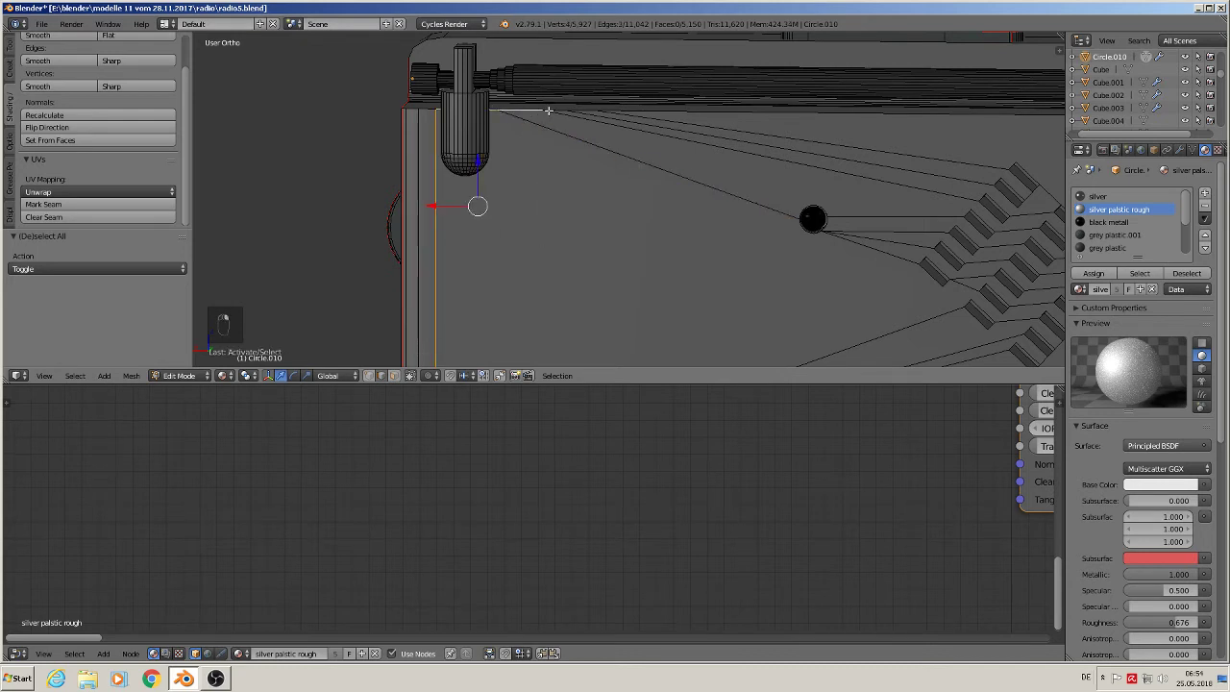
pyautogui.keyDown('shift'); pyautogui.rightClick(553, 111); pyautogui.keyUp('shift')
pyautogui.keyDown('shift'); pyautogui.rightClick(581, 110); pyautogui.keyUp('shift')
pyautogui.keyDown('shift'); pyautogui.rightClick(649, 106); pyautogui.keyUp('shift')
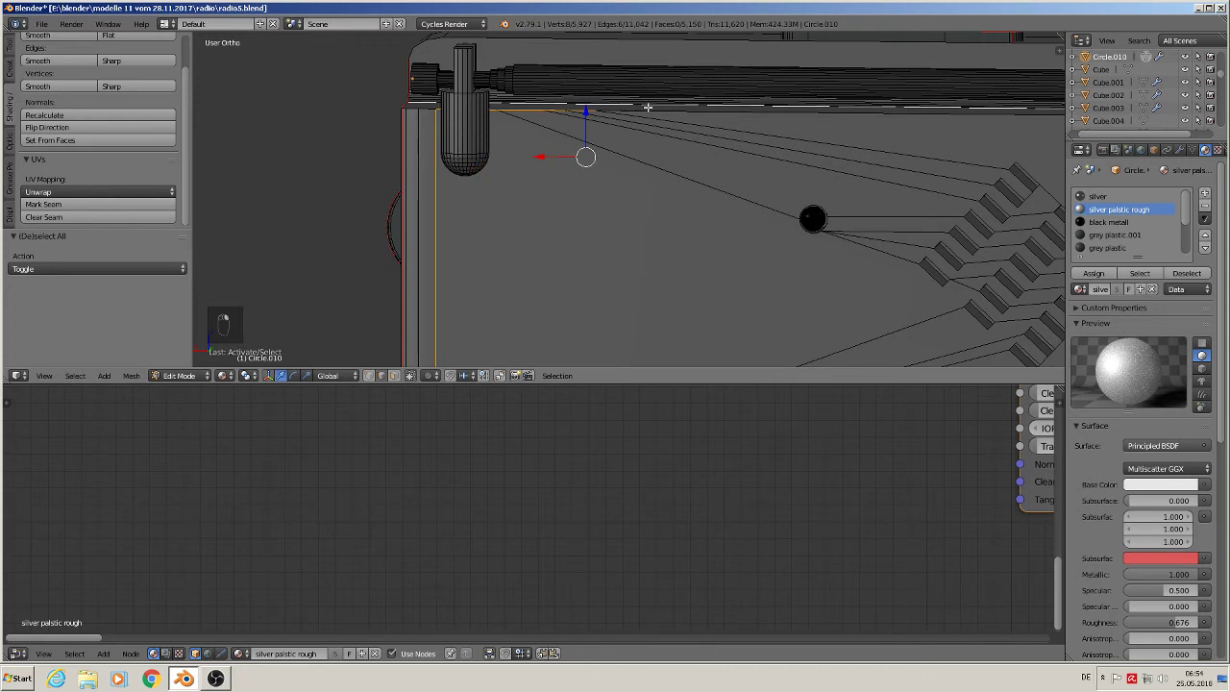
pyautogui.keyDown('shift'); pyautogui.rightClick(648, 106); pyautogui.keyUp('shift')
pyautogui.keyDown('shift'); pyautogui.rightClick(647, 112); pyautogui.keyUp('shift')
pyautogui.keyDown('shift'); pyautogui.rightClick(680, 119); pyautogui.keyUp('shift')
pyautogui.keyDown('shift'); pyautogui.rightClick(687, 111); pyautogui.keyUp('shift')
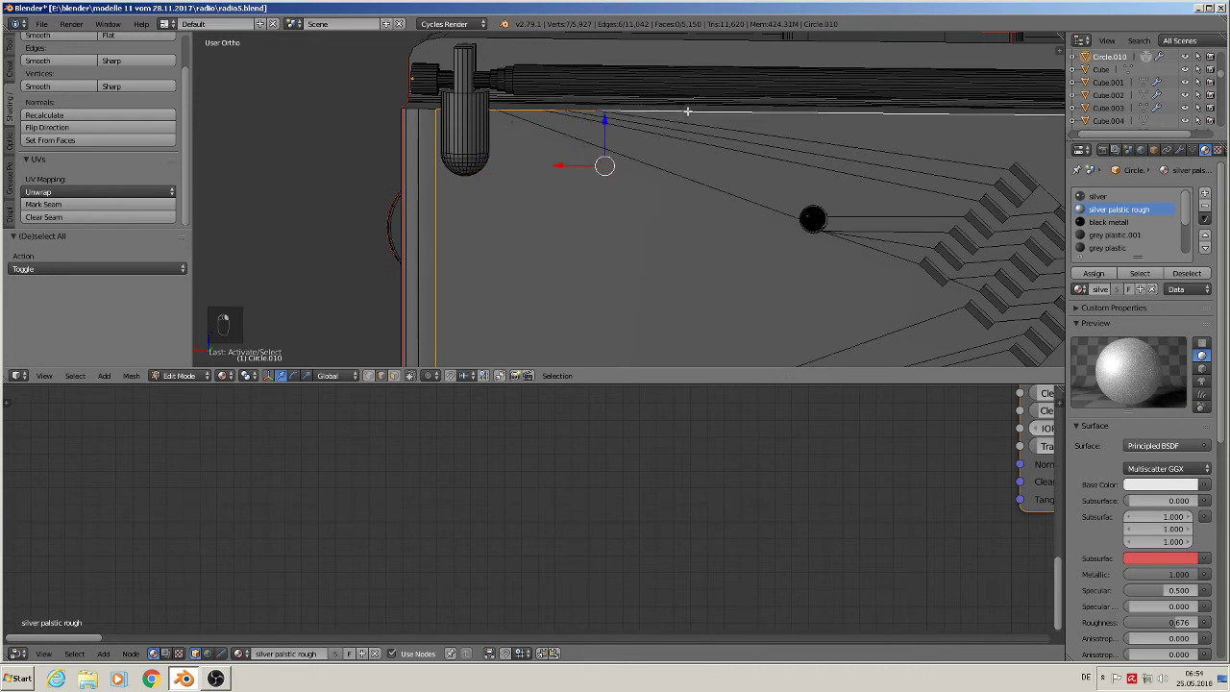
# - Add the short upper border edge beside the far antenna bracket and the adjoining outer vertical side edge to the selection
pyautogui.scroll(-4, 824, 163)
pyautogui.keyDown('shift'); pyautogui.moveTo(880, 174); pyautogui.dragTo(506, 202, button='middle'); pyautogui.keyUp('shift')
pyautogui.scroll(4, 710, 140)
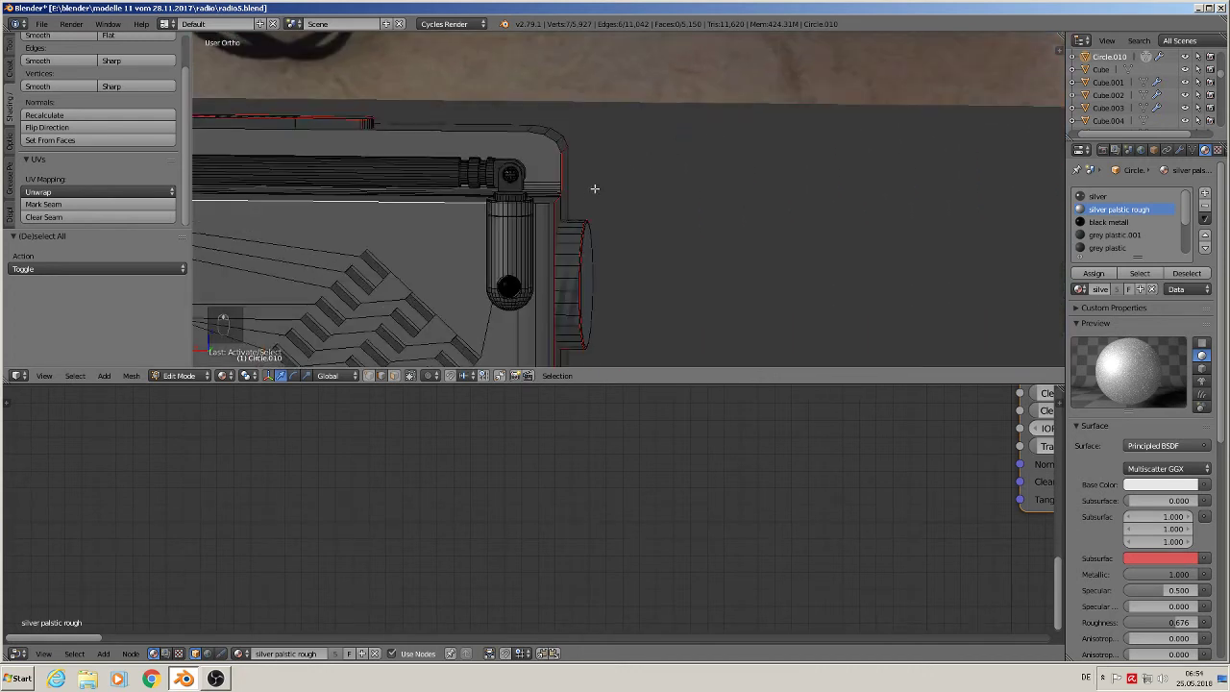
pyautogui.scroll(2, 540, 225)
pyautogui.keyDown('shift'); pyautogui.rightClick(545, 196); pyautogui.keyUp('shift')
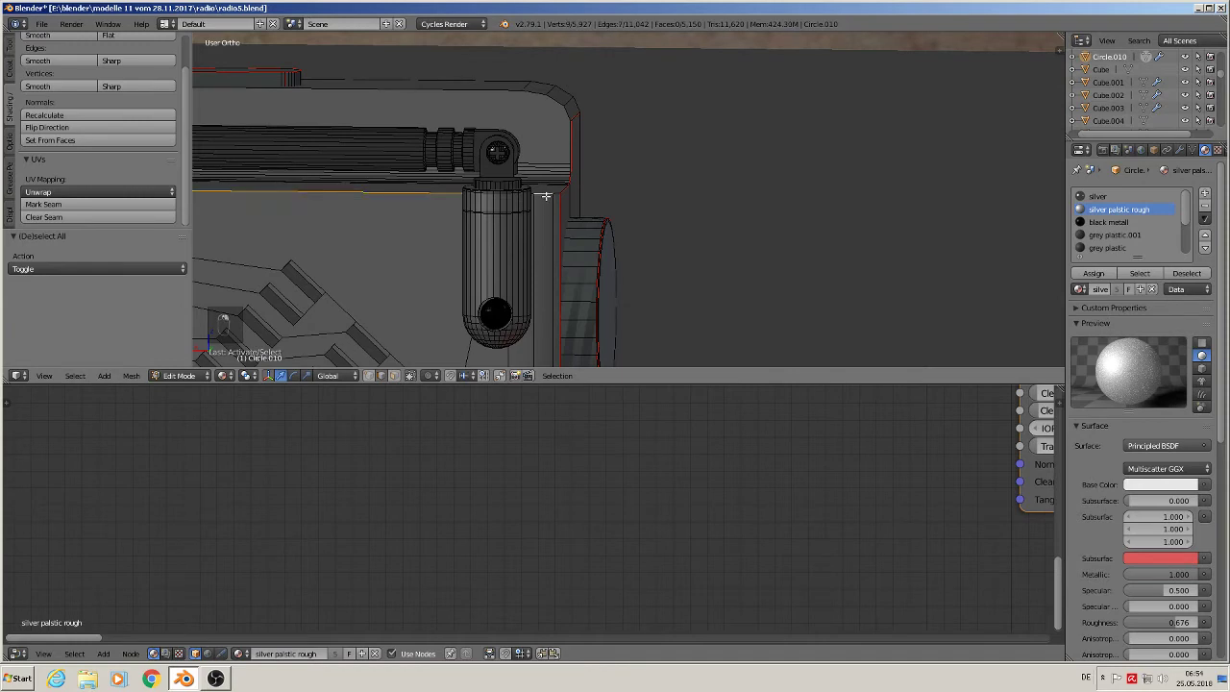
pyautogui.moveTo(540, 192)
pyautogui.mouseDown(button='middle')
pyautogui.moveTo(516, 215)
pyautogui.moveTo(545, 198)
pyautogui.mouseUp(button='middle')
pyautogui.keyDown('shift'); pyautogui.rightClick(552, 214); pyautogui.keyUp('shift')
# - Extend the selection with the edge loop running around the back panel's rounded lower corners and bottom
pyautogui.keyDown('shift'); pyautogui.moveTo(605, 305); pyautogui.dragTo(716, 292, button='middle'); pyautogui.keyUp('shift')
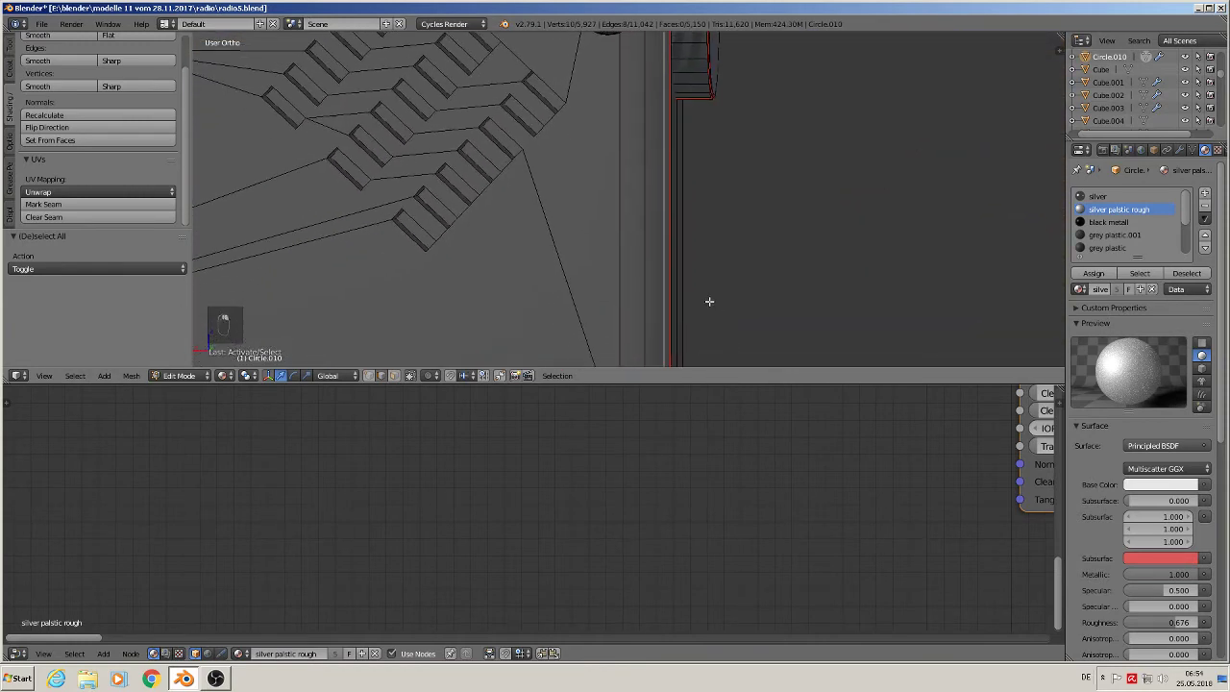
pyautogui.scroll(-2, 708, 302)
pyautogui.scroll(3, 780, 163)
pyautogui.moveTo(776, 183); pyautogui.dragTo(782, 241, button='middle')
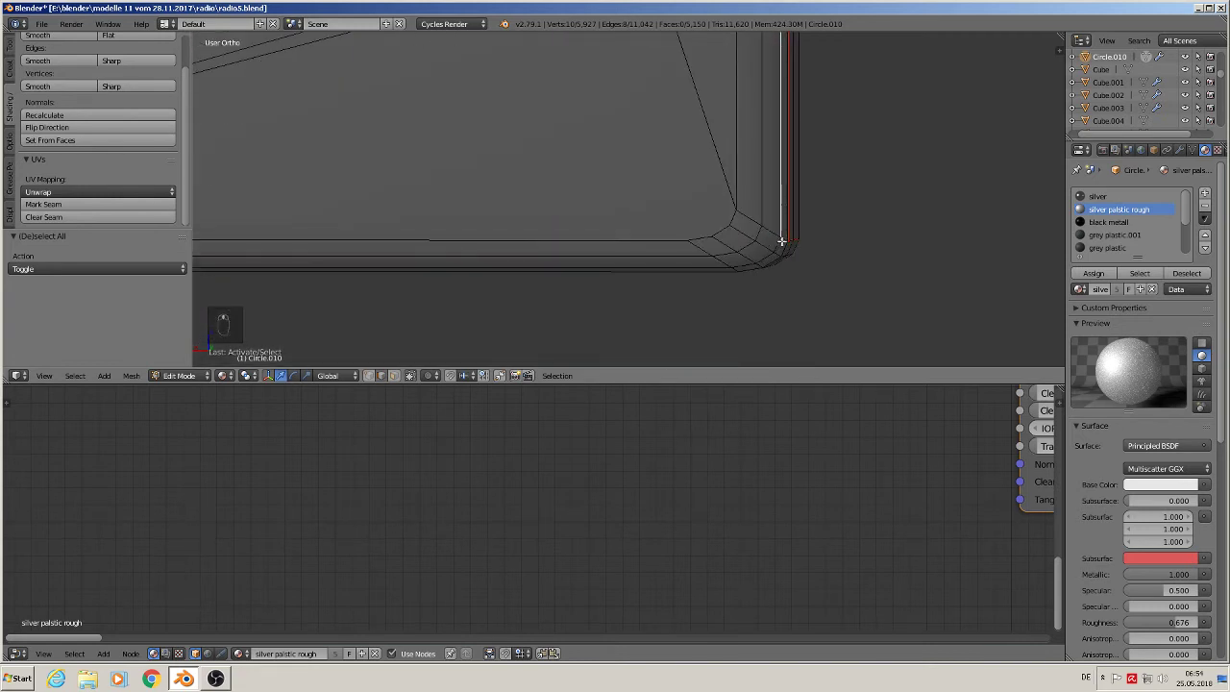
pyautogui.keyDown('alt'); pyautogui.keyDown('shift'); pyautogui.rightClick(765, 265); pyautogui.keyUp('shift'); pyautogui.keyUp('alt')
pyautogui.scroll(-2, 646, 288)
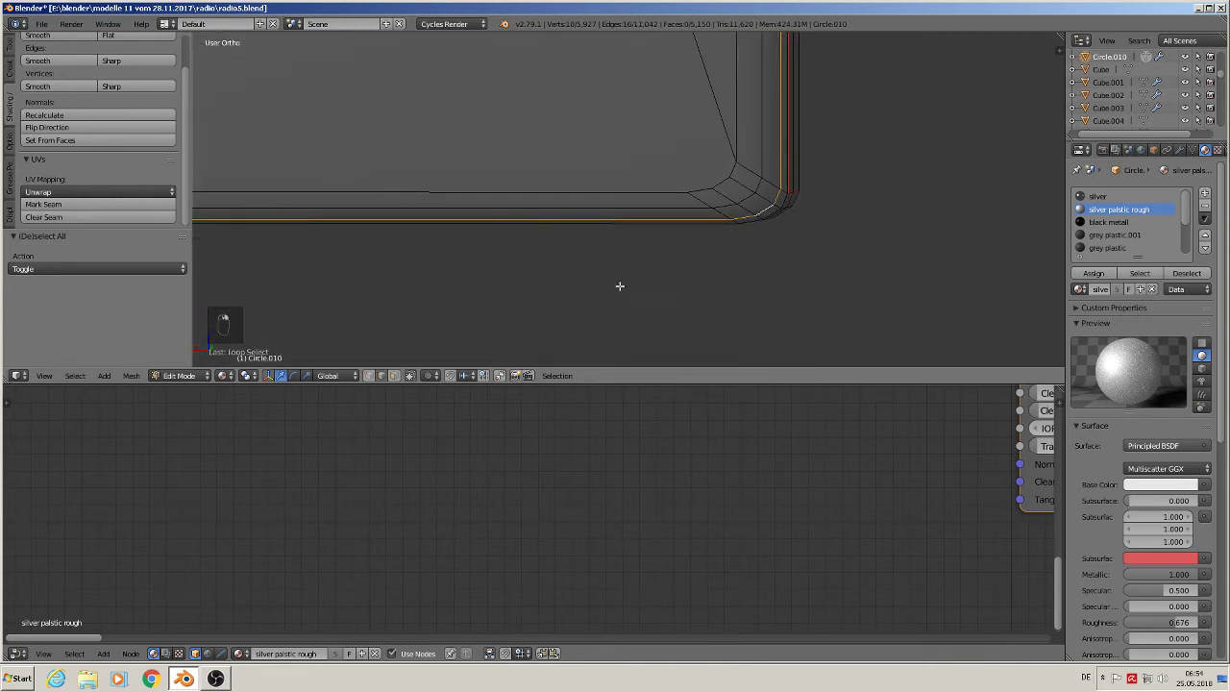
# - Deselect the inner vertical side edge and add the short upper border edges reaching to the back panel's outer corner
pyautogui.scroll(-3, 645, 289)
pyautogui.keyDown('shift'); pyautogui.moveTo(463, 276); pyautogui.dragTo(785, 289, button='middle'); pyautogui.keyUp('shift')
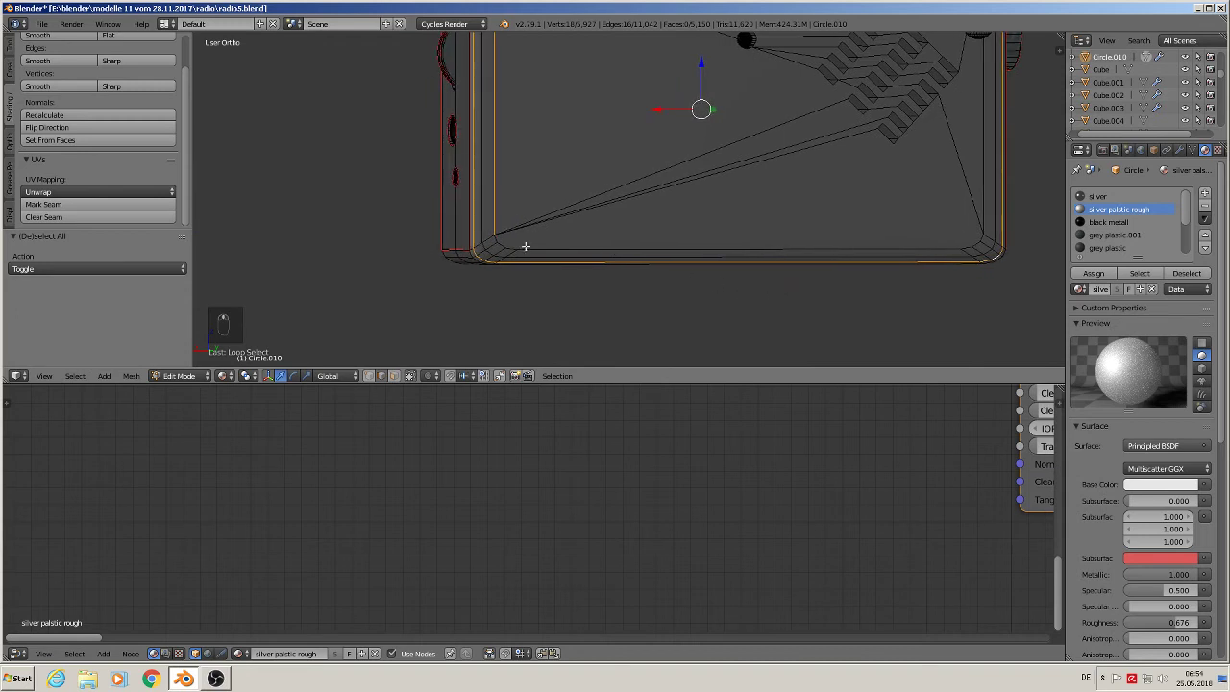
pyautogui.keyDown('shift'); pyautogui.moveTo(522, 246); pyautogui.dragTo(525, 349, button='middle'); pyautogui.keyUp('shift')
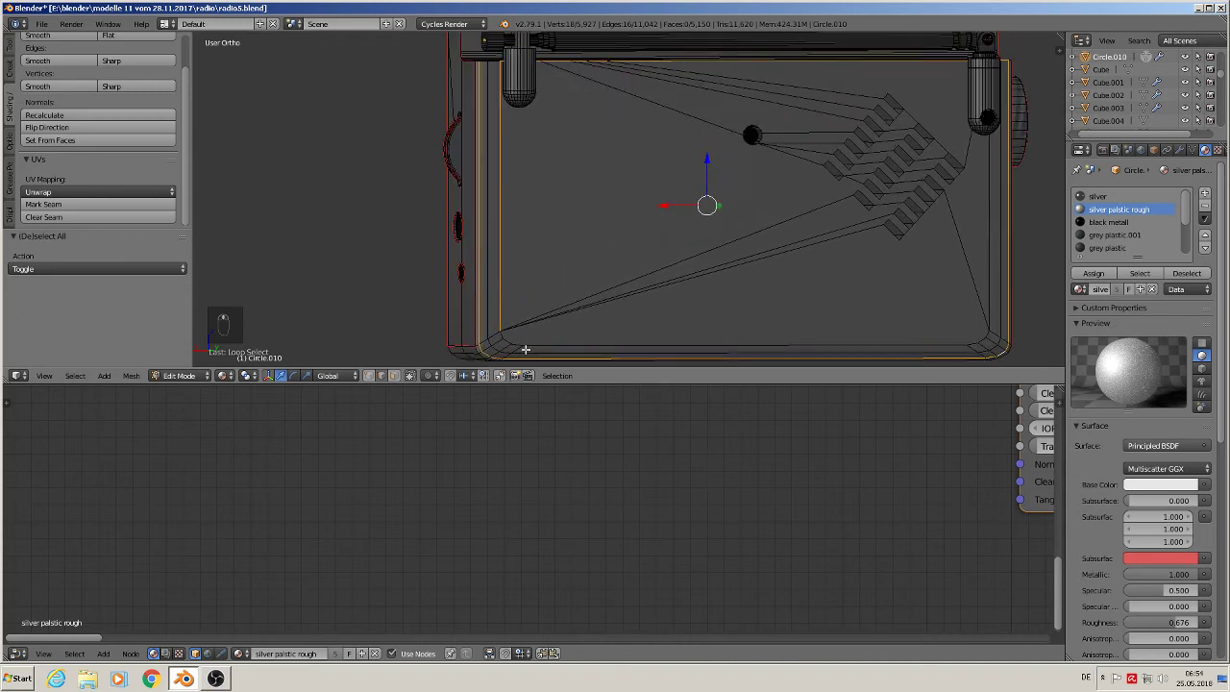
pyautogui.keyDown('shift'); pyautogui.rightClick(496, 288); pyautogui.keyUp('shift')
pyautogui.scroll(6, 486, 94)
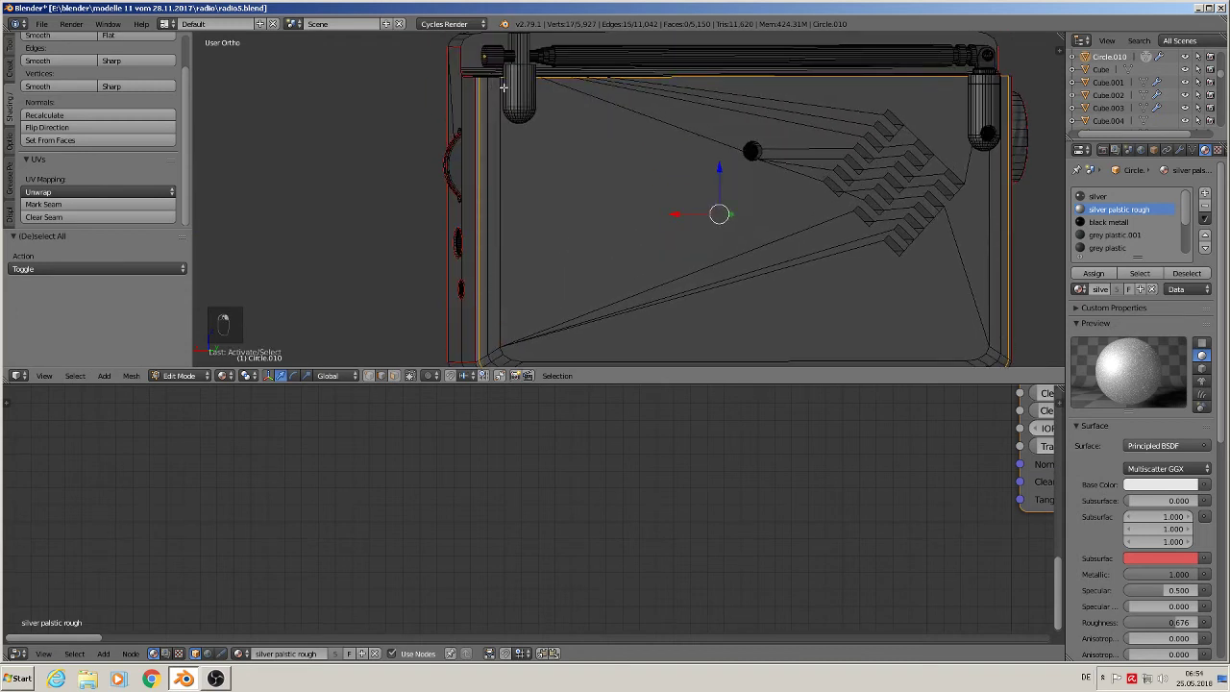
pyautogui.keyDown('shift'); pyautogui.rightClick(528, 127); pyautogui.keyUp('shift')
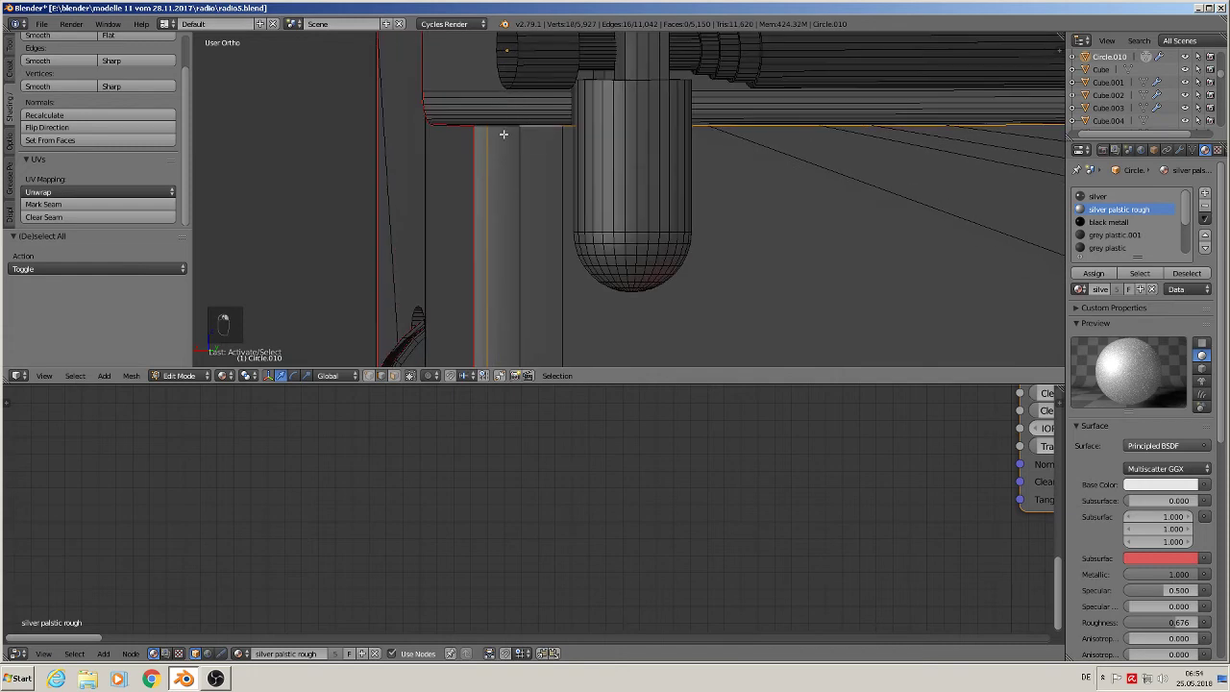
pyautogui.keyDown('shift'); pyautogui.rightClick(504, 135); pyautogui.keyUp('shift')
pyautogui.scroll(-1, 1038, 252)
# - Switch to wireframe shading and add the two upper border edges hidden behind the antenna bracket to the selection
pyautogui.moveTo(919, 225); pyautogui.dragTo(426, 200, button='middle')
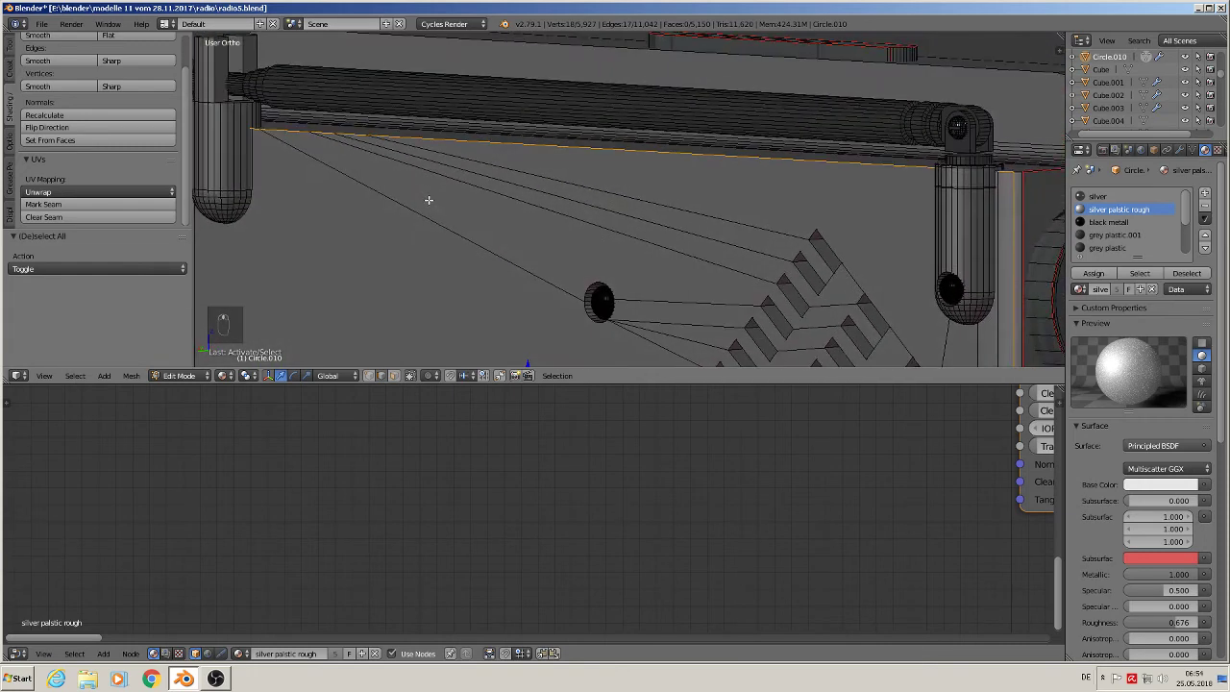
pyautogui.click(223, 375)
pyautogui.click(240, 346)
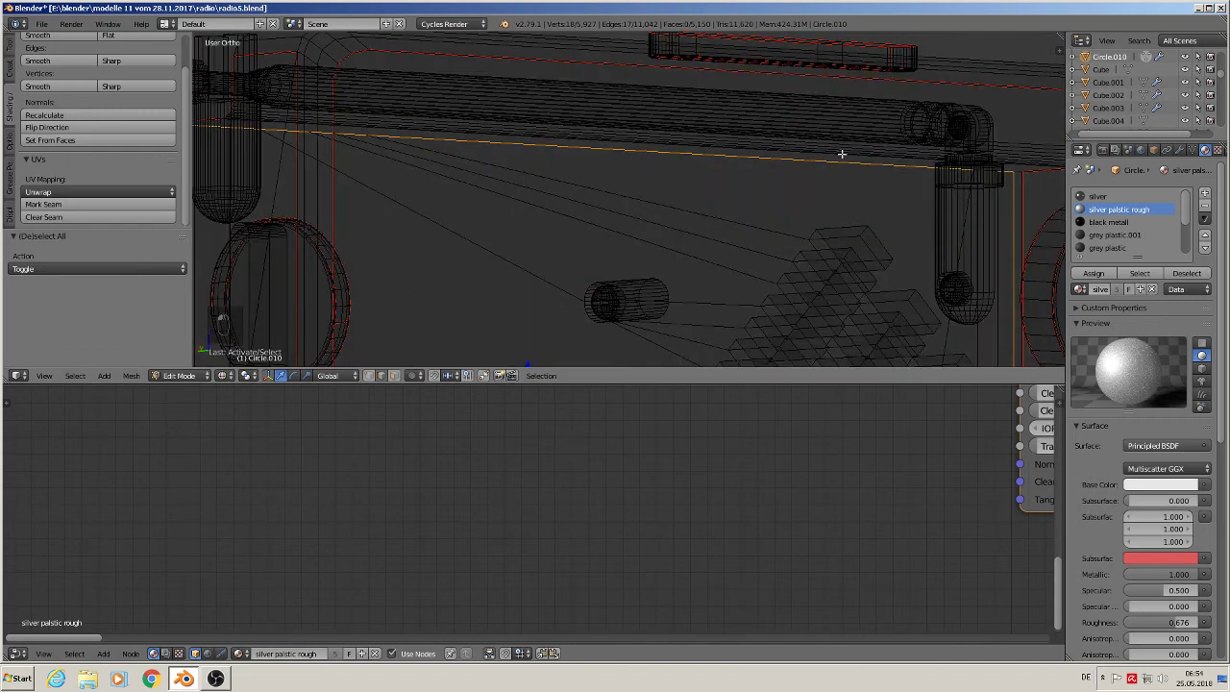
pyautogui.moveTo(421, 293)
pyautogui.mouseDown(button='middle')
pyautogui.moveTo(925, 192)
pyautogui.moveTo(519, 228)
pyautogui.moveTo(652, 209)
pyautogui.mouseUp(button='middle')
pyautogui.scroll(4, 651, 209)
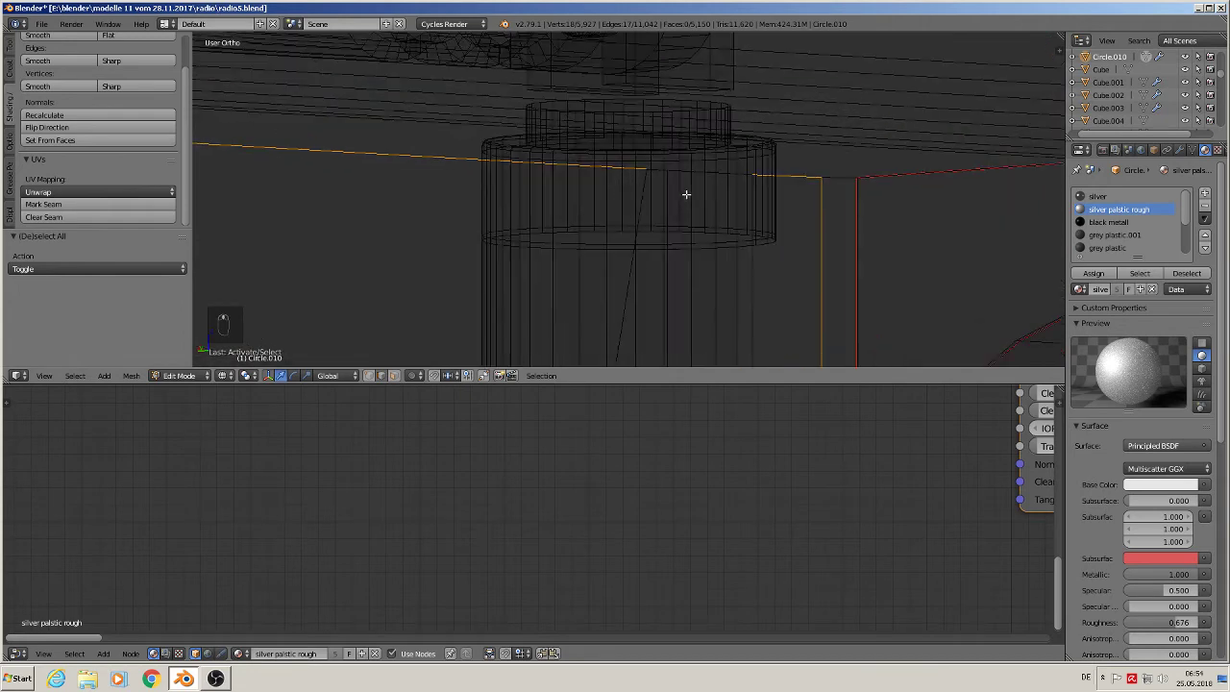
pyautogui.keyDown('shift'); pyautogui.rightClick(700, 163); pyautogui.keyUp('shift')
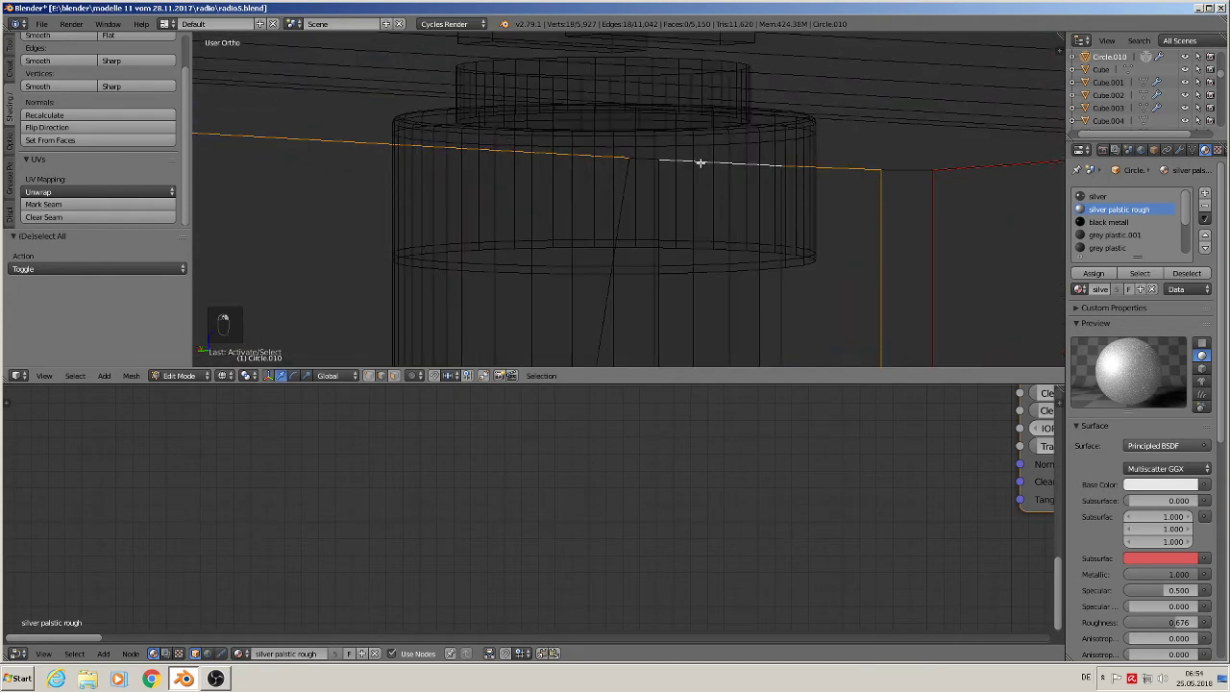
pyautogui.keyDown('shift'); pyautogui.rightClick(643, 159); pyautogui.keyUp('shift')
# - Mark the selected back panel outline as a seam
pyautogui.moveTo(644, 161); pyautogui.dragTo(728, 365, button='middle')
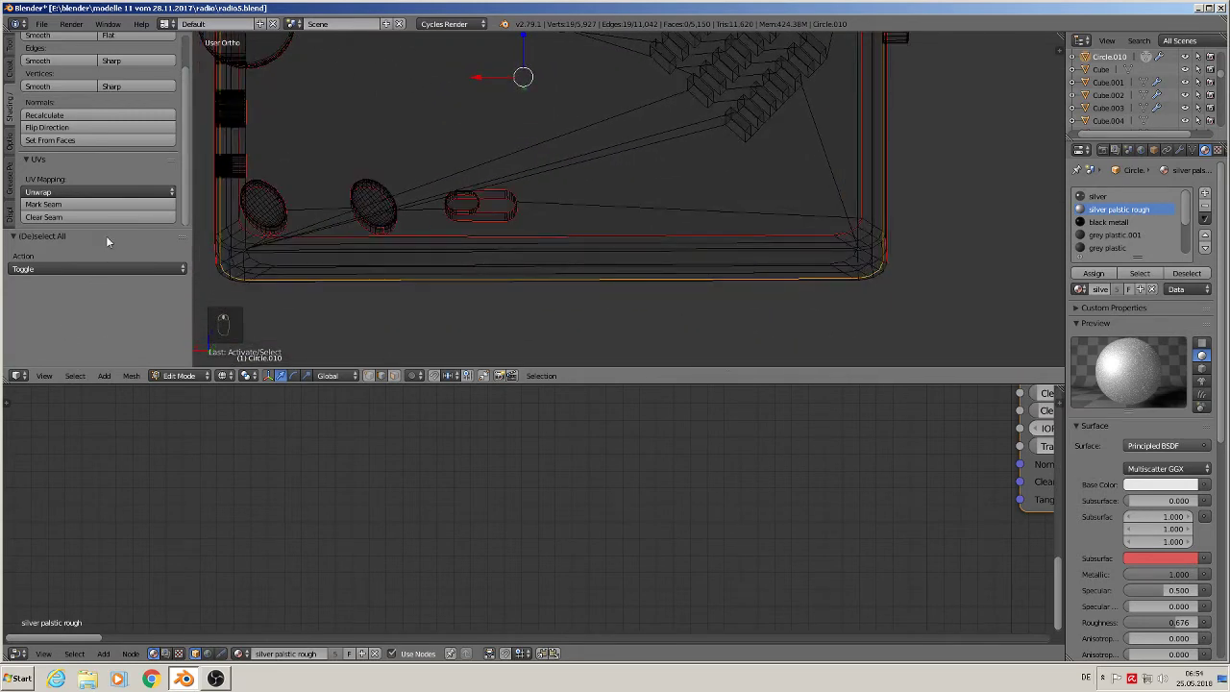
pyautogui.click(91, 195)
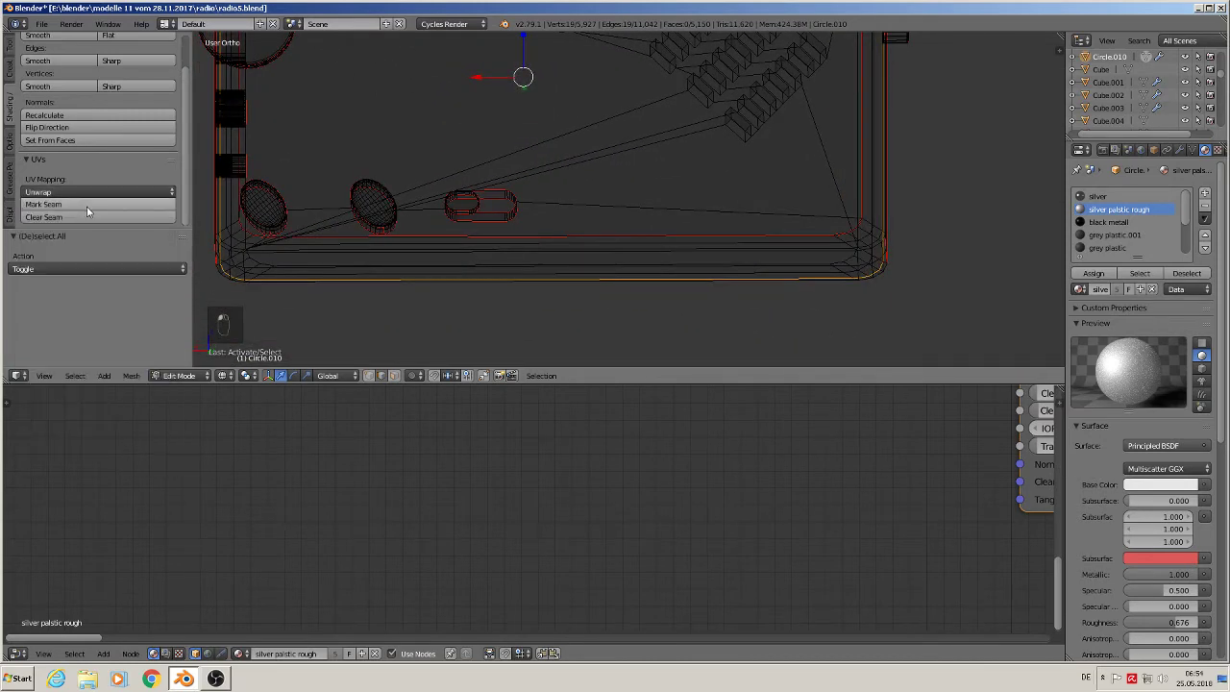
pyautogui.click(86, 205)
# - Mark the front rim of the back panel's screw hole and one lengthwise wall edge as seams
pyautogui.scroll(-4, 598, 170)
pyautogui.keyDown('shift'); pyautogui.moveTo(599, 170); pyautogui.dragTo(607, 254, button='middle'); pyautogui.keyUp('shift')
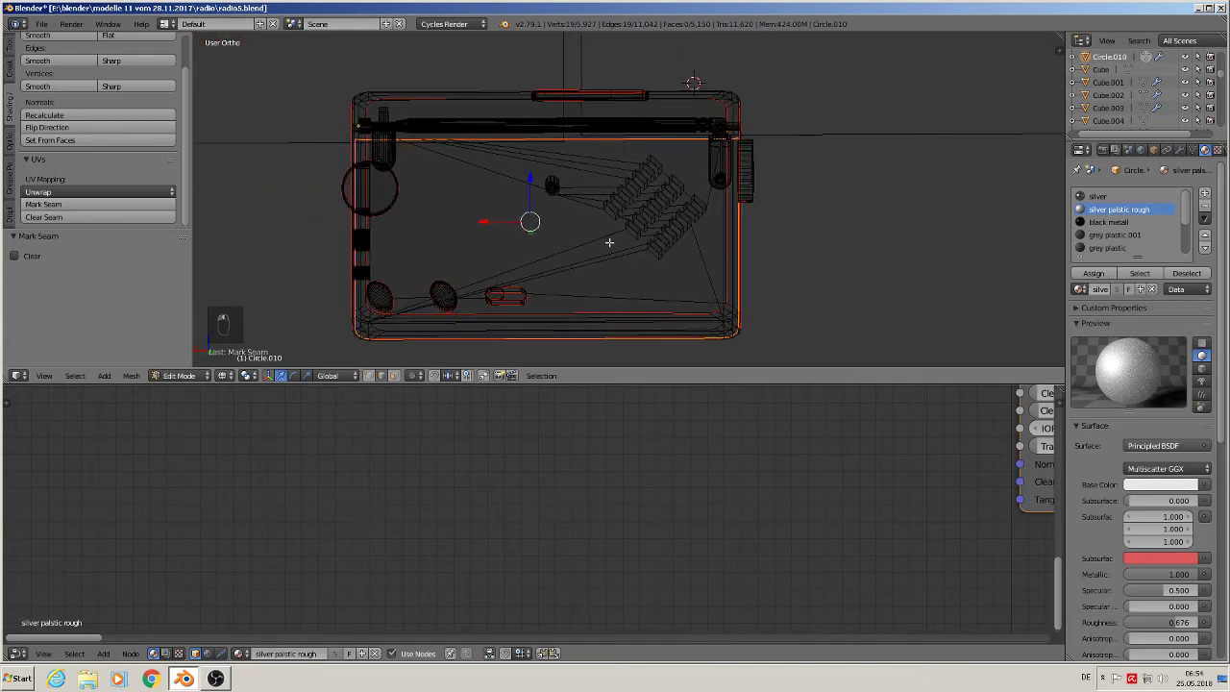
pyautogui.scroll(4, 641, 207)
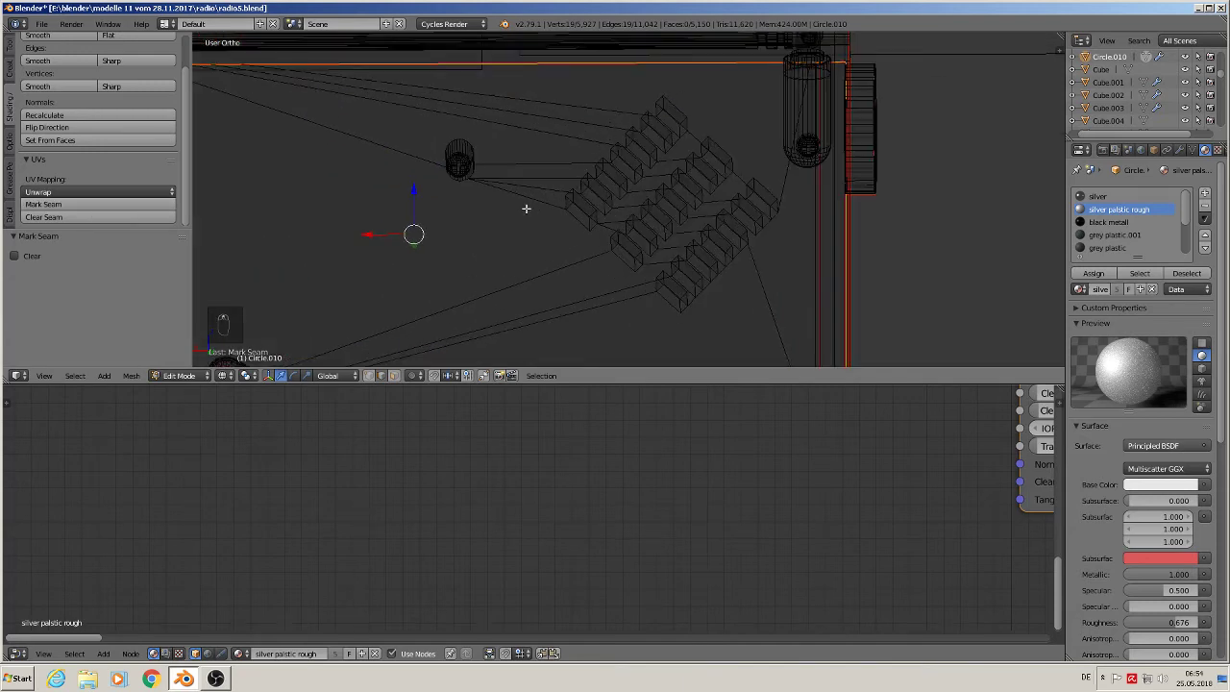
pyautogui.scroll(6, 476, 178)
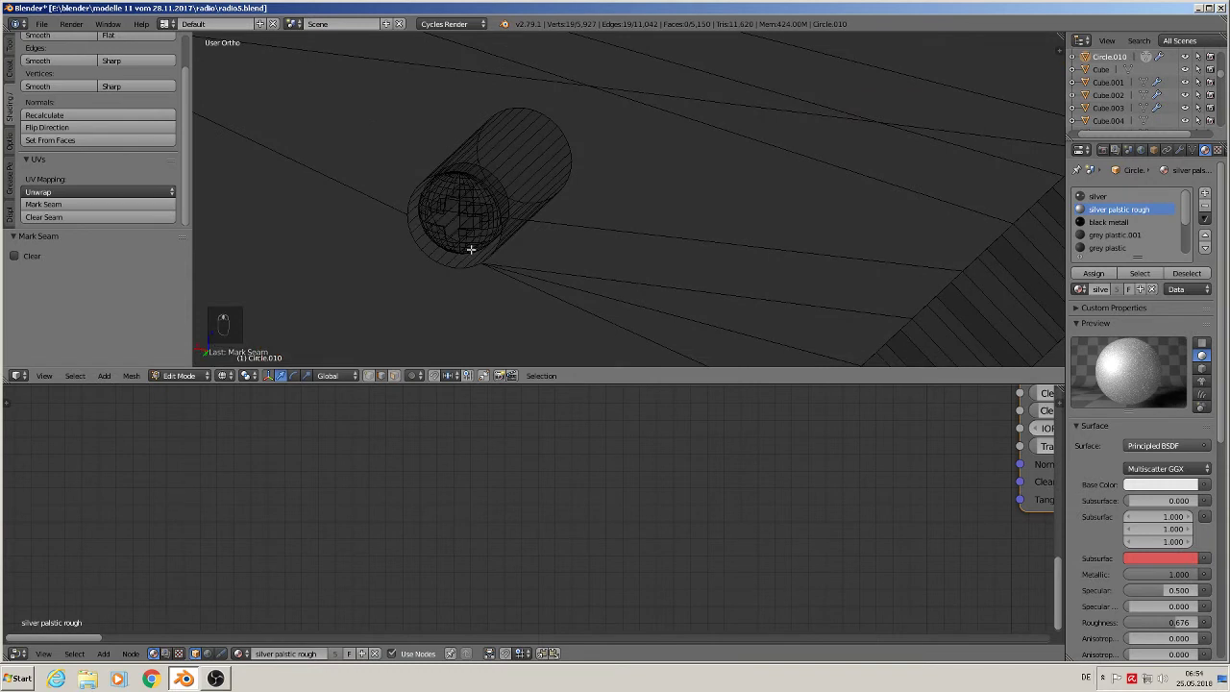
pyautogui.keyDown('alt'); pyautogui.rightClick(440, 263); pyautogui.keyUp('alt')
pyautogui.keyDown('shift'); pyautogui.rightClick(413, 188); pyautogui.keyUp('shift')
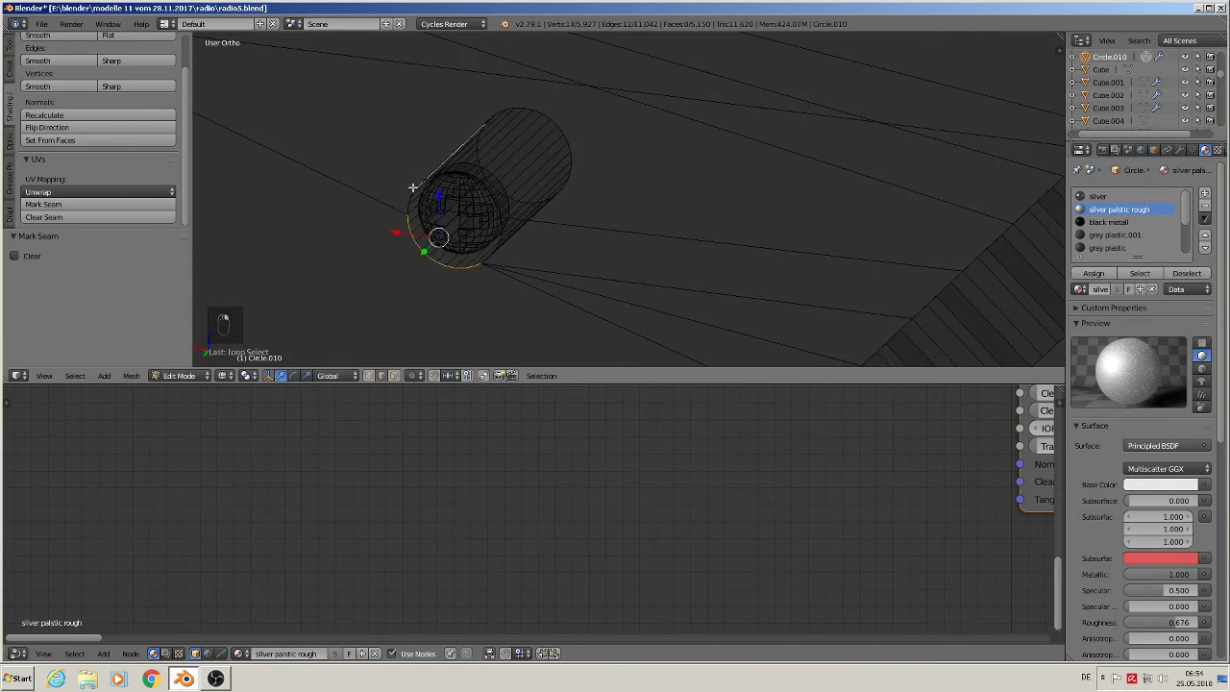
pyautogui.keyDown('alt'); pyautogui.keyDown('shift'); pyautogui.rightClick(406, 208); pyautogui.keyUp('shift'); pyautogui.keyUp('alt')
pyautogui.scroll(4, 527, 248)
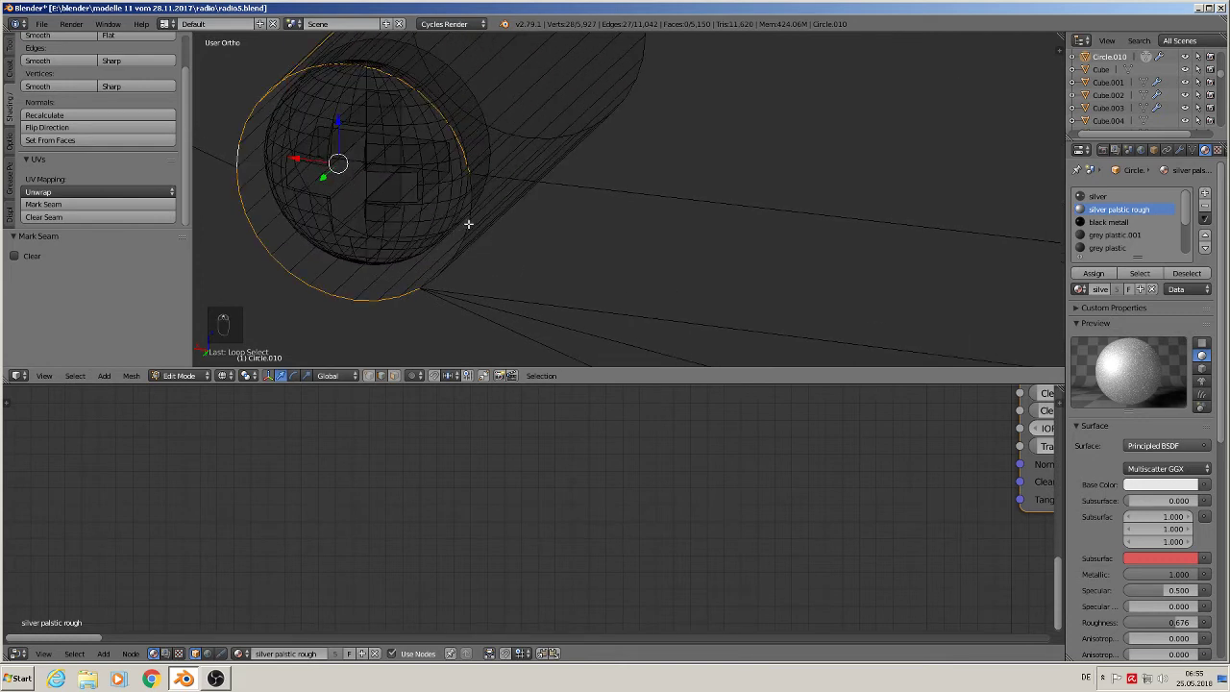
pyautogui.keyDown('alt'); pyautogui.keyDown('shift'); pyautogui.rightClick(467, 223); pyautogui.keyUp('shift'); pyautogui.keyUp('alt')
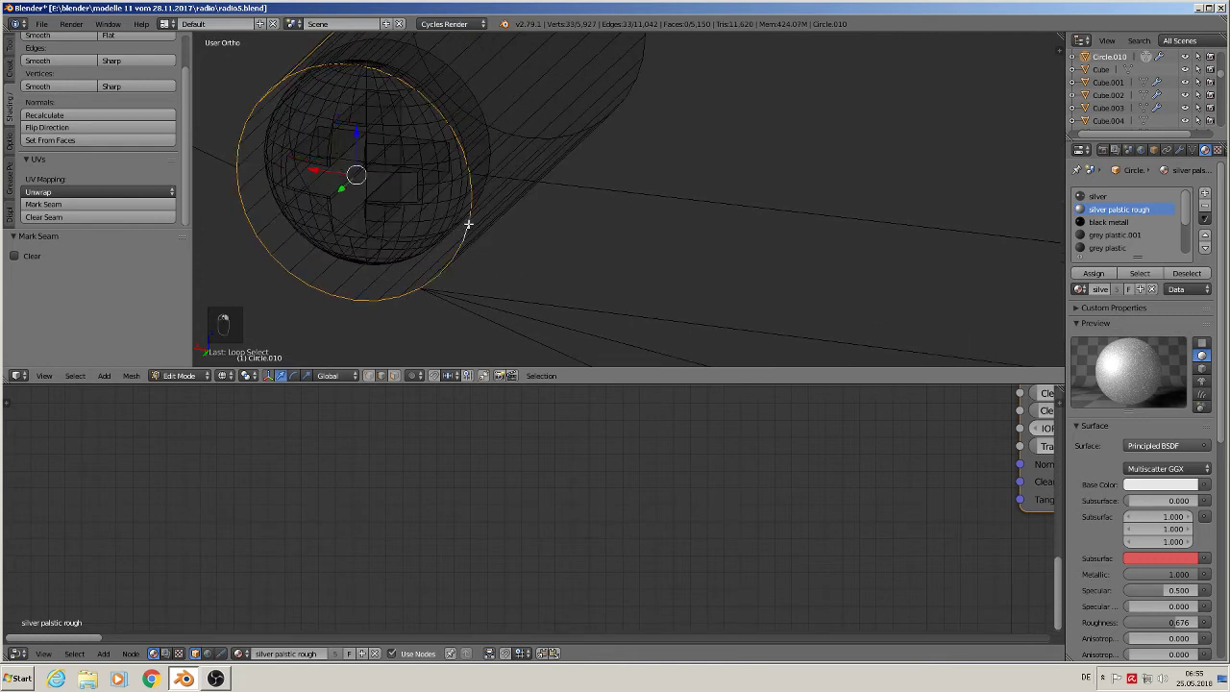
pyautogui.click(79, 205)
# - Mark the circular border of the screw hole's inner end face as a seam
pyautogui.moveTo(294, 250); pyautogui.dragTo(560, 3, button='middle')
pyautogui.keyDown('alt'); pyautogui.rightClick(618, 87); pyautogui.keyUp('alt')
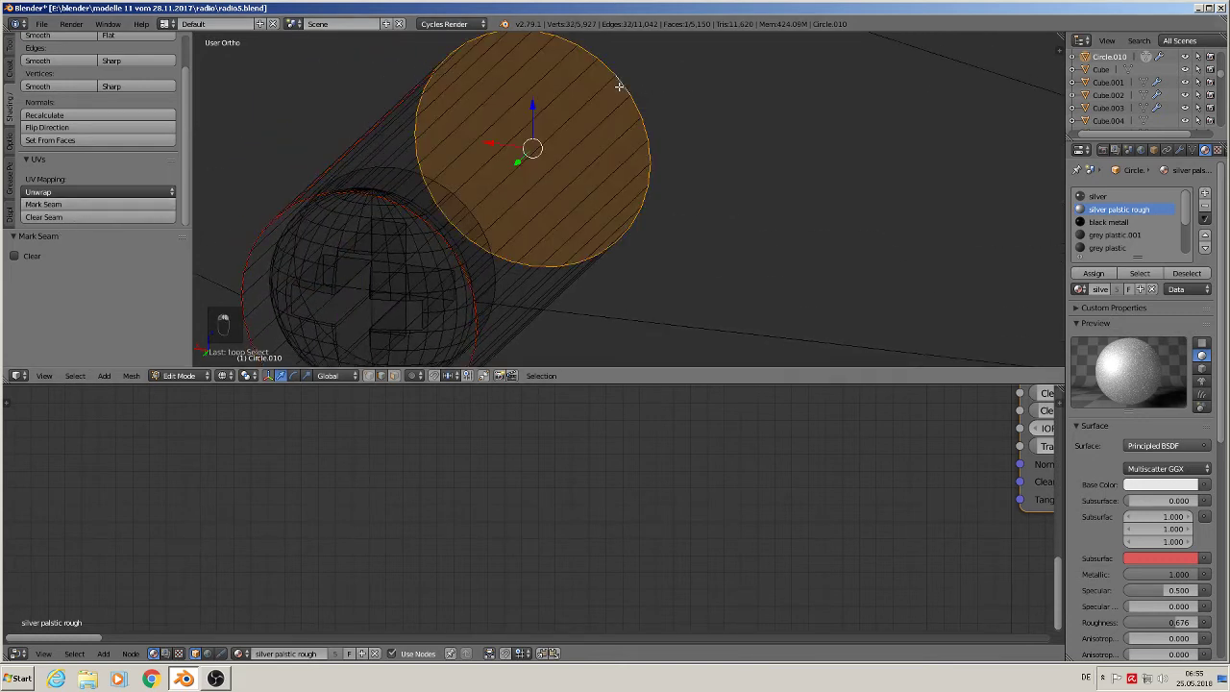
pyautogui.click(68, 204)
# - Mark the border of the screw head's flat circular base face as a seam
pyautogui.moveTo(452, 254); pyautogui.dragTo(480, 277, button='middle')
pyautogui.keyDown('alt'); pyautogui.rightClick(465, 203); pyautogui.keyUp('alt')
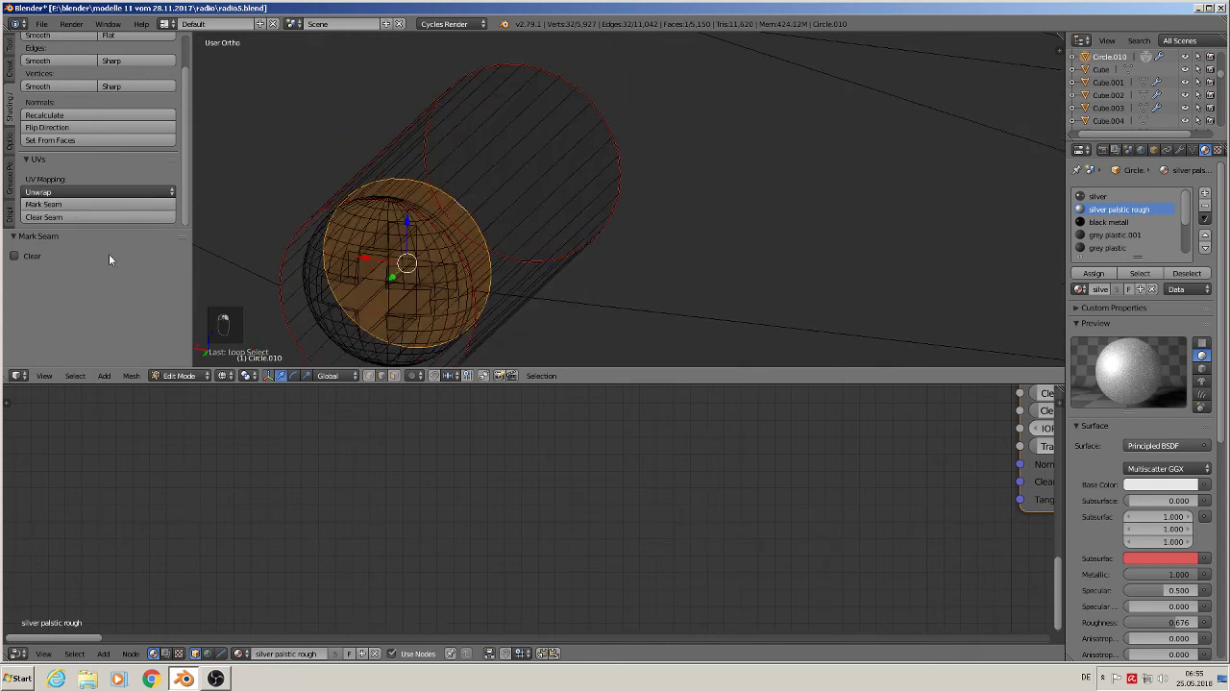
pyautogui.click(86, 205)
# - Select the two vertical edges and their connecting edge on the upper arm of the screw head's cross recess
pyautogui.scroll(2, 411, 292)
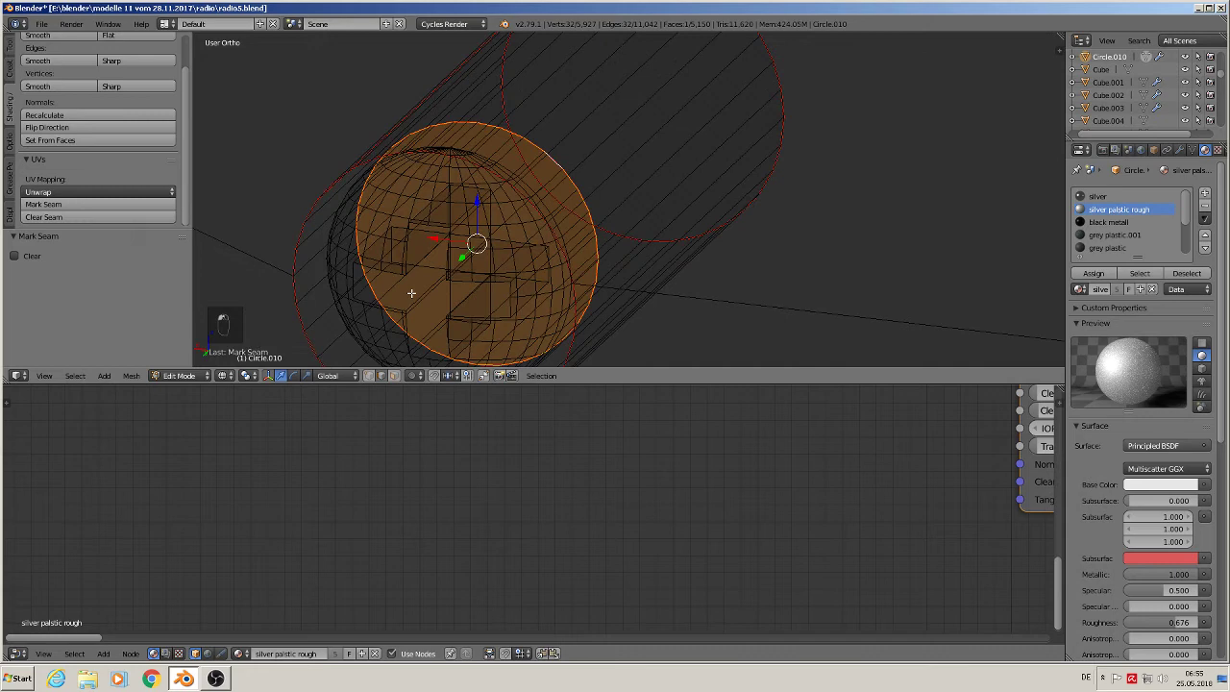
pyautogui.rightClick(408, 232)
pyautogui.scroll(4, 438, 246)
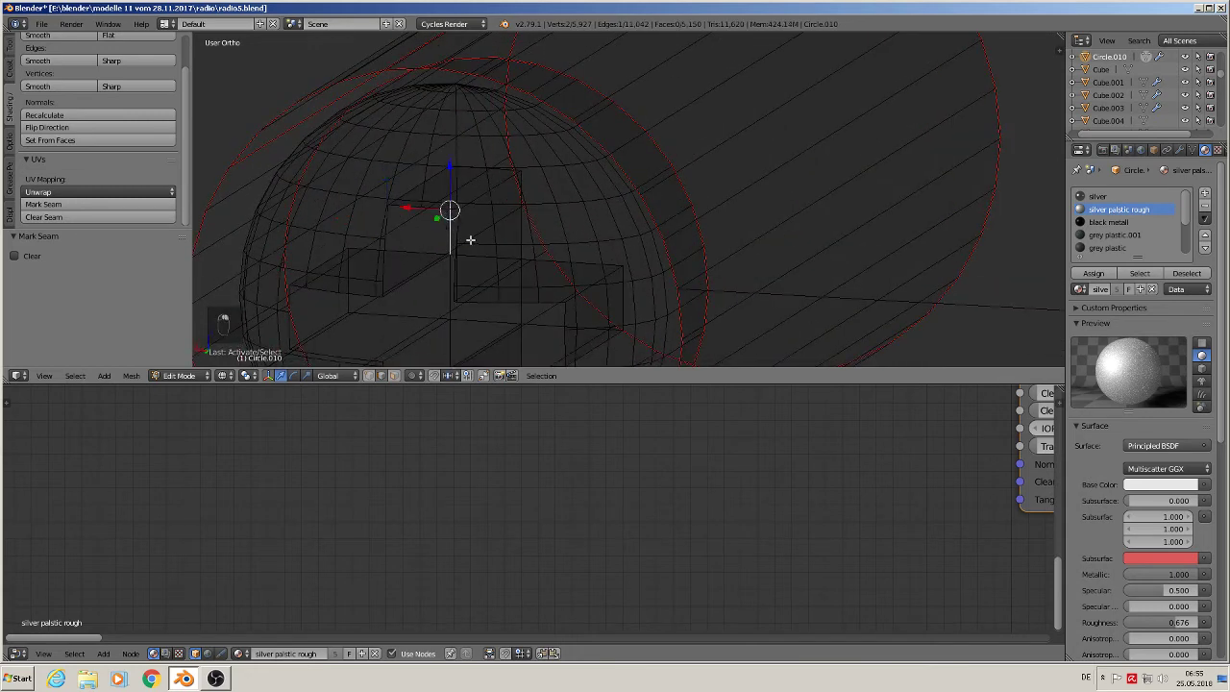
pyautogui.keyDown('shift'); pyautogui.rightClick(523, 222); pyautogui.keyUp('shift')
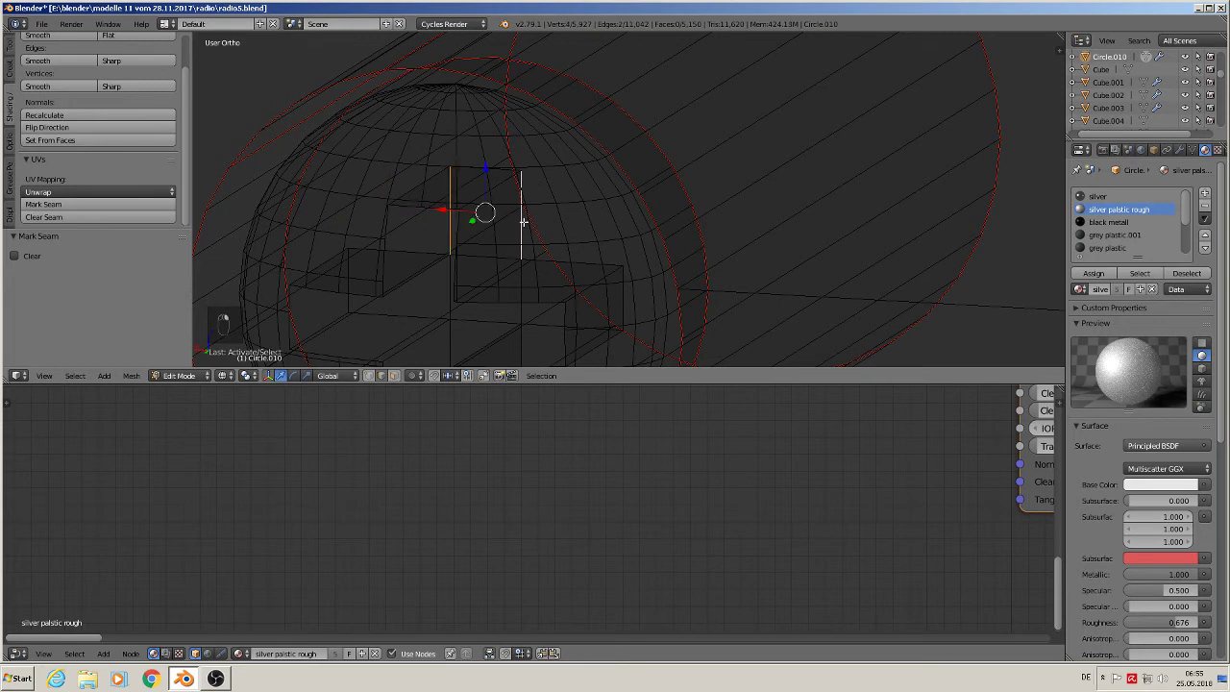
pyautogui.moveTo(491, 174); pyautogui.dragTo(497, 187, button='middle')
pyautogui.keyDown('shift'); pyautogui.rightClick(500, 172); pyautogui.keyUp('shift')
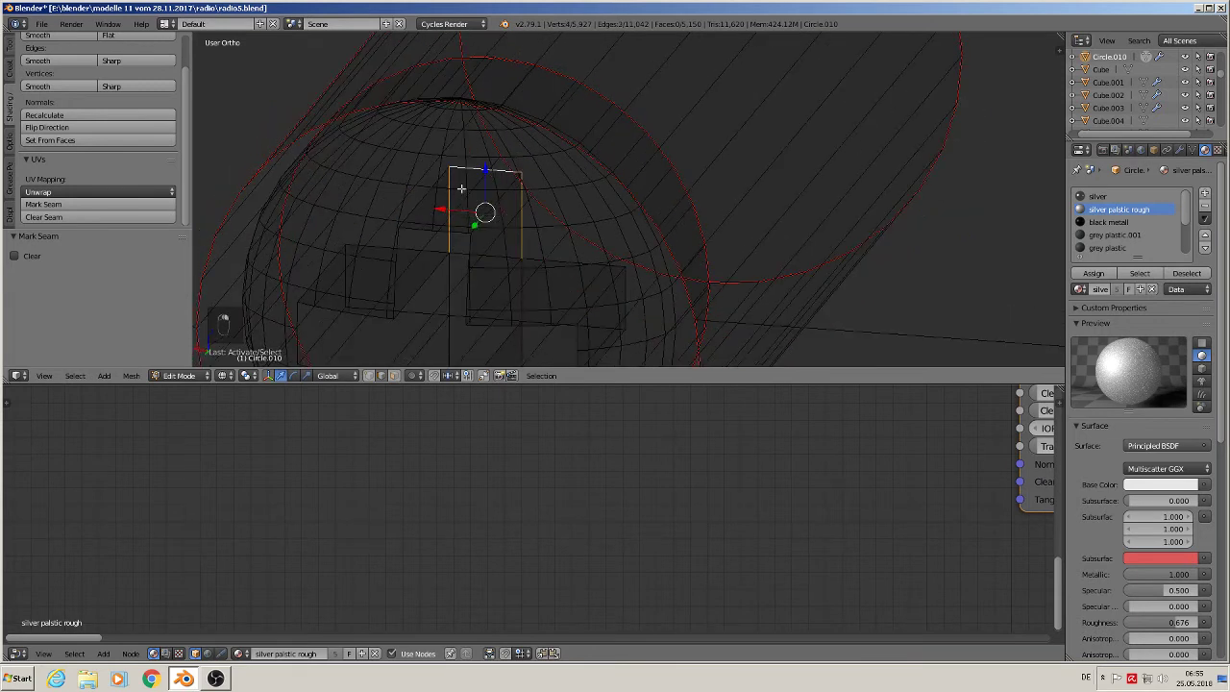
# - Add the upper, lower and end inner edges of the cross recess's left arm to the selection
pyautogui.keyDown('shift'); pyautogui.rightClick(432, 248); pyautogui.keyUp('shift')
pyautogui.moveTo(428, 312); pyautogui.dragTo(417, 278, button='middle')
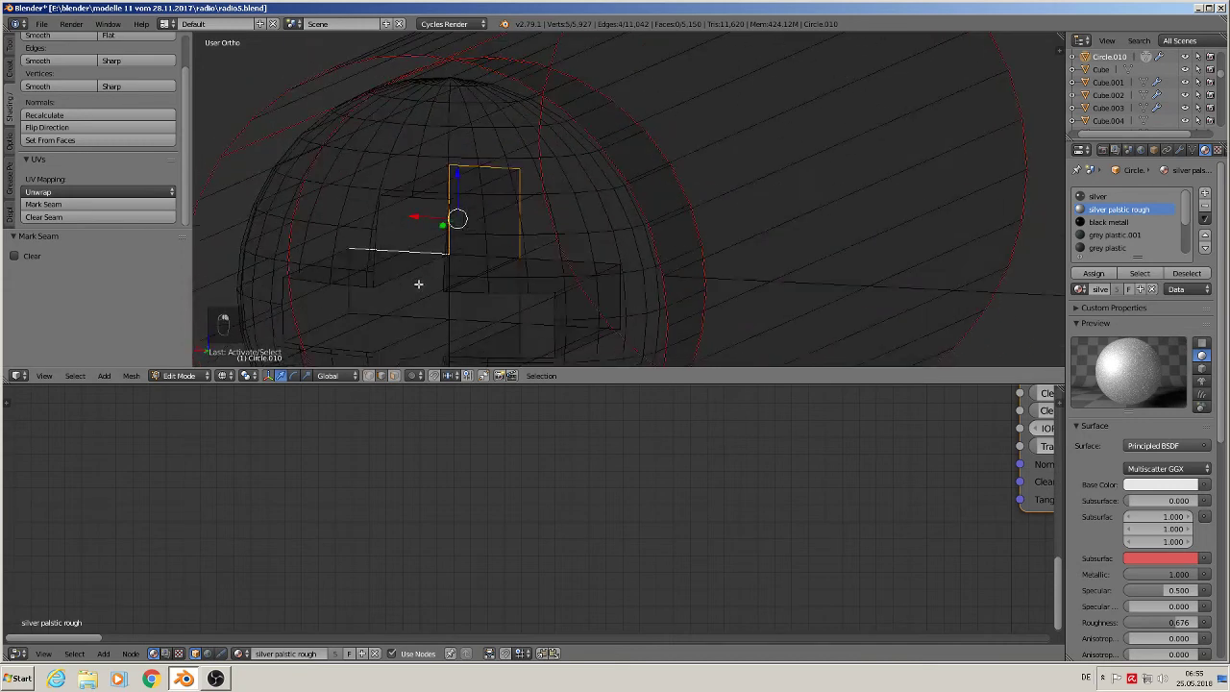
pyautogui.keyDown('shift'); pyautogui.rightClick(378, 318); pyautogui.keyUp('shift')
pyautogui.keyDown('shift'); pyautogui.rightClick(348, 303); pyautogui.keyUp('shift')
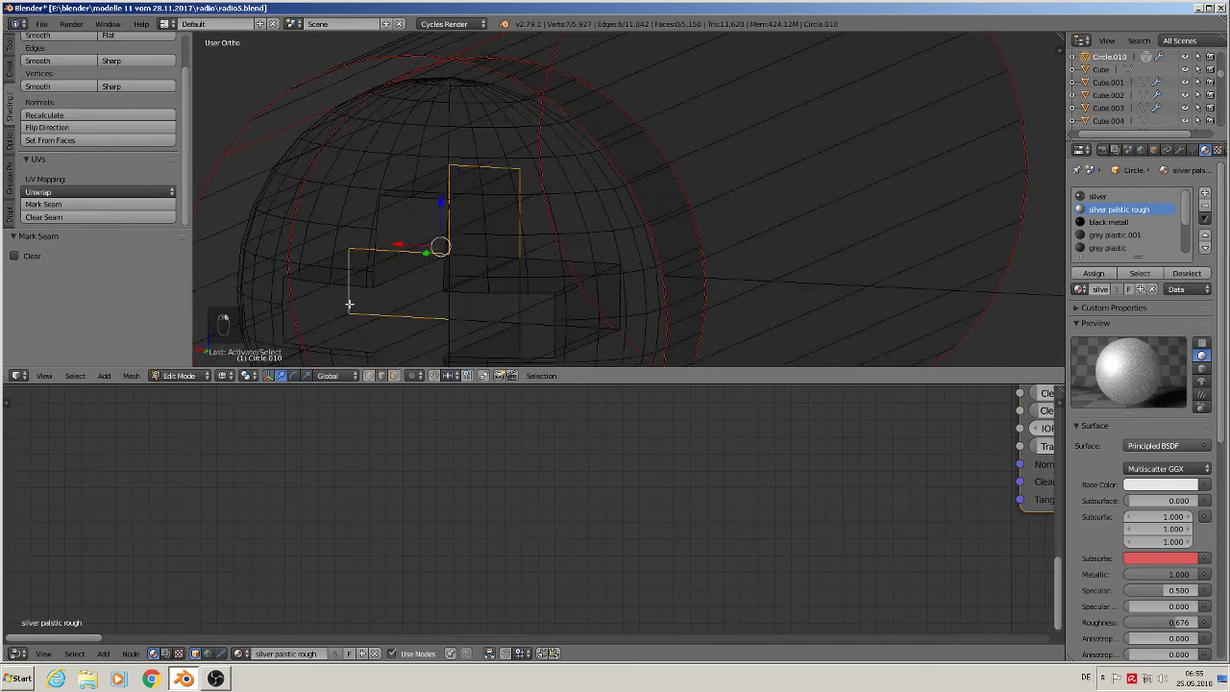
# - Add the left arm's end-wall depth edges, vertical front edge and lower front rim edges to the selection
pyautogui.keyDown('shift'); pyautogui.rightClick(319, 257); pyautogui.keyUp('shift')
pyautogui.keyDown('shift'); pyautogui.rightClick(312, 327); pyautogui.keyUp('shift')
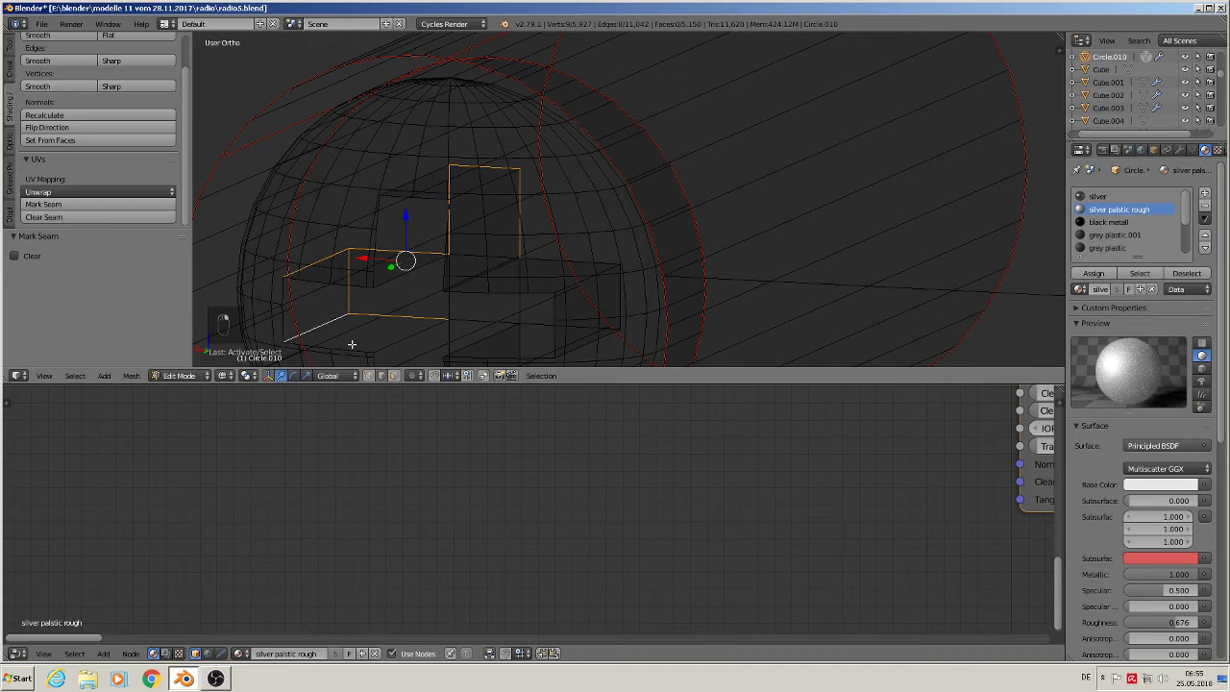
pyautogui.keyDown('shift'); pyautogui.rightClick(340, 352); pyautogui.keyUp('shift')
pyautogui.keyDown('shift'); pyautogui.rightClick(321, 347); pyautogui.keyUp('shift')
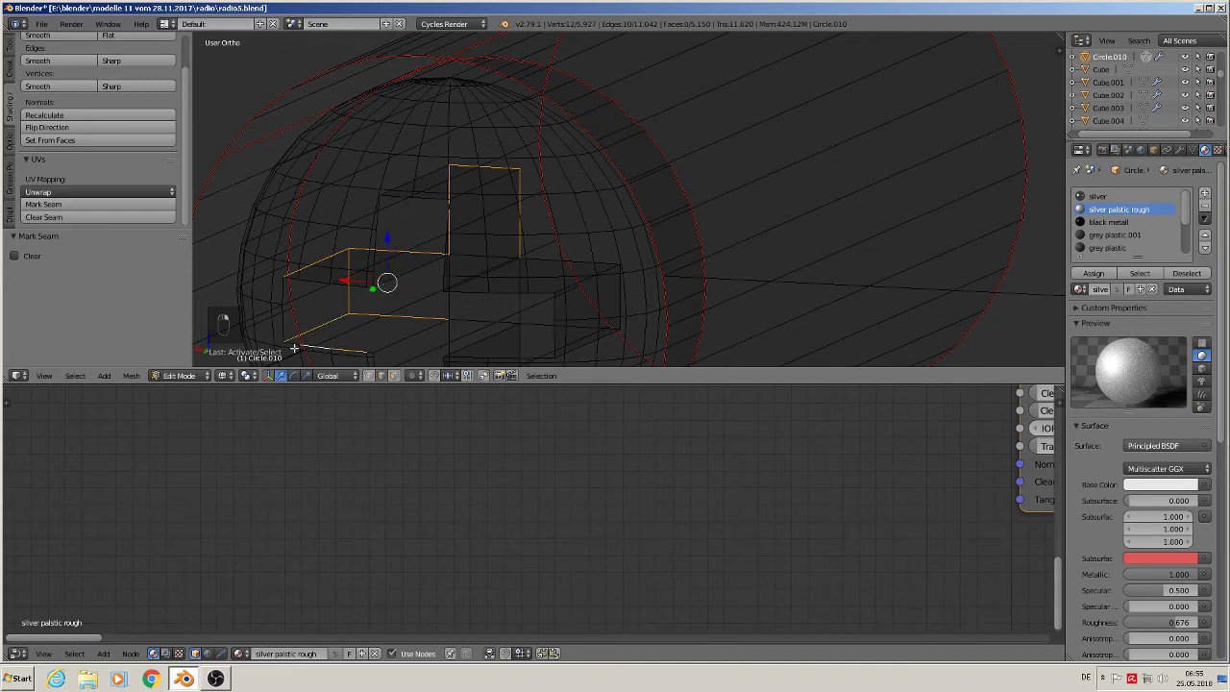
pyautogui.keyDown('shift'); pyautogui.rightClick(294, 348); pyautogui.keyUp('shift')
pyautogui.keyDown('shift'); pyautogui.rightClick(282, 323); pyautogui.keyUp('shift')
pyautogui.keyDown('shift'); pyautogui.rightClick(280, 296); pyautogui.keyUp('shift')
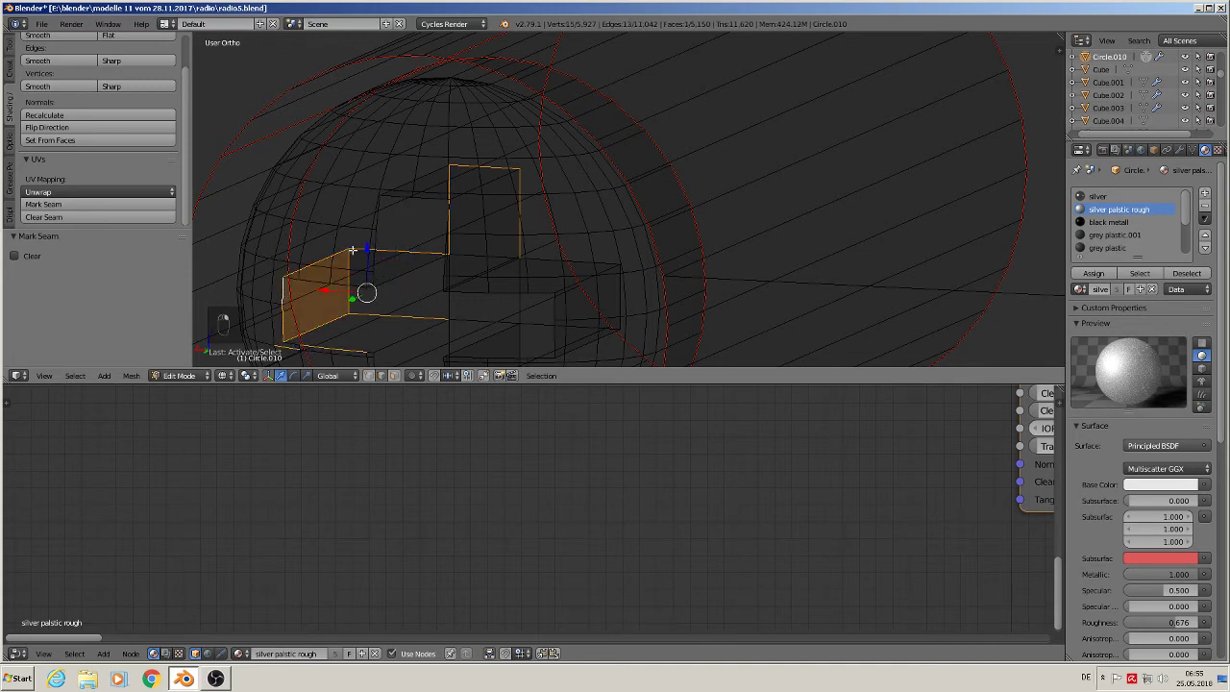
# - Add the left arm's upper front rim edges and the depth edge at its upper inner corner to the selection
pyautogui.moveTo(474, 286); pyautogui.dragTo(490, 317, button='middle')
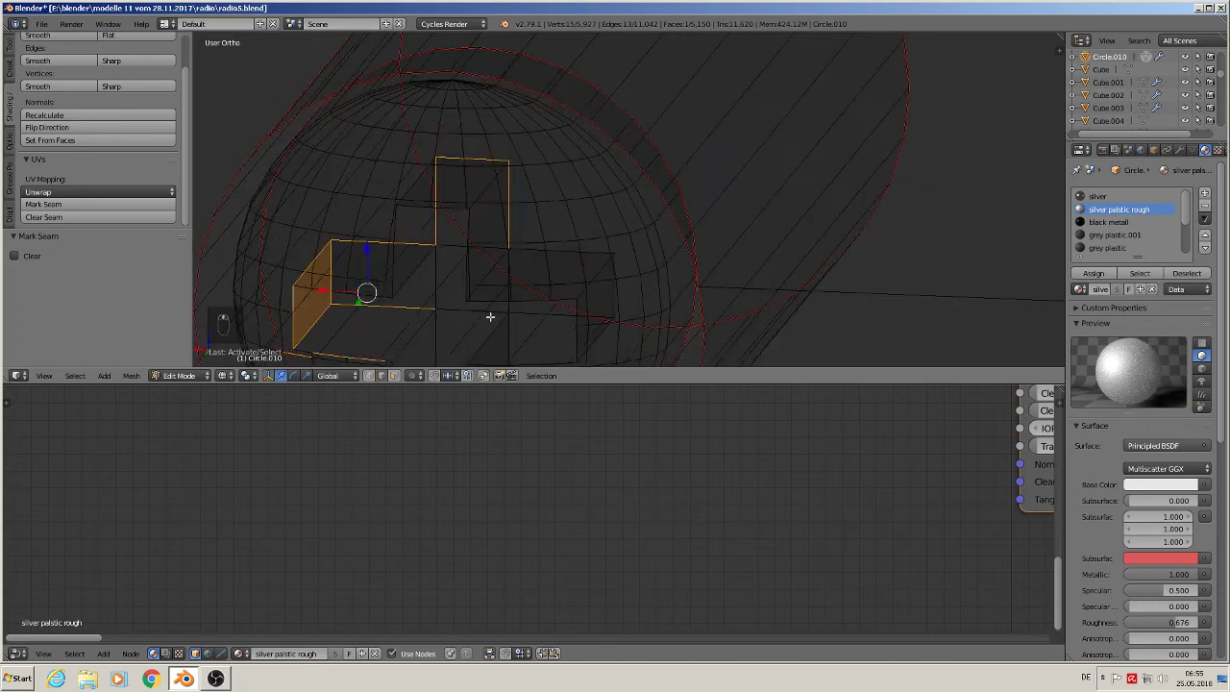
pyautogui.keyDown('shift'); pyautogui.rightClick(418, 273); pyautogui.keyUp('shift')
pyautogui.keyDown('shift'); pyautogui.rightClick(319, 291); pyautogui.keyUp('shift')
pyautogui.keyDown('shift'); pyautogui.rightClick(309, 290); pyautogui.keyUp('shift')
pyautogui.keyDown('shift'); pyautogui.rightClick(383, 302); pyautogui.keyUp('shift')
pyautogui.scroll(2, 403, 295)
pyautogui.keyDown('shift'); pyautogui.rightClick(384, 294); pyautogui.keyUp('shift')
pyautogui.scroll(1, 399, 292)
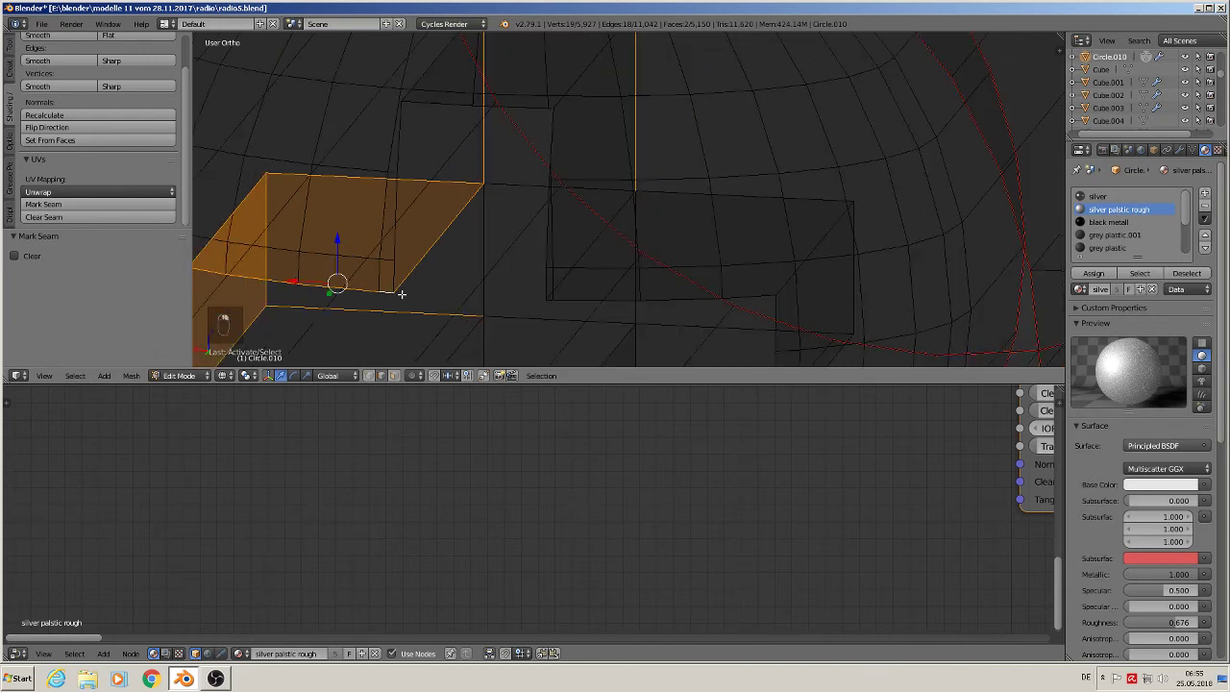
# - Add the edges outlining the upper wall of the recess's right arm to the selection
pyautogui.keyDown('shift'); pyautogui.moveTo(634, 290); pyautogui.dragTo(504, 247, button='middle'); pyautogui.keyUp('shift')
pyautogui.keyDown('shift'); pyautogui.rightClick(423, 227); pyautogui.keyUp('shift')
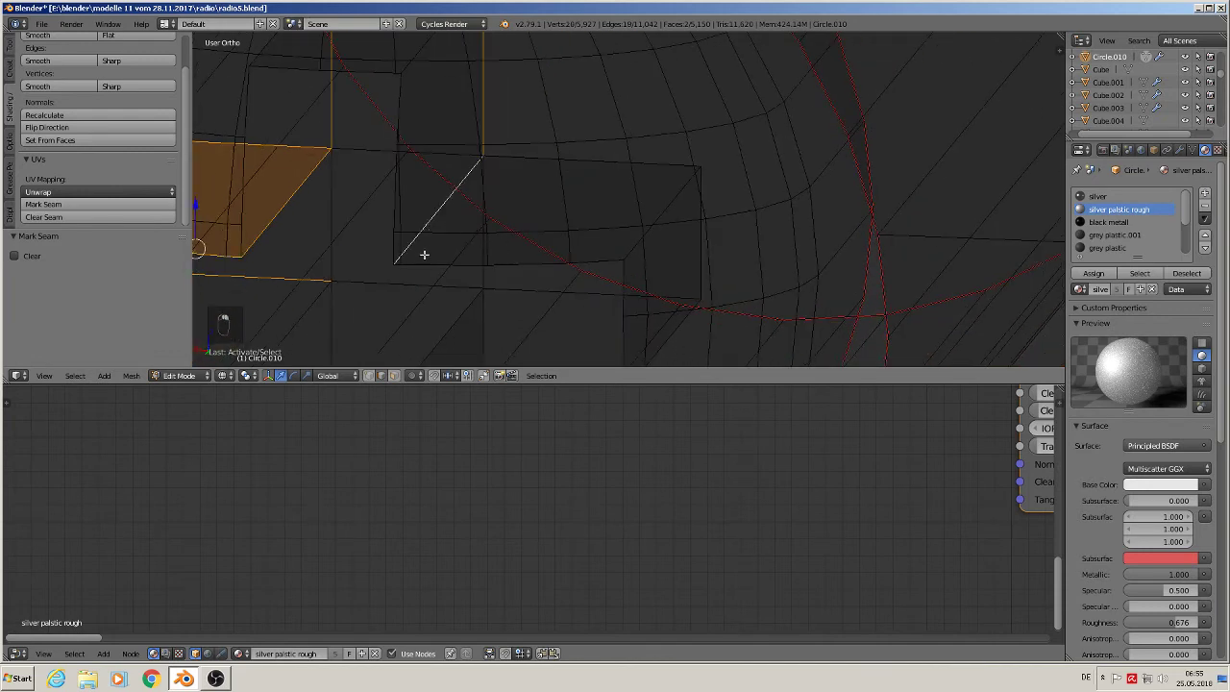
pyautogui.keyDown('shift'); pyautogui.rightClick(428, 265); pyautogui.keyUp('shift')
pyautogui.keyDown('shift'); pyautogui.rightClick(517, 271); pyautogui.keyUp('shift')
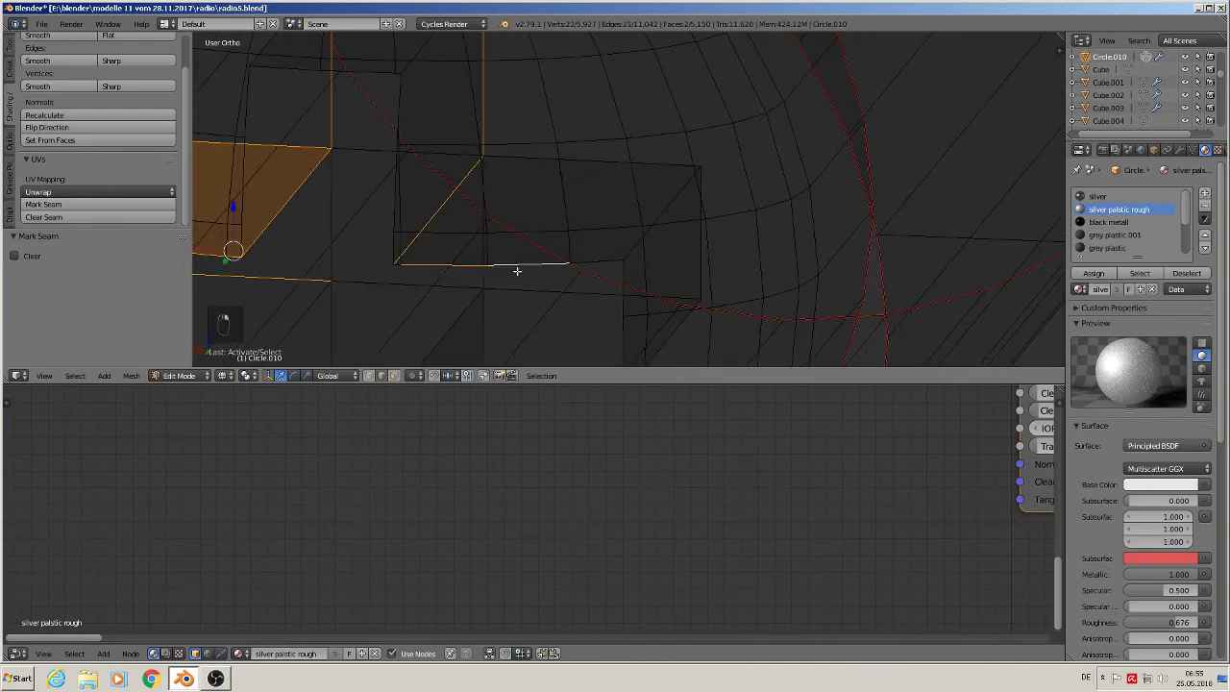
pyautogui.keyDown('shift'); pyautogui.rightClick(604, 265); pyautogui.keyUp('shift')
pyautogui.keyDown('shift'); pyautogui.rightClick(648, 234); pyautogui.keyUp('shift')
pyautogui.keyDown('shift'); pyautogui.rightClick(667, 164); pyautogui.keyUp('shift')
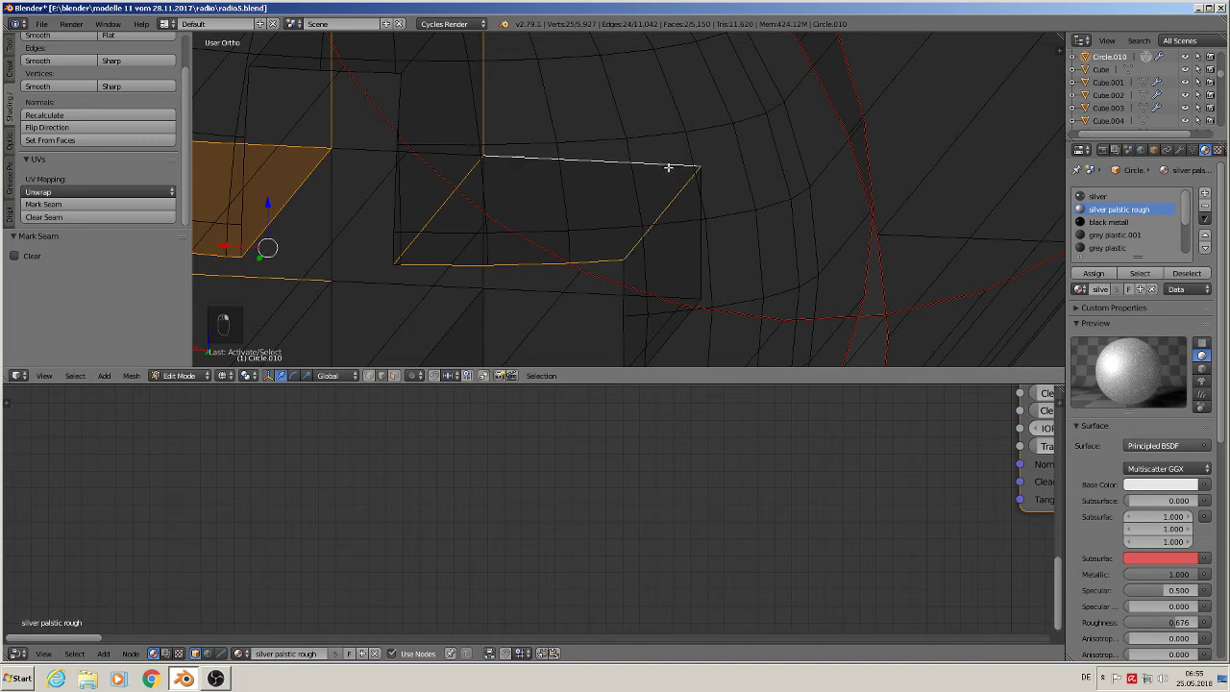
# - Add the remaining vertical and lower depth edges of the right arm's end wall to the selection
pyautogui.keyDown('shift'); pyautogui.rightClick(699, 235); pyautogui.keyUp('shift')
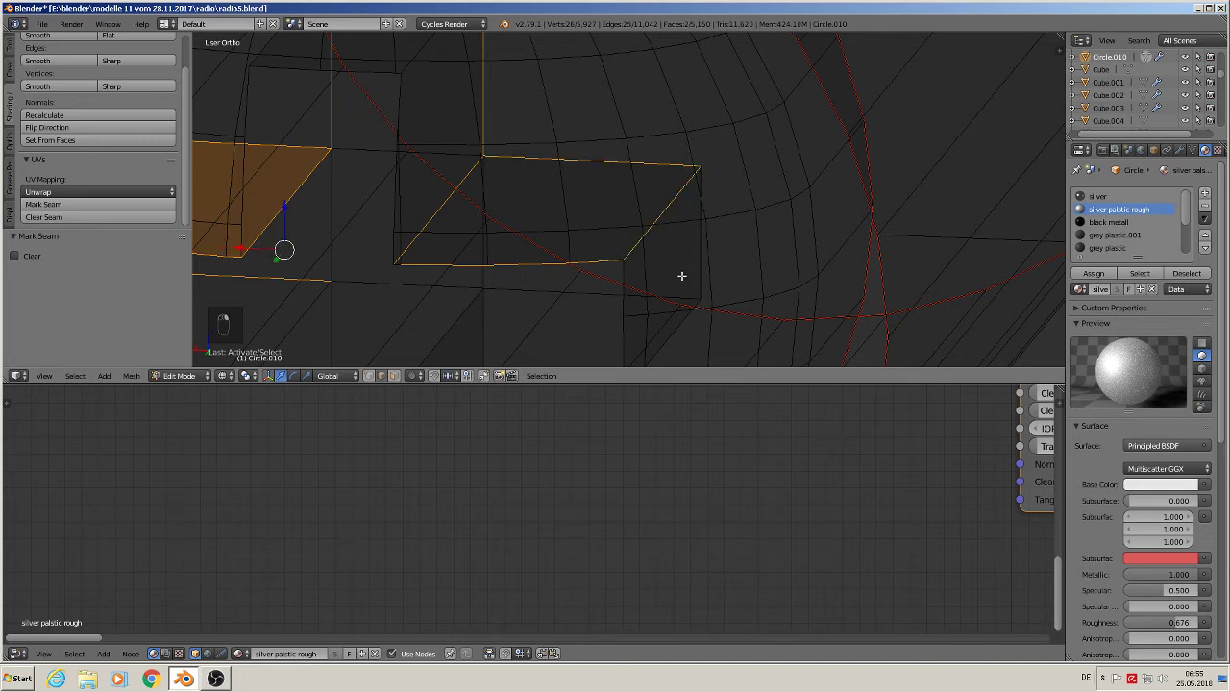
pyautogui.keyDown('shift'); pyautogui.moveTo(682, 336); pyautogui.dragTo(665, 218, button='middle'); pyautogui.keyUp('shift')
pyautogui.keyDown('shift'); pyautogui.rightClick(657, 240); pyautogui.keyUp('shift')
pyautogui.keyDown('shift'); pyautogui.rightClick(602, 237); pyautogui.keyUp('shift')
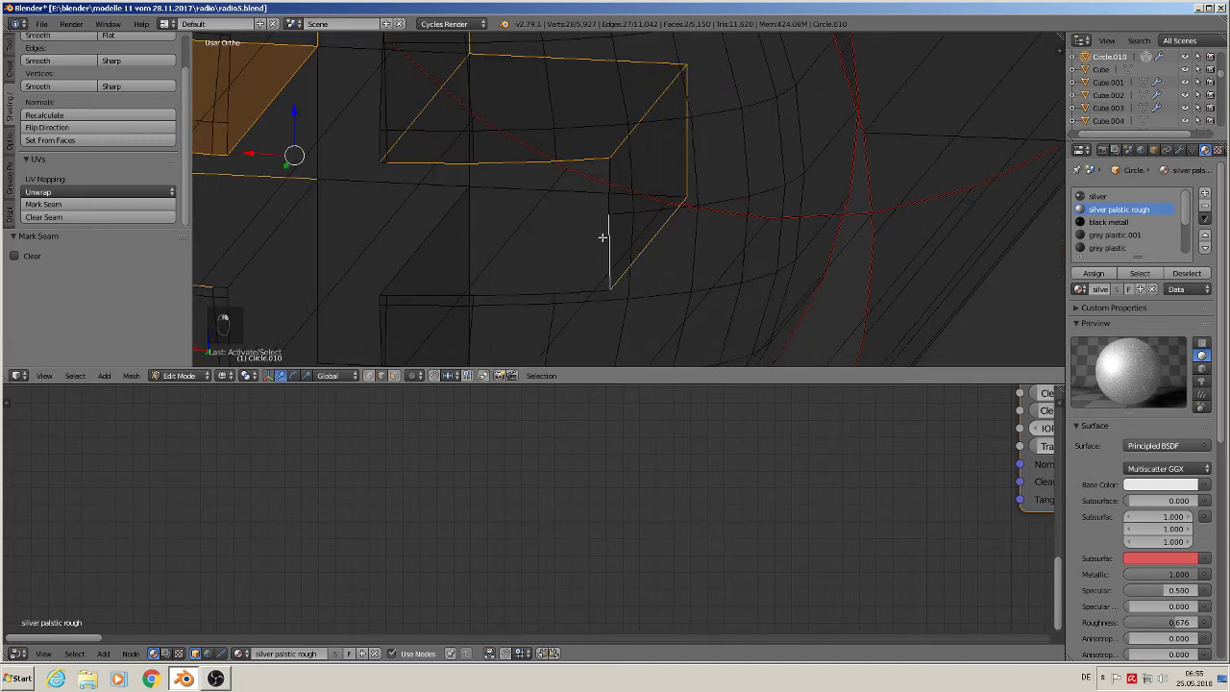
pyautogui.keyDown('shift'); pyautogui.rightClick(605, 194); pyautogui.keyUp('shift')
pyautogui.keyDown('shift'); pyautogui.rightClick(603, 199); pyautogui.keyUp('shift')
# - Add the right arm's lower front rim edges and the depth edge at its lower inner corner to the selection
pyautogui.keyDown('shift'); pyautogui.rightClick(576, 292); pyautogui.keyUp('shift')
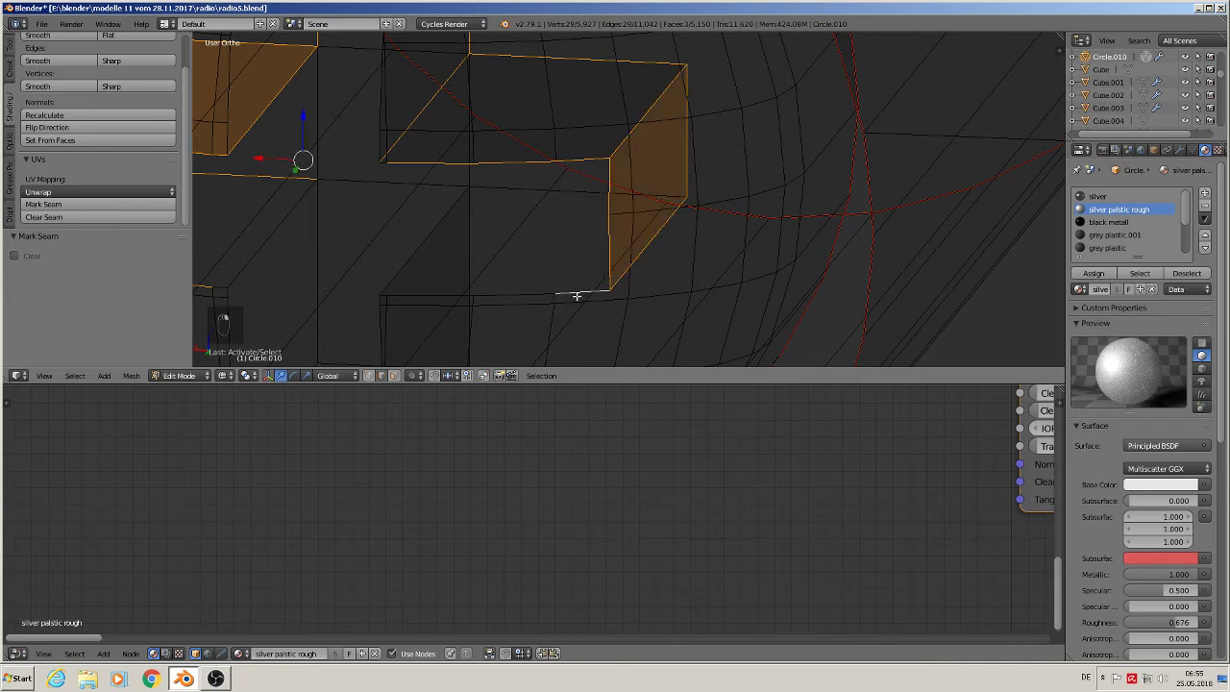
pyautogui.keyDown('shift'); pyautogui.rightClick(500, 295); pyautogui.keyUp('shift')
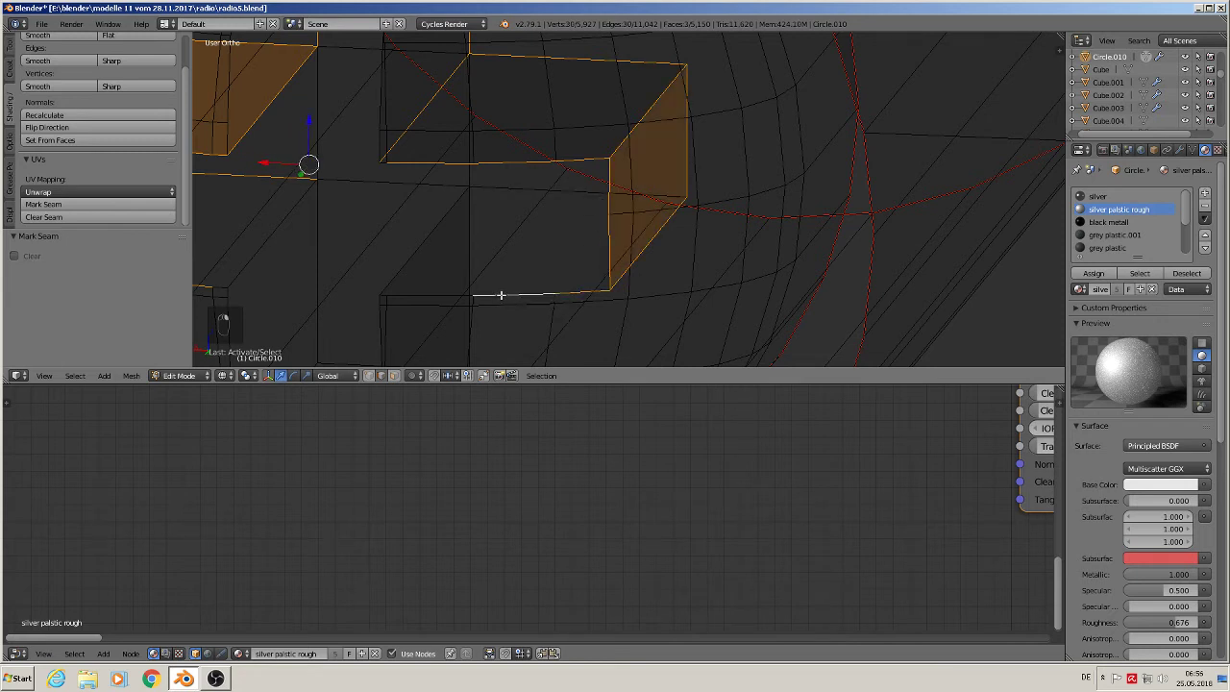
pyautogui.keyDown('shift'); pyautogui.rightClick(381, 297); pyautogui.keyUp('shift')
pyautogui.keyDown('shift'); pyautogui.moveTo(385, 303); pyautogui.dragTo(502, 248, button='middle'); pyautogui.keyUp('shift')
pyautogui.keyDown('shift'); pyautogui.rightClick(475, 197); pyautogui.keyUp('shift')
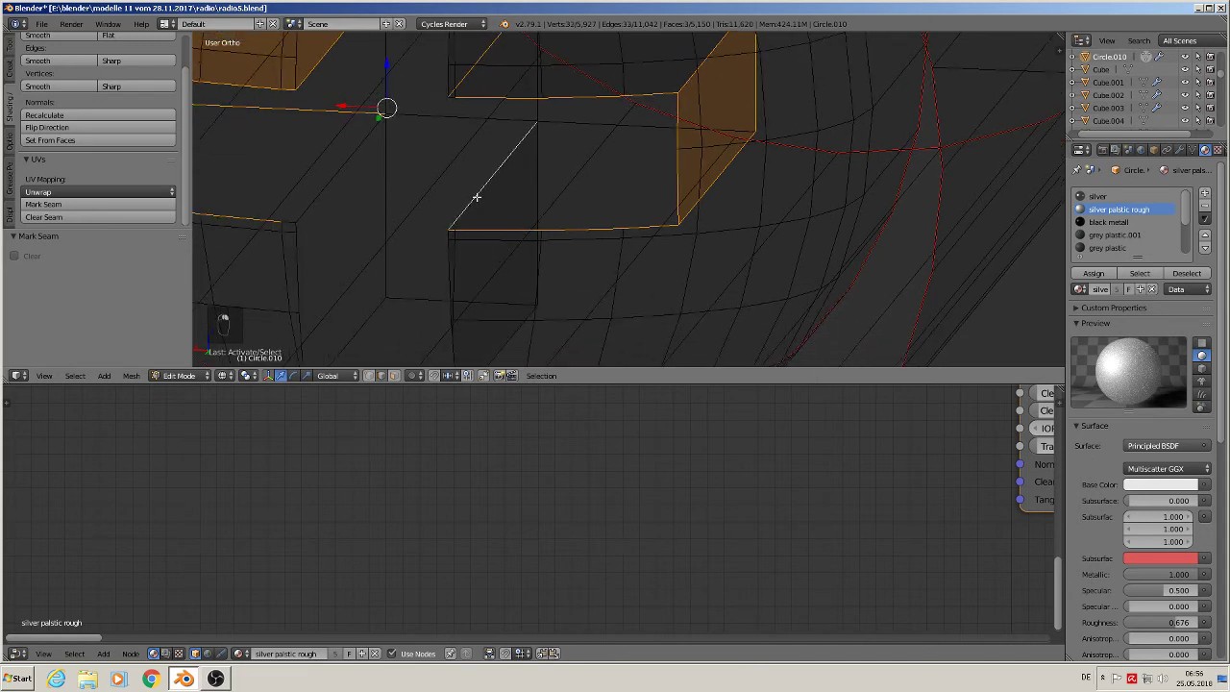
# - Add the left arm's lower inner-corner depth edge and both vertical front rims of the lower arm to the selection
pyautogui.keyDown('shift'); pyautogui.rightClick(315, 197); pyautogui.keyUp('shift')
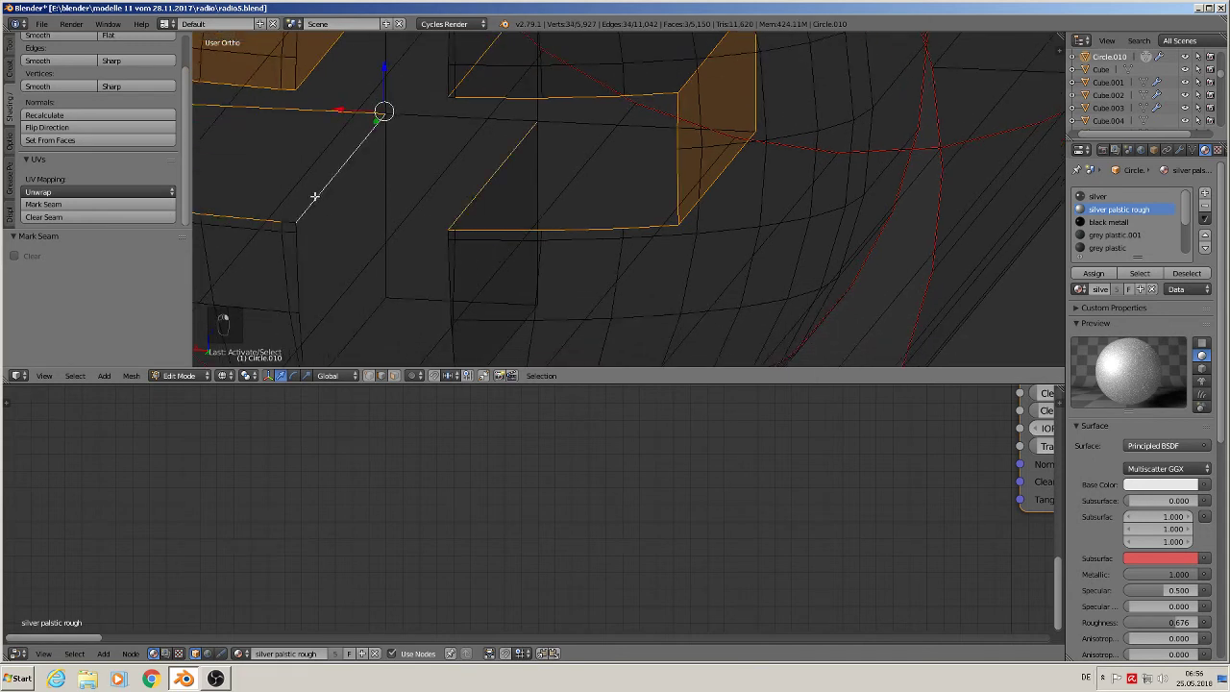
pyautogui.keyDown('shift'); pyautogui.rightClick(306, 258); pyautogui.keyUp('shift')
pyautogui.keyDown('shift'); pyautogui.moveTo(402, 302); pyautogui.dragTo(410, 234, button='middle'); pyautogui.keyUp('shift')
pyautogui.keyDown('shift'); pyautogui.rightClick(299, 174); pyautogui.keyUp('shift')
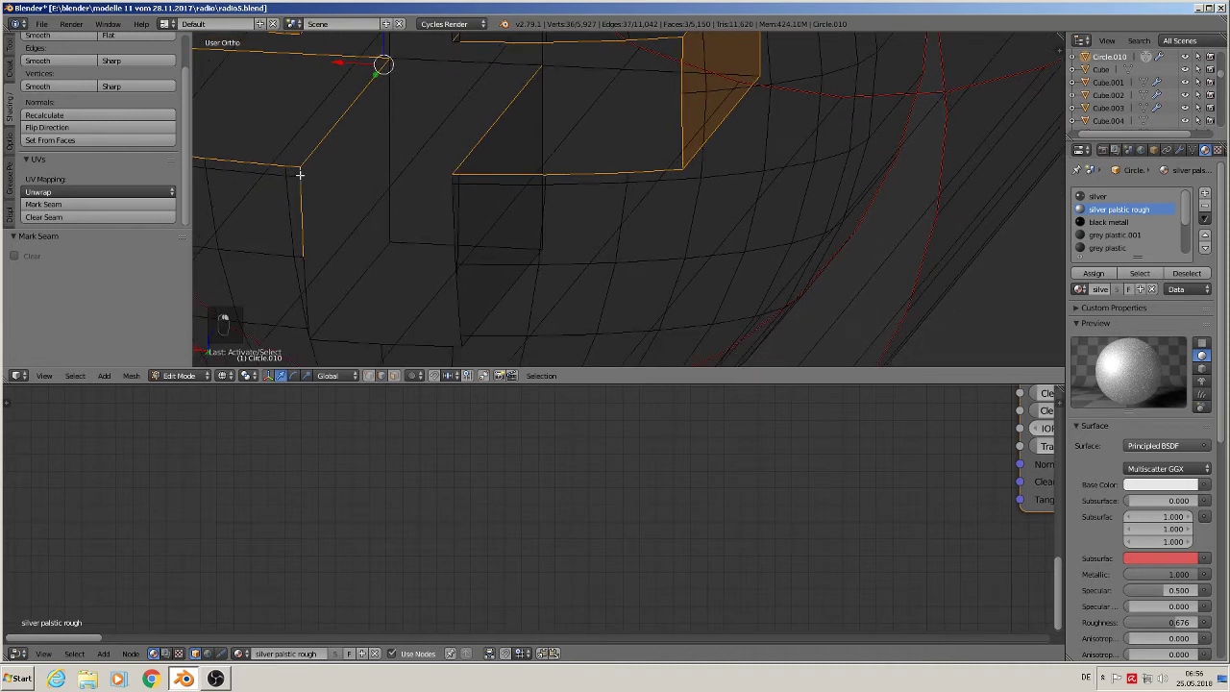
pyautogui.keyDown('shift'); pyautogui.rightClick(452, 252); pyautogui.keyUp('shift')
pyautogui.moveTo(419, 304); pyautogui.dragTo(410, 291, button='middle')
pyautogui.keyDown('shift'); pyautogui.rightClick(299, 272); pyautogui.keyUp('shift')
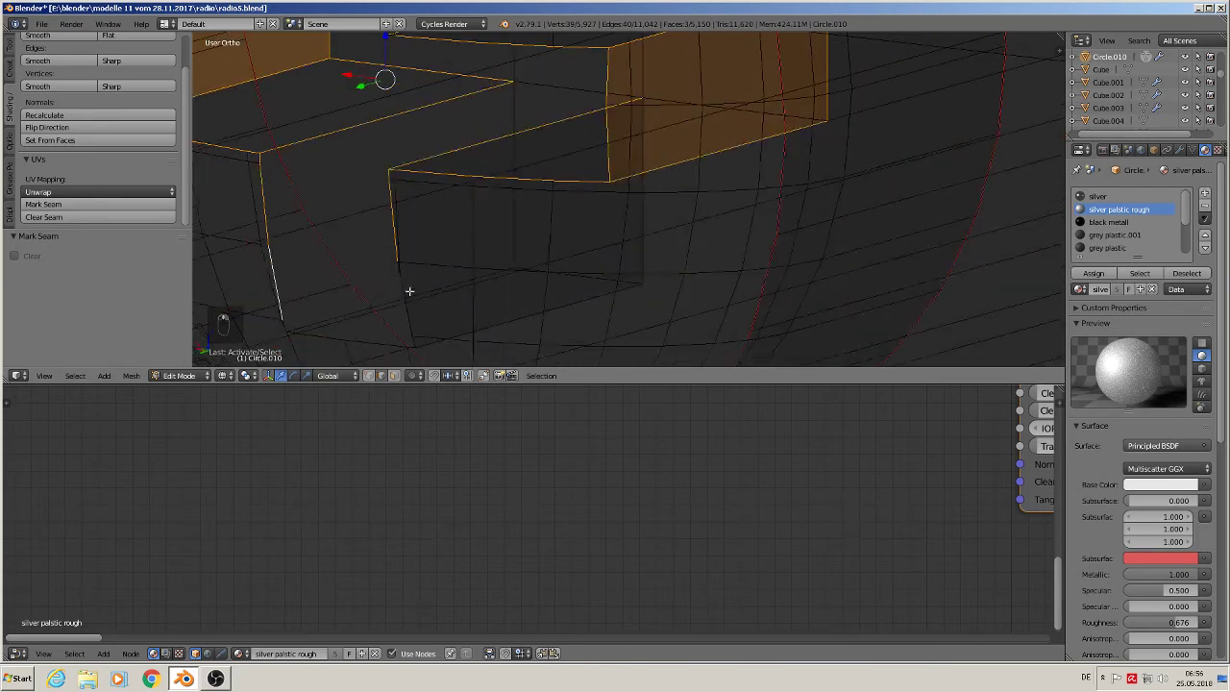
pyautogui.keyDown('shift'); pyautogui.rightClick(403, 291); pyautogui.keyUp('shift')
pyautogui.keyDown('shift'); pyautogui.rightClick(396, 268); pyautogui.keyUp('shift')
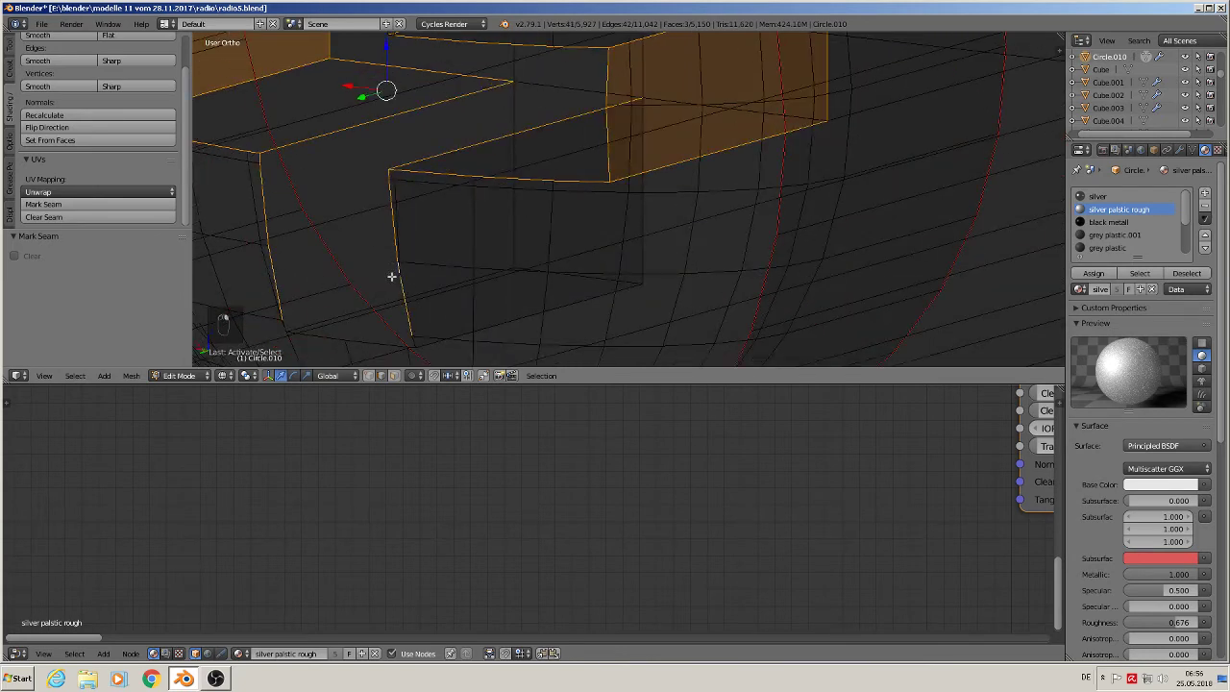
# - Add the short edge segments along the bottom front rim of the recess's lower arm to the selection
pyautogui.scroll(5, 392, 277)
pyautogui.scroll(-3, 396, 297)
pyautogui.keyDown('shift'); pyautogui.moveTo(405, 328); pyautogui.dragTo(509, 179, button='middle'); pyautogui.keyUp('shift')
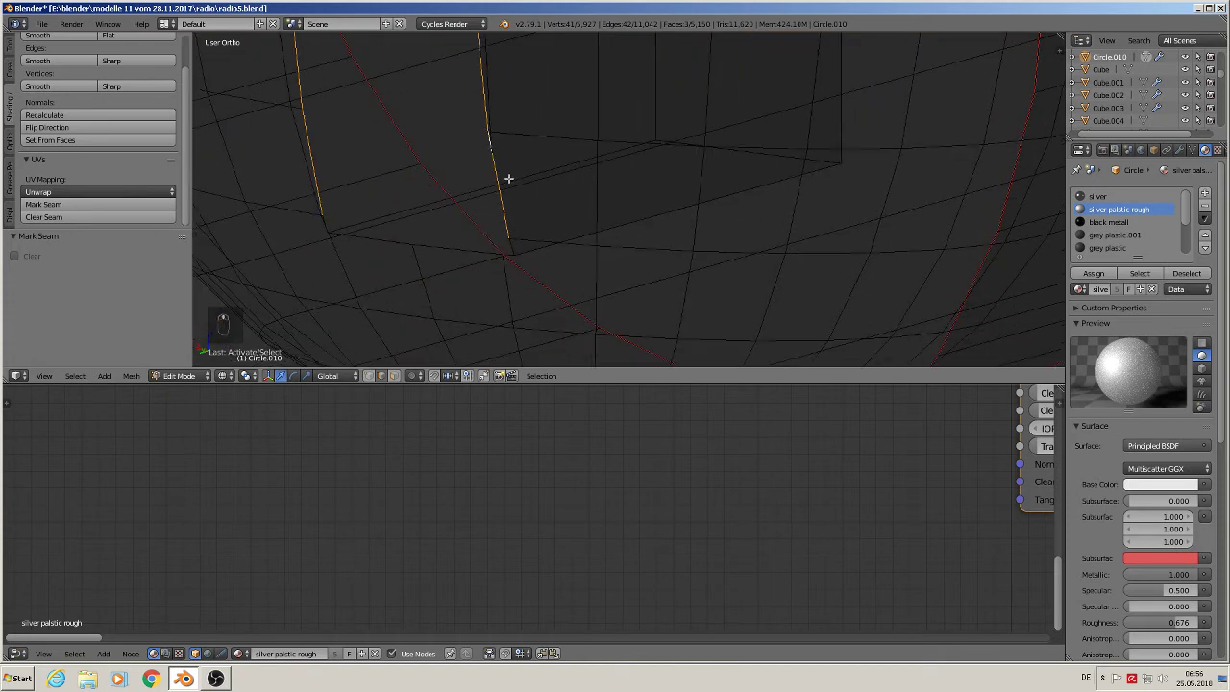
pyautogui.keyDown('shift'); pyautogui.rightClick(512, 247); pyautogui.keyUp('shift')
pyautogui.keyDown('shift'); pyautogui.rightClick(436, 250); pyautogui.keyUp('shift')
pyautogui.keyDown('shift'); pyautogui.rightClick(340, 225); pyautogui.keyUp('shift')
pyautogui.keyDown('shift'); pyautogui.rightClick(328, 218); pyautogui.keyUp('shift')
# - Add the lower arm's two bottom depth edges and its three inner back edges to the selection
pyautogui.keyDown('shift'); pyautogui.moveTo(735, 175); pyautogui.dragTo(736, 266, button='middle'); pyautogui.keyUp('shift')
pyautogui.keyDown('shift'); pyautogui.rightClick(705, 282); pyautogui.keyUp('shift')
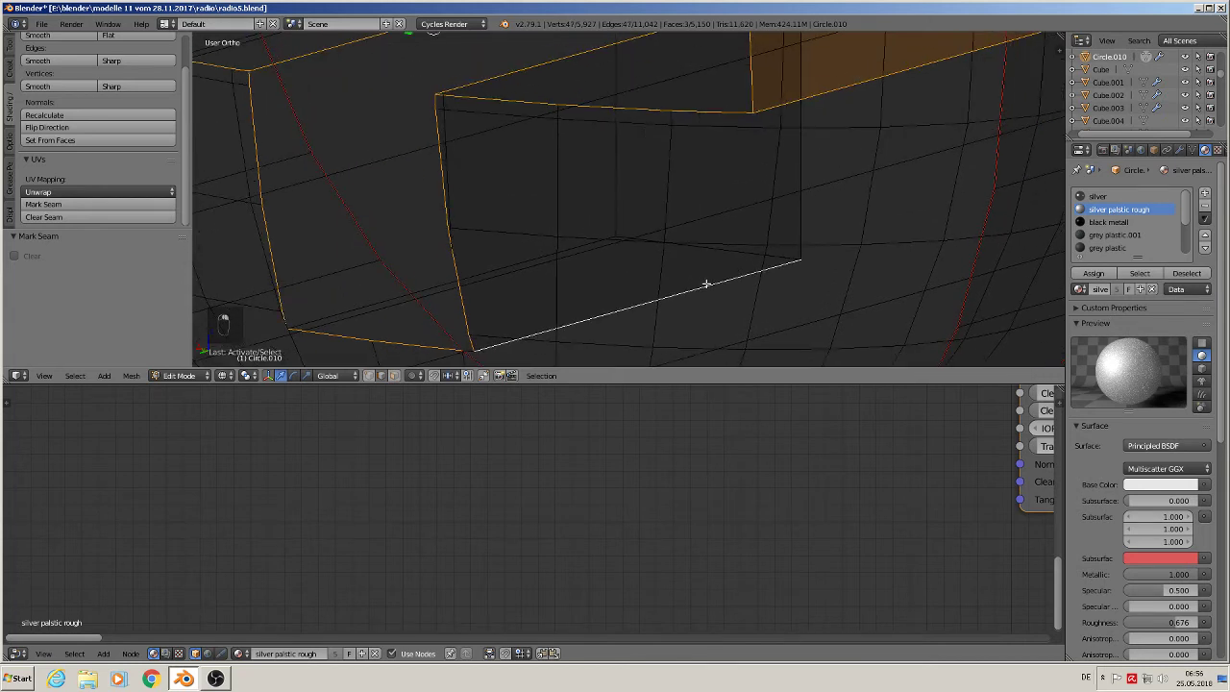
pyautogui.keyDown('shift'); pyautogui.rightClick(802, 221); pyautogui.keyUp('shift')
pyautogui.keyDown('shift'); pyautogui.rightClick(713, 252); pyautogui.keyUp('shift')
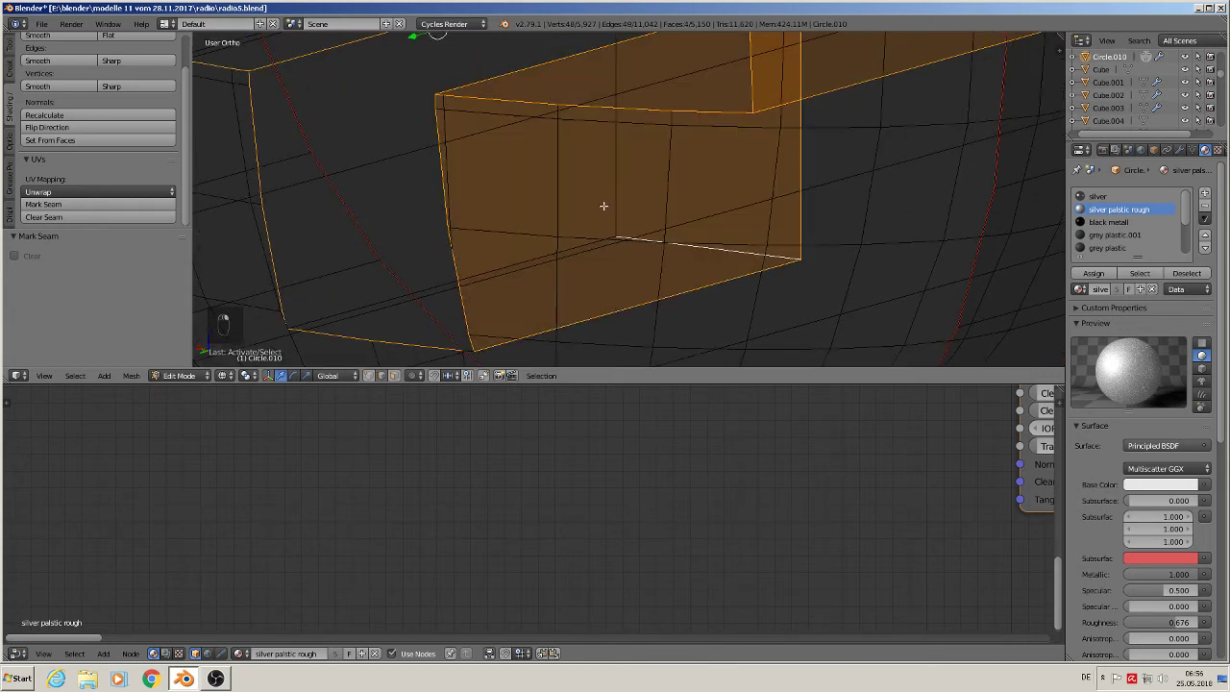
pyautogui.keyDown('shift'); pyautogui.rightClick(605, 202); pyautogui.keyUp('shift')
pyautogui.keyDown('shift'); pyautogui.rightClick(398, 298); pyautogui.keyUp('shift')
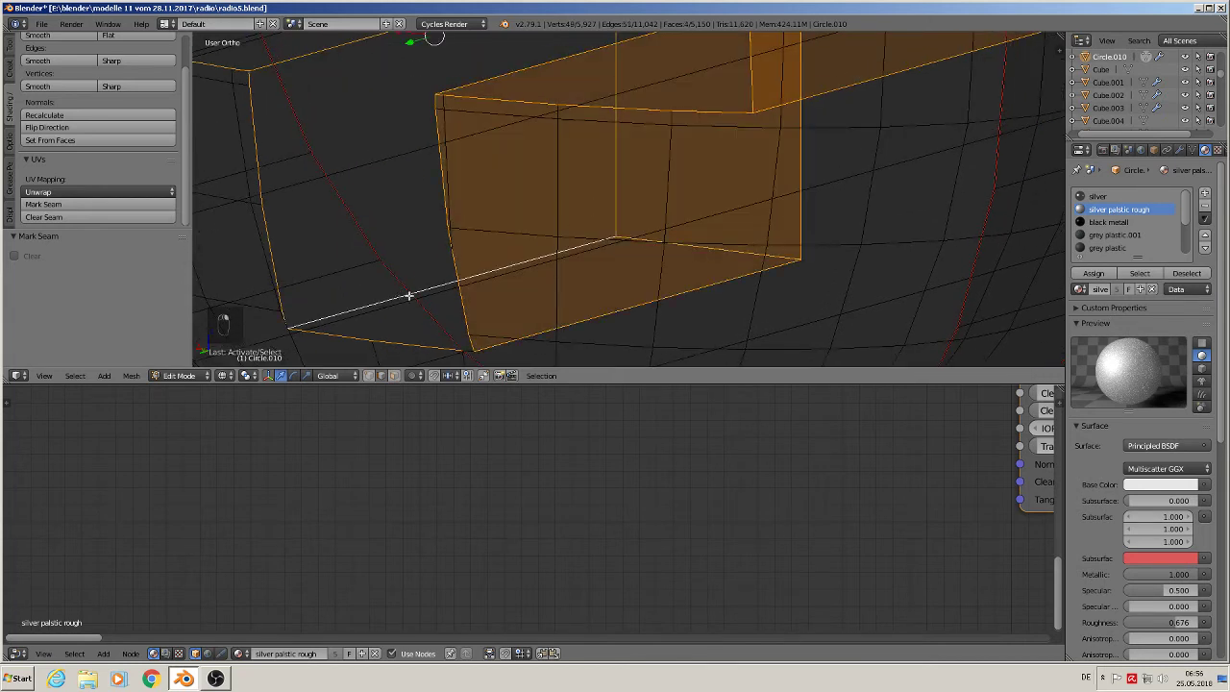
# - Deselect the stray edge beyond the left arm's lower outer corner and select the missing lower rim segment
pyautogui.moveTo(412, 291); pyautogui.dragTo(630, 310, button='middle')
pyautogui.scroll(-3, 570, 284)
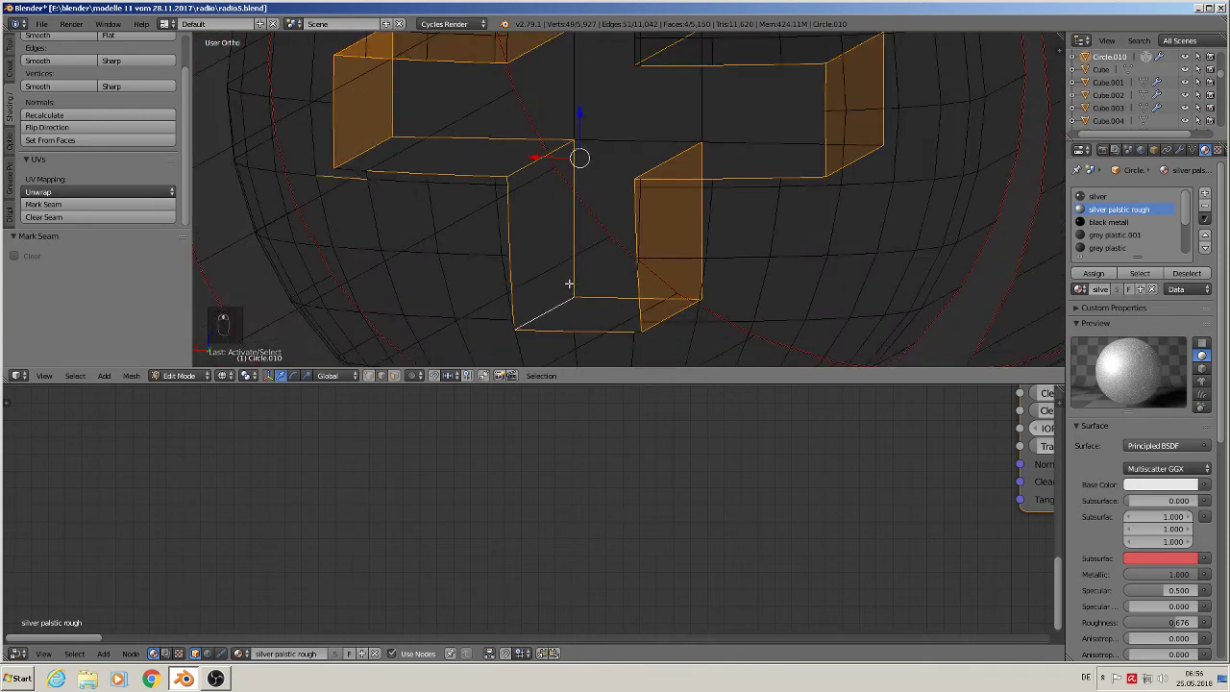
pyautogui.keyDown('shift'); pyautogui.rightClick(330, 176); pyautogui.keyUp('shift')
pyautogui.keyDown('shift'); pyautogui.rightClick(347, 167); pyautogui.keyUp('shift')
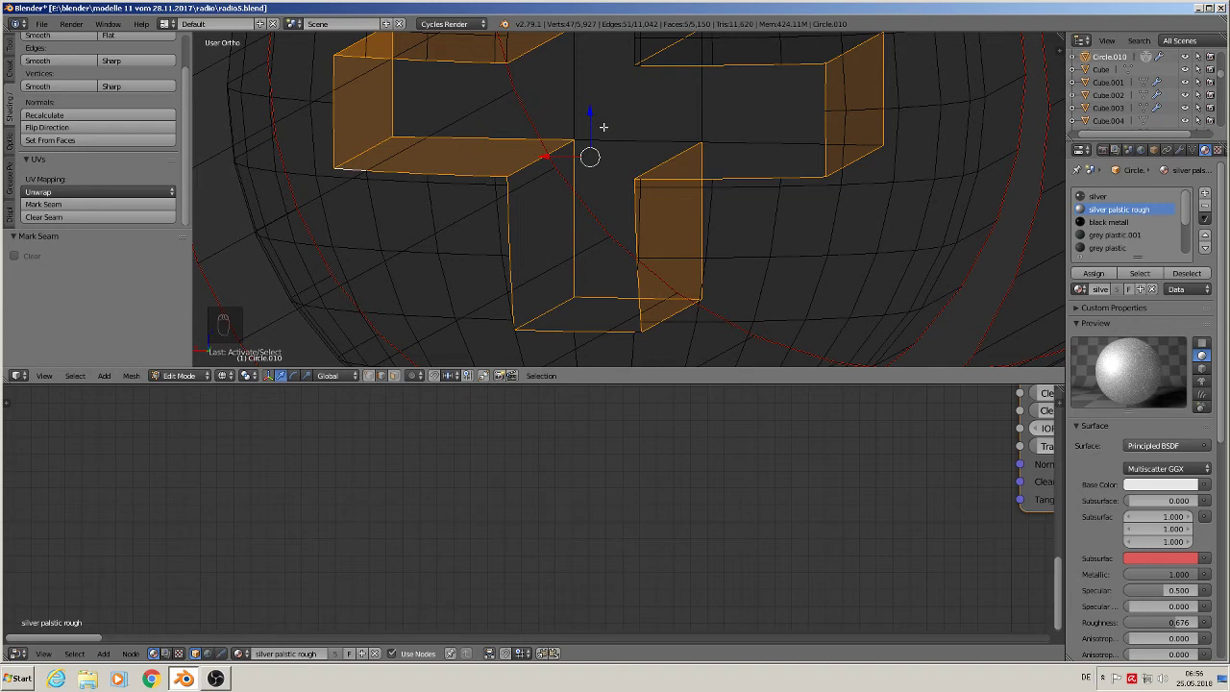
# - Add the right vertical front rim and the top front rim edges of the recess's upper arm to the selection
pyautogui.scroll(6, 707, 93)
pyautogui.keyDown('shift'); pyautogui.moveTo(574, 71); pyautogui.dragTo(502, 253, button='middle'); pyautogui.keyUp('shift')
pyautogui.scroll(-6, 560, 247)
pyautogui.keyDown('shift'); pyautogui.rightClick(497, 237); pyautogui.keyUp('shift')
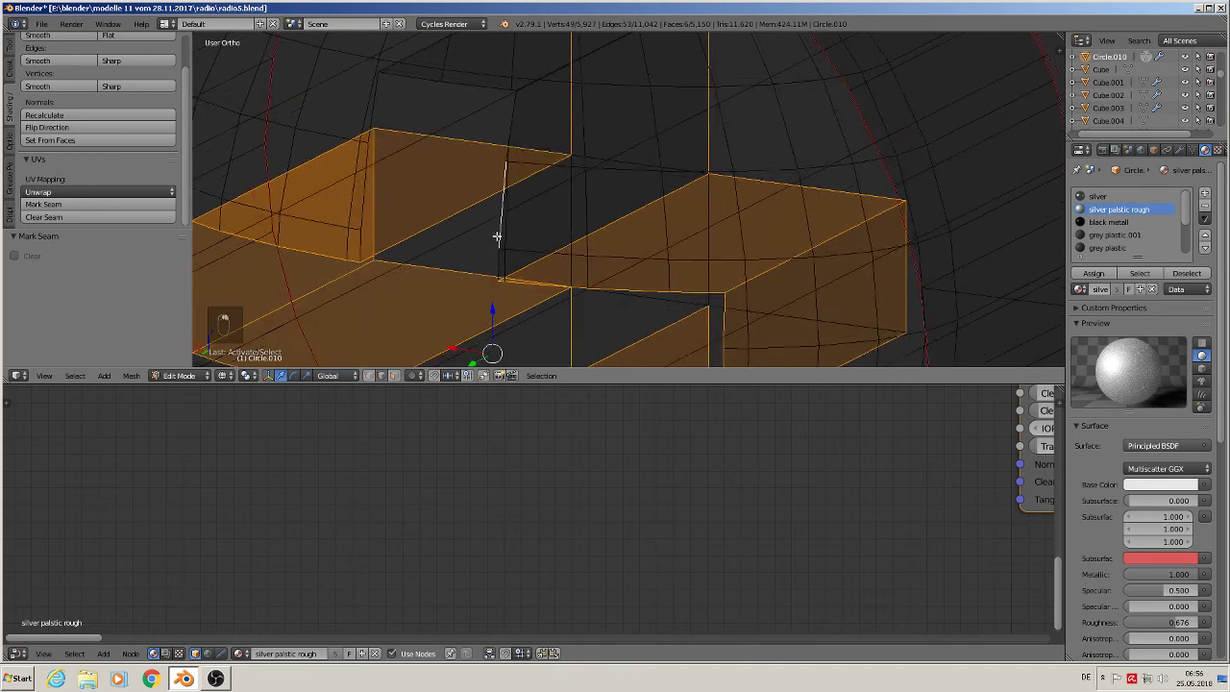
pyautogui.keyDown('shift'); pyautogui.rightClick(503, 146); pyautogui.keyUp('shift')
pyautogui.keyDown('shift'); pyautogui.rightClick(508, 125); pyautogui.keyUp('shift')
pyautogui.keyDown('shift'); pyautogui.rightClick(493, 91); pyautogui.keyUp('shift')
pyautogui.keyDown('shift'); pyautogui.rightClick(397, 77); pyautogui.keyUp('shift')
# - Add the upper arm's left vertical front rim edges and mark all selected recess edges as seams
pyautogui.keyDown('shift'); pyautogui.rightClick(380, 98); pyautogui.keyUp('shift')
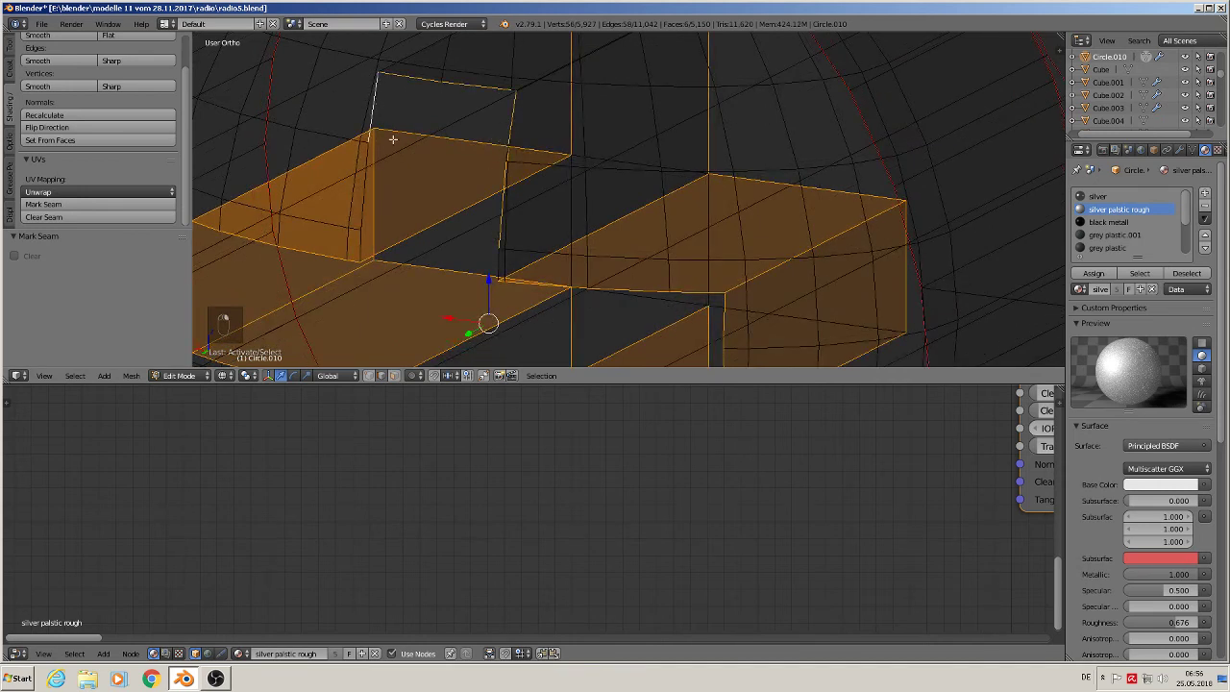
pyautogui.moveTo(392, 137); pyautogui.dragTo(406, 206, button='middle')
pyautogui.keyDown('shift'); pyautogui.rightClick(391, 210); pyautogui.keyUp('shift')
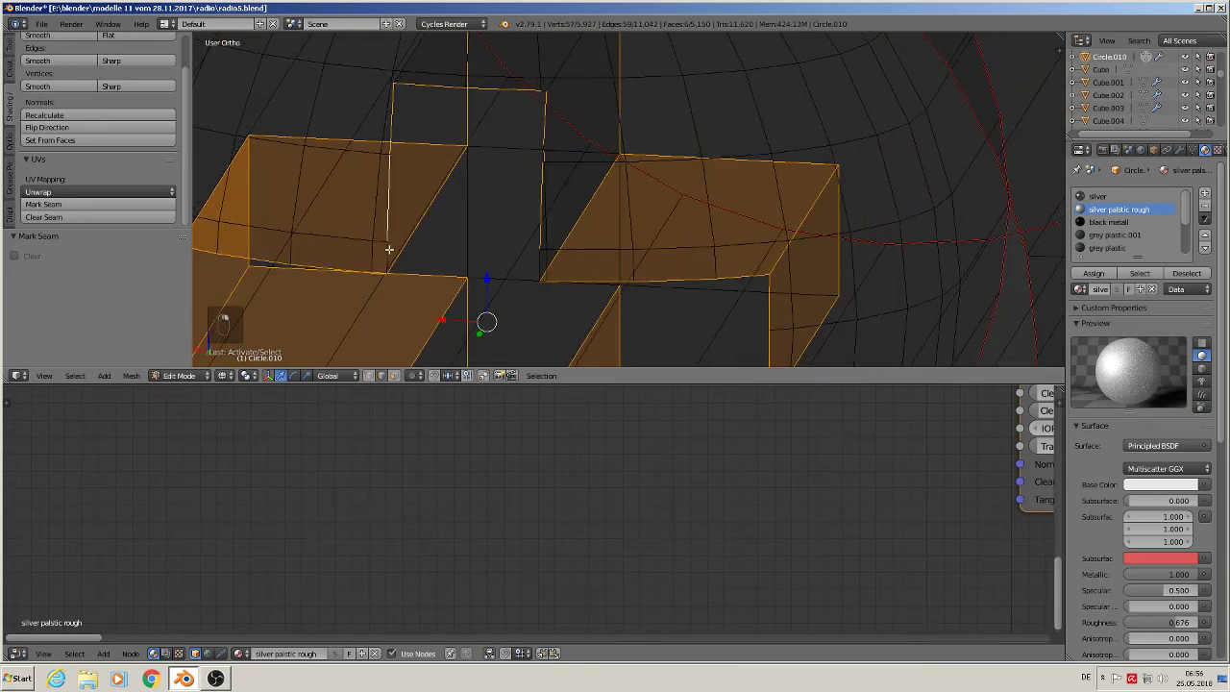
pyautogui.keyDown('shift'); pyautogui.rightClick(391, 251); pyautogui.keyUp('shift')
pyautogui.moveTo(534, 293); pyautogui.dragTo(509, 292, button='middle')
pyautogui.scroll(-3, 504, 299)
pyautogui.click(64, 203)
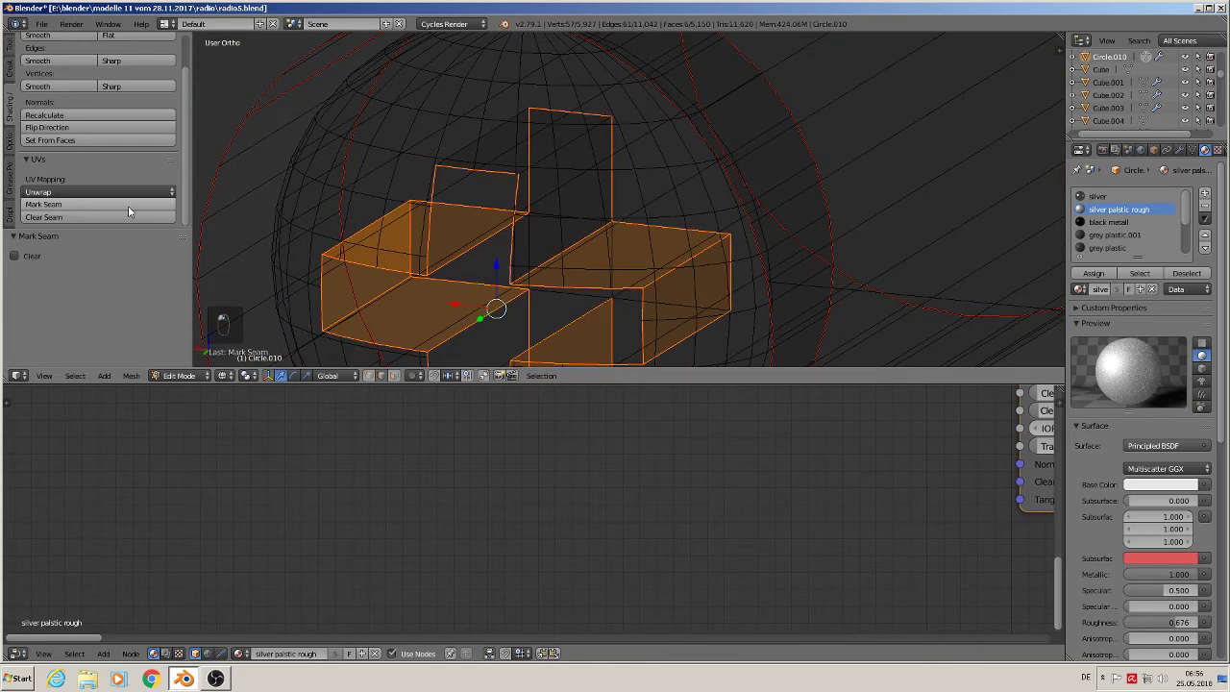
# - Mark the two depth edges at the top of the recess's upper arm as seams and clear the selection
pyautogui.scroll(-4, 543, 235)
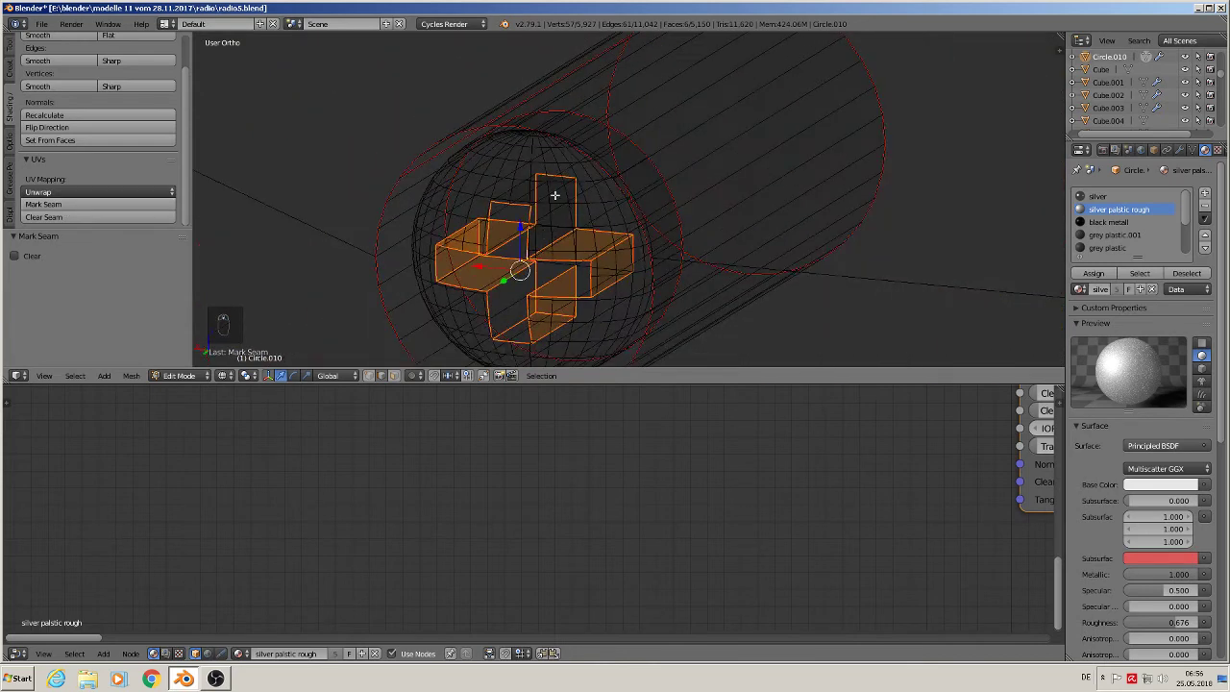
pyautogui.scroll(2, 554, 195)
pyautogui.rightClick(553, 192)
pyautogui.keyDown('shift'); pyautogui.rightClick(484, 188); pyautogui.keyUp('shift')
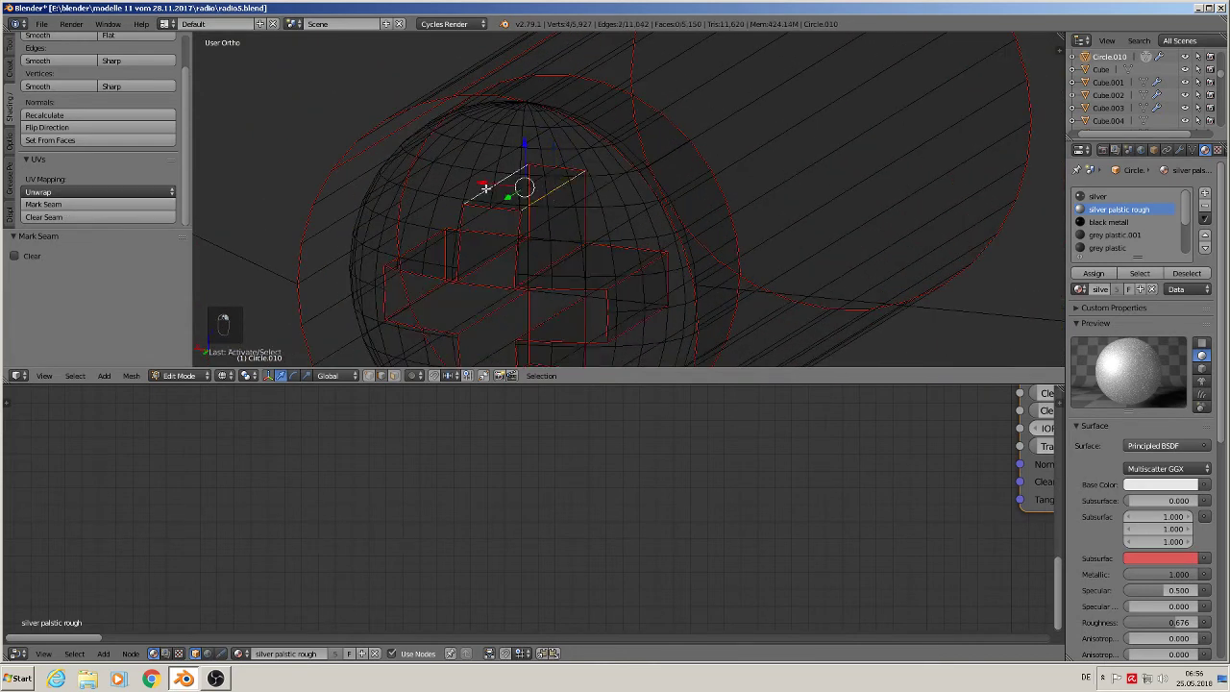
pyautogui.click(74, 205)
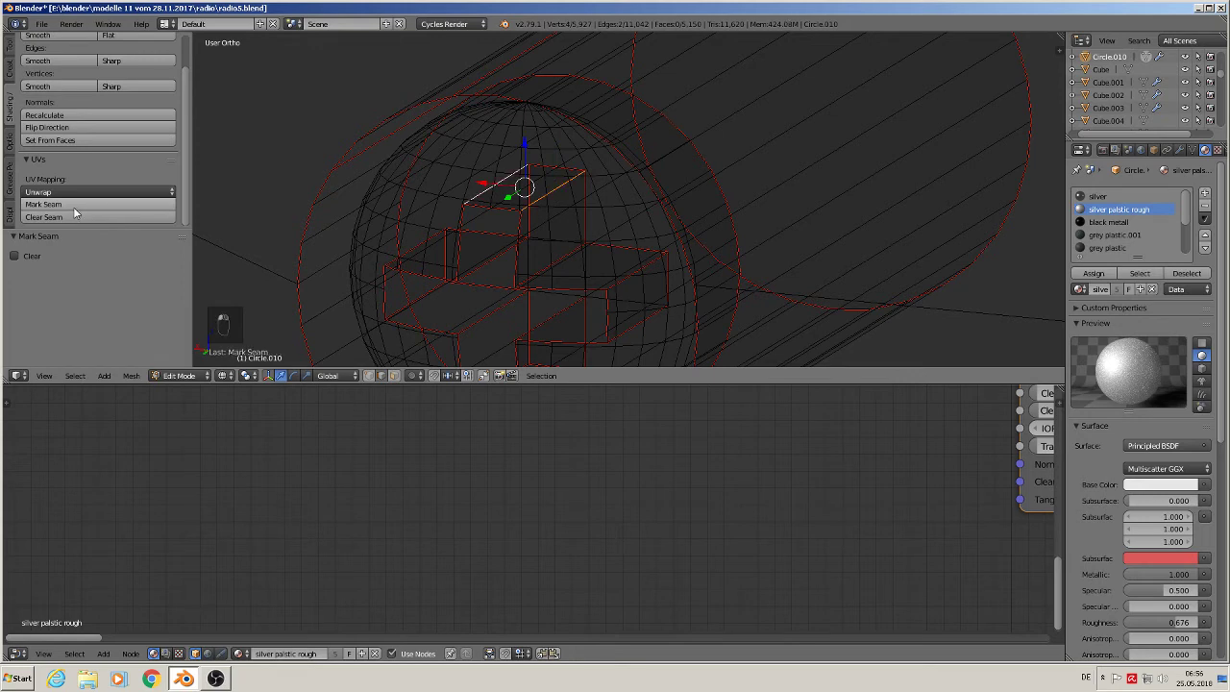
pyautogui.press('a')
pyautogui.scroll(-4, 732, 288)
pyautogui.rightClick(734, 295)
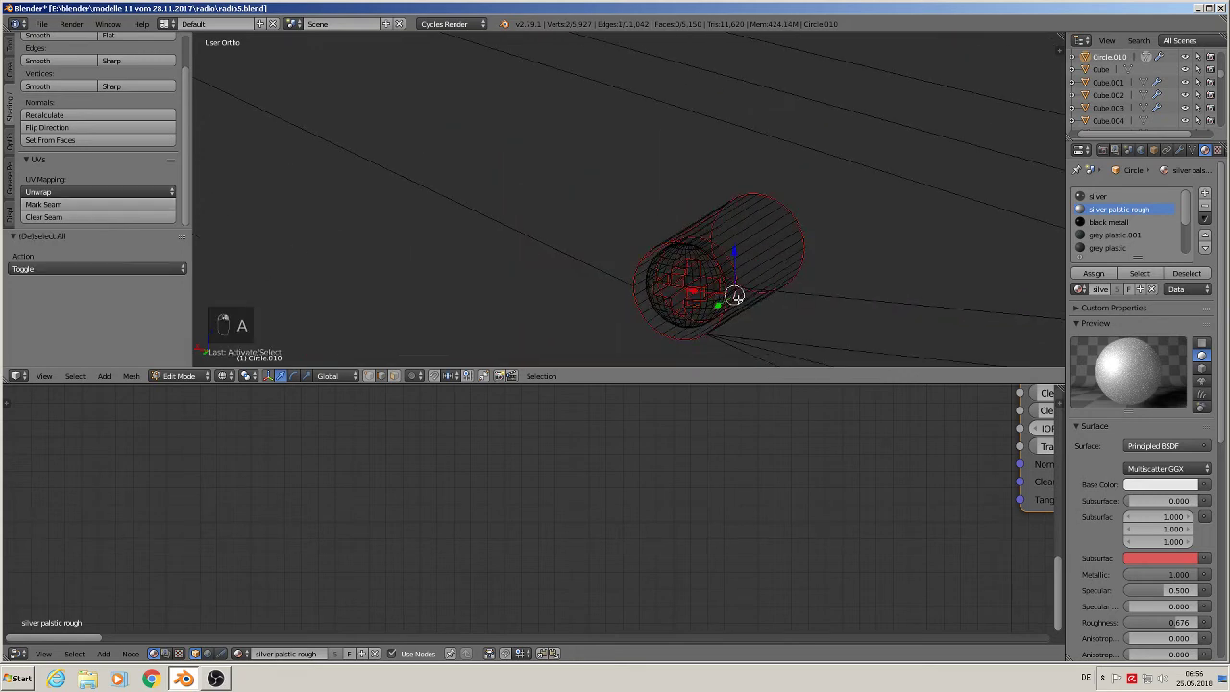
pyautogui.scroll(-3, 734, 295)
pyautogui.keyDown('shift'); pyautogui.moveTo(813, 274); pyautogui.dragTo(522, 158, button='middle'); pyautogui.keyUp('shift')
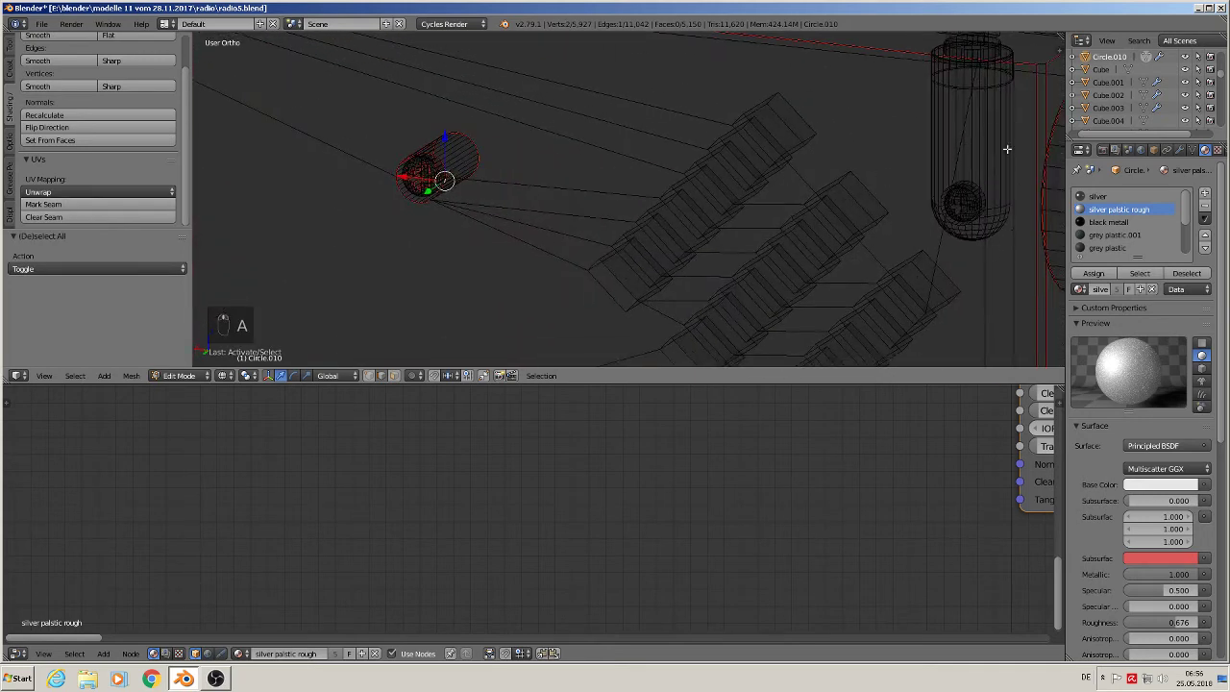
pyautogui.scroll(-4, 388, 255)
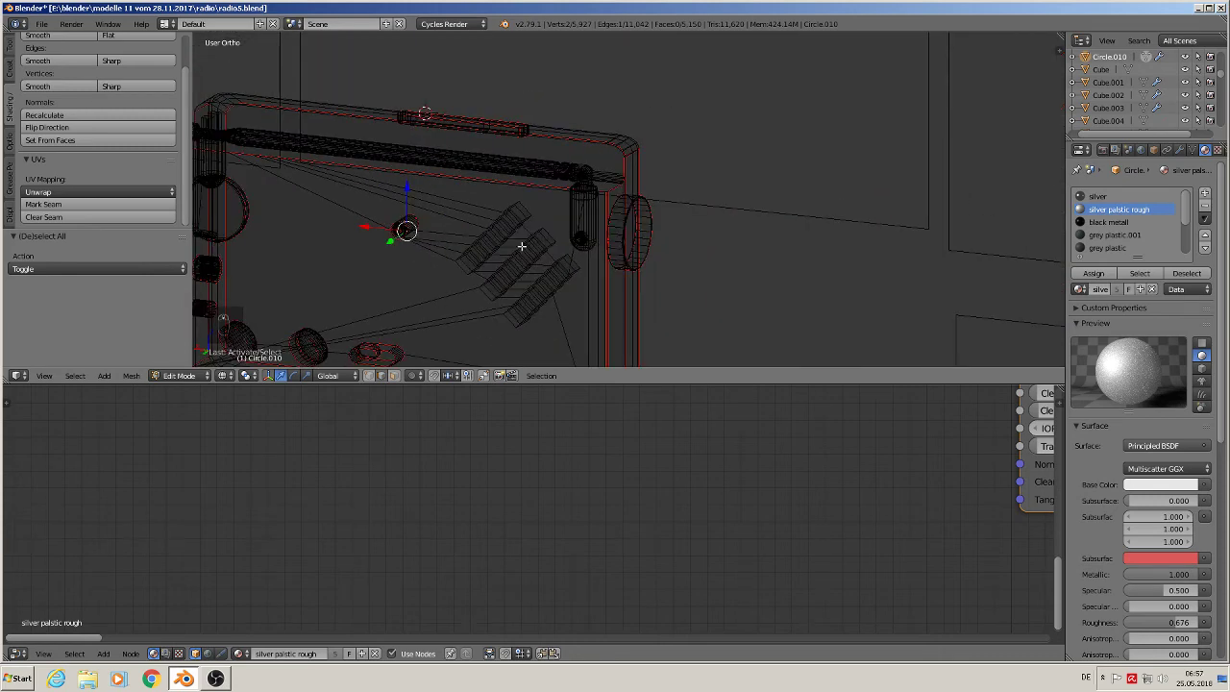
# - Bring the radio's whole back into view and set the viewport shading to Material
pyautogui.keyDown('shift'); pyautogui.moveTo(522, 247); pyautogui.dragTo(775, 205, button='middle'); pyautogui.keyUp('shift')
pyautogui.moveTo(743, 282); pyautogui.dragTo(672, 307, button='middle')
pyautogui.click(222, 375)
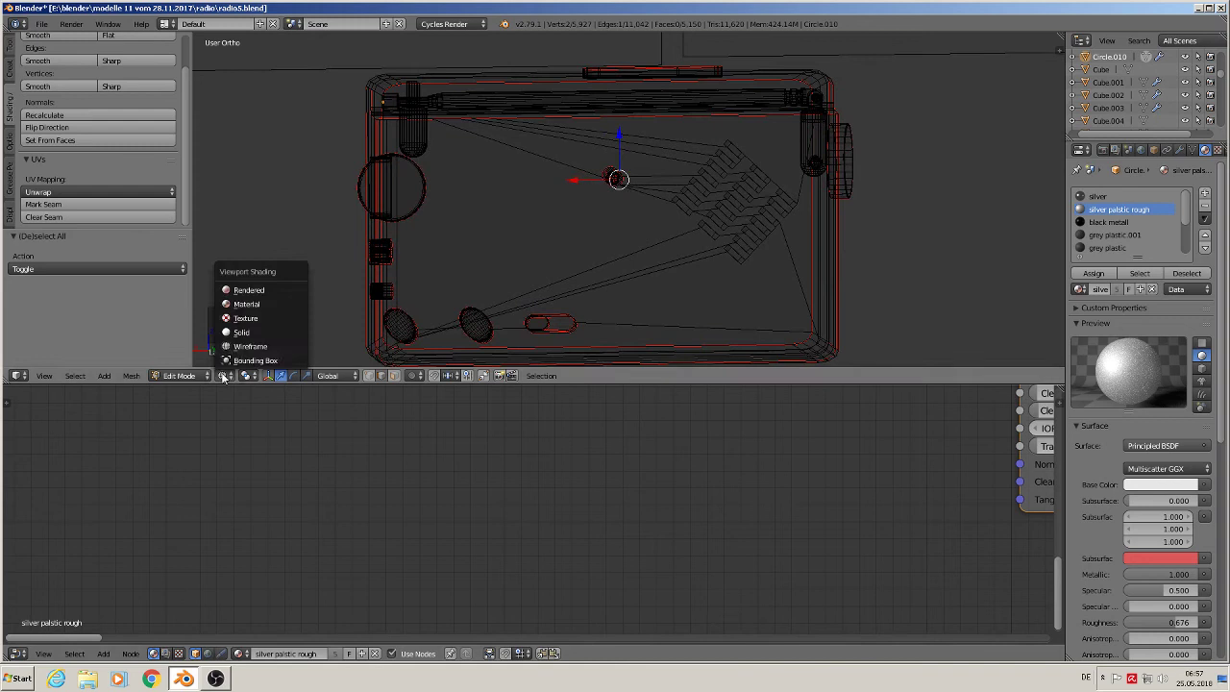
pyautogui.click(283, 307)
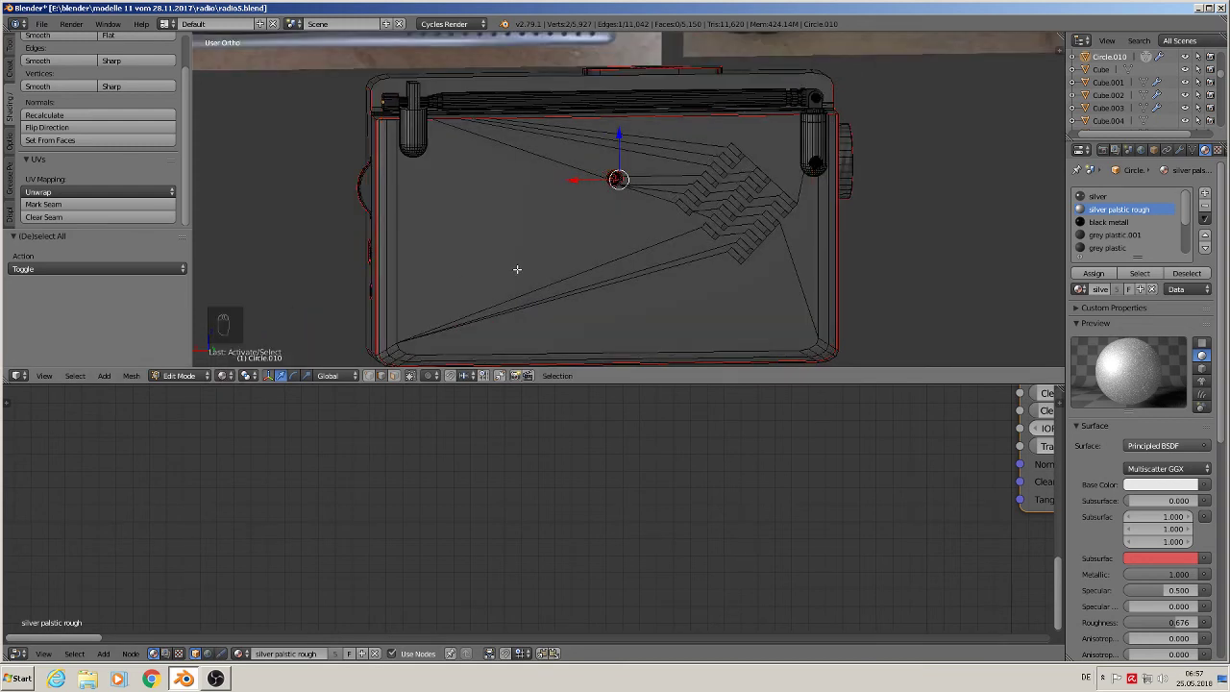
# - Select the radio's entire mesh and unwrap it along the marked seams
pyautogui.scroll(-2, 517, 269)
pyautogui.press('a')
pyautogui.press('a')
pyautogui.press('a')
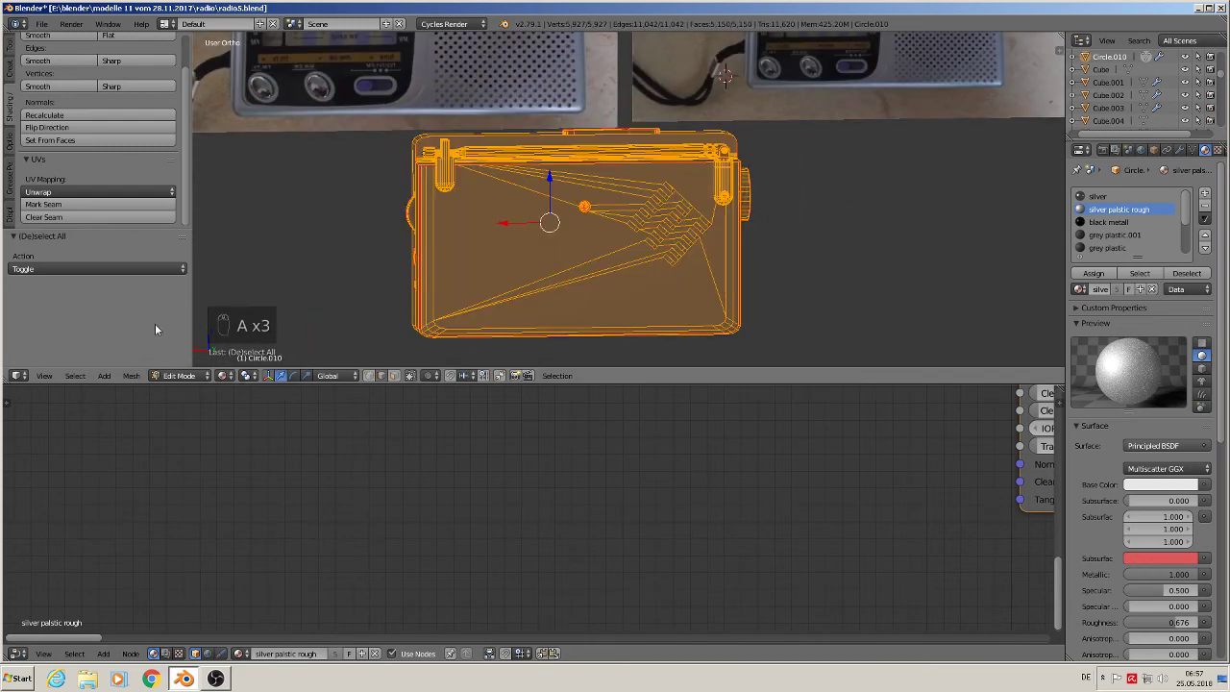
pyautogui.scroll(1, 266, 194)
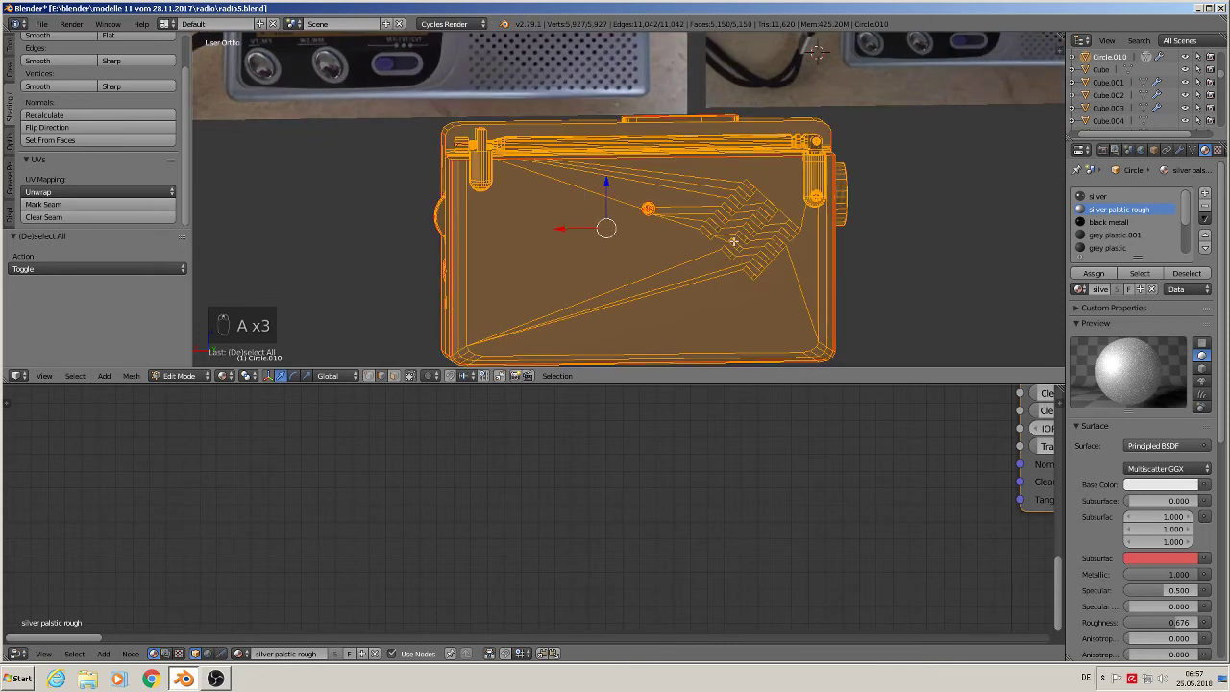
pyautogui.press('u')
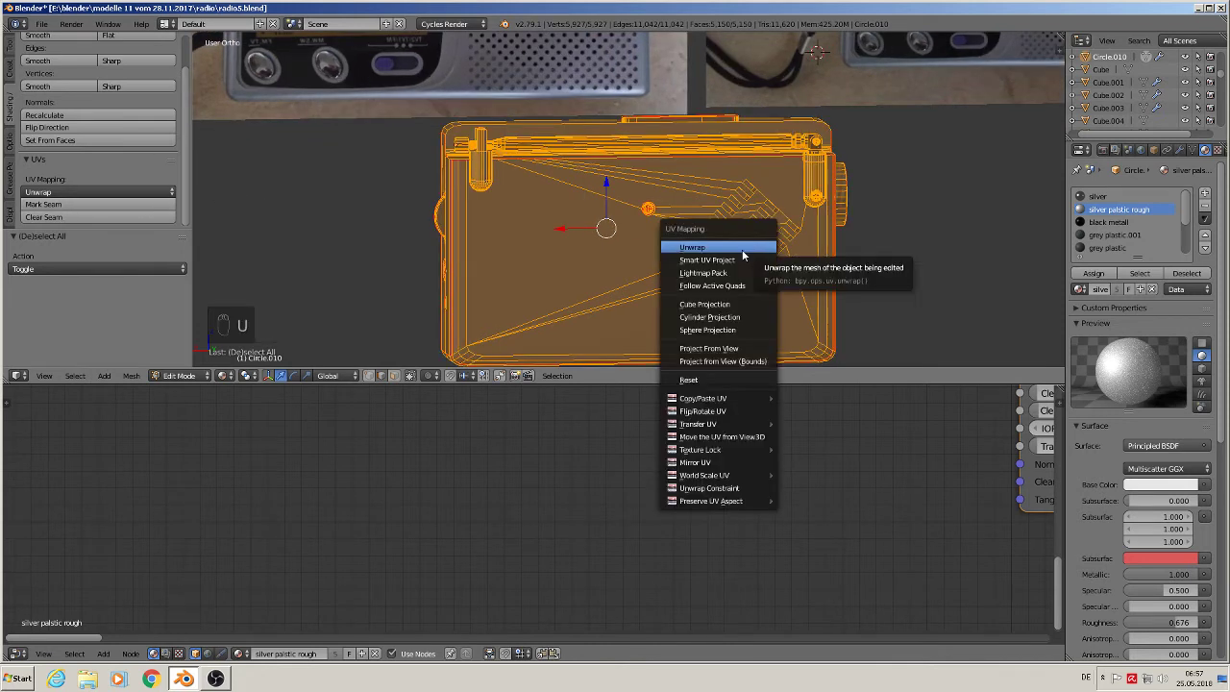
pyautogui.press('Return')
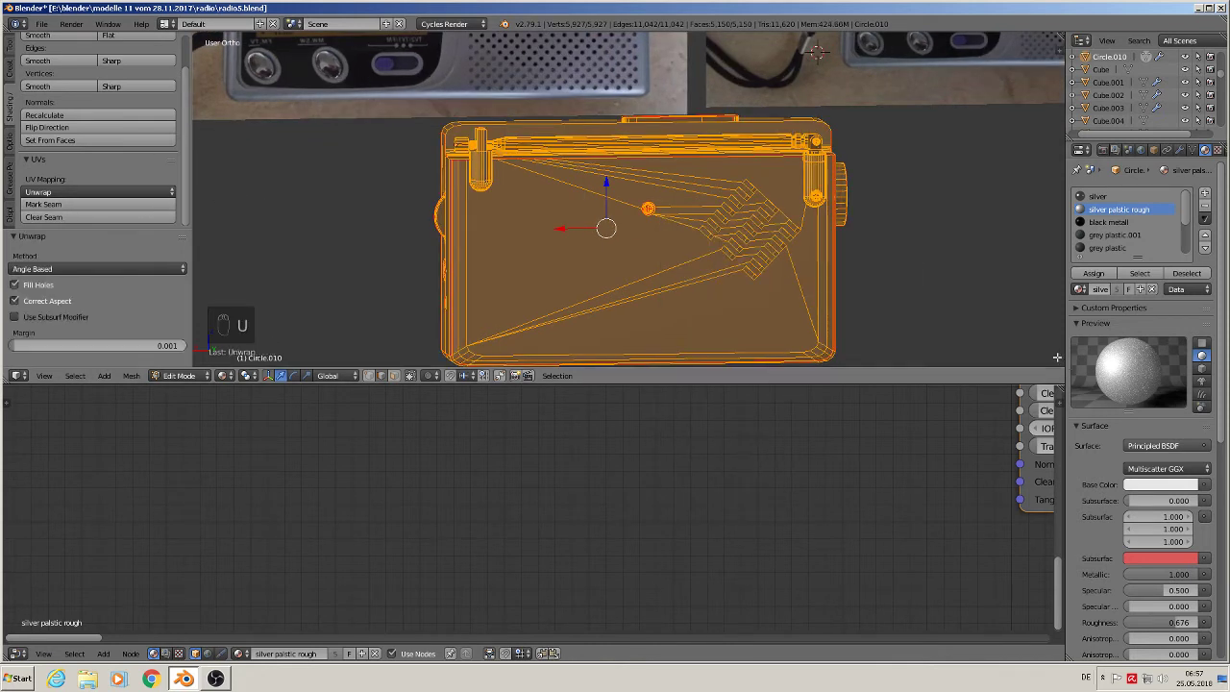
# - Split the node editor area in two and turn the new area into a UV/Image Editor
pyautogui.moveTo(1061, 387); pyautogui.dragTo(543, 390)
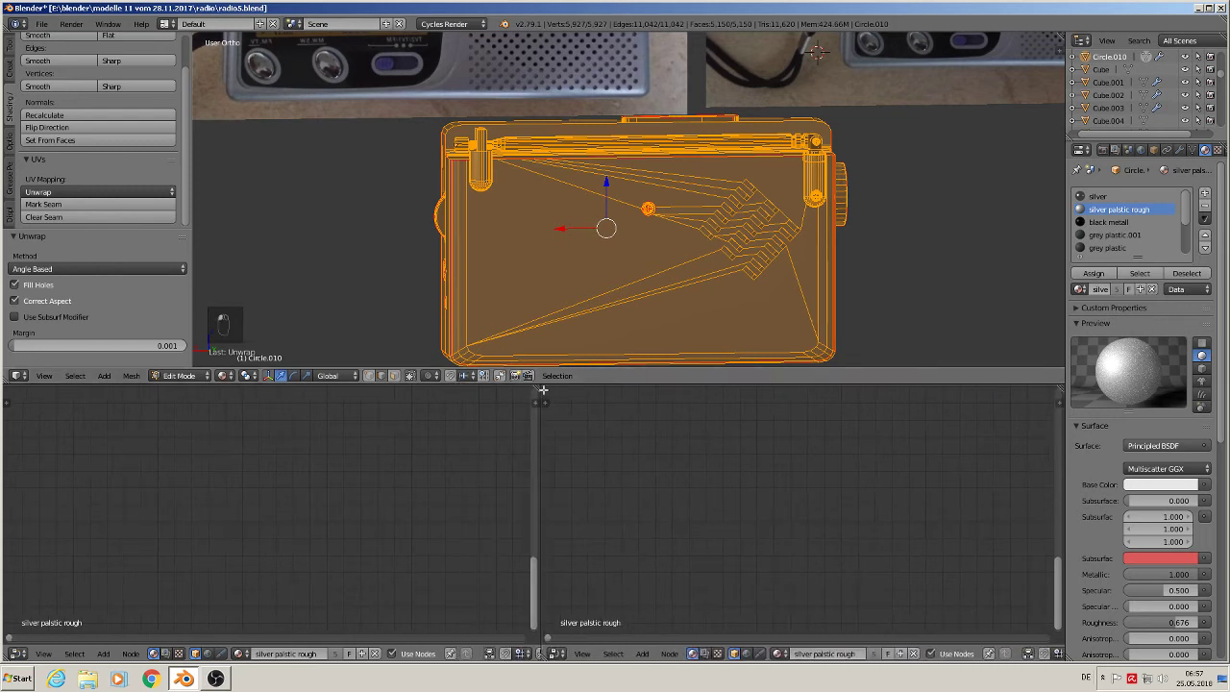
pyautogui.click(564, 653)
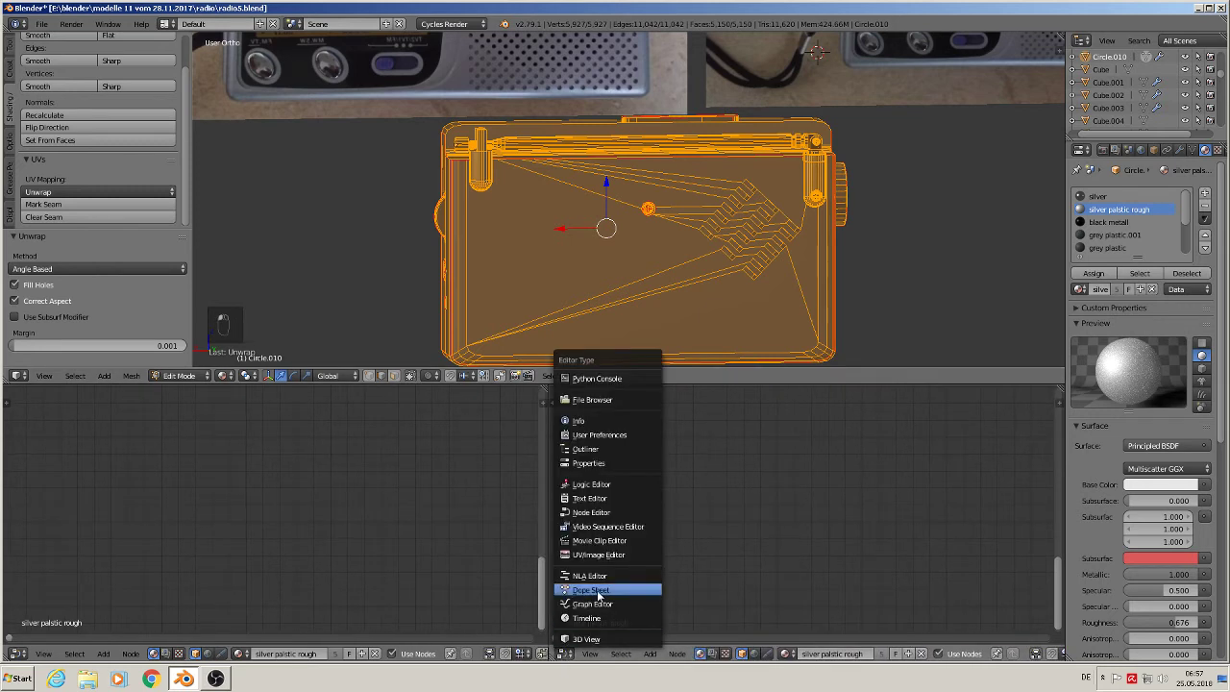
pyautogui.click(597, 555)
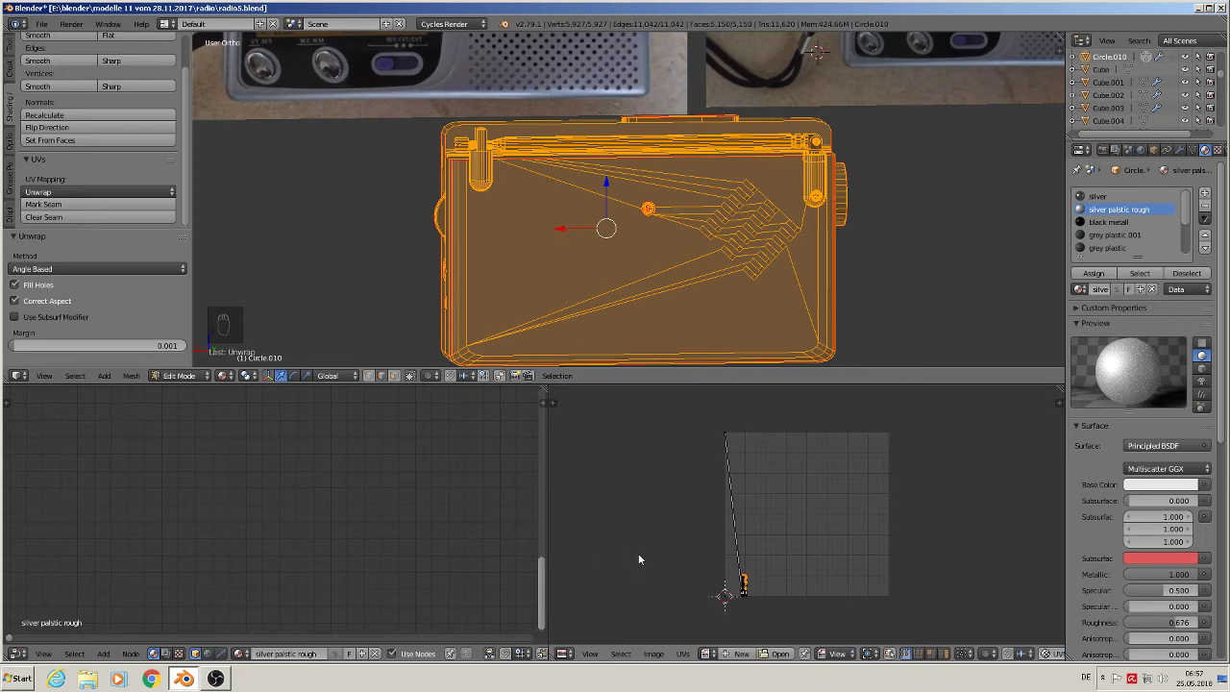
# - Examine the unwrapped UV islands of the housing, back panel and small parts in the UV/Image Editor
pyautogui.scroll(9, 713, 561)
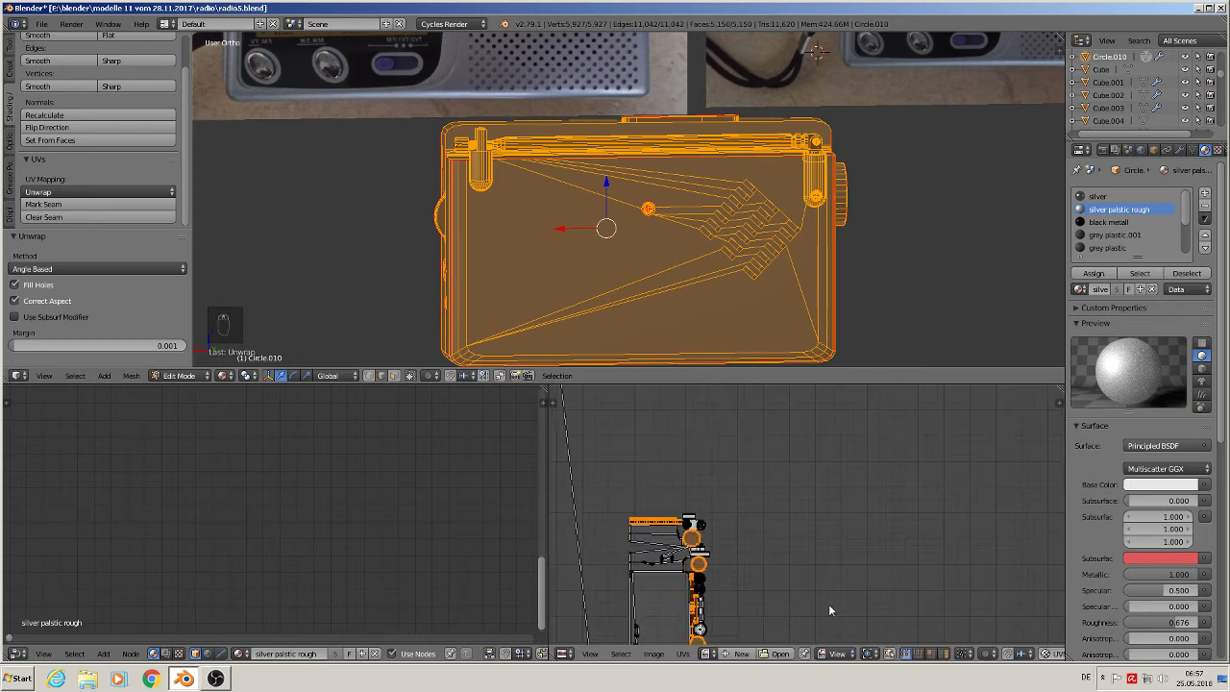
pyautogui.scroll(3, 771, 598)
pyautogui.moveTo(768, 594); pyautogui.dragTo(966, 462, button='middle')
pyautogui.scroll(1, 892, 479)
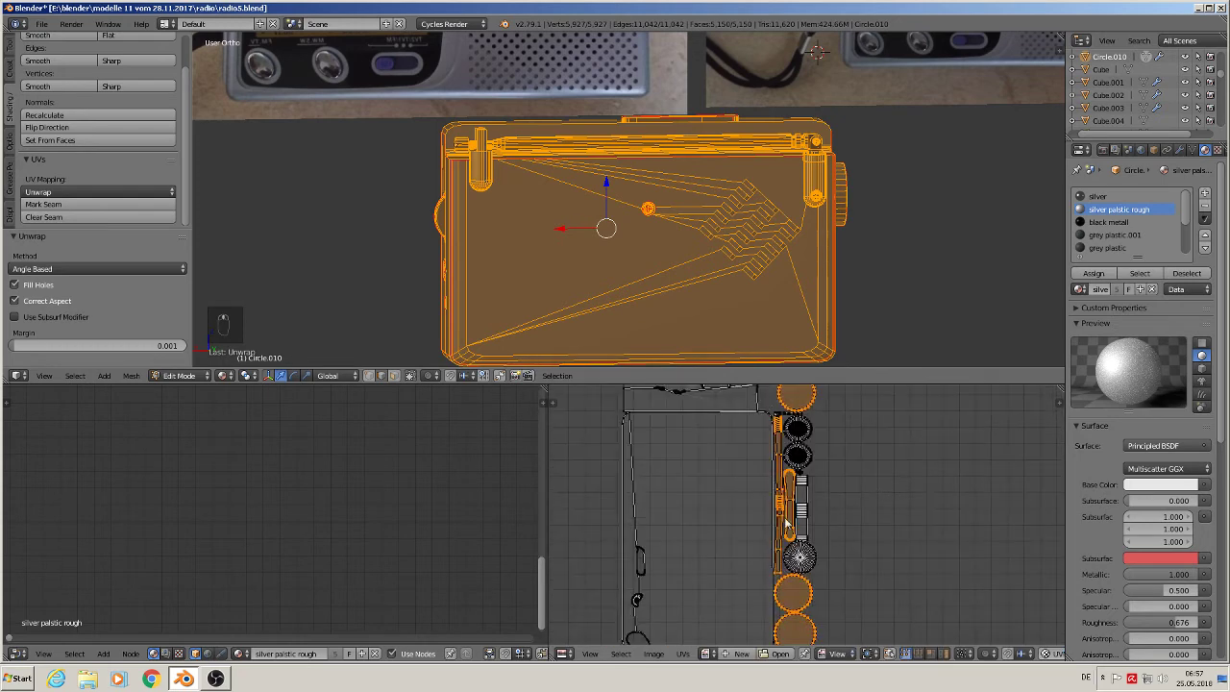
pyautogui.scroll(-2, 787, 527)
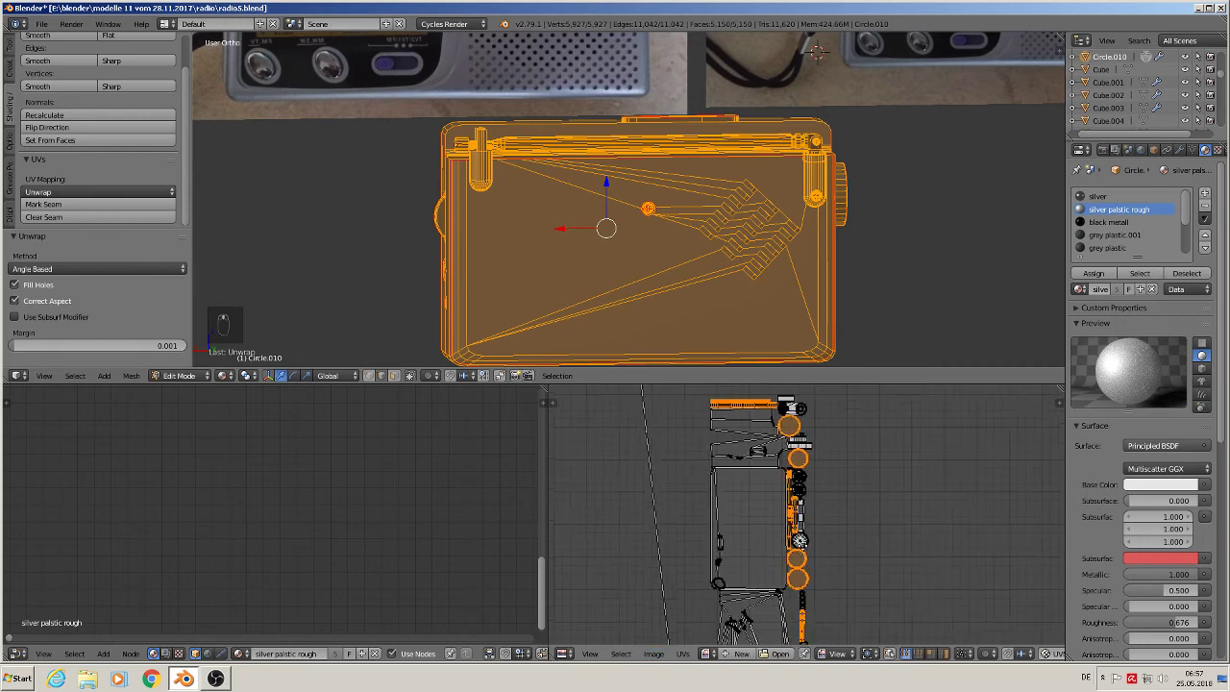
pyautogui.moveTo(800, 556); pyautogui.dragTo(766, 404, button='middle')
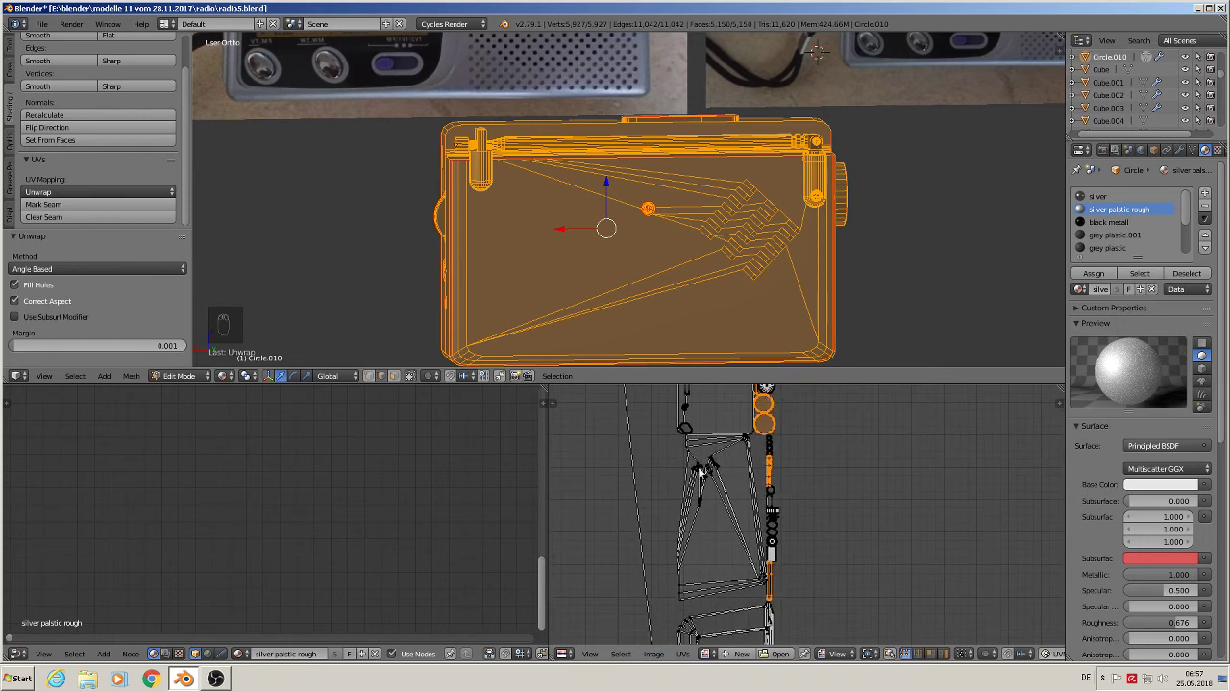
pyautogui.moveTo(783, 570); pyautogui.dragTo(769, 437, button='middle')
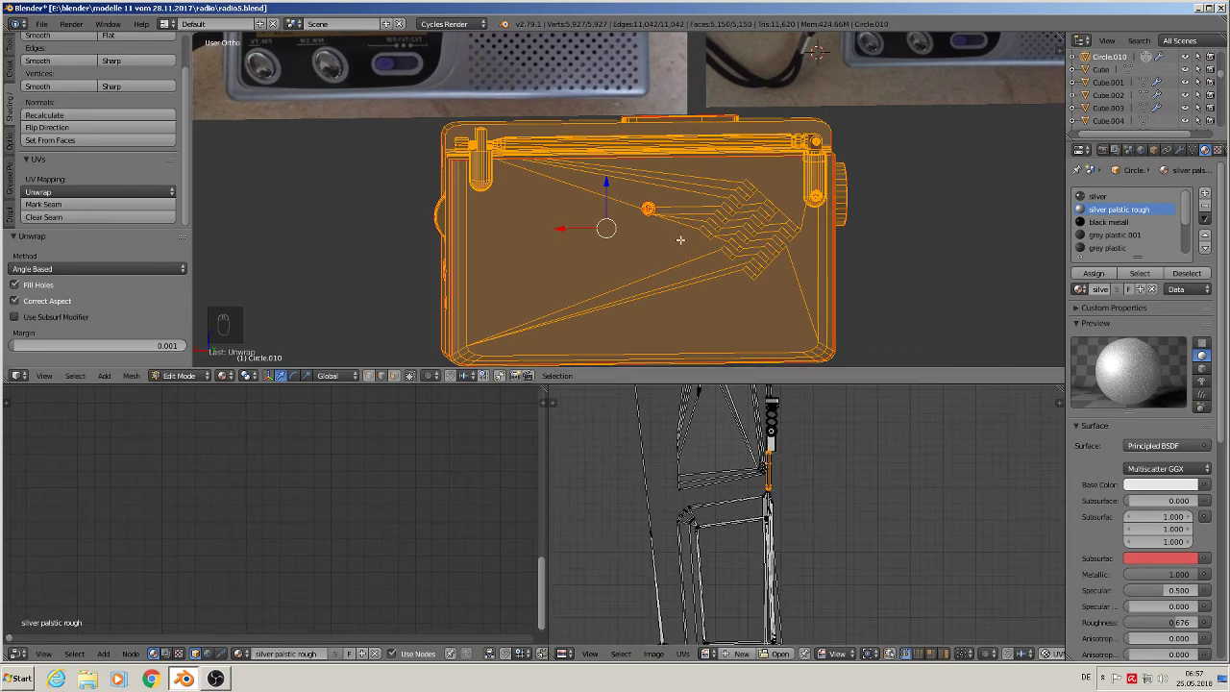
# - Leave Edit Mode, select the radio housing from its front side and frame all its material nodes
pyautogui.scroll(2, 706, 253)
pyautogui.moveTo(706, 253); pyautogui.dragTo(675, 244, button='middle')
pyautogui.press('Tab')
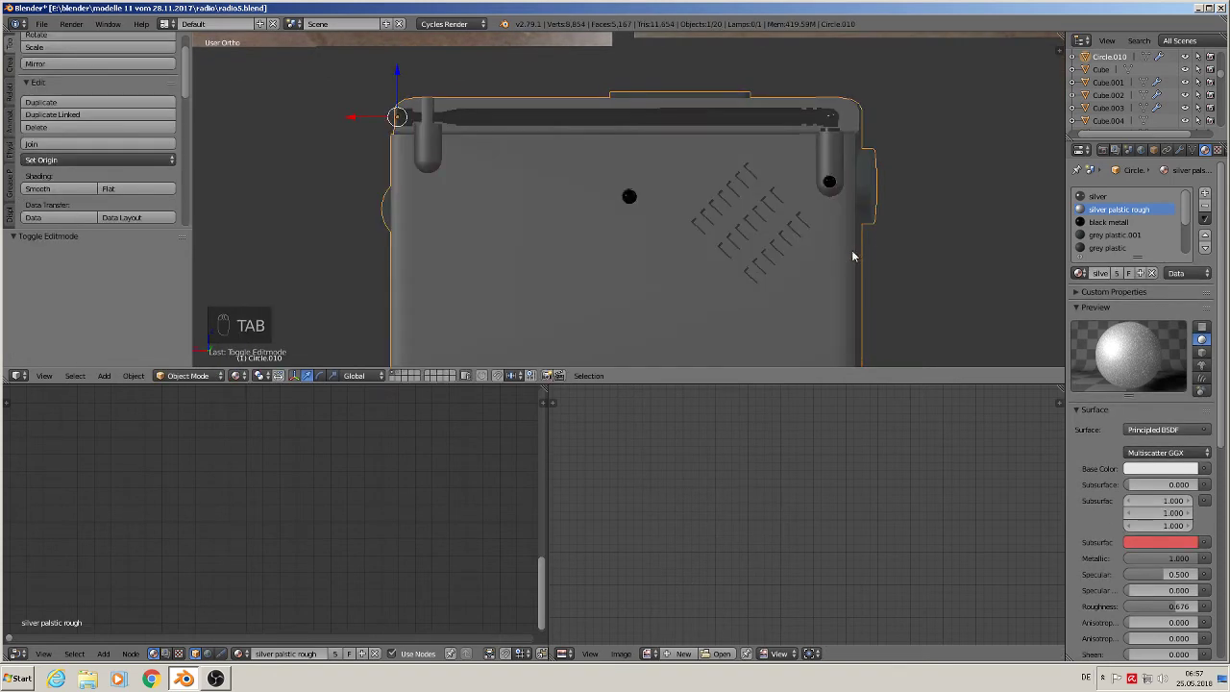
pyautogui.scroll(-2, 828, 261)
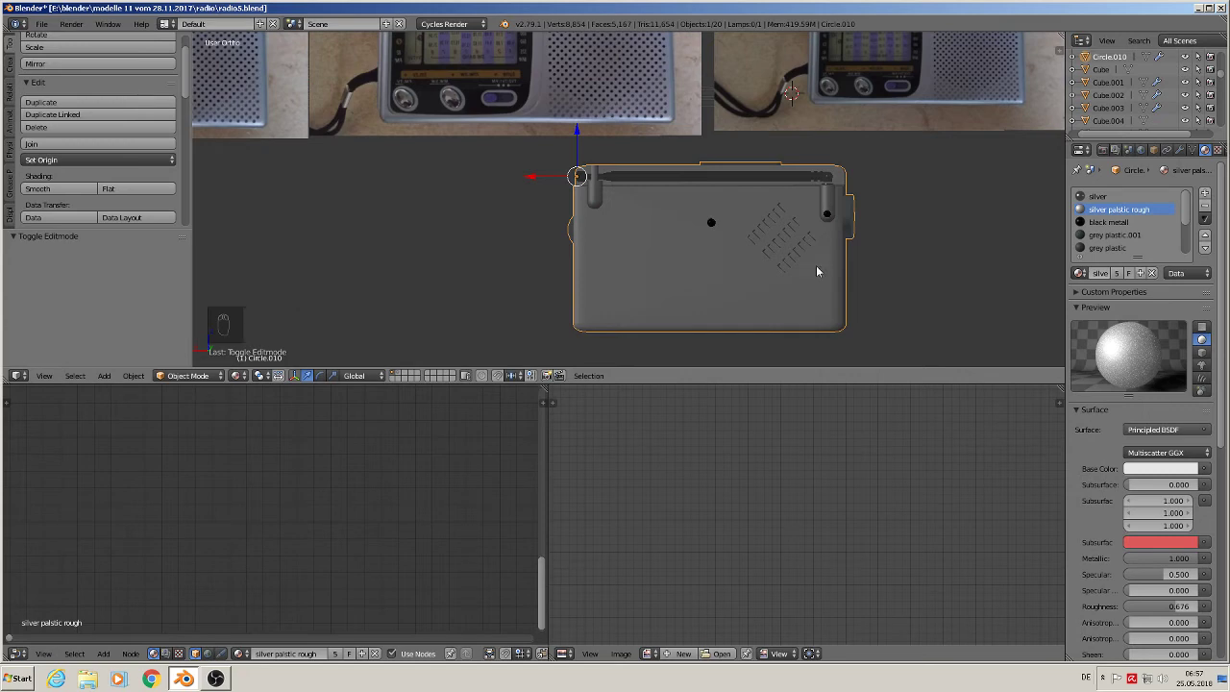
pyautogui.moveTo(656, 243); pyautogui.dragTo(874, 277, button='middle')
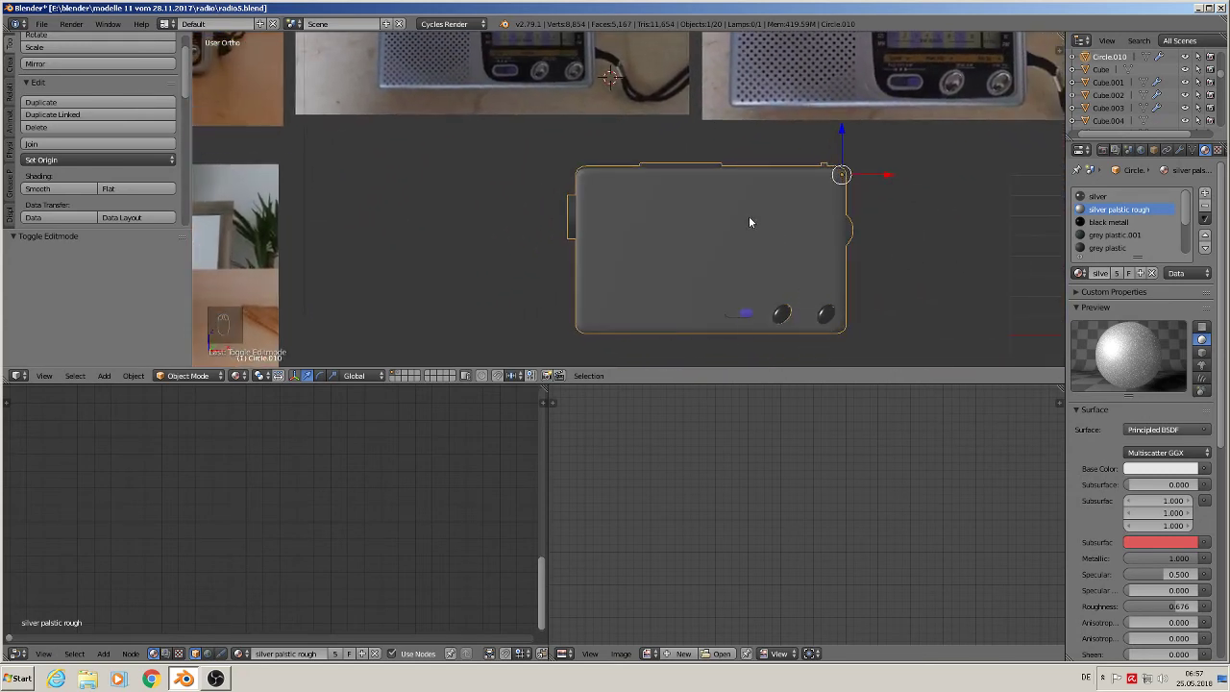
pyautogui.rightClick(712, 214)
pyautogui.press('Home')
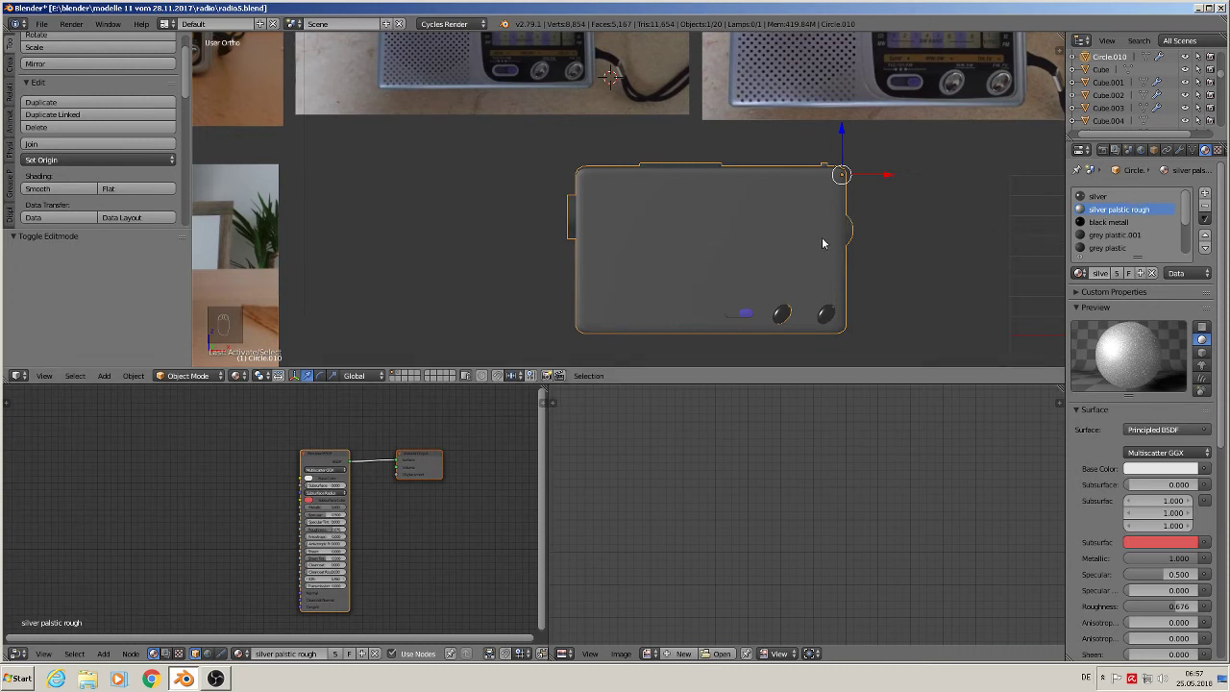
pyautogui.scroll(1, 822, 243)
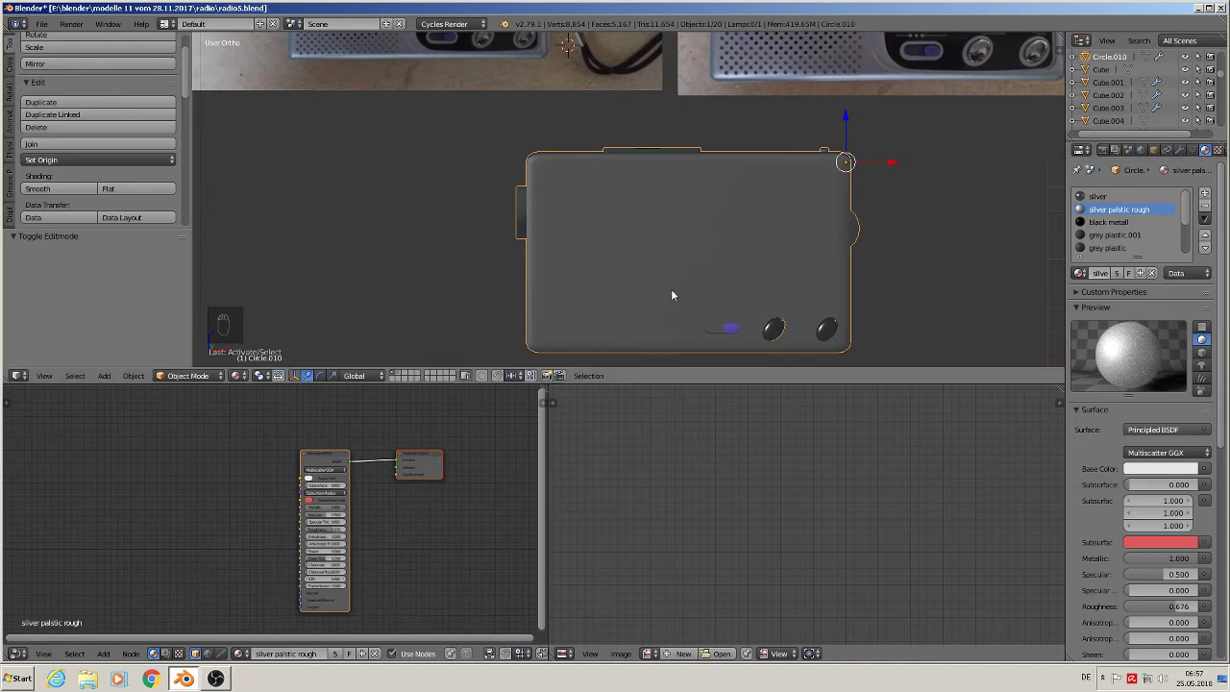
# - Make the silver palstic rough material a single-user copy and rename it silver palstic rough.front bump
pyautogui.click(1118, 274)
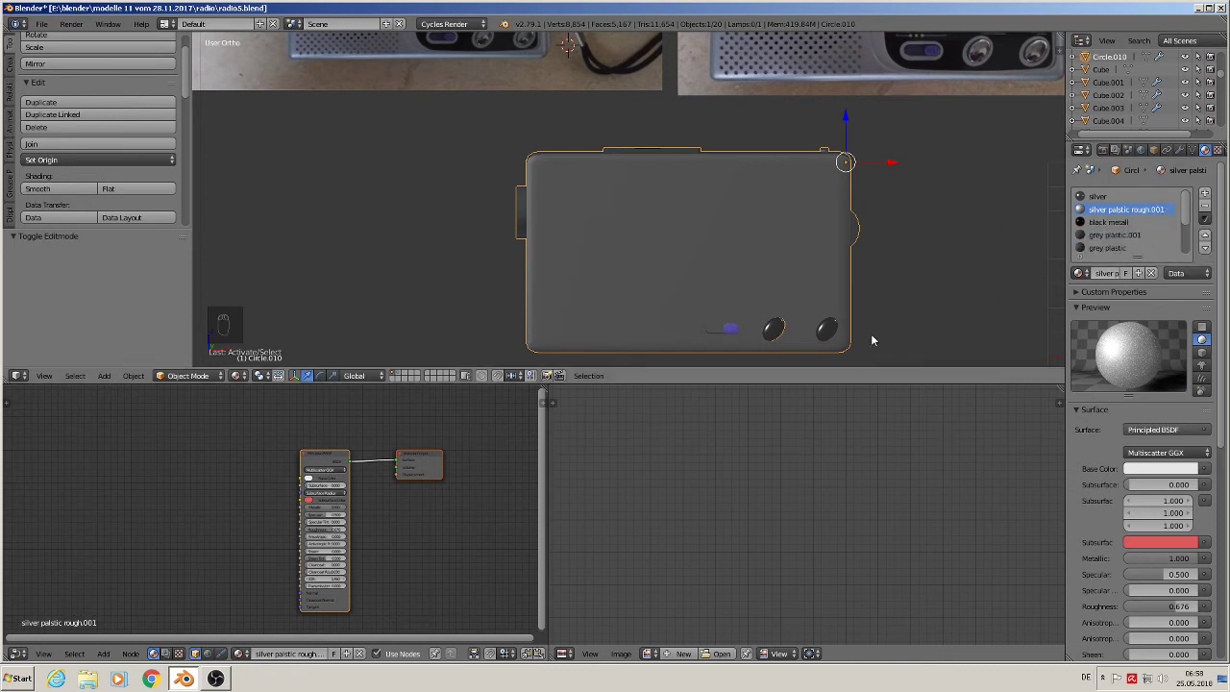
pyautogui.click(1114, 273)
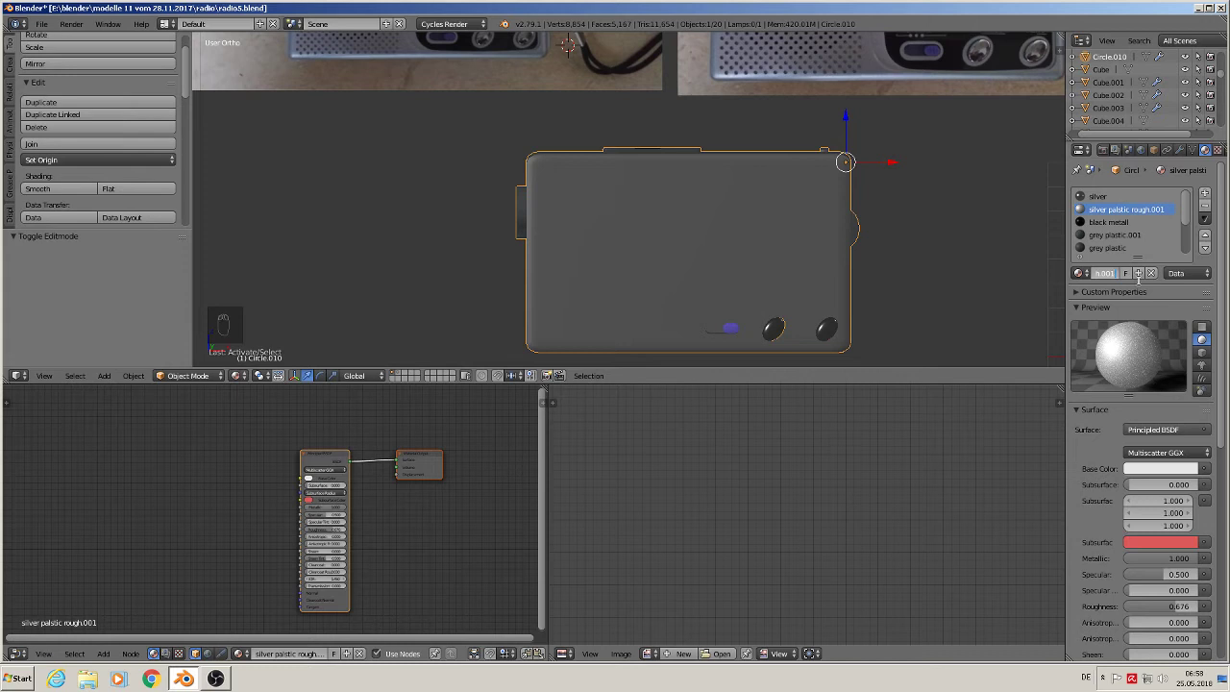
pyautogui.press('BackSpace')
pyautogui.press('BackSpace')
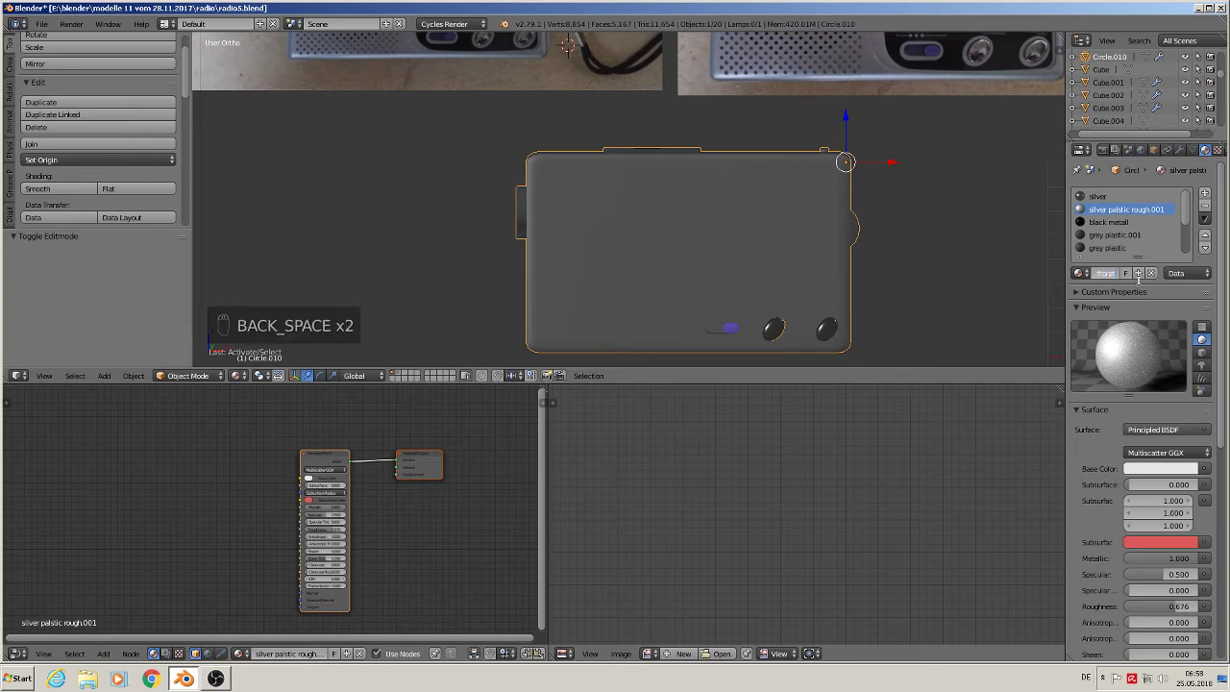
pyautogui.press('BackSpace')
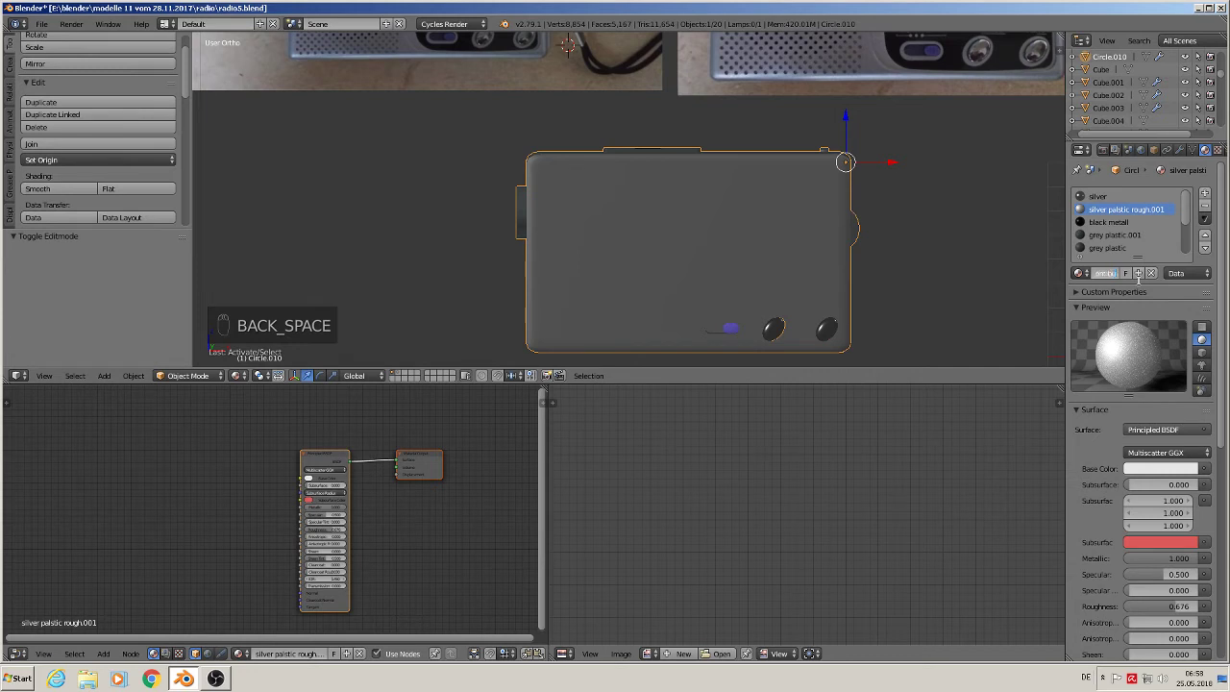
pyautogui.press('Return')
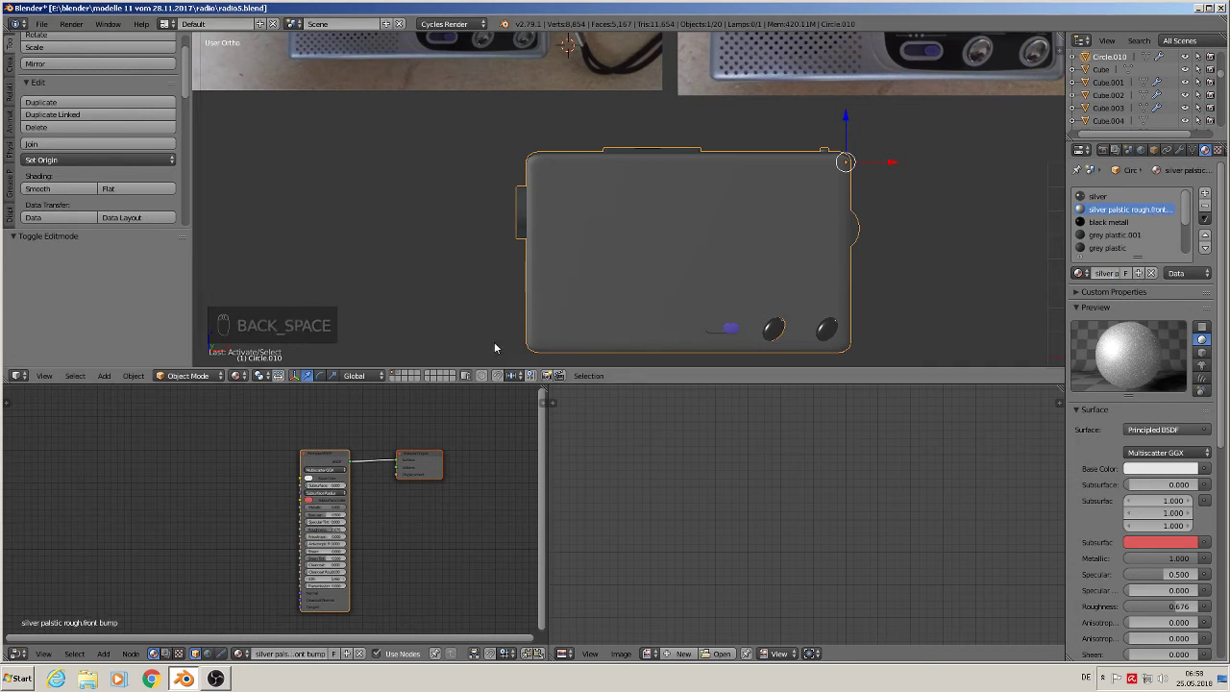
# - Paste the copied texture and bump nodes and link the Bump node's Normal output to the Principled shader's Normal input
pyautogui.scroll(-3, 360, 432)
pyautogui.moveTo(323, 543); pyautogui.dragTo(384, 515, button='middle')
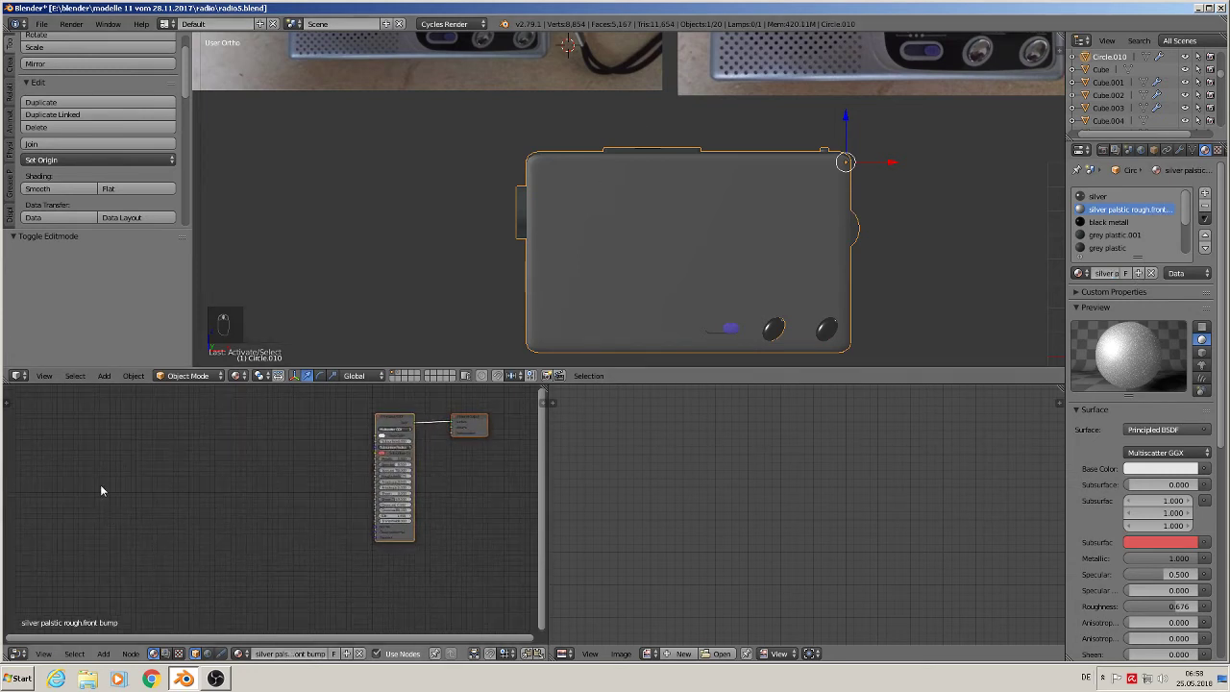
pyautogui.hotkey('ctrl', 'v')
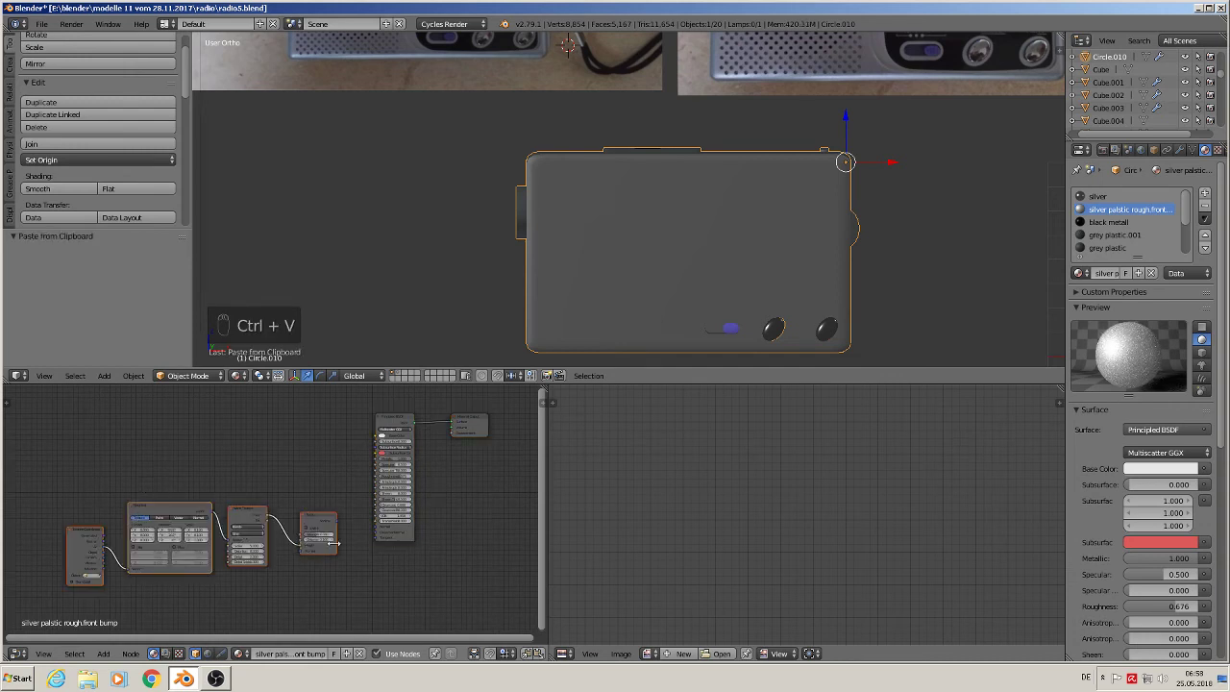
pyautogui.moveTo(182, 555); pyautogui.dragTo(300, 517, button='middle')
pyautogui.scroll(1, 343, 514)
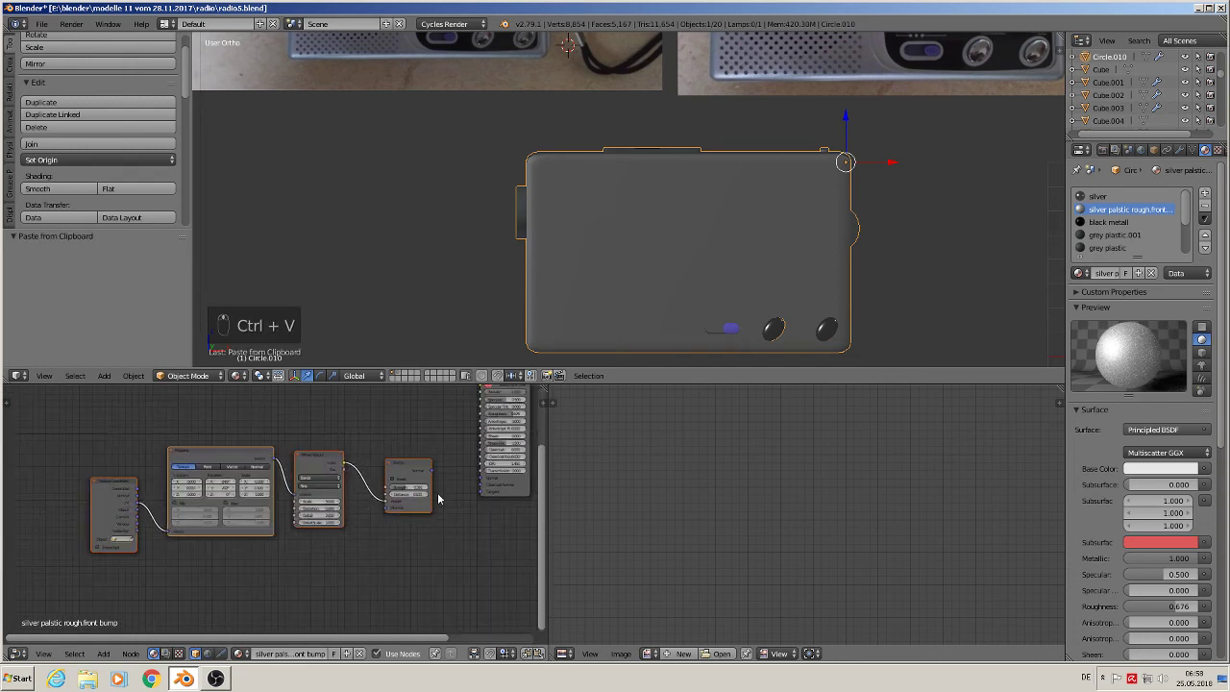
pyautogui.scroll(3, 384, 504)
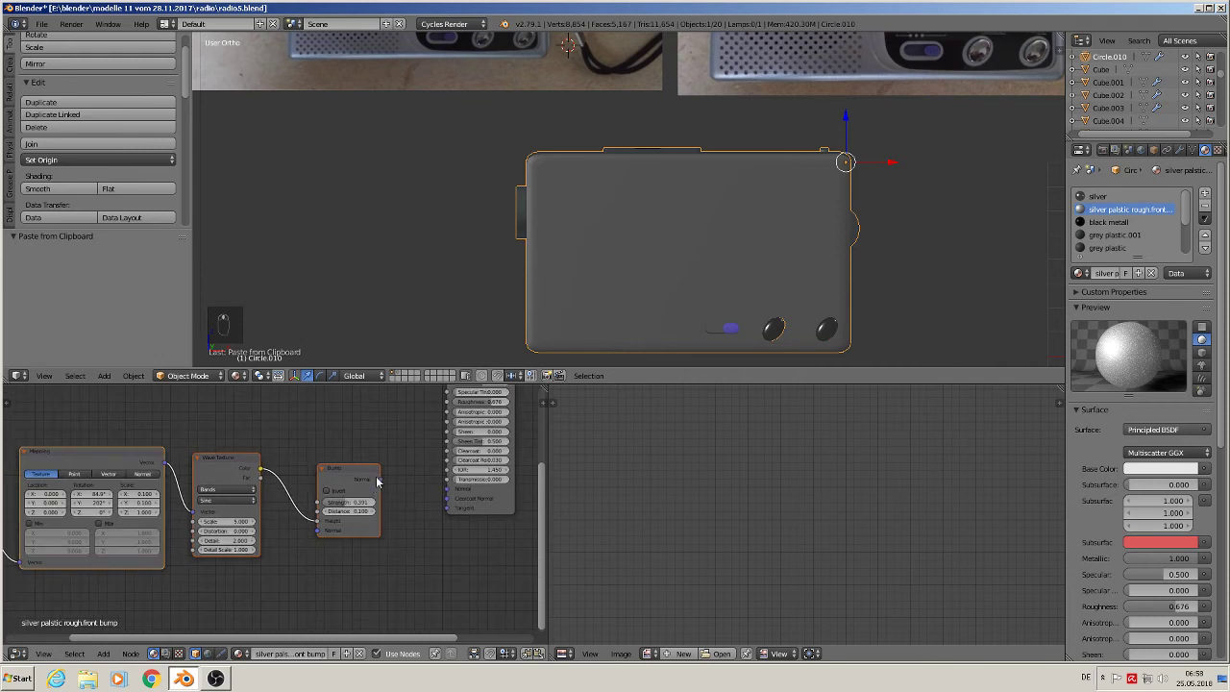
pyautogui.moveTo(386, 486); pyautogui.dragTo(450, 492)
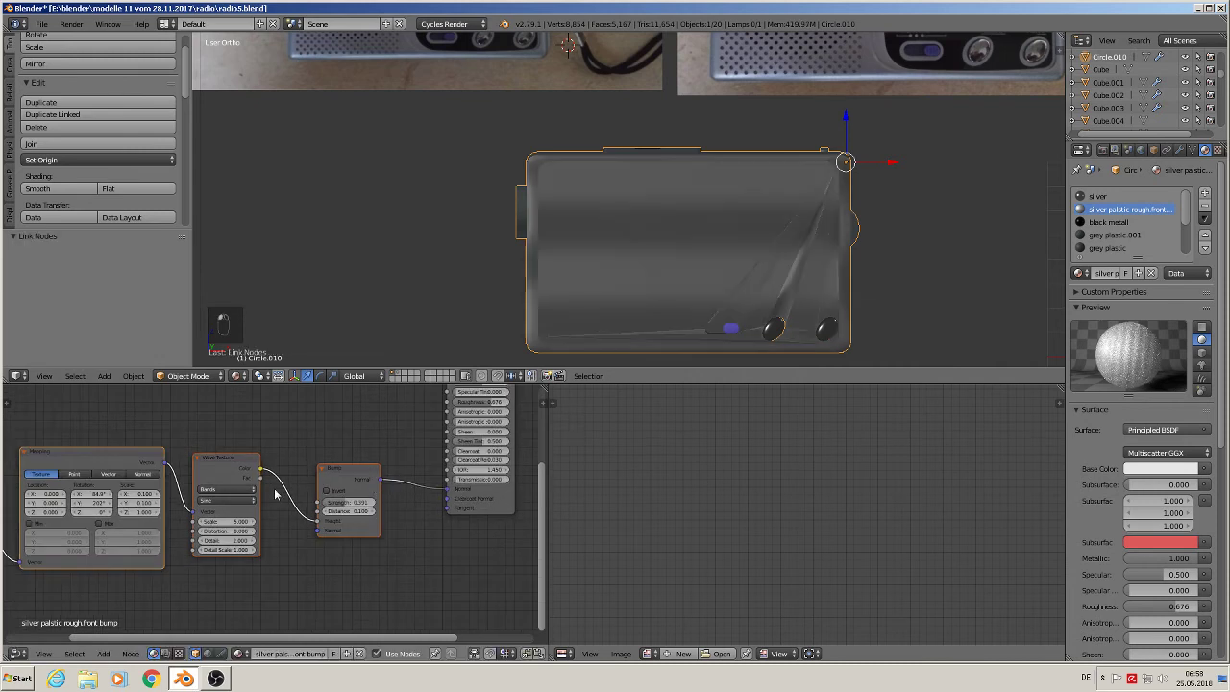
# - Replace the Wave Texture with an Image Texture, linking the Mapping vector into it and its Color to the Bump Height
pyautogui.click(220, 476)
pyautogui.press('x')
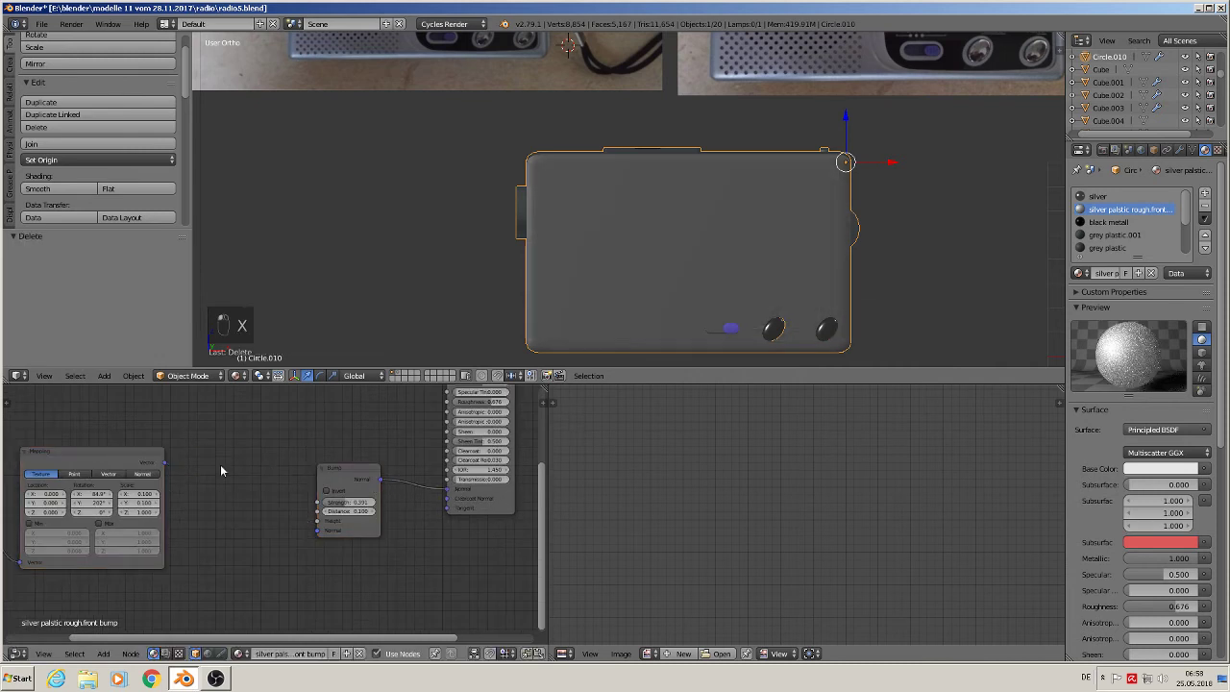
pyautogui.click(103, 653)
pyautogui.moveTo(130, 588)
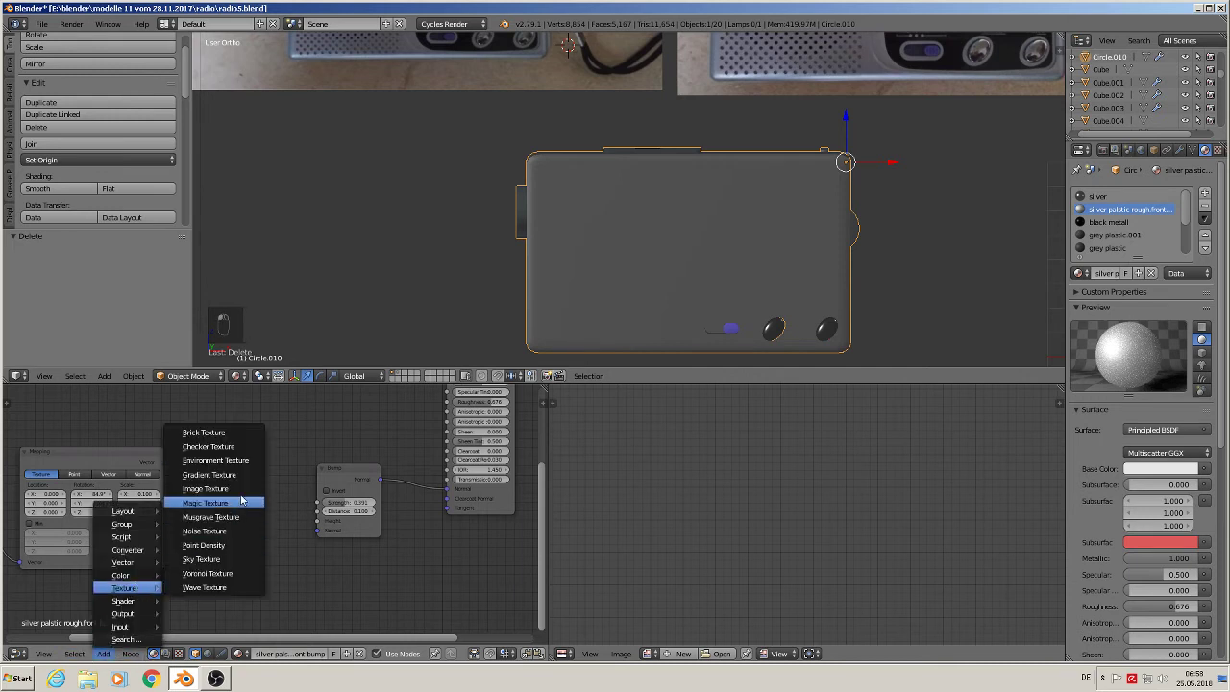
pyautogui.click(205, 488)
pyautogui.click(221, 451)
pyautogui.moveTo(163, 464); pyautogui.dragTo(207, 522)
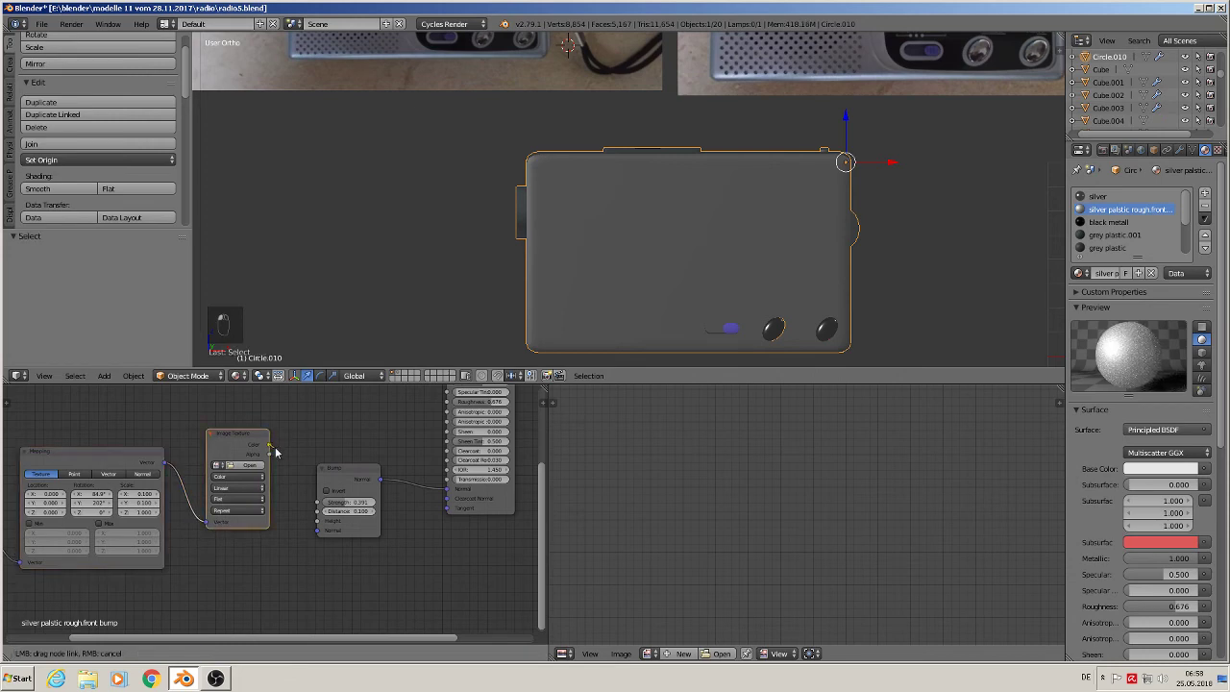
pyautogui.moveTo(272, 445); pyautogui.dragTo(317, 521)
pyautogui.scroll(3, 260, 511)
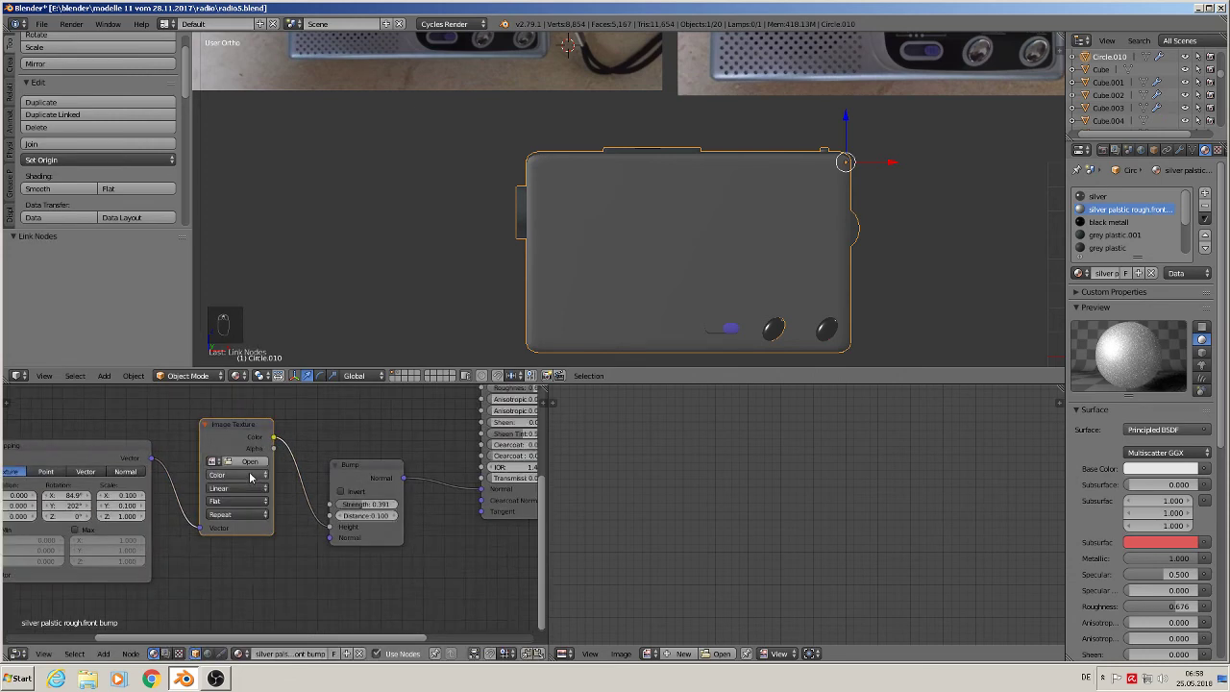
# - Load radio front bump1.jpg into the Image Texture node, picking it from the image thumbnails
pyautogui.click(253, 459)
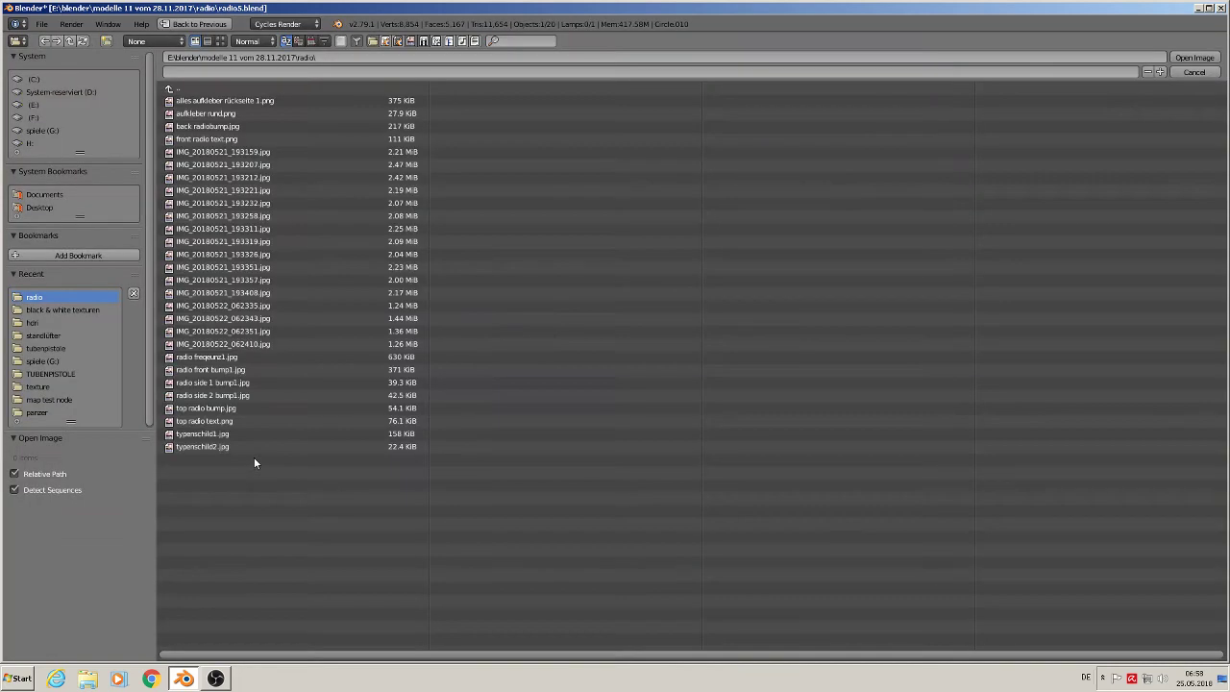
pyautogui.click(220, 40)
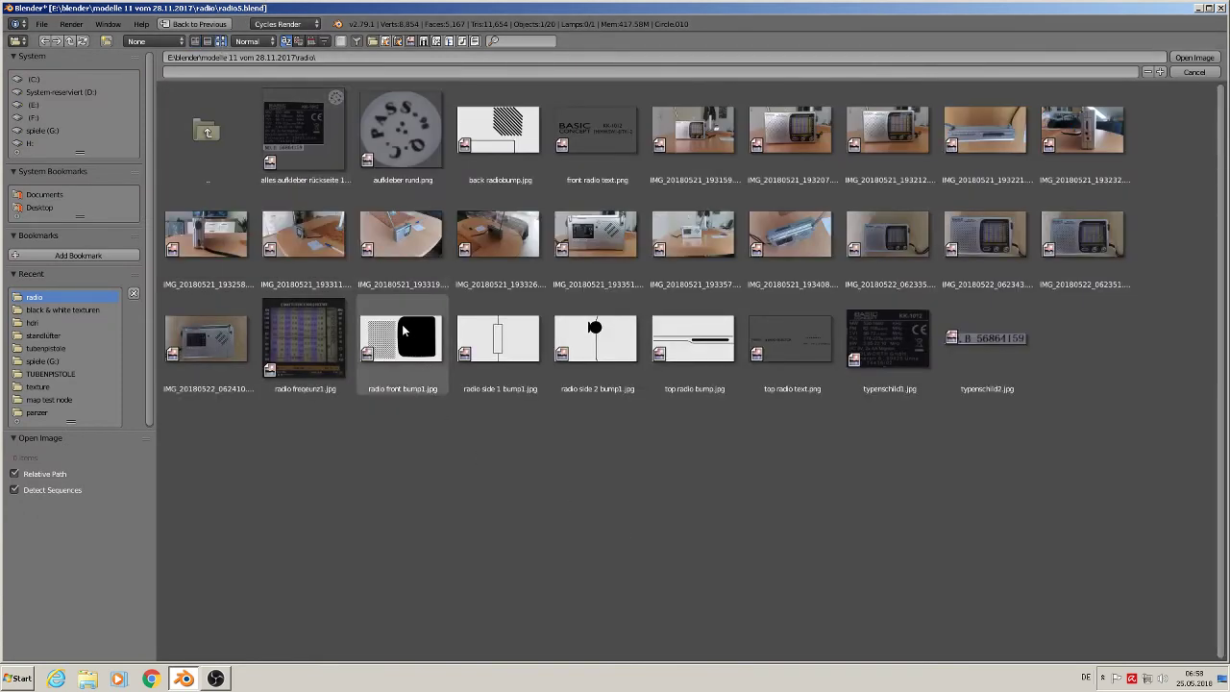
pyautogui.click(390, 353)
pyautogui.doubleClick(390, 353)
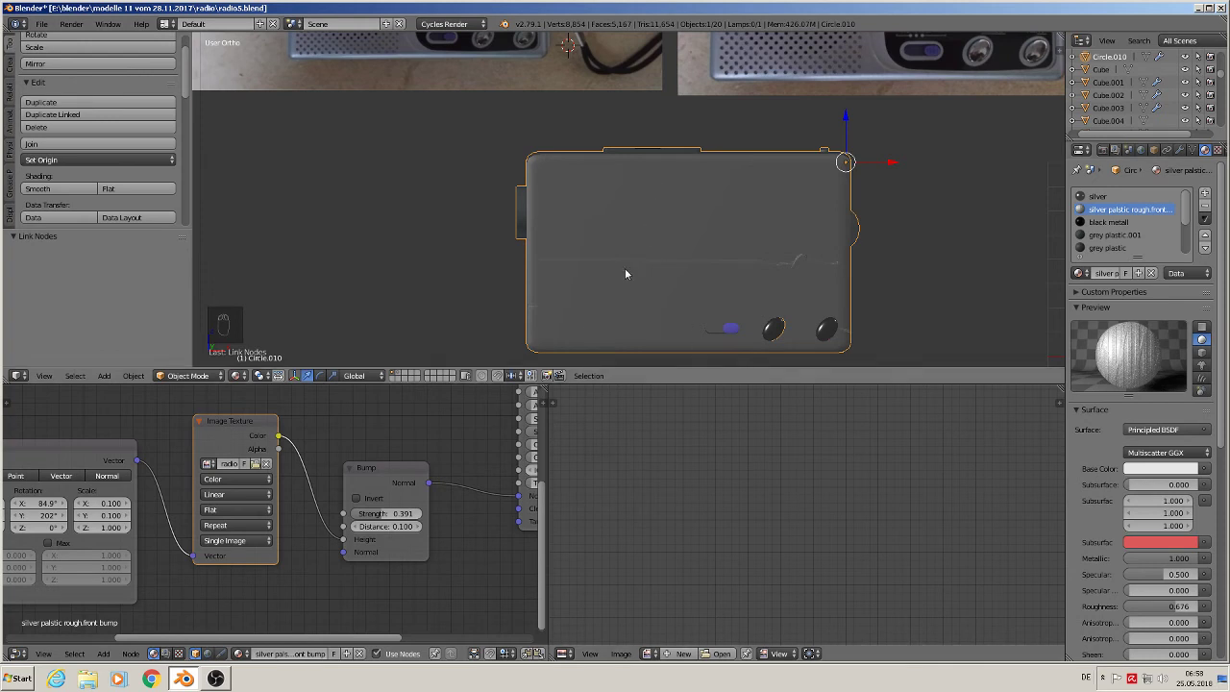
pyautogui.scroll(-3, 721, 535)
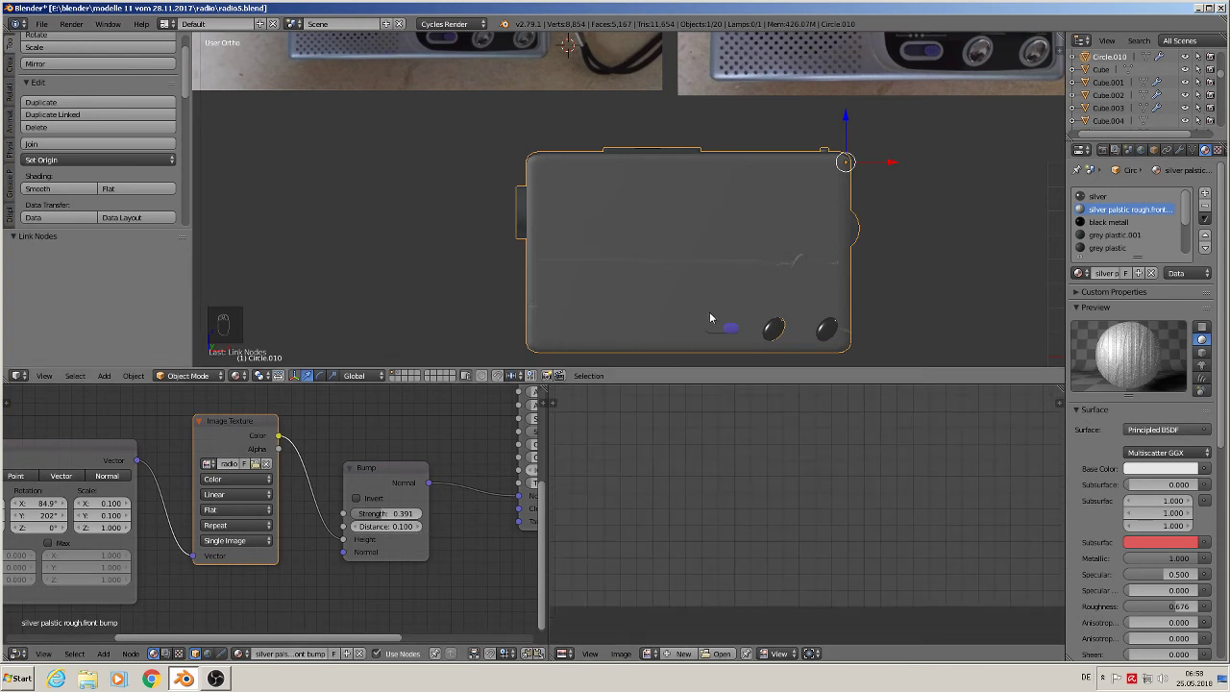
# - Enter Edit Mode with face selection and select the radio's large front face to show its UV island
pyautogui.press('Tab')
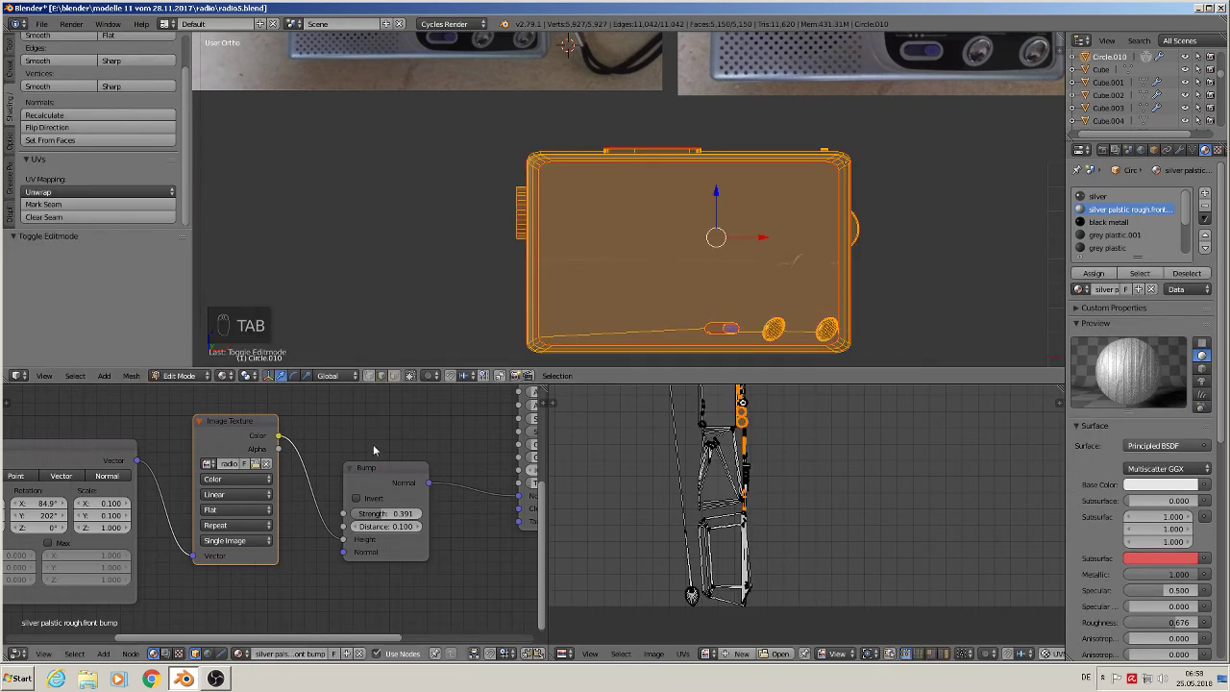
pyautogui.click(394, 376)
pyautogui.rightClick(706, 287)
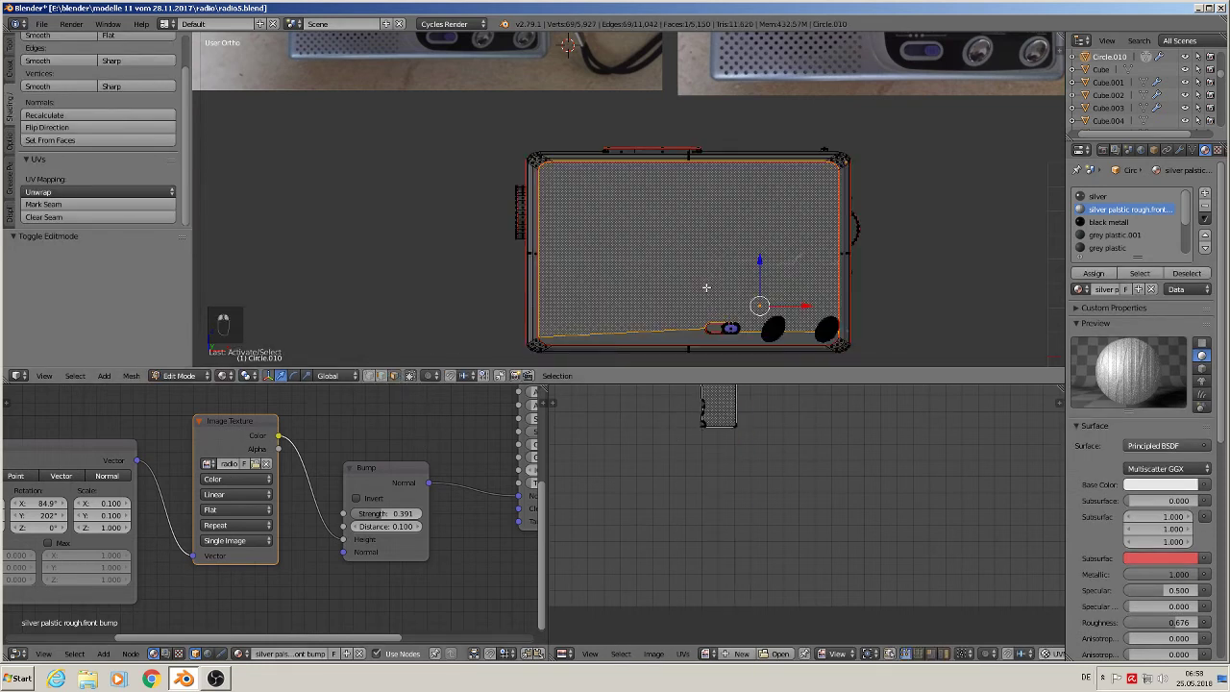
pyautogui.moveTo(722, 432); pyautogui.dragTo(711, 500, button='middle')
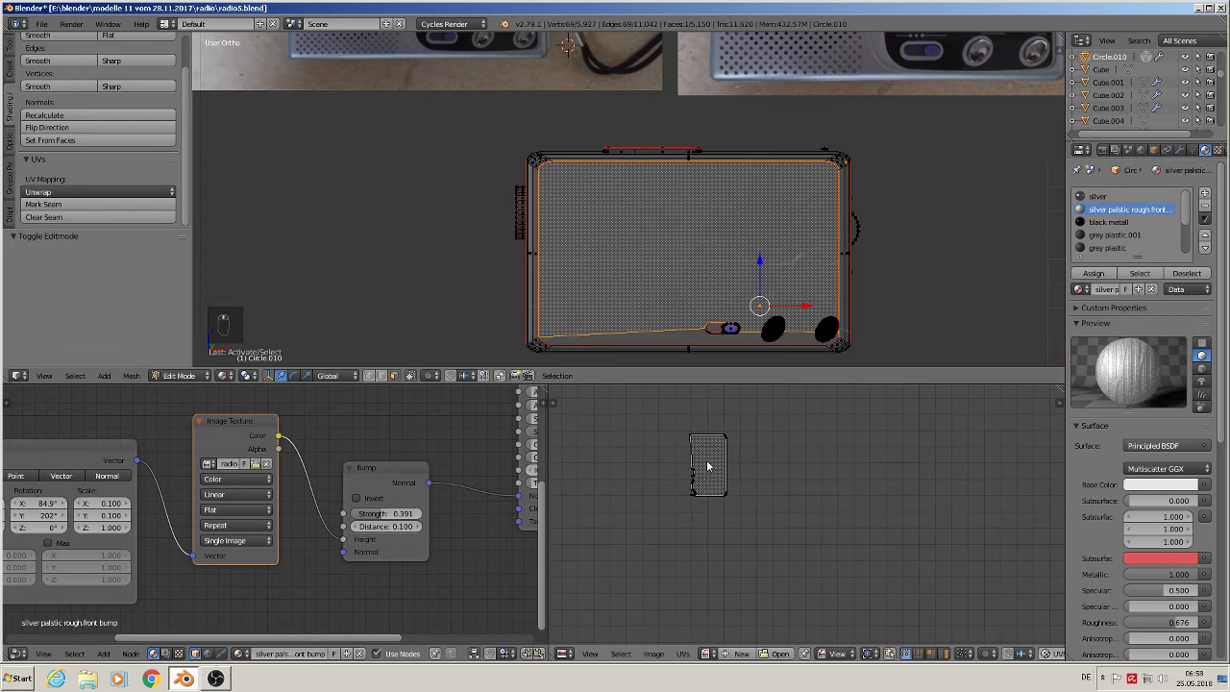
# - Display the loaded image radio front bump1.jpg behind the UVs in the UV editor
pyautogui.click(708, 653)
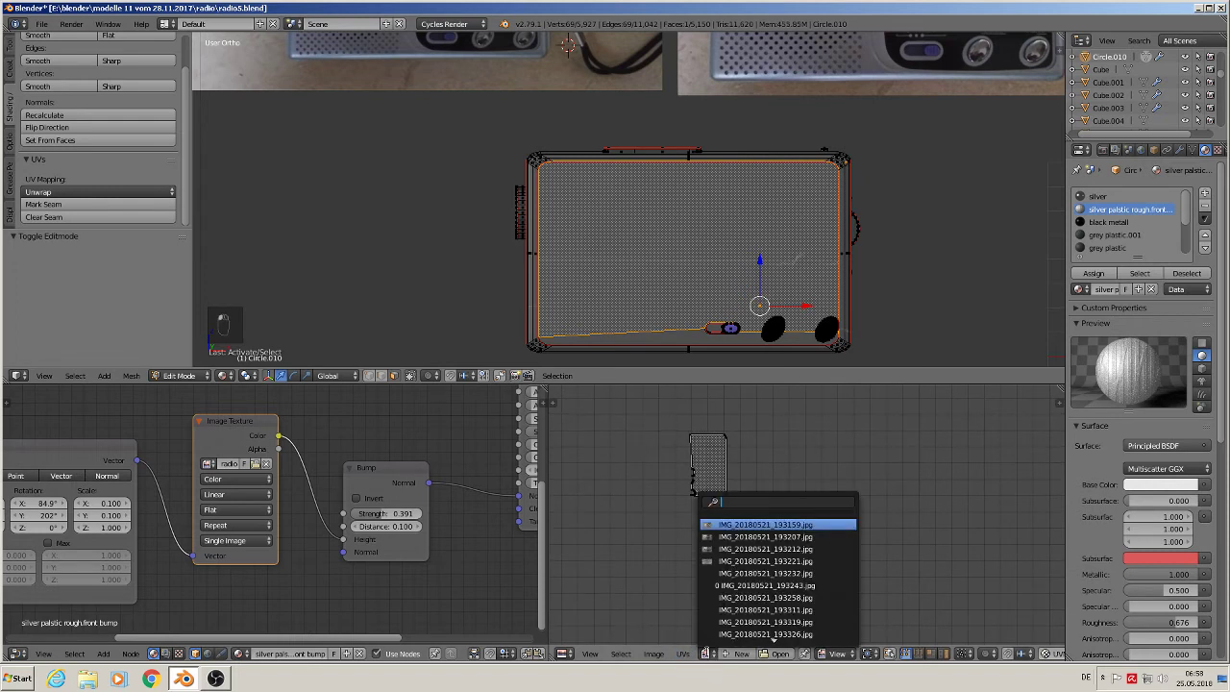
pyautogui.scroll(-12, 737, 610)
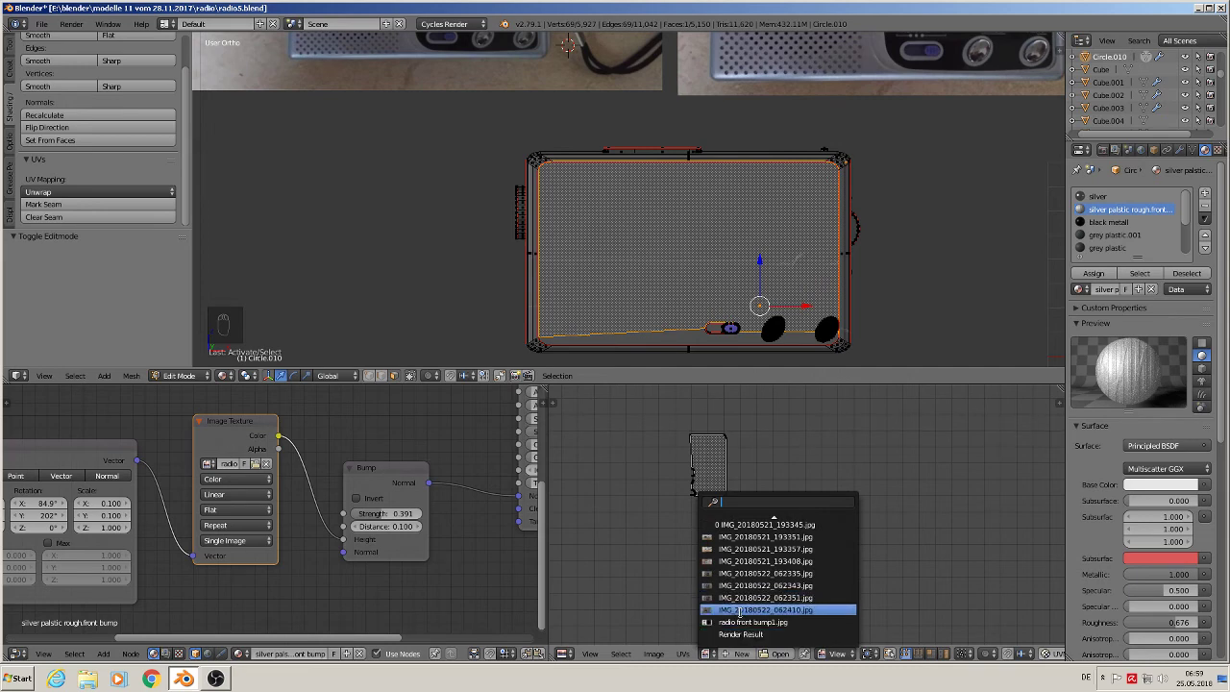
pyautogui.click(750, 621)
pyautogui.scroll(-8, 754, 607)
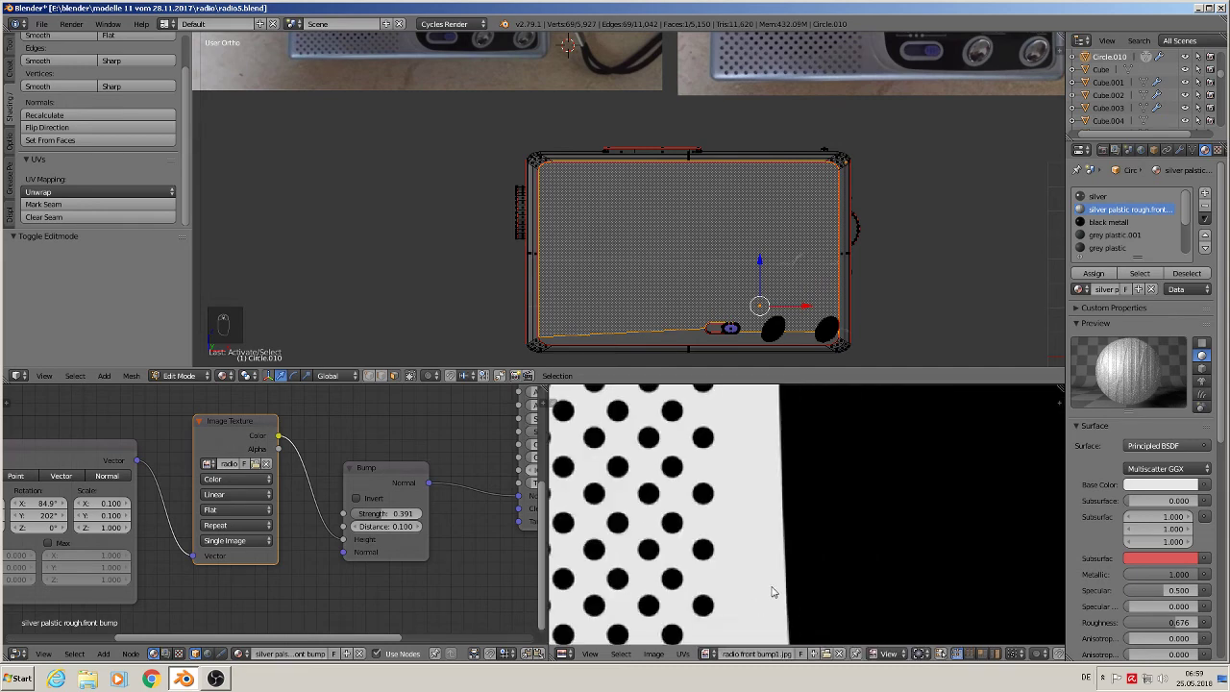
pyautogui.moveTo(787, 563); pyautogui.dragTo(780, 496, button='middle')
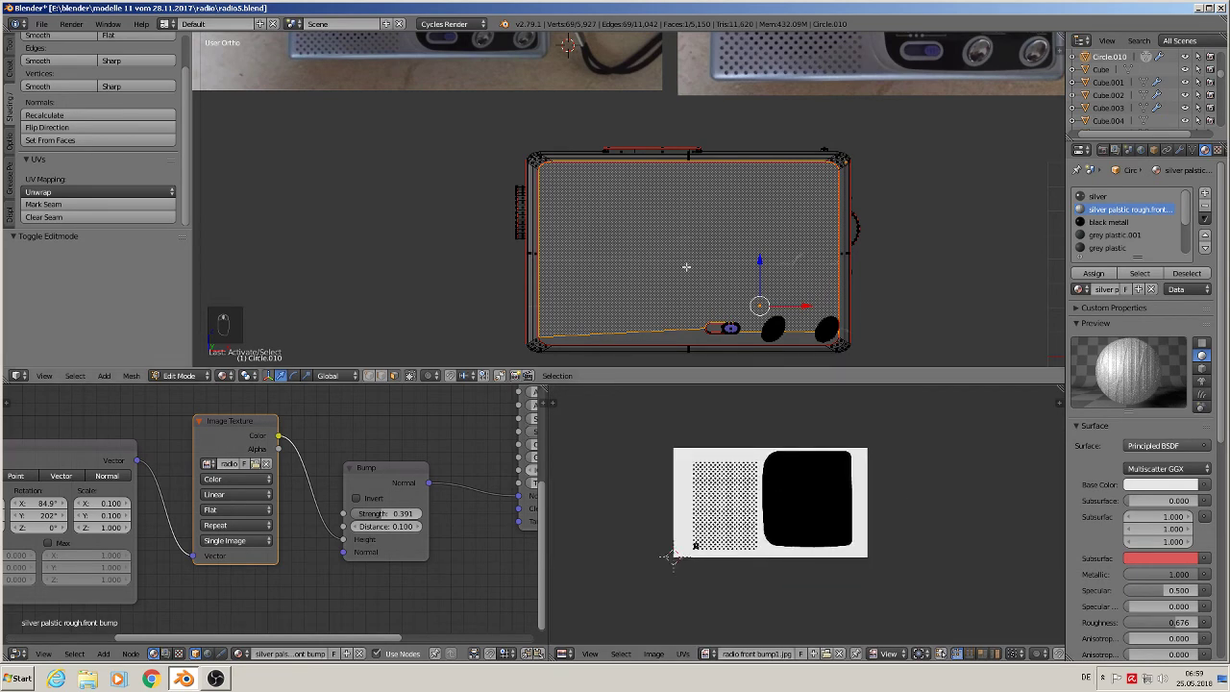
# - Circle-select the radio's front faces, including the strip beneath the switch and knobs
pyautogui.scroll(2, 700, 358)
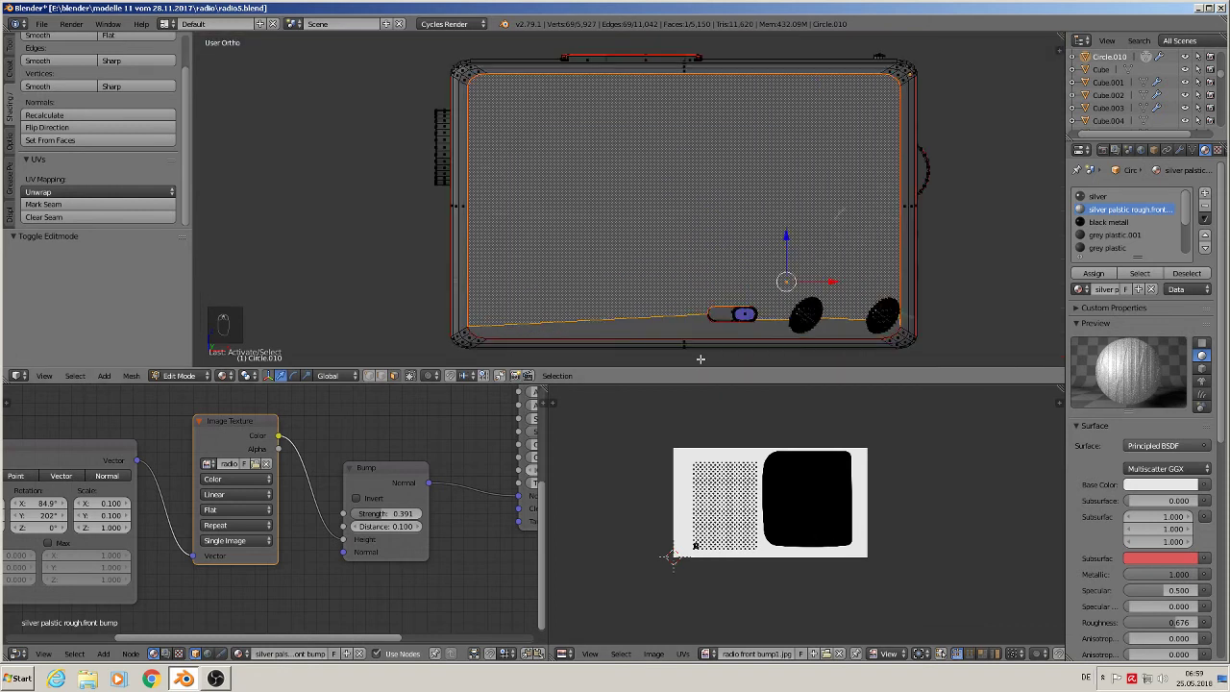
pyautogui.keyDown('alt'); pyautogui.rightClick(694, 324); pyautogui.keyUp('alt')
pyautogui.keyDown('alt'); pyautogui.rightClick(691, 327); pyautogui.keyUp('alt')
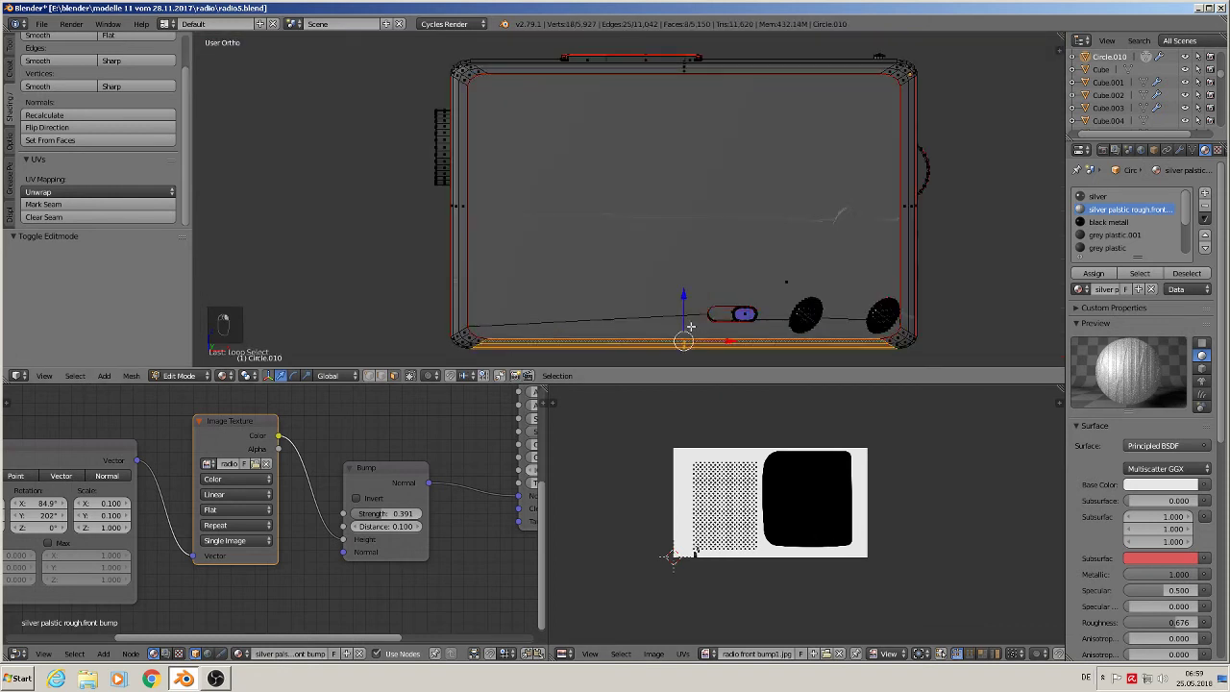
pyautogui.keyDown('alt'); pyautogui.rightClick(693, 322); pyautogui.keyUp('alt')
pyautogui.press('c')
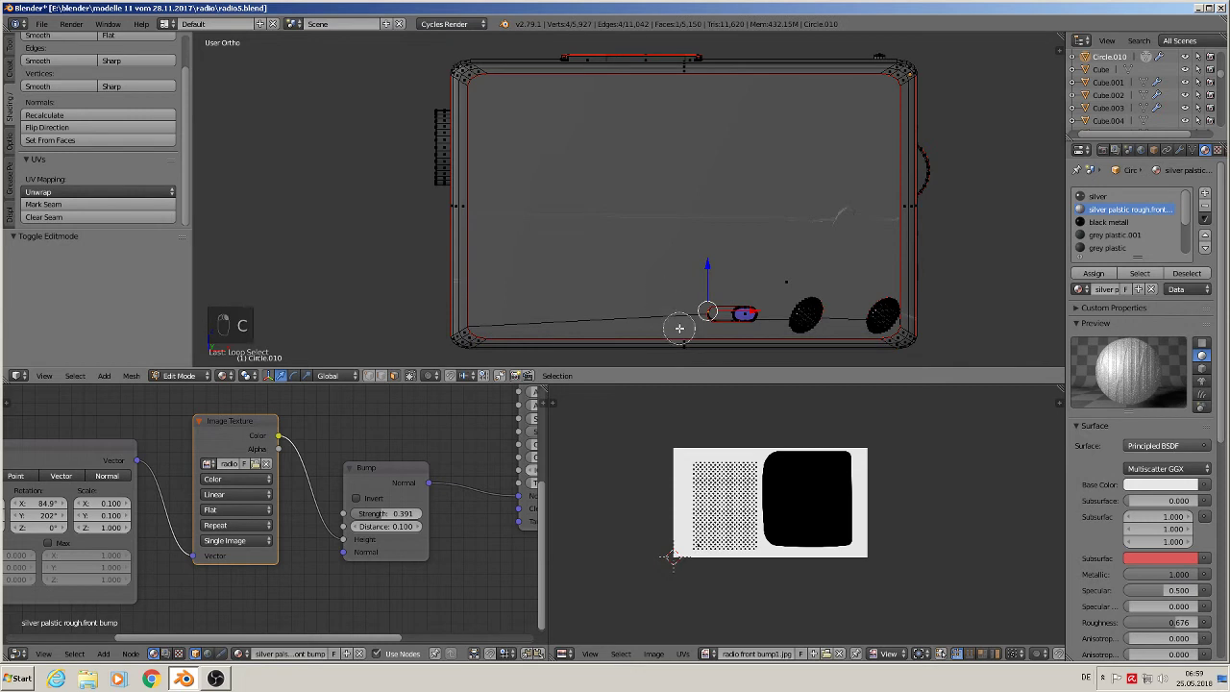
pyautogui.click(677, 319)
pyautogui.rightClick(677, 318)
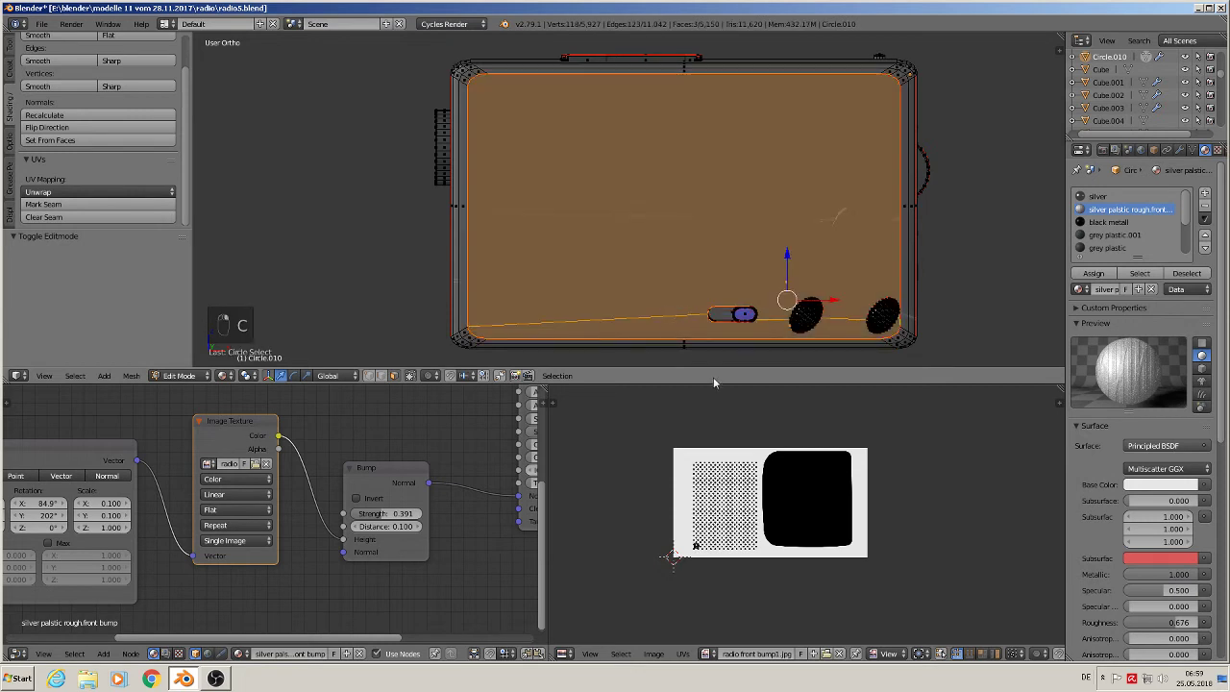
# - Select all the front UVs, scale them up about 33.9 times and move them onto the bump image
pyautogui.scroll(4, 697, 522)
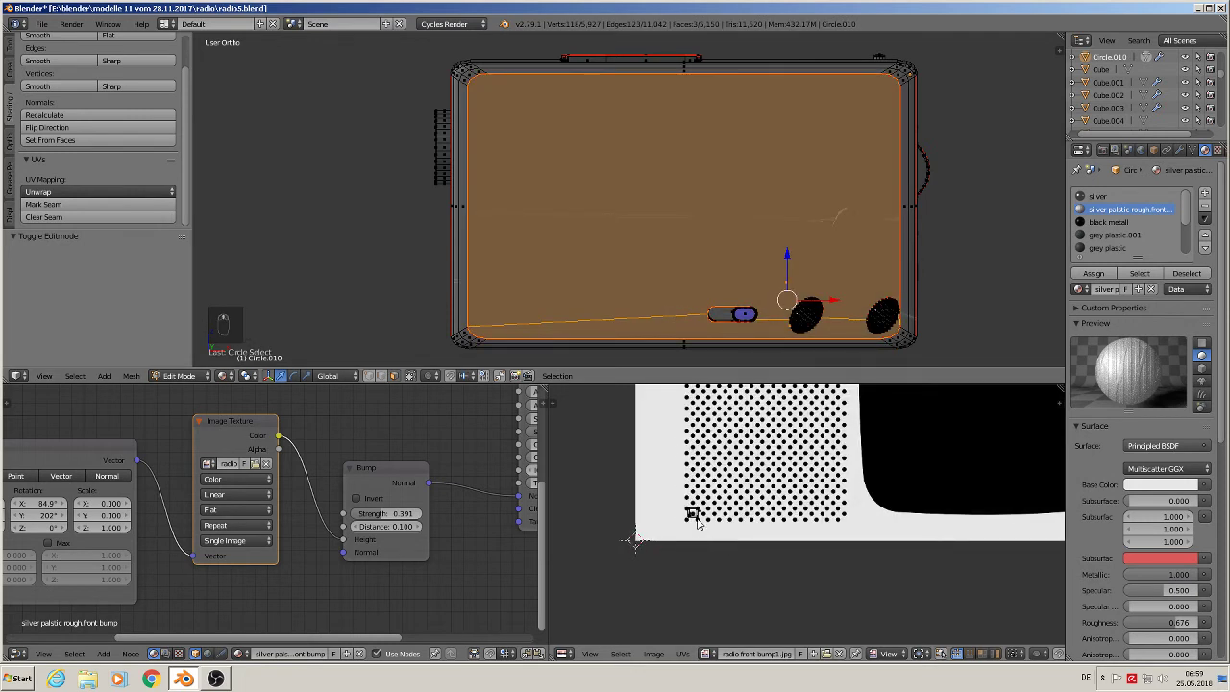
pyautogui.press('a')
pyautogui.press('a')
pyautogui.press('a')
pyautogui.press('a')
pyautogui.scroll(-3, 711, 535)
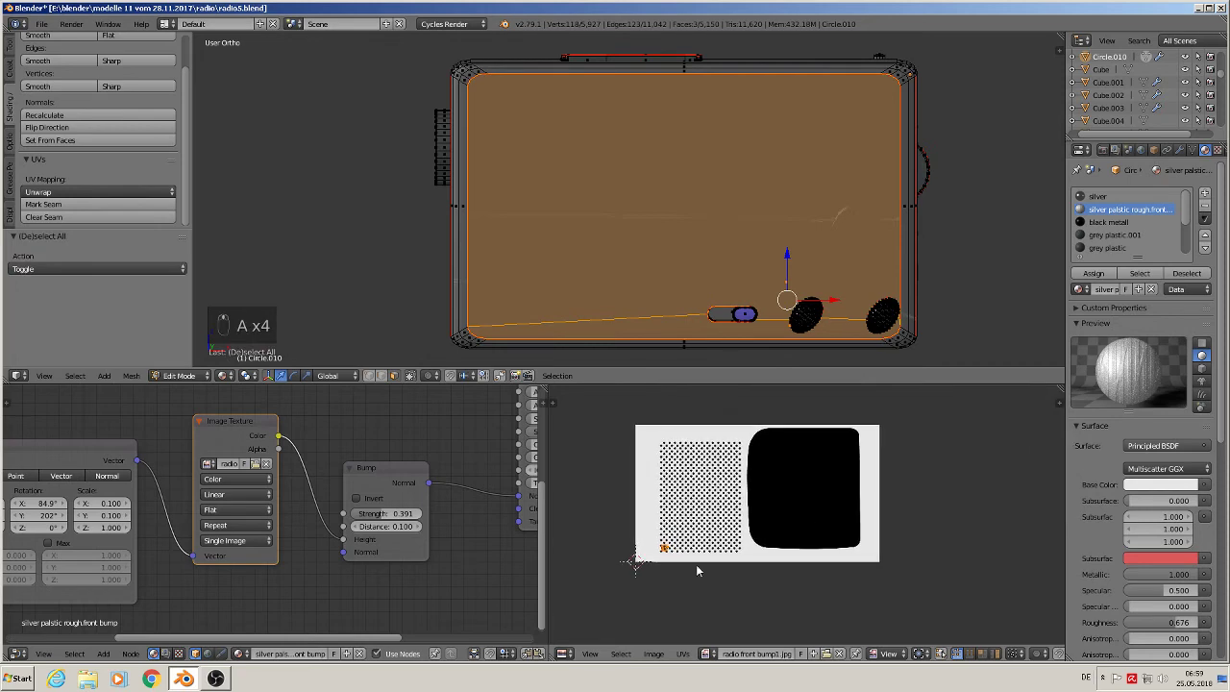
pyautogui.press('s')
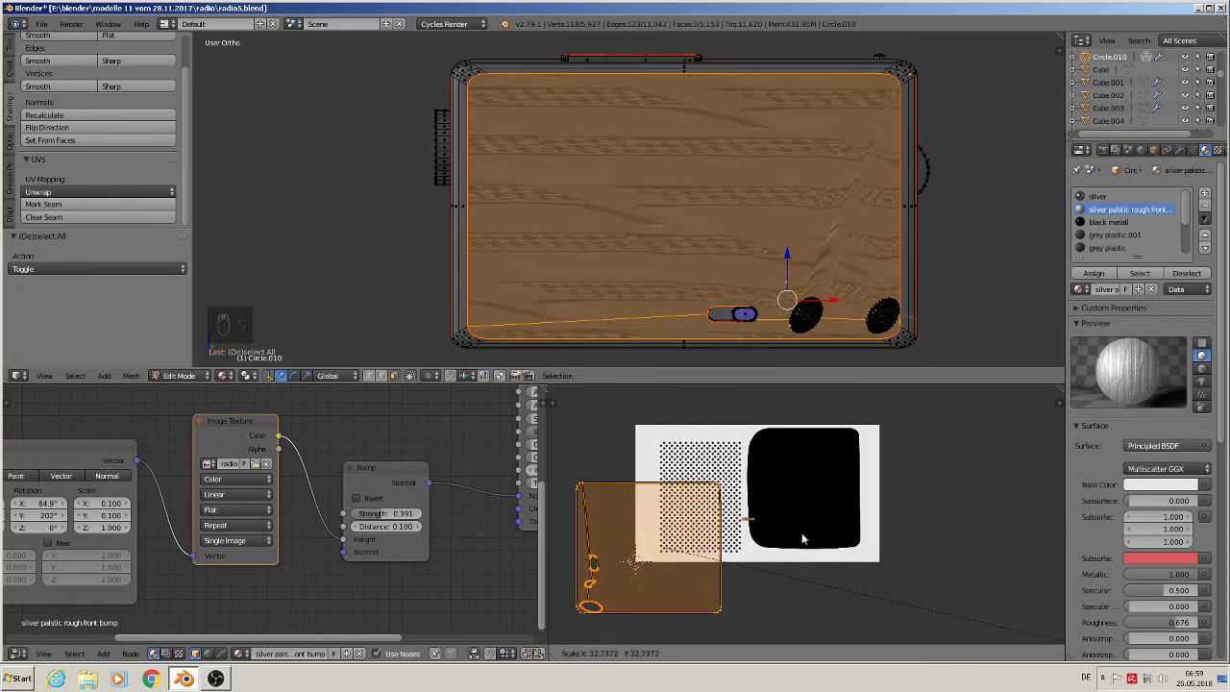
pyautogui.click(910, 567)
pyautogui.press('g')
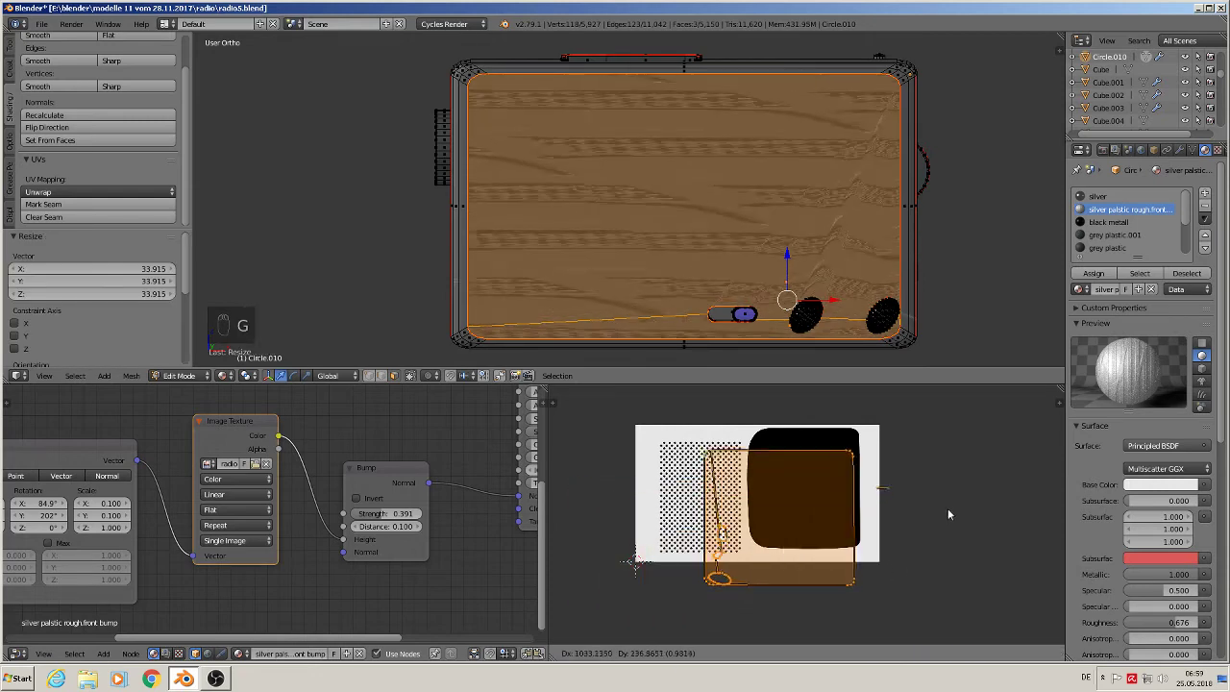
pyautogui.click(939, 498)
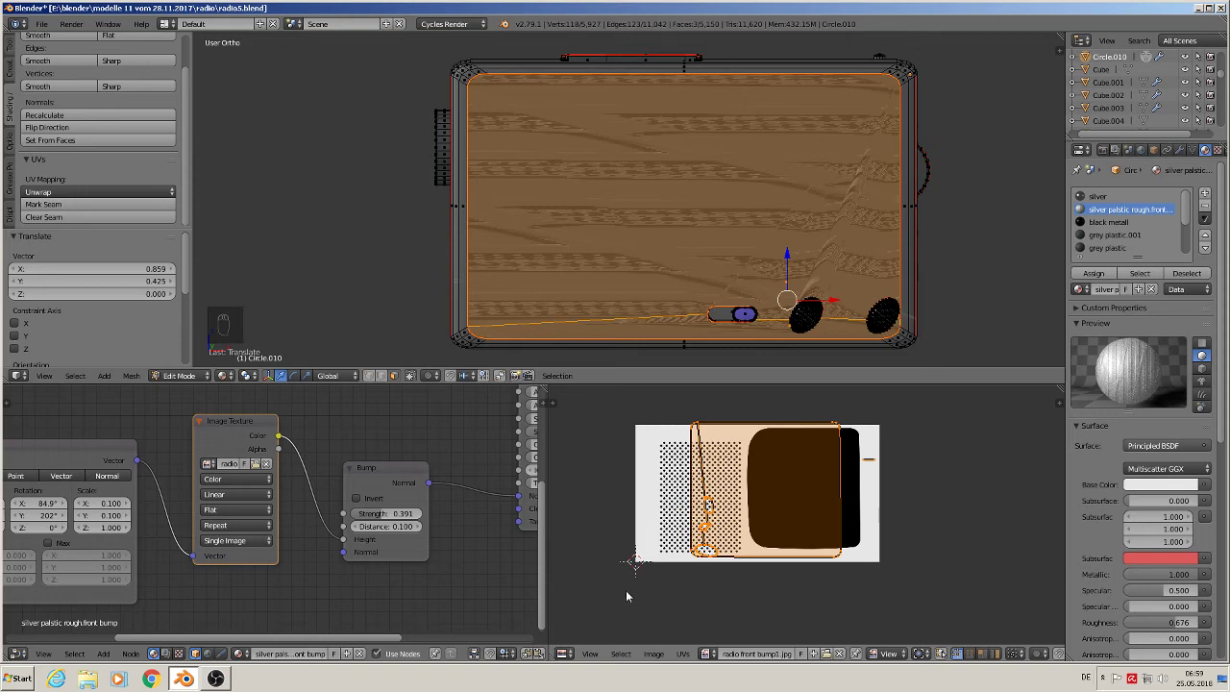
# - Set the Mapping node's X and Y scale to 1
pyautogui.moveTo(252, 565); pyautogui.dragTo(492, 524, button='middle')
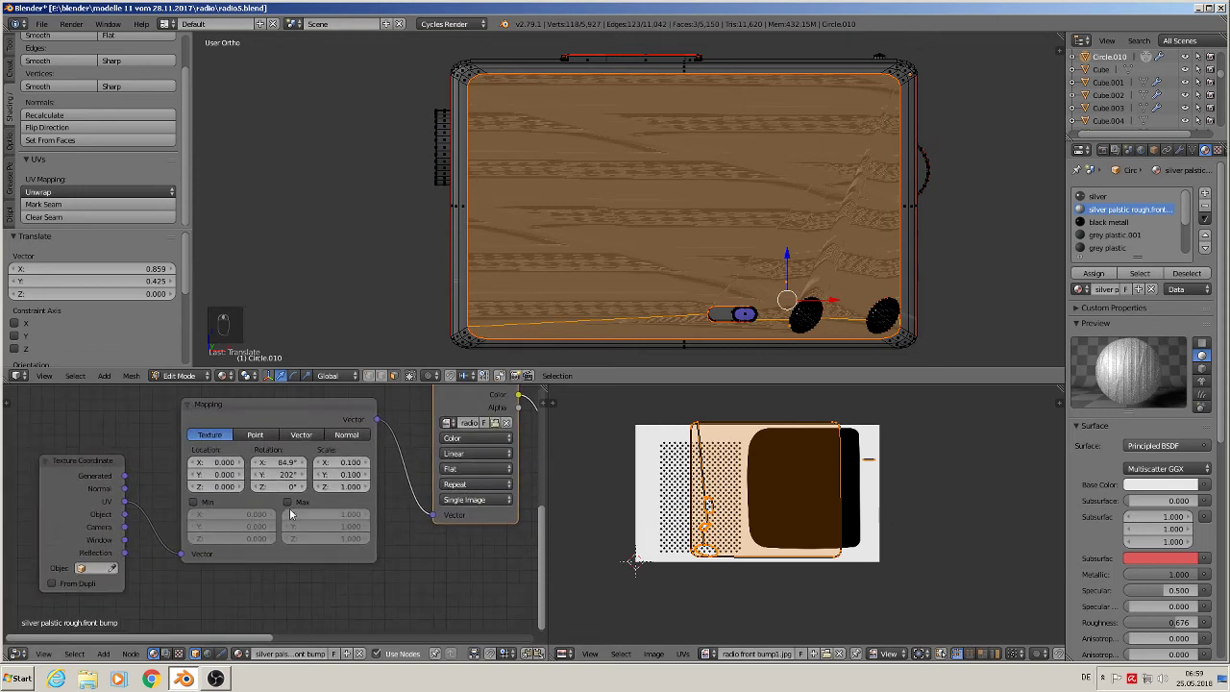
pyautogui.click(365, 463)
pyautogui.write('1')
pyautogui.press('Return')
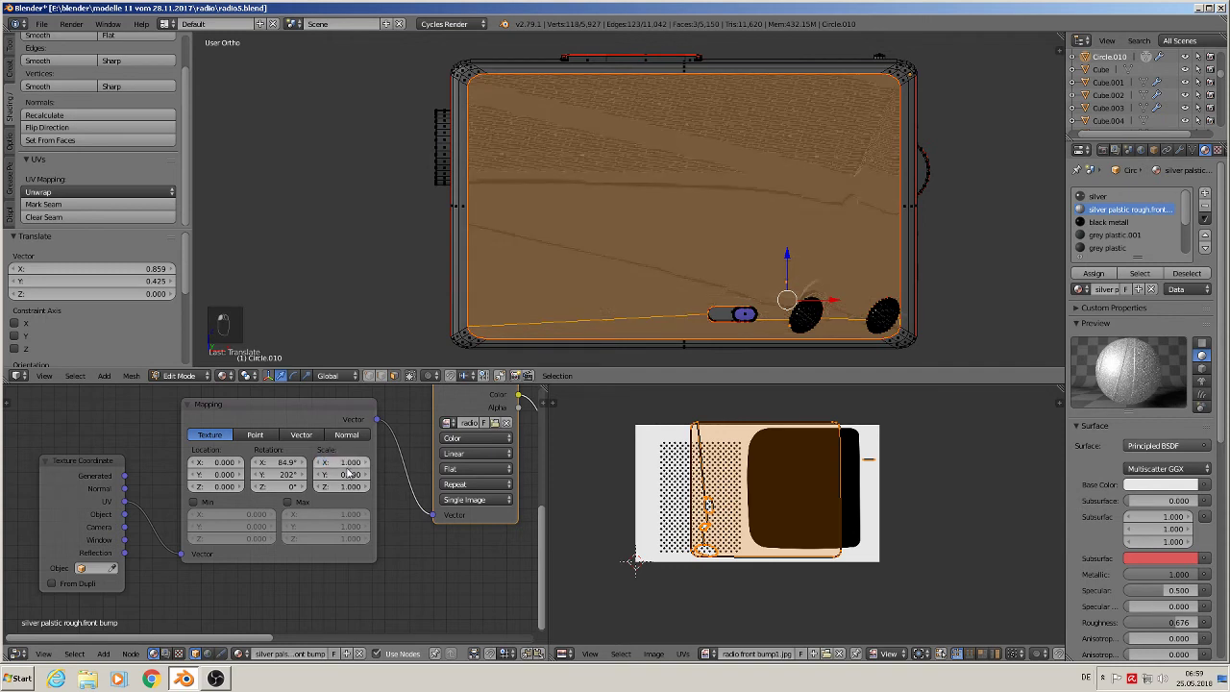
pyautogui.click(349, 475)
pyautogui.write('1')
pyautogui.press('Return')
# - Set the Mapping node's X and Y rotation to 0°
pyautogui.click(281, 463)
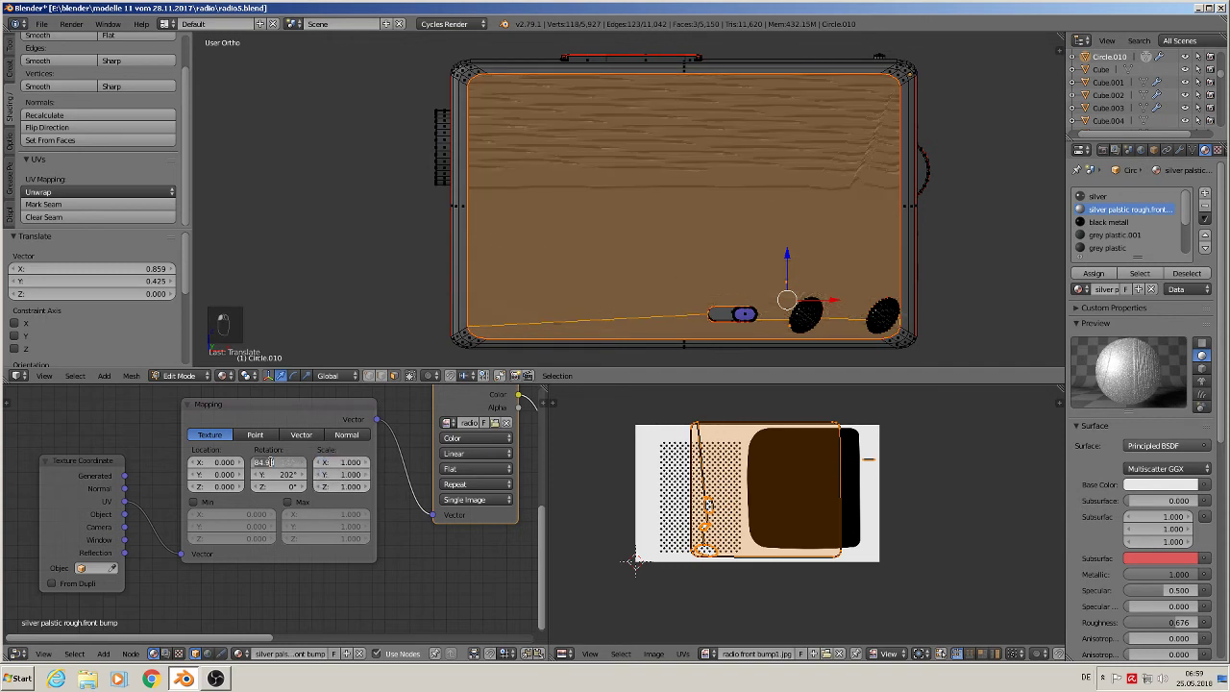
pyautogui.write('0')
pyautogui.press('Tab')
pyautogui.write('0')
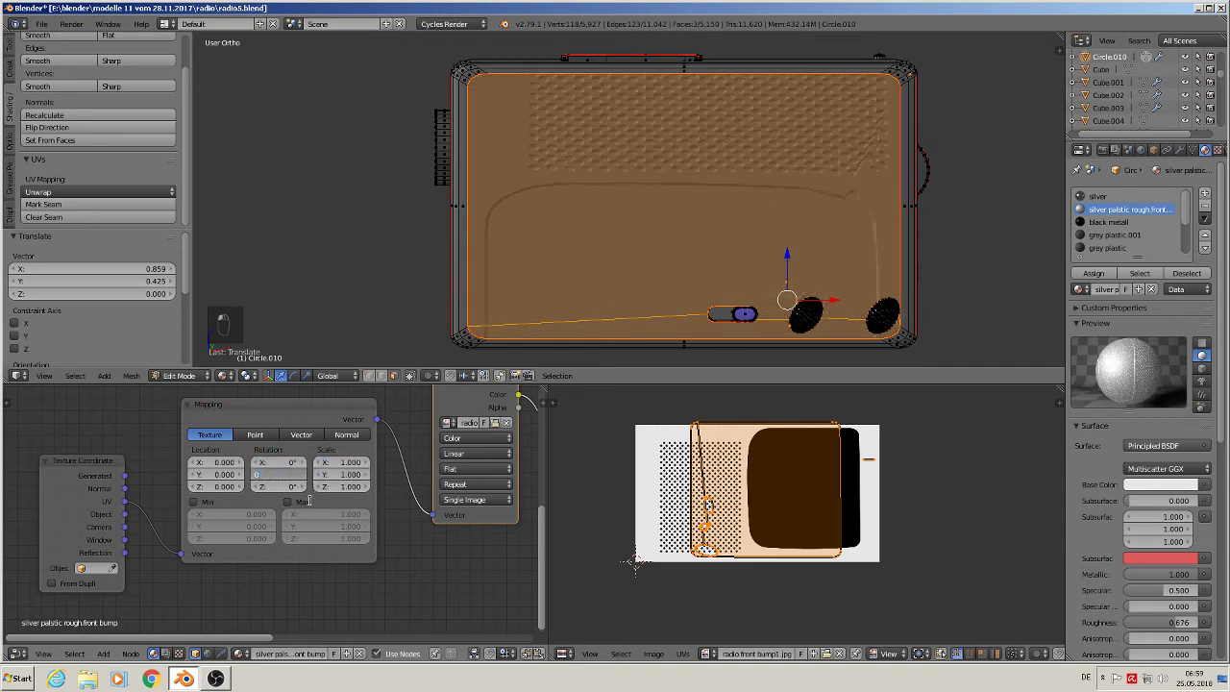
pyautogui.press('Return')
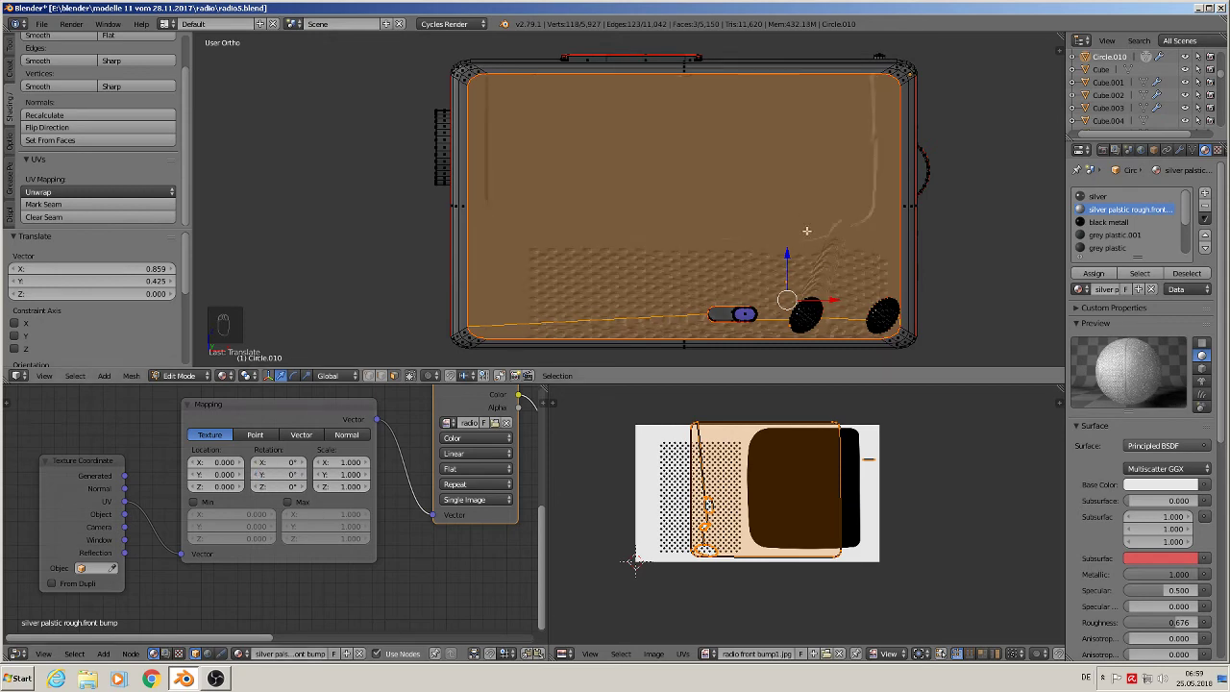
# - Shift the front UV island about -0.107 in X and -0.014 in Y, toward the image's dotted grille pattern
pyautogui.scroll(-2, 796, 231)
pyautogui.scroll(2, 795, 241)
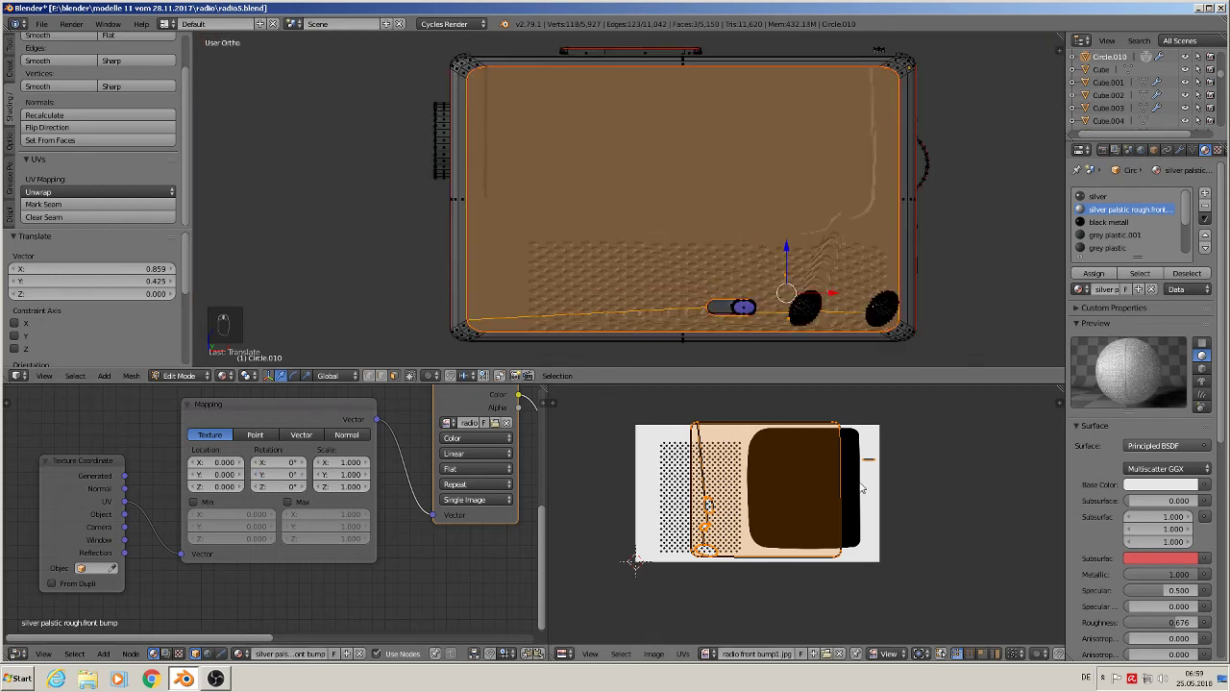
pyautogui.press('g')
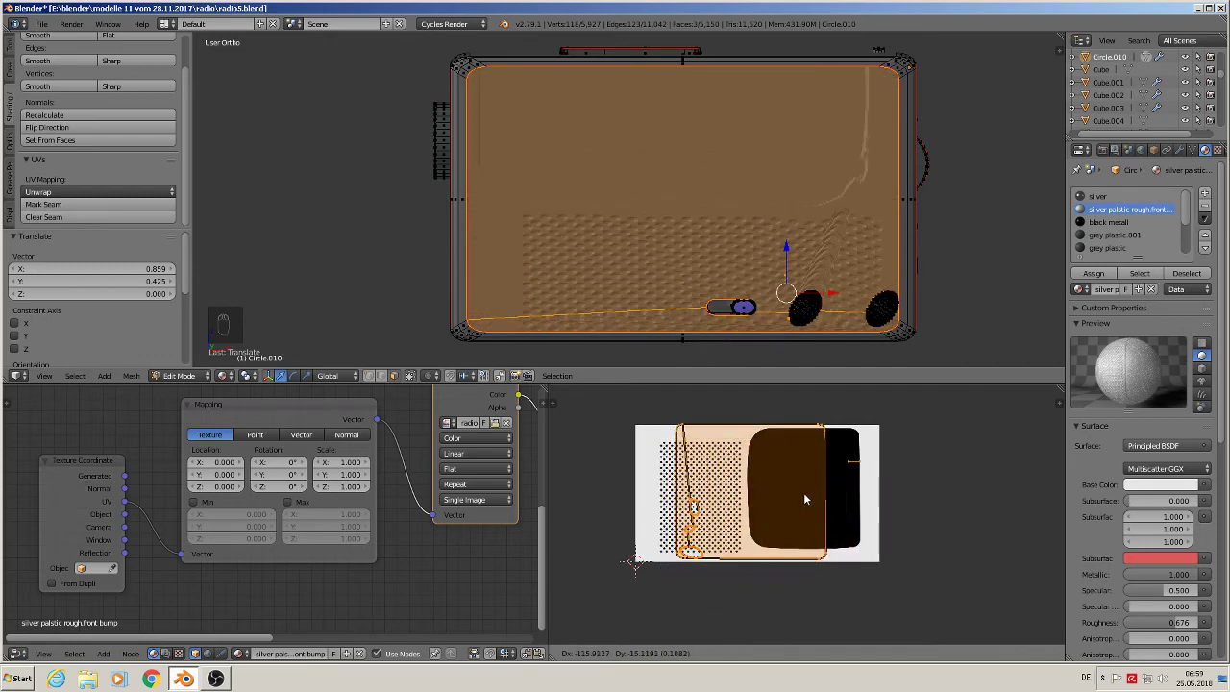
pyautogui.click(803, 491)
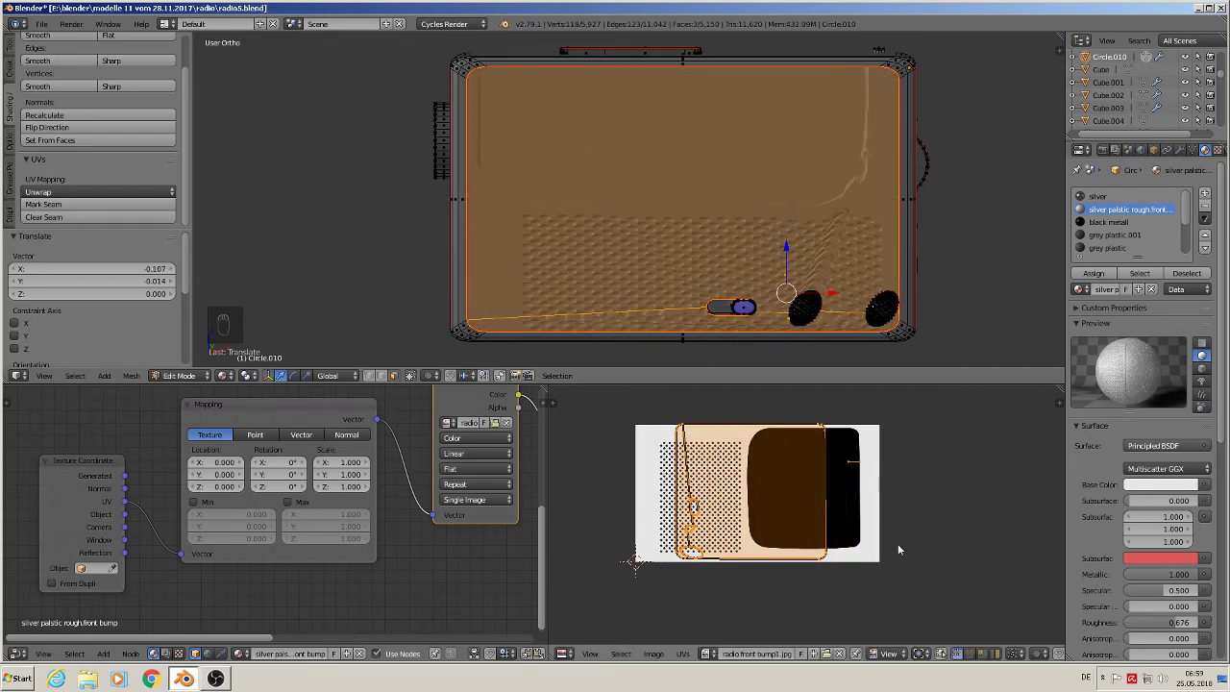
# - Rotate the front UV island by 90° to change the bump pattern's orientation on the radio
pyautogui.write('r')
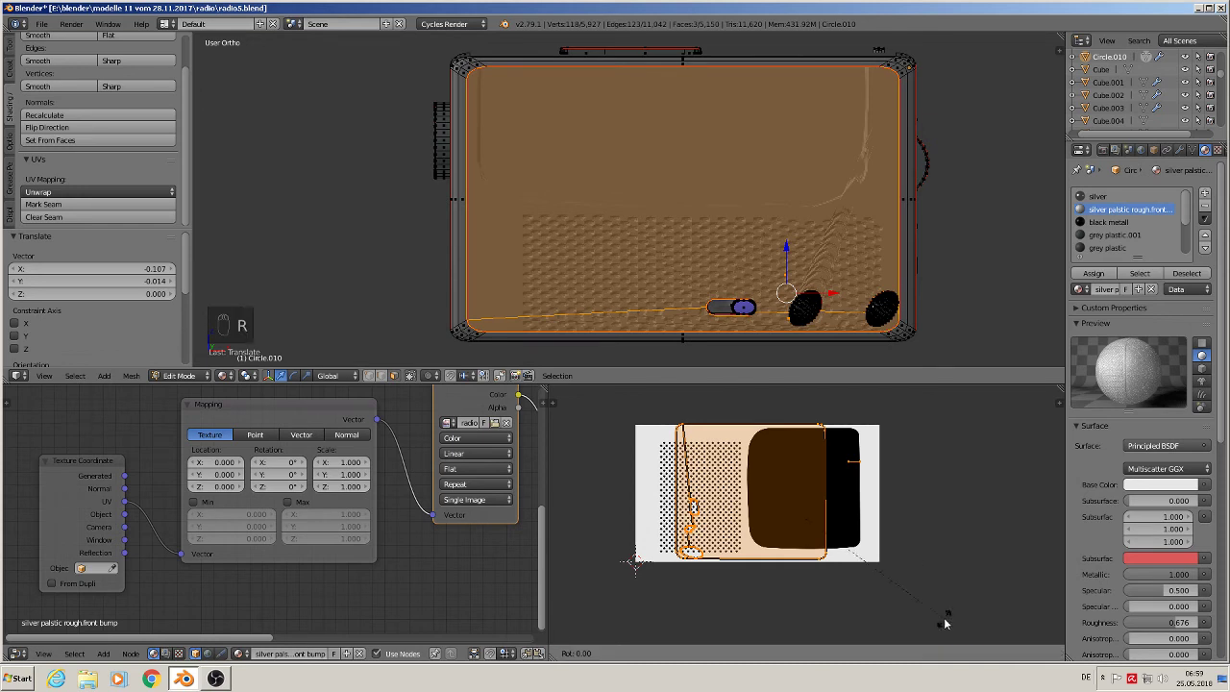
pyautogui.write('90')
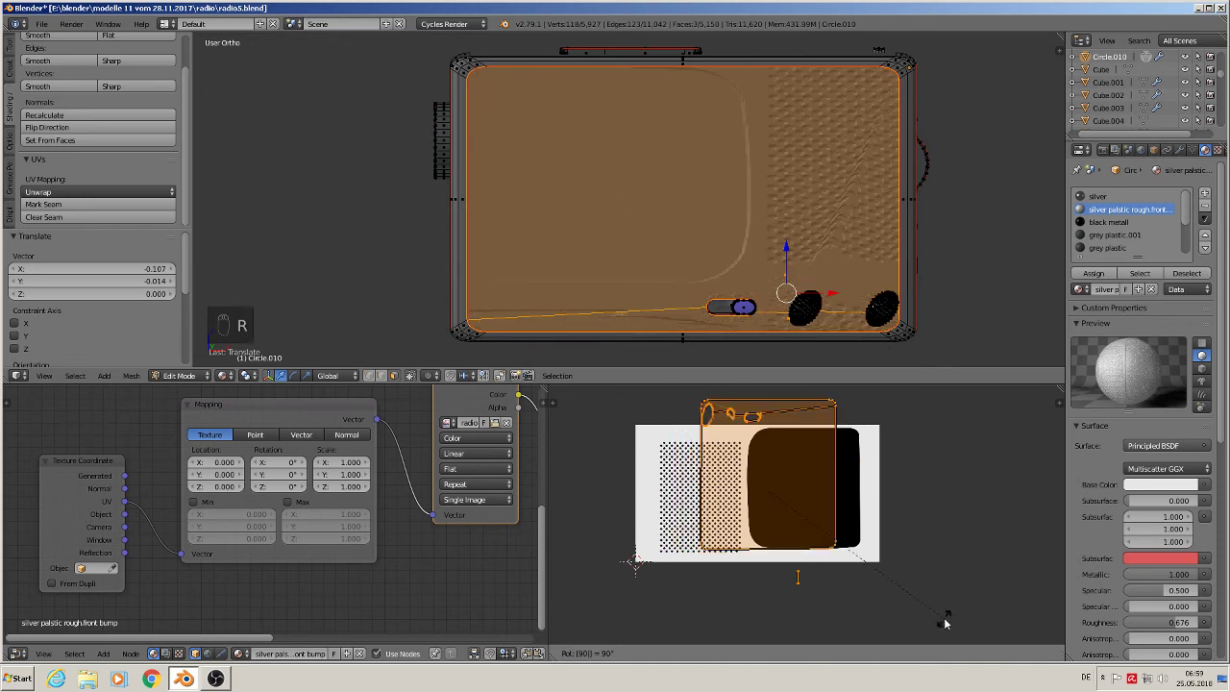
pyautogui.press('Return')
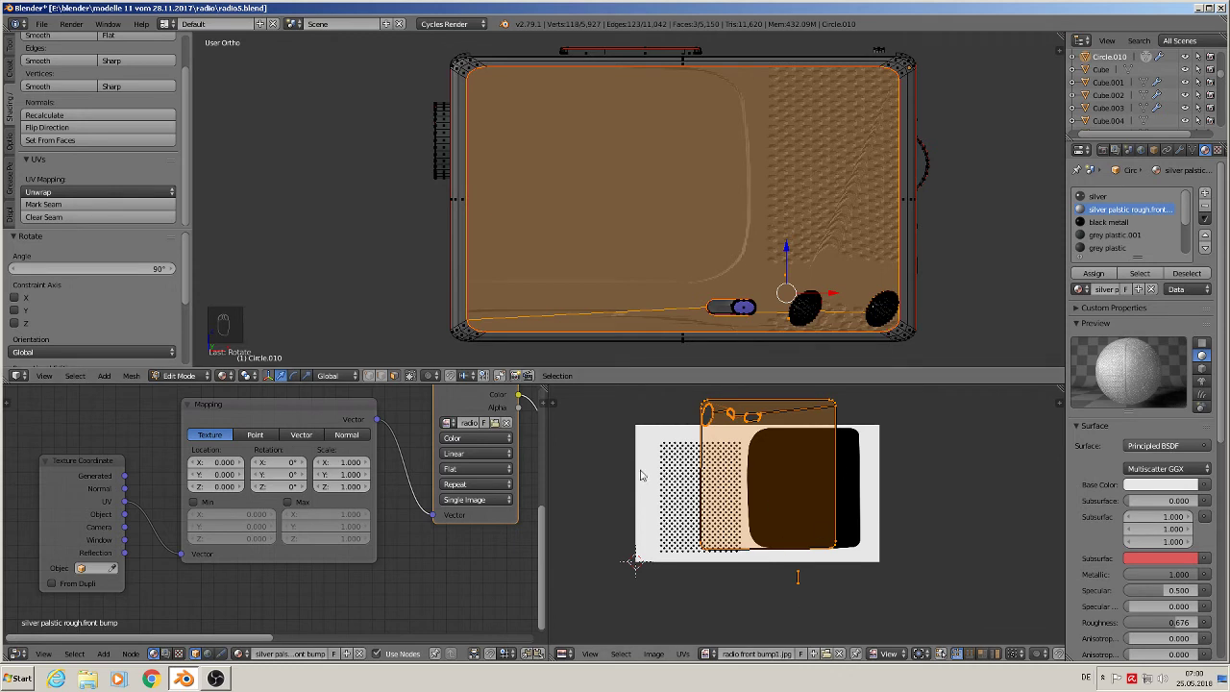
pyautogui.press('r')
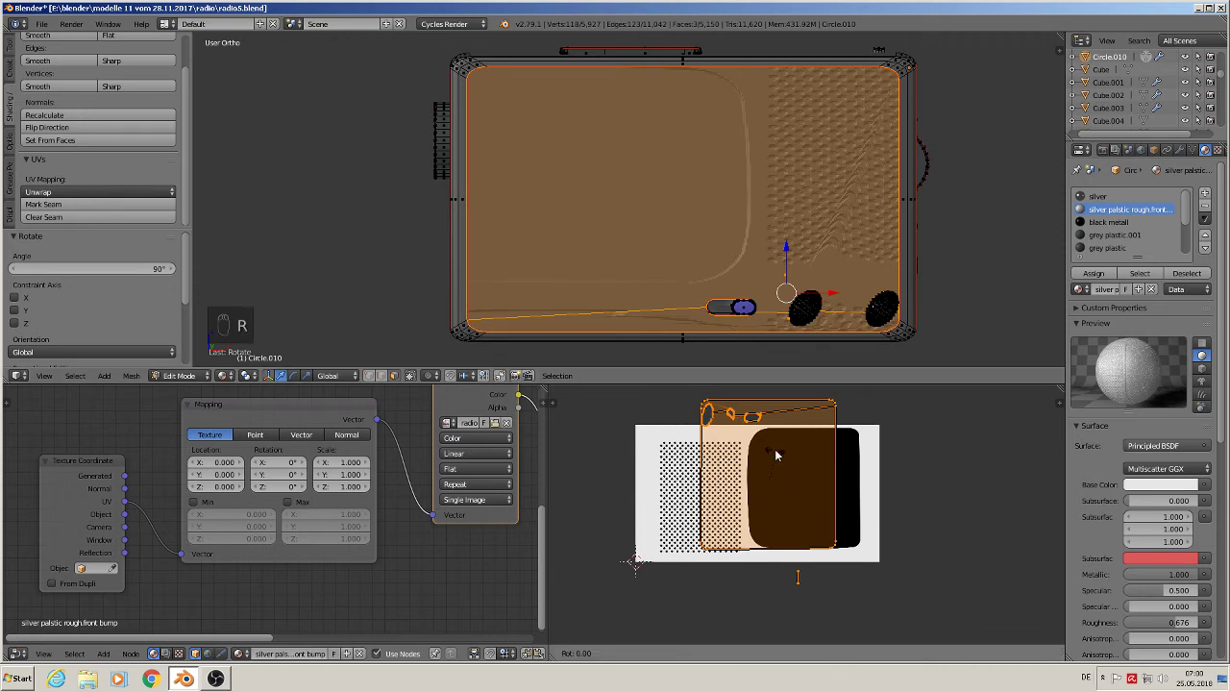
pyautogui.press('Return')
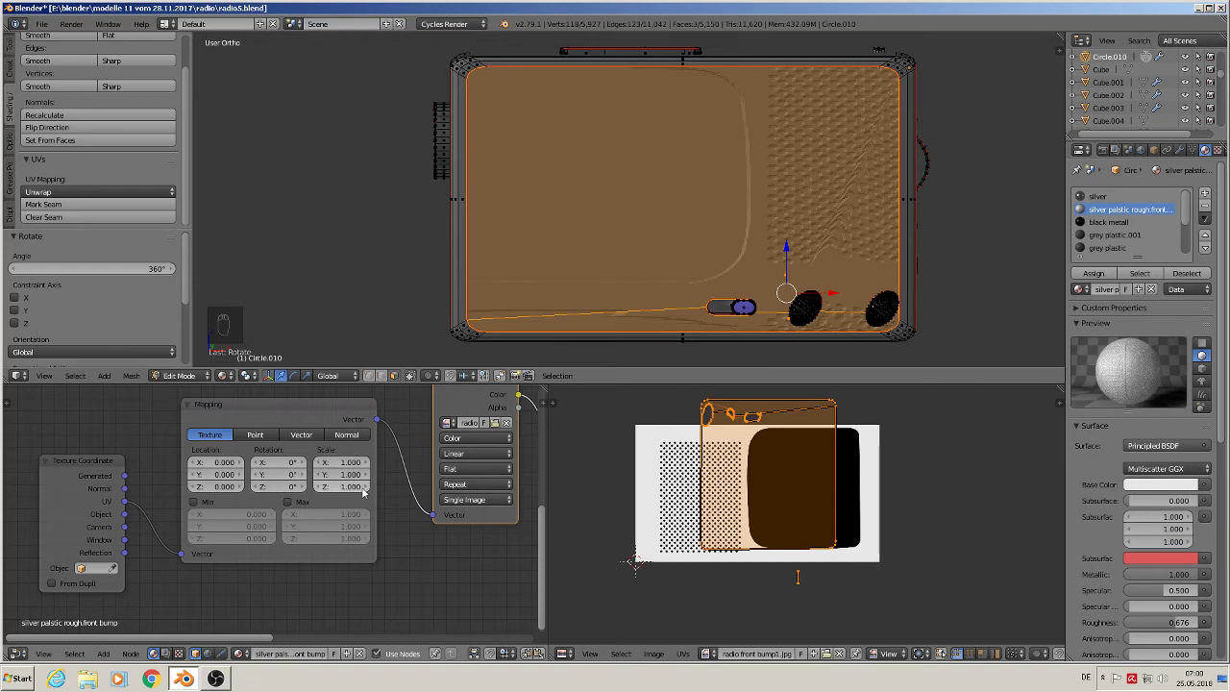
# - Move the front UV island about 0.121 in X and -0.103 in Y over the bump image
pyautogui.moveTo(363, 492); pyautogui.dragTo(171, 509, button='middle')
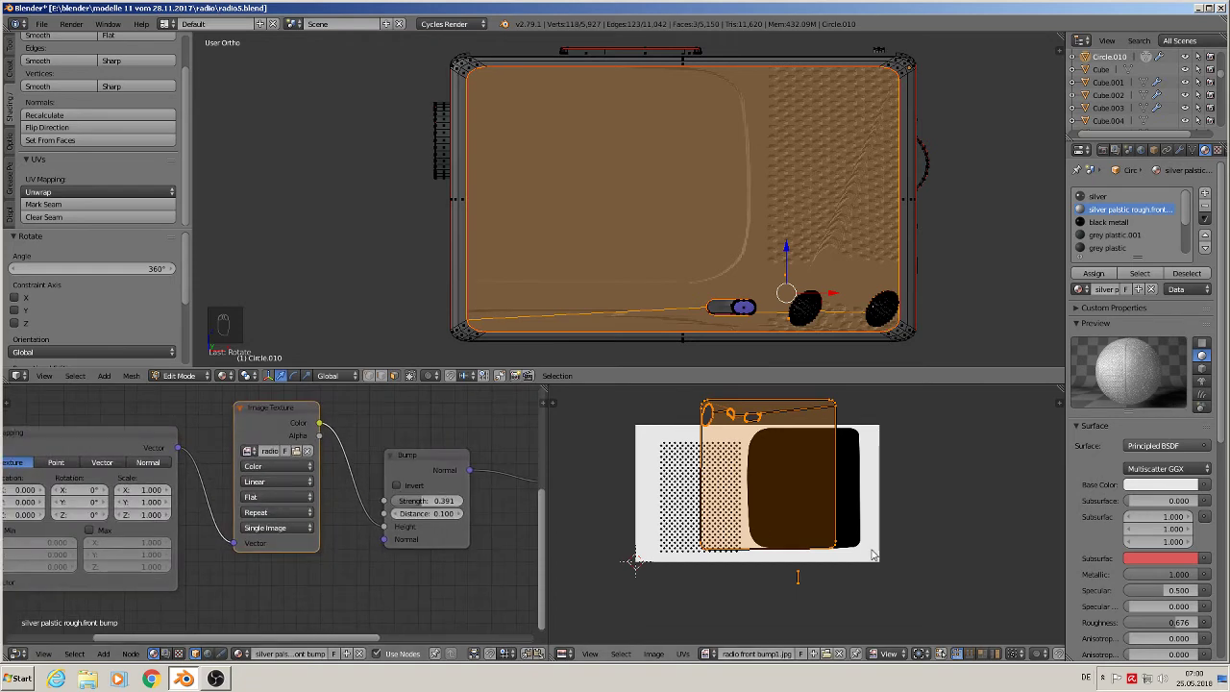
pyautogui.press('g')
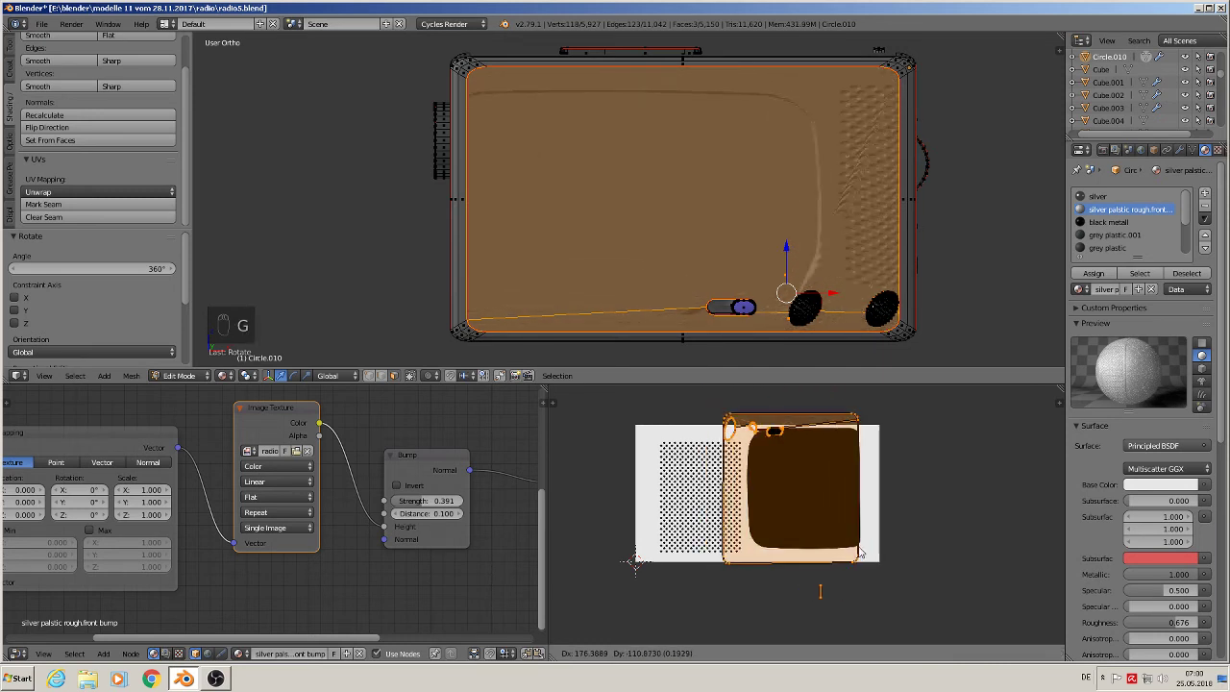
pyautogui.click(815, 592)
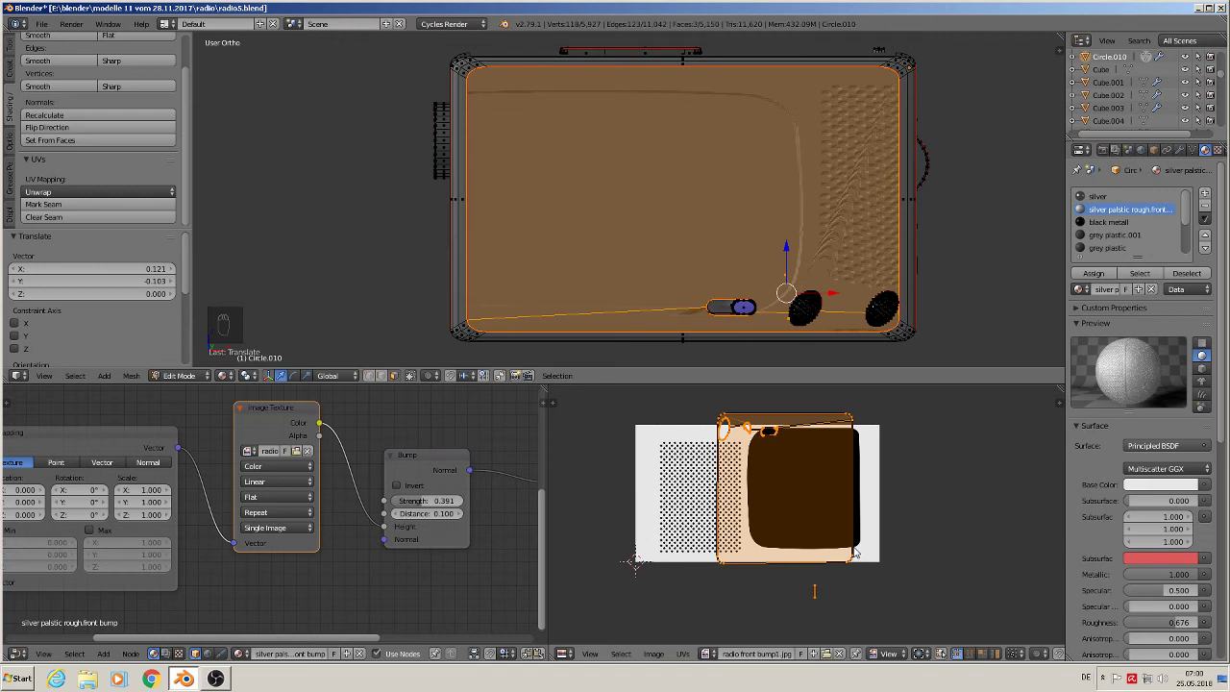
# - Rotate the front UV island by 180° and move it about 0.037 in X and 0.266 in Y onto the image
pyautogui.write('r')
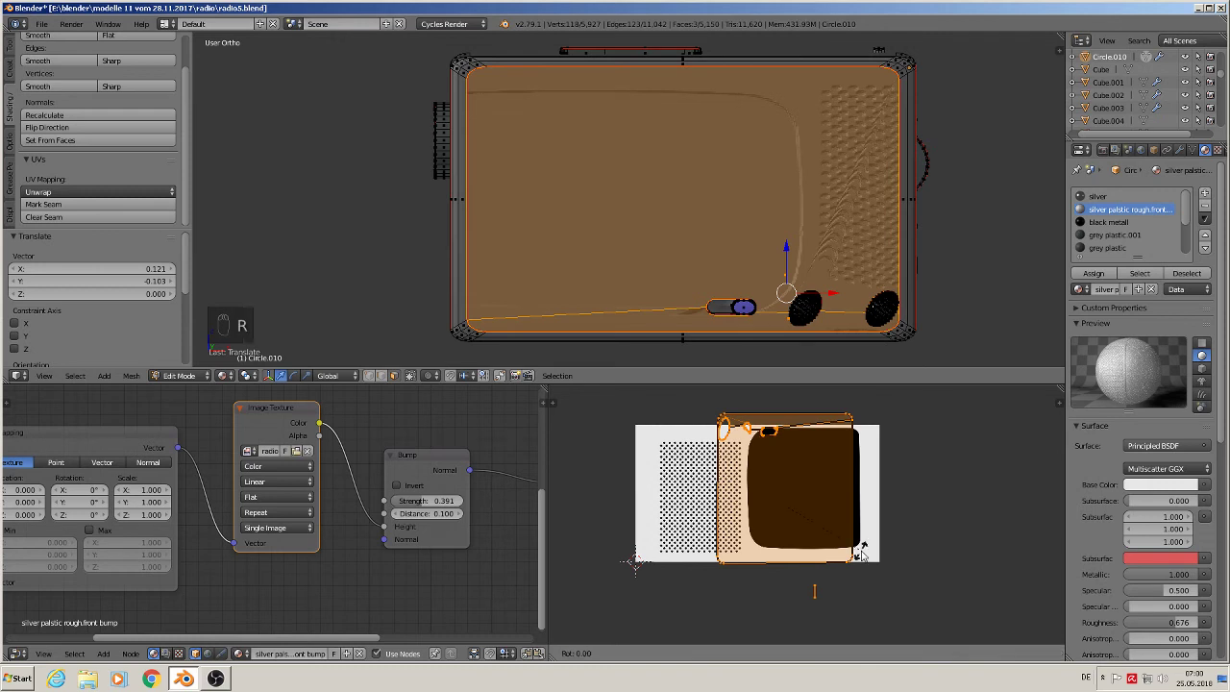
pyautogui.write('180')
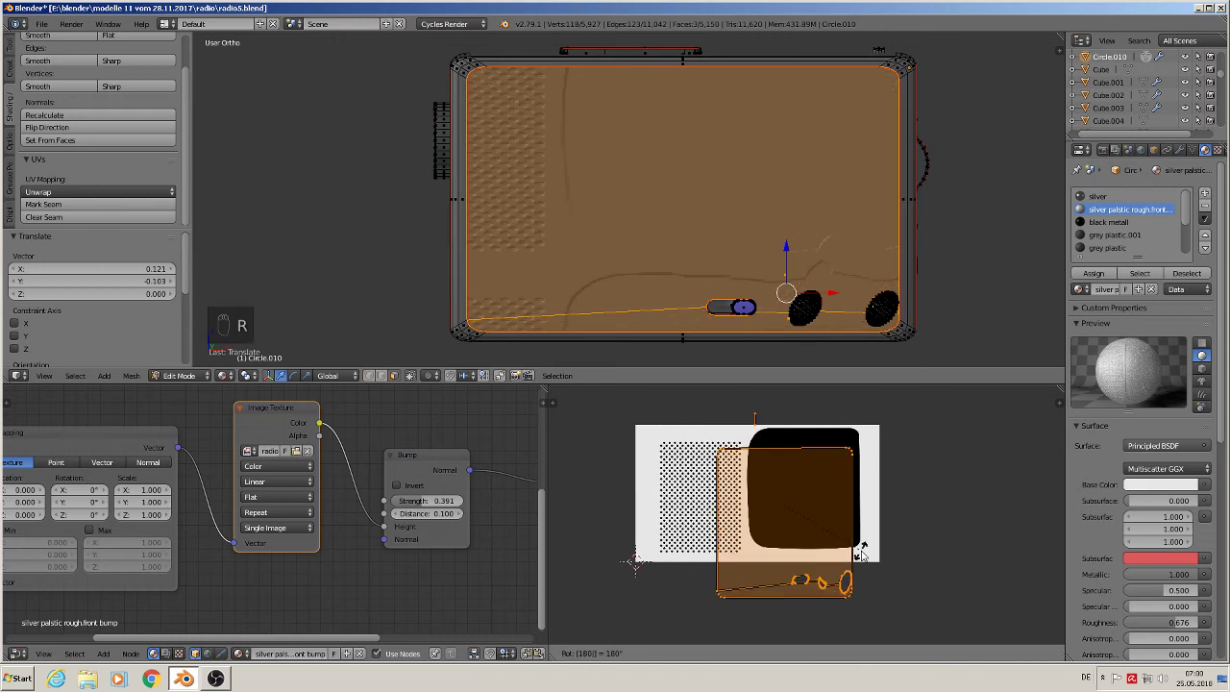
pyautogui.press('Return')
pyautogui.press('g')
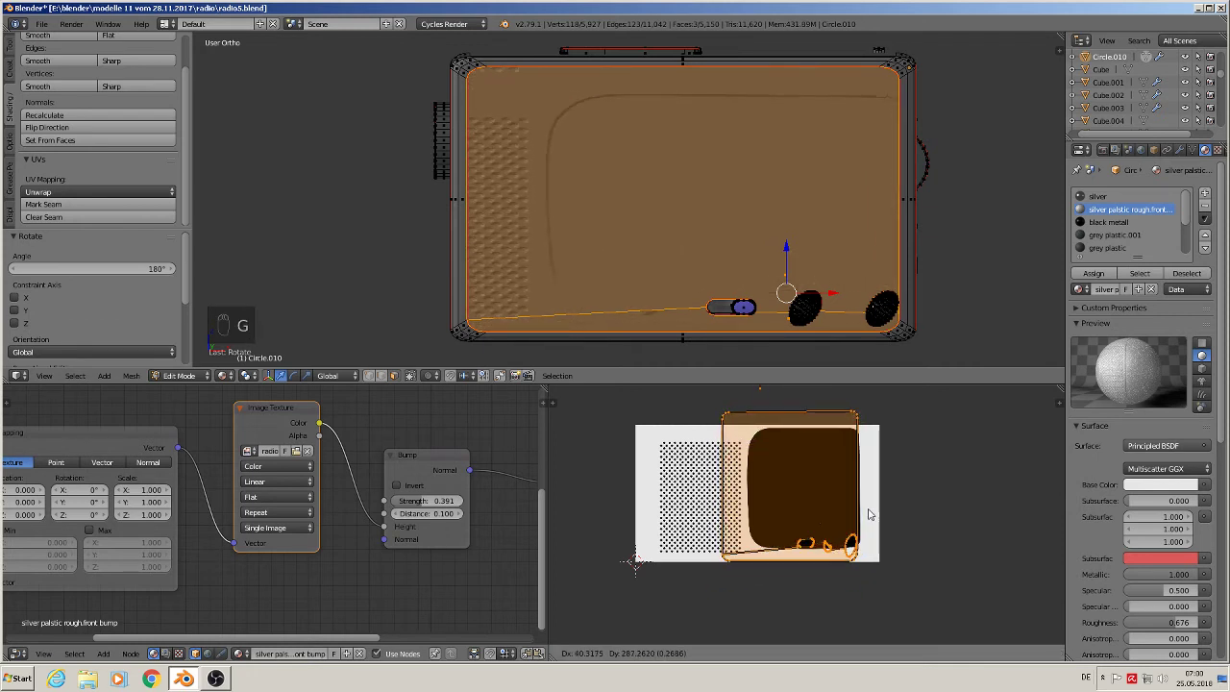
pyautogui.click(867, 514)
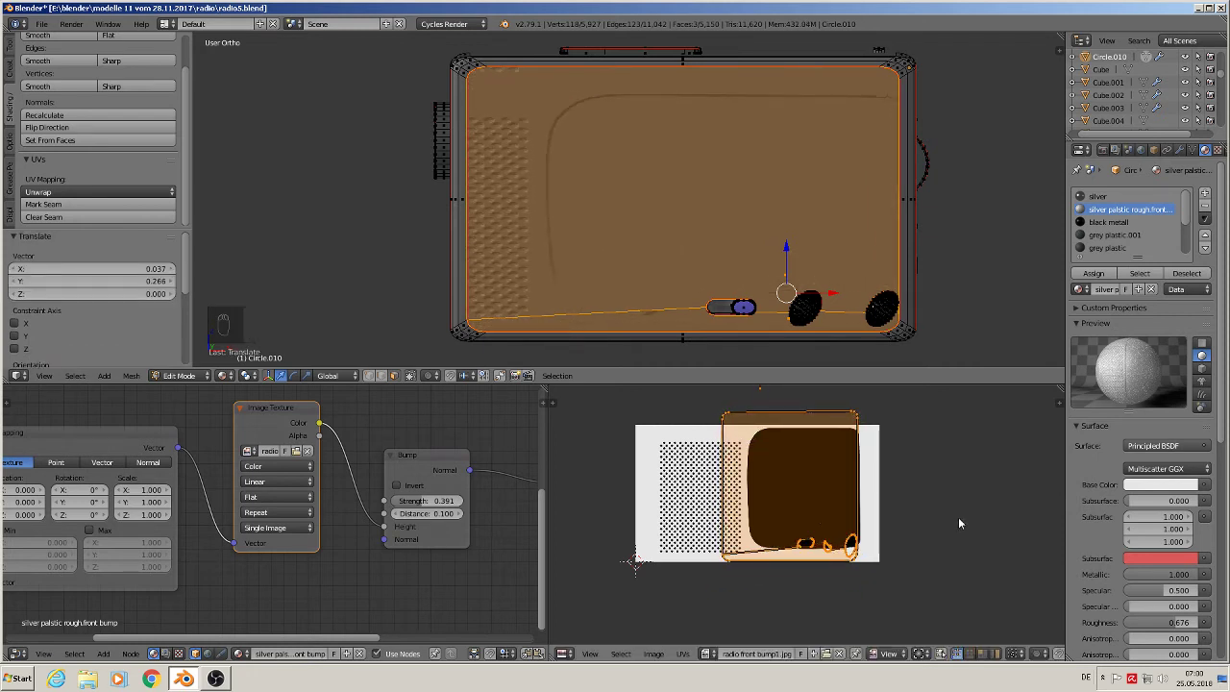
# - Stretch the front UV island along X by about 1.347 and shift it about -0.187 in X and -0.051 in Y
pyautogui.press('s')
pyautogui.press('x')
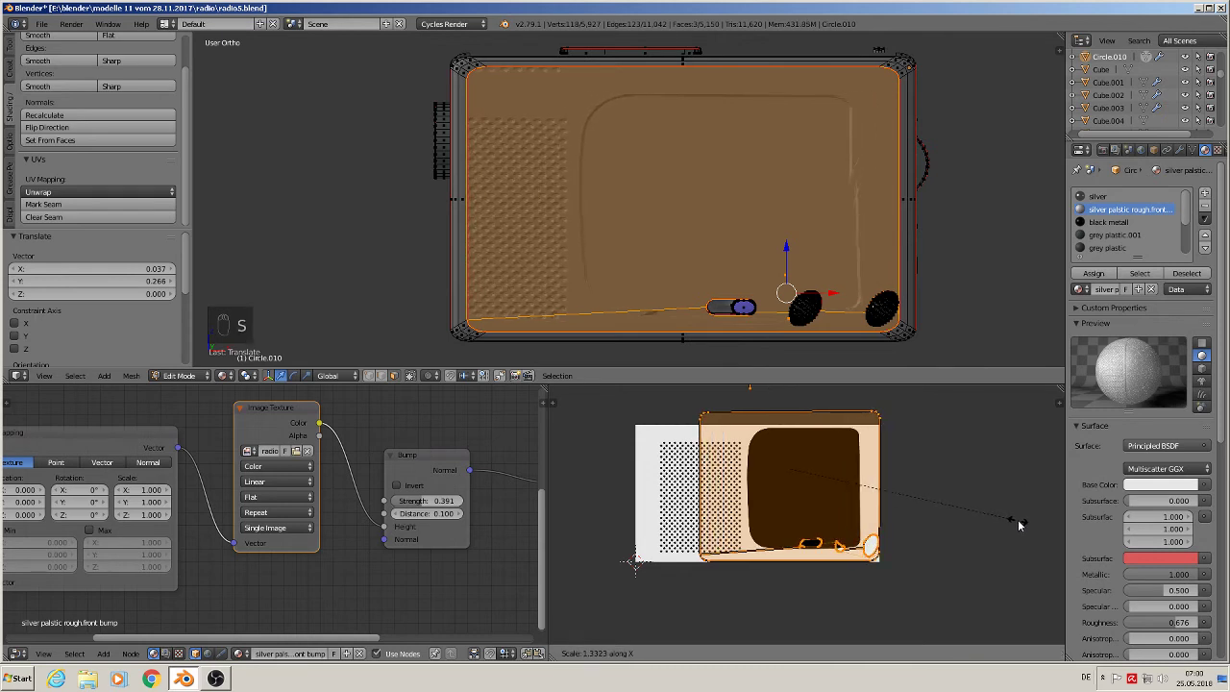
pyautogui.click(1016, 522)
pyautogui.press('g')
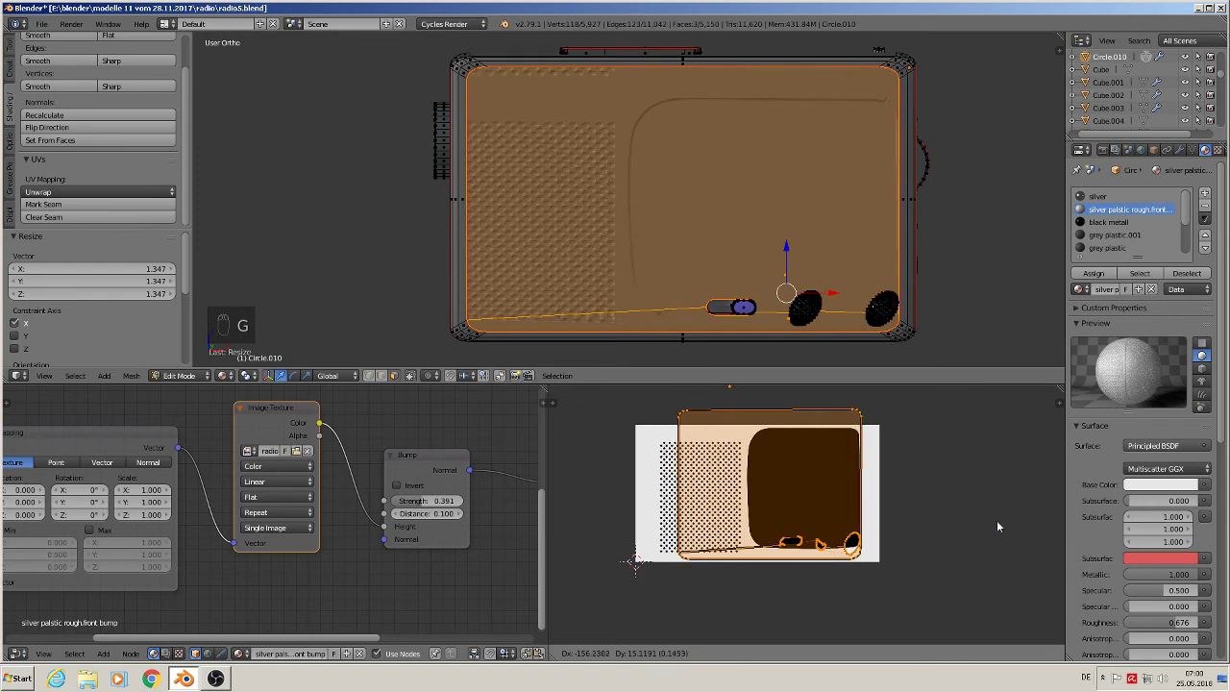
pyautogui.click(995, 528)
# - Widen the front UV island along X by about 1.206 and shift it about -0.051 in X and 0.037 in Y
pyautogui.press('s')
pyautogui.press('x')
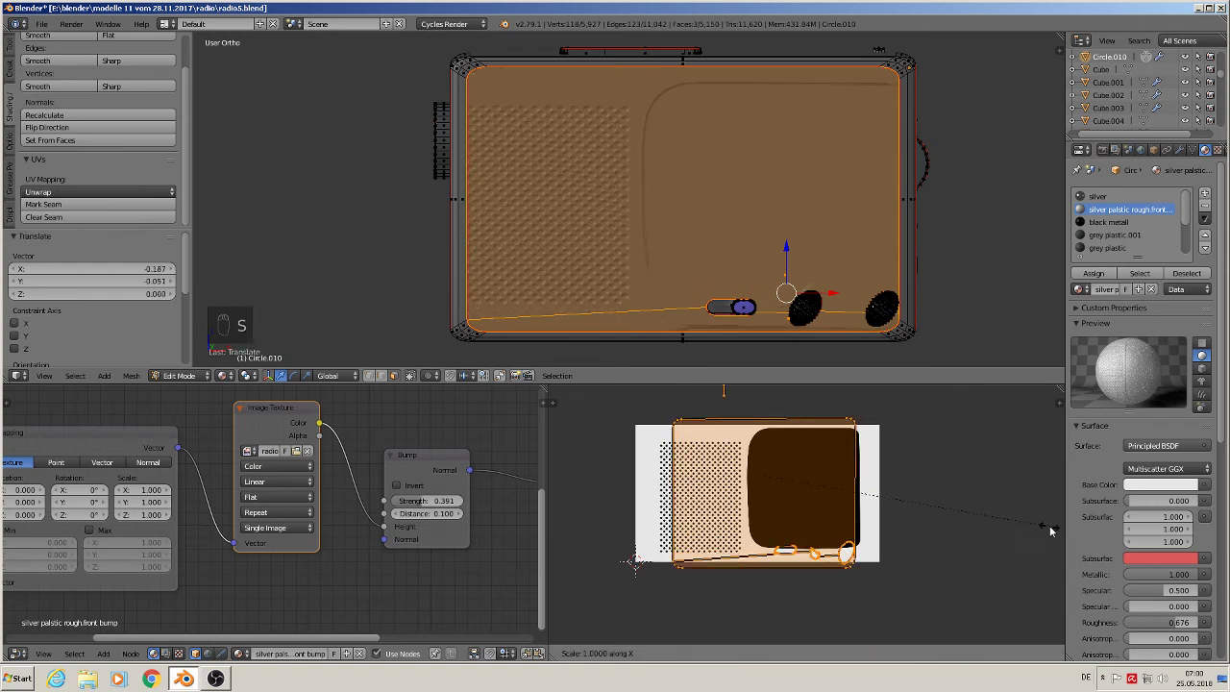
pyautogui.click(594, 547)
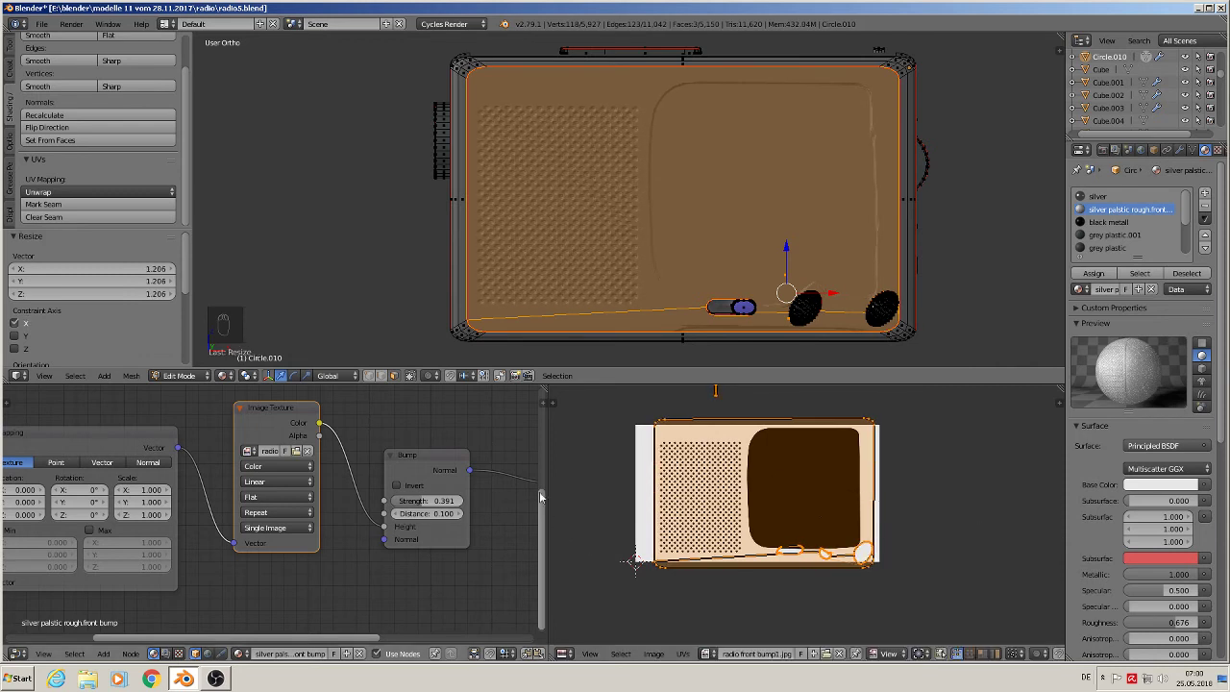
pyautogui.press('g')
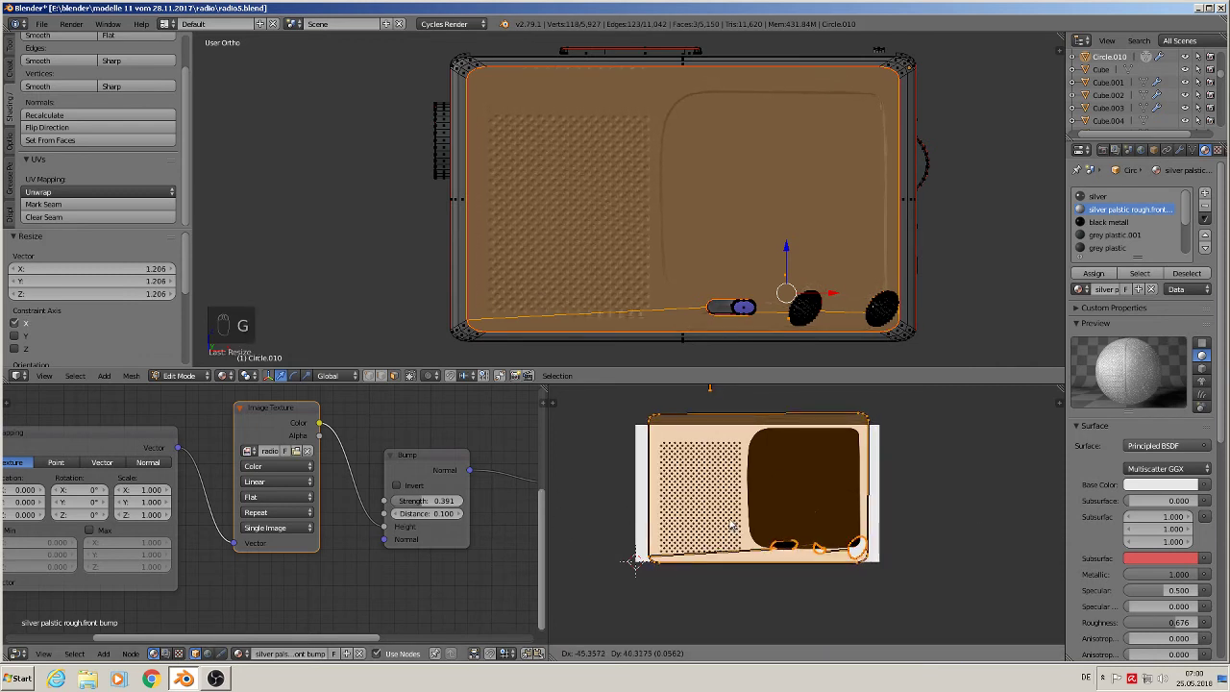
pyautogui.click(726, 514)
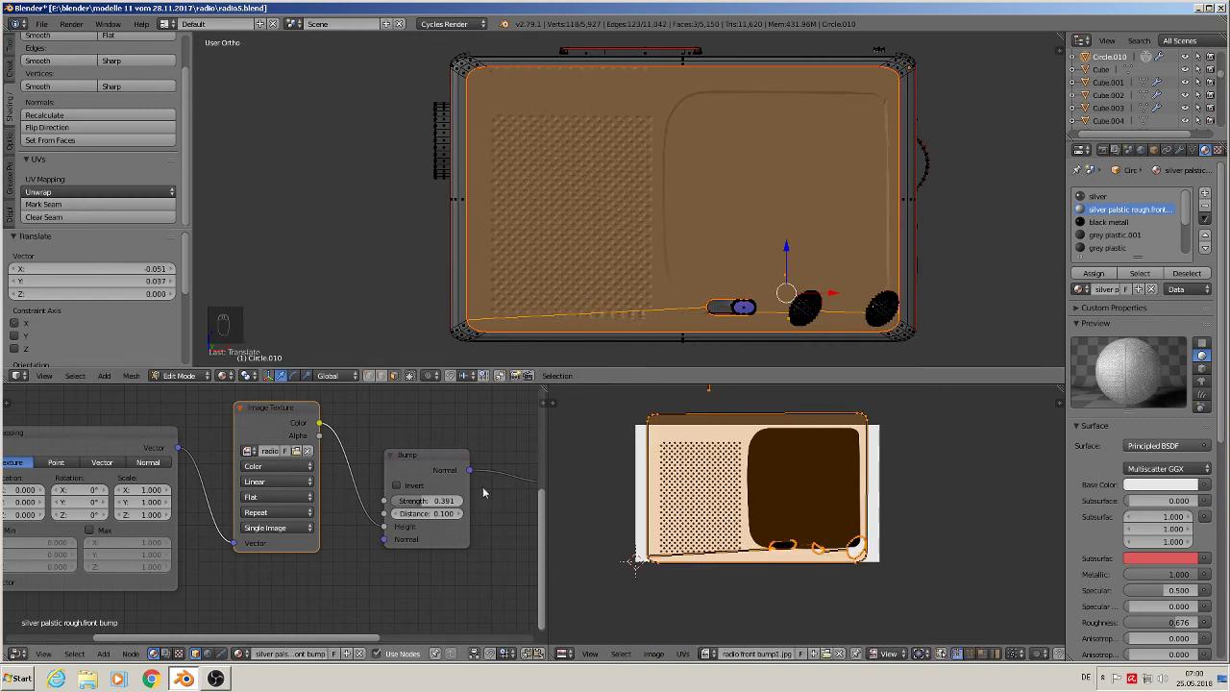
# - Enable the Min and Max limits on the Mapping node and try shifting the front UV island to test them
pyautogui.moveTo(155, 543); pyautogui.dragTo(403, 540, button='middle')
pyautogui.scroll(1, 255, 538)
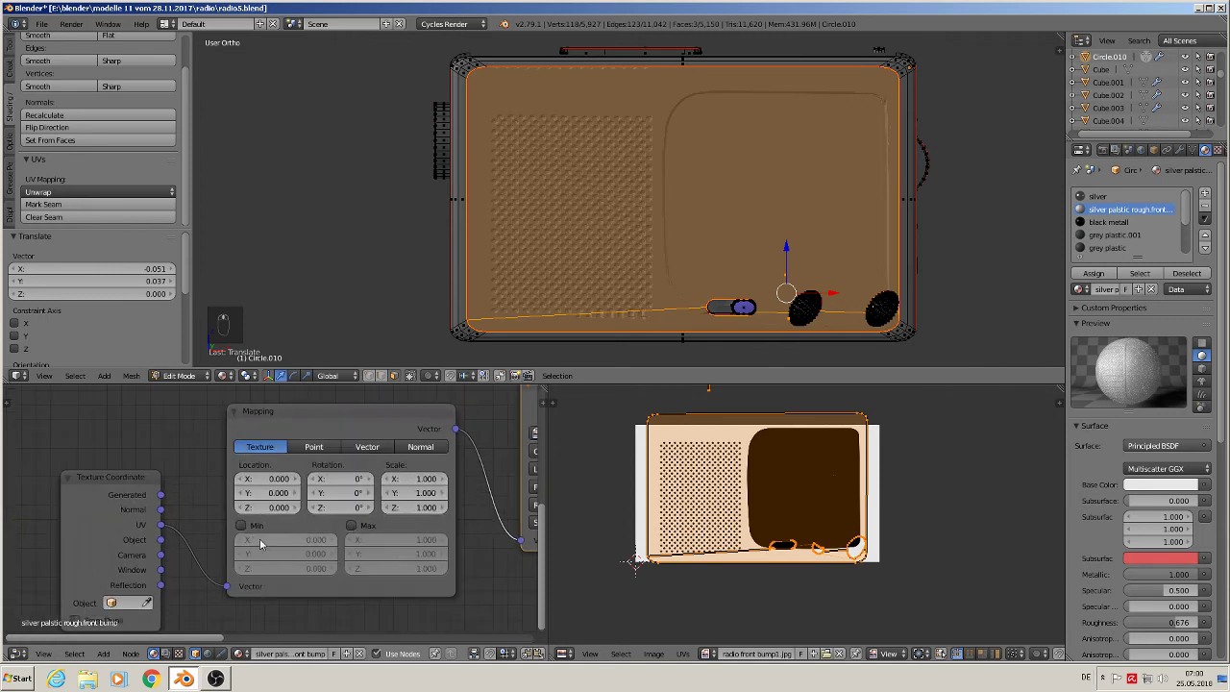
pyautogui.click(242, 524)
pyautogui.click(351, 527)
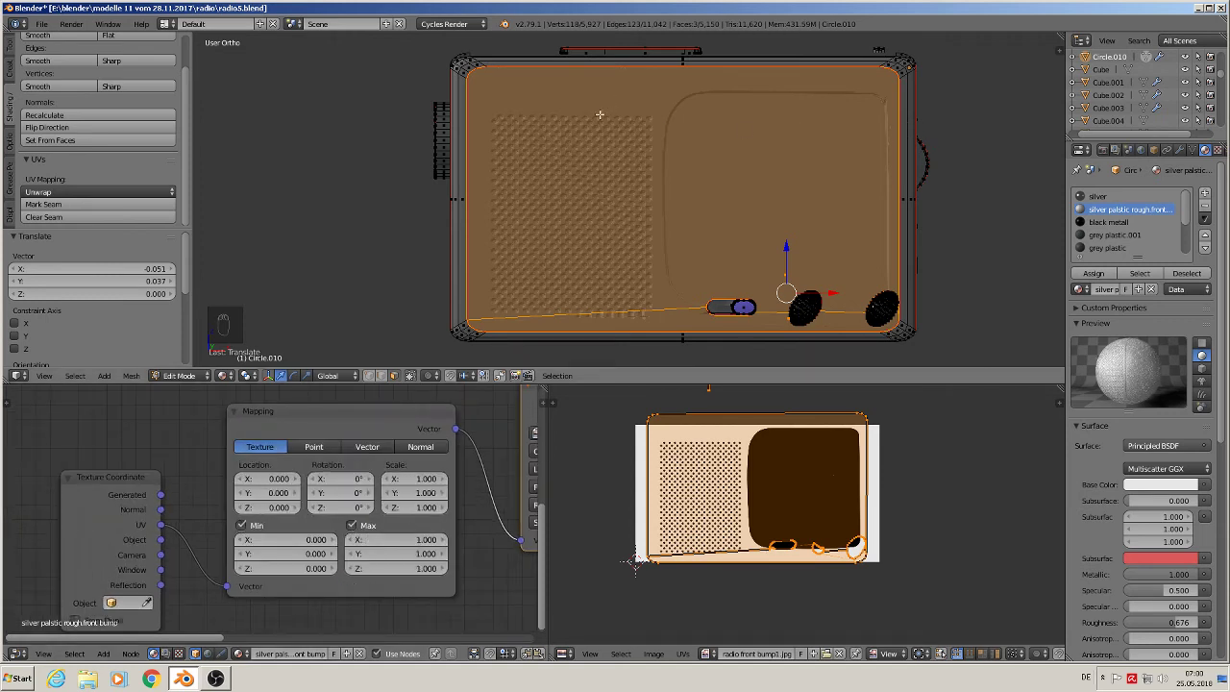
pyautogui.press('g')
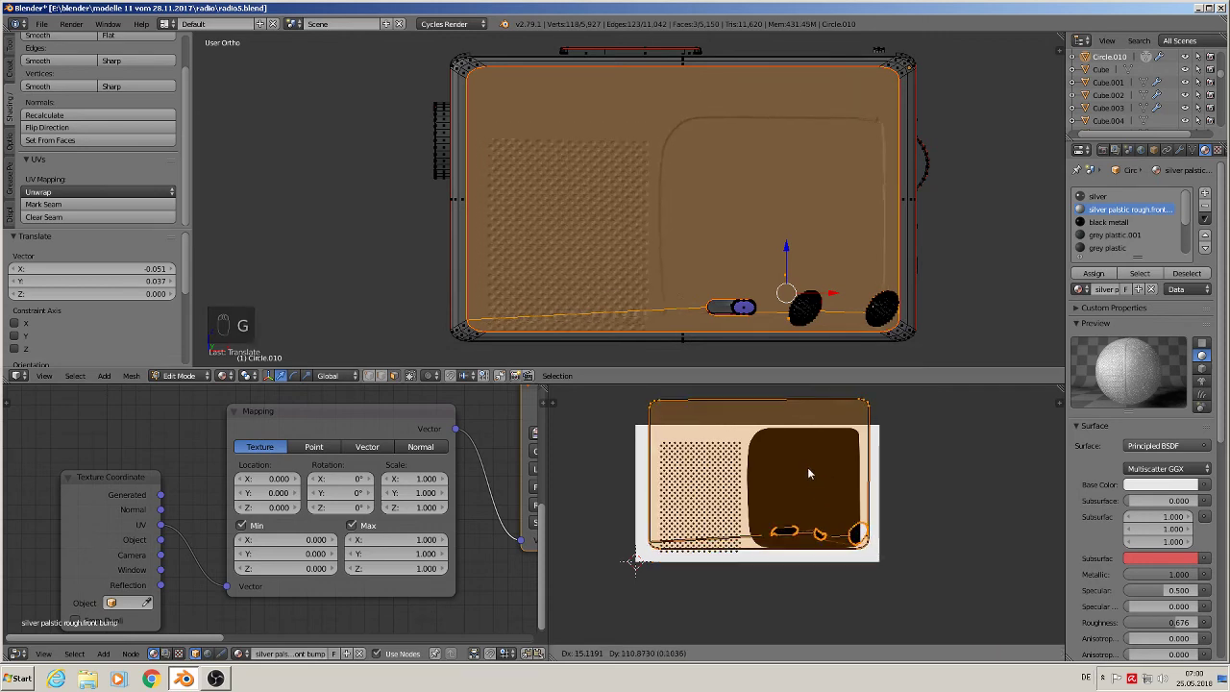
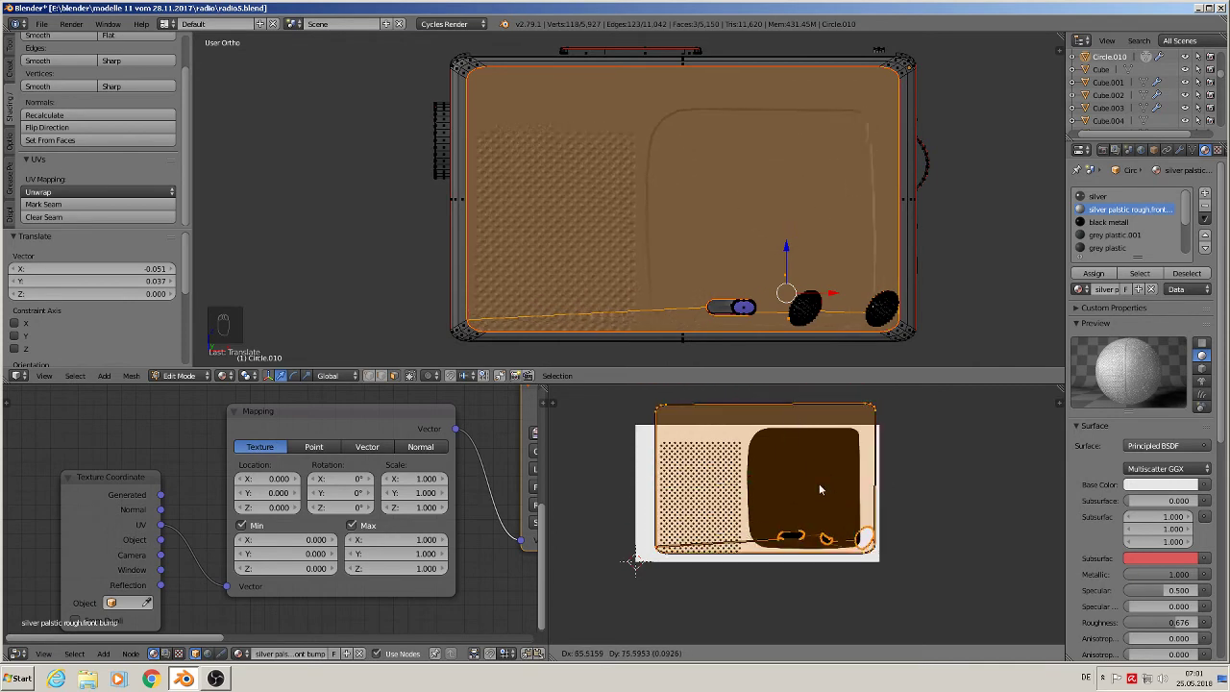
pyautogui.click(816, 477)
# - Leave mesh editing and reduce the Bump node's strength to 0.155 for the radio's front material
pyautogui.press('Tab')
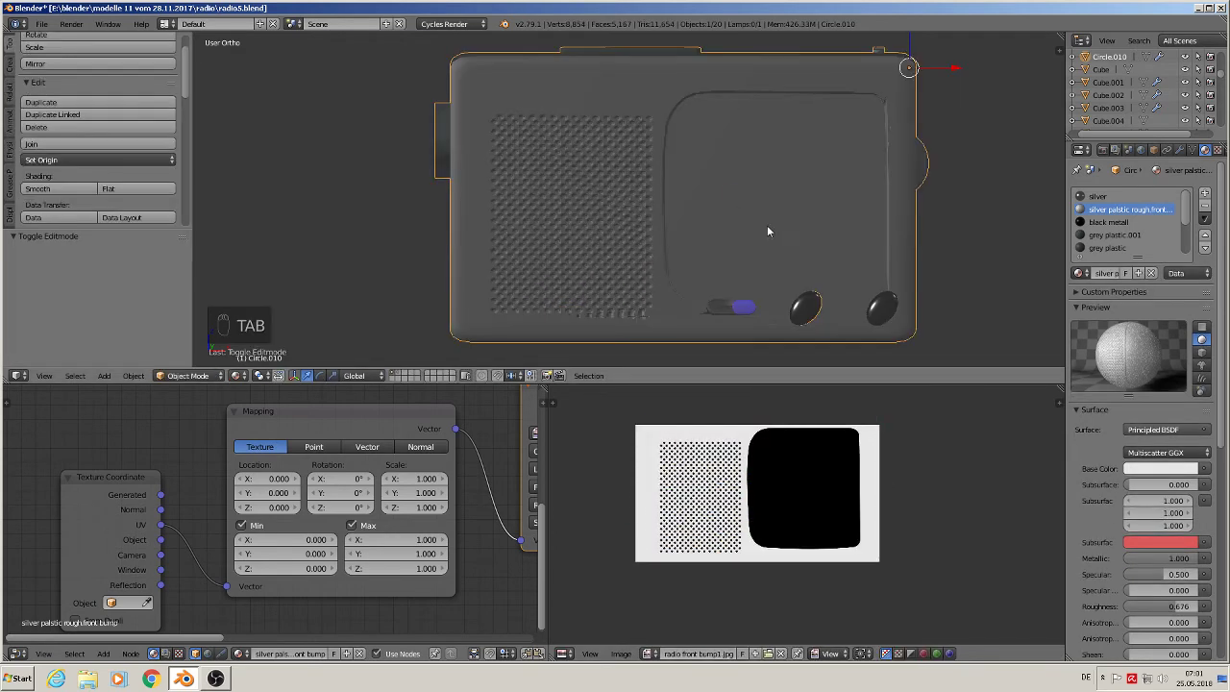
pyautogui.moveTo(767, 230); pyautogui.dragTo(720, 241, button='middle')
pyautogui.scroll(1, 615, 247)
pyautogui.moveTo(482, 511); pyautogui.dragTo(200, 507, button='middle')
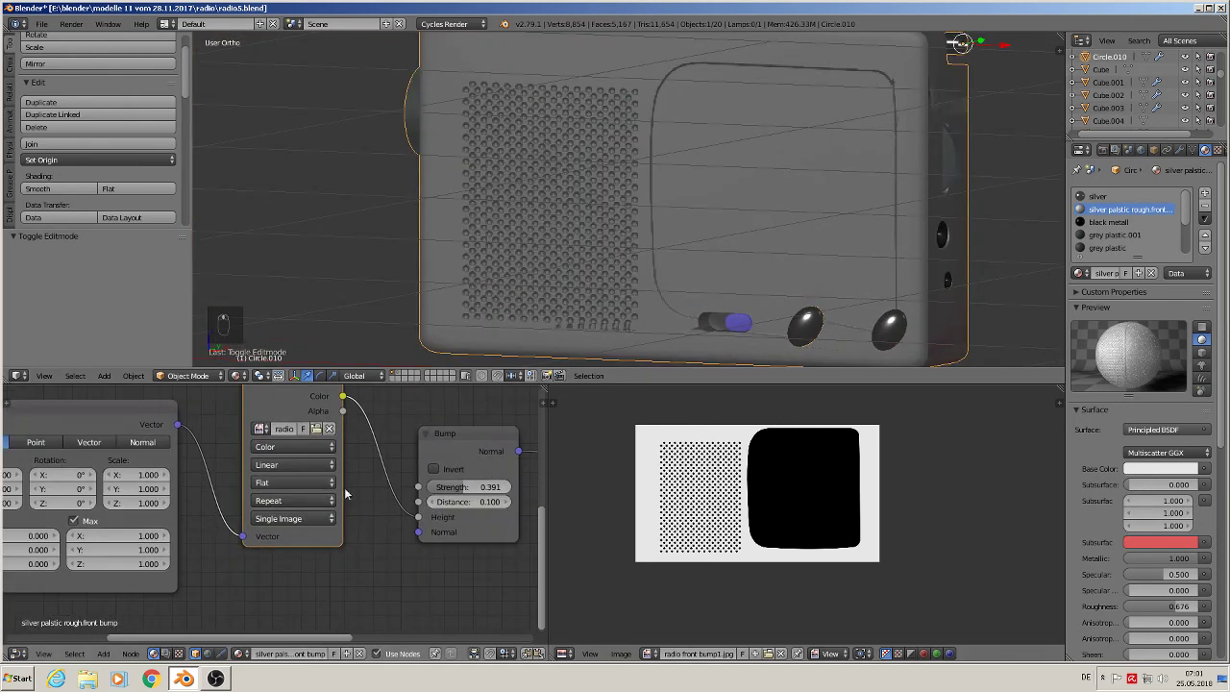
pyautogui.scroll(1, 375, 485)
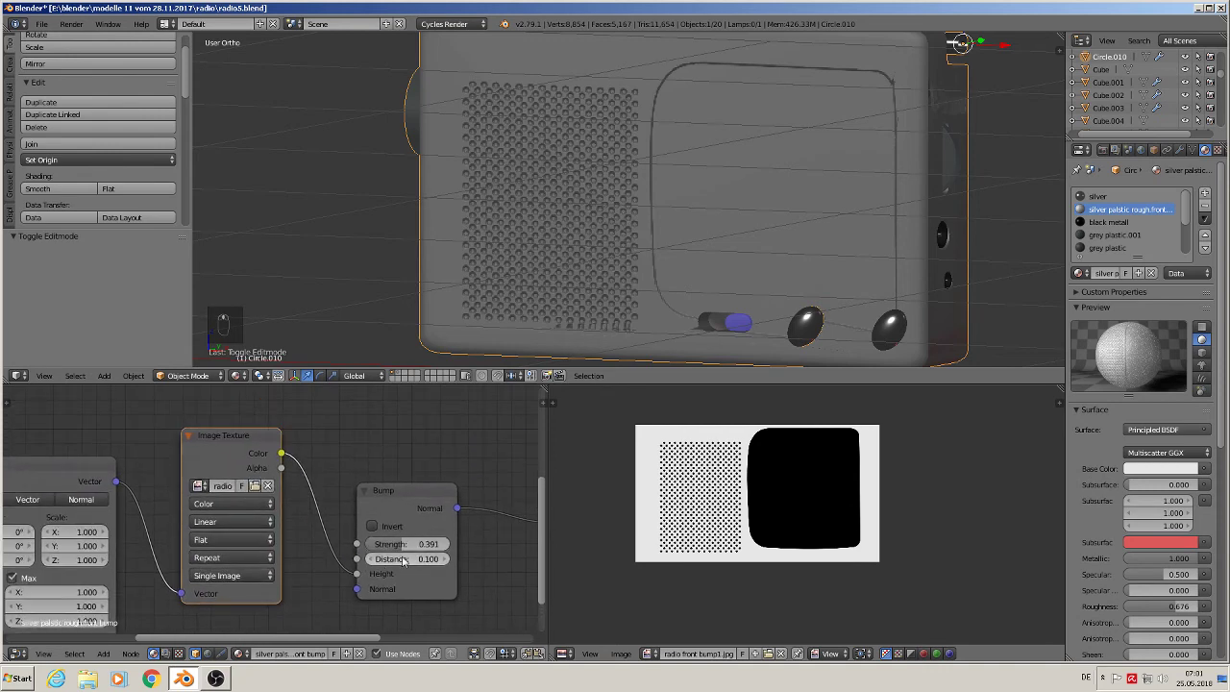
pyautogui.scroll(2, 404, 554)
pyautogui.scroll(1, 404, 558)
pyautogui.moveTo(408, 539); pyautogui.dragTo(380, 539)
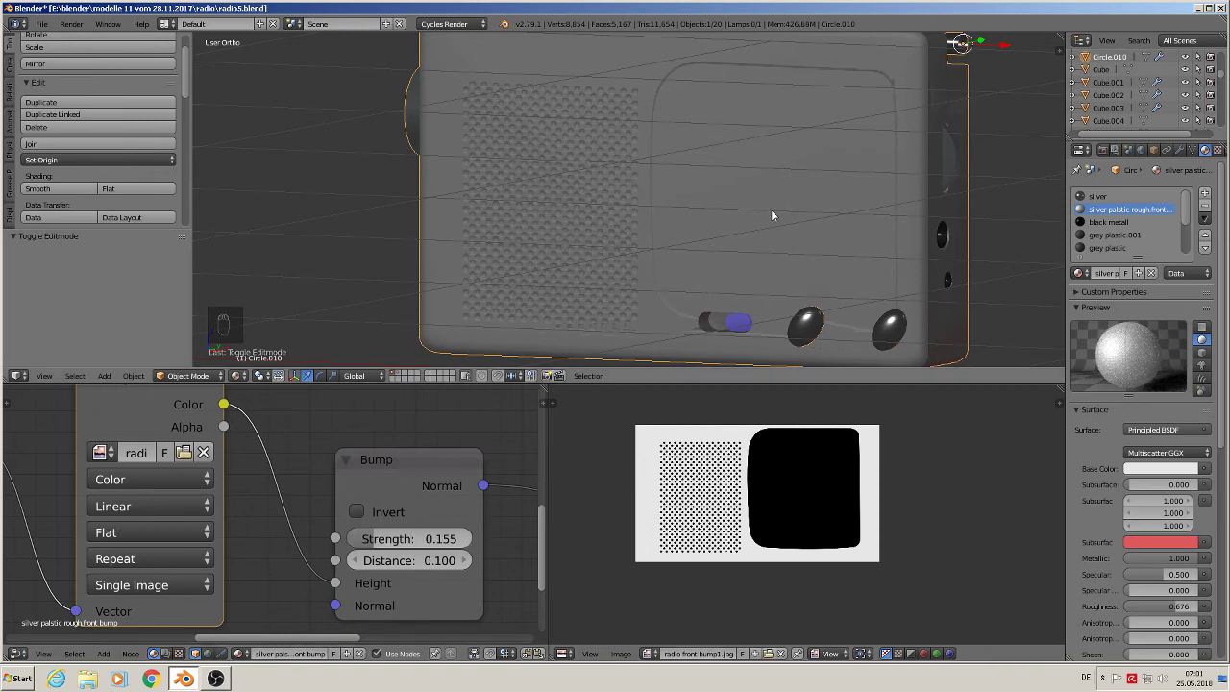
# - Examine the weaker bump pattern and the UV placement on the radio's front, in both object and edit mode
pyautogui.scroll(-3, 767, 230)
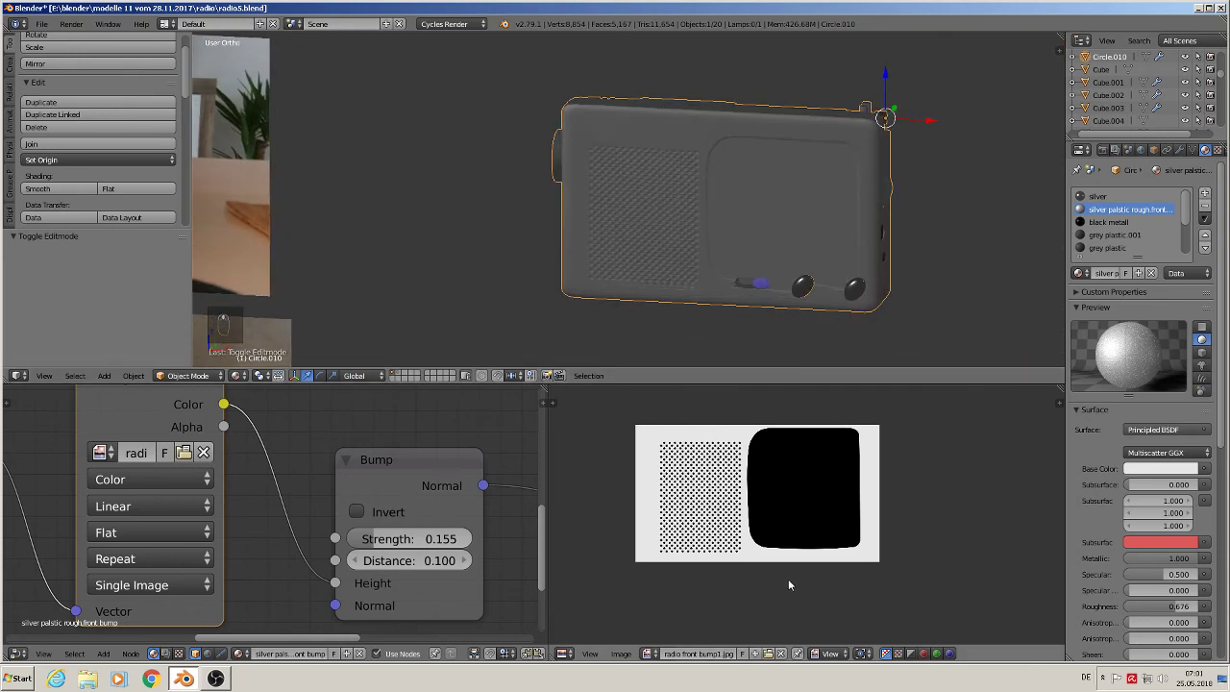
pyautogui.scroll(3, 783, 574)
pyautogui.scroll(-3, 779, 565)
pyautogui.press('Tab')
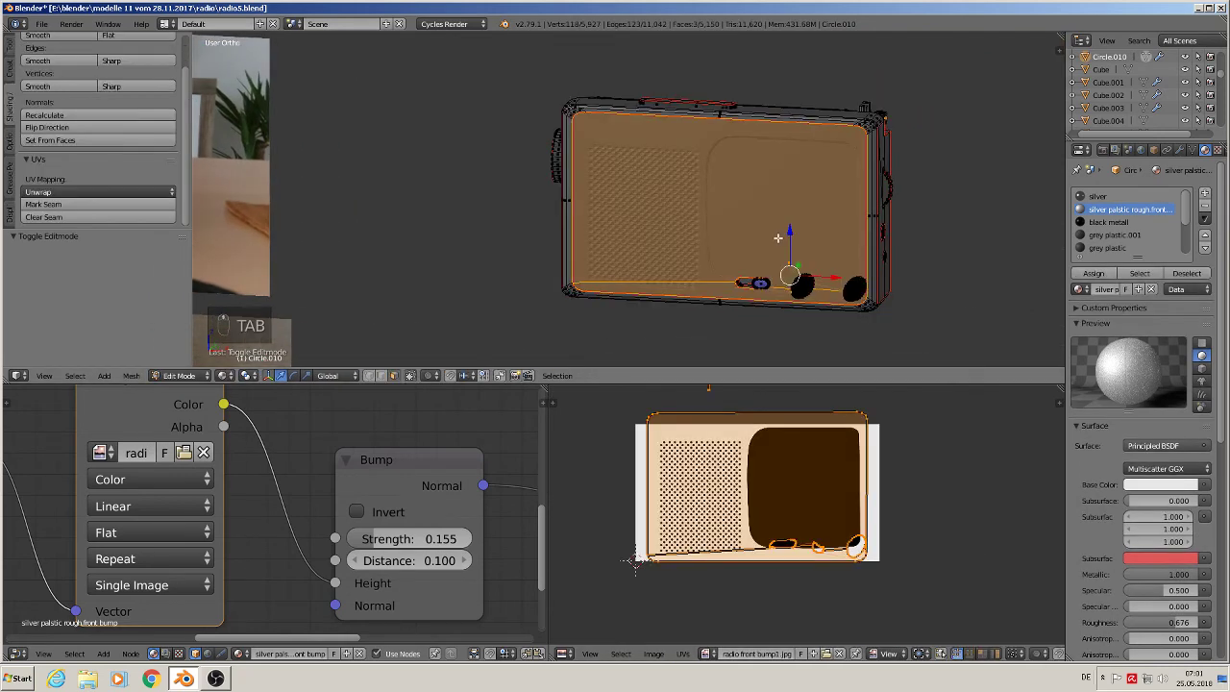
pyautogui.moveTo(780, 251); pyautogui.dragTo(803, 237, button='middle')
pyautogui.press('KP_1')
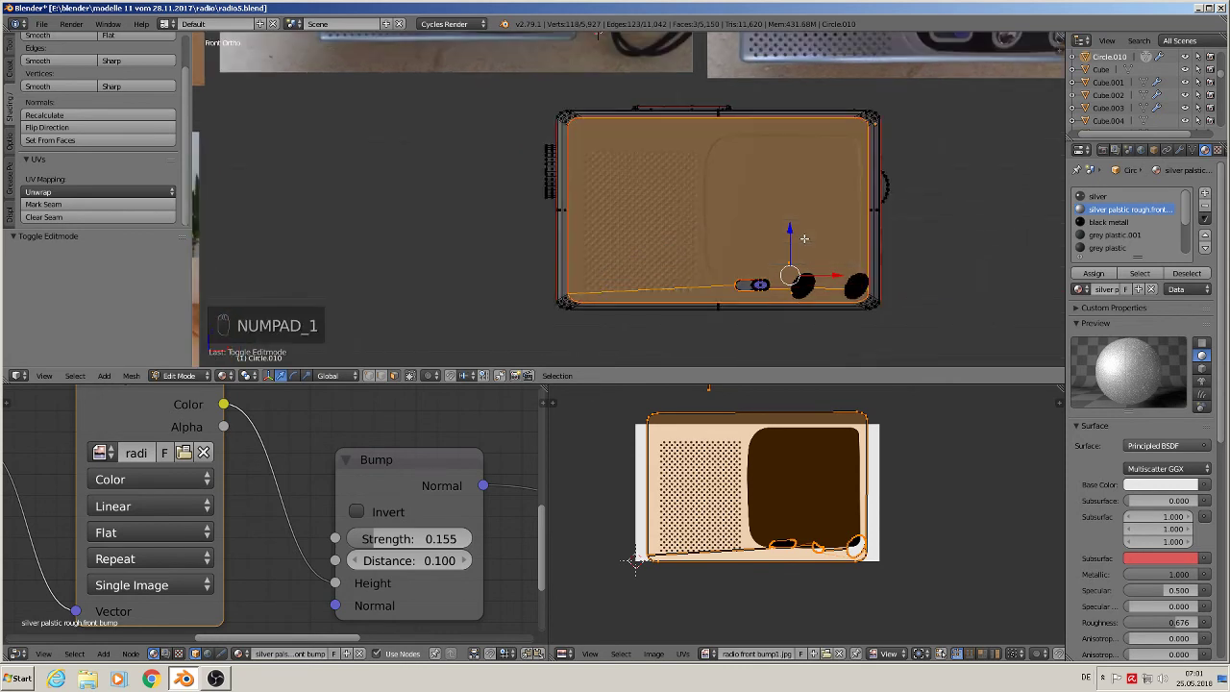
pyautogui.scroll(1, 802, 237)
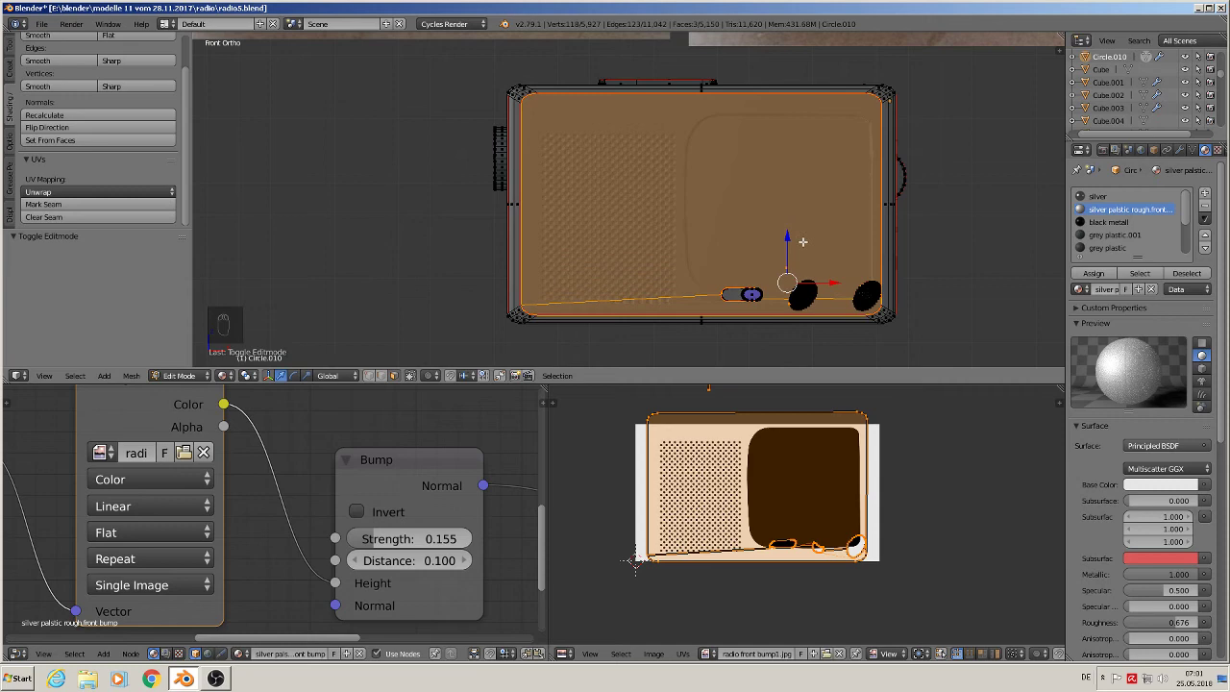
# - Select the two adjoining faces on the side of the radio that holds the round sockets
pyautogui.press('Tab')
pyautogui.moveTo(893, 298); pyautogui.dragTo(855, 324, button='middle')
pyautogui.moveTo(880, 269); pyautogui.dragTo(761, 254, button='middle')
pyautogui.press('Tab')
pyautogui.rightClick(722, 225)
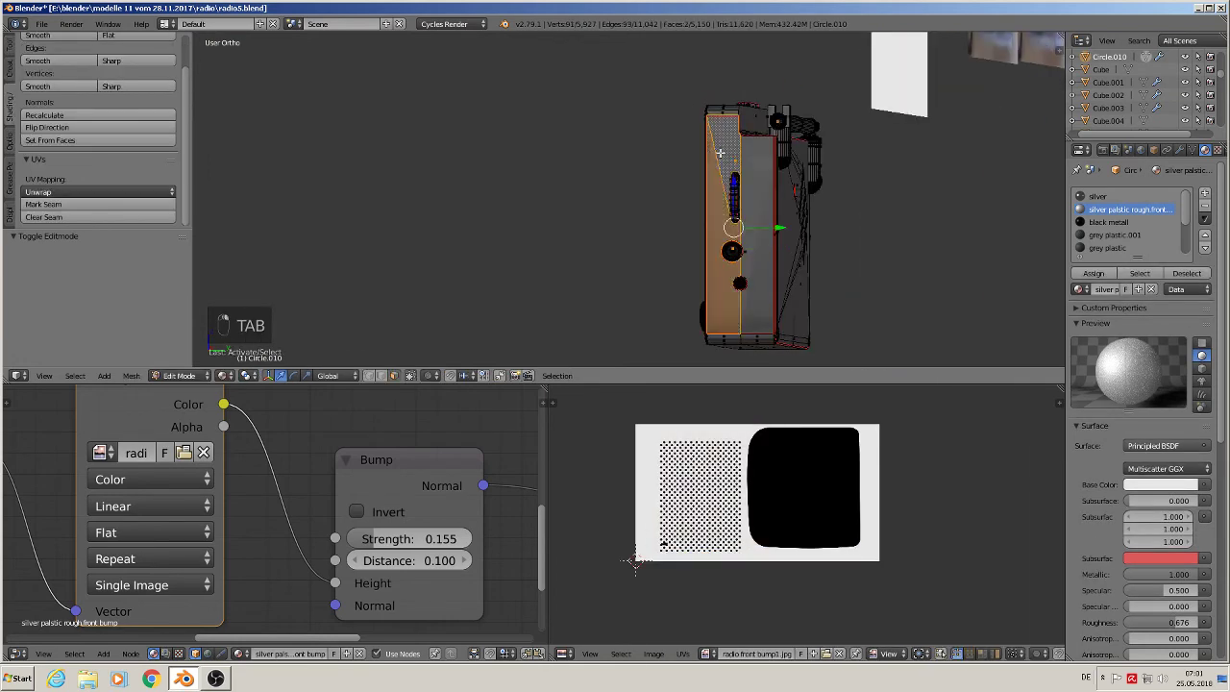
pyautogui.keyDown('shift'); pyautogui.rightClick(766, 233); pyautogui.keyUp('shift')
pyautogui.scroll(1, 668, 560)
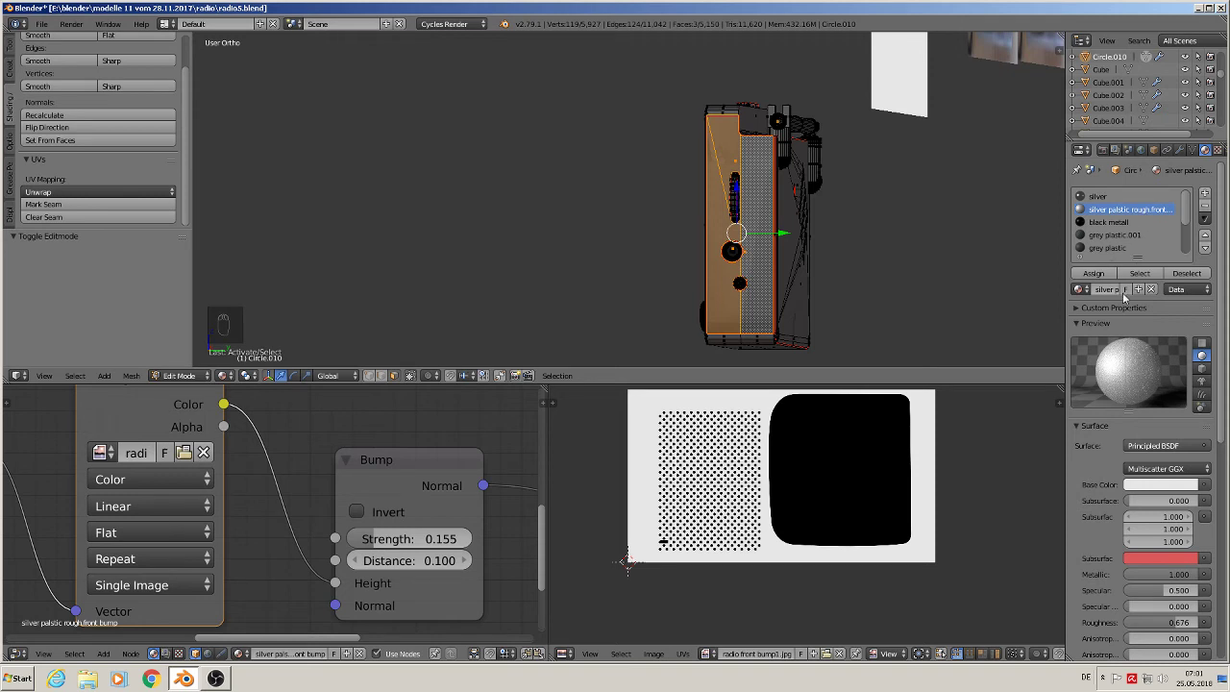
# - Make a separate copy of the silver plastic front bump material and rename it to end in "right side bump"
pyautogui.press('Tab')
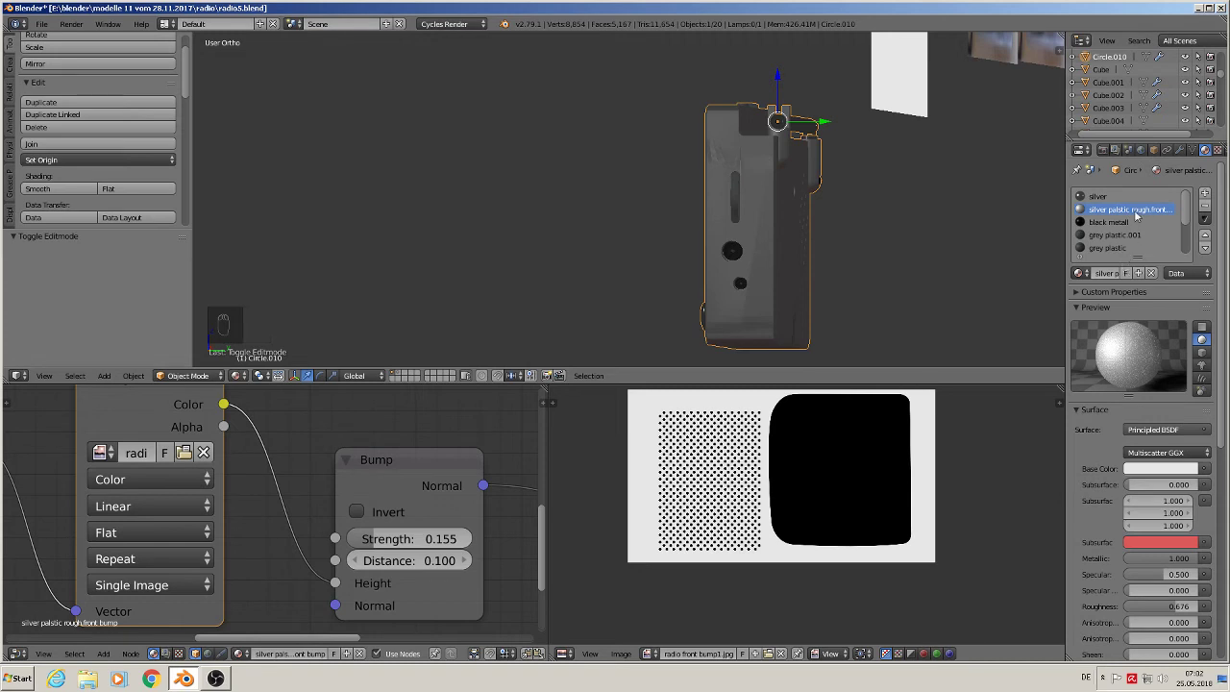
pyautogui.click(1125, 275)
pyautogui.click(1118, 275)
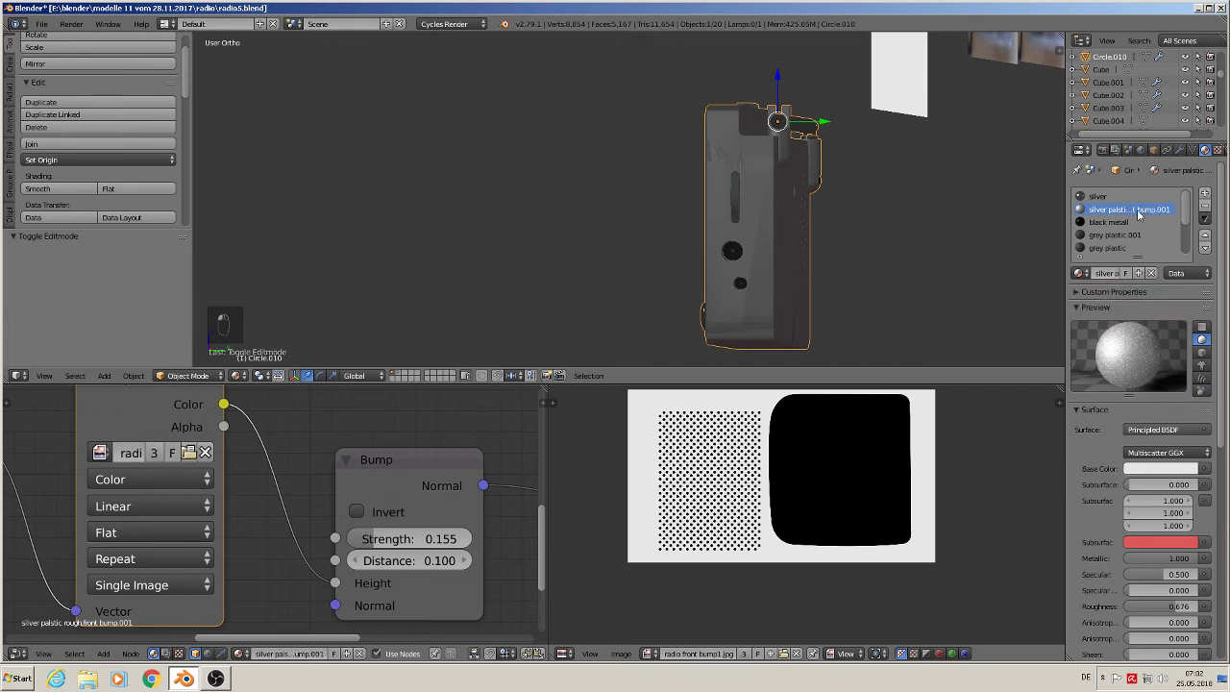
pyautogui.doubleClick(1104, 274)
pyautogui.press('Tab')
pyautogui.press('Tab')
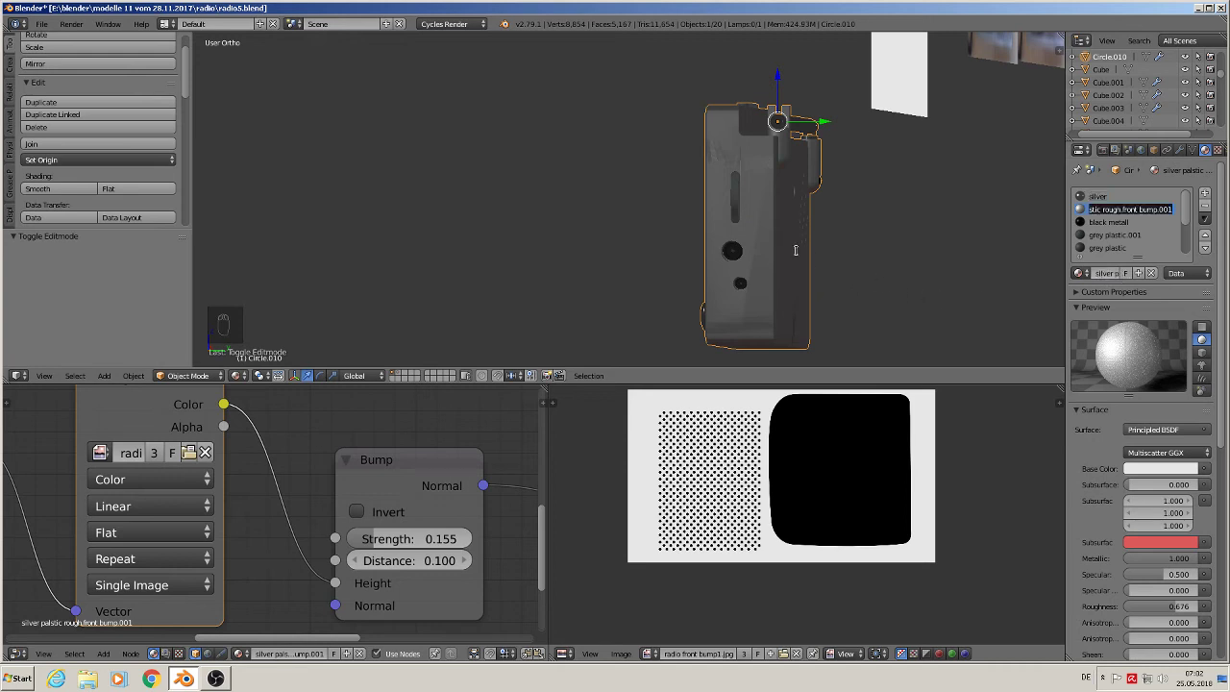
pyautogui.click(1104, 275)
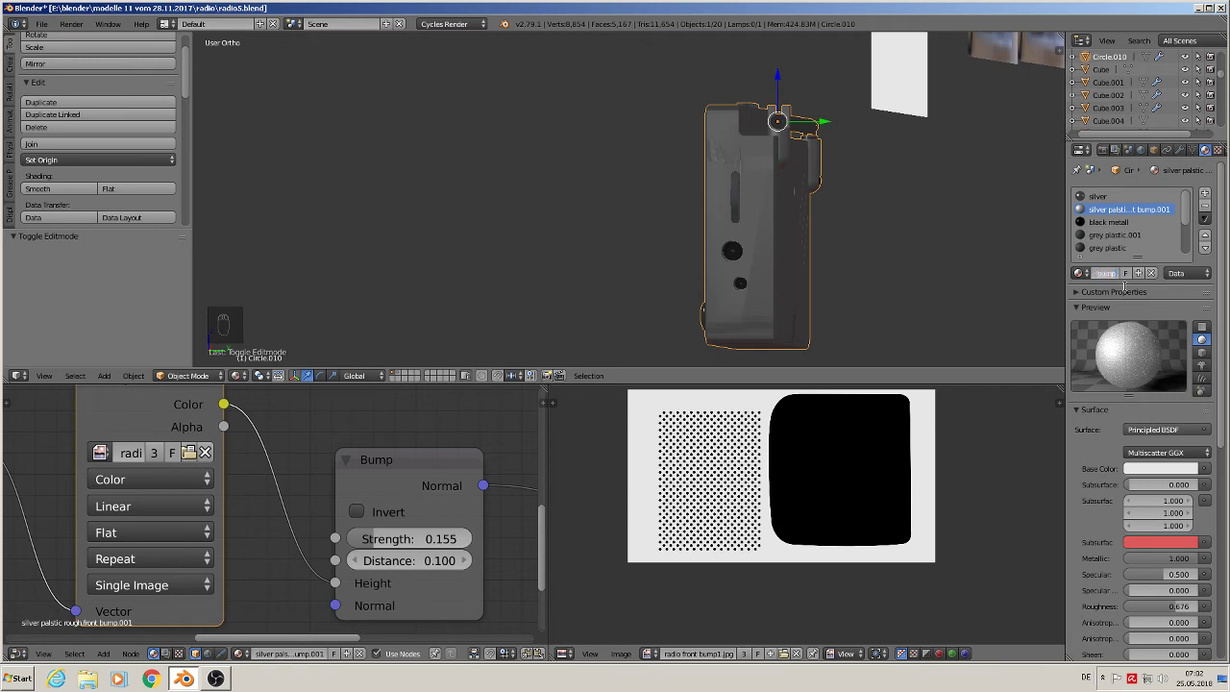
pyautogui.press('Return')
# - Assign the right side bump material to the selected side faces of the radio
pyautogui.moveTo(1021, 242); pyautogui.dragTo(773, 245, button='middle')
pyautogui.press('Tab')
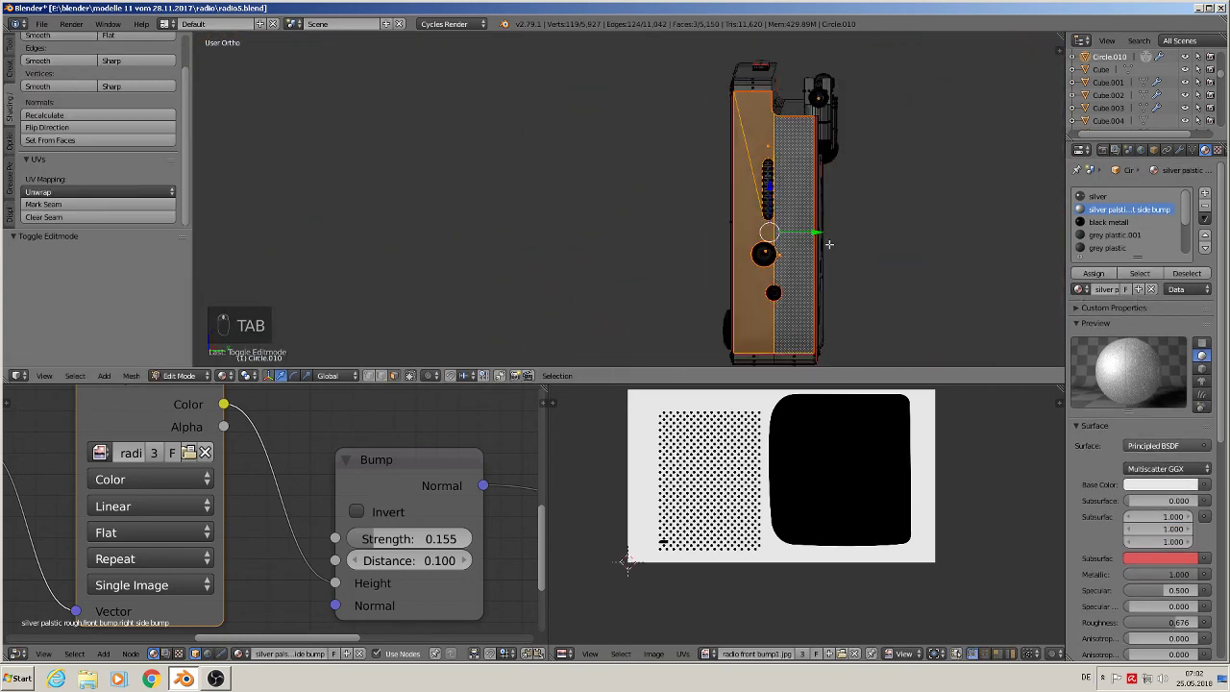
pyautogui.click(1095, 274)
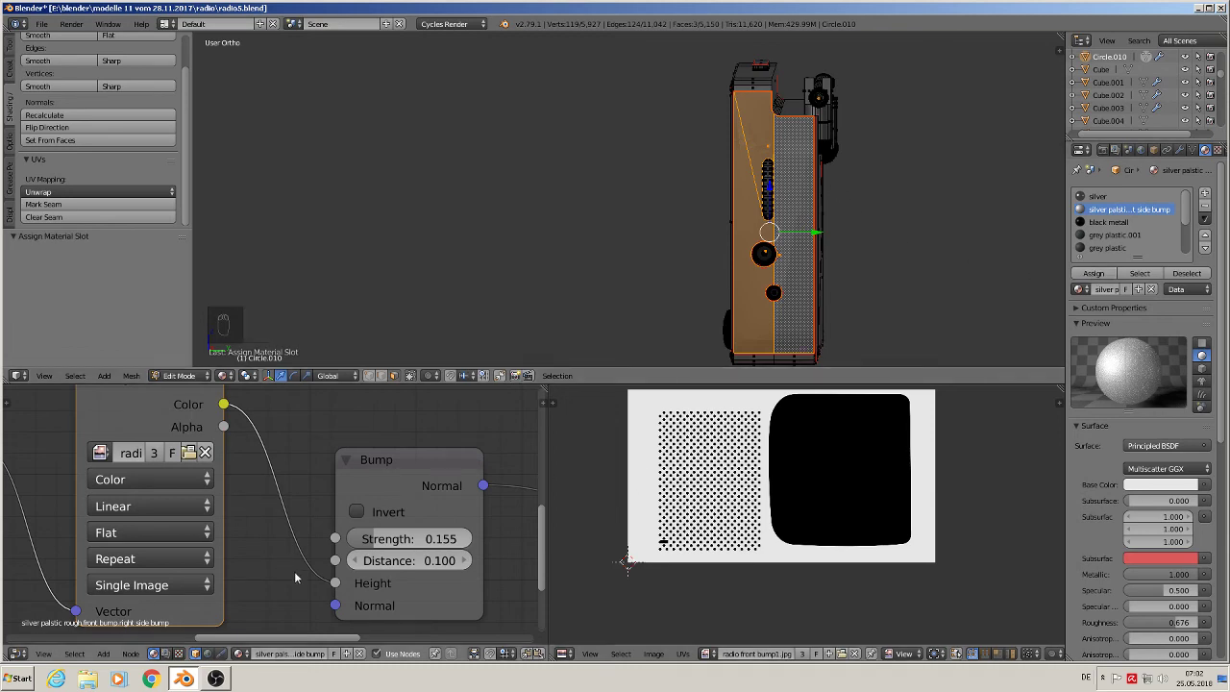
# - Load radio side 1 bump1.jpg into the material's Image Texture node and view the radio straight from the right side
pyautogui.scroll(-1, 311, 557)
pyautogui.scroll(3, 257, 533)
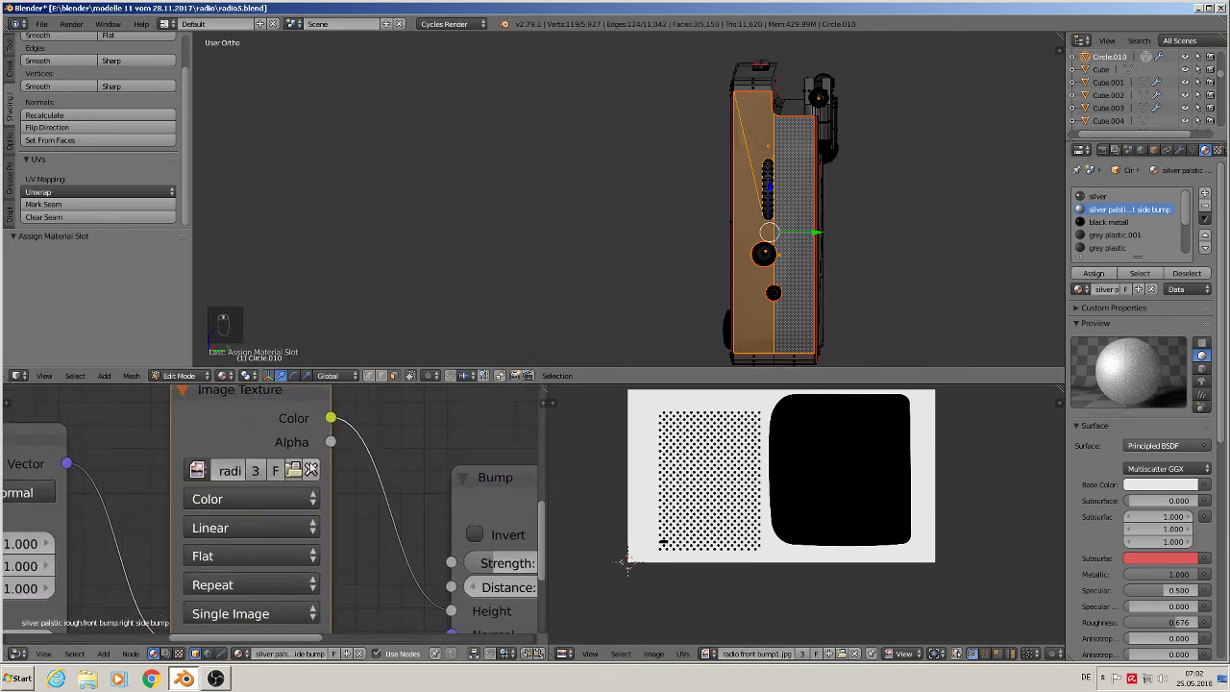
pyautogui.click(291, 470)
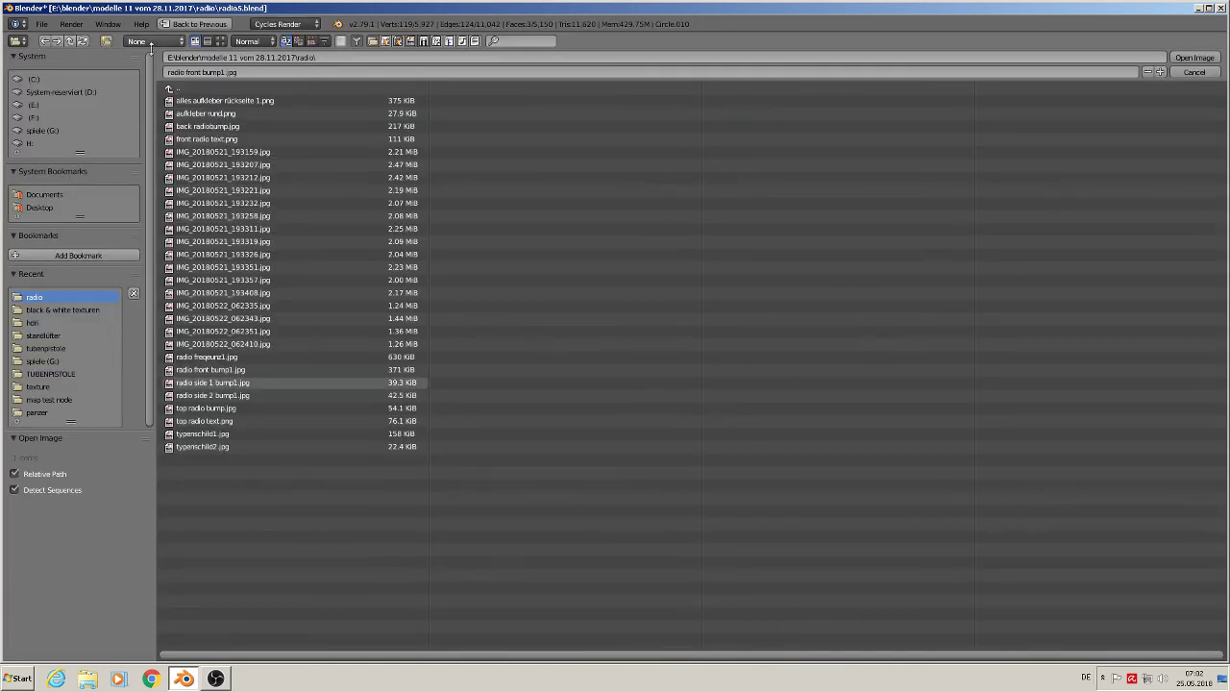
pyautogui.click(219, 41)
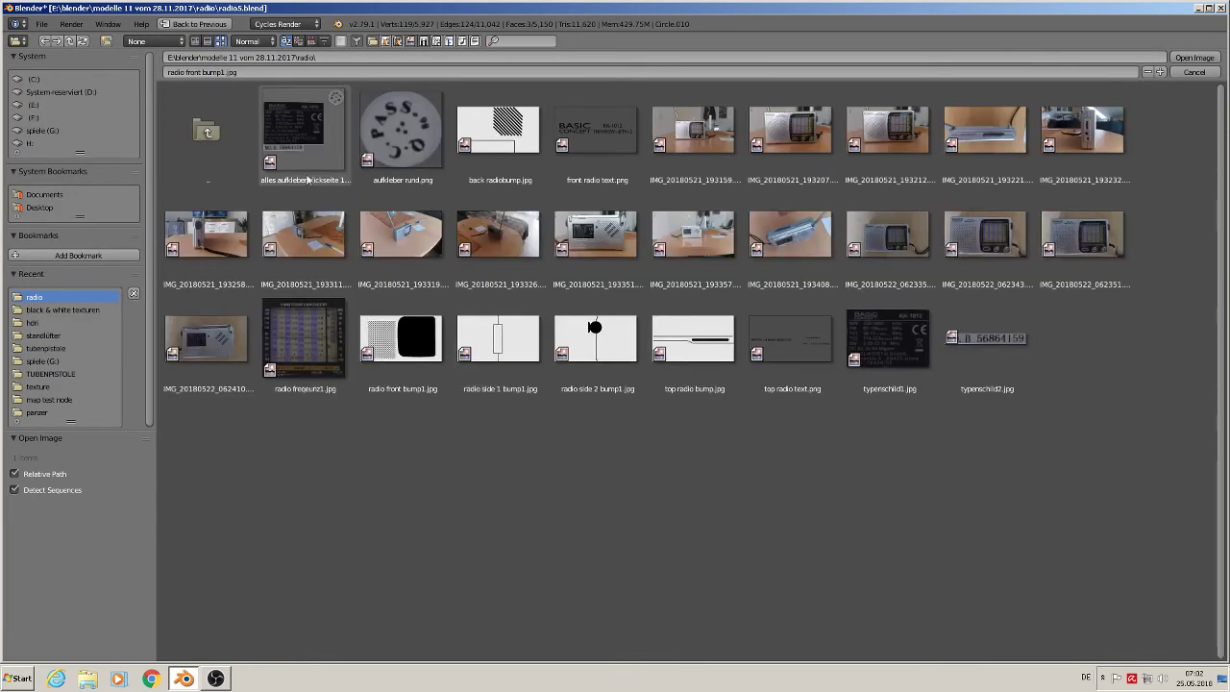
pyautogui.doubleClick(498, 344)
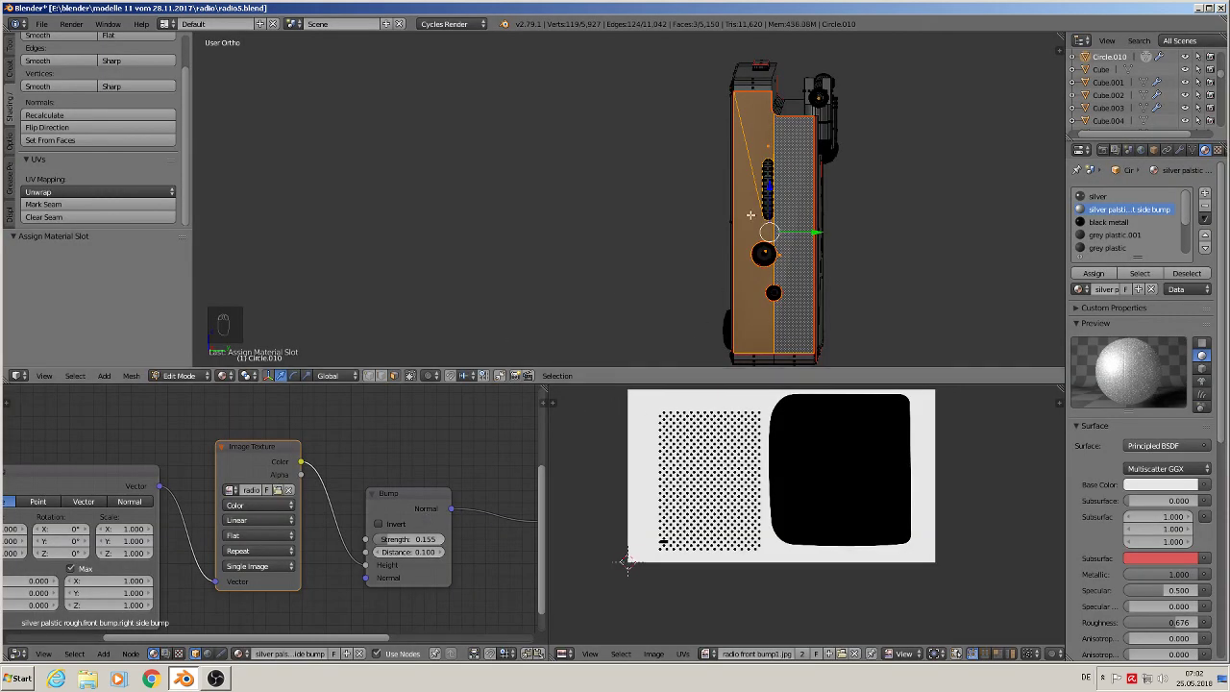
pyautogui.press('KP_1')
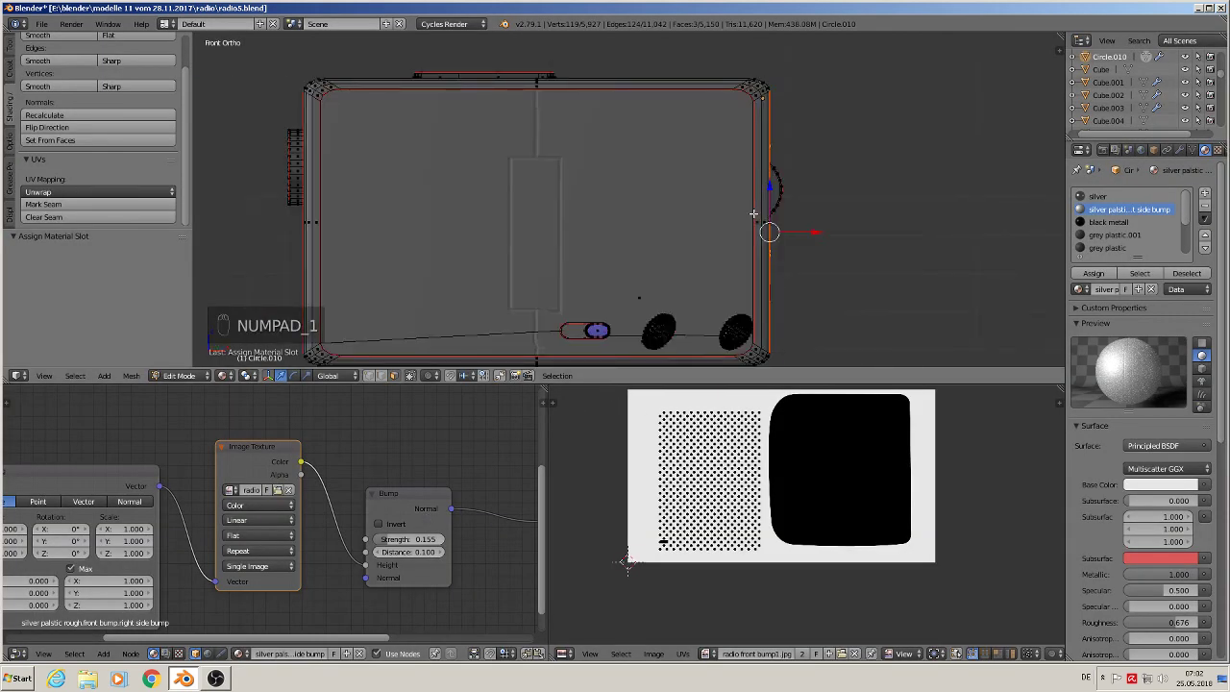
pyautogui.press('KP_3')
# - Select all UVs of the side faces and enlarge them about 24 times
pyautogui.press('u')
pyautogui.press('u')
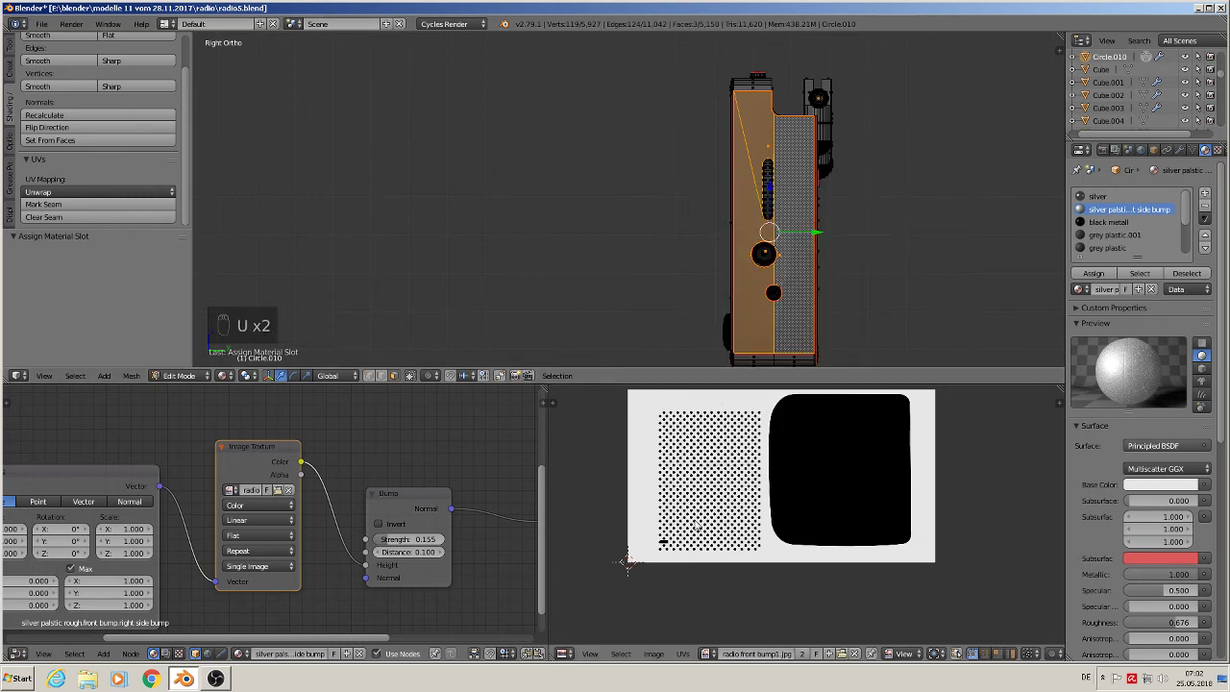
pyautogui.press('a')
pyautogui.press('s')
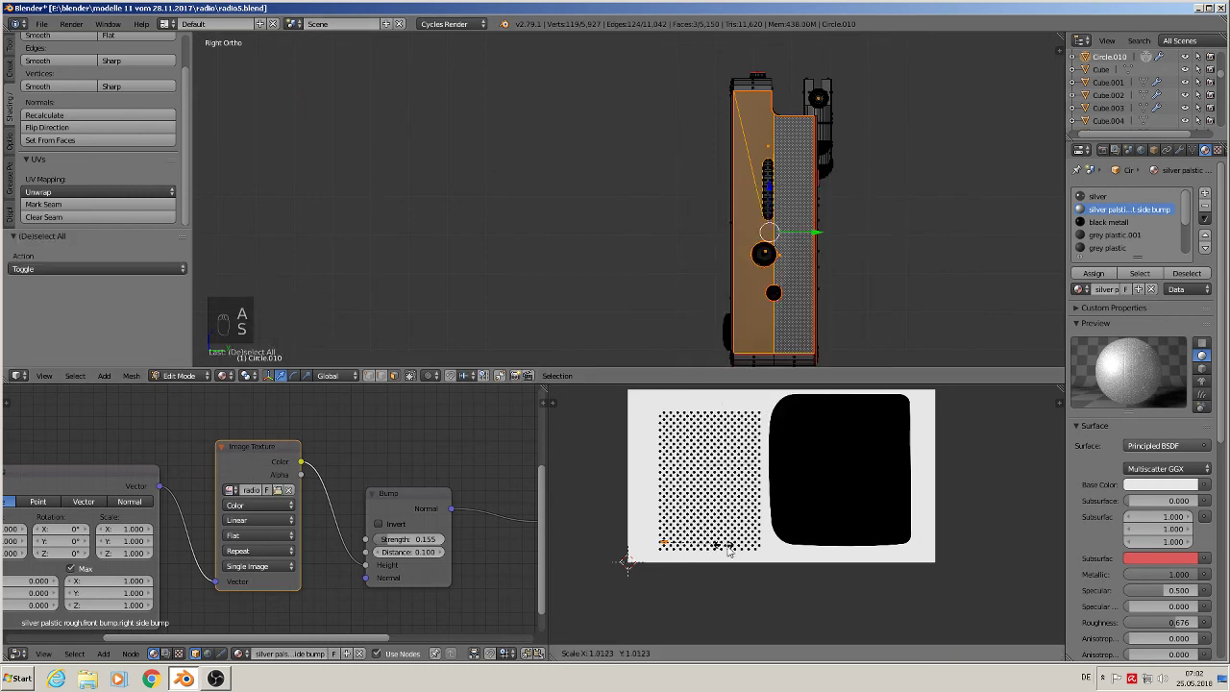
pyautogui.click(842, 565)
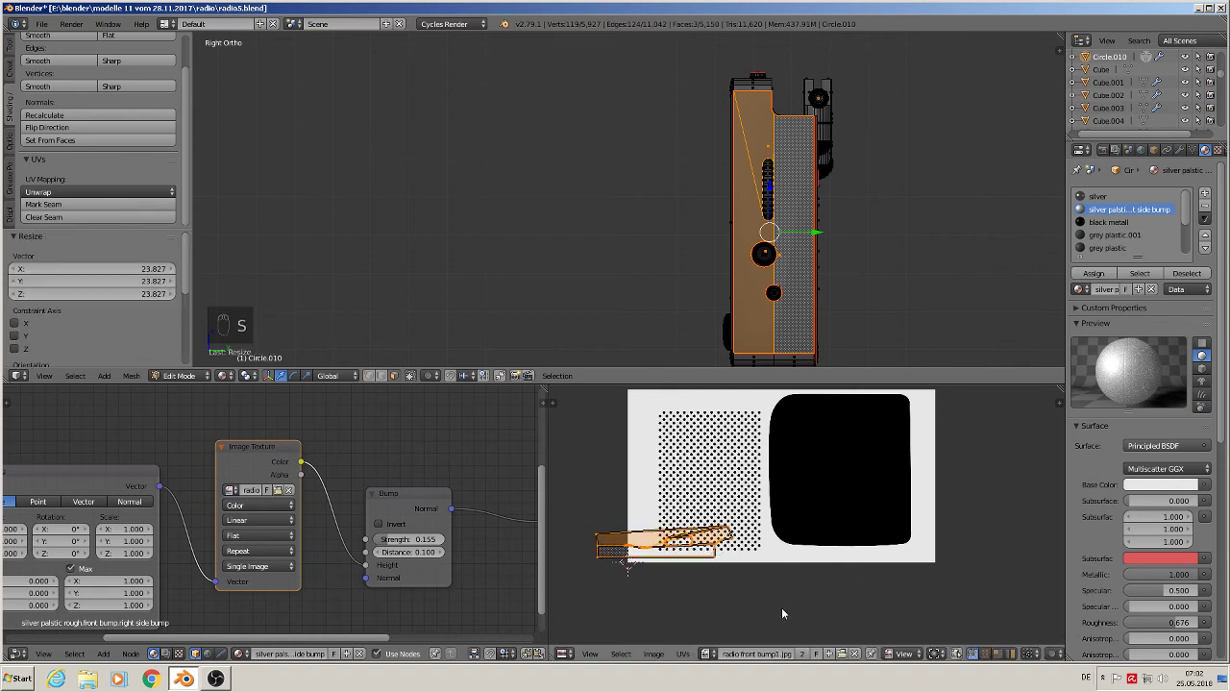
# - Display radio side 1 bump1.jpg behind the UVs and move the side faces' UVs onto the image's central rectangle
pyautogui.click(708, 653)
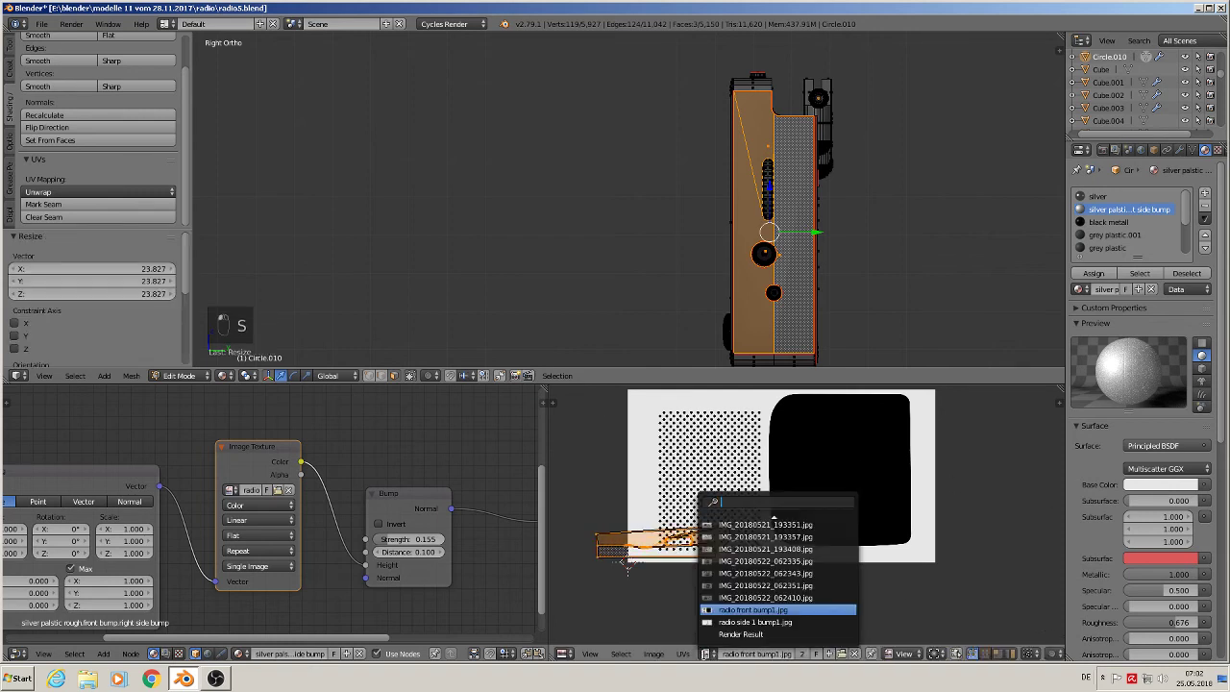
pyautogui.click(750, 621)
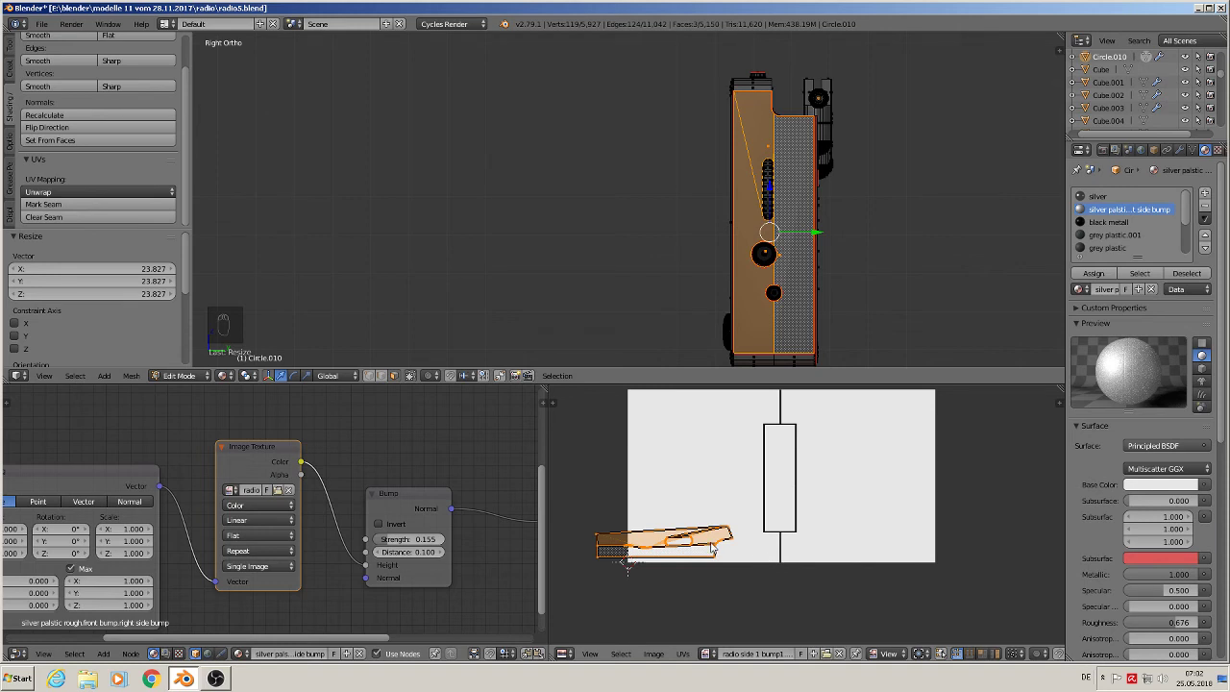
pyautogui.press('g')
pyautogui.click(834, 479)
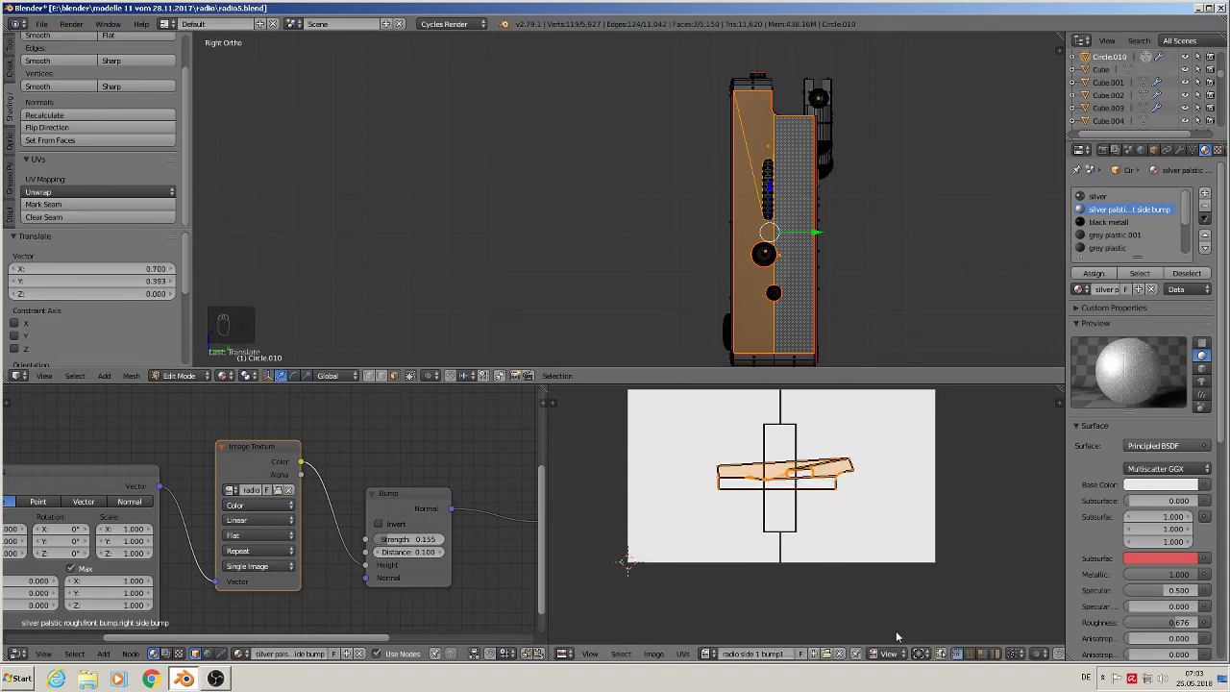
# - Rotate the side faces' UVs by 90° and enlarge them about 1.8 times
pyautogui.press('r')
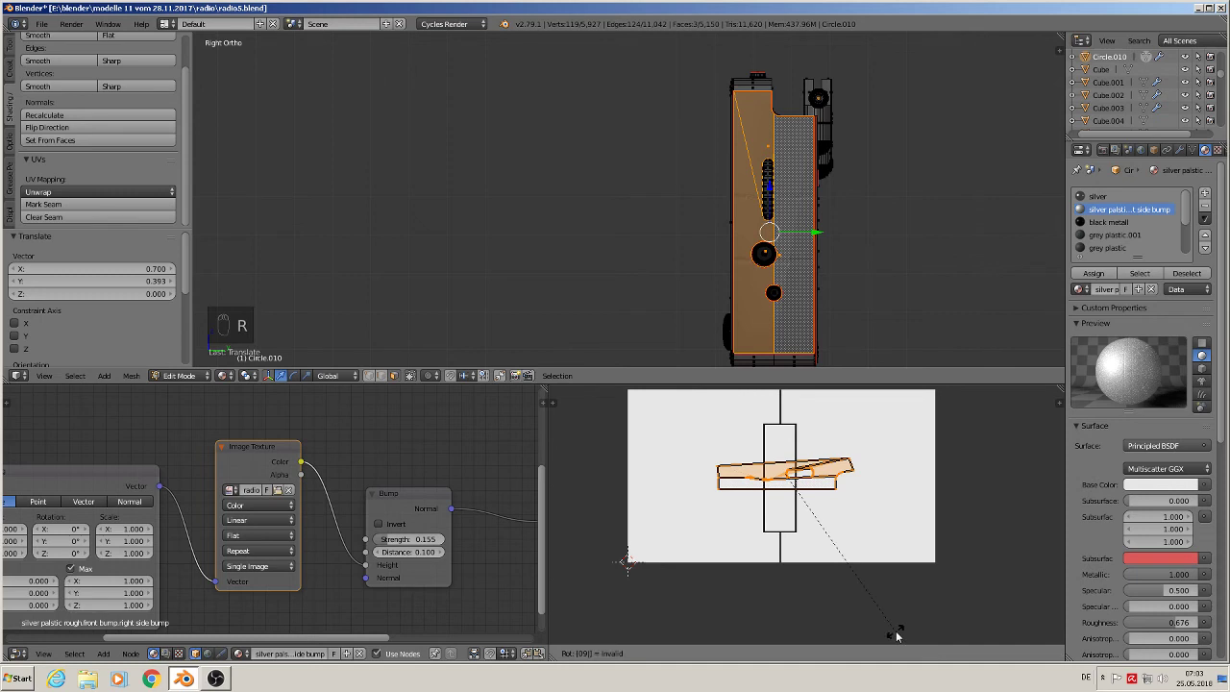
pyautogui.press('Escape')
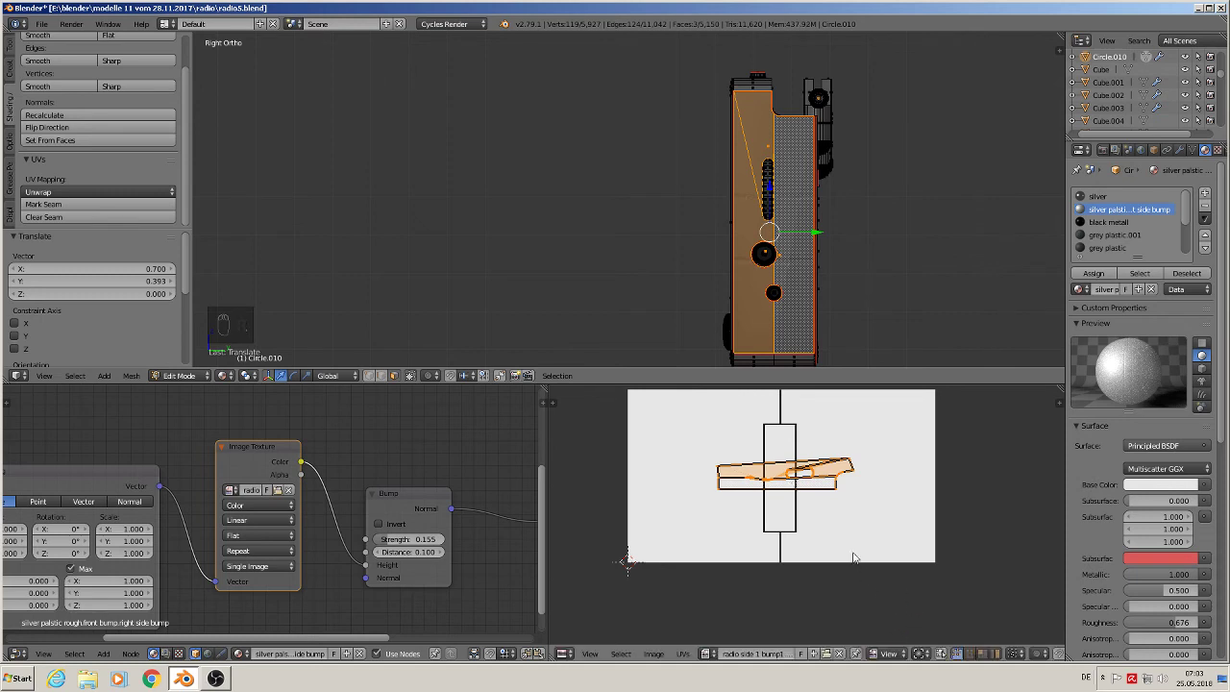
pyautogui.write('r90')
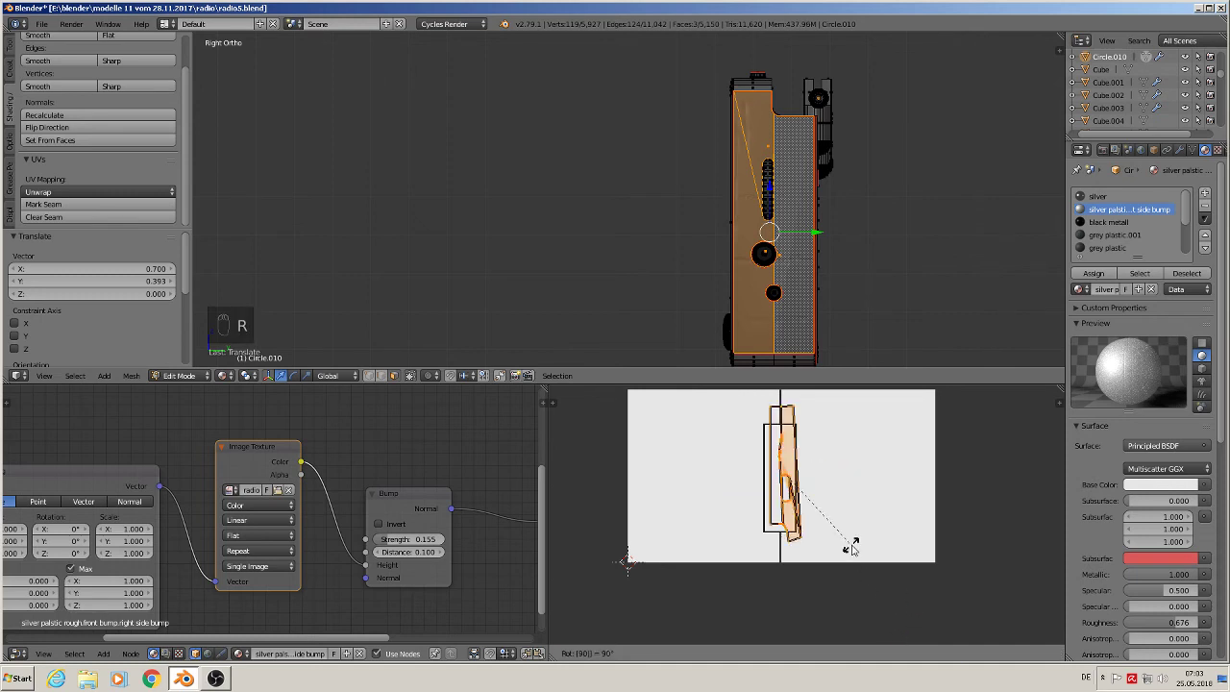
pyautogui.press('Return')
pyautogui.press('s')
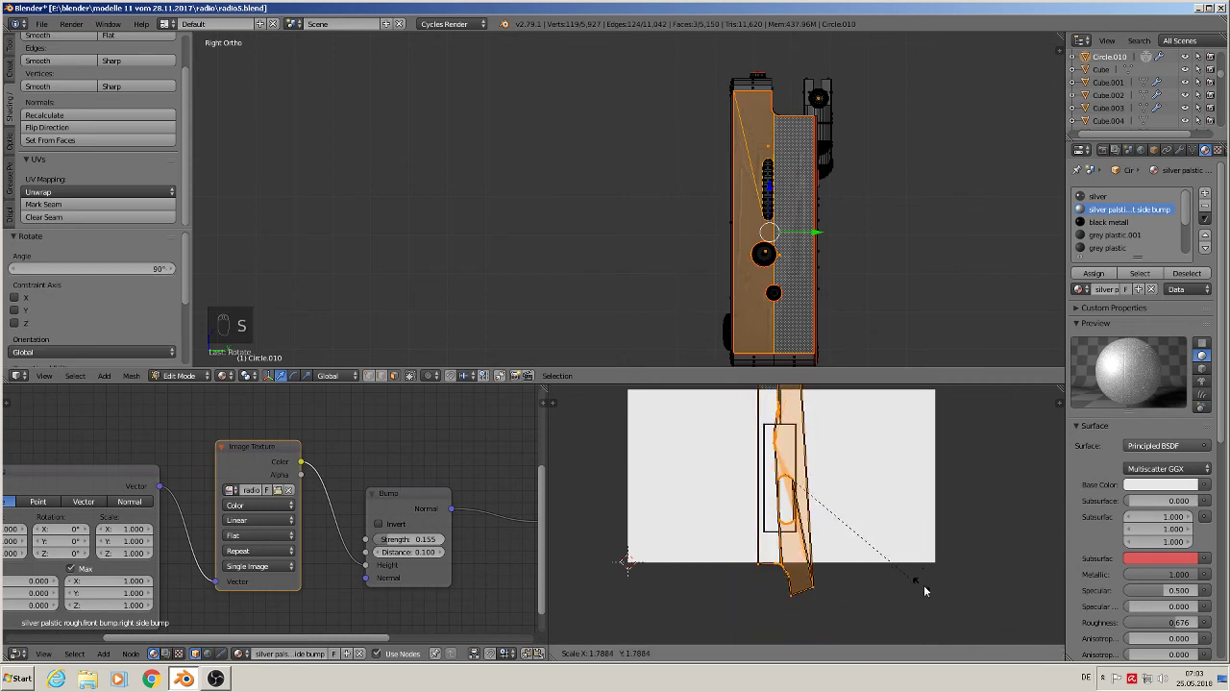
pyautogui.click(910, 575)
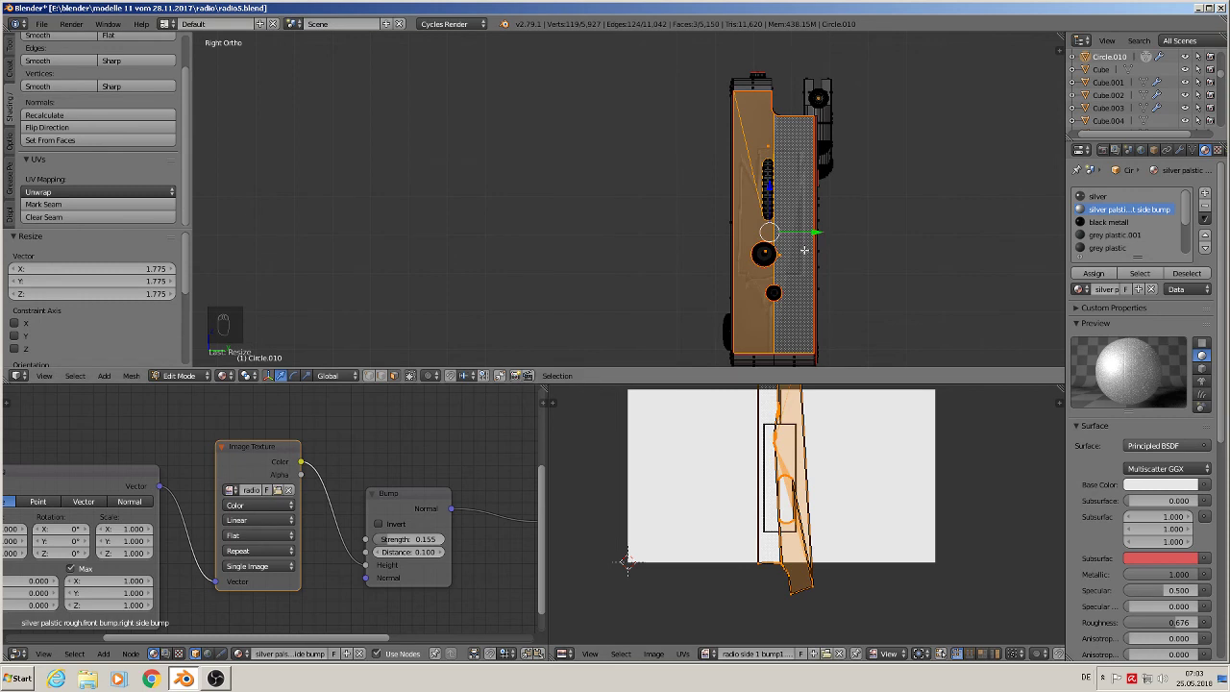
# - Project the side faces' UVs from view, move them onto the image's central rectangle and enlarge them about 4.5 times
pyautogui.press('u')
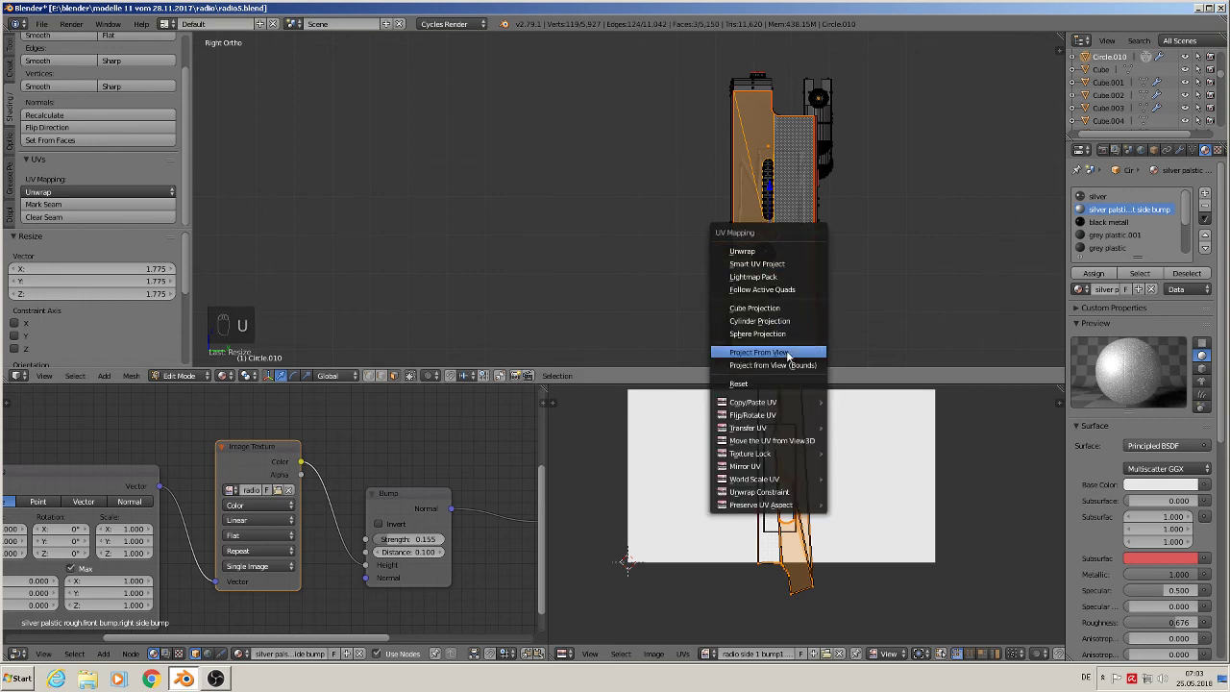
pyautogui.click(788, 353)
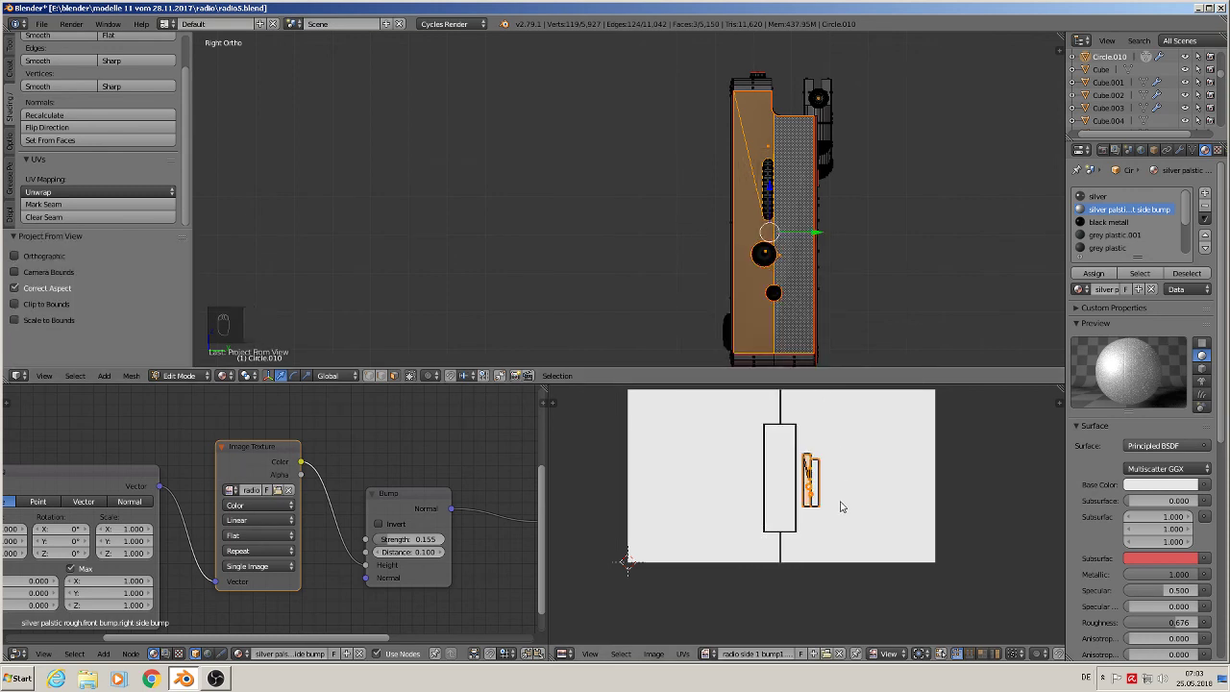
pyautogui.press('g')
pyautogui.click(787, 500)
pyautogui.press('s')
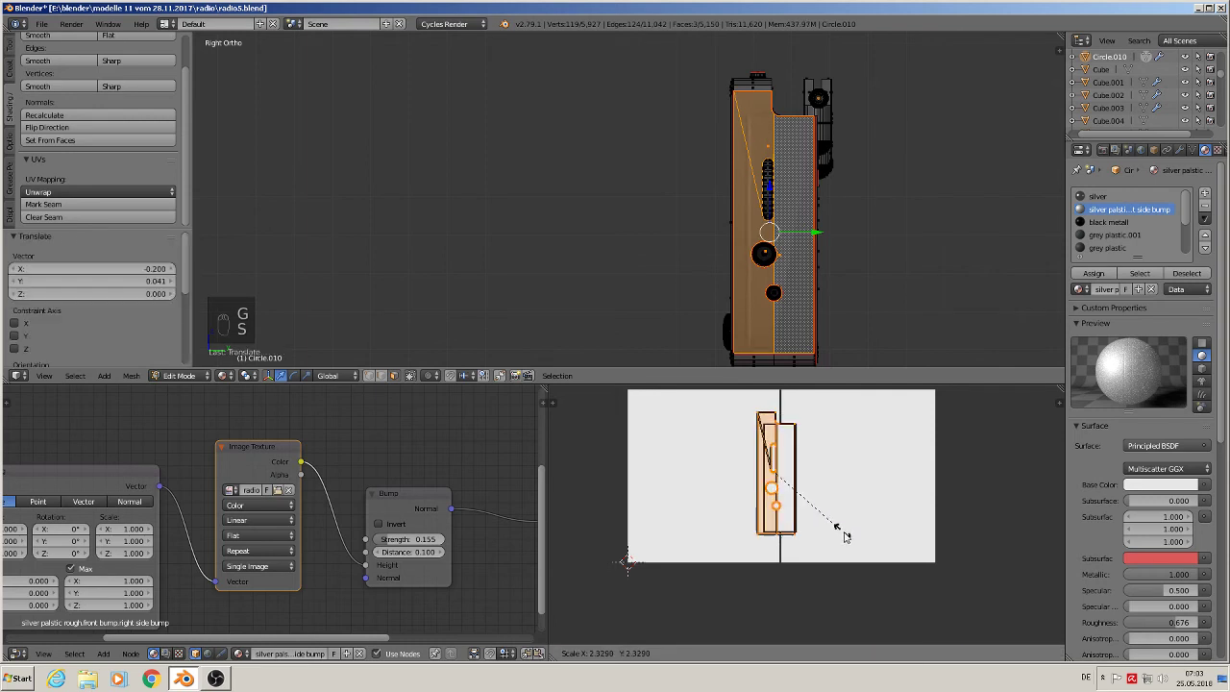
pyautogui.click(909, 578)
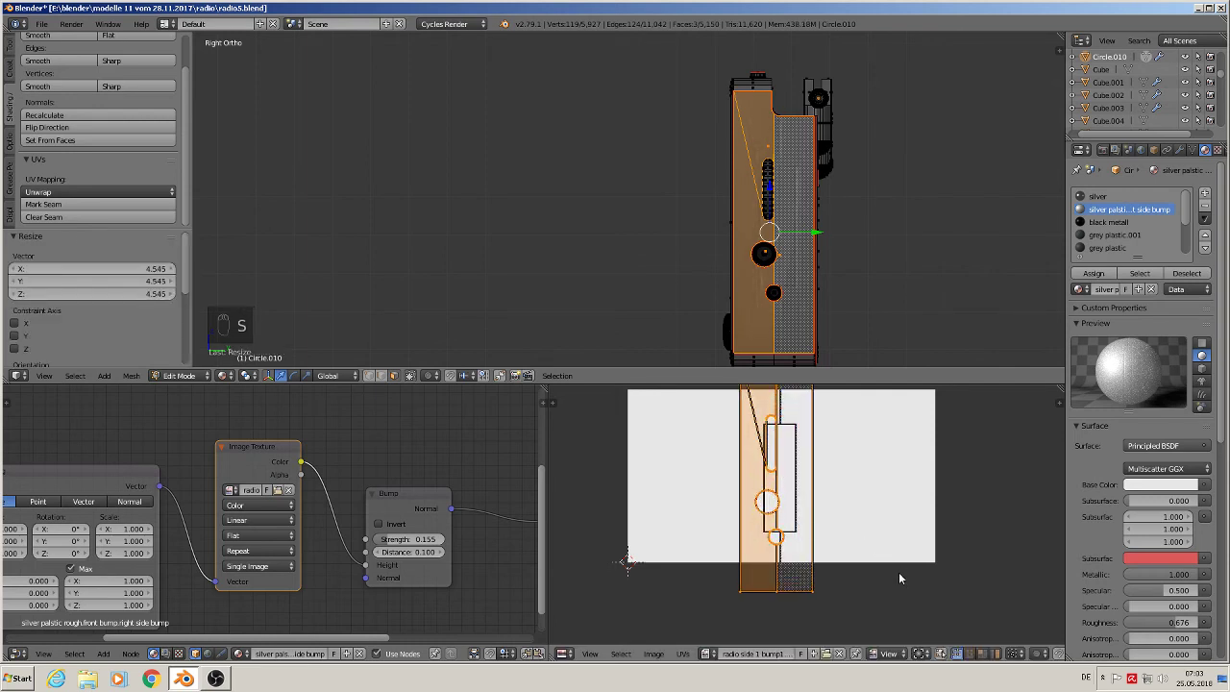
# - Scale the projected UVs by about 0.76 and shift them so the image's rectangle surrounds the slot and socket outlines
pyautogui.press('s')
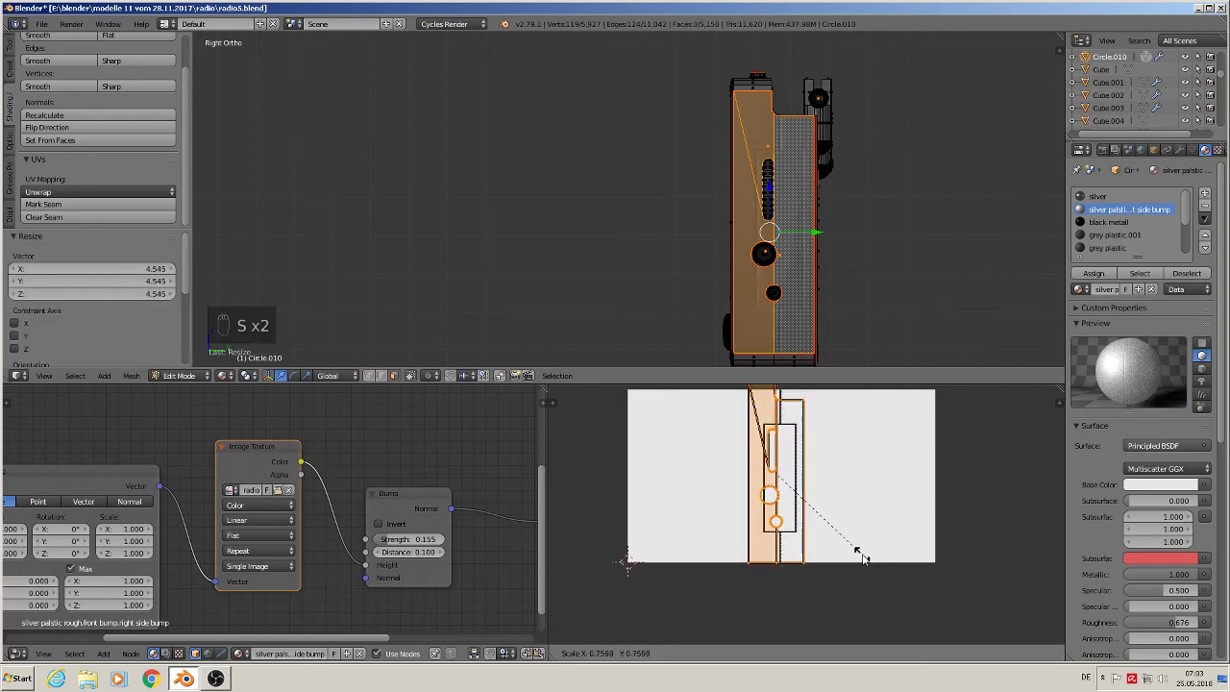
pyautogui.click(862, 560)
pyautogui.press('g')
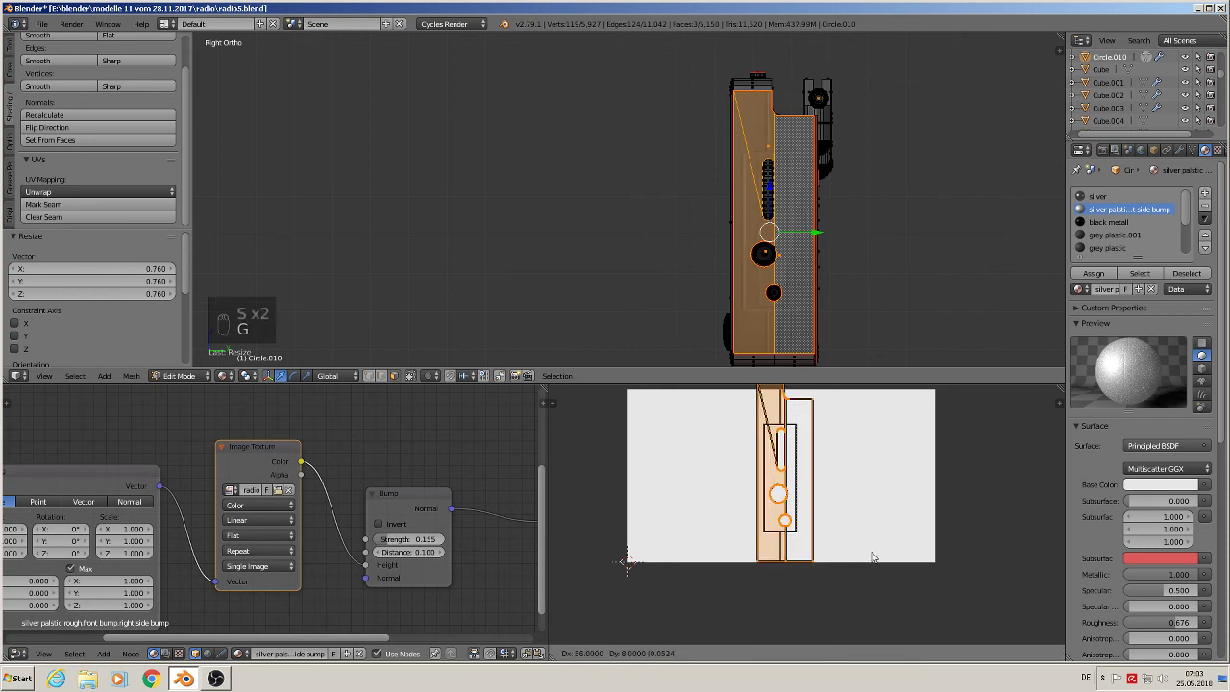
pyautogui.click(868, 557)
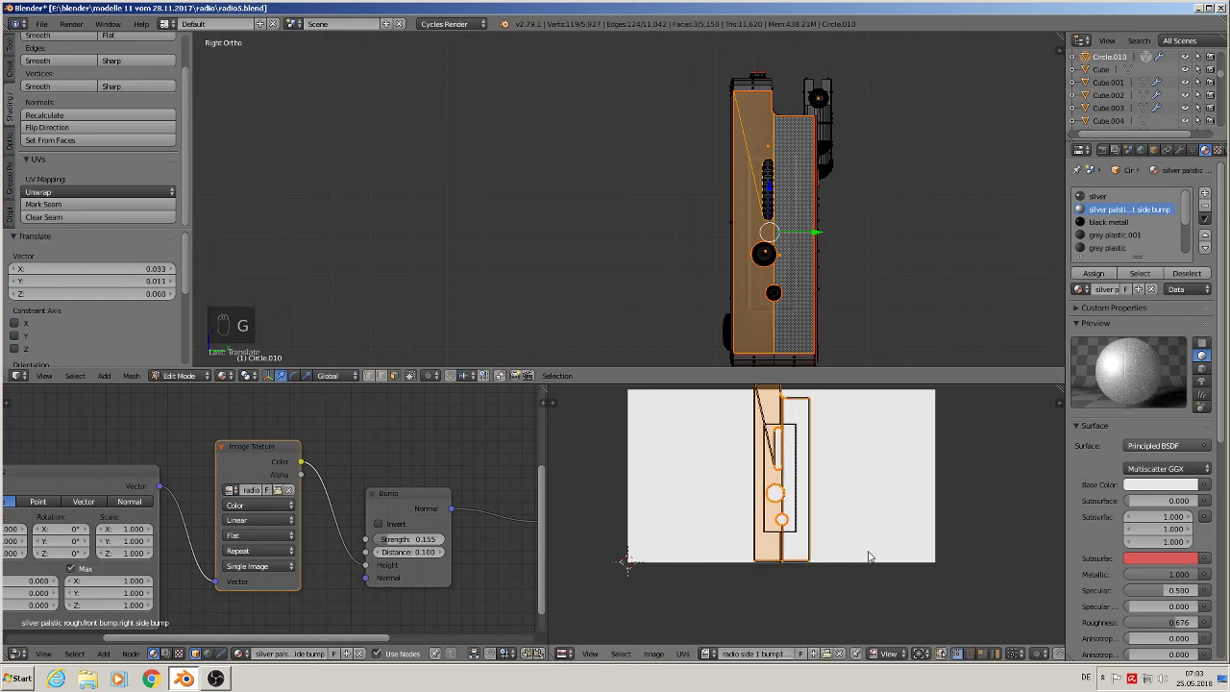
# - Select the two adjoining faces on the radio's opposite side, around the large round dial
pyautogui.press('Tab')
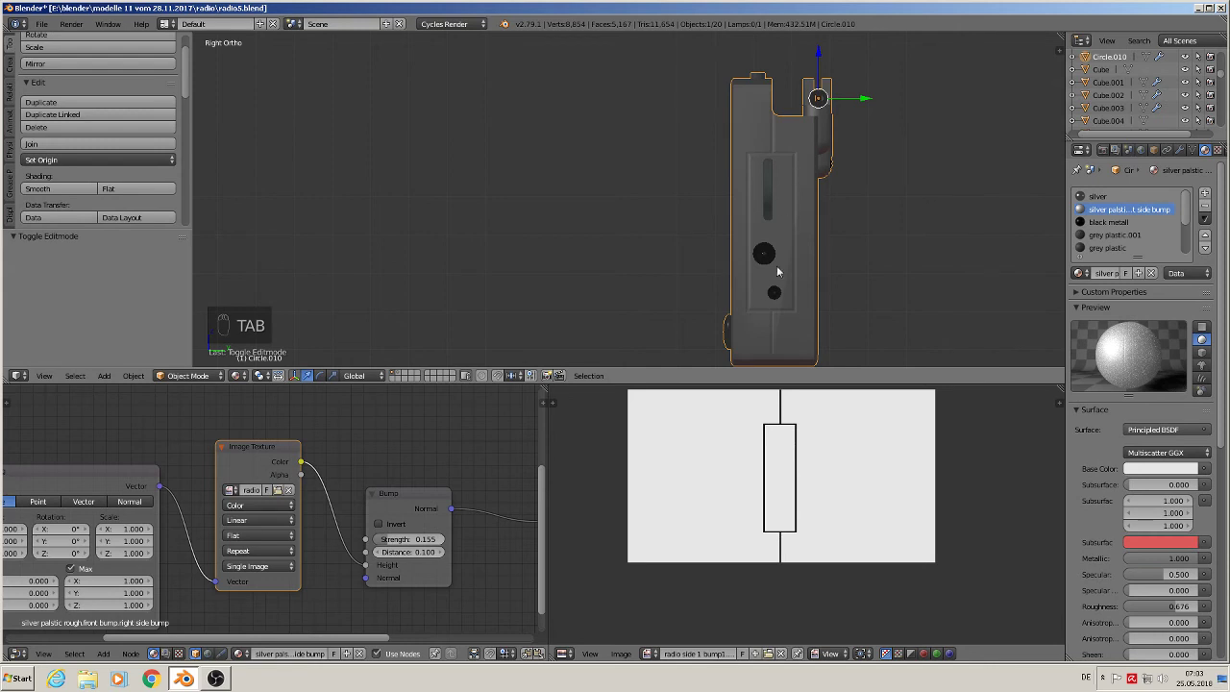
pyautogui.moveTo(777, 266)
pyautogui.mouseDown(button='middle')
pyautogui.moveTo(787, 331)
pyautogui.moveTo(526, 326)
pyautogui.mouseUp(button='middle')
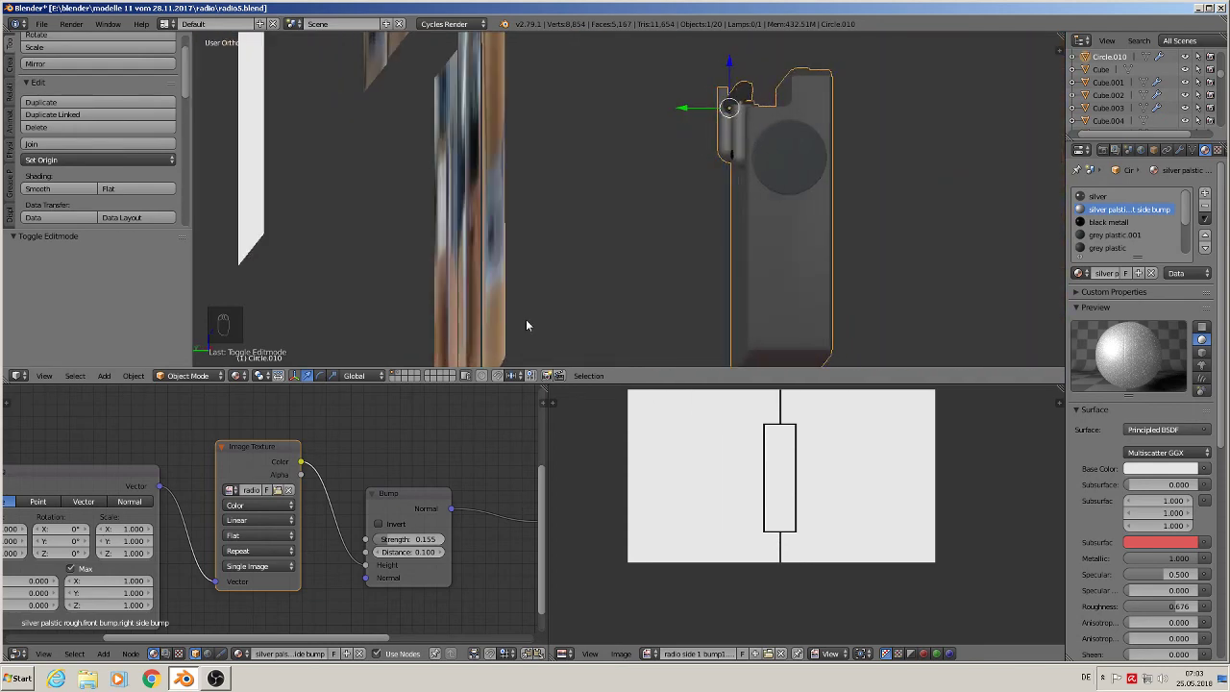
pyautogui.press('Tab')
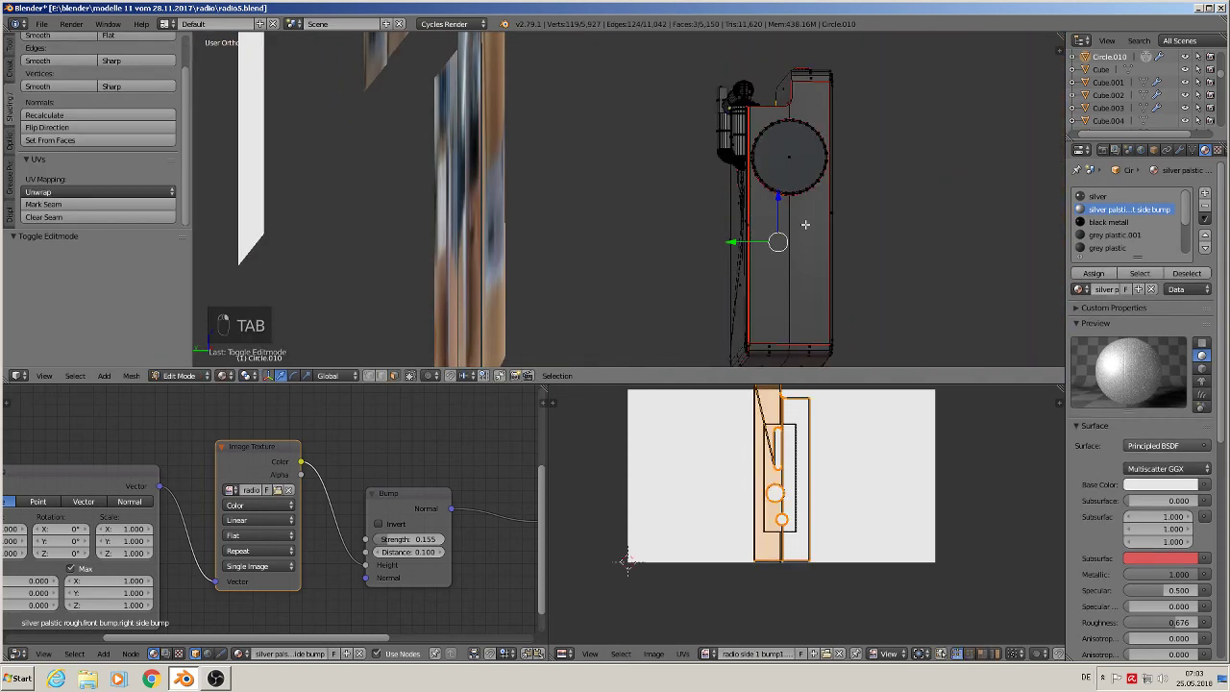
pyautogui.rightClick(760, 173)
pyautogui.keyDown('shift'); pyautogui.rightClick(821, 201); pyautogui.keyUp('shift')
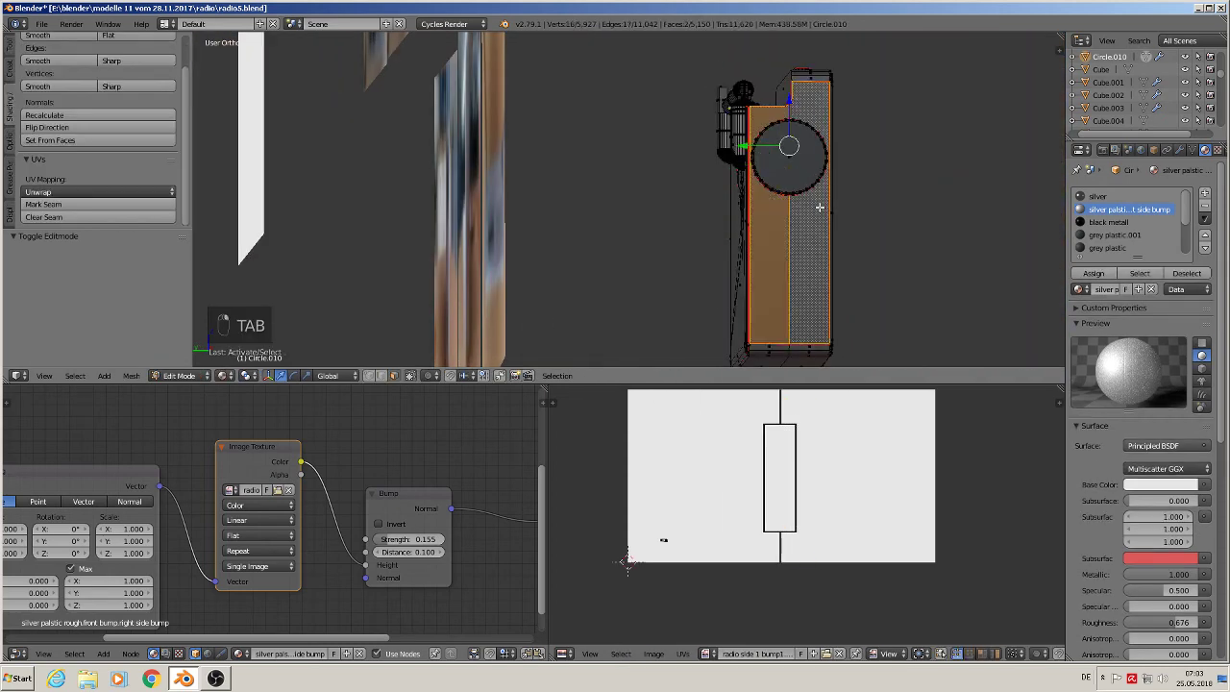
# - Make a separate copy of the right side bump material and rename it to end in "left side bump"
pyautogui.press('Tab')
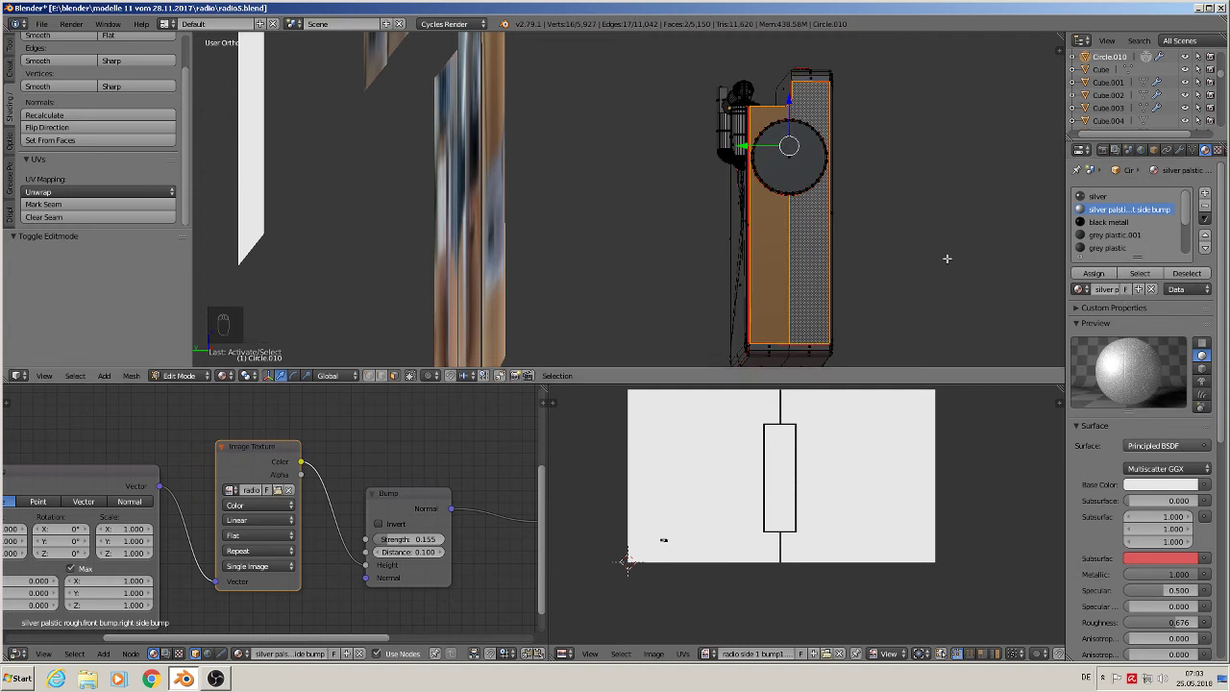
pyautogui.click(1120, 275)
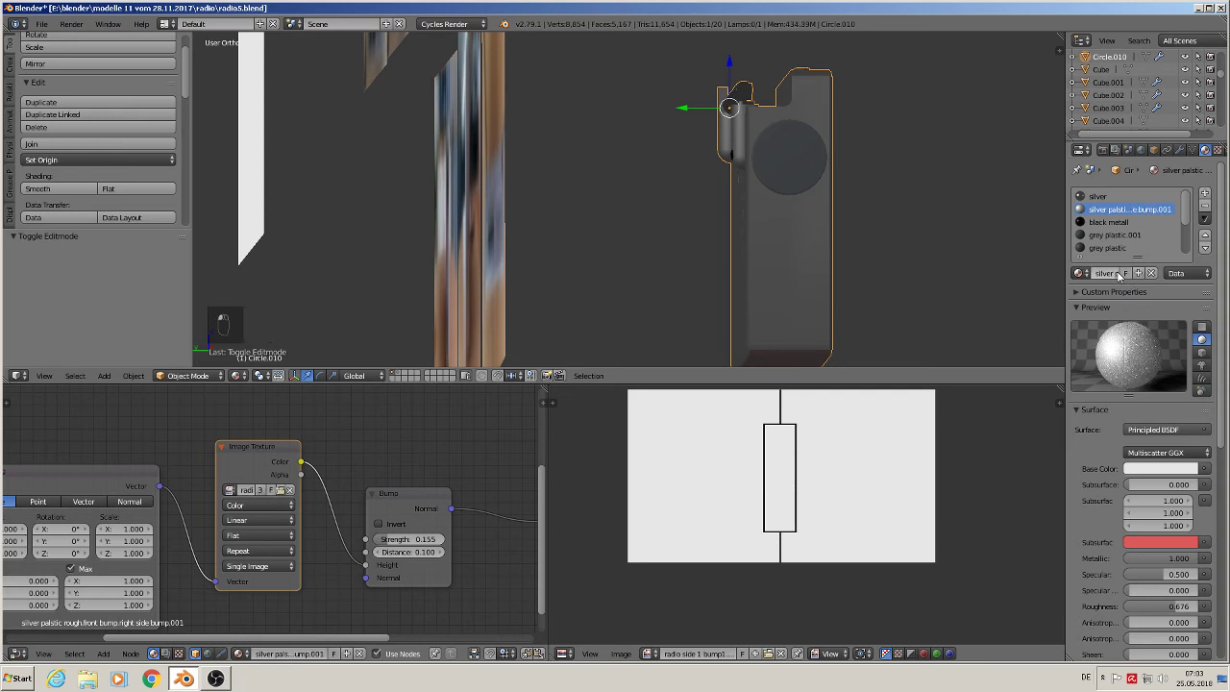
pyautogui.click(1111, 274)
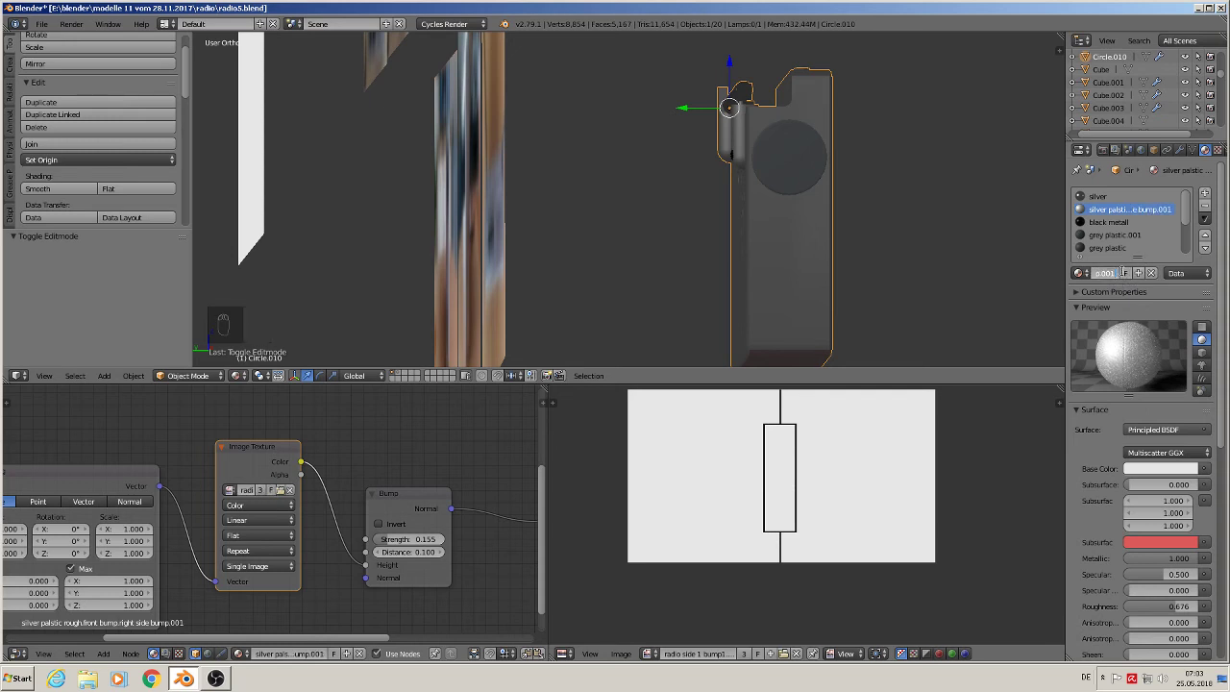
pyautogui.press('BackSpace')
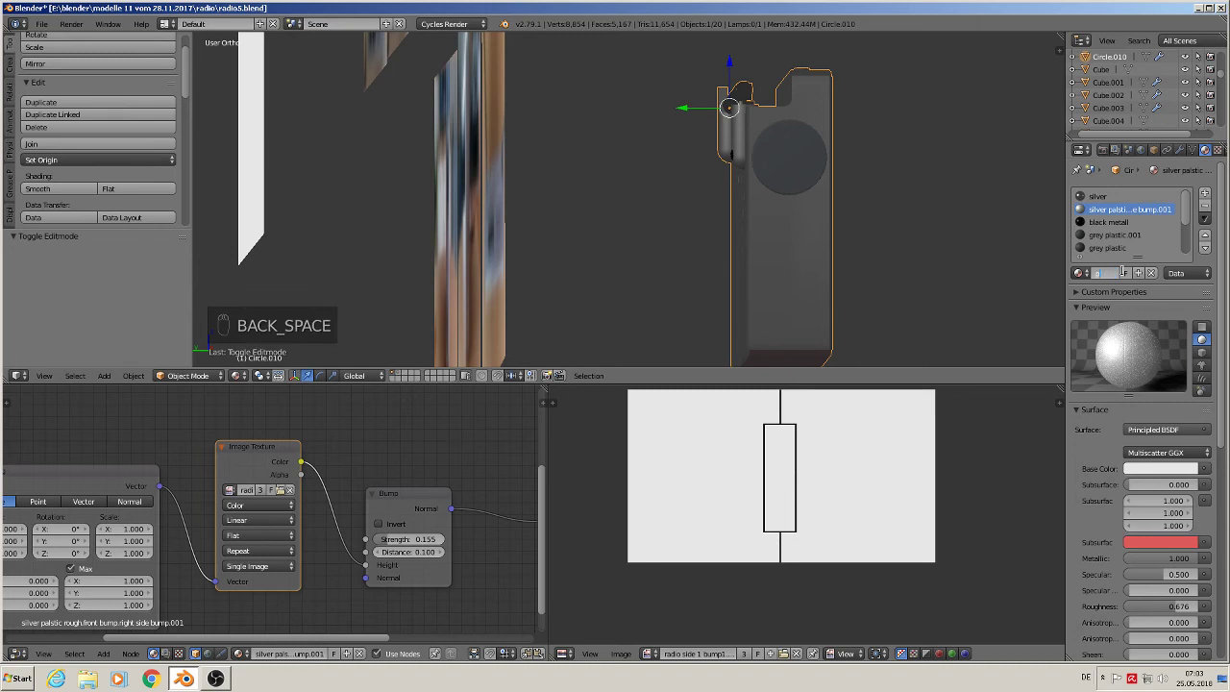
pyautogui.press('Left')
pyautogui.press('Left')
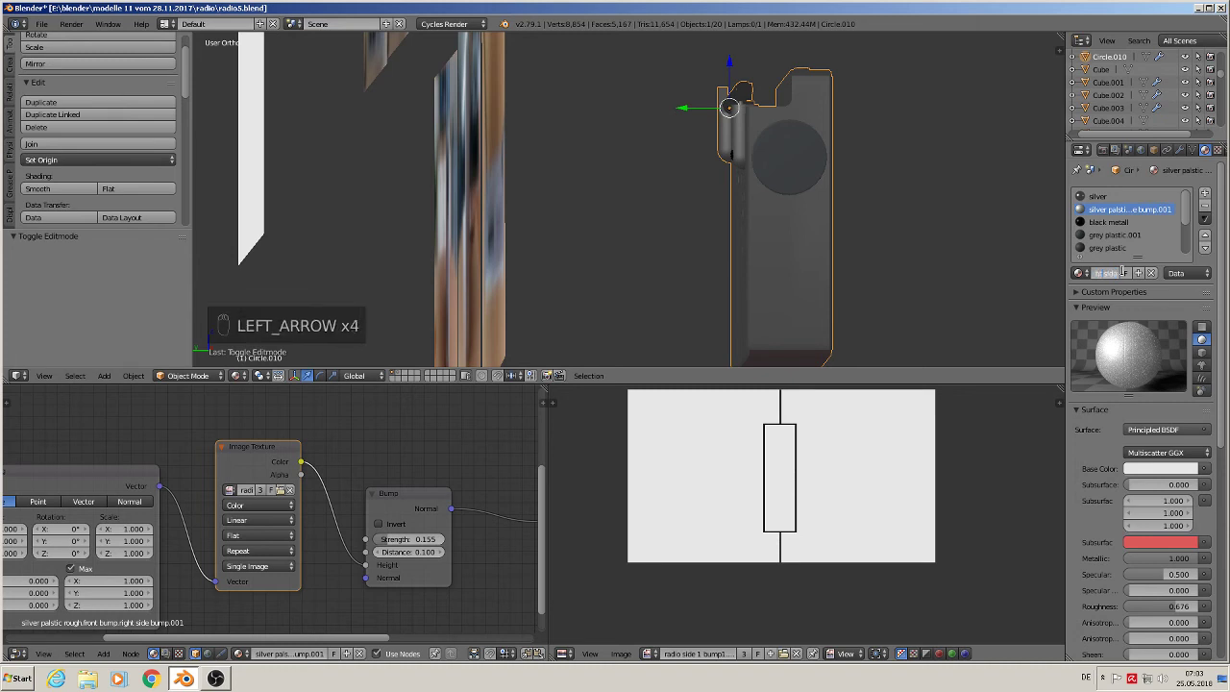
pyautogui.press('BackSpace')
pyautogui.press('BackSpace')
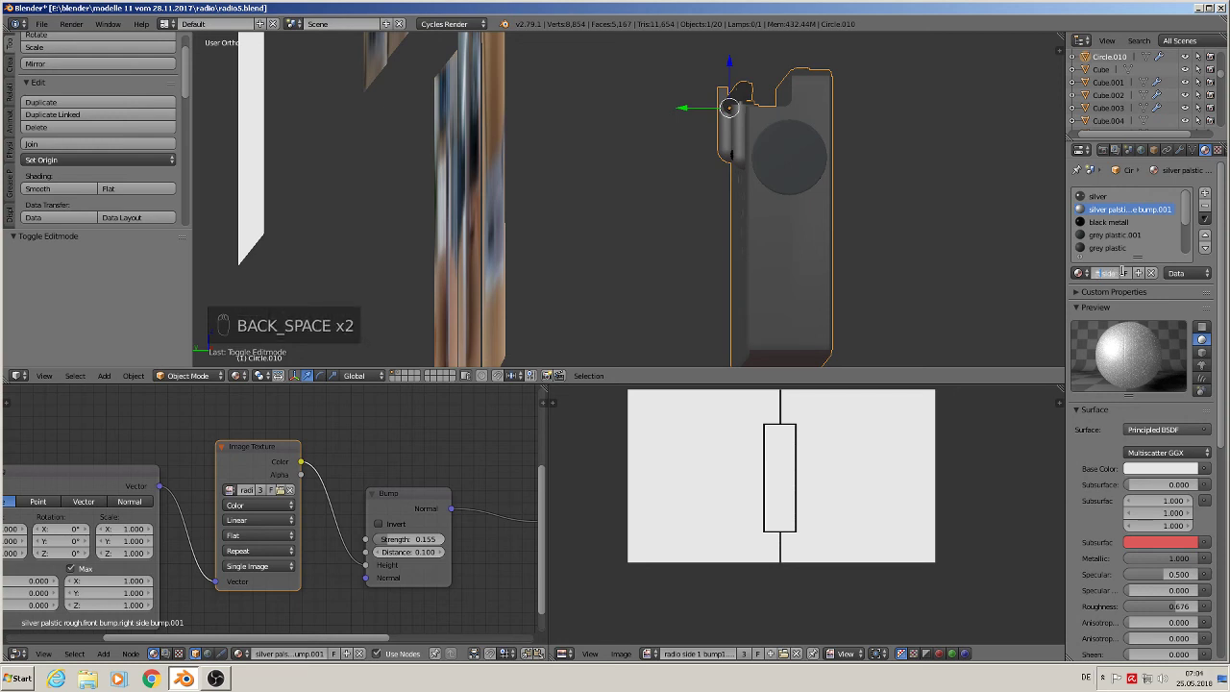
pyautogui.press('Return')
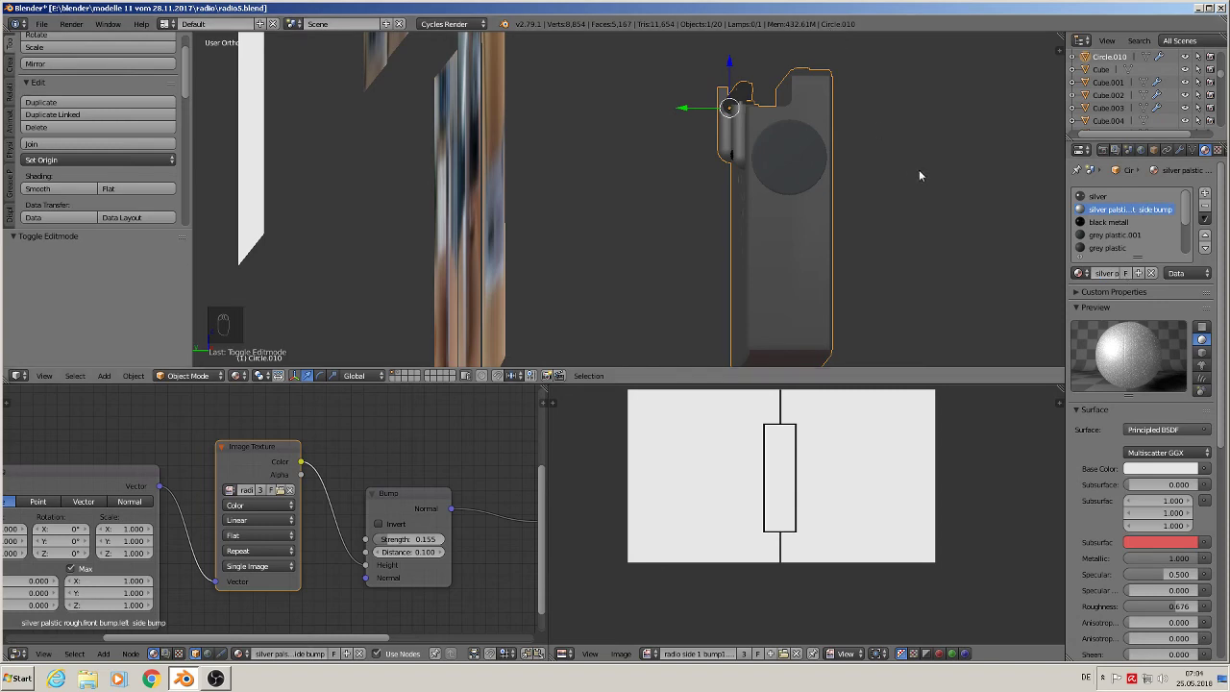
# - Assign the left side bump material to the selected faces around the round dial
pyautogui.press('Tab')
pyautogui.click(1094, 274)
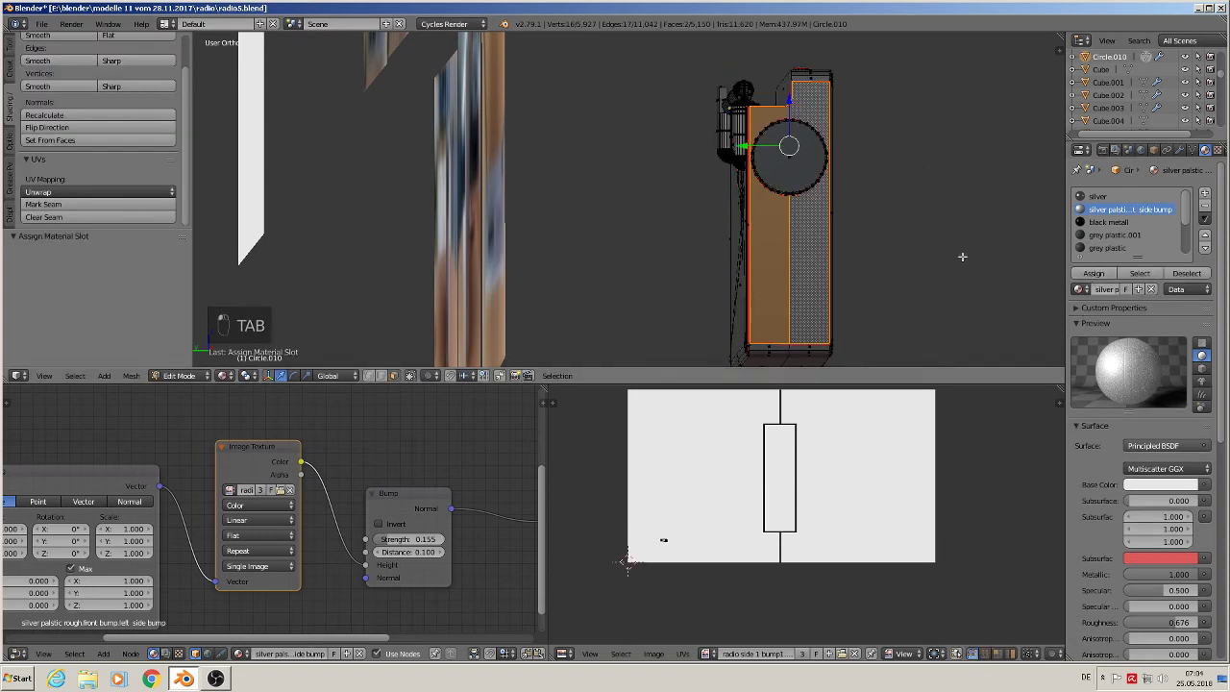
# - Project the UVs of the two selected faces around the round dial from the left orthographic view
pyautogui.press('KP_1')
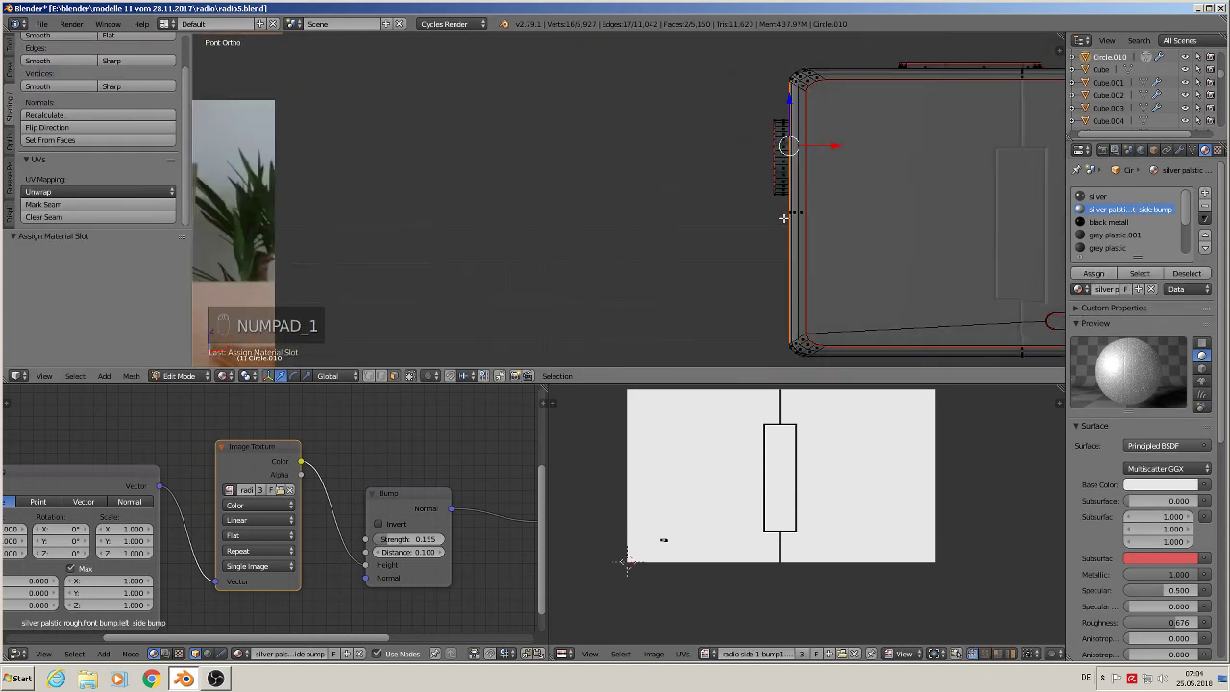
pyautogui.press('KP_3')
pyautogui.press('ctrl+KP_3')
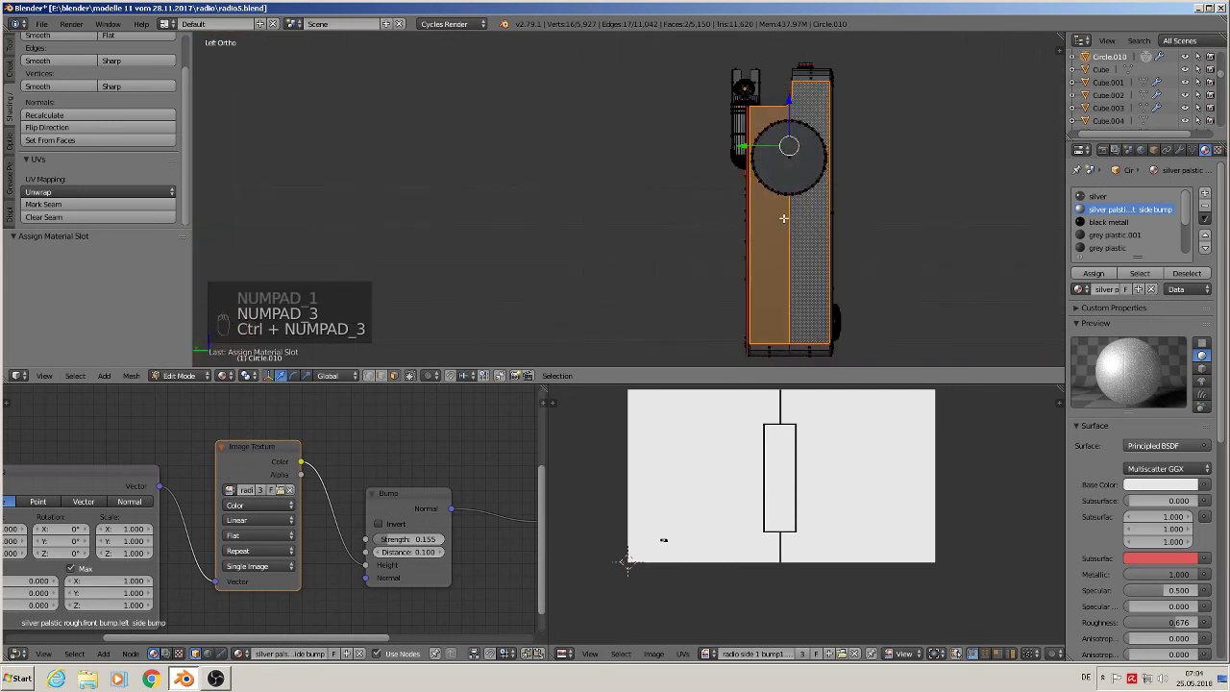
pyautogui.press('u')
pyautogui.click(784, 220)
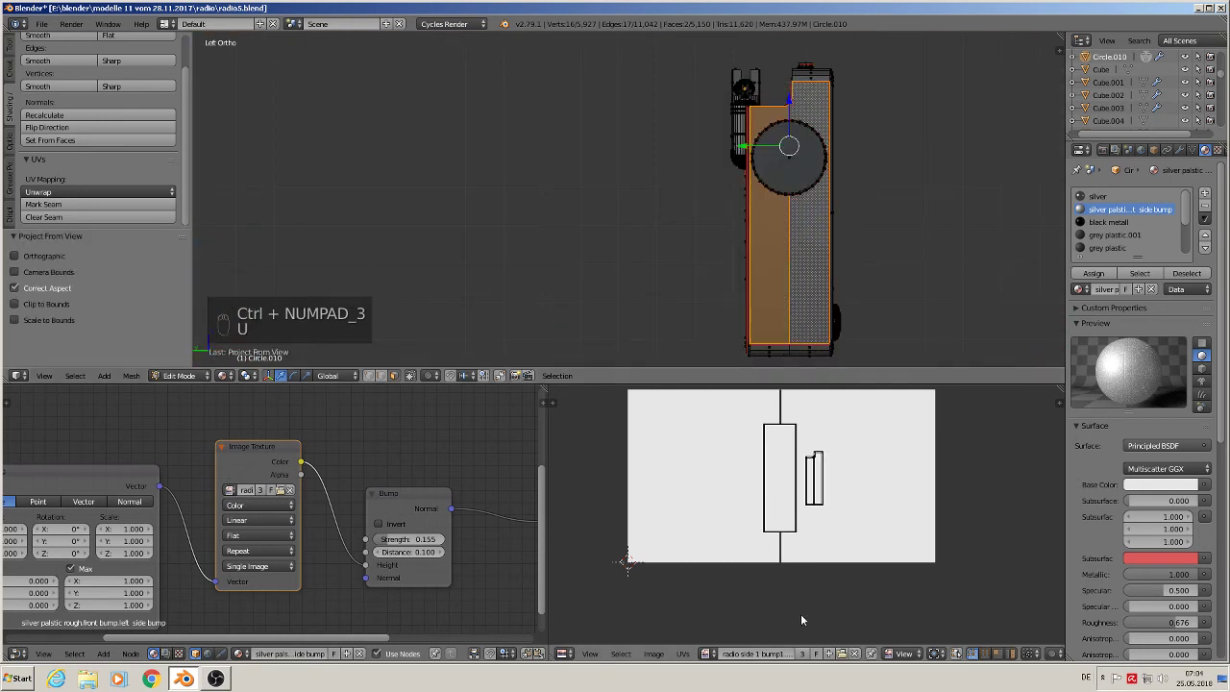
pyautogui.click(706, 654)
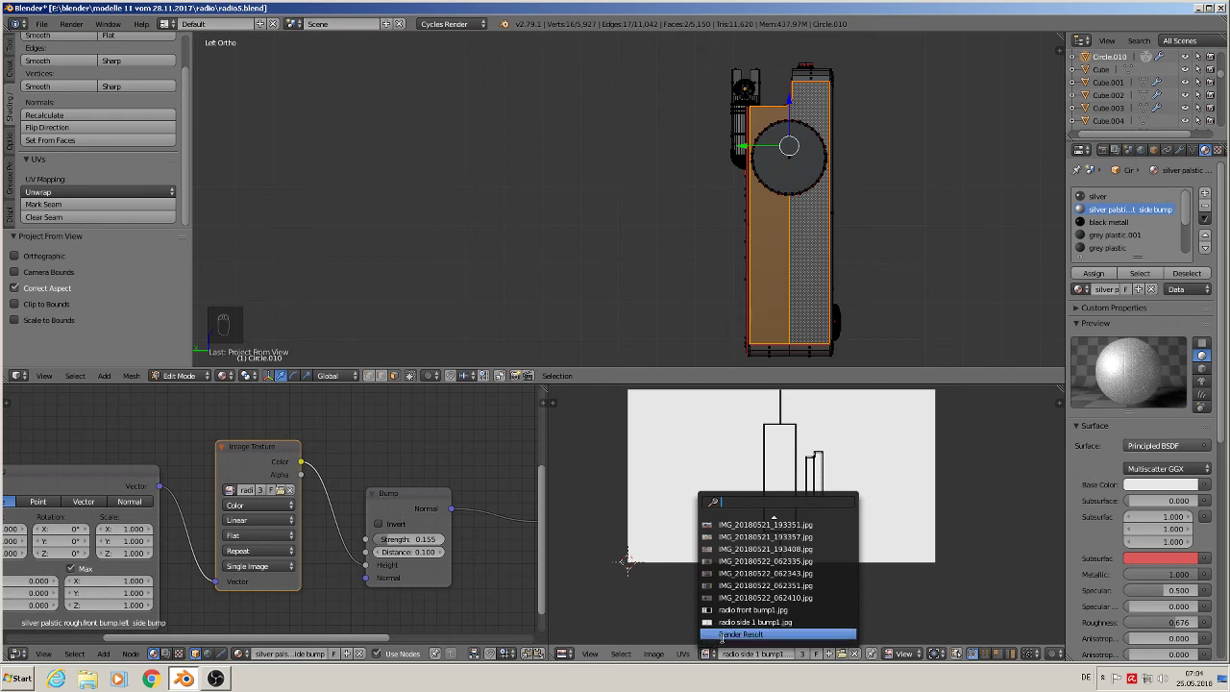
pyautogui.scroll(12, 722, 638)
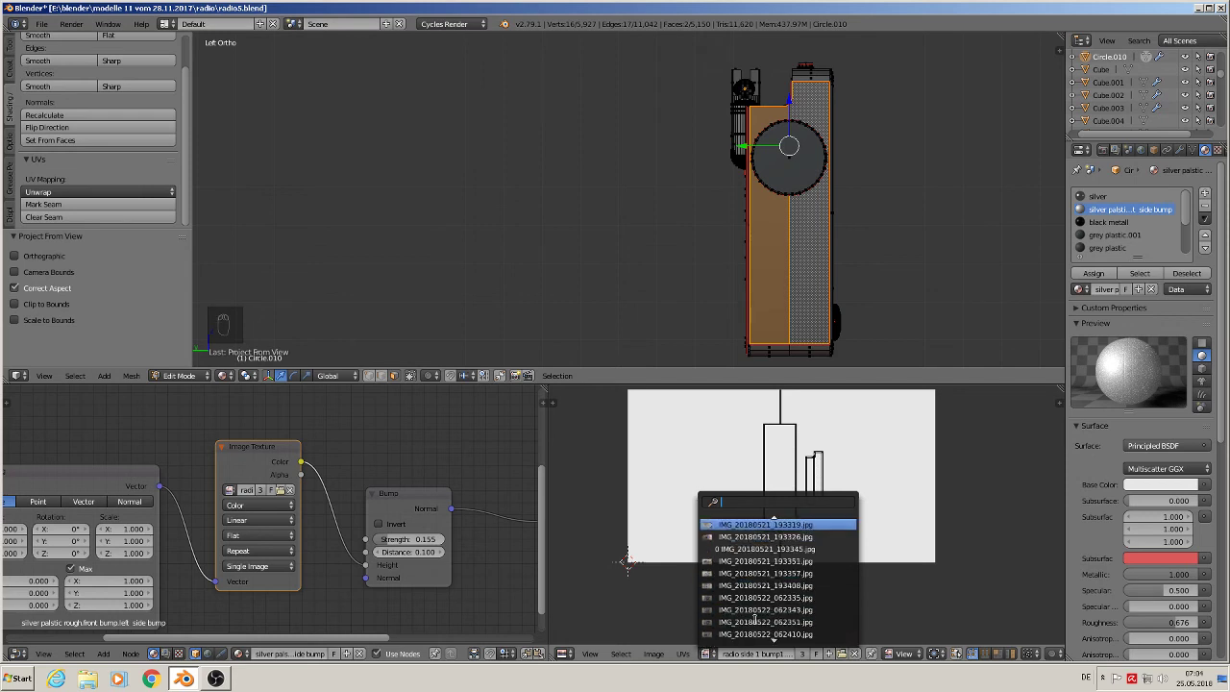
pyautogui.scroll(8, 755, 618)
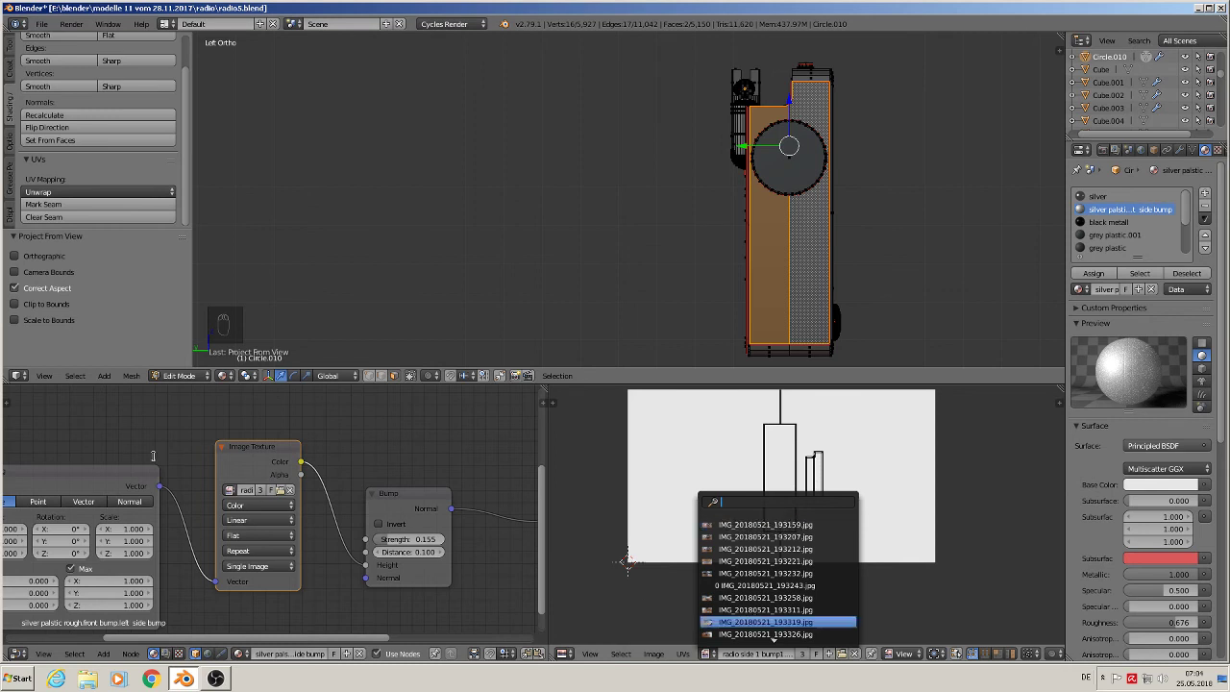
pyautogui.click(440, 426)
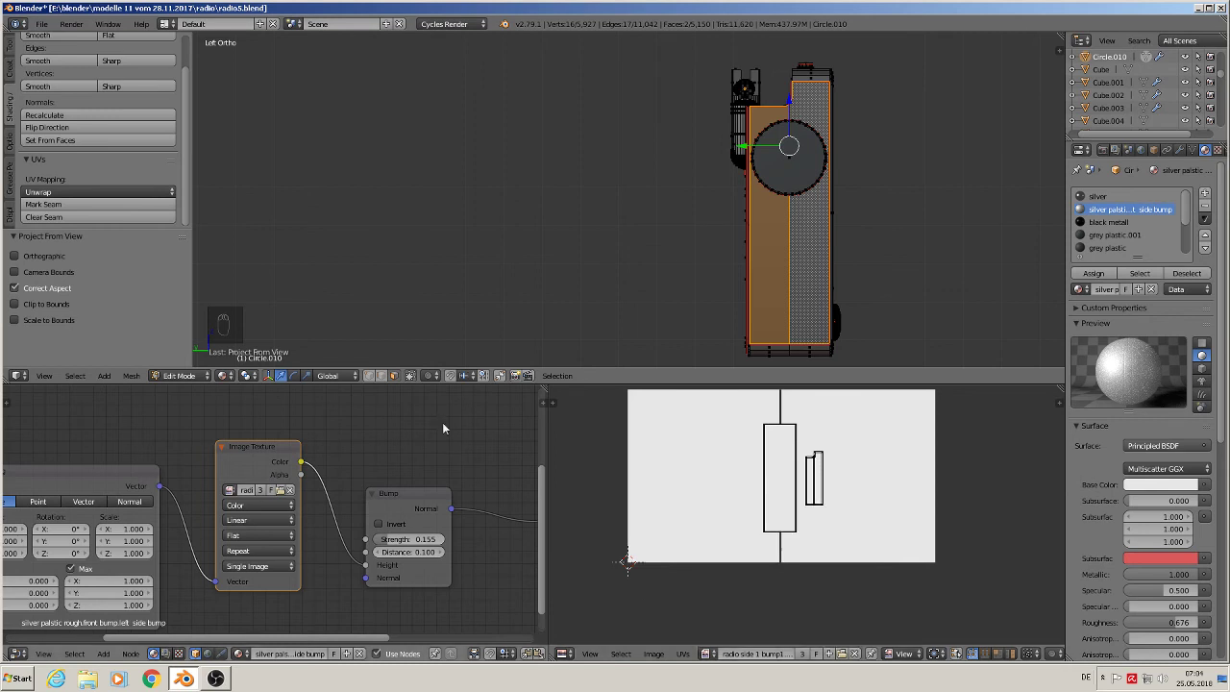
# - Load radio side 2 bump1.jpg into the left side bump material's Image Texture node and show it in the UV editor
pyautogui.click(281, 491)
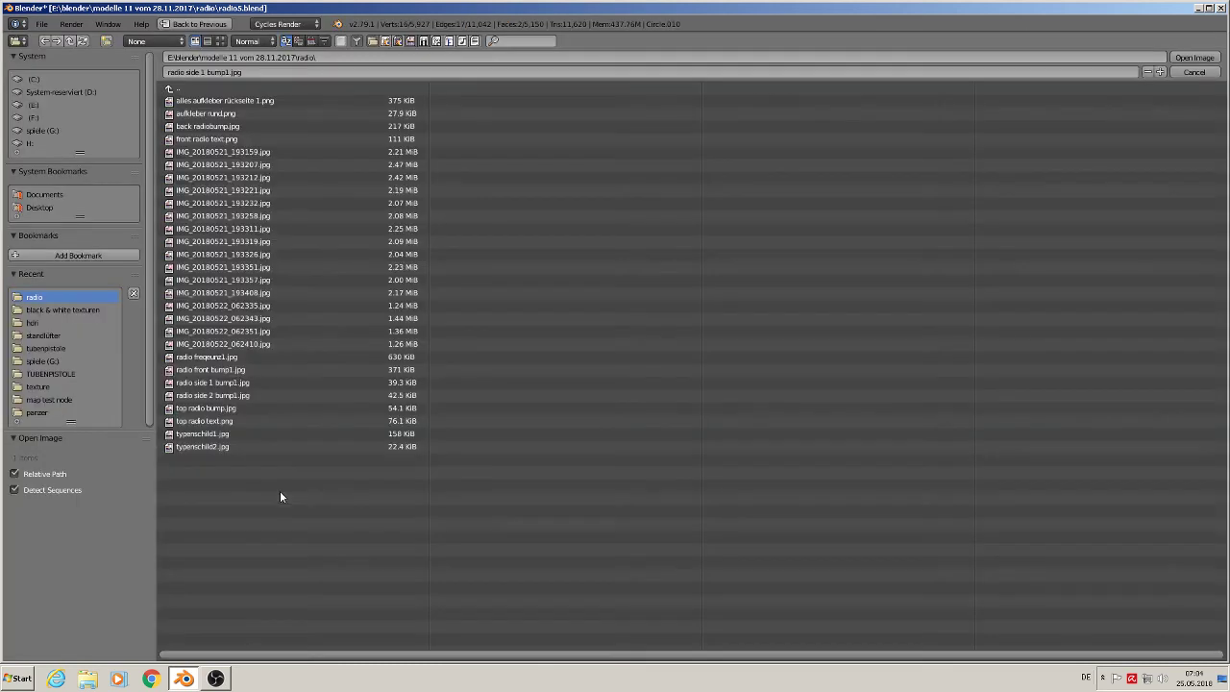
pyautogui.click(220, 41)
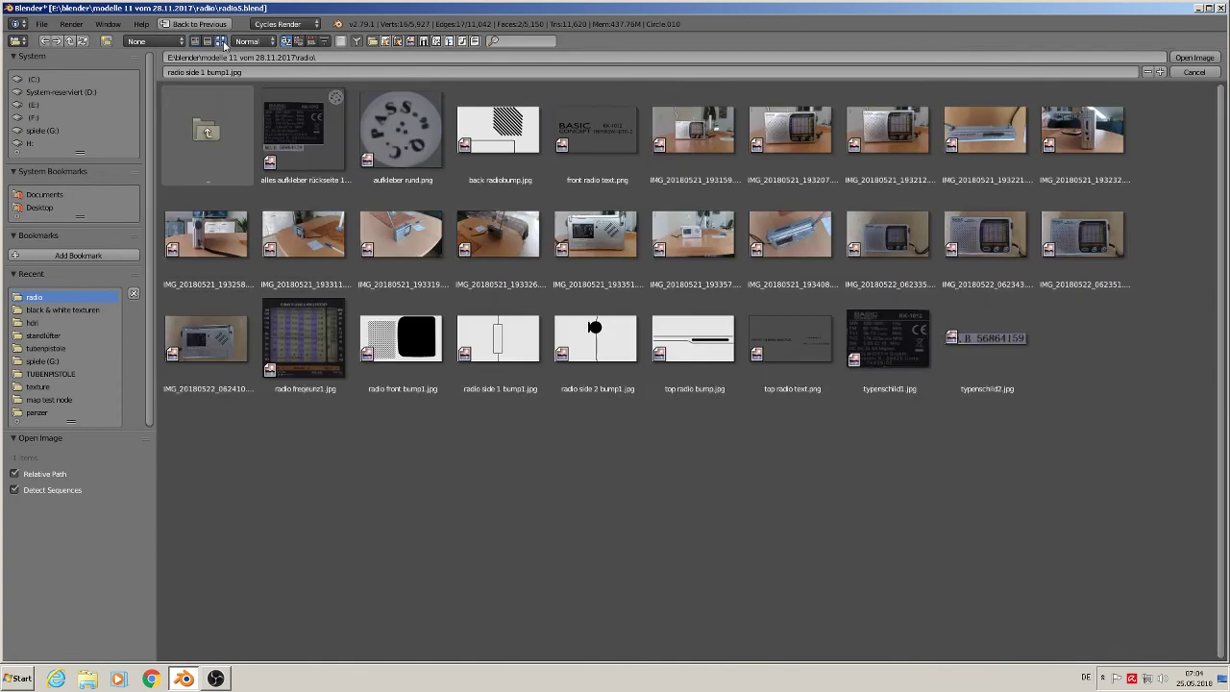
pyautogui.click(596, 330)
pyautogui.doubleClick(596, 329)
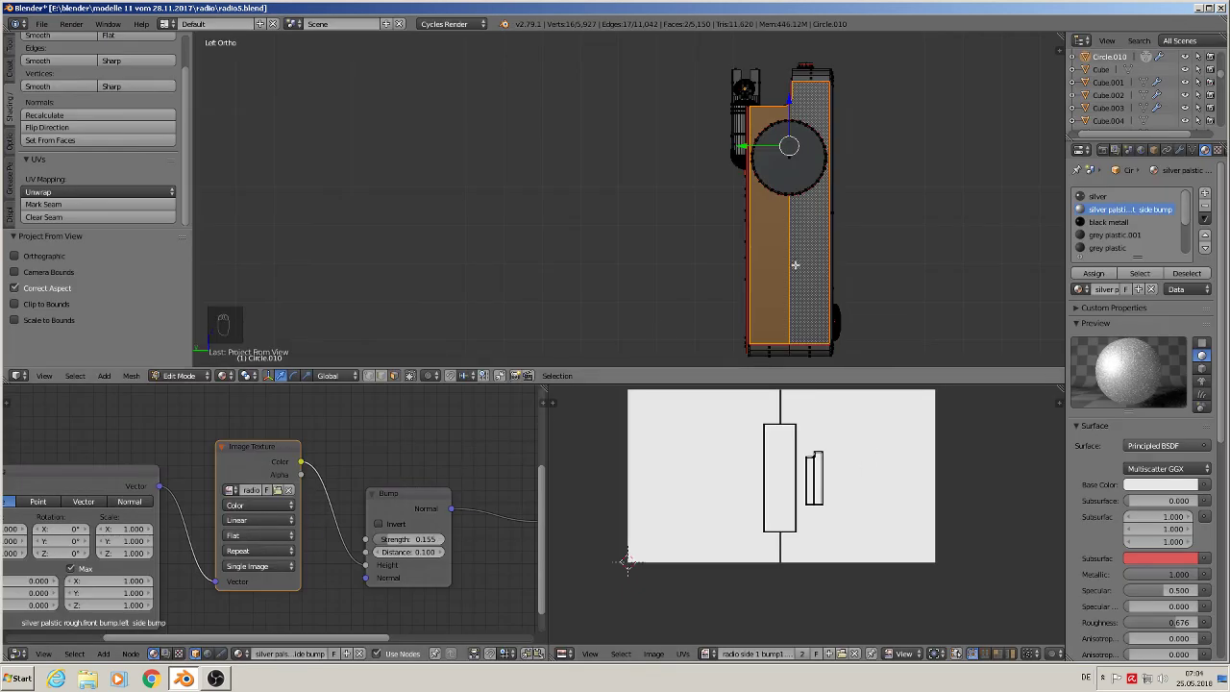
pyautogui.click(705, 653)
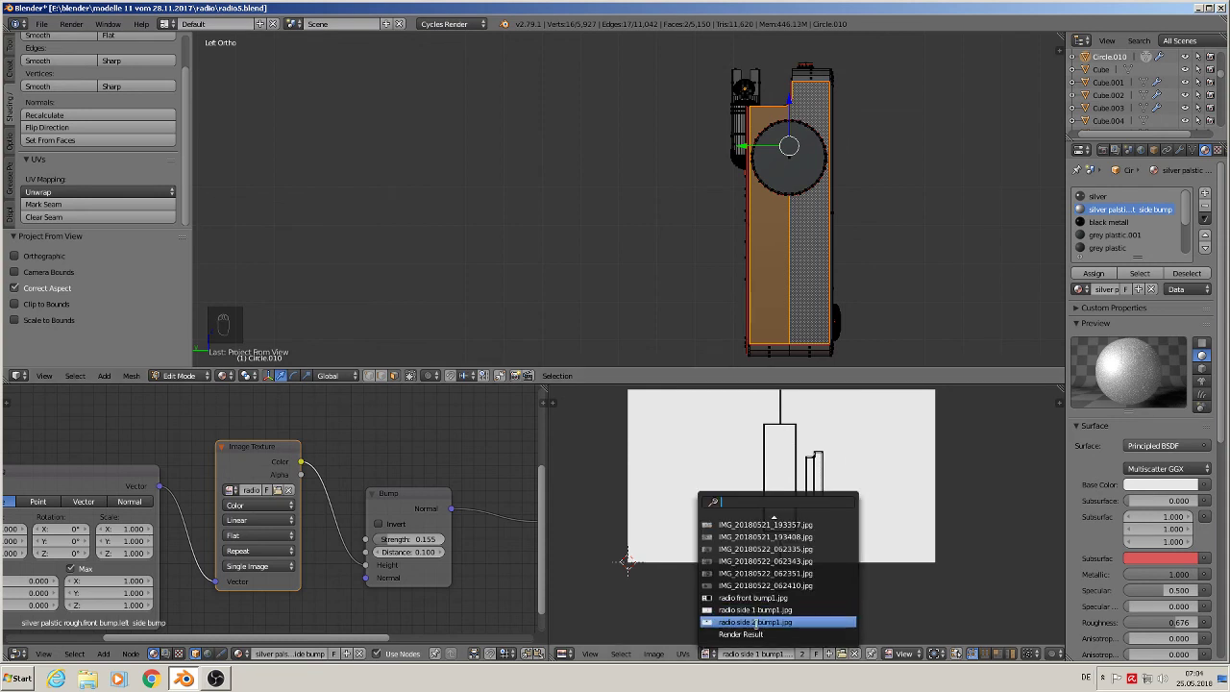
pyautogui.click(755, 623)
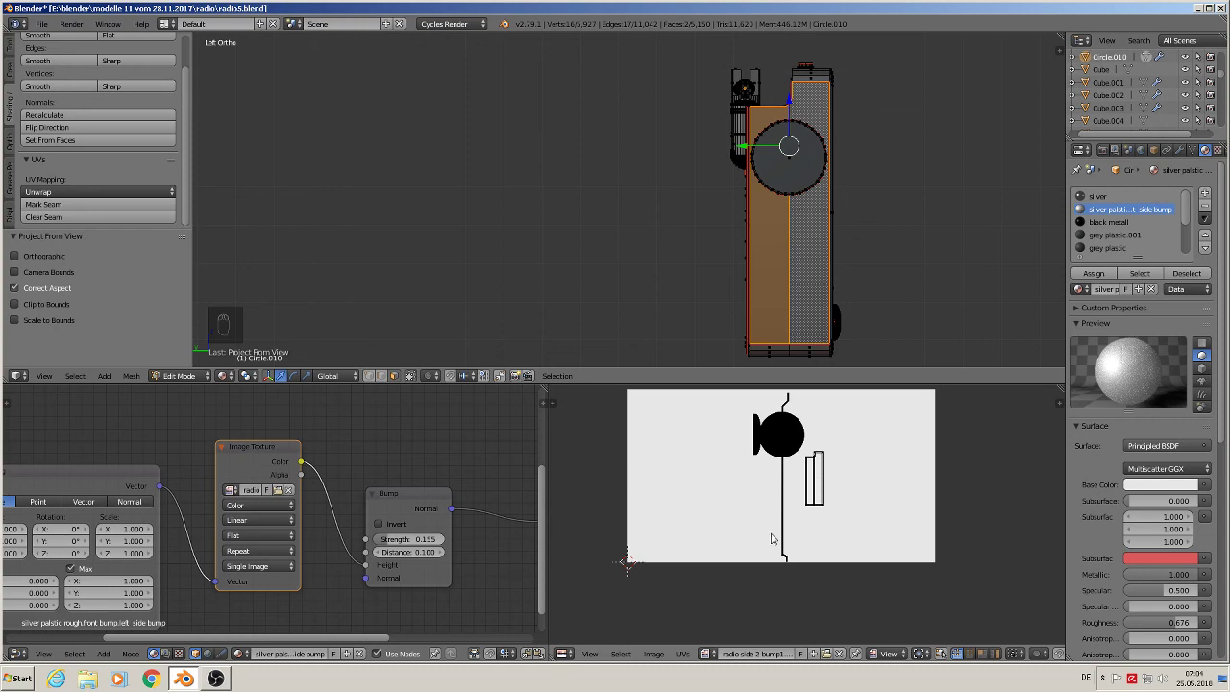
# - Select all the projected side UVs, enlarge them by about 2.54 and shift them about -0.241 in X and 0.07 in Y
pyautogui.press('q')
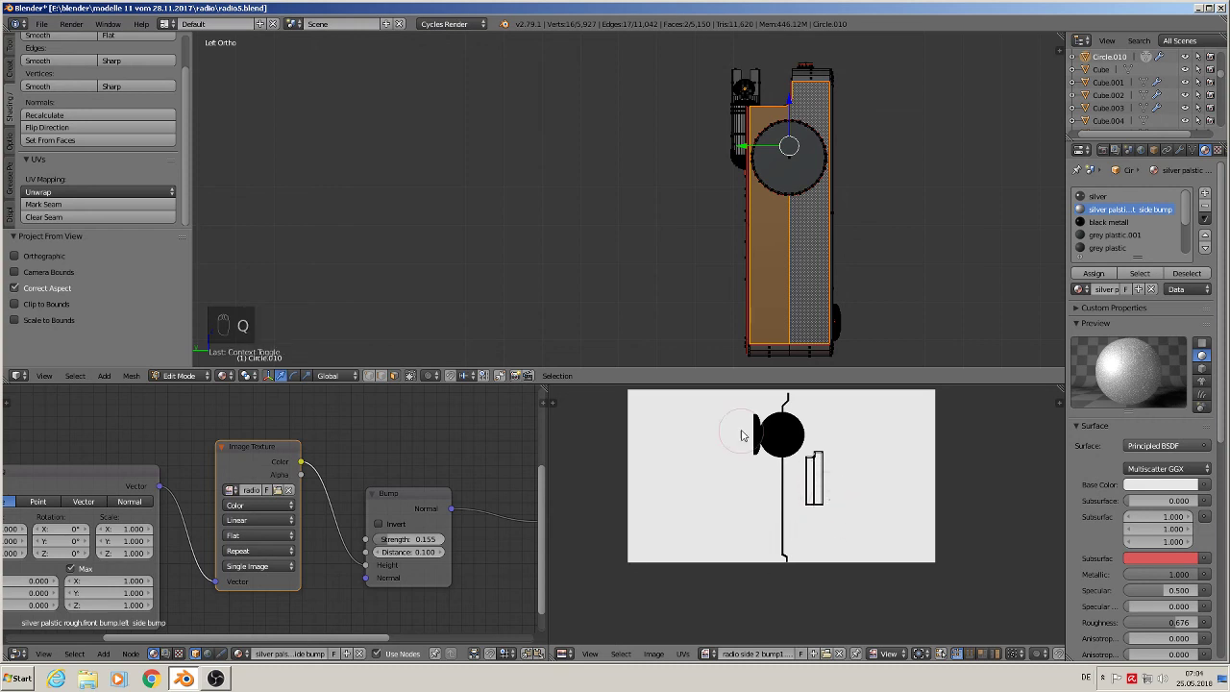
pyautogui.moveTo(790, 475); pyautogui.dragTo(804, 478, button='right')
pyautogui.press('a')
pyautogui.press('a')
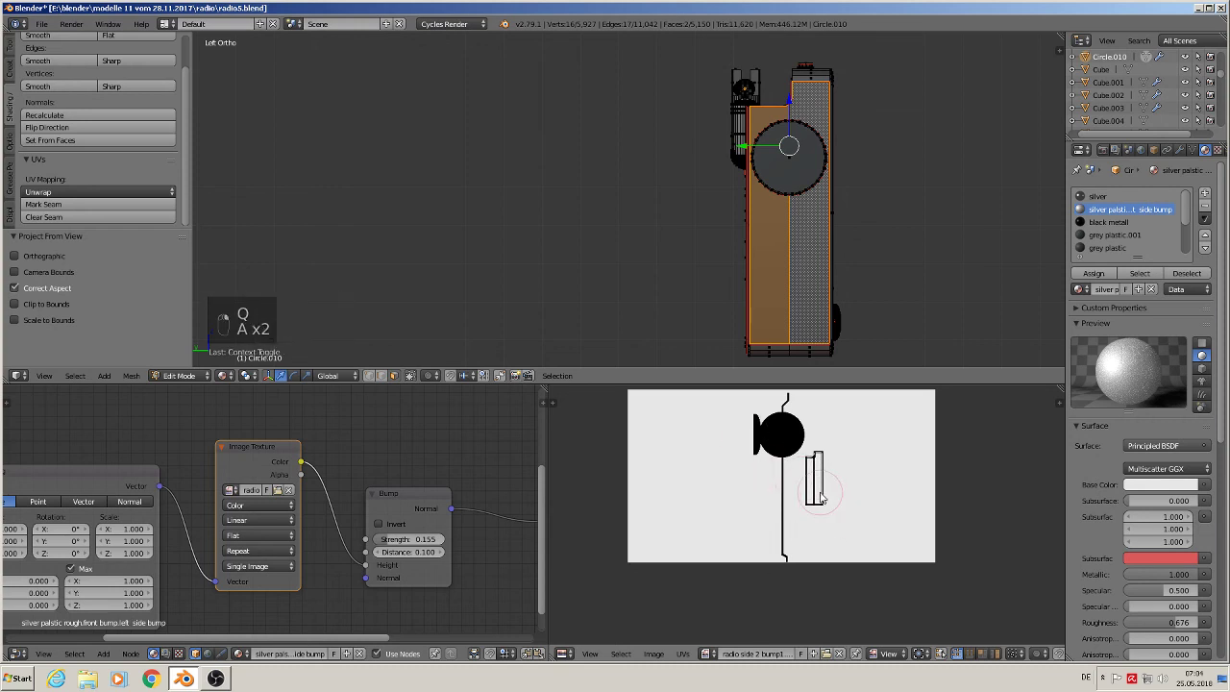
pyautogui.press('q')
pyautogui.press('a')
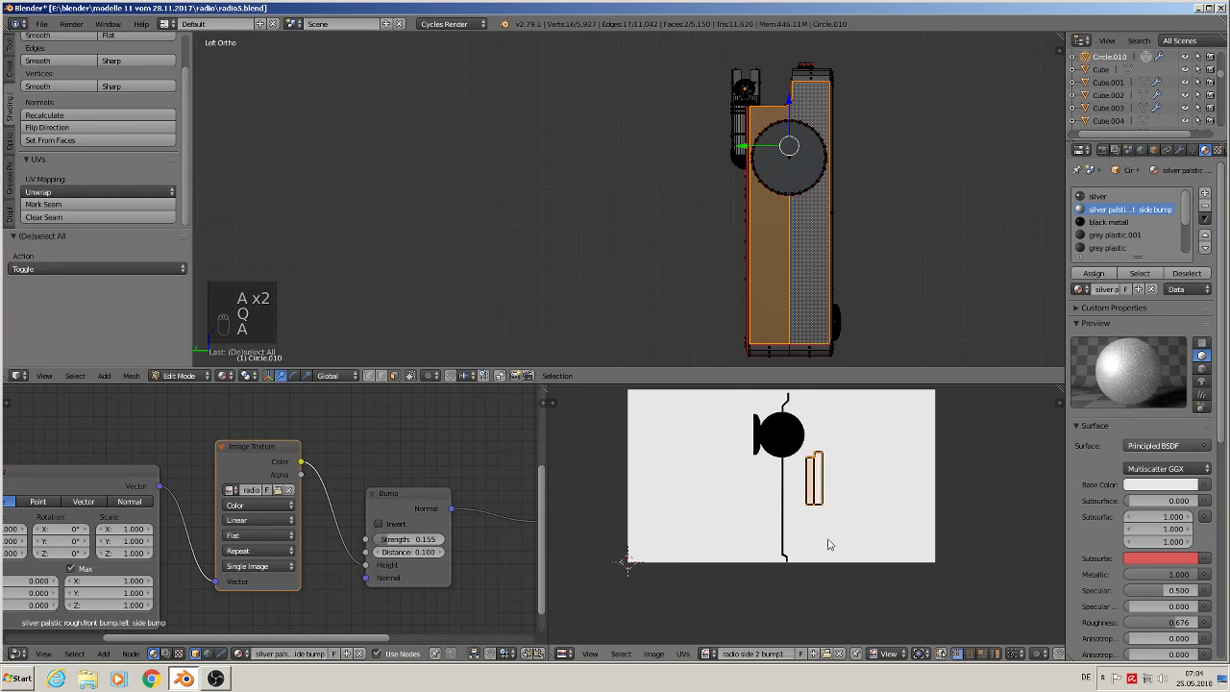
pyautogui.press('s')
pyautogui.click(904, 586)
pyautogui.press('g')
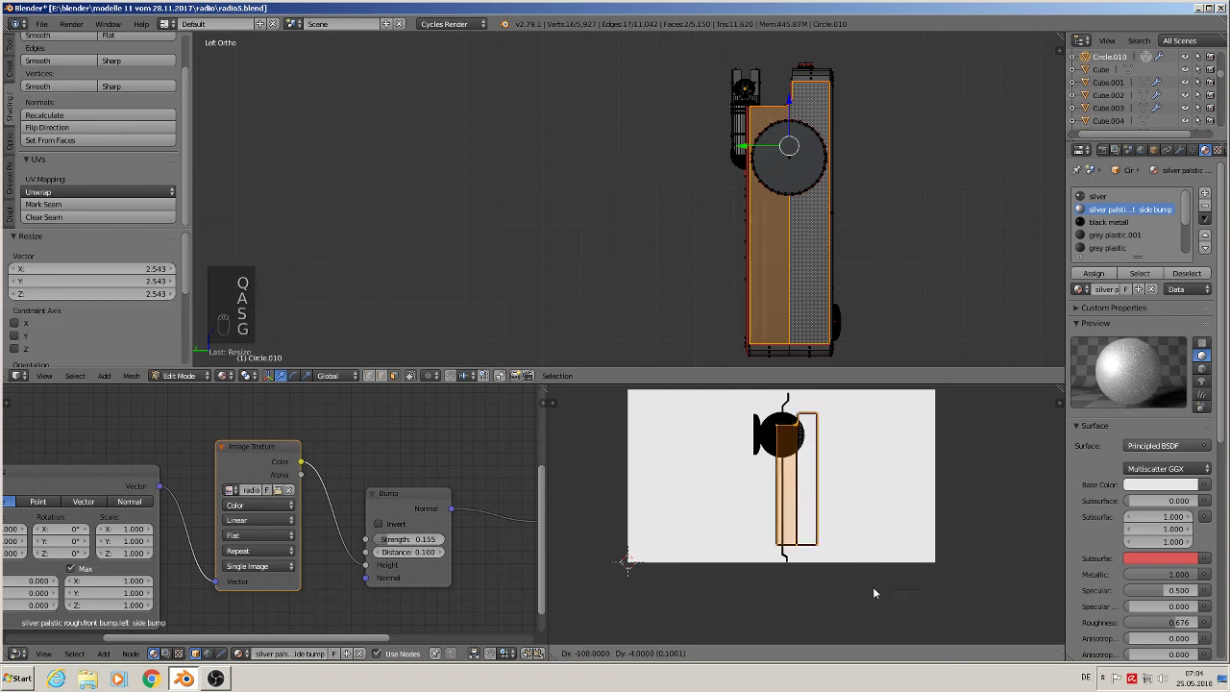
pyautogui.click(859, 574)
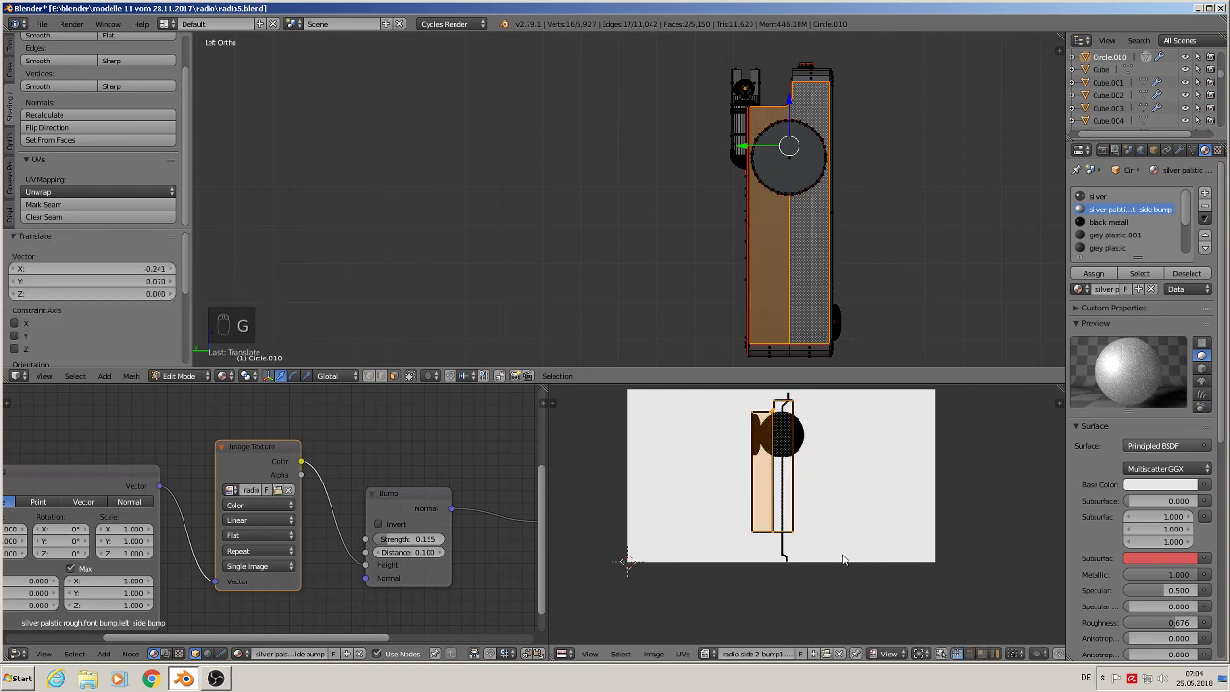
# - Scale the side UVs by about 1.5 and shift them about 0.044 in X and -0.037 in Y over the dial image
pyautogui.press('s')
pyautogui.click(878, 588)
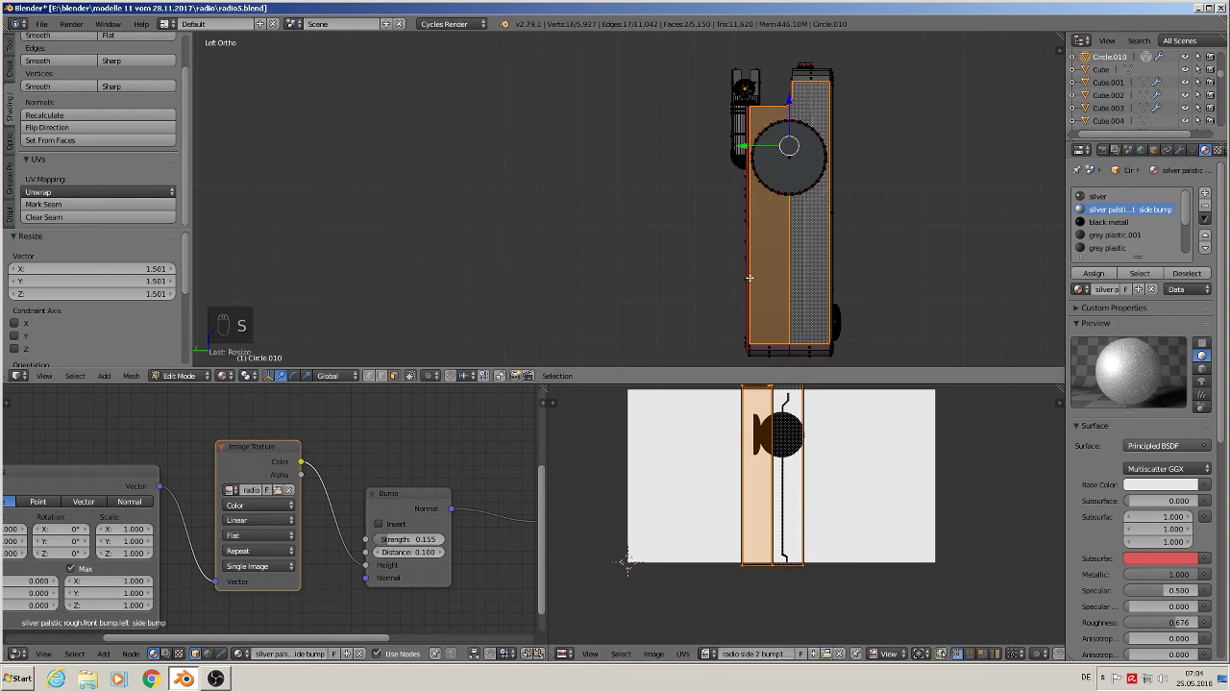
pyautogui.scroll(-1, 754, 274)
pyautogui.scroll(2, 755, 274)
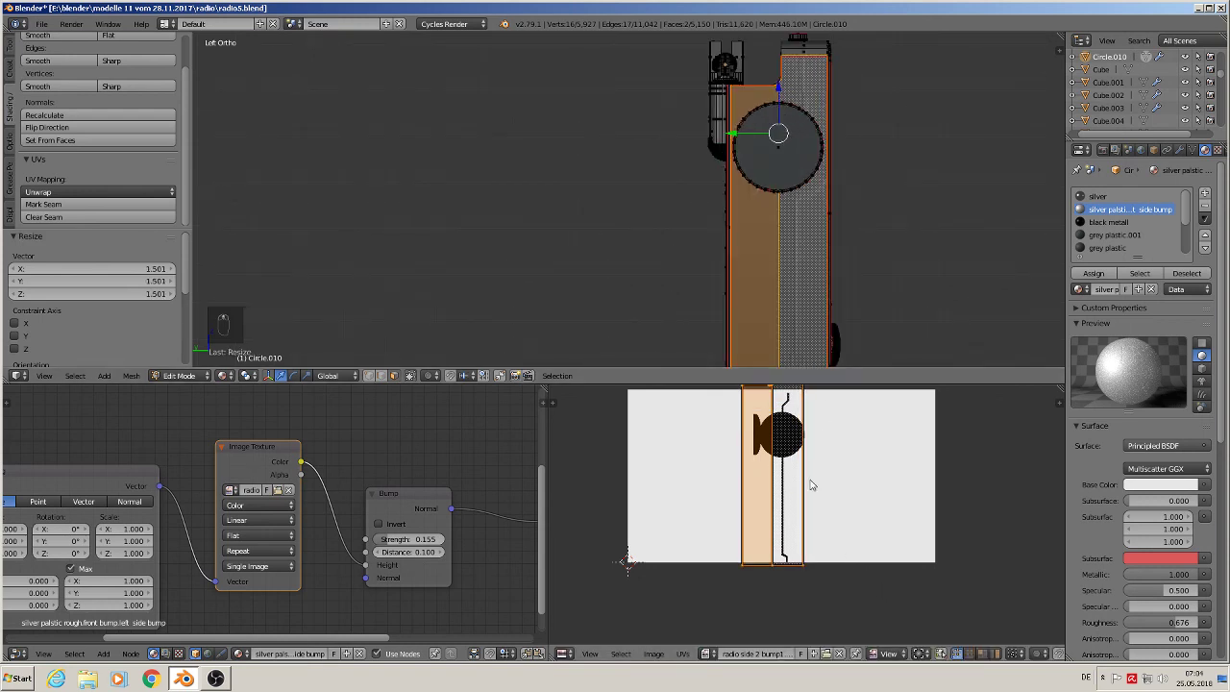
pyautogui.press('g')
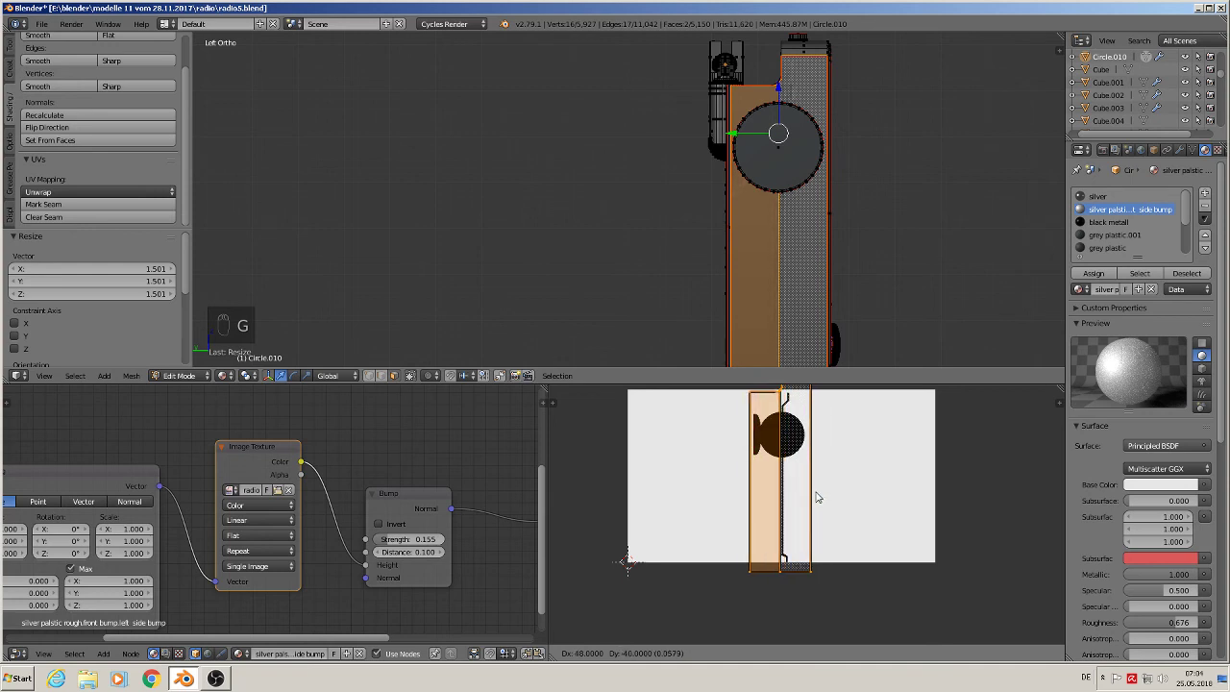
pyautogui.click(817, 496)
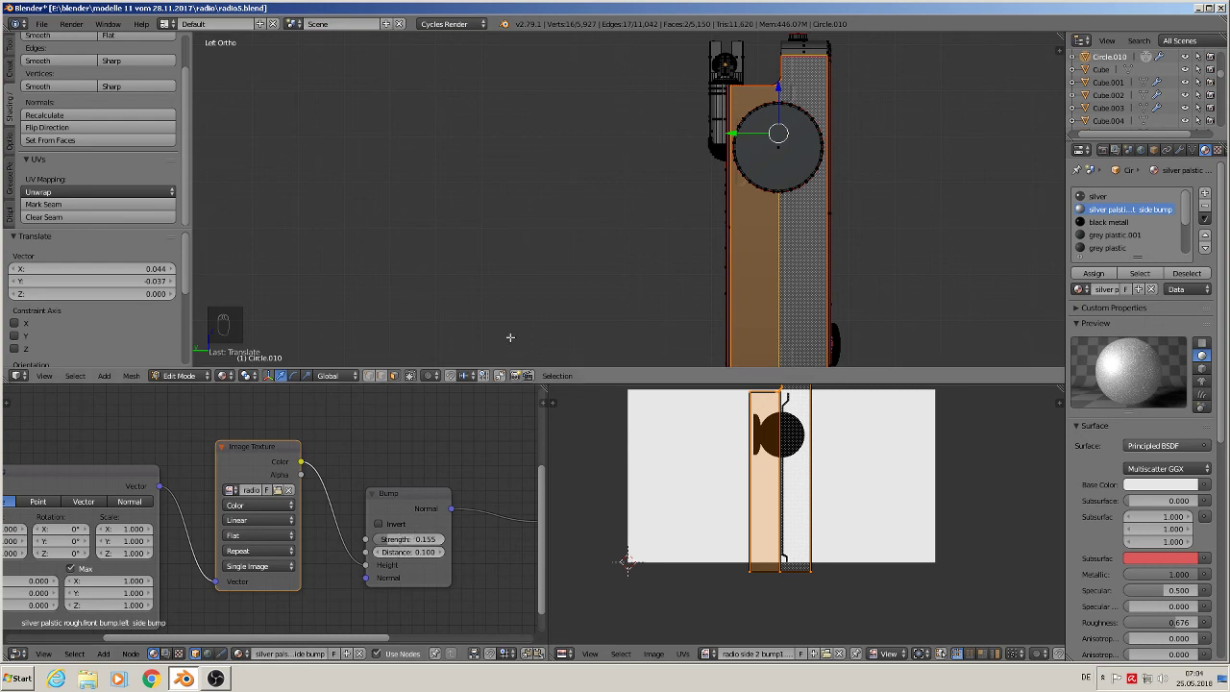
# - Check the bump seam on the radio's side, and shrink the UVs by about 0.97 and again by about 0.86
pyautogui.press('Tab')
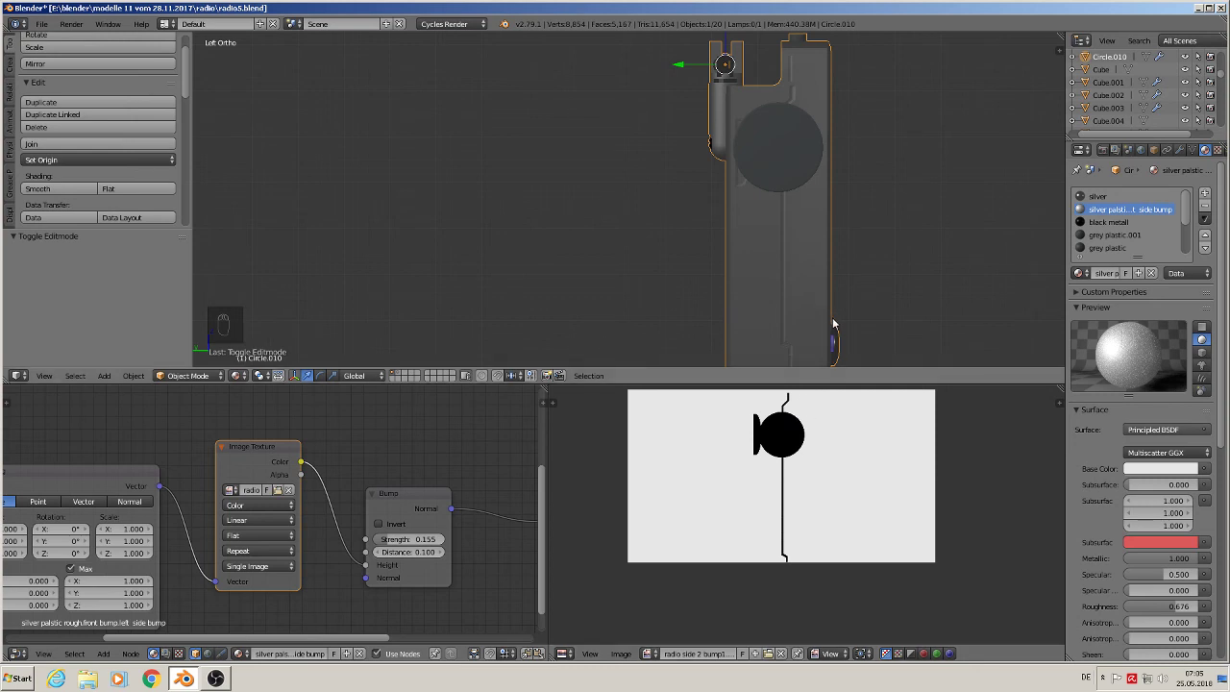
pyautogui.keyDown('shift'); pyautogui.moveTo(807, 345); pyautogui.dragTo(830, 284, button='middle'); pyautogui.keyUp('shift')
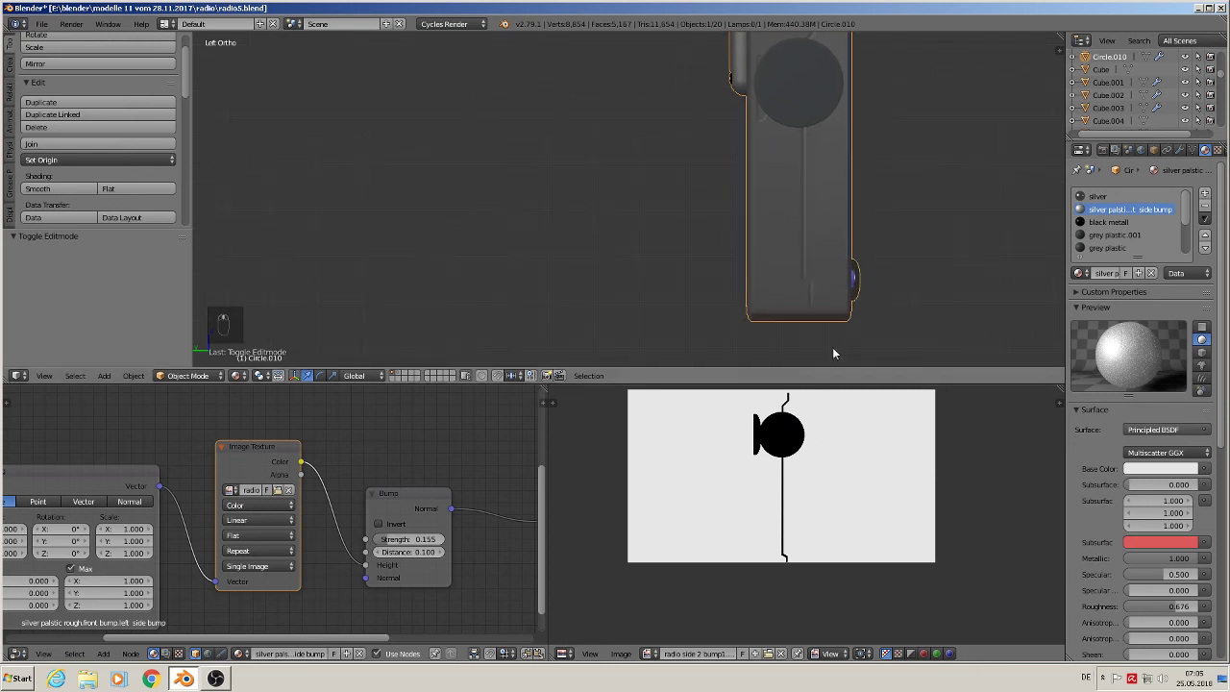
pyautogui.press('Tab')
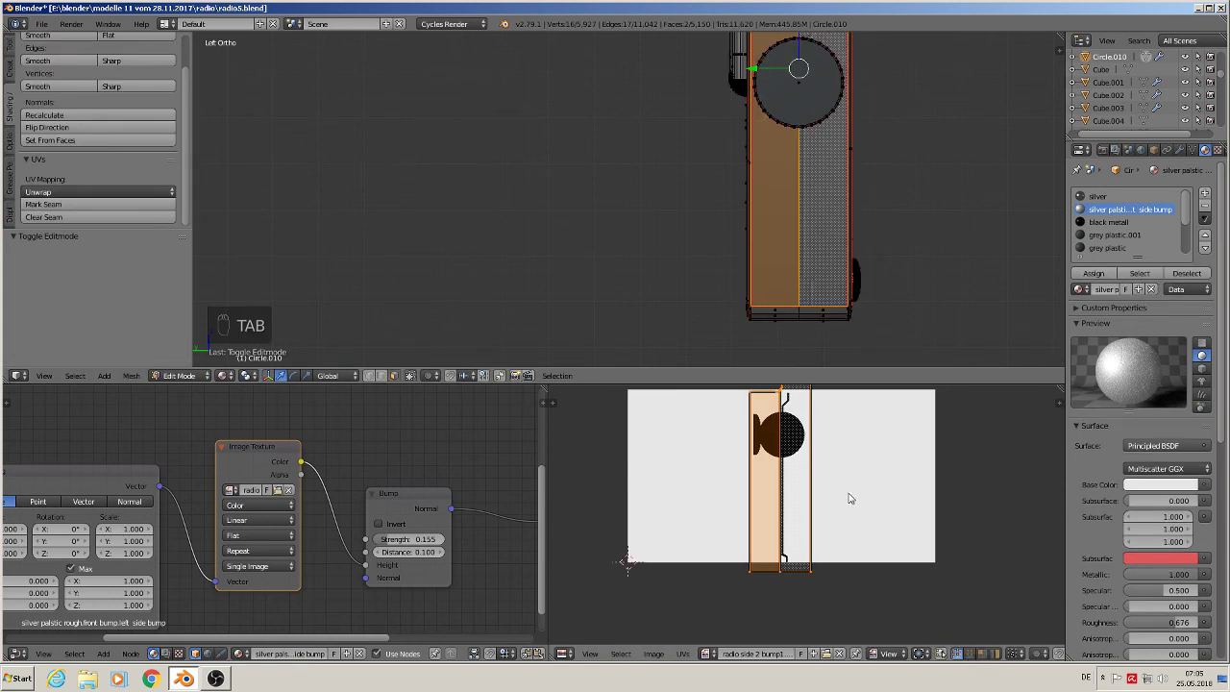
pyautogui.press('s')
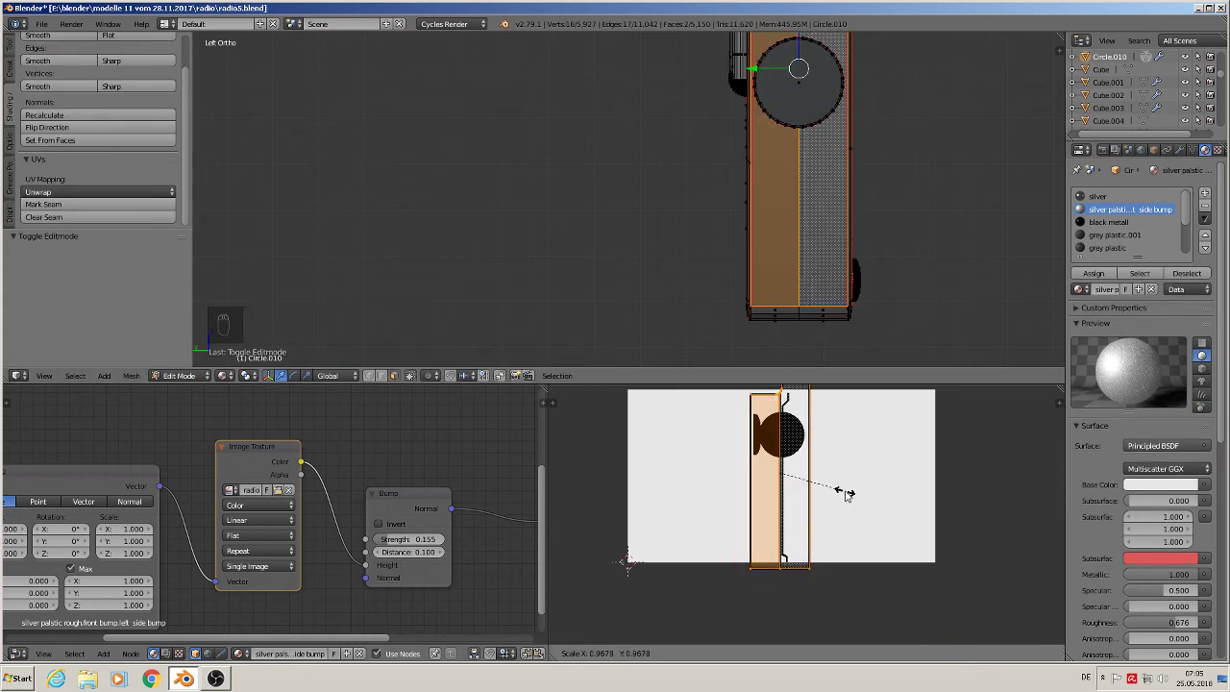
pyautogui.click(846, 493)
pyautogui.keyDown('shift'); pyautogui.moveTo(843, 210); pyautogui.dragTo(782, 299, button='middle'); pyautogui.keyUp('shift')
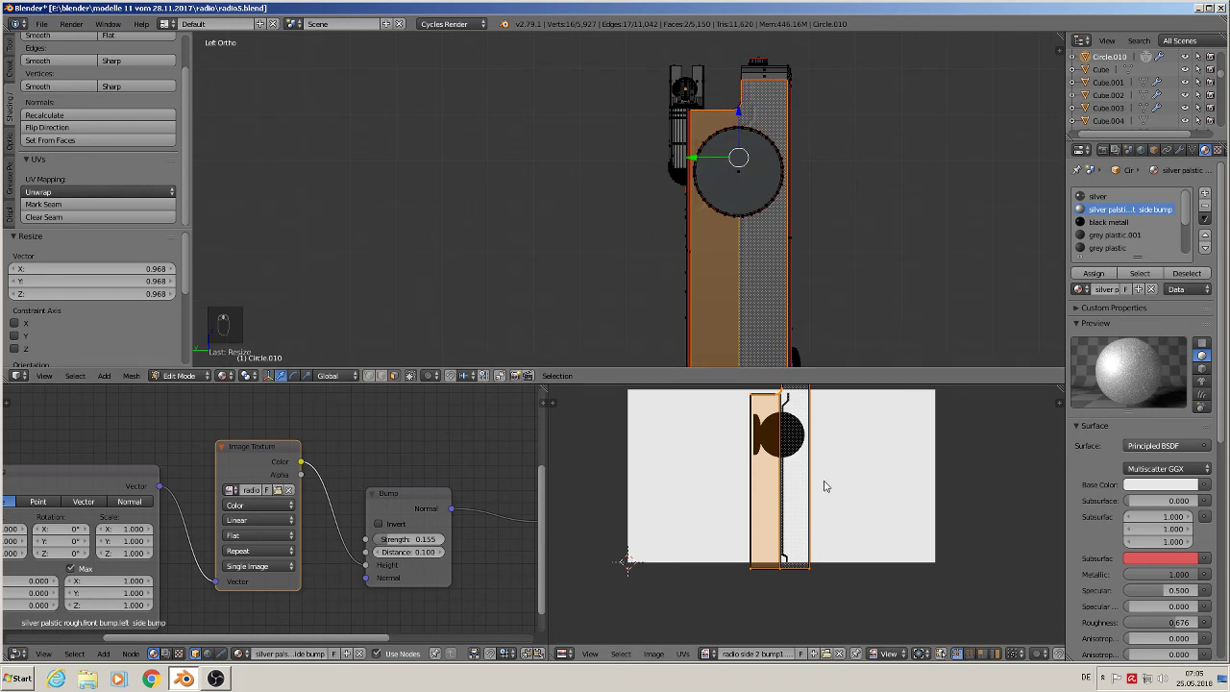
pyautogui.press('s')
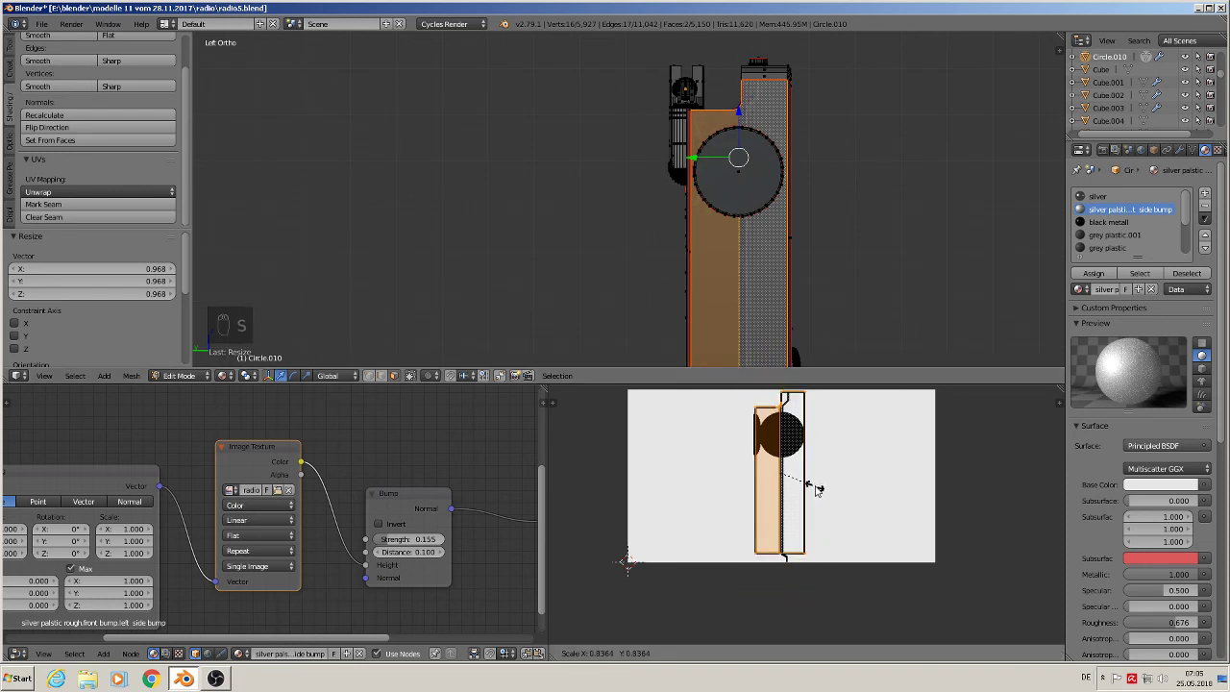
pyautogui.click(816, 490)
# - Check the dial and seam placement on the model, and shift the UVs about 0.022 in X and 0.015 in Y
pyautogui.keyDown('shift'); pyautogui.moveTo(822, 279); pyautogui.dragTo(824, 164, button='middle'); pyautogui.keyUp('shift')
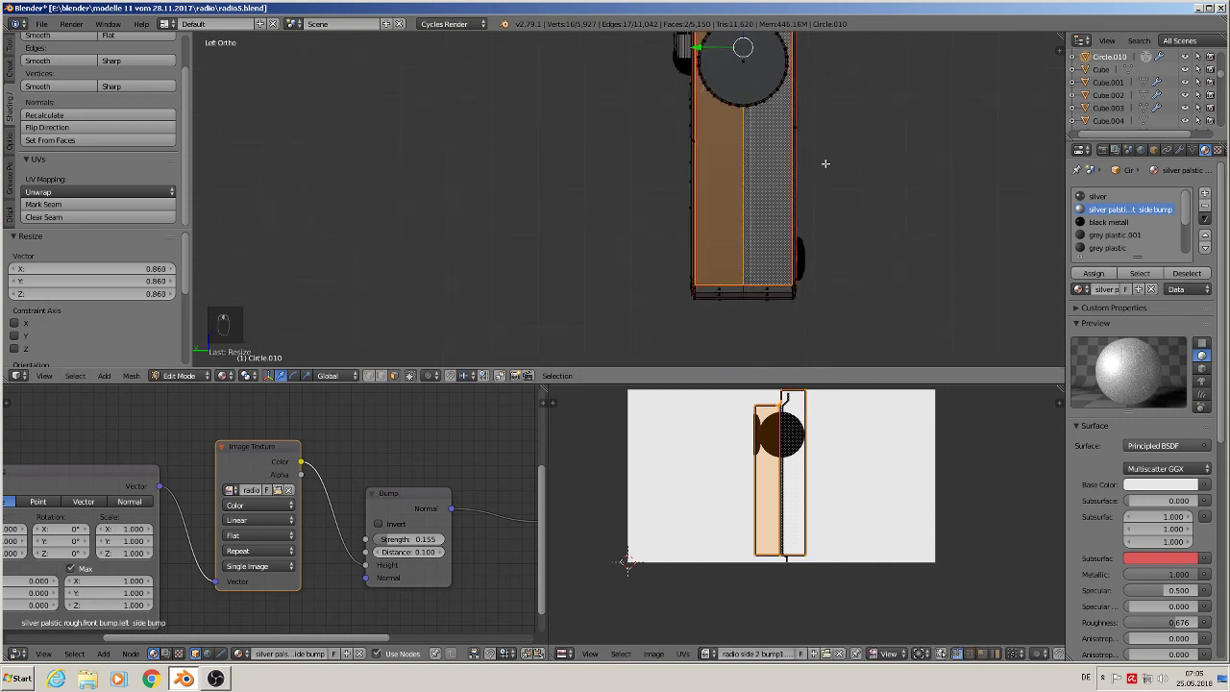
pyautogui.press('Tab')
pyautogui.keyDown('shift'); pyautogui.moveTo(827, 207); pyautogui.dragTo(832, 286, button='middle'); pyautogui.keyUp('shift')
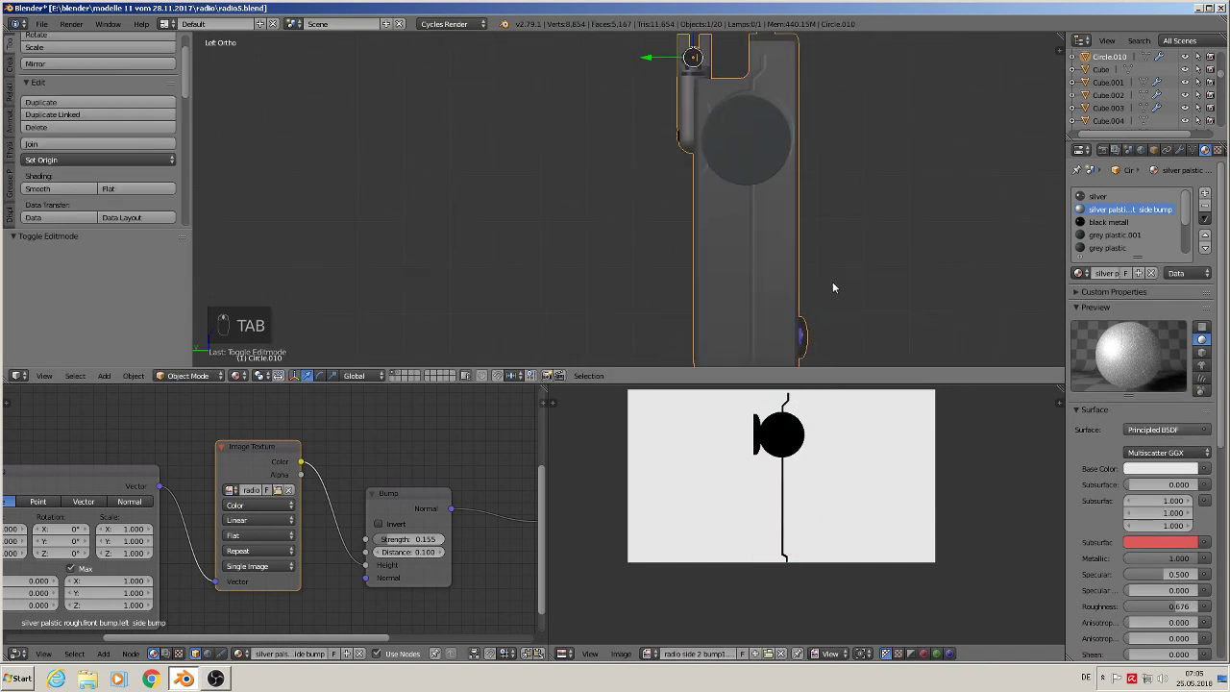
pyautogui.press('Tab')
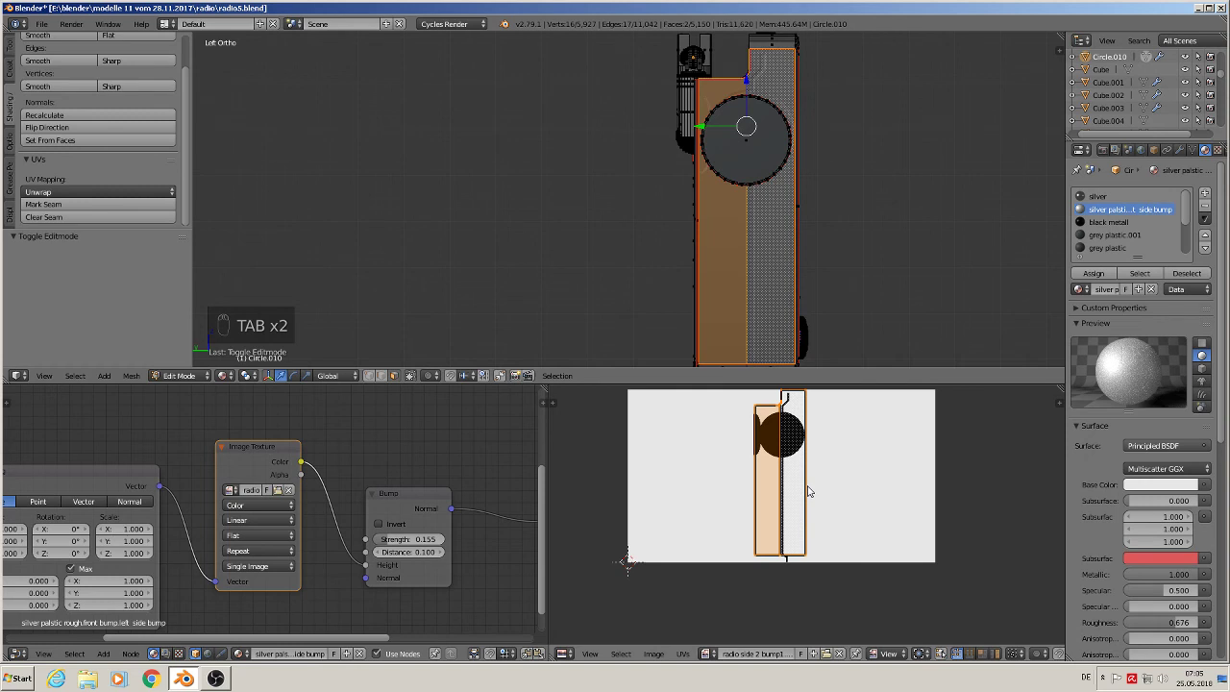
pyautogui.press('g')
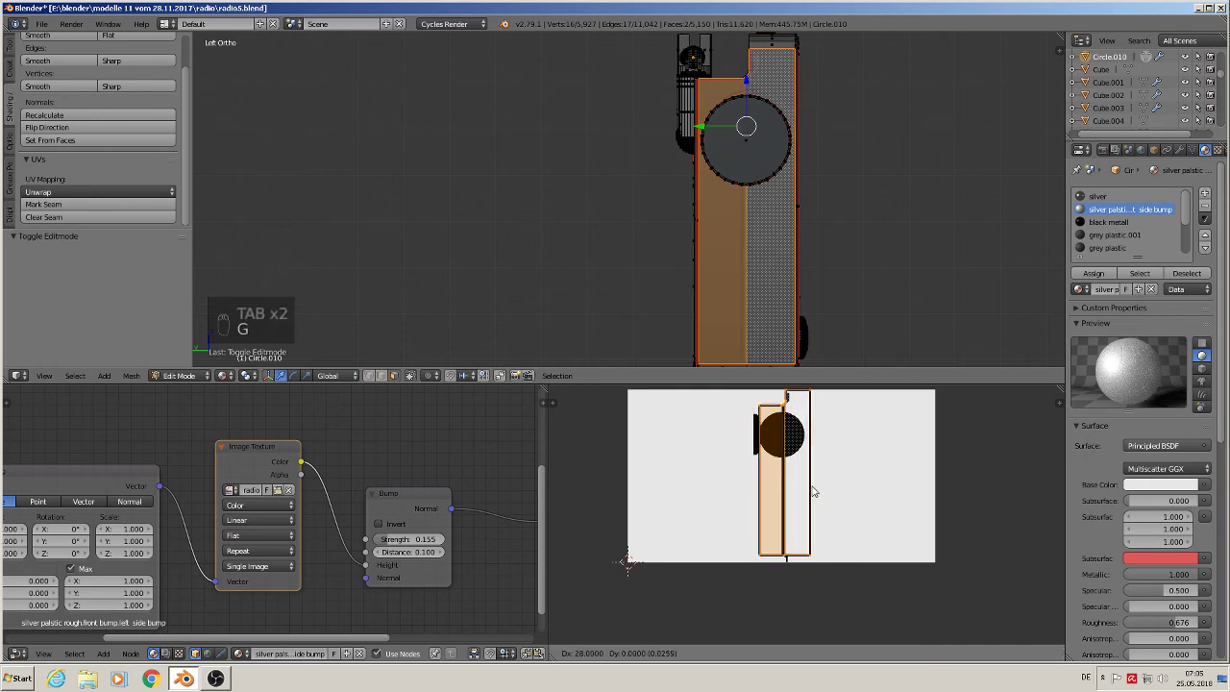
pyautogui.click(812, 490)
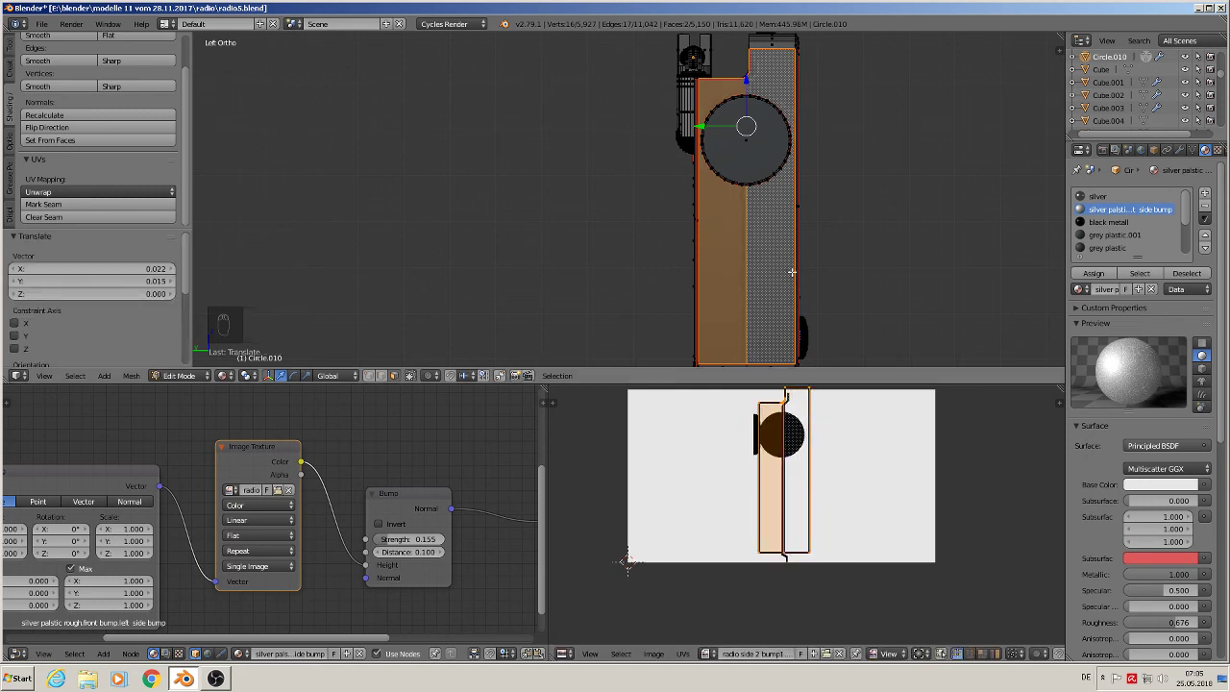
# - Return the radio to object mode and save the Blender file under its current name
pyautogui.press('Tab')
pyautogui.scroll(-3, 817, 295)
pyautogui.moveTo(809, 280); pyautogui.dragTo(670, 54, button='middle')
pyautogui.click(43, 23)
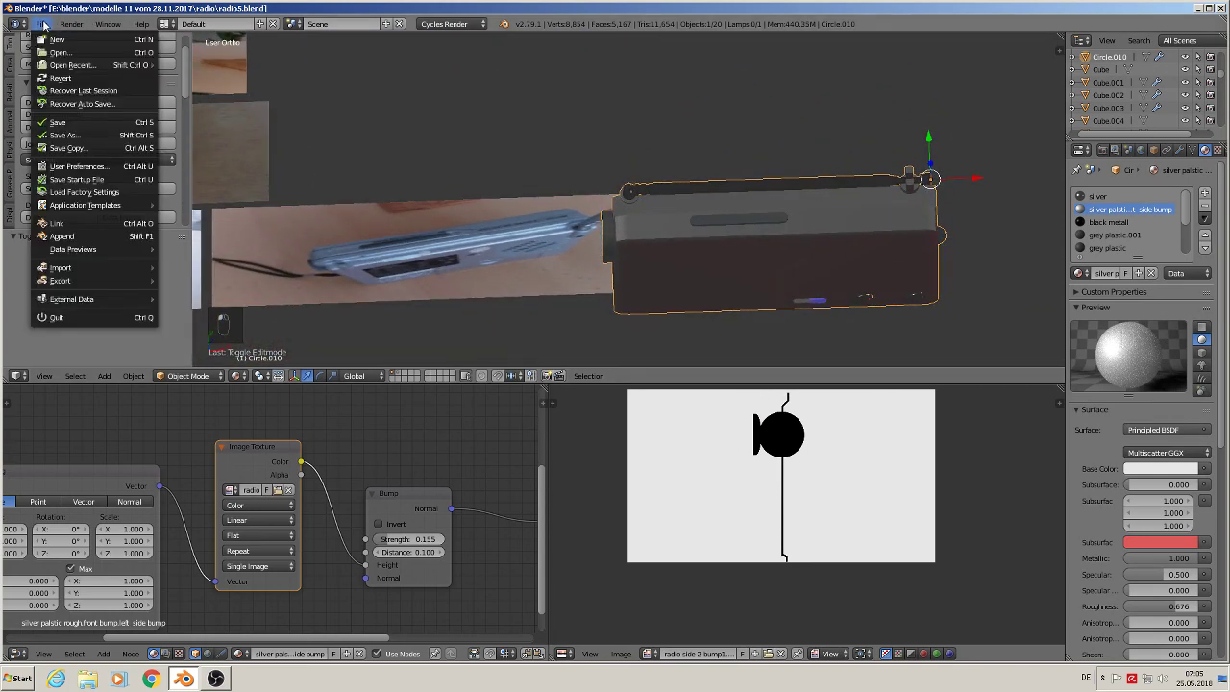
pyautogui.click(77, 122)
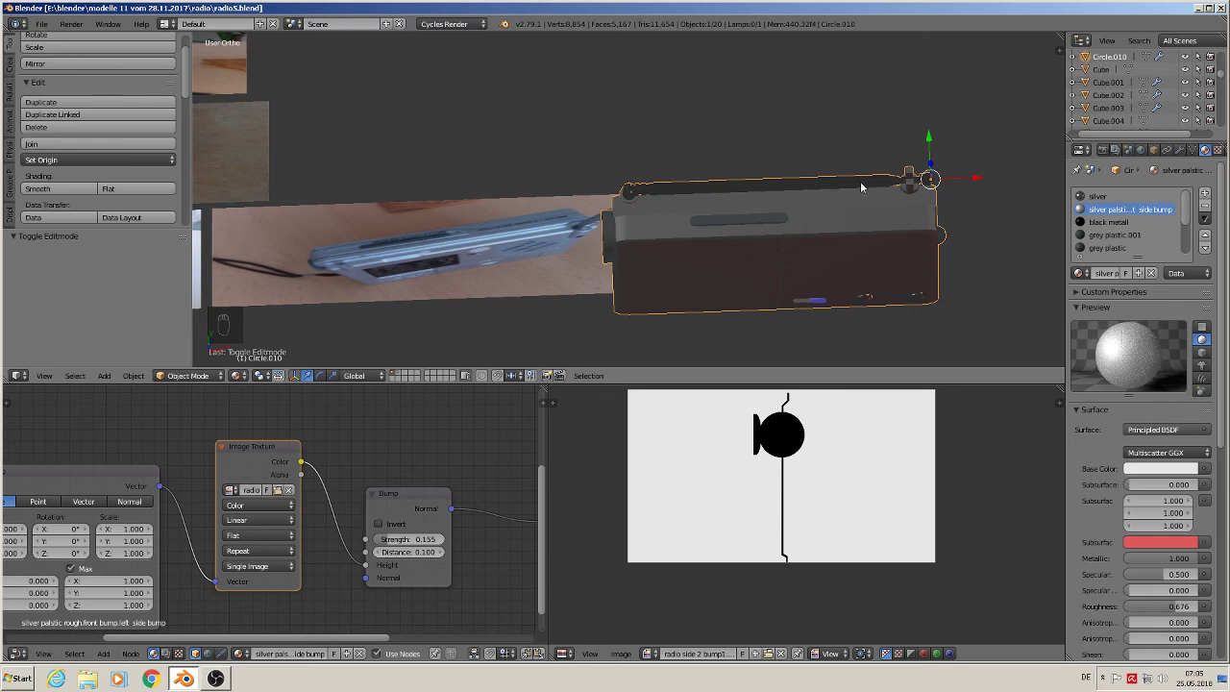
pyautogui.moveTo(861, 188); pyautogui.dragTo(848, 259, button='middle')
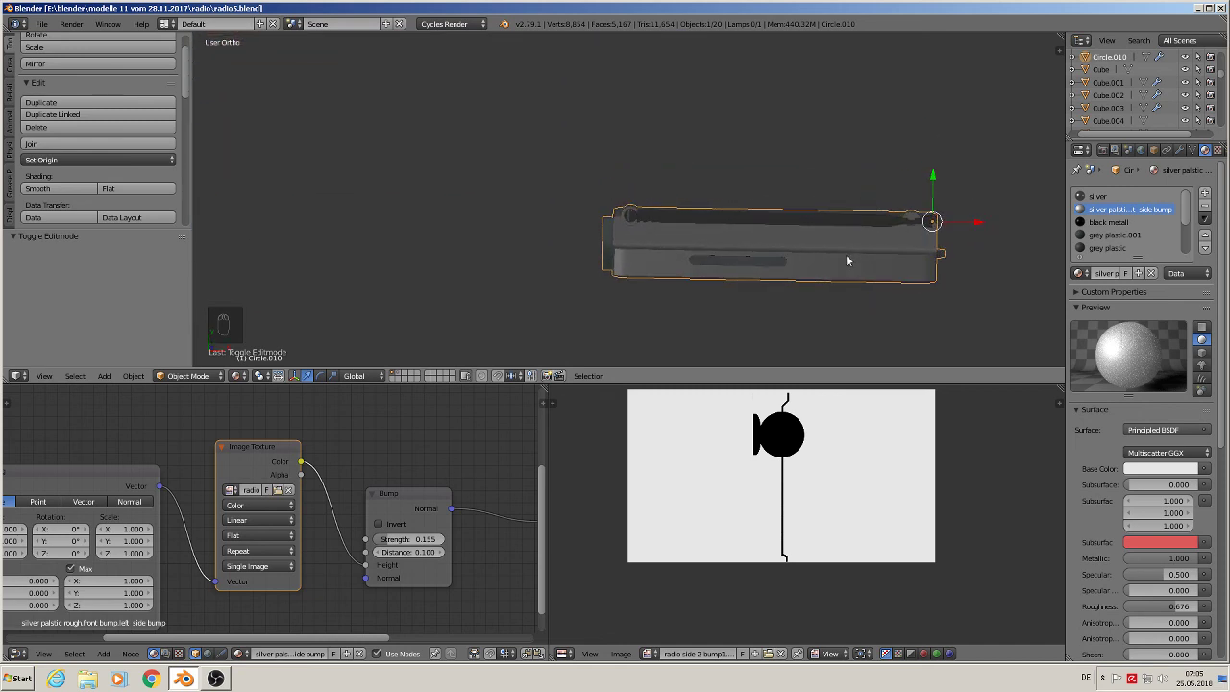
# - Make a separate copy of the radio's left side bump material and rename its ending to "top bump"
pyautogui.click(1124, 274)
pyautogui.click(1118, 274)
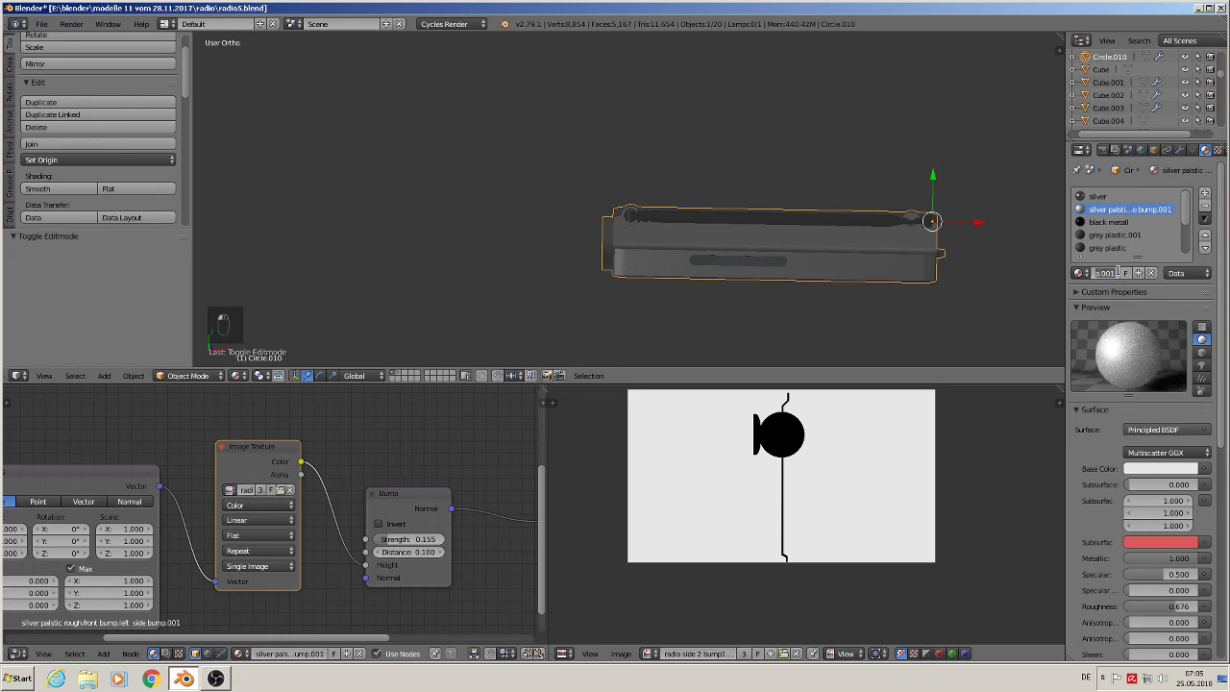
pyautogui.click(1117, 273)
pyautogui.press('BackSpace')
pyautogui.press('BackSpace')
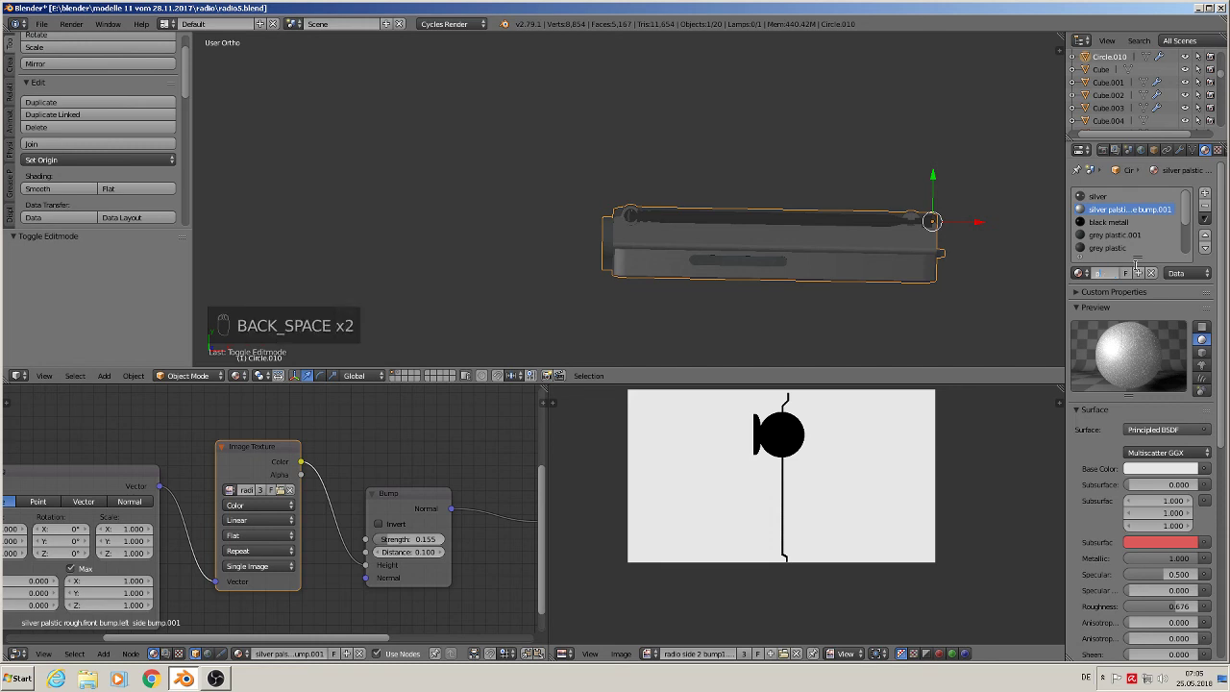
pyautogui.press('Left')
pyautogui.press('Left')
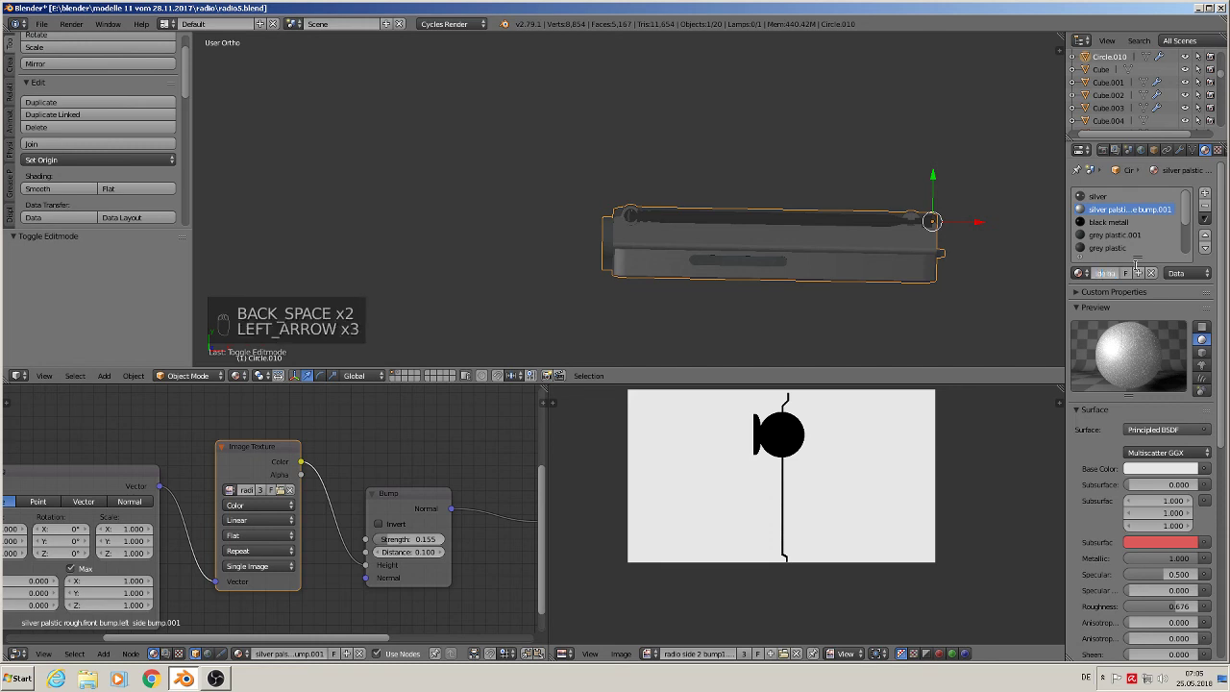
pyautogui.press('BackSpace')
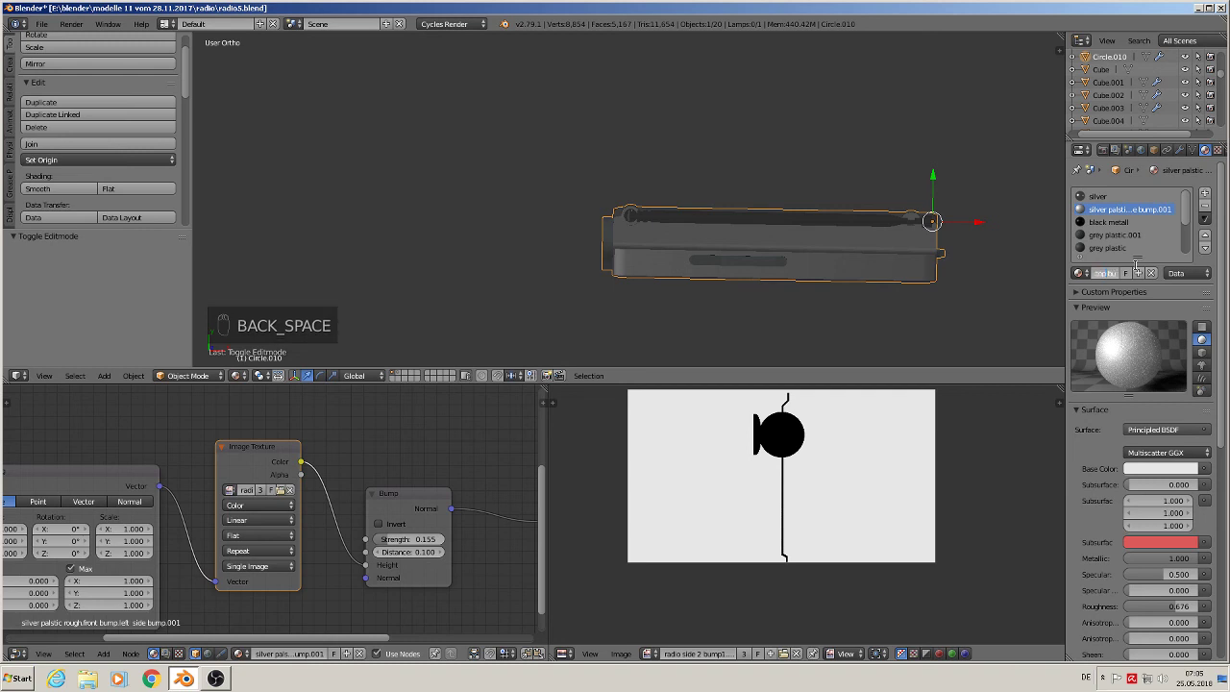
pyautogui.press('Return')
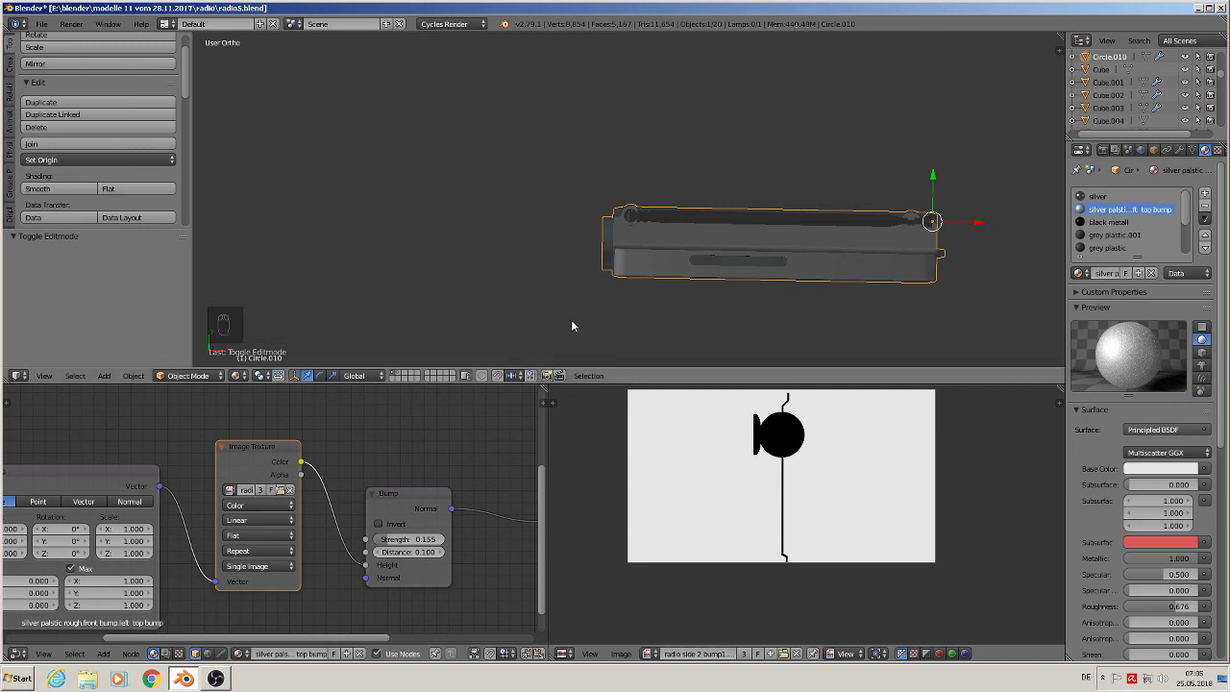
# - Load top radio bump.jpg into the Image Texture node and show the same image in the UV editor
pyautogui.press('KP_7')
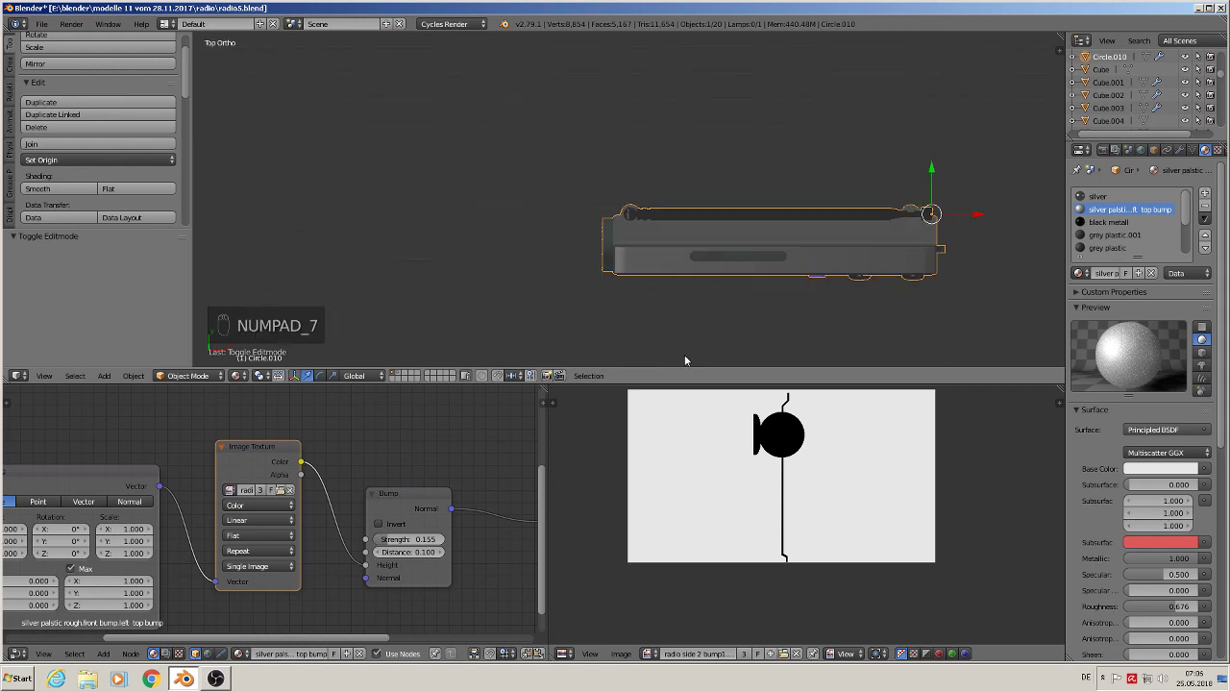
pyautogui.click(282, 490)
pyautogui.click(220, 40)
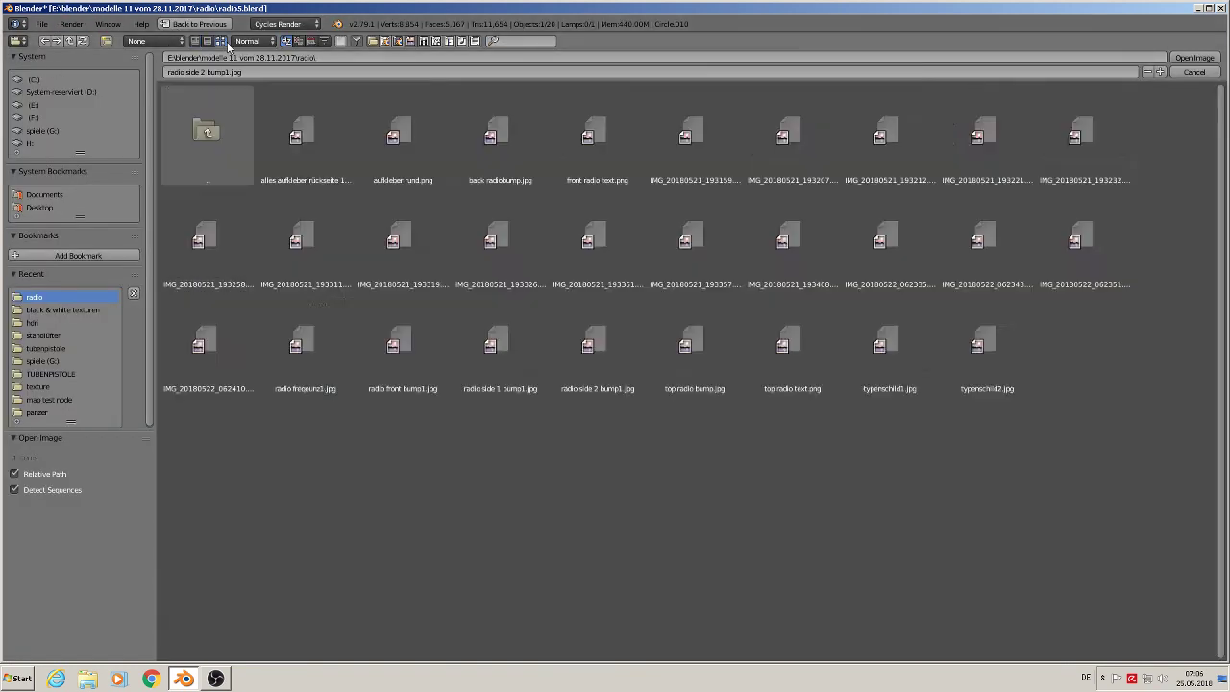
pyautogui.doubleClick(706, 345)
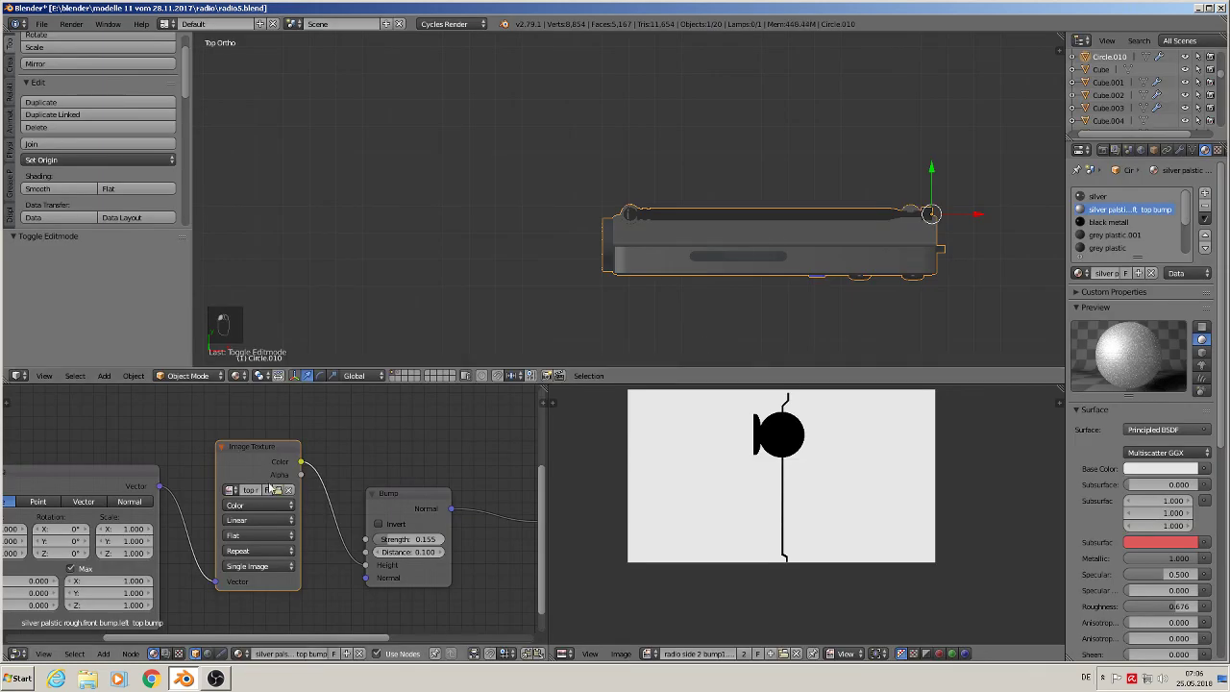
pyautogui.click(650, 654)
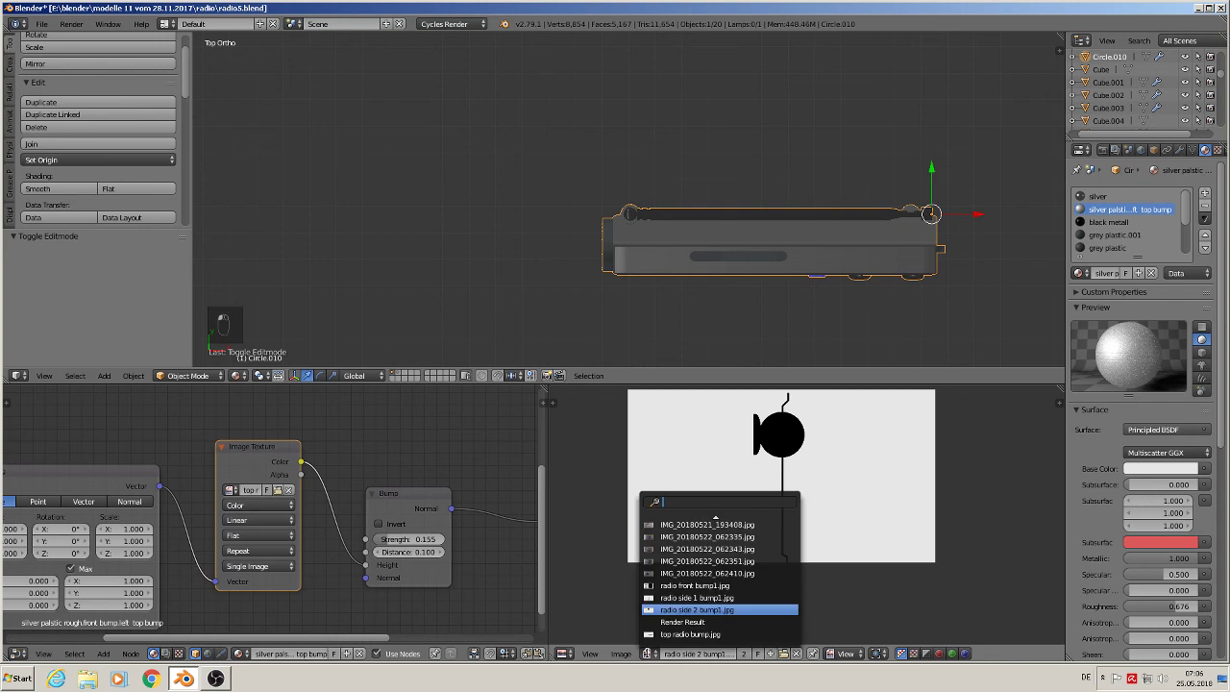
pyautogui.click(692, 634)
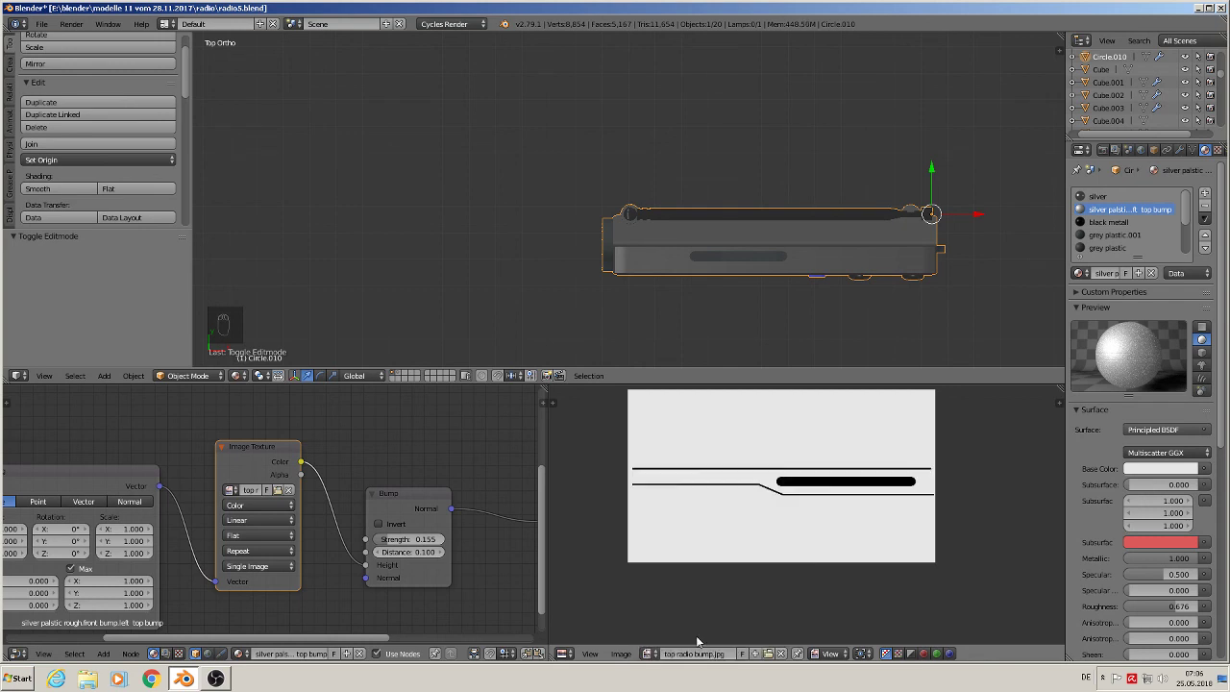
# - Select the faces of the radio's top side, including the narrow edge strips, and assign the top bump material to them
pyautogui.press('Tab')
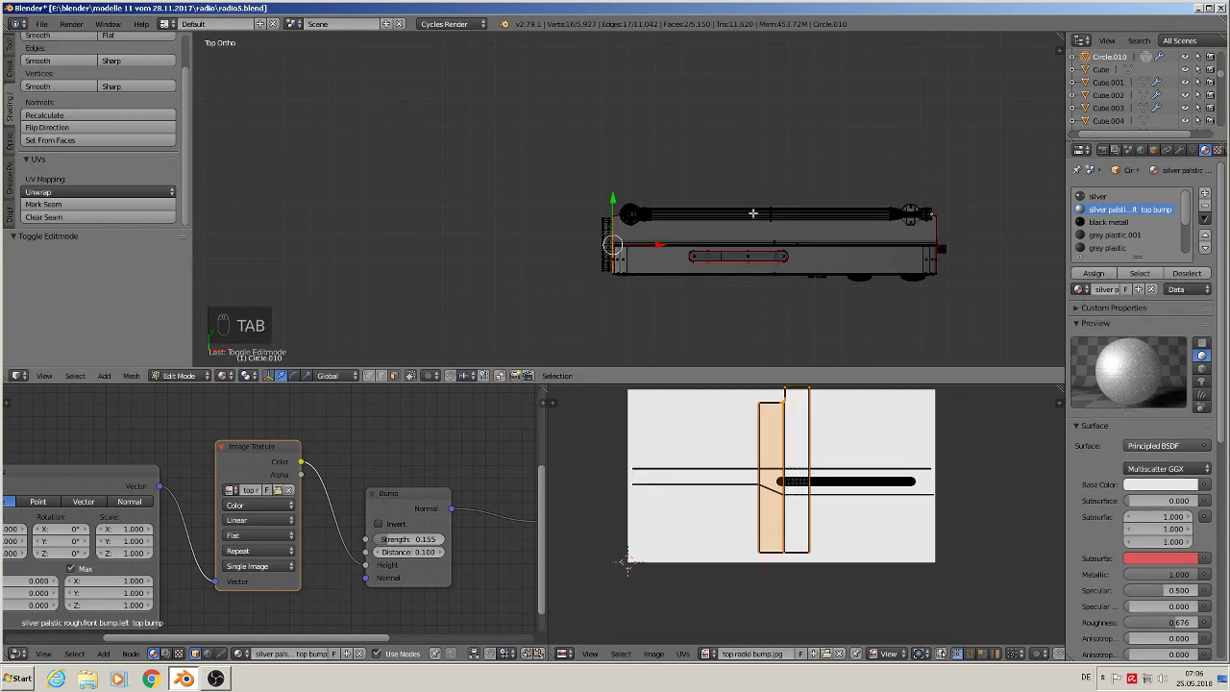
pyautogui.scroll(2, 707, 252)
pyautogui.rightClick(747, 222)
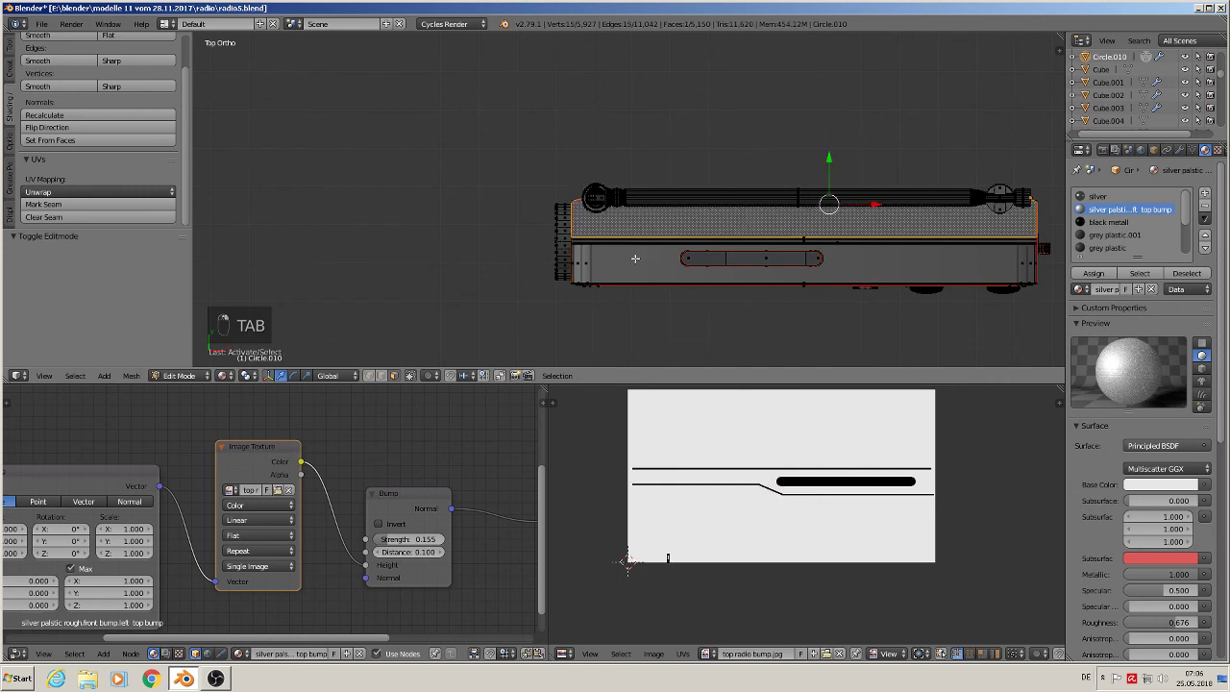
pyautogui.keyDown('shift'); pyautogui.rightClick(580, 263); pyautogui.keyUp('shift')
pyautogui.keyDown('shift'); pyautogui.rightClick(588, 264); pyautogui.keyUp('shift')
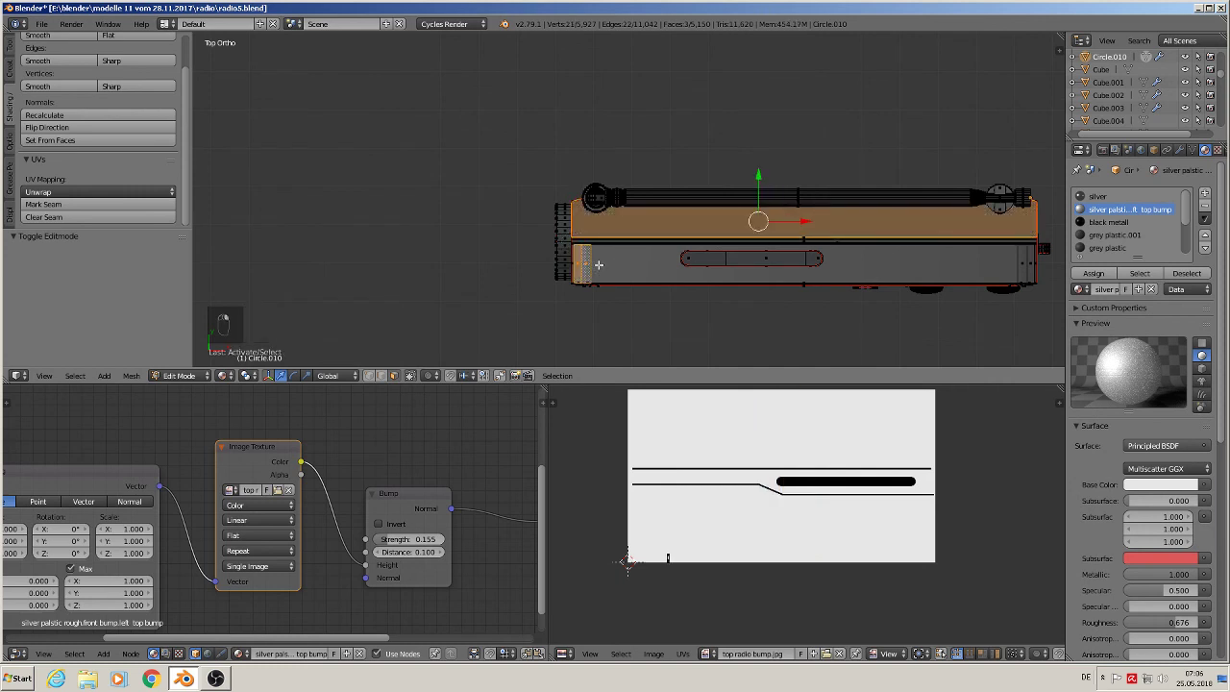
pyautogui.keyDown('shift'); pyautogui.rightClick(615, 265); pyautogui.keyUp('shift')
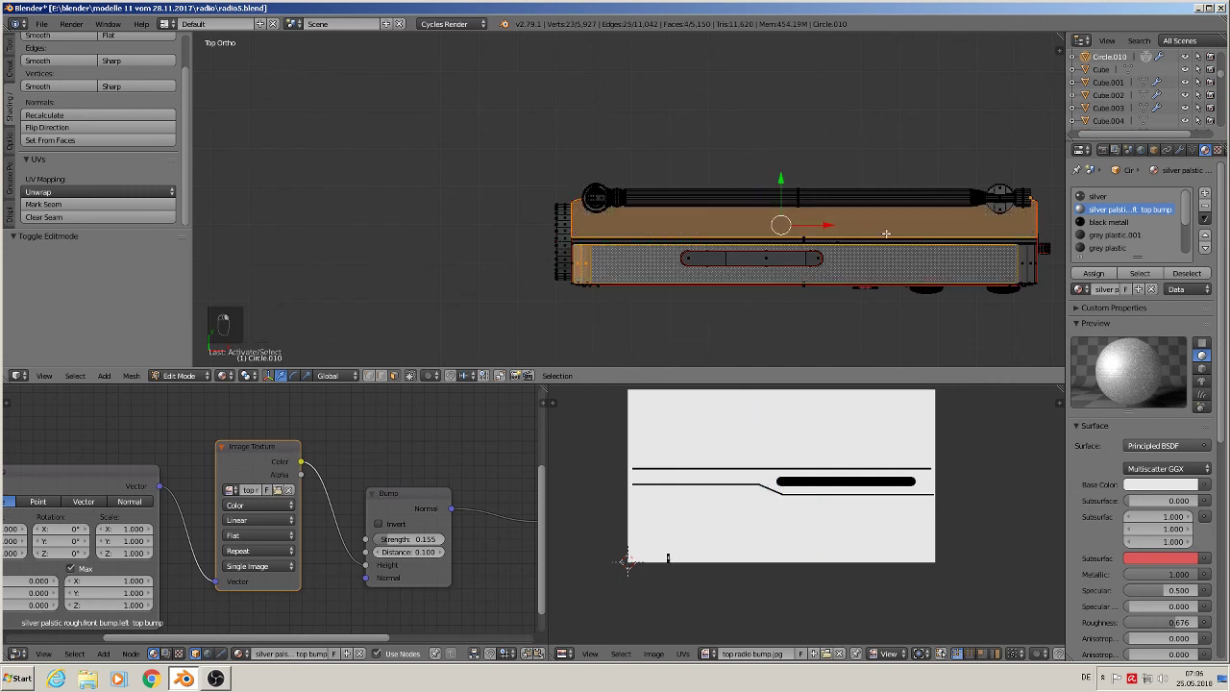
pyautogui.press('c')
pyautogui.click(796, 226)
pyautogui.press('Escape')
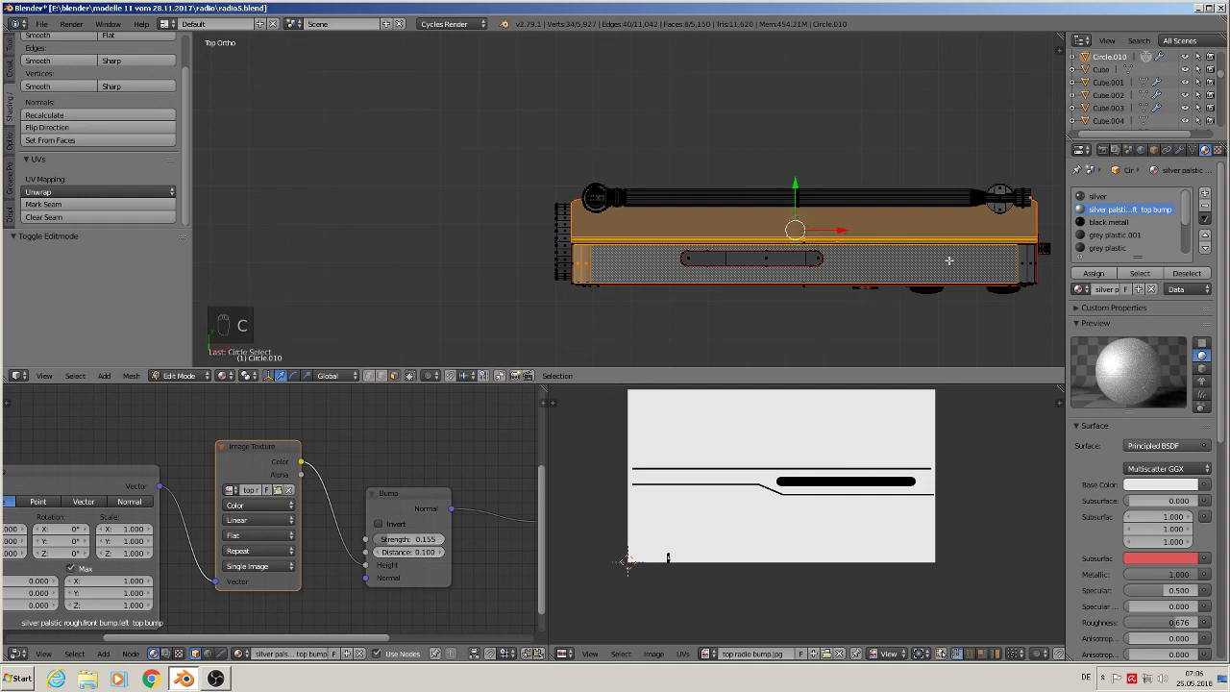
pyautogui.keyDown('shift'); pyautogui.rightClick(1018, 258); pyautogui.keyUp('shift')
pyautogui.keyDown('shift'); pyautogui.rightClick(1025, 264); pyautogui.keyUp('shift')
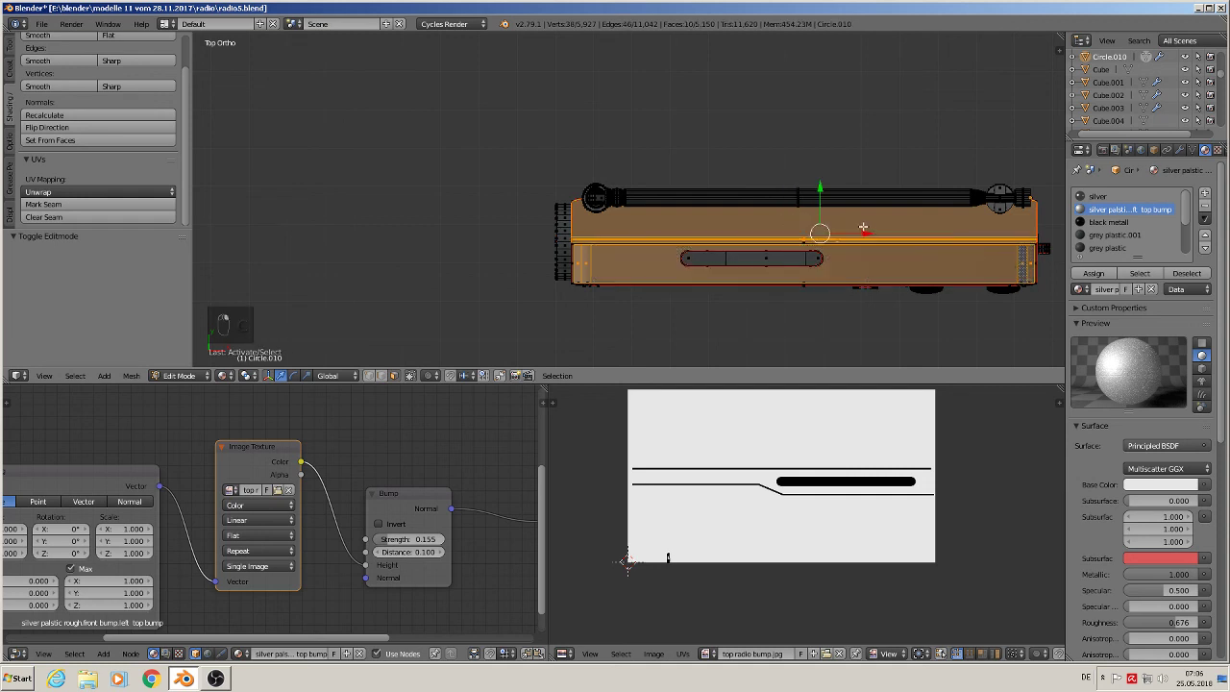
pyautogui.press('c')
pyautogui.press('Escape')
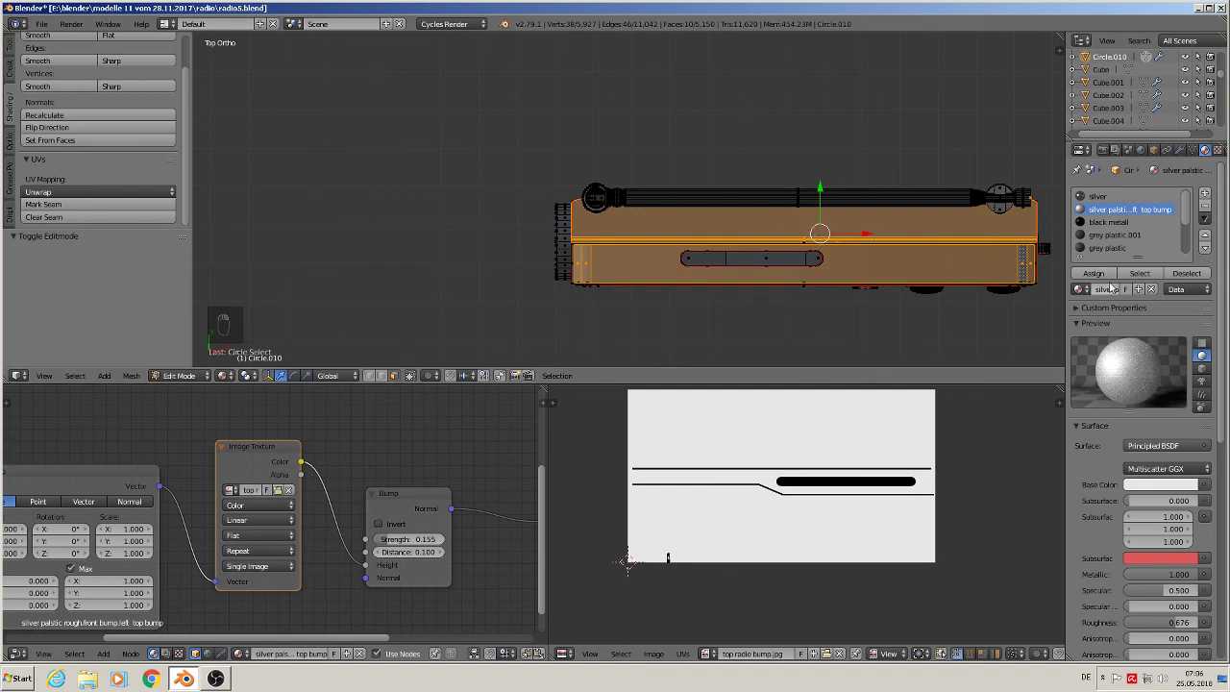
pyautogui.click(1101, 275)
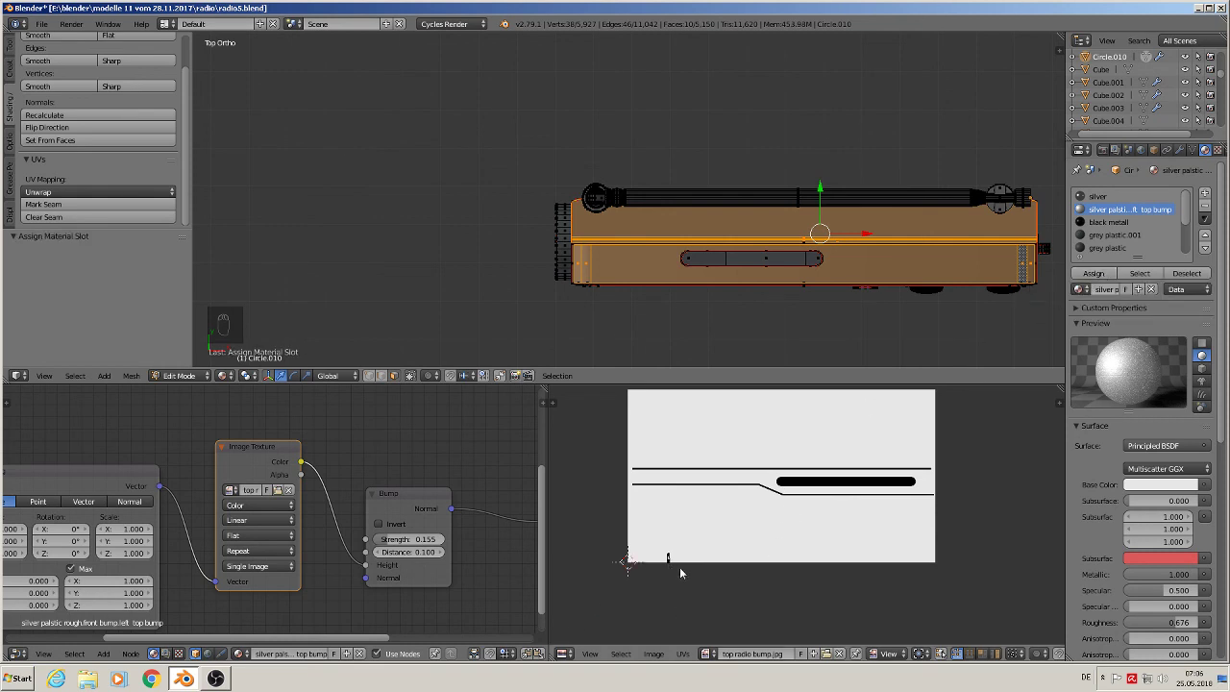
# - Project the top faces' UVs from the top view, enlarge them by about 3.81, and shift them about -0.337 in X and 0.1 in Y
pyautogui.press('u')
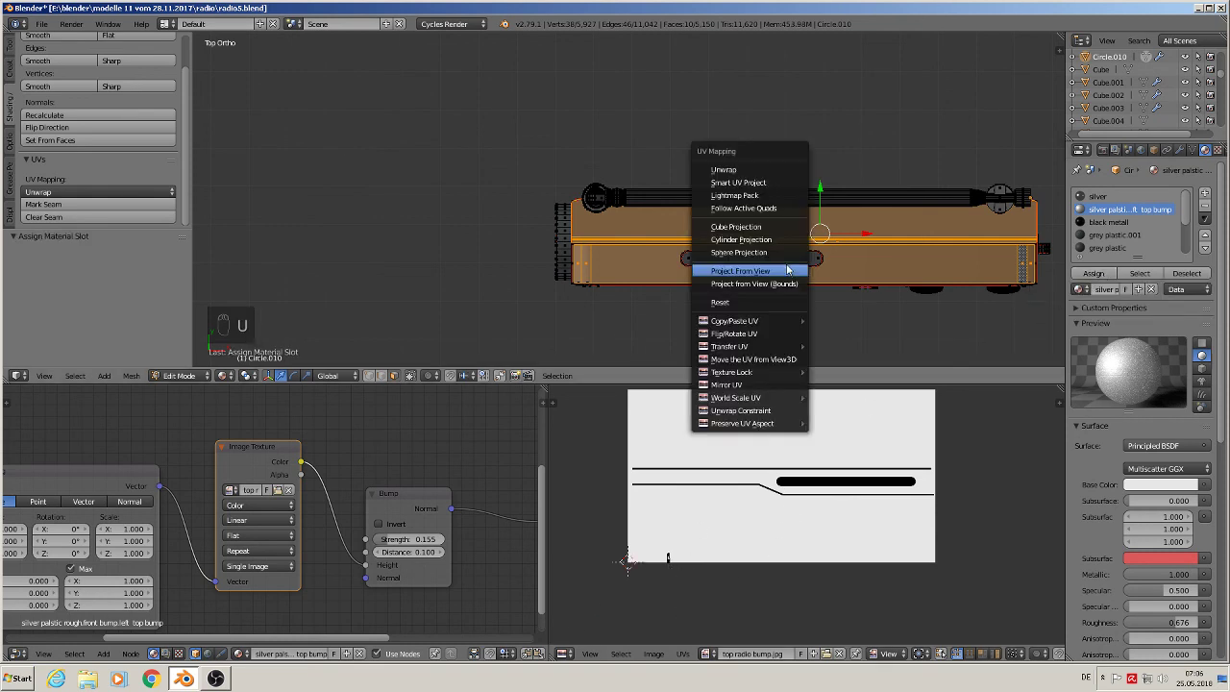
pyautogui.click(759, 271)
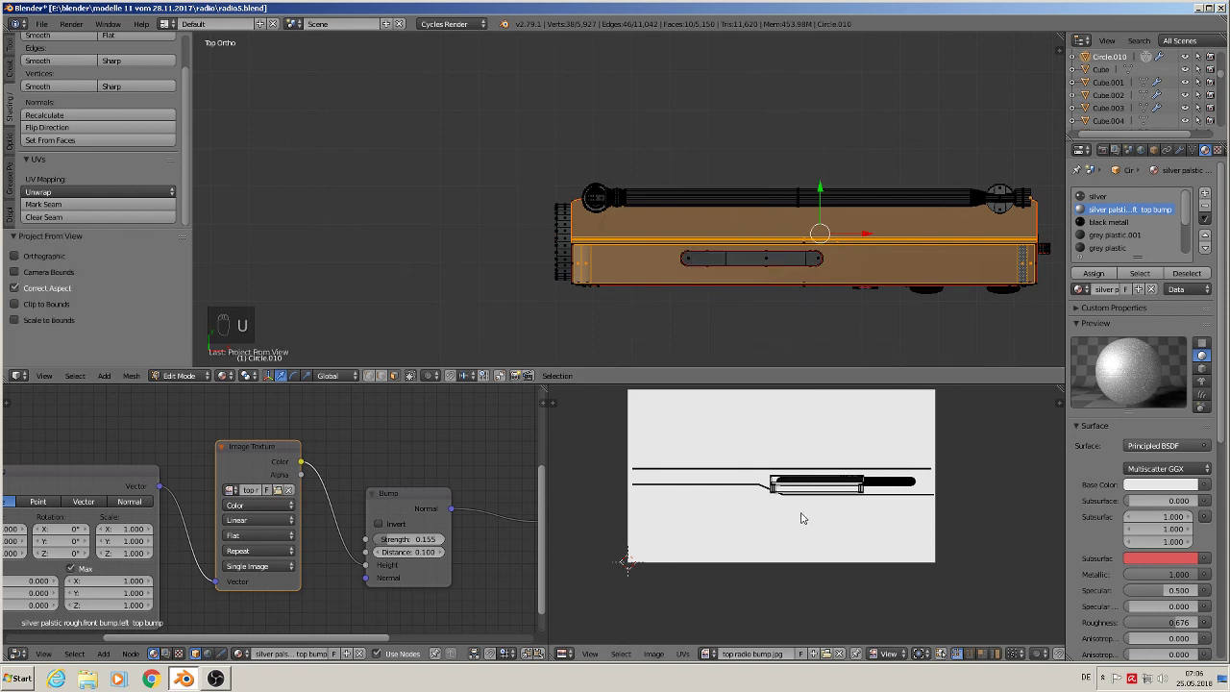
pyautogui.press('a')
pyautogui.press('s')
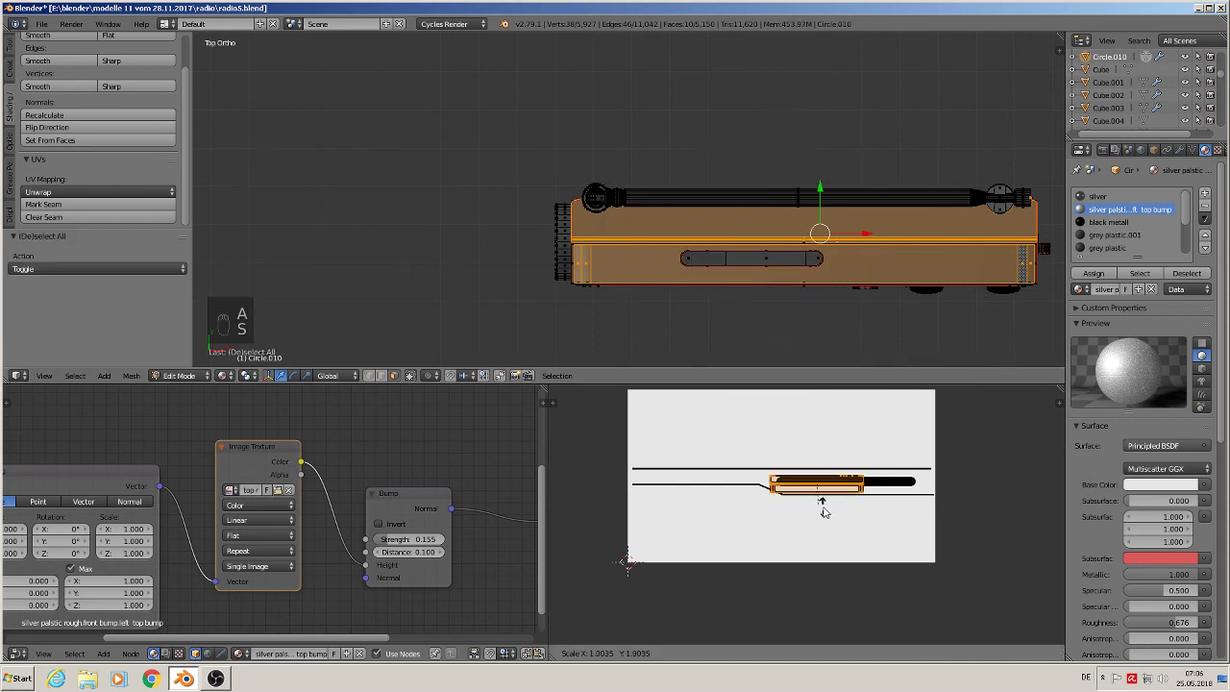
pyautogui.click(883, 539)
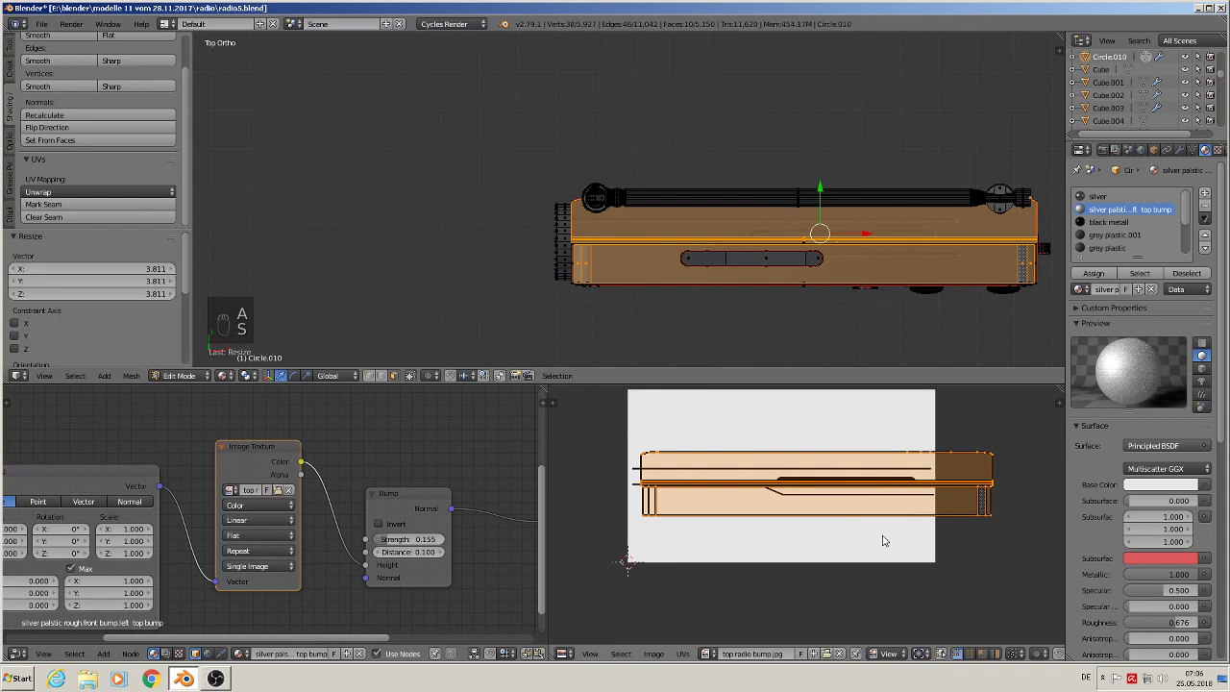
pyautogui.press('g')
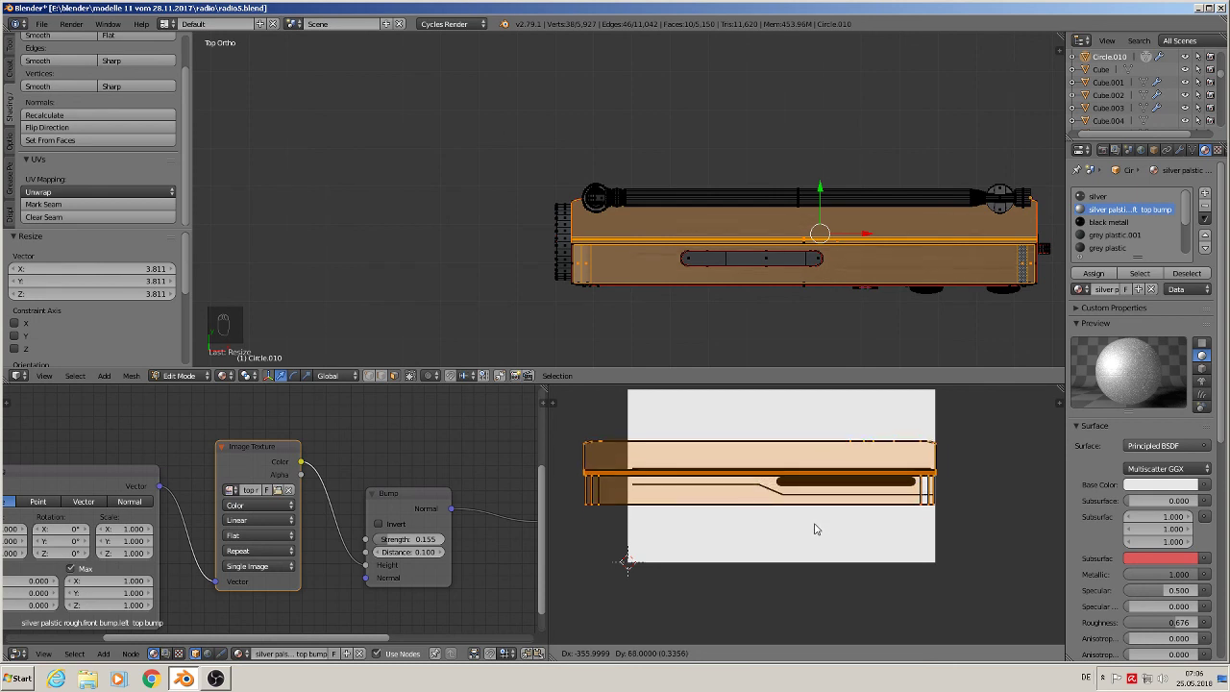
pyautogui.click(813, 523)
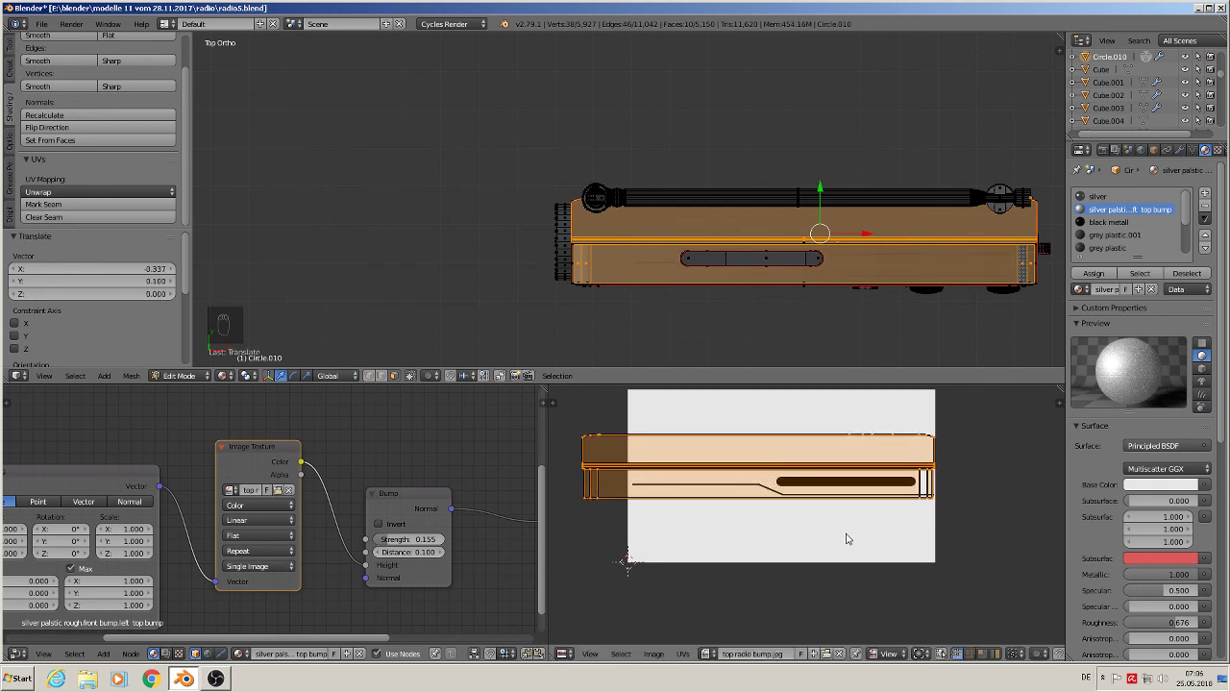
# - Rotate the top UVs by 180° and move them down and to the right over the bump image's slot
pyautogui.write('r')
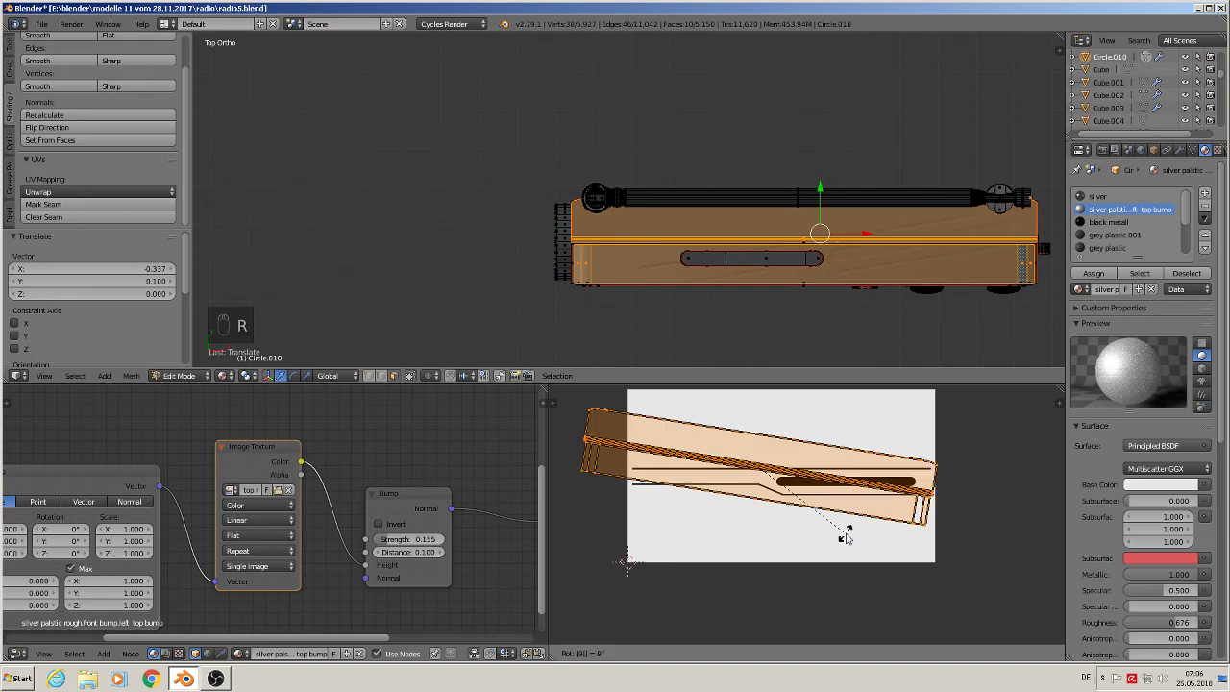
pyautogui.write('90')
pyautogui.press('Return')
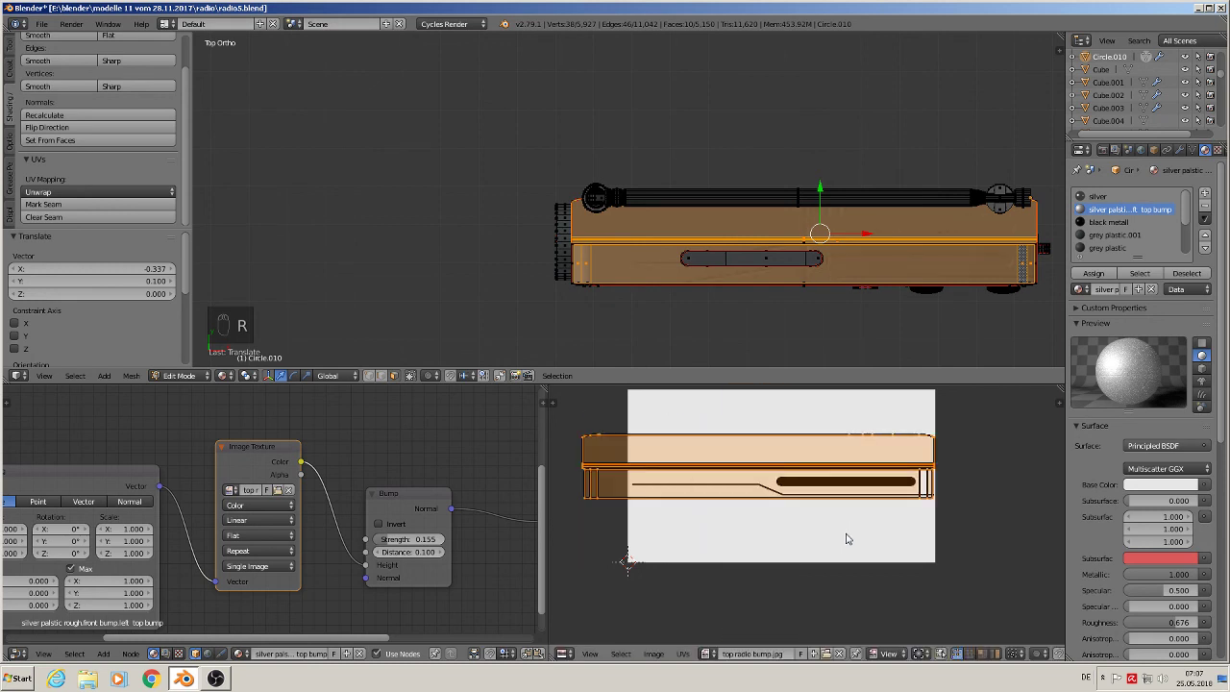
pyautogui.press('r')
pyautogui.press('r')
pyautogui.write('180')
pyautogui.press('Return')
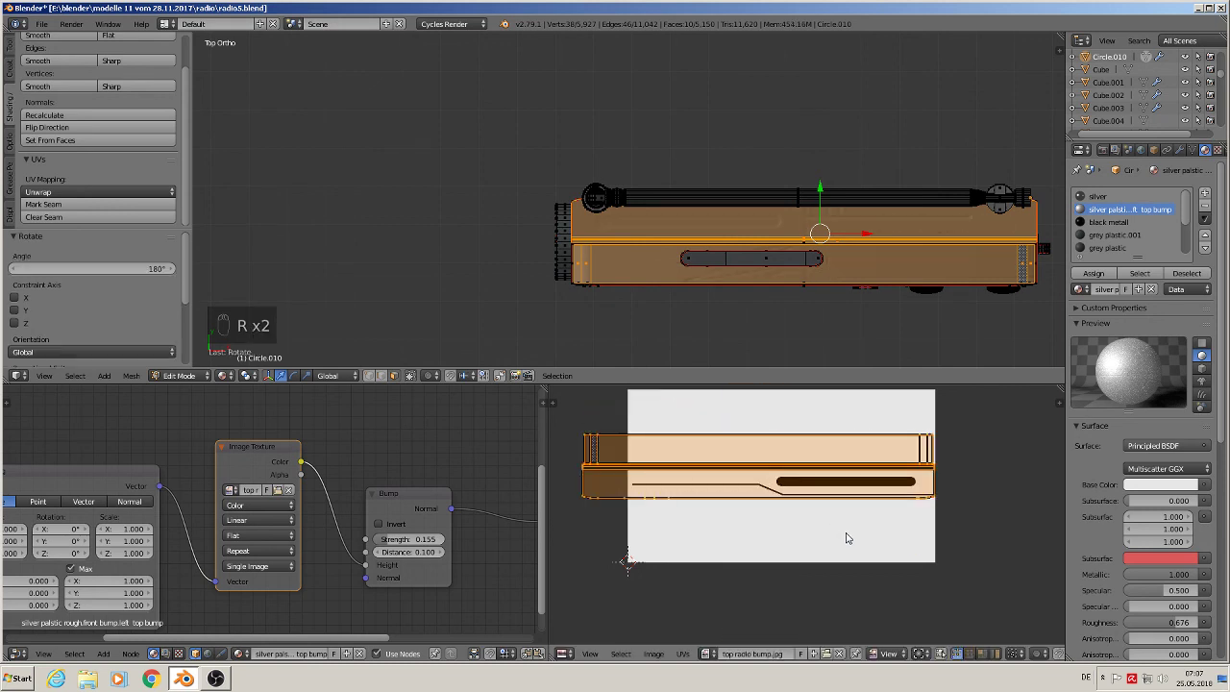
pyautogui.press('g')
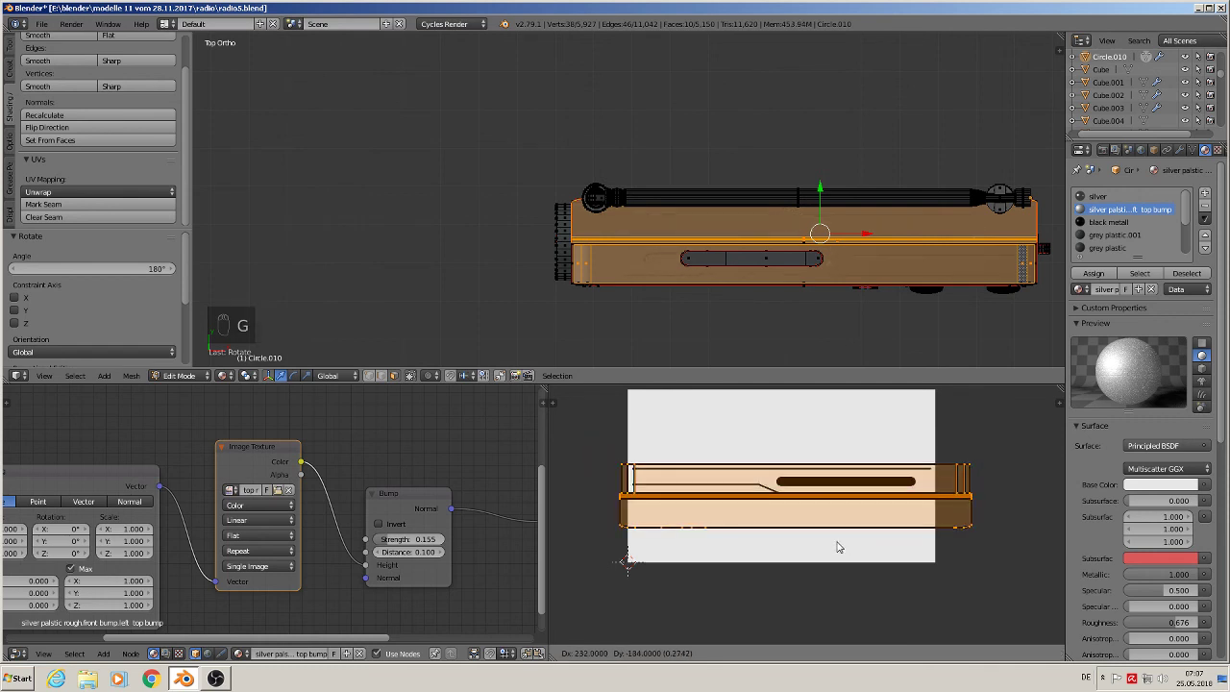
pyautogui.click(836, 545)
pyautogui.press('Tab')
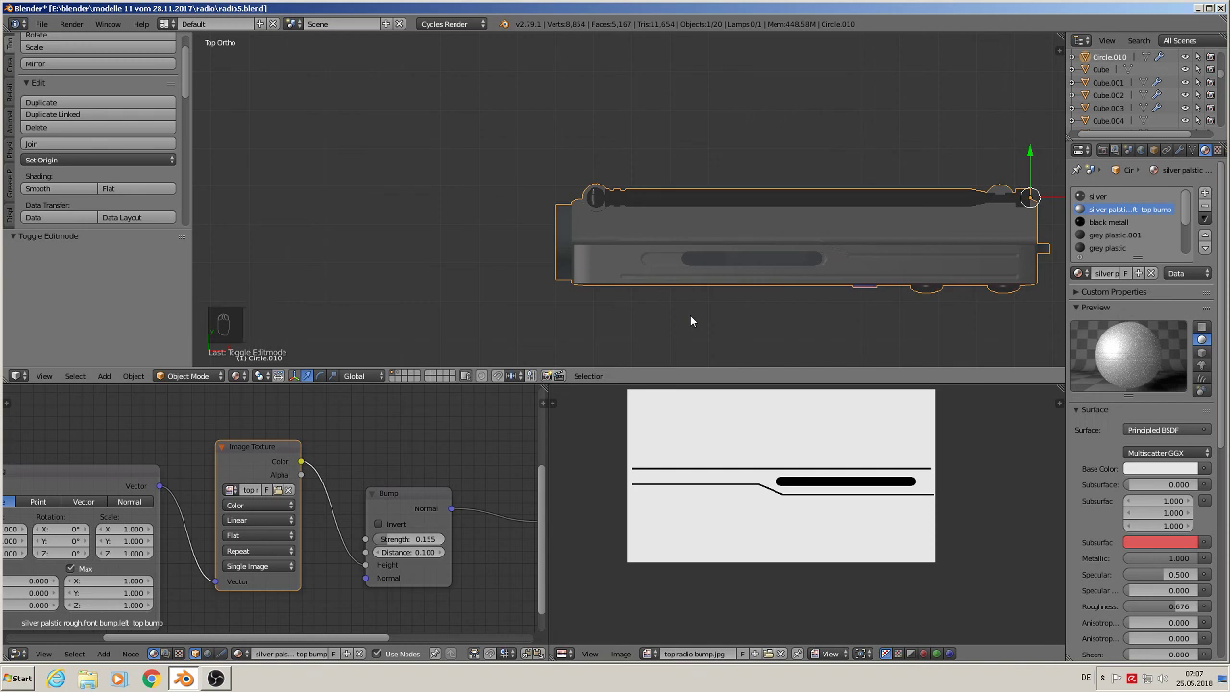
# - Shrink the top UVs by about 0.787 and nudge them slightly up and left over the bump lines
pyautogui.press('Tab')
pyautogui.press('s')
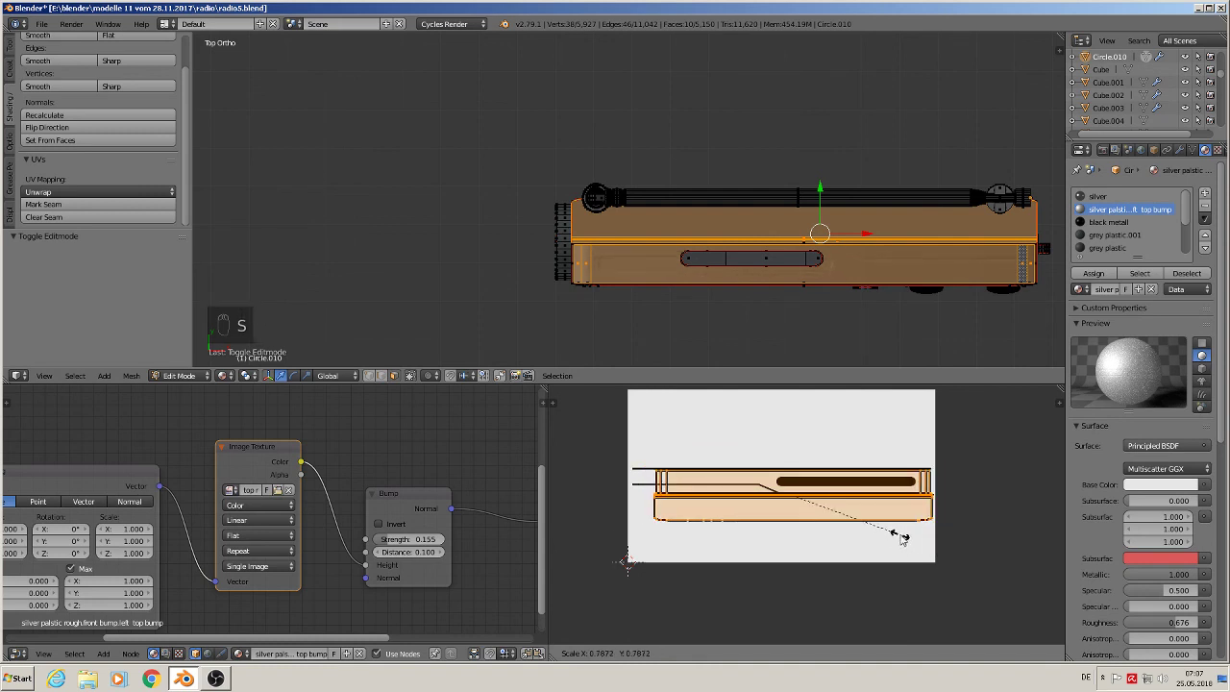
pyautogui.click(898, 539)
pyautogui.press('g')
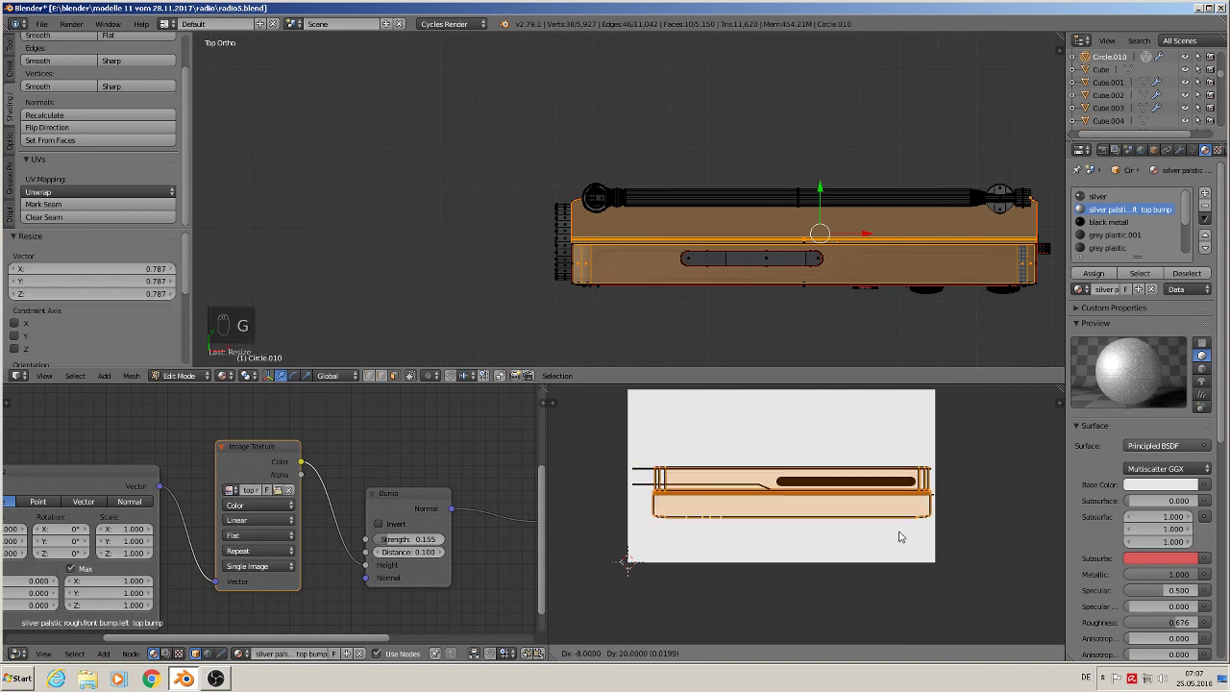
pyautogui.click(899, 537)
pyautogui.press('Tab')
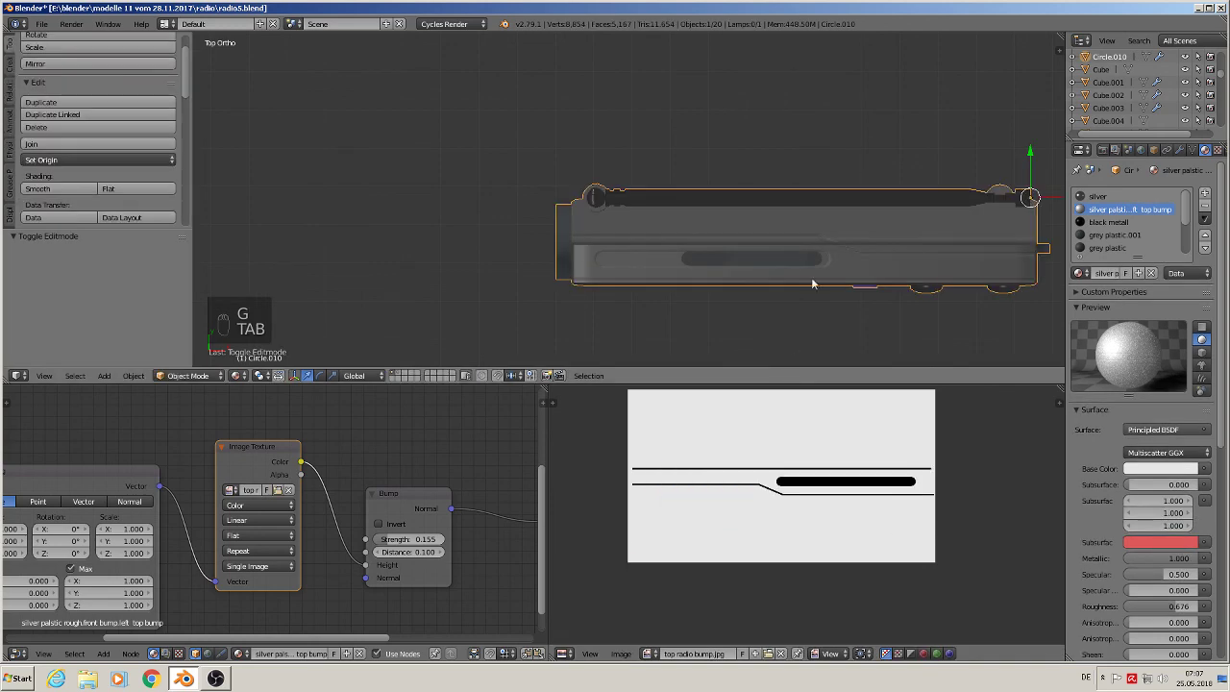
# - Check the top bump on the radio at an angle and save the Blender file under its current name
pyautogui.moveTo(807, 326); pyautogui.dragTo(796, 242, button='middle')
pyautogui.click(42, 24)
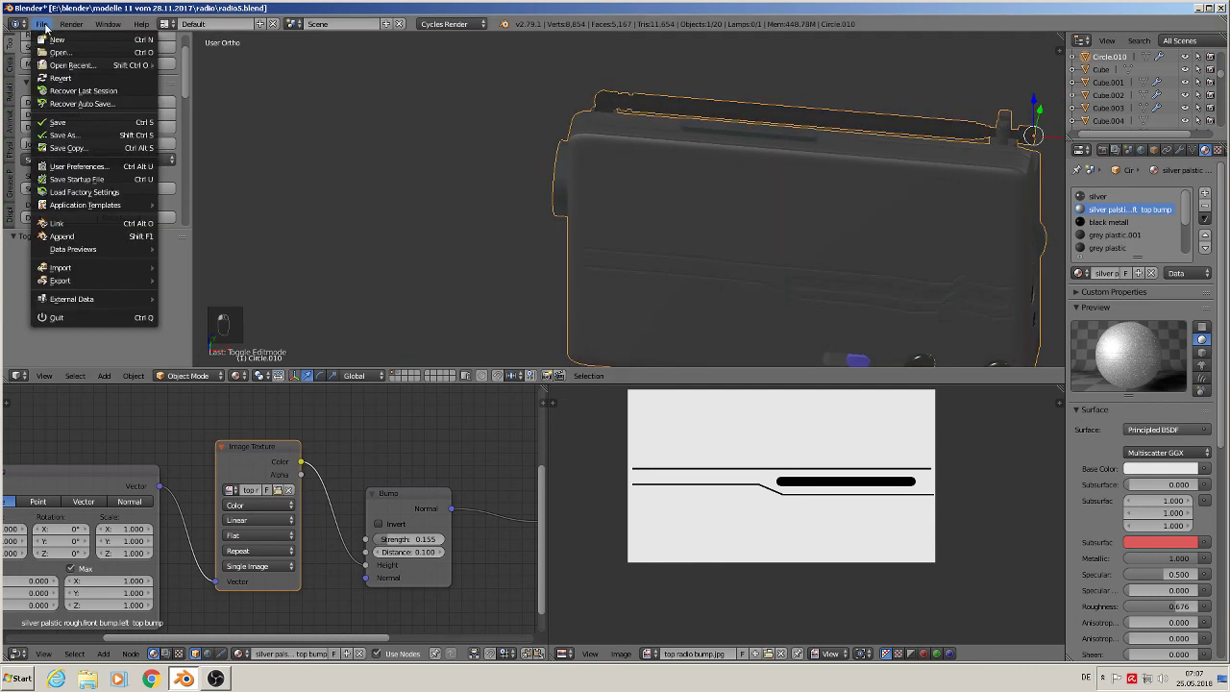
pyautogui.click(57, 122)
# - Examine the bump details around the radio, and view the UV layout with the whole mesh selected in edit mode
pyautogui.scroll(-3, 549, 203)
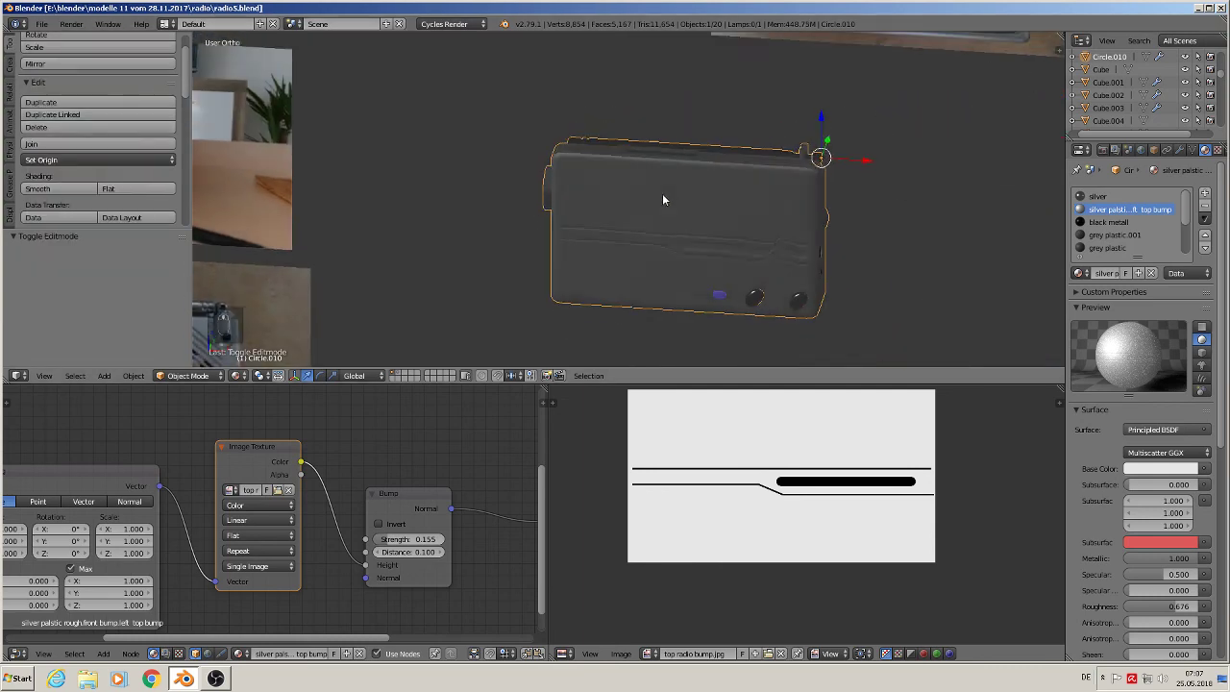
pyautogui.moveTo(662, 199); pyautogui.dragTo(595, 184, button='middle')
pyautogui.scroll(2, 691, 234)
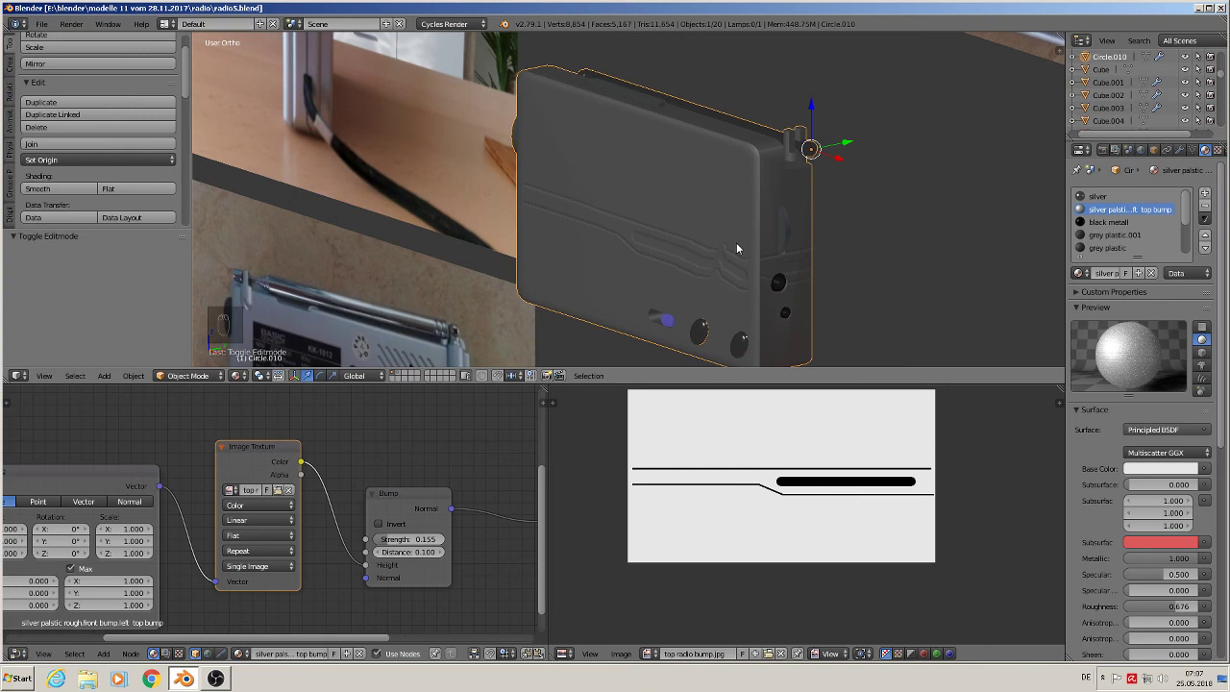
pyautogui.press('Tab')
pyautogui.press('a')
pyautogui.press('a')
pyautogui.press('a')
pyautogui.press('a')
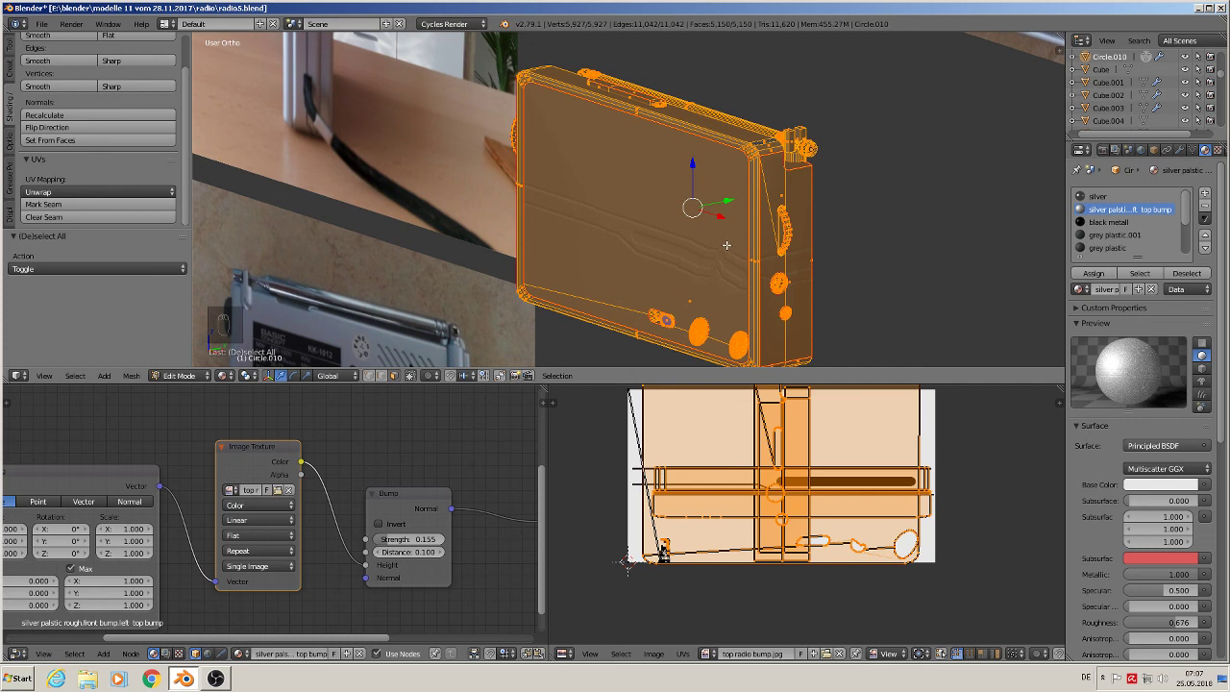
pyautogui.moveTo(737, 283); pyautogui.dragTo(693, 292, button='middle')
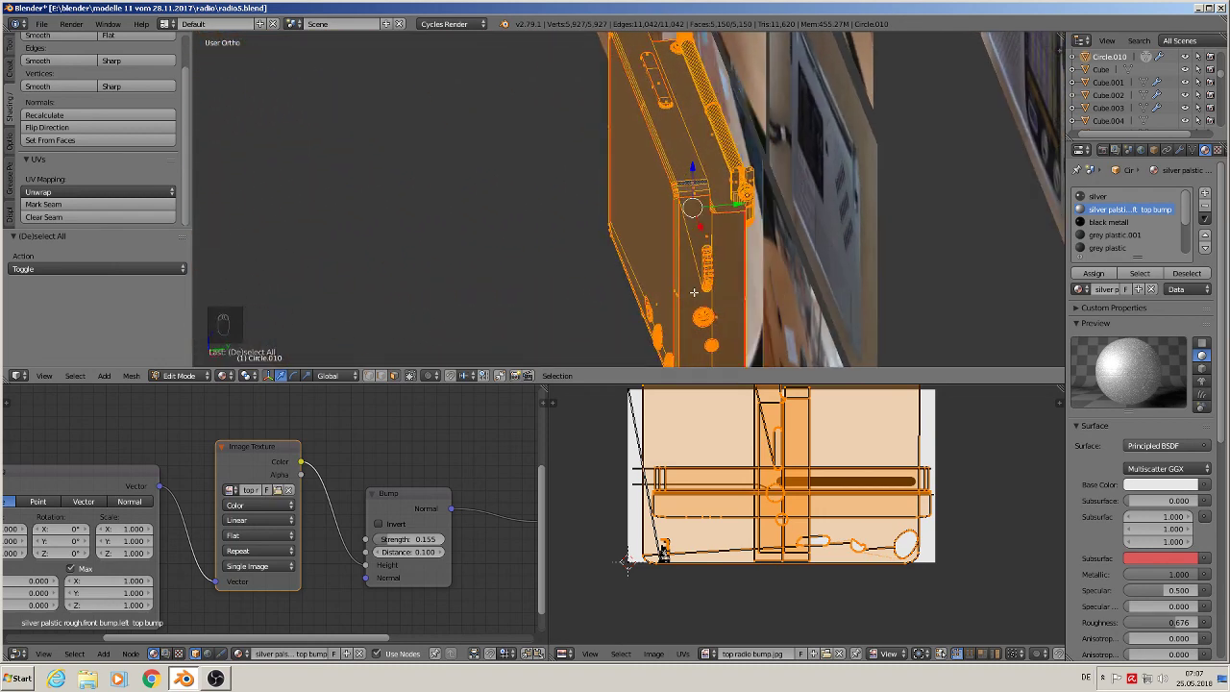
pyautogui.moveTo(694, 291); pyautogui.dragTo(820, 262, button='middle')
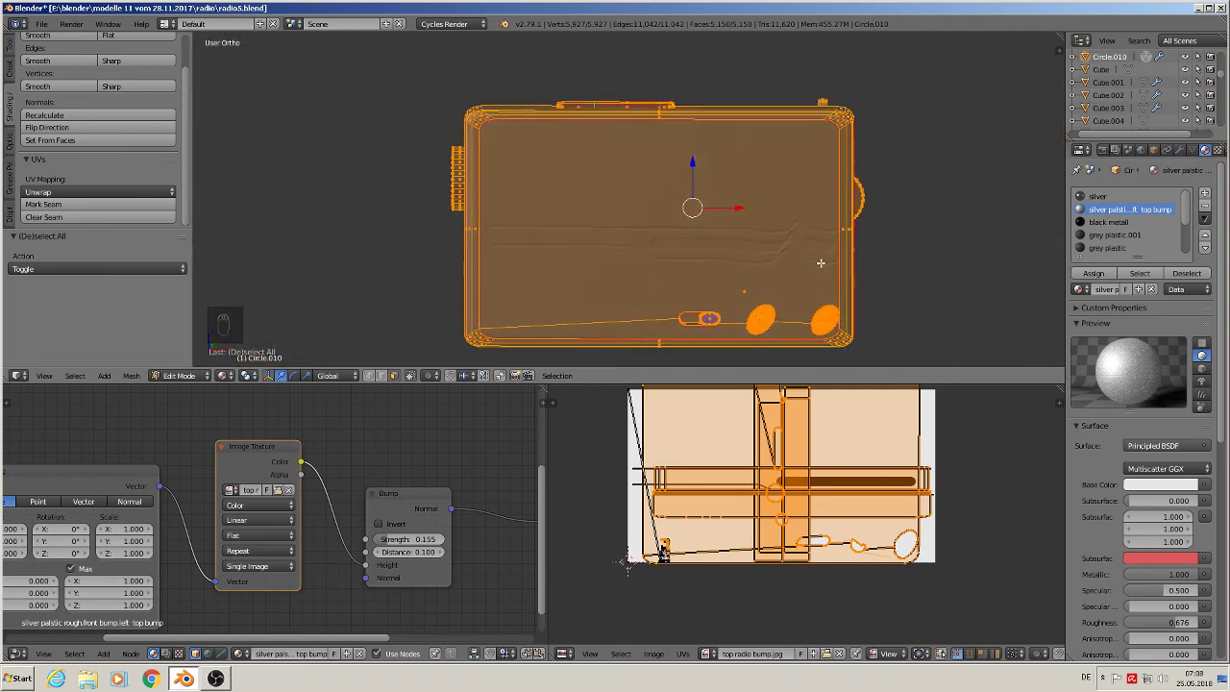
pyautogui.click(216, 678)
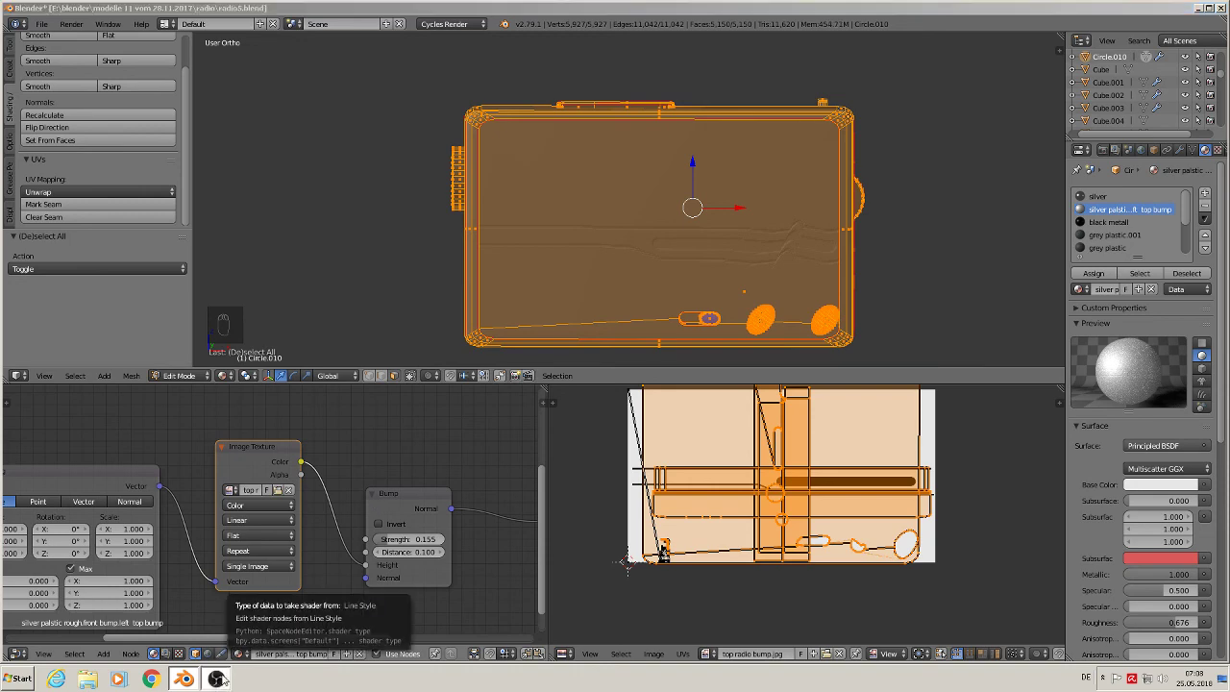